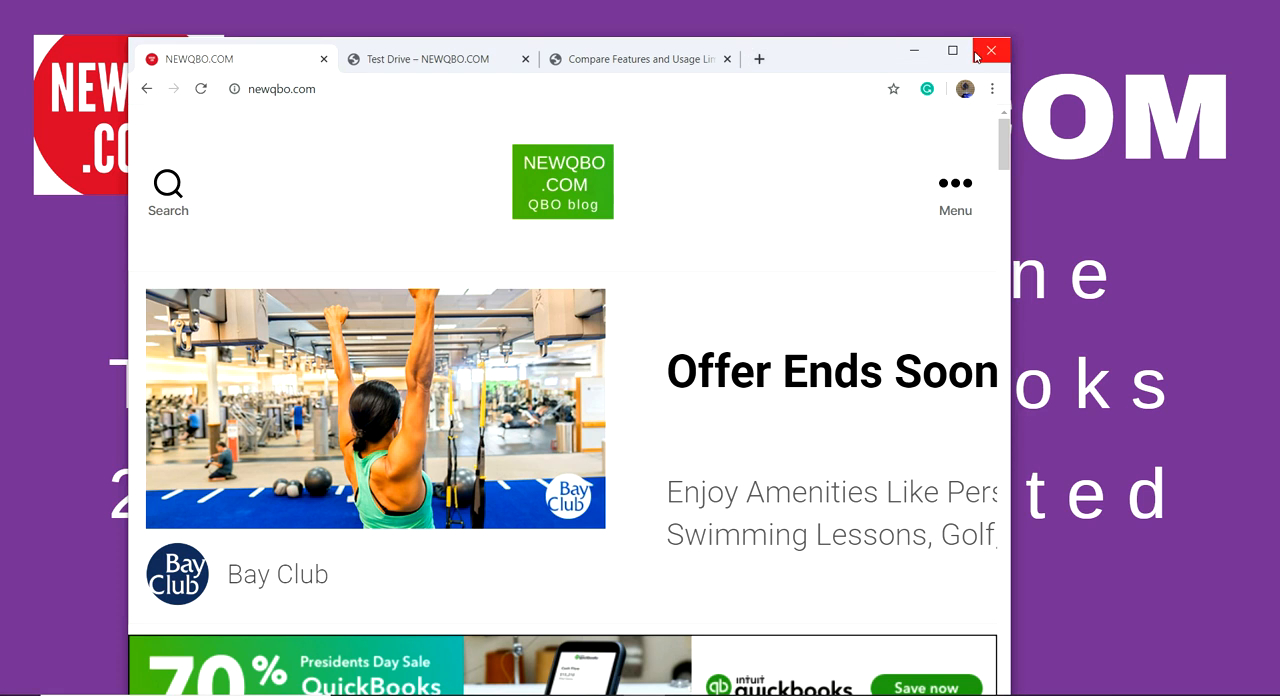
Step: Maximize the browser window and open the Test Drive page of newqbo.com
{"action": "left_click", "coordinate": [952, 51]}
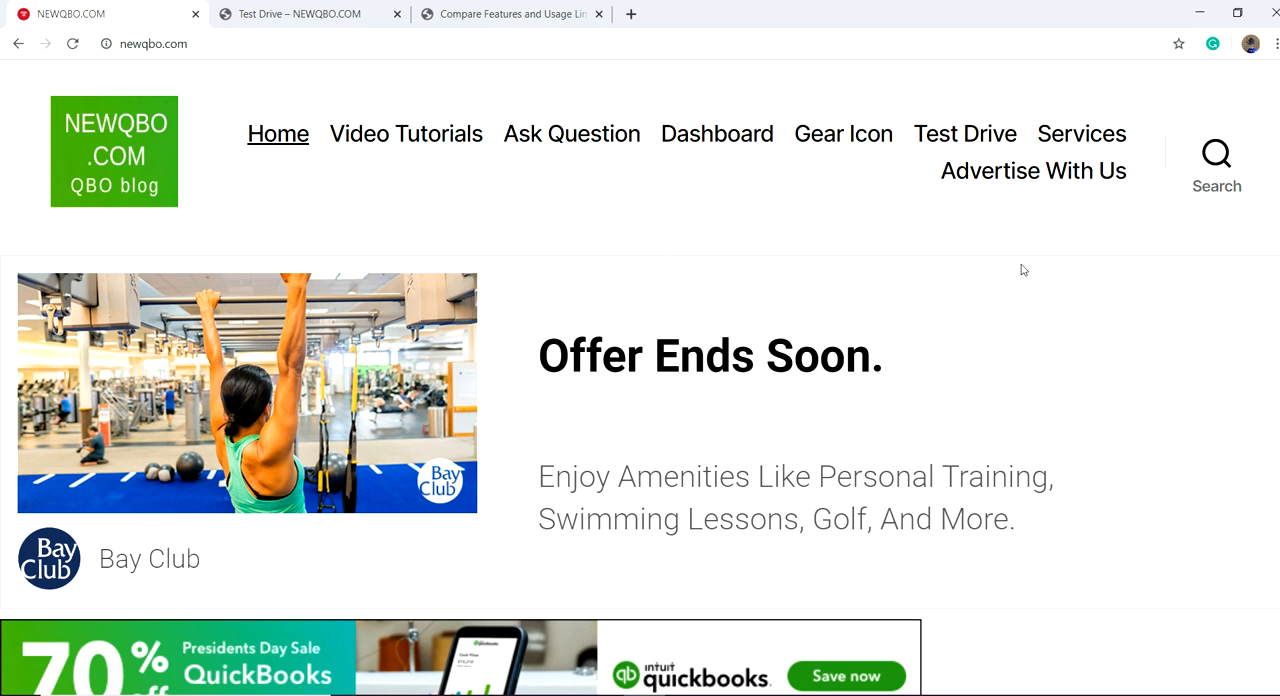
{"action": "scroll", "coordinate": [1023, 270], "scroll_direction": "down", "scroll_amount": 1}
{"action": "scroll", "coordinate": [1023, 270], "scroll_direction": "down", "scroll_amount": 1}
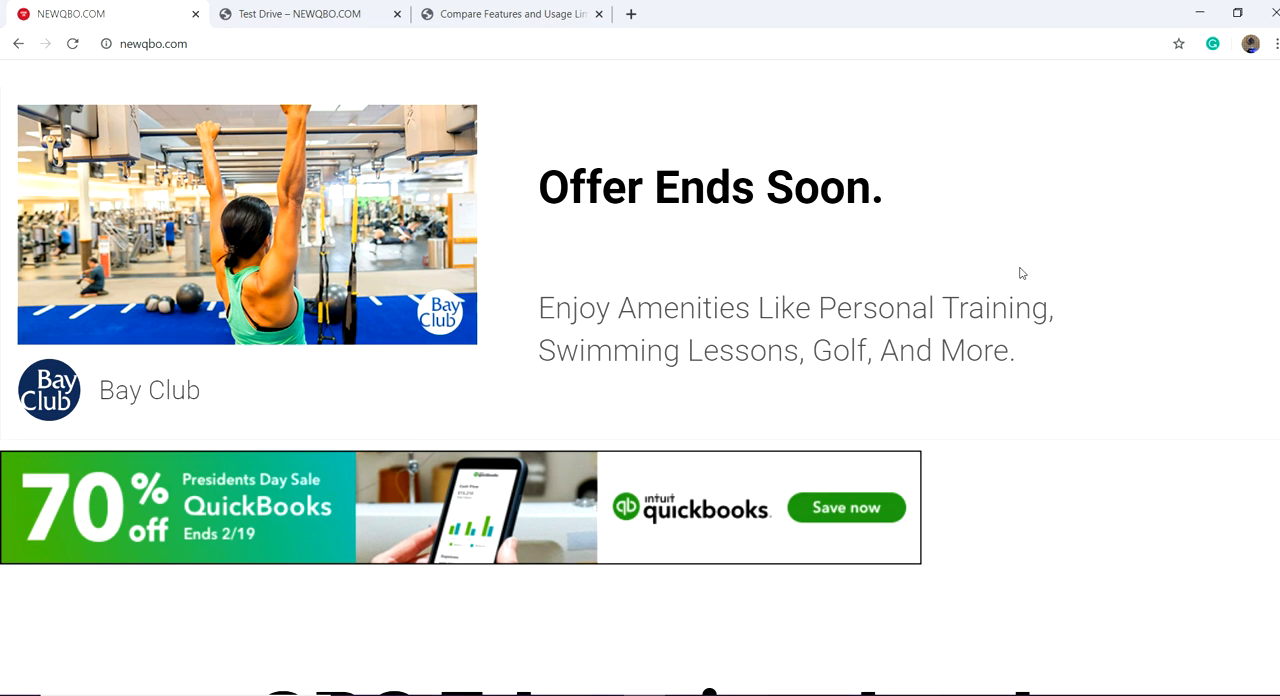
{"action": "scroll", "coordinate": [1021, 273], "scroll_direction": "up", "scroll_amount": 2}
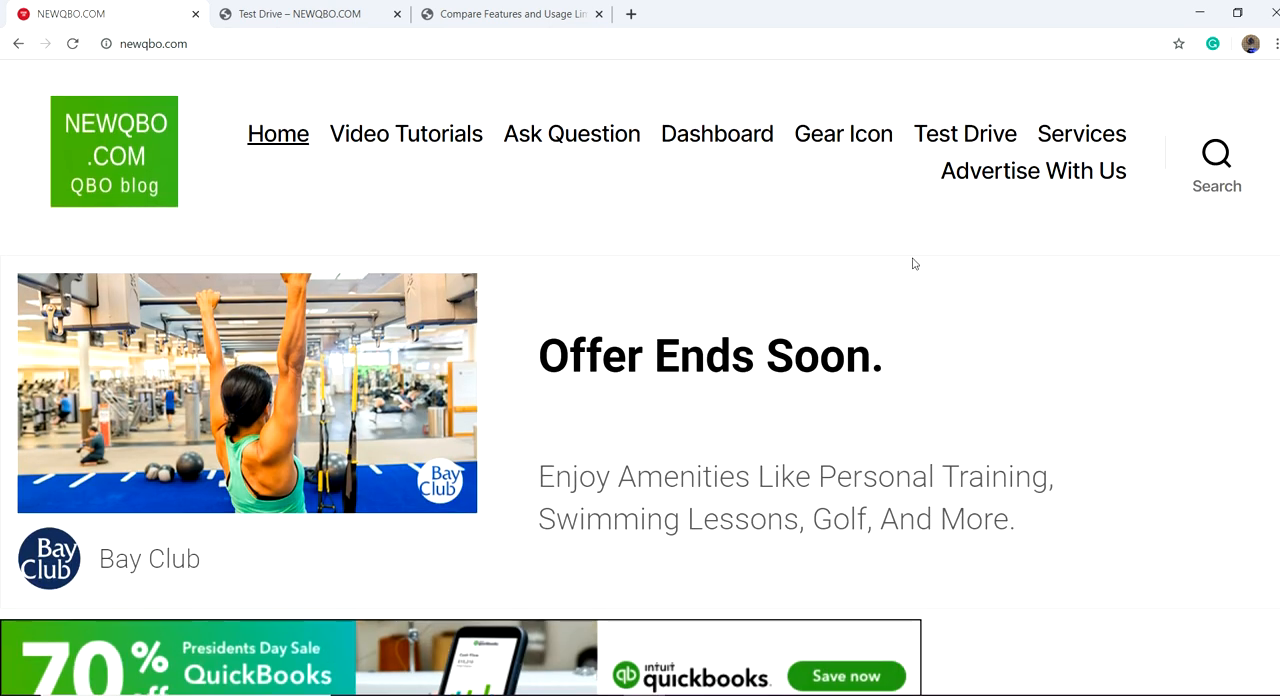
{"action": "scroll", "coordinate": [964, 300], "scroll_direction": "down", "scroll_amount": 3}
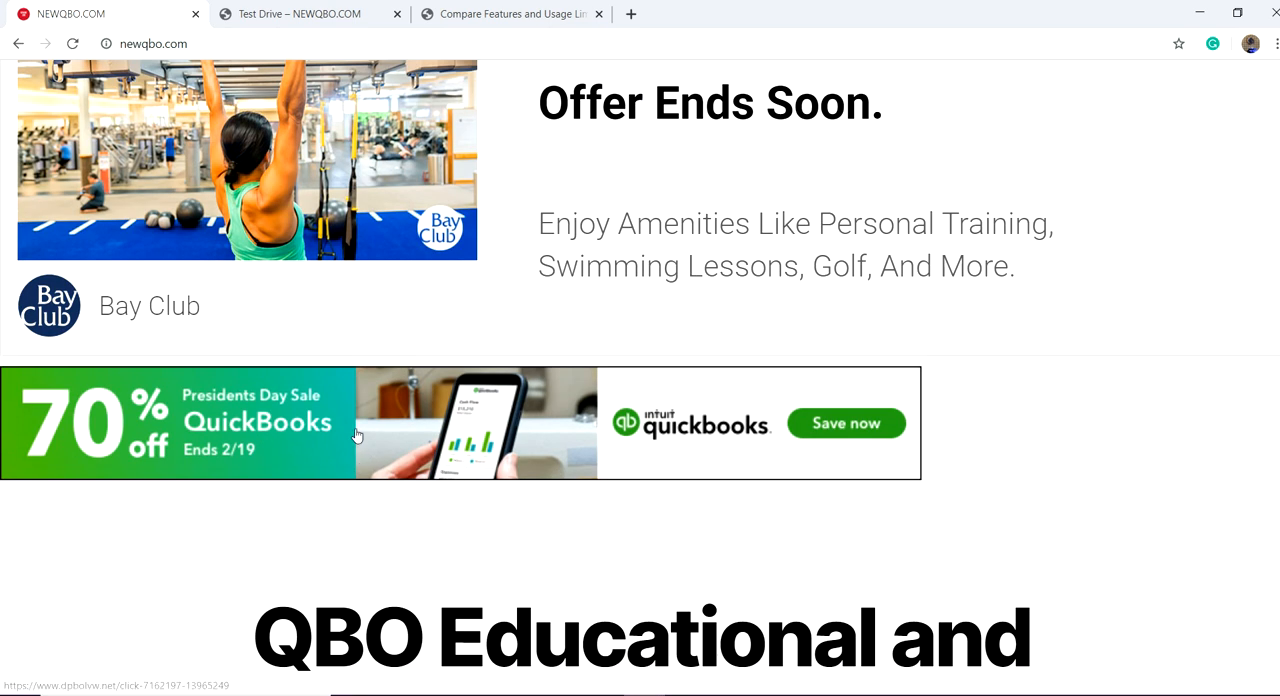
{"action": "scroll", "coordinate": [1170, 257], "scroll_direction": "up", "scroll_amount": 3}
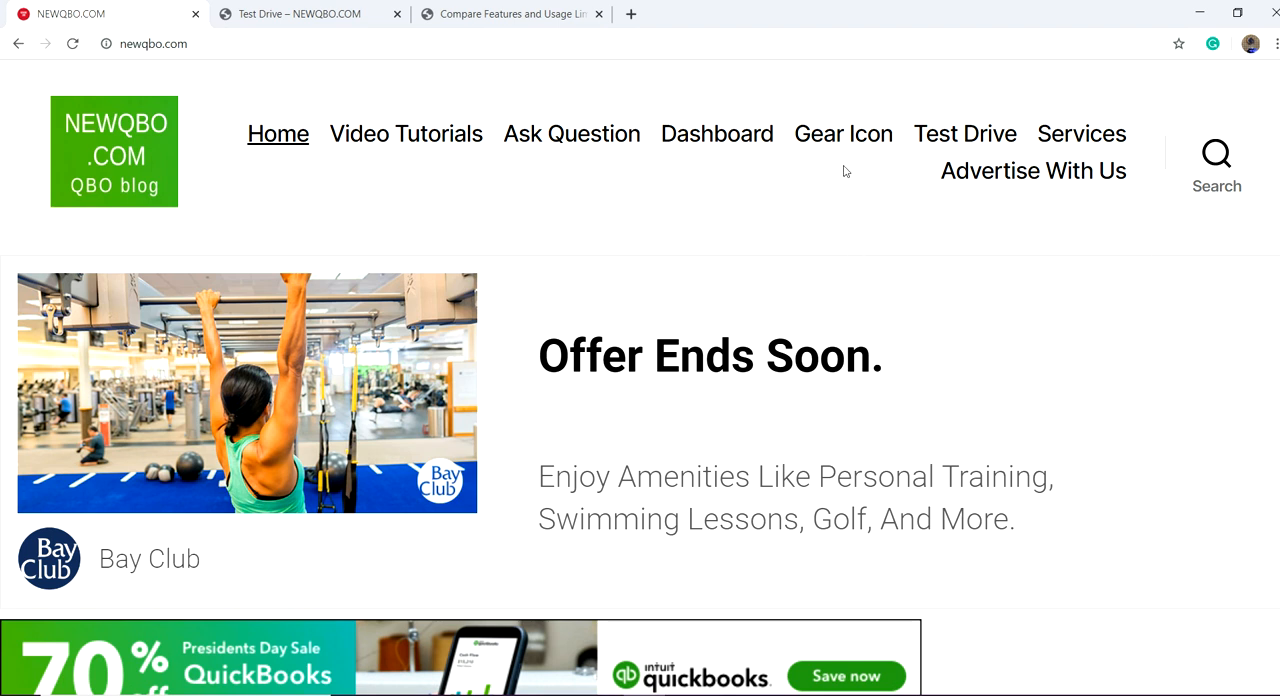
{"action": "left_click", "coordinate": [955, 144]}
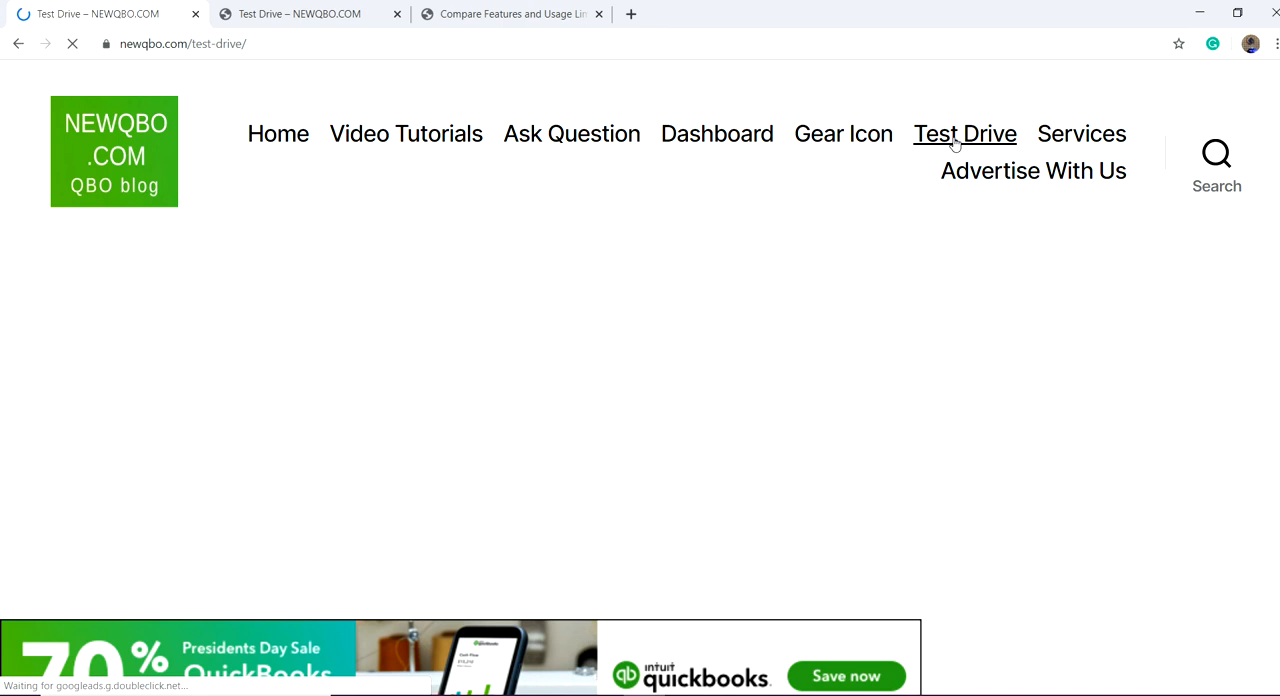
Step: Follow the 30-day FREE TRIAL sign-up link in the Test Drive page's introductory text
{"action": "scroll", "coordinate": [620, 334], "scroll_direction": "down", "scroll_amount": 3}
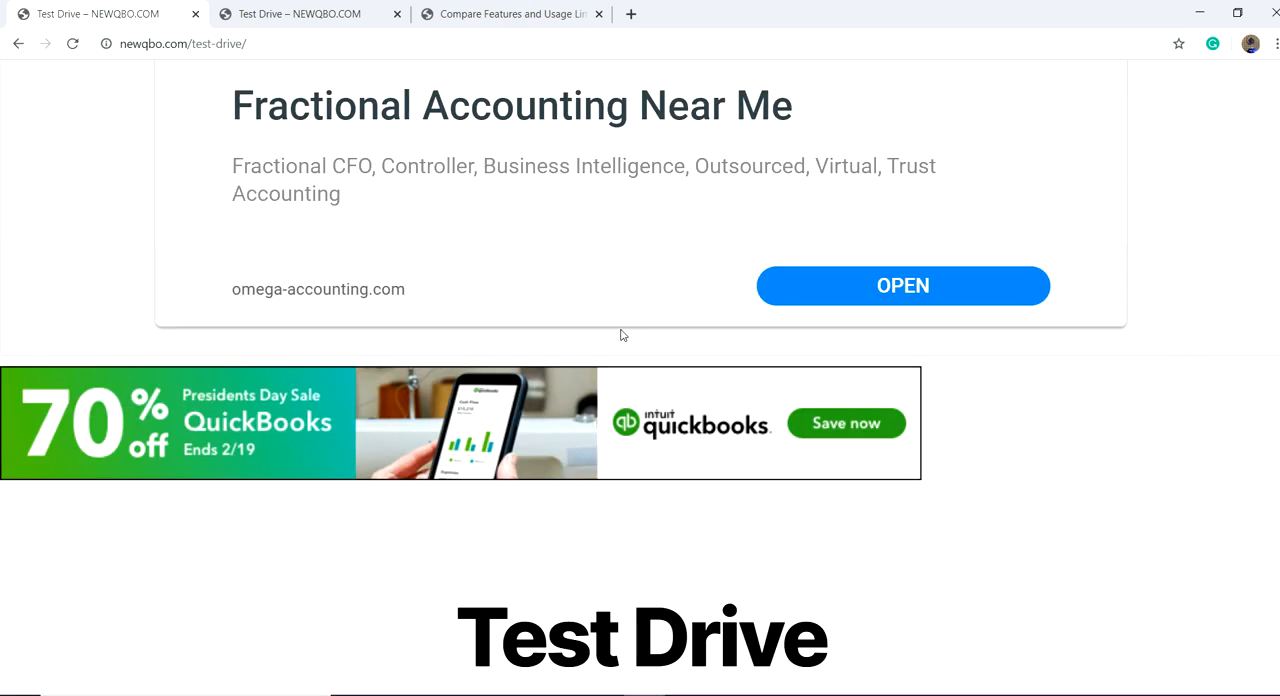
{"action": "scroll", "coordinate": [620, 334], "scroll_direction": "down", "scroll_amount": 10}
{"action": "scroll", "coordinate": [263, 406], "scroll_direction": "up", "scroll_amount": 10}
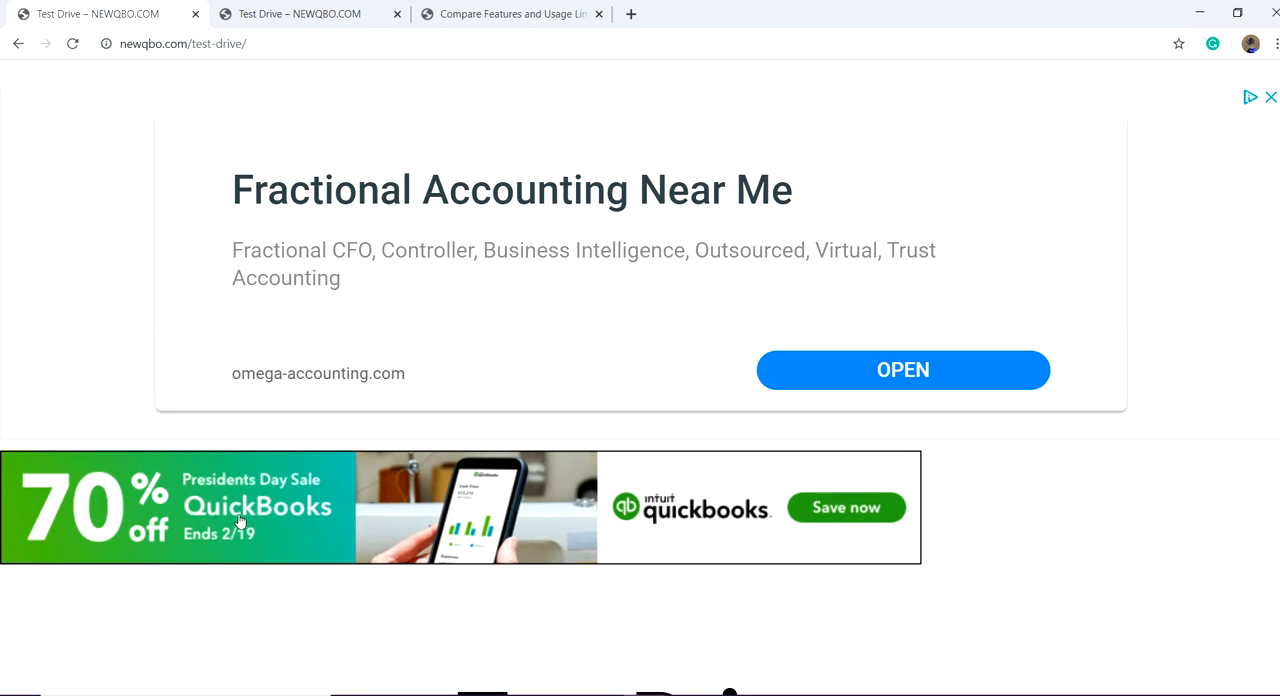
{"action": "scroll", "coordinate": [420, 609], "scroll_direction": "down", "scroll_amount": 5}
{"action": "scroll", "coordinate": [370, 640], "scroll_direction": "down", "scroll_amount": 7}
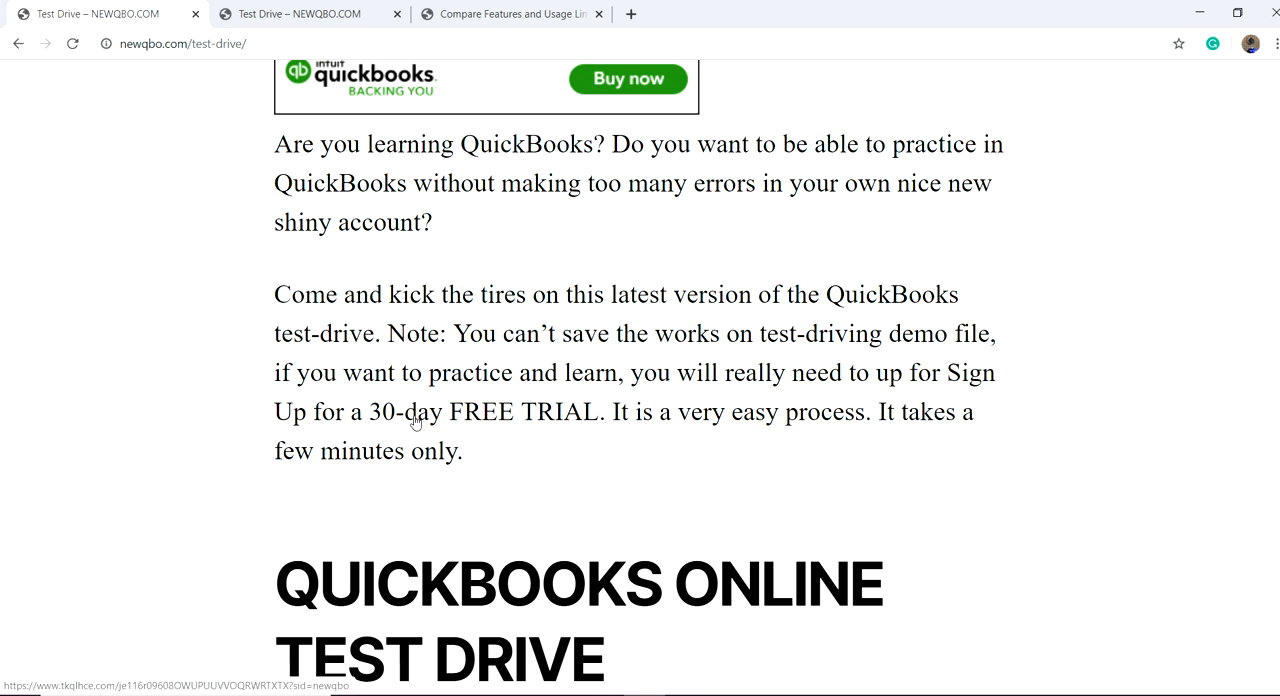
{"action": "scroll", "coordinate": [243, 457], "scroll_direction": "down", "scroll_amount": 2}
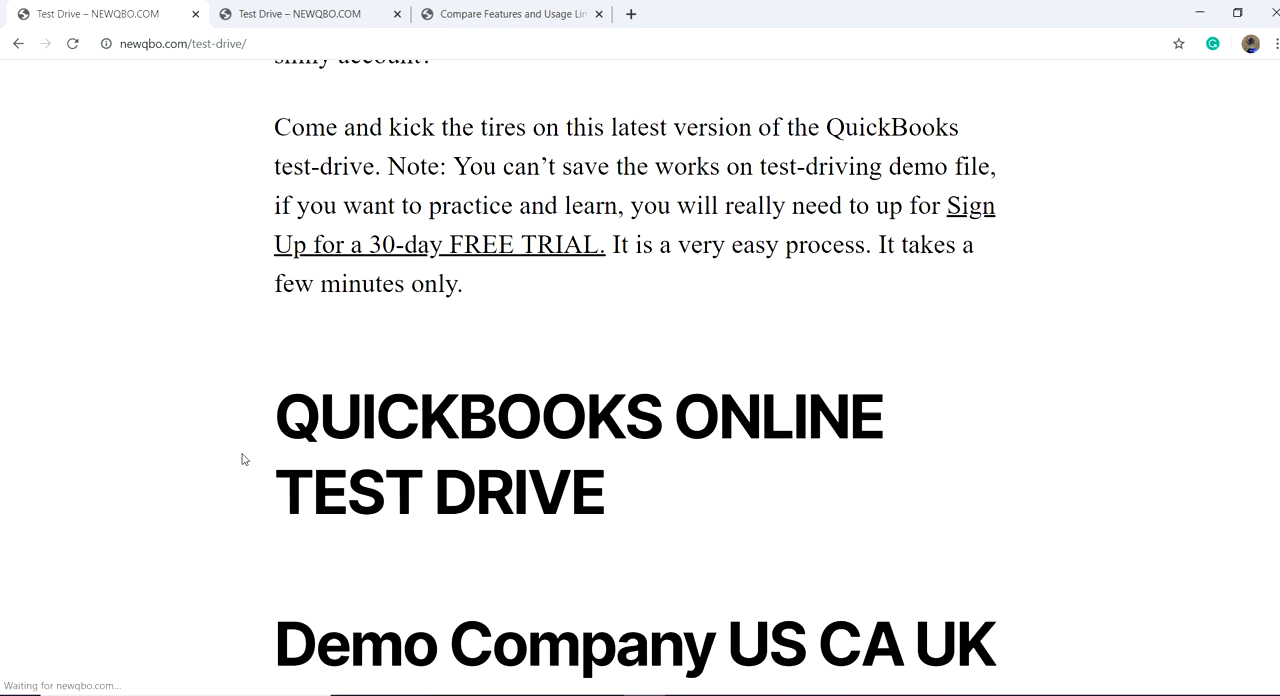
{"action": "scroll", "coordinate": [243, 457], "scroll_direction": "up", "scroll_amount": 2}
{"action": "scroll", "coordinate": [243, 458], "scroll_direction": "down", "scroll_amount": 6}
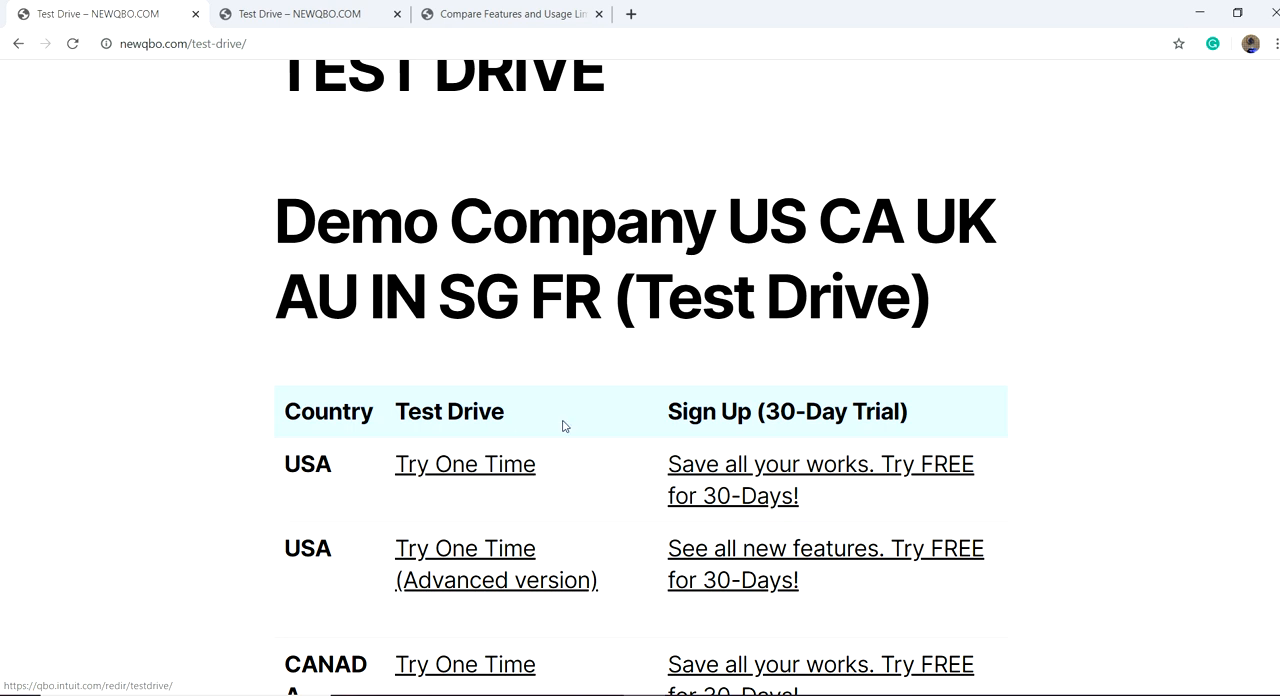
{"action": "scroll", "coordinate": [561, 426], "scroll_direction": "up", "scroll_amount": 6}
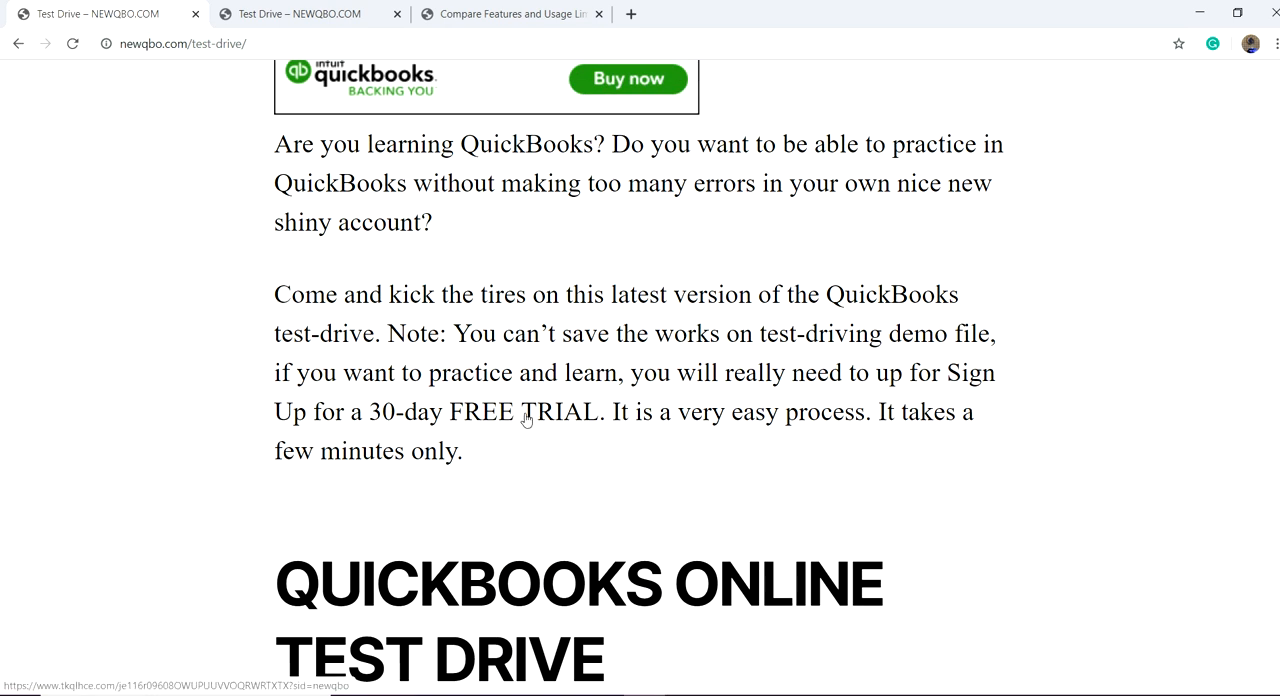
{"action": "left_click", "coordinate": [527, 419]}
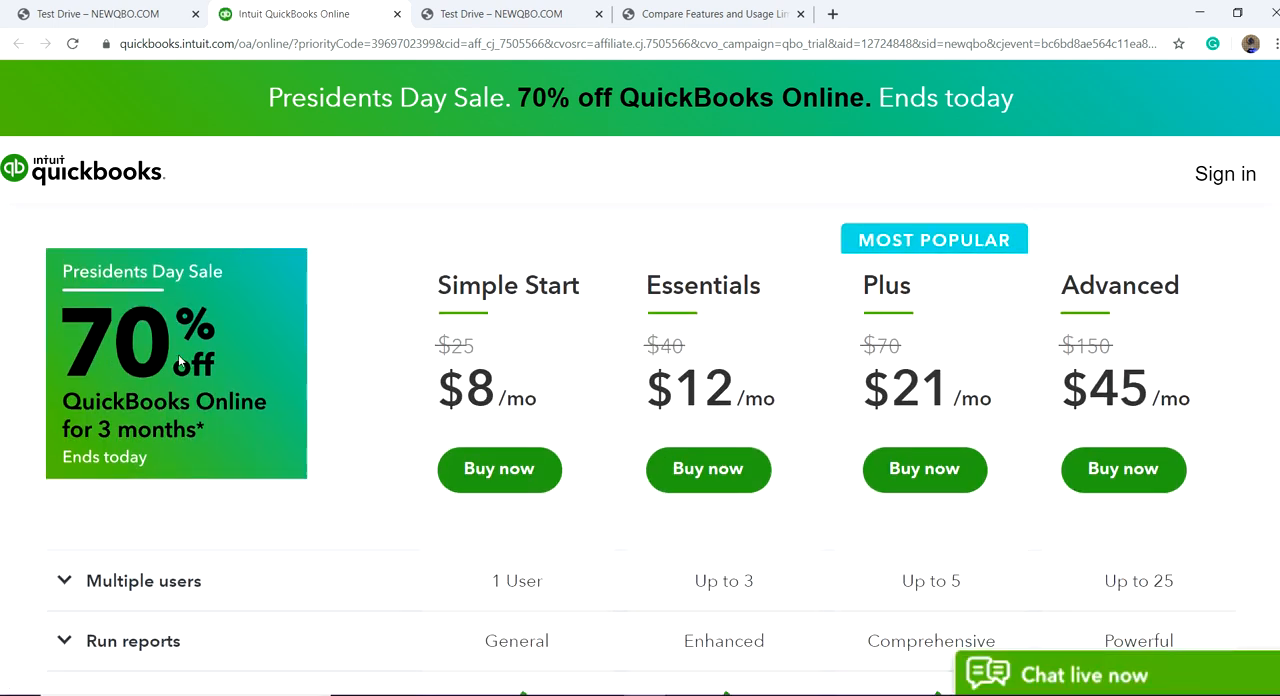
Step: Review the QuickBooks Online offer page, comparing the Simple Start, Essentials, Plus and Advanced plans and their sale prices
{"action": "scroll", "coordinate": [378, 348], "scroll_direction": "up", "scroll_amount": 1}
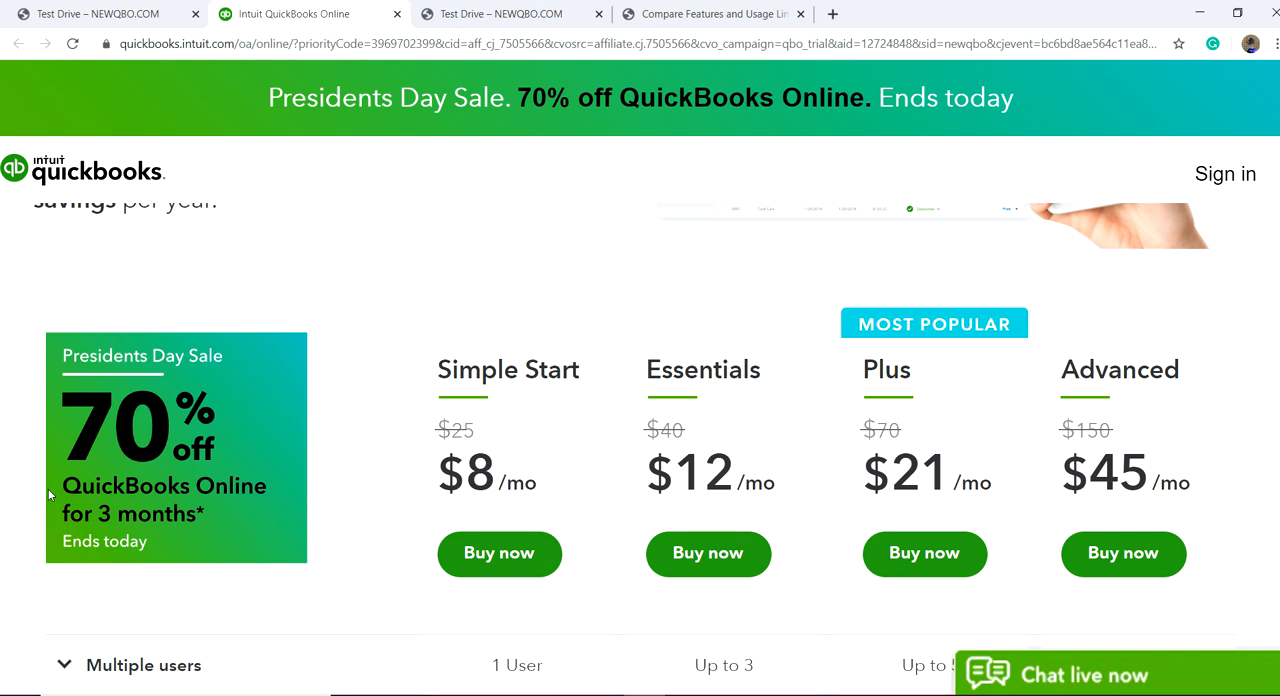
{"action": "scroll", "coordinate": [344, 390], "scroll_direction": "up", "scroll_amount": 3}
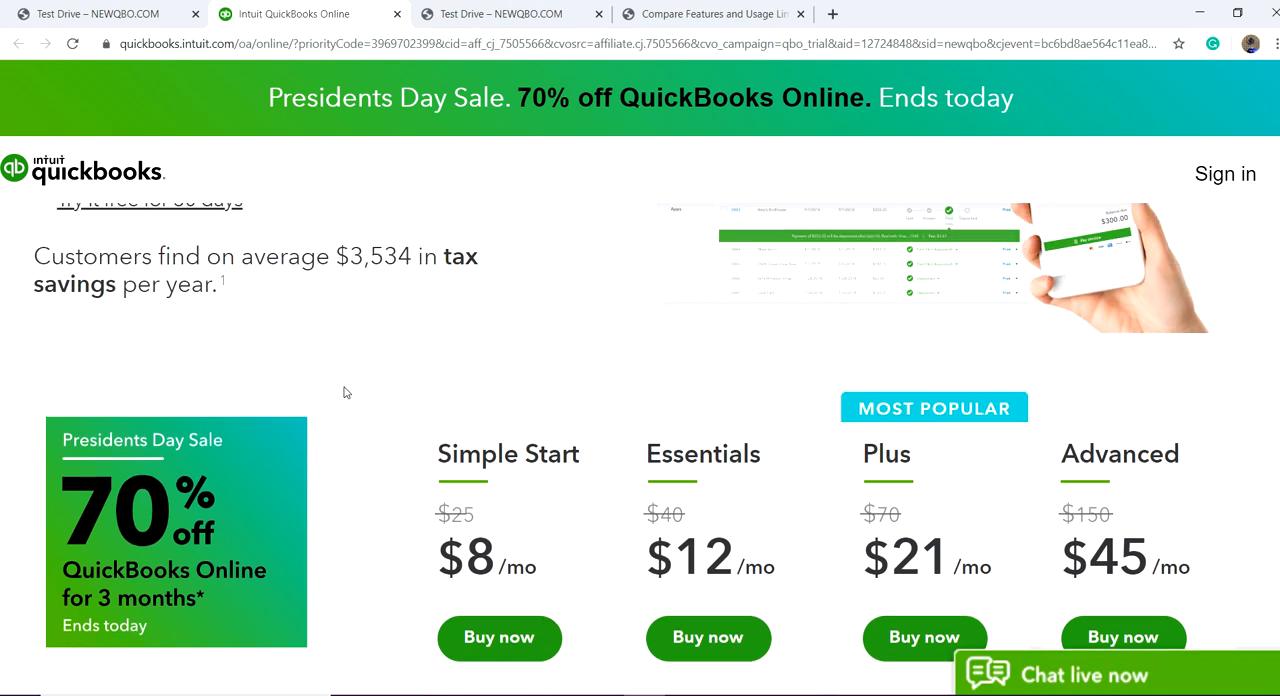
{"action": "scroll", "coordinate": [350, 395], "scroll_direction": "up", "scroll_amount": 1}
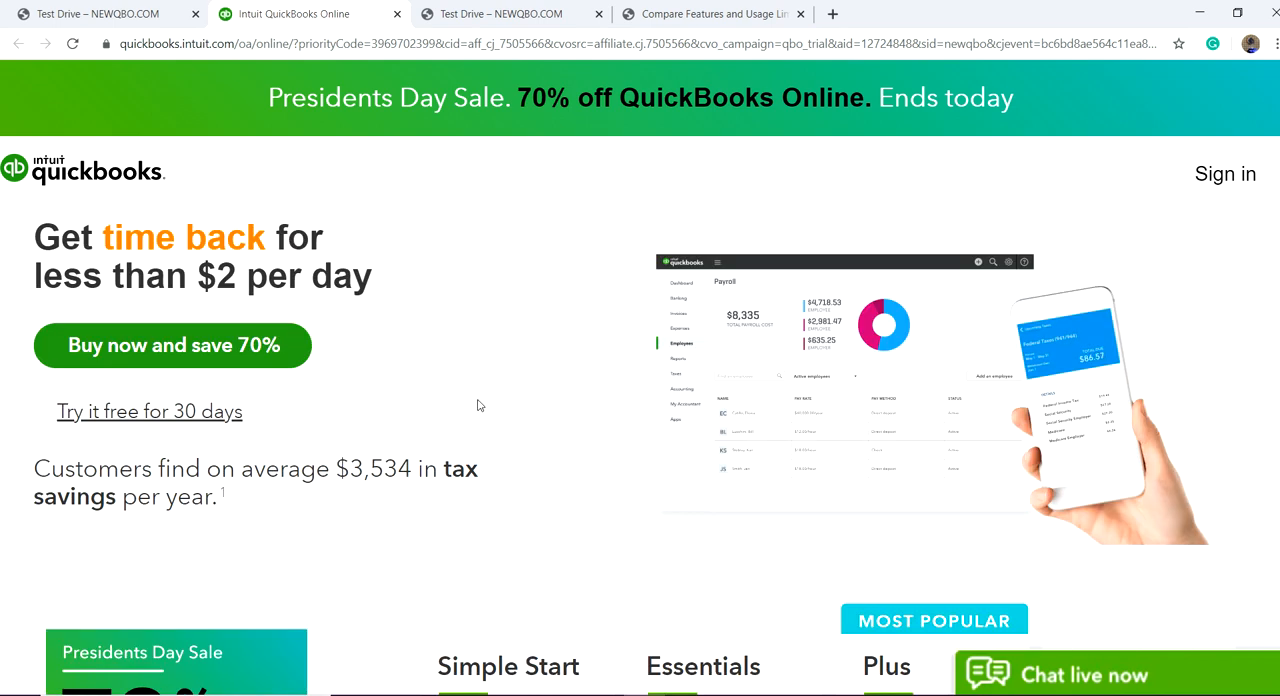
{"action": "scroll", "coordinate": [477, 403], "scroll_direction": "down", "scroll_amount": 2}
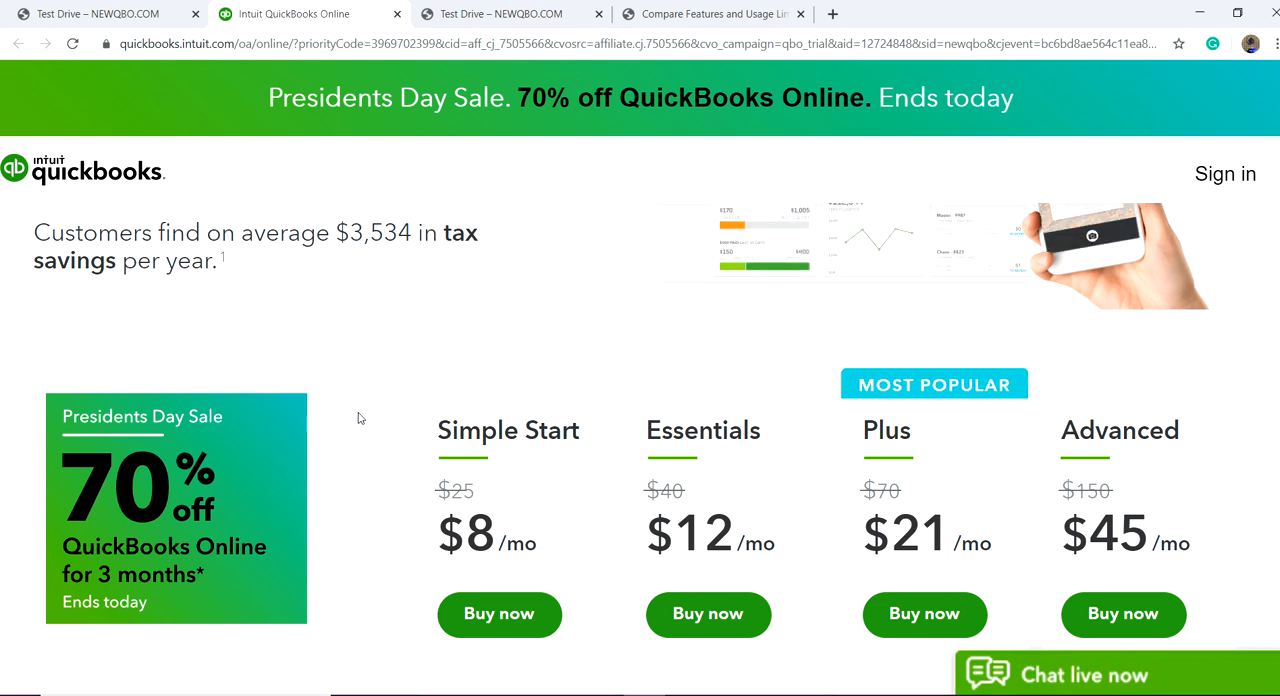
{"action": "scroll", "coordinate": [550, 340], "scroll_direction": "up", "scroll_amount": 3}
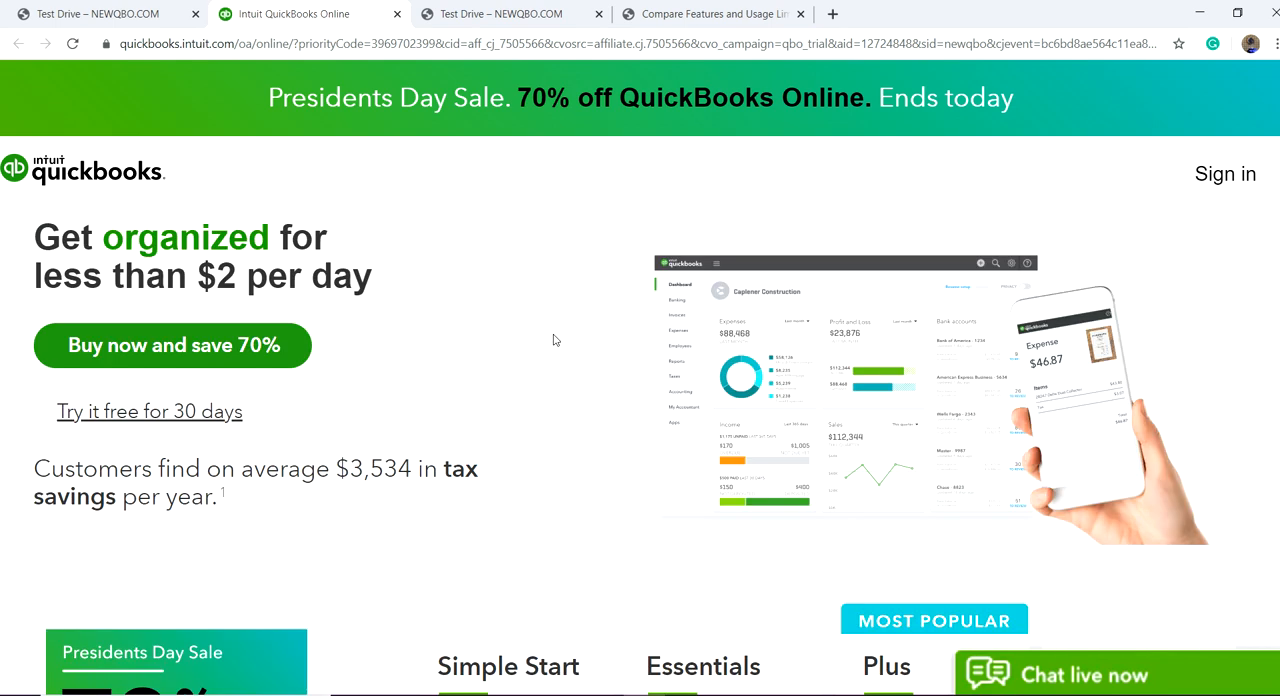
{"action": "scroll", "coordinate": [560, 350], "scroll_direction": "down", "scroll_amount": 5}
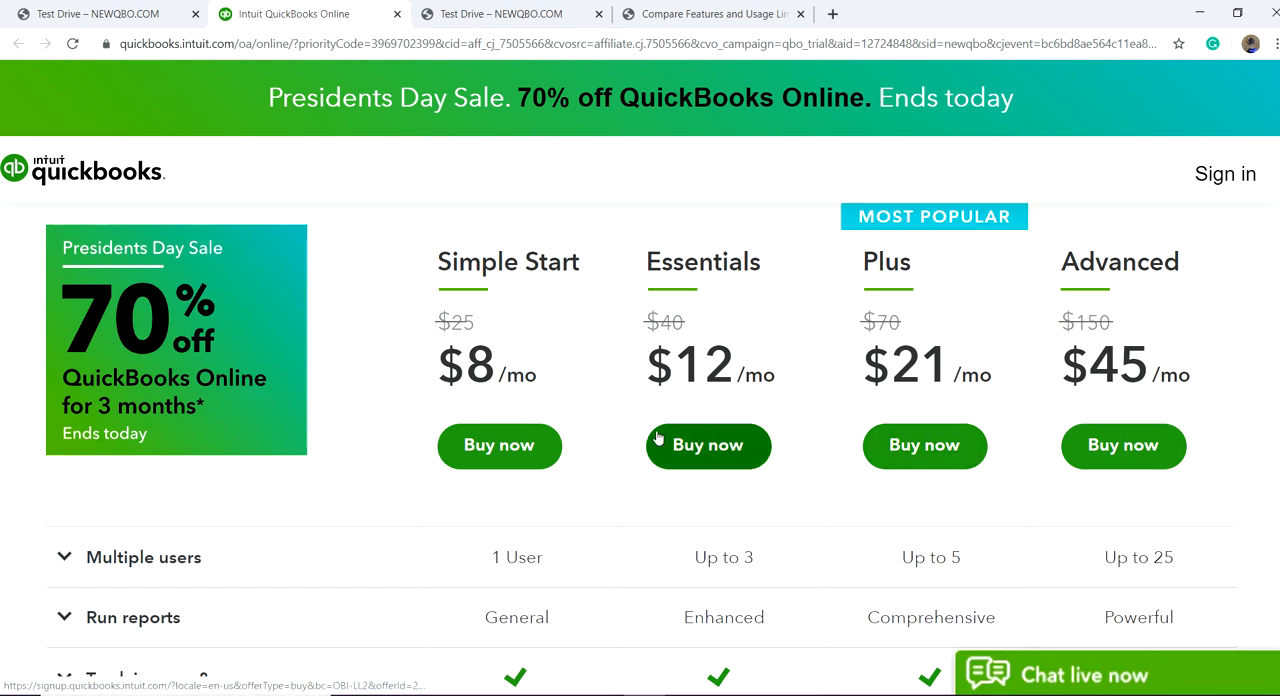
{"action": "scroll", "coordinate": [530, 417], "scroll_direction": "up", "scroll_amount": 3}
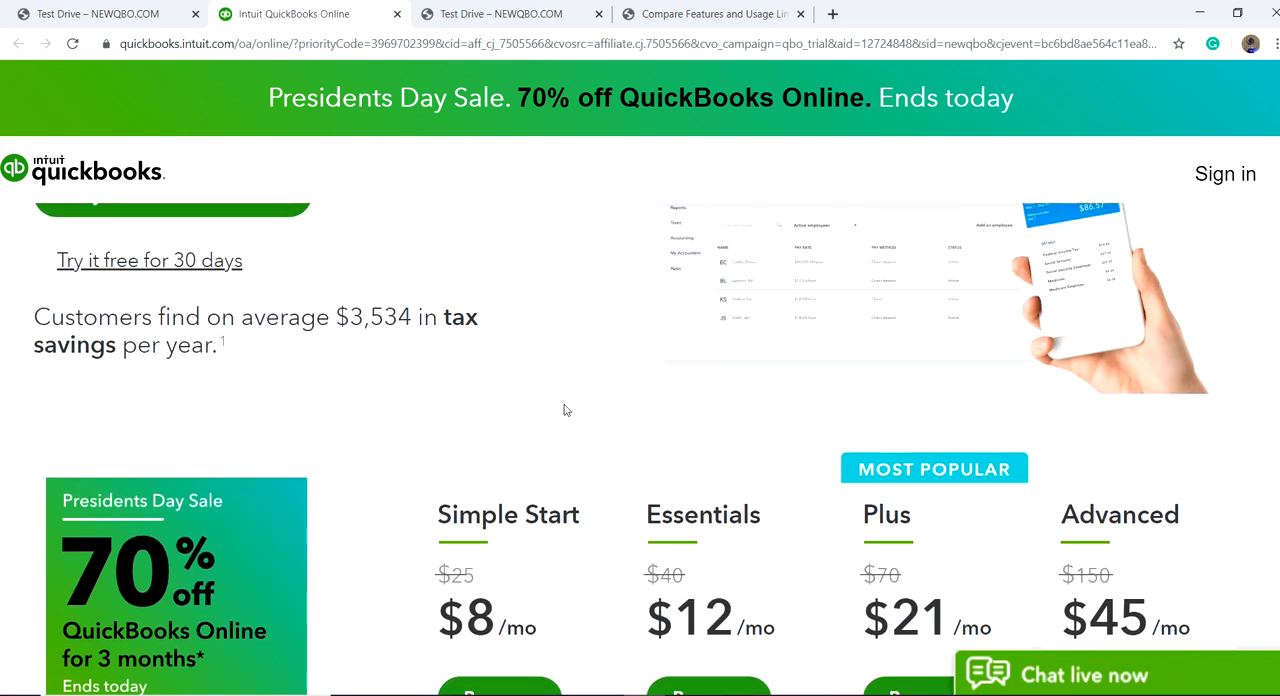
Step: Decline the live chat offer and choose to try QuickBooks Online free for 30 days
{"action": "scroll", "coordinate": [565, 410], "scroll_direction": "up", "scroll_amount": 2}
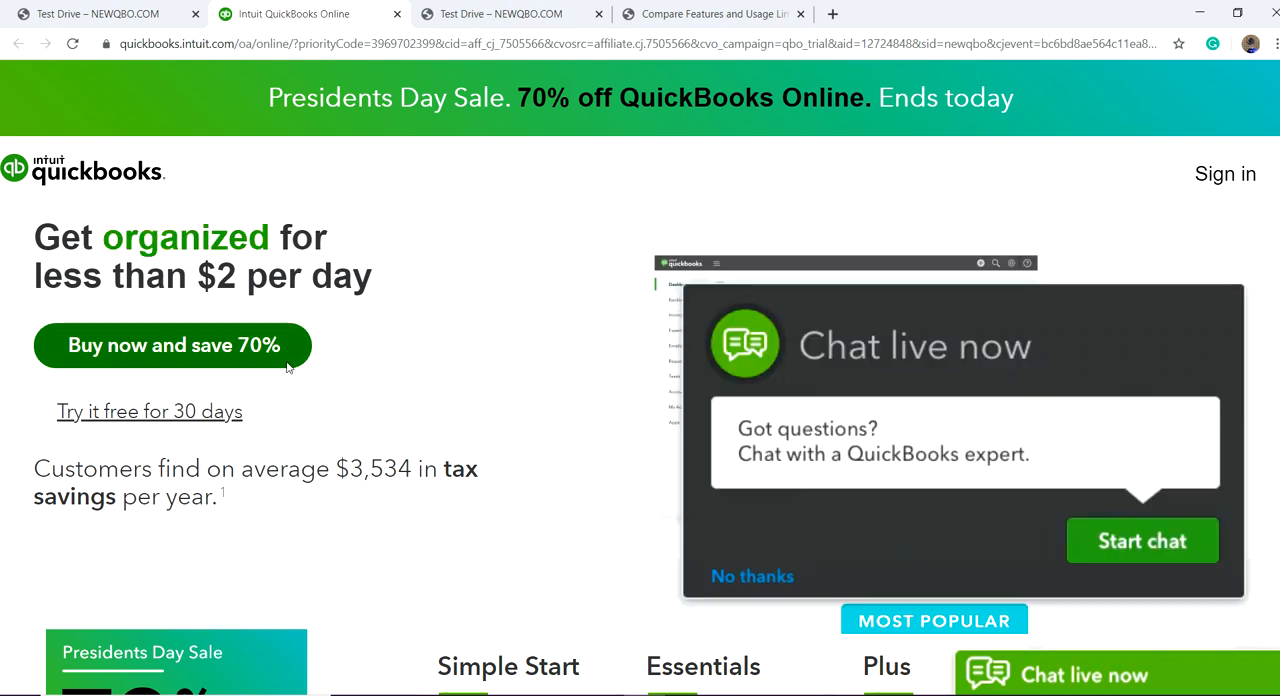
{"action": "left_click", "coordinate": [735, 578]}
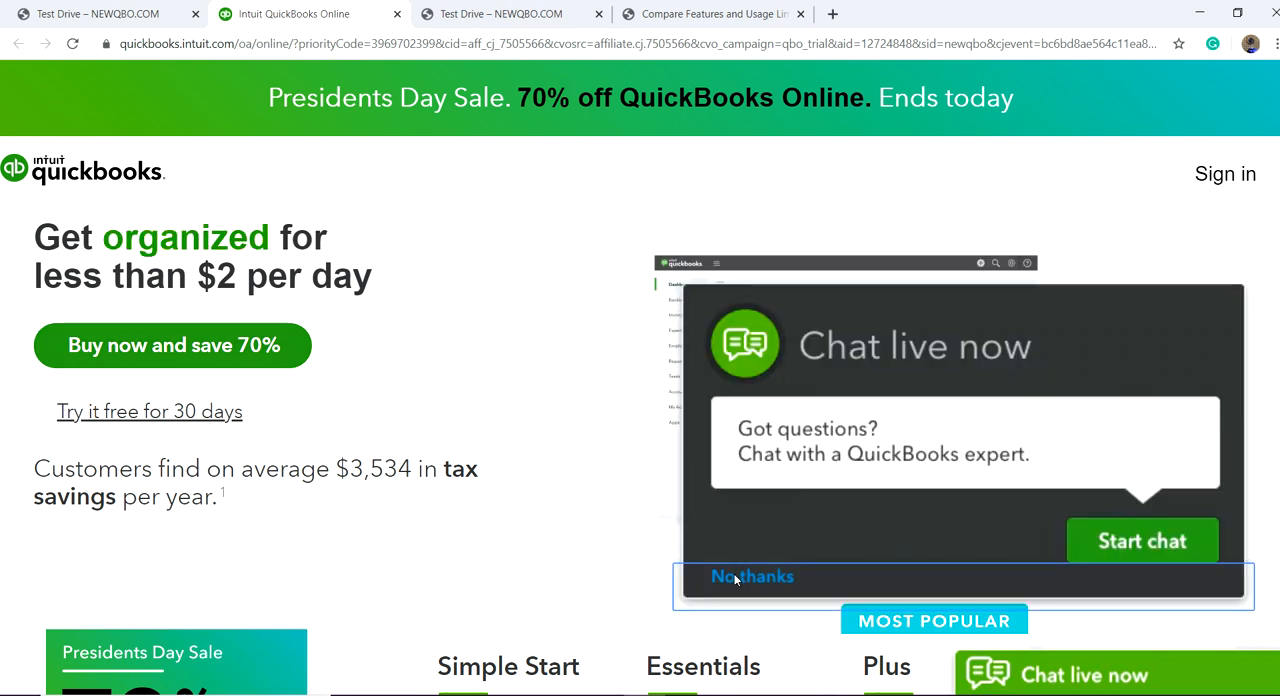
{"action": "left_click", "coordinate": [147, 413]}
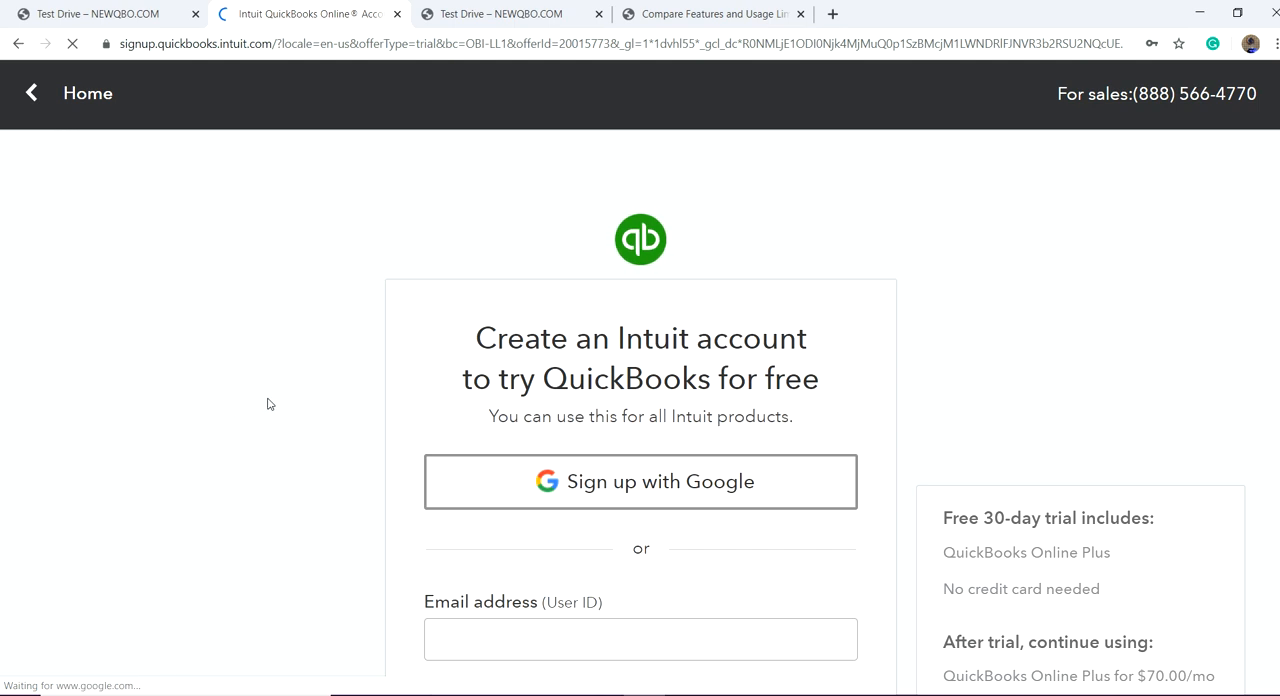
Step: Review the trial sign-up form, sign in to add a company to an existing Intuit account, and continue with the trial
{"action": "scroll", "coordinate": [390, 390], "scroll_direction": "down", "scroll_amount": 2}
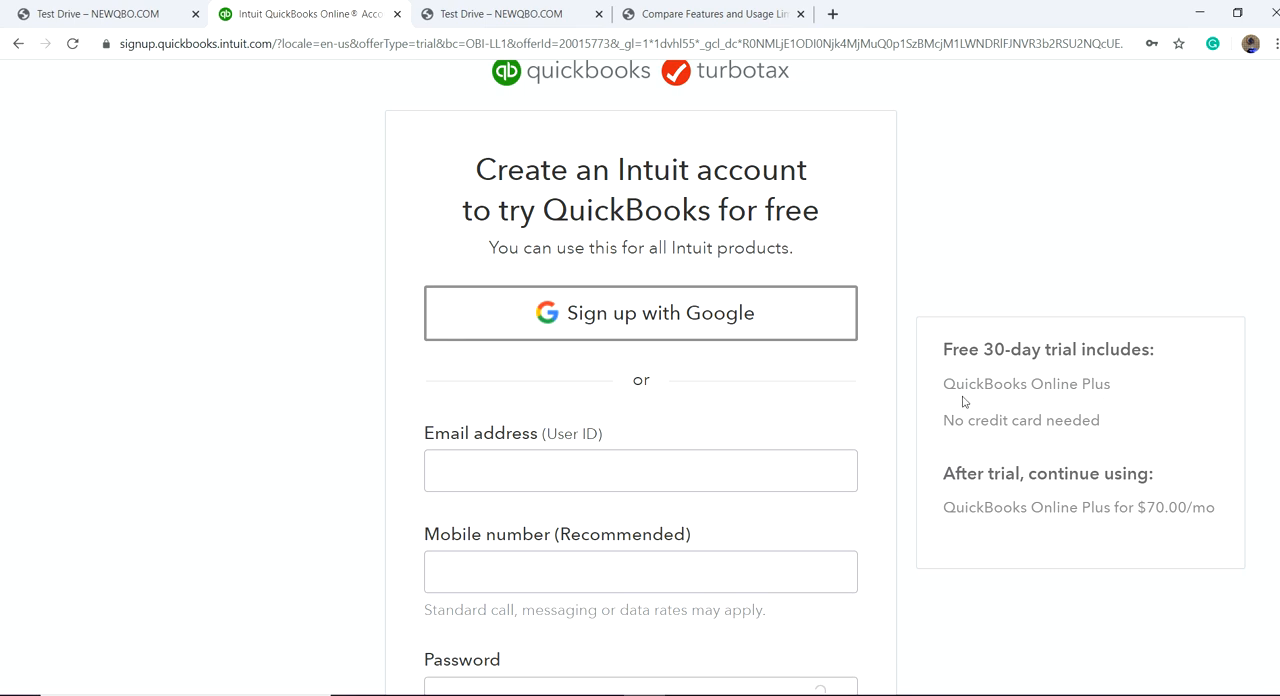
{"action": "scroll", "coordinate": [916, 432], "scroll_direction": "down", "scroll_amount": 2}
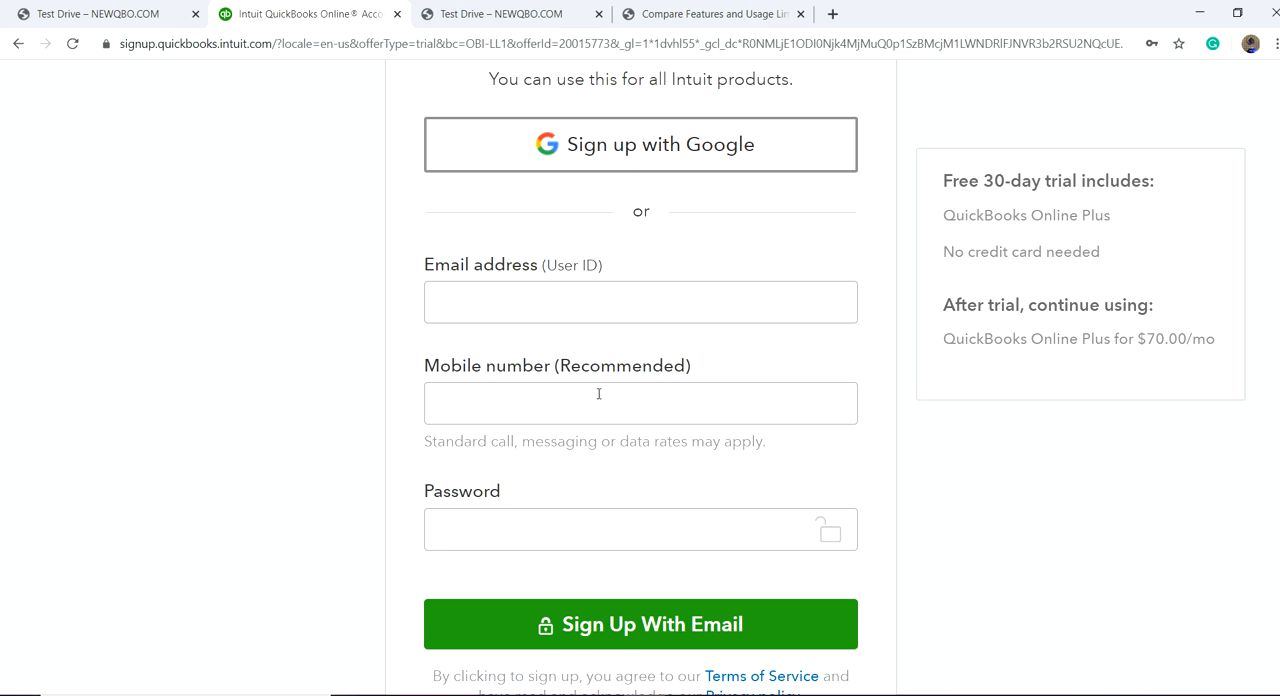
{"action": "scroll", "coordinate": [599, 393], "scroll_direction": "down", "scroll_amount": 2}
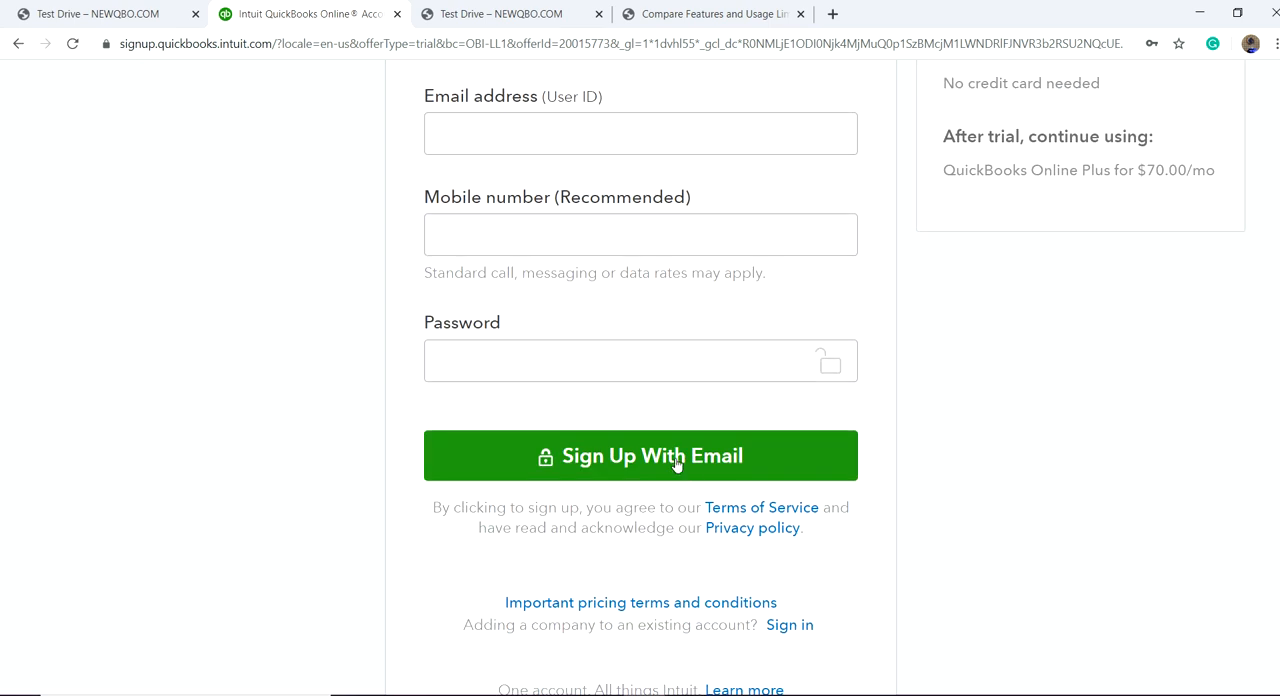
{"action": "scroll", "coordinate": [940, 500], "scroll_direction": "down", "scroll_amount": 2}
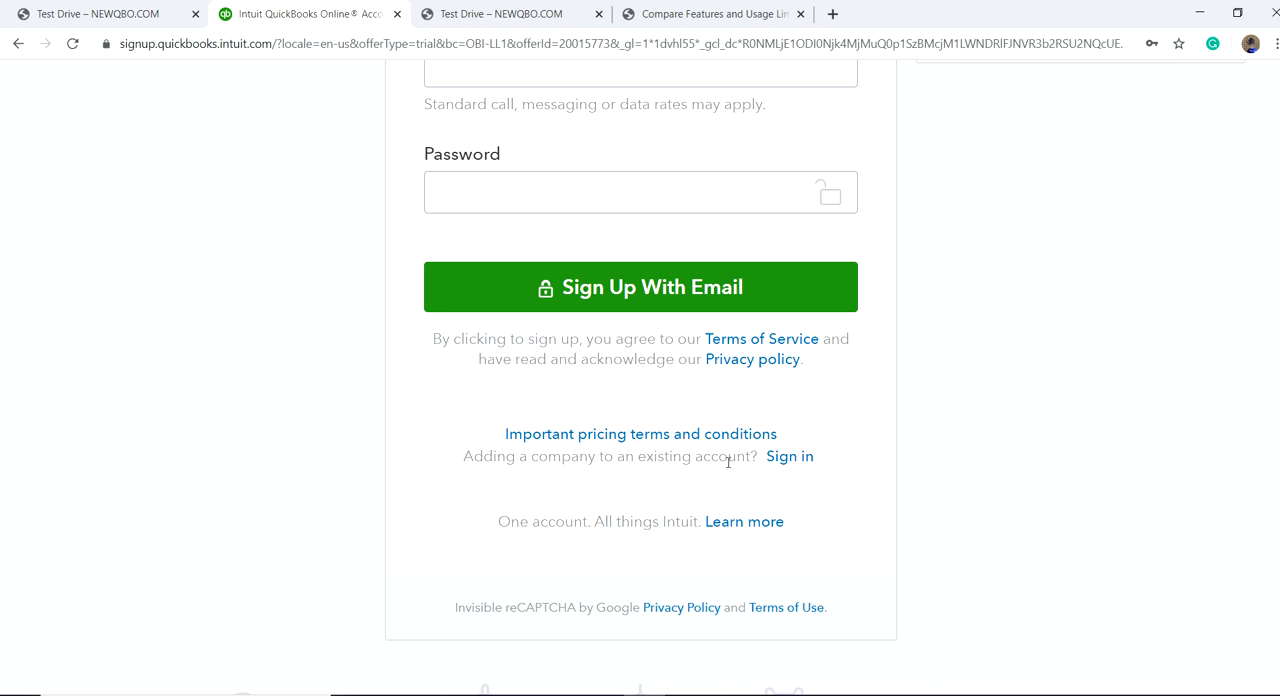
{"action": "scroll", "coordinate": [630, 323], "scroll_direction": "up", "scroll_amount": 4}
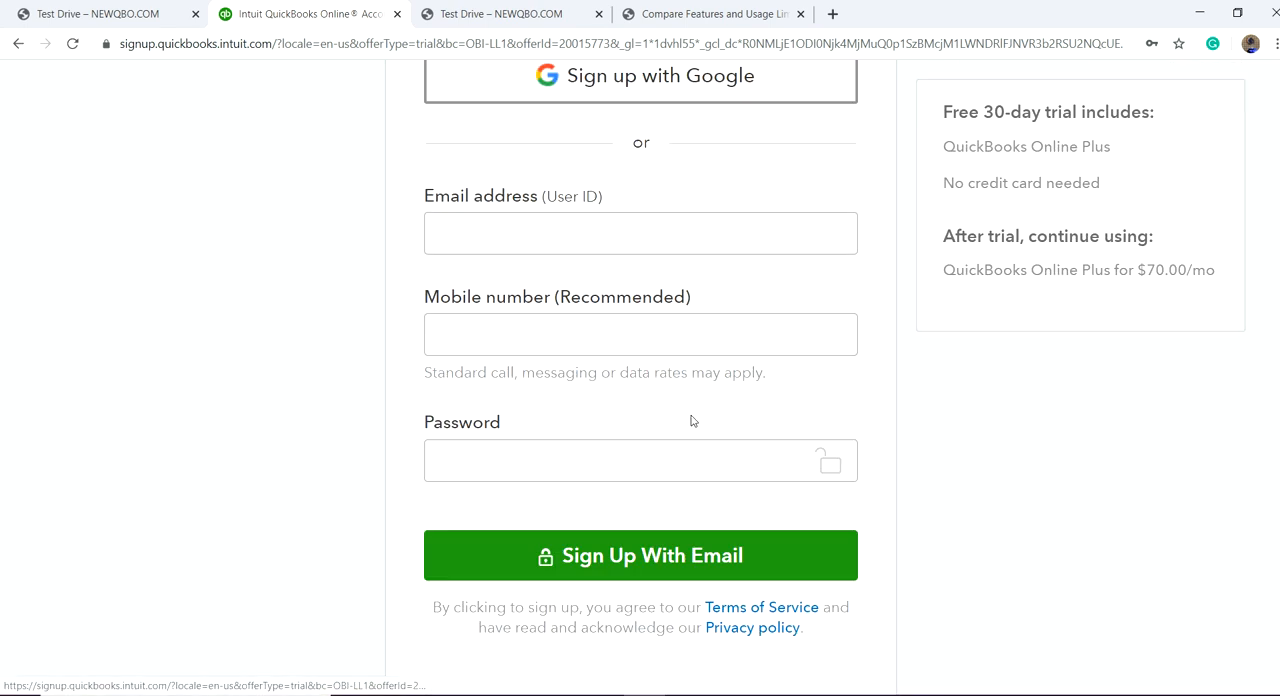
{"action": "scroll", "coordinate": [634, 489], "scroll_direction": "down", "scroll_amount": 4}
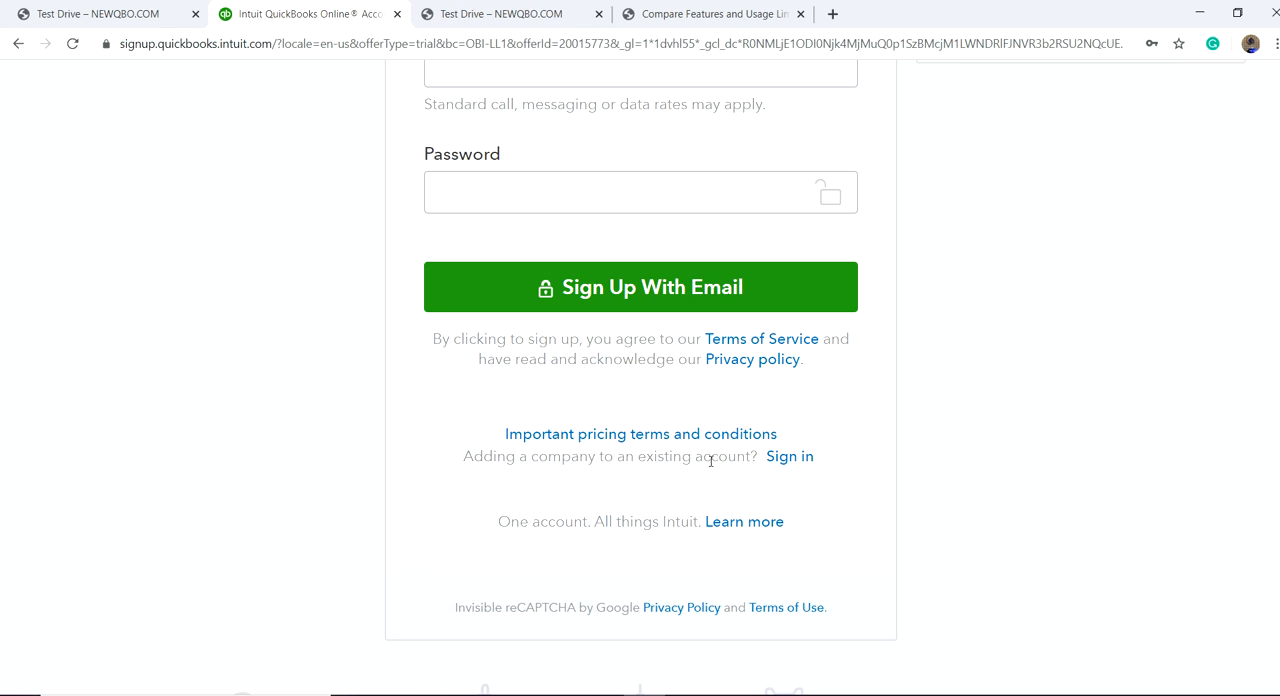
{"action": "left_click", "coordinate": [790, 457]}
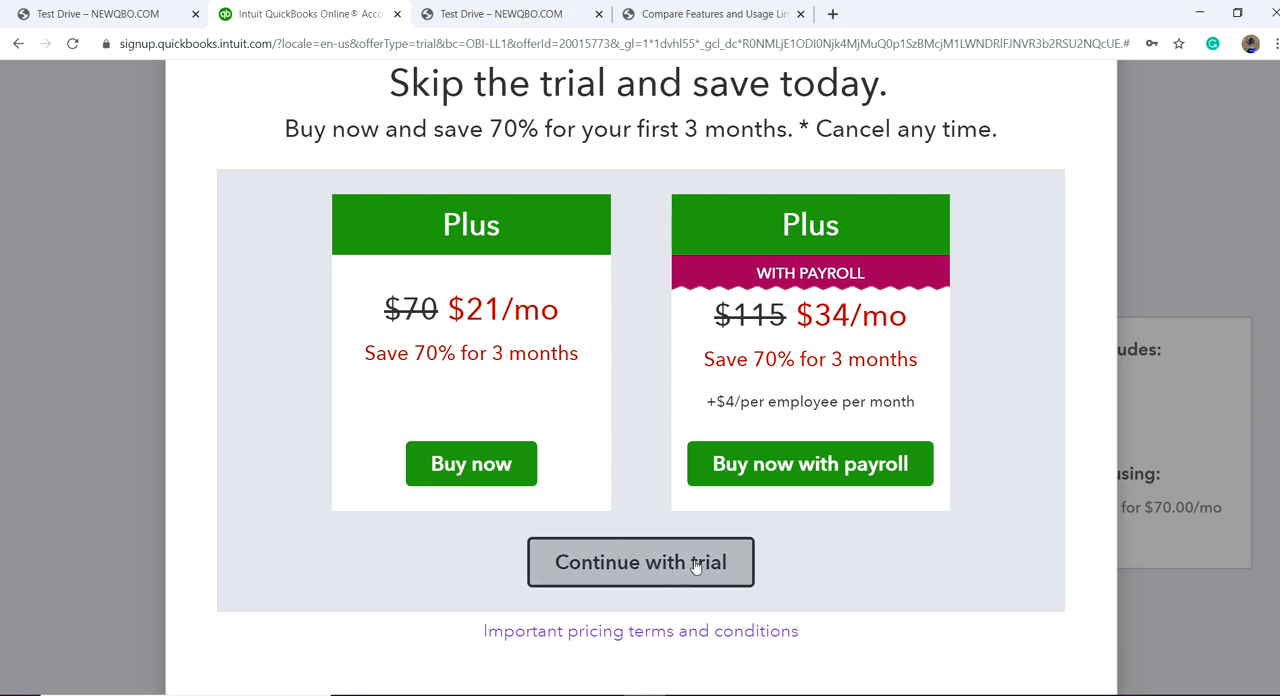
{"action": "left_click", "coordinate": [657, 570]}
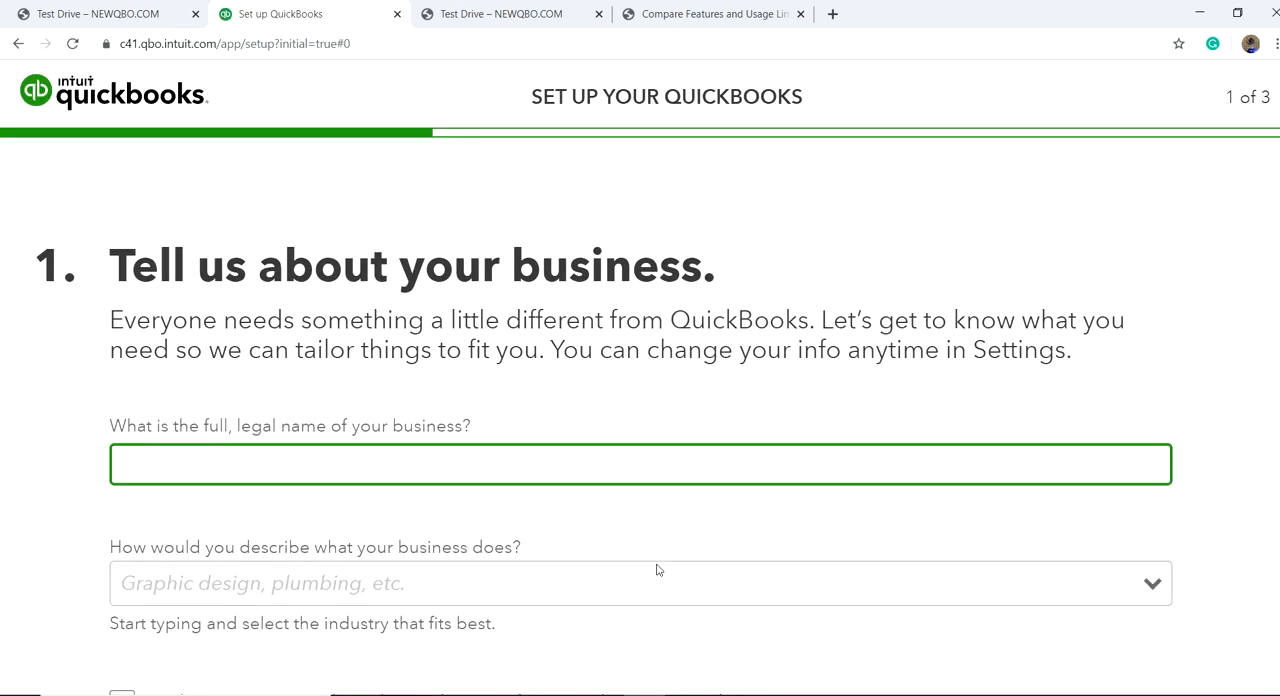
Step: Enter QBO Plus Plan as the full, legal name of the business
{"action": "scroll", "coordinate": [580, 358], "scroll_direction": "down", "scroll_amount": 1}
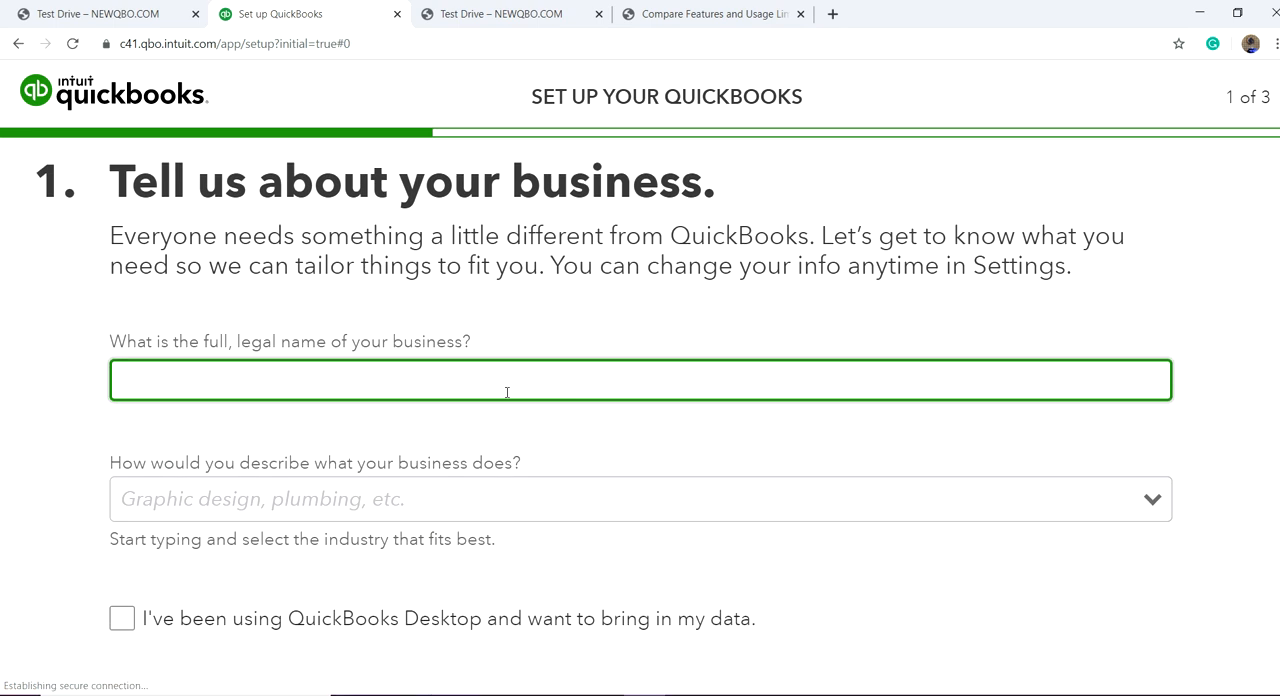
{"action": "scroll", "coordinate": [603, 493], "scroll_direction": "down", "scroll_amount": 1}
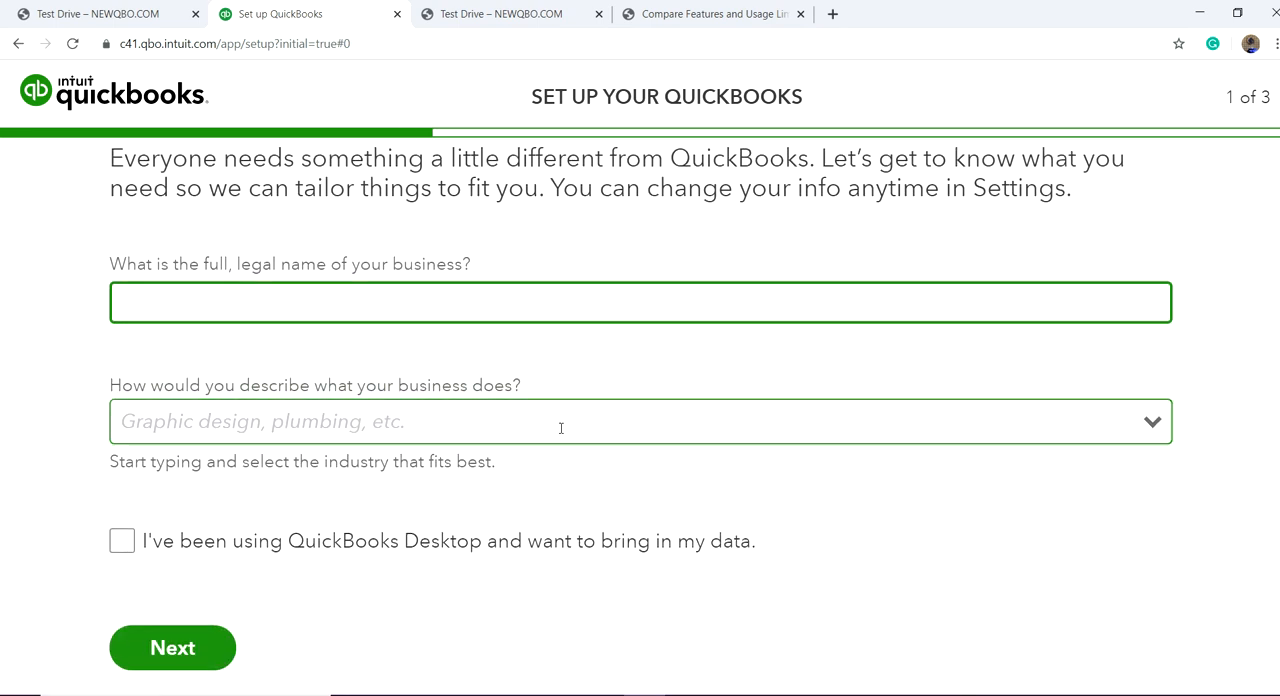
{"action": "scroll", "coordinate": [560, 440], "scroll_direction": "up", "scroll_amount": 1}
{"action": "left_click", "coordinate": [520, 393]}
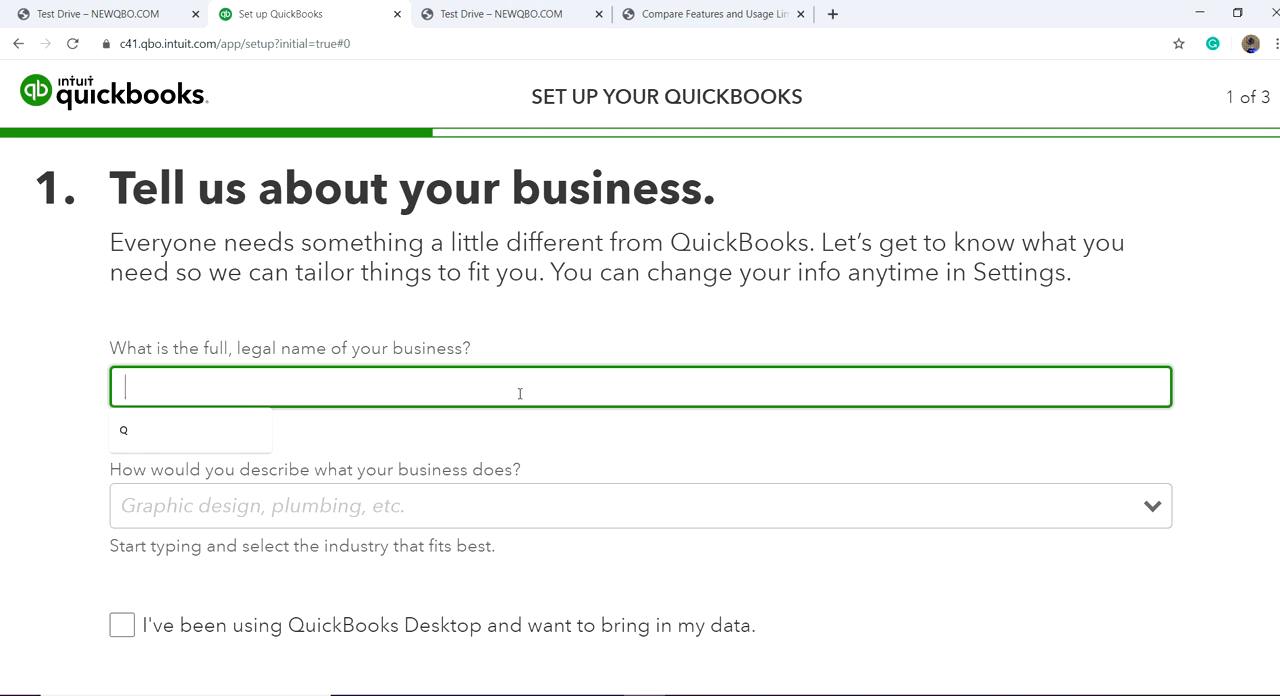
{"action": "type", "text": "QBO "}
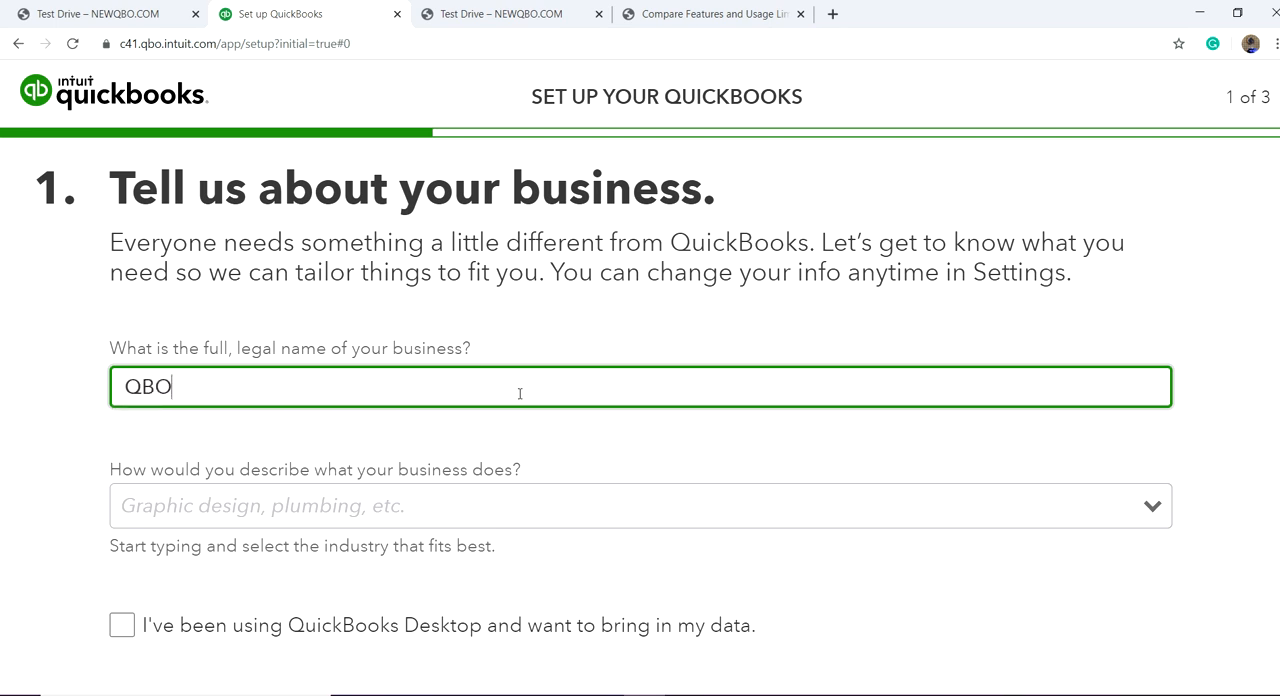
{"action": "type", "text": "Plus Plan"}
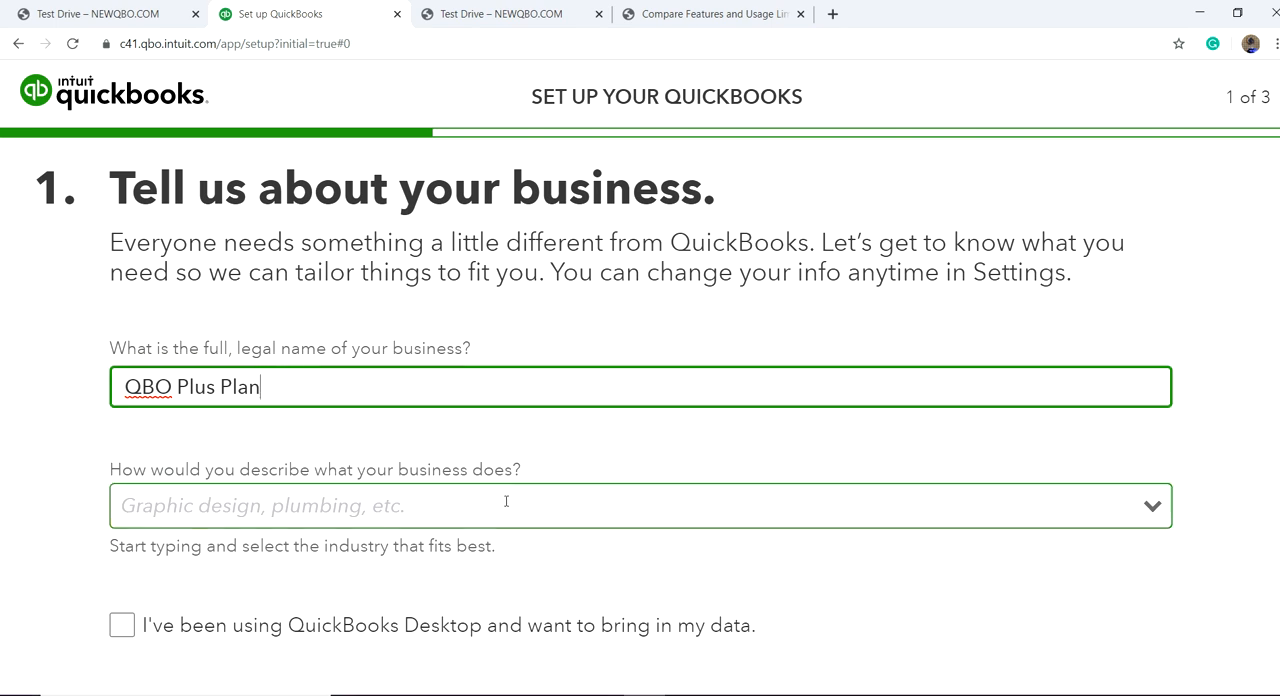
Step: Choose Technical and scientific consulting as the business description and continue without bringing in QuickBooks Desktop data
{"action": "scroll", "coordinate": [506, 501], "scroll_direction": "down", "scroll_amount": 1}
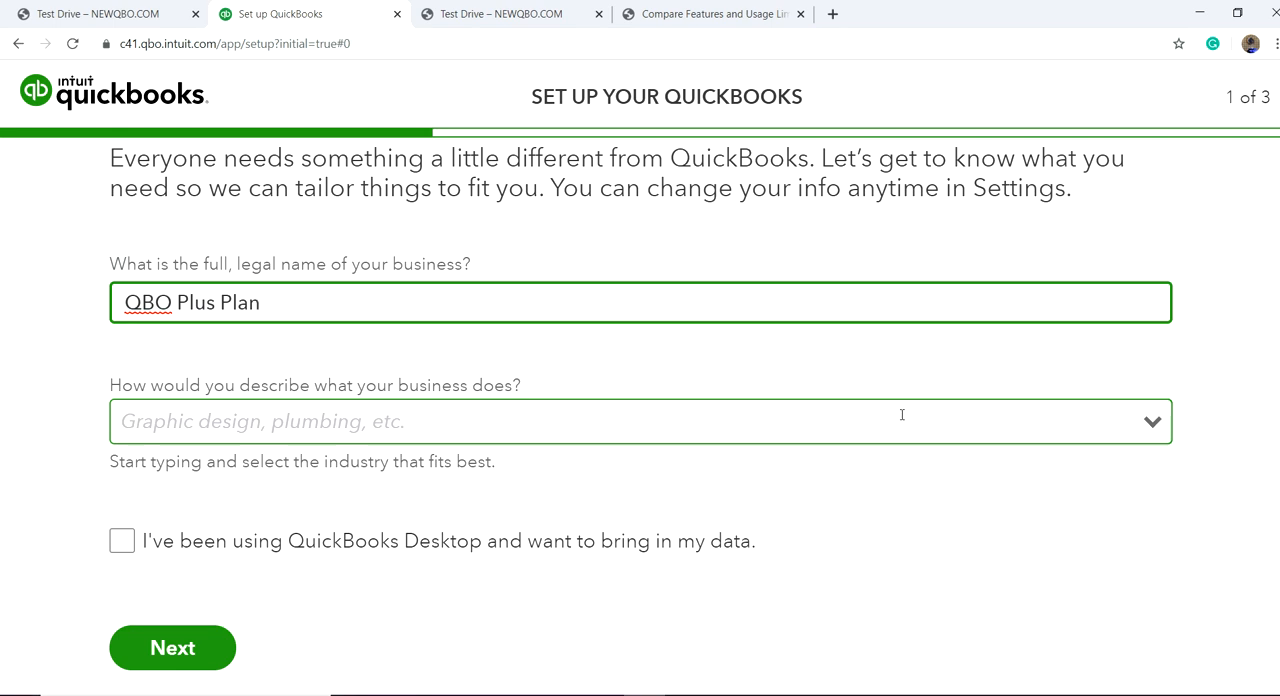
{"action": "left_click", "coordinate": [1152, 425]}
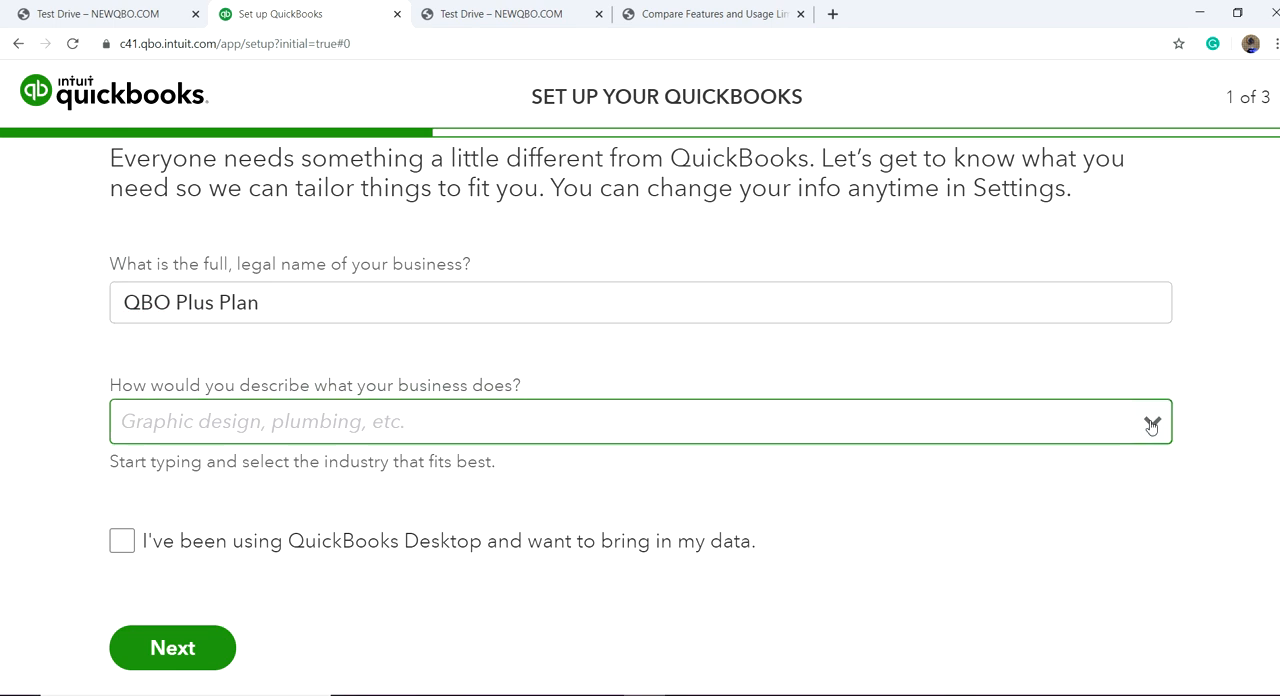
{"action": "left_click", "coordinate": [1152, 426]}
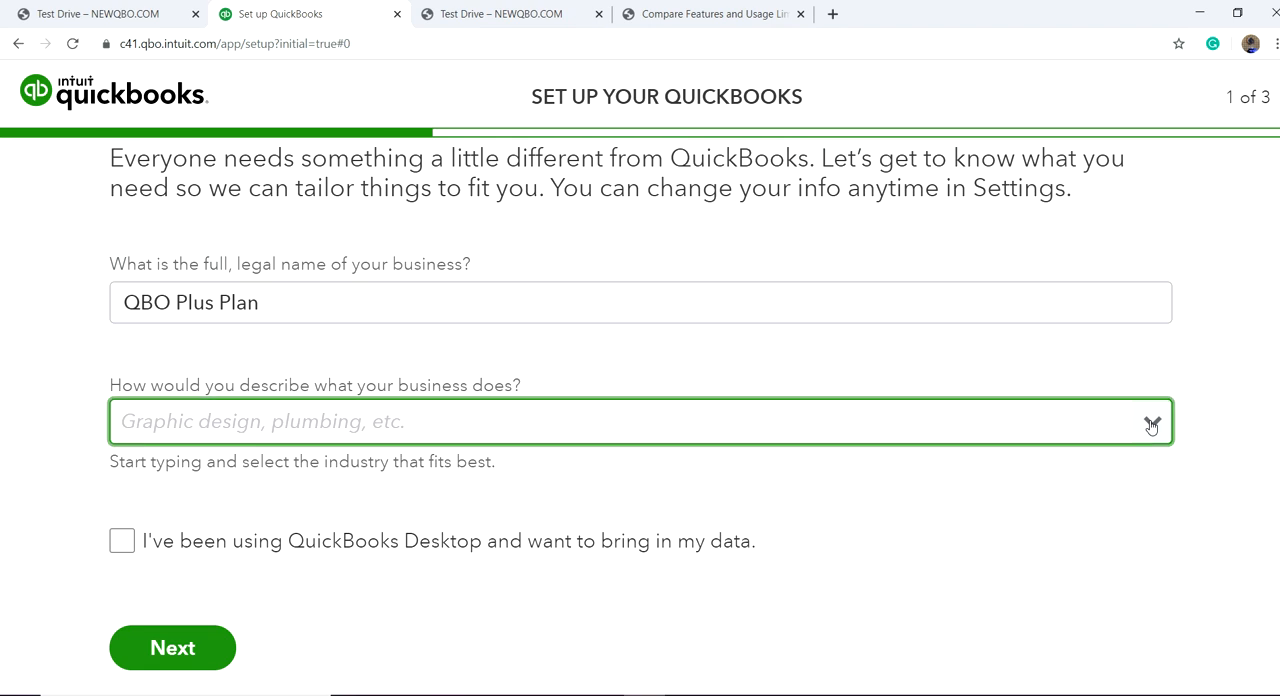
{"action": "left_click", "coordinate": [1152, 427]}
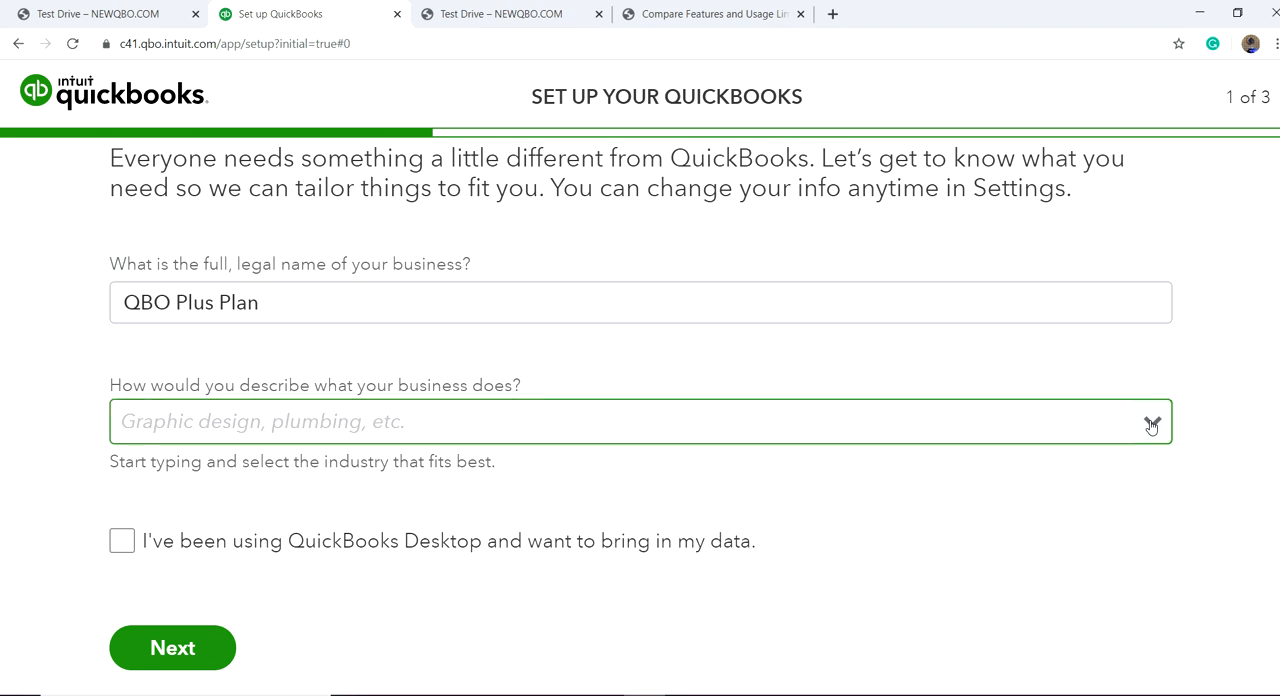
{"action": "left_click", "coordinate": [1152, 426]}
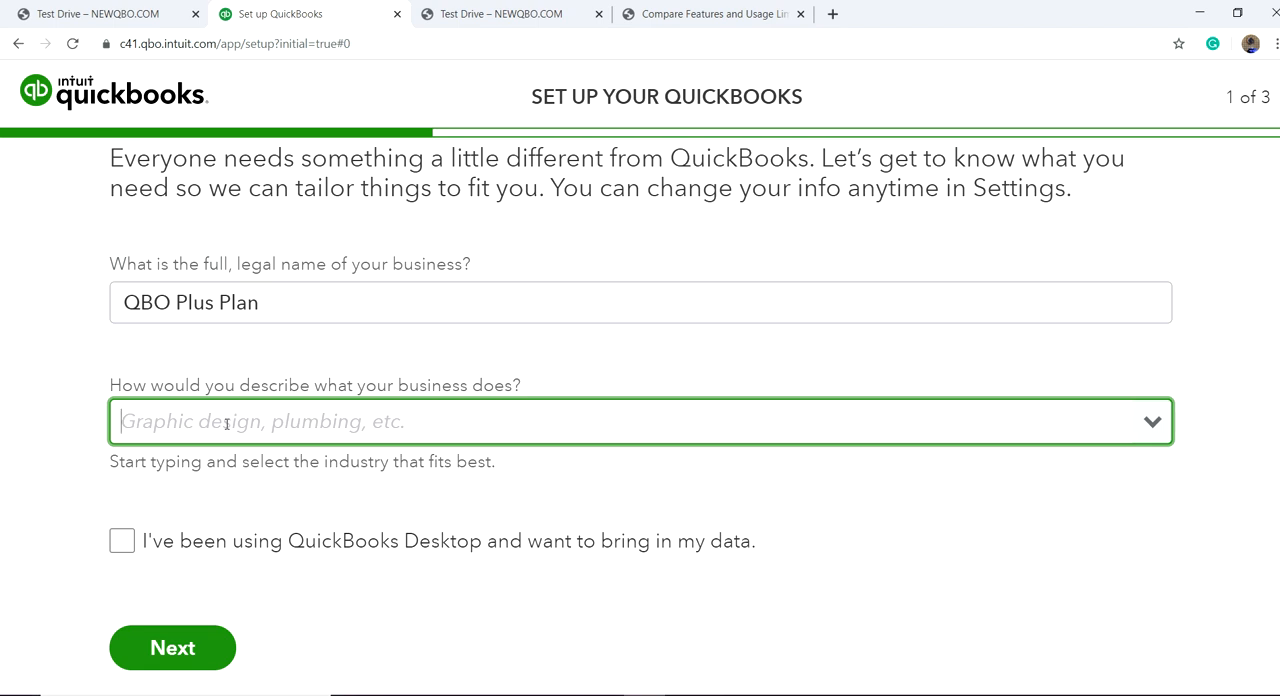
{"action": "type", "text": "cons"}
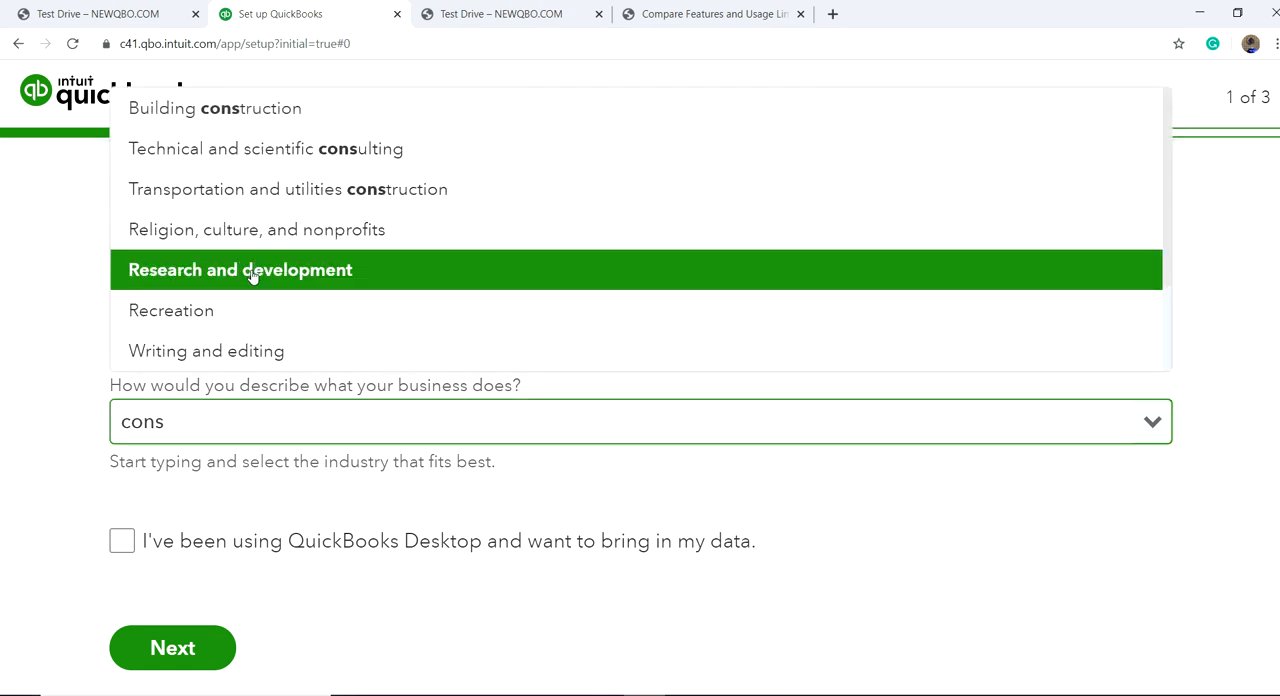
{"action": "left_click", "coordinate": [271, 162]}
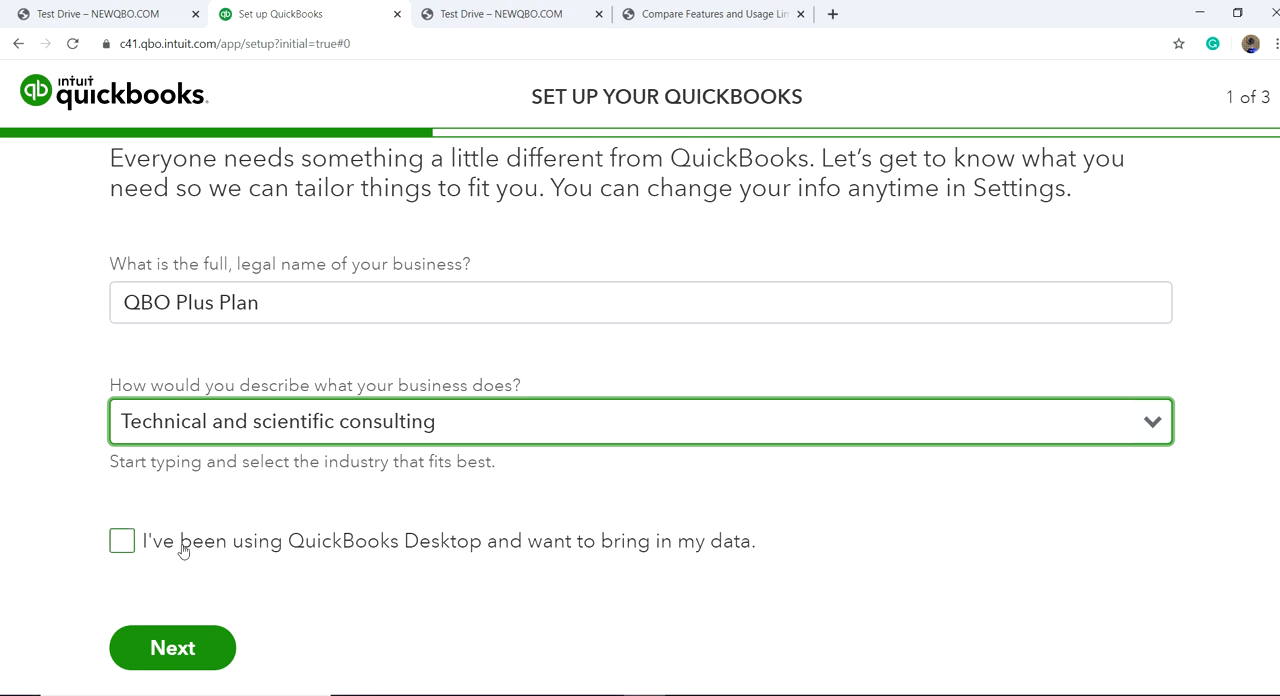
{"action": "left_click", "coordinate": [127, 539]}
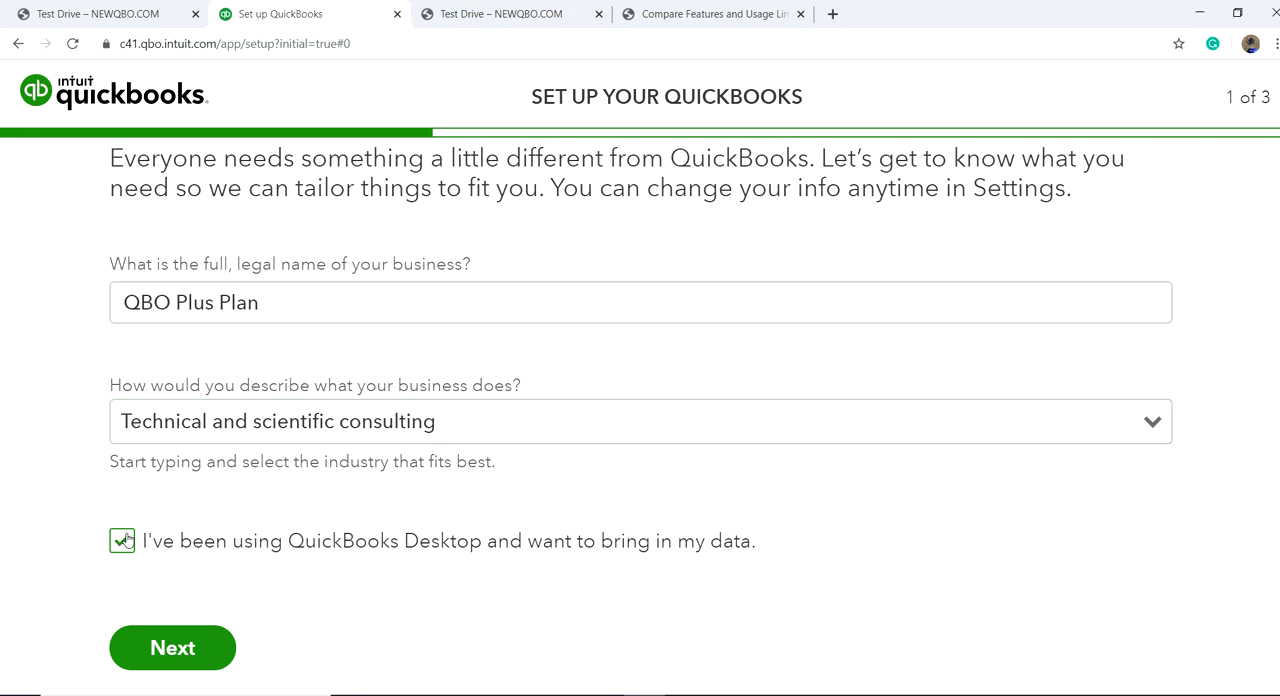
{"action": "left_click", "coordinate": [183, 650]}
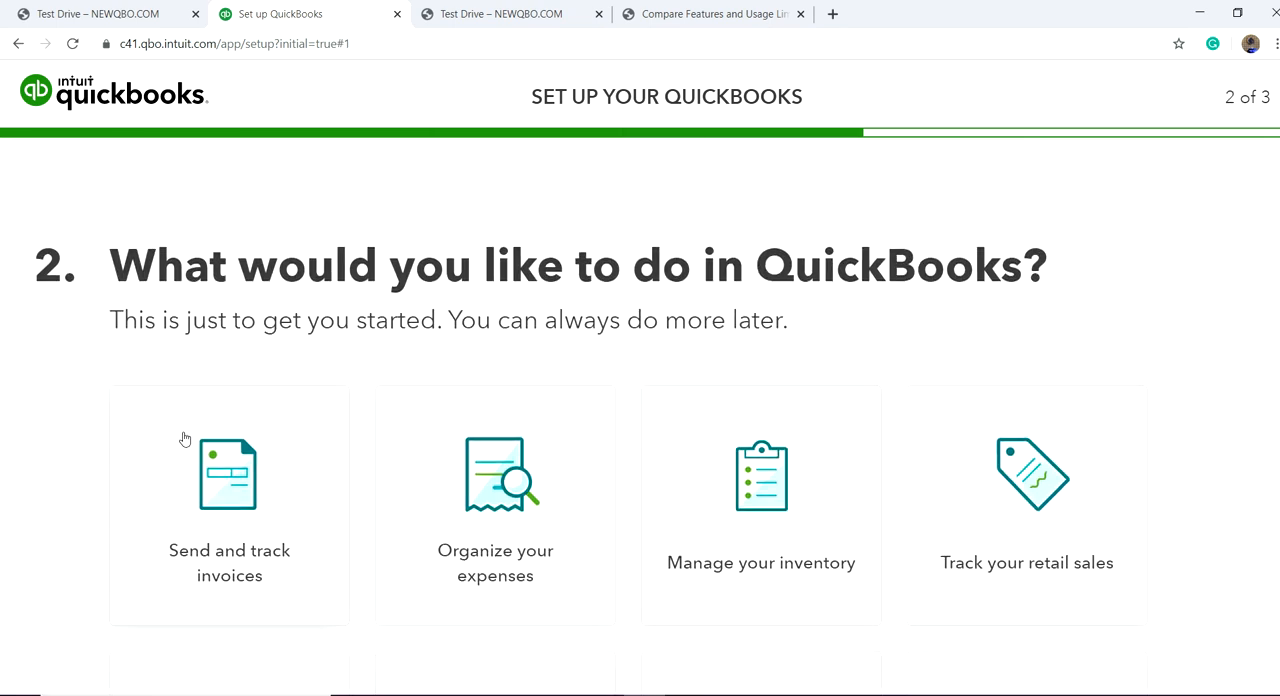
Step: Review the activities offered for QuickBooks and continue to the role question without selecting any
{"action": "scroll", "coordinate": [412, 262], "scroll_direction": "down", "scroll_amount": 3}
{"action": "scroll", "coordinate": [412, 262], "scroll_direction": "up", "scroll_amount": 2}
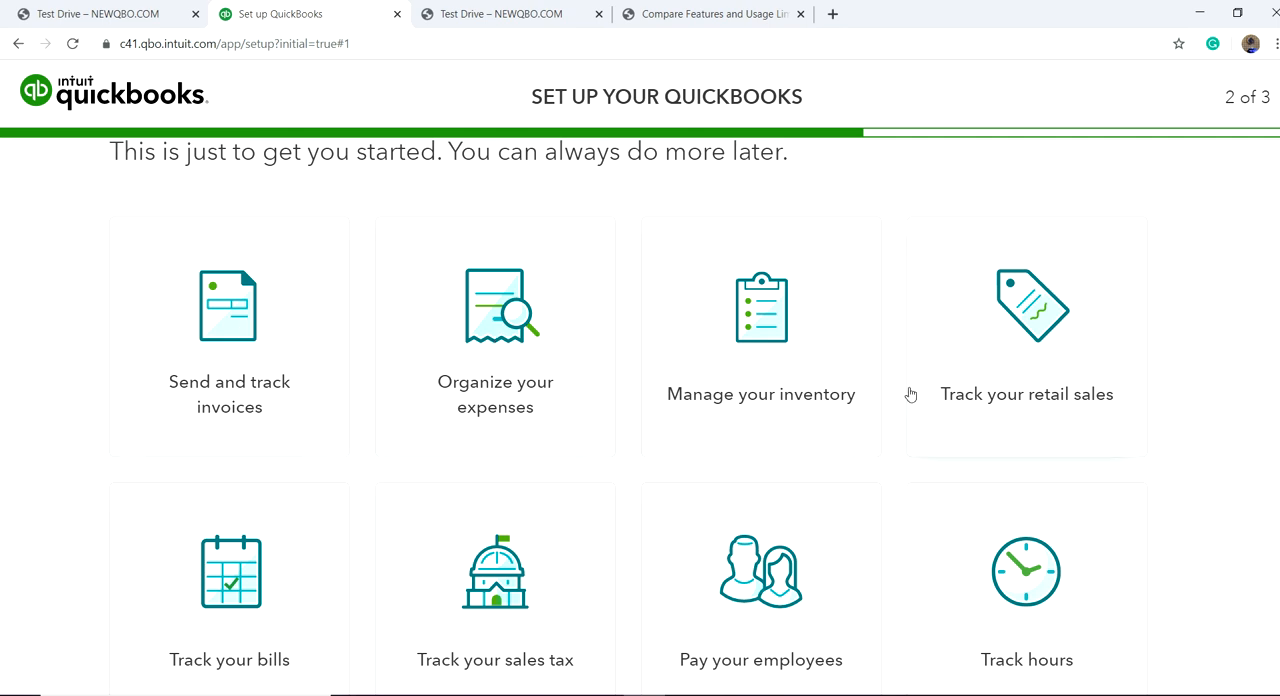
{"action": "scroll", "coordinate": [546, 442], "scroll_direction": "down", "scroll_amount": 2}
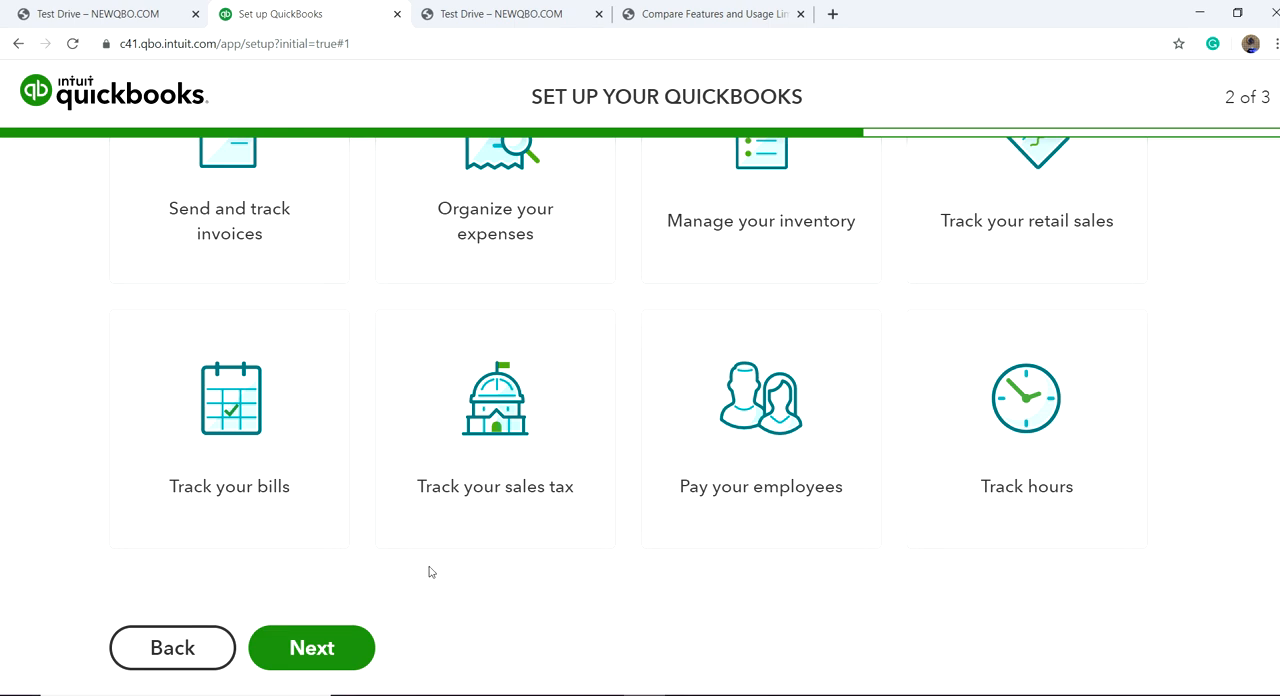
{"action": "left_click", "coordinate": [314, 645]}
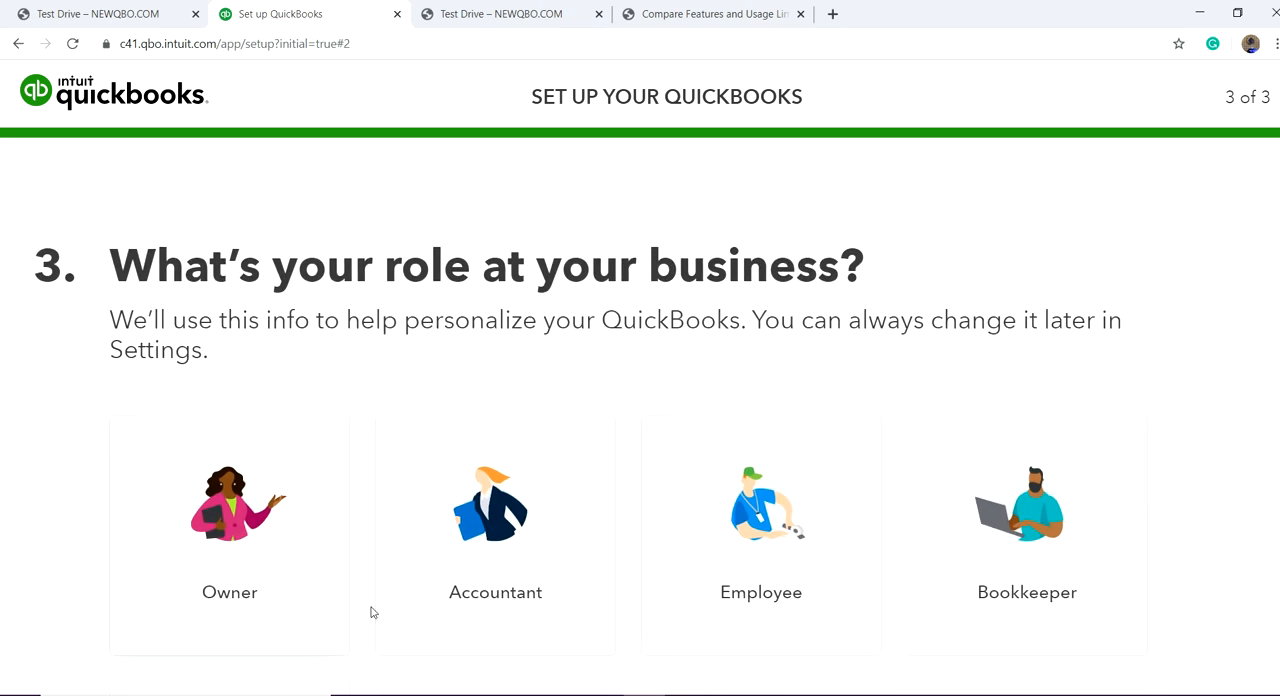
Step: Set the role to Owner, answer the accountant question with "No, I do it all myself", and finish the setup
{"action": "scroll", "coordinate": [428, 519], "scroll_direction": "down", "scroll_amount": 2}
{"action": "scroll", "coordinate": [403, 465], "scroll_direction": "up", "scroll_amount": 1}
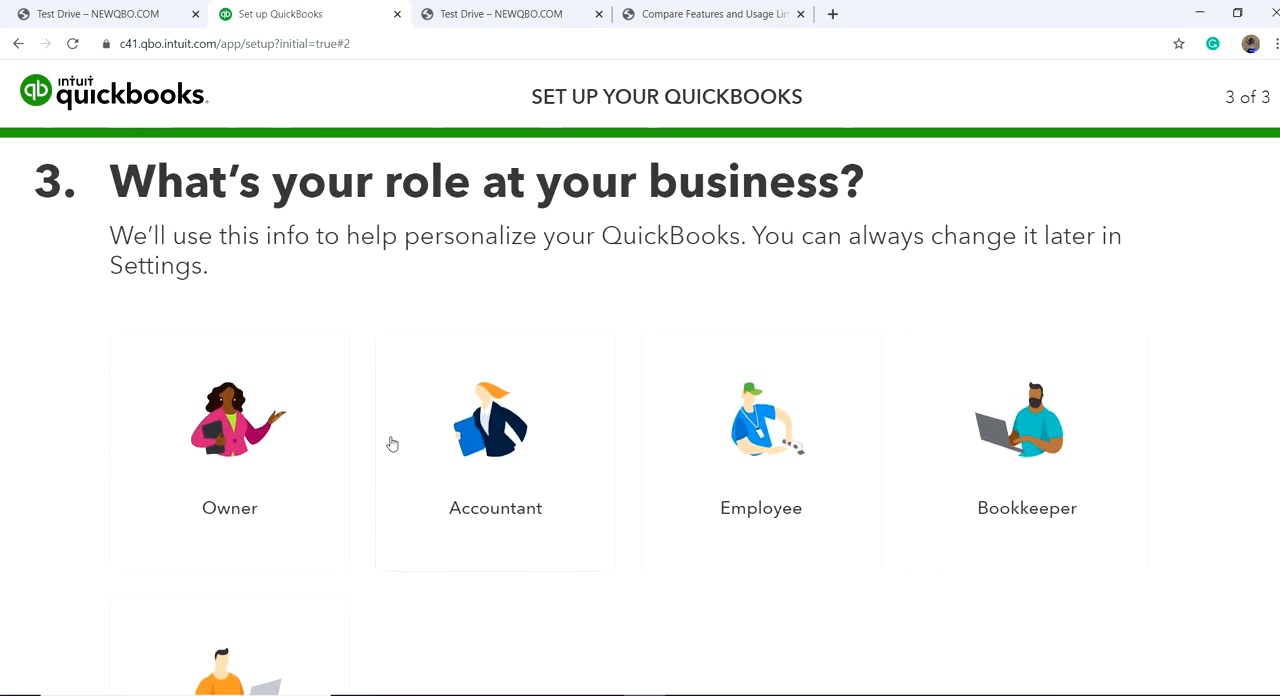
{"action": "scroll", "coordinate": [600, 570], "scroll_direction": "down", "scroll_amount": 1}
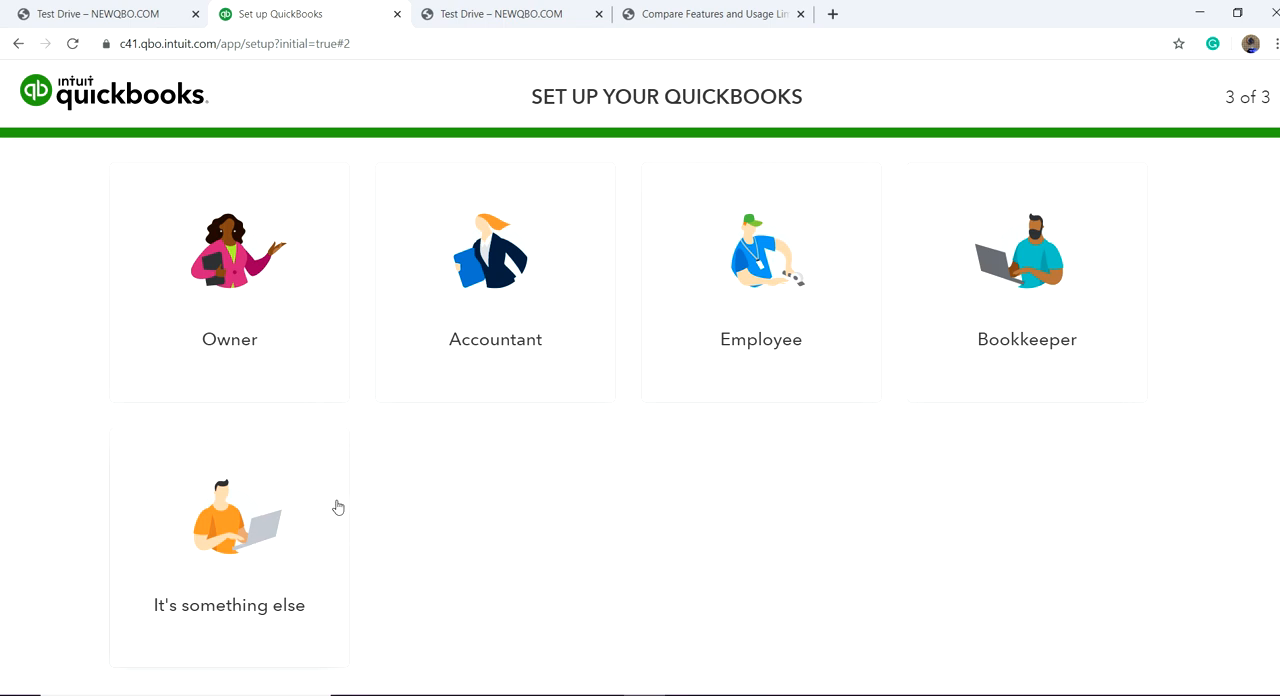
{"action": "left_click", "coordinate": [229, 323]}
{"action": "scroll", "coordinate": [532, 514], "scroll_direction": "down", "scroll_amount": 1}
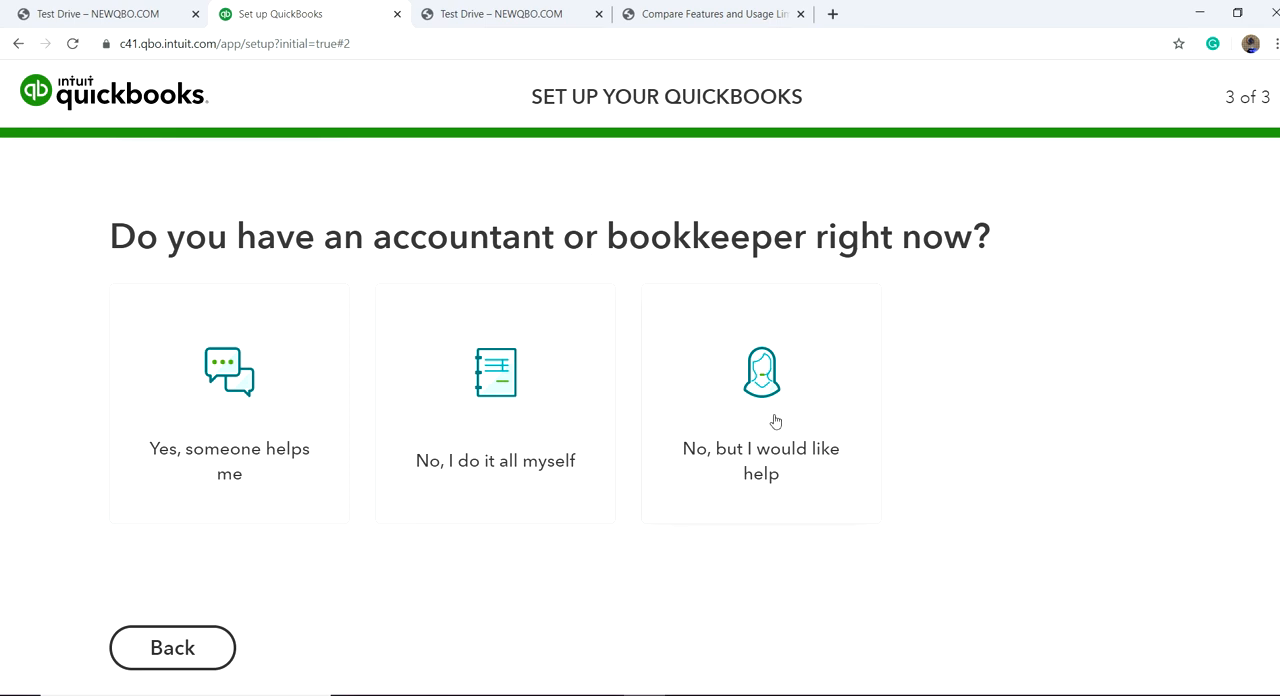
{"action": "left_click", "coordinate": [486, 398]}
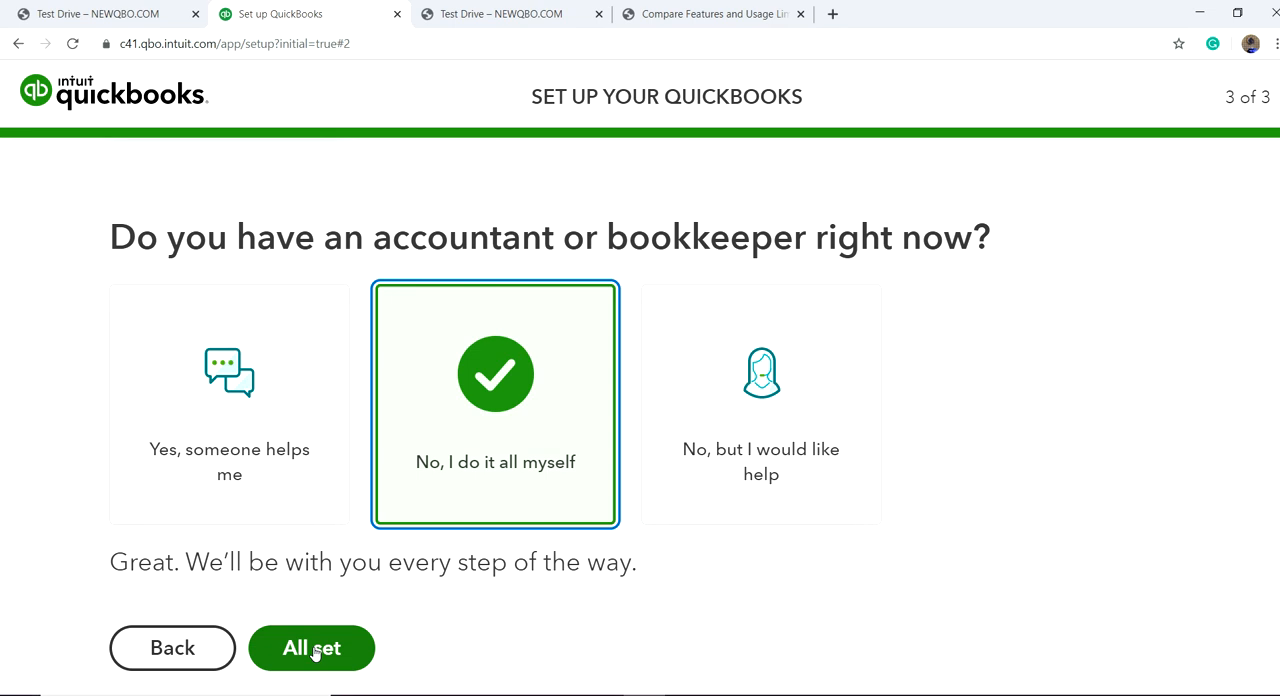
{"action": "left_click", "coordinate": [313, 651]}
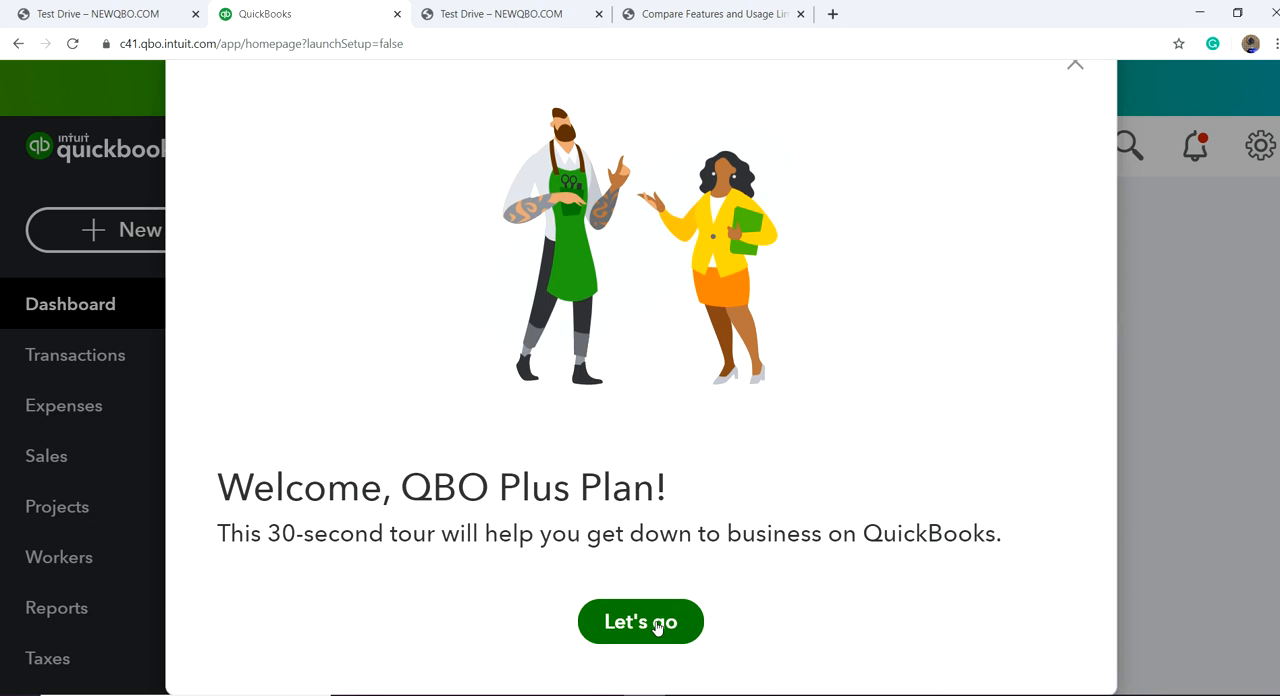
Step: Start the 30-second welcome tour, dismiss it at the Get help tip, and view the dashboard's cash flow section
{"action": "left_click", "coordinate": [657, 627]}
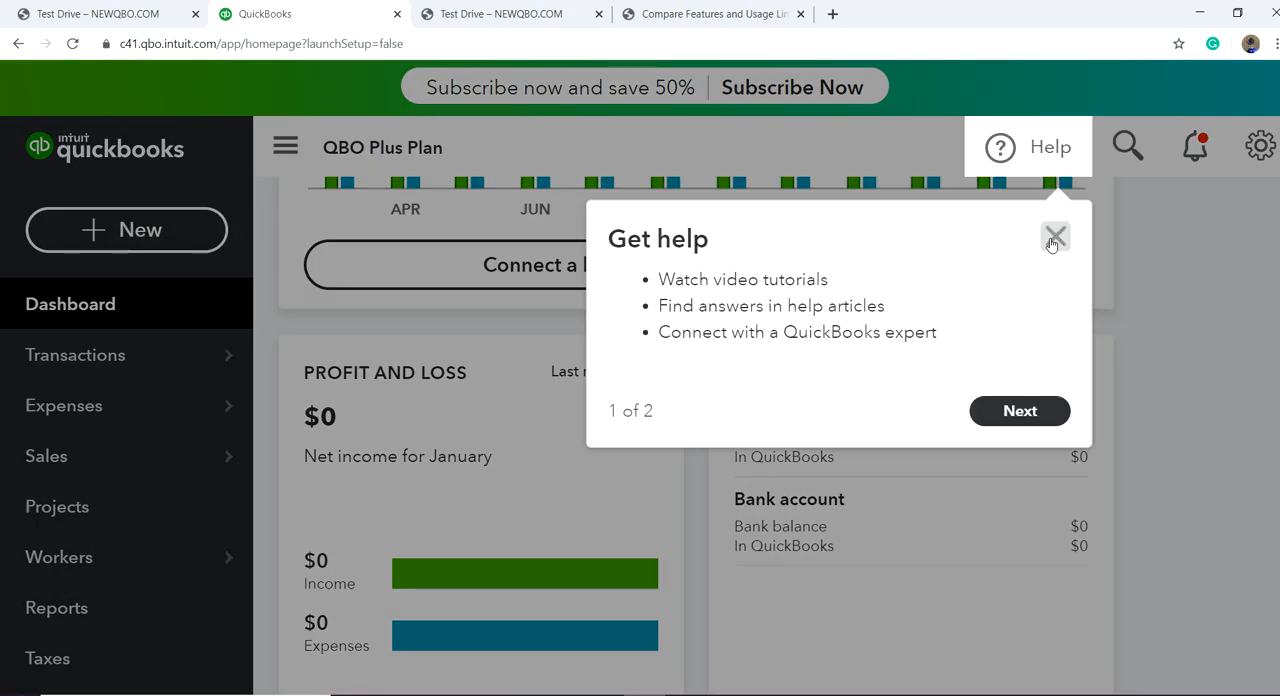
{"action": "left_click", "coordinate": [1052, 238]}
{"action": "scroll", "coordinate": [752, 427], "scroll_direction": "up", "scroll_amount": 2}
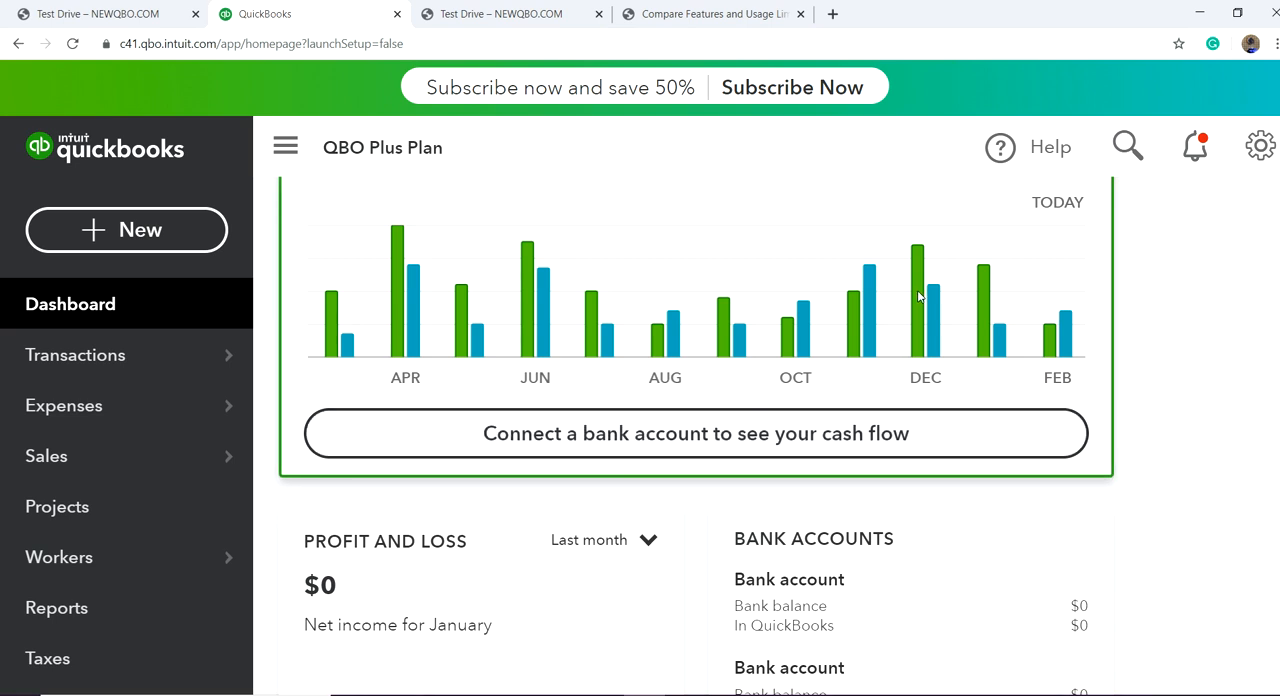
{"action": "scroll", "coordinate": [800, 285], "scroll_direction": "up", "scroll_amount": 2}
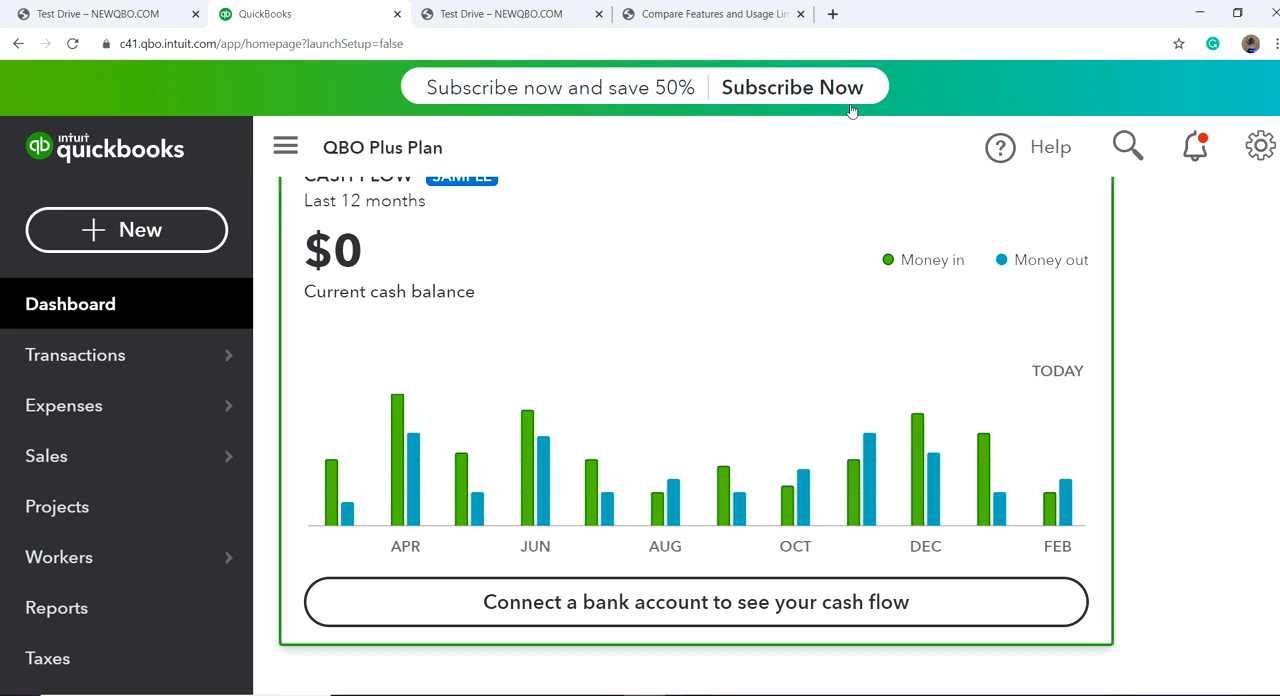
Step: Switch to the newqbo.com plan comparison article and examine which features Advanced, Plus, Essentials and Simple Start include
{"action": "left_click", "coordinate": [704, 14]}
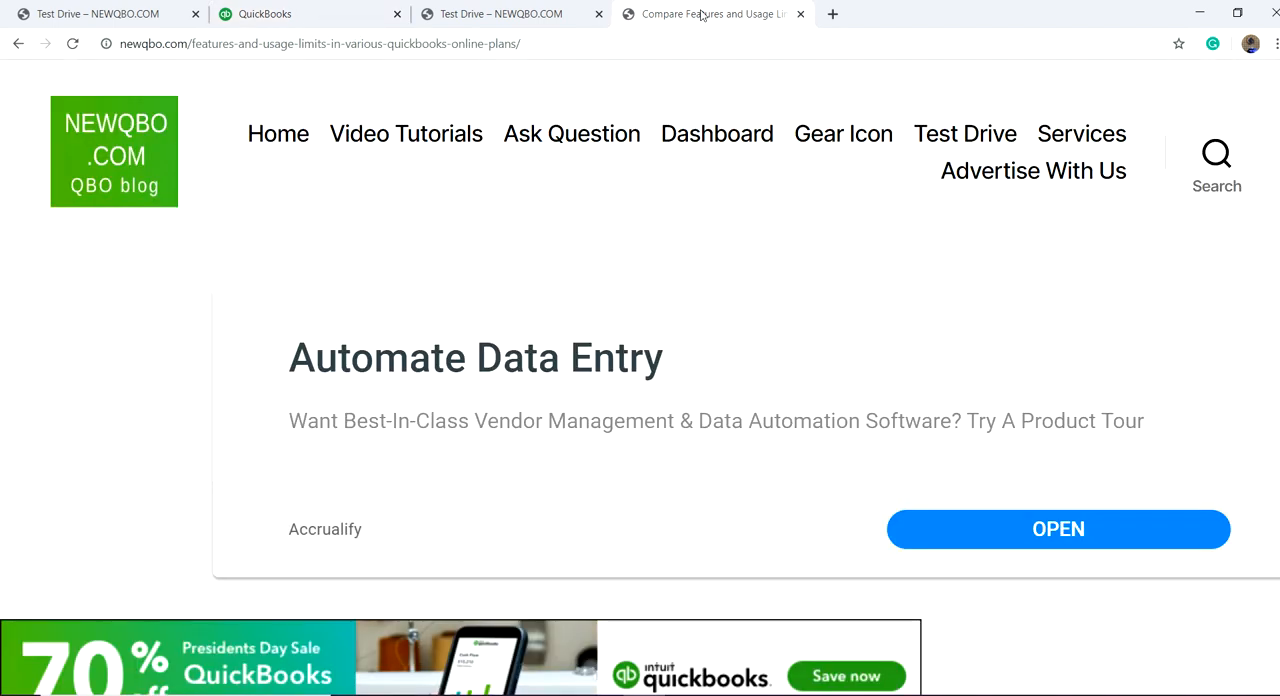
{"action": "scroll", "coordinate": [677, 406], "scroll_direction": "down", "scroll_amount": 6}
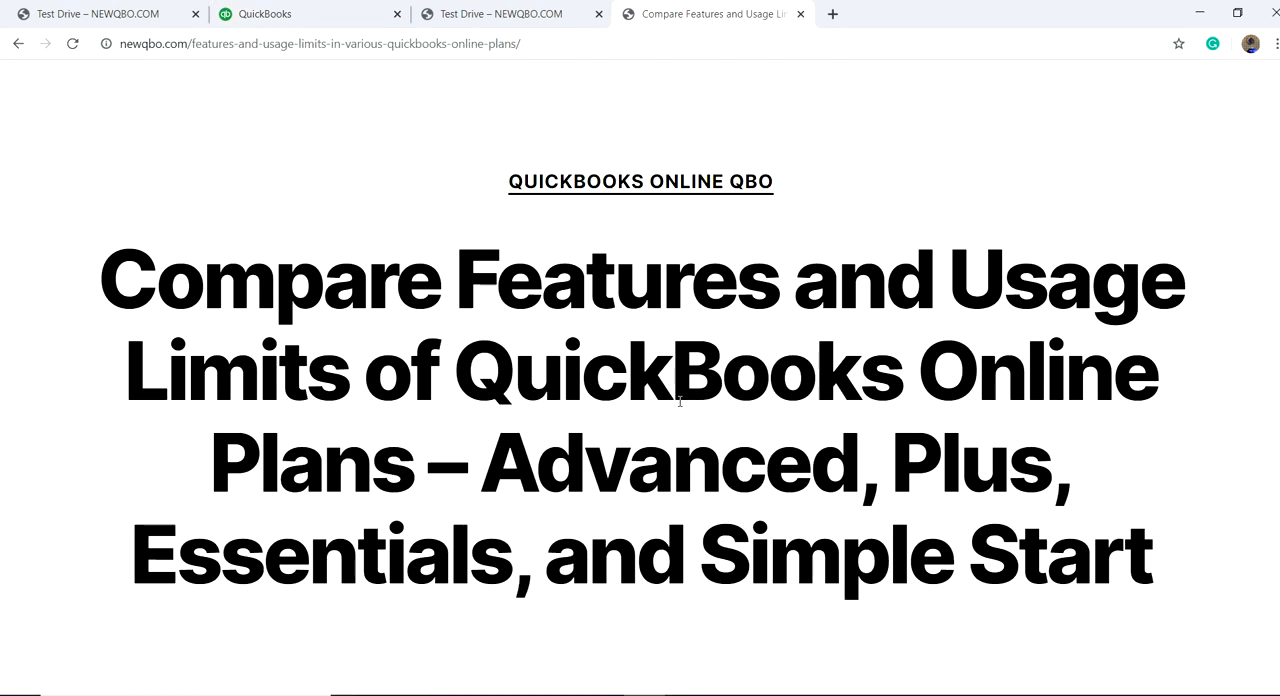
{"action": "scroll", "coordinate": [679, 401], "scroll_direction": "down", "scroll_amount": 4}
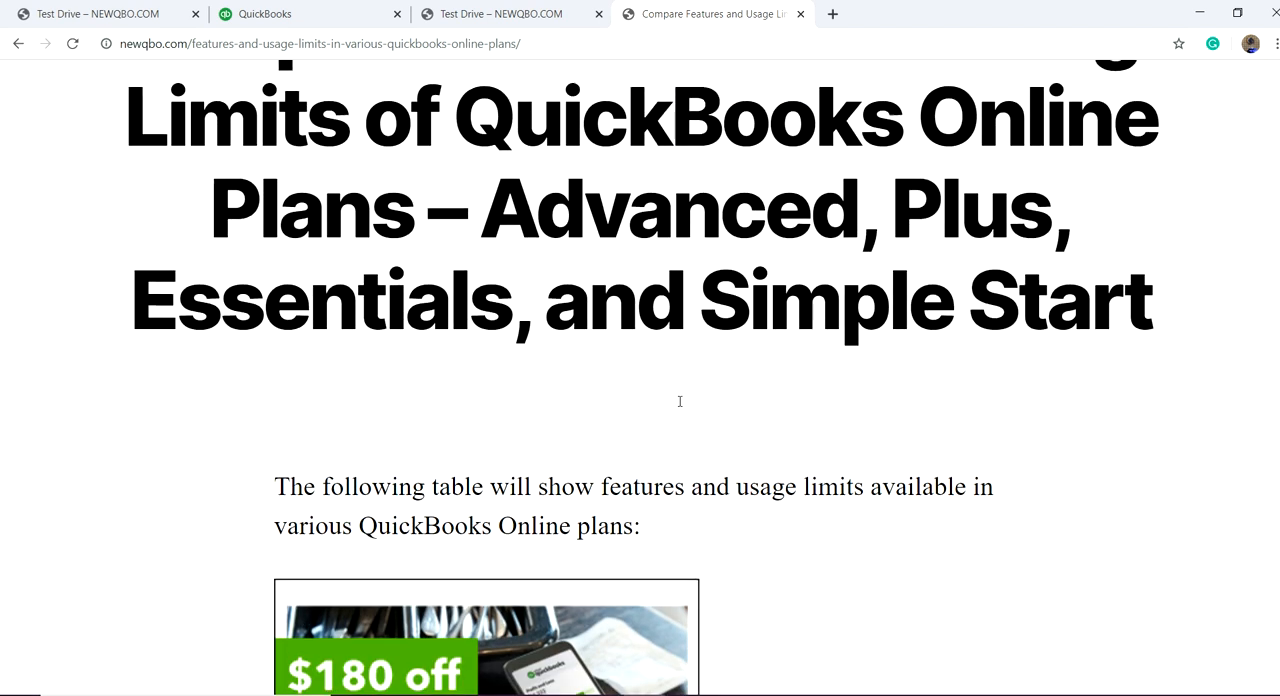
{"action": "scroll", "coordinate": [671, 305], "scroll_direction": "up", "scroll_amount": 7}
{"action": "scroll", "coordinate": [656, 197], "scroll_direction": "down", "scroll_amount": 5}
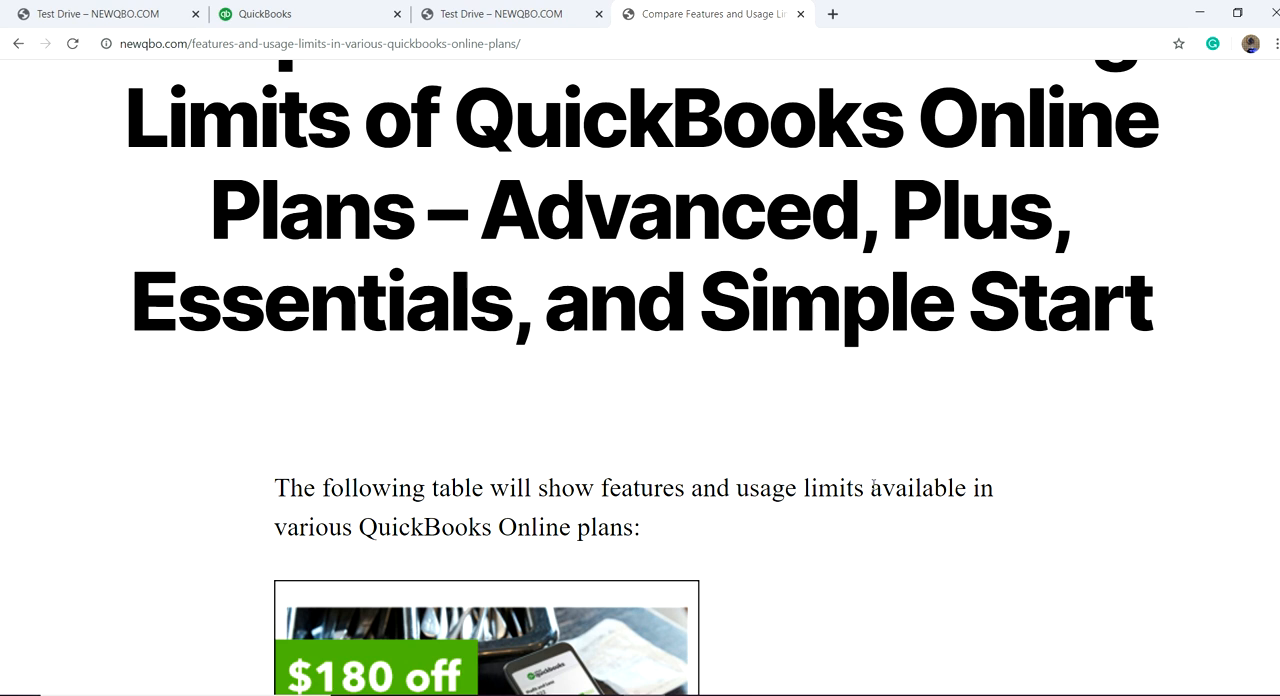
{"action": "scroll", "coordinate": [874, 517], "scroll_direction": "down", "scroll_amount": 2}
{"action": "scroll", "coordinate": [873, 499], "scroll_direction": "down", "scroll_amount": 3}
{"action": "scroll", "coordinate": [872, 498], "scroll_direction": "down", "scroll_amount": 8}
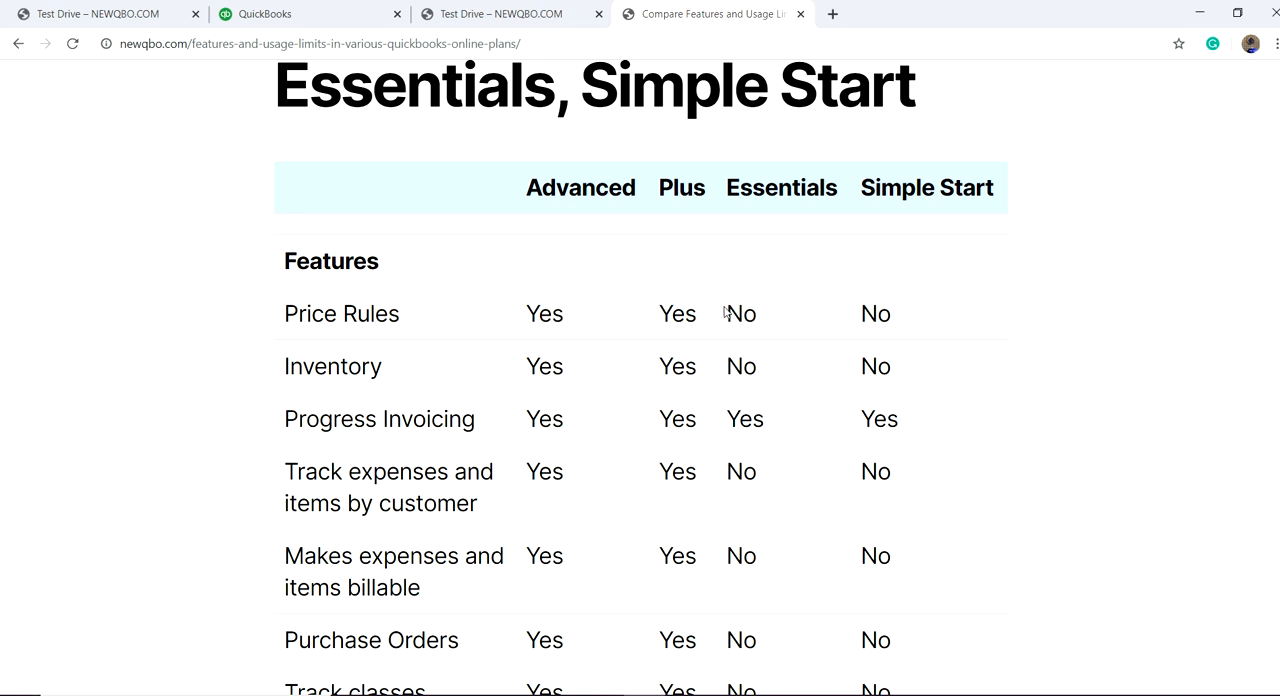
{"action": "scroll", "coordinate": [589, 457], "scroll_direction": "down", "scroll_amount": 2}
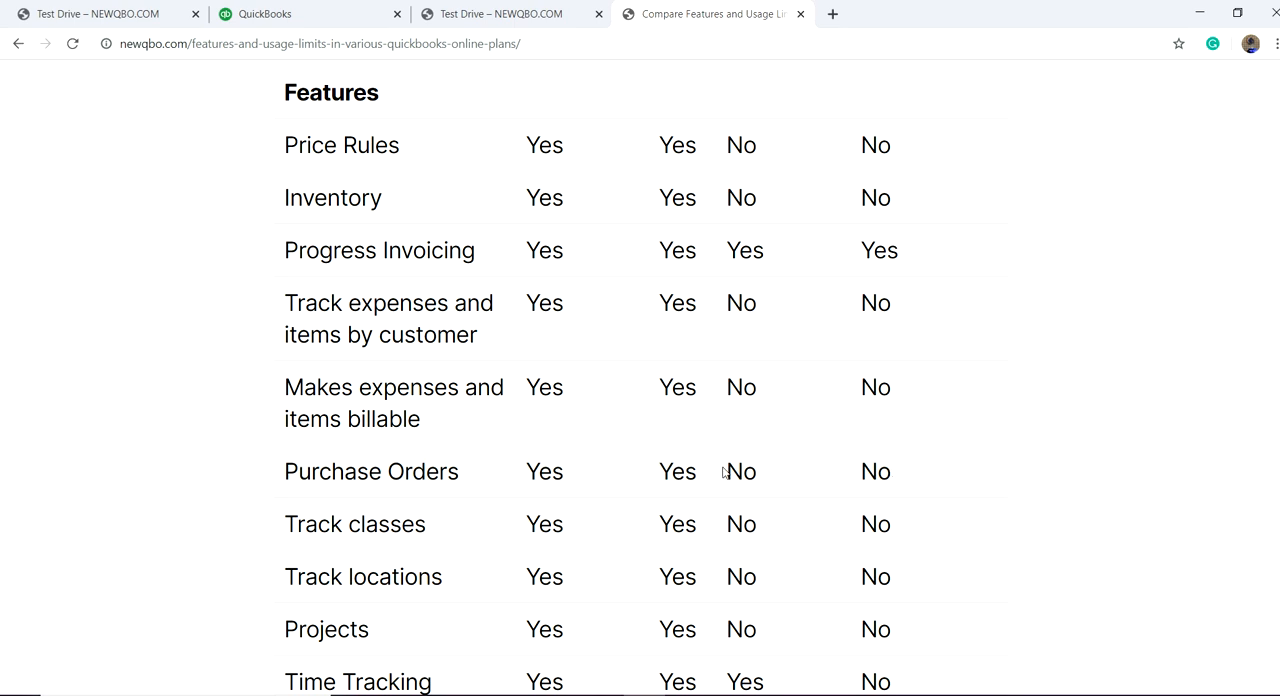
{"action": "scroll", "coordinate": [660, 474], "scroll_direction": "down", "scroll_amount": 4}
{"action": "scroll", "coordinate": [660, 474], "scroll_direction": "up", "scroll_amount": 1}
{"action": "scroll", "coordinate": [660, 474], "scroll_direction": "down", "scroll_amount": 2}
{"action": "scroll", "coordinate": [660, 474], "scroll_direction": "up", "scroll_amount": 6}
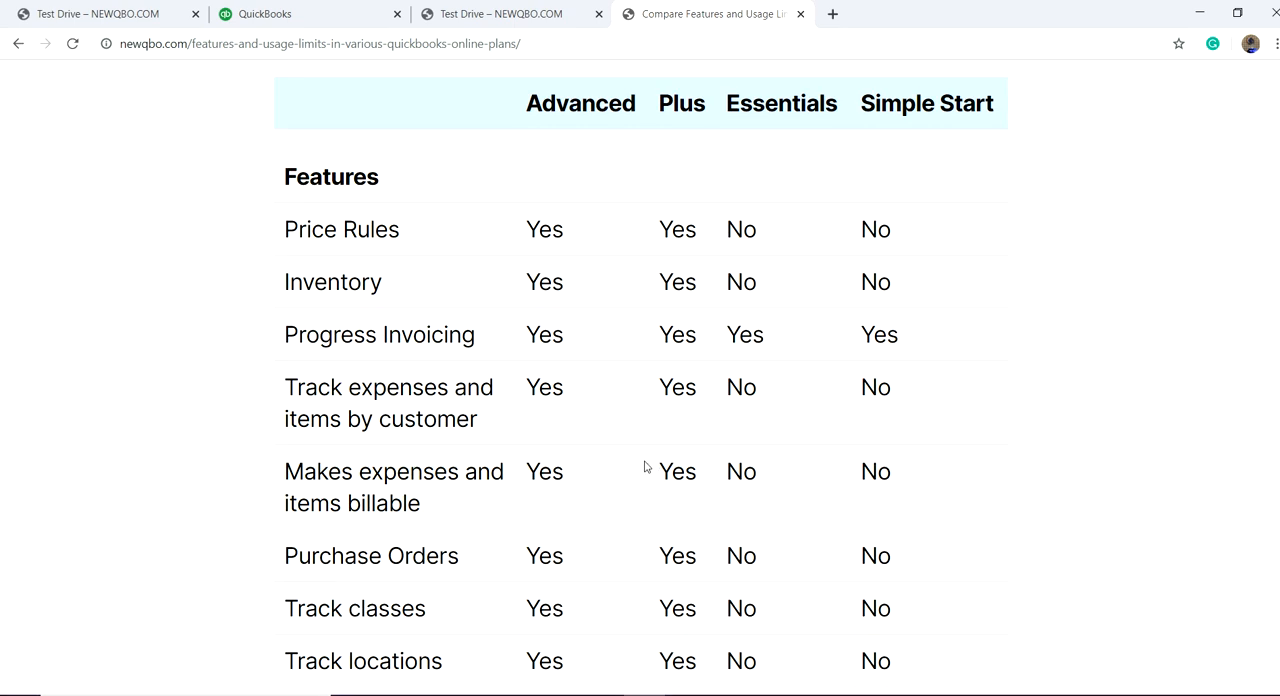
{"action": "scroll", "coordinate": [644, 451], "scroll_direction": "down", "scroll_amount": 10}
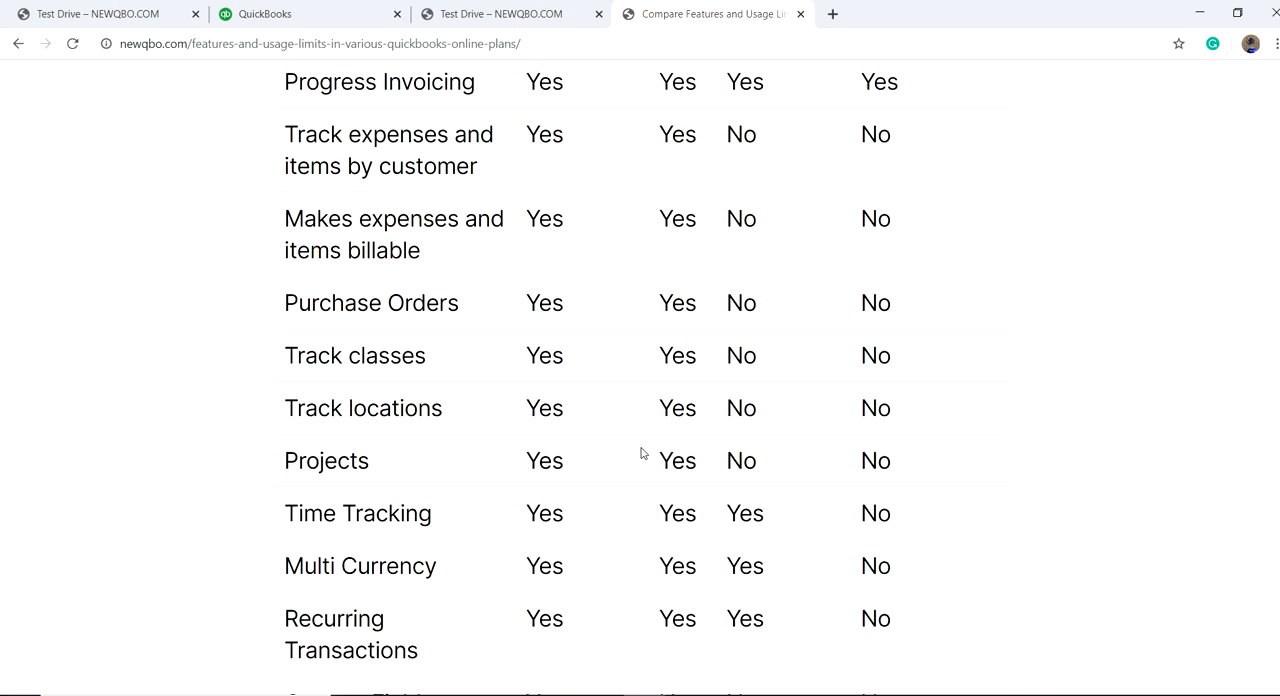
{"action": "scroll", "coordinate": [640, 454], "scroll_direction": "down", "scroll_amount": 3}
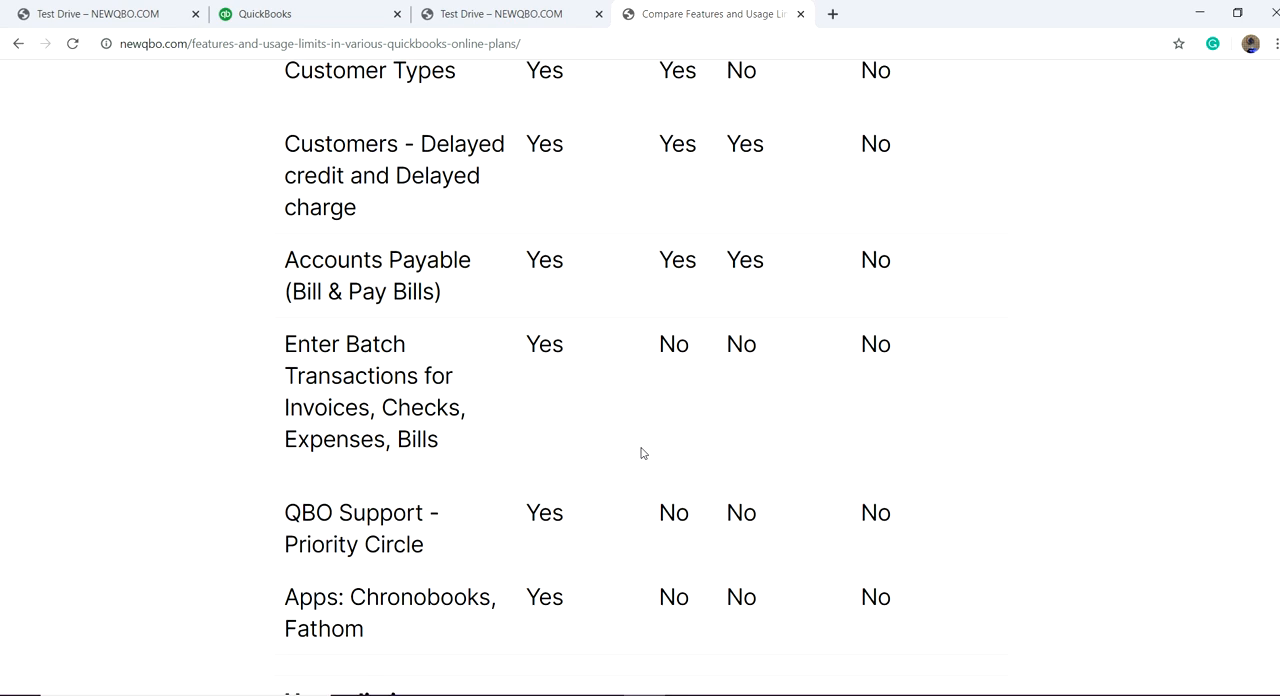
{"action": "scroll", "coordinate": [630, 455], "scroll_direction": "up", "scroll_amount": 3}
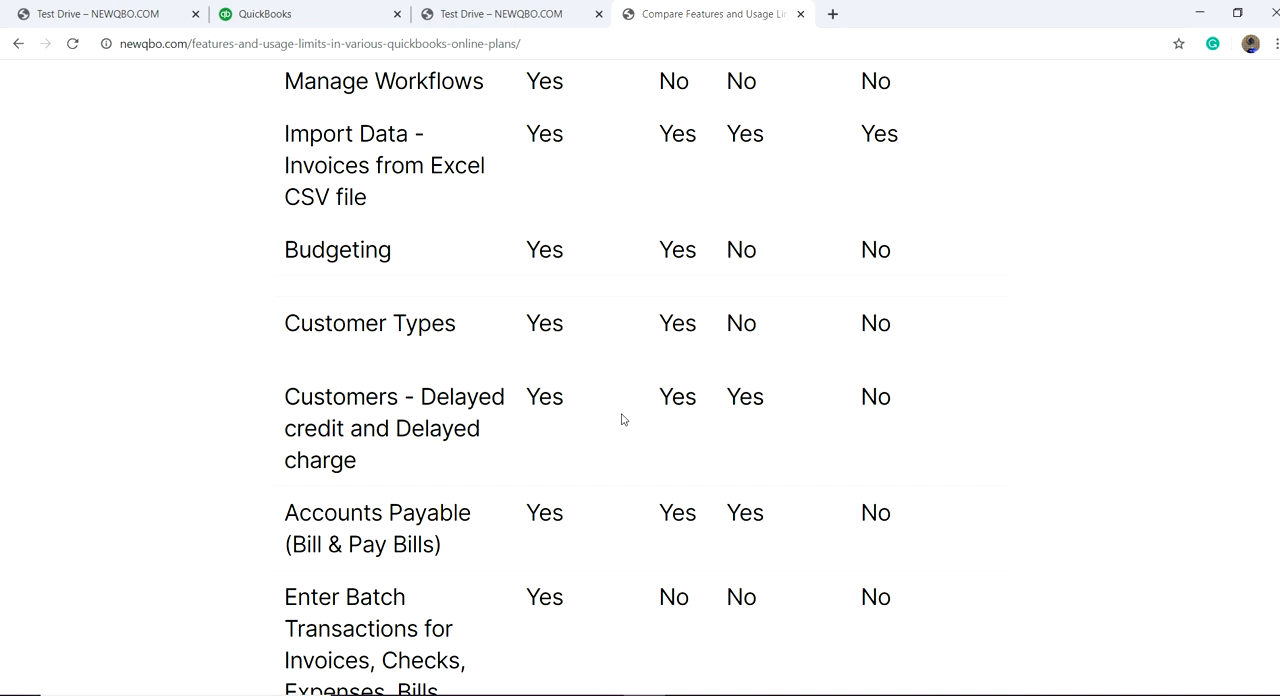
Step: Examine the remaining feature rows and the usage limits for users, chart of accounts, classes and locations in the plan comparison
{"action": "scroll", "coordinate": [621, 419], "scroll_direction": "down", "scroll_amount": 6}
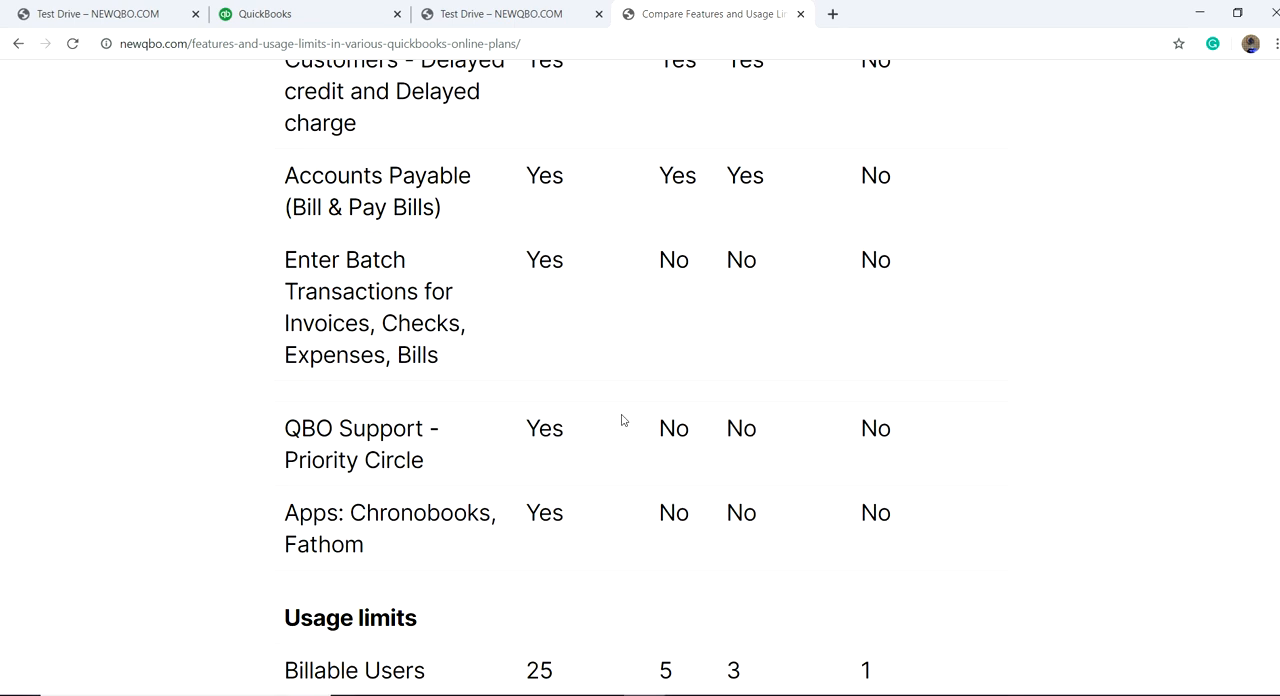
{"action": "scroll", "coordinate": [626, 426], "scroll_direction": "down", "scroll_amount": 2}
{"action": "scroll", "coordinate": [626, 426], "scroll_direction": "up", "scroll_amount": 1}
{"action": "scroll", "coordinate": [629, 424], "scroll_direction": "down", "scroll_amount": 2}
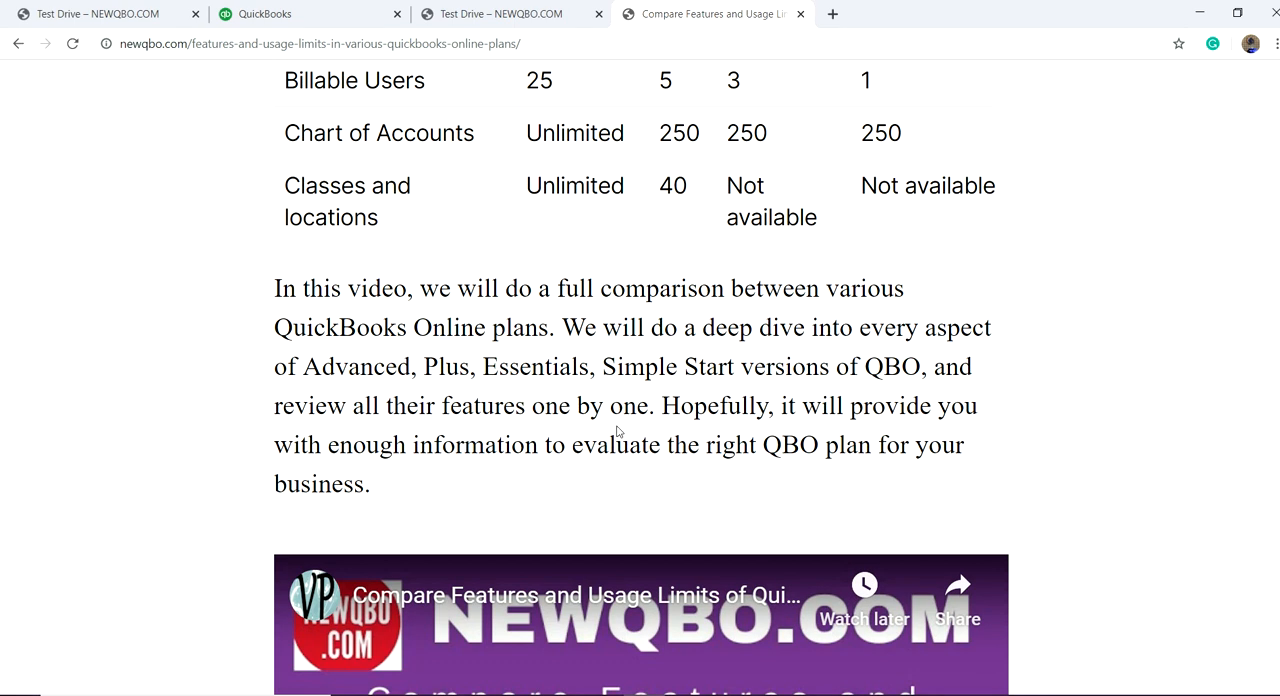
{"action": "scroll", "coordinate": [690, 331], "scroll_direction": "up", "scroll_amount": 13}
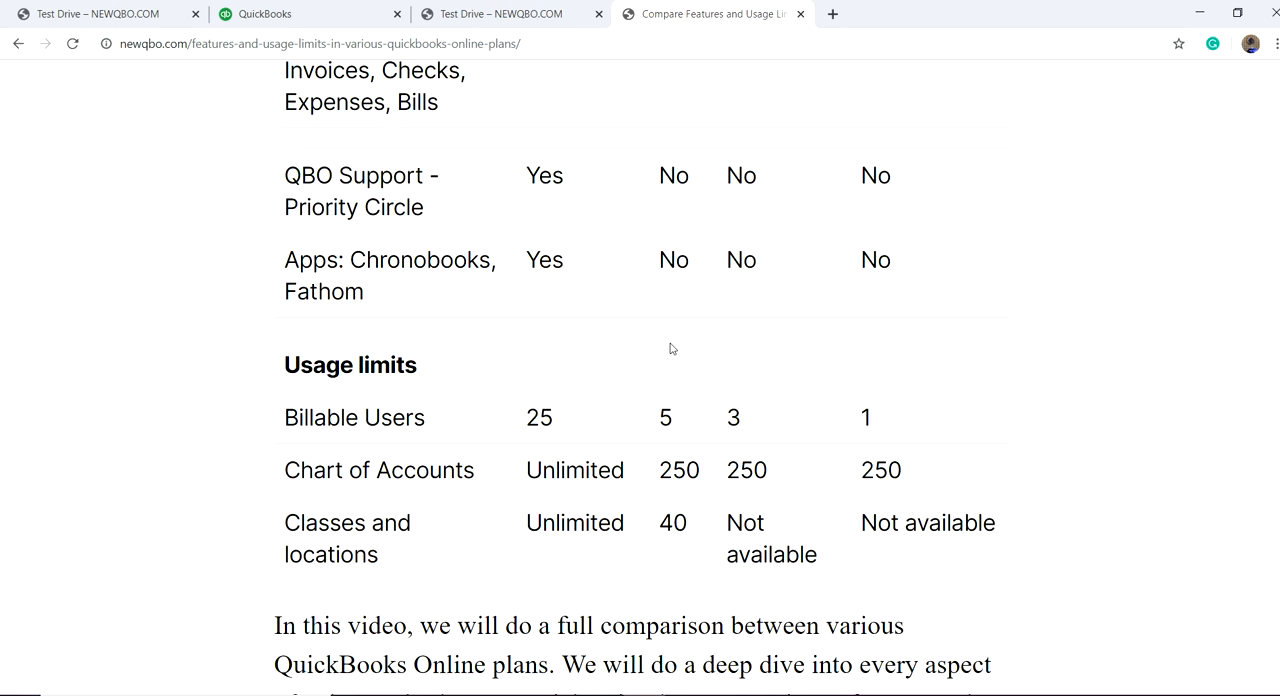
{"action": "scroll", "coordinate": [684, 385], "scroll_direction": "up", "scroll_amount": 5}
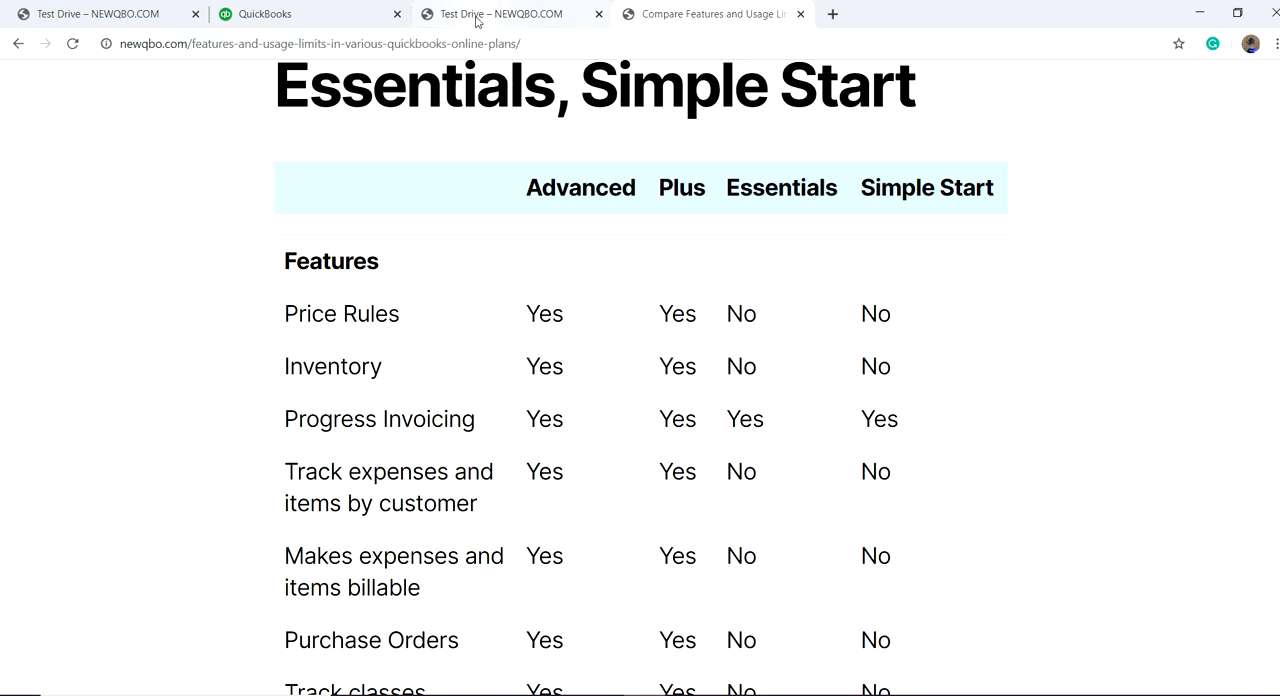
Step: Switch back to QuickBooks Online and open the company's Account and Settings
{"action": "left_click_drag", "start_coordinate": [474, 20], "coordinate": [429, 14]}
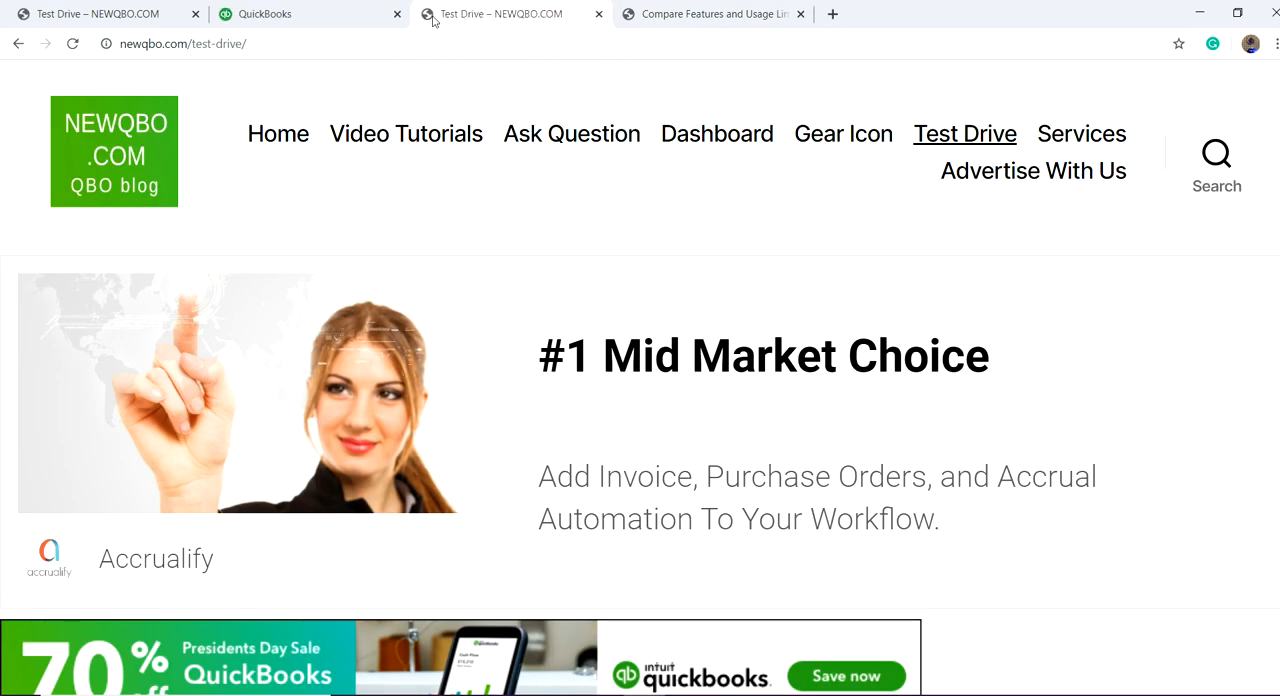
{"action": "left_click", "coordinate": [320, 13]}
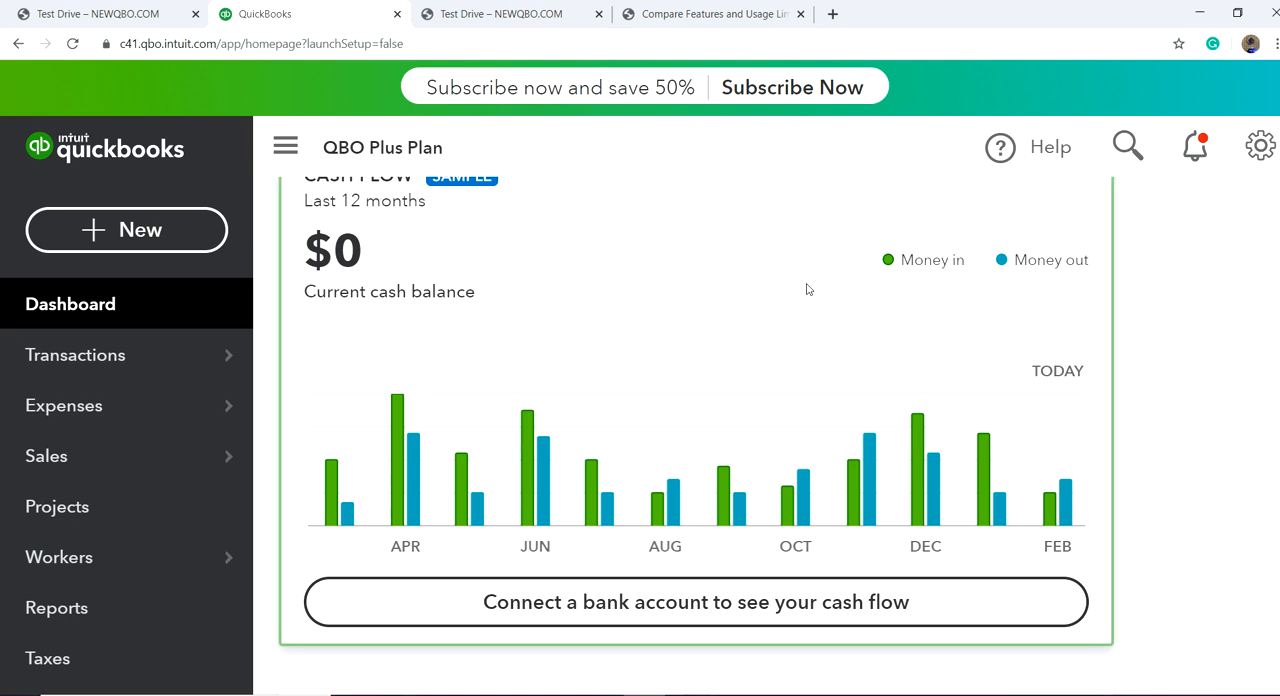
{"action": "scroll", "coordinate": [880, 290], "scroll_direction": "up", "scroll_amount": 3}
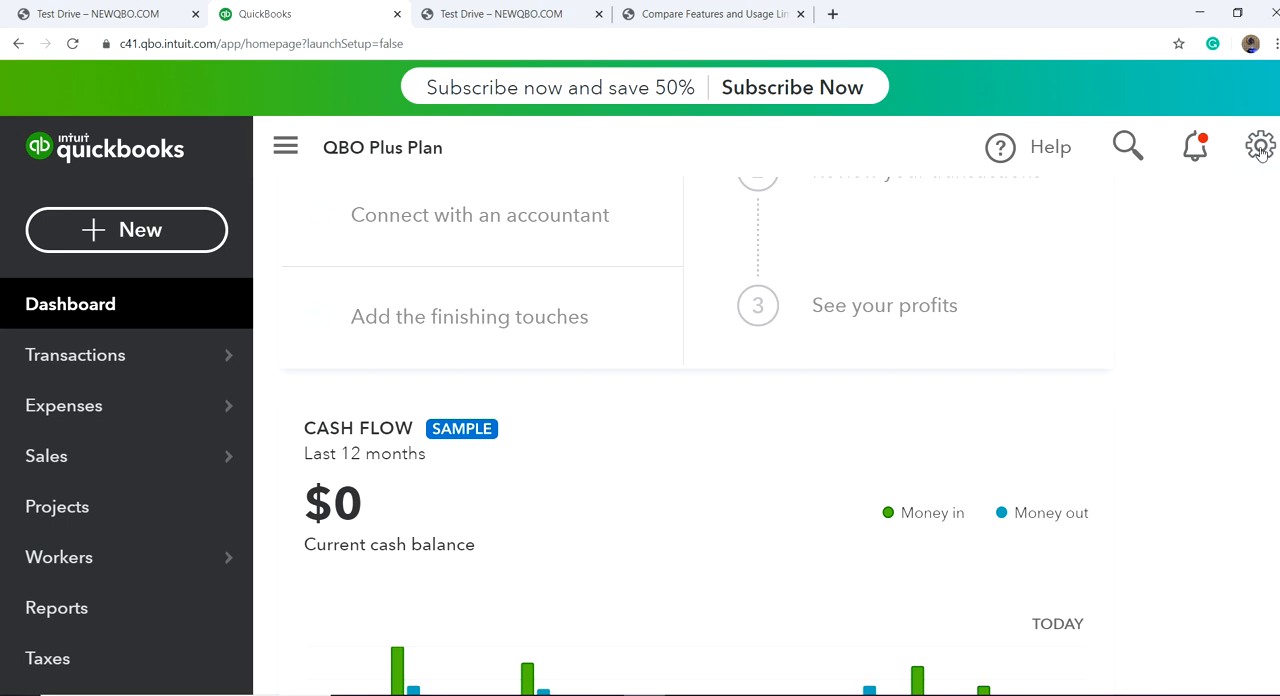
{"action": "left_click", "coordinate": [1261, 148]}
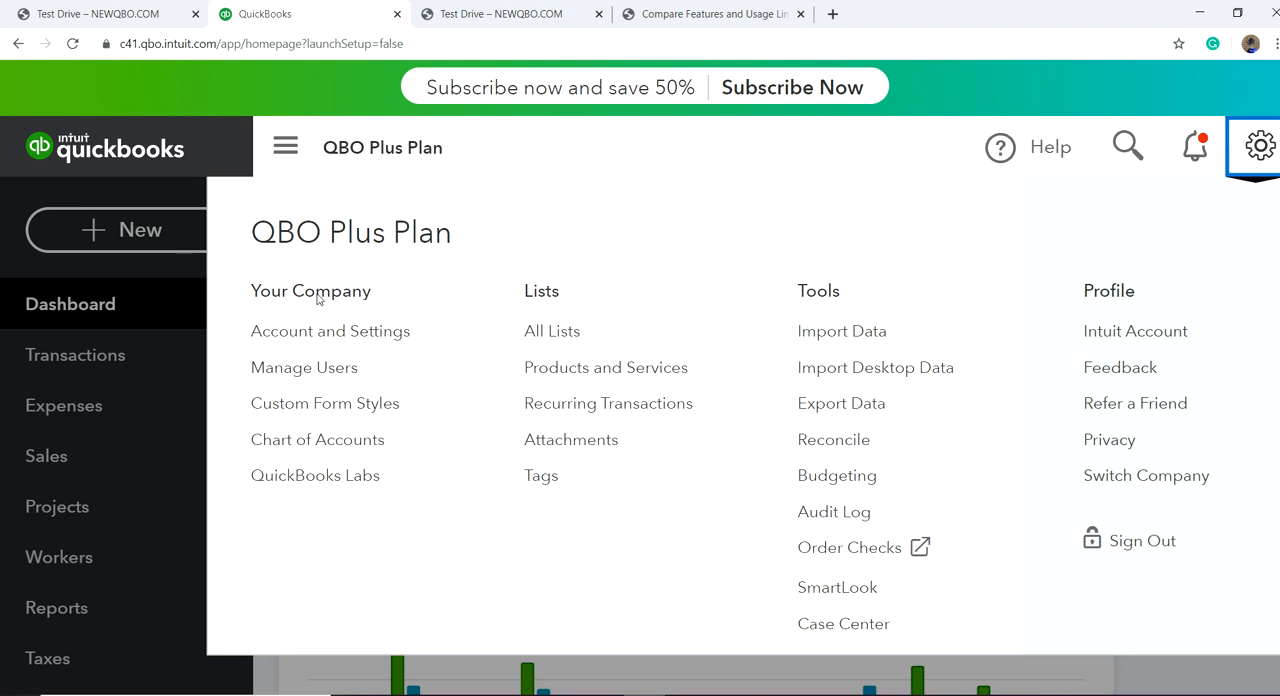
{"action": "left_click", "coordinate": [309, 342]}
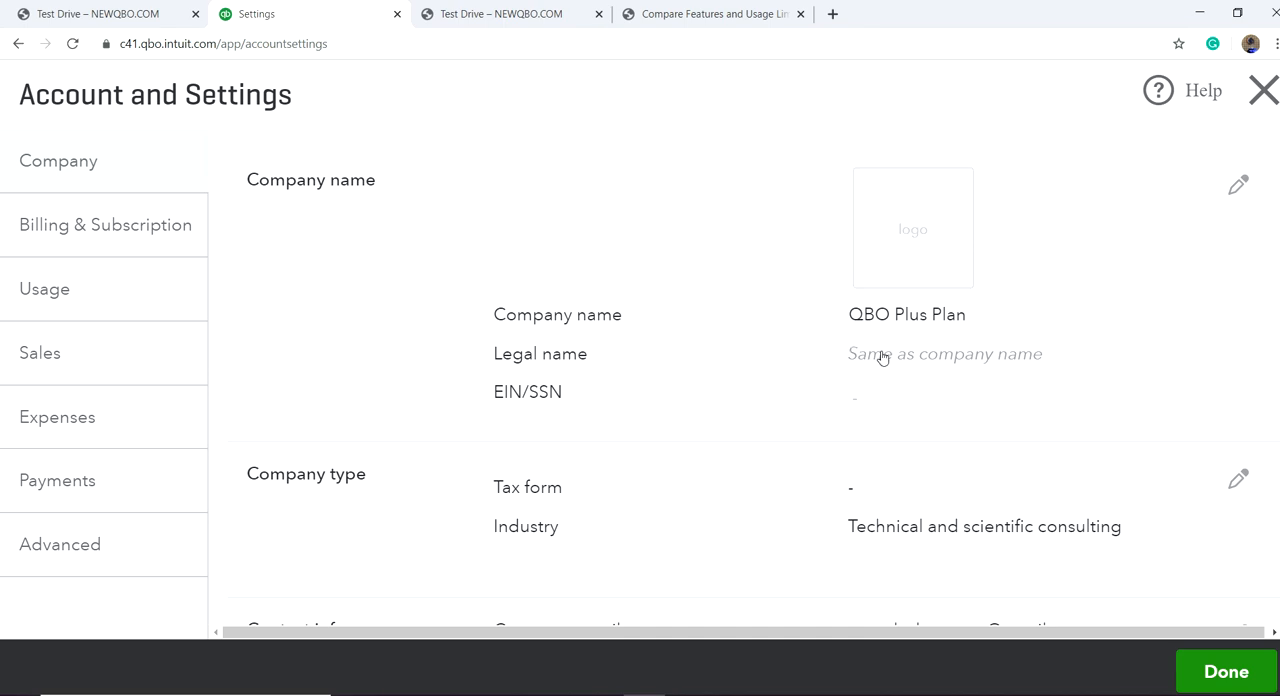
Step: Change the company name to San Diego Consulting in the Company settings
{"action": "left_click", "coordinate": [880, 316]}
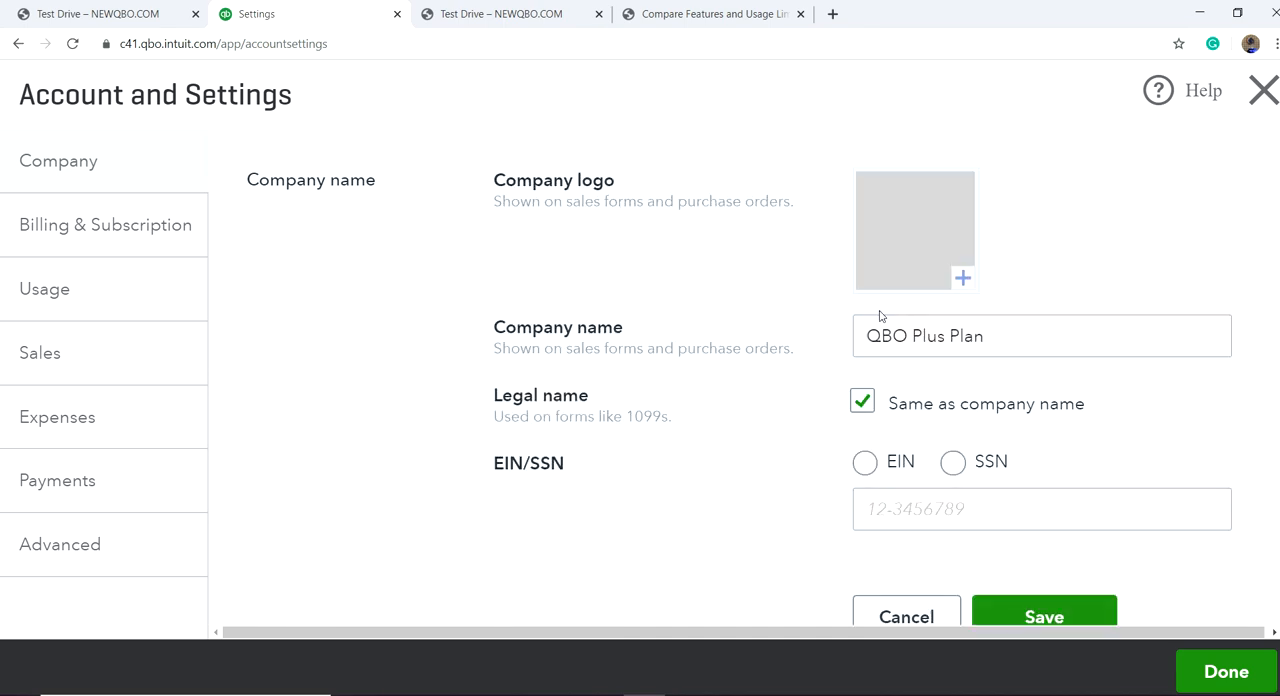
{"action": "left_click", "coordinate": [993, 341]}
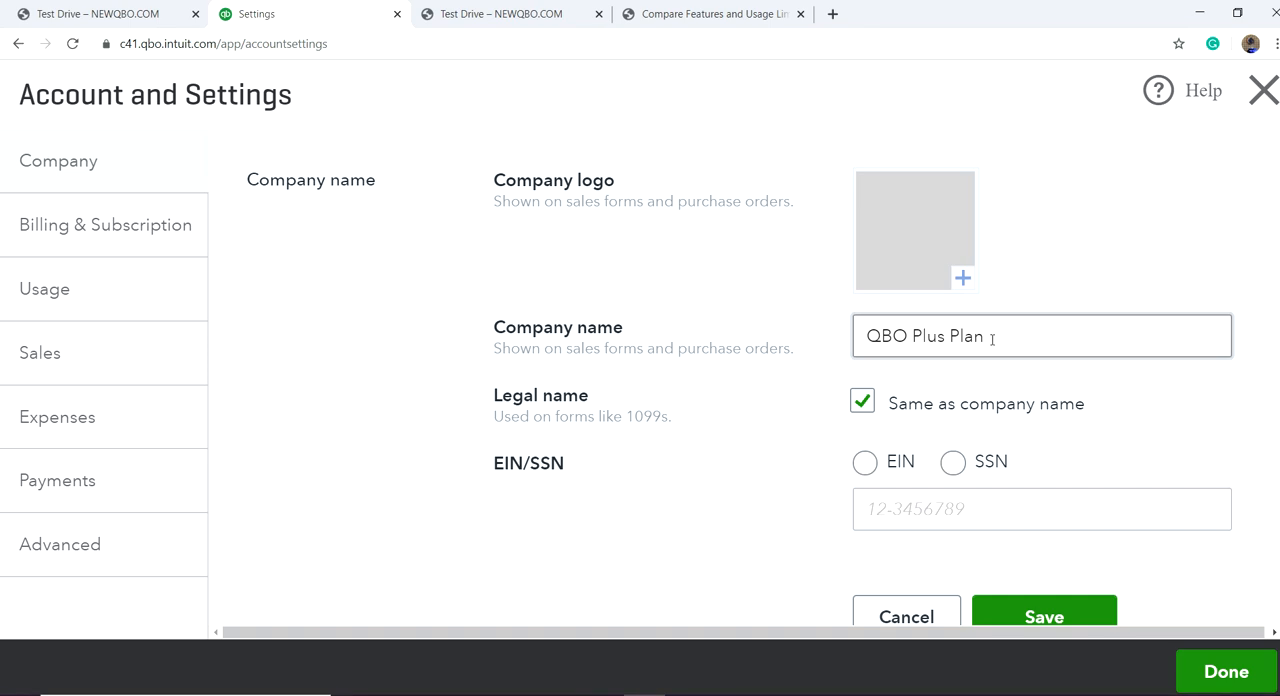
{"action": "left_click", "coordinate": [993, 339]}
{"action": "key", "text": "BackSpace"}
{"action": "key", "text": "BackSpace"}
{"action": "key", "text": "BackSpace"}
{"action": "key", "text": "BackSpace"}
{"action": "key", "text": "BackSpace"}
{"action": "key", "text": "BackSpace"}
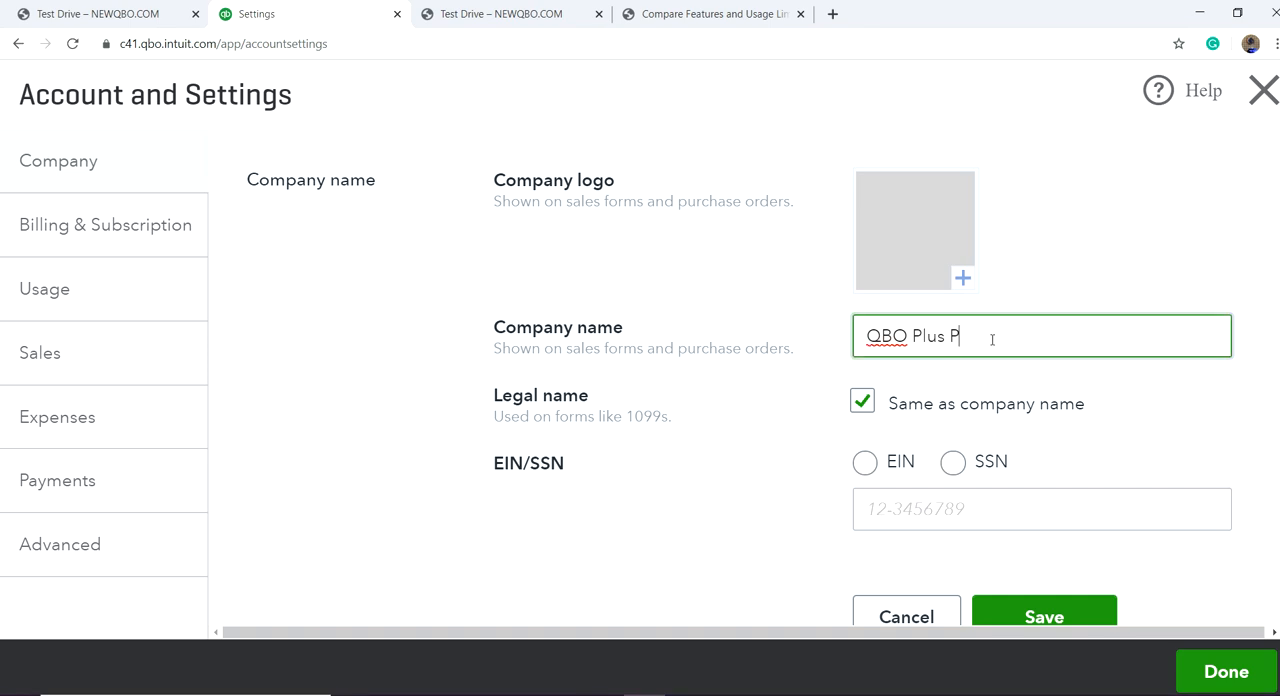
{"action": "key", "text": "BackSpace"}
{"action": "key", "text": "BackSpace"}
{"action": "key", "text": "BackSpace"}
{"action": "key", "text": "BackSpace"}
{"action": "key", "text": "BackSpace"}
{"action": "key", "text": "BackSpace"}
{"action": "type", "text": "San Die"}
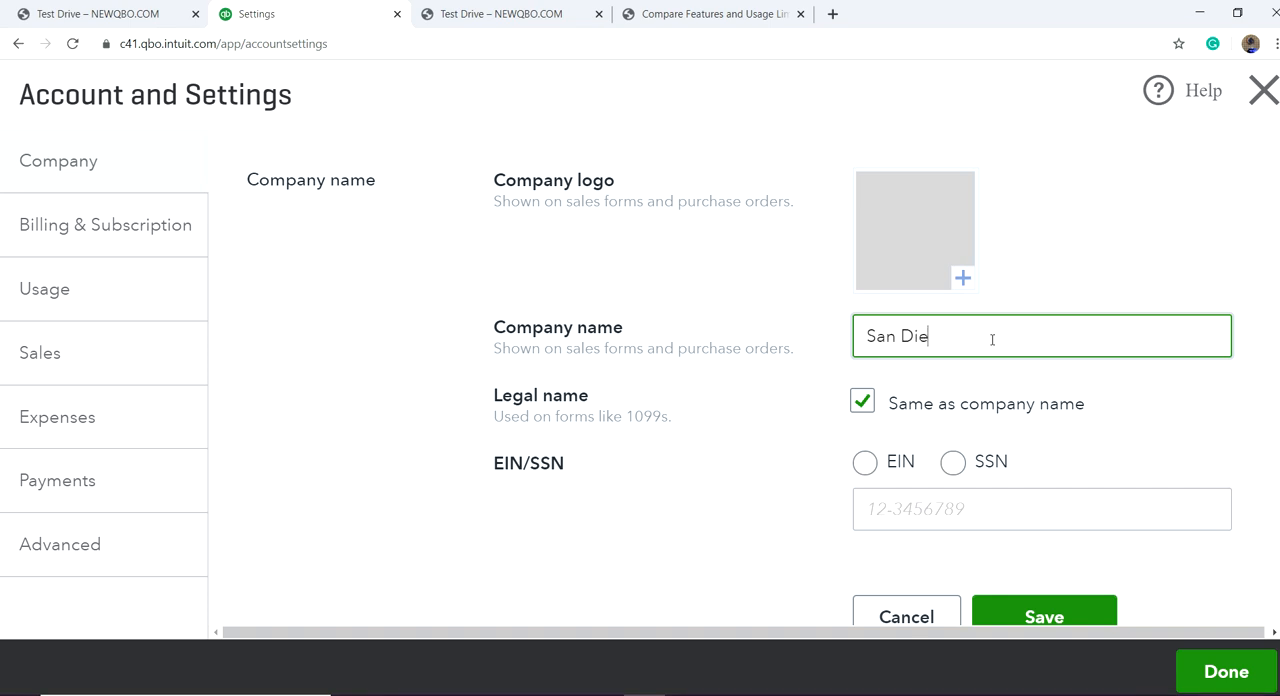
{"action": "type", "text": "go Consulting"}
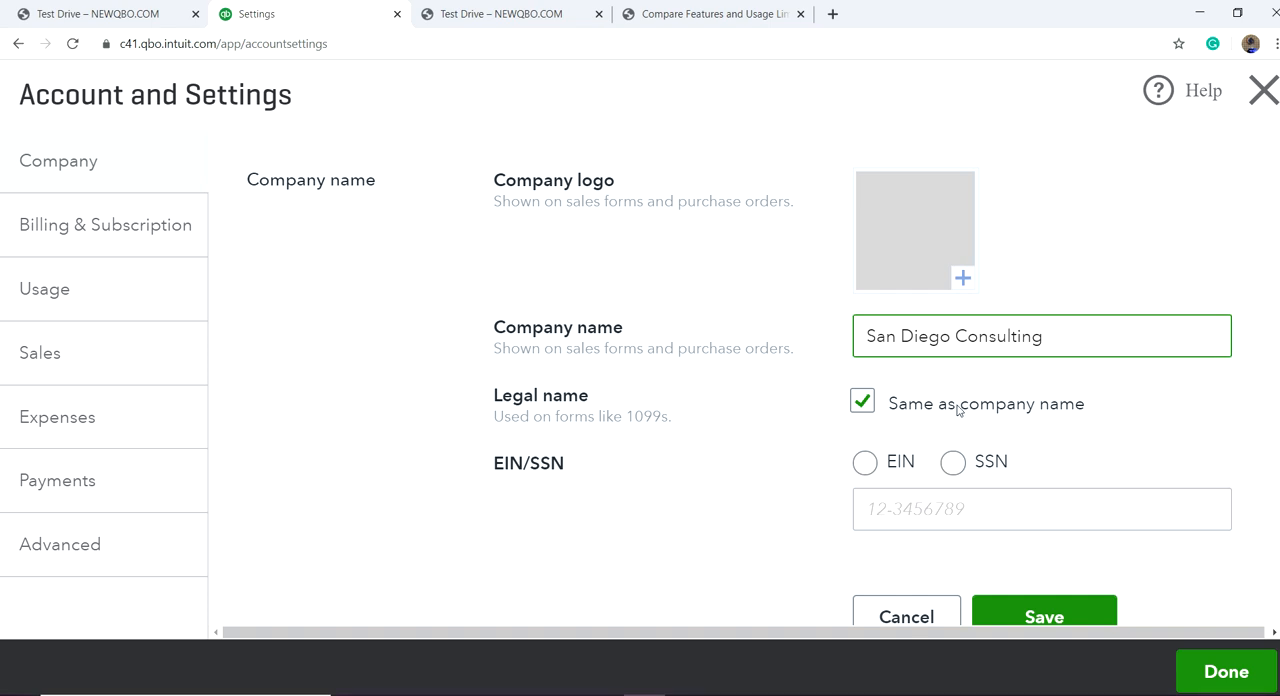
Step: Choose EIN as the tax ID type, enter the company's EIN, and save the company name section
{"action": "left_click", "coordinate": [866, 464]}
{"action": "left_click", "coordinate": [890, 518]}
{"action": "left_click", "coordinate": [893, 509]}
{"action": "type", "text": "12-"}
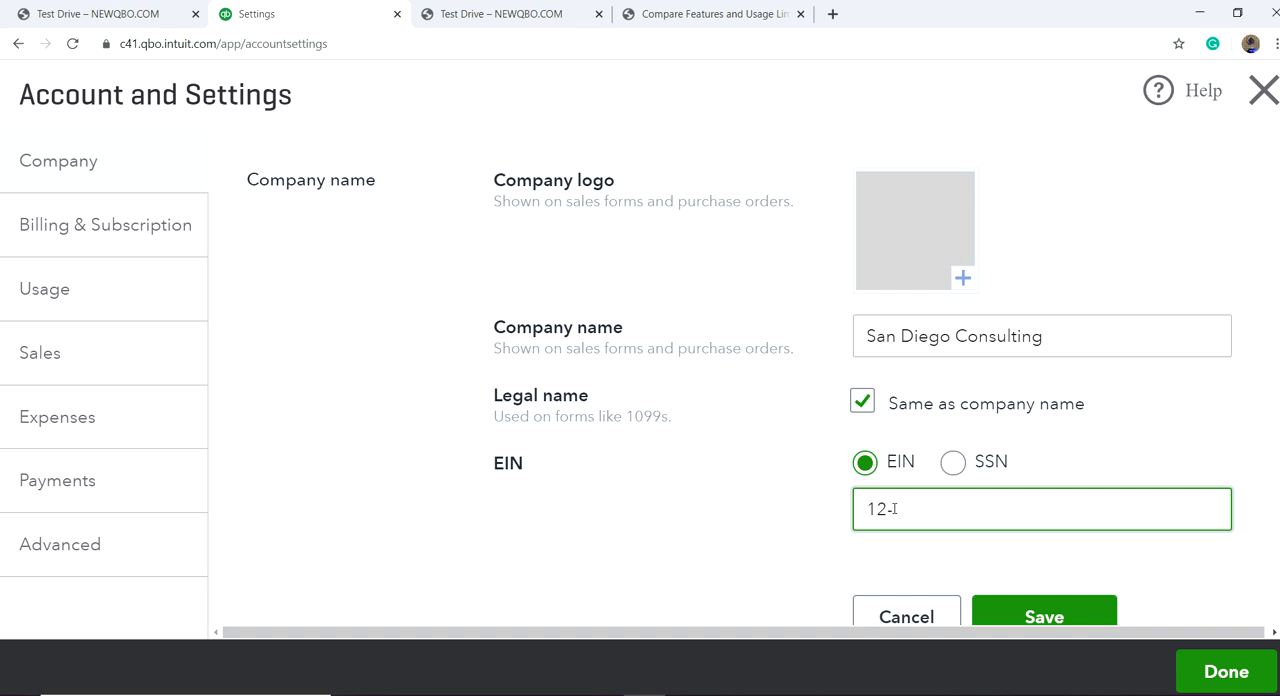
{"action": "type", "text": "3456789"}
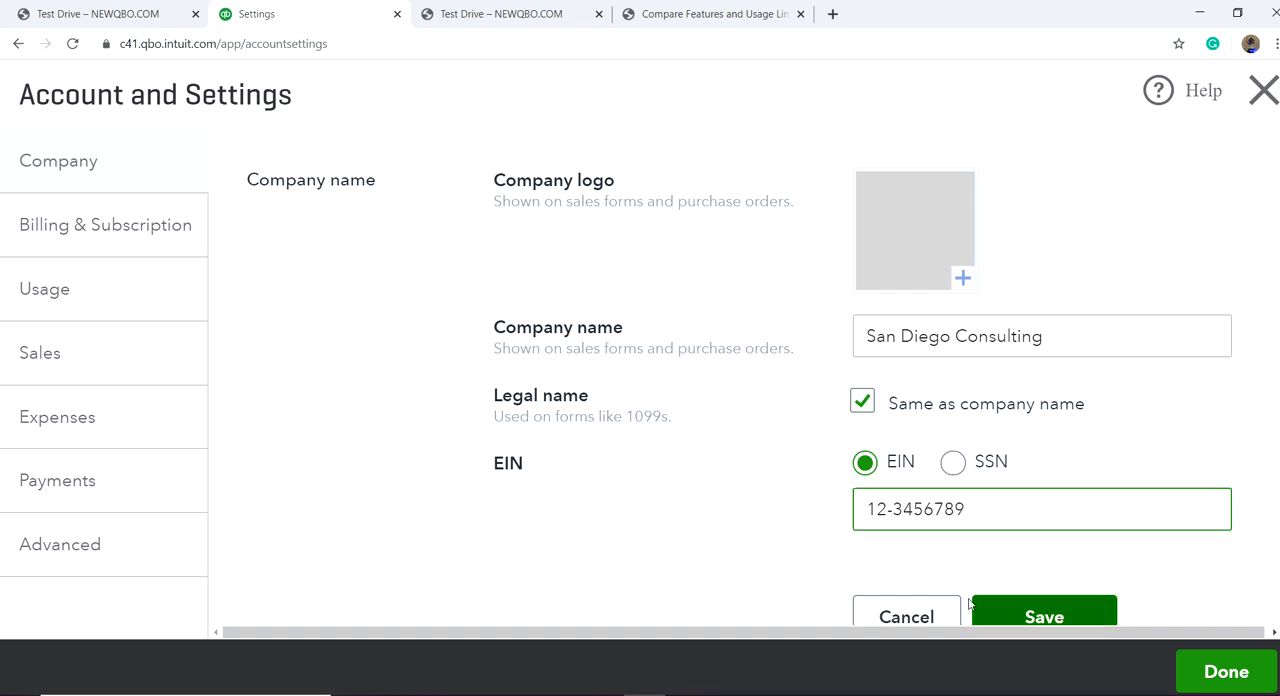
{"action": "scroll", "coordinate": [990, 607], "scroll_direction": "down", "scroll_amount": 2}
{"action": "left_click", "coordinate": [1018, 452]}
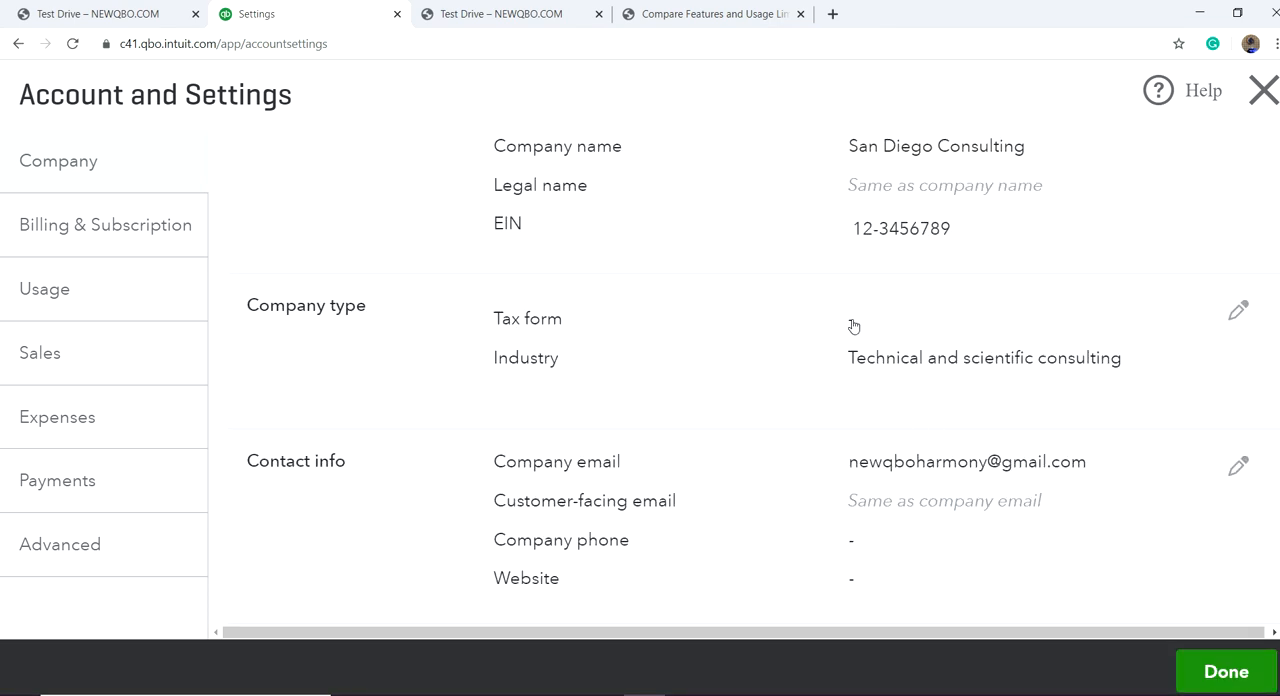
Step: Set the company's tax form to "Small business corporation, two or more owners (Form 1120S)" and save the company type
{"action": "left_click", "coordinate": [851, 322]}
{"action": "left_click", "coordinate": [1045, 330]}
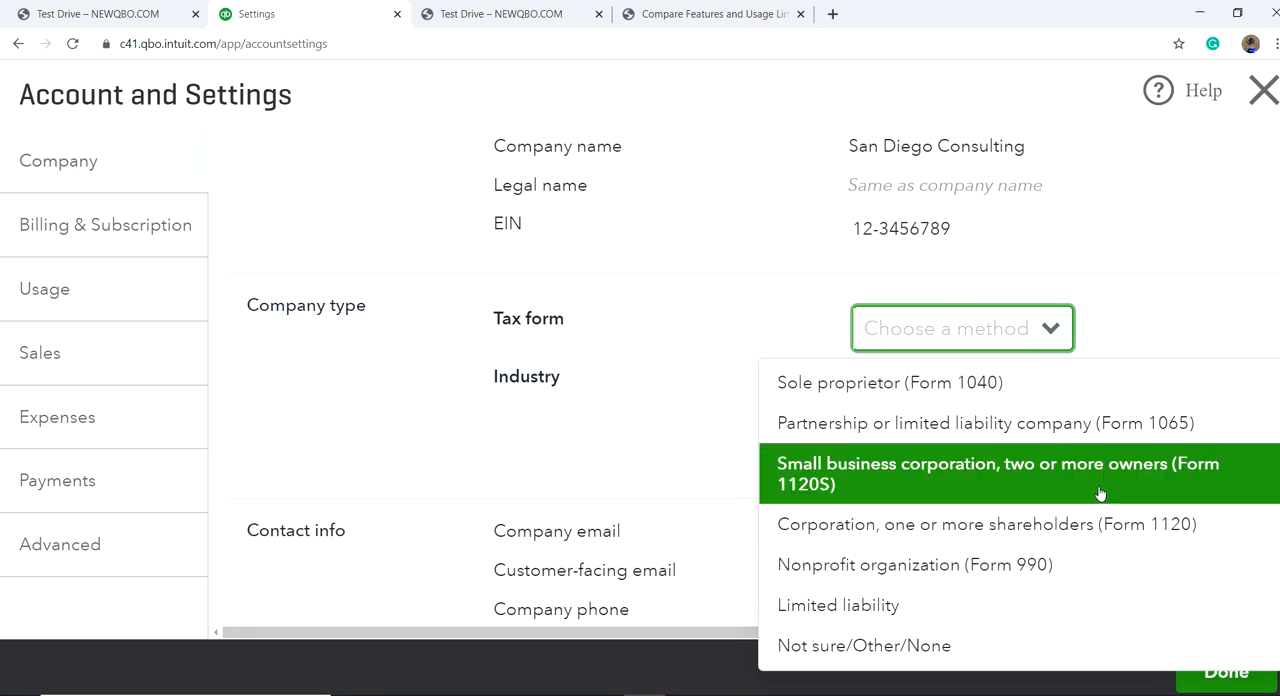
{"action": "left_click", "coordinate": [1023, 483]}
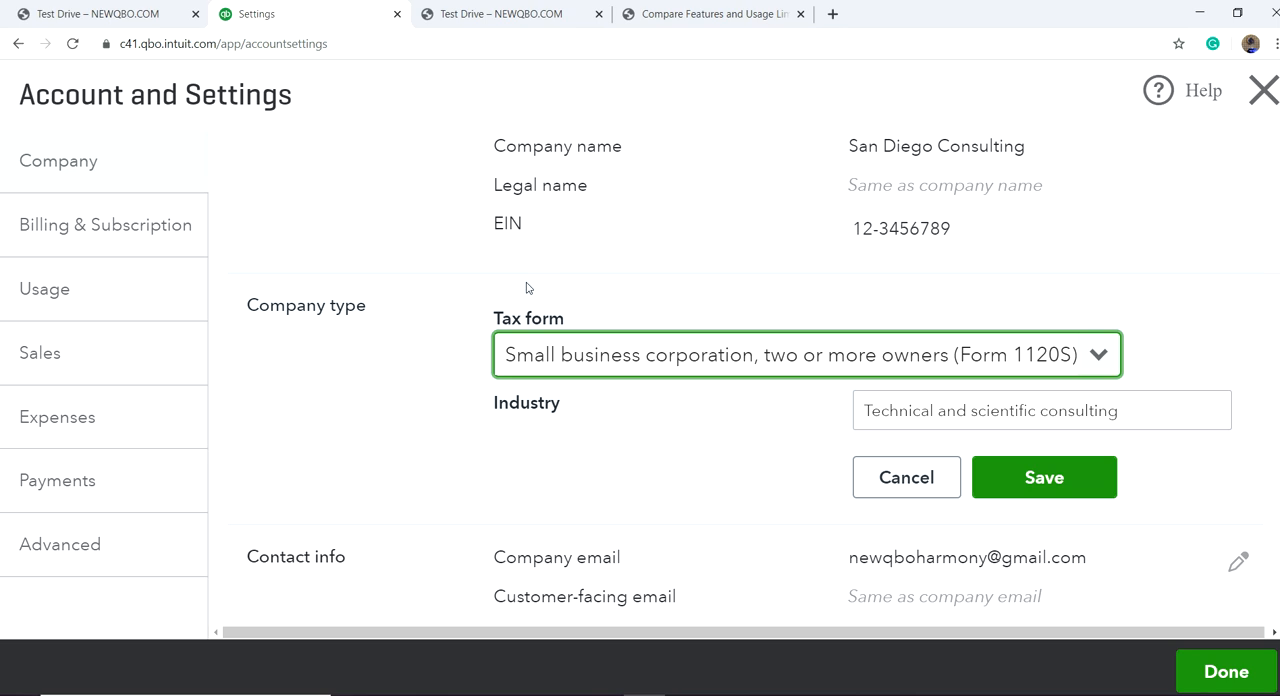
{"action": "left_click", "coordinate": [680, 414]}
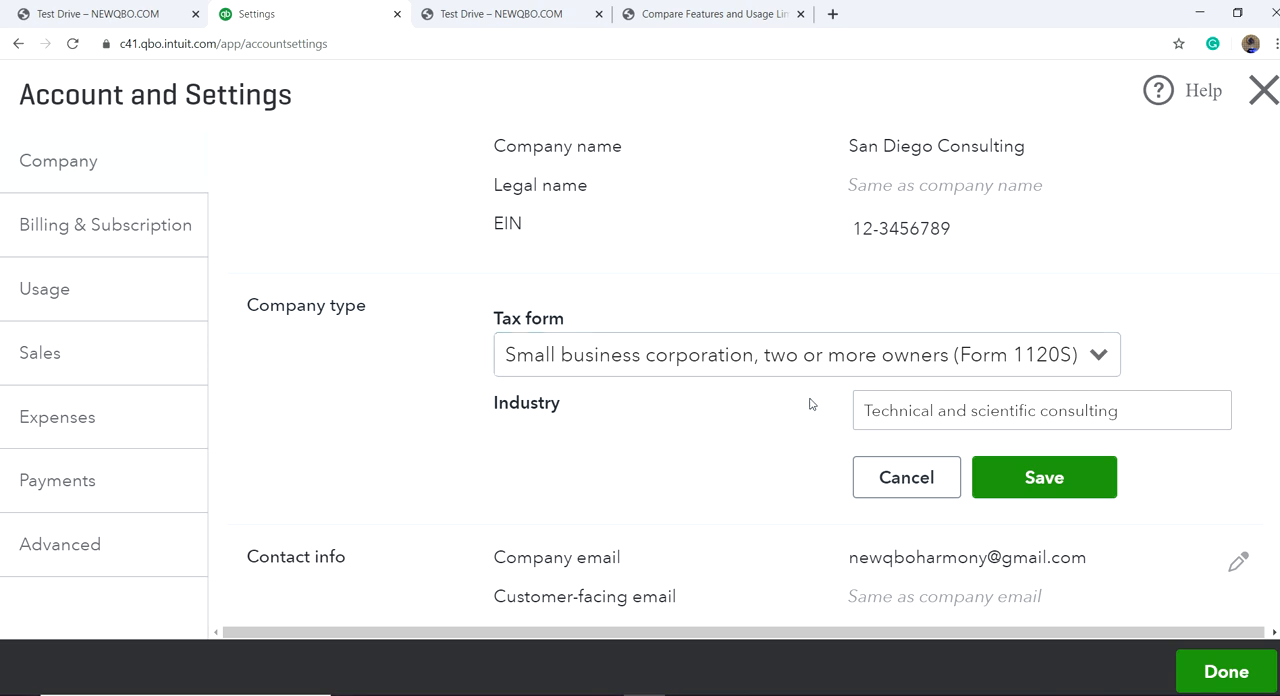
{"action": "left_click", "coordinate": [1186, 402]}
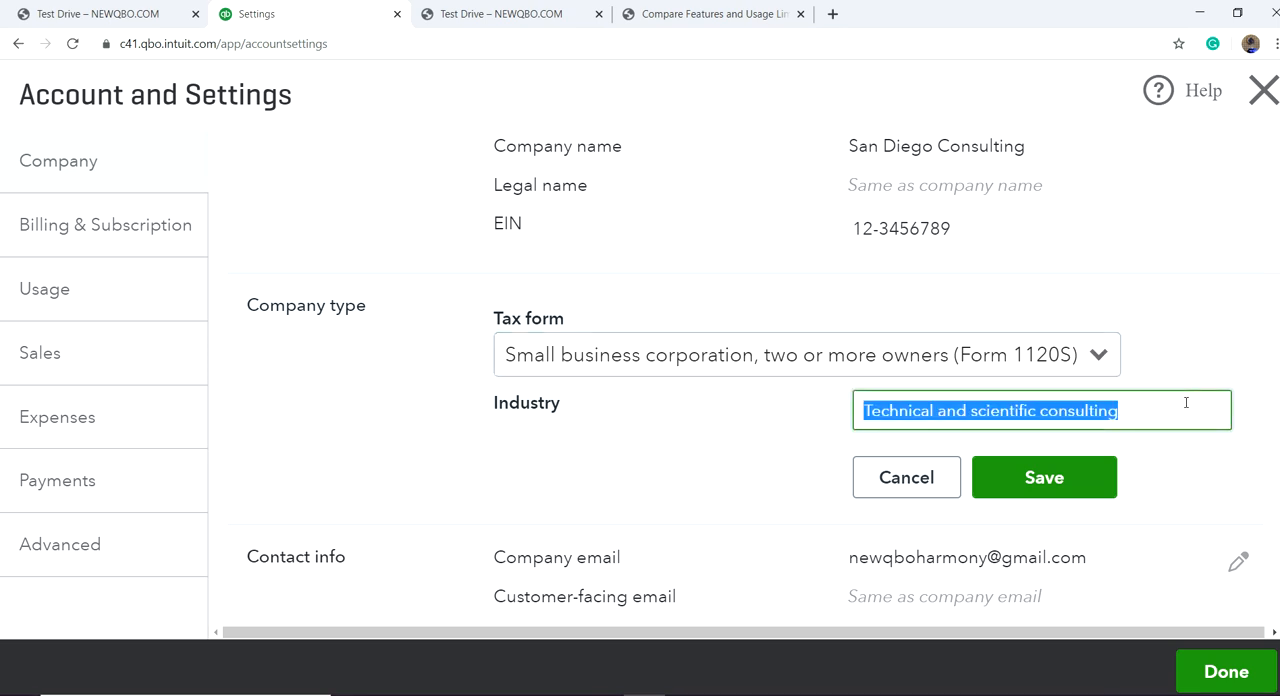
{"action": "left_click", "coordinate": [822, 448]}
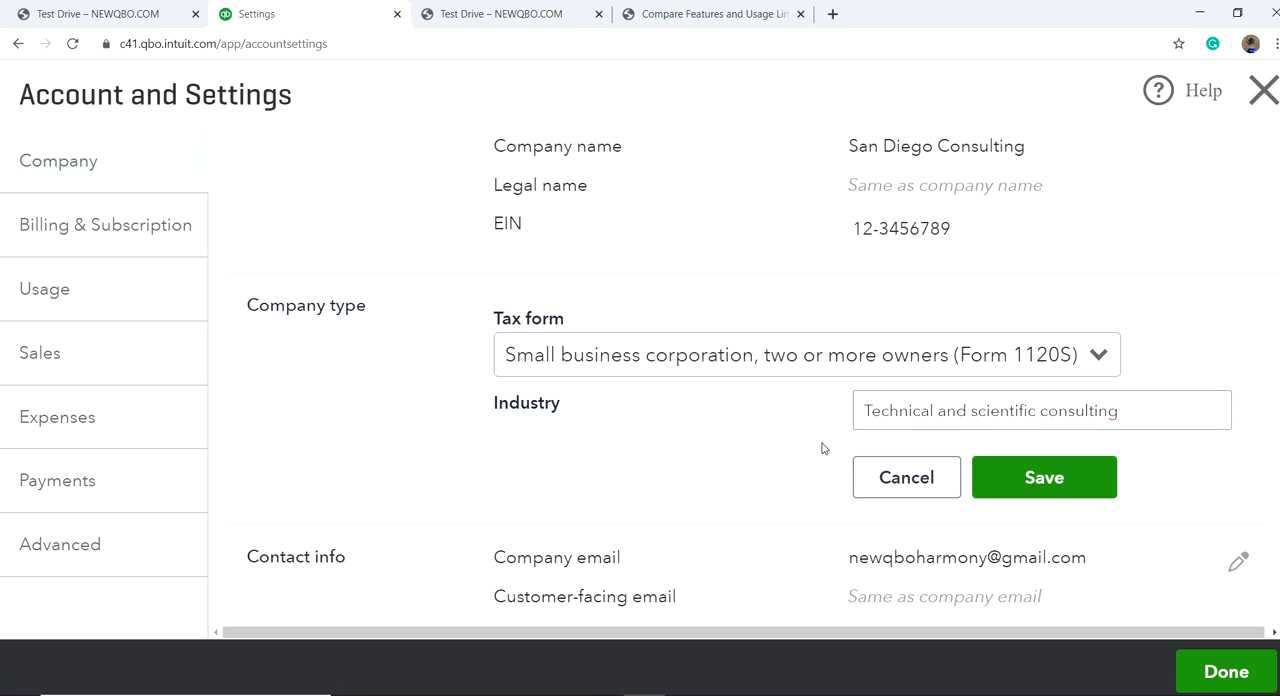
{"action": "left_click", "coordinate": [1055, 485]}
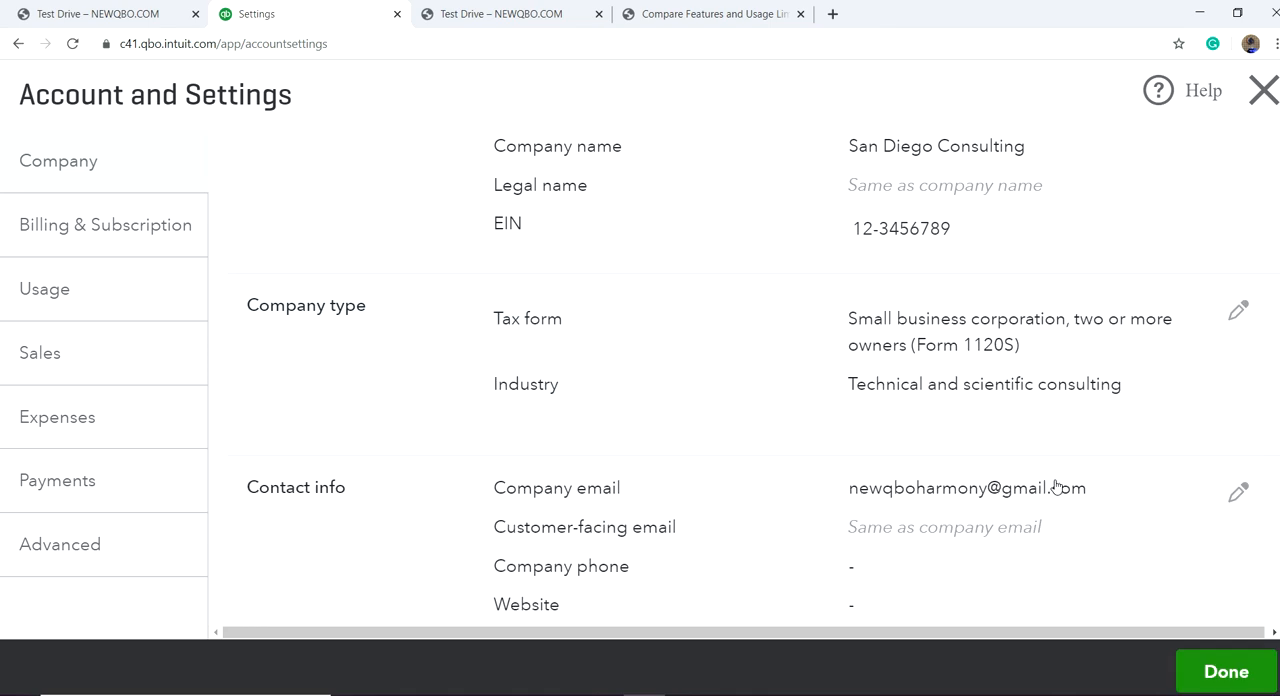
Step: Enter a customer-facing email separate from the company email in the contact info and save it
{"action": "scroll", "coordinate": [863, 483], "scroll_direction": "down", "scroll_amount": 2}
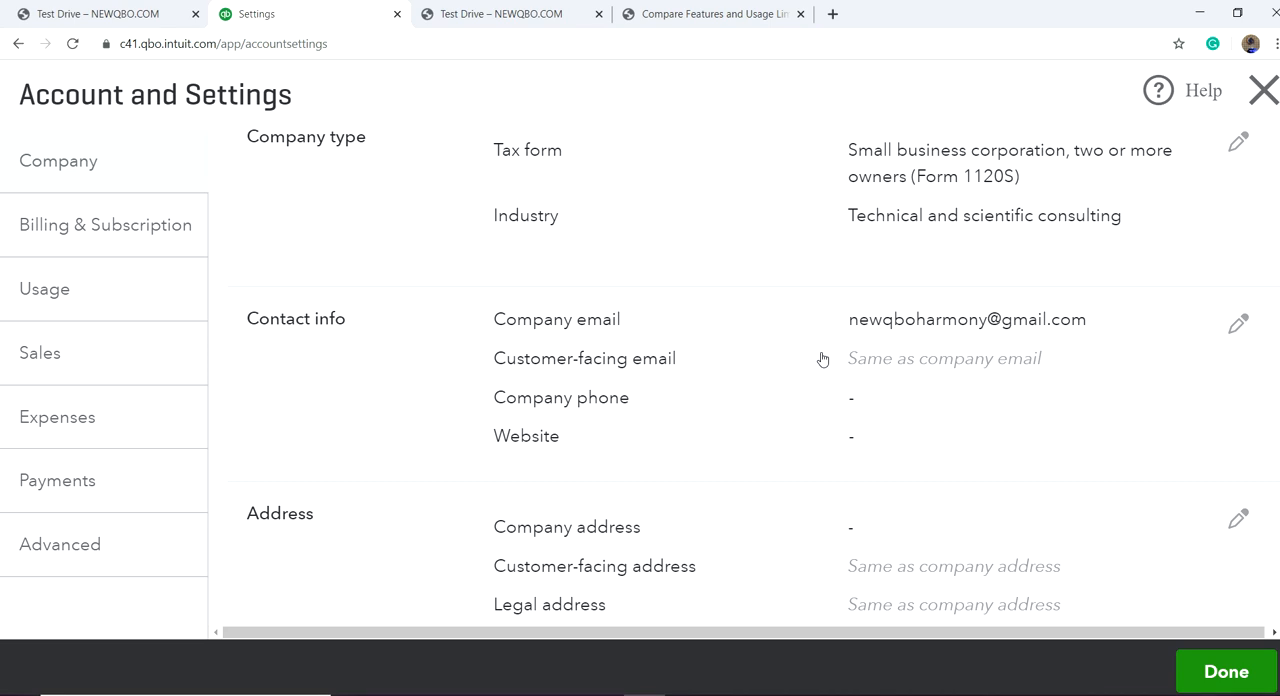
{"action": "left_click", "coordinate": [868, 358]}
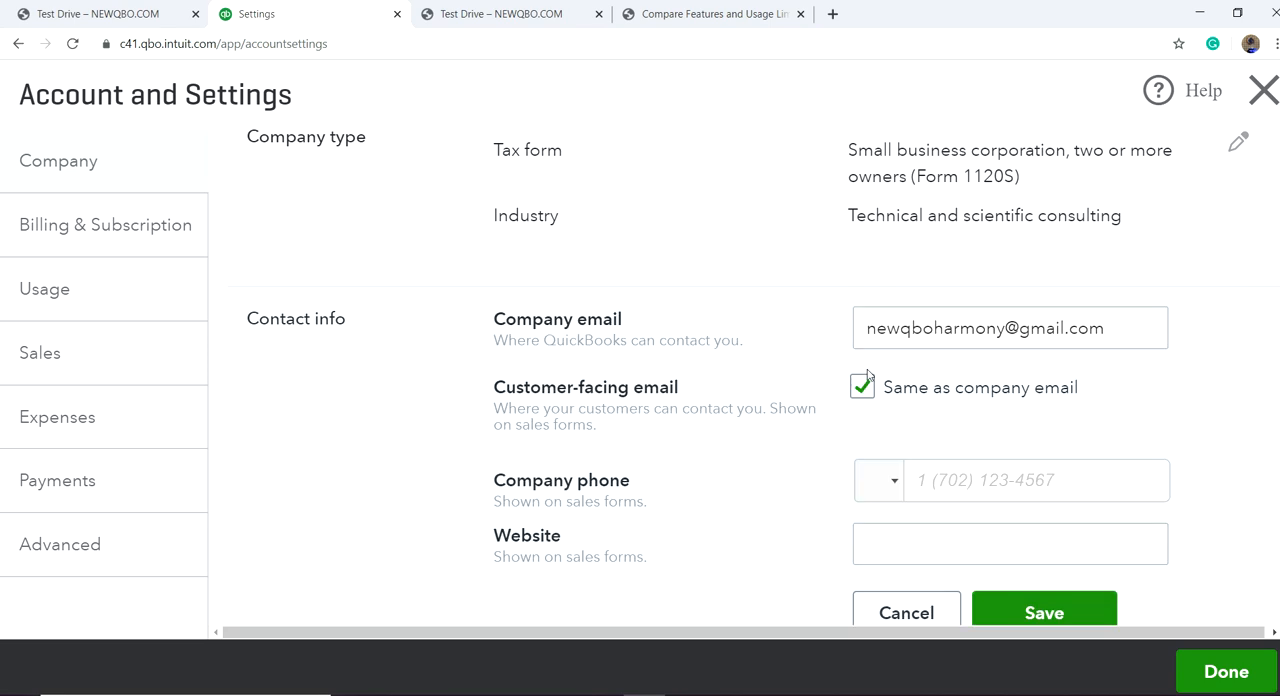
{"action": "left_click", "coordinate": [890, 426]}
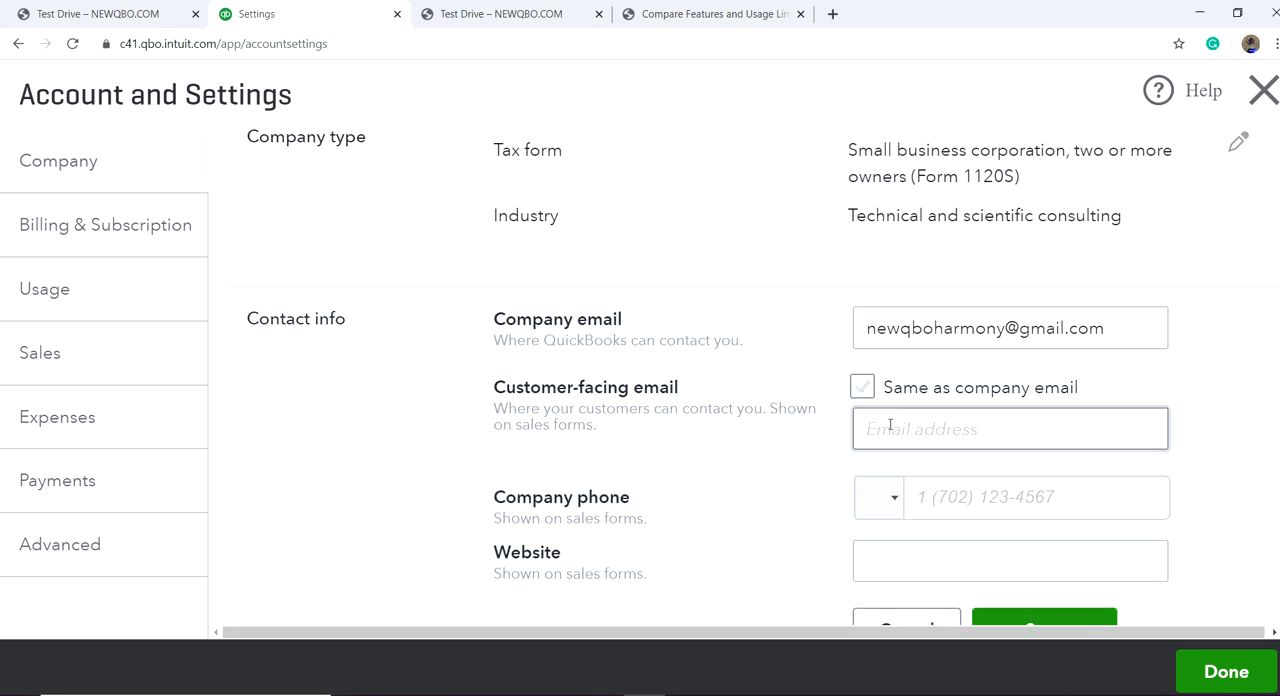
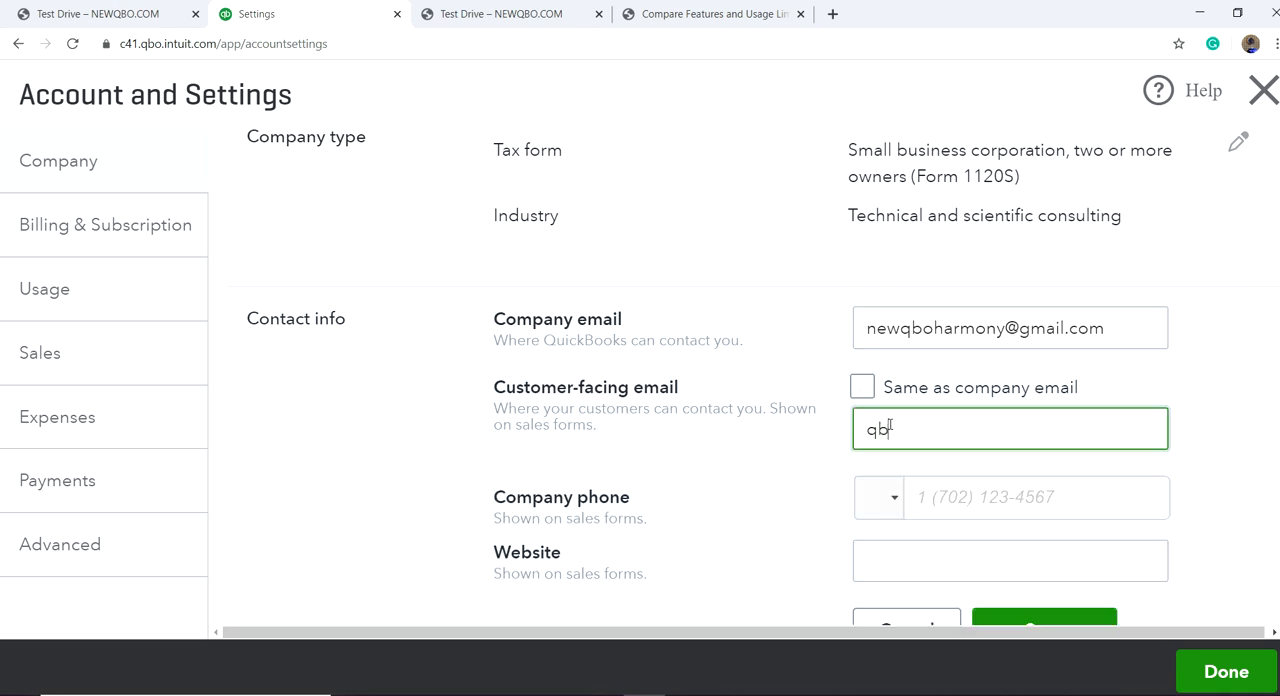
{"action": "scroll", "coordinate": [890, 424], "scroll_direction": "down", "scroll_amount": 2}
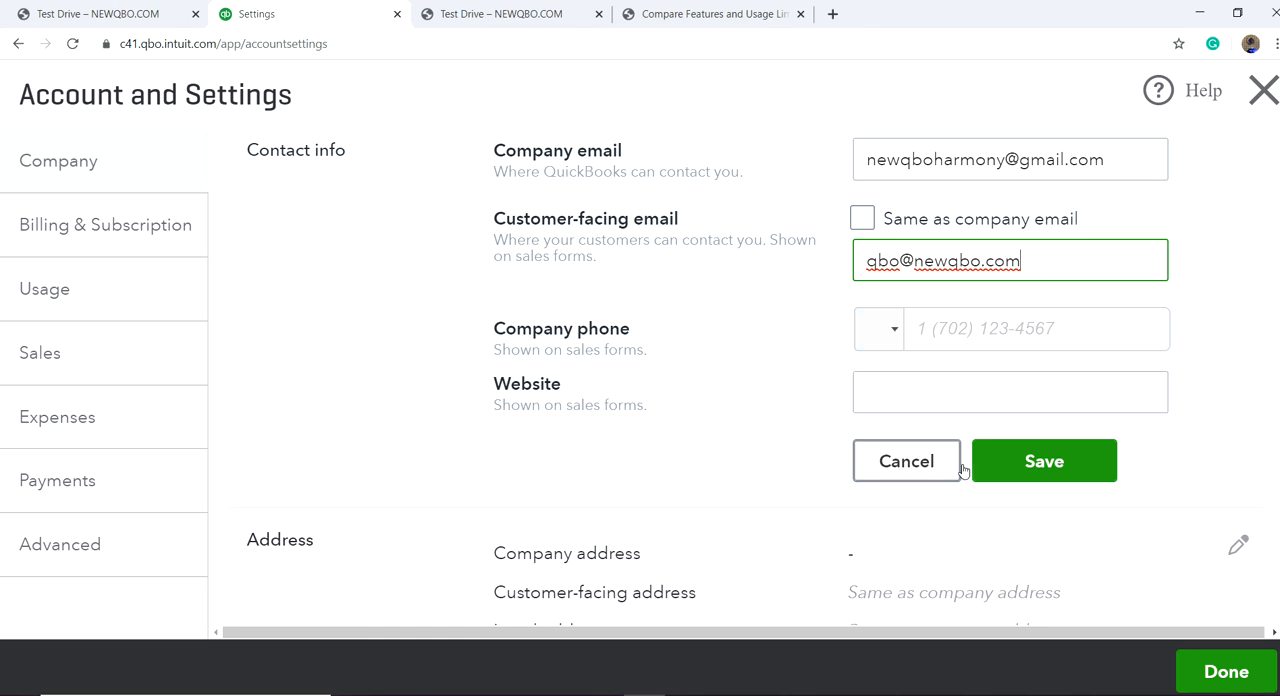
{"action": "left_click", "coordinate": [1005, 471]}
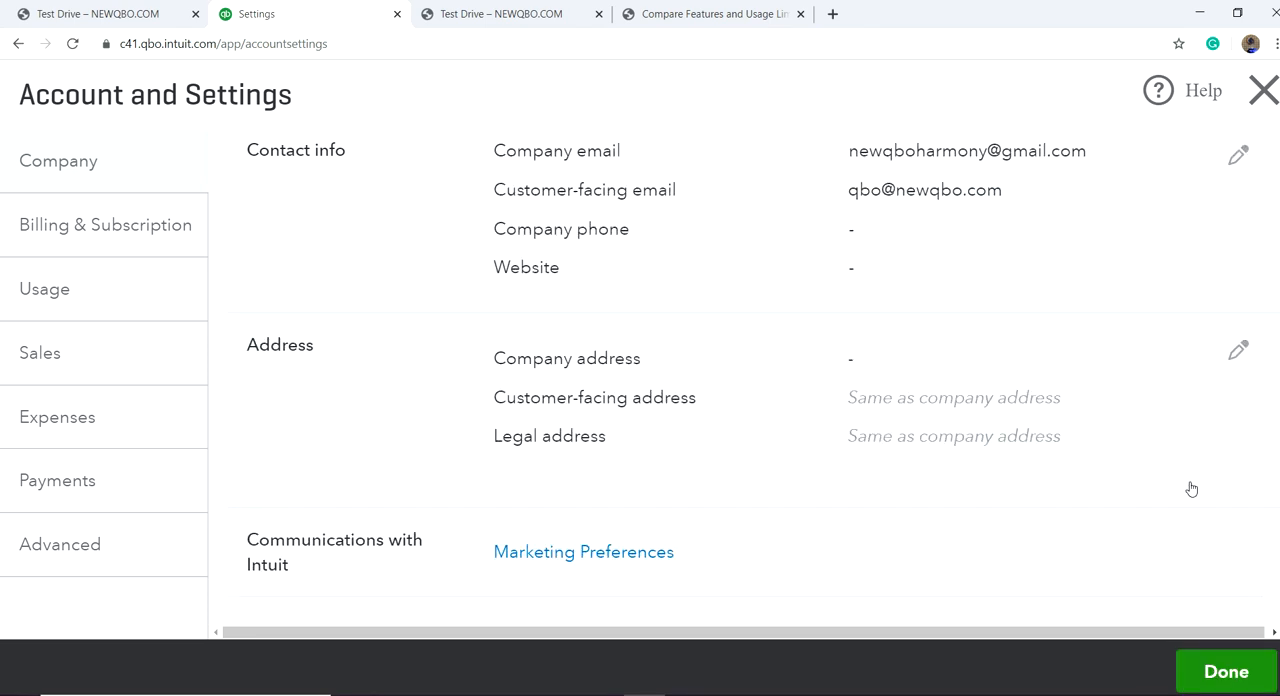
Step: Check the company address section, then open Billing & Subscription and review the QuickBooks Plus trial, plan change options and subscription price
{"action": "scroll", "coordinate": [846, 351], "scroll_direction": "down", "scroll_amount": 1}
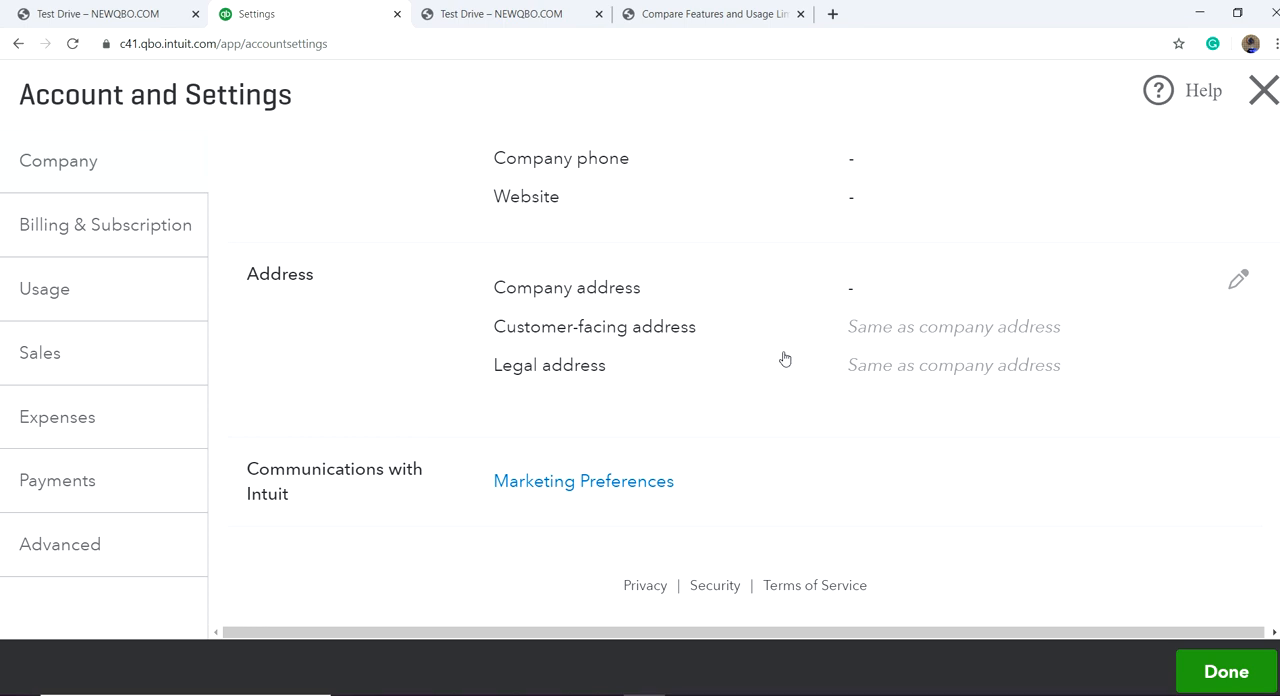
{"action": "scroll", "coordinate": [505, 339], "scroll_direction": "up", "scroll_amount": 3}
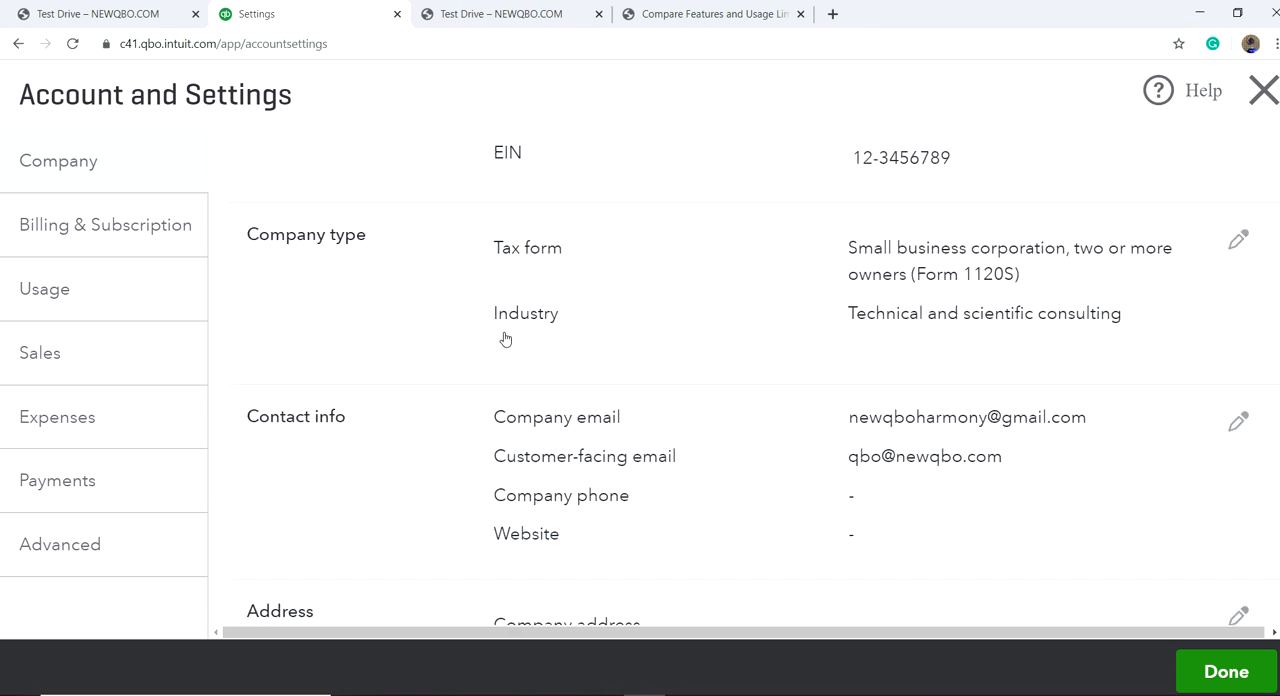
{"action": "left_click", "coordinate": [85, 224]}
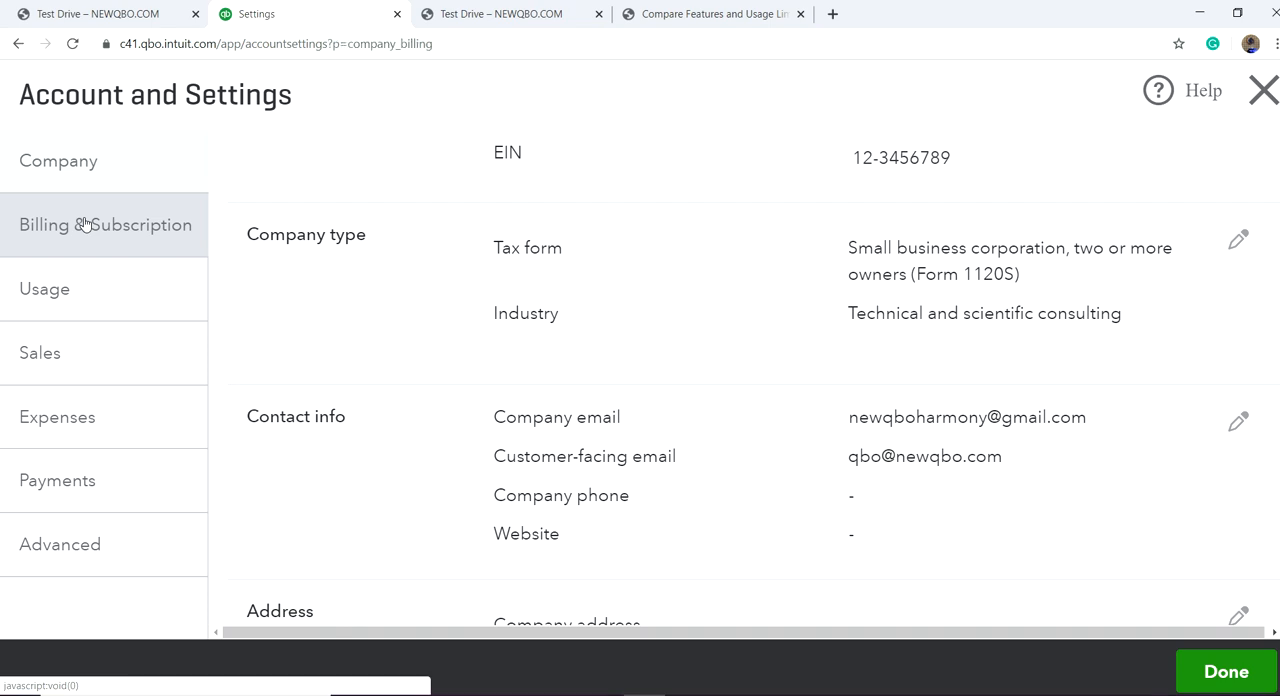
{"action": "scroll", "coordinate": [580, 305], "scroll_direction": "up", "scroll_amount": 2}
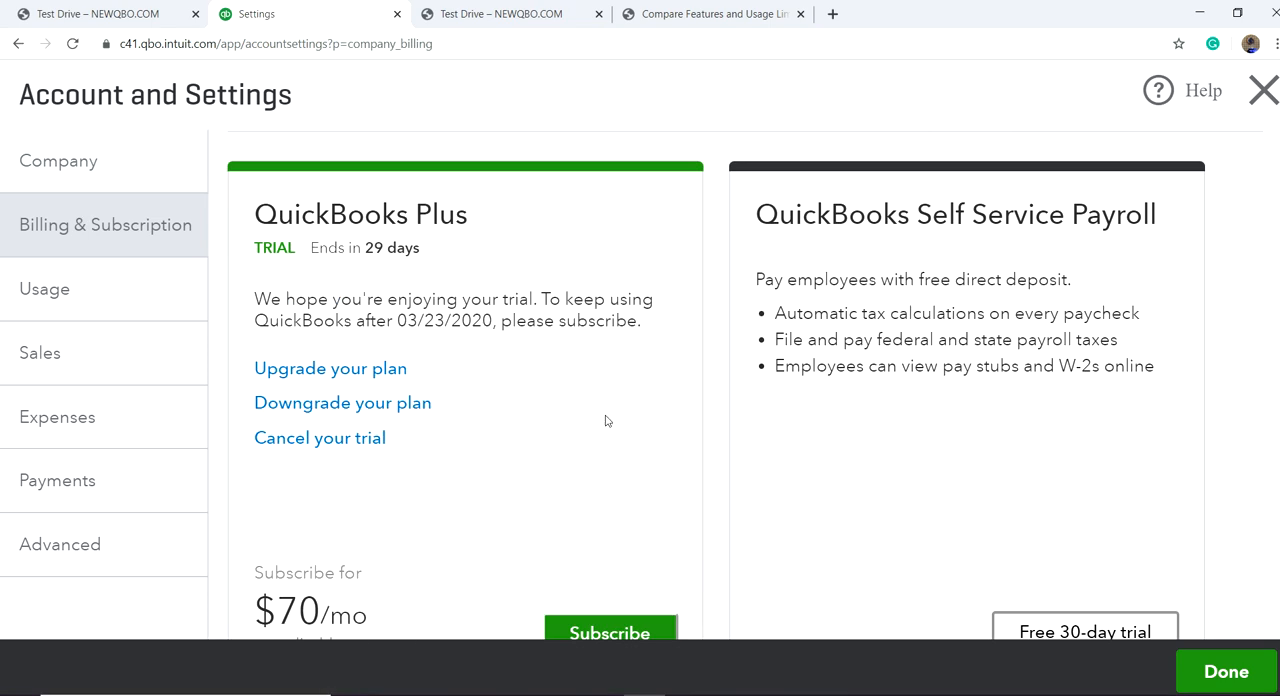
{"action": "scroll", "coordinate": [517, 494], "scroll_direction": "up", "scroll_amount": 1}
{"action": "scroll", "coordinate": [449, 443], "scroll_direction": "down", "scroll_amount": 2}
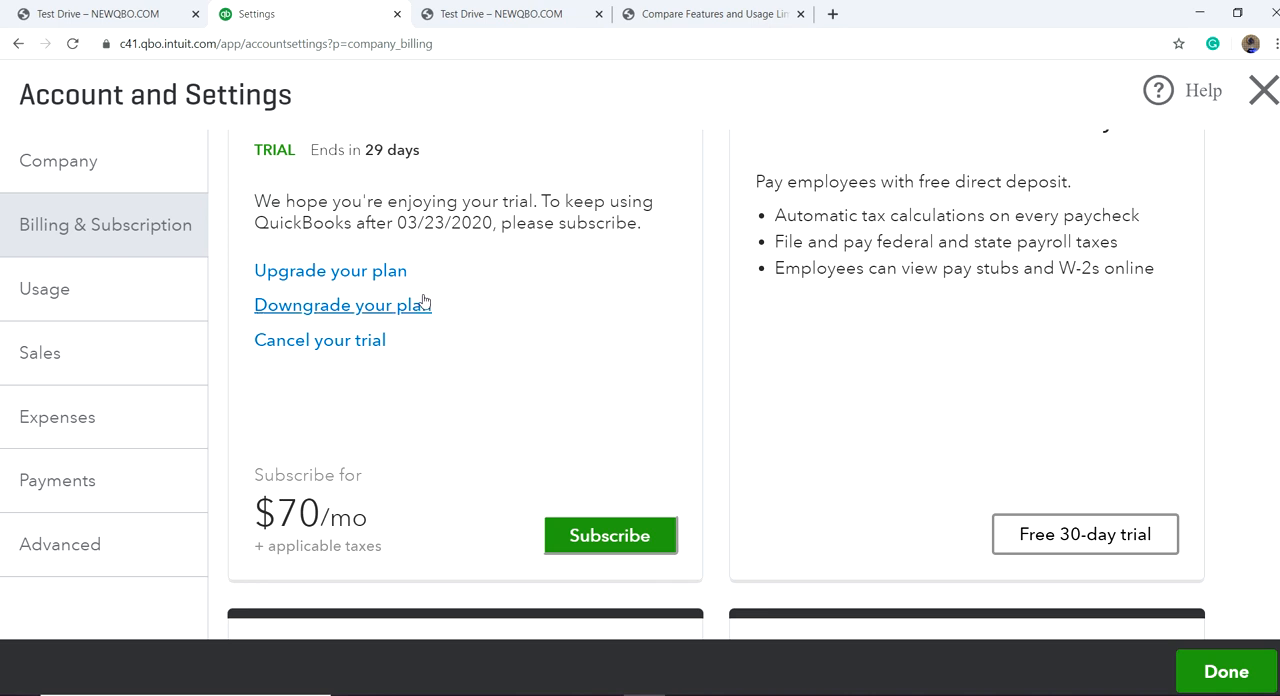
{"action": "scroll", "coordinate": [511, 362], "scroll_direction": "up", "scroll_amount": 2}
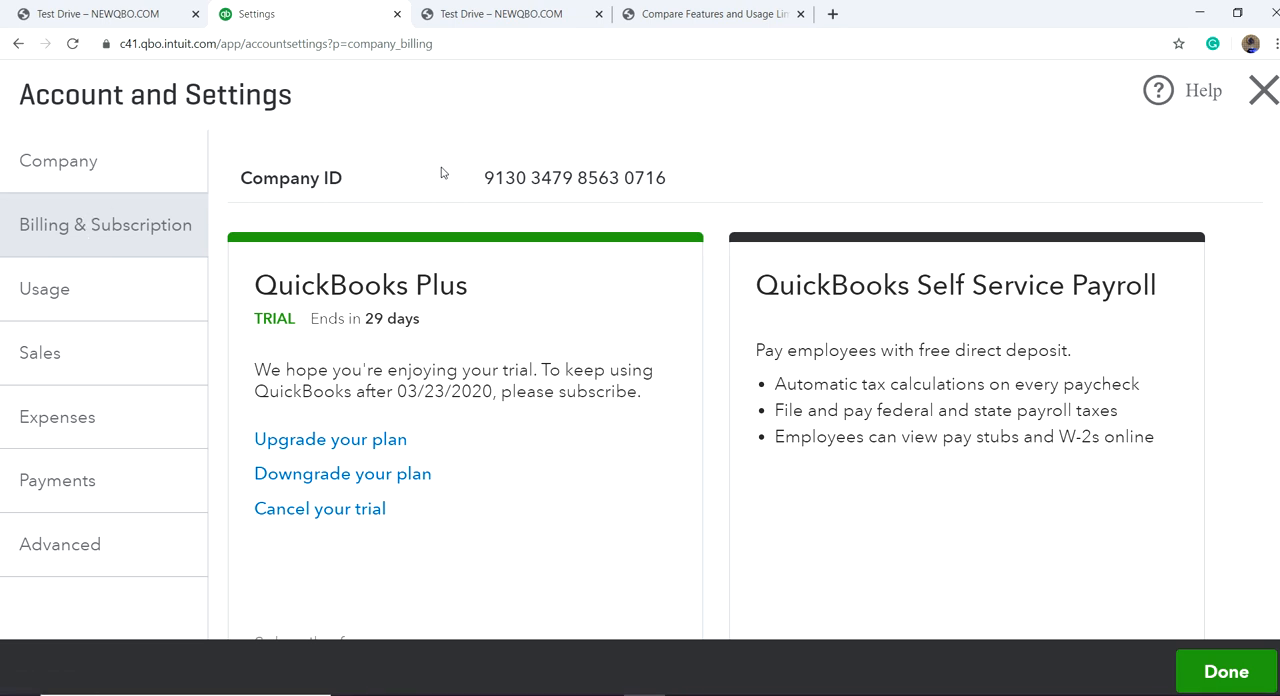
Step: Review the add-on services offered under Billing & Subscription, including payroll, live bookkeeping, online payments, and checks and supplies
{"action": "scroll", "coordinate": [700, 286], "scroll_direction": "down", "scroll_amount": 5}
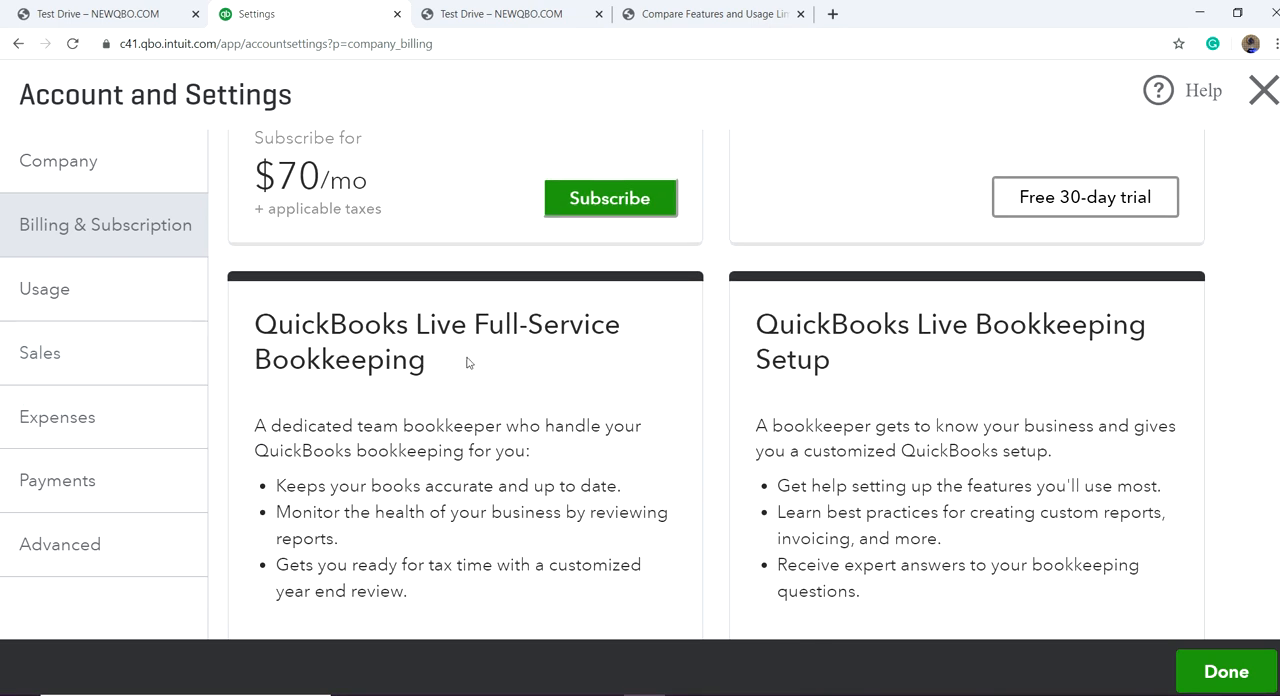
{"action": "scroll", "coordinate": [536, 374], "scroll_direction": "down", "scroll_amount": 2}
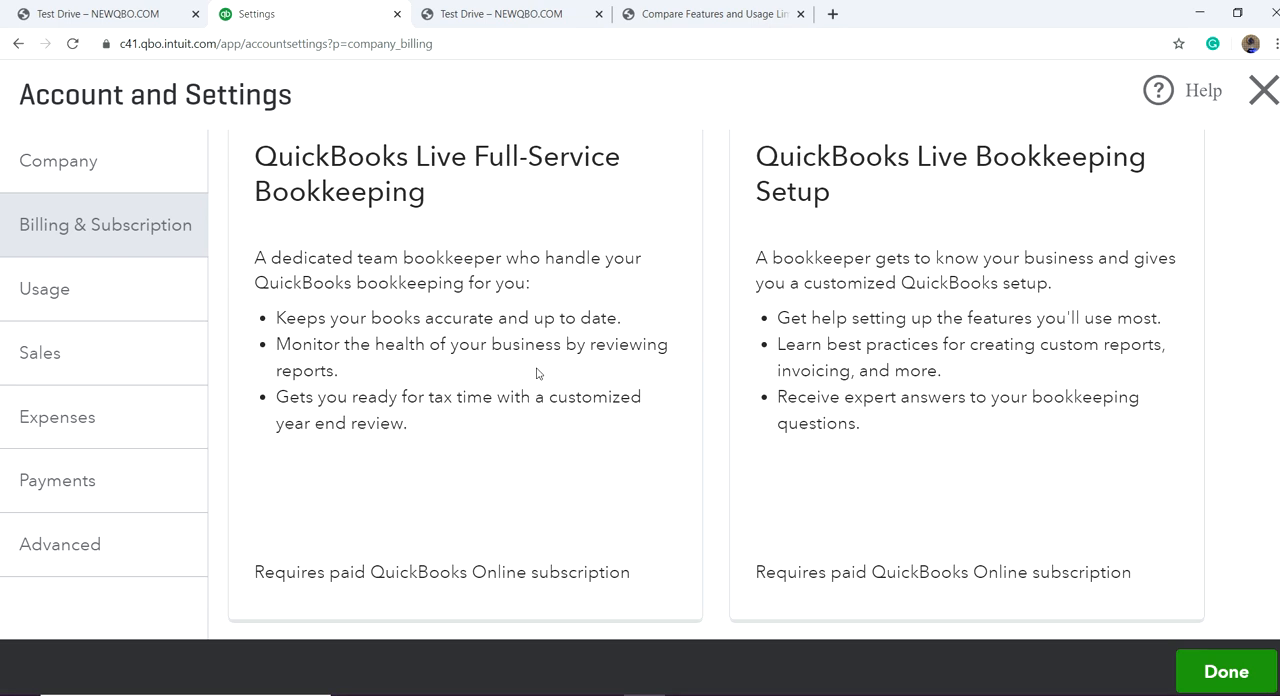
{"action": "scroll", "coordinate": [576, 378], "scroll_direction": "up", "scroll_amount": 2}
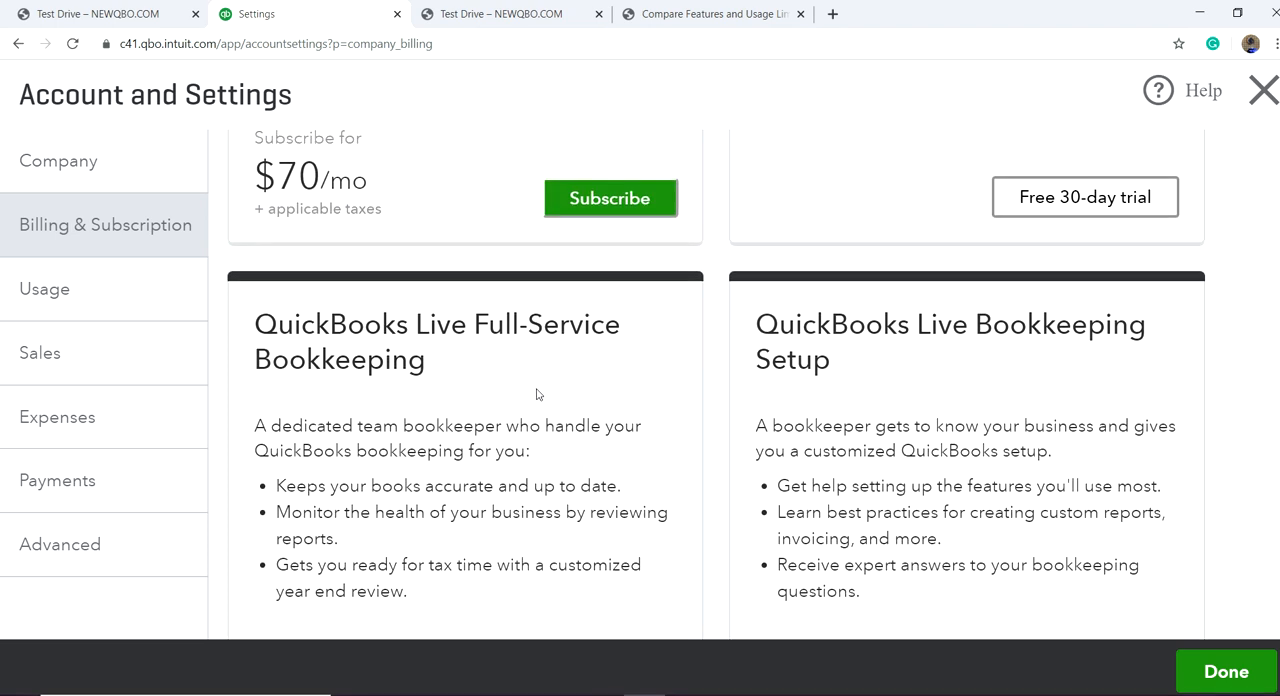
{"action": "scroll", "coordinate": [526, 534], "scroll_direction": "down", "scroll_amount": 3}
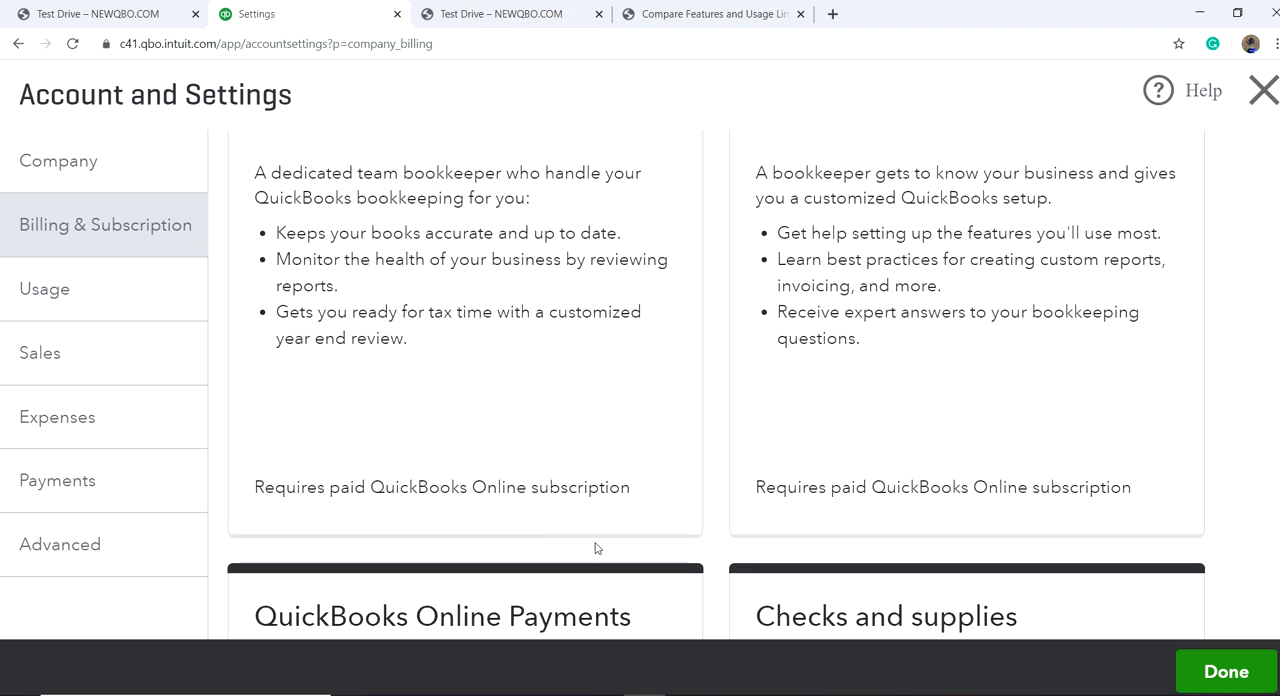
{"action": "scroll", "coordinate": [594, 549], "scroll_direction": "down", "scroll_amount": 3}
{"action": "scroll", "coordinate": [556, 390], "scroll_direction": "down", "scroll_amount": 1}
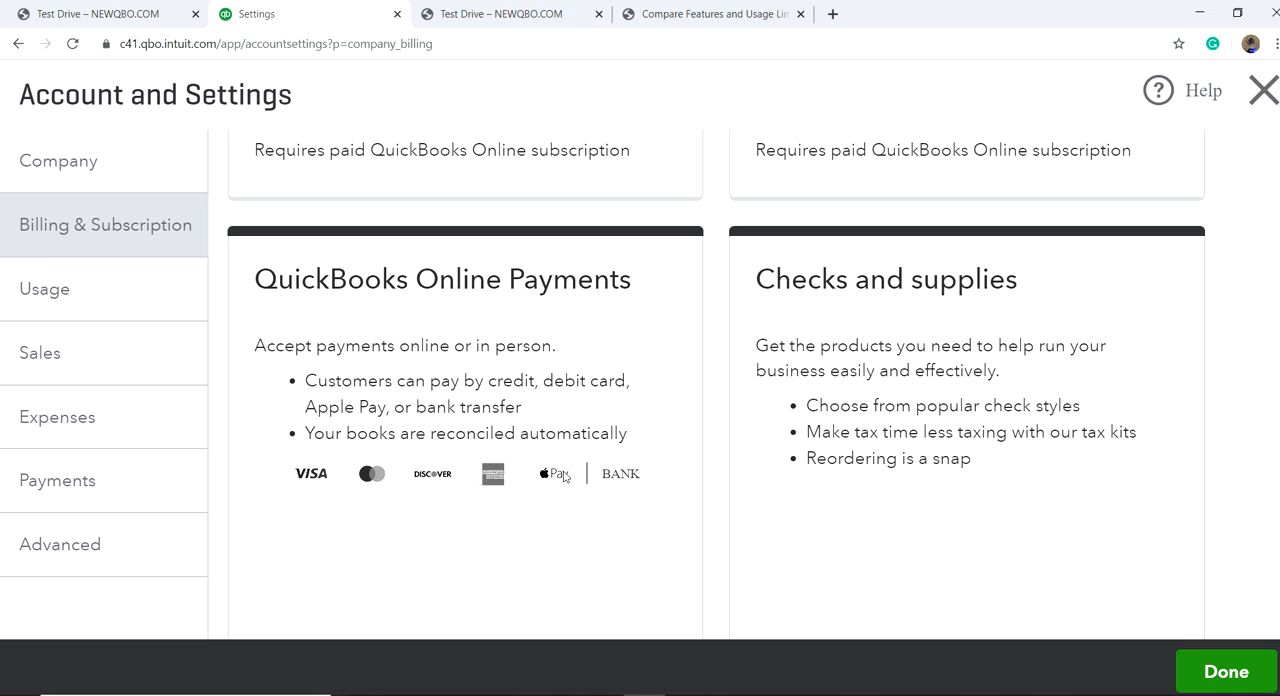
{"action": "scroll", "coordinate": [657, 515], "scroll_direction": "down", "scroll_amount": 2}
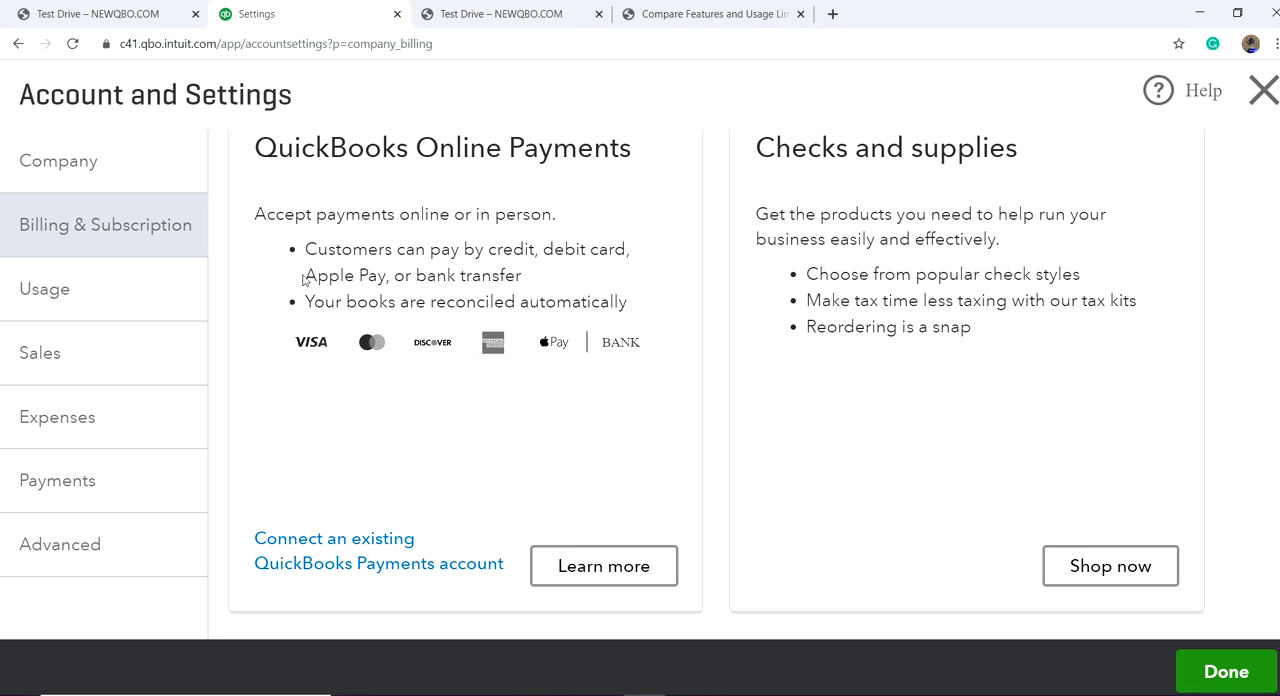
Step: Open the Usage settings and review the features and usage limits offered by upgrading to QuickBooks Online Advanced
{"action": "left_click", "coordinate": [64, 291]}
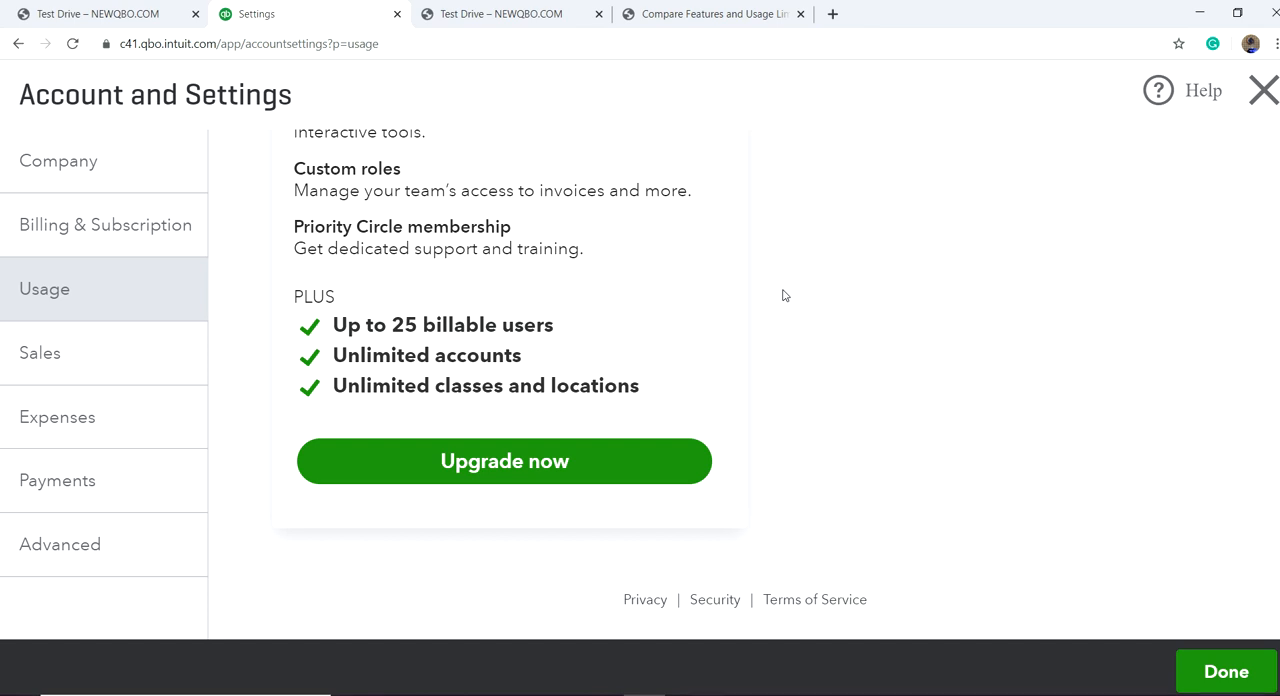
{"action": "scroll", "coordinate": [784, 296], "scroll_direction": "up", "scroll_amount": 3}
{"action": "scroll", "coordinate": [784, 296], "scroll_direction": "down", "scroll_amount": 3}
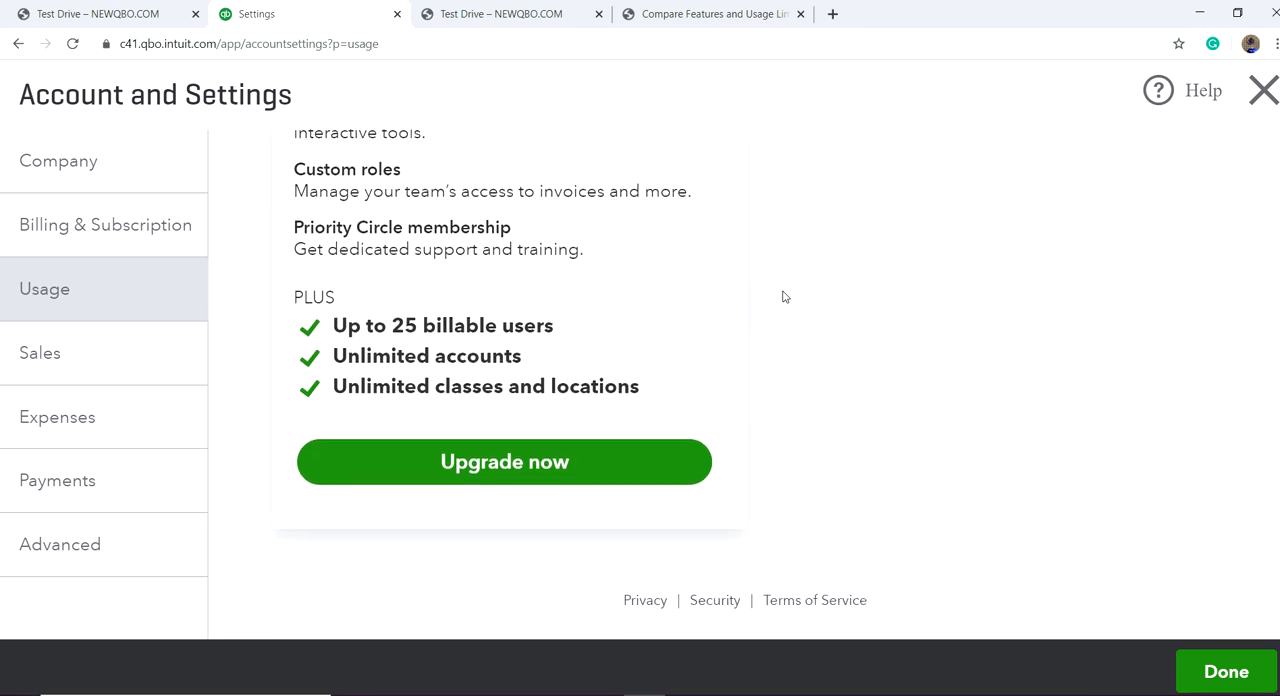
{"action": "scroll", "coordinate": [658, 283], "scroll_direction": "up", "scroll_amount": 3}
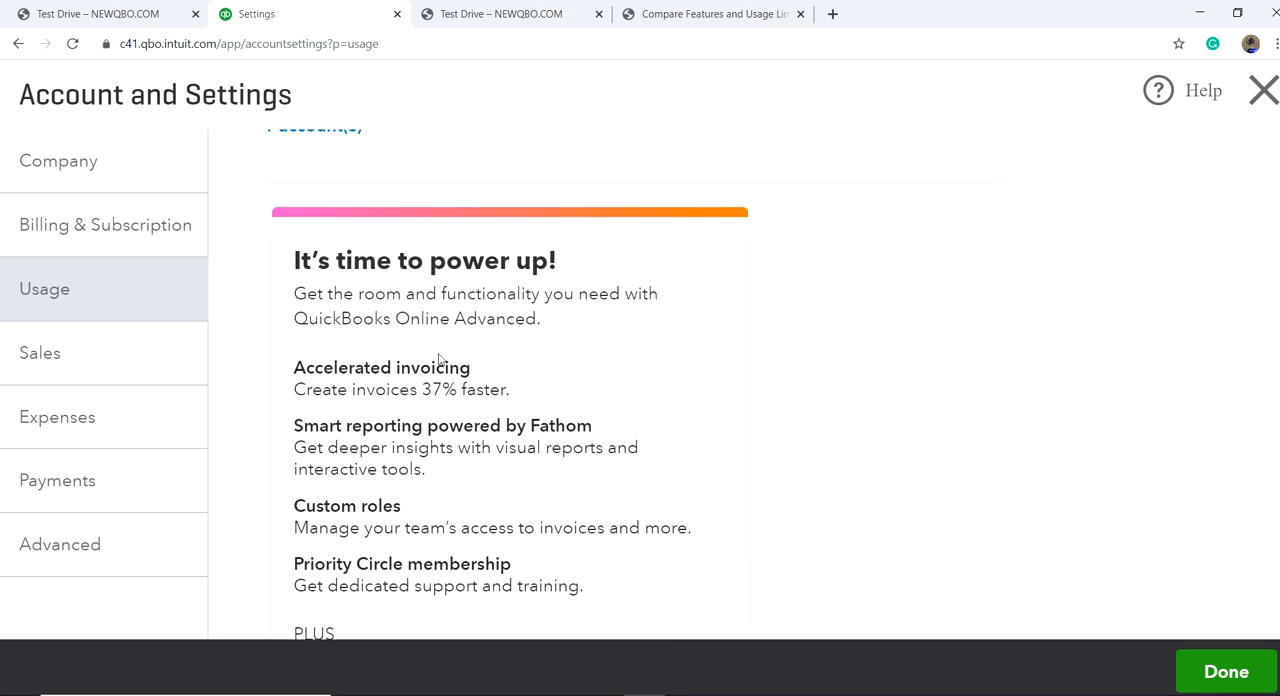
{"action": "scroll", "coordinate": [416, 336], "scroll_direction": "down", "scroll_amount": 1}
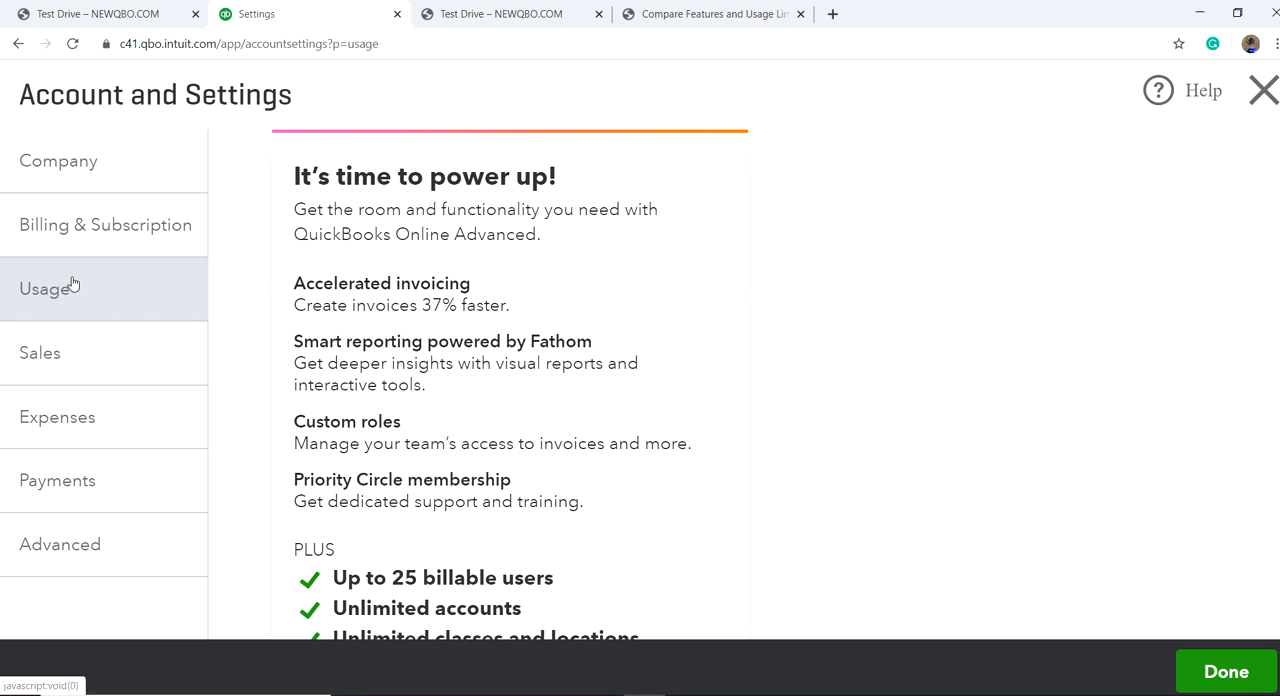
{"action": "scroll", "coordinate": [460, 305], "scroll_direction": "down", "scroll_amount": 2}
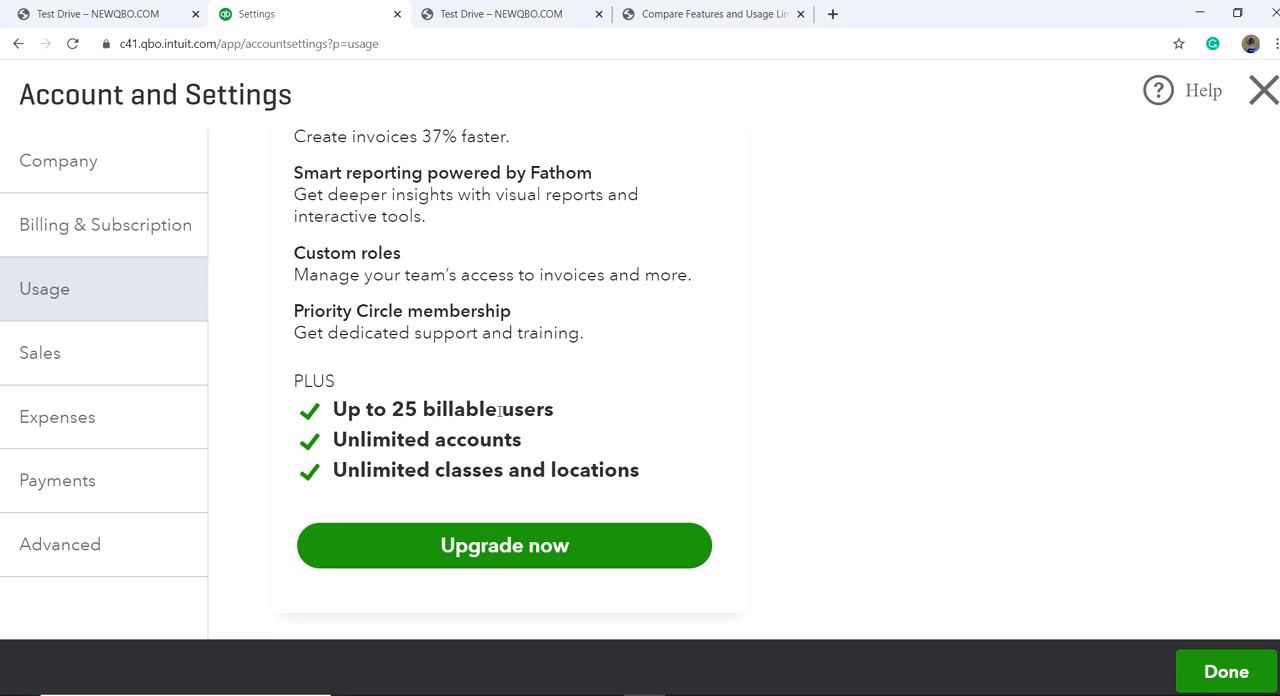
{"action": "scroll", "coordinate": [497, 436], "scroll_direction": "down", "scroll_amount": 1}
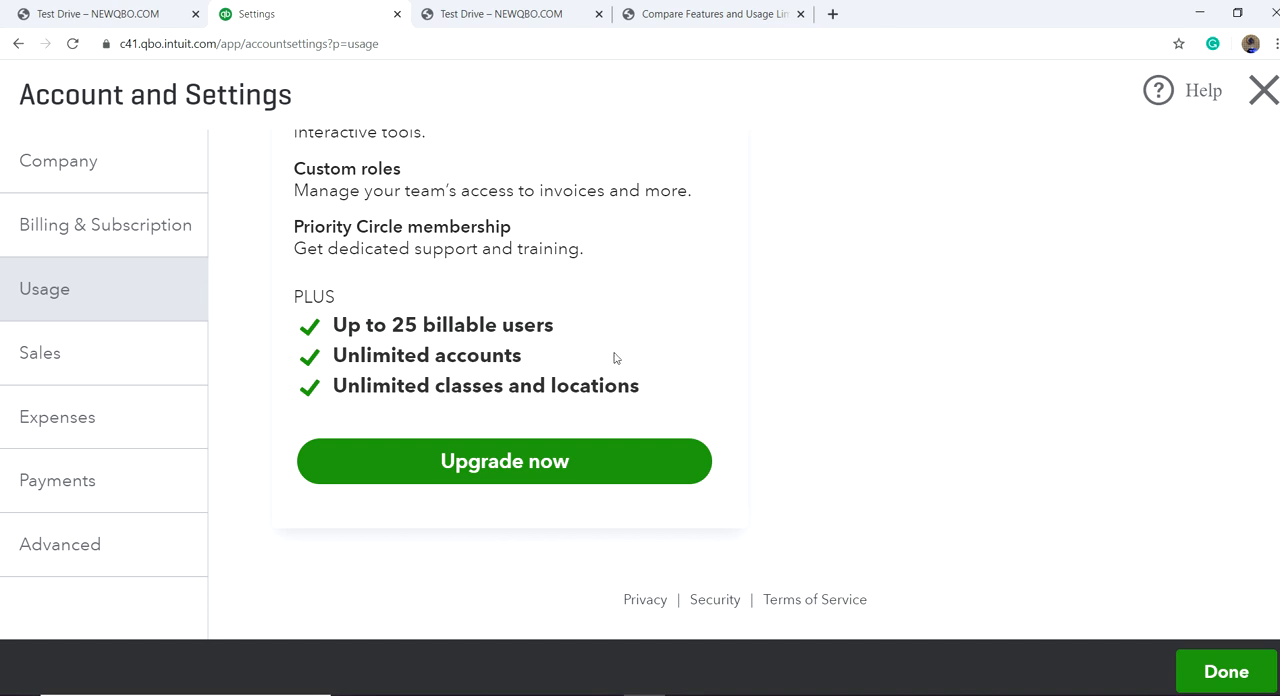
{"action": "scroll", "coordinate": [613, 358], "scroll_direction": "up", "scroll_amount": 2}
{"action": "scroll", "coordinate": [635, 344], "scroll_direction": "up", "scroll_amount": 2}
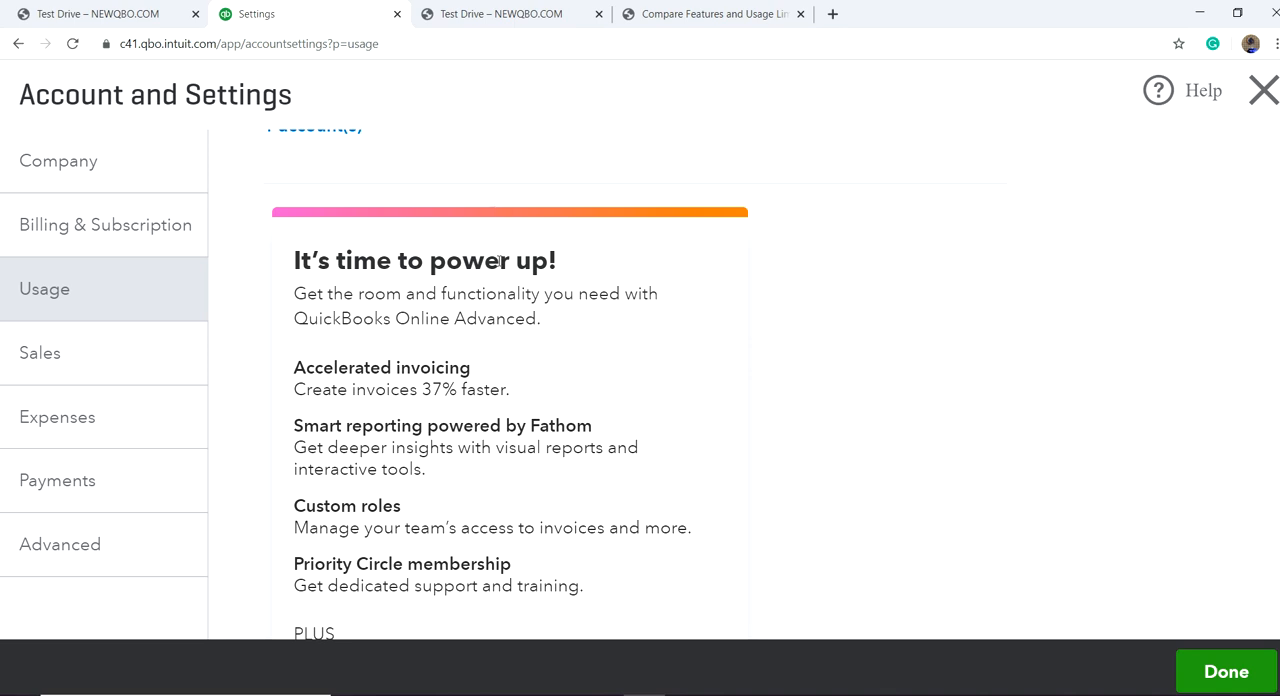
{"action": "scroll", "coordinate": [500, 263], "scroll_direction": "down", "scroll_amount": 2}
{"action": "scroll", "coordinate": [500, 266], "scroll_direction": "up", "scroll_amount": 1}
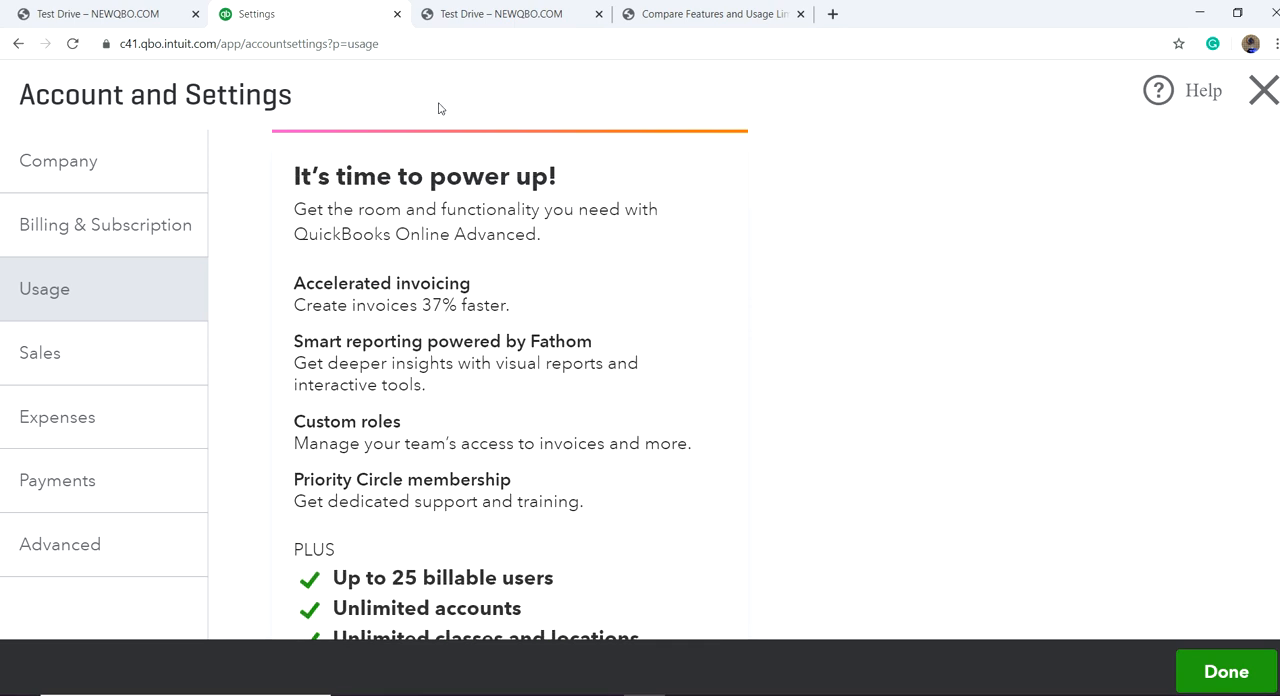
Step: Switch to the newqbo.com plan comparison page and compare features and usage limits across Advanced, Plus, Essentials and Simple Start
{"action": "left_click", "coordinate": [678, 18]}
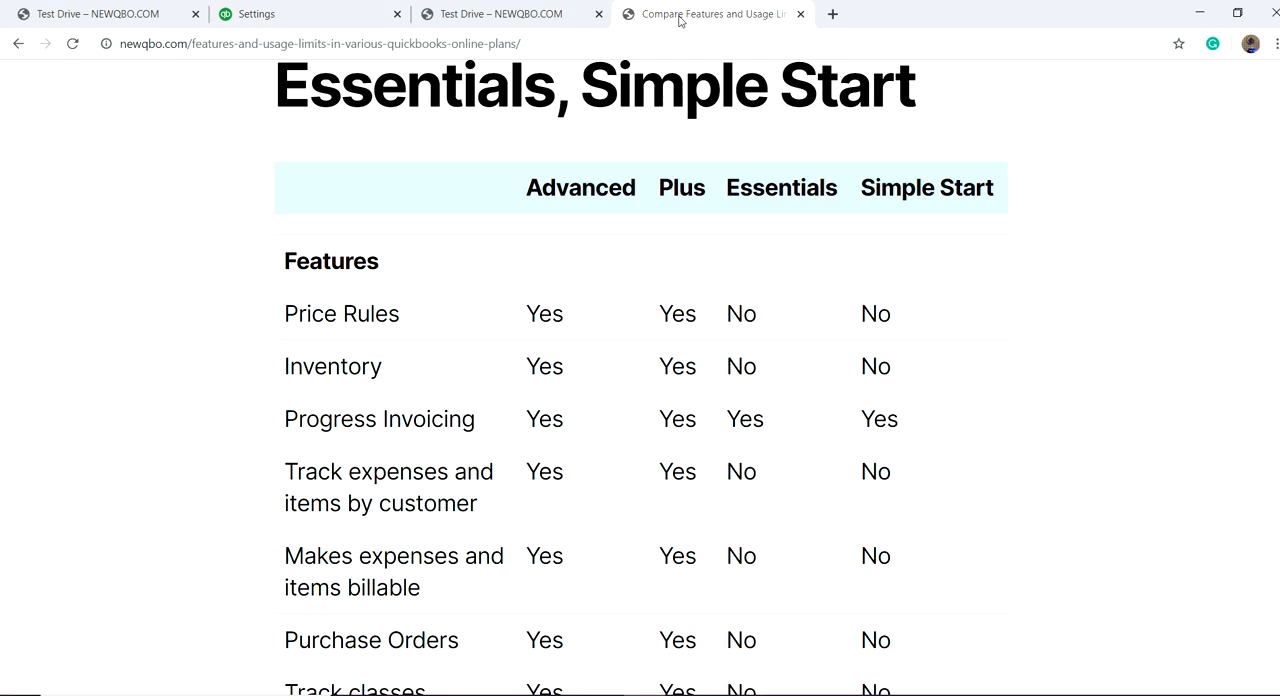
{"action": "scroll", "coordinate": [612, 457], "scroll_direction": "down", "scroll_amount": 10}
{"action": "scroll", "coordinate": [612, 457], "scroll_direction": "down", "scroll_amount": 8}
{"action": "scroll", "coordinate": [600, 450], "scroll_direction": "up", "scroll_amount": 3}
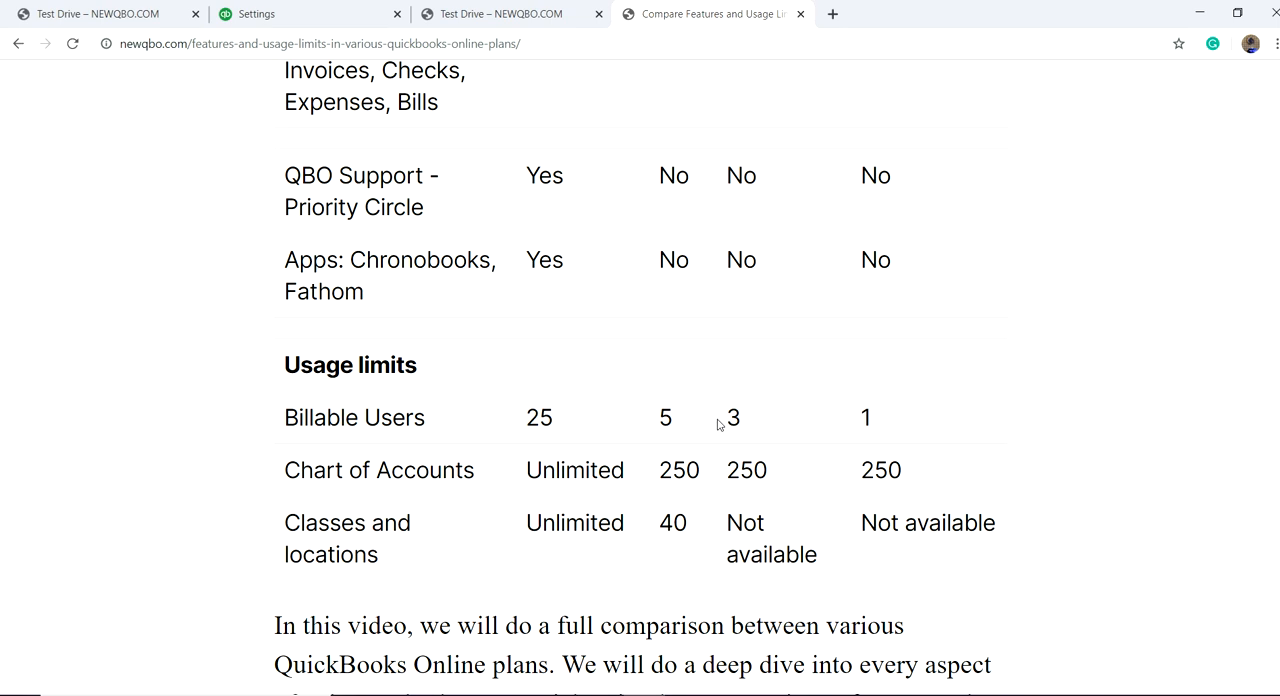
{"action": "scroll", "coordinate": [717, 425], "scroll_direction": "up", "scroll_amount": 3}
{"action": "scroll", "coordinate": [691, 434], "scroll_direction": "down", "scroll_amount": 2}
{"action": "scroll", "coordinate": [666, 429], "scroll_direction": "up", "scroll_amount": 4}
{"action": "scroll", "coordinate": [660, 420], "scroll_direction": "up", "scroll_amount": 15}
{"action": "scroll", "coordinate": [630, 573], "scroll_direction": "down", "scroll_amount": 3}
{"action": "scroll", "coordinate": [630, 550], "scroll_direction": "down", "scroll_amount": 4}
{"action": "scroll", "coordinate": [615, 480], "scroll_direction": "up", "scroll_amount": 7}
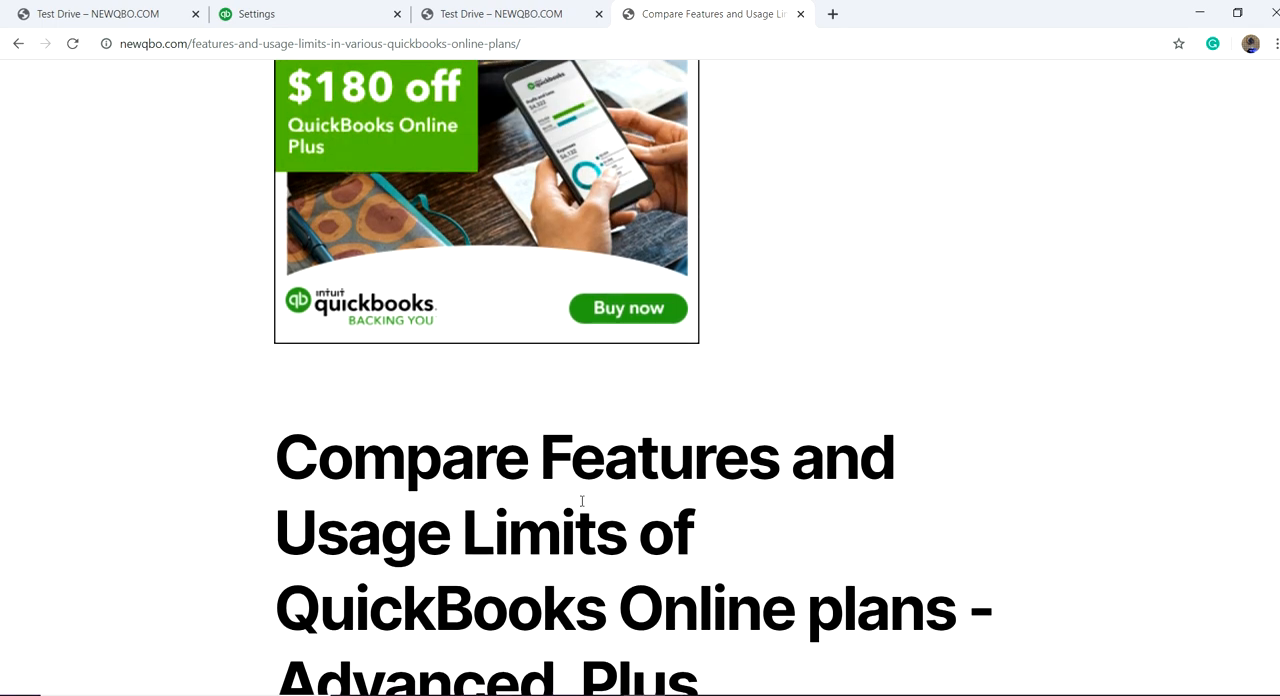
{"action": "scroll", "coordinate": [223, 448], "scroll_direction": "up", "scroll_amount": 5}
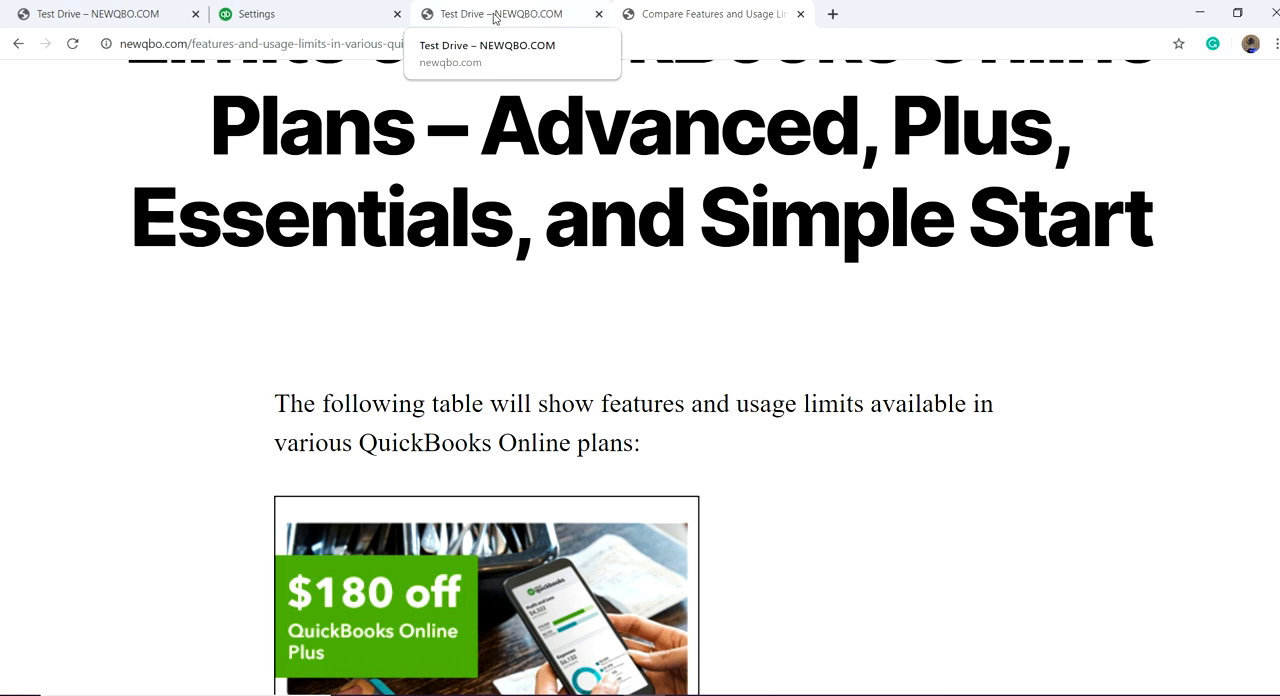
Step: Return to the QuickBooks account settings, go to the Sales settings and open the form look and feel customization
{"action": "left_click", "coordinate": [340, 14]}
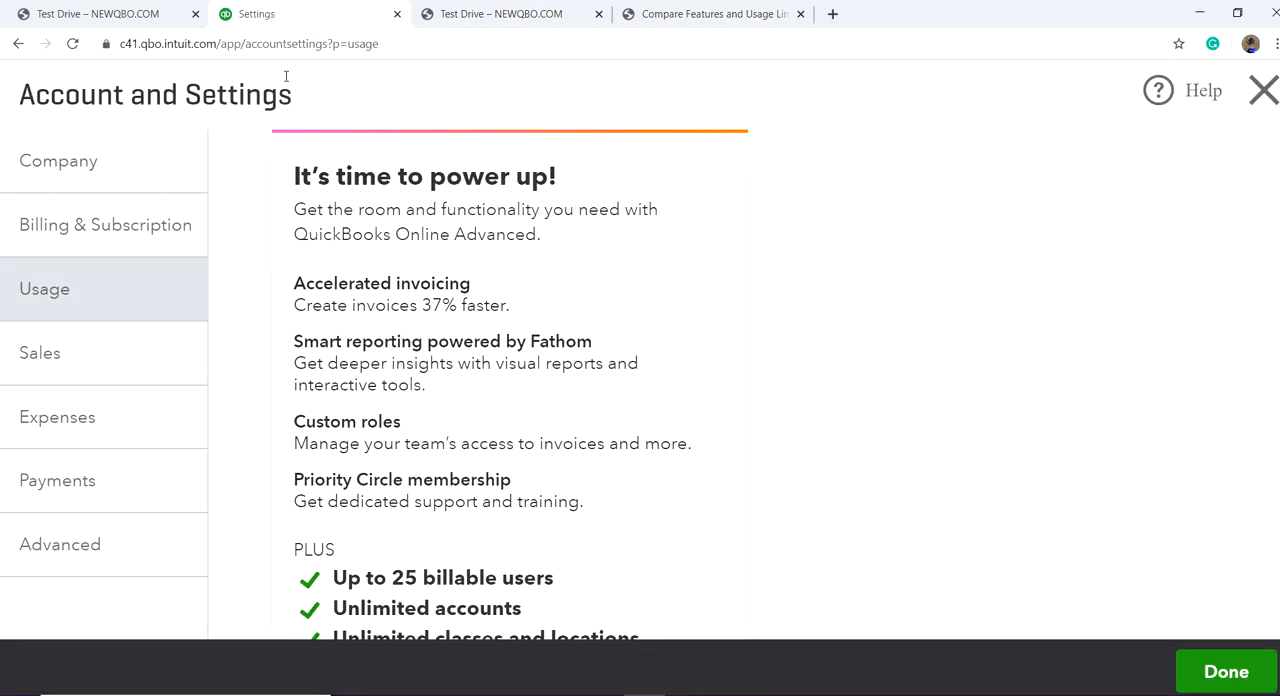
{"action": "scroll", "coordinate": [226, 318], "scroll_direction": "down", "scroll_amount": 2}
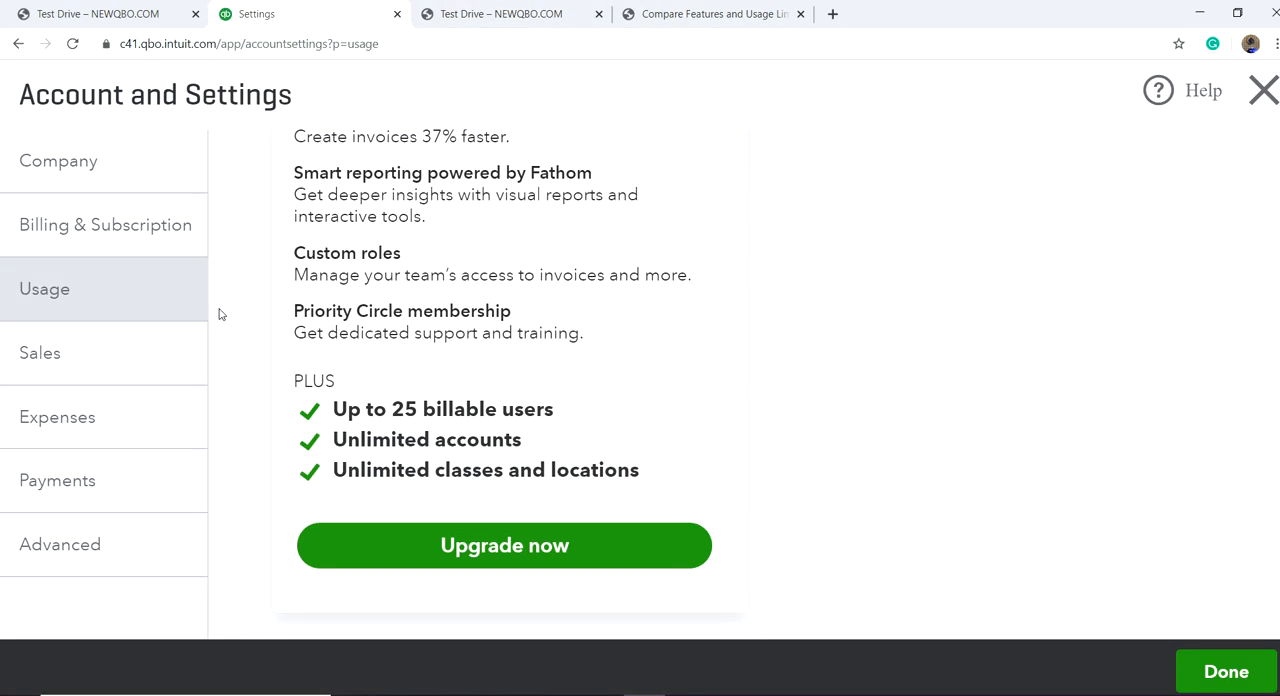
{"action": "left_click", "coordinate": [51, 358]}
{"action": "scroll", "coordinate": [869, 266], "scroll_direction": "up", "scroll_amount": 8}
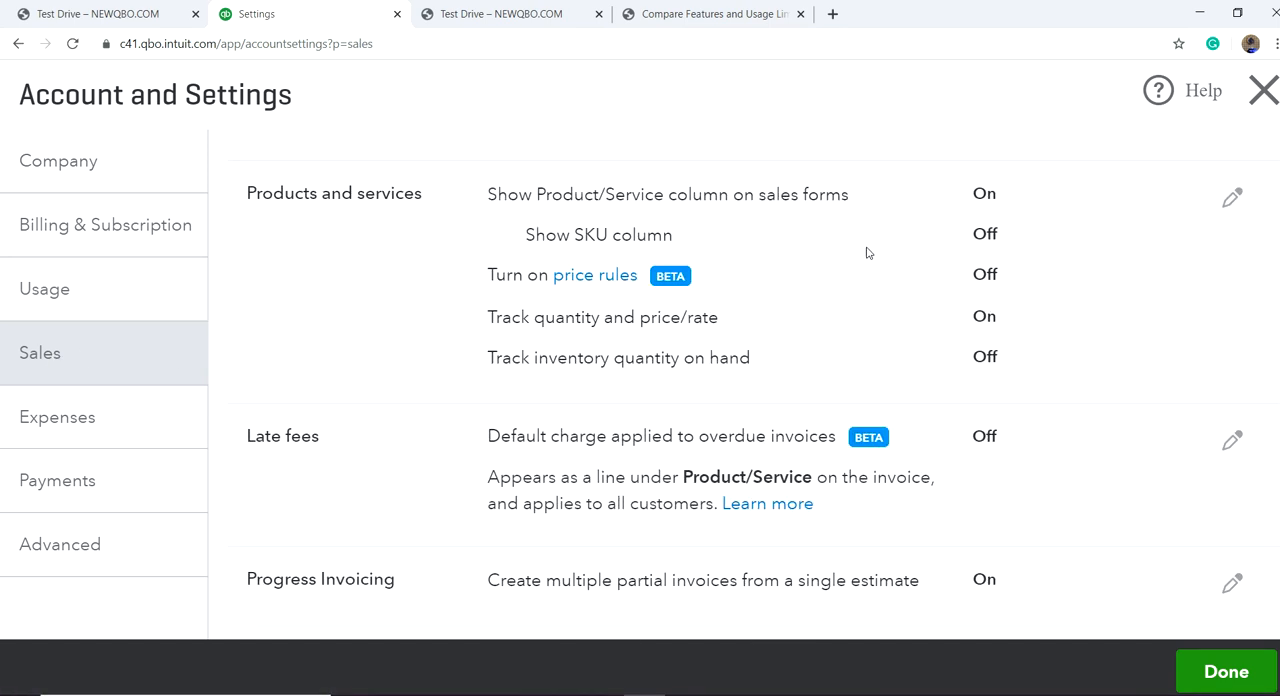
{"action": "scroll", "coordinate": [857, 230], "scroll_direction": "up", "scroll_amount": 1}
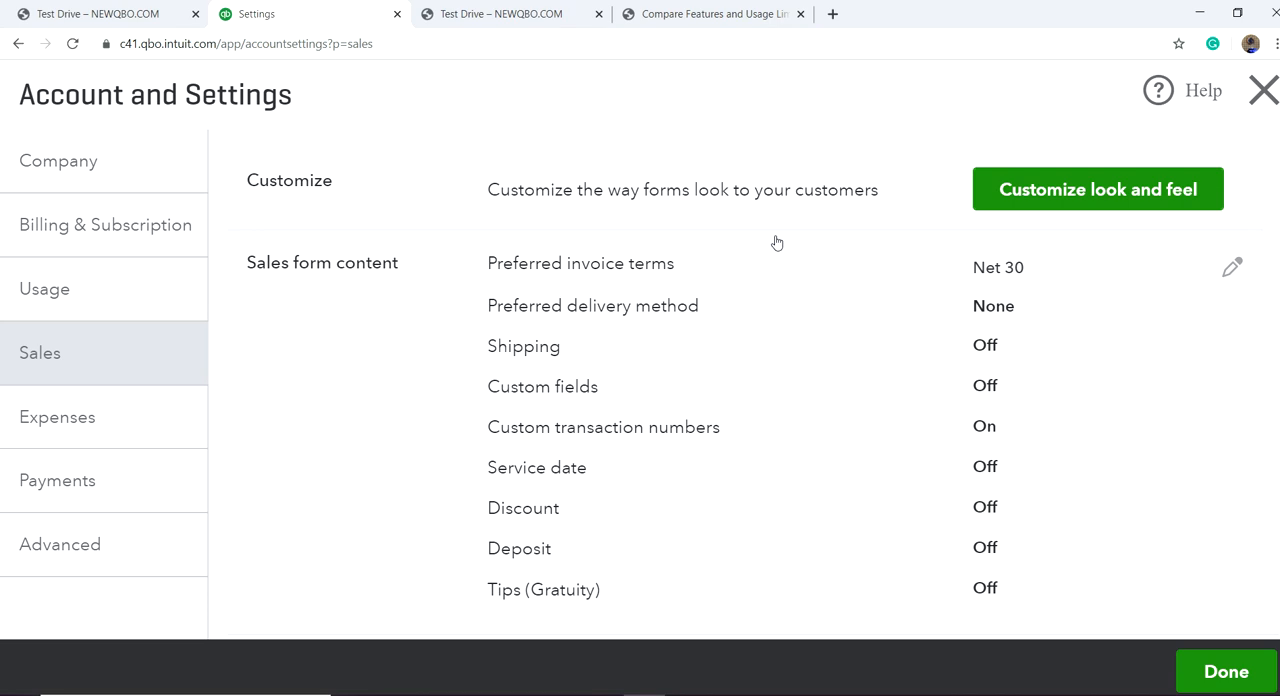
{"action": "left_click", "coordinate": [1059, 194]}
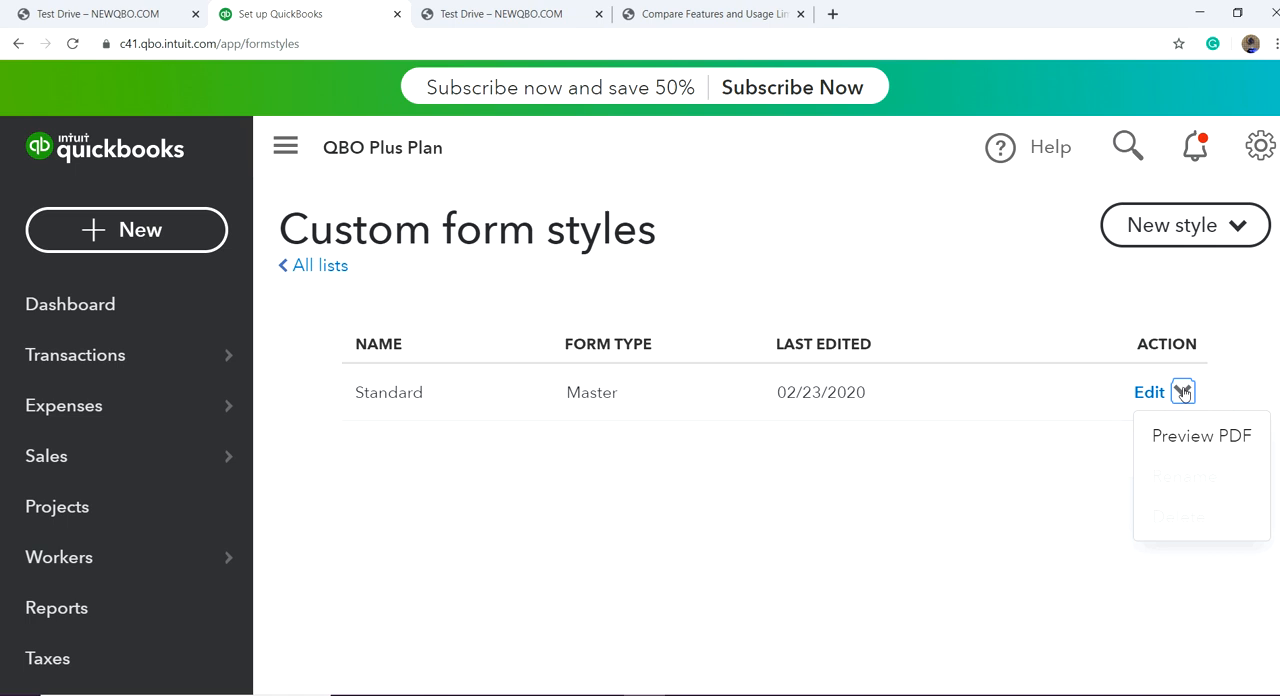
Step: Preview the Standard master form style as a PDF, check the sample invoice, and close the preview
{"action": "left_click", "coordinate": [1165, 437]}
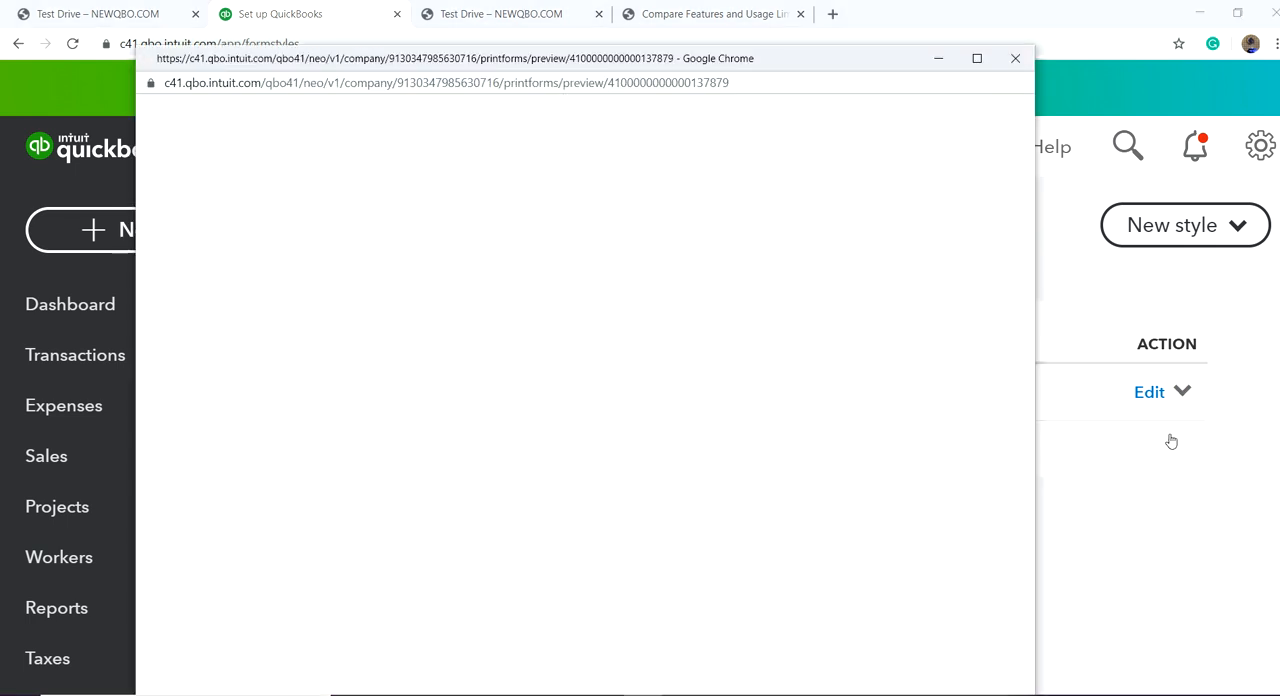
{"action": "scroll", "coordinate": [765, 377], "scroll_direction": "down", "scroll_amount": 3}
{"action": "scroll", "coordinate": [765, 377], "scroll_direction": "up", "scroll_amount": 3}
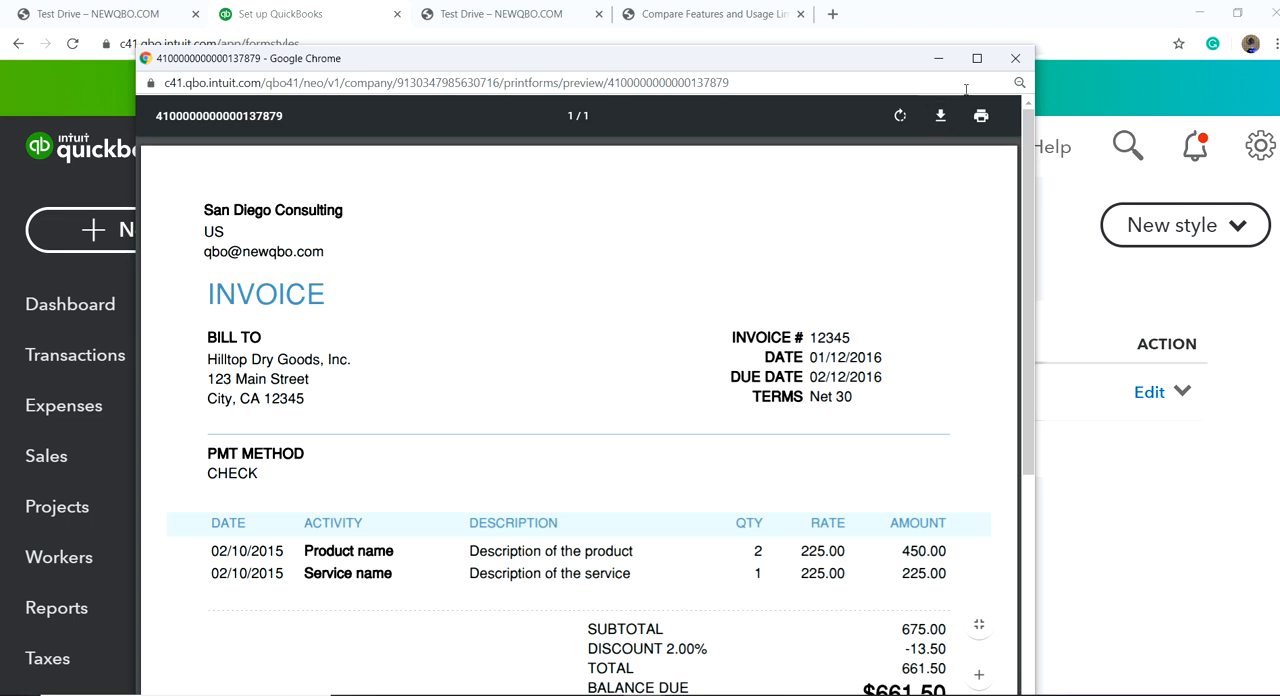
{"action": "left_click", "coordinate": [1015, 58]}
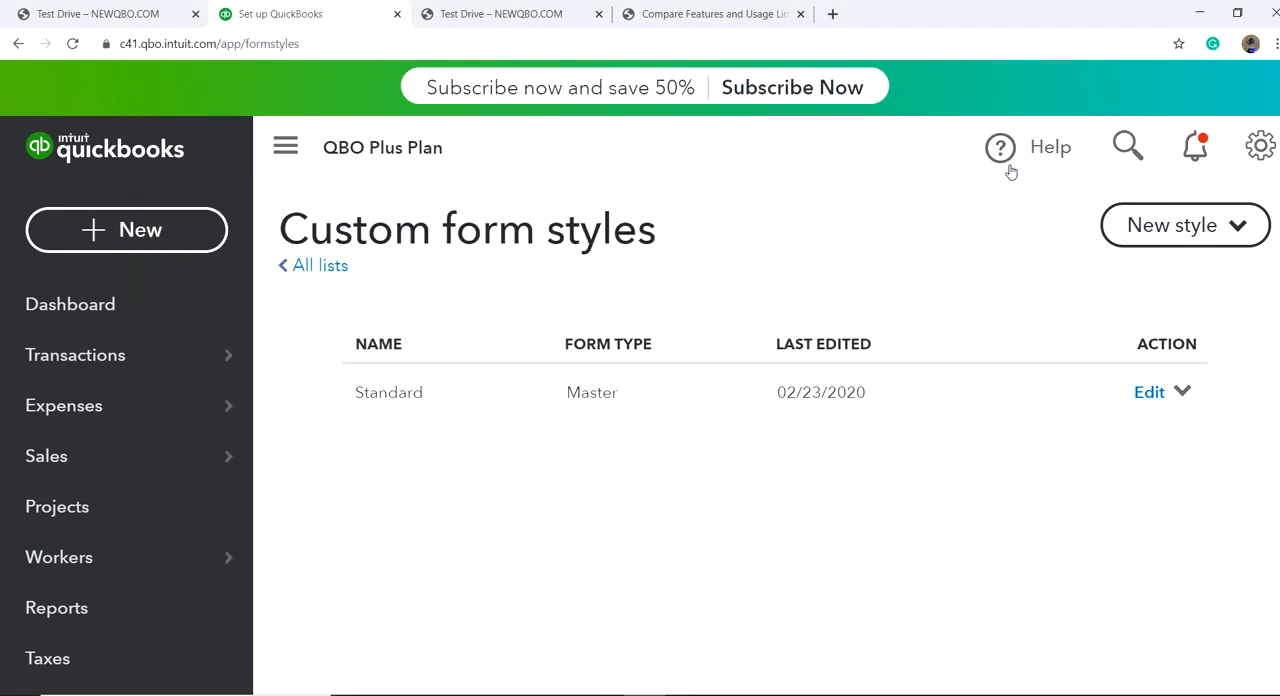
Step: Check the form types available for a new custom form style and create a new invoice style
{"action": "left_click", "coordinate": [1164, 229]}
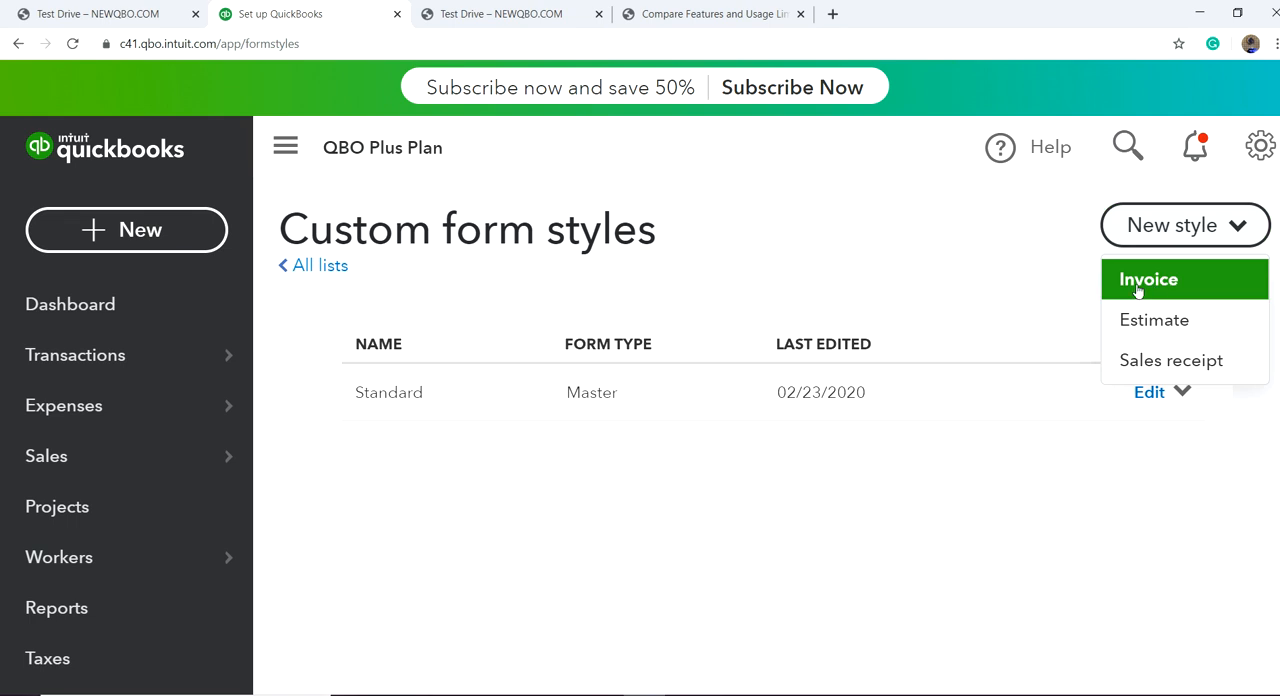
{"action": "left_click", "coordinate": [1152, 229]}
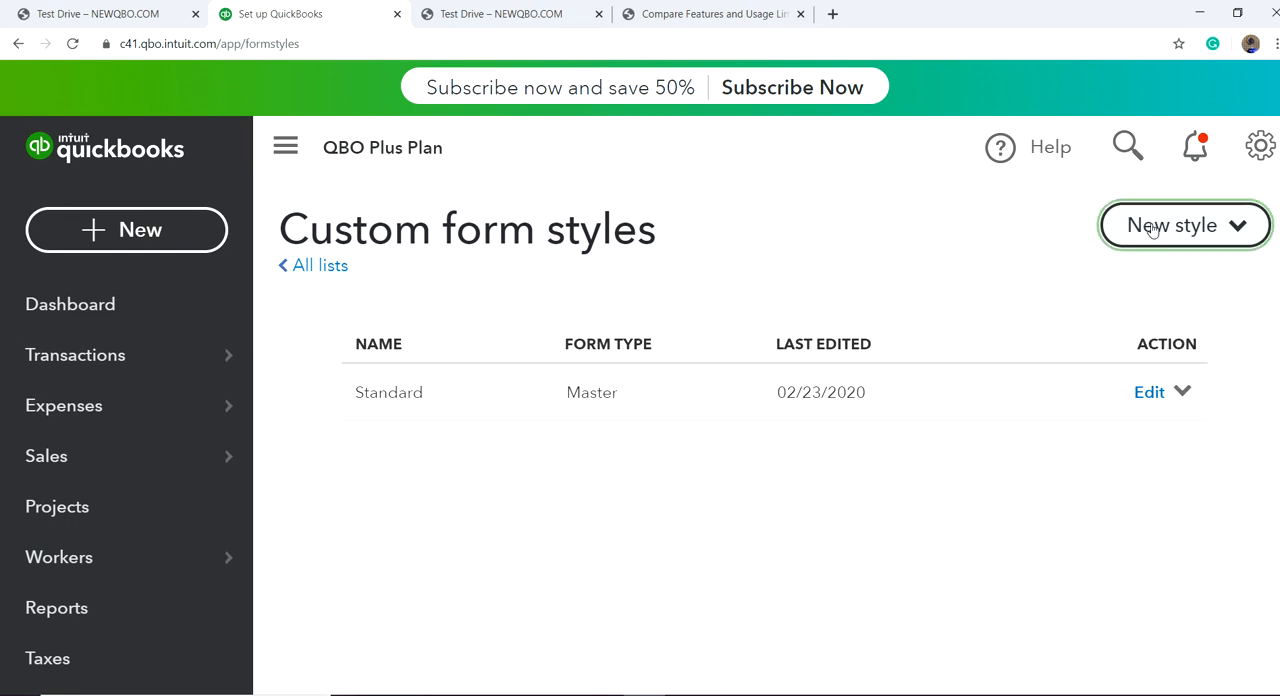
{"action": "left_click", "coordinate": [1152, 229]}
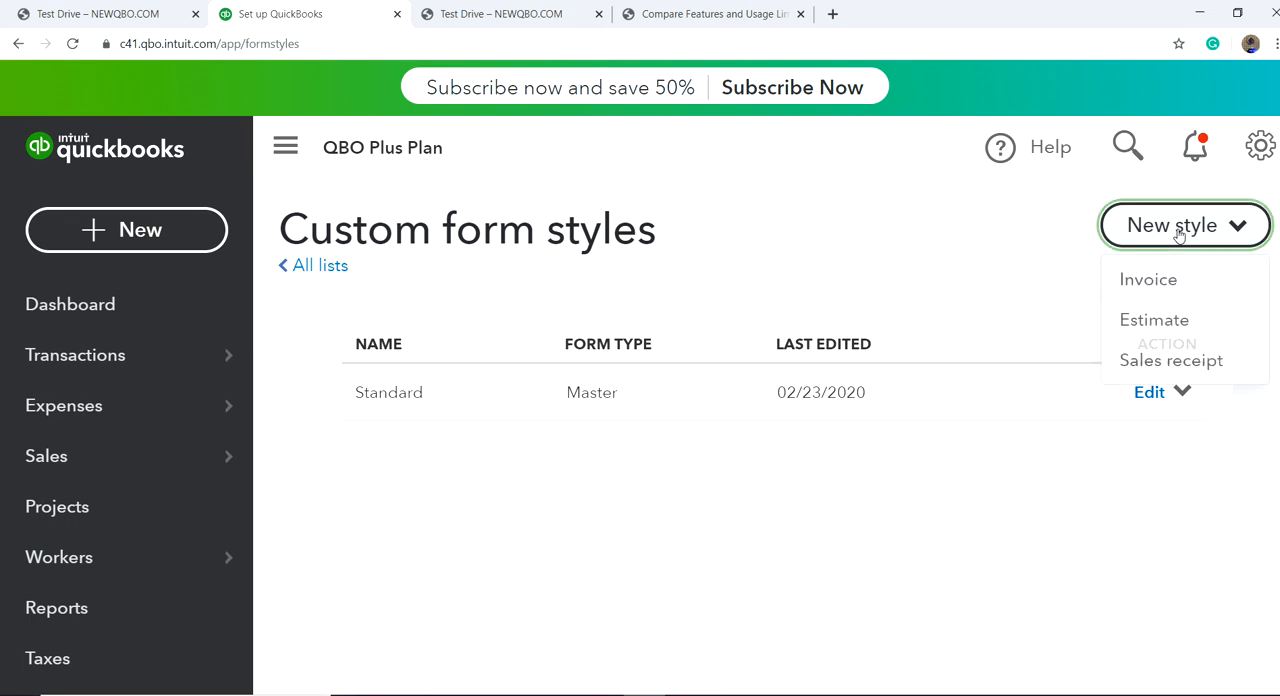
{"action": "left_click", "coordinate": [1148, 281]}
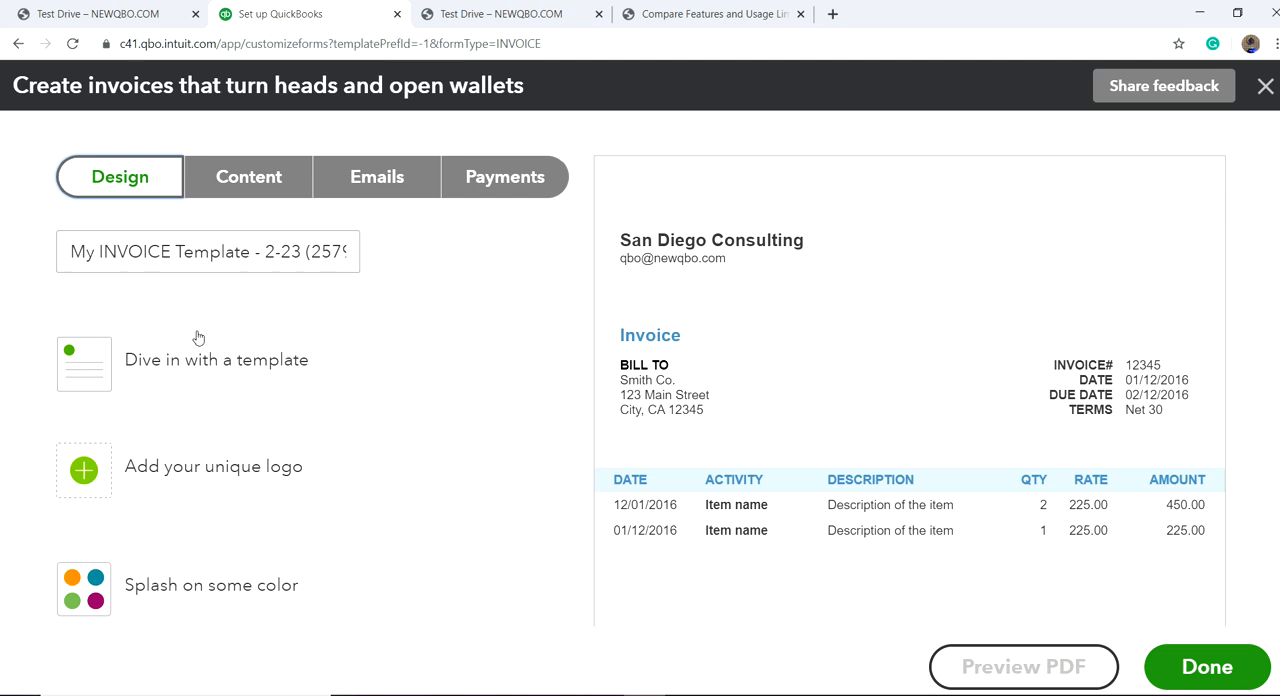
Step: Preview the invoice template designs Airy new, Airy classic, Modern, Fresh, Bold and Friendly on the sample invoice
{"action": "left_click", "coordinate": [200, 365]}
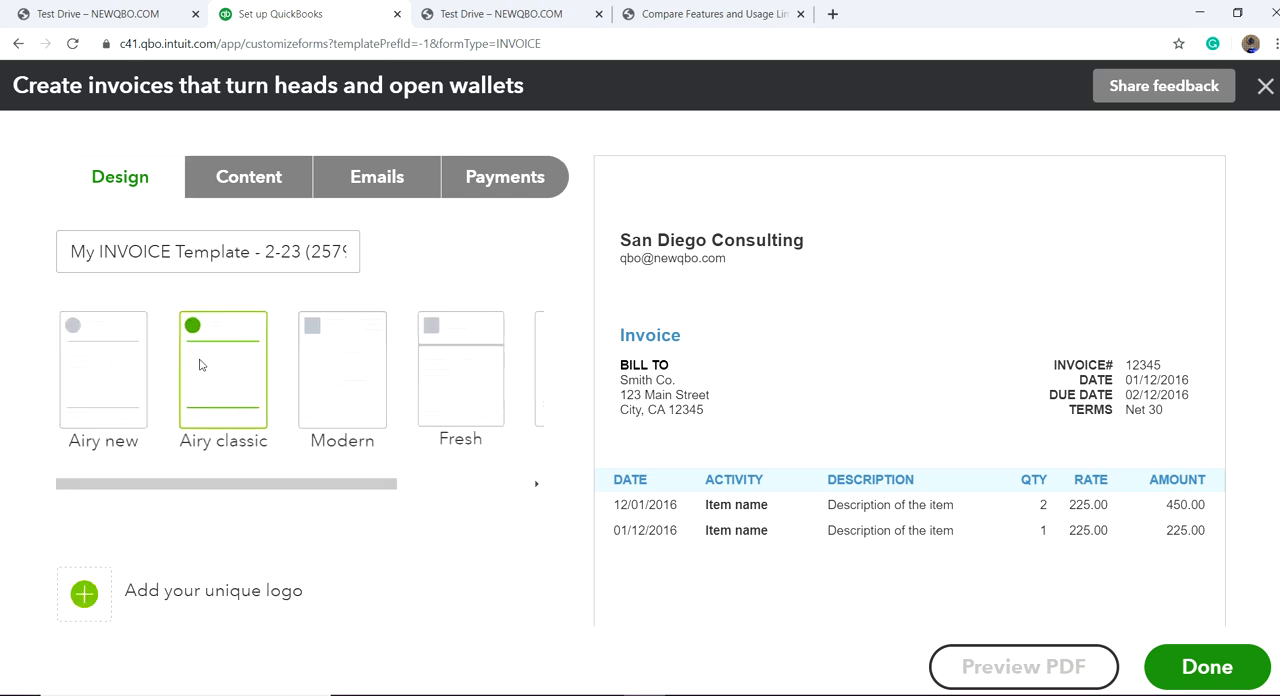
{"action": "left_click", "coordinate": [113, 380]}
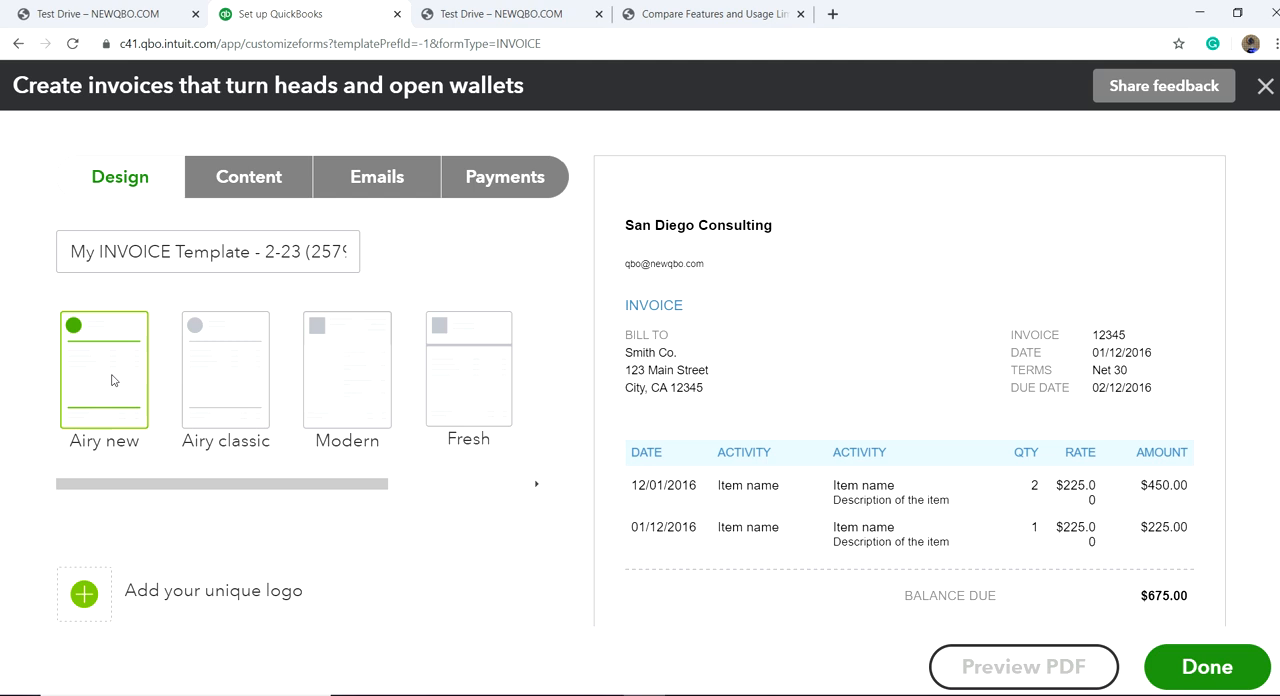
{"action": "left_click", "coordinate": [244, 393]}
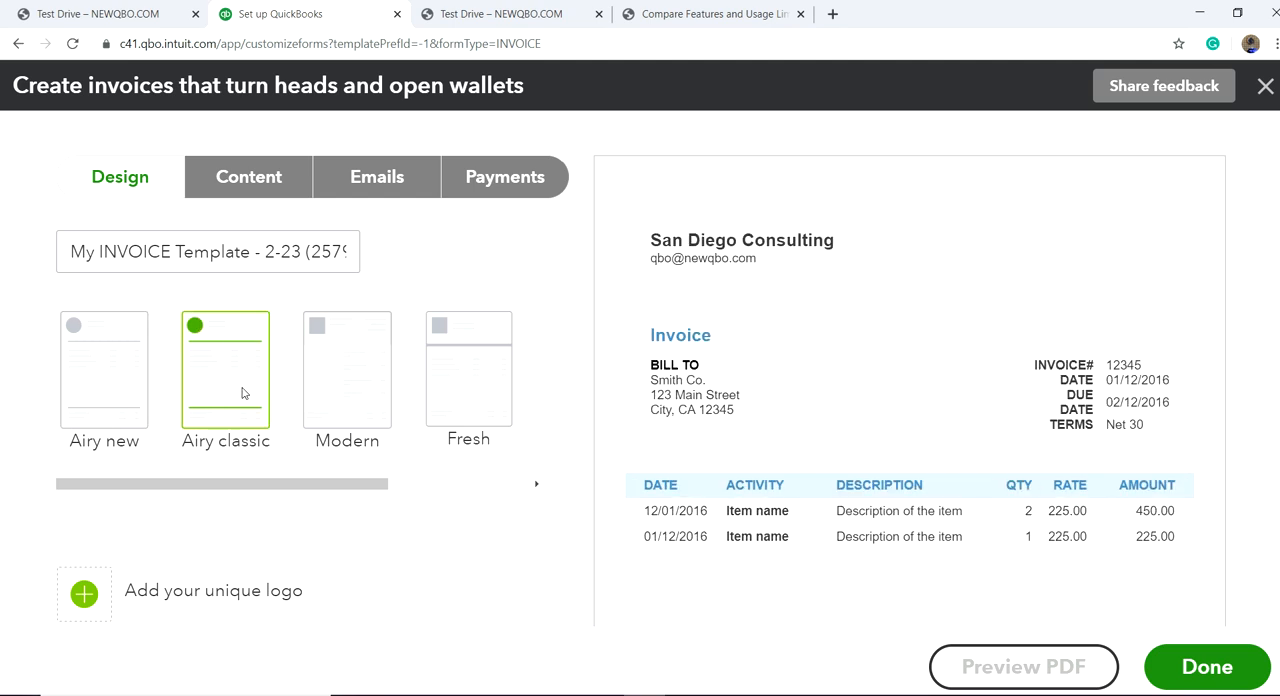
{"action": "left_click", "coordinate": [346, 408]}
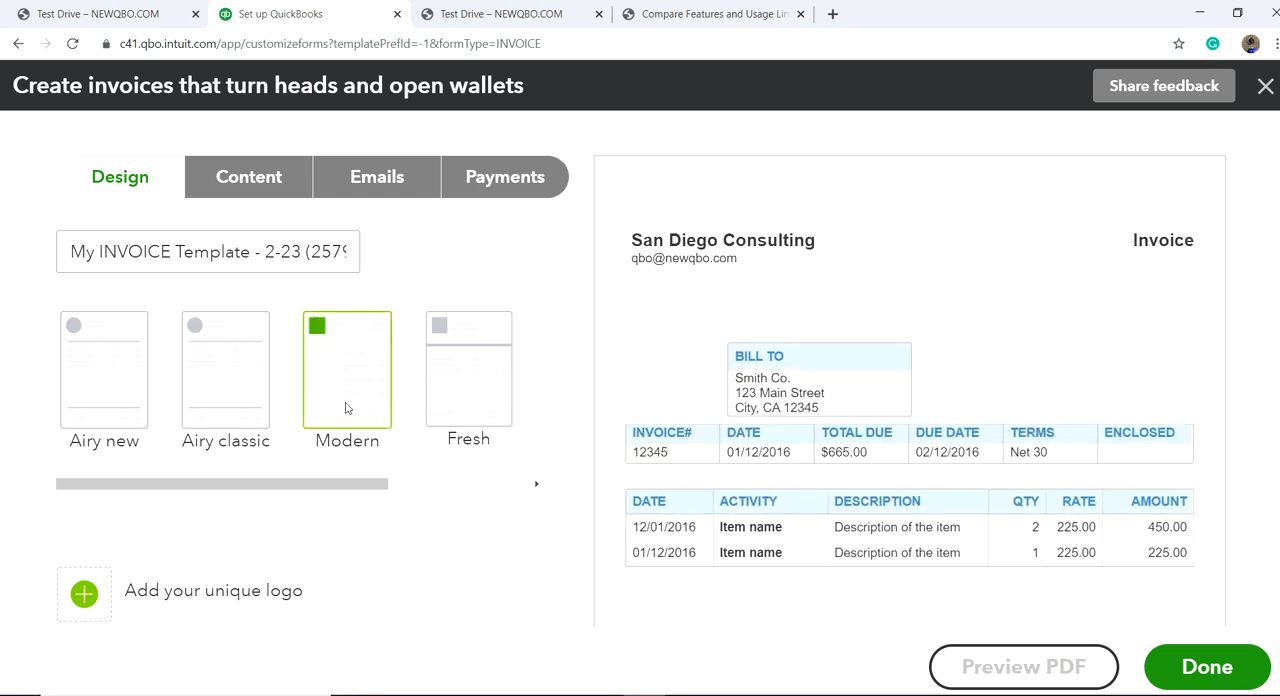
{"action": "left_click", "coordinate": [459, 392]}
{"action": "left_click", "coordinate": [537, 485]}
{"action": "left_click", "coordinate": [538, 486]}
{"action": "left_click", "coordinate": [538, 486]}
{"action": "left_click", "coordinate": [538, 486]}
{"action": "left_click", "coordinate": [538, 486]}
{"action": "left_click", "coordinate": [538, 486]}
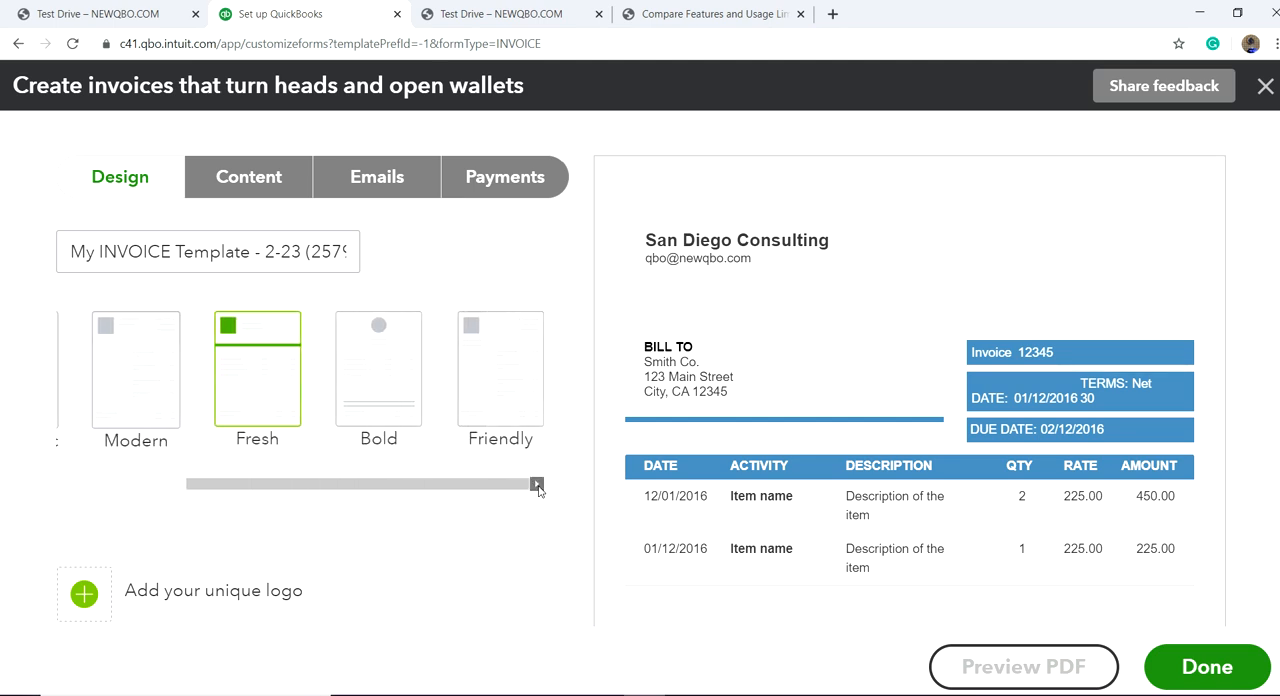
{"action": "left_click", "coordinate": [358, 375]}
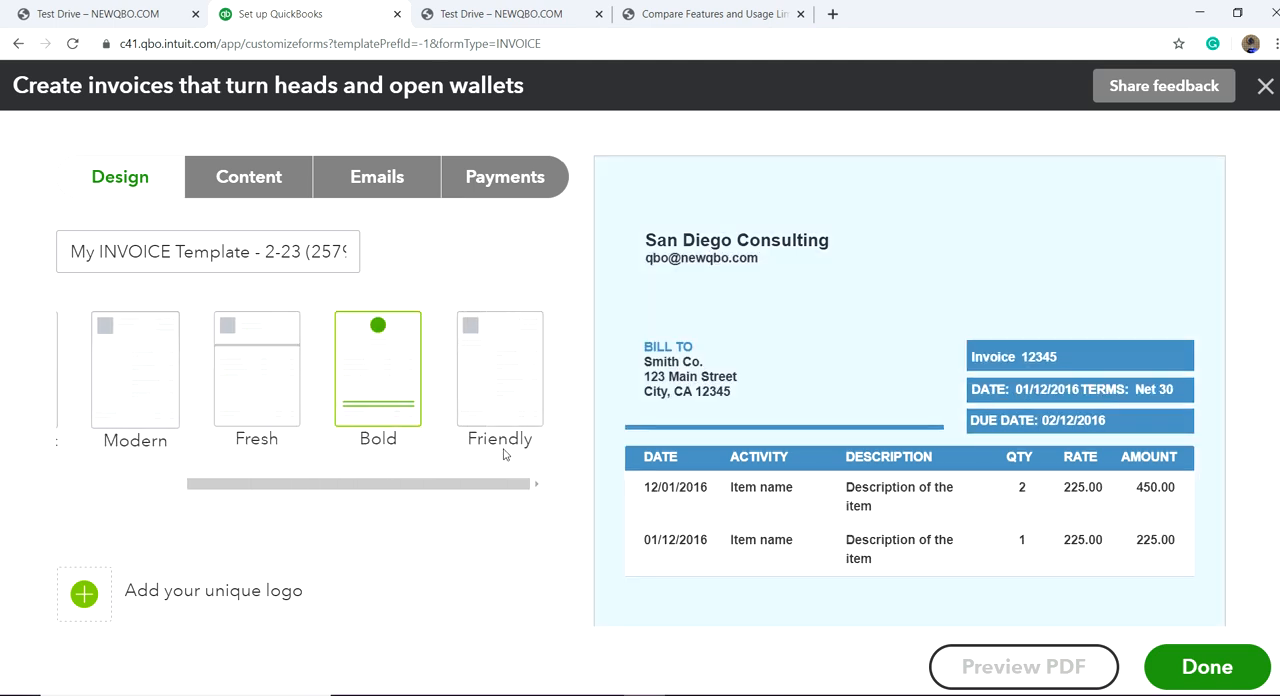
{"action": "left_click", "coordinate": [517, 413]}
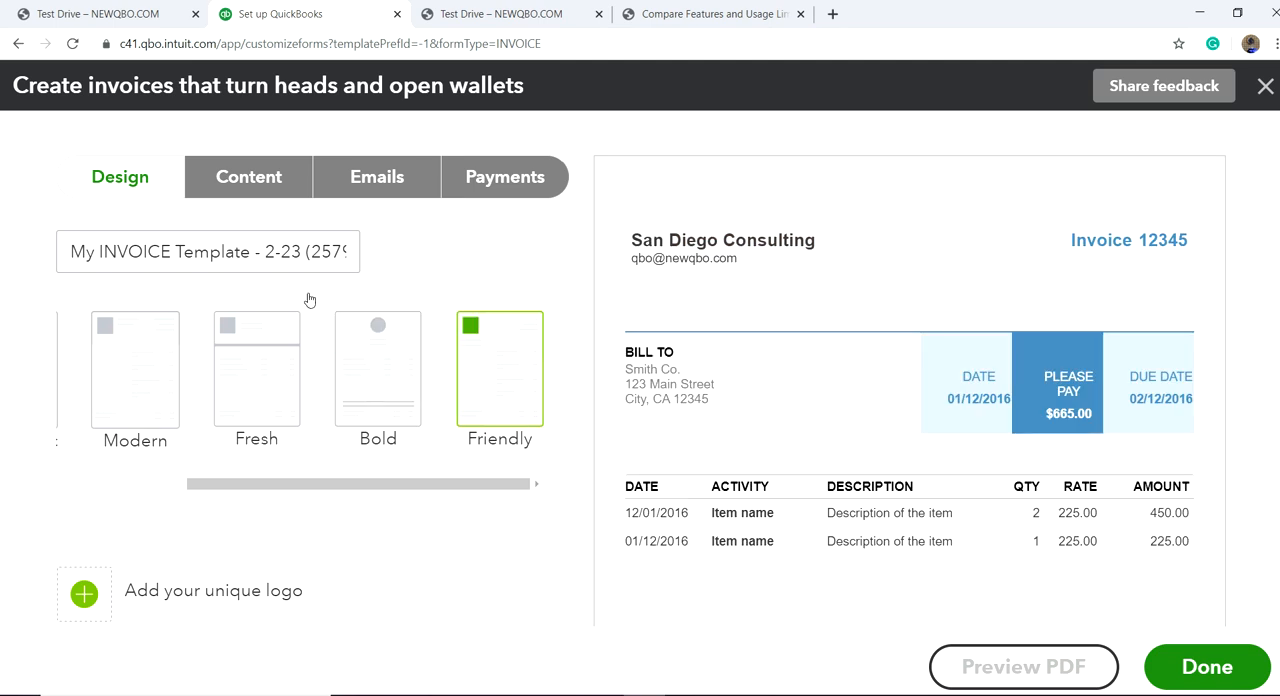
Step: Try orange (#ff8c00) and dark slate (#48565f) as the invoice accent color, then exit the form designer without saving
{"action": "scroll", "coordinate": [353, 533], "scroll_direction": "down", "scroll_amount": 2}
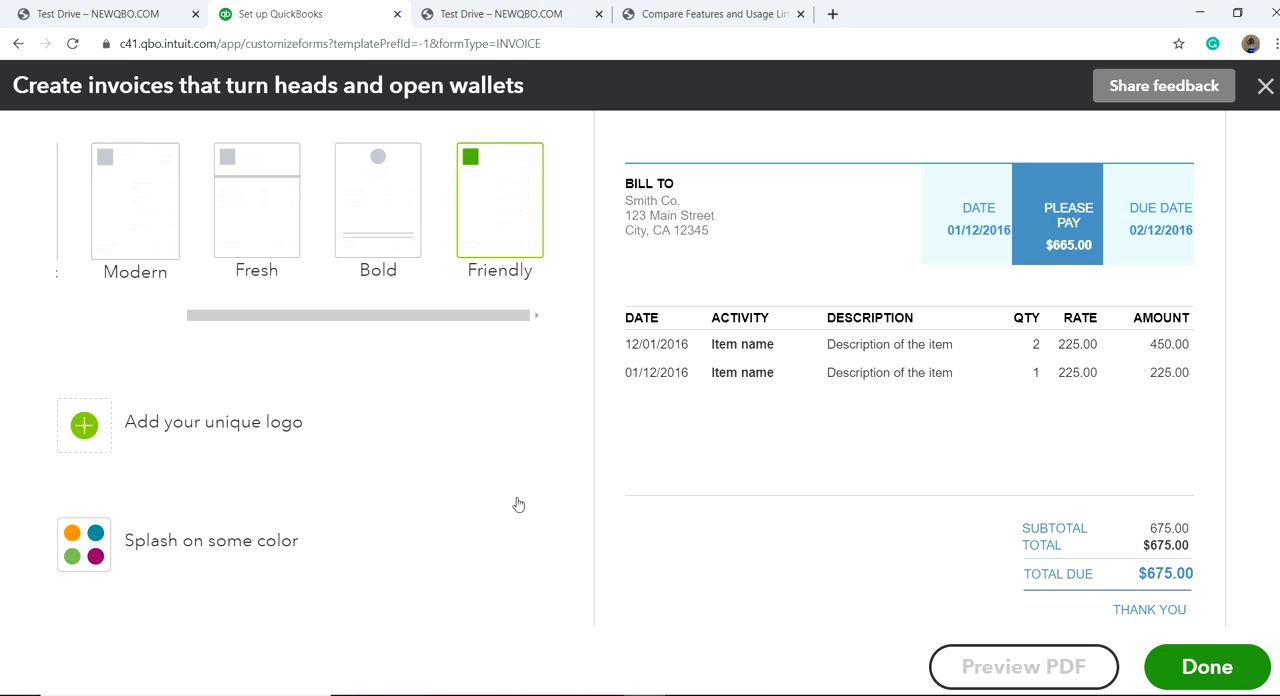
{"action": "left_click", "coordinate": [147, 549]}
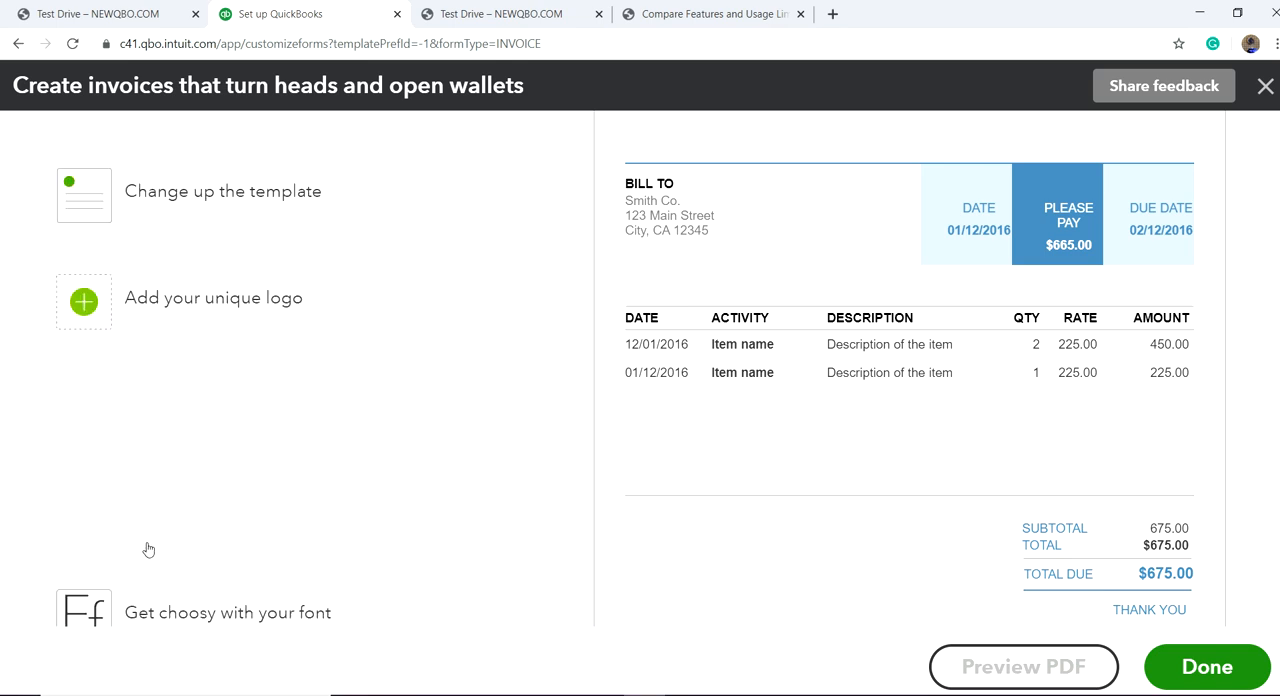
{"action": "left_click", "coordinate": [299, 429]}
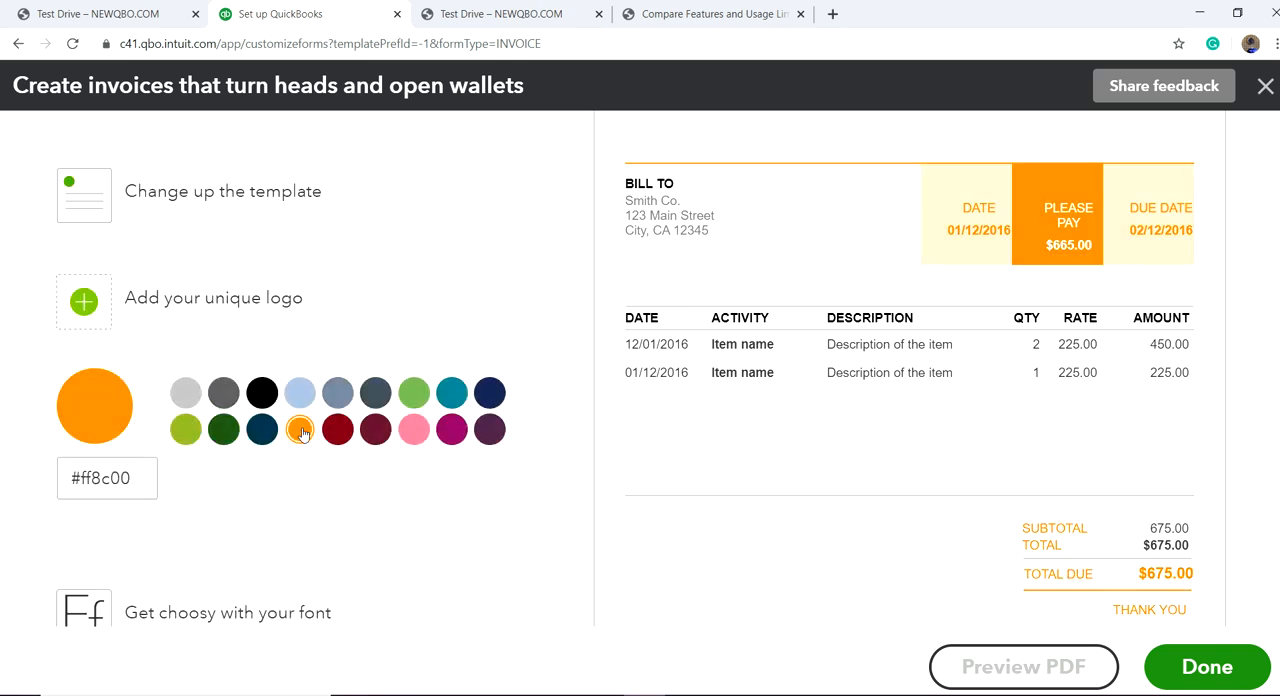
{"action": "left_click", "coordinate": [367, 395]}
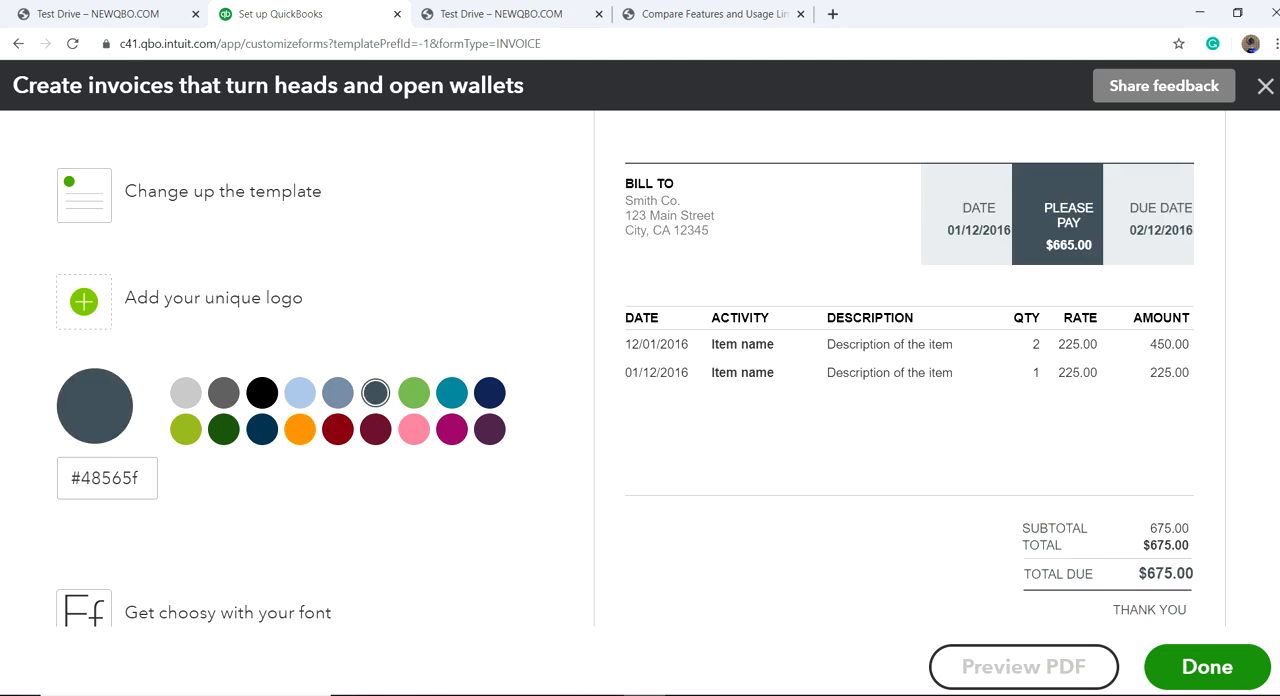
{"action": "left_click", "coordinate": [1264, 88]}
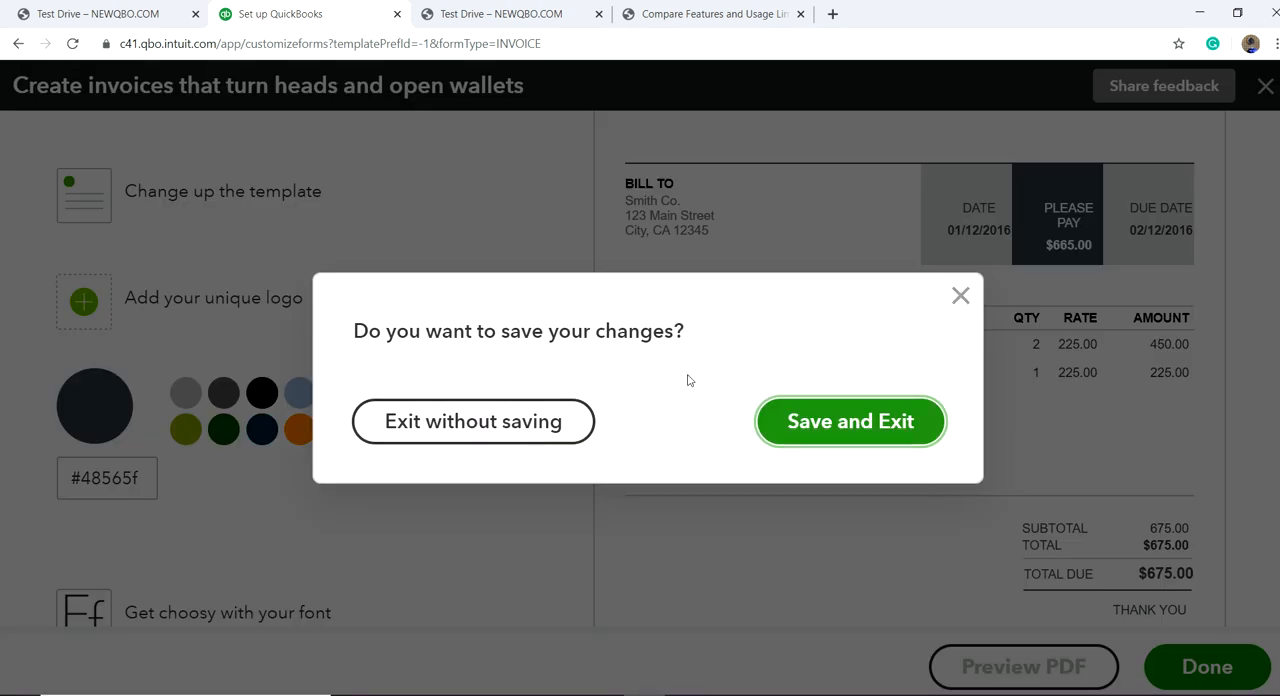
{"action": "left_click", "coordinate": [512, 416]}
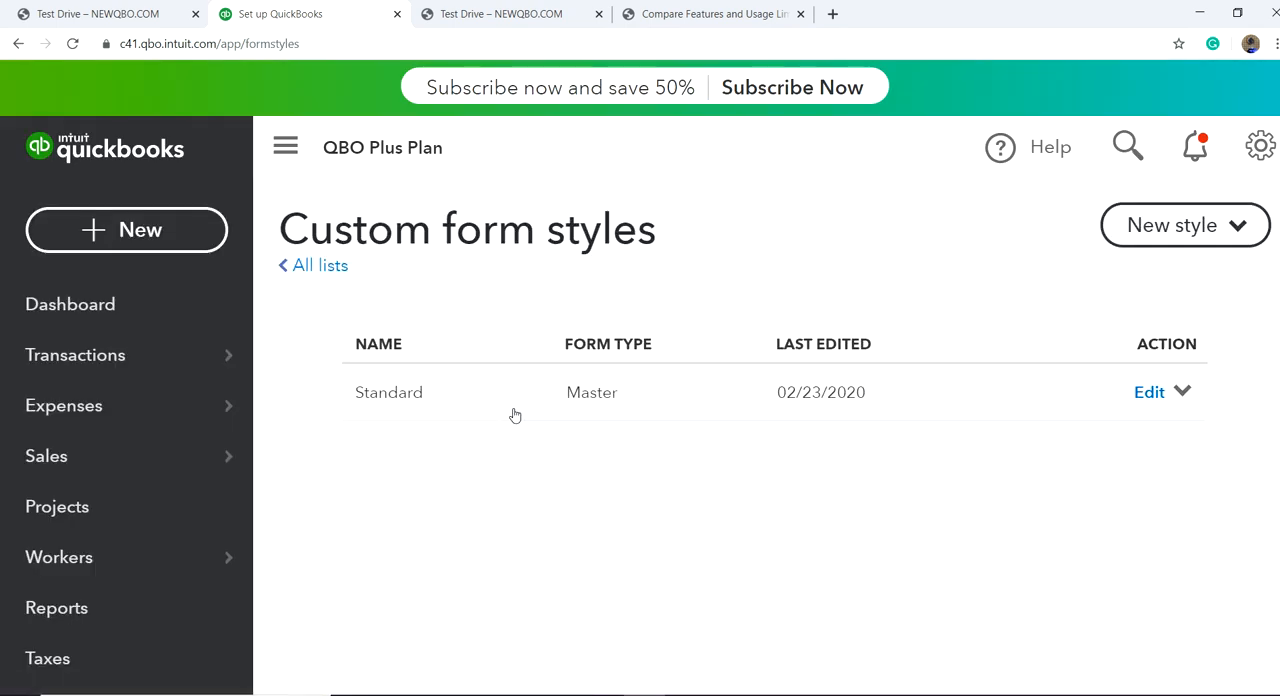
Step: Return to the Sales section of the account settings and set the preferred invoice terms to Due on receipt
{"action": "left_click", "coordinate": [1261, 148]}
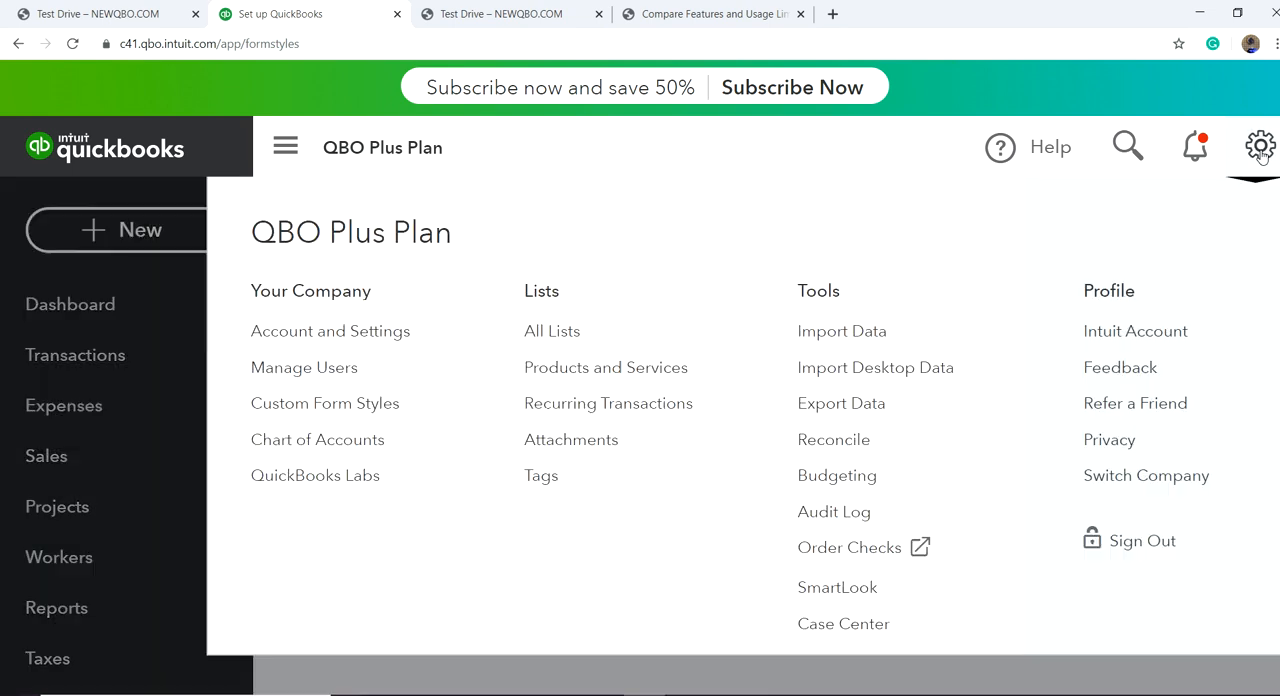
{"action": "left_click", "coordinate": [310, 333]}
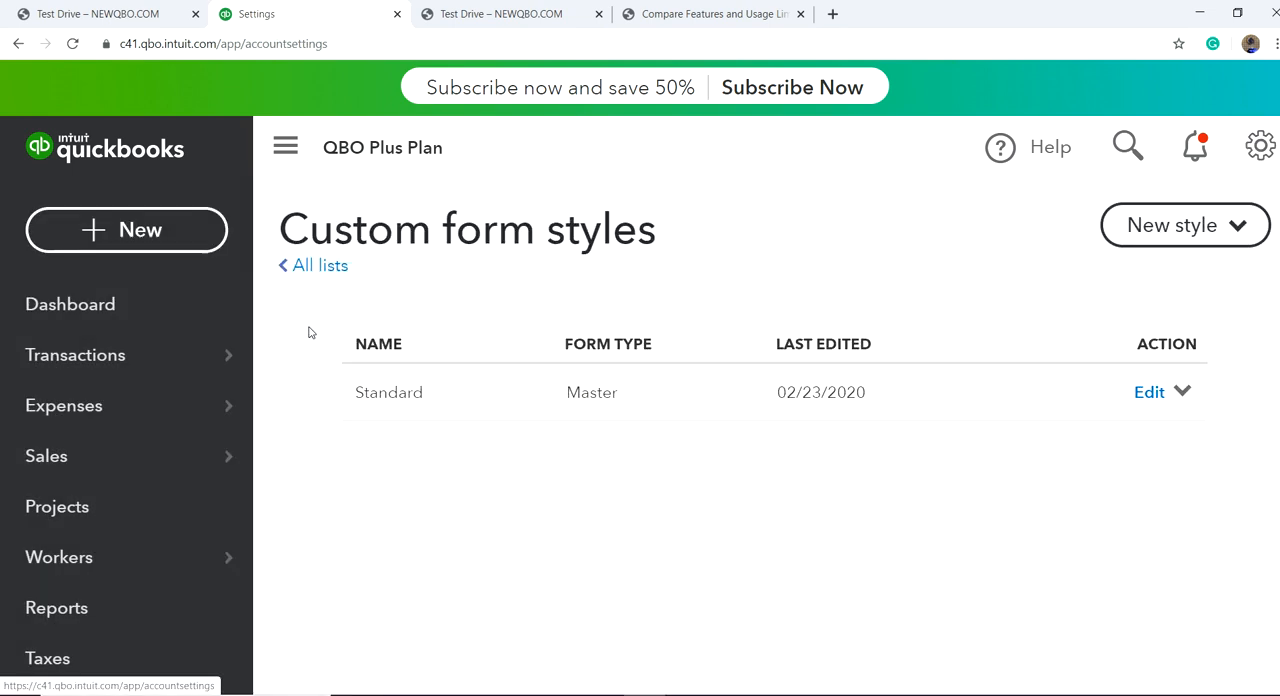
{"action": "left_click", "coordinate": [99, 359]}
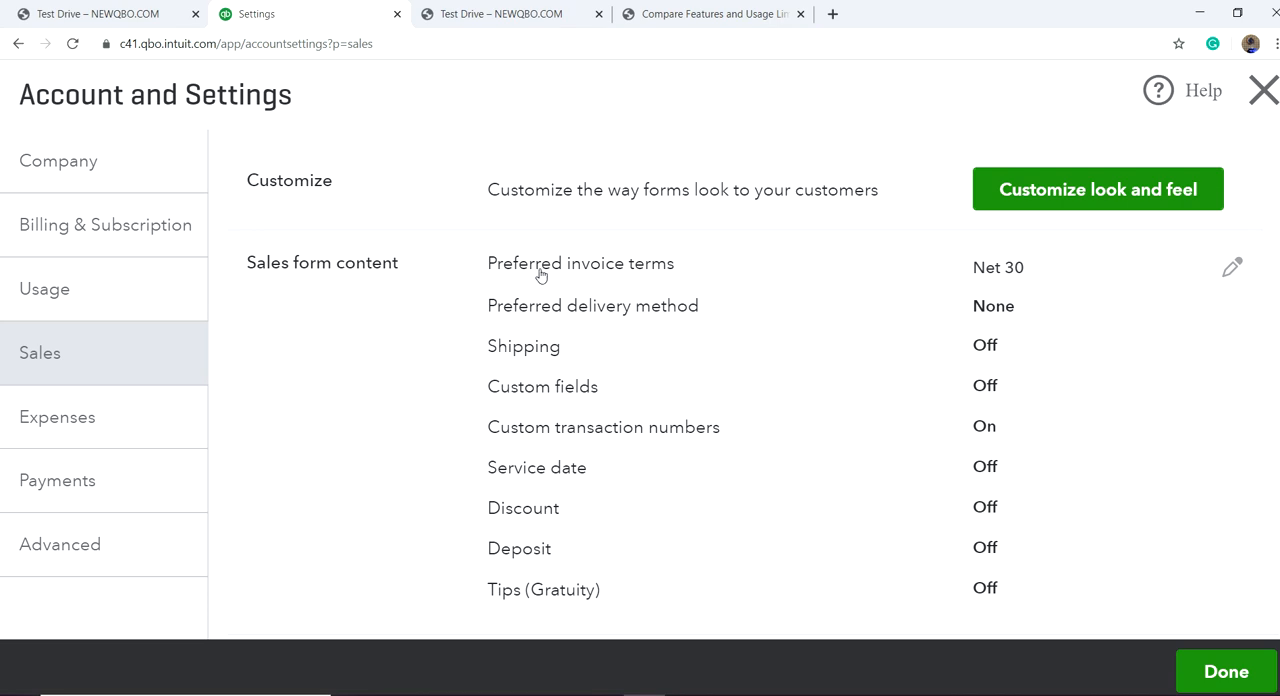
{"action": "left_click", "coordinate": [1231, 267]}
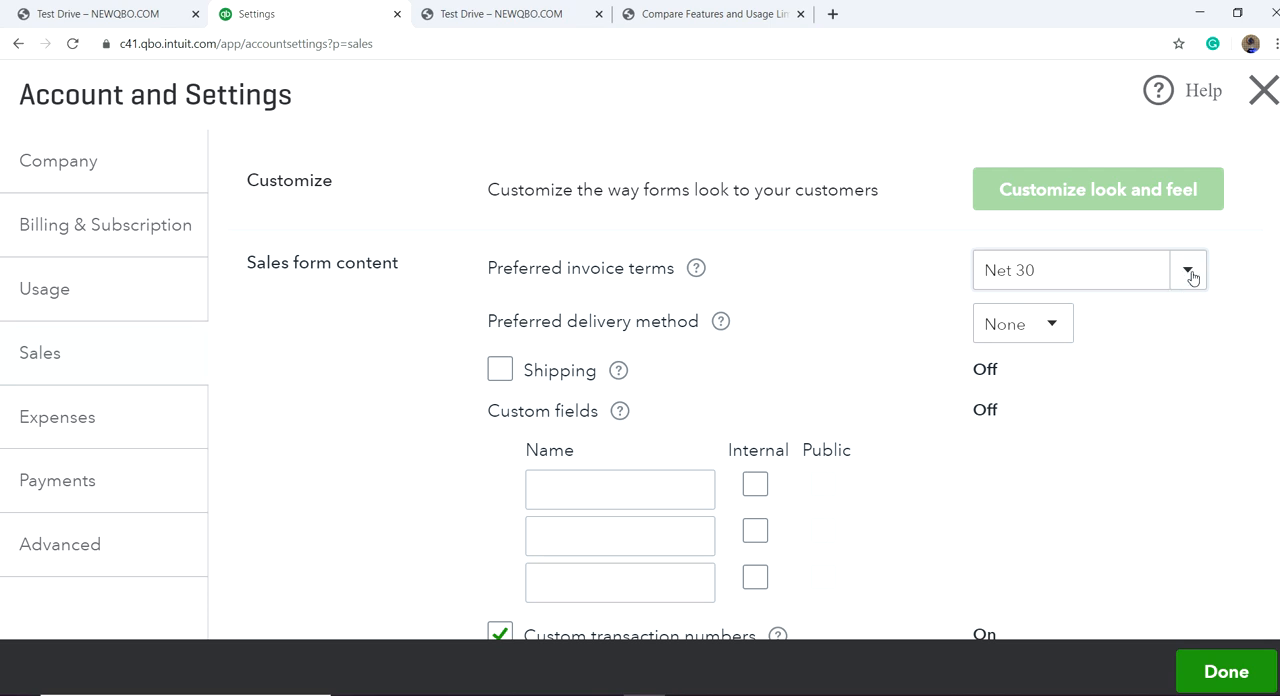
{"action": "left_click", "coordinate": [1190, 272]}
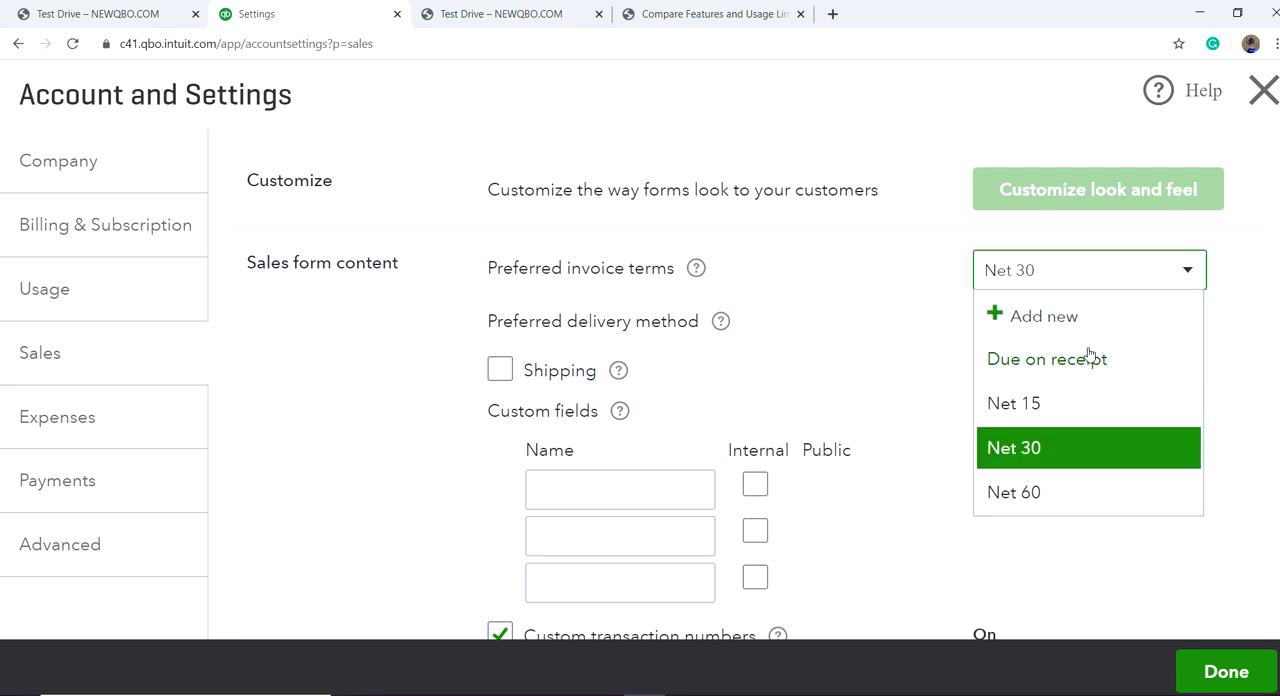
{"action": "left_click", "coordinate": [1090, 357]}
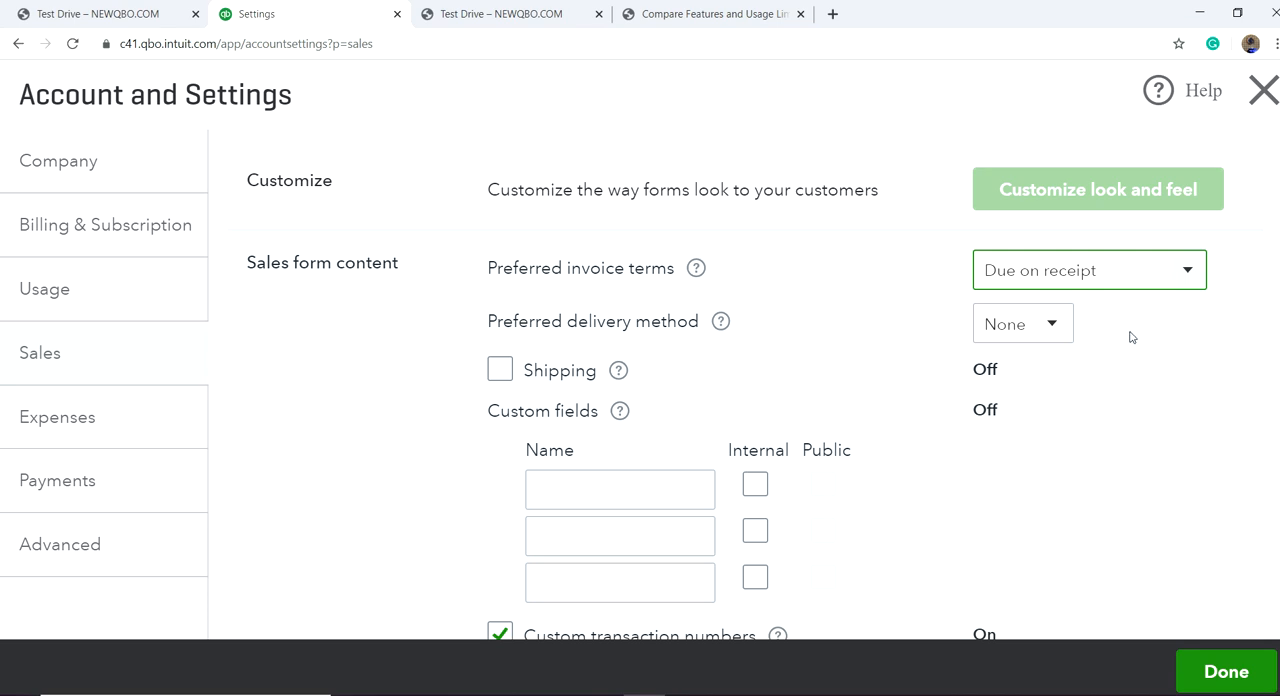
{"action": "left_click", "coordinate": [910, 287]}
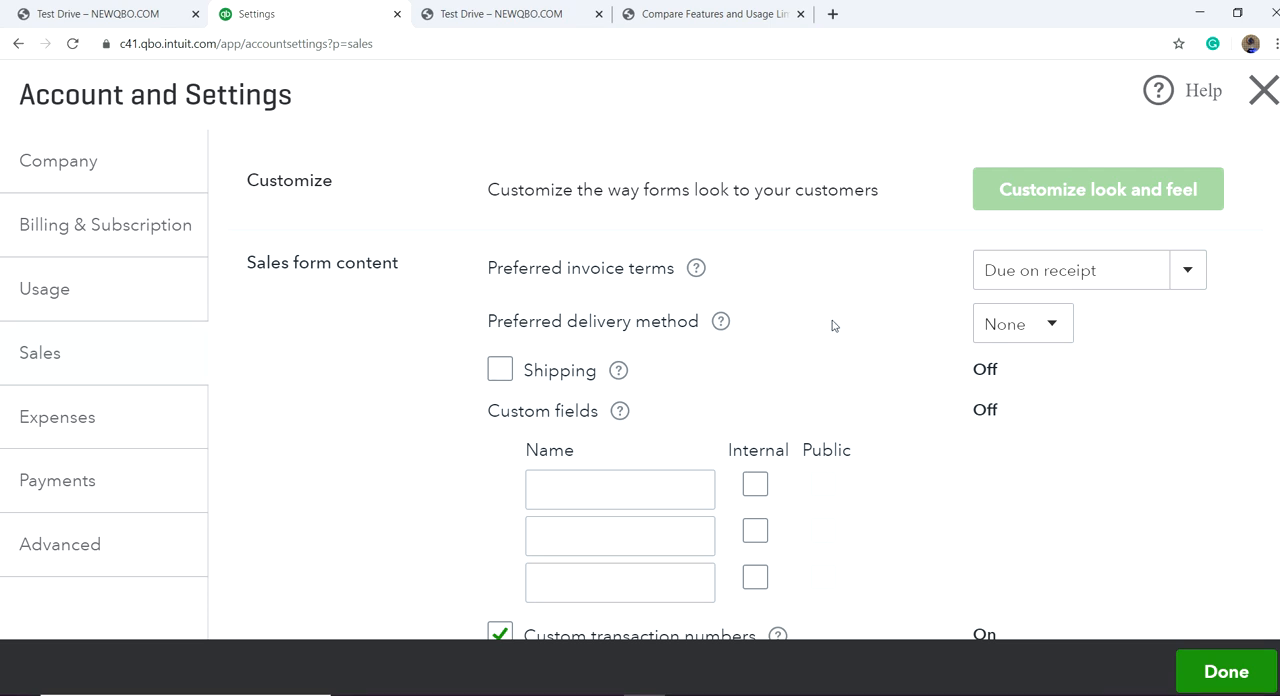
Step: Check the available preferred delivery methods for sales forms without changing the selection
{"action": "left_click", "coordinate": [1052, 328]}
{"action": "left_click", "coordinate": [1052, 328]}
{"action": "left_click", "coordinate": [1052, 328]}
{"action": "left_click", "coordinate": [1052, 328]}
{"action": "left_click", "coordinate": [1052, 328]}
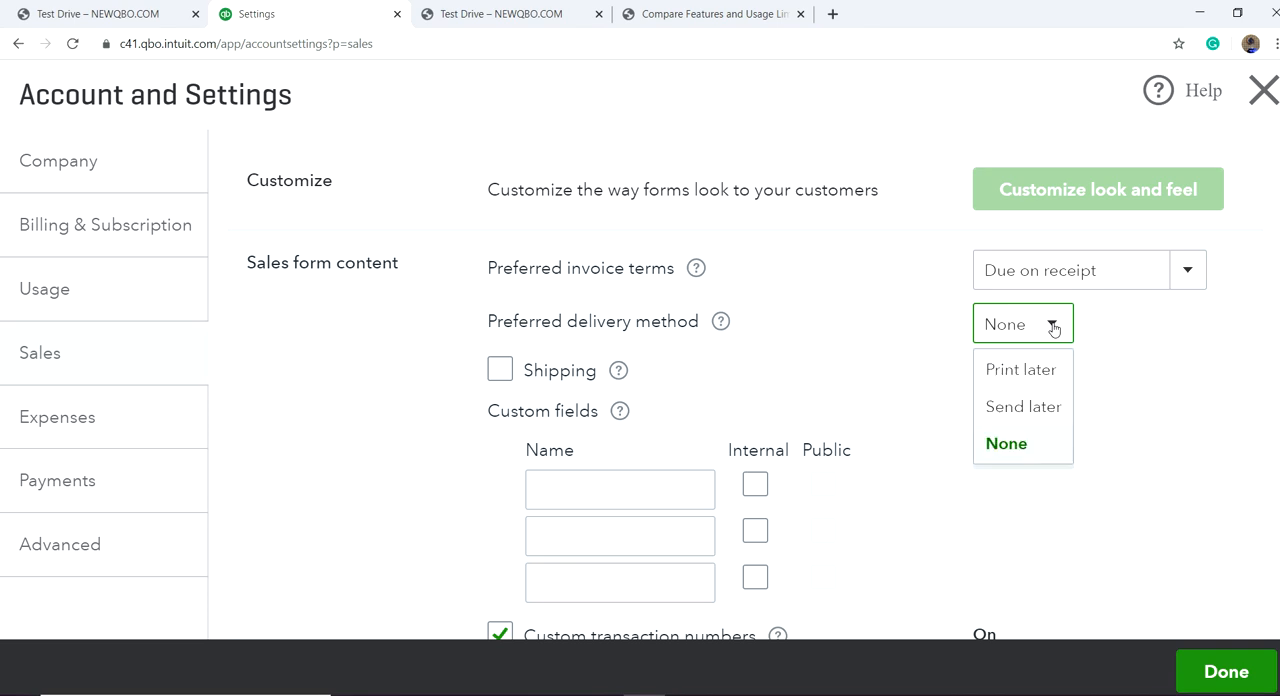
{"action": "left_click_drag", "start_coordinate": [1128, 360], "coordinate": [691, 449]}
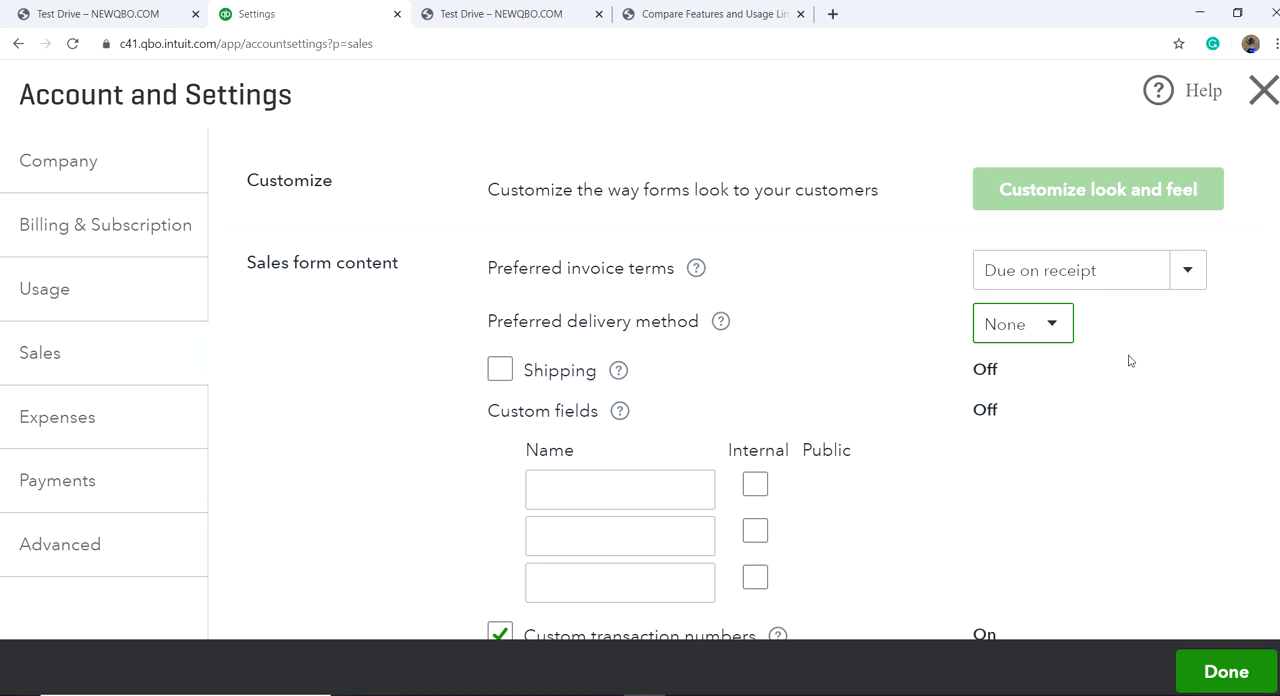
Step: Add the custom fields Sales Rep and Sales Order to sales forms and enable both for internal and public use
{"action": "scroll", "coordinate": [700, 450], "scroll_direction": "down", "scroll_amount": 2}
{"action": "left_click", "coordinate": [451, 357]}
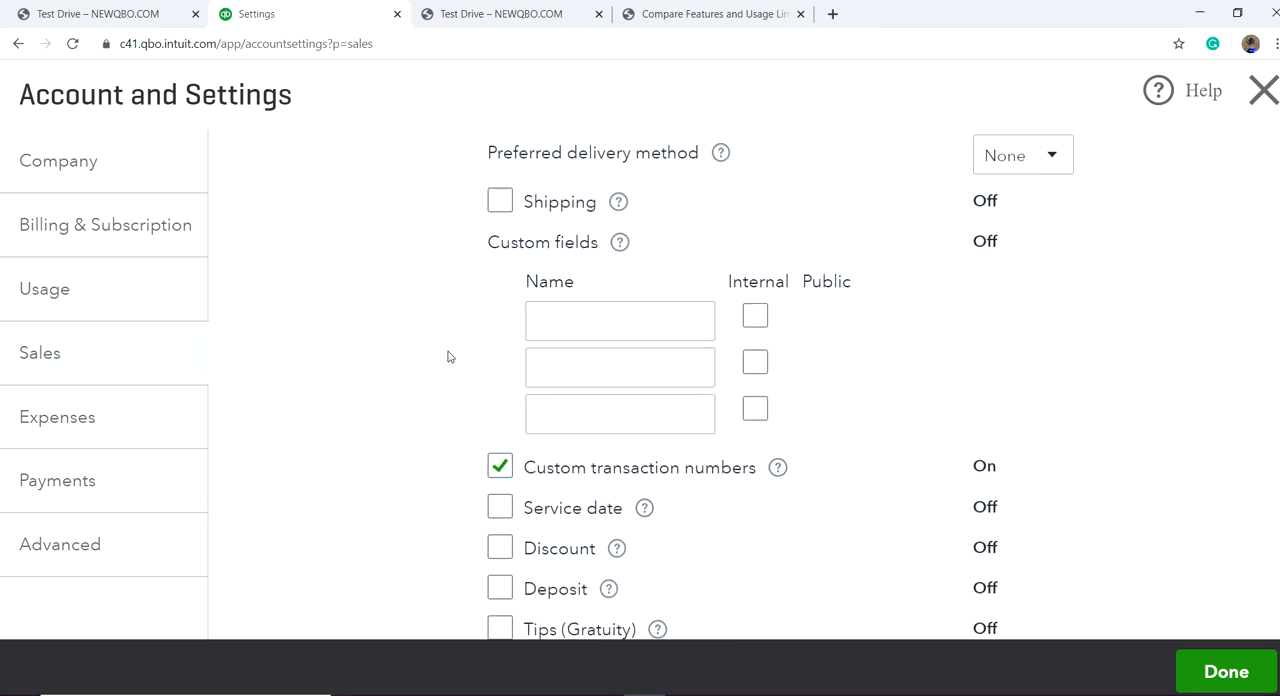
{"action": "left_click", "coordinate": [620, 329]}
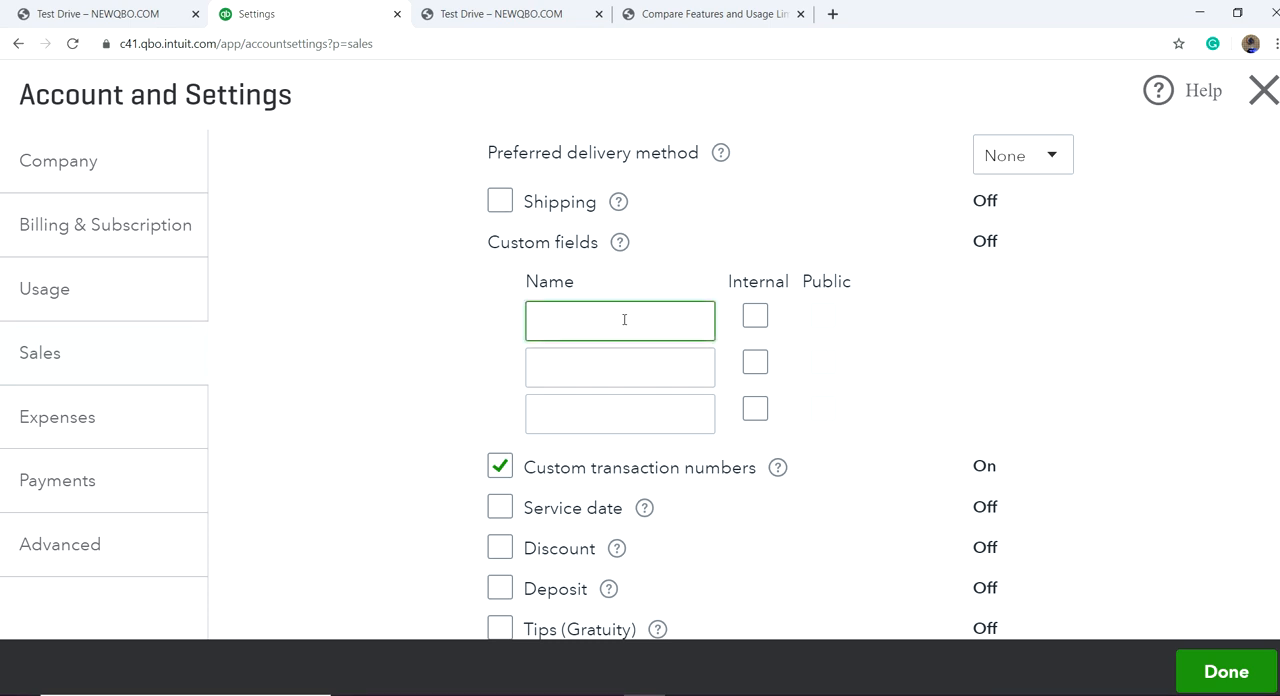
{"action": "type", "text": "Sales Rep"}
{"action": "left_click", "coordinate": [612, 375]}
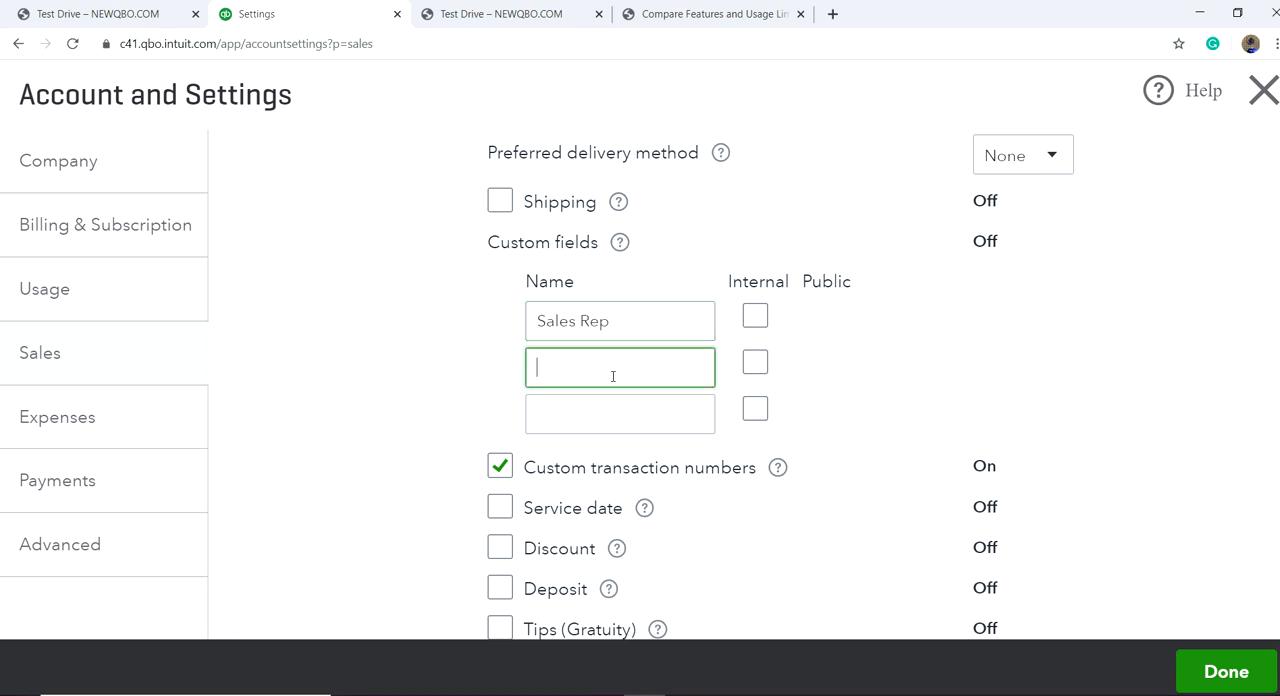
{"action": "type", "text": "Sales Order"}
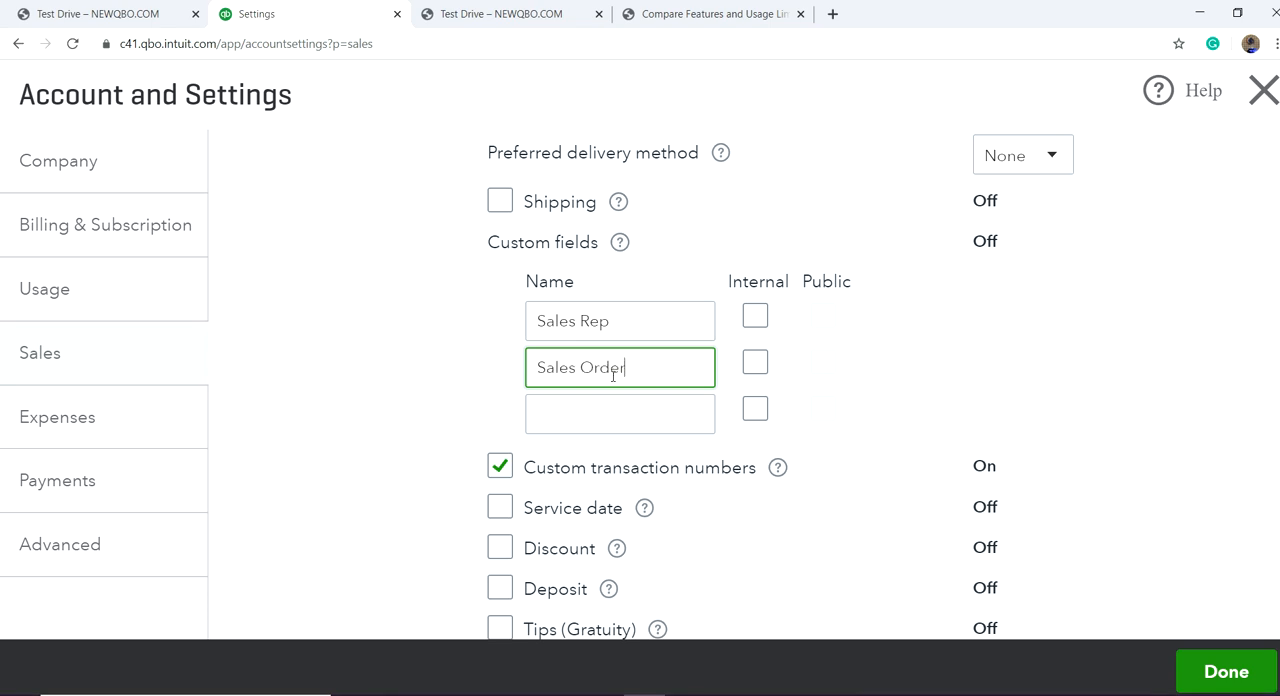
{"action": "left_click", "coordinate": [755, 318]}
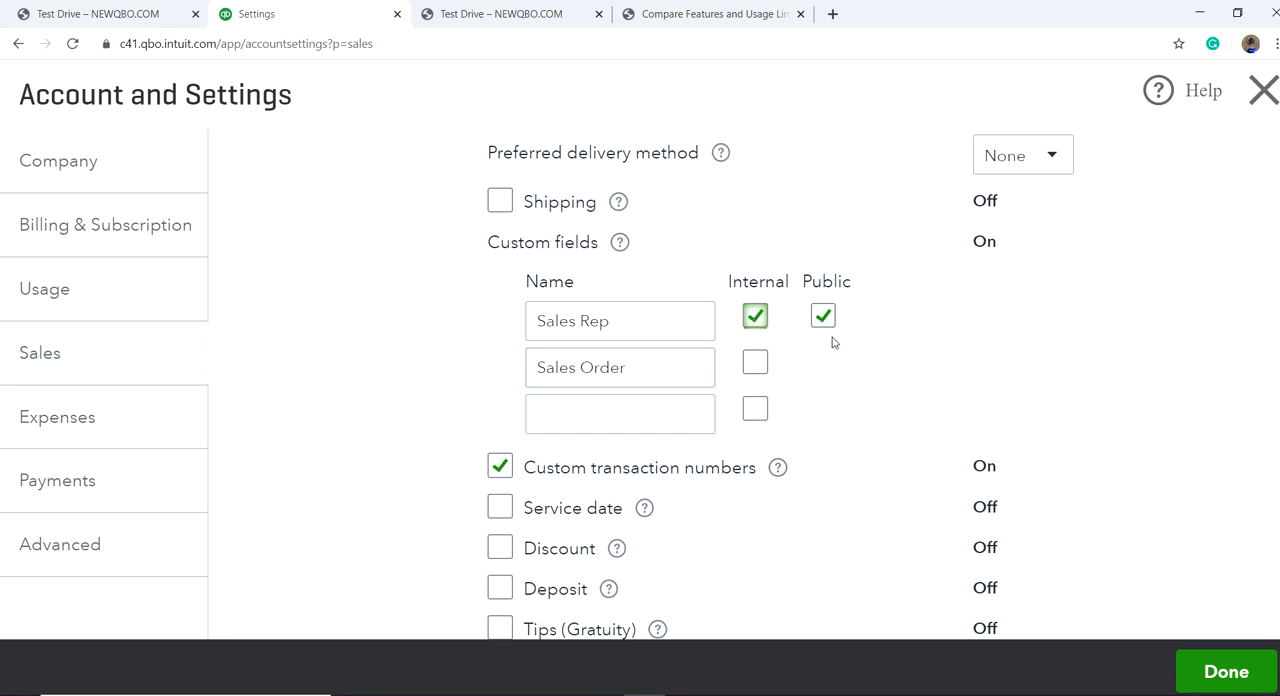
{"action": "left_click", "coordinate": [754, 366]}
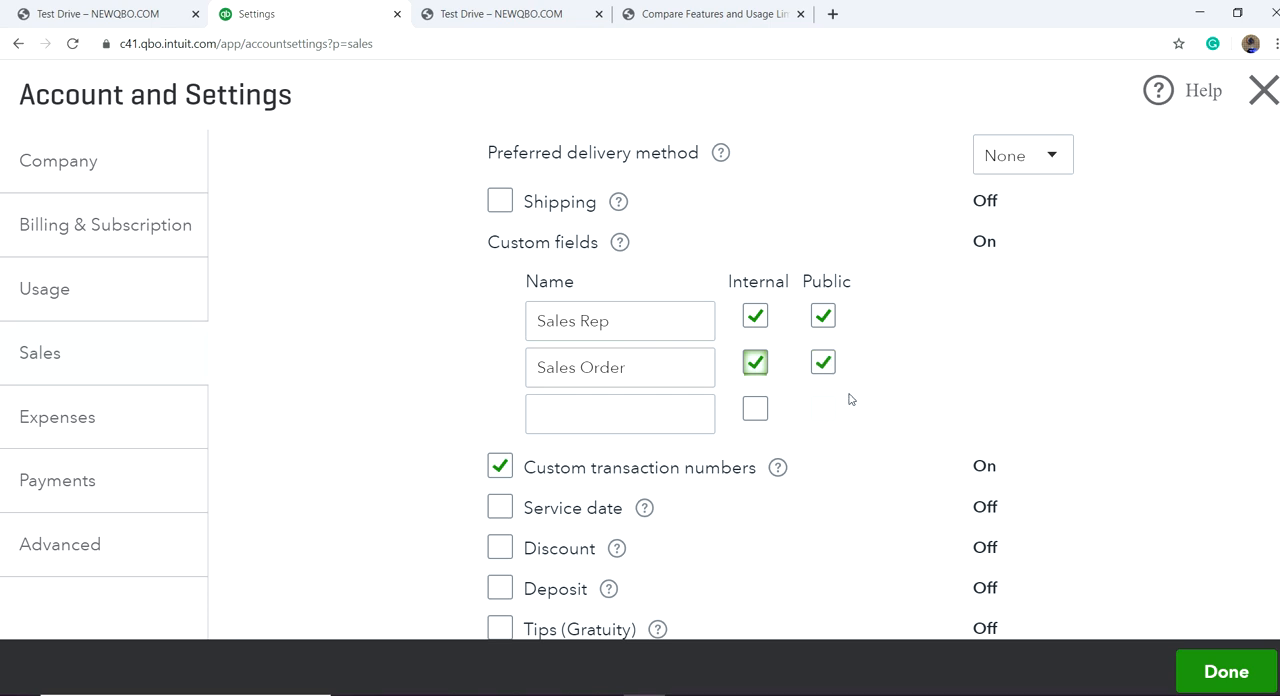
Step: Read the help explanation for the custom transaction numbers option in the sales form content
{"action": "scroll", "coordinate": [860, 405], "scroll_direction": "down", "scroll_amount": 3}
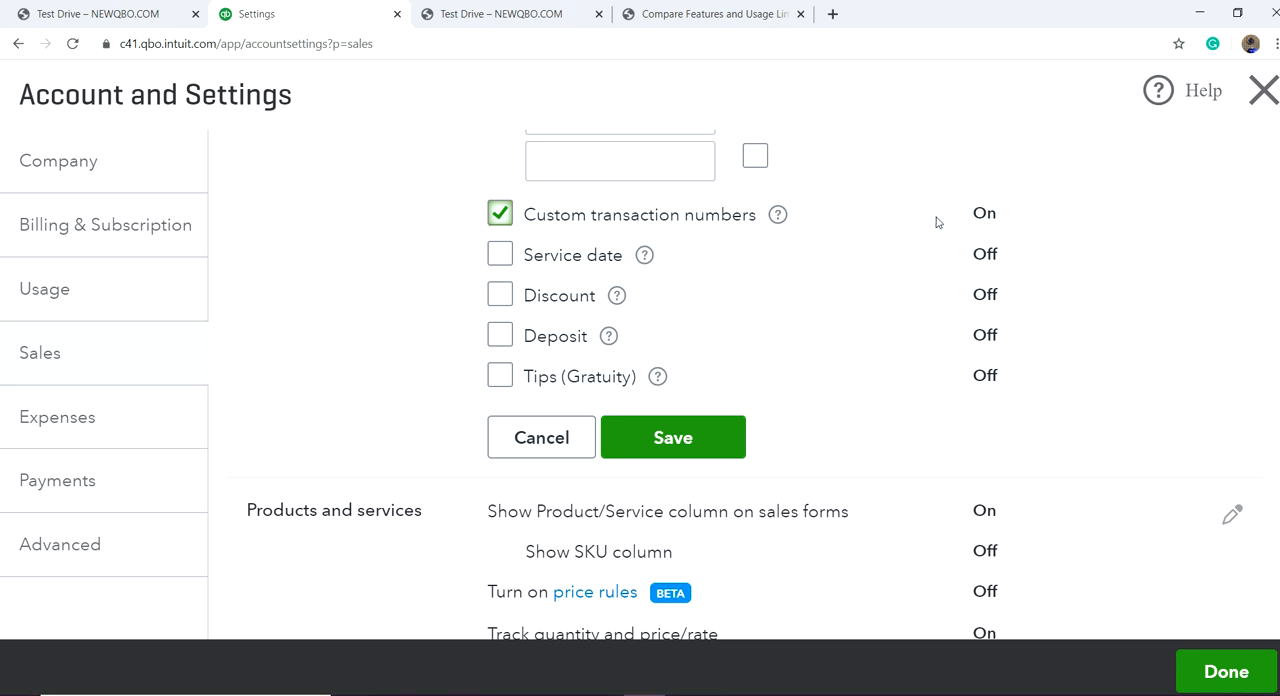
{"action": "left_click", "coordinate": [778, 217]}
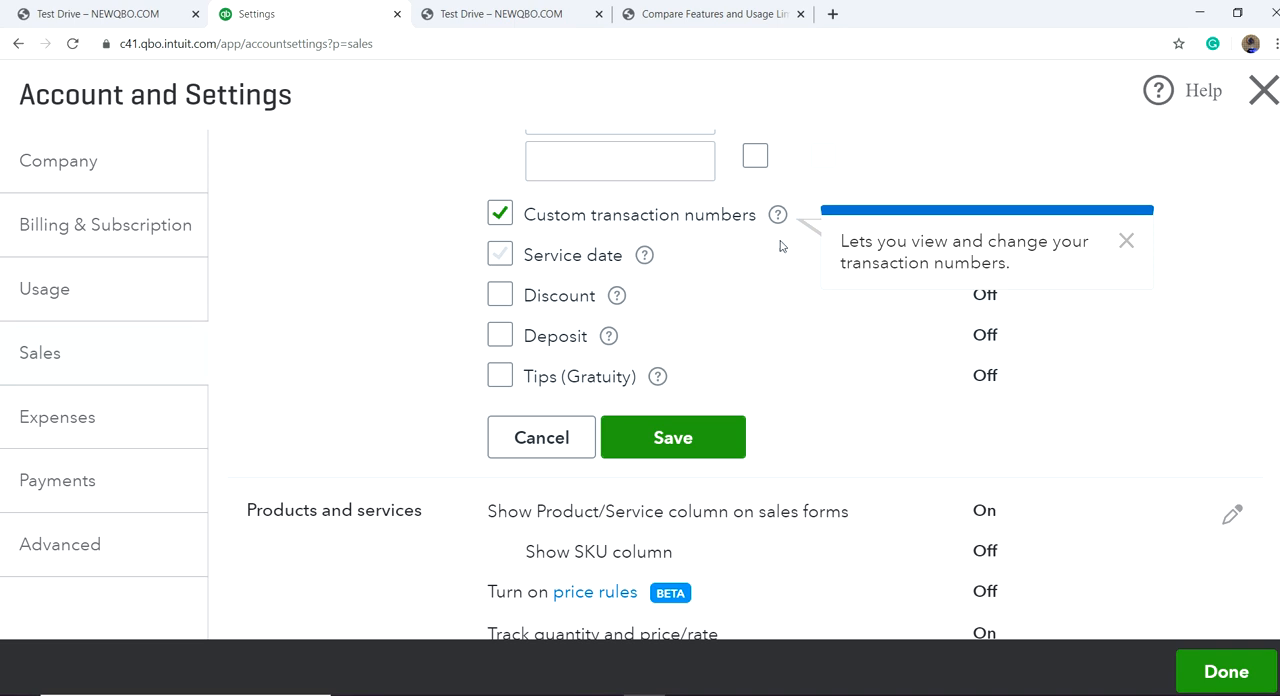
{"action": "left_click", "coordinate": [786, 260]}
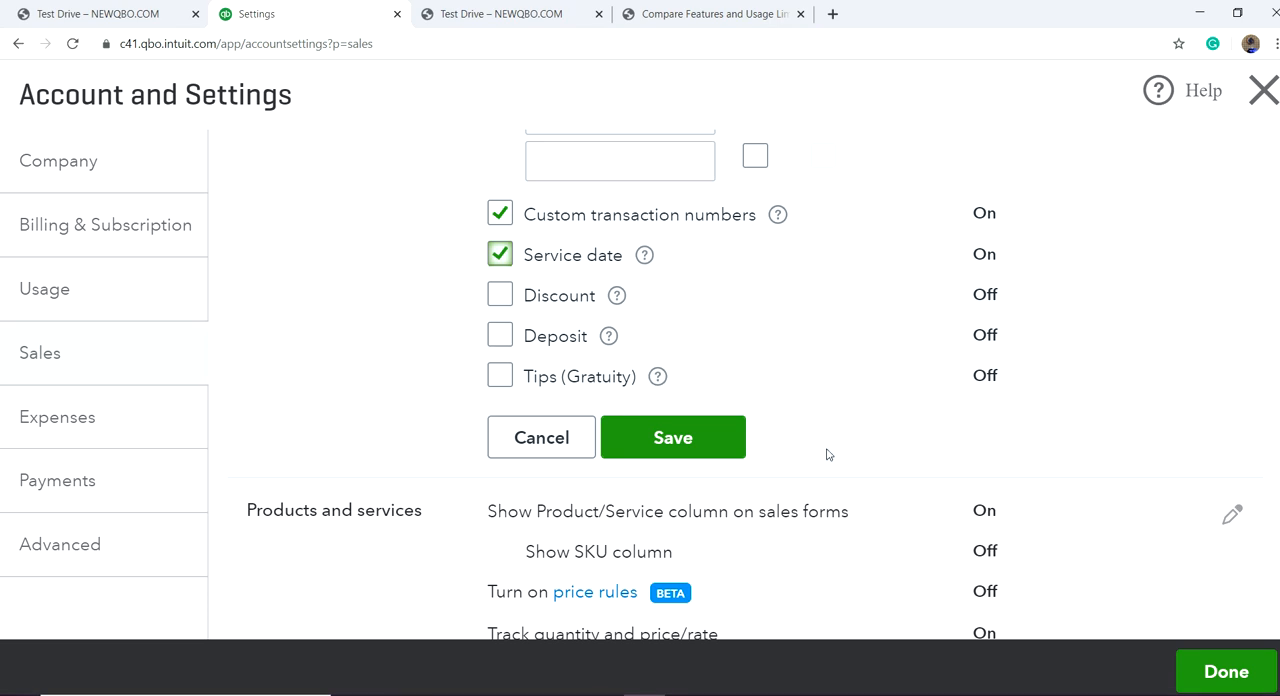
Step: Turn off the Service date option and save the sales form content settings
{"action": "left_click", "coordinate": [503, 256]}
{"action": "scroll", "coordinate": [815, 338], "scroll_direction": "up", "scroll_amount": 3}
{"action": "scroll", "coordinate": [894, 457], "scroll_direction": "down", "scroll_amount": 2}
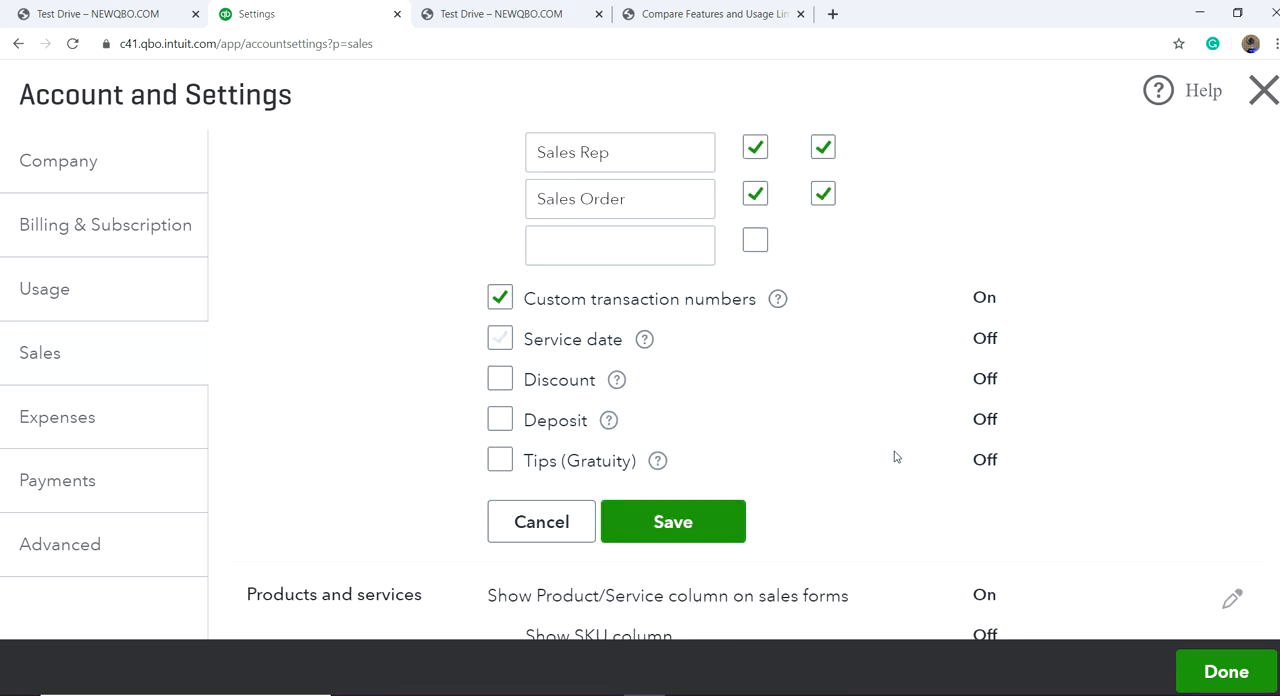
{"action": "left_click", "coordinate": [726, 523]}
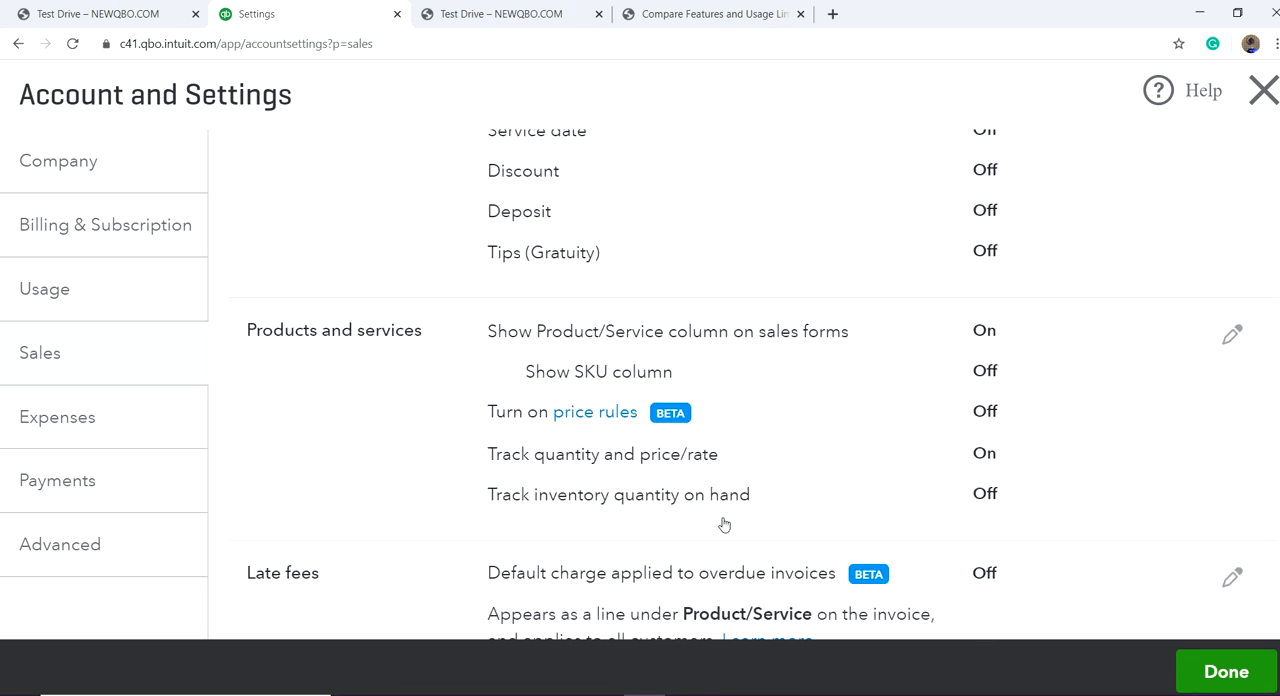
Step: Turn on the default late fee for overdue invoices as a flat fee of 25.00 USD charged per month
{"action": "scroll", "coordinate": [808, 478], "scroll_direction": "down", "scroll_amount": 2}
{"action": "scroll", "coordinate": [440, 456], "scroll_direction": "up", "scroll_amount": 2}
{"action": "scroll", "coordinate": [774, 491], "scroll_direction": "down", "scroll_amount": 2}
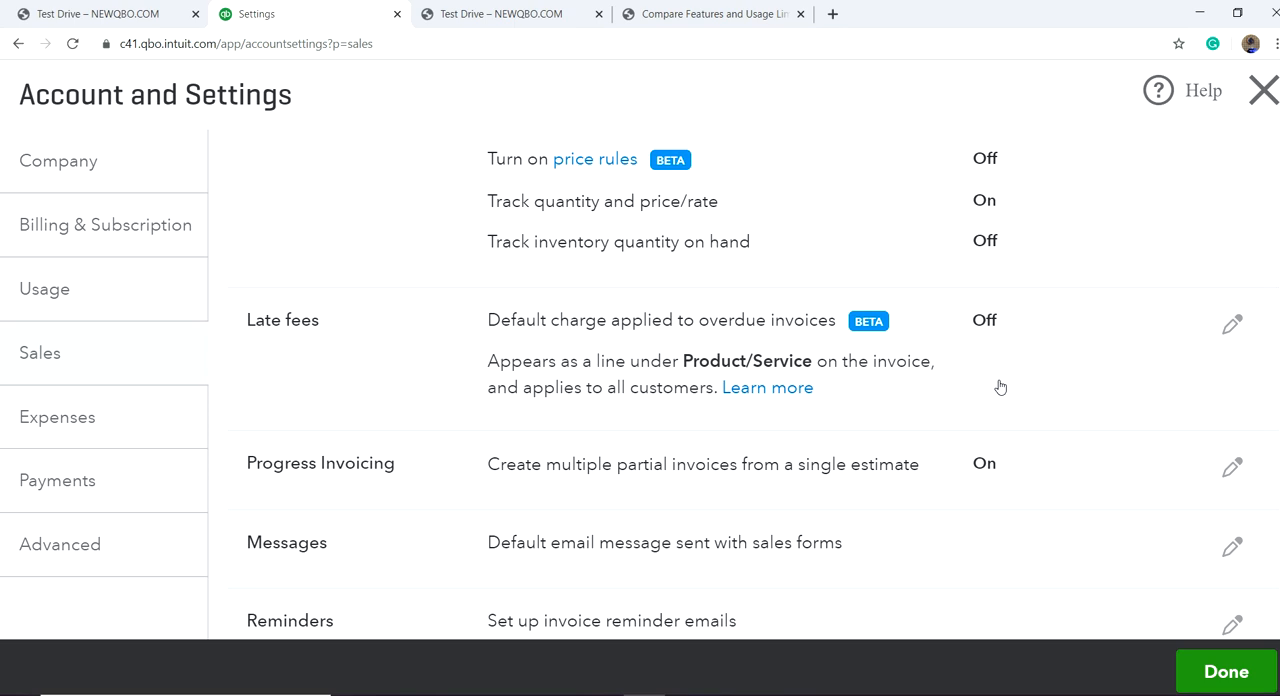
{"action": "left_click", "coordinate": [994, 323]}
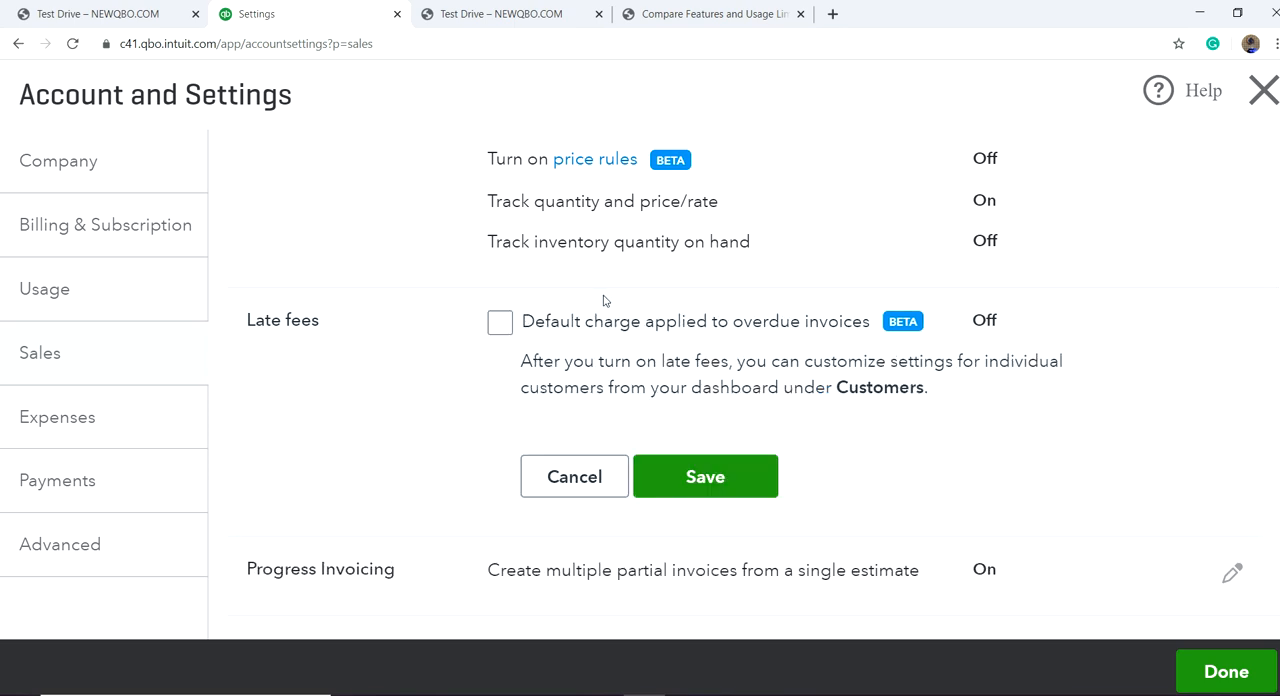
{"action": "left_click", "coordinate": [500, 322]}
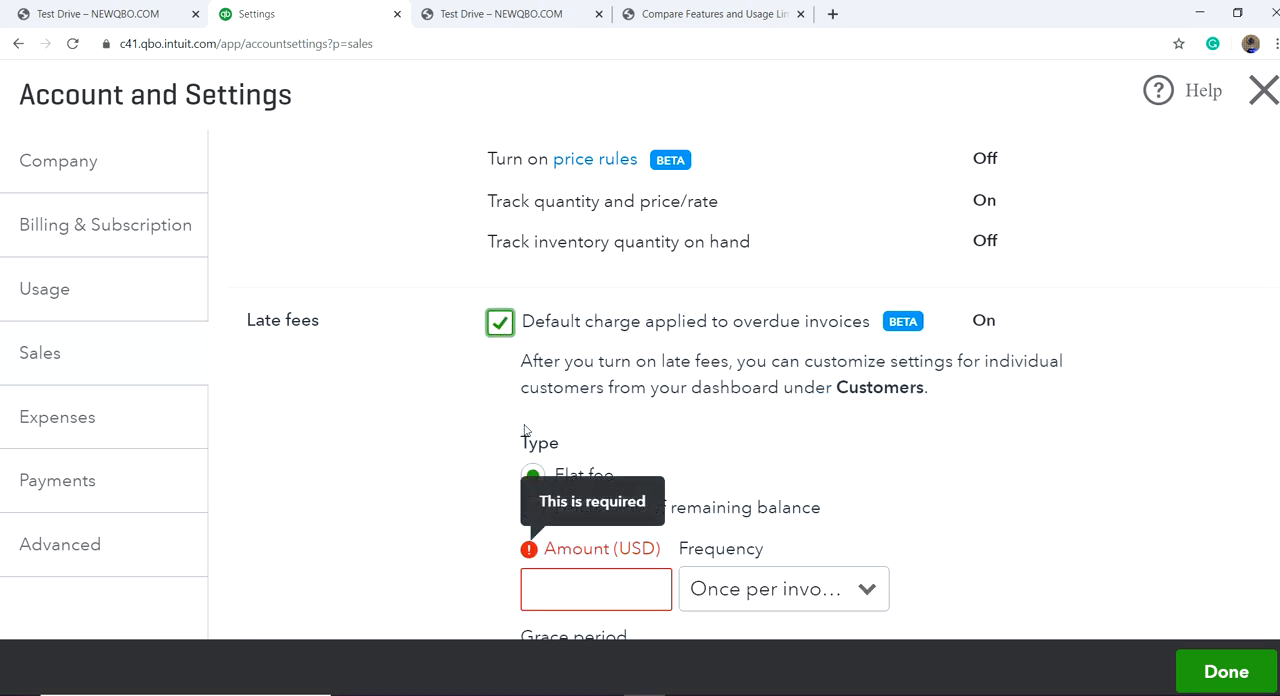
{"action": "scroll", "coordinate": [447, 498], "scroll_direction": "down", "scroll_amount": 3}
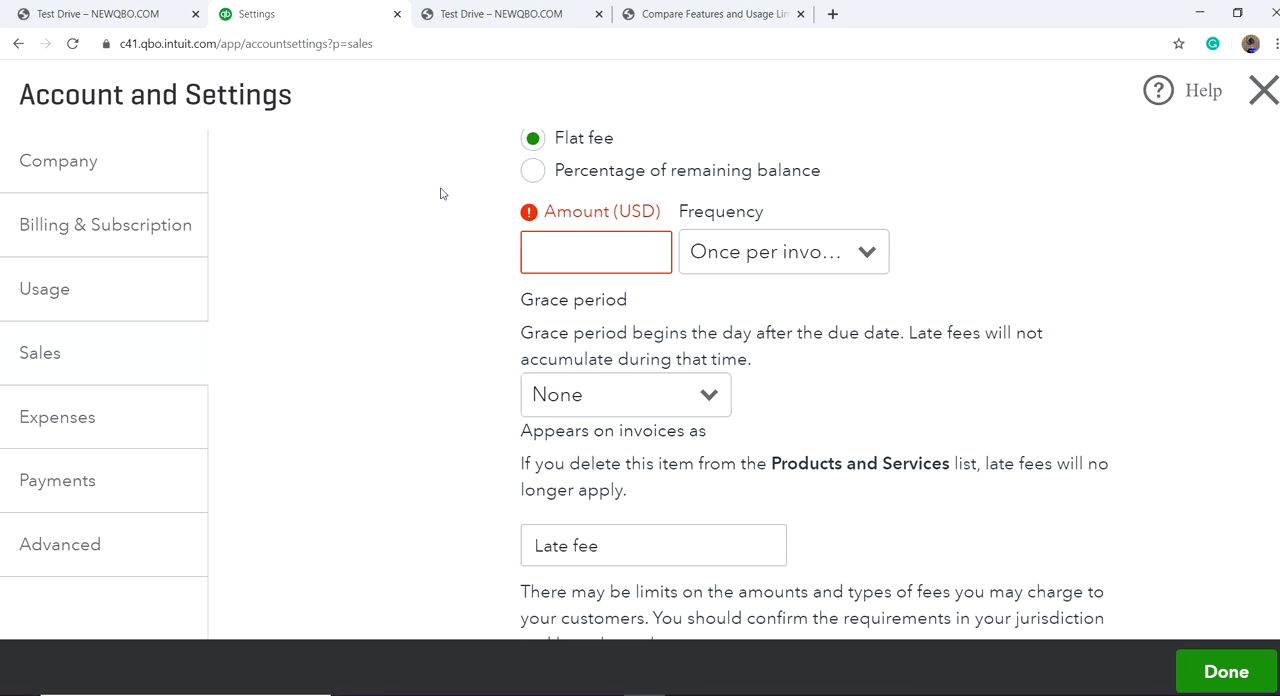
{"action": "left_click", "coordinate": [632, 243]}
{"action": "type", "text": "25.00"}
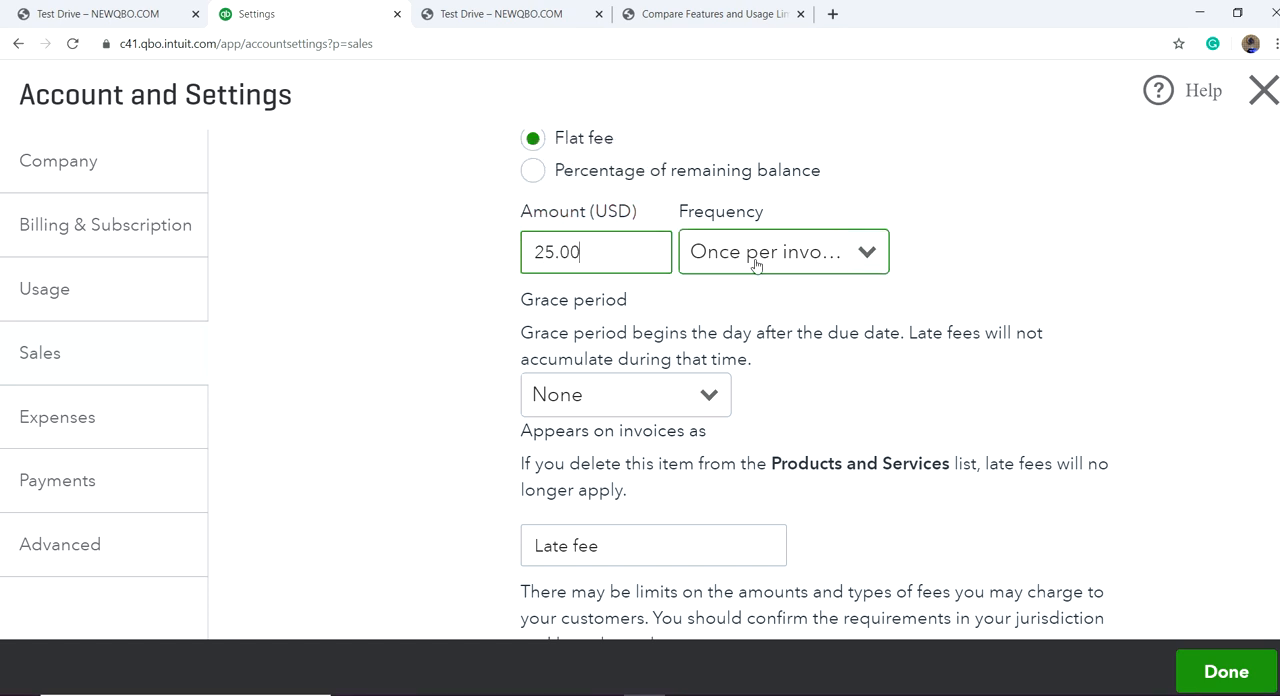
{"action": "left_click", "coordinate": [876, 259]}
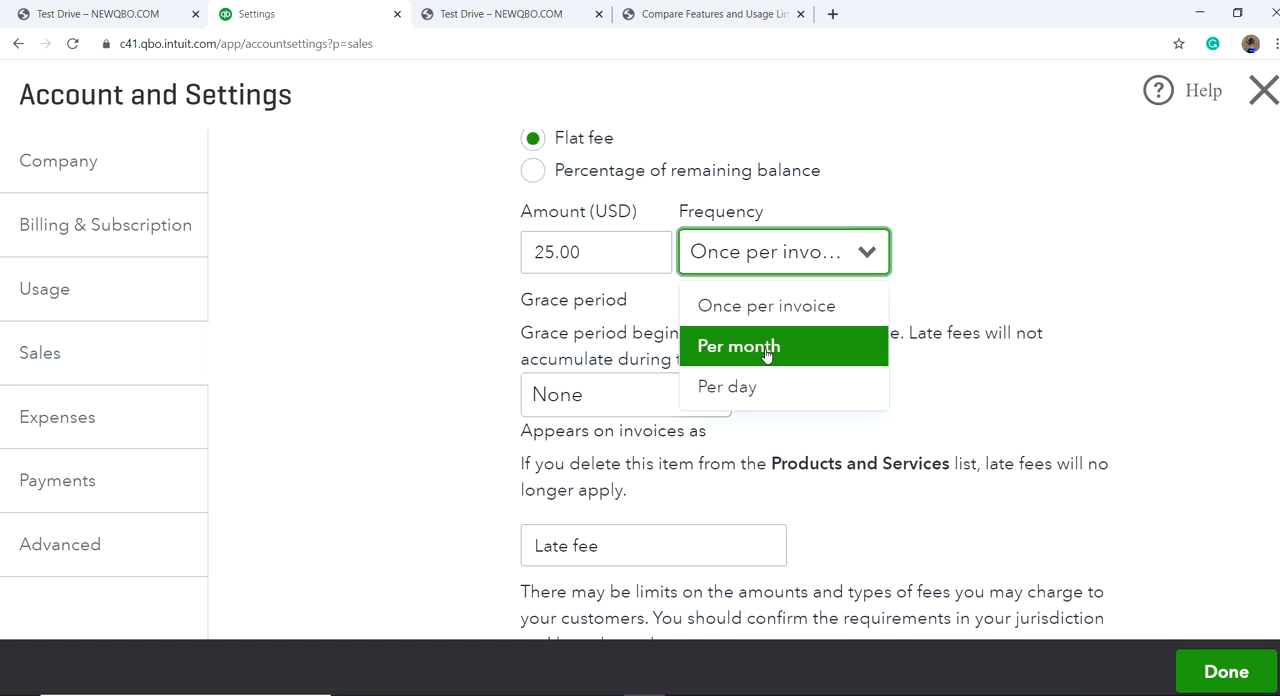
{"action": "left_click", "coordinate": [757, 364]}
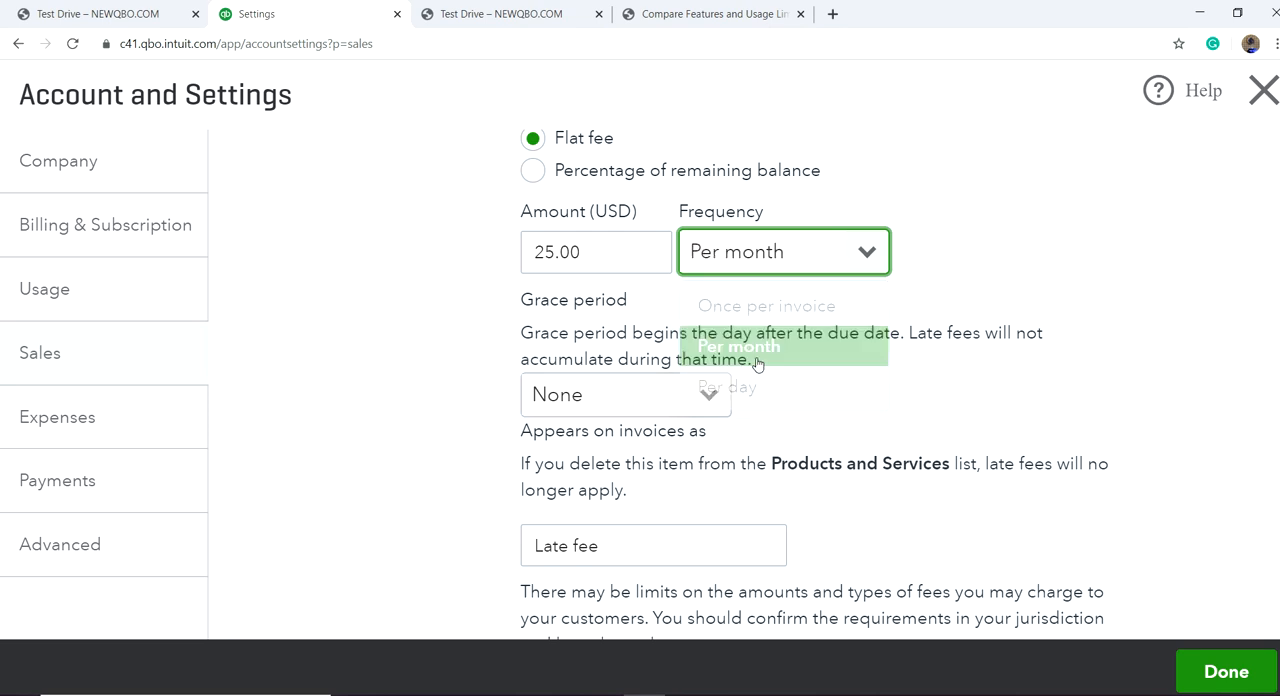
Step: Change the late fee type to a percentage of the remaining balance and set it to 10 percent
{"action": "scroll", "coordinate": [514, 277], "scroll_direction": "up", "scroll_amount": 1}
{"action": "left_click", "coordinate": [533, 255]}
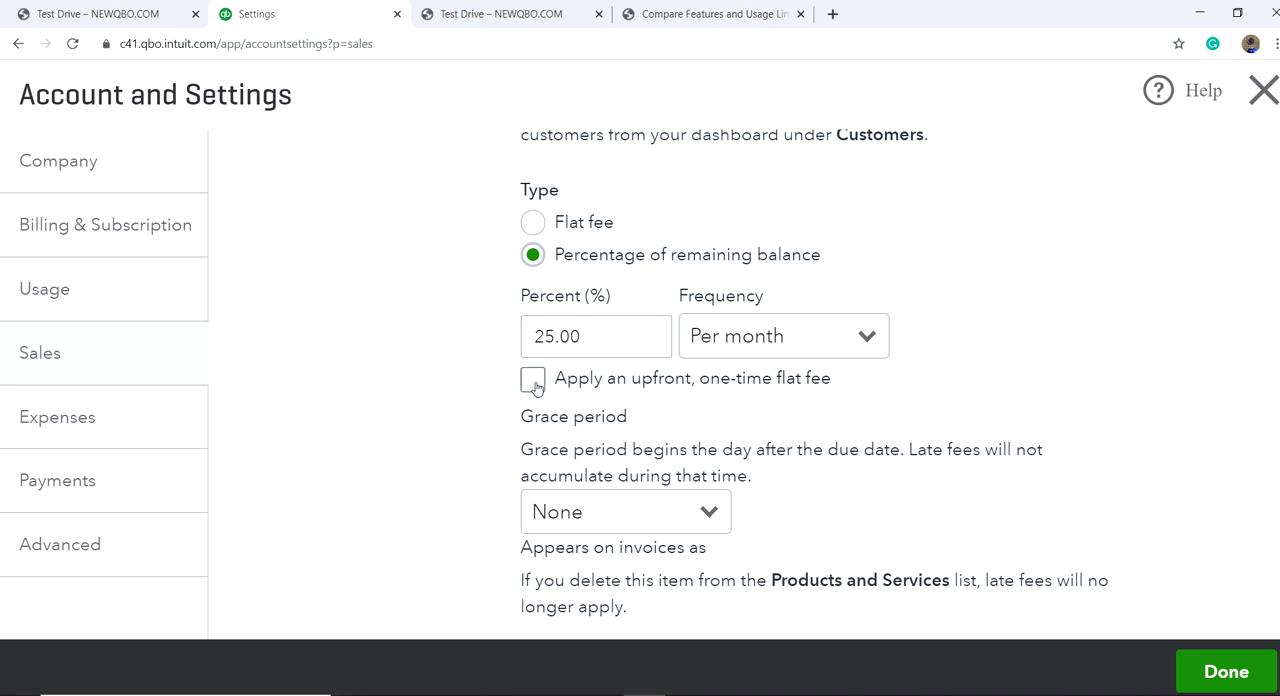
{"action": "left_click", "coordinate": [581, 338]}
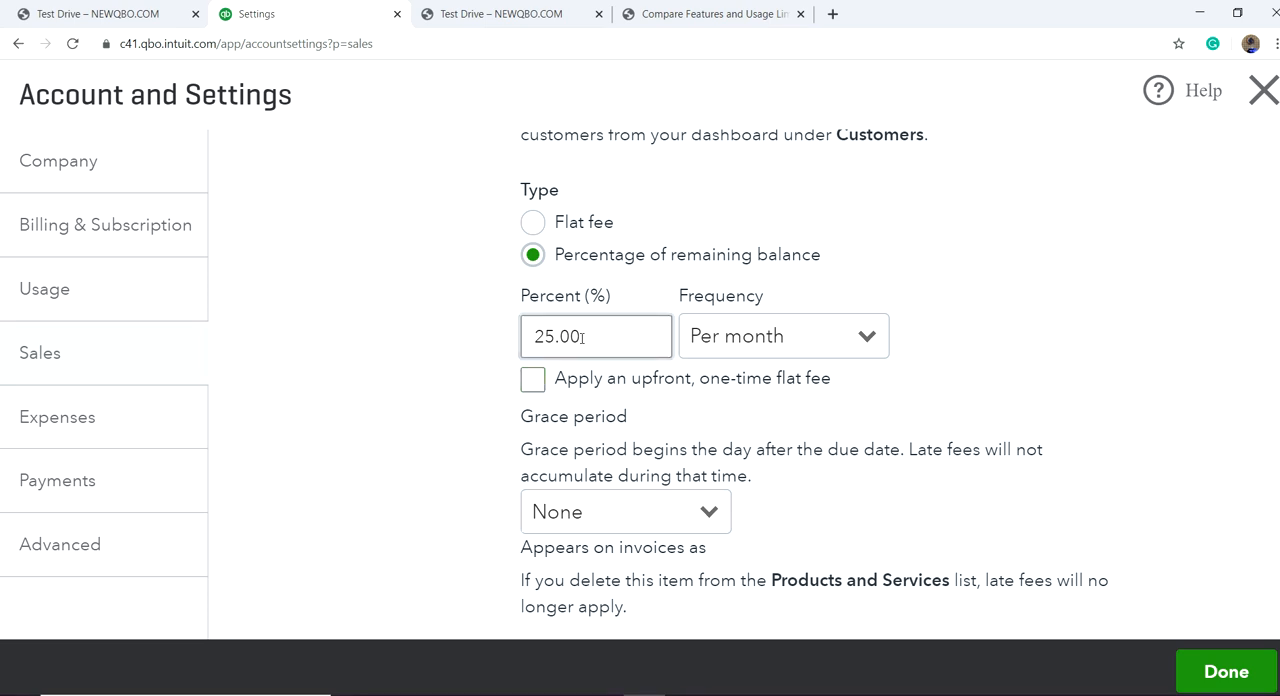
{"action": "key", "text": "BackSpace"}
{"action": "key", "text": "BackSpace"}
{"action": "key", "text": "BackSpace"}
{"action": "key", "text": "BackSpace"}
{"action": "type", "text": "10"}
{"action": "left_click", "coordinate": [452, 345]}
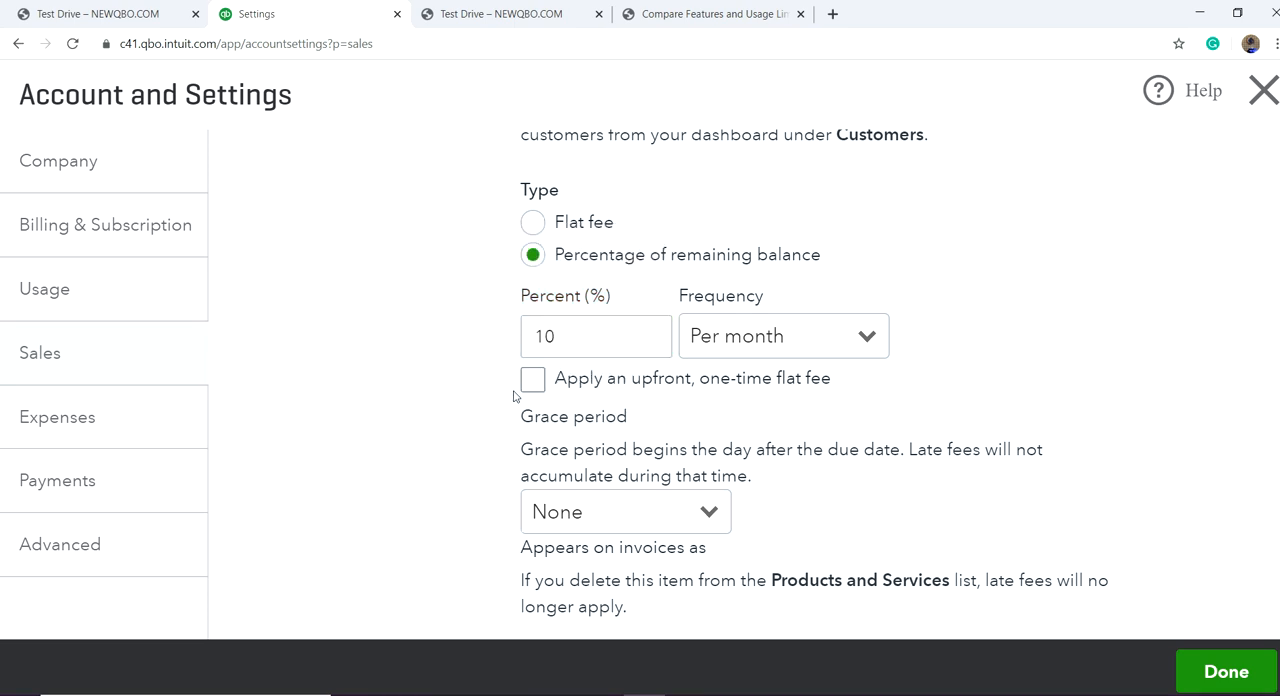
Step: Check the available grace periods, keep None selected, and save the late fee settings
{"action": "scroll", "coordinate": [520, 395], "scroll_direction": "down", "scroll_amount": 1}
{"action": "scroll", "coordinate": [474, 385], "scroll_direction": "down", "scroll_amount": 2}
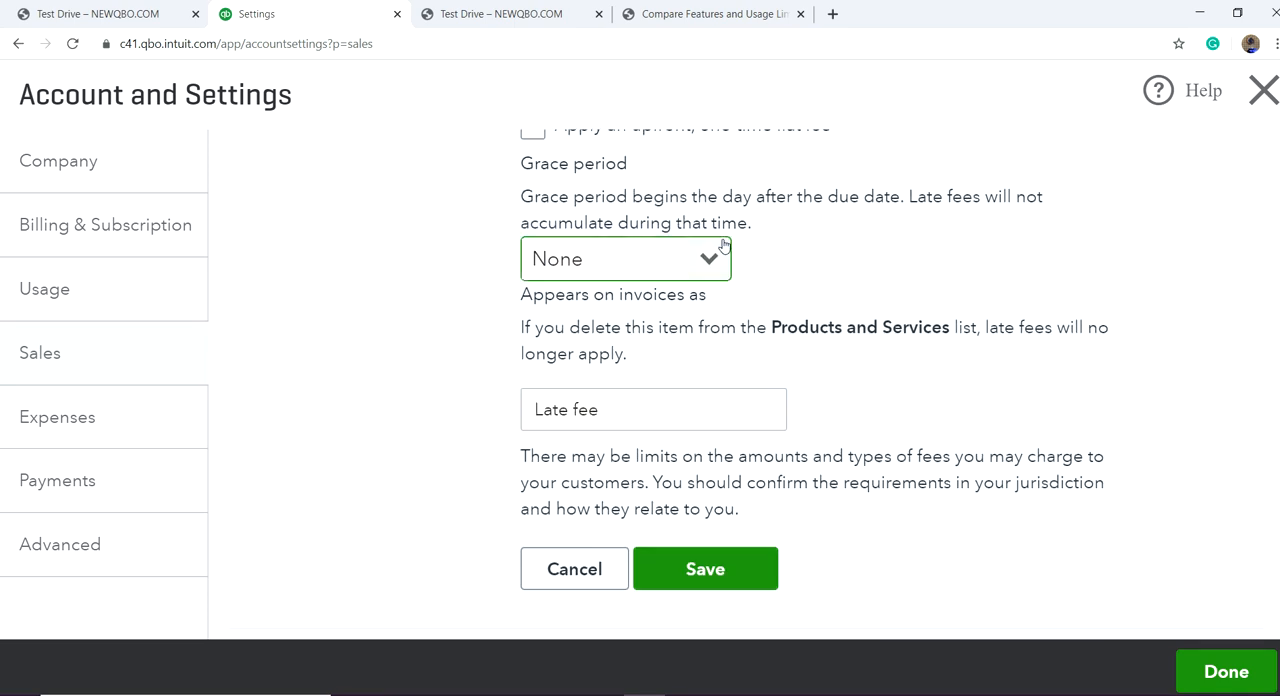
{"action": "left_click", "coordinate": [710, 259]}
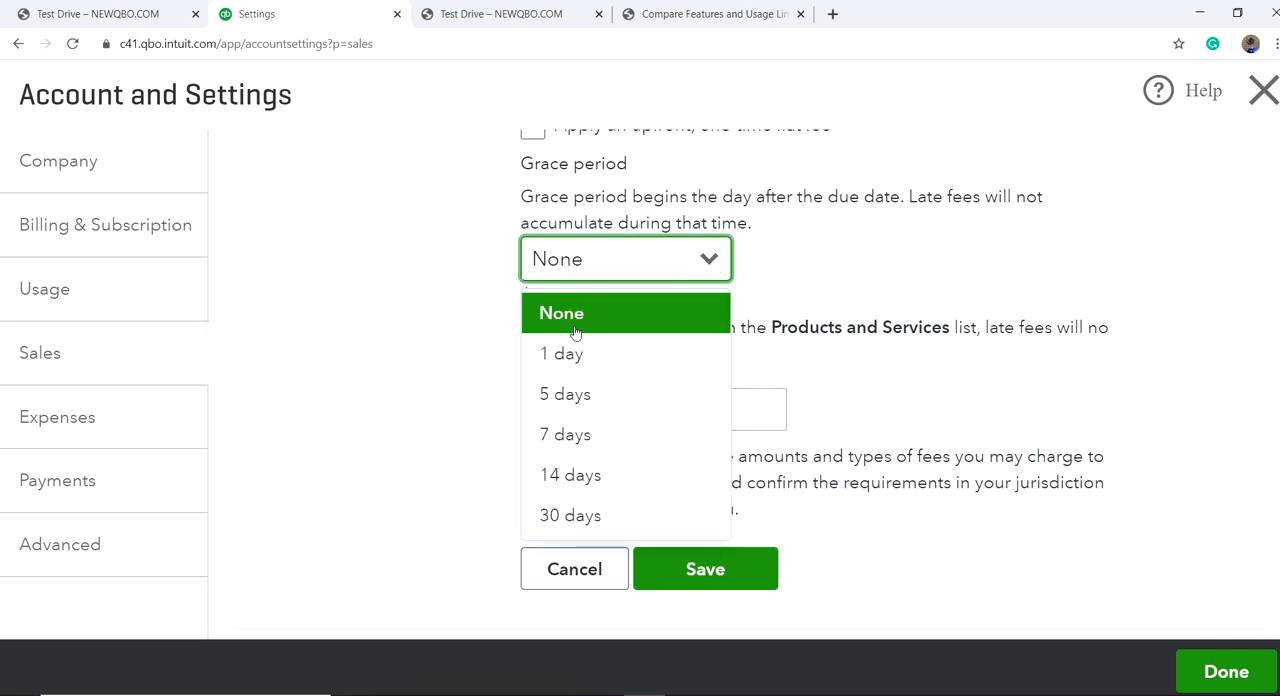
{"action": "left_click", "coordinate": [415, 310]}
{"action": "scroll", "coordinate": [390, 372], "scroll_direction": "down", "scroll_amount": 3}
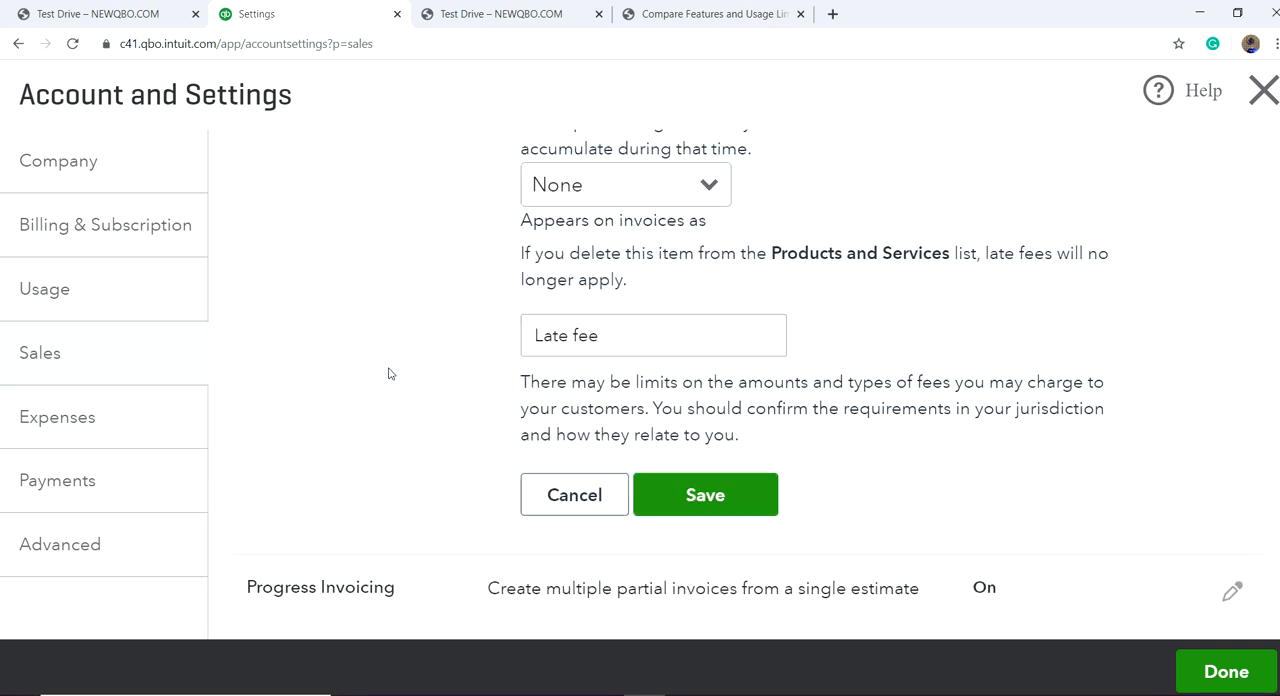
{"action": "left_click", "coordinate": [691, 401]}
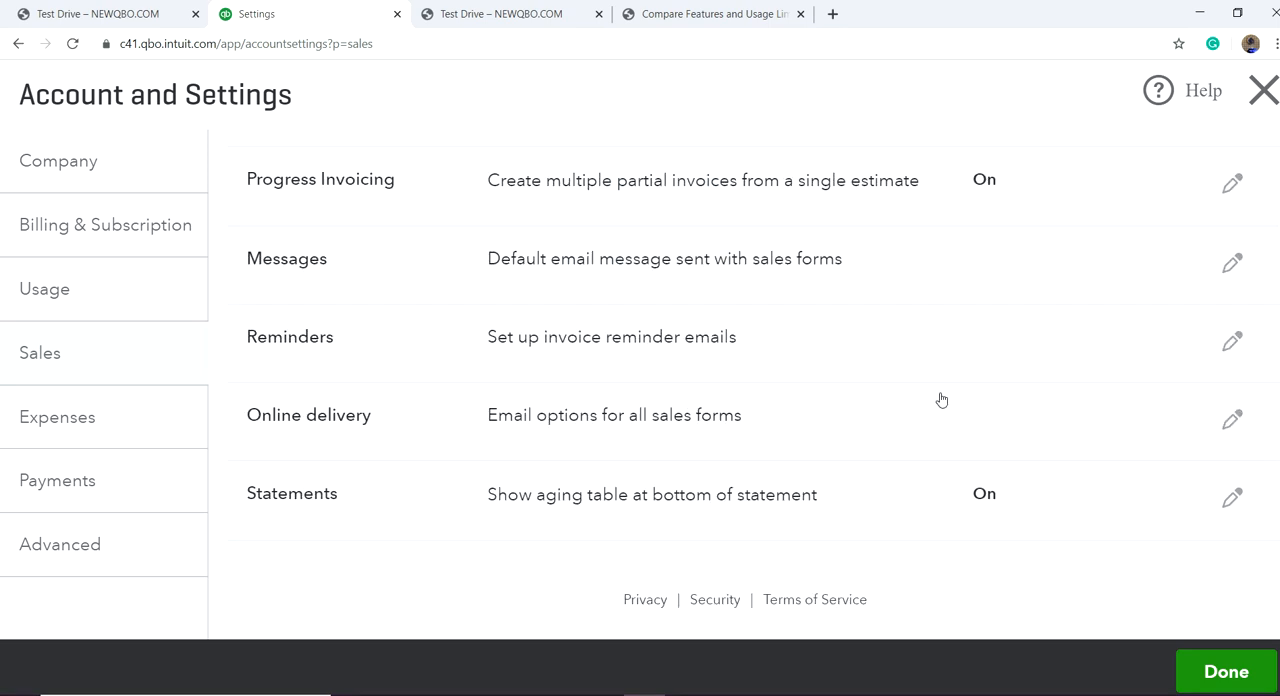
Step: Open the default email message settings for sales forms and review the invoice greeting, subject line and message
{"action": "scroll", "coordinate": [872, 393], "scroll_direction": "up", "scroll_amount": 5}
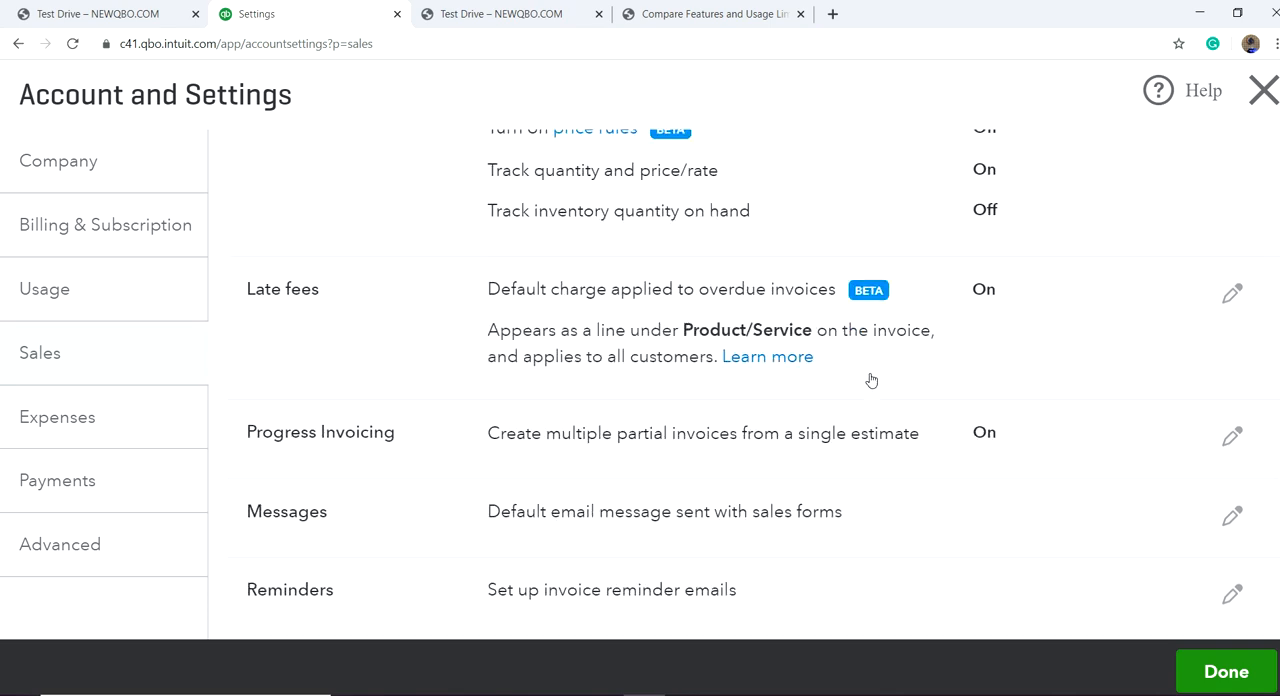
{"action": "scroll", "coordinate": [755, 421], "scroll_direction": "down", "scroll_amount": 1}
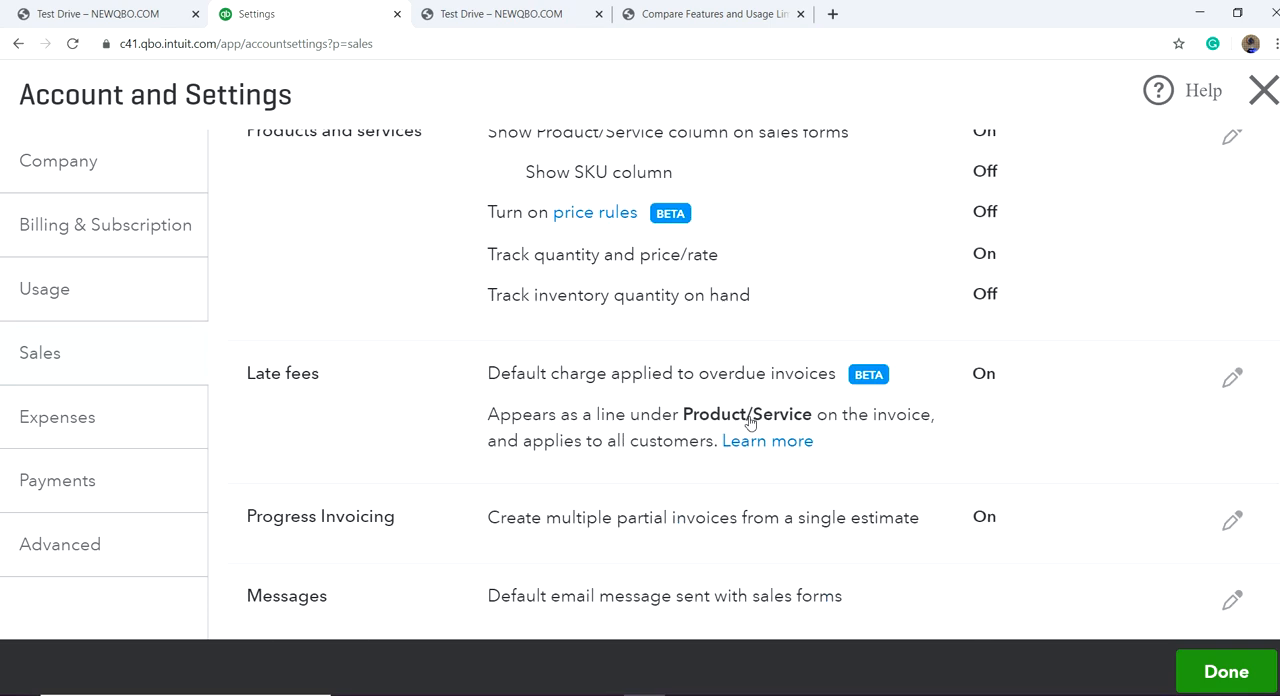
{"action": "scroll", "coordinate": [820, 437], "scroll_direction": "down", "scroll_amount": 3}
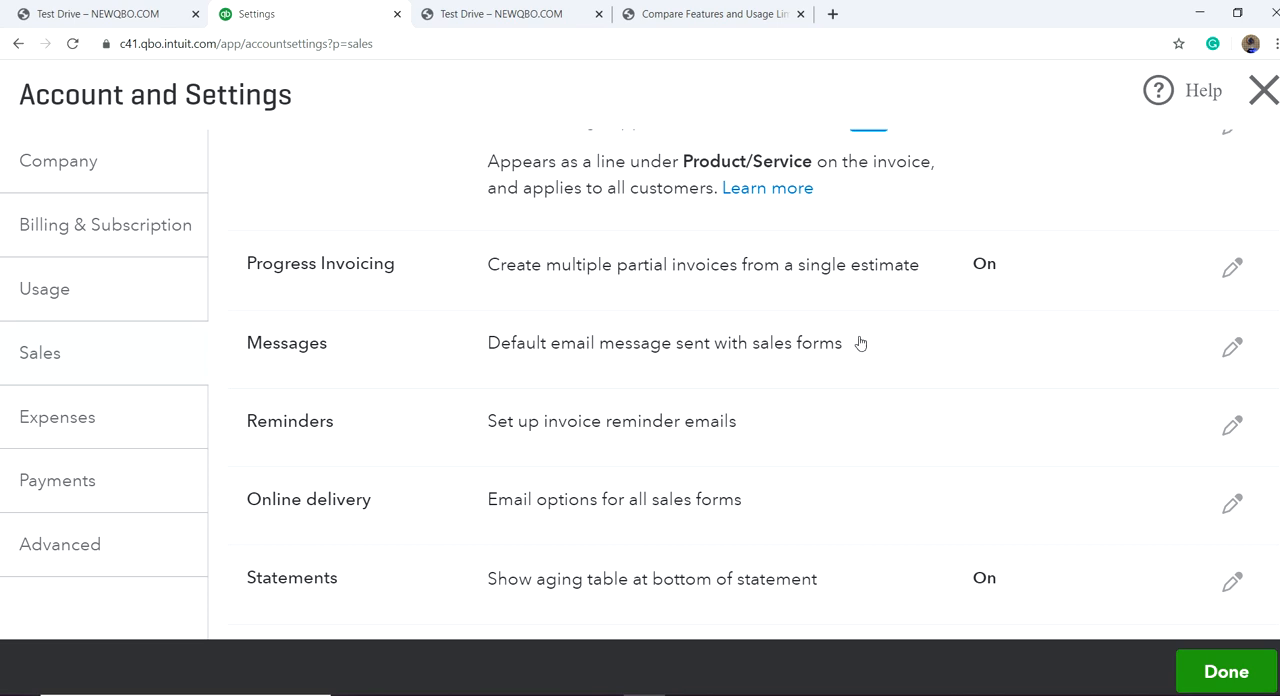
{"action": "left_click", "coordinate": [1231, 352]}
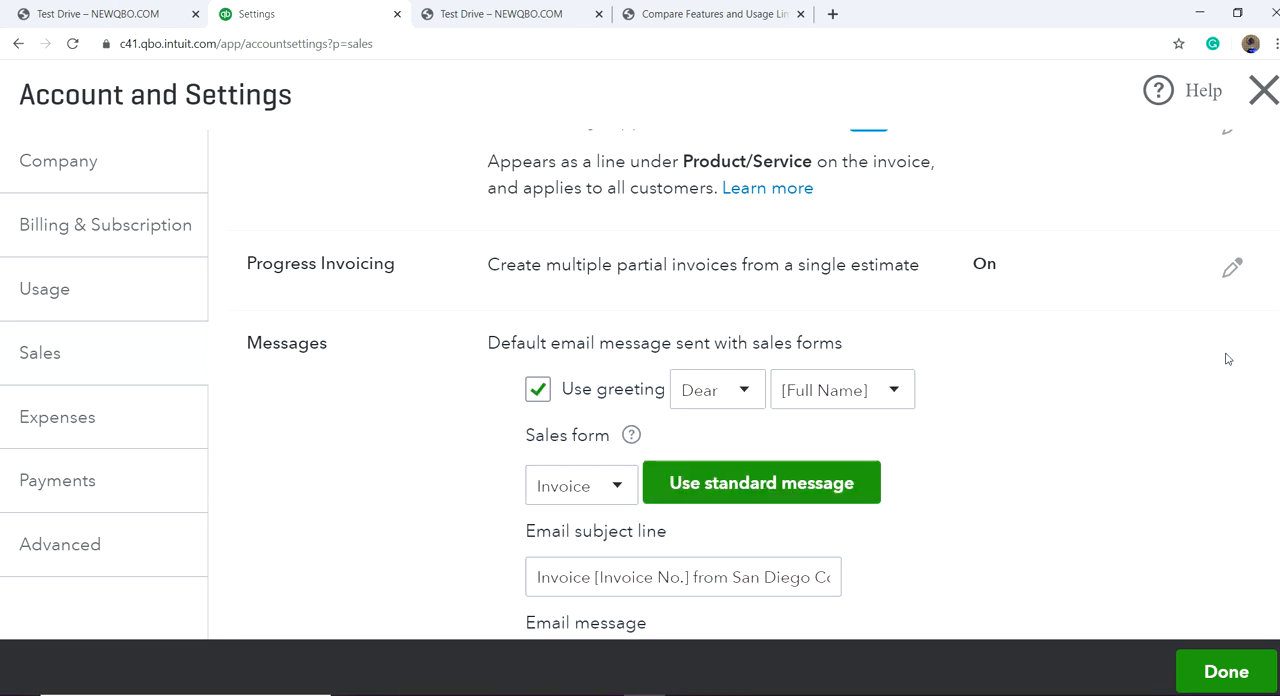
{"action": "scroll", "coordinate": [823, 480], "scroll_direction": "down", "scroll_amount": 3}
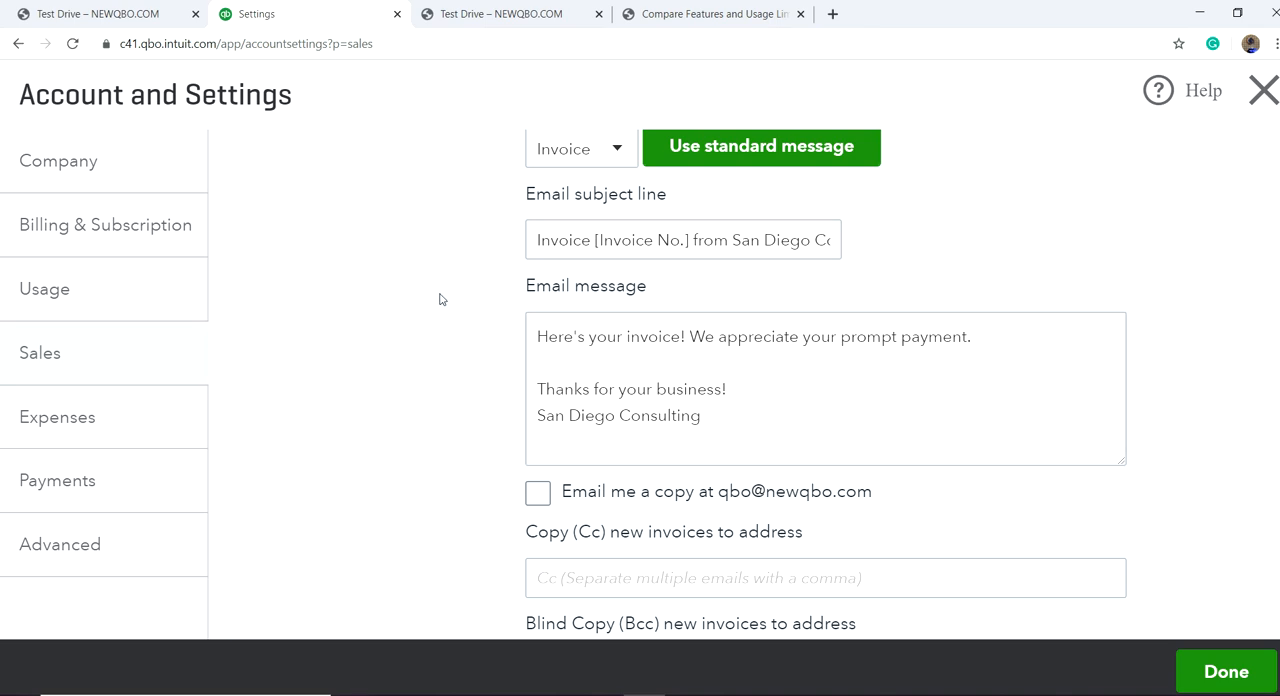
{"action": "scroll", "coordinate": [434, 309], "scroll_direction": "down", "scroll_amount": 4}
{"action": "scroll", "coordinate": [434, 321], "scroll_direction": "up", "scroll_amount": 2}
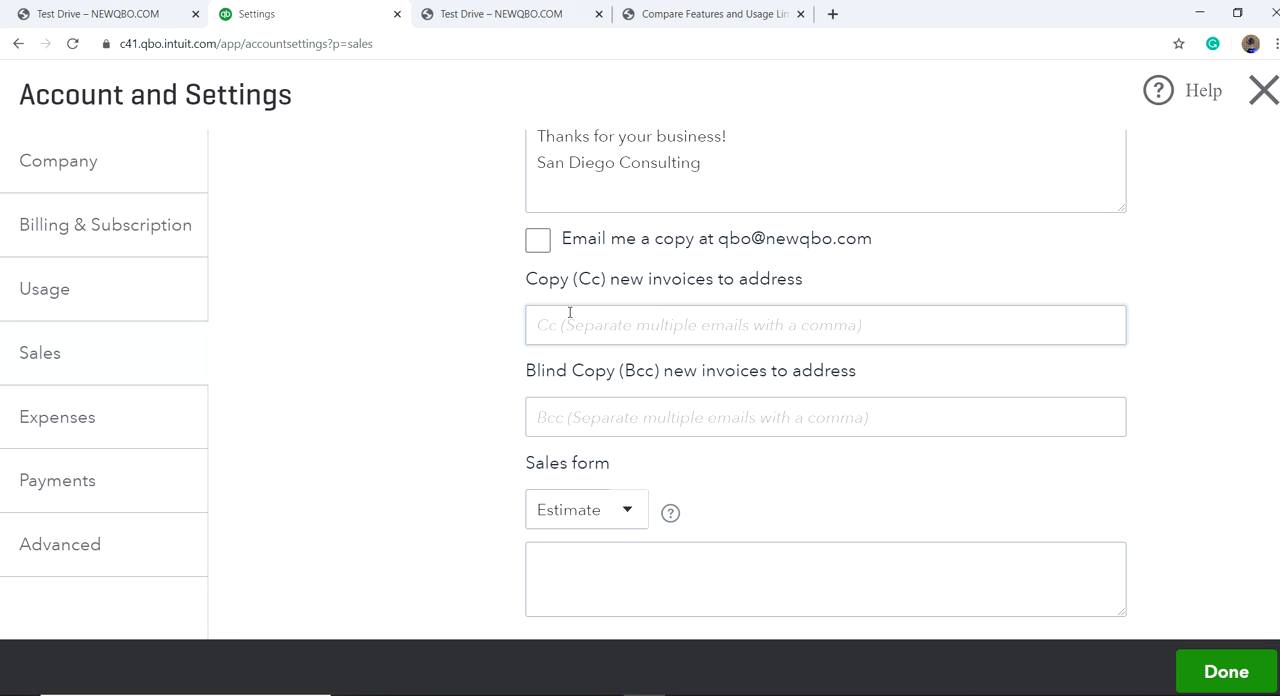
Step: Try the option to email yourself a copy, check the Cc, Bcc and estimate message fields, and discard the message edits
{"action": "left_click", "coordinate": [538, 247]}
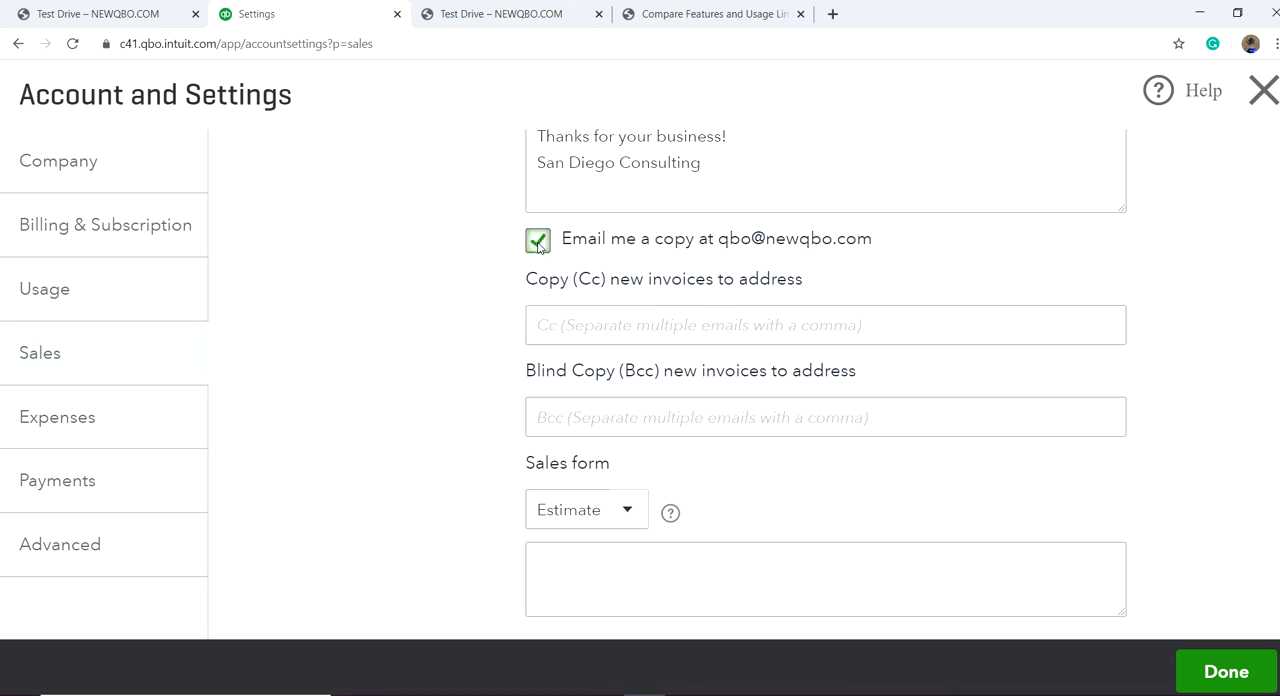
{"action": "left_click", "coordinate": [538, 247]}
{"action": "left_click", "coordinate": [575, 328]}
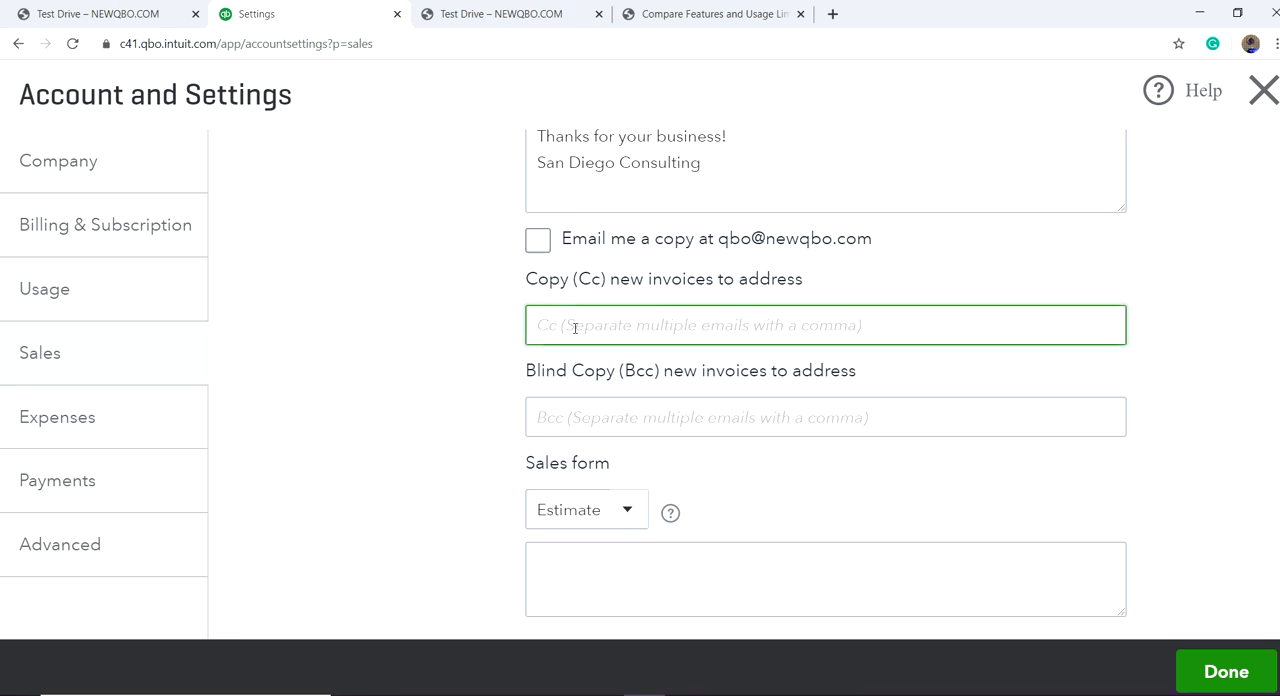
{"action": "left_click", "coordinate": [556, 414]}
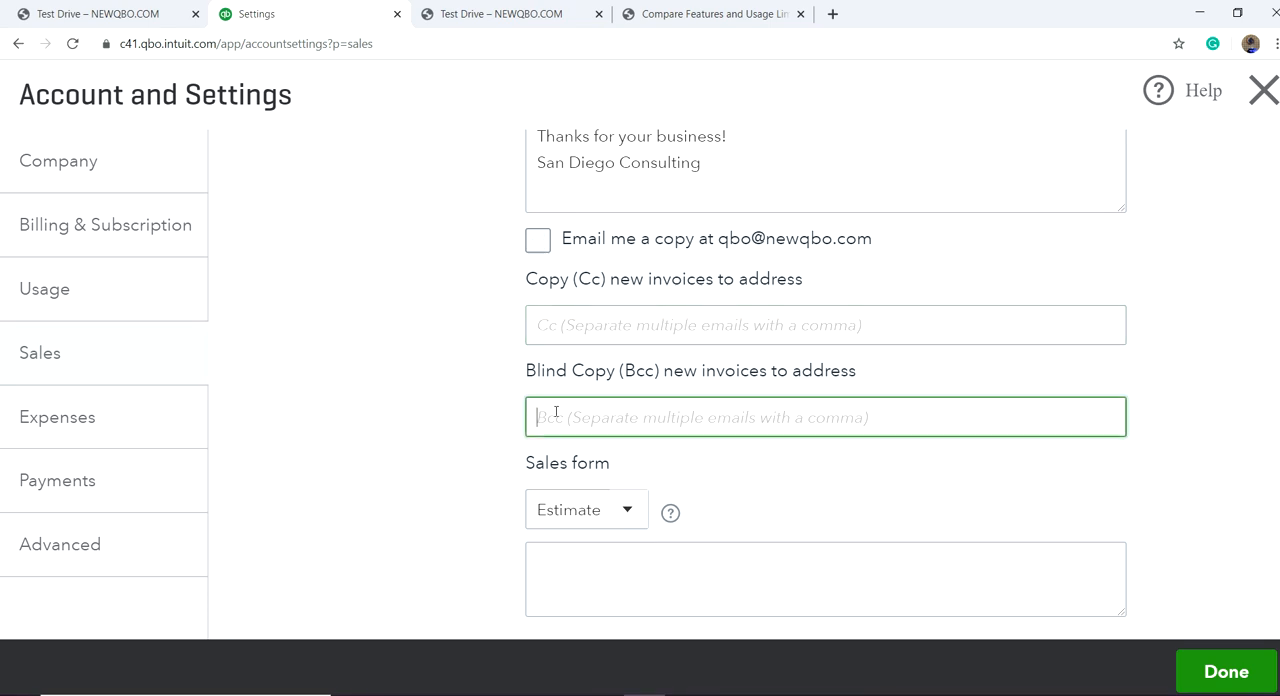
{"action": "scroll", "coordinate": [417, 437], "scroll_direction": "down", "scroll_amount": 3}
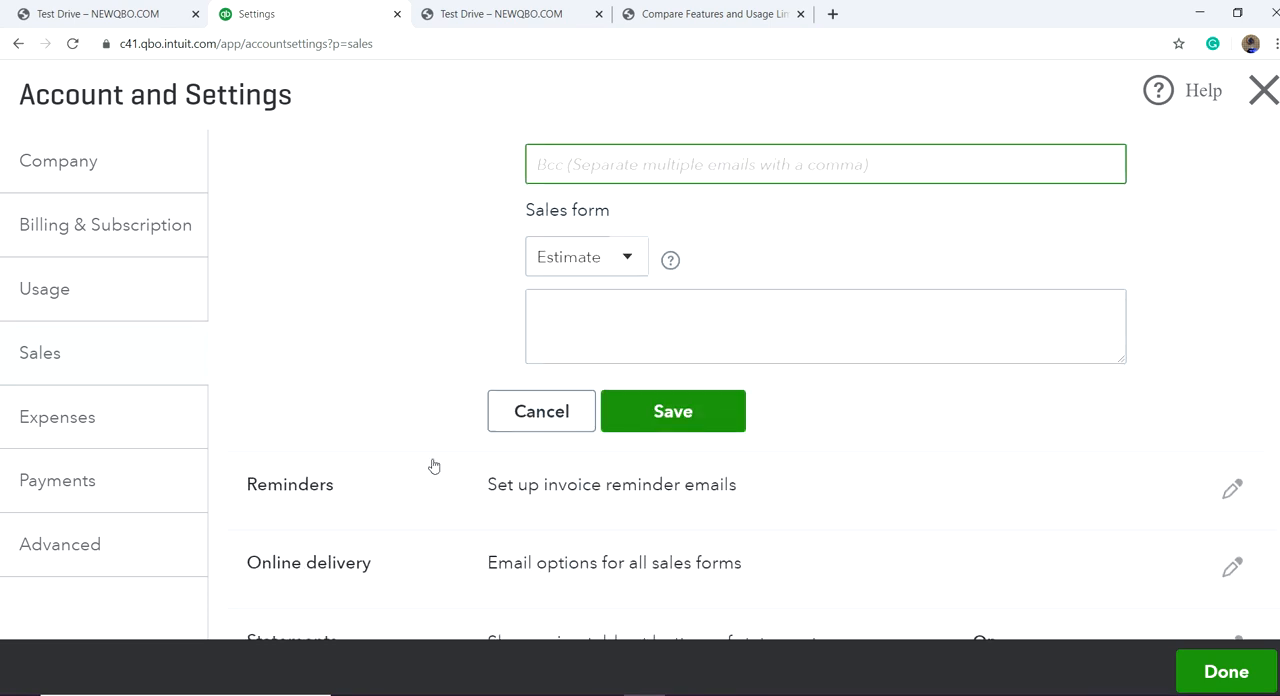
{"action": "left_click", "coordinate": [576, 315]}
{"action": "left_click", "coordinate": [557, 422]}
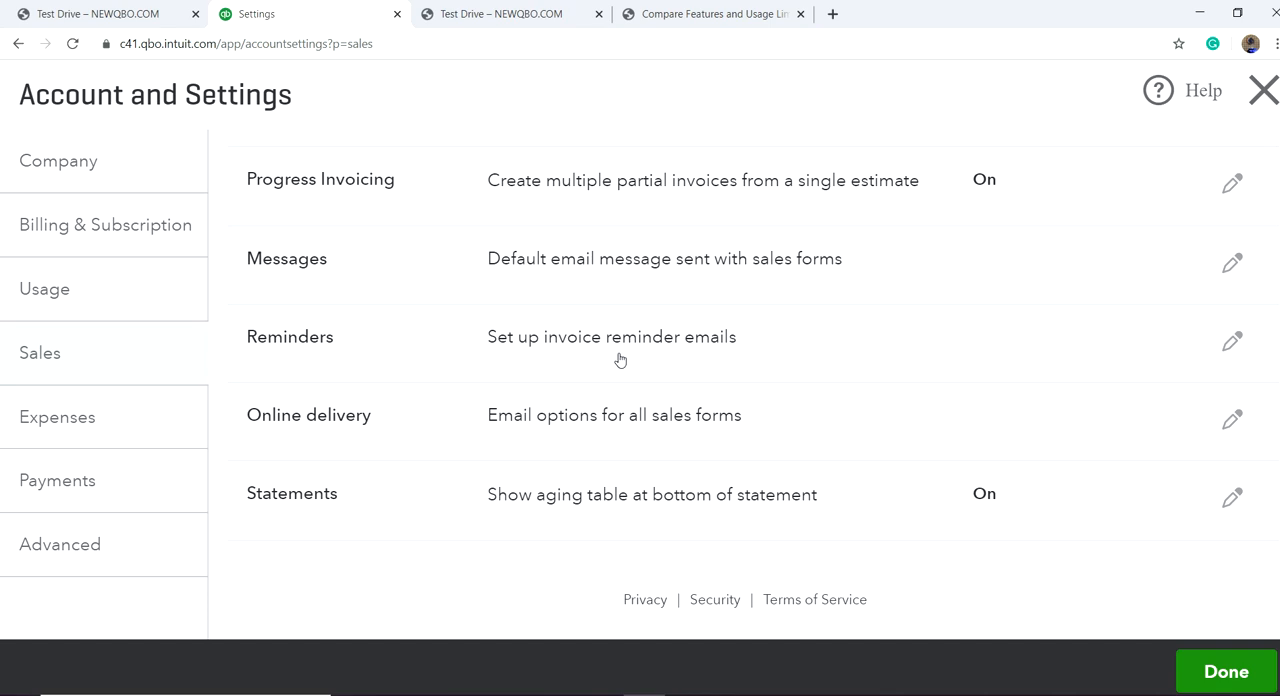
Step: Review the invoice reminder email and the online delivery options for sales forms, leaving both unchanged
{"action": "left_click", "coordinate": [1230, 346]}
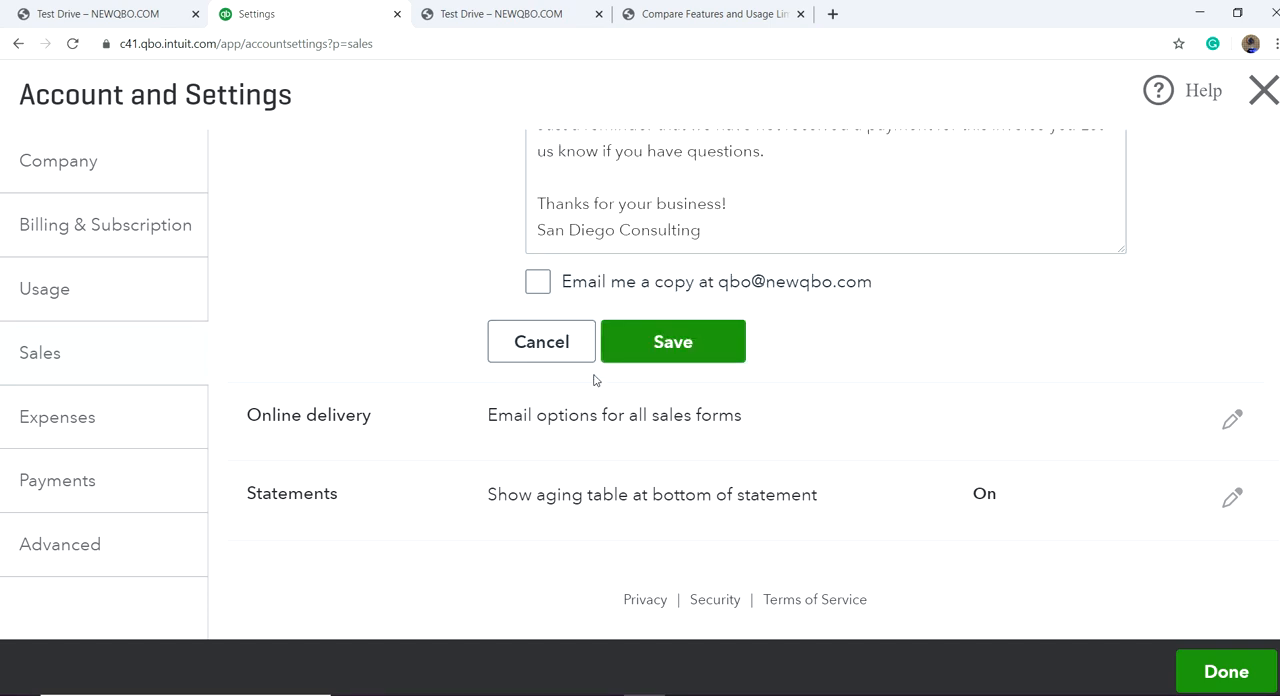
{"action": "left_click", "coordinate": [559, 344]}
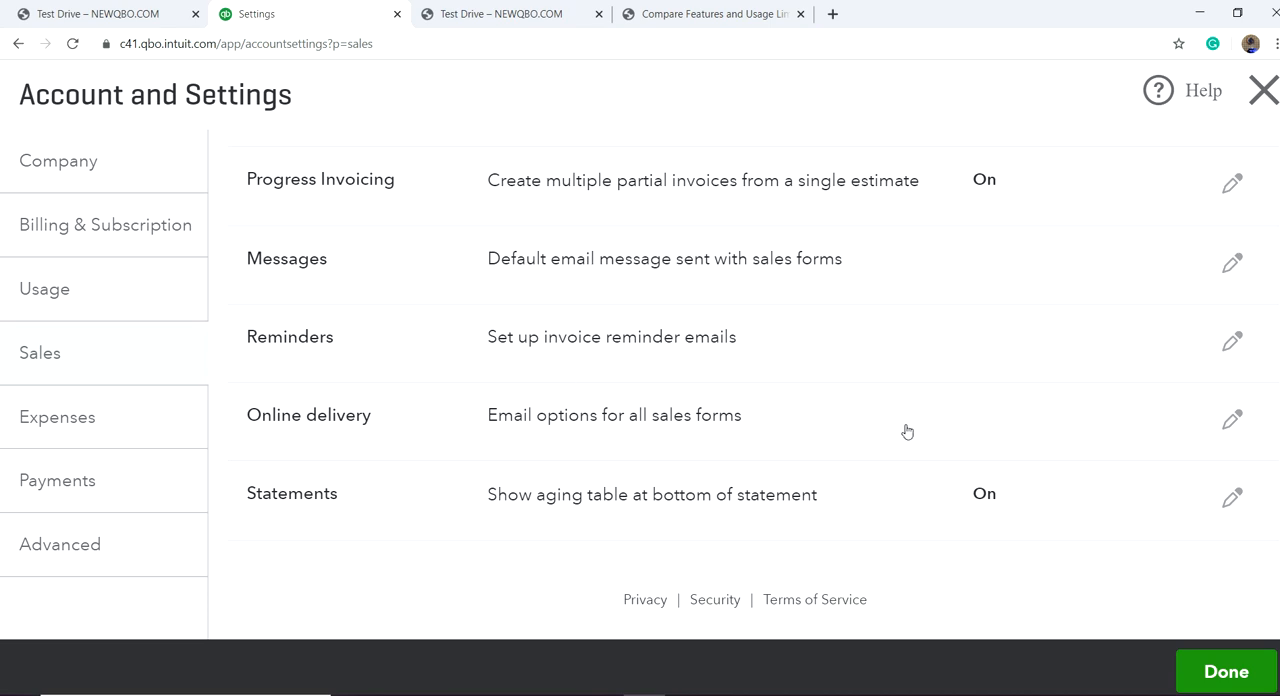
{"action": "left_click", "coordinate": [1230, 424]}
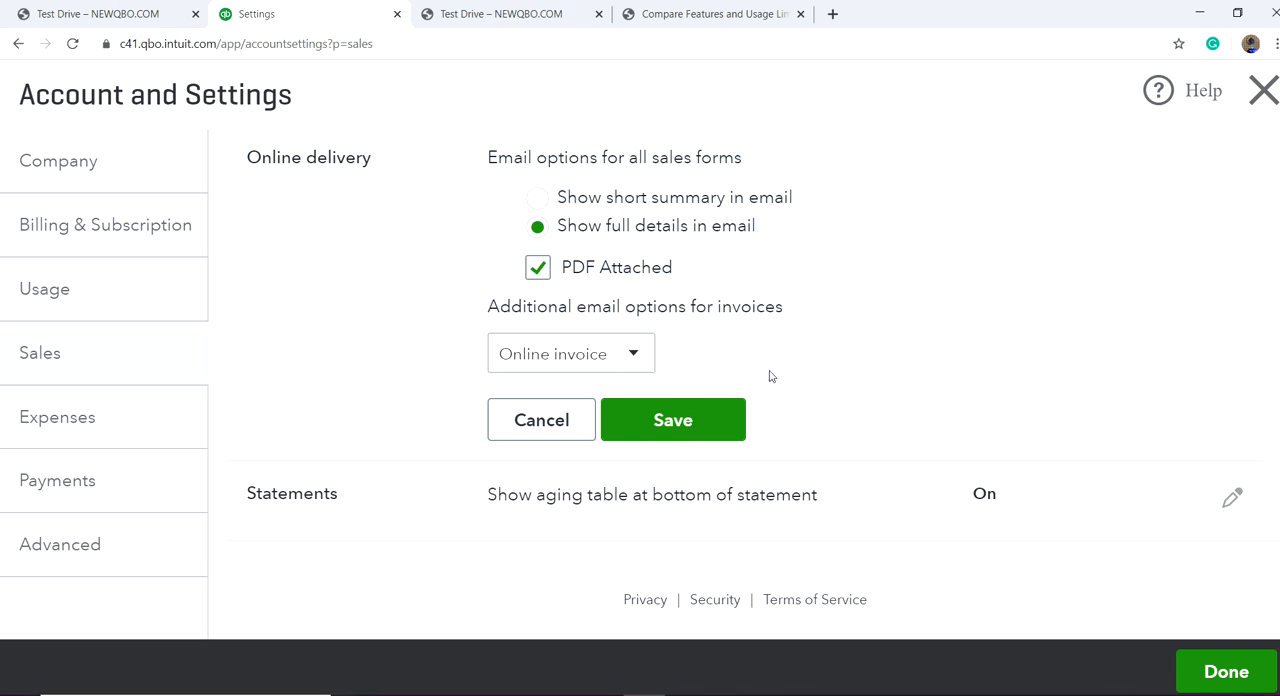
{"action": "left_click", "coordinate": [549, 427]}
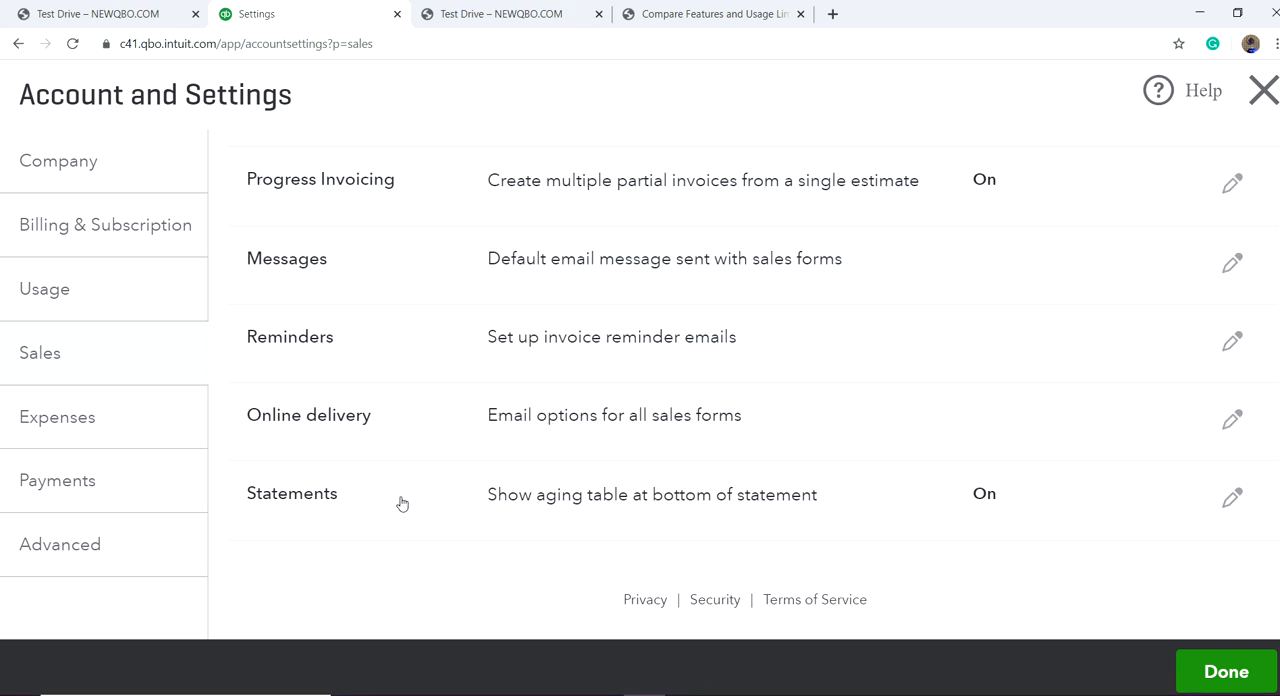
Step: In the bills and expenses settings, enable the items table, tracking expenses and items by customer, and making them billable
{"action": "left_click", "coordinate": [73, 419]}
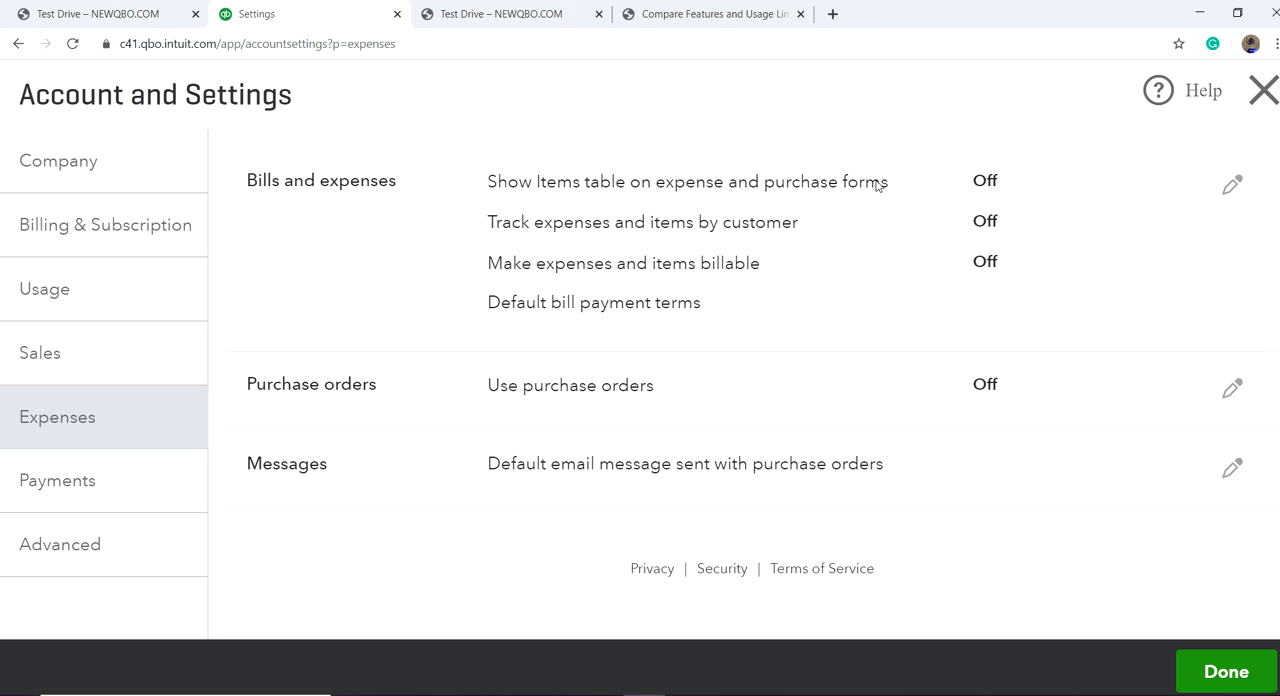
{"action": "left_click", "coordinate": [988, 185]}
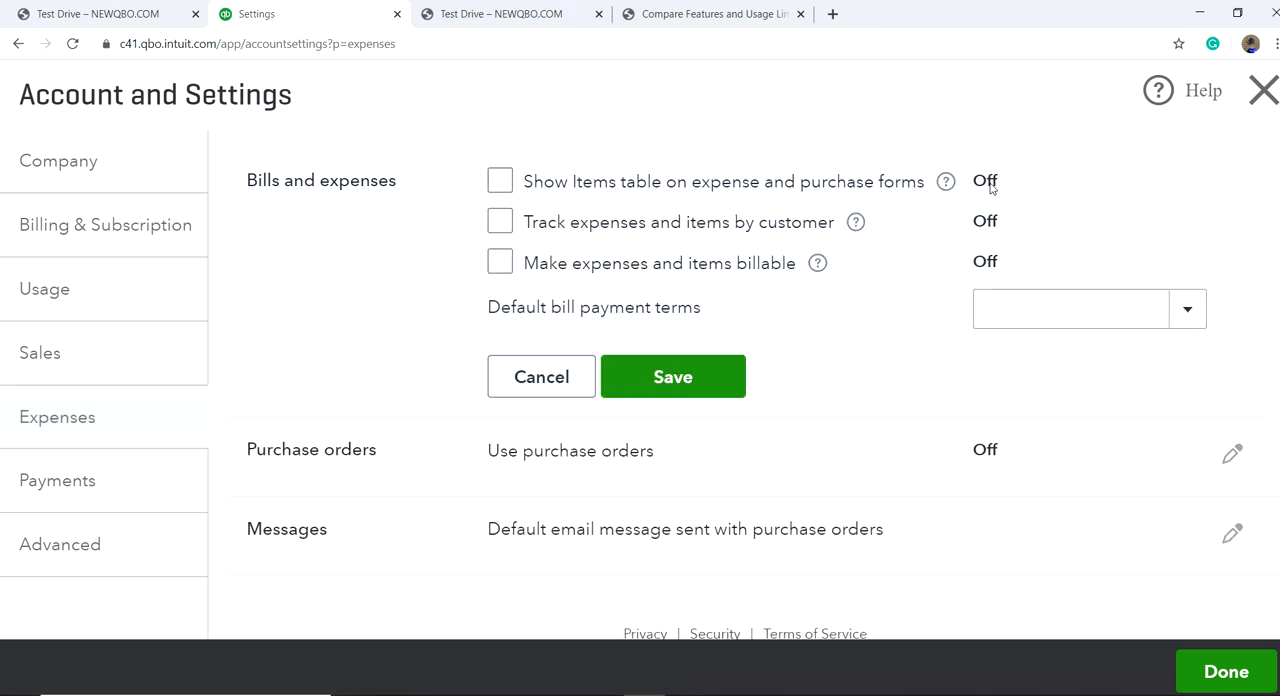
{"action": "left_click", "coordinate": [498, 182]}
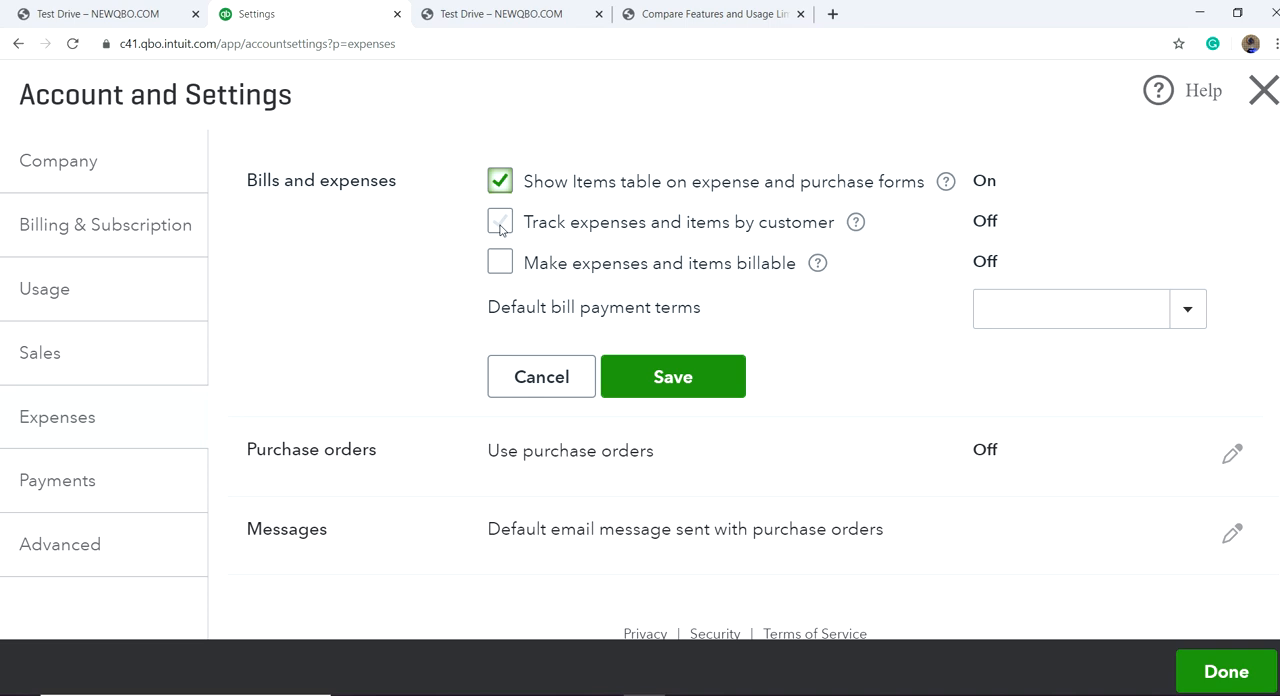
{"action": "left_click", "coordinate": [500, 224]}
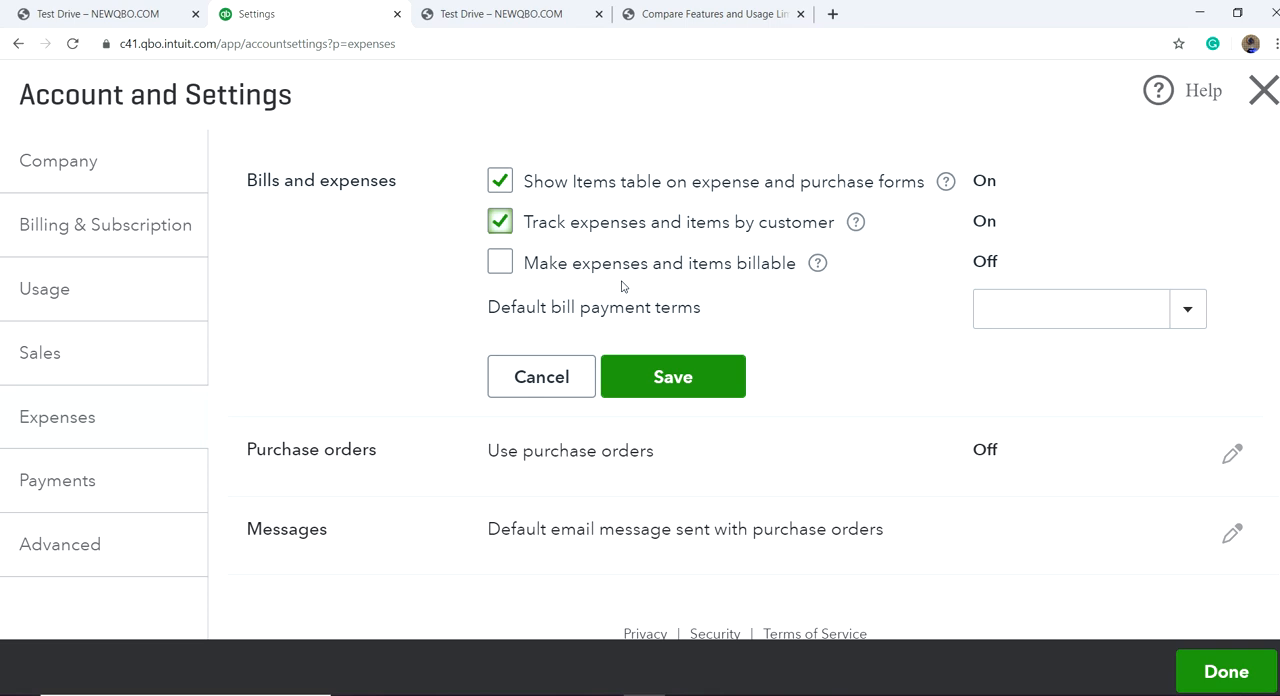
{"action": "left_click", "coordinate": [501, 266]}
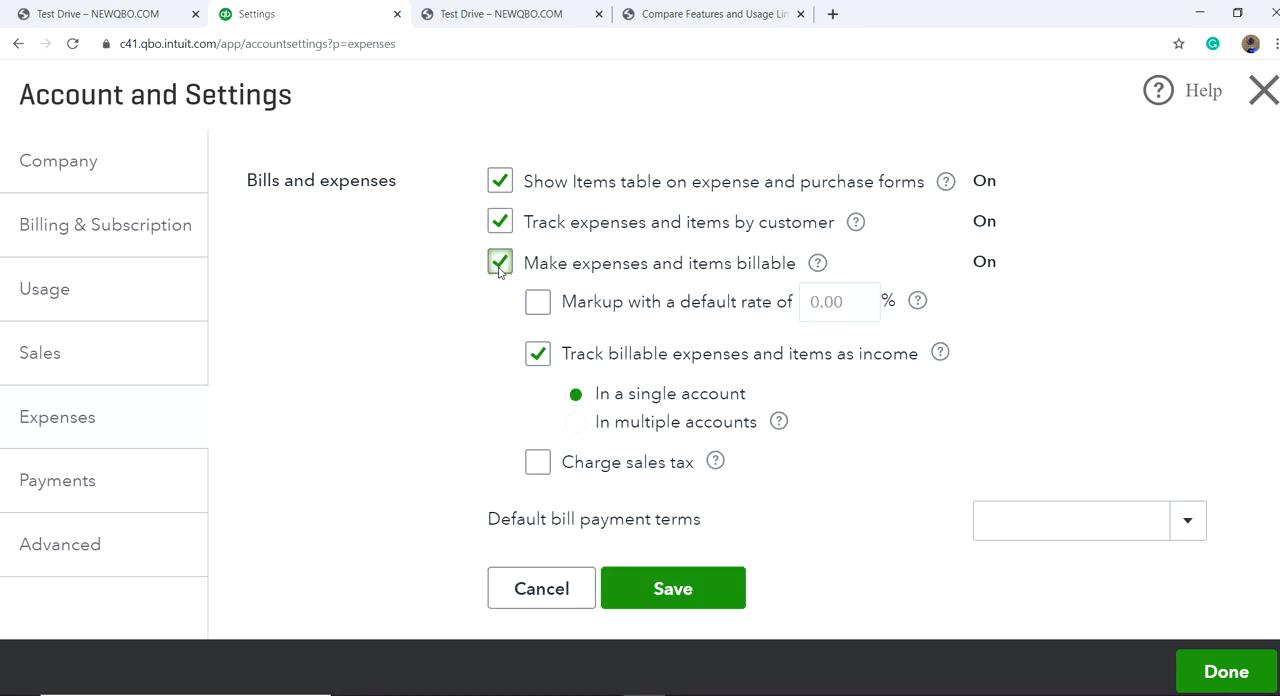
Step: Enable a default markup on billable expenses and items and set its rate to 25%
{"action": "left_click", "coordinate": [539, 305]}
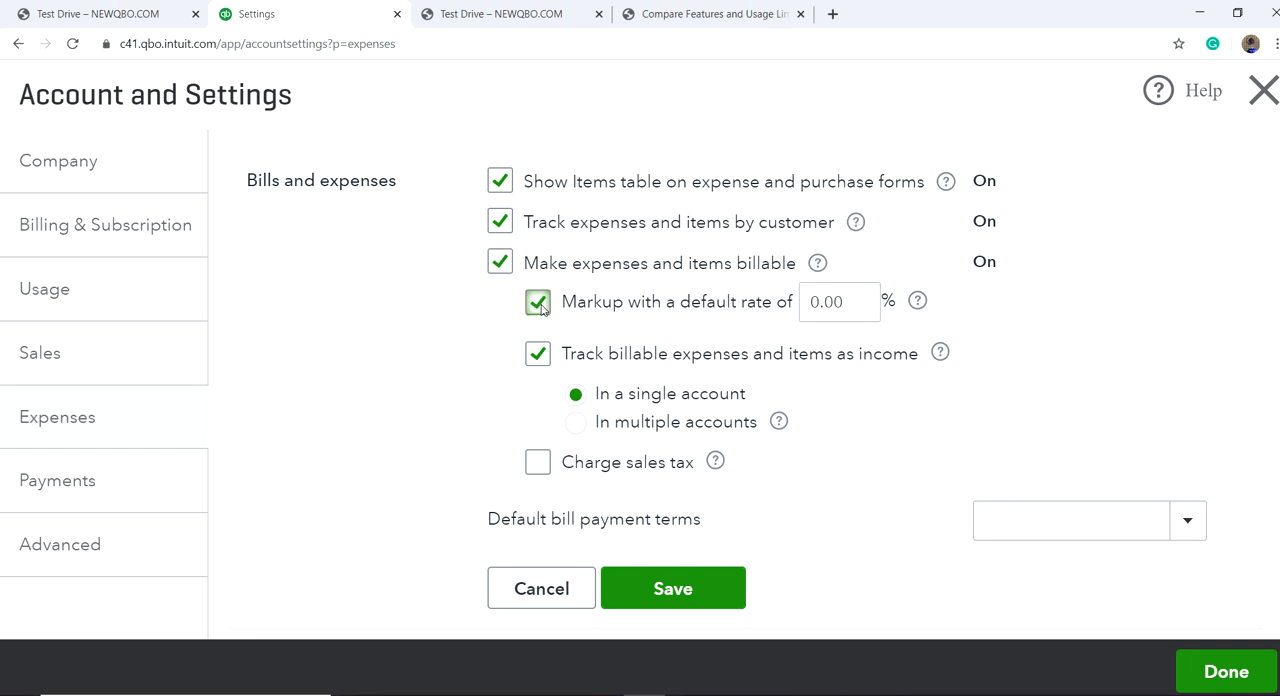
{"action": "left_click", "coordinate": [855, 306]}
{"action": "key", "text": "BackSpace"}
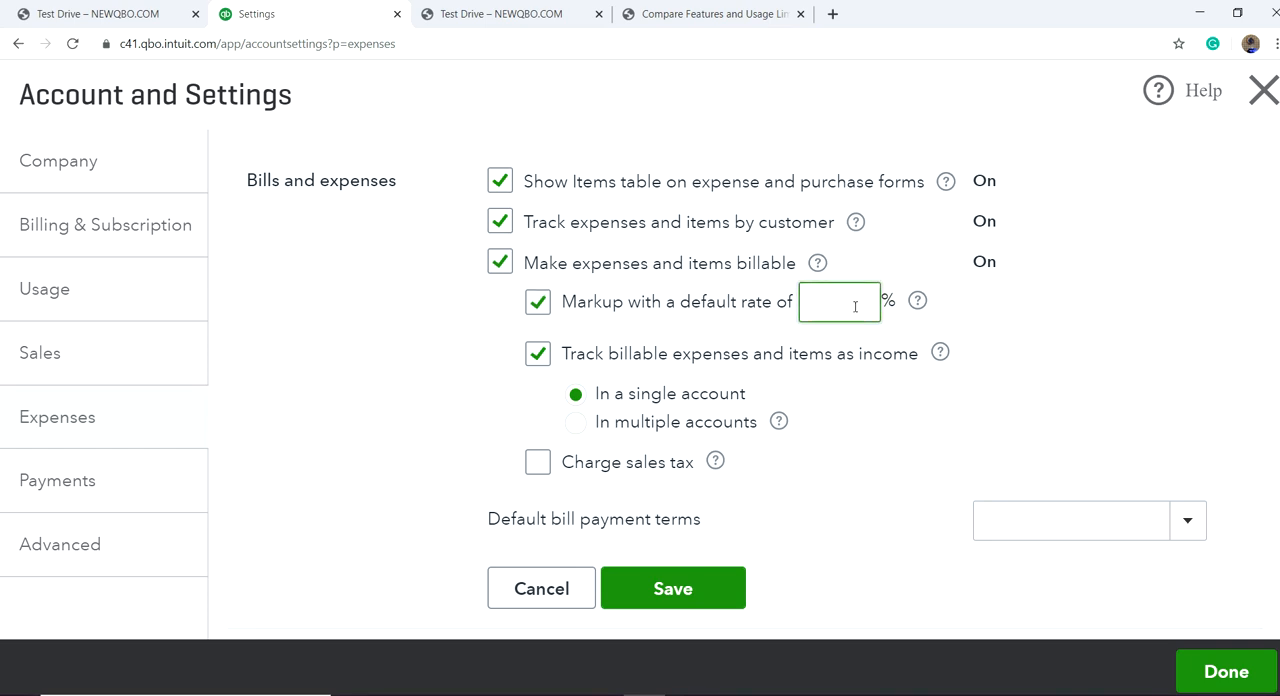
{"action": "type", "text": "25"}
{"action": "left_click", "coordinate": [413, 335]}
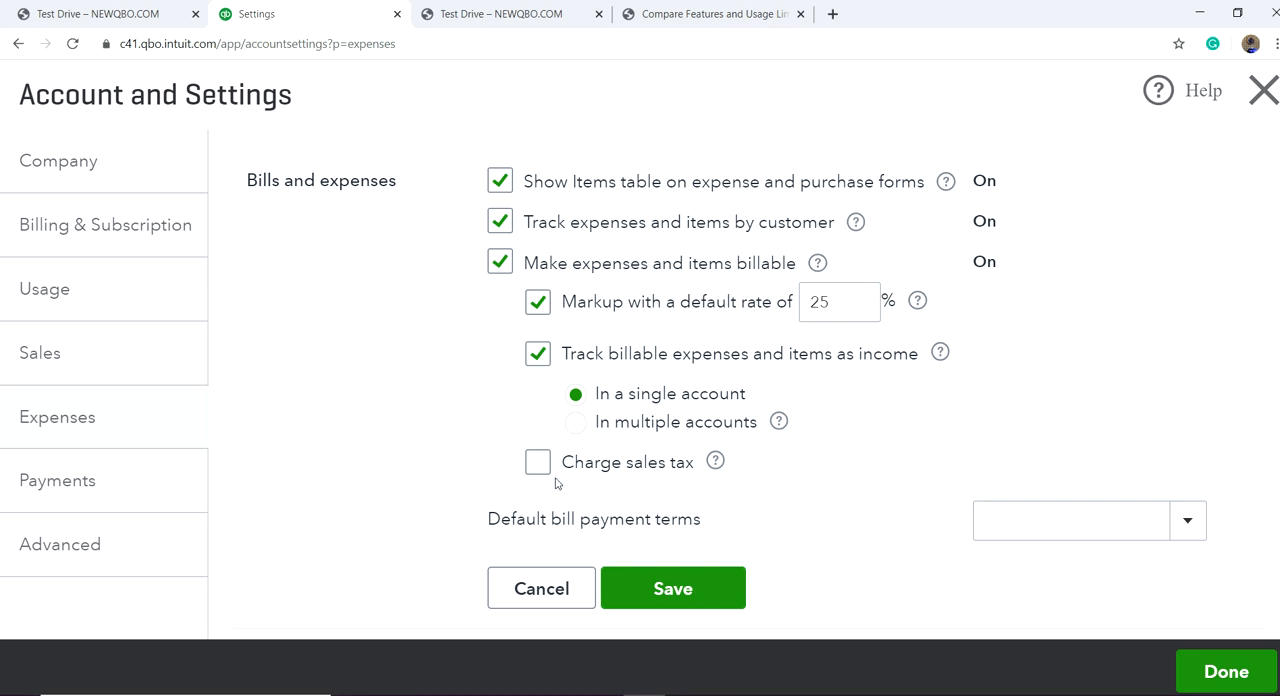
Step: Save the bills and expenses settings and go to the advanced settings
{"action": "left_click", "coordinate": [678, 590]}
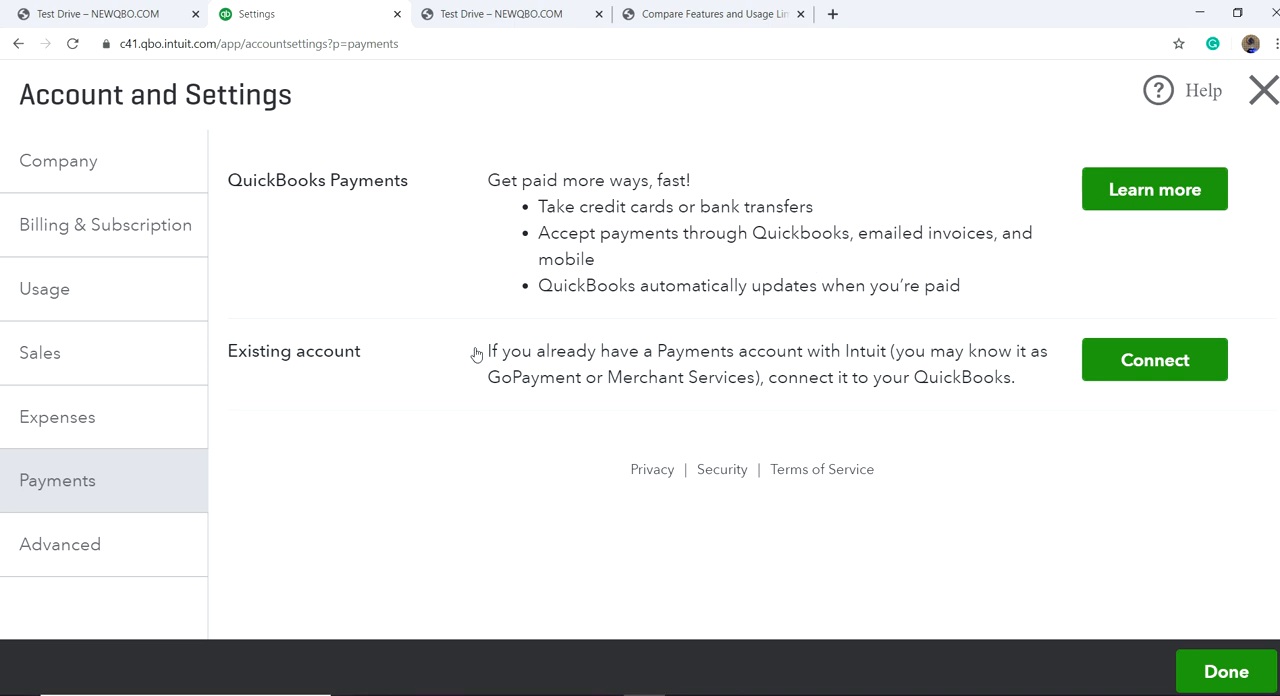
{"action": "left_click", "coordinate": [125, 540]}
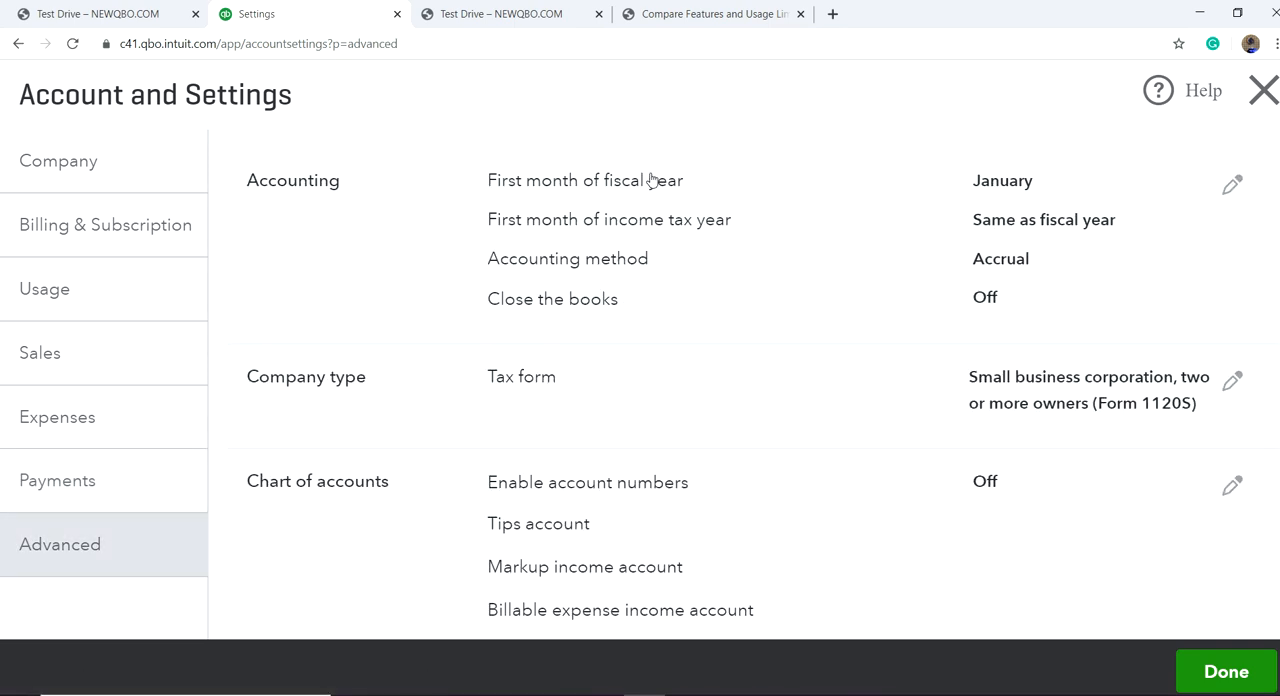
Step: Try the Cash accounting method in the accounting settings, set it back to Accrual and save
{"action": "left_click", "coordinate": [1010, 263]}
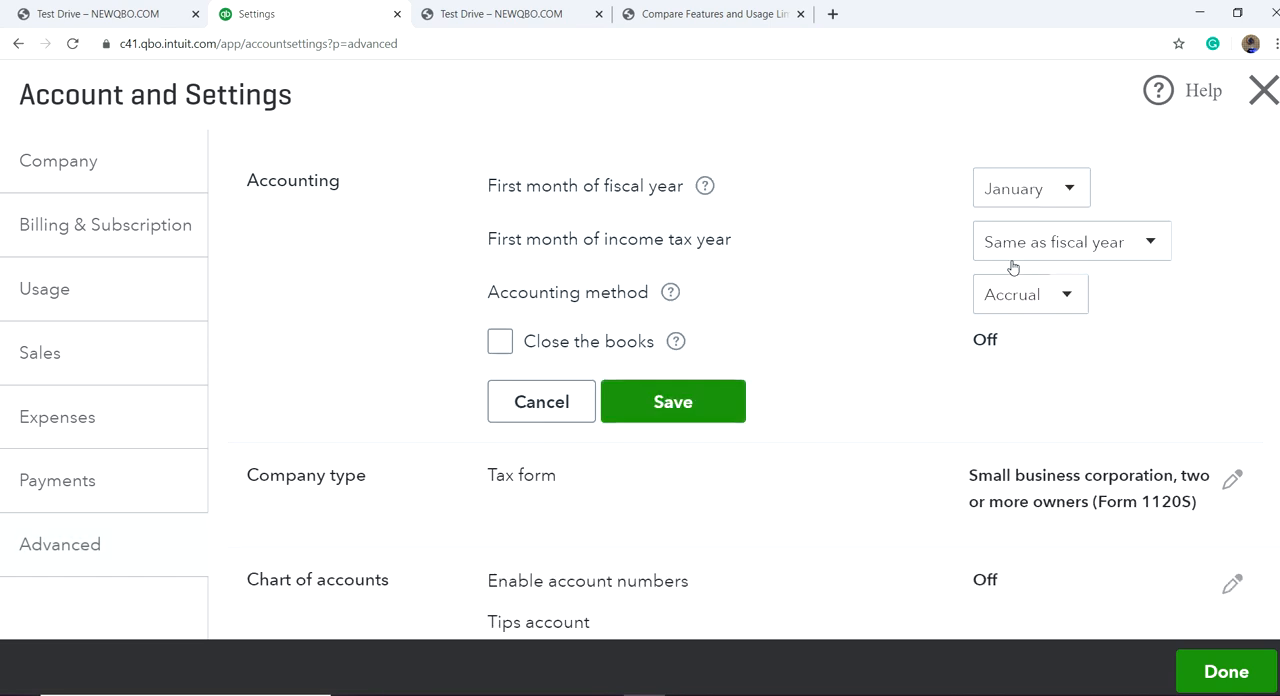
{"action": "left_click", "coordinate": [1068, 296]}
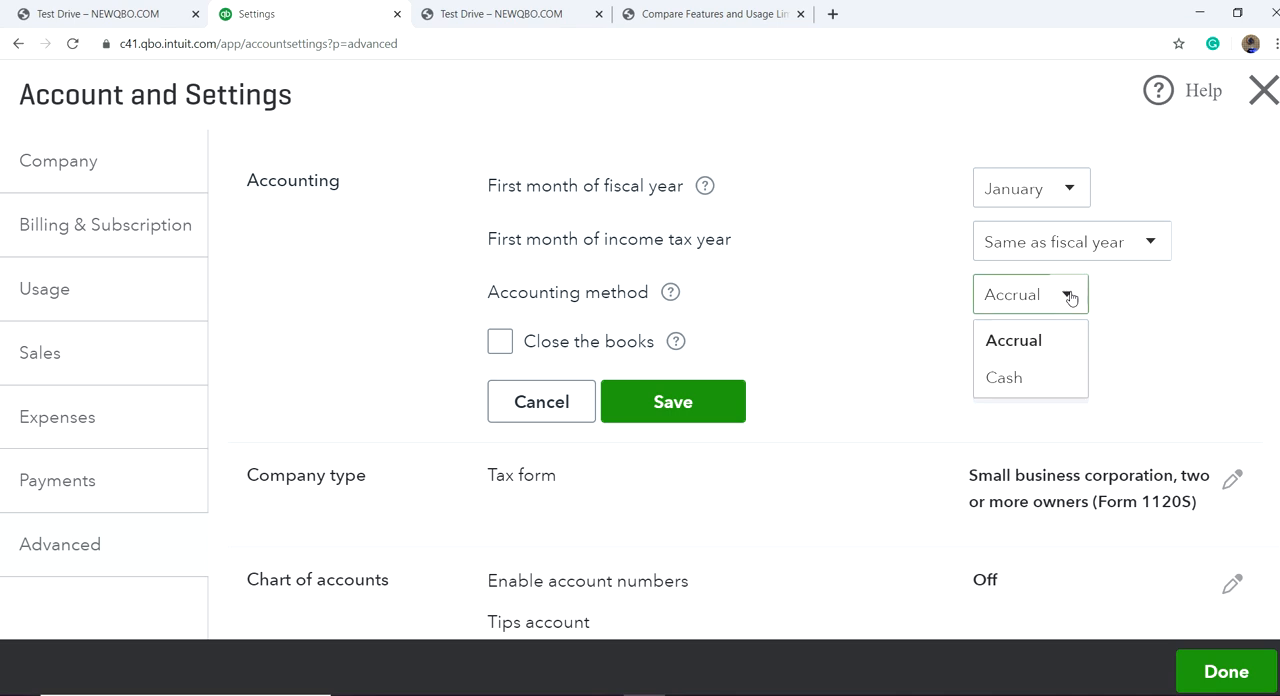
{"action": "left_click", "coordinate": [1012, 375]}
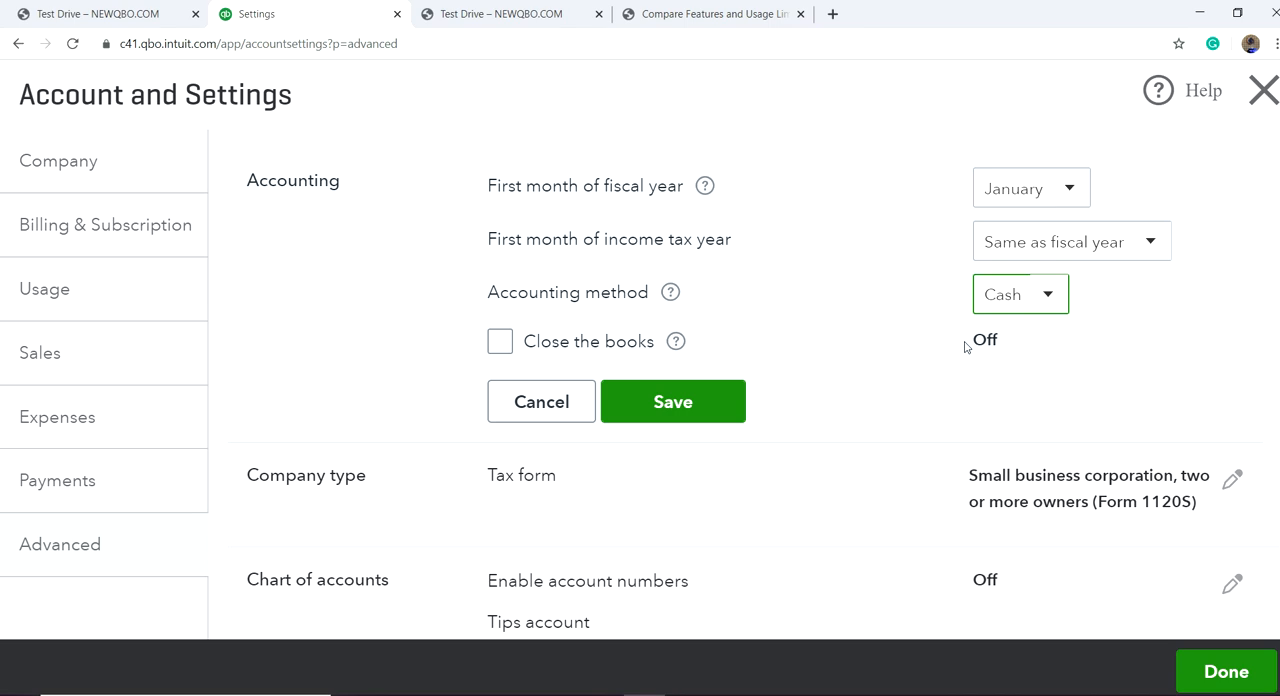
{"action": "left_click", "coordinate": [1050, 301]}
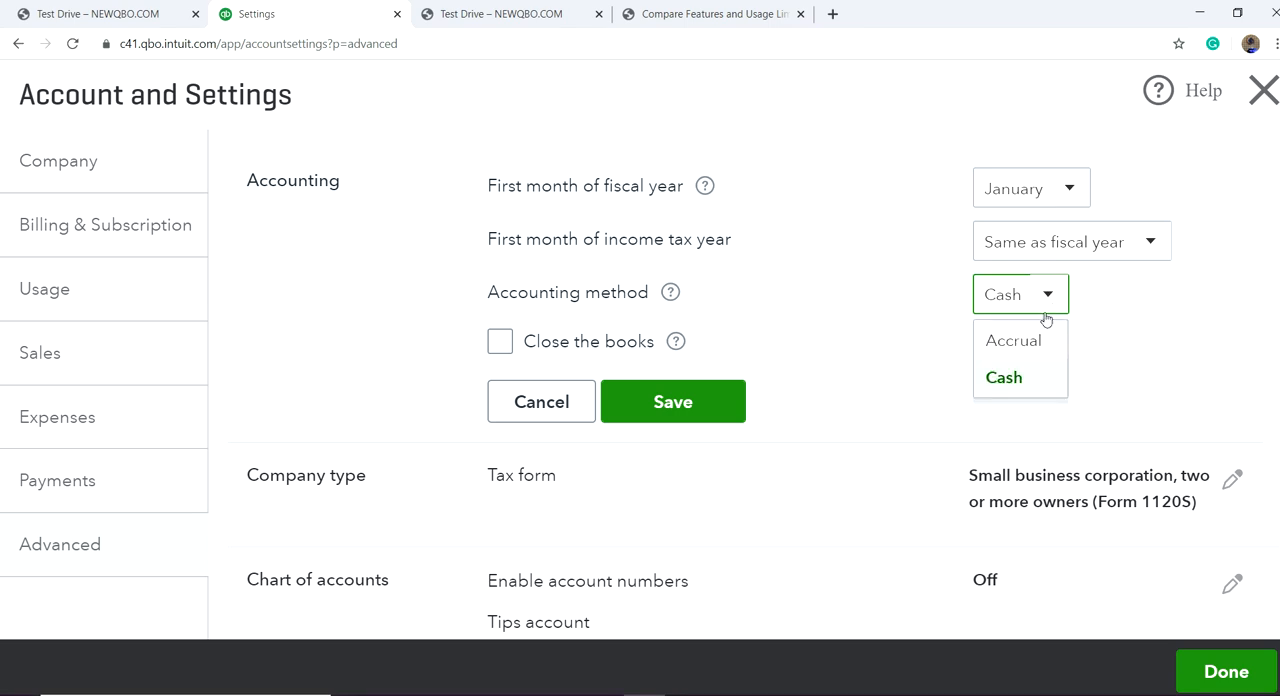
{"action": "left_click", "coordinate": [1032, 348]}
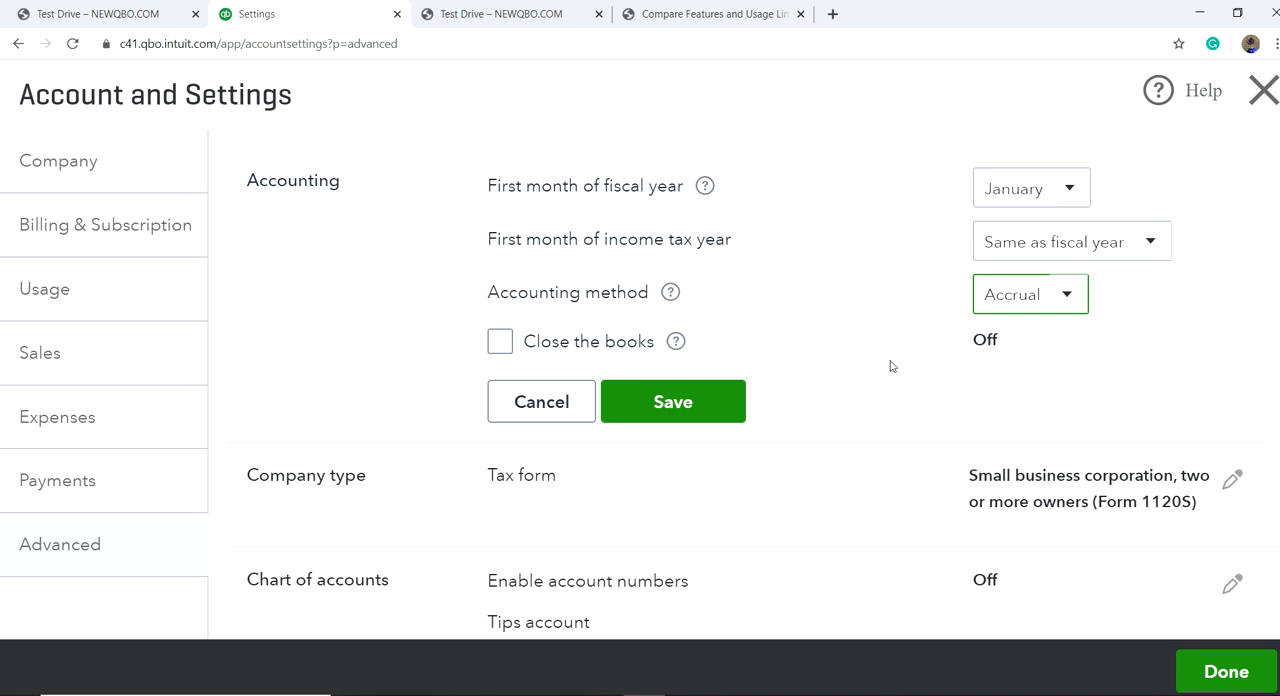
{"action": "left_click", "coordinate": [1068, 305]}
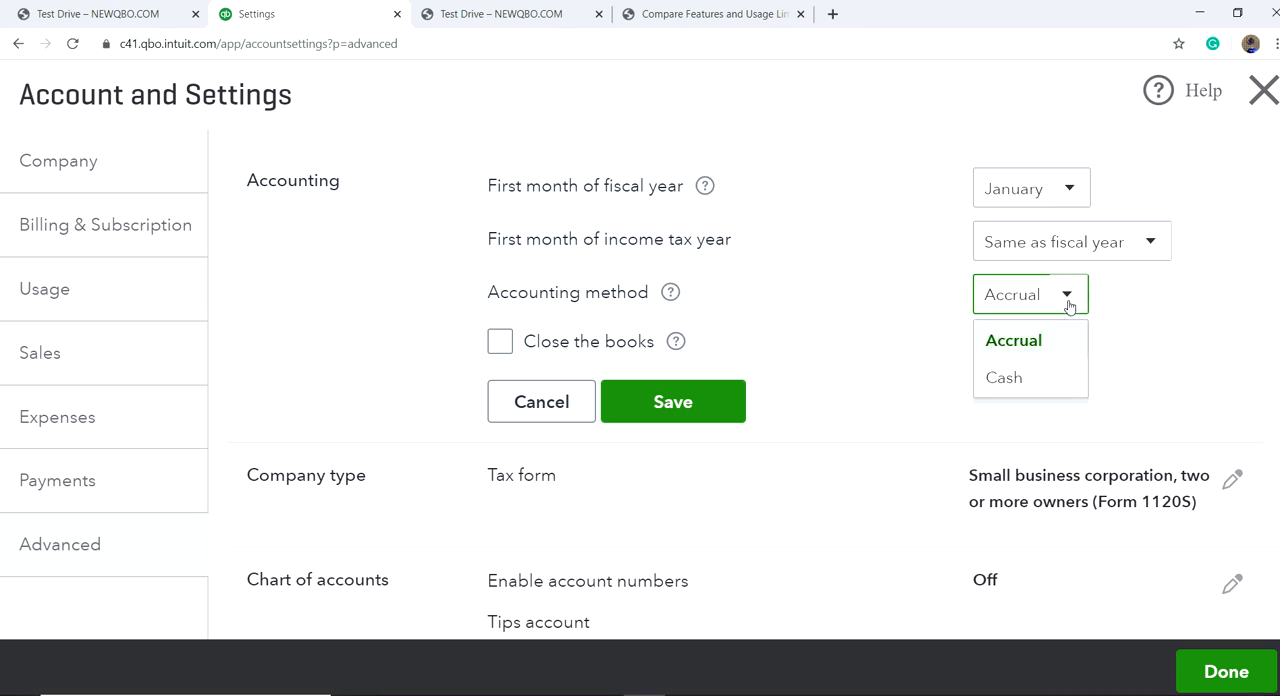
{"action": "left_click", "coordinate": [1004, 378]}
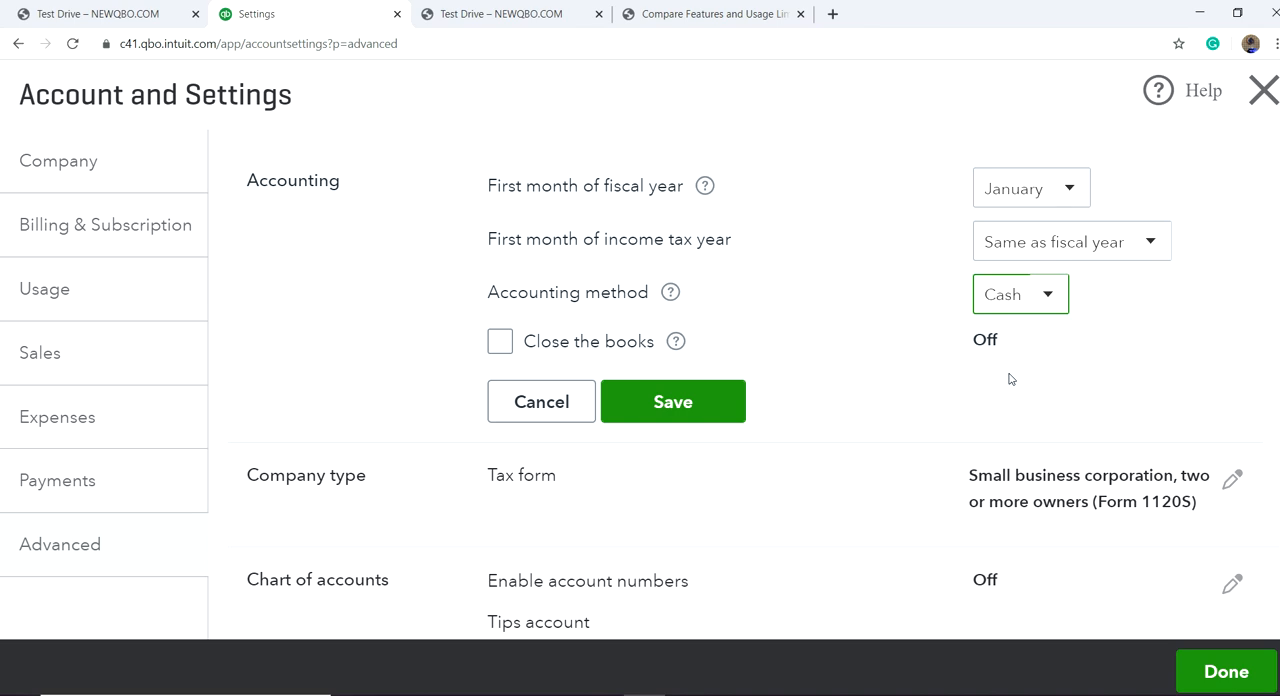
{"action": "left_click", "coordinate": [1049, 297]}
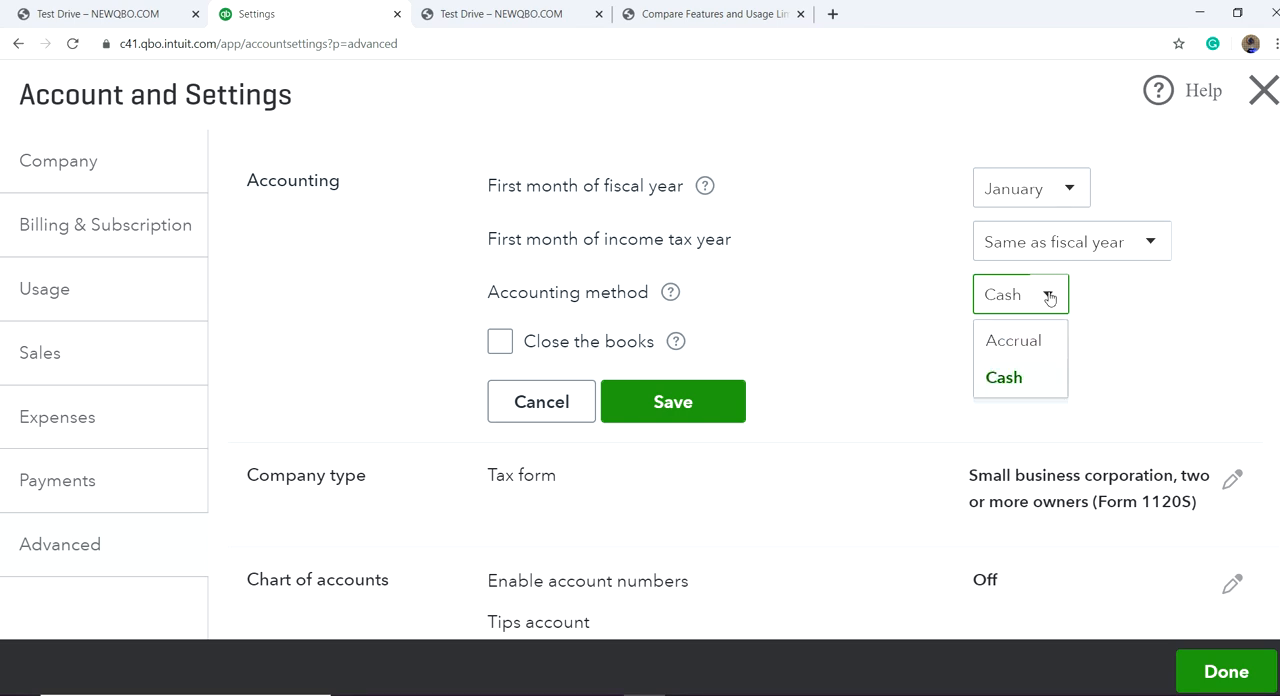
{"action": "left_click", "coordinate": [1025, 341]}
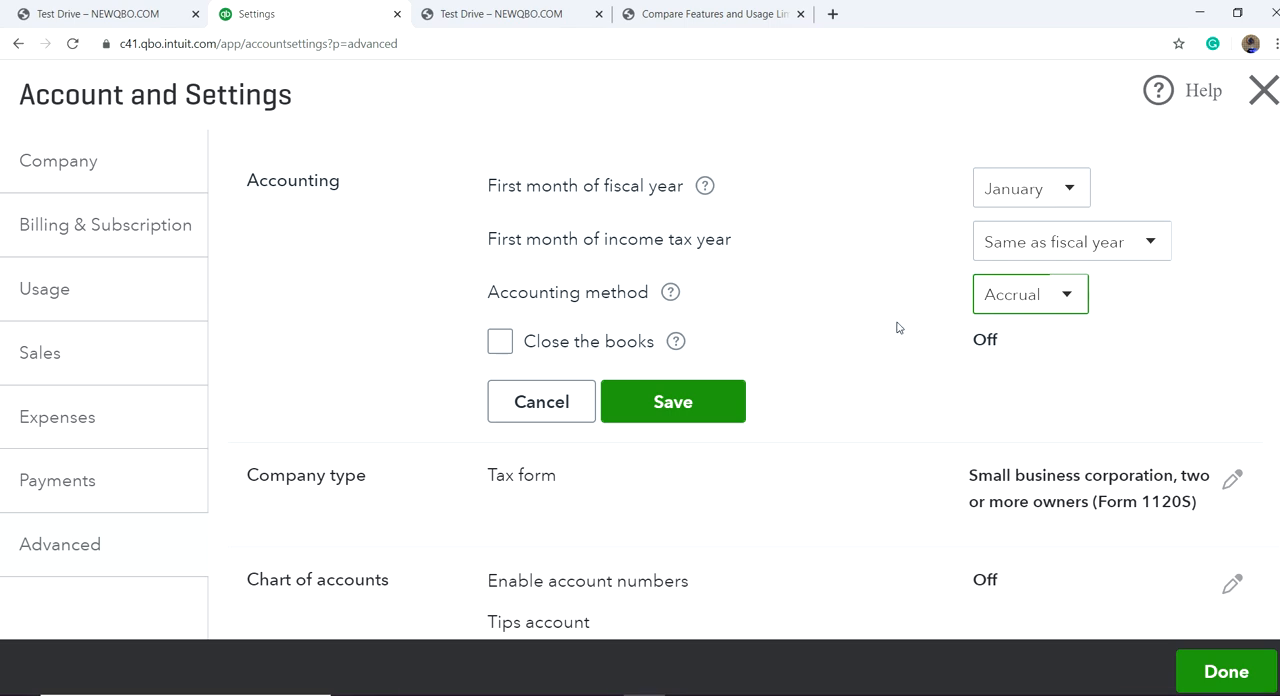
{"action": "left_click", "coordinate": [676, 410]}
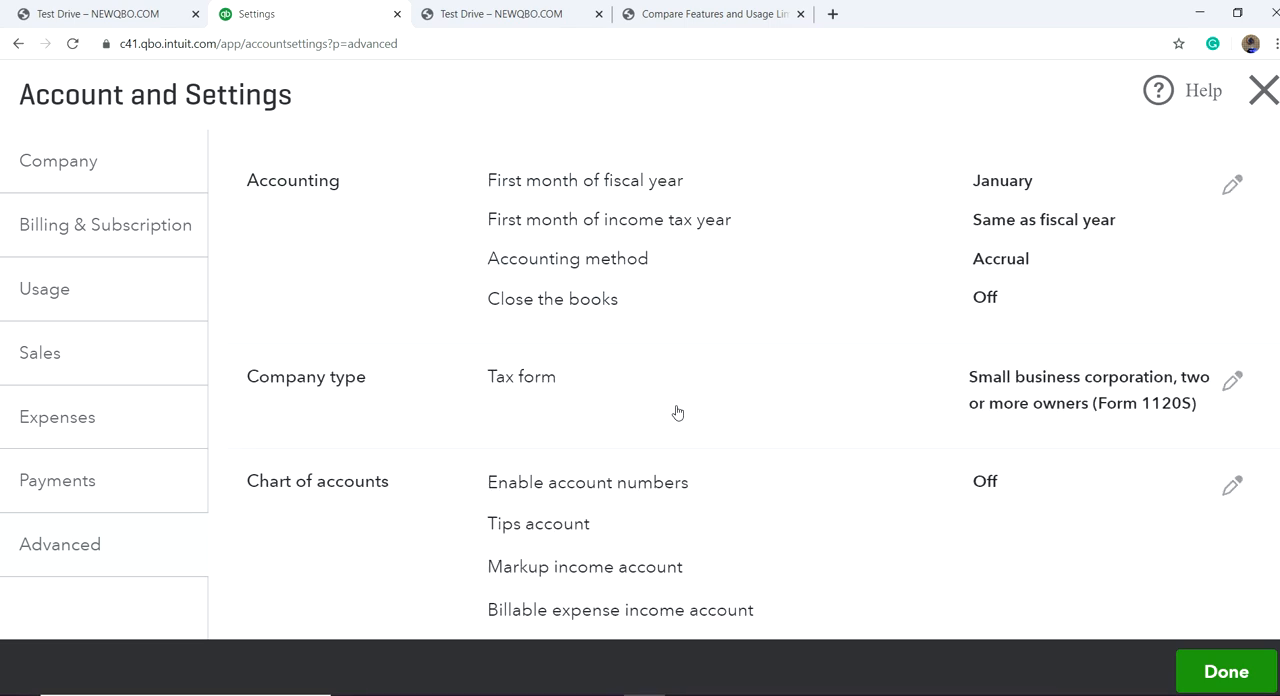
Step: Turn on closing the books and allow changes only after viewing a warning and entering a password
{"action": "left_click", "coordinate": [995, 302]}
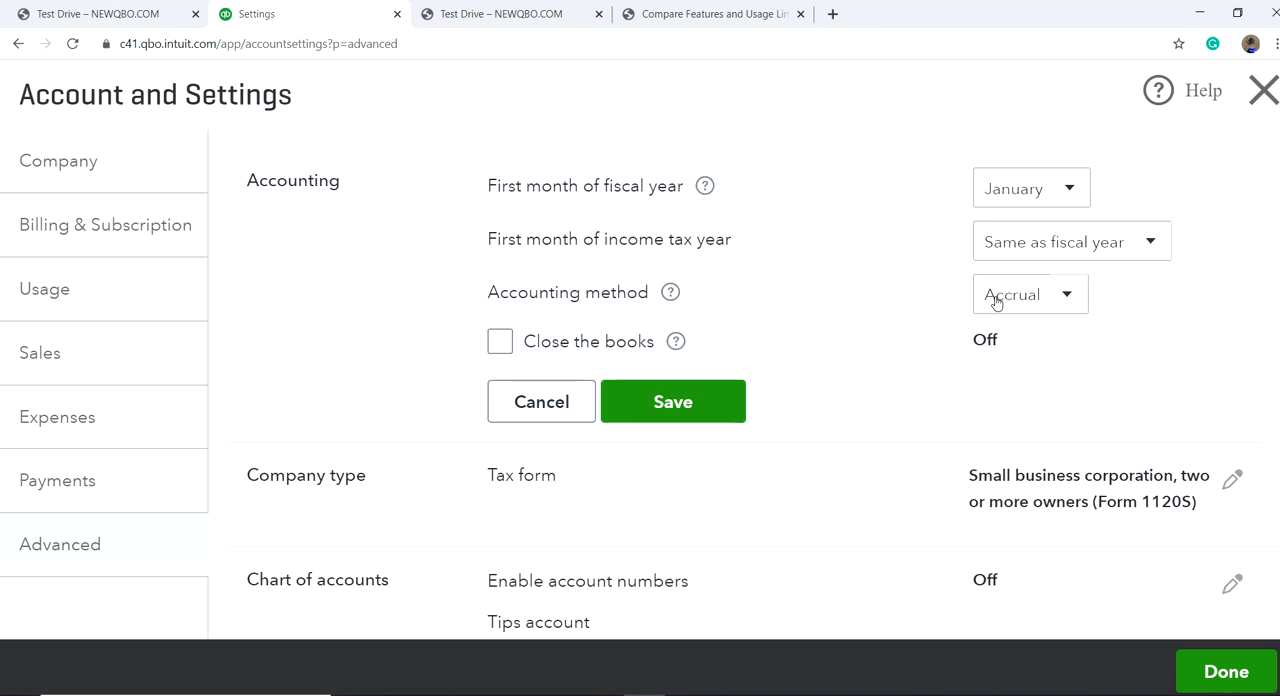
{"action": "left_click", "coordinate": [501, 343]}
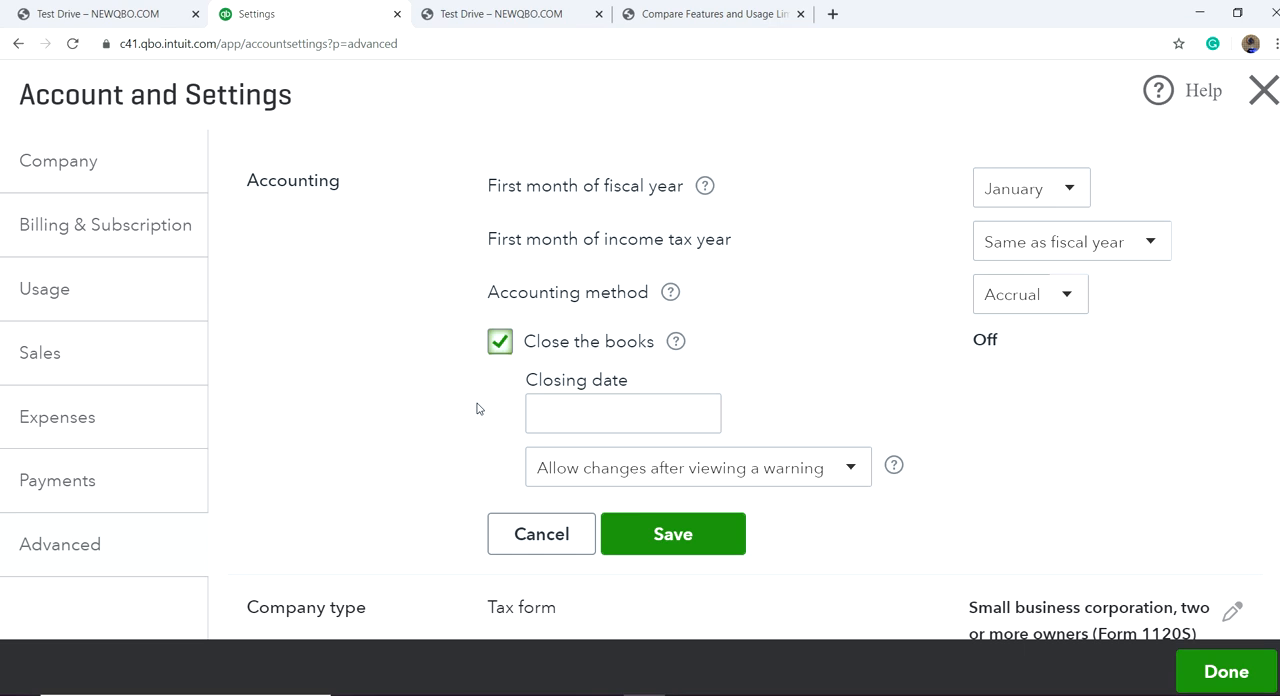
{"action": "left_click", "coordinate": [572, 416]}
{"action": "left_click", "coordinate": [851, 469]}
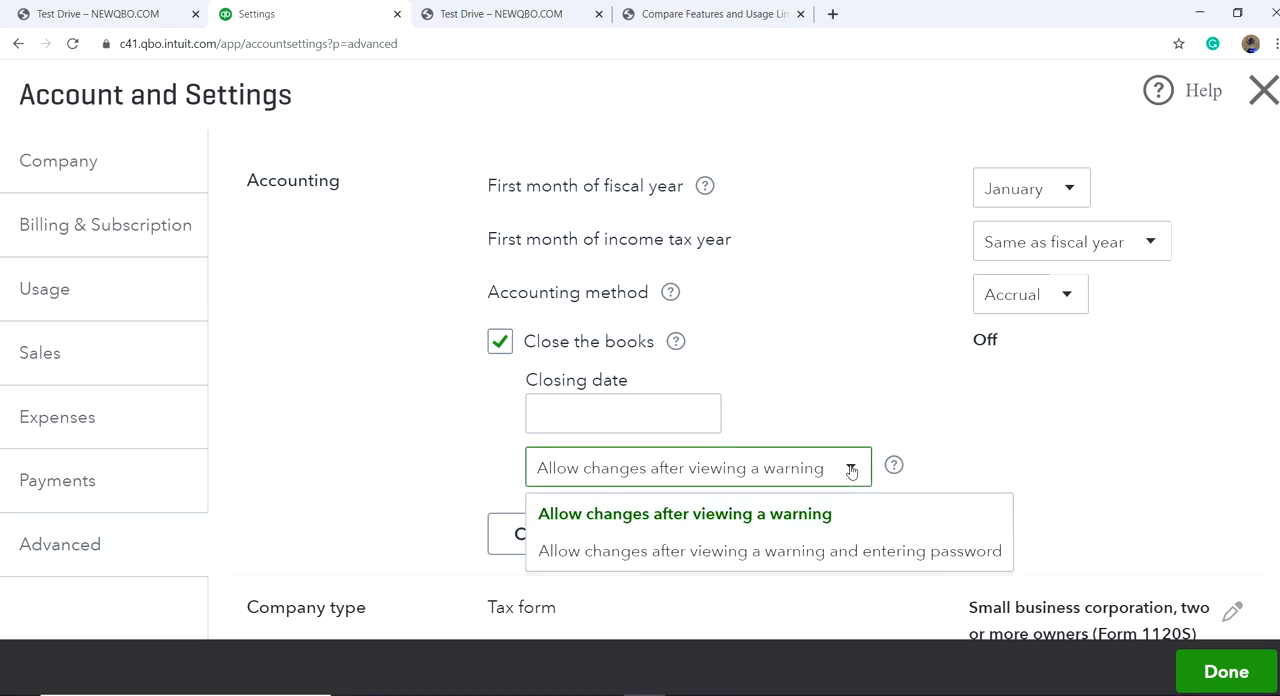
{"action": "left_click", "coordinate": [774, 562]}
Step: Try a closing date of 12/31/2019 for the books and discard the accounting changes
{"action": "left_click", "coordinate": [557, 409]}
{"action": "left_click", "coordinate": [699, 413]}
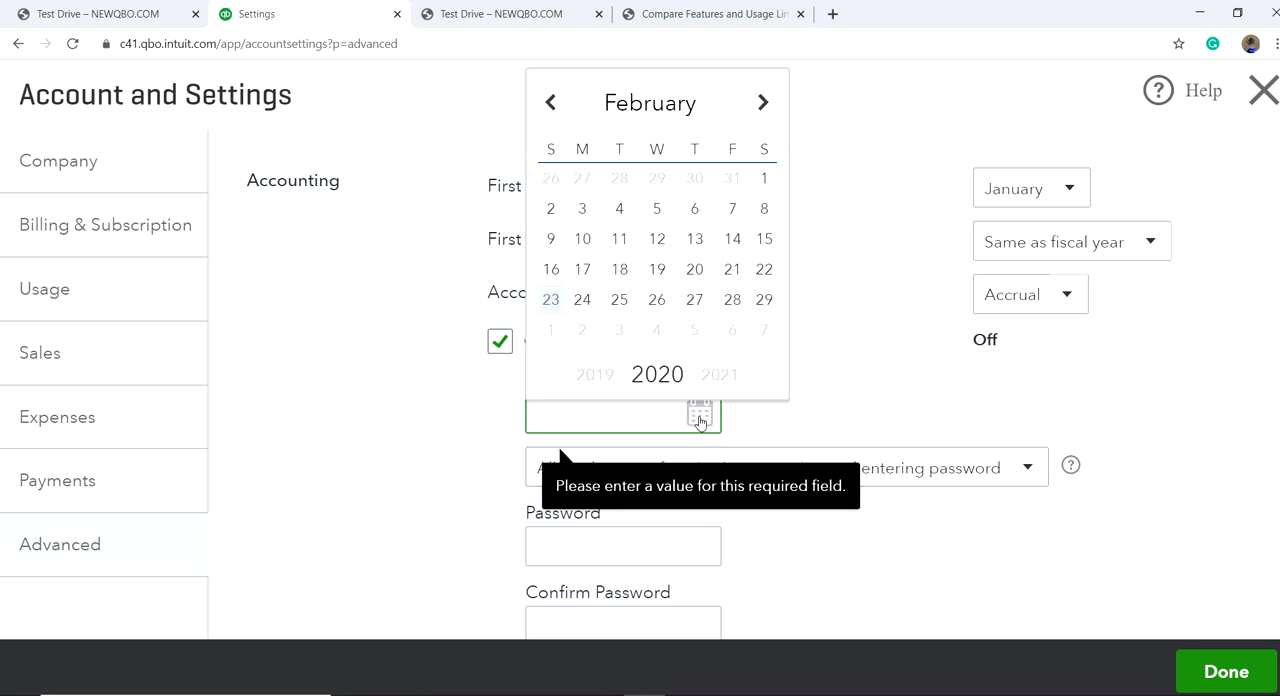
{"action": "left_click", "coordinate": [552, 104]}
{"action": "left_click", "coordinate": [556, 110]}
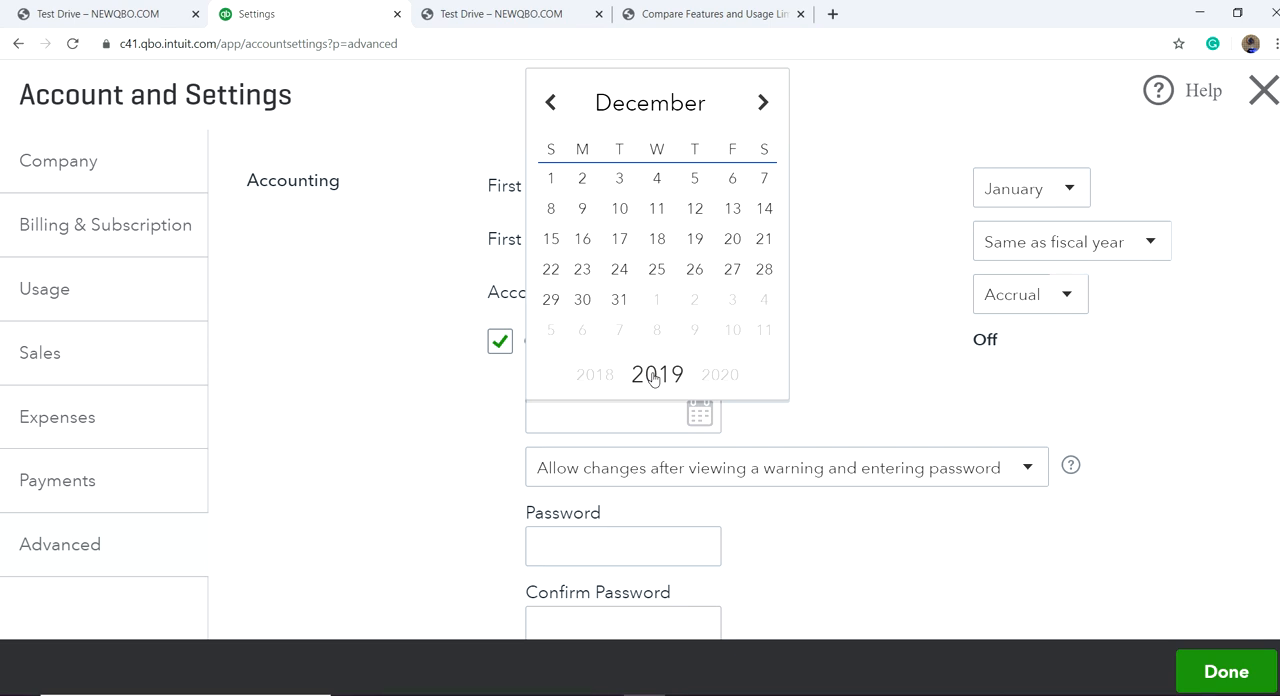
{"action": "left_click", "coordinate": [427, 438]}
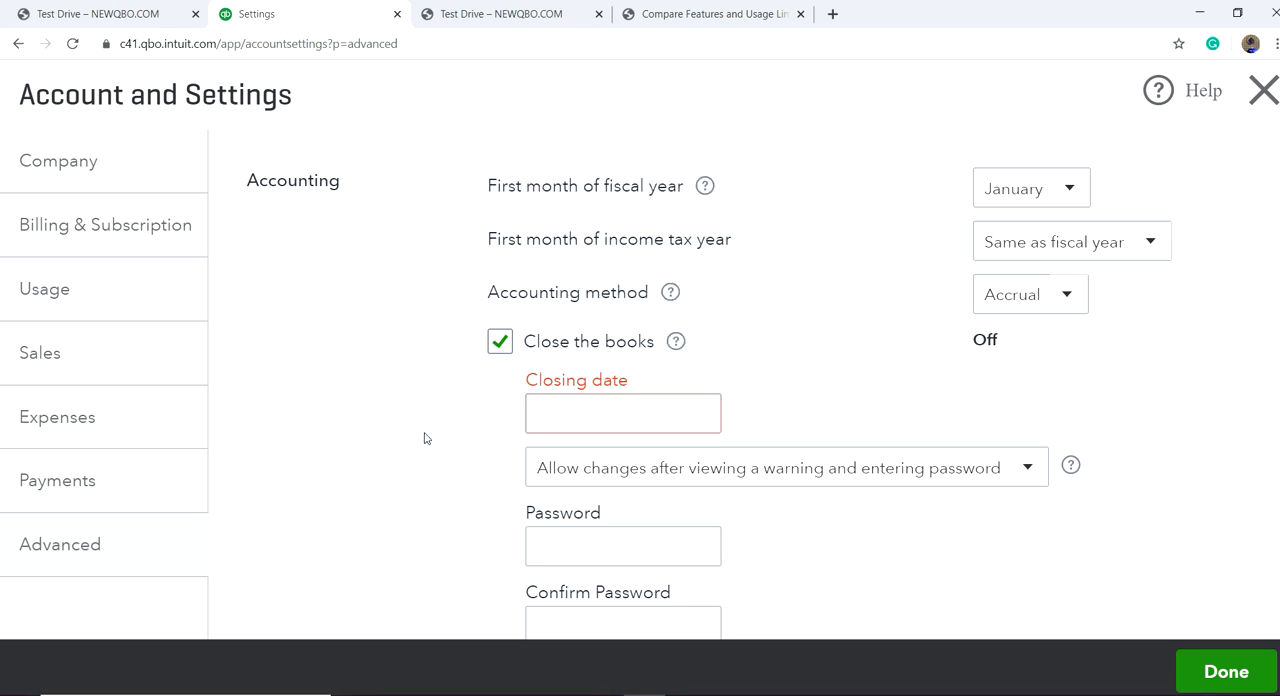
{"action": "left_click", "coordinate": [555, 407]}
{"action": "type", "text": "12/31/"}
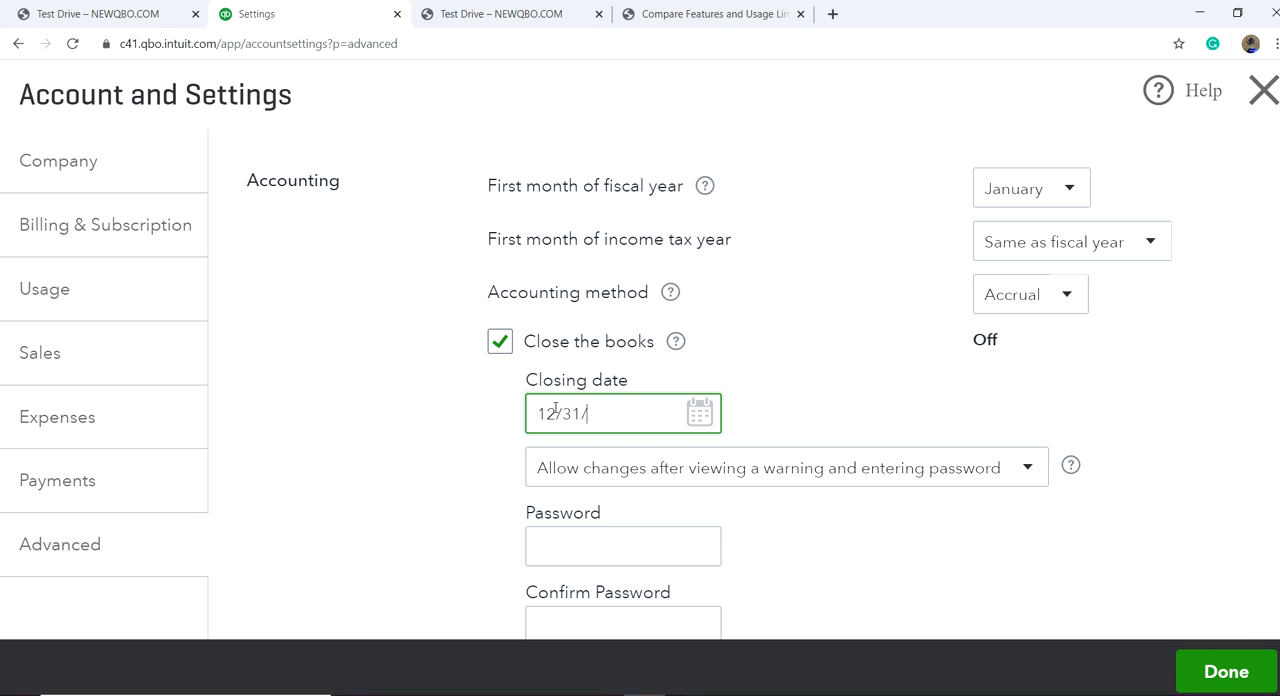
{"action": "key", "text": "Tab"}
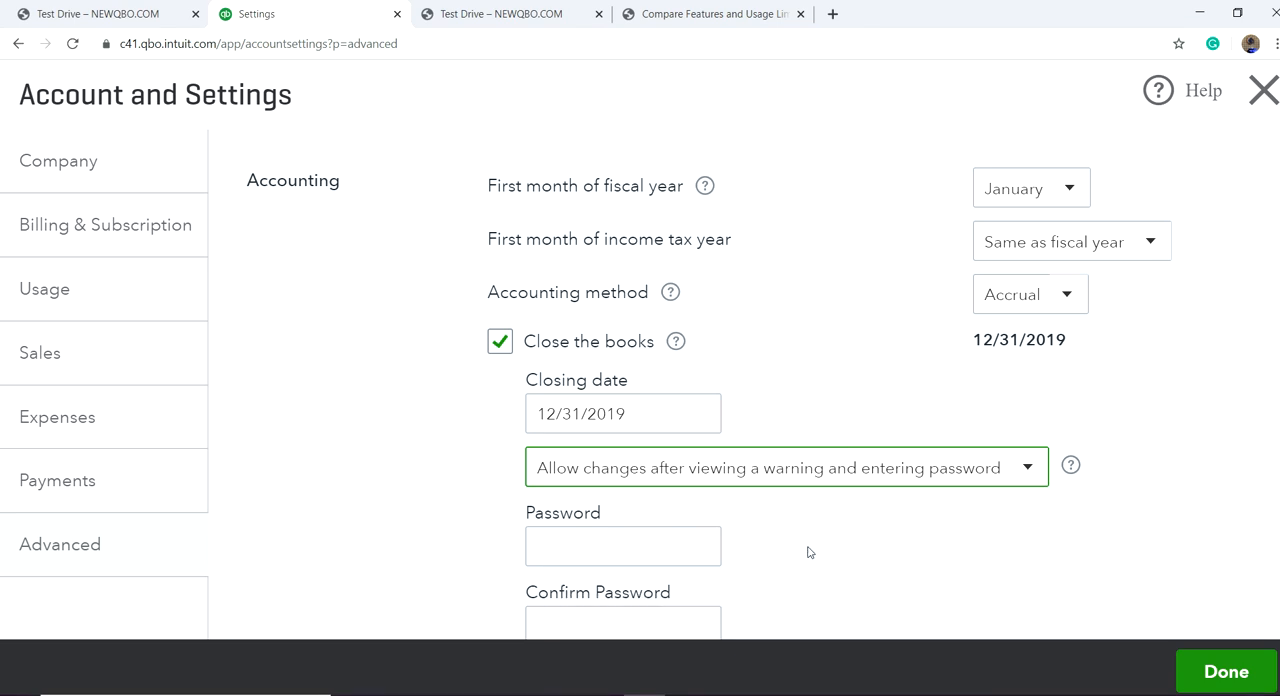
{"action": "scroll", "coordinate": [809, 552], "scroll_direction": "down", "scroll_amount": 3}
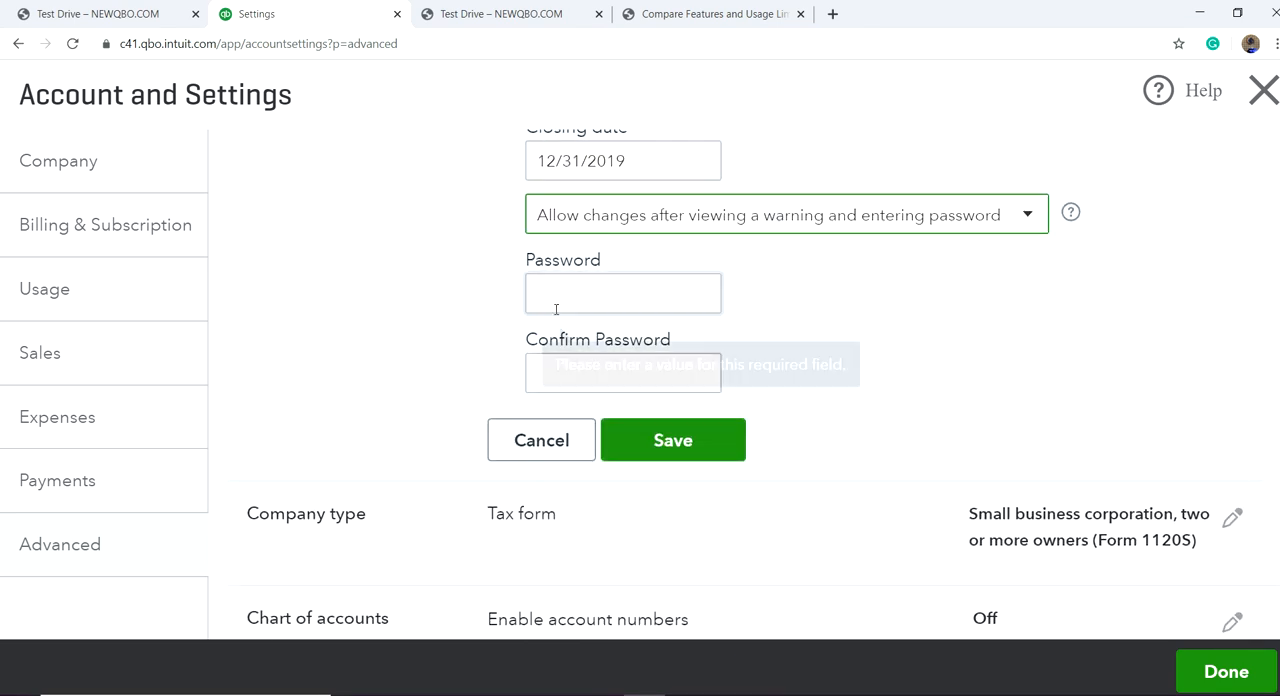
{"action": "left_click", "coordinate": [536, 441]}
Step: Review the accounting, company type, chart of accounts and categories sections of the advanced settings
{"action": "scroll", "coordinate": [900, 394], "scroll_direction": "down", "scroll_amount": 1}
{"action": "scroll", "coordinate": [853, 412], "scroll_direction": "up", "scroll_amount": 3}
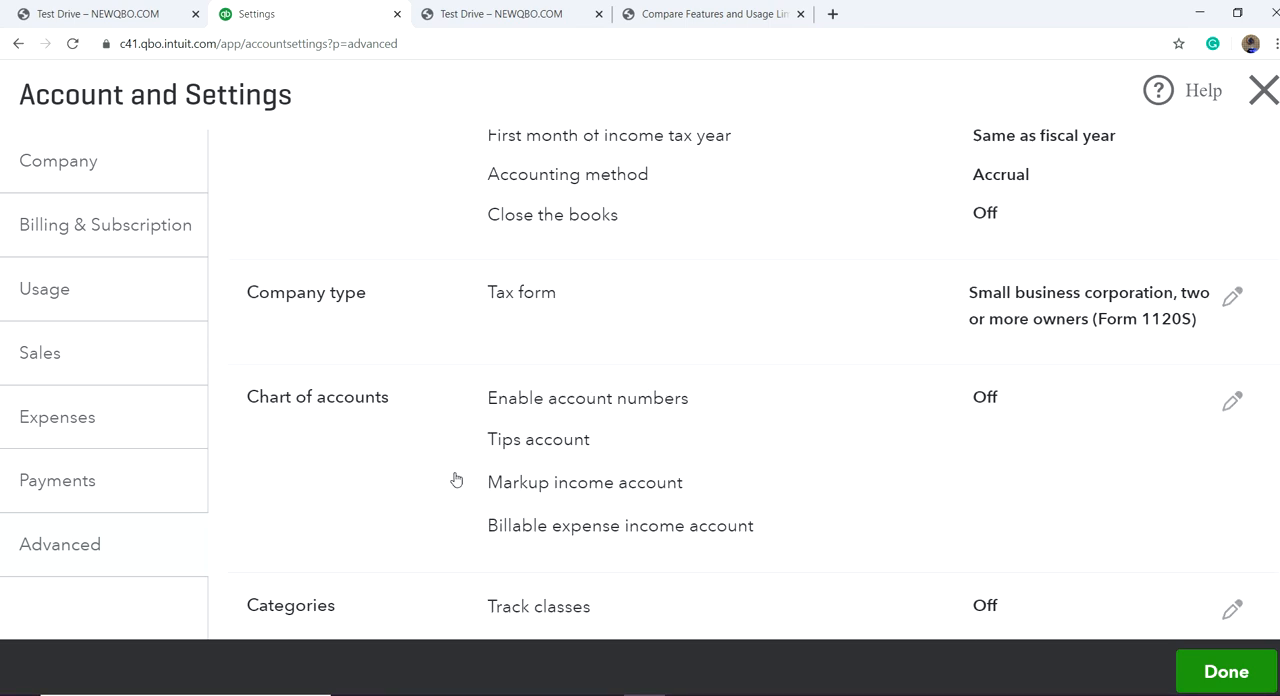
{"action": "left_click", "coordinate": [71, 553]}
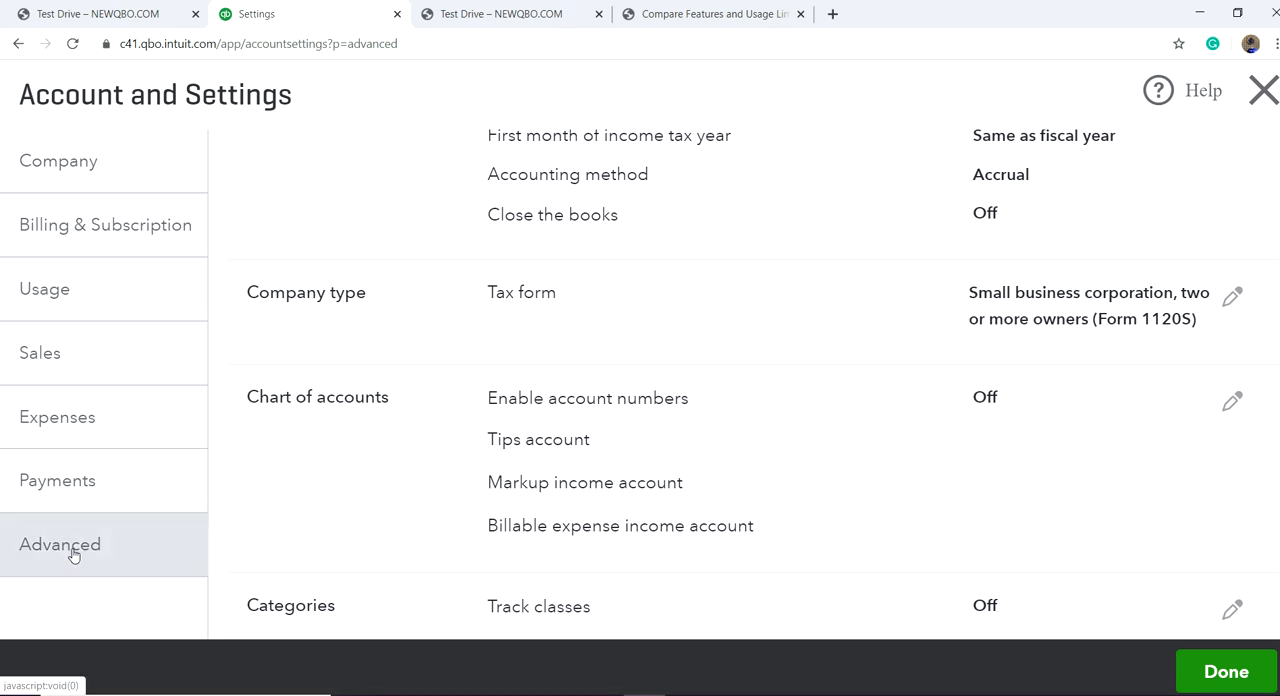
{"action": "scroll", "coordinate": [900, 462], "scroll_direction": "up", "scroll_amount": 1}
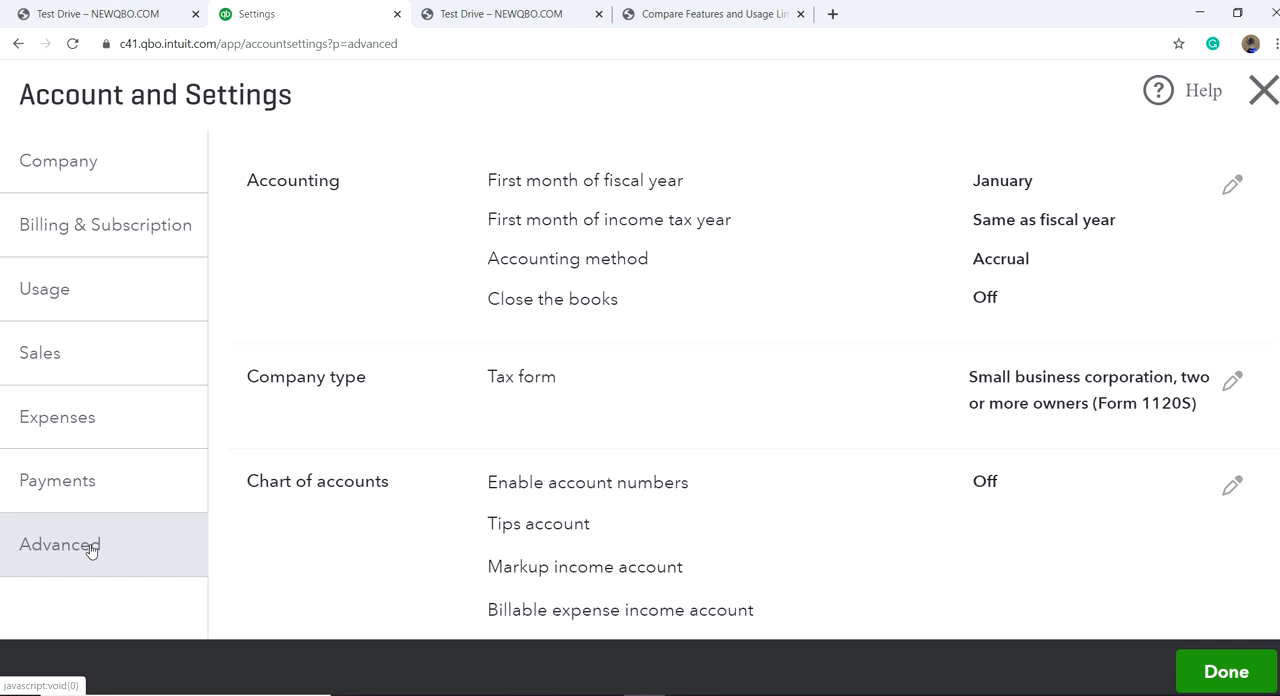
{"action": "scroll", "coordinate": [782, 442], "scroll_direction": "down", "scroll_amount": 4}
{"action": "scroll", "coordinate": [782, 442], "scroll_direction": "up", "scroll_amount": 2}
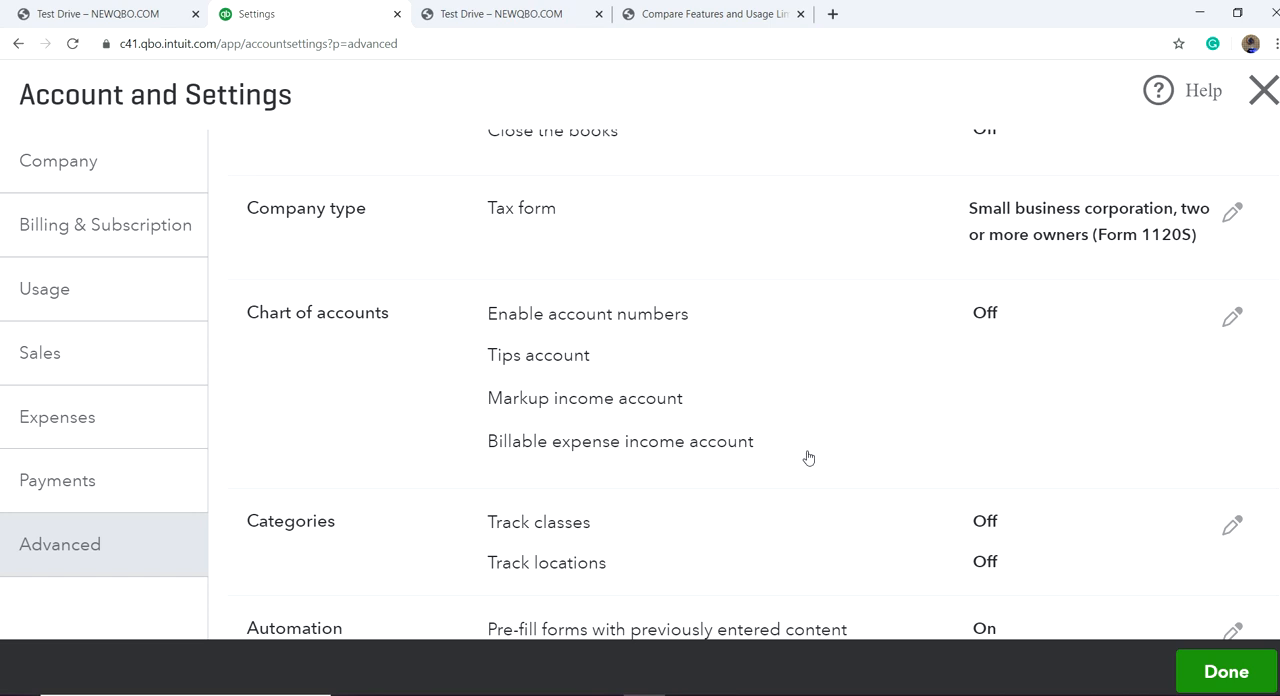
Step: Enable class tracking with a warning for transactions without a class, assigning one class to each row in a transaction
{"action": "scroll", "coordinate": [808, 457], "scroll_direction": "down", "scroll_amount": 3}
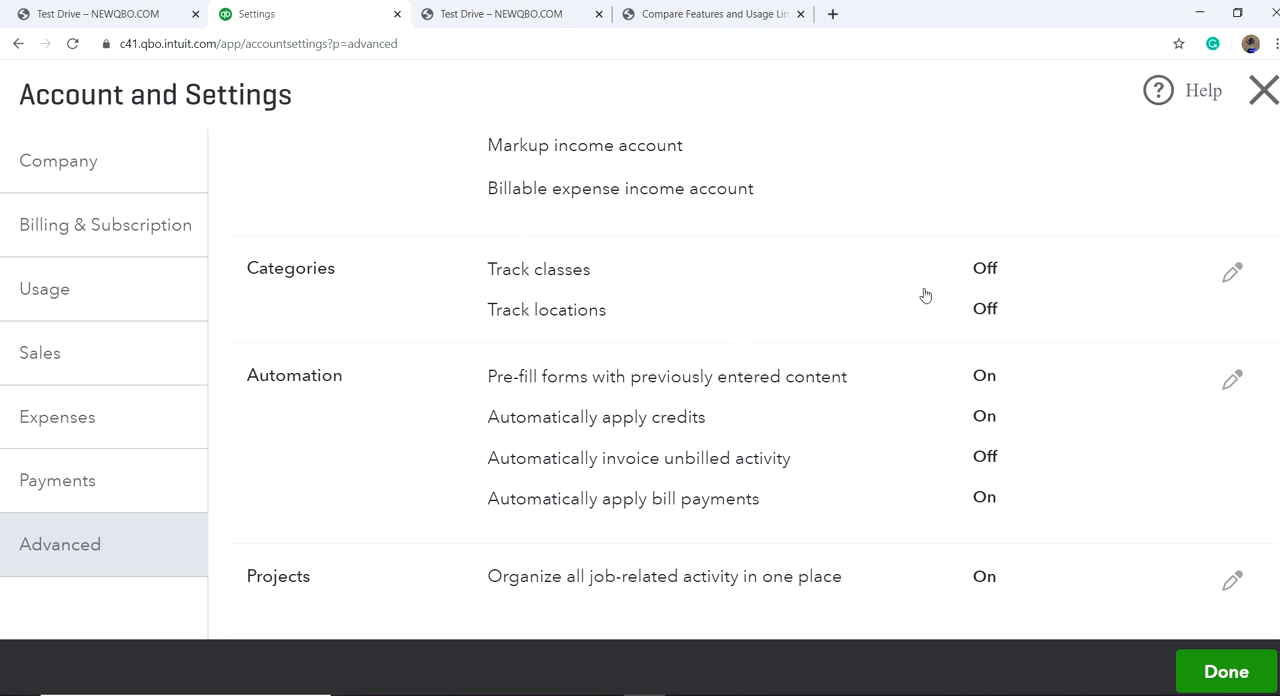
{"action": "left_click", "coordinate": [988, 277]}
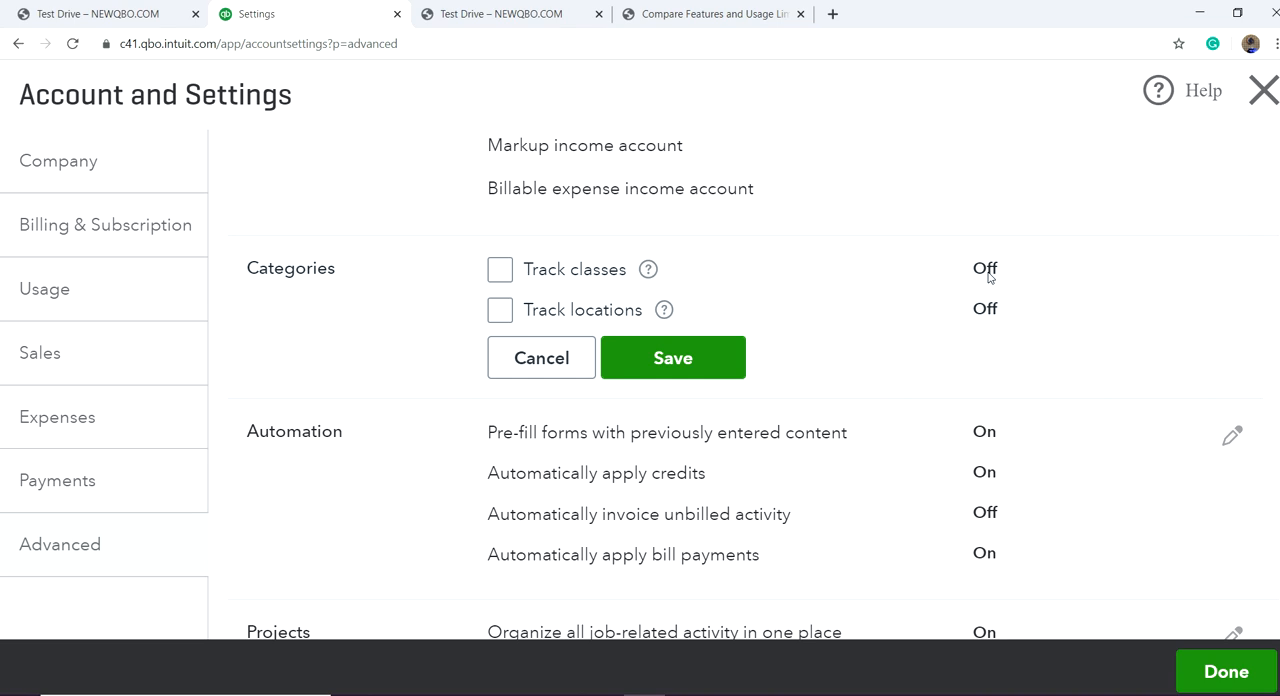
{"action": "left_click", "coordinate": [503, 274]}
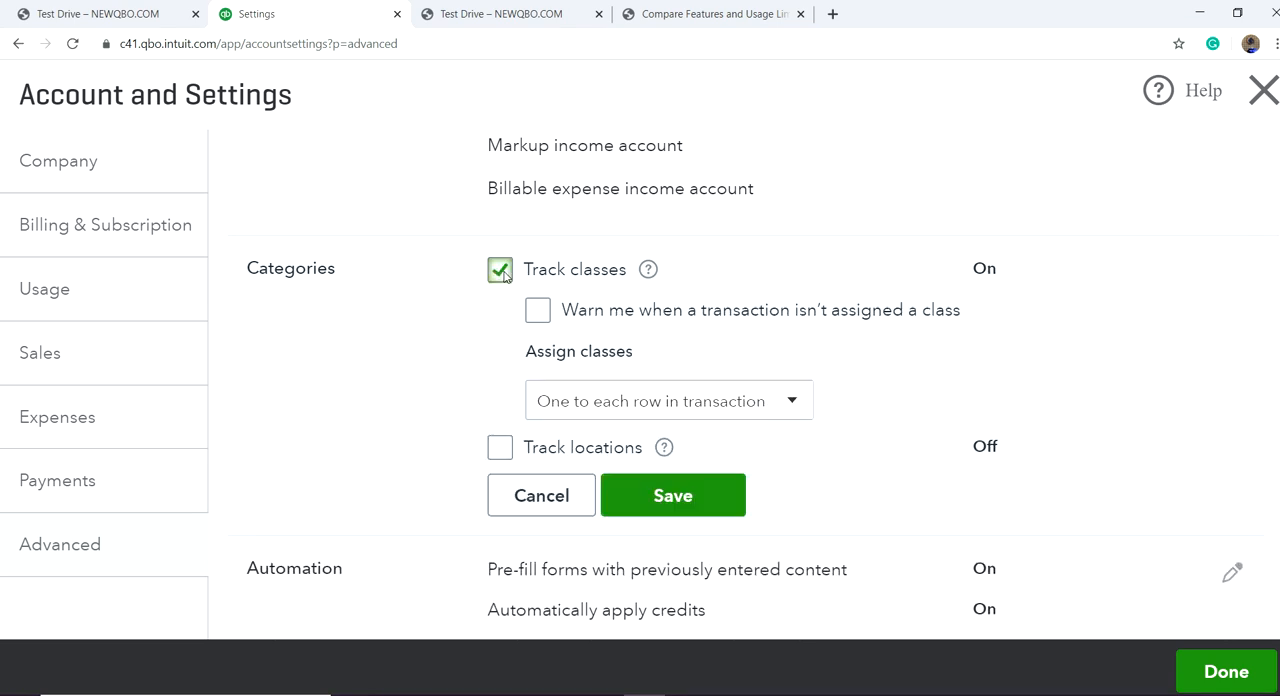
{"action": "left_click", "coordinate": [539, 315]}
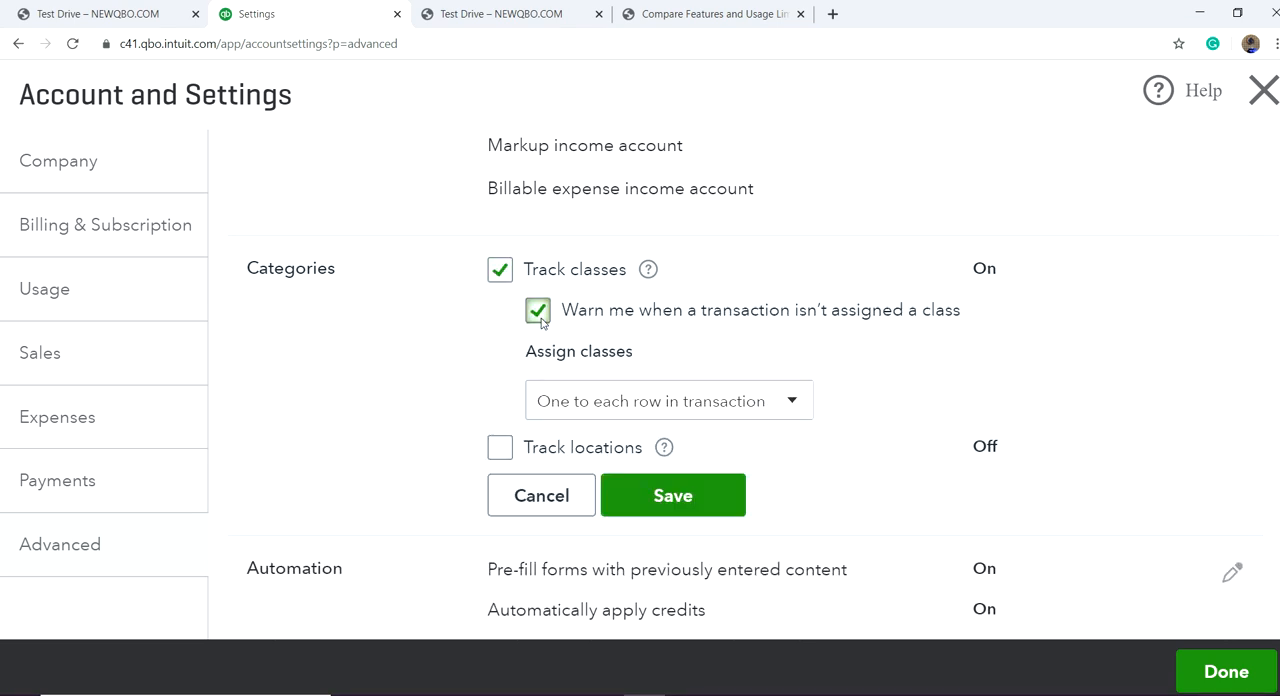
{"action": "left_click", "coordinate": [795, 403]}
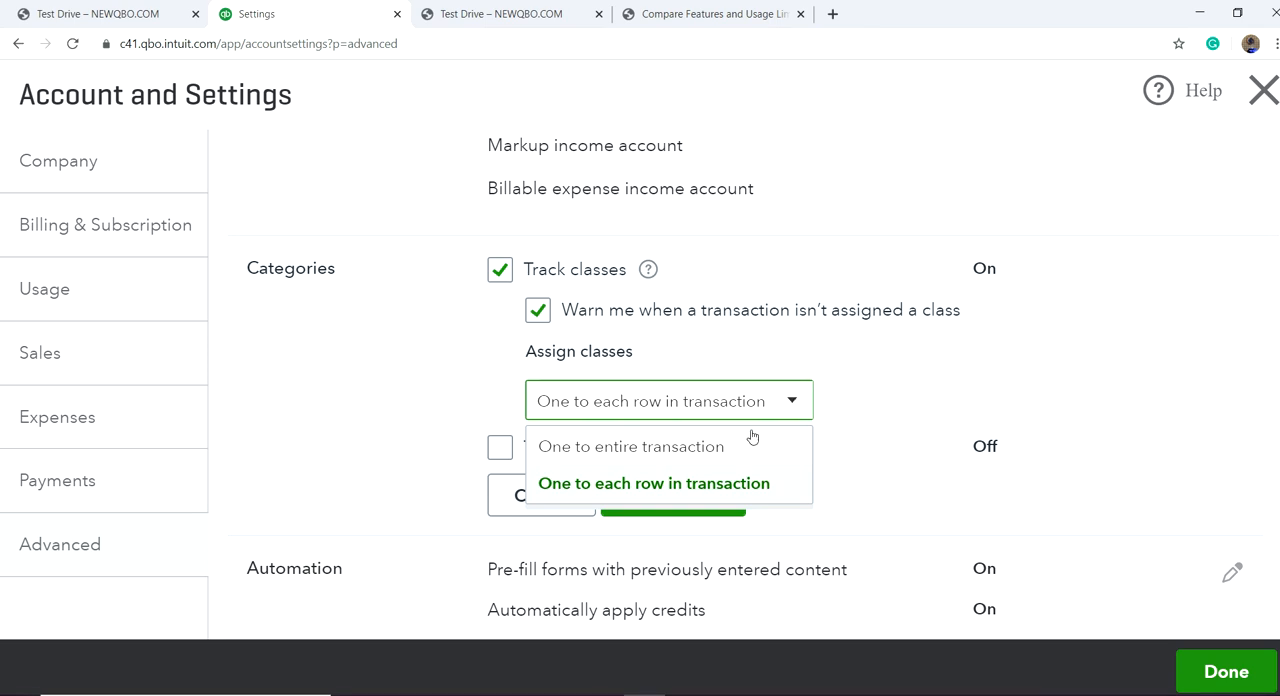
{"action": "left_click", "coordinate": [727, 485]}
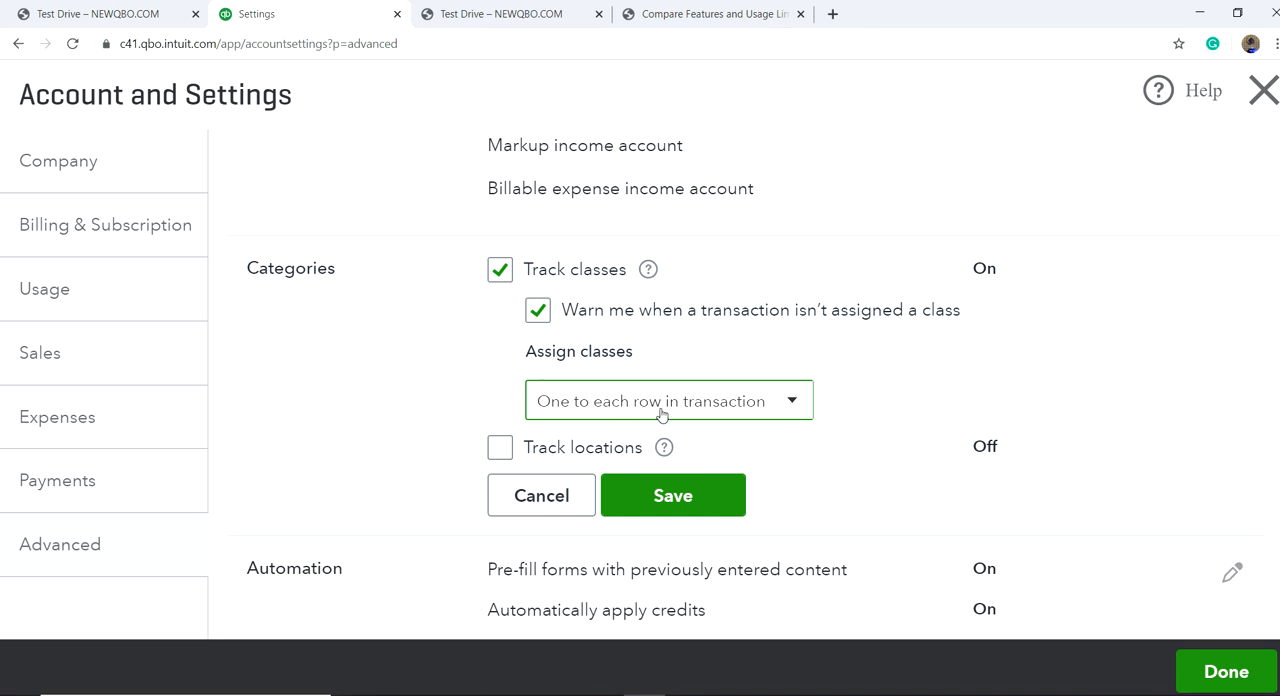
Step: Turn on location tracking with the label Location and save the categories settings
{"action": "left_click", "coordinate": [501, 449]}
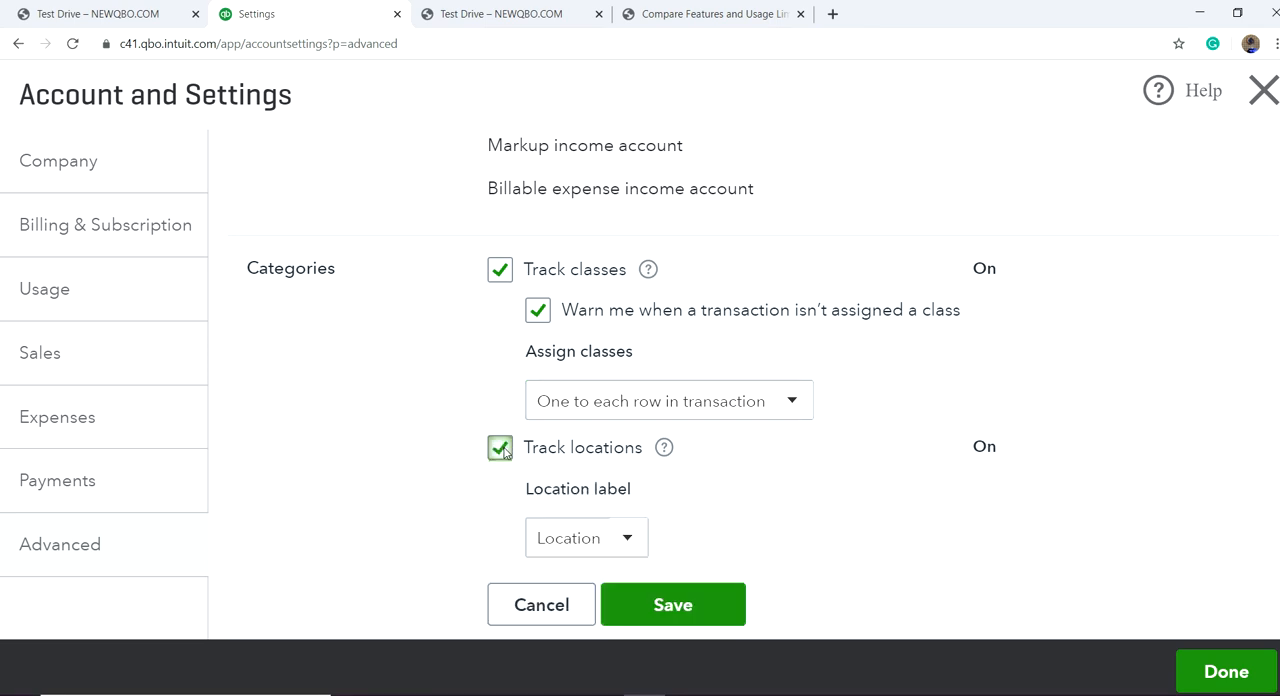
{"action": "scroll", "coordinate": [677, 516], "scroll_direction": "down", "scroll_amount": 2}
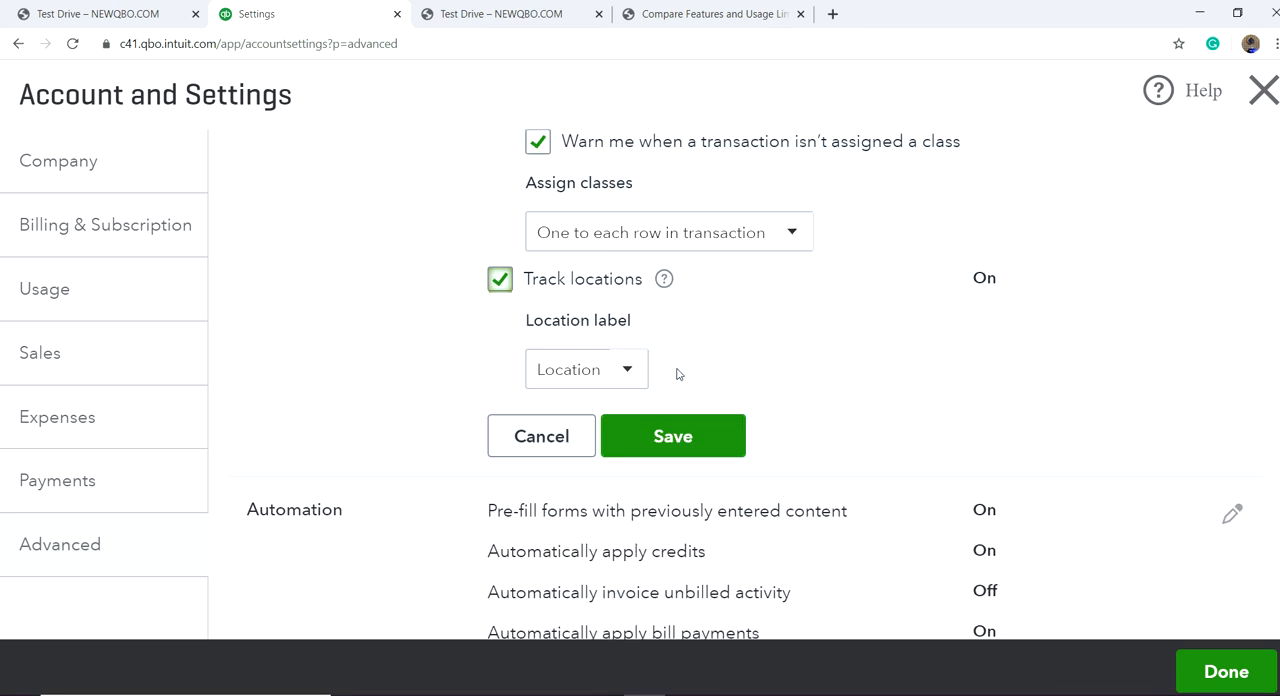
{"action": "left_click", "coordinate": [630, 371]}
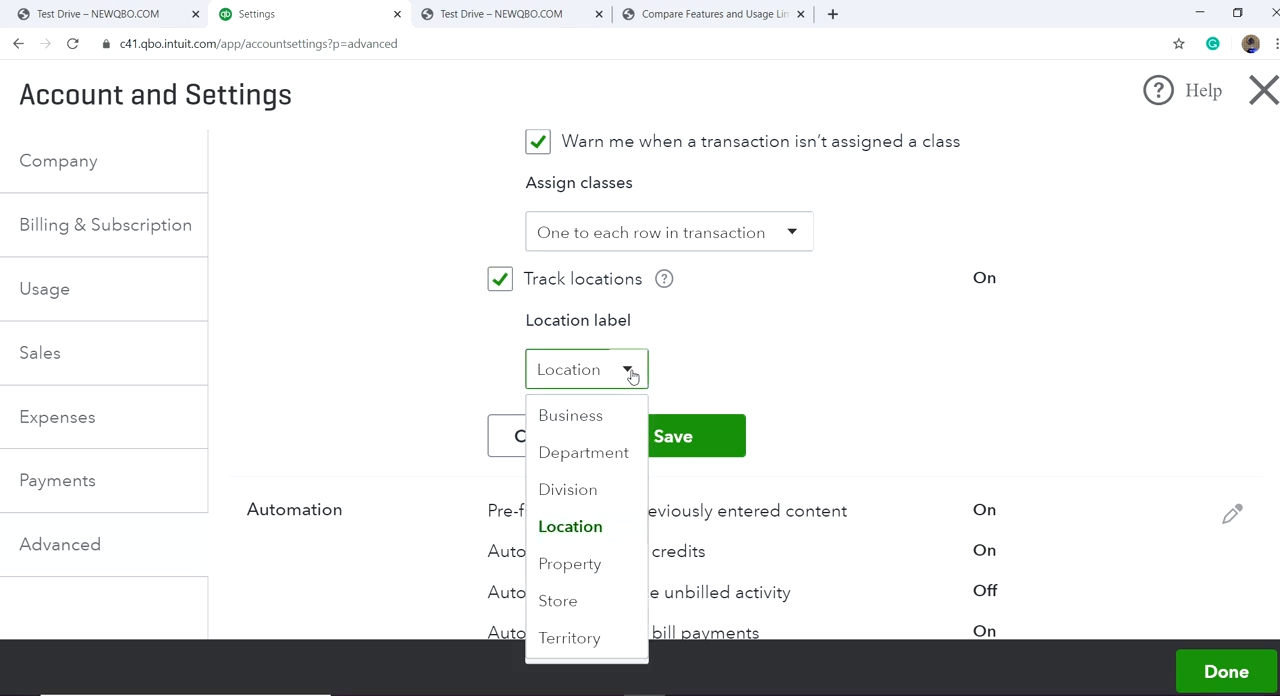
{"action": "left_click", "coordinate": [396, 338]}
{"action": "left_click", "coordinate": [683, 451]}
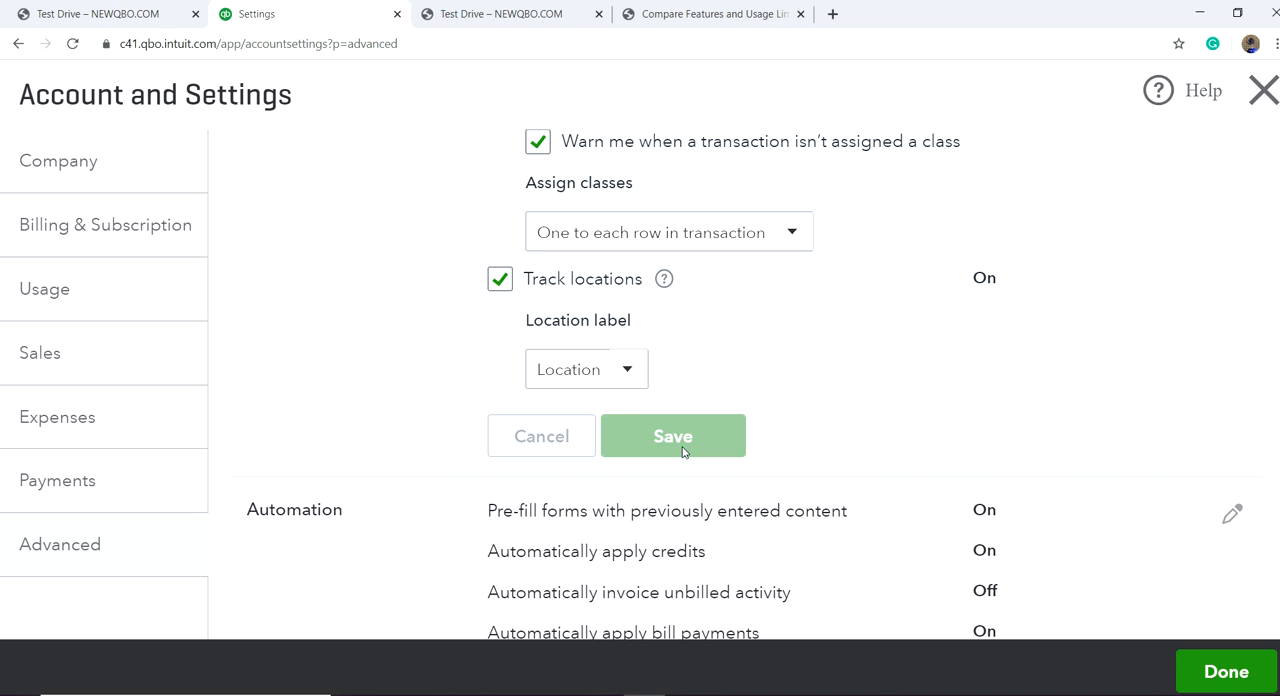
Step: Review the automation, projects, user view, time tracking, currency and other preferences sections of the advanced settings
{"action": "scroll", "coordinate": [909, 530], "scroll_direction": "down", "scroll_amount": 2}
{"action": "scroll", "coordinate": [880, 523], "scroll_direction": "up", "scroll_amount": 2}
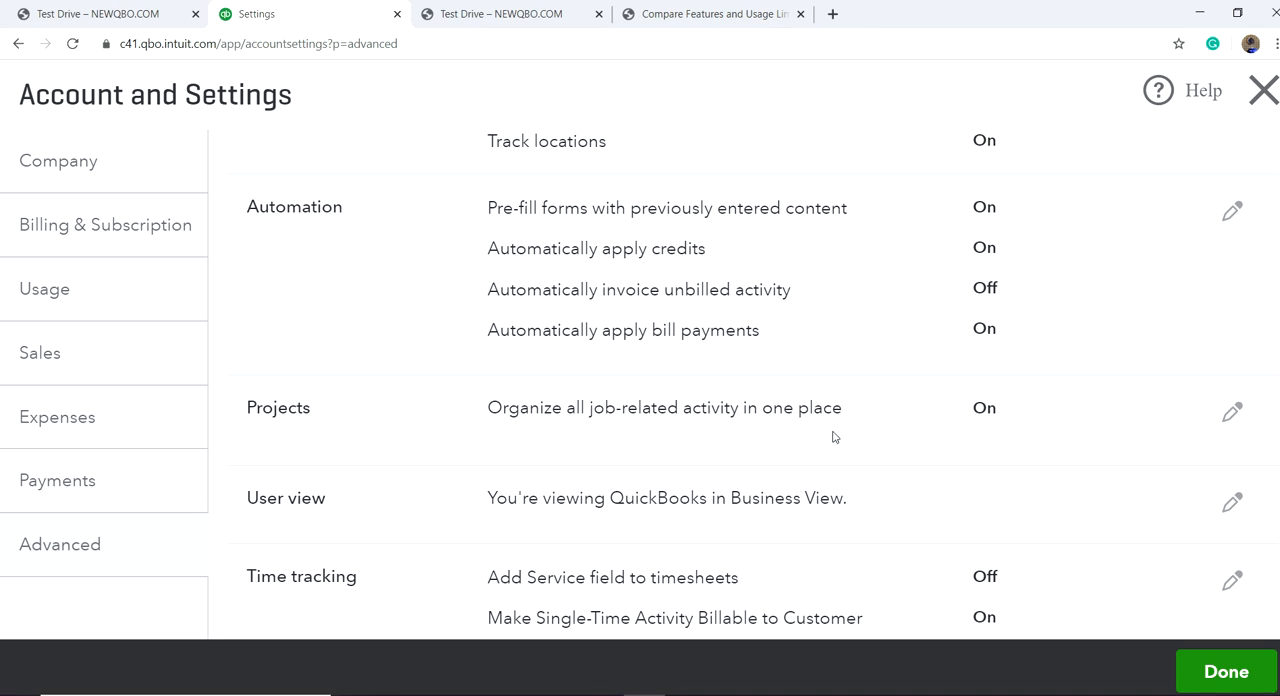
{"action": "scroll", "coordinate": [845, 437], "scroll_direction": "down", "scroll_amount": 1}
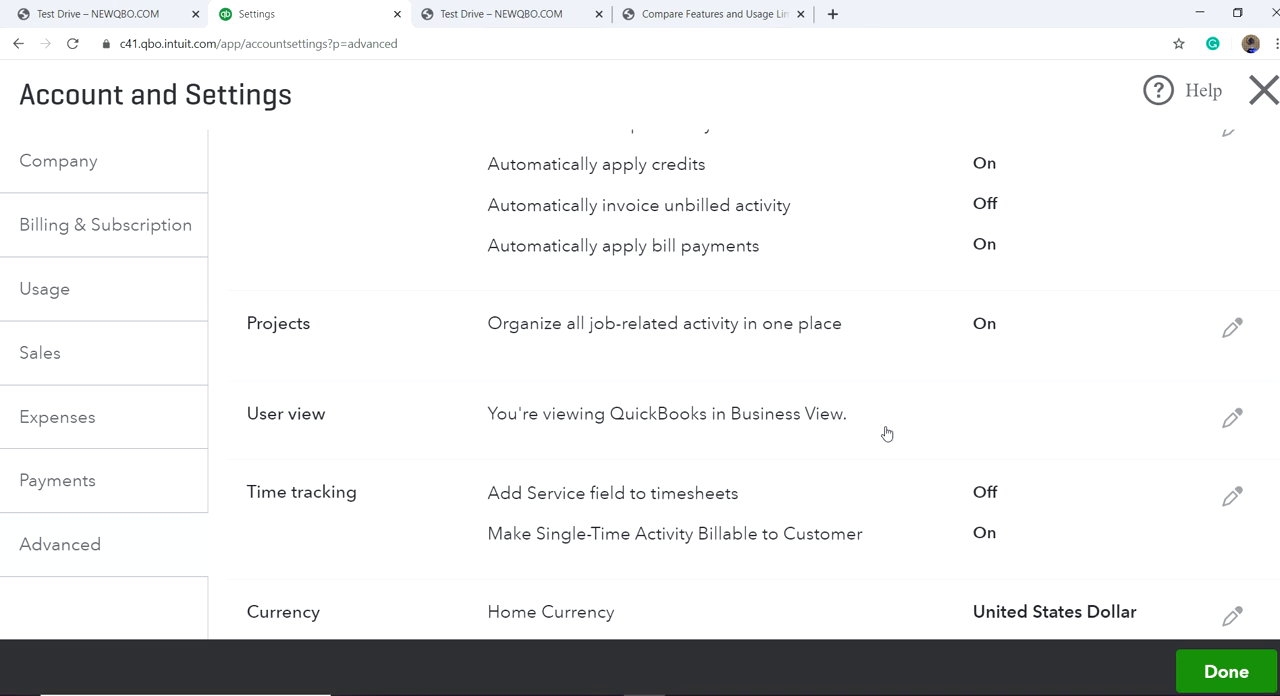
{"action": "scroll", "coordinate": [886, 433], "scroll_direction": "up", "scroll_amount": 1}
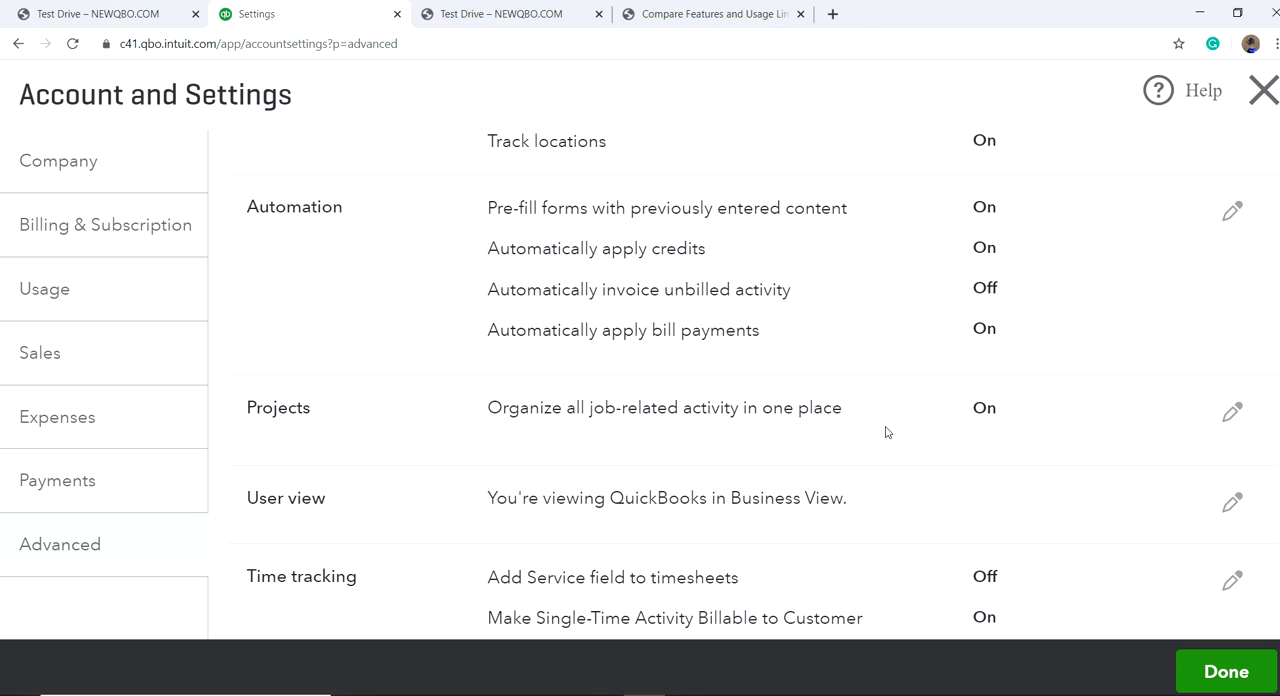
{"action": "scroll", "coordinate": [890, 427], "scroll_direction": "down", "scroll_amount": 2}
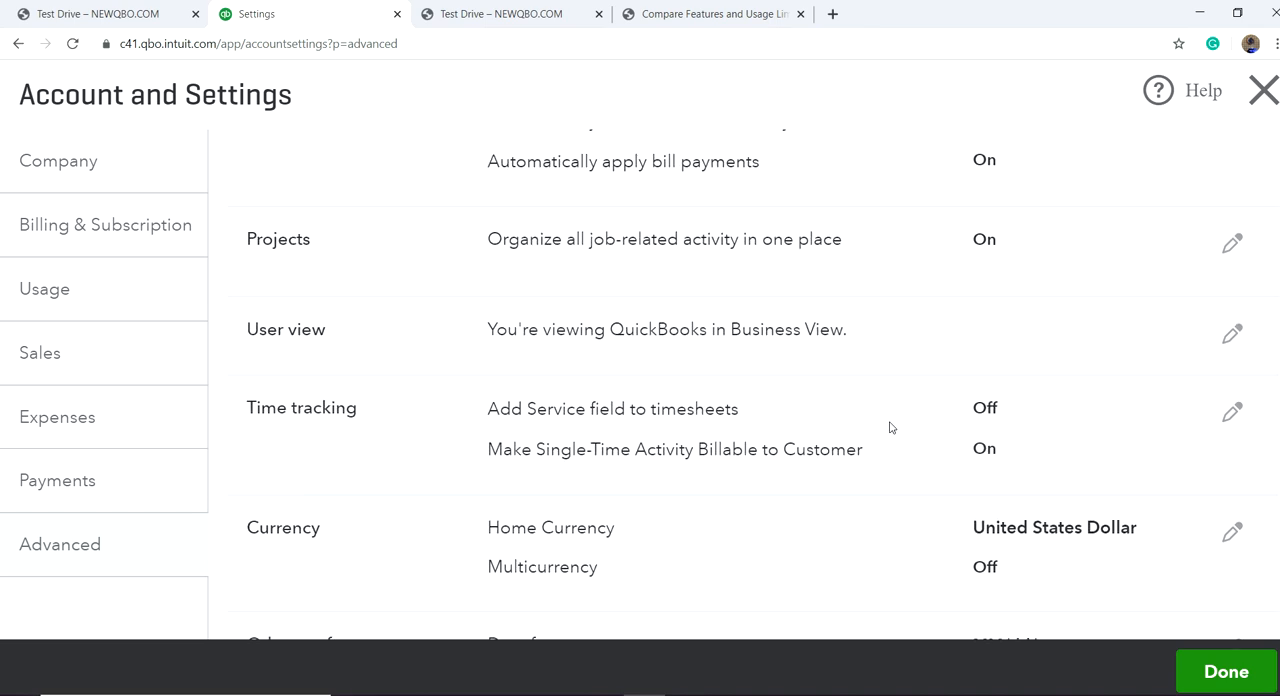
{"action": "scroll", "coordinate": [878, 424], "scroll_direction": "down", "scroll_amount": 2}
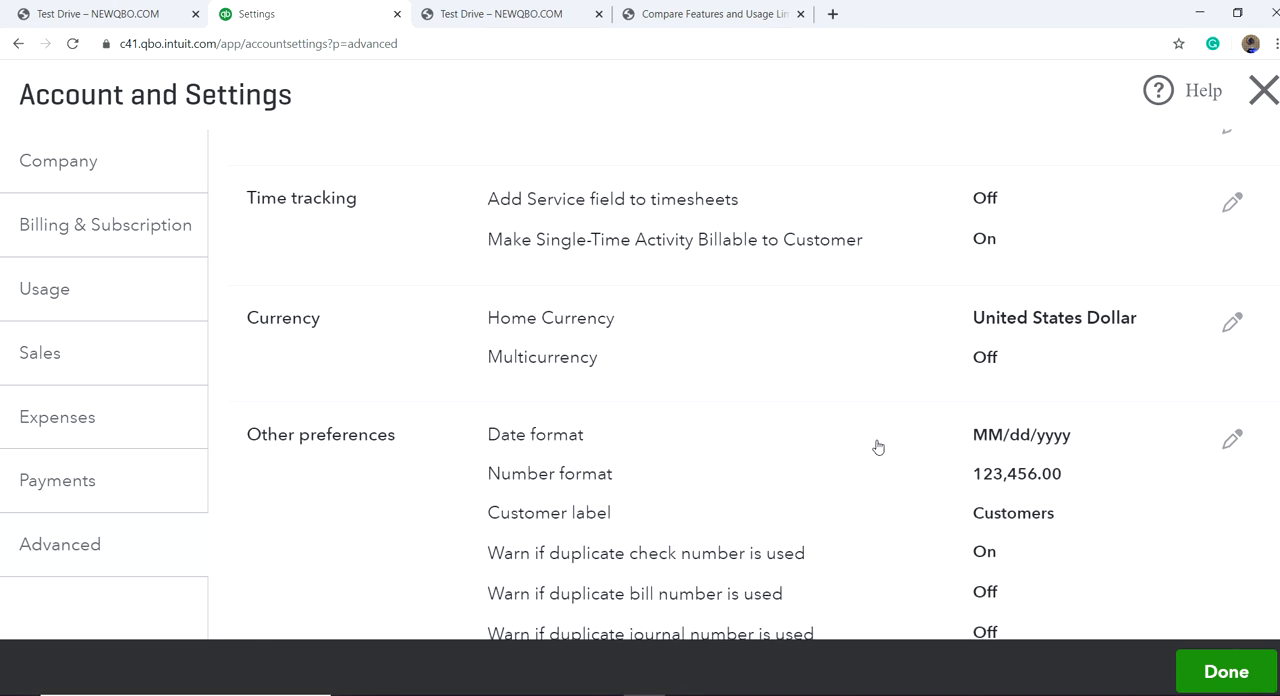
{"action": "scroll", "coordinate": [877, 440], "scroll_direction": "down", "scroll_amount": 3}
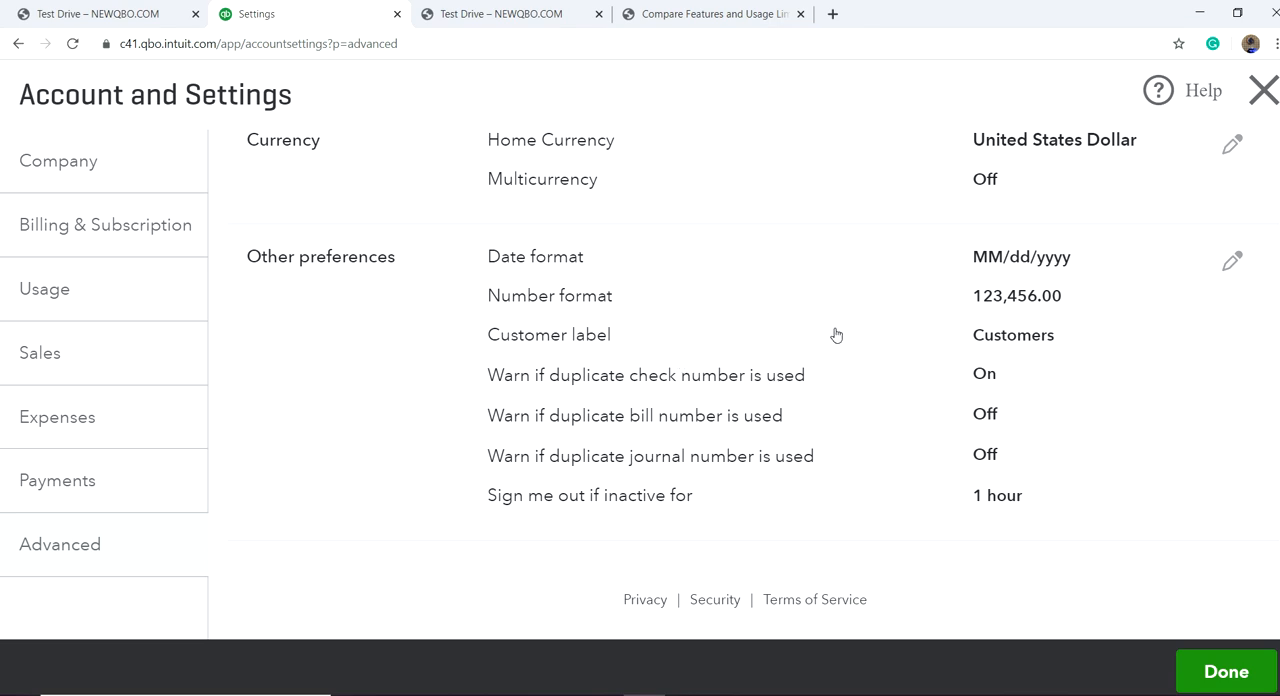
Step: Check the customer label choices, set the inactivity sign-out to 3 hours in the other preferences, save and finish the account settings
{"action": "left_click", "coordinate": [1010, 337]}
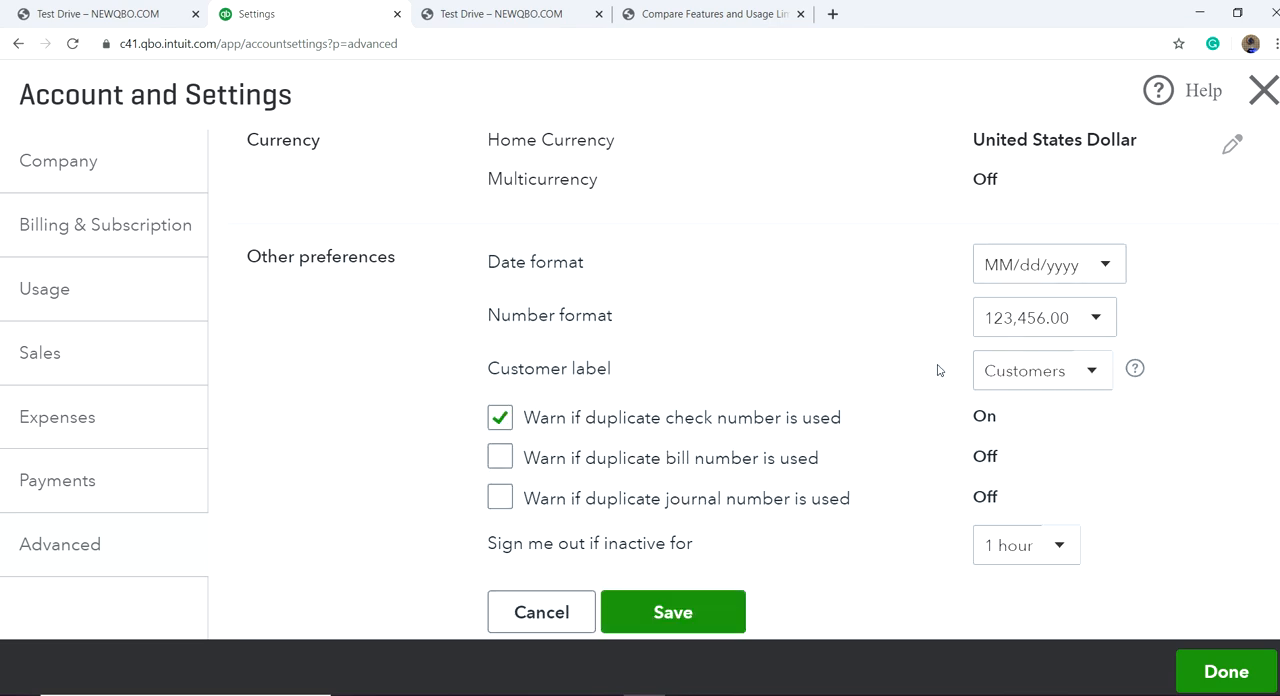
{"action": "left_click", "coordinate": [1088, 378]}
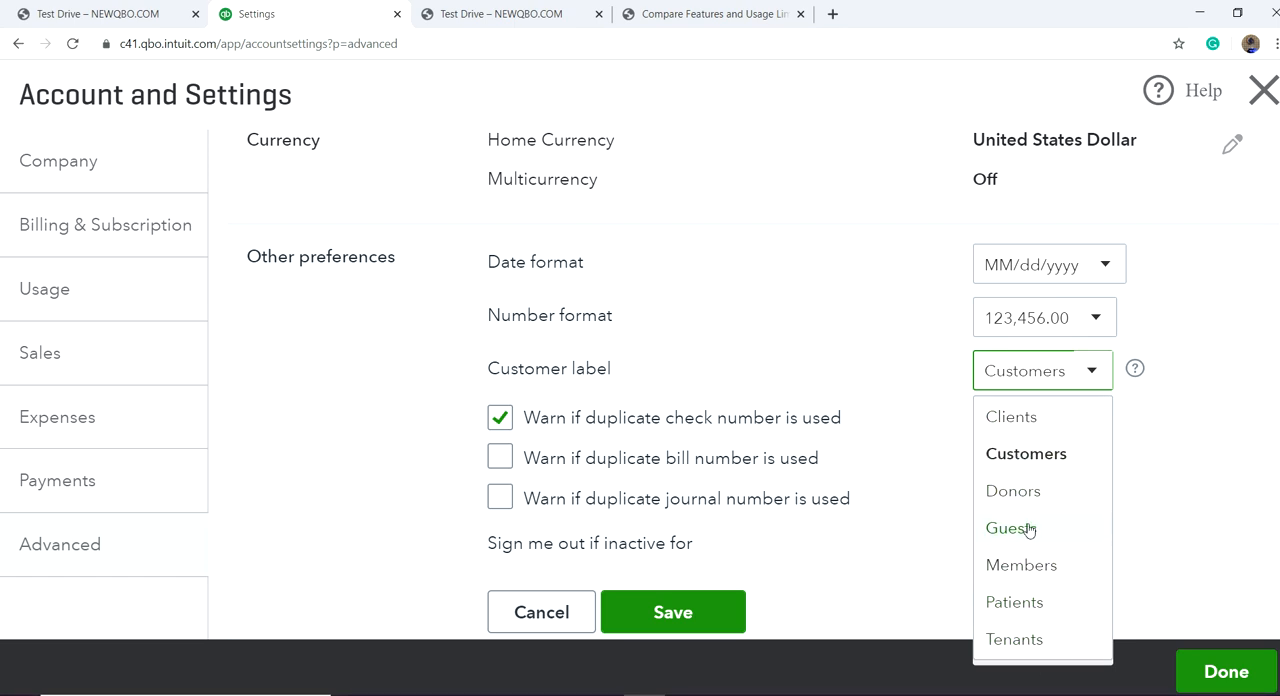
{"action": "left_click", "coordinate": [1166, 471]}
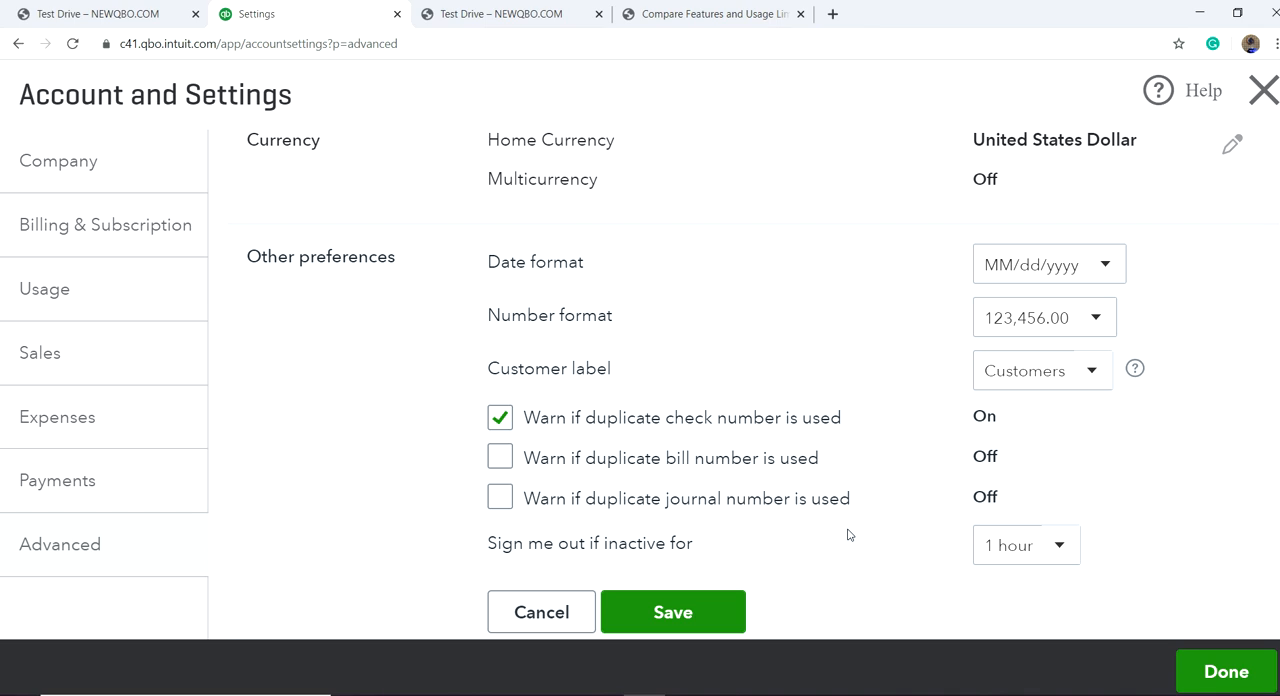
{"action": "left_click", "coordinate": [1055, 552]}
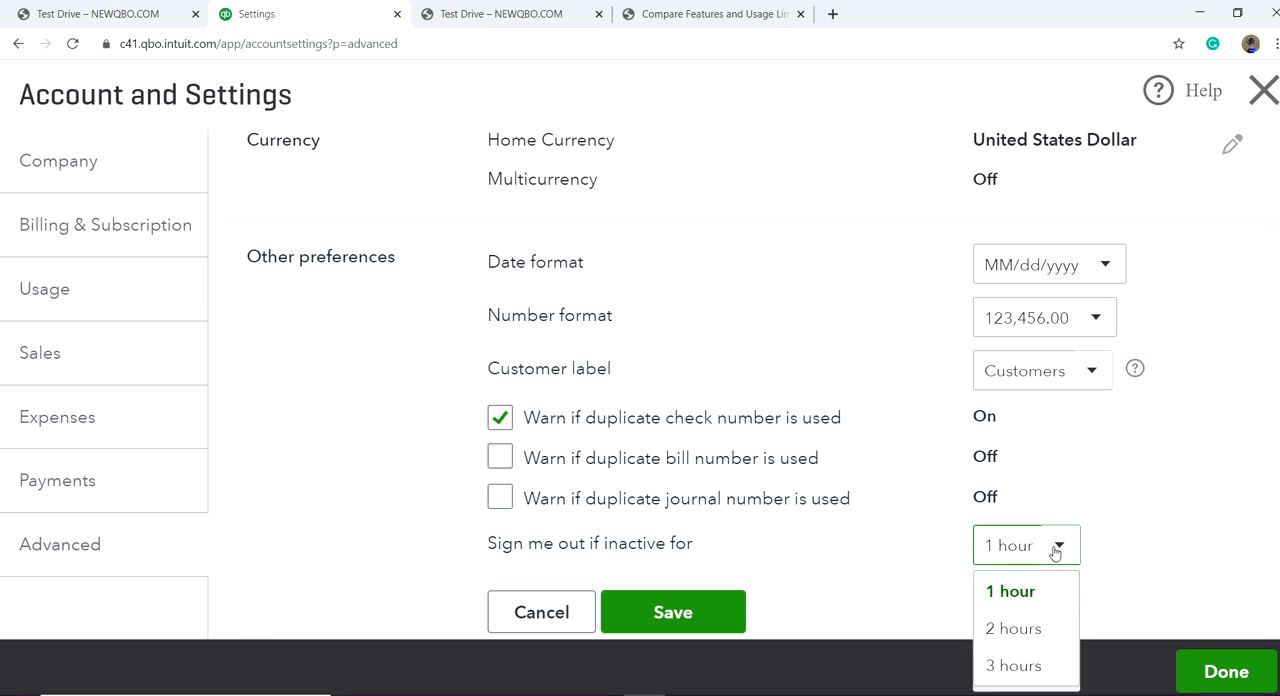
{"action": "left_click", "coordinate": [1005, 668]}
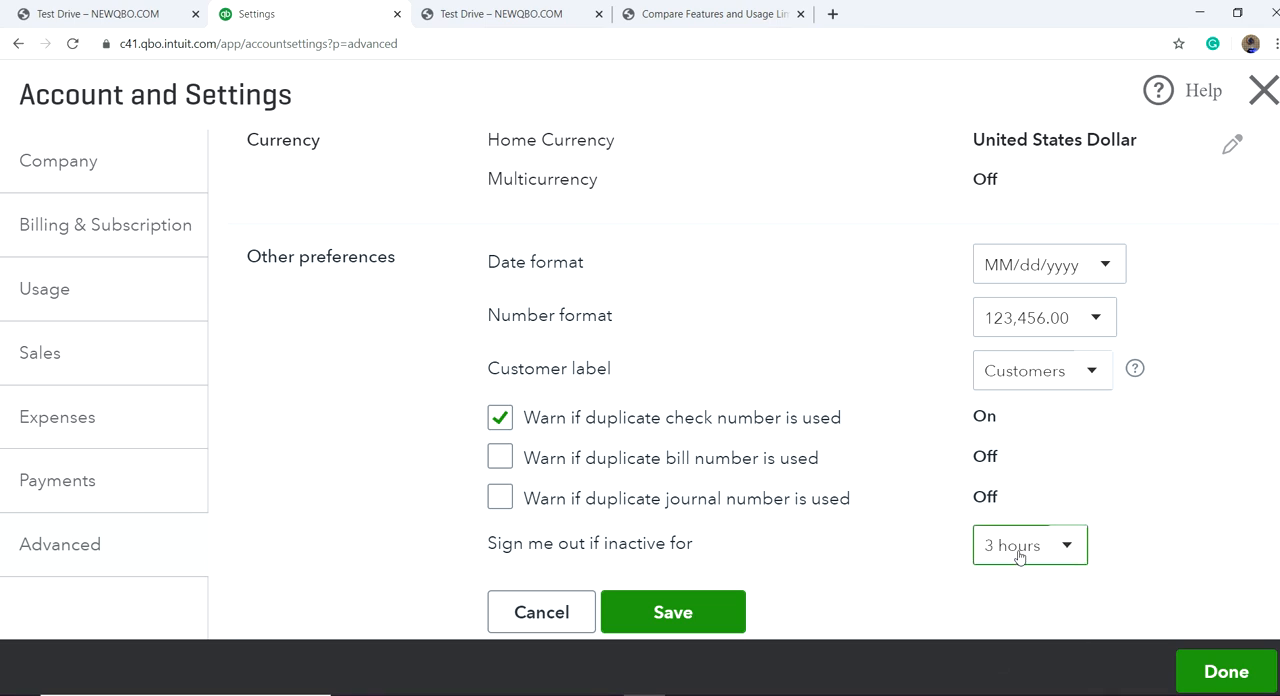
{"action": "left_click", "coordinate": [705, 618]}
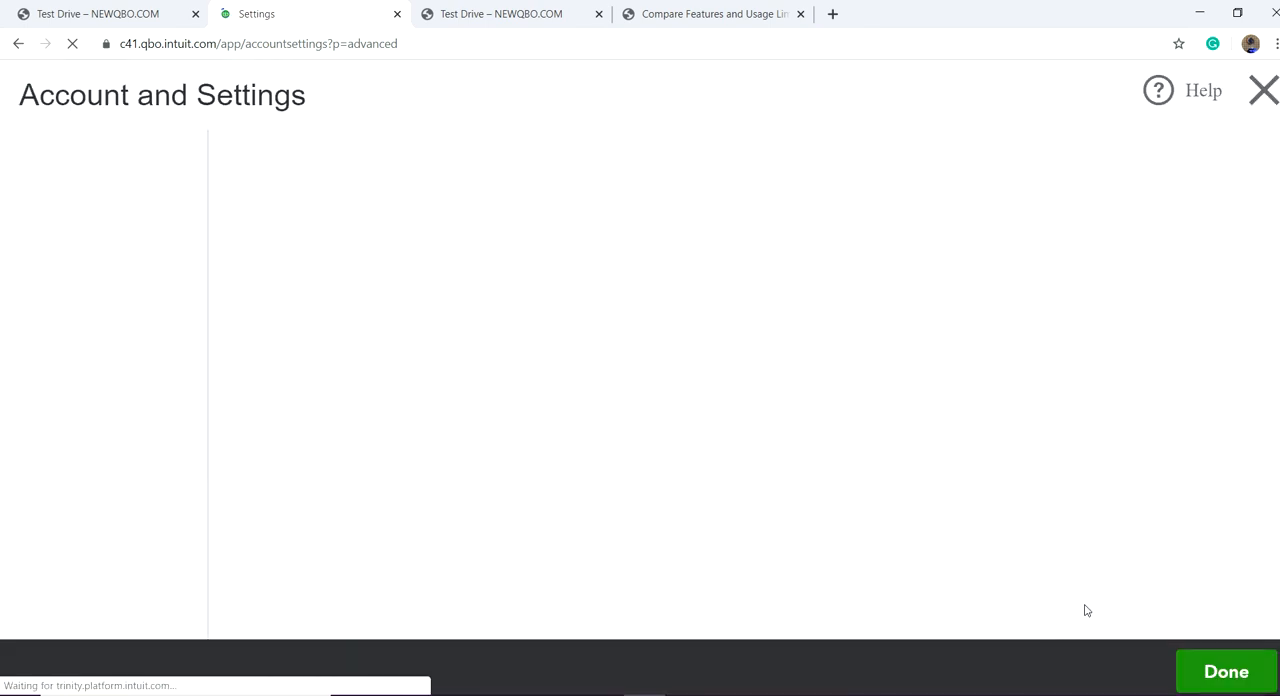
{"action": "left_click", "coordinate": [1226, 672]}
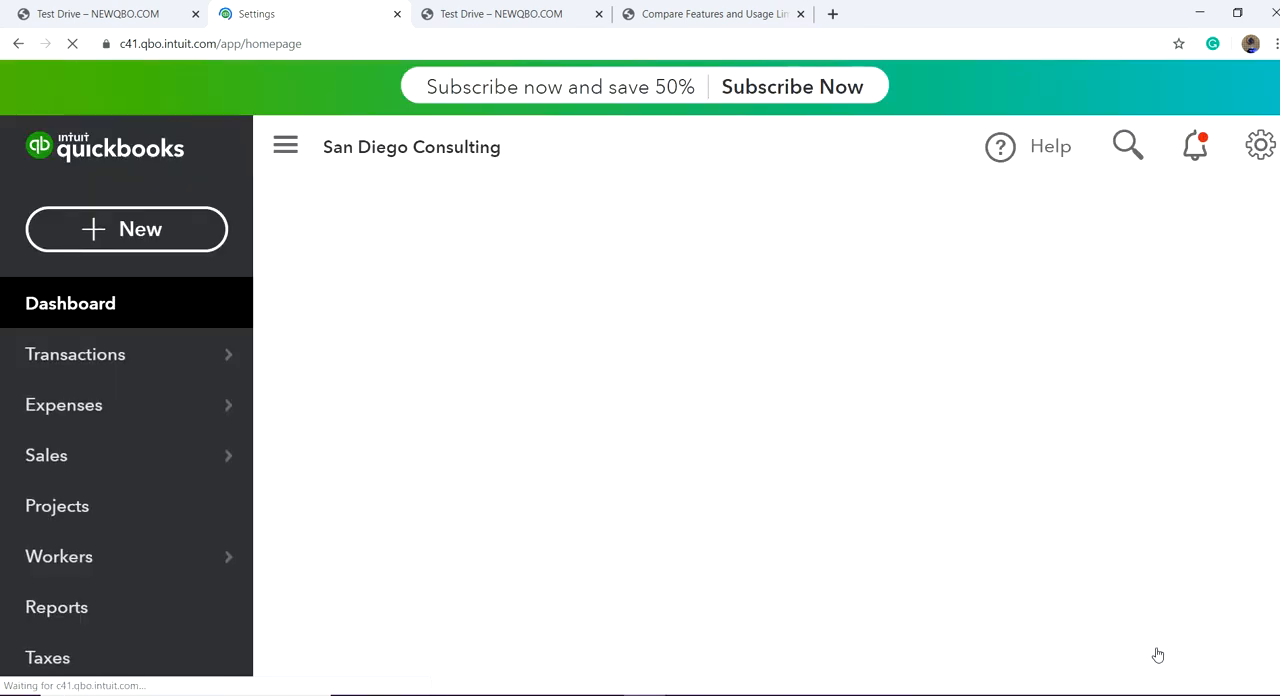
Step: Open the company's chart of accounts past its introduction page
{"action": "scroll", "coordinate": [163, 465], "scroll_direction": "down", "scroll_amount": 3}
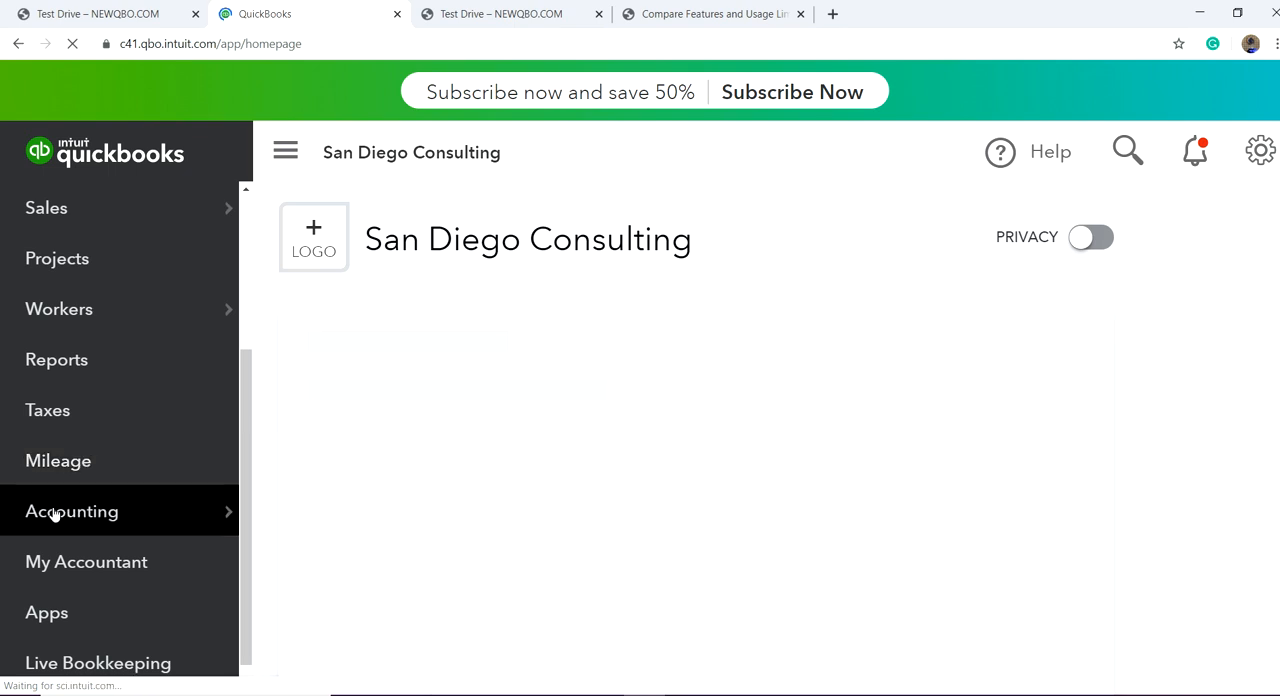
{"action": "scroll", "coordinate": [122, 289], "scroll_direction": "up", "scroll_amount": 3}
{"action": "scroll", "coordinate": [122, 289], "scroll_direction": "up", "scroll_amount": 1}
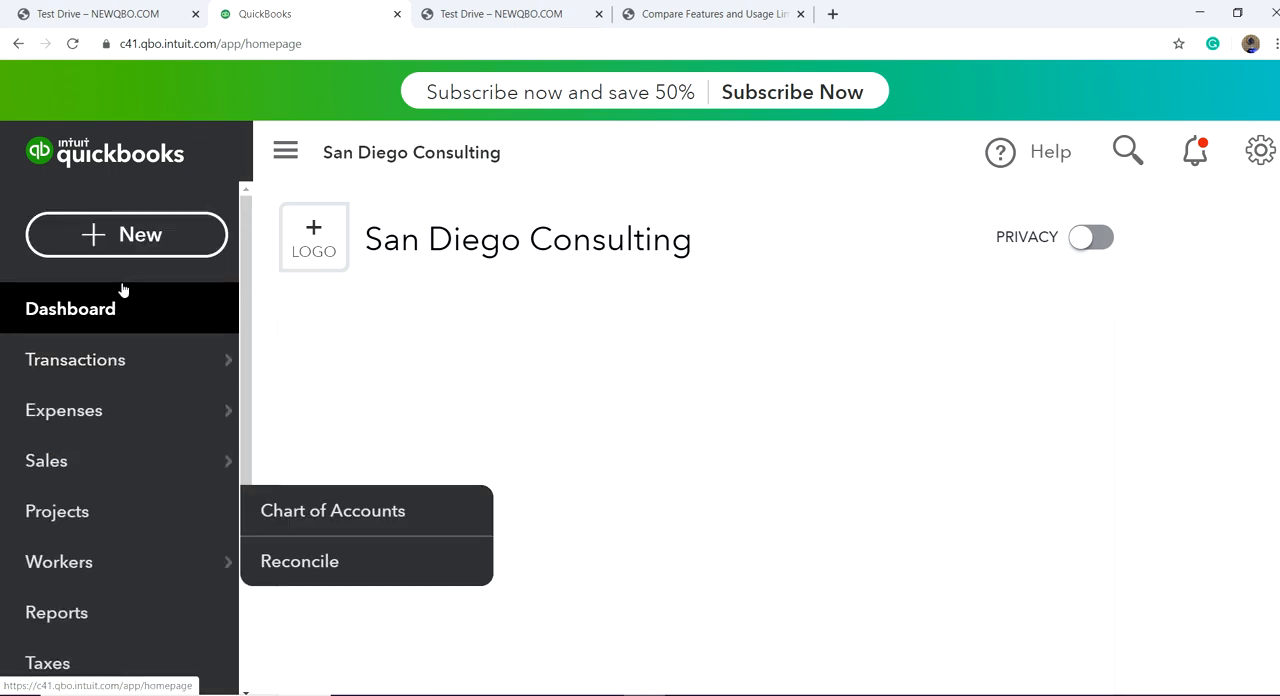
{"action": "mouse_move", "coordinate": [155, 418]}
{"action": "scroll", "coordinate": [160, 430], "scroll_direction": "down", "scroll_amount": 3}
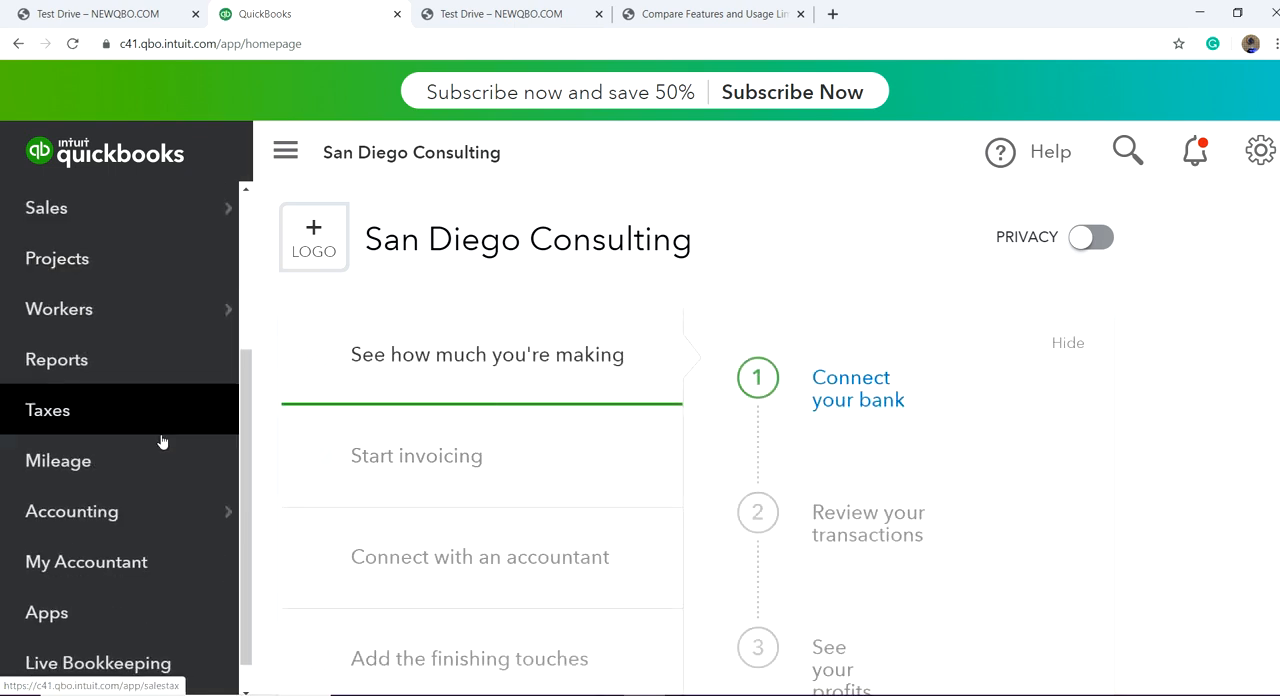
{"action": "mouse_move", "coordinate": [72, 476]}
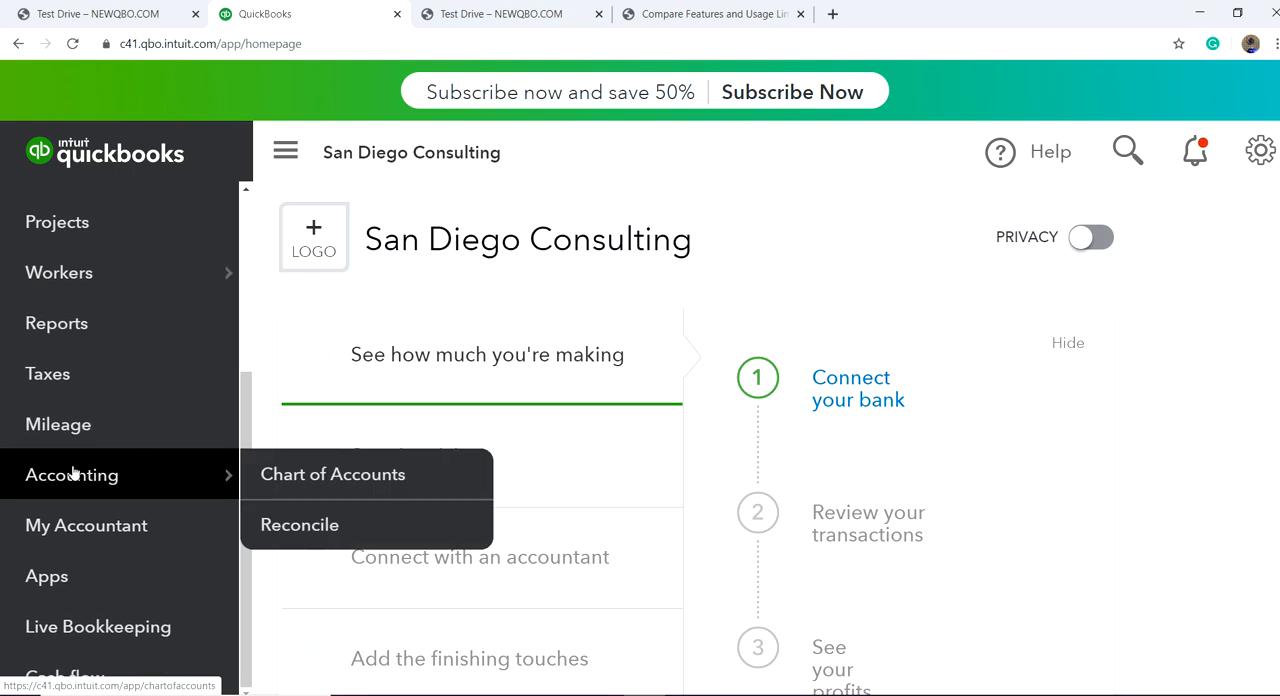
{"action": "left_click", "coordinate": [300, 475]}
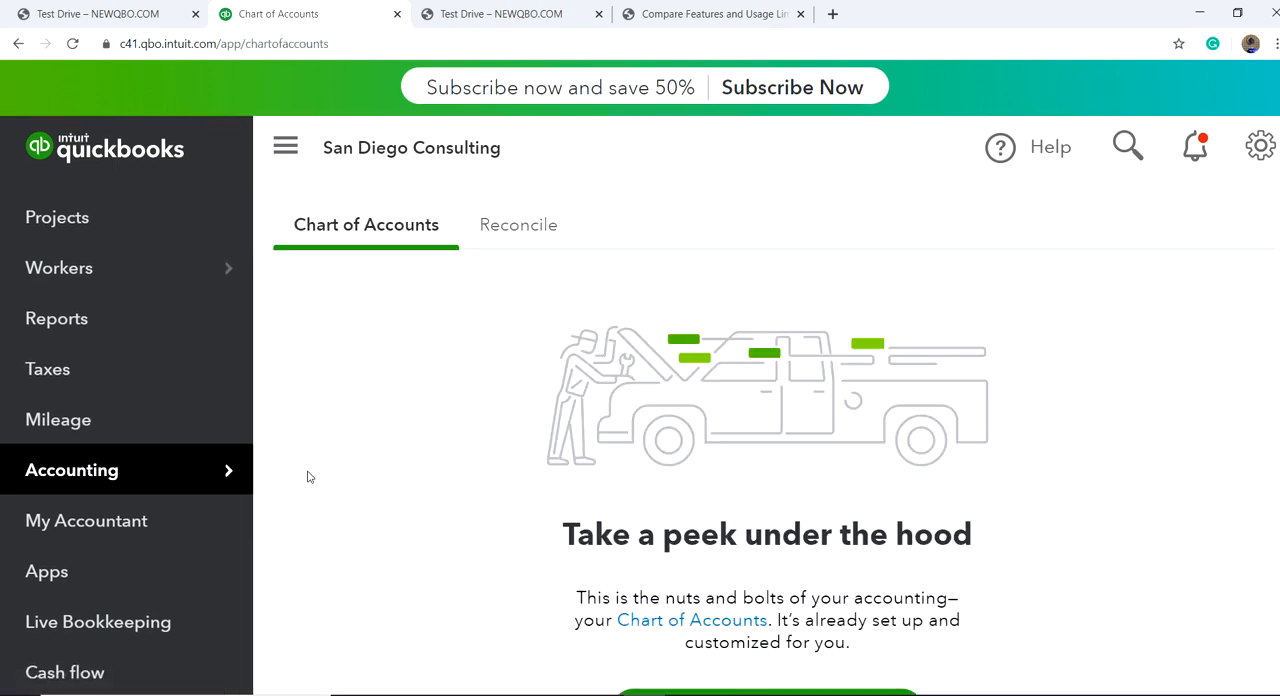
{"action": "scroll", "coordinate": [626, 505], "scroll_direction": "down", "scroll_amount": 1}
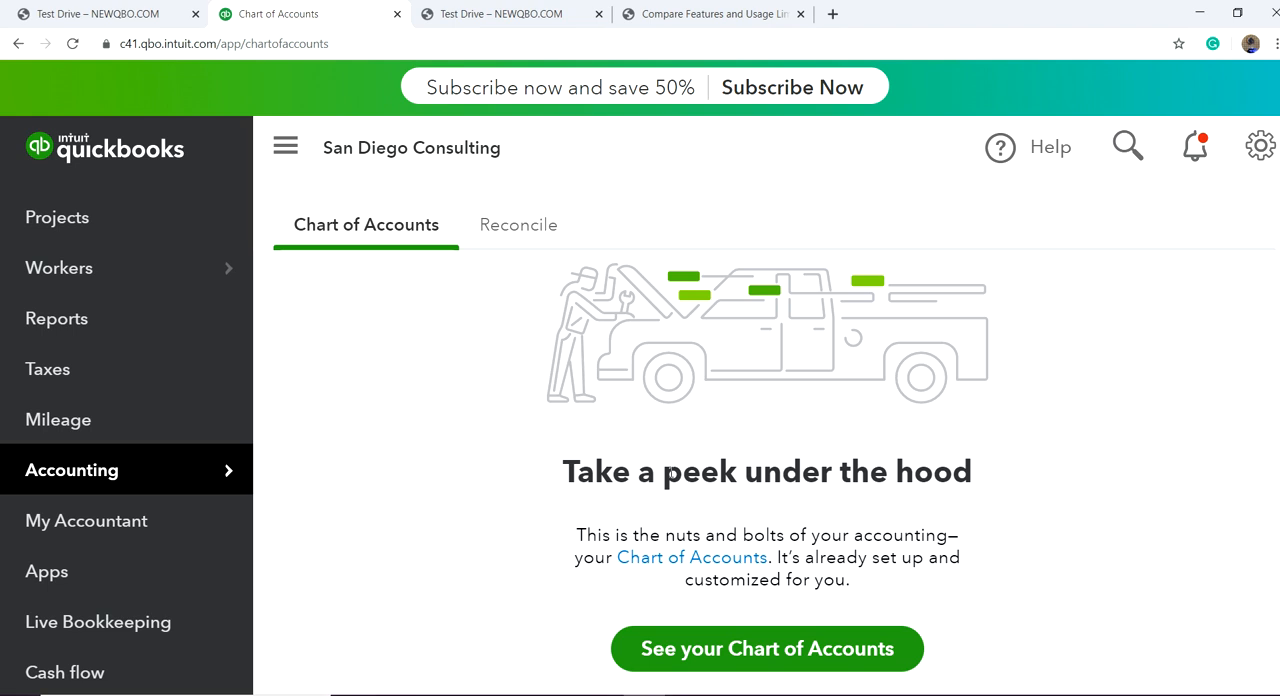
{"action": "left_click", "coordinate": [778, 660]}
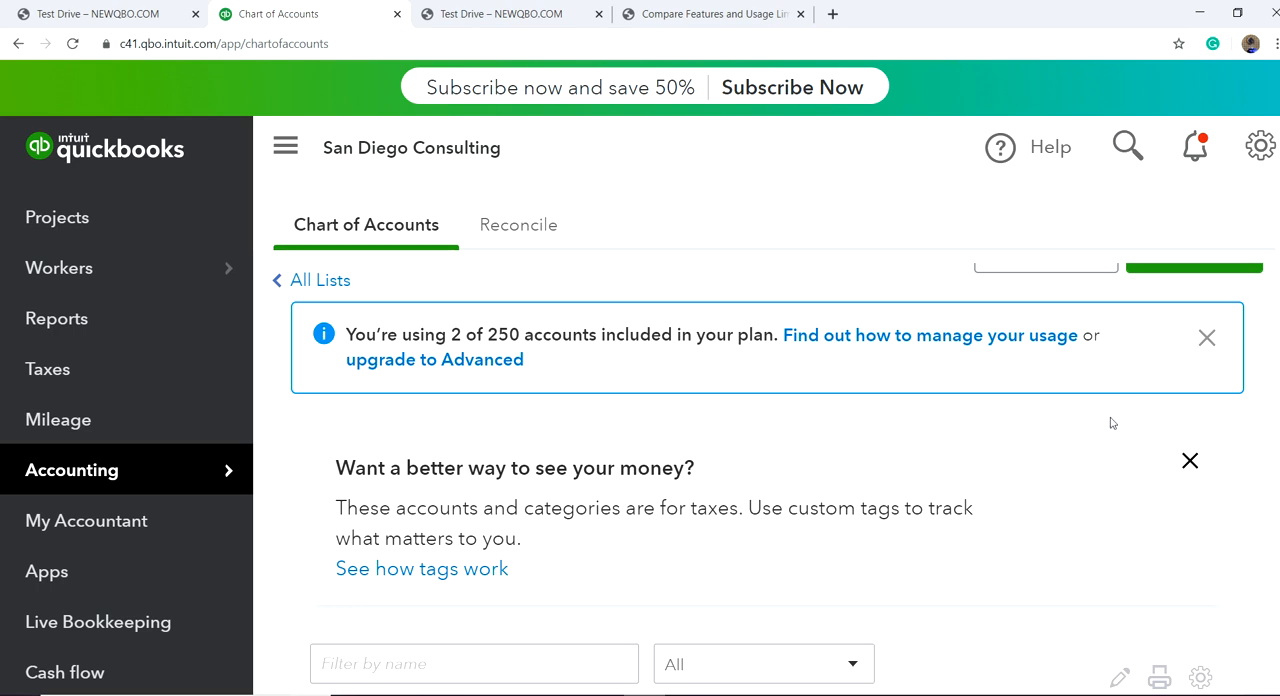
Step: Look through the existing accounts and start a new Bank account with the detail type Checking
{"action": "scroll", "coordinate": [1106, 434], "scroll_direction": "down", "scroll_amount": 5}
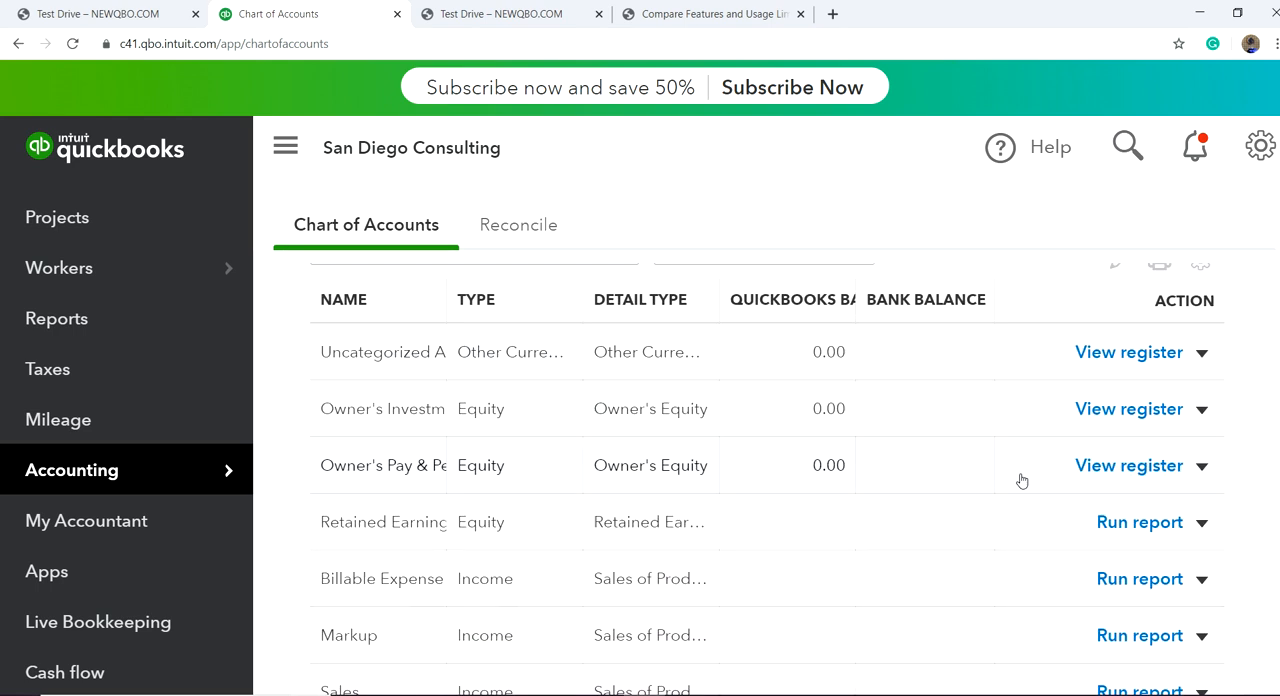
{"action": "scroll", "coordinate": [1003, 426], "scroll_direction": "down", "scroll_amount": 10}
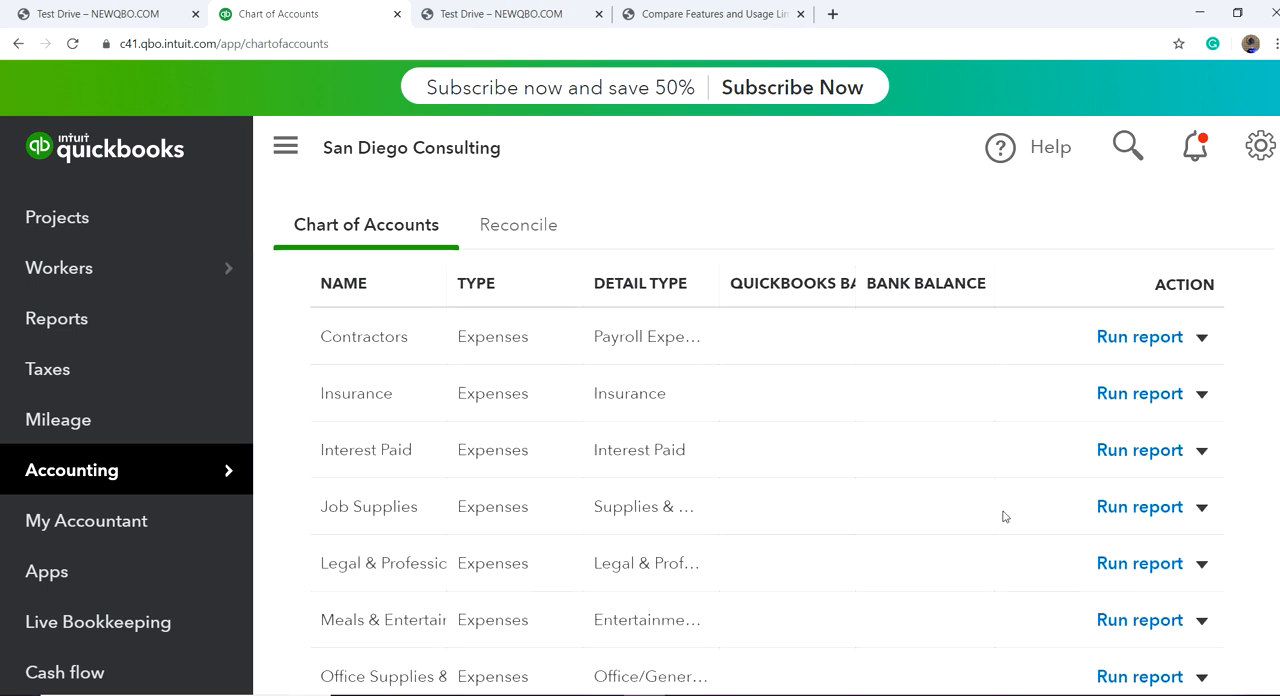
{"action": "scroll", "coordinate": [1003, 517], "scroll_direction": "up", "scroll_amount": 10}
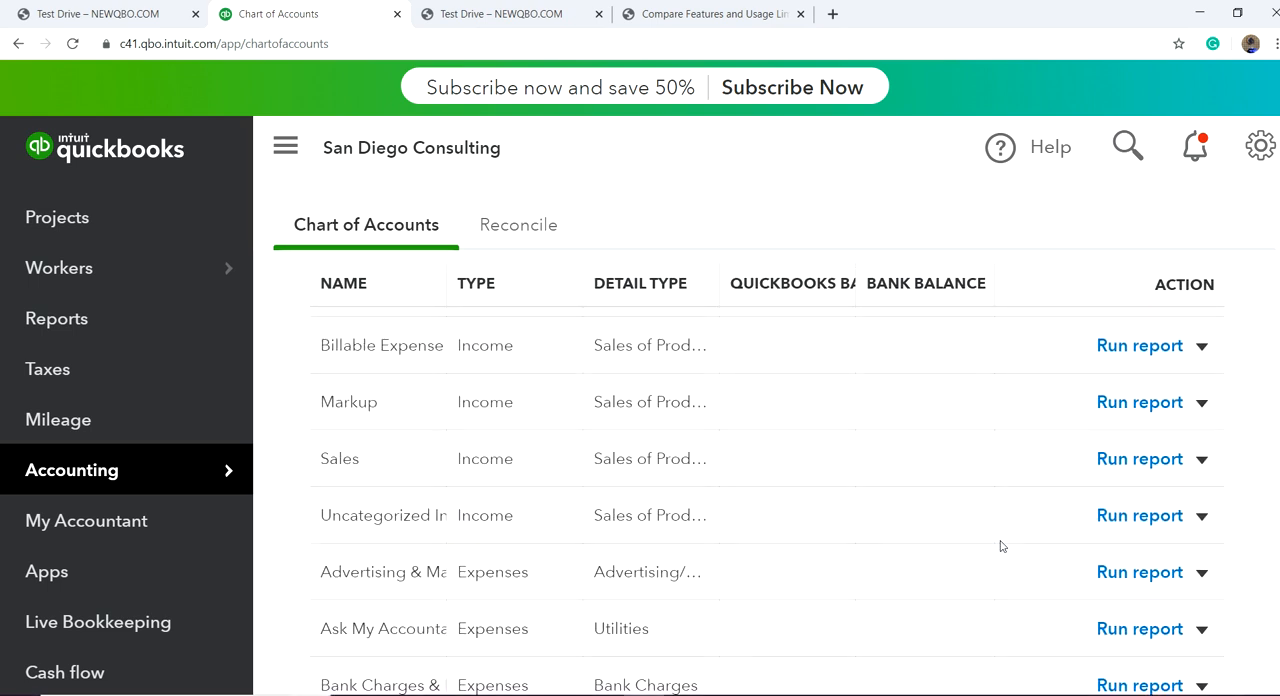
{"action": "scroll", "coordinate": [1003, 543], "scroll_direction": "up", "scroll_amount": 2}
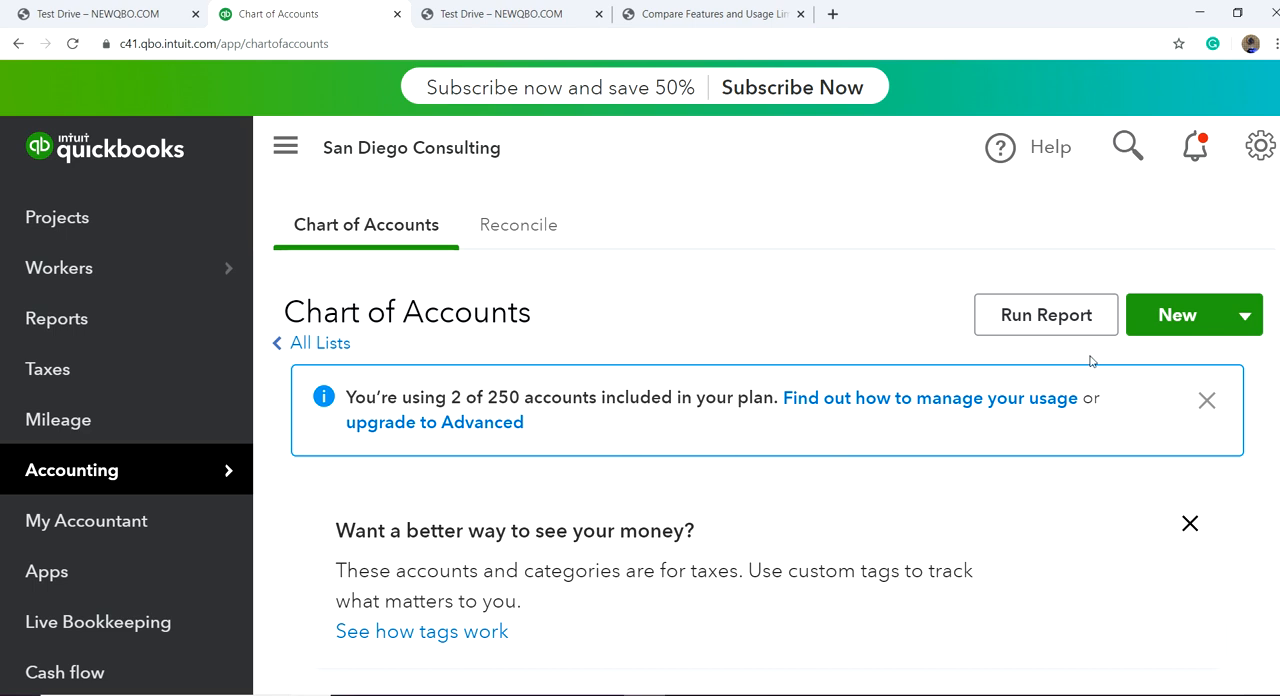
{"action": "left_click", "coordinate": [1176, 316]}
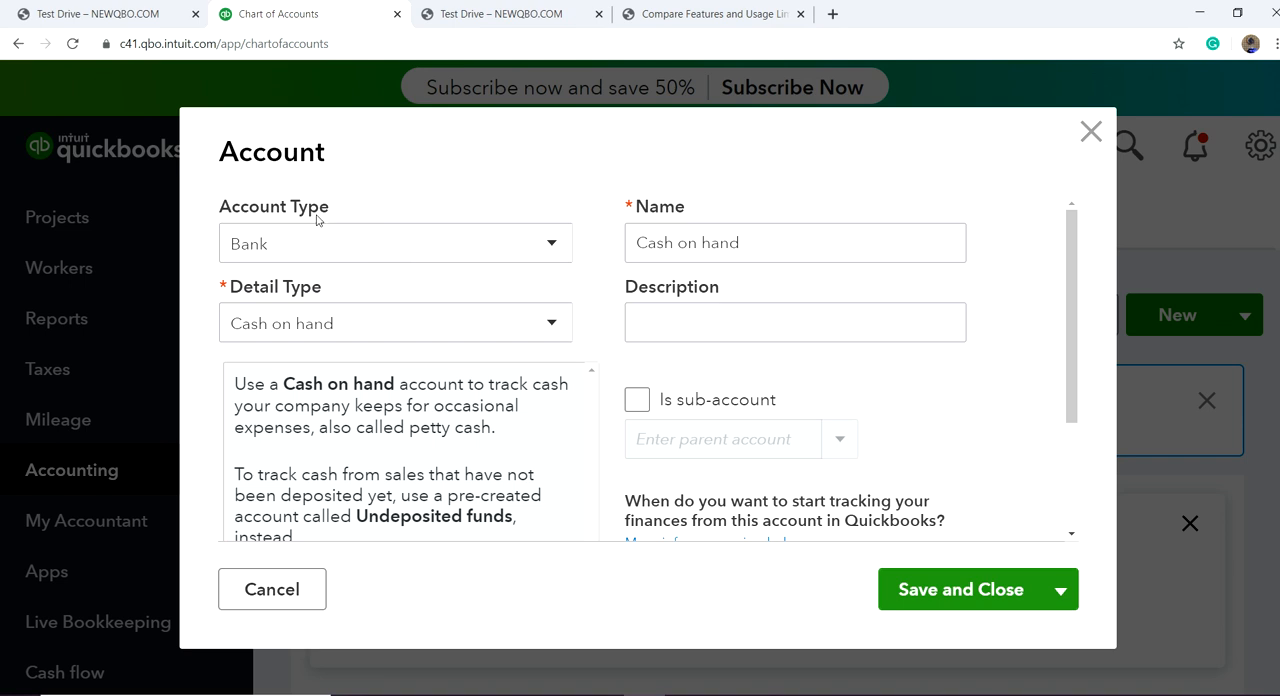
{"action": "left_click", "coordinate": [549, 330]}
{"action": "left_click", "coordinate": [466, 400]}
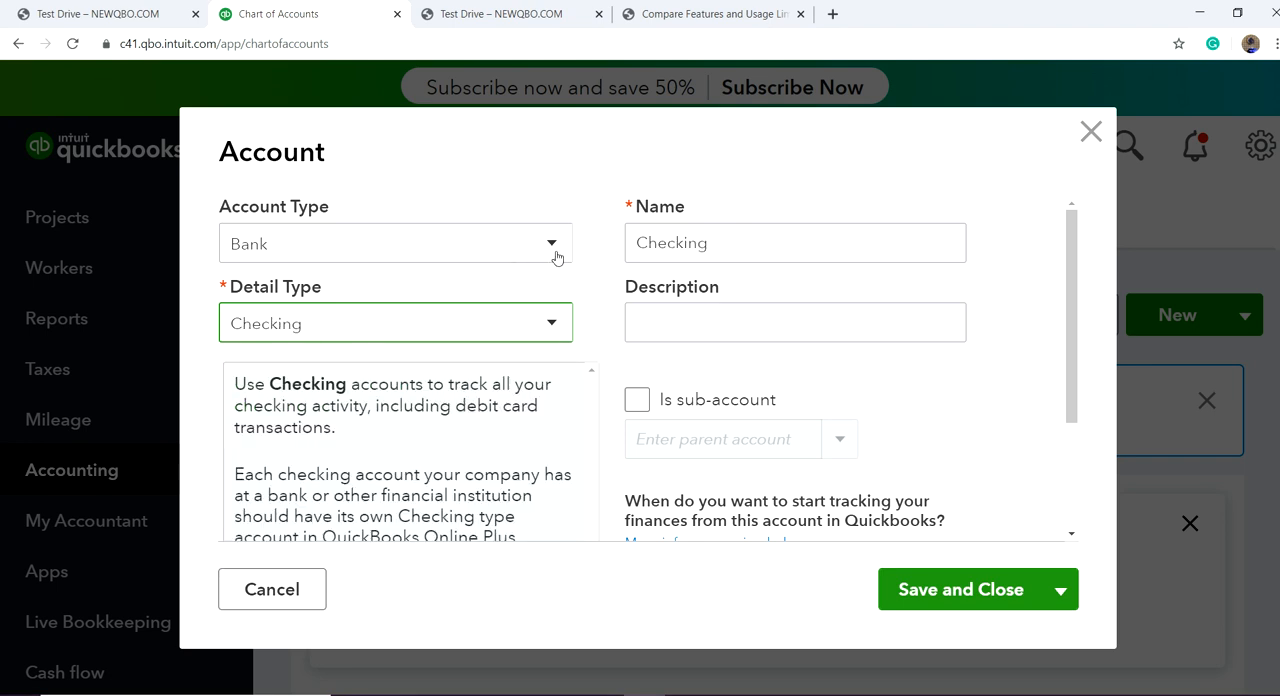
Step: Name the new account Chase Checking followed by # and the last four digits of the account number
{"action": "double_click", "coordinate": [721, 244]}
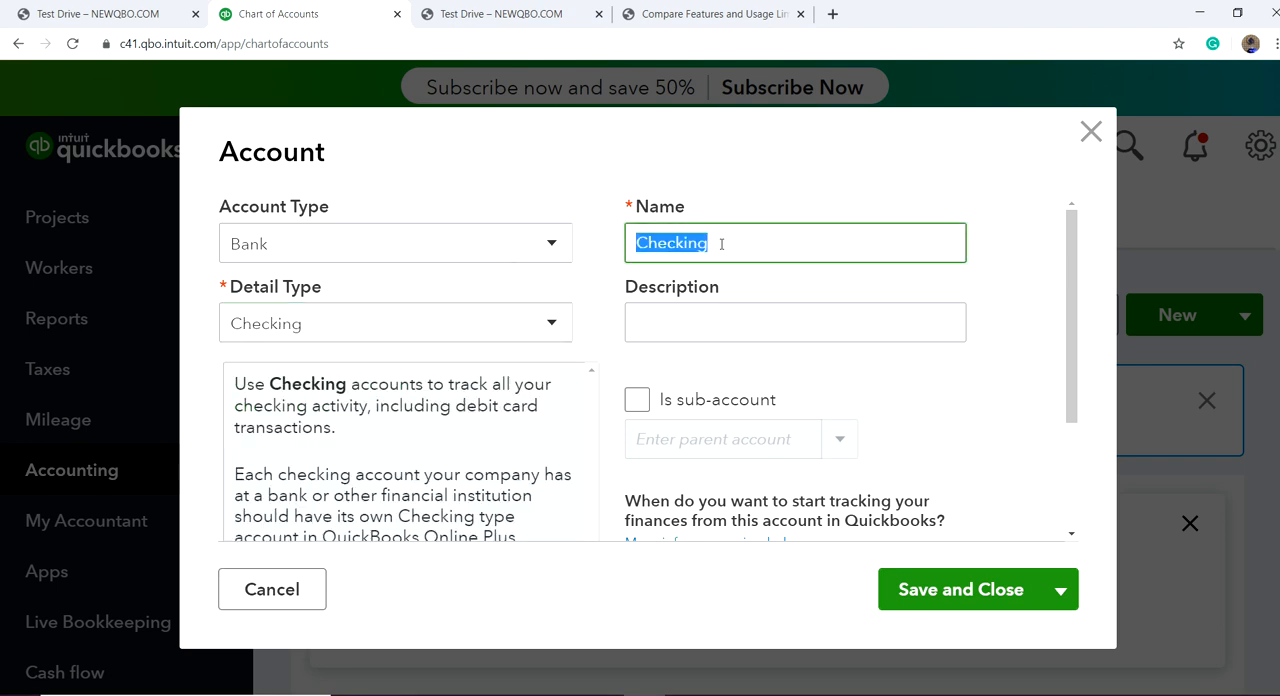
{"action": "key", "text": "BackSpace"}
{"action": "type", "text": "Chase Chec"}
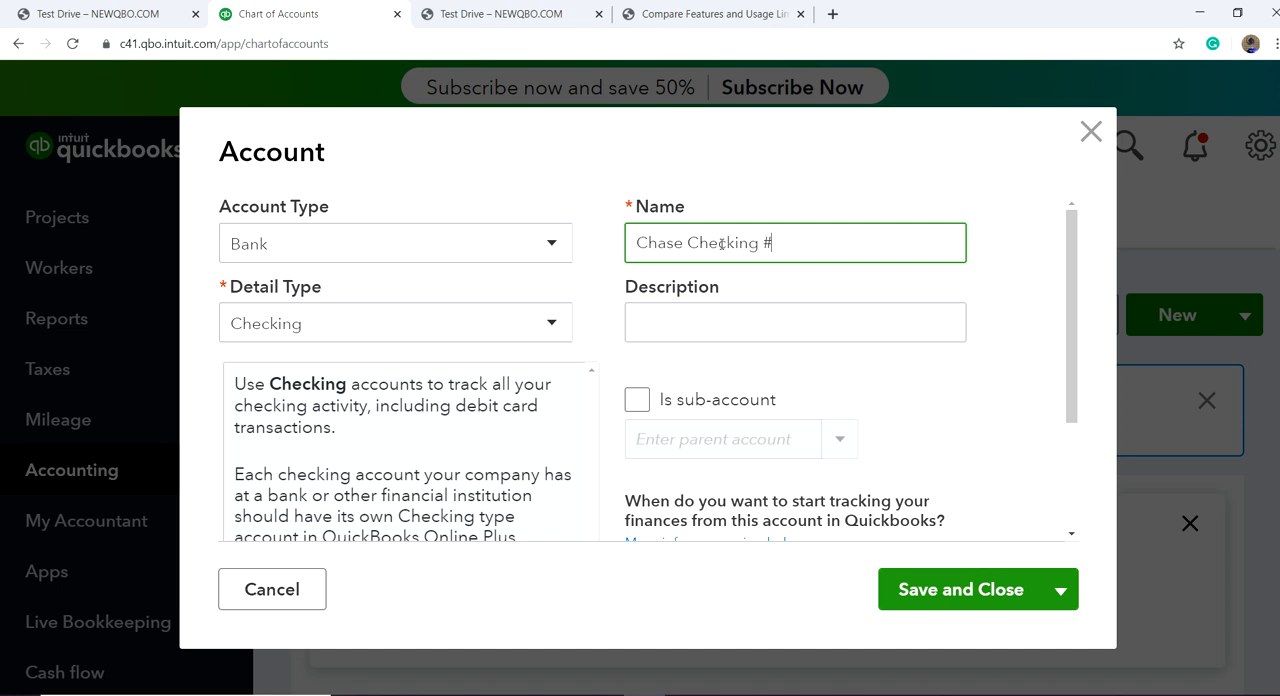
{"action": "type", "text": "king #1234"}
Step: Copy the account's name into its description and save the new checking account
{"action": "left_click_drag", "start_coordinate": [832, 237], "coordinate": [621, 247]}
{"action": "key", "text": "ctrl+c"}
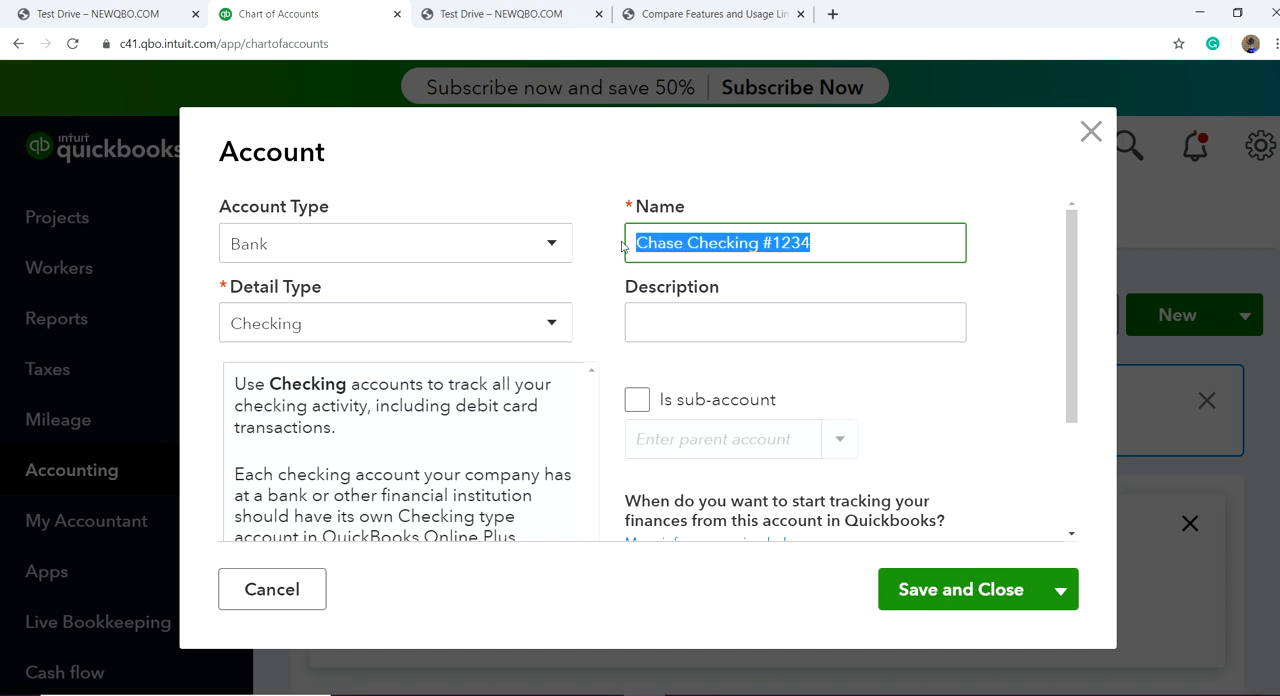
{"action": "left_click", "coordinate": [647, 314]}
{"action": "key", "text": "ctrl+v"}
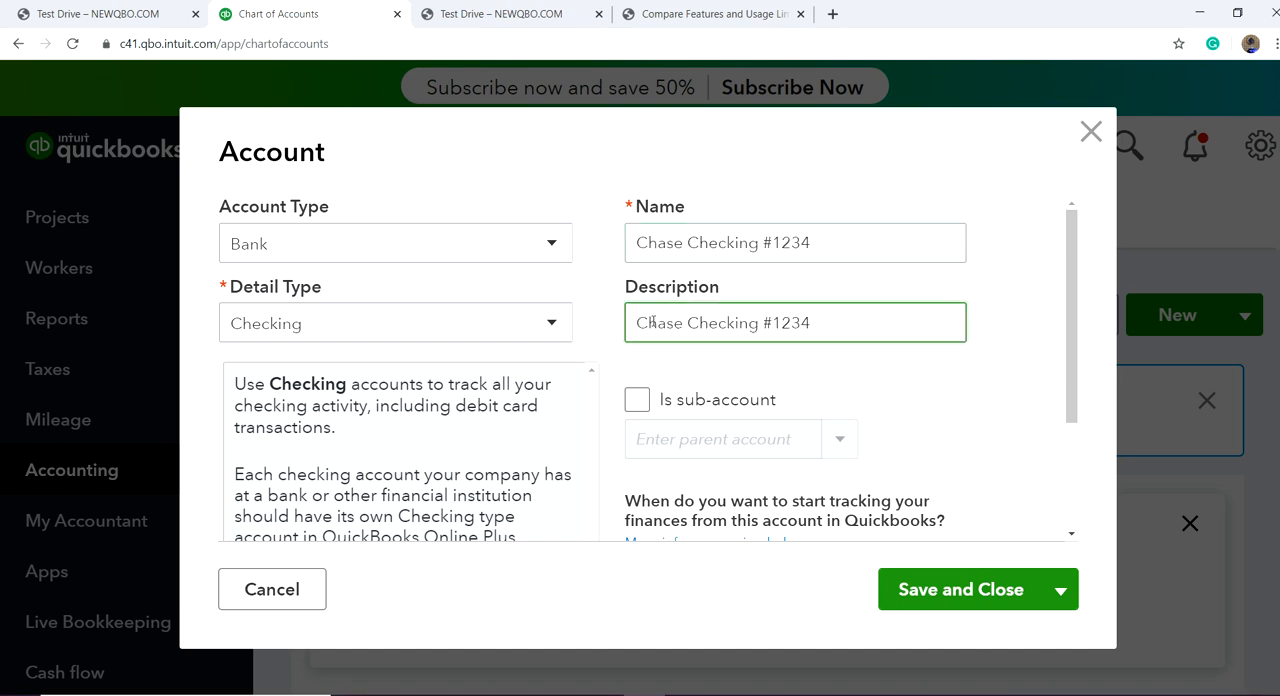
{"action": "left_click", "coordinate": [961, 594]}
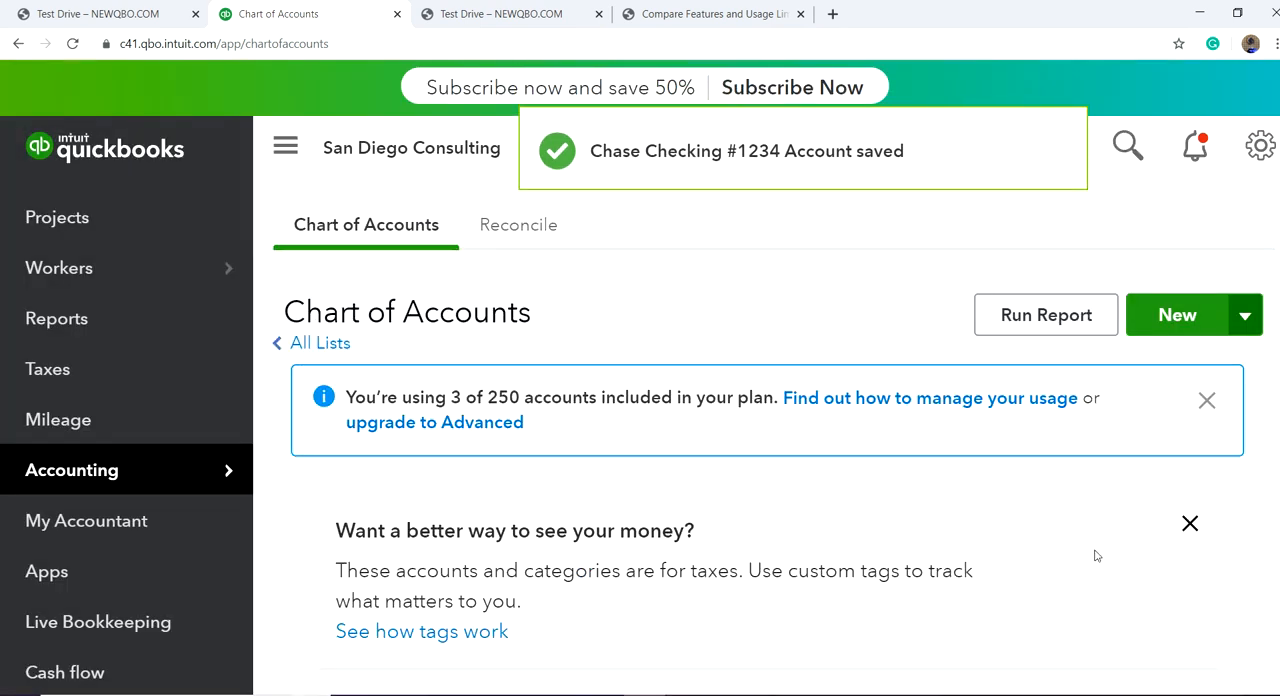
Step: Find the new Chase Checking account in the chart of accounts, view its bank connection page and return to the list
{"action": "scroll", "coordinate": [1095, 550], "scroll_direction": "down", "scroll_amount": 5}
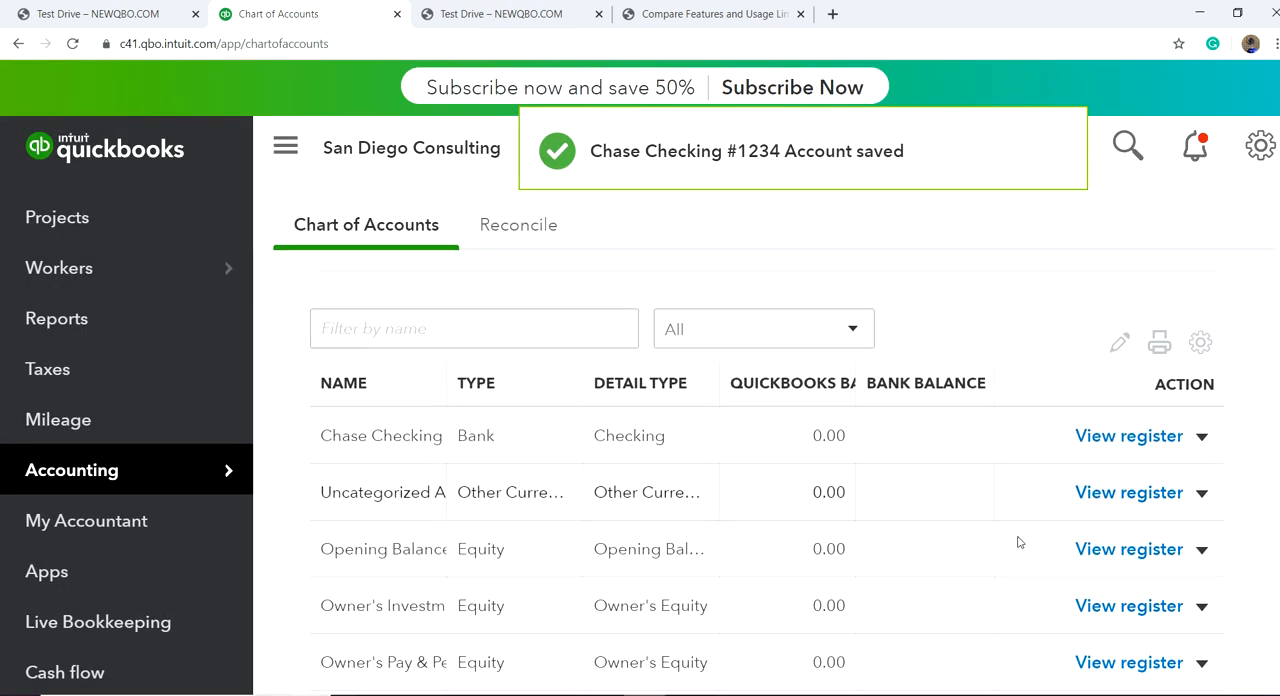
{"action": "scroll", "coordinate": [1019, 542], "scroll_direction": "down", "scroll_amount": 1}
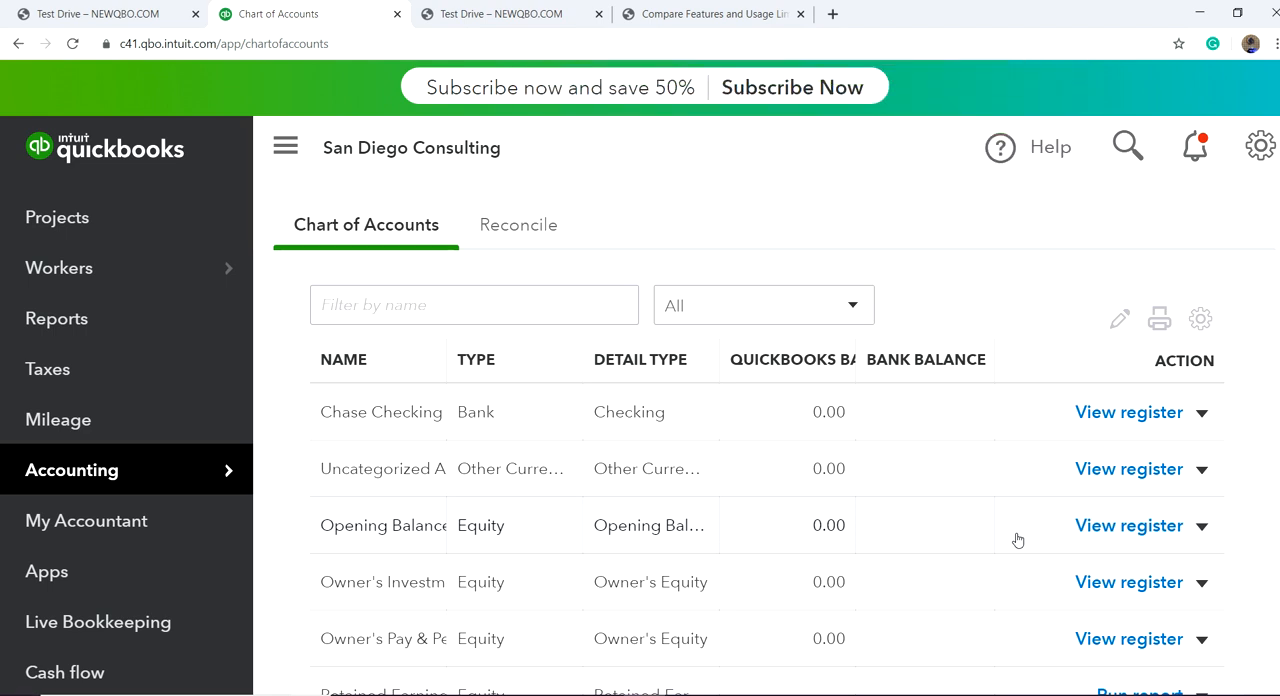
{"action": "scroll", "coordinate": [1018, 540], "scroll_direction": "up", "scroll_amount": 1}
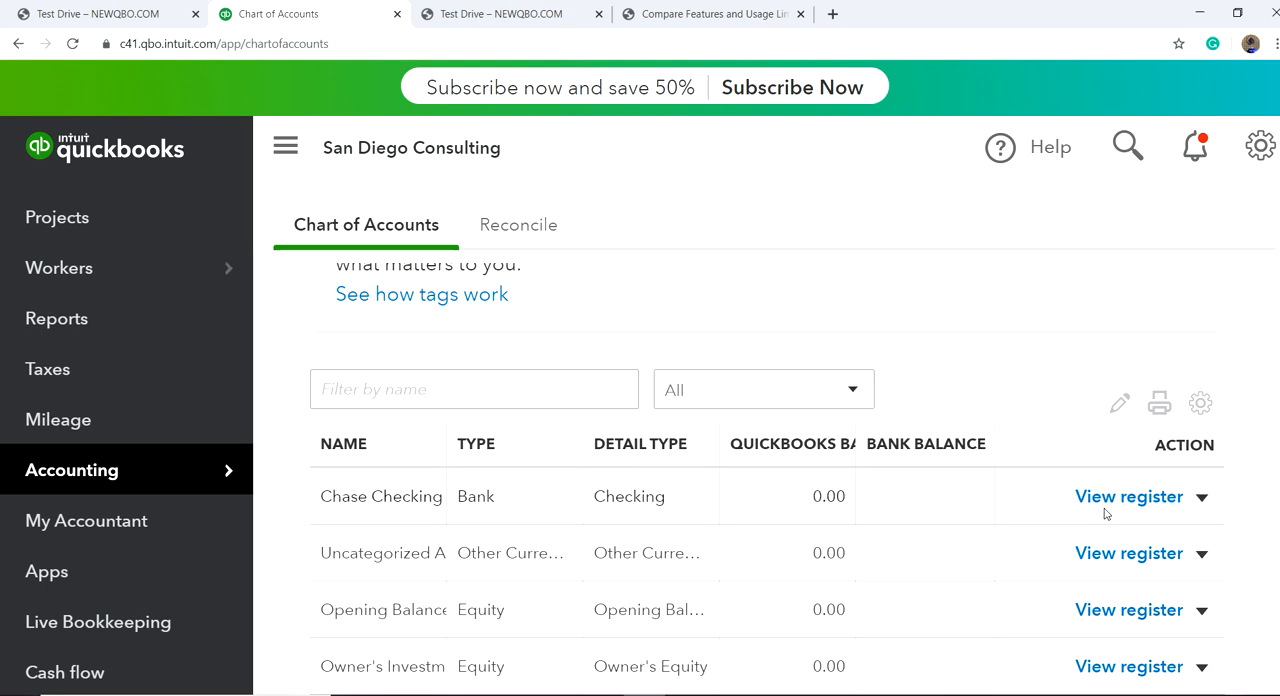
{"action": "left_click", "coordinate": [1203, 500]}
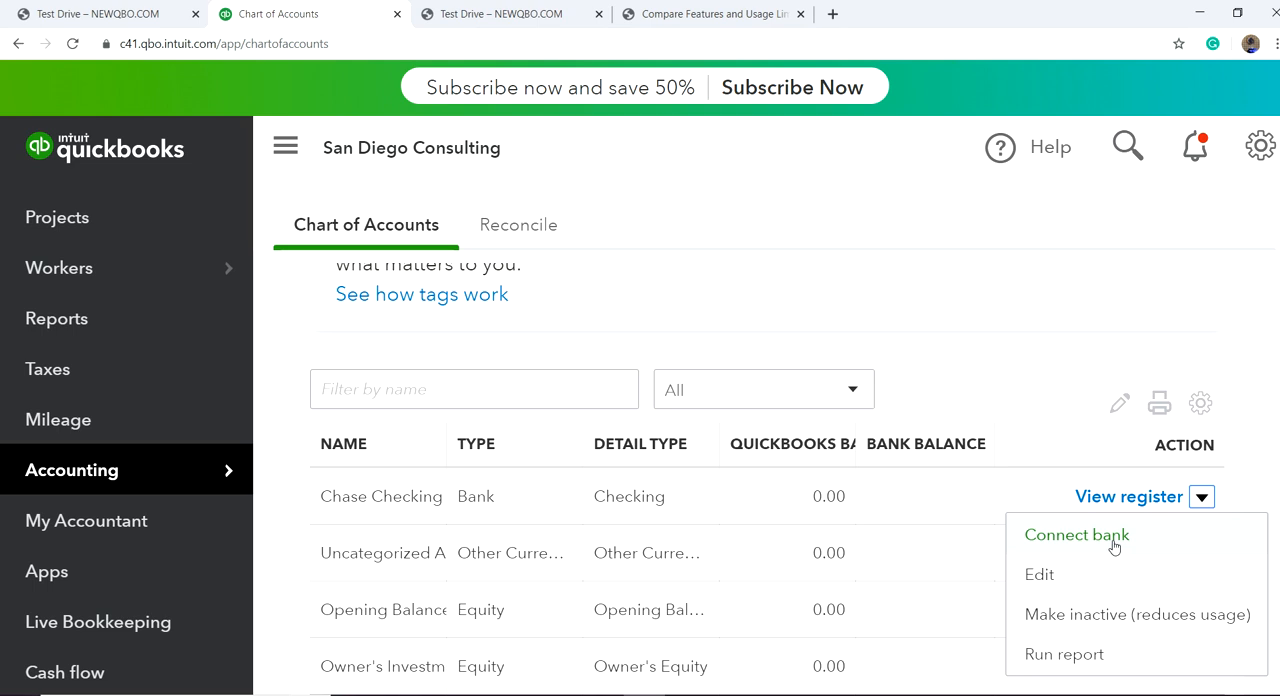
{"action": "left_click", "coordinate": [1077, 535]}
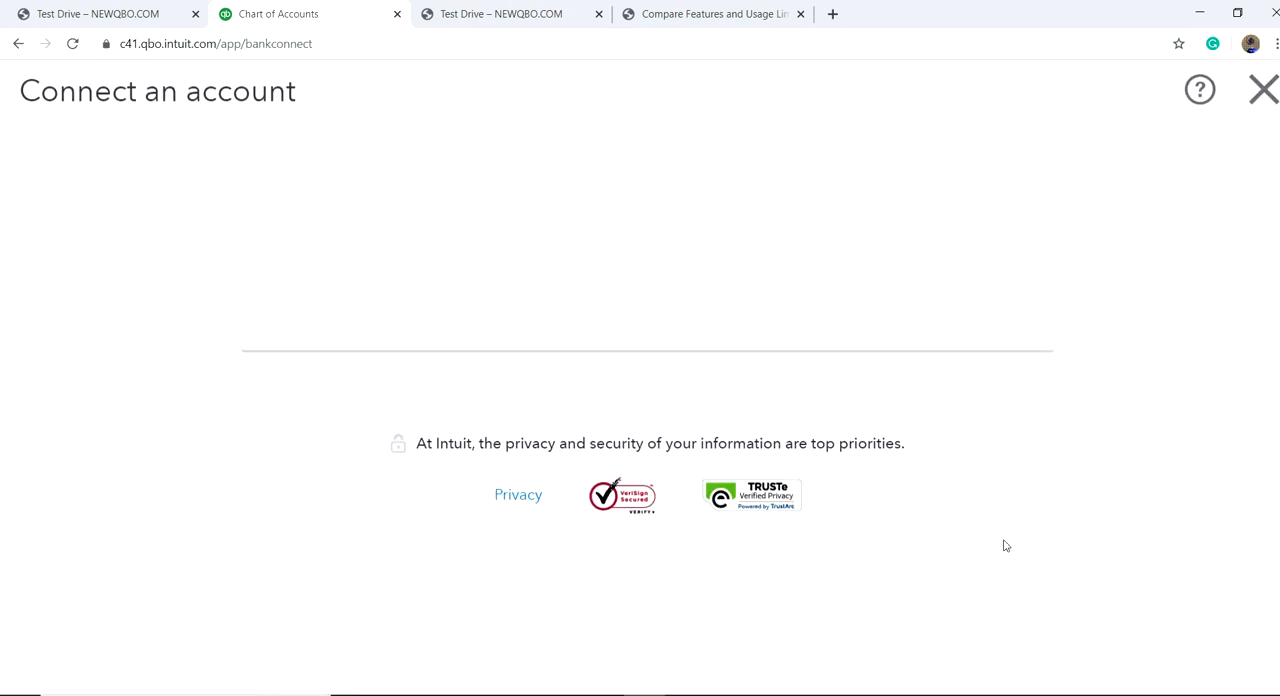
{"action": "left_click", "coordinate": [1264, 89]}
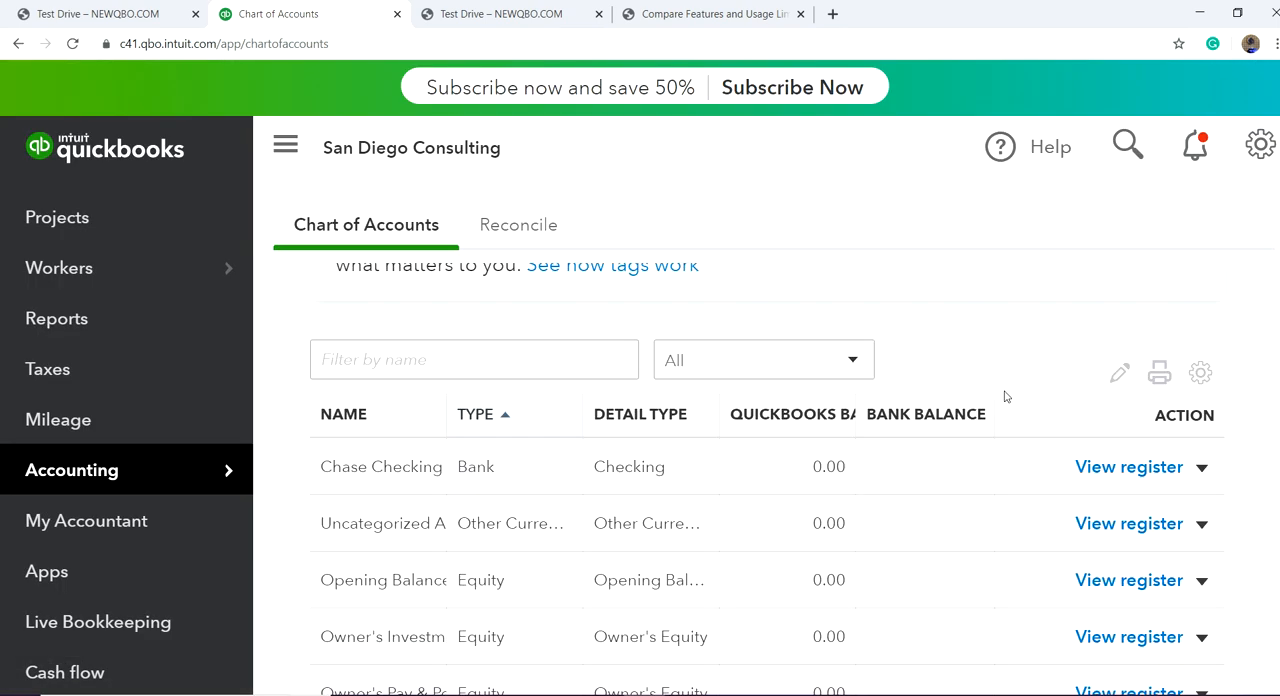
Step: Start another new account with the account type Income and open its detail type choices
{"action": "scroll", "coordinate": [1003, 471], "scroll_direction": "down", "scroll_amount": 2}
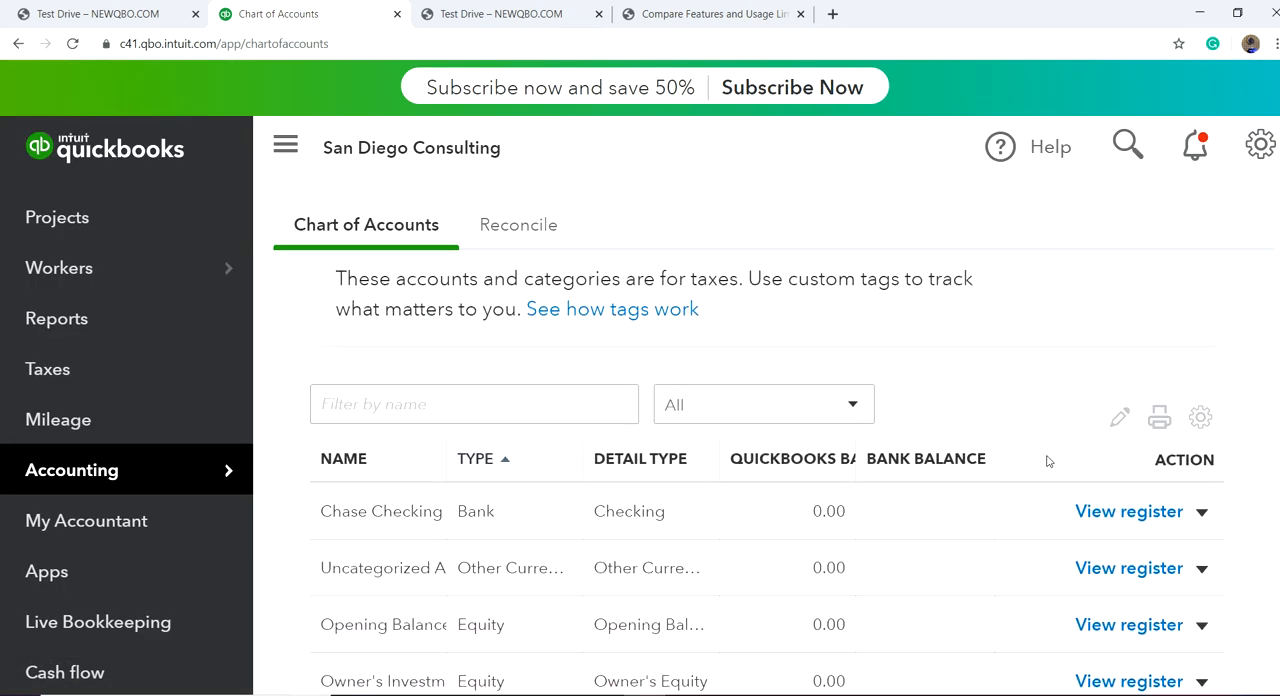
{"action": "scroll", "coordinate": [1027, 453], "scroll_direction": "up", "scroll_amount": 5}
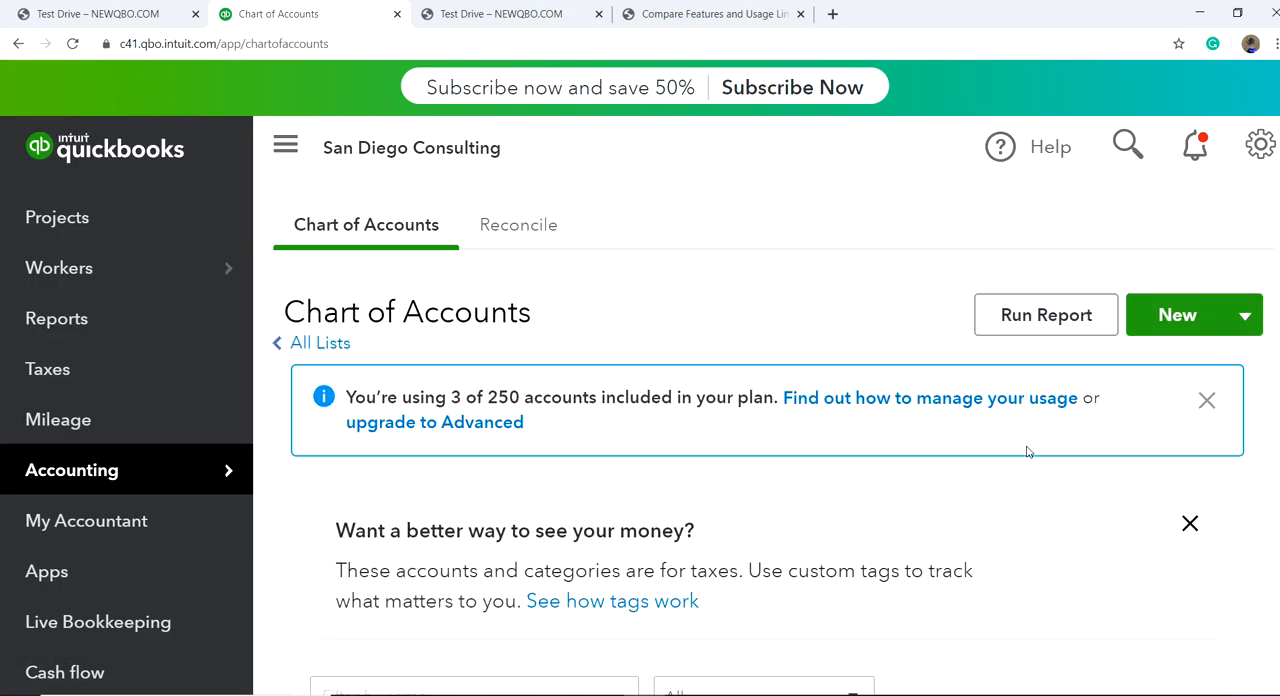
{"action": "left_click", "coordinate": [1168, 316]}
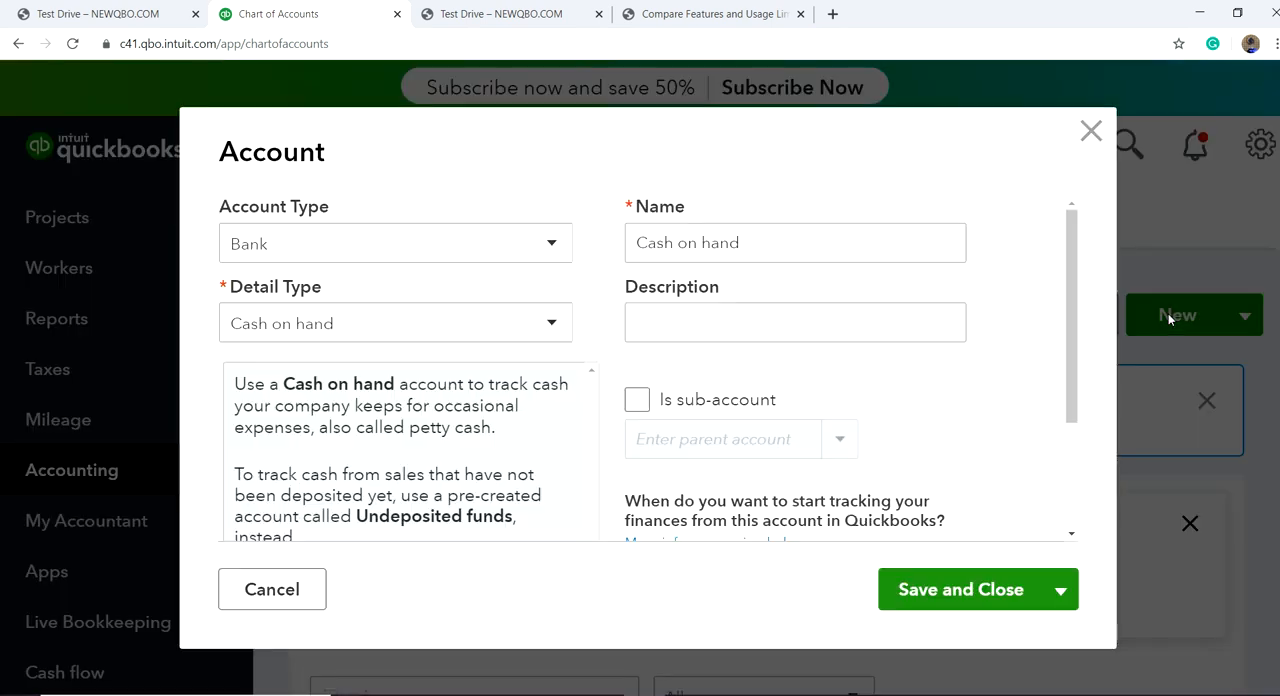
{"action": "left_click", "coordinate": [551, 248]}
{"action": "scroll", "coordinate": [445, 529], "scroll_direction": "down", "scroll_amount": 2}
{"action": "left_click", "coordinate": [367, 533]}
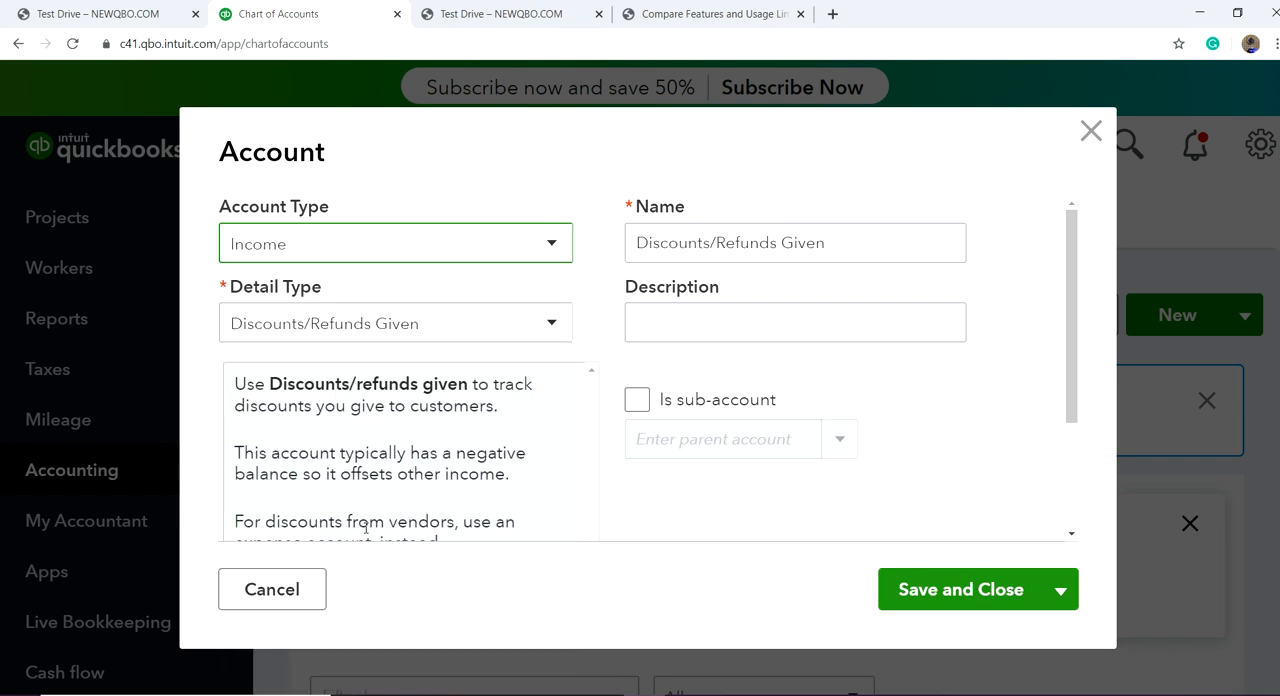
{"action": "left_click", "coordinate": [546, 323]}
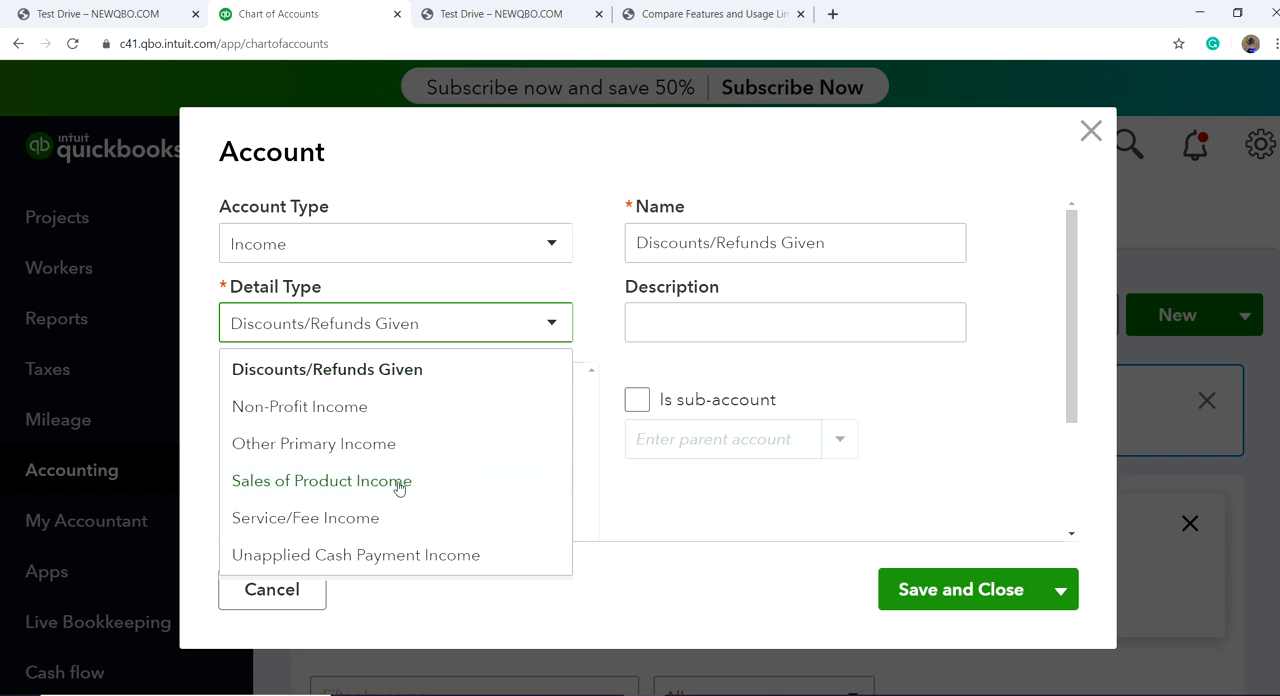
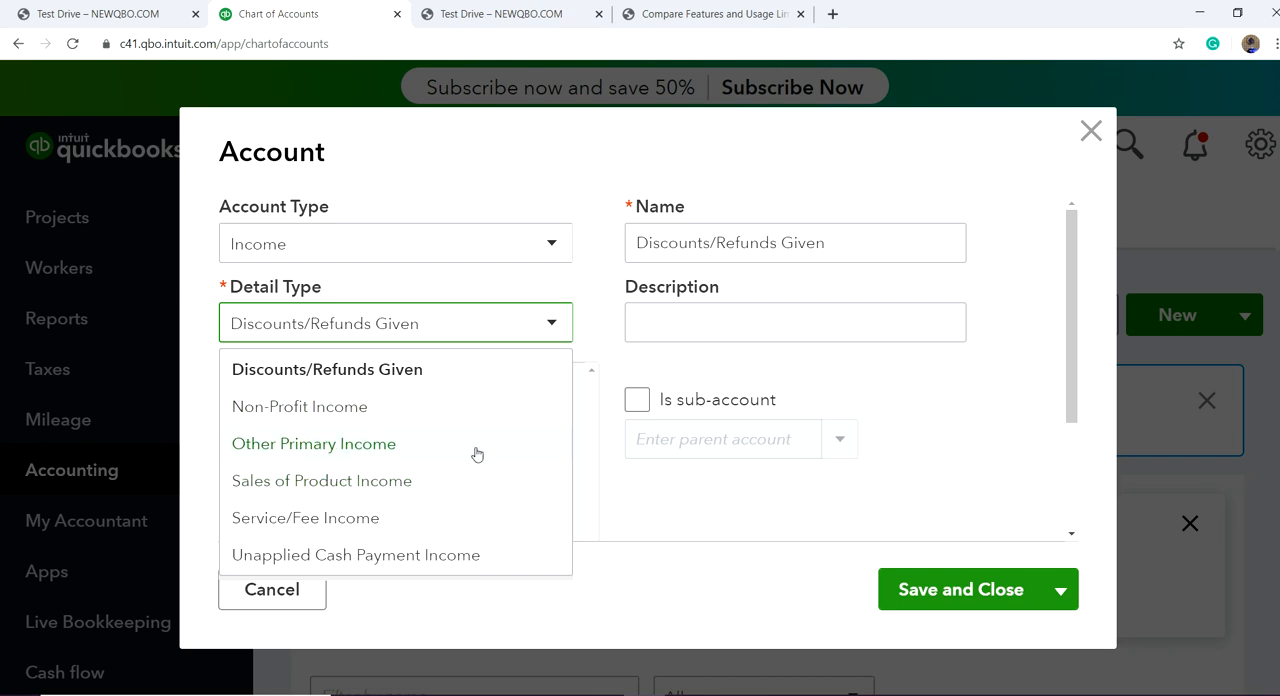
Step: Discard the unsaved income account, collapse the side navigation and locate the existing Sales account in the chart of accounts
{"action": "left_click", "coordinate": [1090, 133]}
{"action": "scroll", "coordinate": [823, 394], "scroll_direction": "down", "scroll_amount": 5}
{"action": "scroll", "coordinate": [823, 386], "scroll_direction": "up", "scroll_amount": 5}
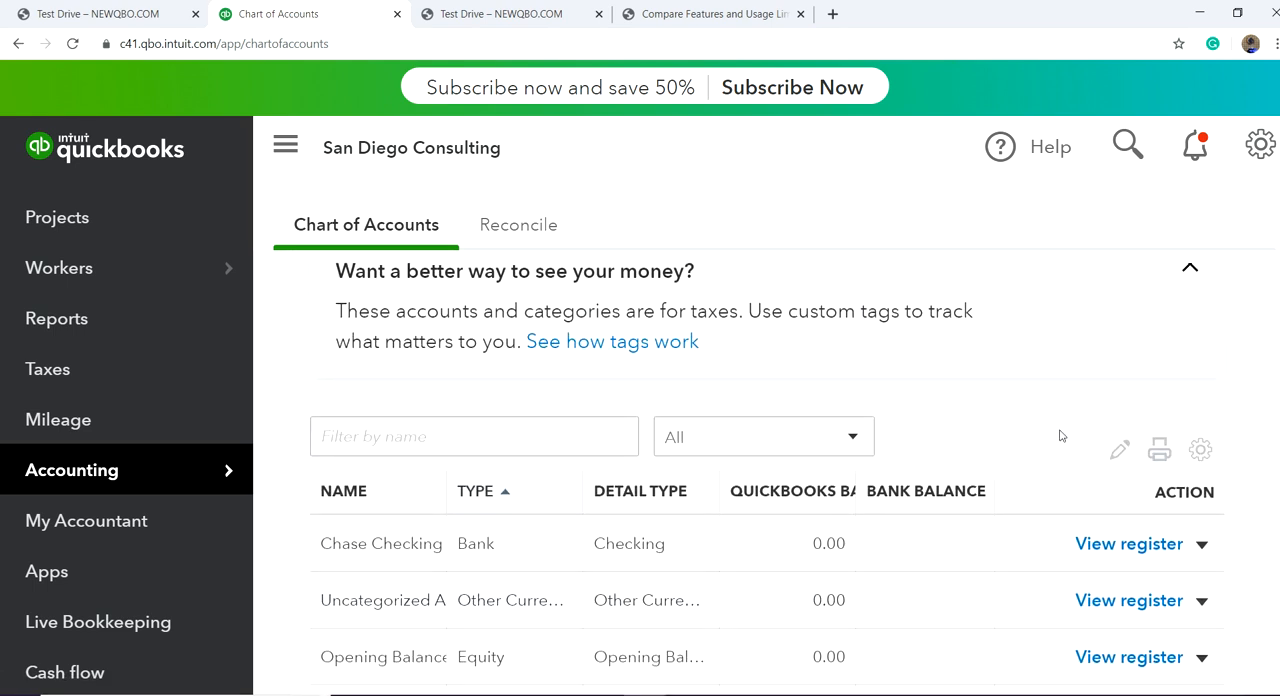
{"action": "scroll", "coordinate": [1060, 435], "scroll_direction": "down", "scroll_amount": 5}
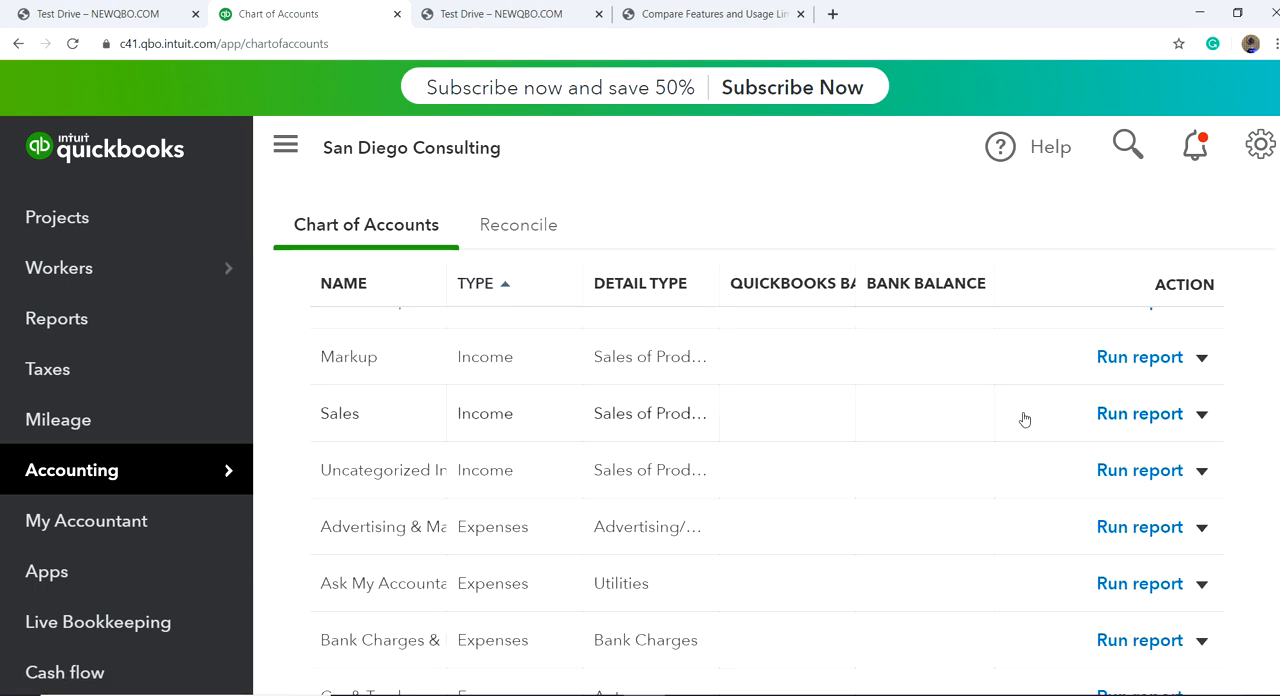
{"action": "left_click", "coordinate": [284, 142]}
{"action": "scroll", "coordinate": [580, 485], "scroll_direction": "down", "scroll_amount": 2}
{"action": "scroll", "coordinate": [580, 485], "scroll_direction": "up", "scroll_amount": 3}
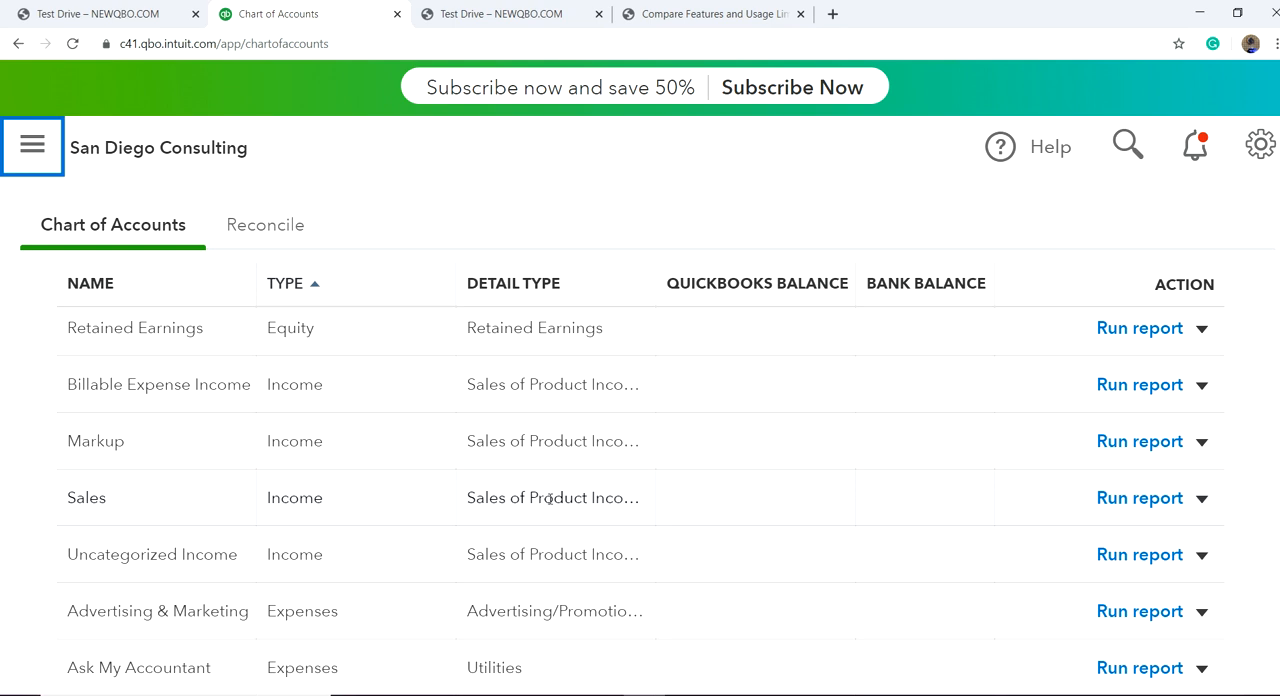
Step: Edit the Sales income account and rename it Product Sales
{"action": "left_click", "coordinate": [1201, 498]}
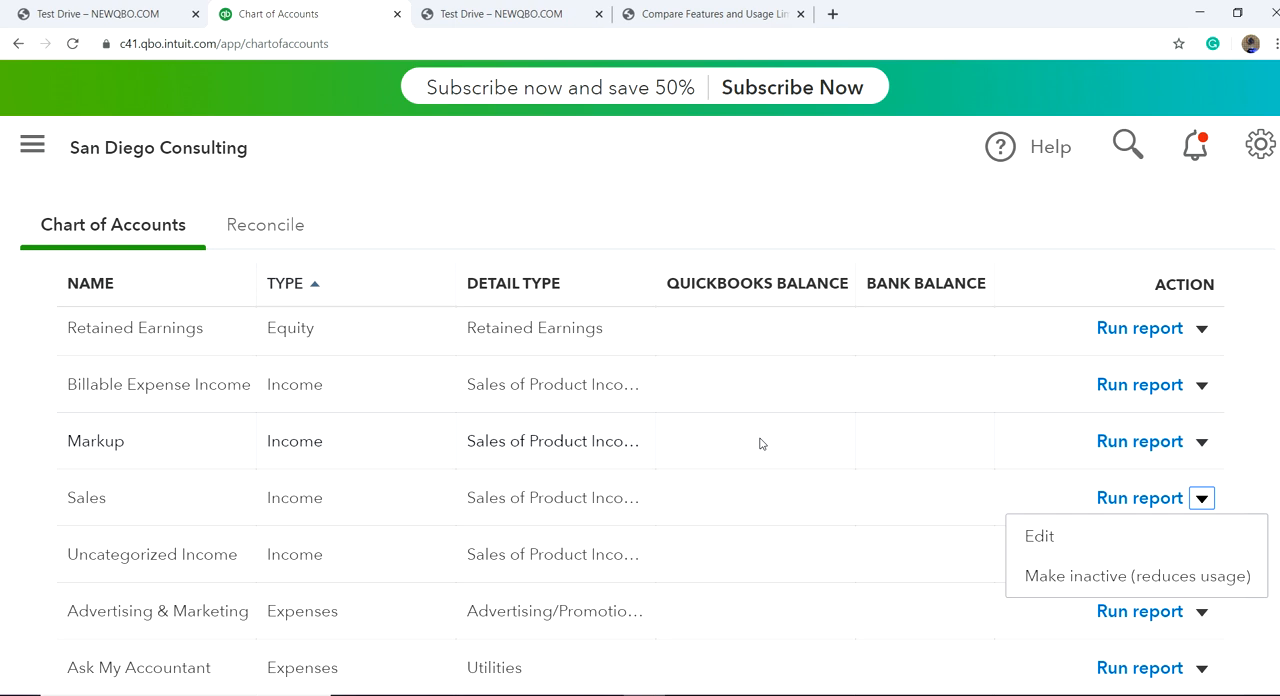
{"action": "left_click", "coordinate": [1039, 537]}
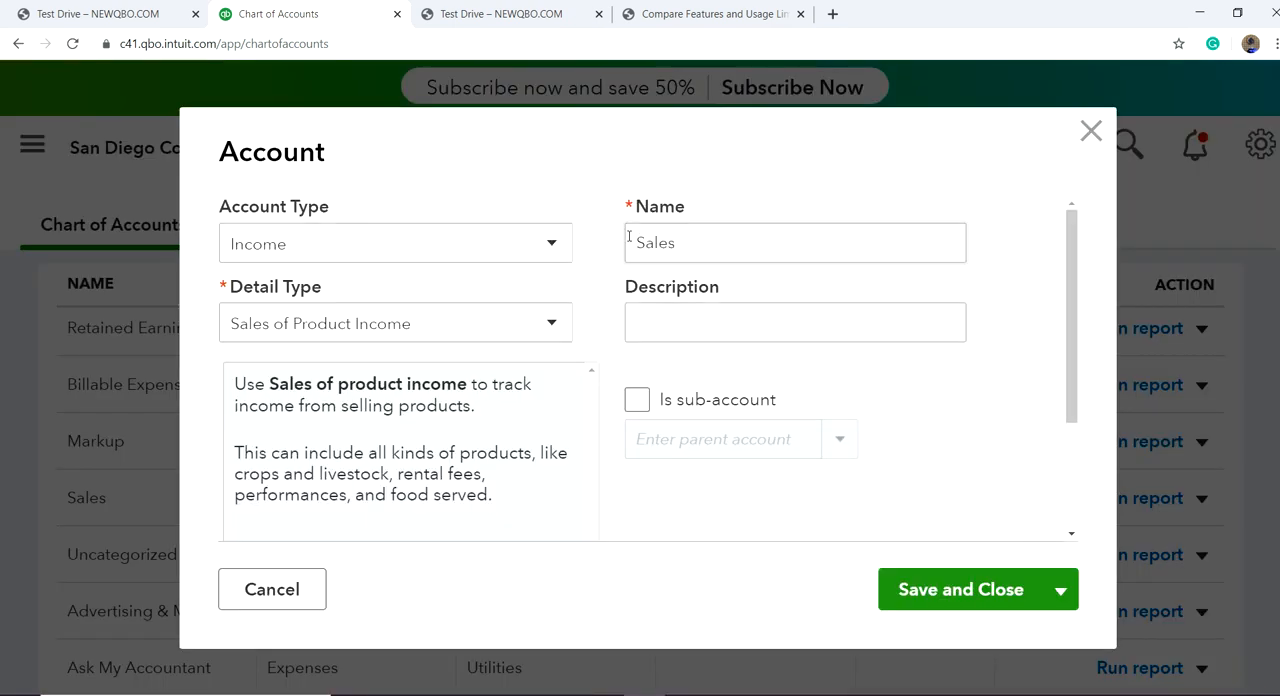
{"action": "double_click", "coordinate": [629, 237]}
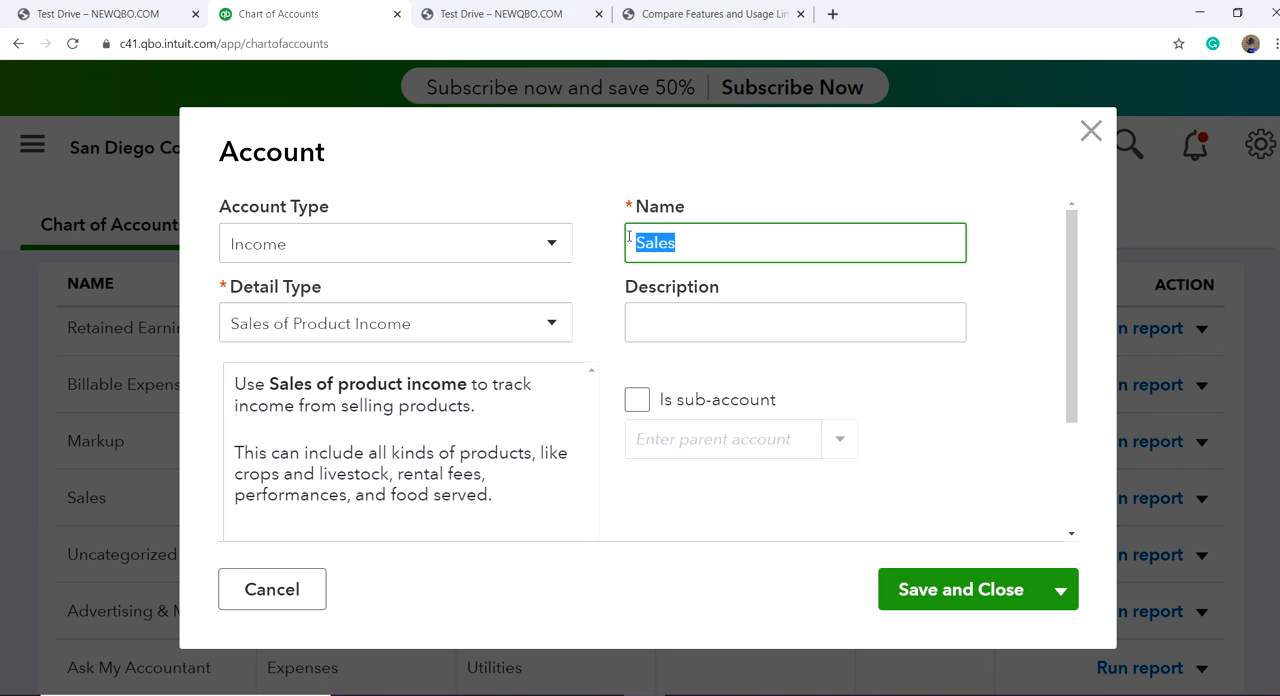
{"action": "type", "text": "Product"}
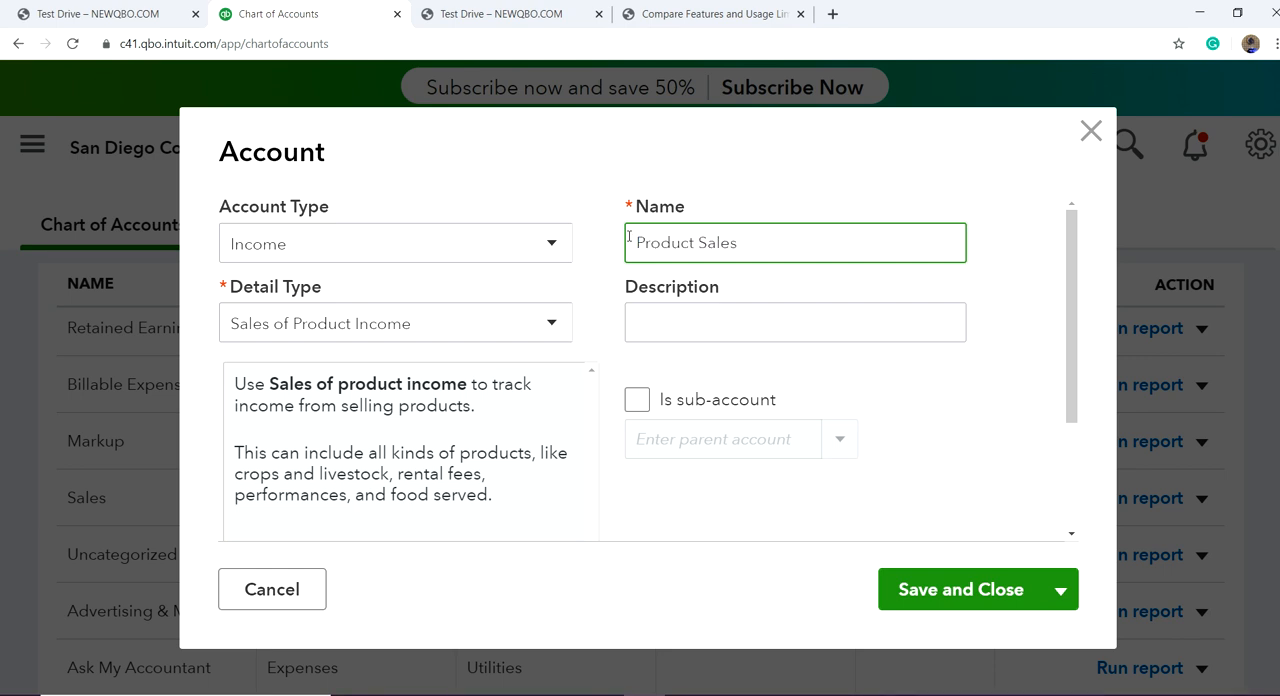
Step: Copy the name Product Sales into the account's description and save the account
{"action": "left_click_drag", "start_coordinate": [755, 237], "coordinate": [612, 244]}
{"action": "key", "text": "ctrl+c"}
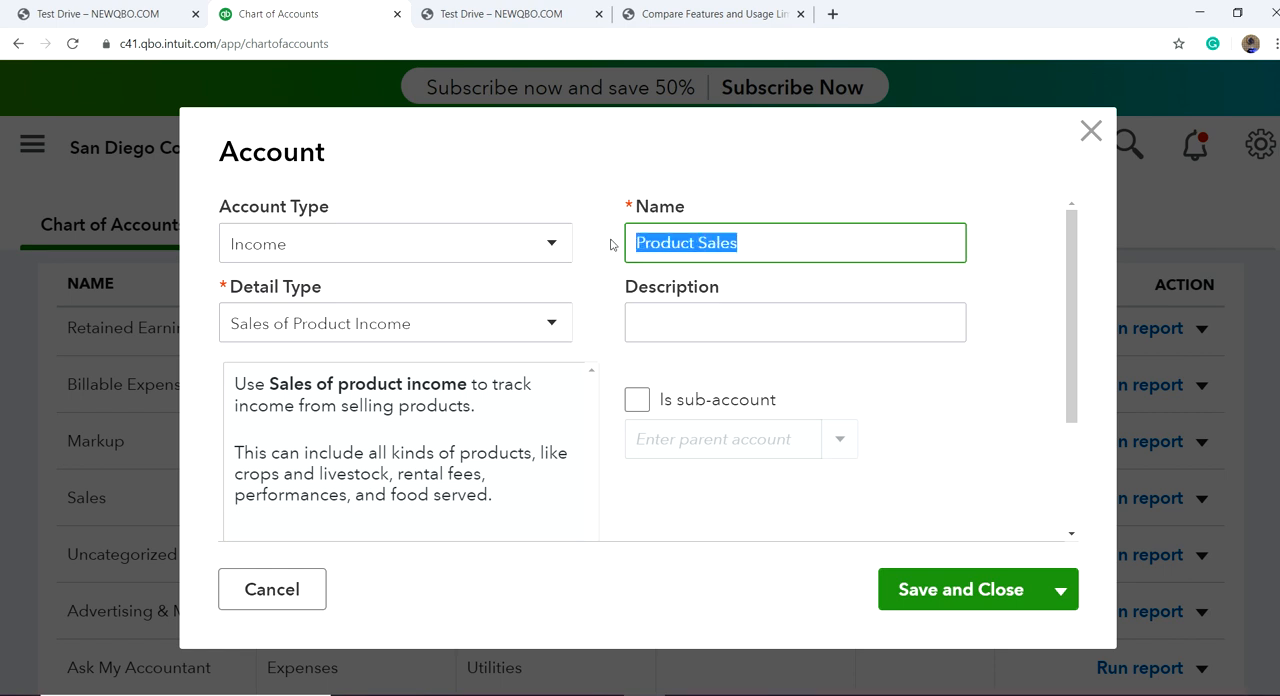
{"action": "left_click", "coordinate": [654, 323]}
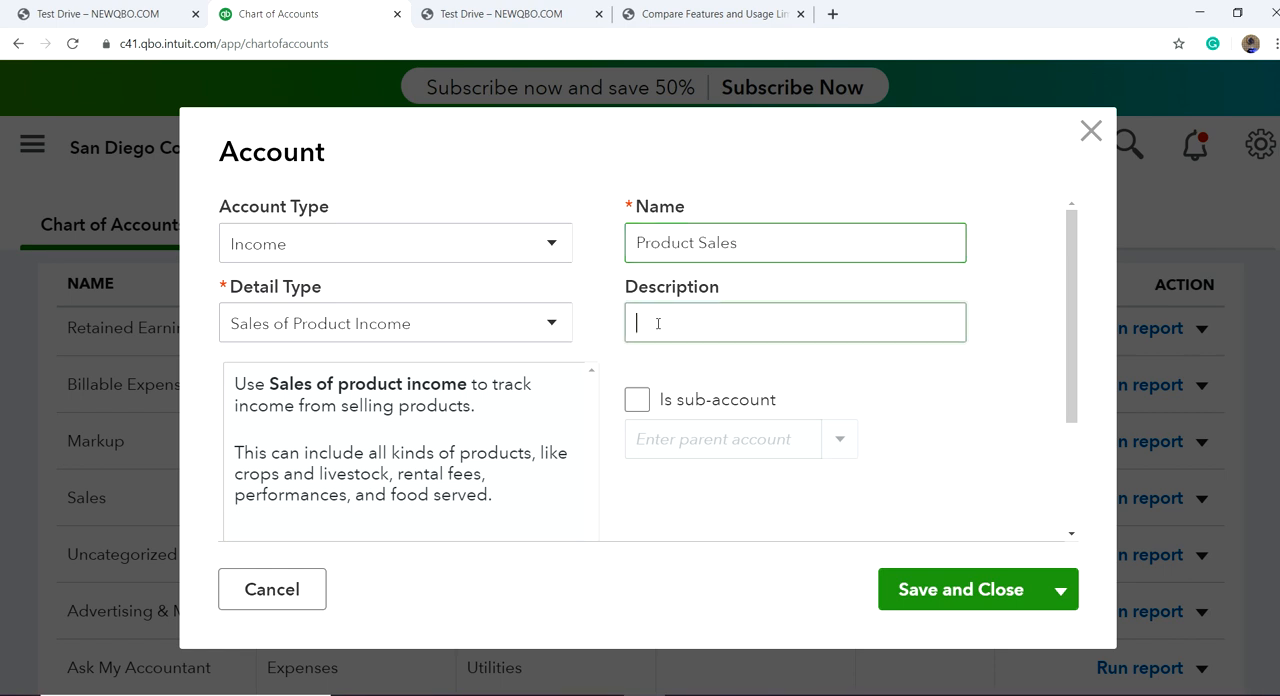
{"action": "key", "text": "ctrl+v"}
{"action": "left_click", "coordinate": [966, 594]}
Step: Start a new account with the account type Income and the detail type Service/Fee Income
{"action": "scroll", "coordinate": [1100, 455], "scroll_direction": "up", "scroll_amount": 10}
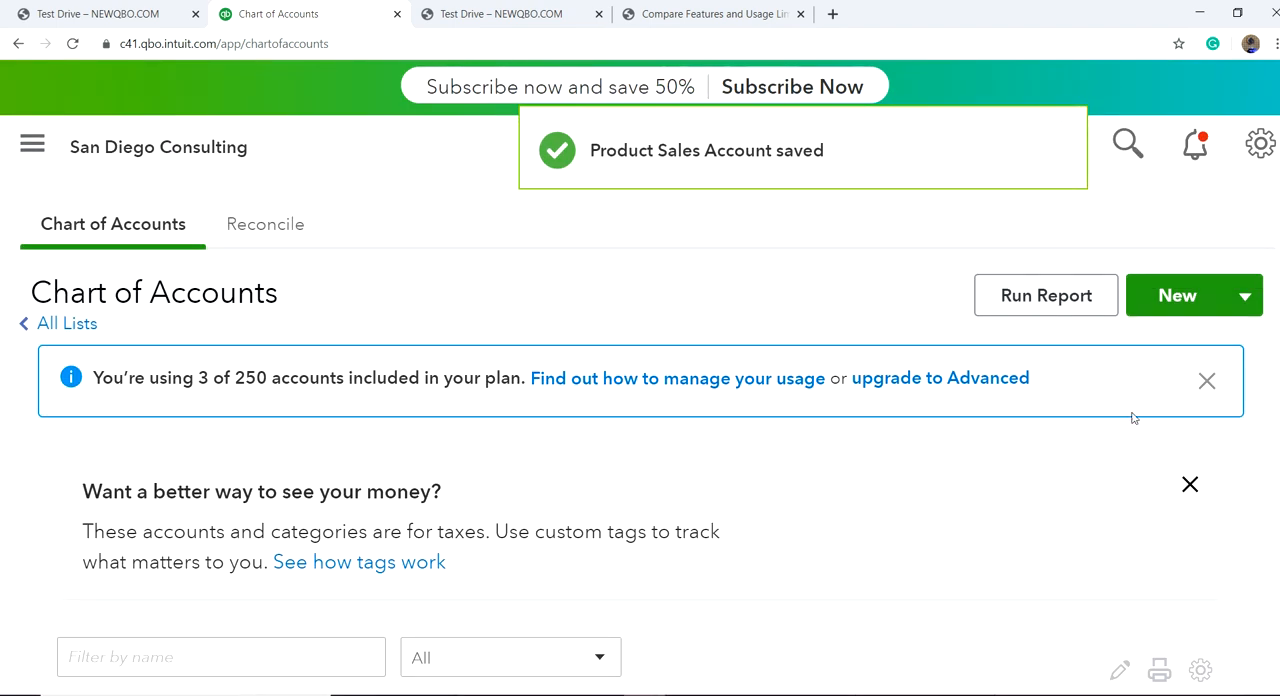
{"action": "left_click", "coordinate": [1177, 296]}
{"action": "left_click", "coordinate": [408, 245]}
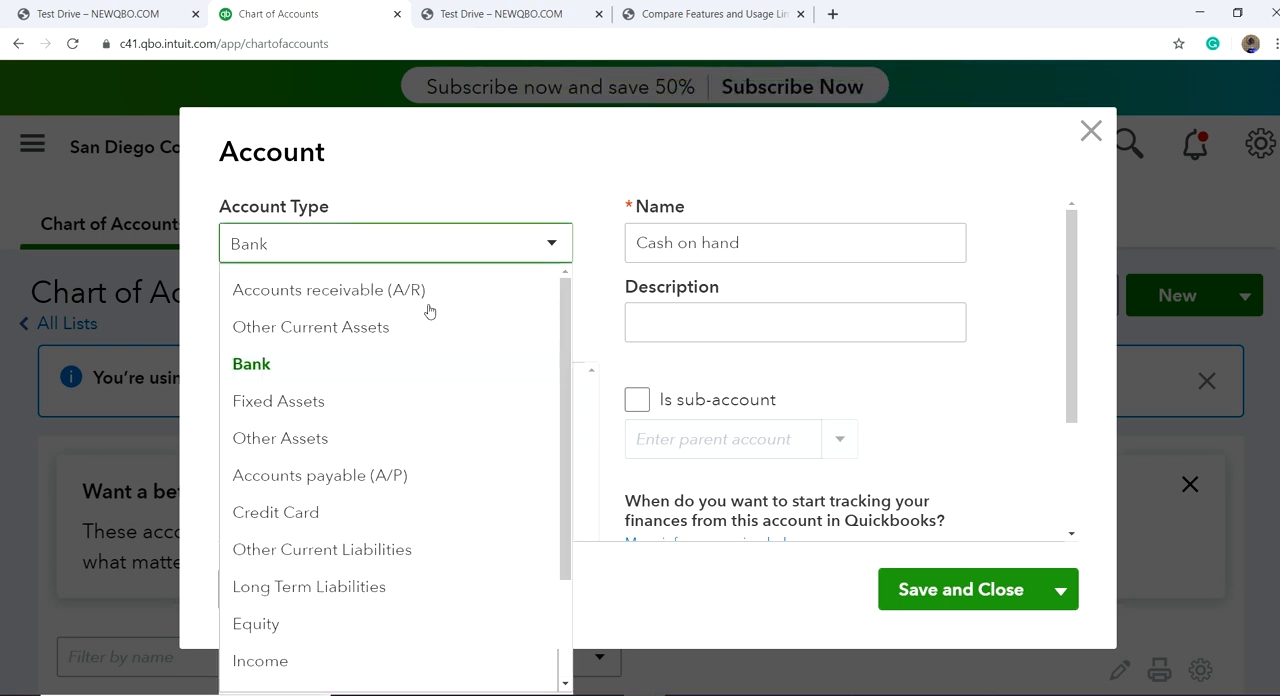
{"action": "left_click", "coordinate": [289, 658]}
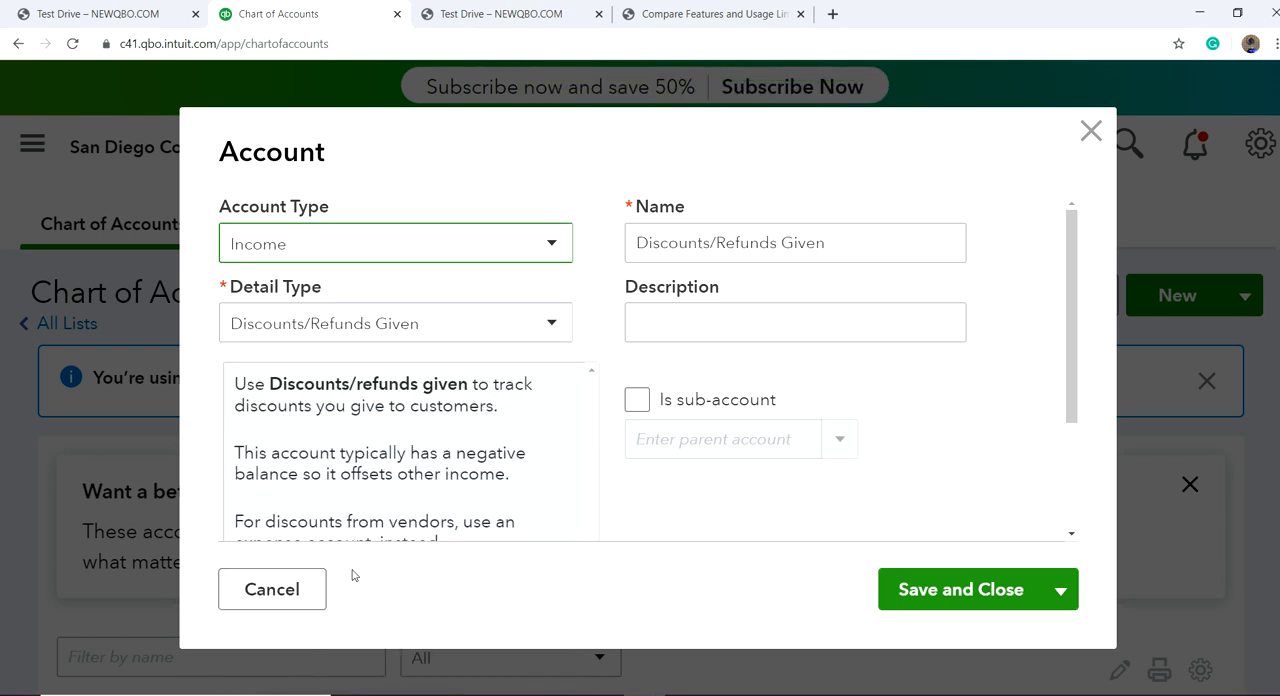
{"action": "left_click", "coordinate": [528, 325]}
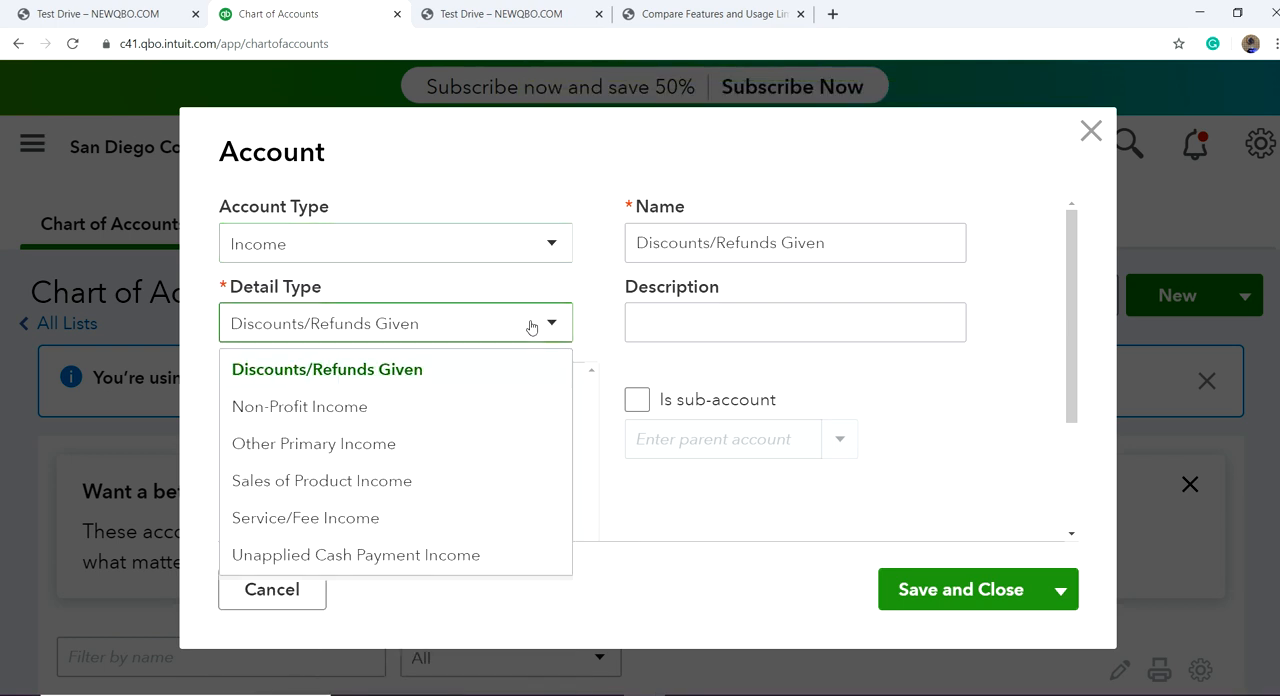
{"action": "left_click", "coordinate": [424, 518]}
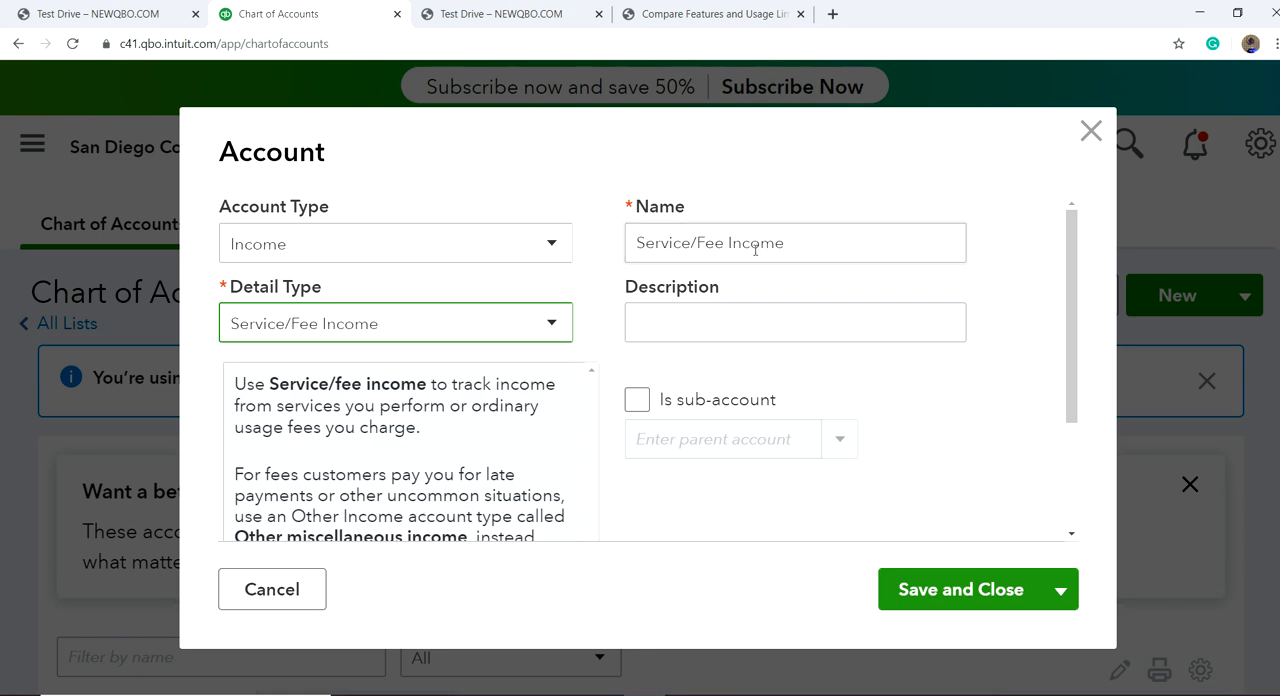
Step: Copy the name Service/Fee Income into the new account's description and save the account
{"action": "left_click", "coordinate": [793, 250]}
{"action": "key", "text": "ctrl+c"}
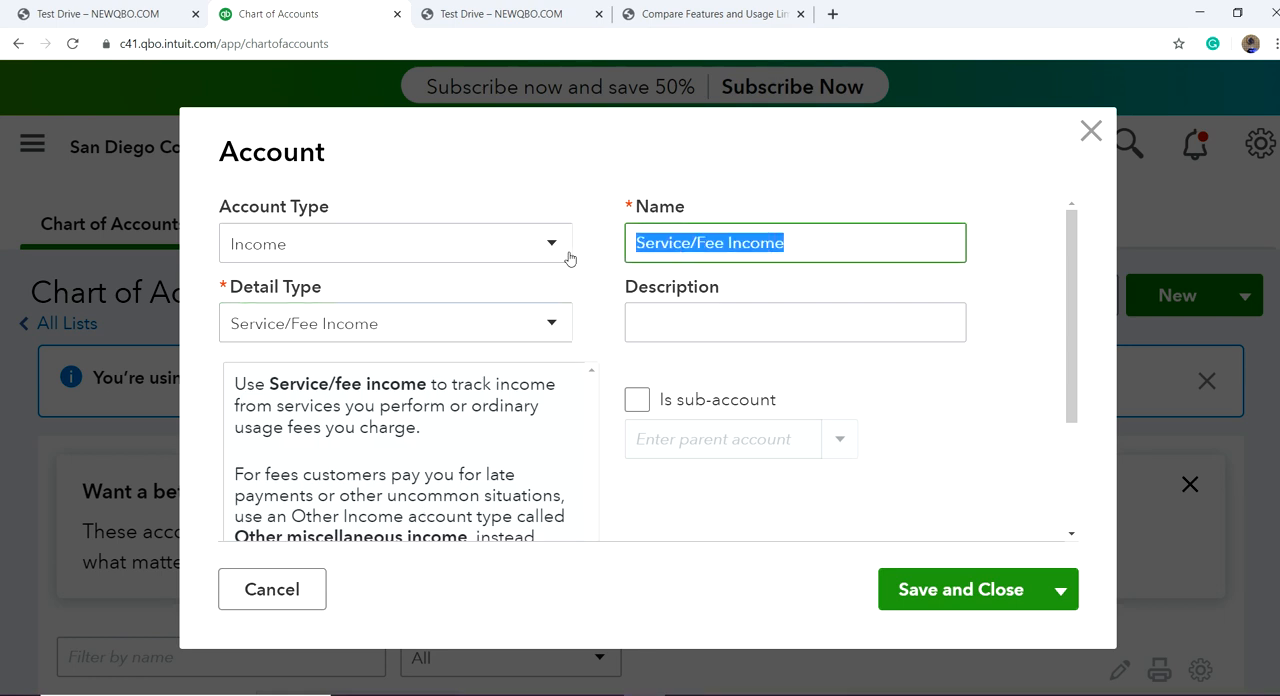
{"action": "left_click", "coordinate": [654, 322]}
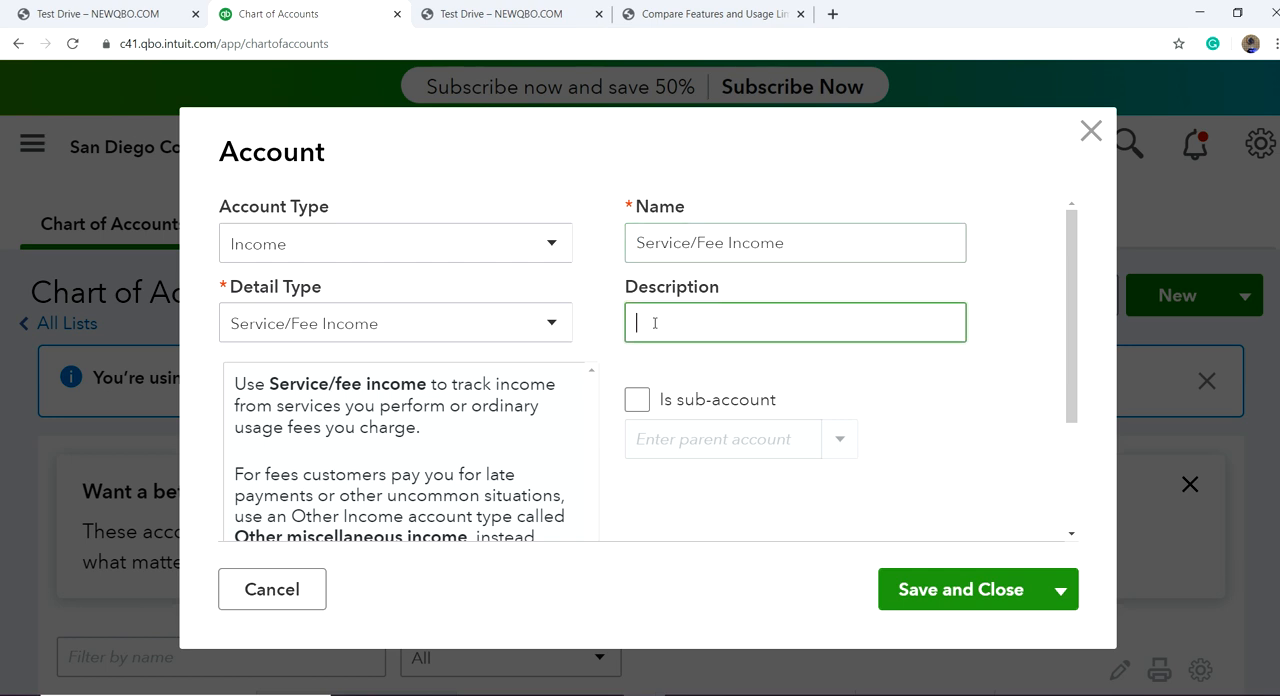
{"action": "key", "text": "ctrl+v"}
{"action": "left_click", "coordinate": [941, 590]}
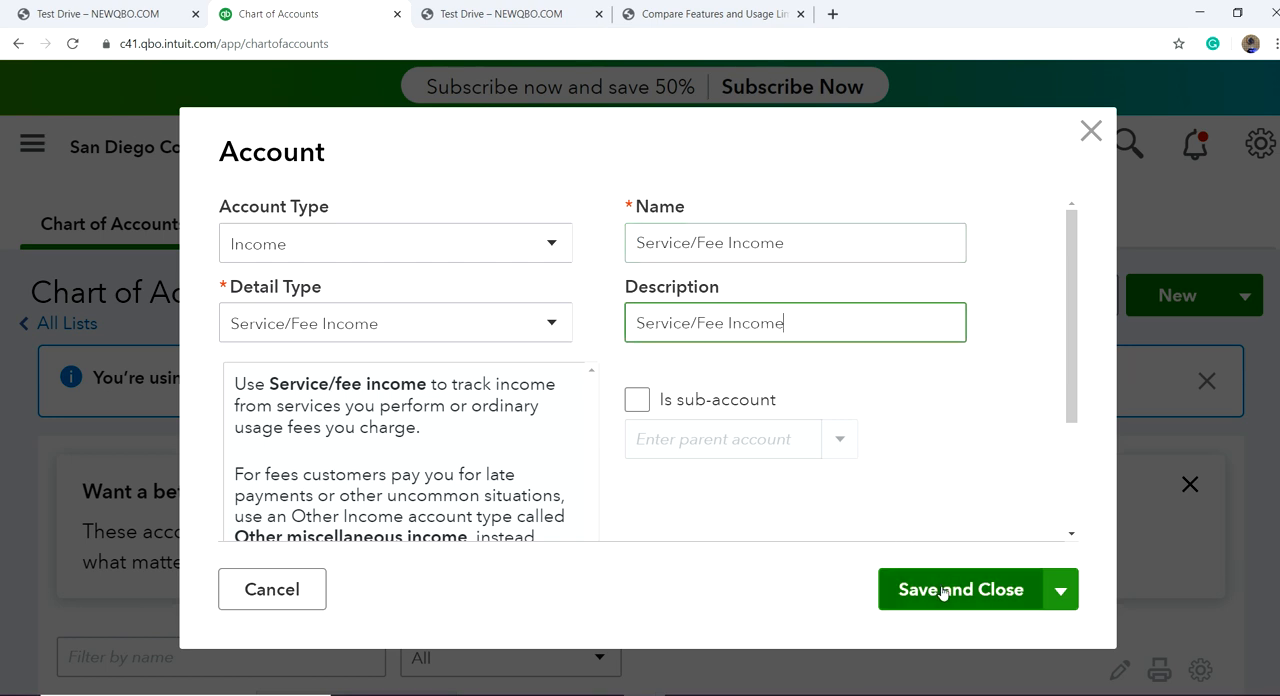
Step: Find the Product Sales account in the chart of accounts, edit it and rename it Product Sales Income
{"action": "scroll", "coordinate": [990, 585], "scroll_direction": "down", "scroll_amount": 3}
{"action": "scroll", "coordinate": [1000, 597], "scroll_direction": "down", "scroll_amount": 3}
{"action": "scroll", "coordinate": [966, 631], "scroll_direction": "up", "scroll_amount": 3}
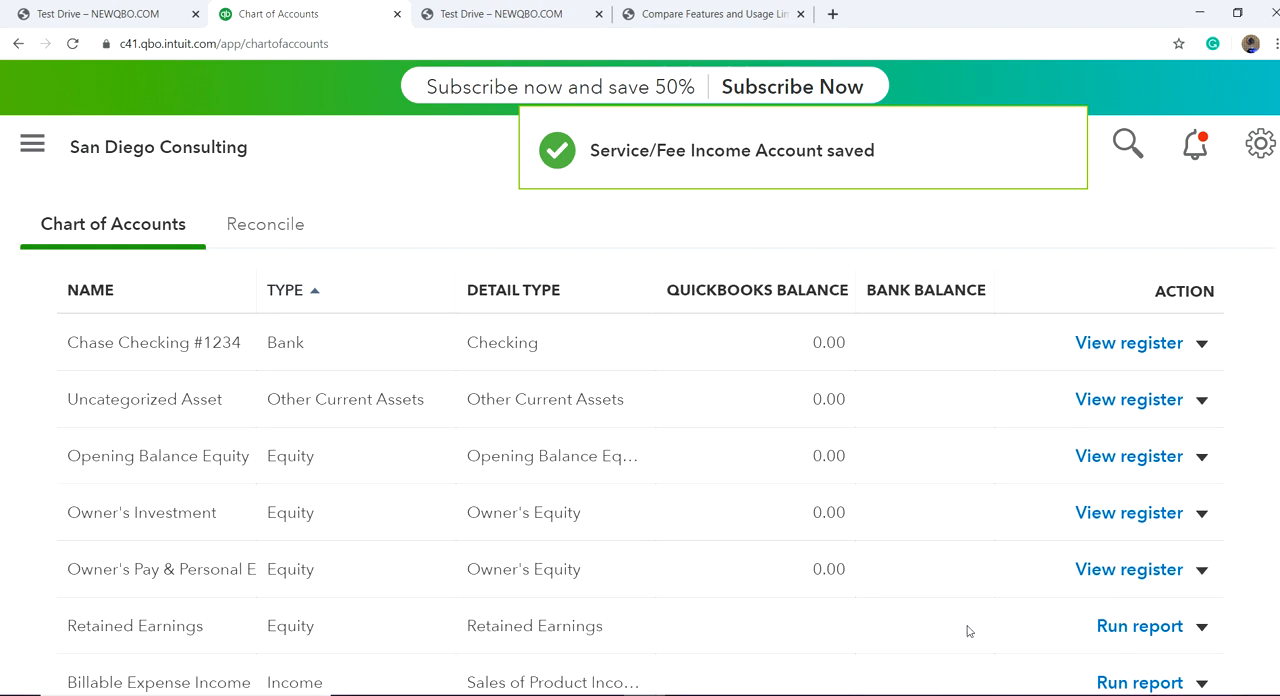
{"action": "scroll", "coordinate": [968, 631], "scroll_direction": "down", "scroll_amount": 2}
{"action": "scroll", "coordinate": [967, 631], "scroll_direction": "up", "scroll_amount": 2}
{"action": "scroll", "coordinate": [966, 631], "scroll_direction": "down", "scroll_amount": 3}
{"action": "scroll", "coordinate": [334, 602], "scroll_direction": "down", "scroll_amount": 3}
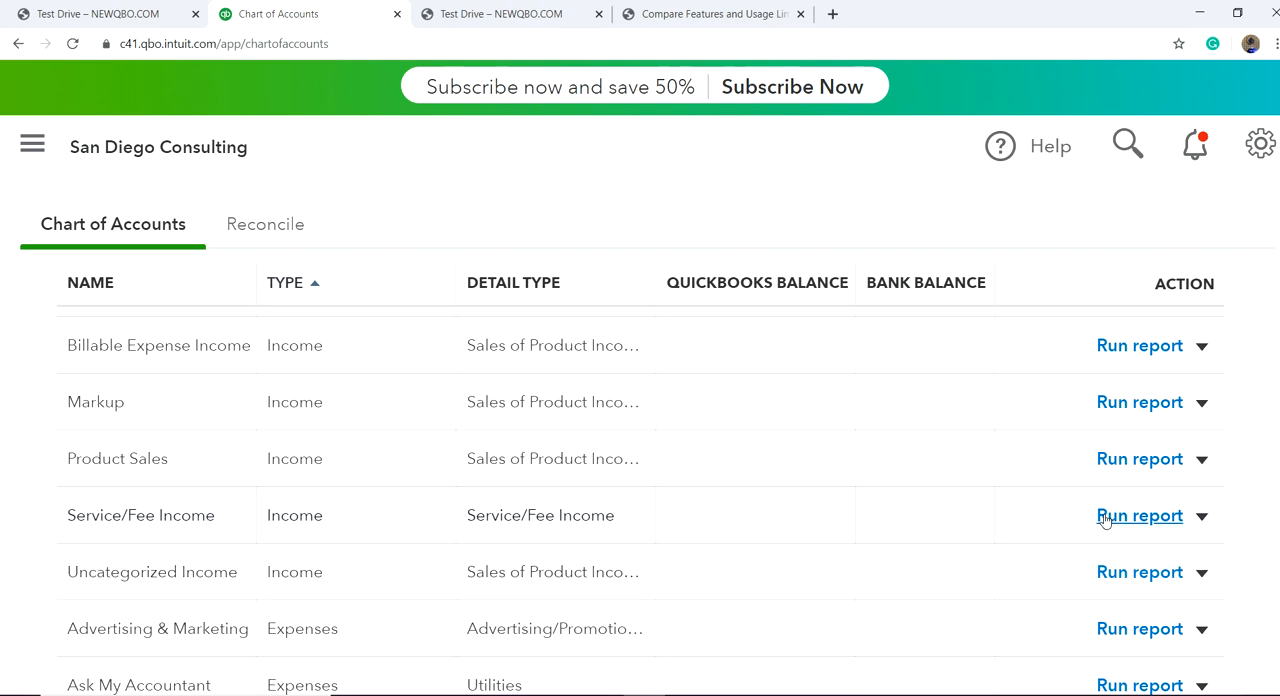
{"action": "left_click", "coordinate": [1202, 460]}
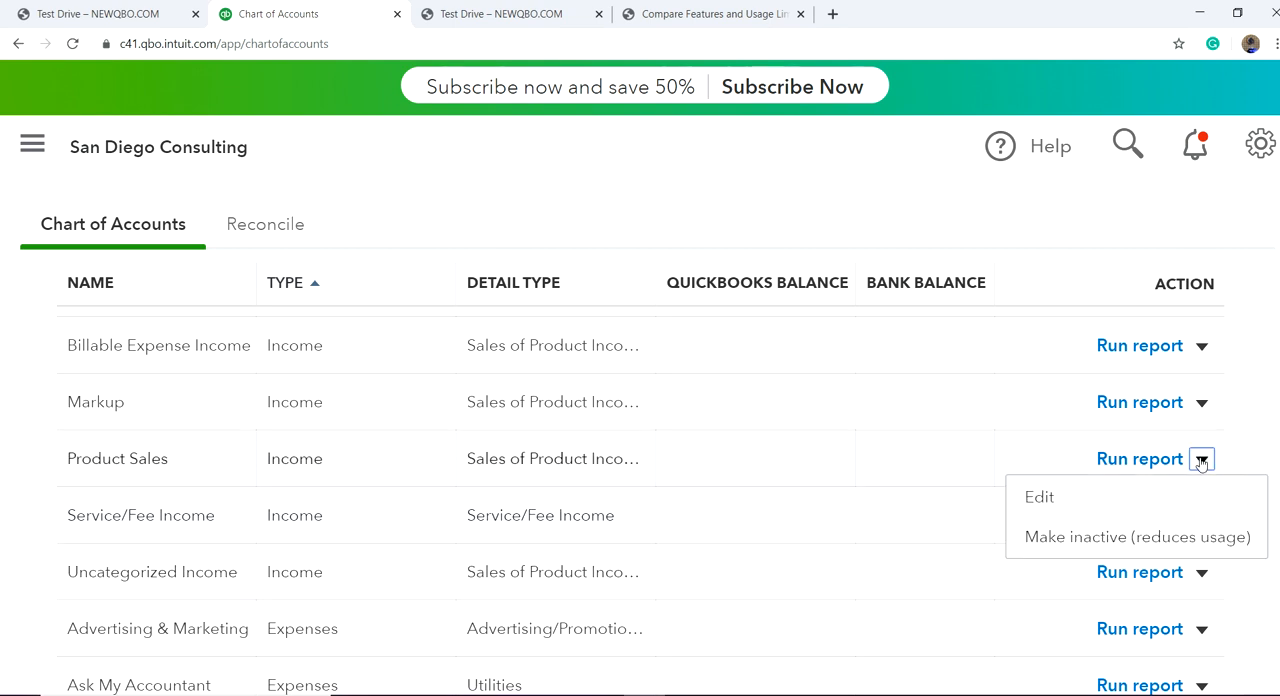
{"action": "left_click", "coordinate": [1052, 507]}
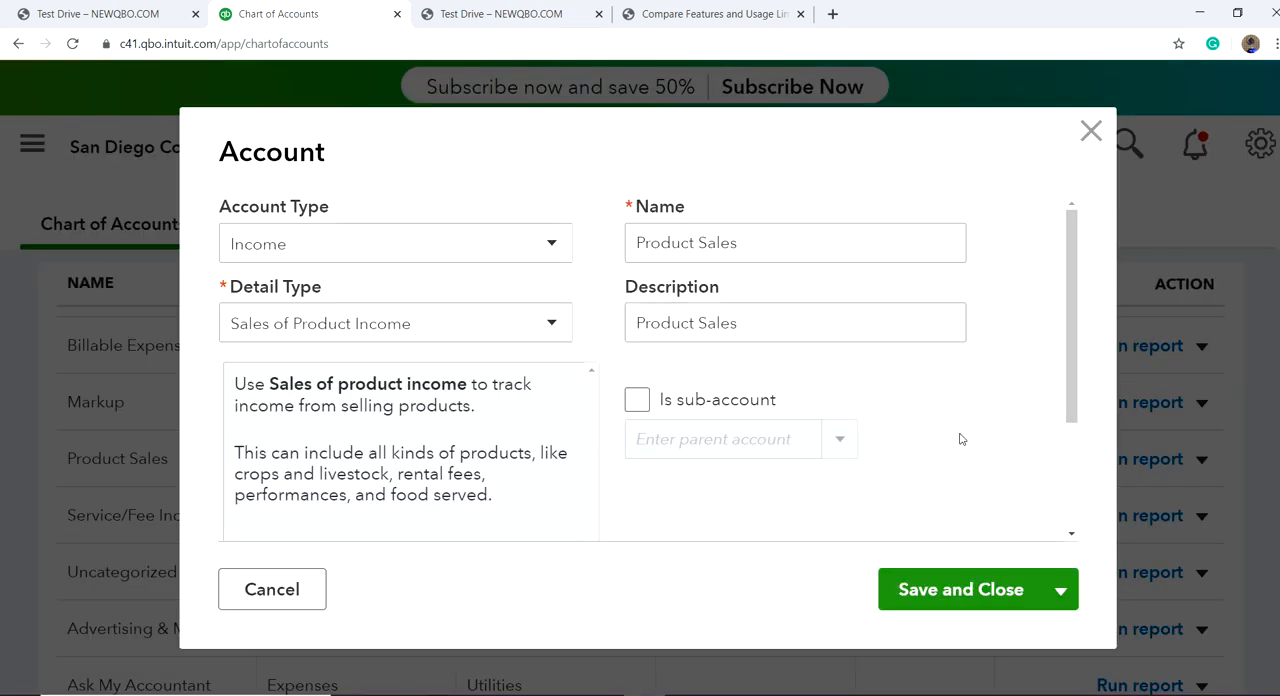
{"action": "triple_click", "coordinate": [773, 242]}
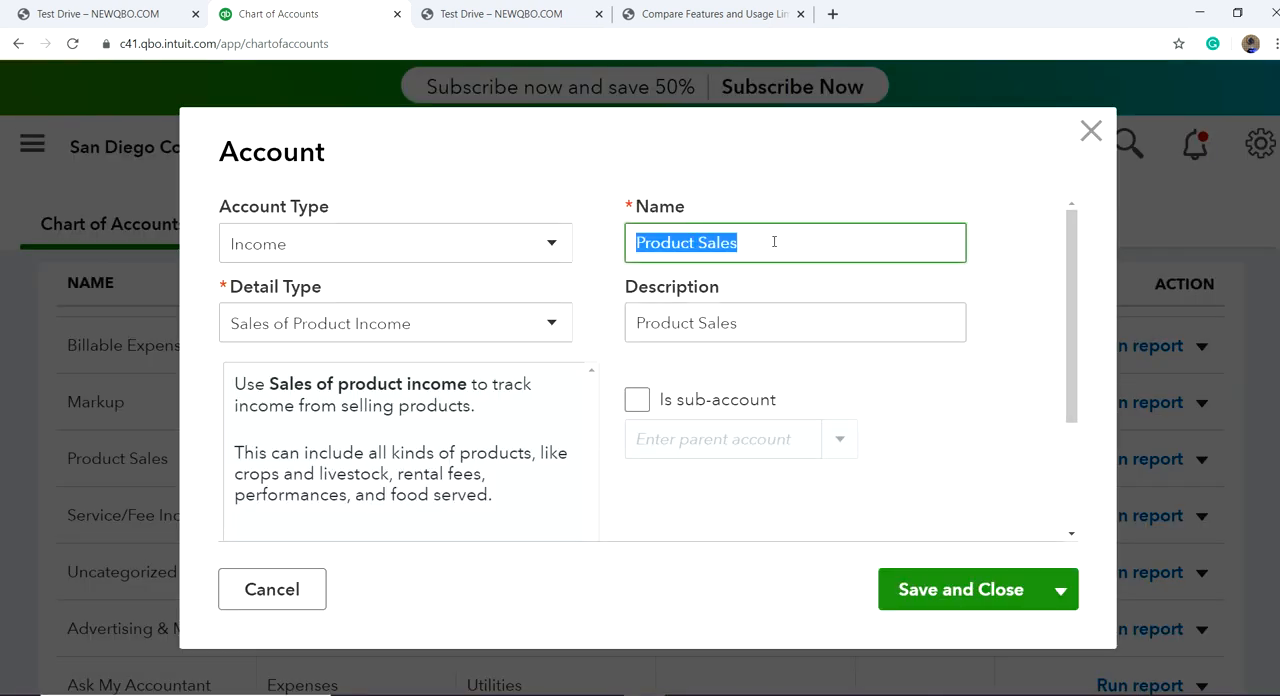
{"action": "left_click", "coordinate": [779, 246]}
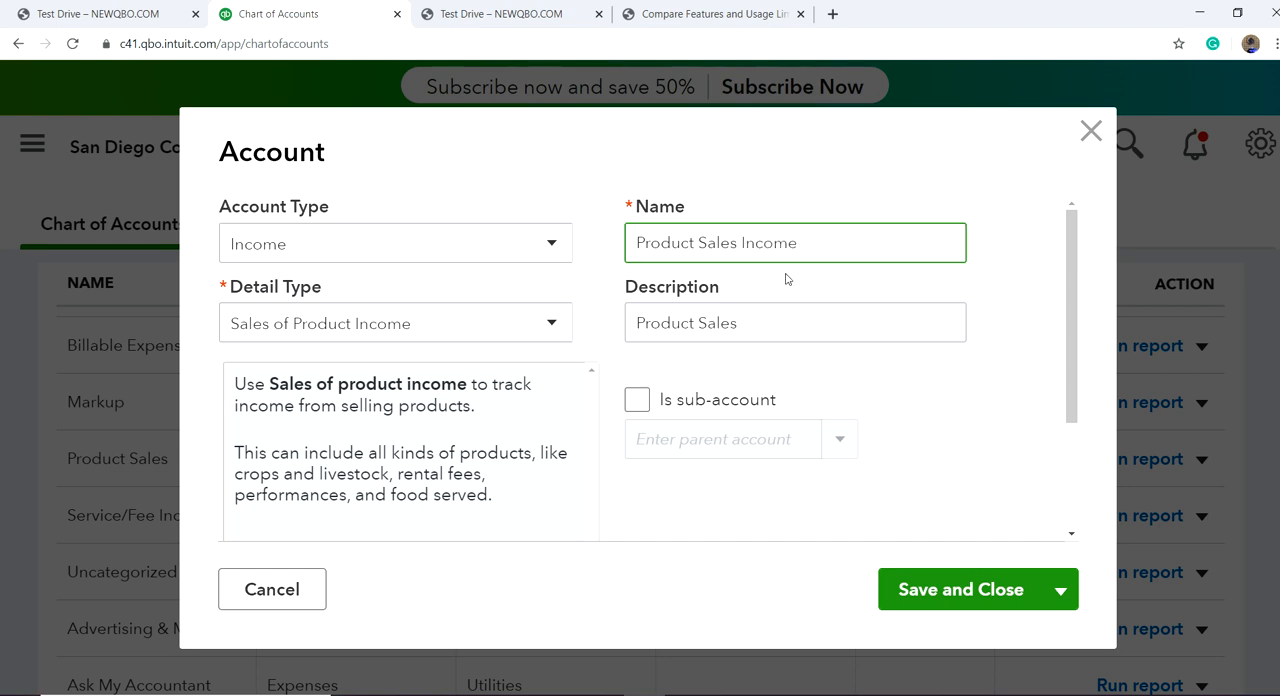
Step: Append Income to the Product Sales description and save the account
{"action": "triple_click", "coordinate": [770, 325]}
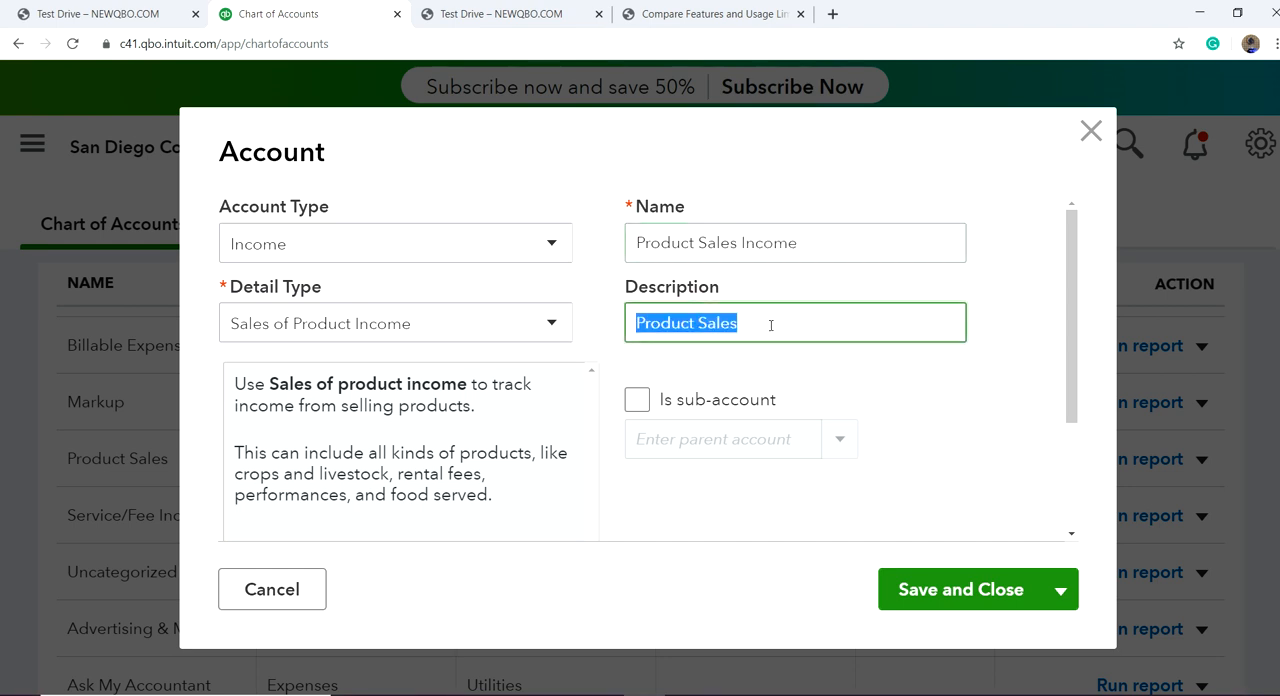
{"action": "left_click", "coordinate": [770, 325]}
{"action": "type", "text": "Income"}
{"action": "left_click", "coordinate": [918, 589]}
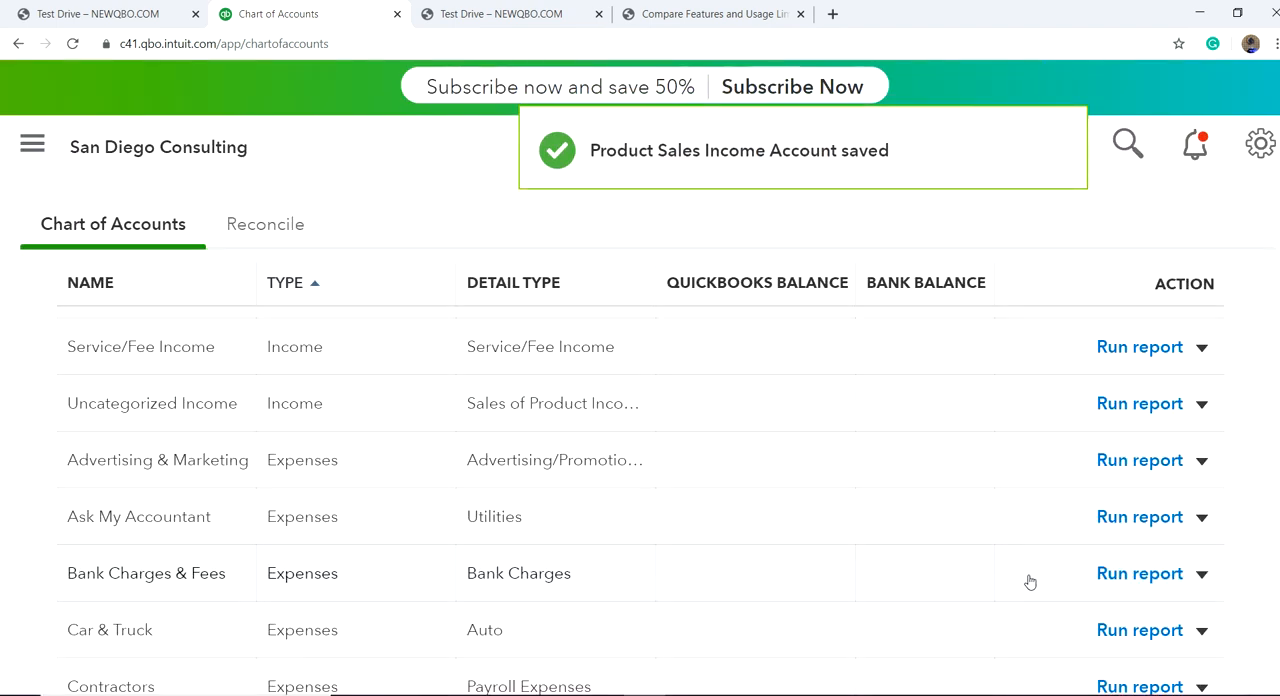
Step: Review the expense accounts in the chart of accounts and check the actions available for Meals & Entertainment
{"action": "scroll", "coordinate": [1035, 595], "scroll_direction": "down", "scroll_amount": 2}
{"action": "scroll", "coordinate": [985, 609], "scroll_direction": "down", "scroll_amount": 2}
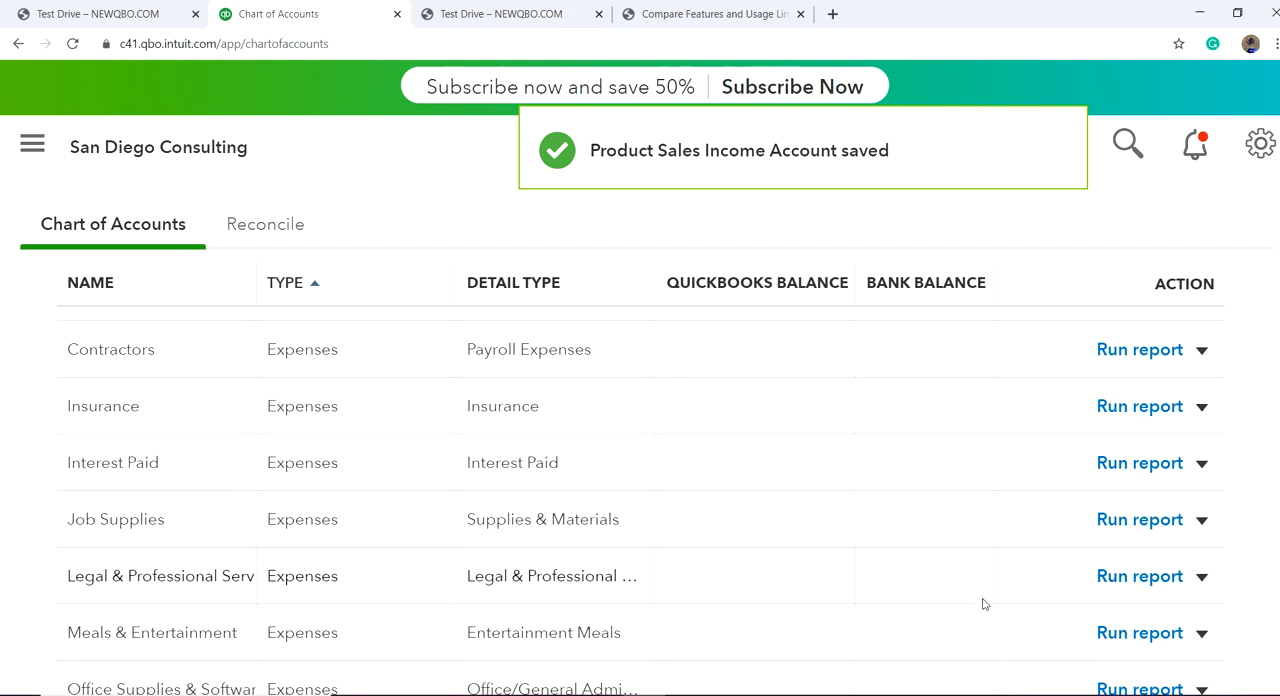
{"action": "scroll", "coordinate": [975, 588], "scroll_direction": "down", "scroll_amount": 1}
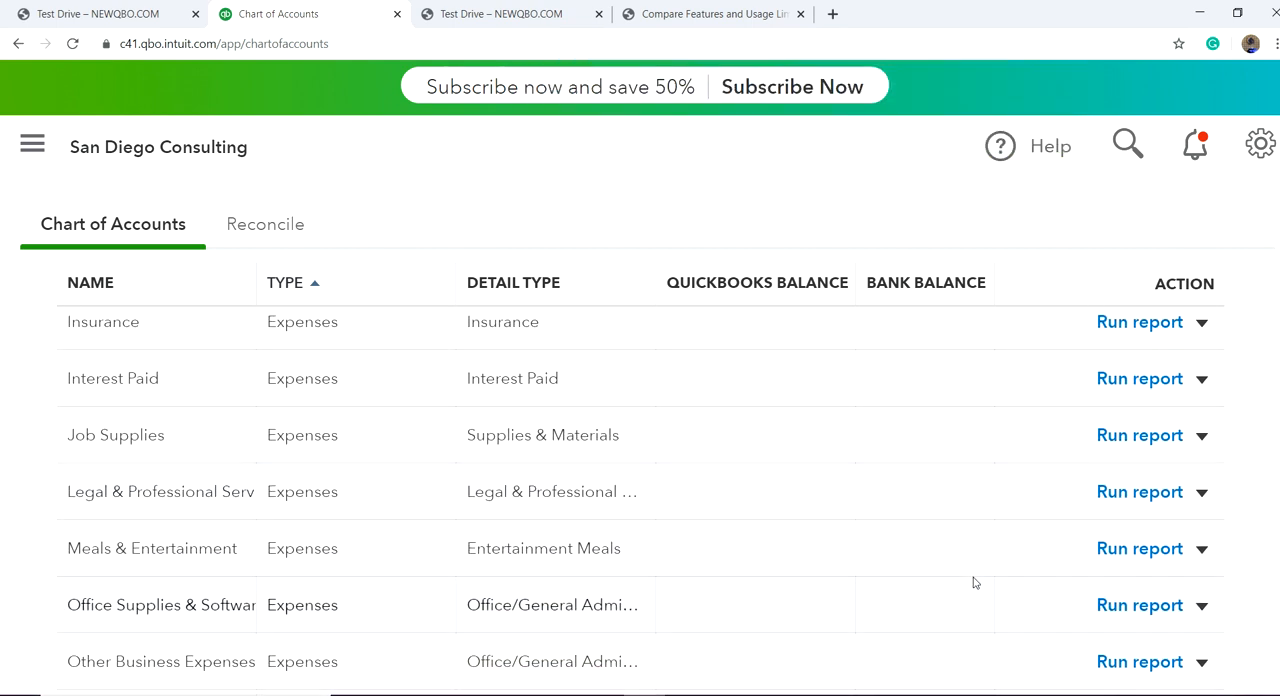
{"action": "left_click", "coordinate": [1201, 550]}
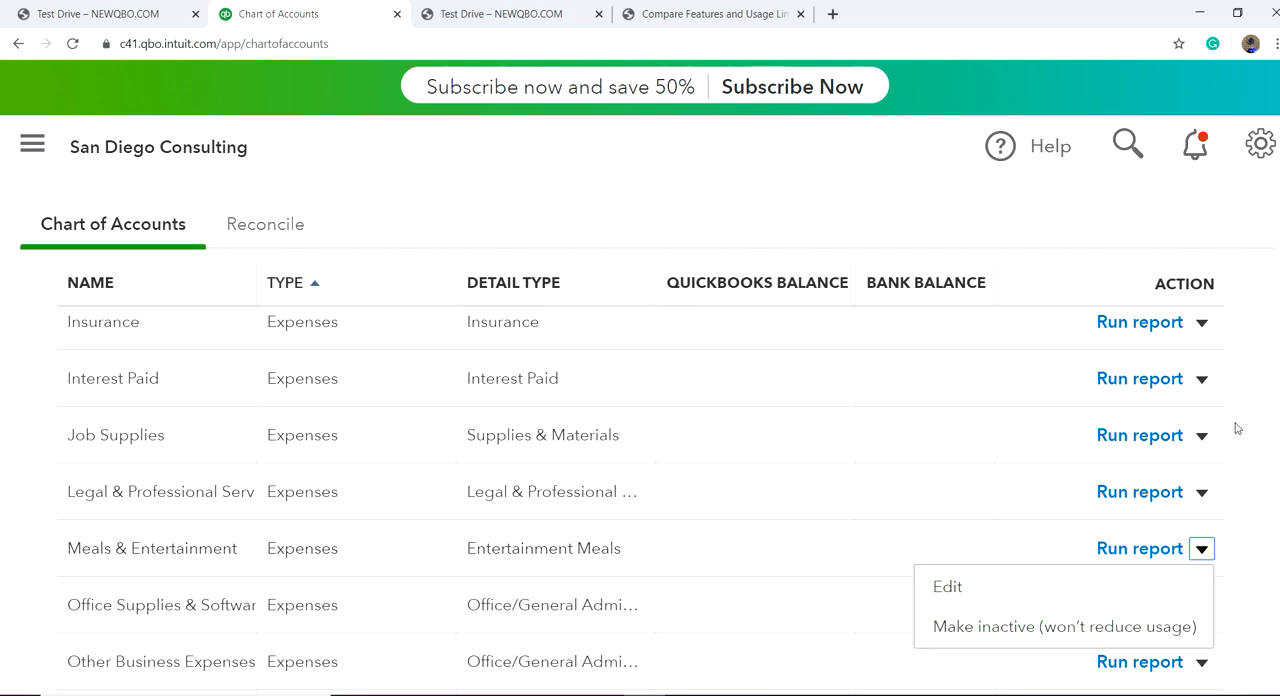
{"action": "scroll", "coordinate": [866, 549], "scroll_direction": "down", "scroll_amount": 2}
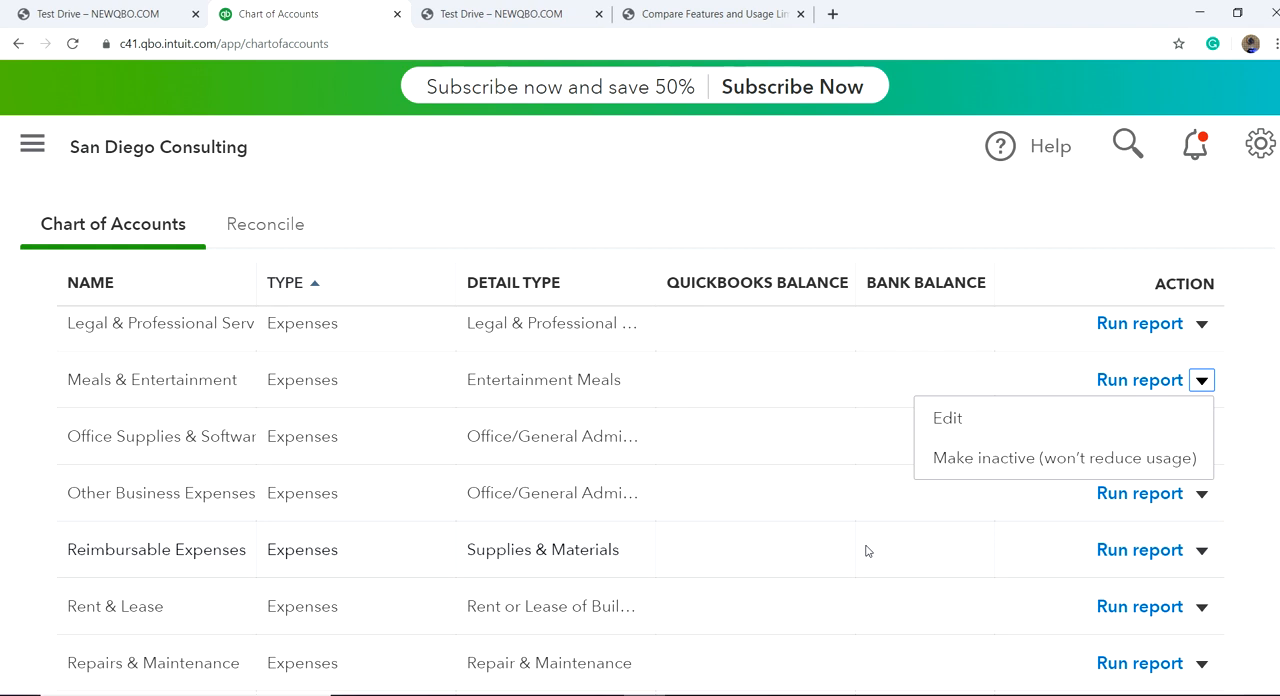
{"action": "scroll", "coordinate": [866, 549], "scroll_direction": "up", "scroll_amount": 10}
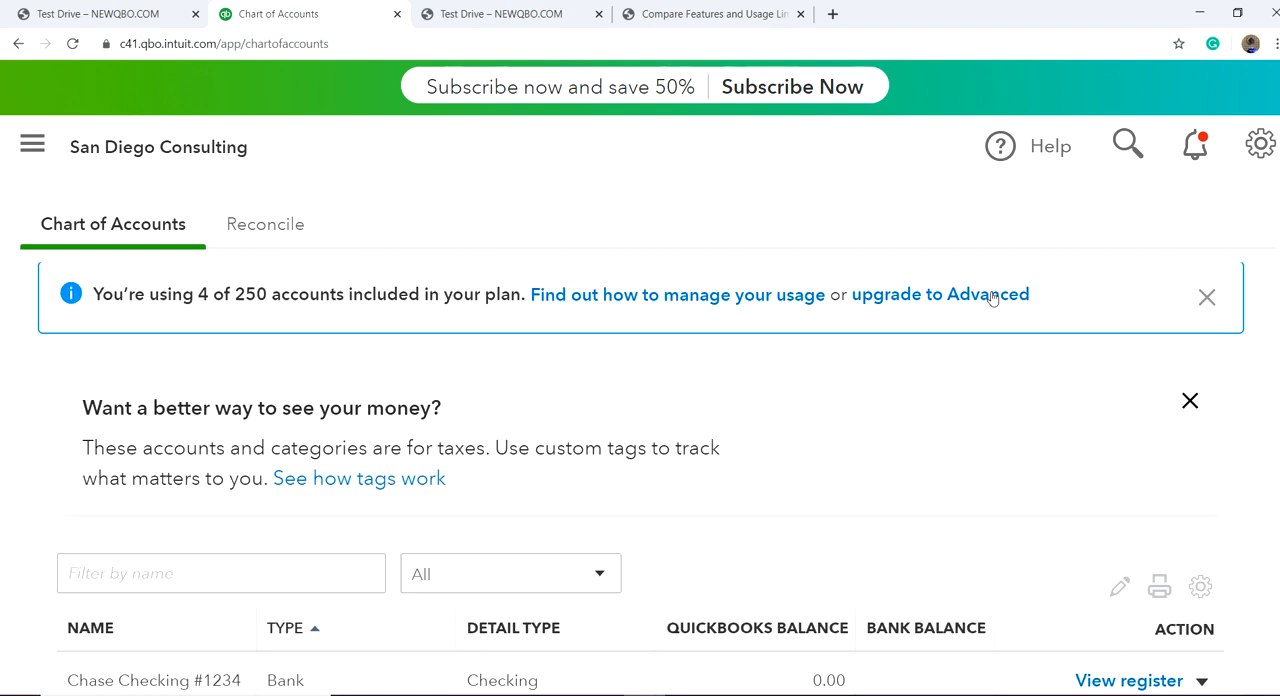
{"action": "scroll", "coordinate": [985, 313], "scroll_direction": "up", "scroll_amount": 4}
Step: View the blank new account form, close it and look through the chart of accounts to its last entry
{"action": "left_click", "coordinate": [1162, 318]}
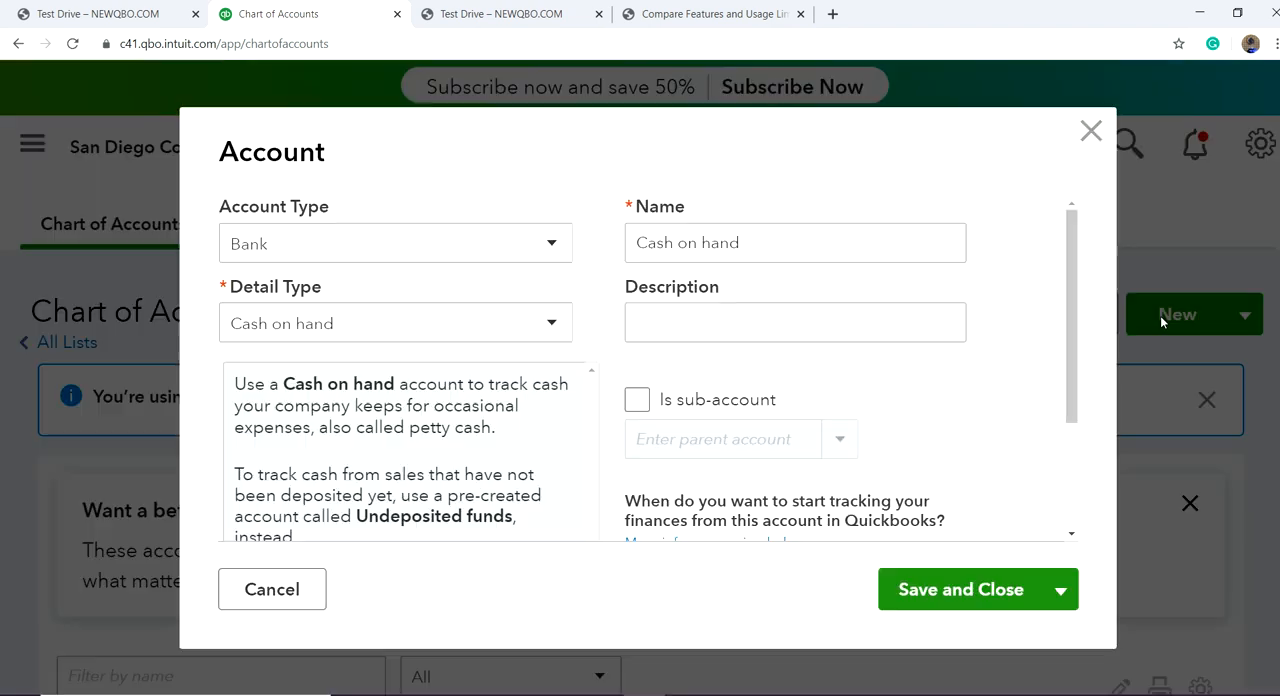
{"action": "left_click", "coordinate": [1088, 132]}
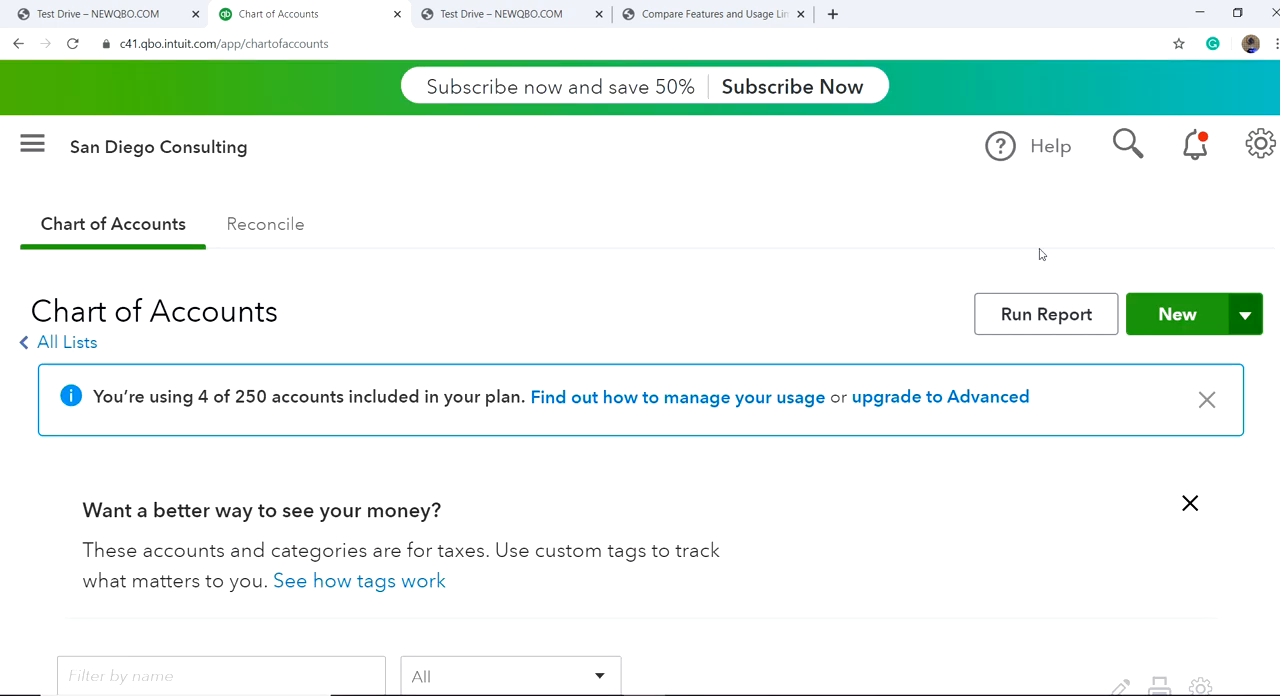
{"action": "scroll", "coordinate": [742, 490], "scroll_direction": "down", "scroll_amount": 4}
{"action": "scroll", "coordinate": [742, 490], "scroll_direction": "down", "scroll_amount": 15}
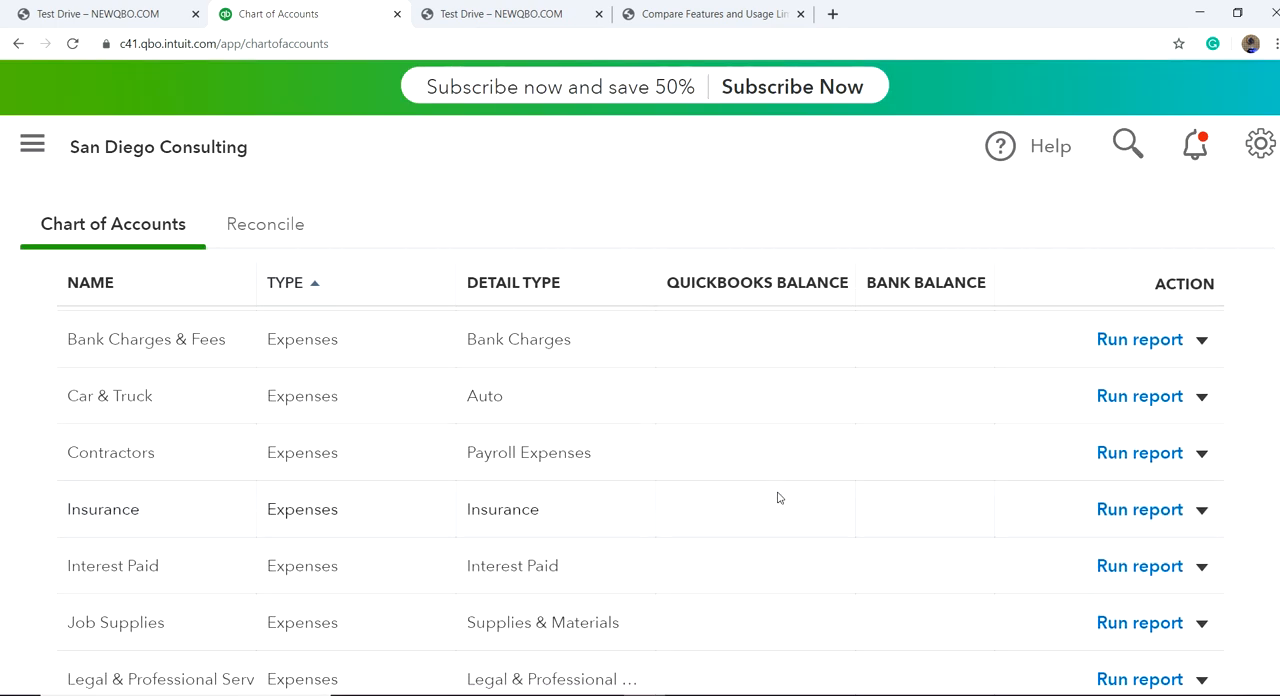
{"action": "scroll", "coordinate": [845, 497], "scroll_direction": "down", "scroll_amount": 1}
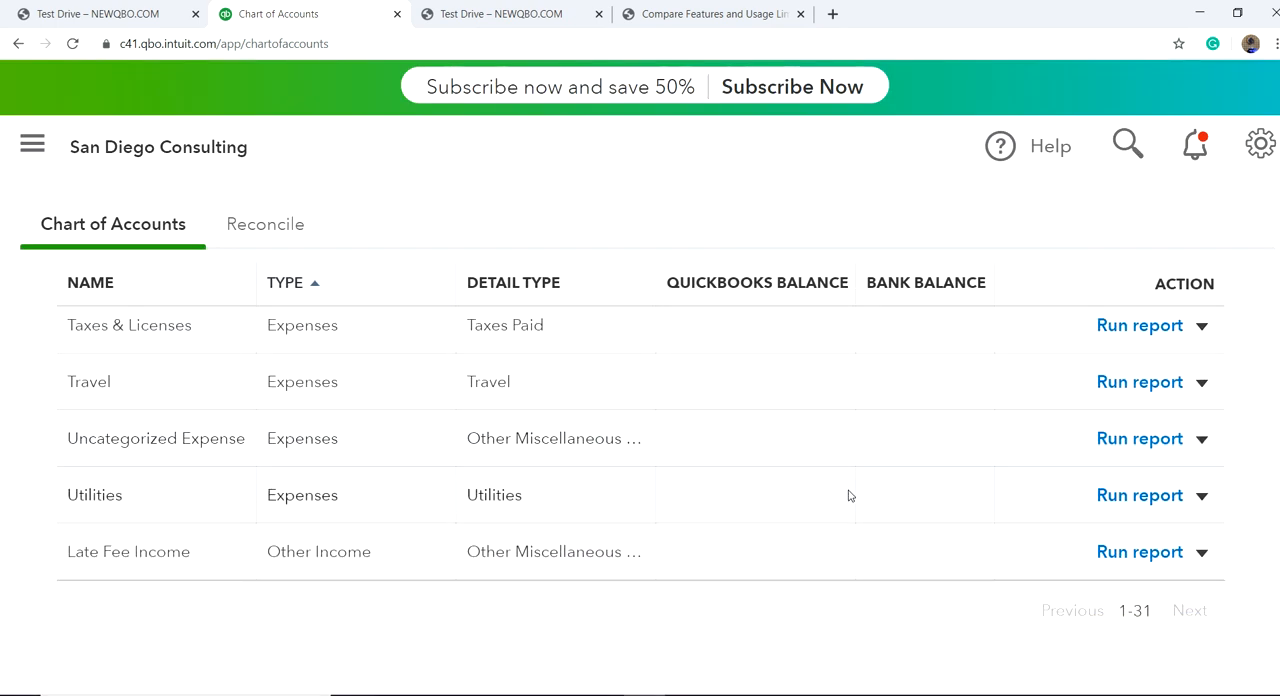
{"action": "scroll", "coordinate": [848, 495], "scroll_direction": "up", "scroll_amount": 15}
{"action": "scroll", "coordinate": [1008, 476], "scroll_direction": "up", "scroll_amount": 4}
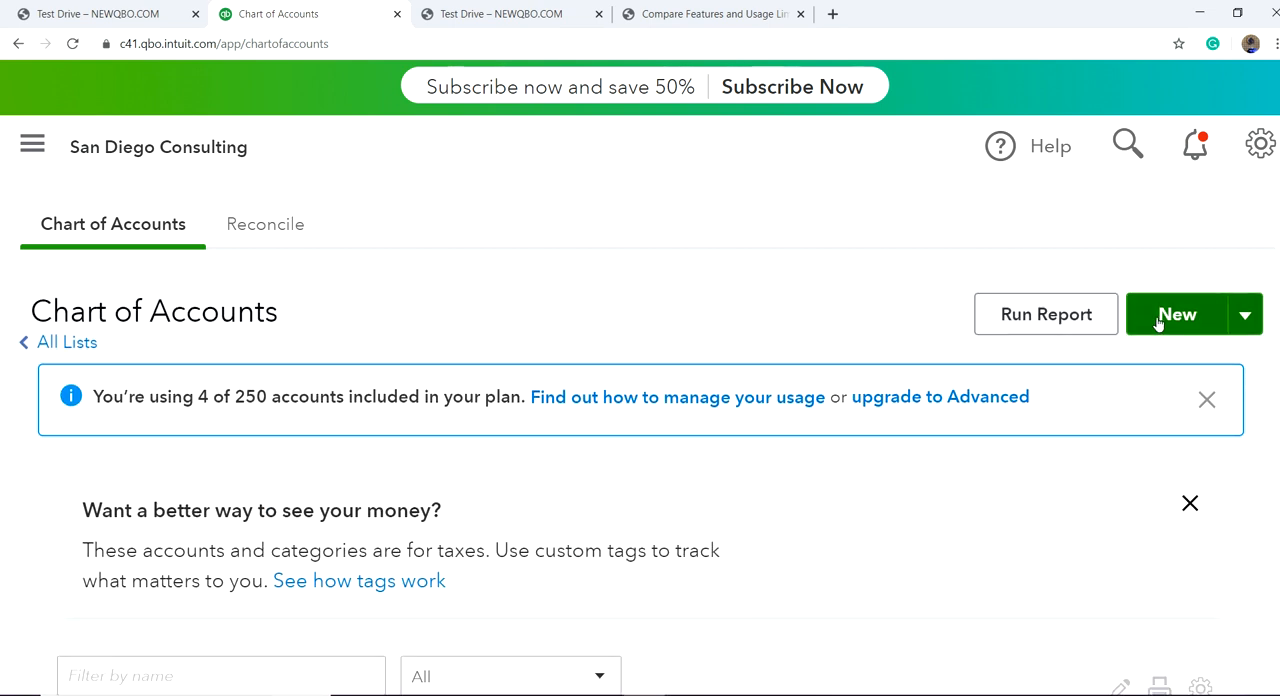
Step: Start a new account with the account type Expenses and the detail type Dues & subscriptions
{"action": "left_click", "coordinate": [1160, 320]}
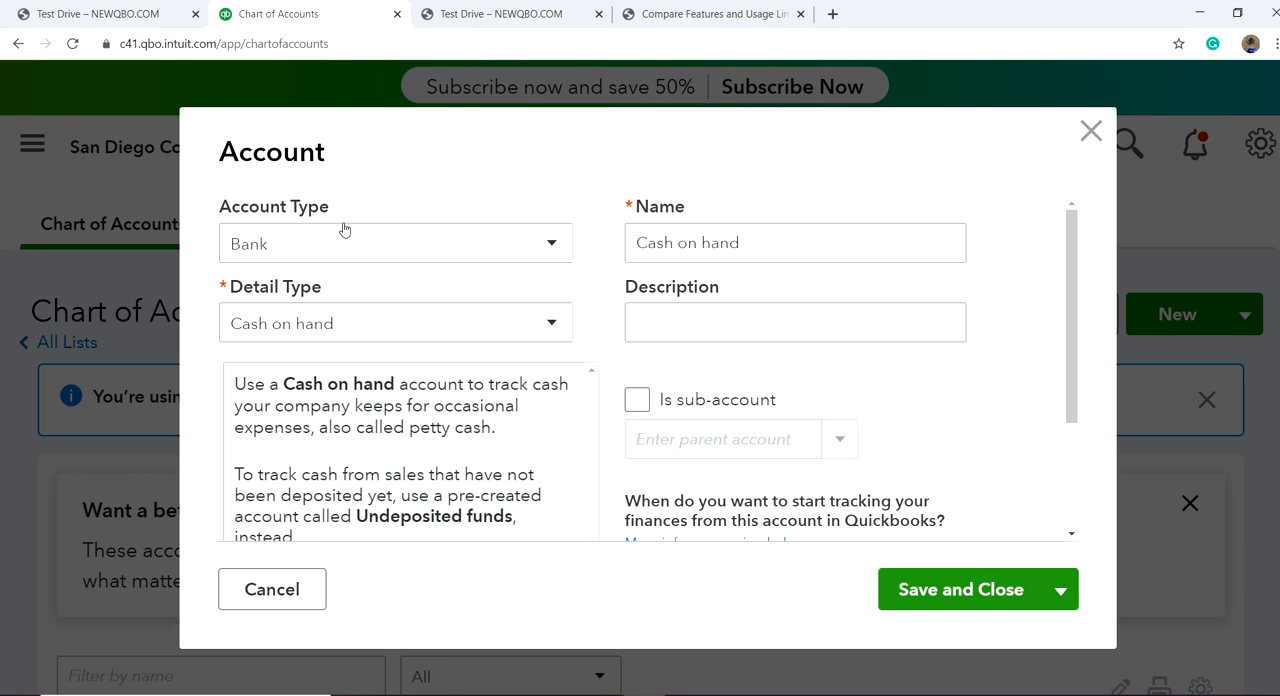
{"action": "left_click", "coordinate": [414, 251]}
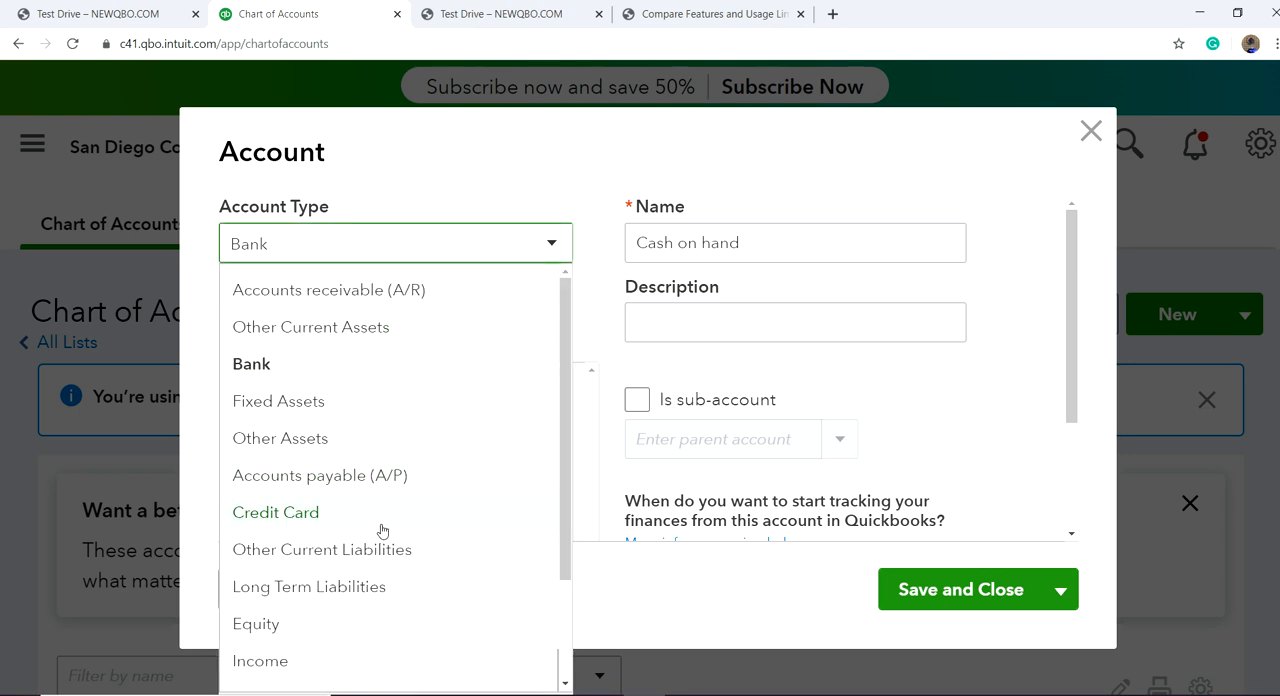
{"action": "scroll", "coordinate": [381, 531], "scroll_direction": "down", "scroll_amount": 2}
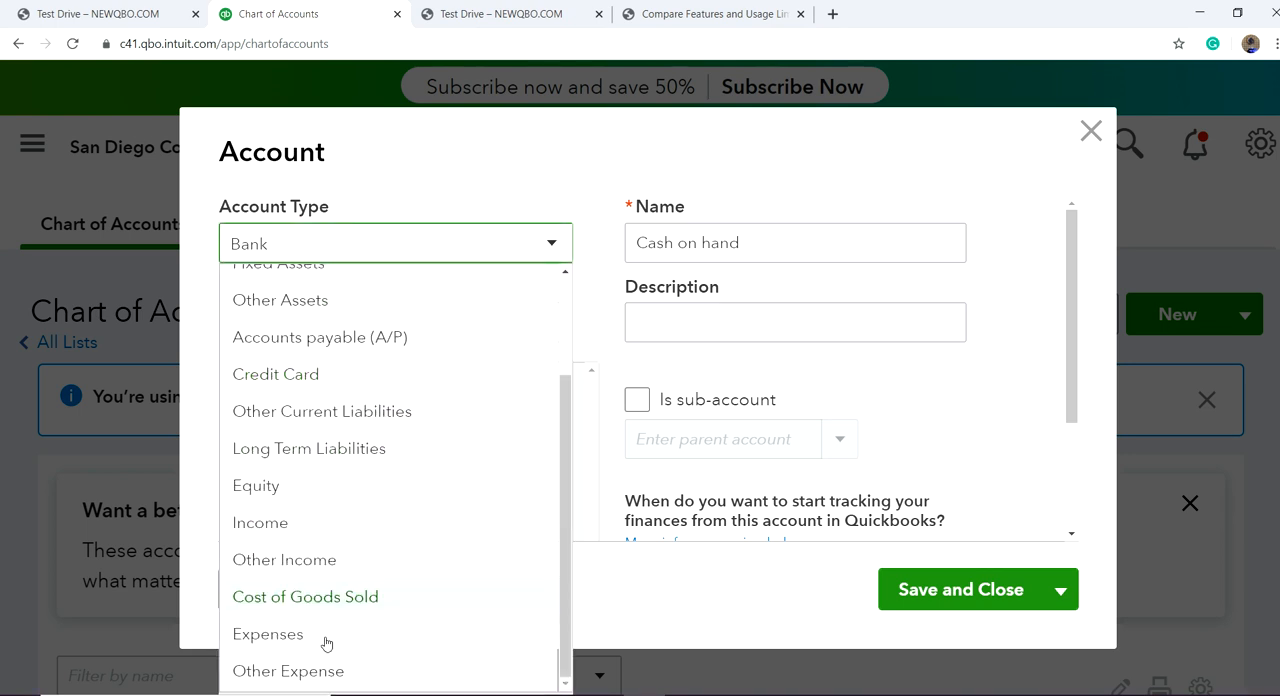
{"action": "left_click", "coordinate": [272, 636]}
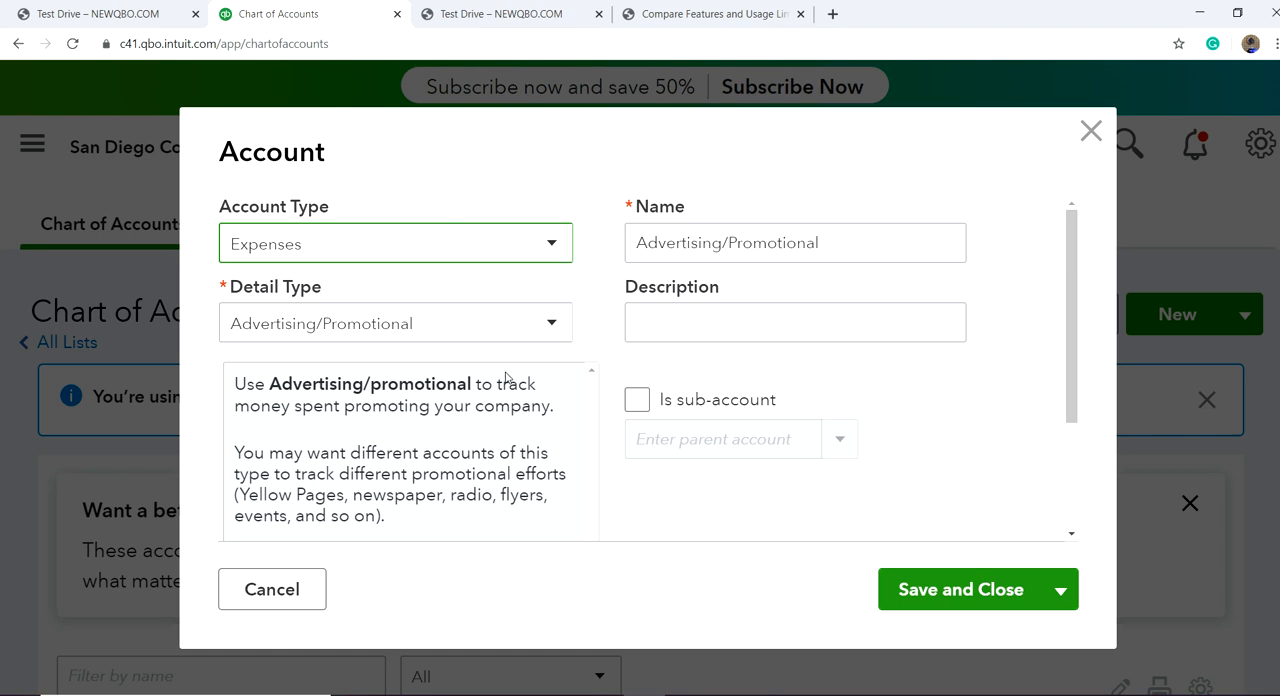
{"action": "left_click", "coordinate": [551, 325]}
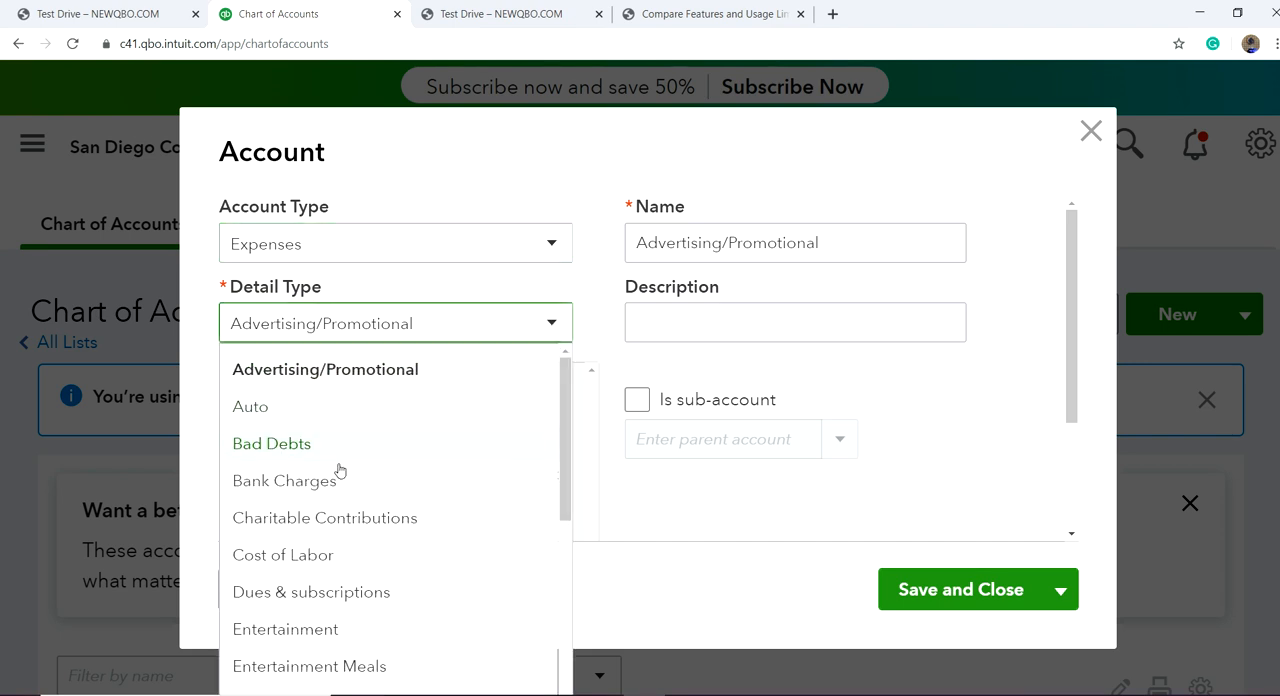
{"action": "scroll", "coordinate": [298, 555], "scroll_direction": "down", "scroll_amount": 1}
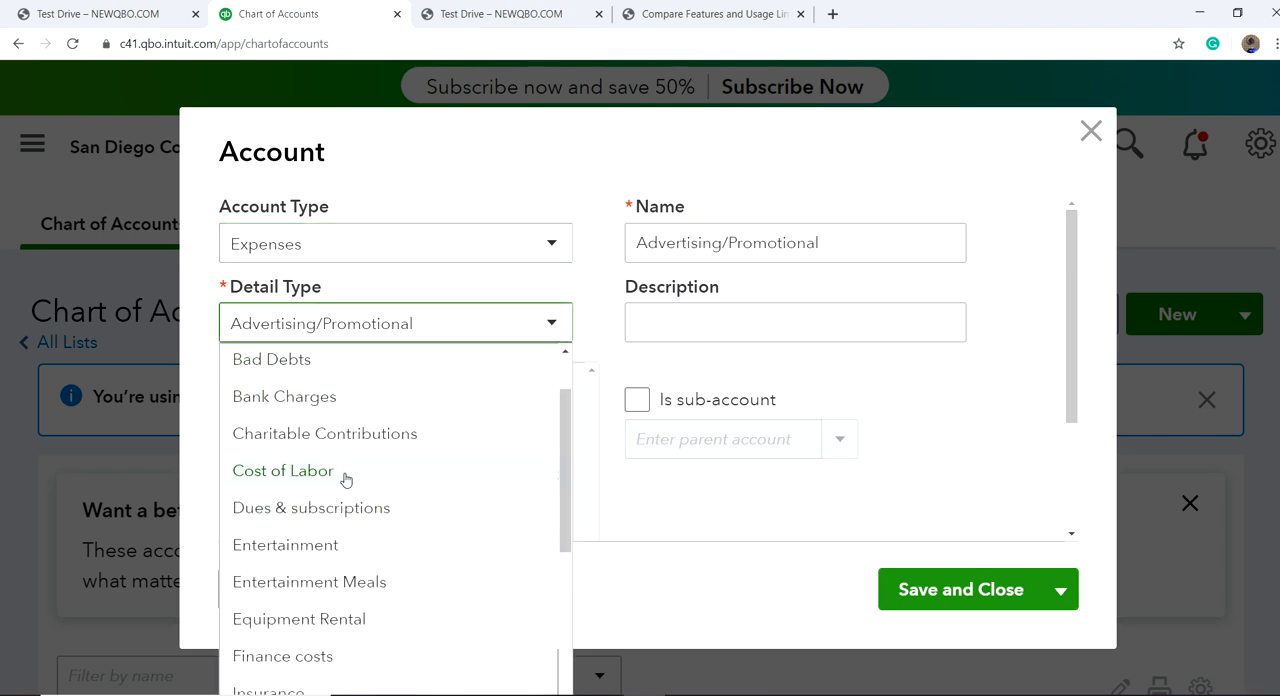
{"action": "left_click", "coordinate": [345, 510]}
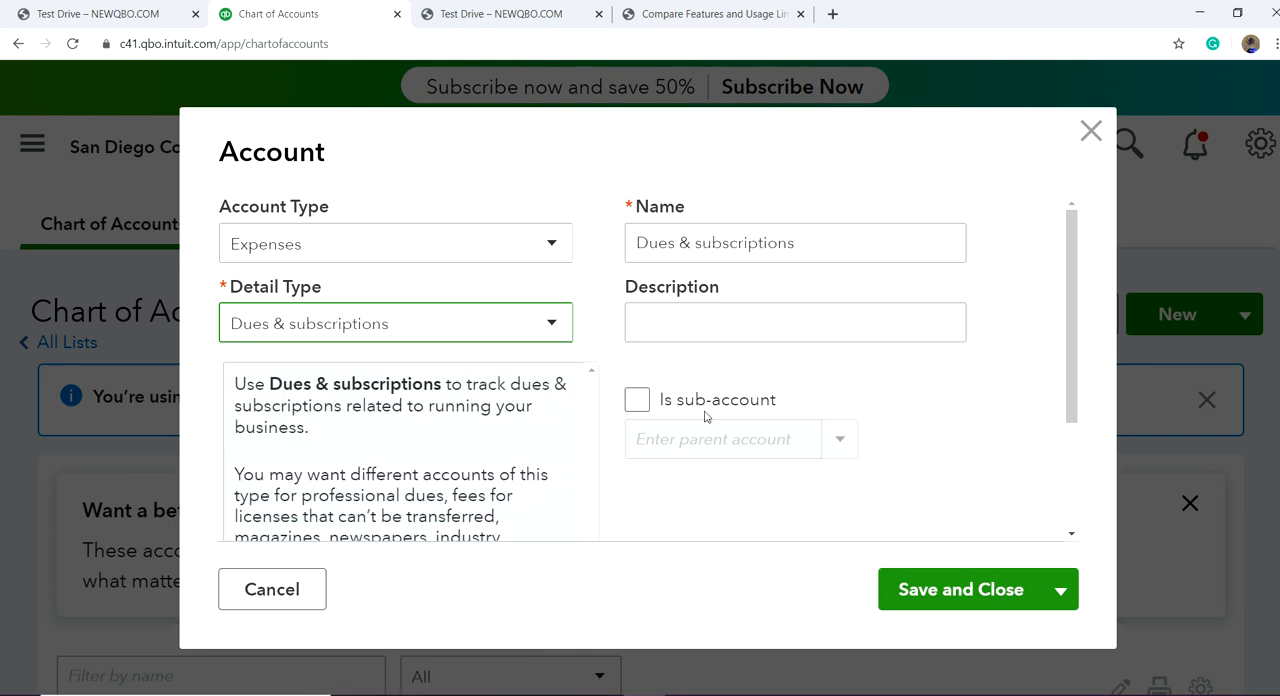
Step: Copy the account name Dues & subscriptions into the description and save the new account
{"action": "left_click_drag", "start_coordinate": [812, 242], "coordinate": [608, 257]}
{"action": "key", "text": "ctrl+c"}
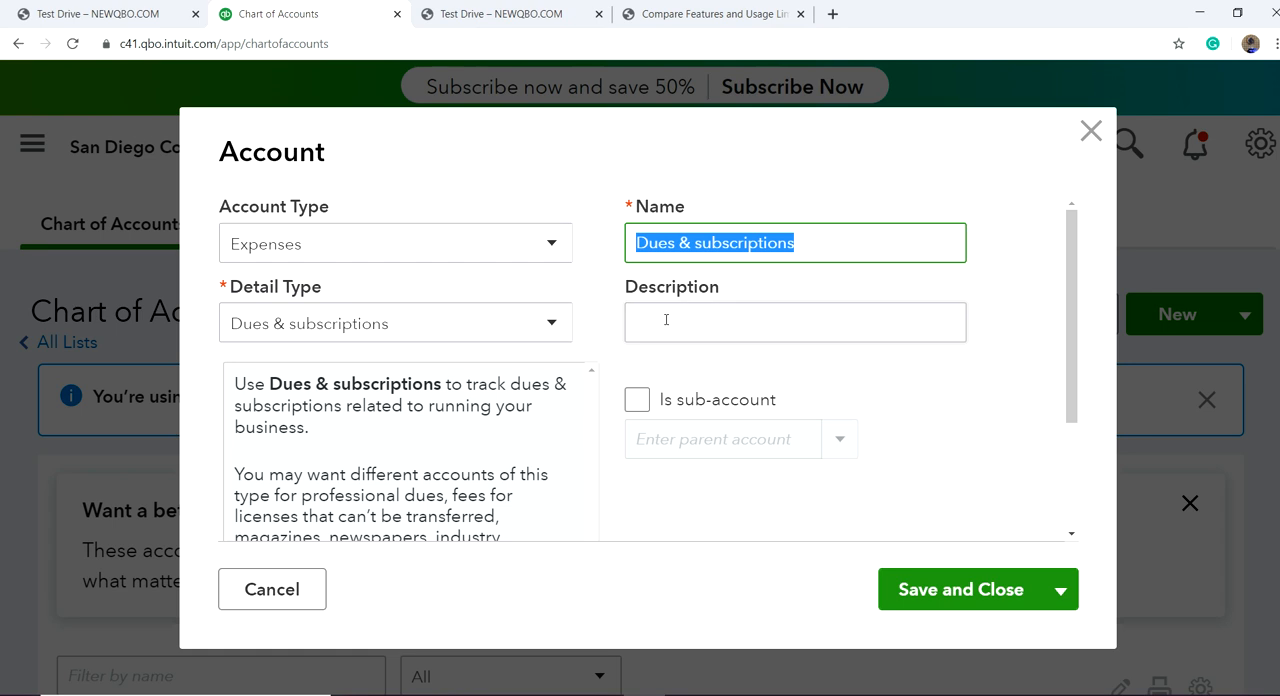
{"action": "left_click", "coordinate": [665, 319]}
{"action": "key", "text": "ctrl+v"}
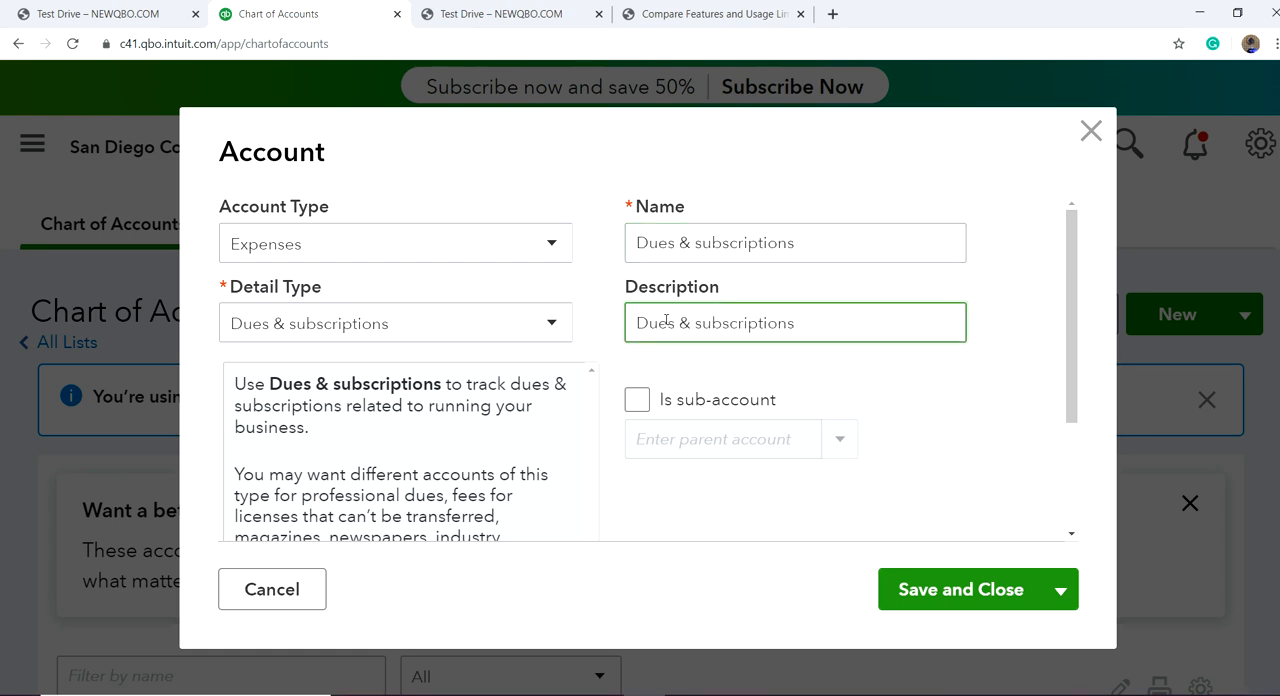
{"action": "left_click", "coordinate": [951, 590]}
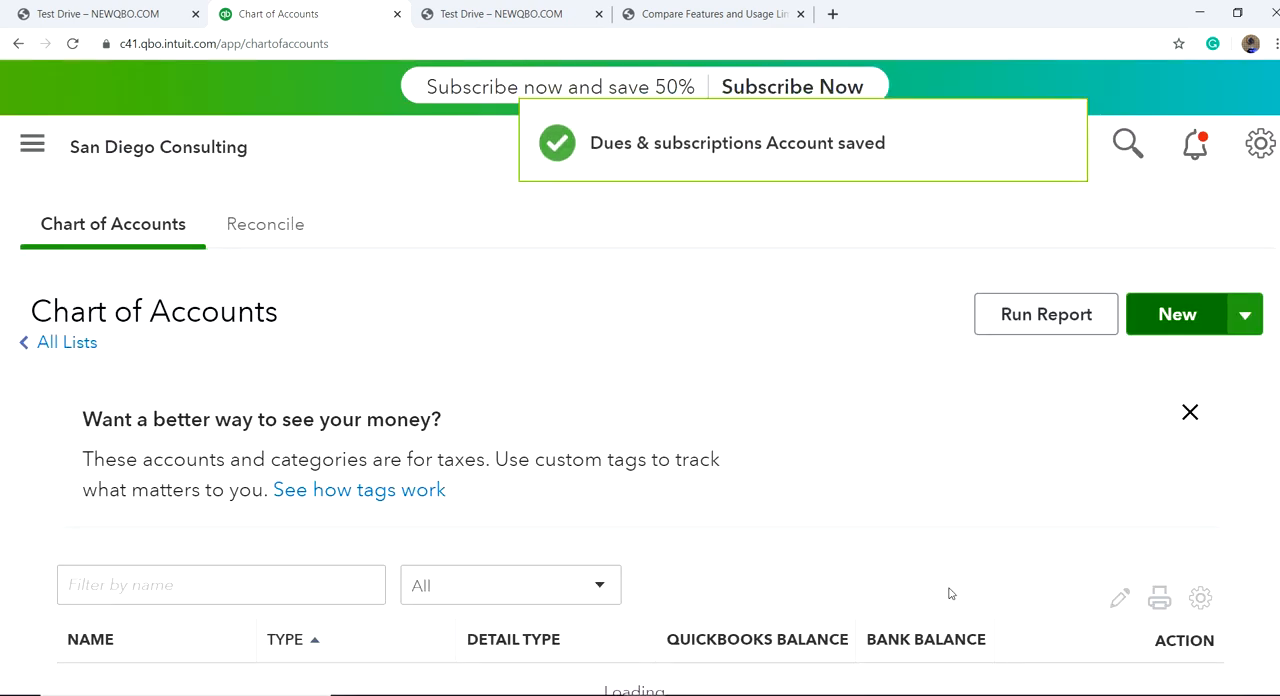
Step: Look through the chart of accounts and check where Accounting sits in the main navigation
{"action": "scroll", "coordinate": [849, 546], "scroll_direction": "down", "scroll_amount": 10}
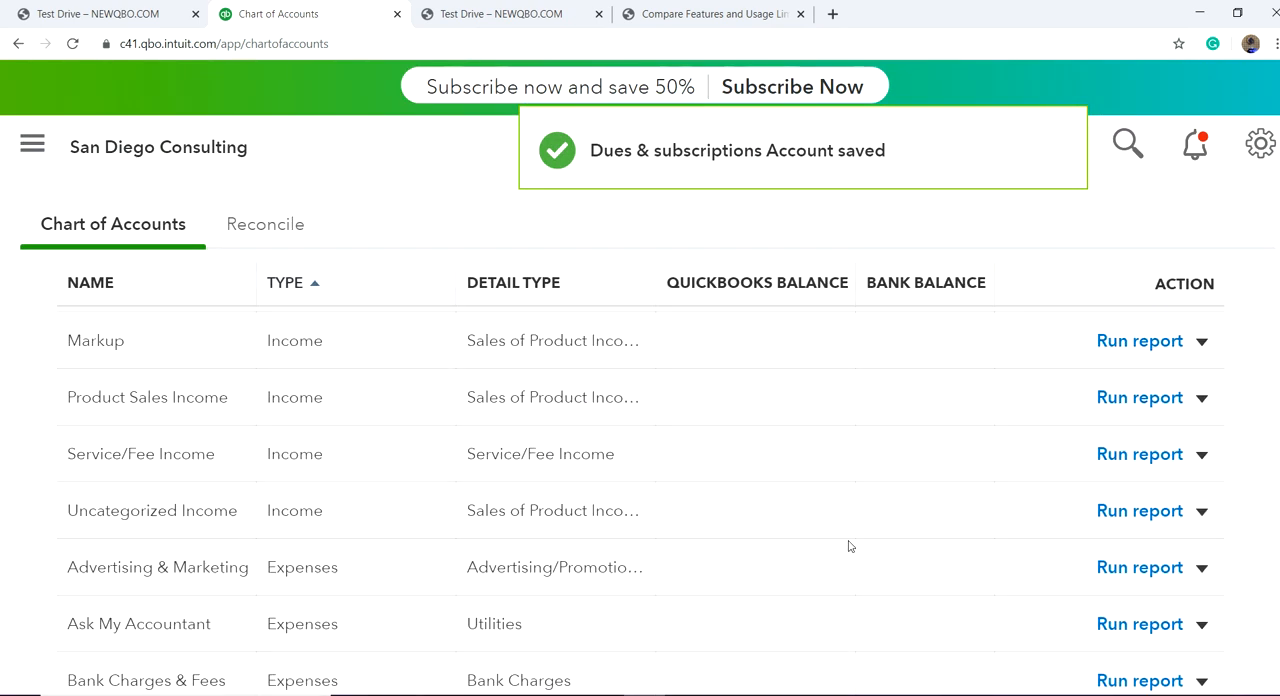
{"action": "scroll", "coordinate": [849, 546], "scroll_direction": "up", "scroll_amount": 10}
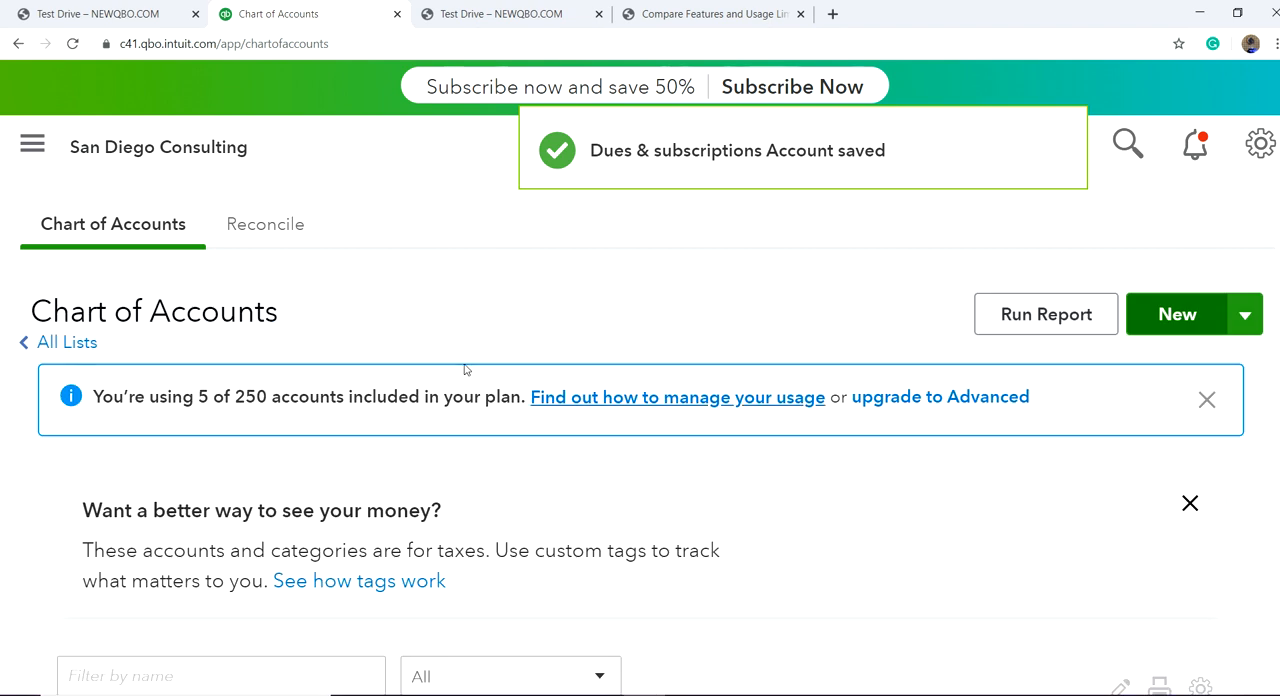
{"action": "left_click", "coordinate": [33, 148]}
{"action": "mouse_move", "coordinate": [228, 214]}
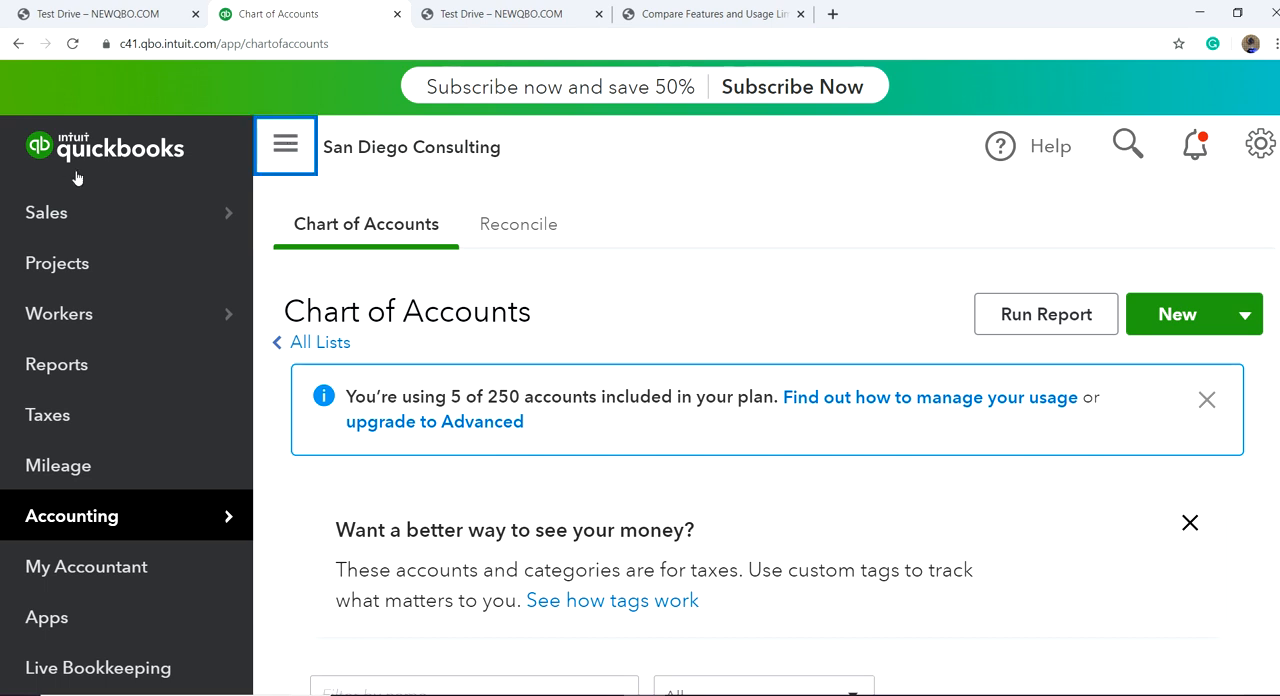
{"action": "left_click", "coordinate": [285, 148]}
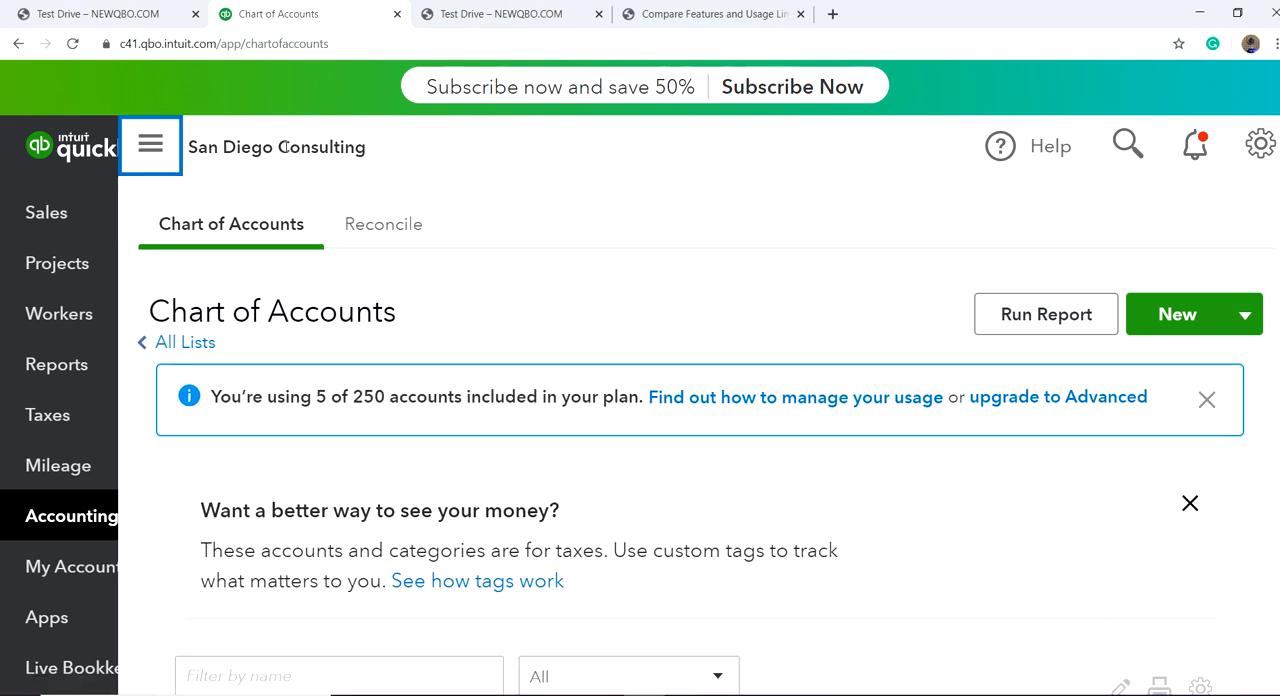
{"action": "scroll", "coordinate": [880, 505], "scroll_direction": "down", "scroll_amount": 3}
{"action": "scroll", "coordinate": [920, 502], "scroll_direction": "down", "scroll_amount": 2}
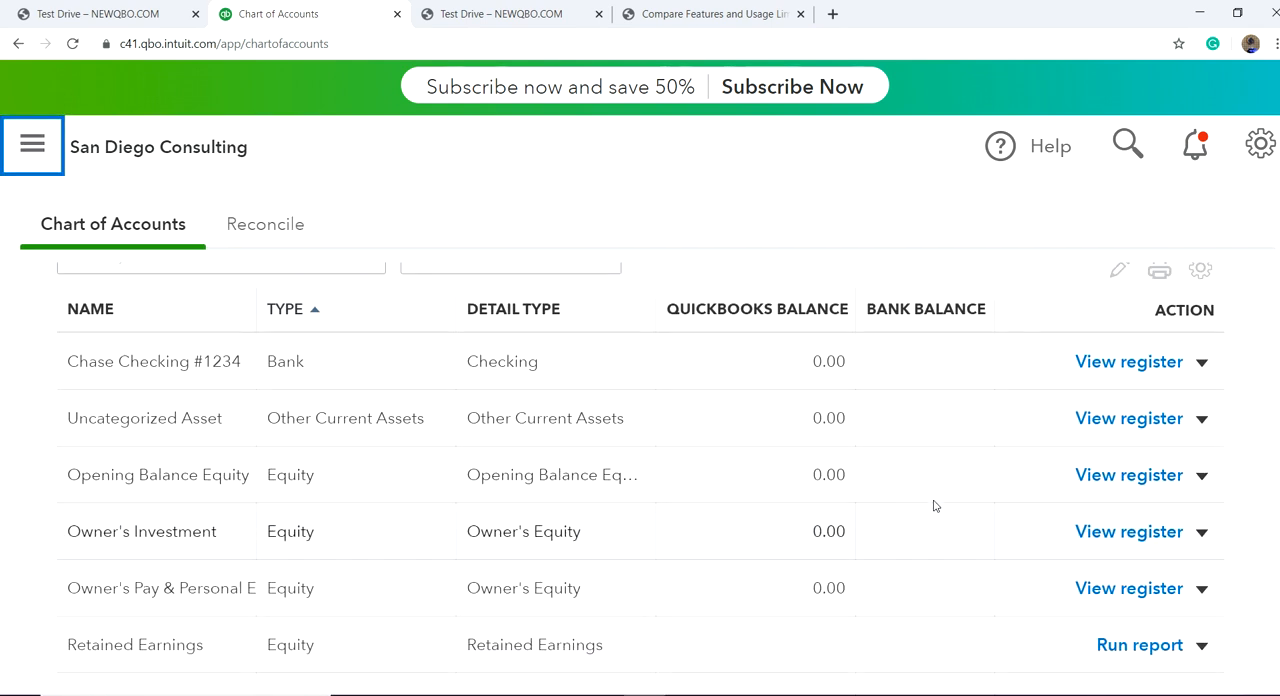
{"action": "scroll", "coordinate": [709, 346], "scroll_direction": "up", "scroll_amount": 5}
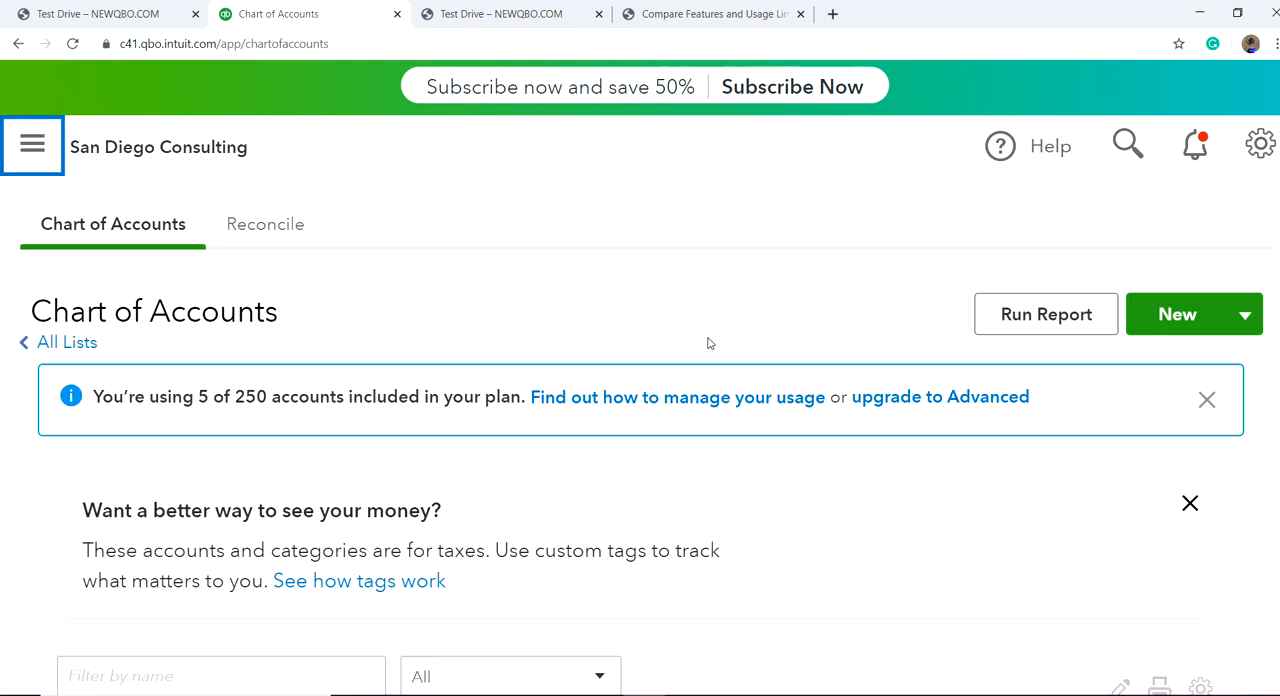
{"action": "left_click", "coordinate": [32, 144]}
{"action": "mouse_move", "coordinate": [138, 491]}
{"action": "scroll", "coordinate": [138, 491], "scroll_direction": "down", "scroll_amount": 1}
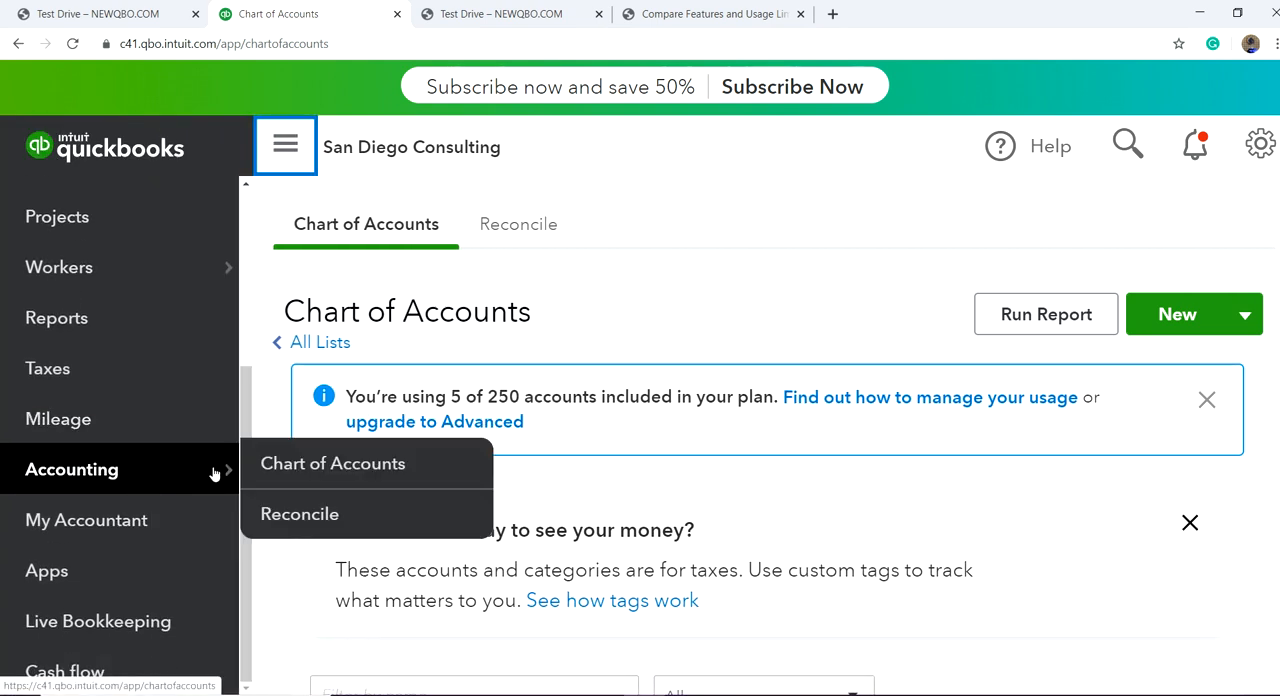
{"action": "scroll", "coordinate": [1133, 469], "scroll_direction": "down", "scroll_amount": 5}
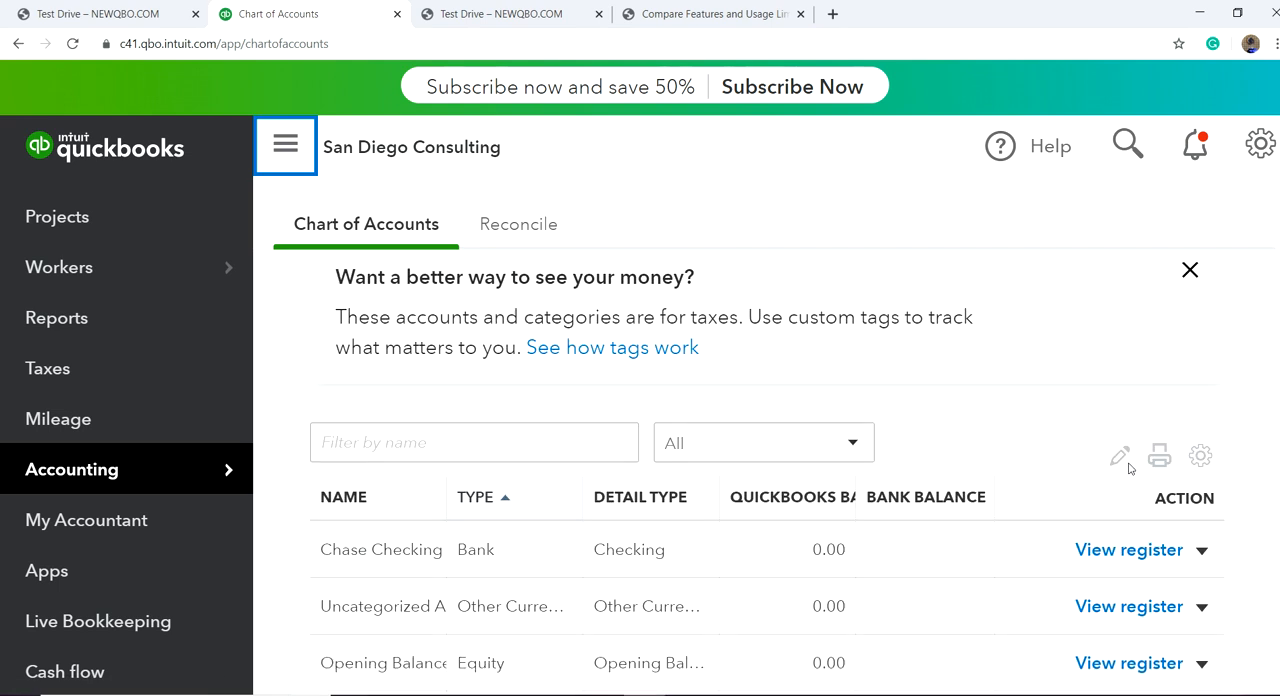
{"action": "scroll", "coordinate": [1035, 480], "scroll_direction": "up", "scroll_amount": 3}
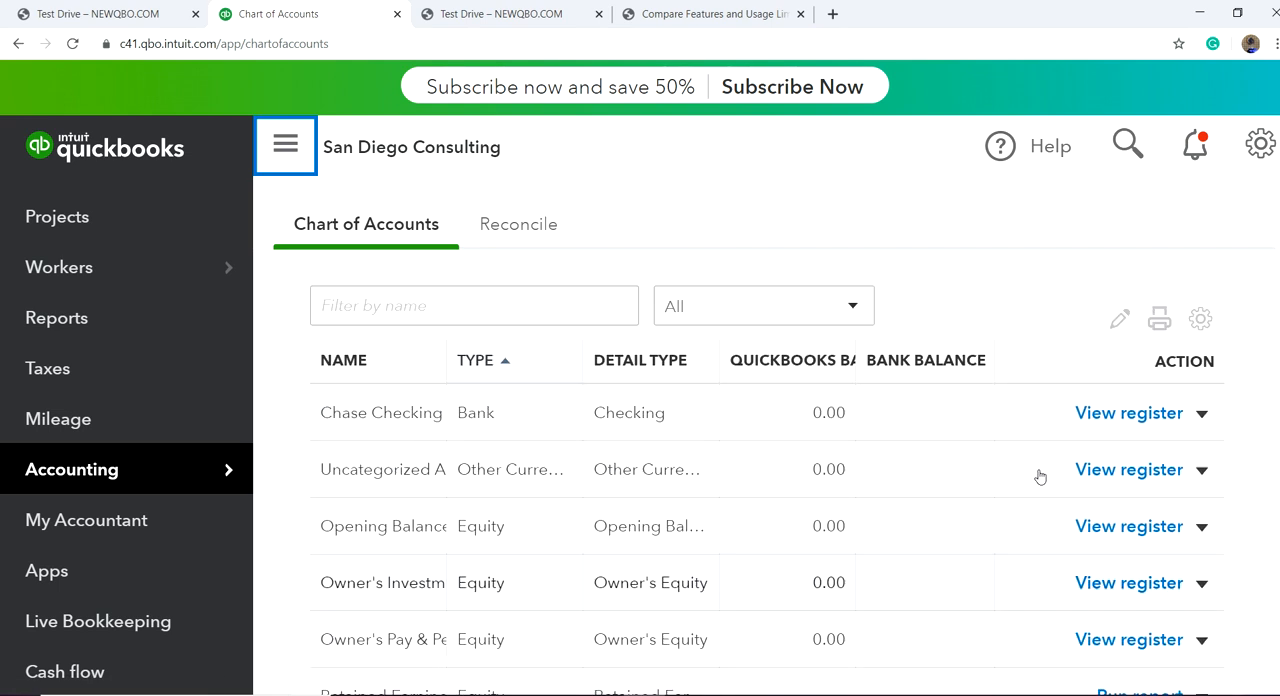
Step: Check the actions available for the Chase Checking account and review the income and expense accounts in the list
{"action": "left_click", "coordinate": [1202, 467]}
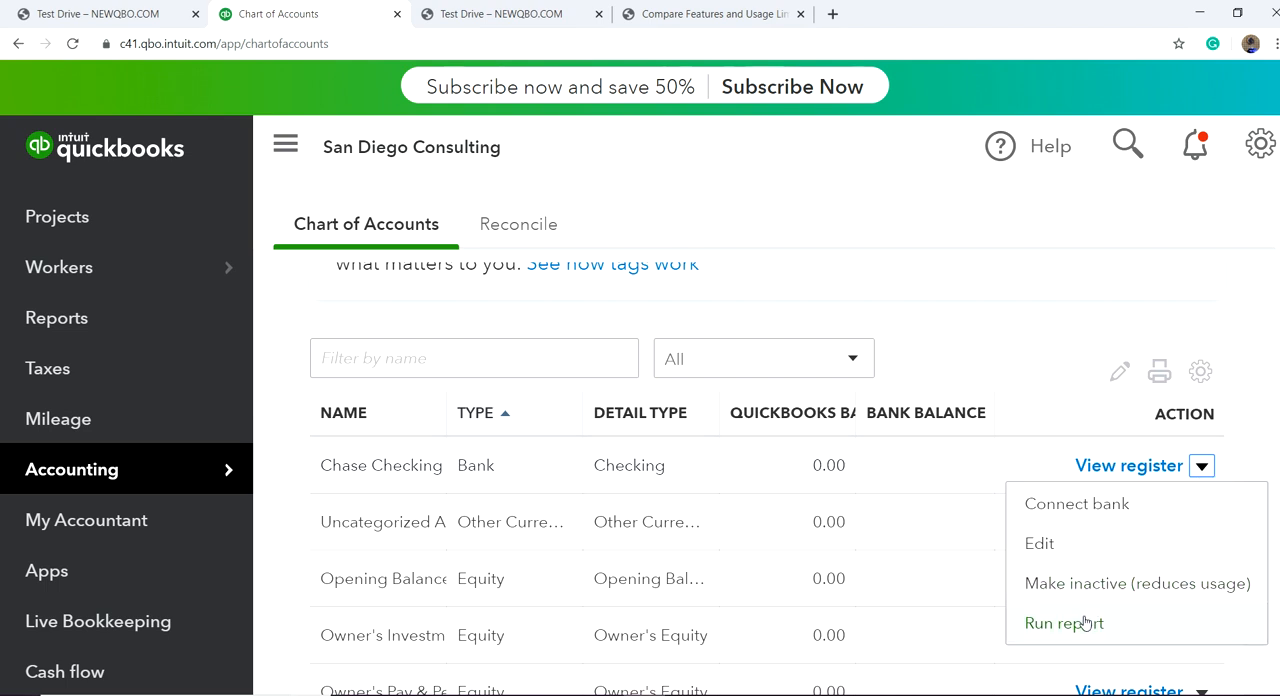
{"action": "left_click", "coordinate": [1005, 280]}
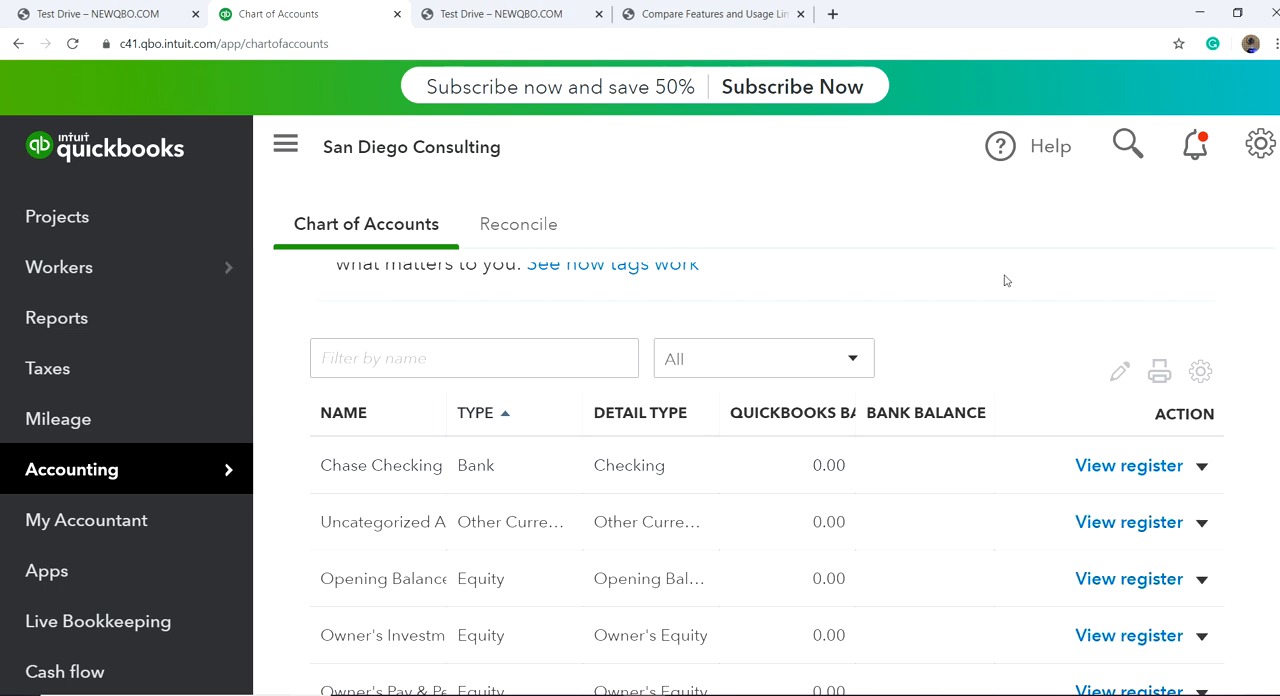
{"action": "scroll", "coordinate": [1006, 323], "scroll_direction": "down", "scroll_amount": 5}
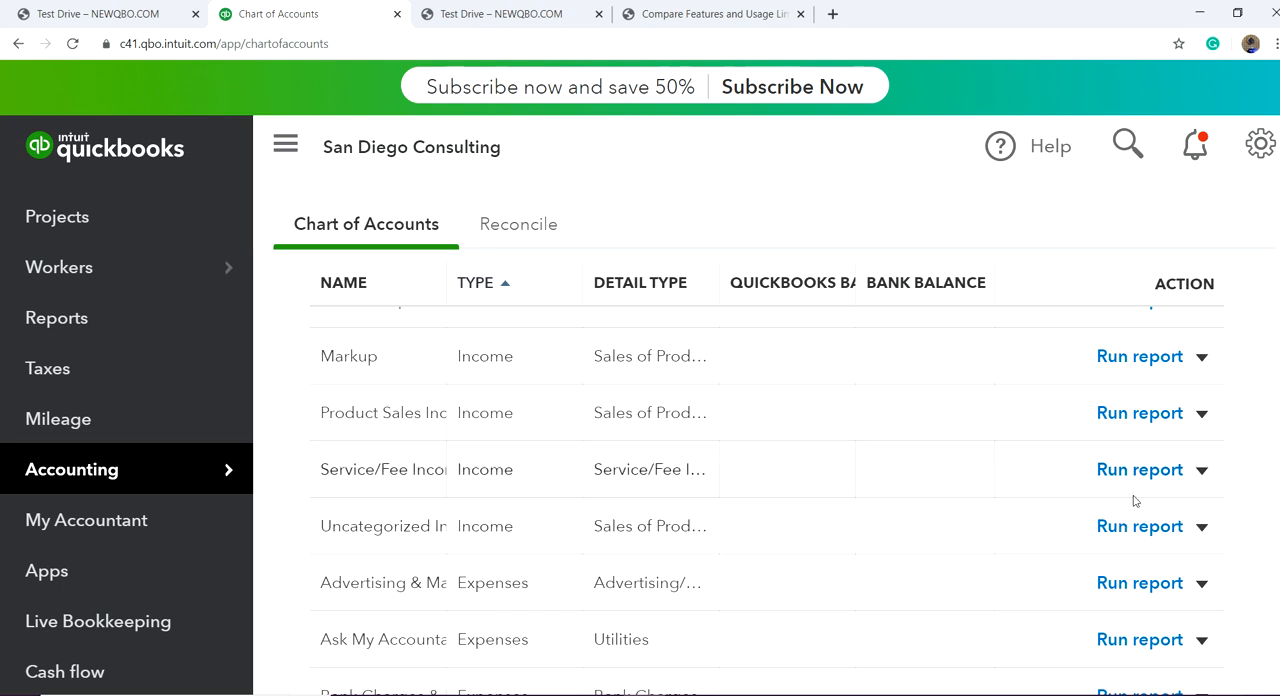
{"action": "scroll", "coordinate": [1066, 366], "scroll_direction": "up", "scroll_amount": 8}
{"action": "scroll", "coordinate": [1049, 333], "scroll_direction": "down", "scroll_amount": 2}
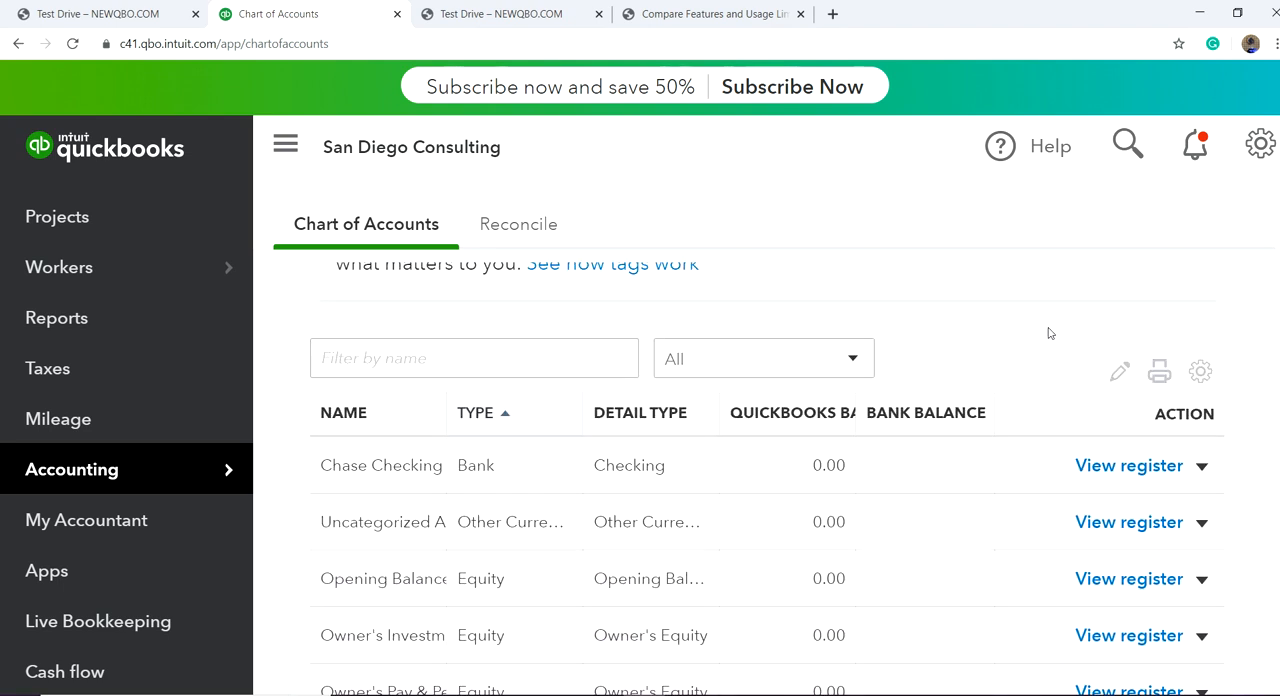
{"action": "scroll", "coordinate": [1040, 460], "scroll_direction": "down", "scroll_amount": 1}
{"action": "scroll", "coordinate": [1000, 445], "scroll_direction": "up", "scroll_amount": 2}
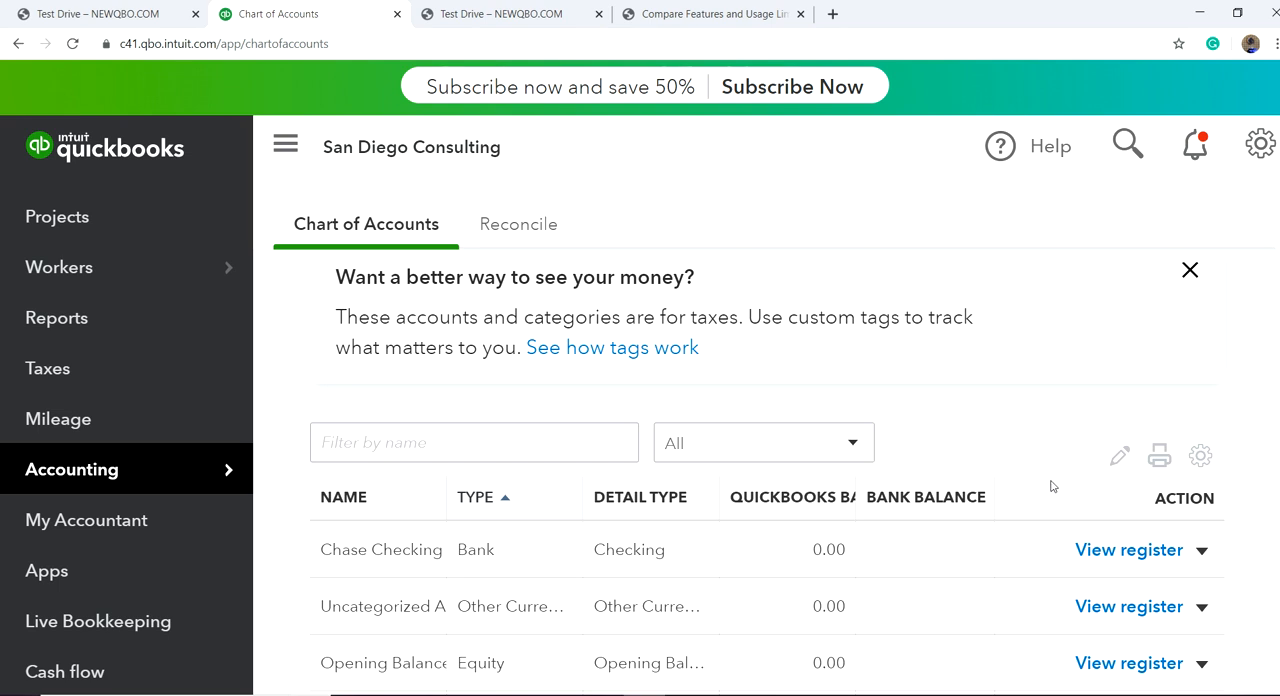
Step: Show the Chase Checking account's actions again and examine the Workers, Sales and Expenses entries in the main navigation
{"action": "left_click", "coordinate": [1202, 550]}
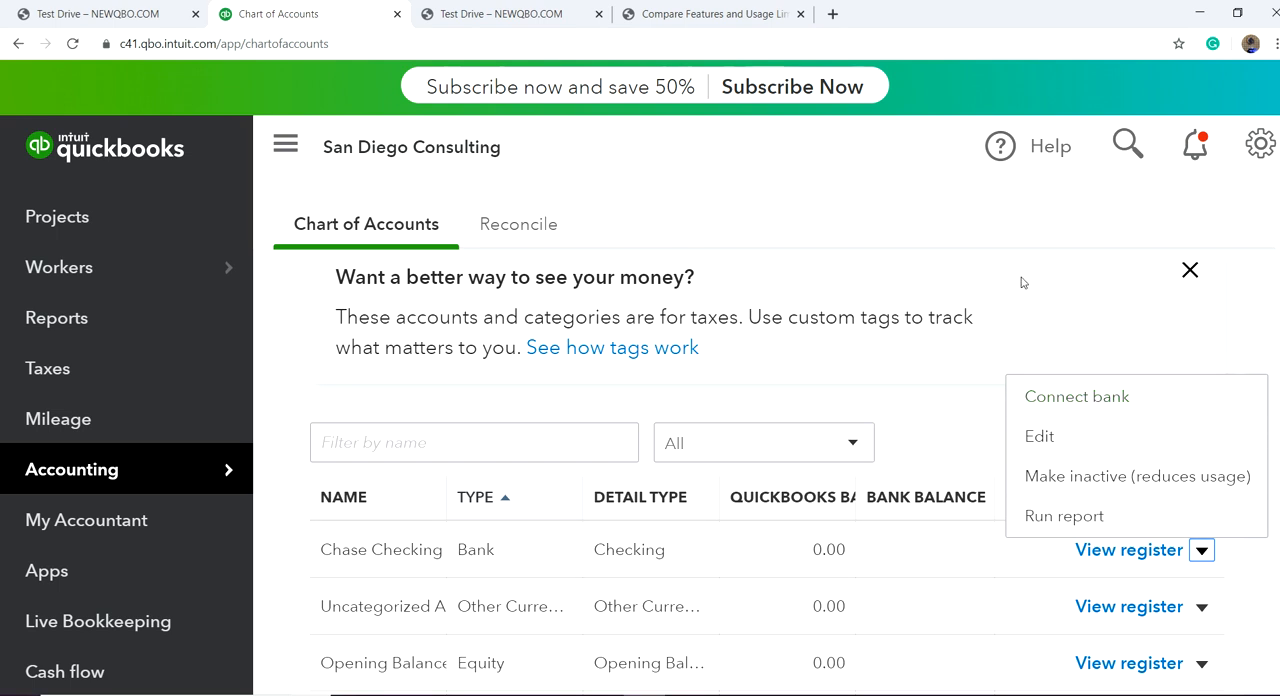
{"action": "mouse_move", "coordinate": [94, 270]}
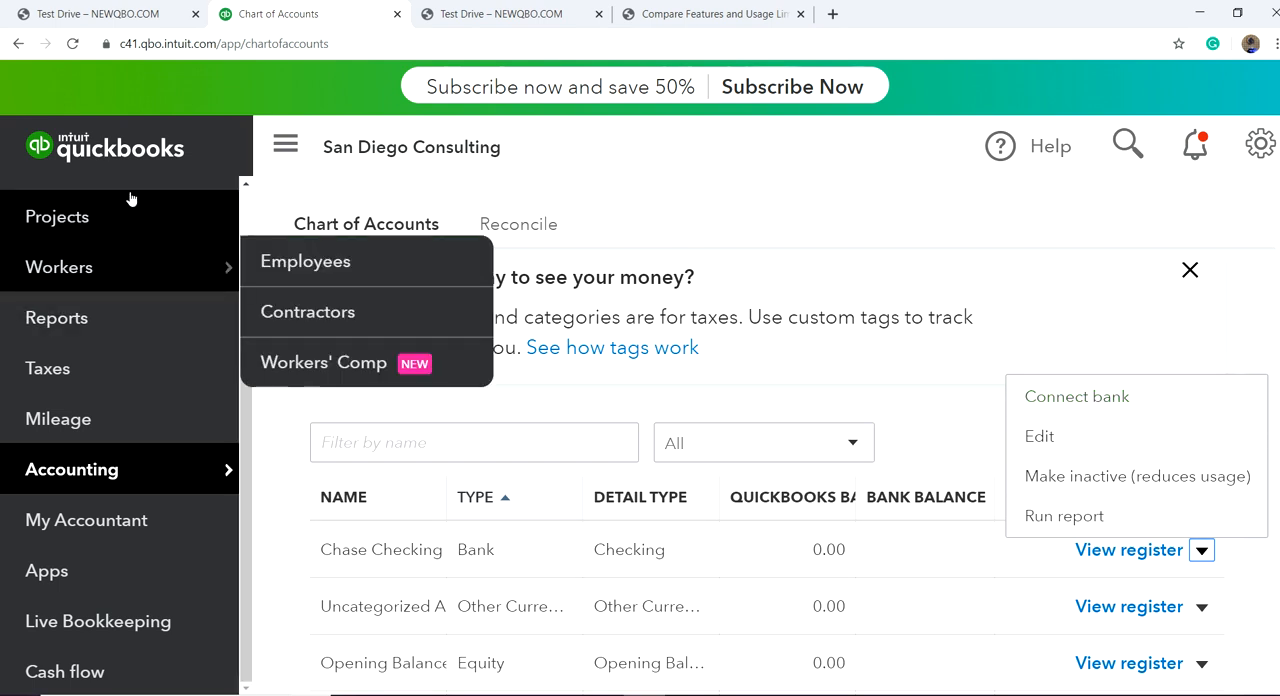
{"action": "scroll", "coordinate": [133, 192], "scroll_direction": "up", "scroll_amount": 3}
{"action": "mouse_move", "coordinate": [68, 458]}
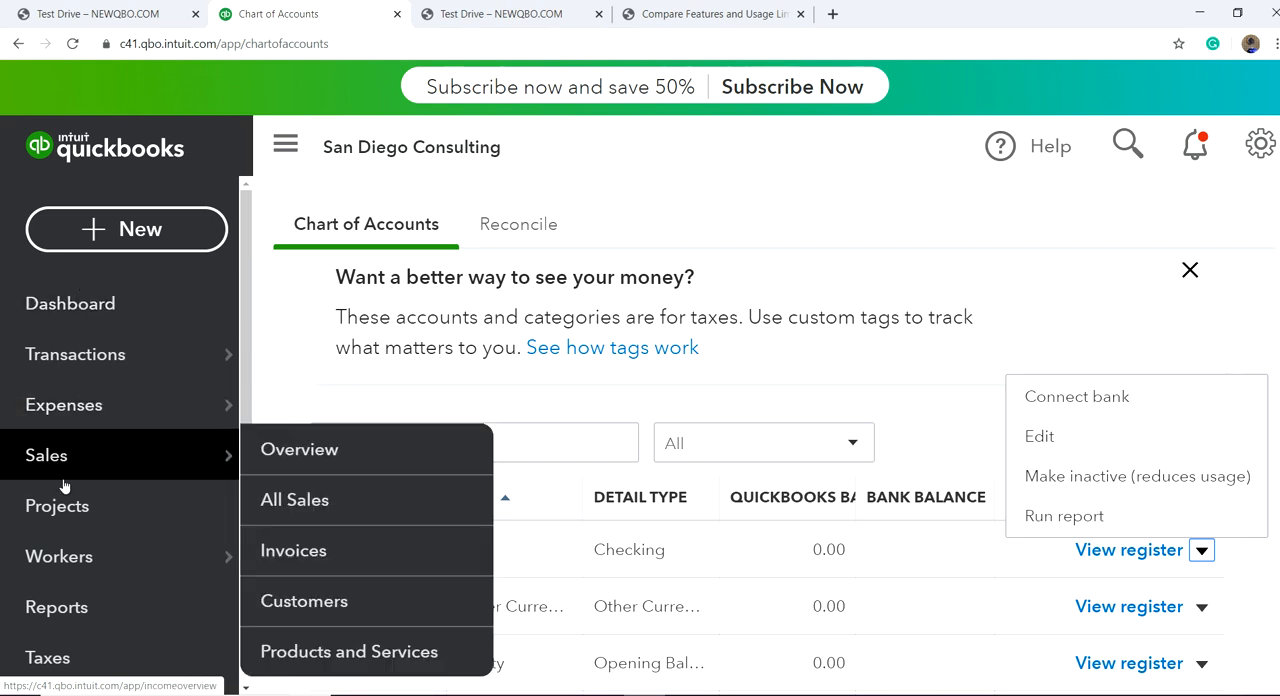
{"action": "scroll", "coordinate": [63, 457], "scroll_direction": "down", "scroll_amount": 3}
{"action": "scroll", "coordinate": [55, 390], "scroll_direction": "up", "scroll_amount": 3}
{"action": "mouse_move", "coordinate": [51, 385]}
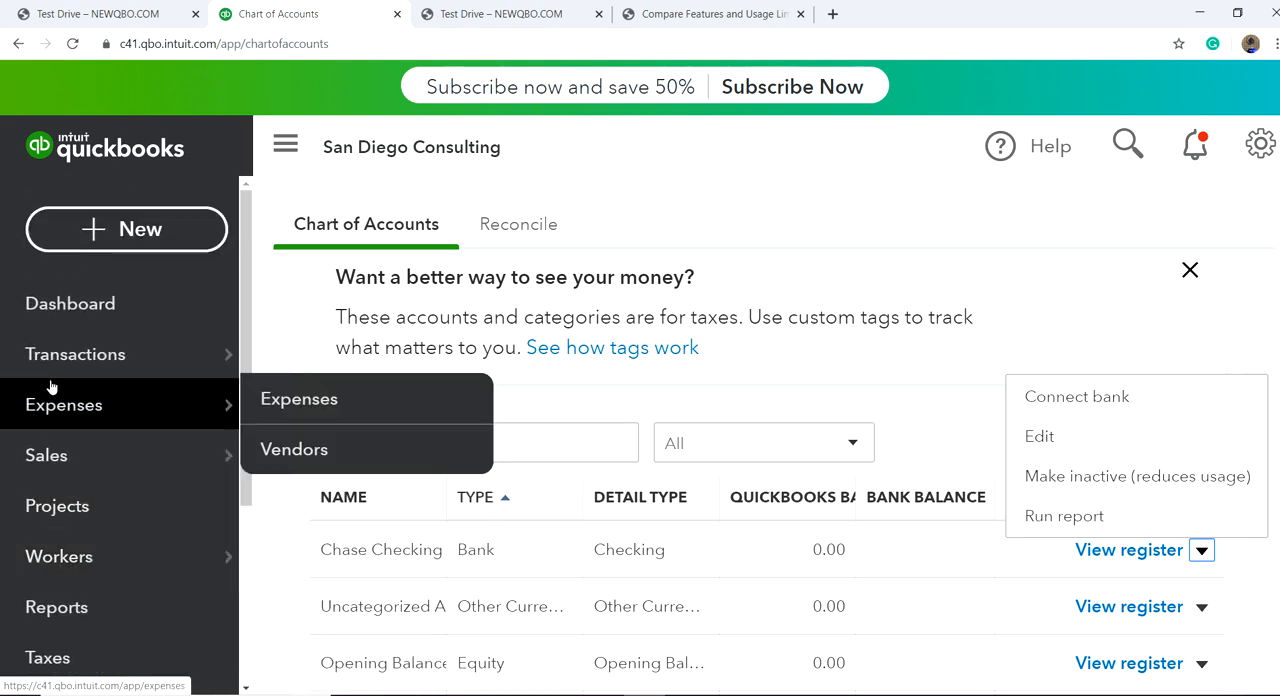
{"action": "mouse_move", "coordinate": [87, 362]}
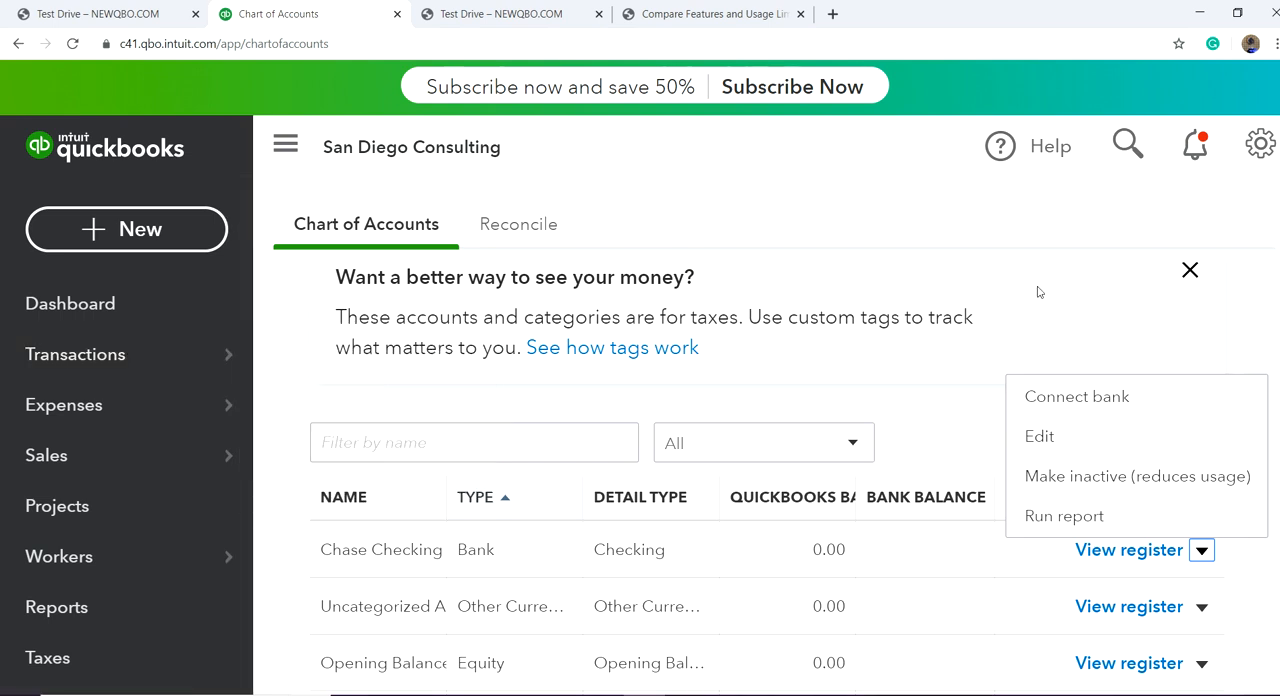
Step: Start a bank connection for the Chase Checking account, choose Chase as the bank and continue to its sign-in page
{"action": "scroll", "coordinate": [1039, 291], "scroll_direction": "down", "scroll_amount": 2}
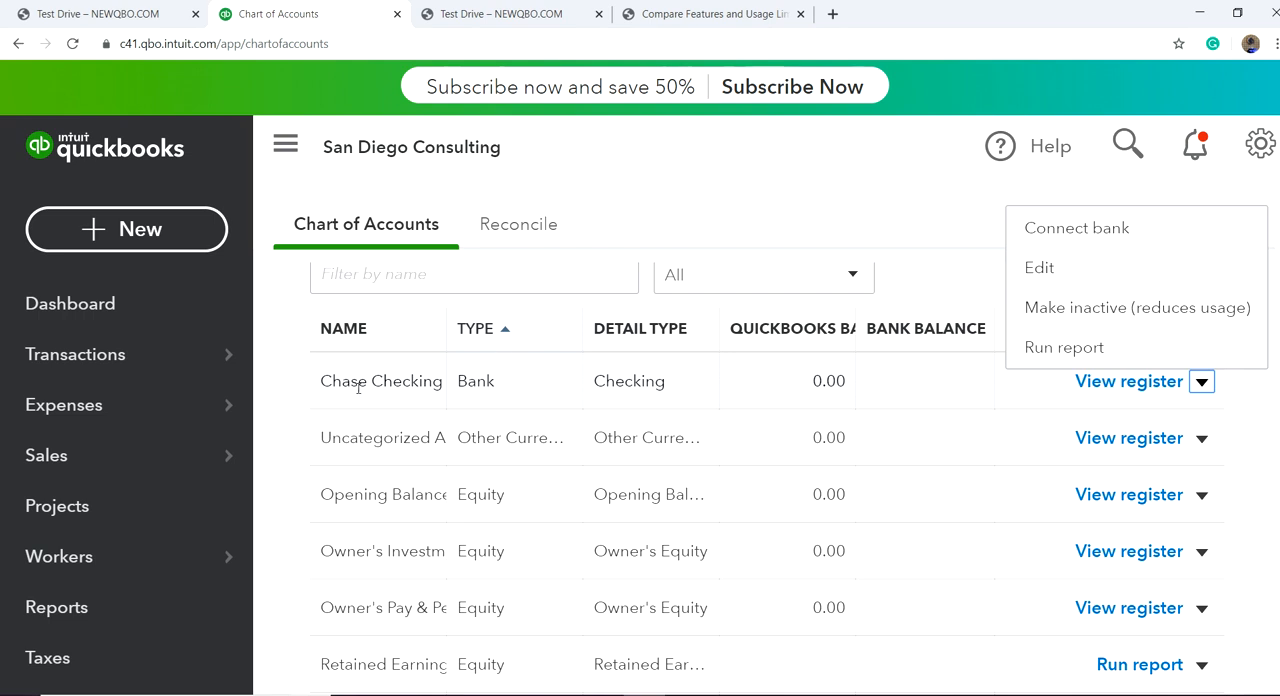
{"action": "scroll", "coordinate": [925, 363], "scroll_direction": "up", "scroll_amount": 2}
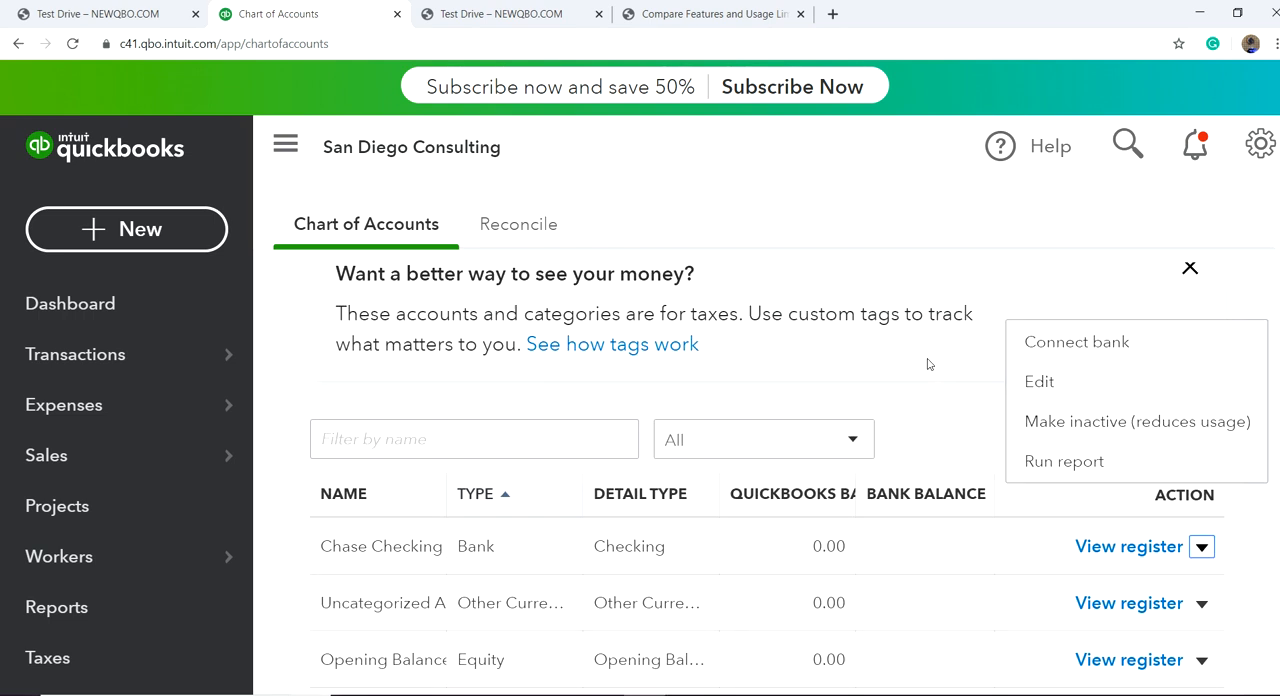
{"action": "scroll", "coordinate": [978, 526], "scroll_direction": "down", "scroll_amount": 1}
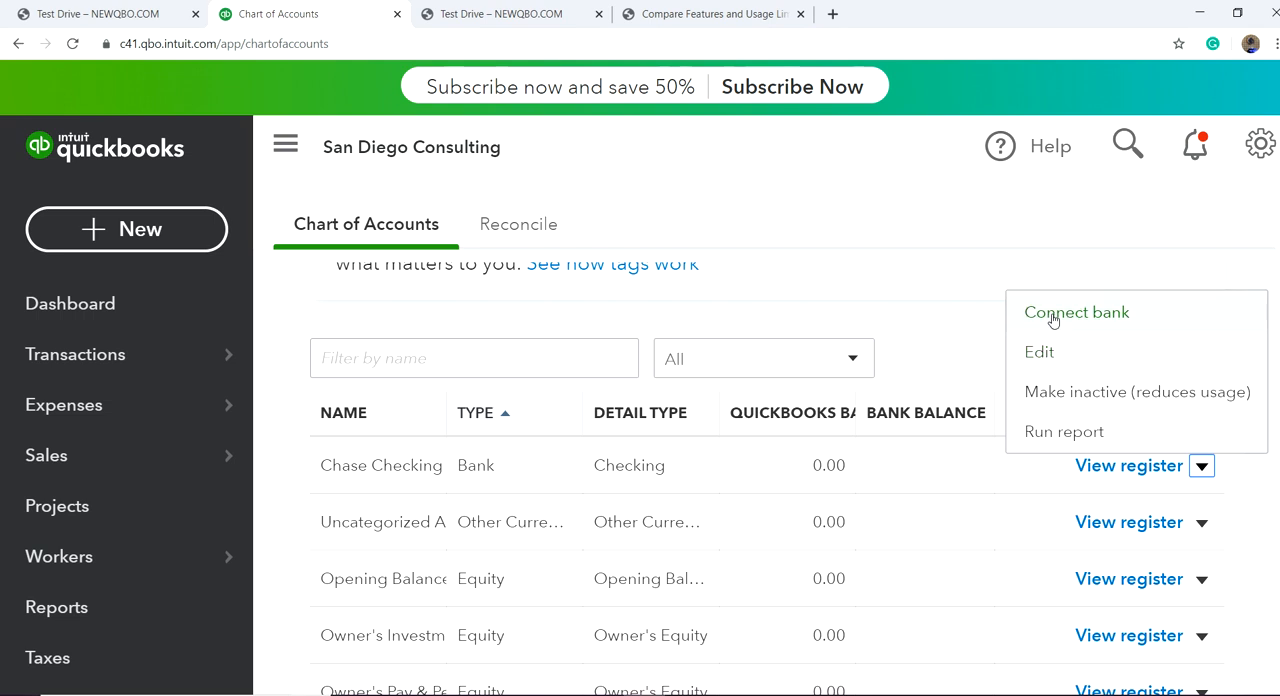
{"action": "left_click", "coordinate": [1053, 314]}
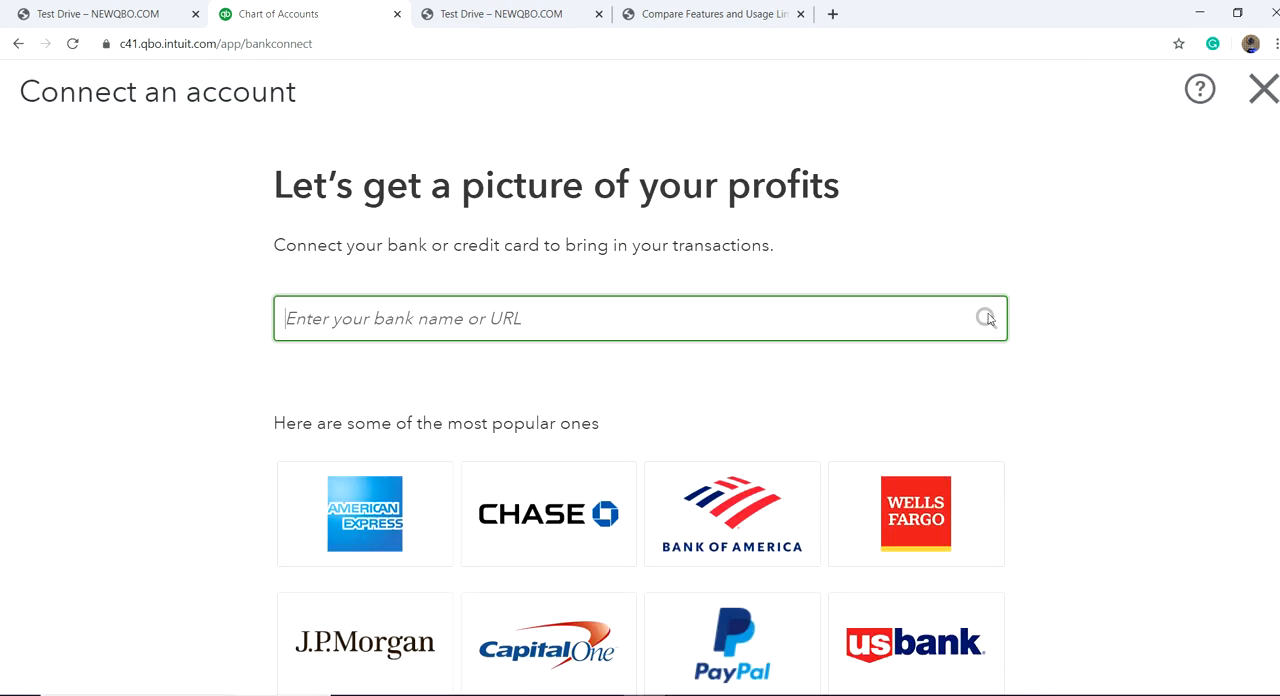
{"action": "left_click", "coordinate": [541, 545]}
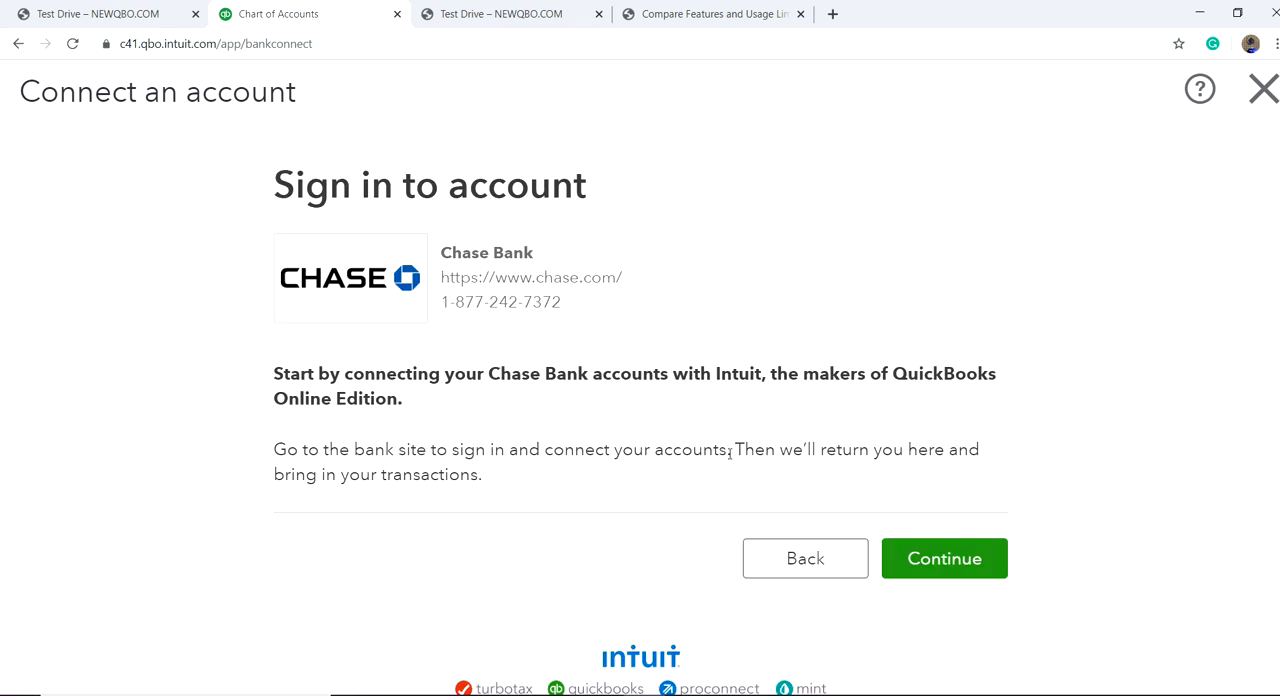
{"action": "left_click", "coordinate": [924, 570]}
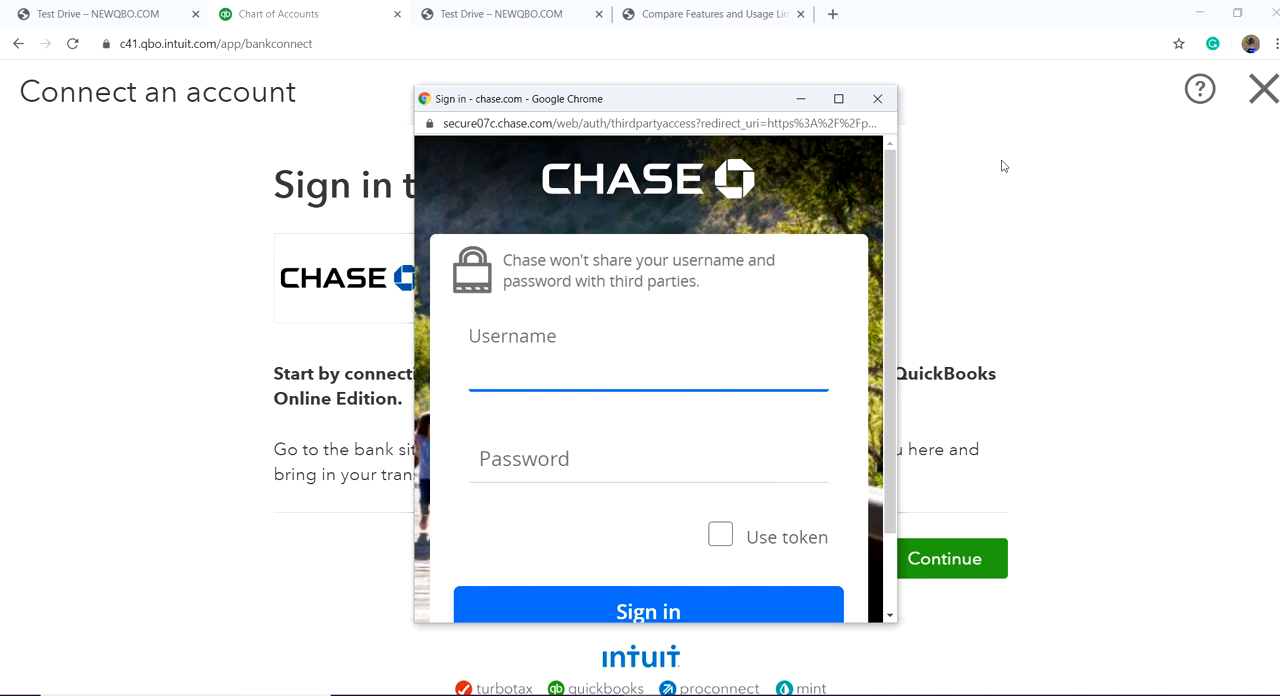
Step: Cancel the Chase sign-in and leave the bank connection setup to return to the chart of accounts
{"action": "left_click", "coordinate": [878, 100]}
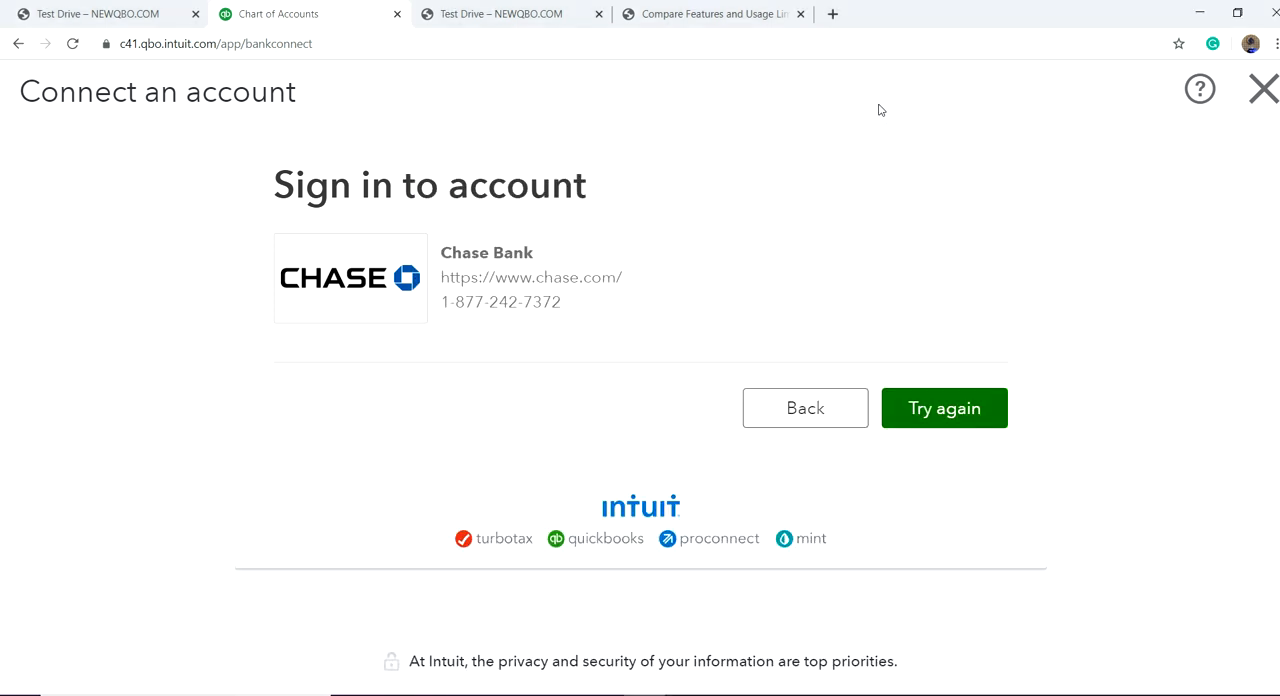
{"action": "left_click", "coordinate": [812, 564]}
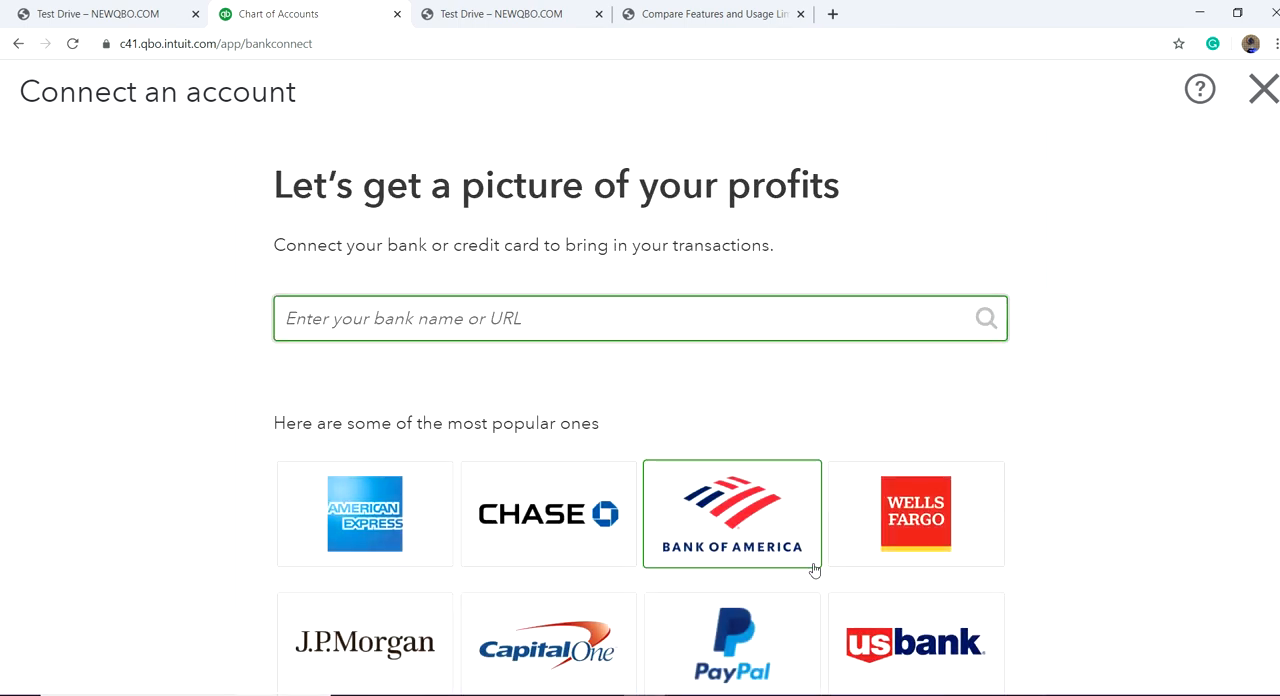
{"action": "left_click", "coordinate": [1261, 90]}
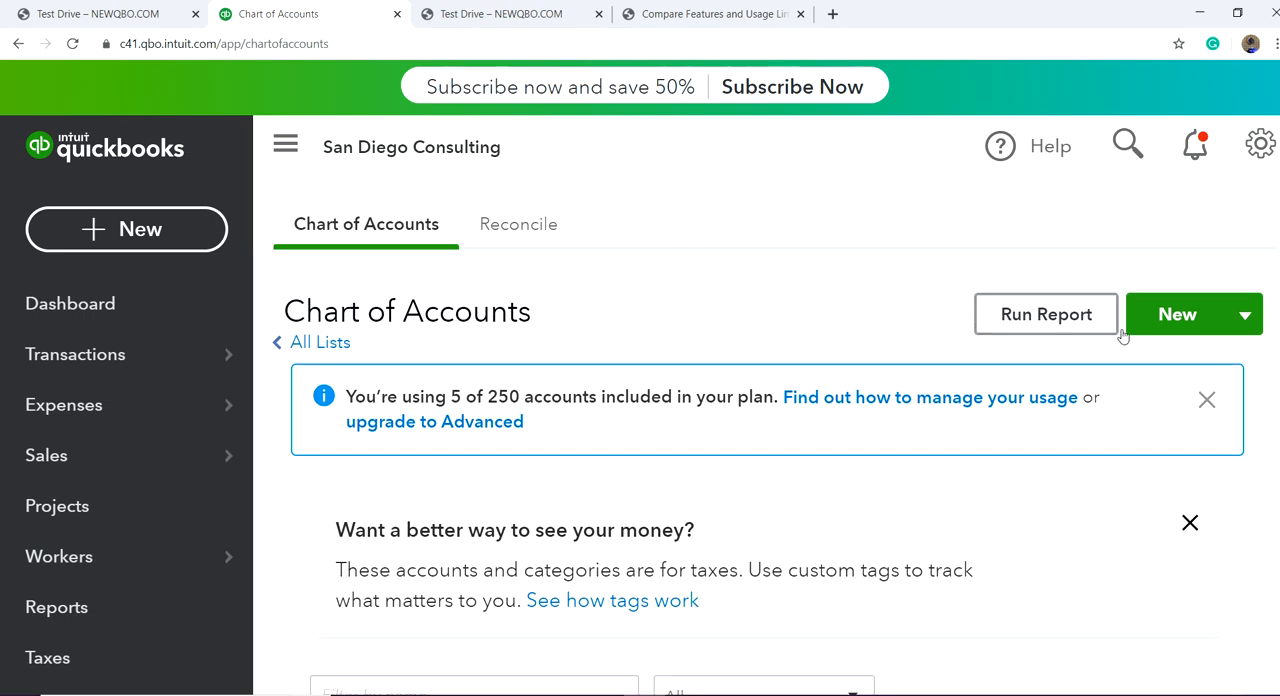
Step: Check the page for importing accounts from a CSV or Excel file, and return to the chart of accounts
{"action": "left_click", "coordinate": [1245, 316]}
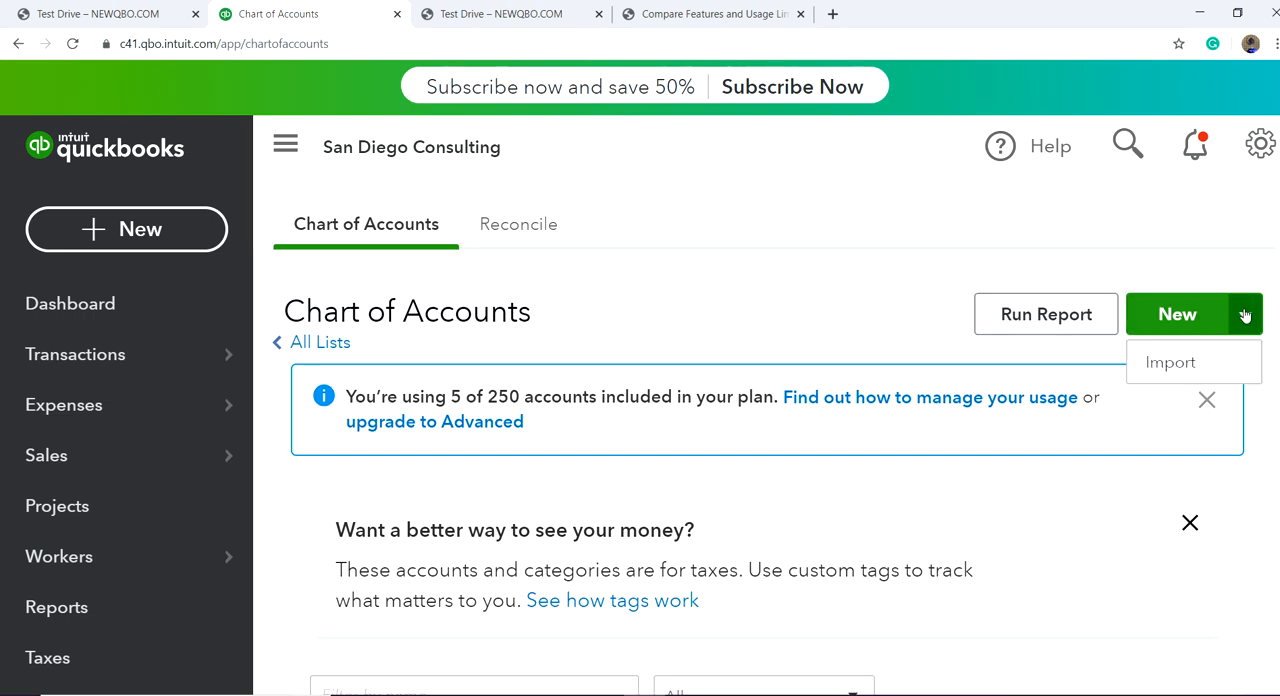
{"action": "left_click", "coordinate": [1179, 370]}
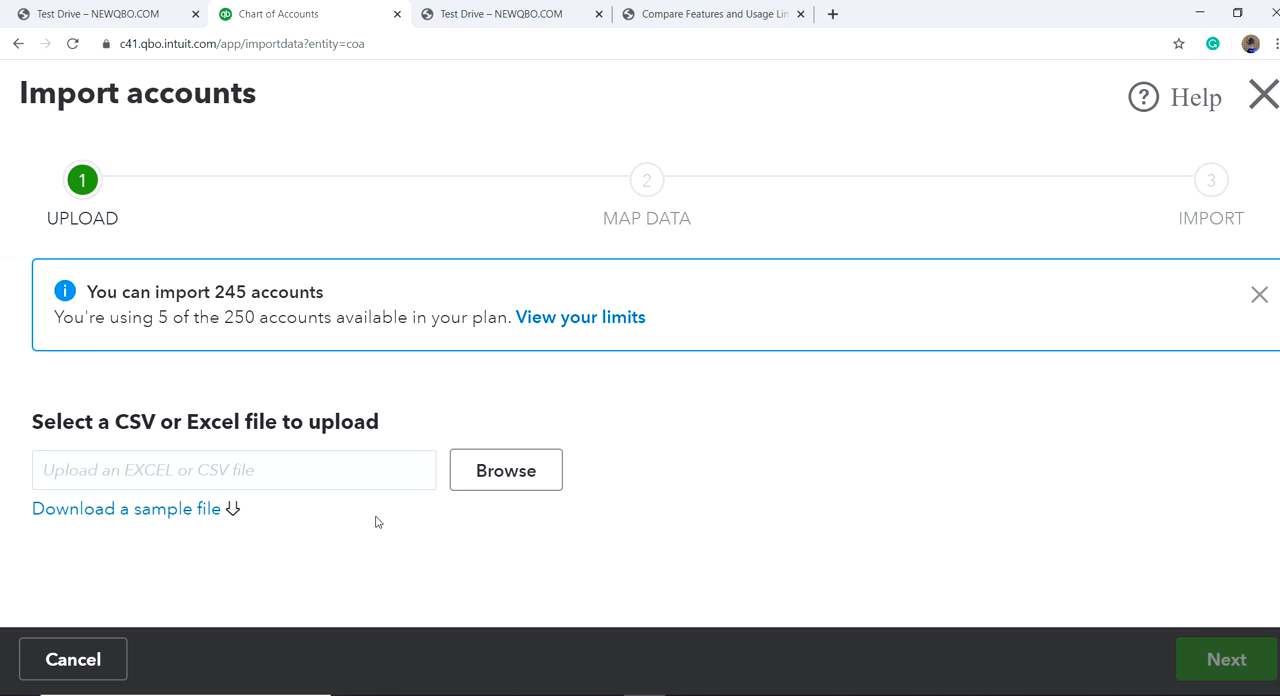
{"action": "left_click", "coordinate": [1264, 108]}
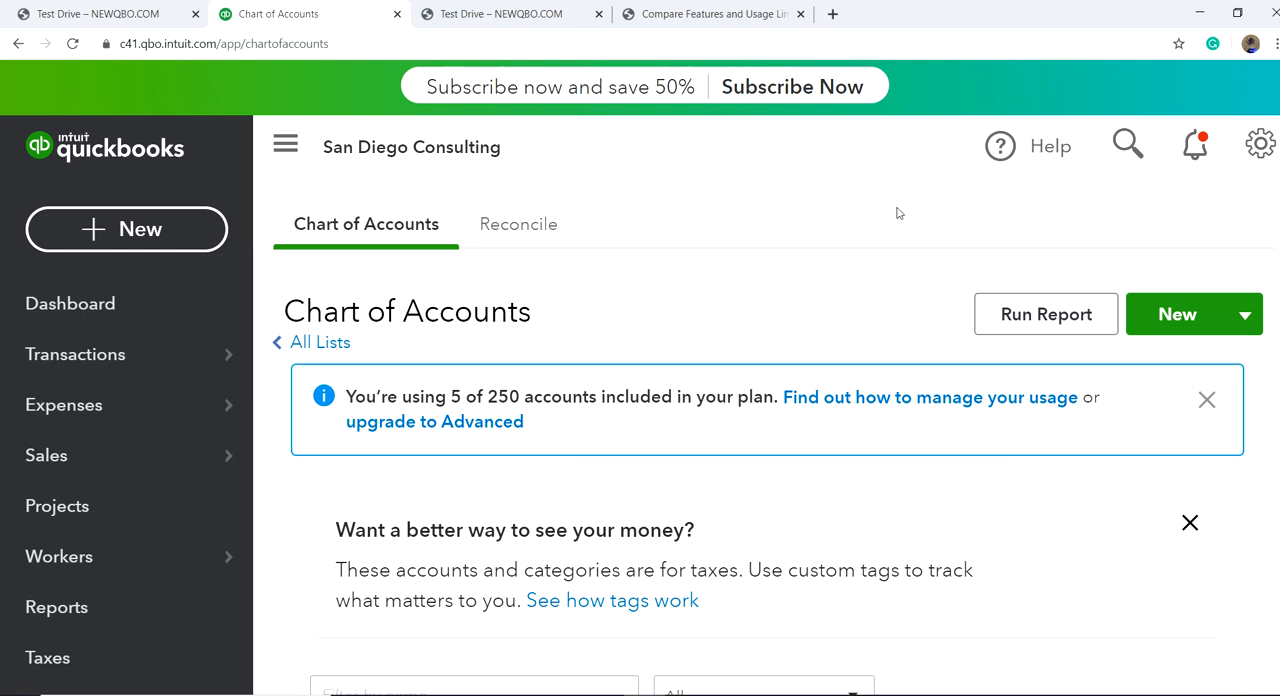
Step: Switch to the NEWQBO.COM blog company and open its Banking page
{"action": "left_click", "coordinate": [1262, 152]}
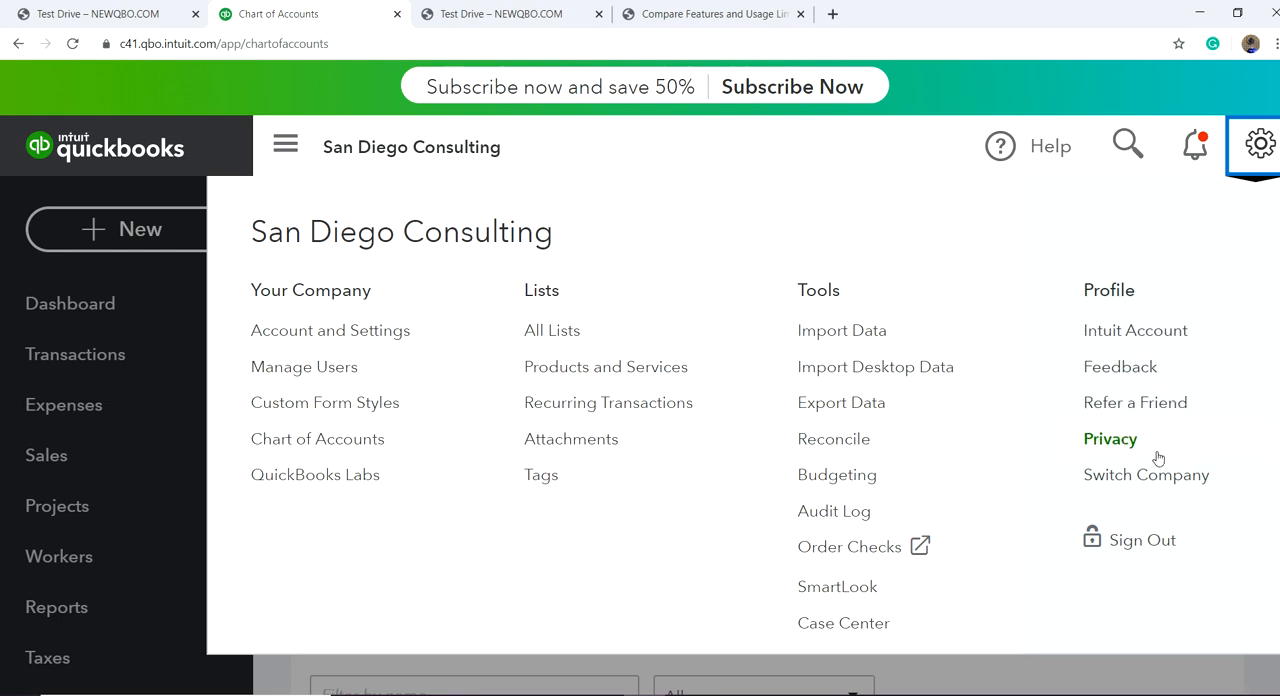
{"action": "left_click", "coordinate": [1172, 484]}
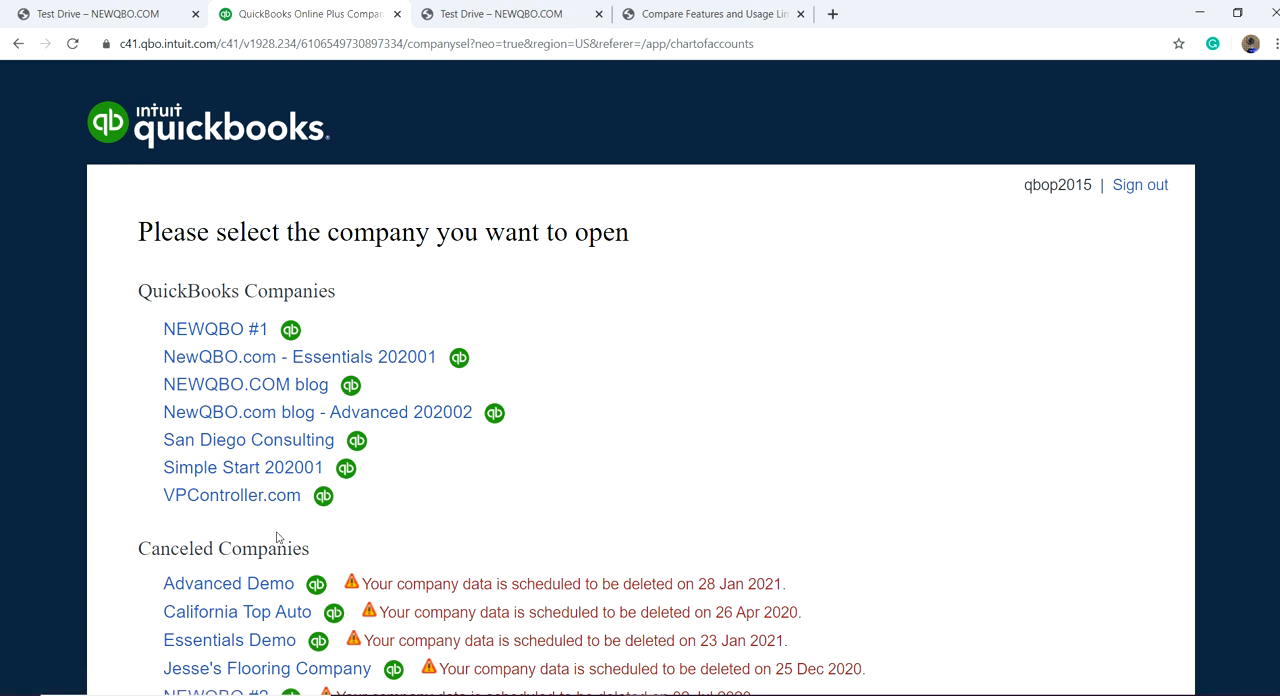
{"action": "left_click", "coordinate": [252, 388]}
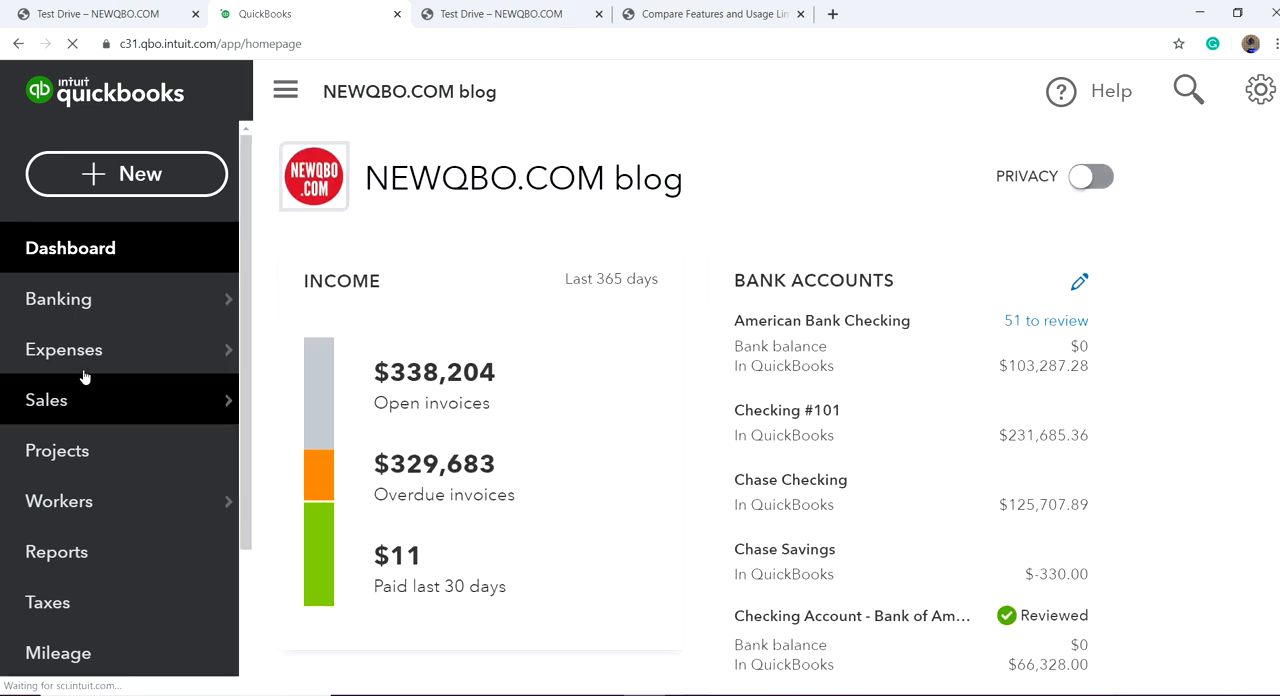
{"action": "mouse_move", "coordinate": [77, 305]}
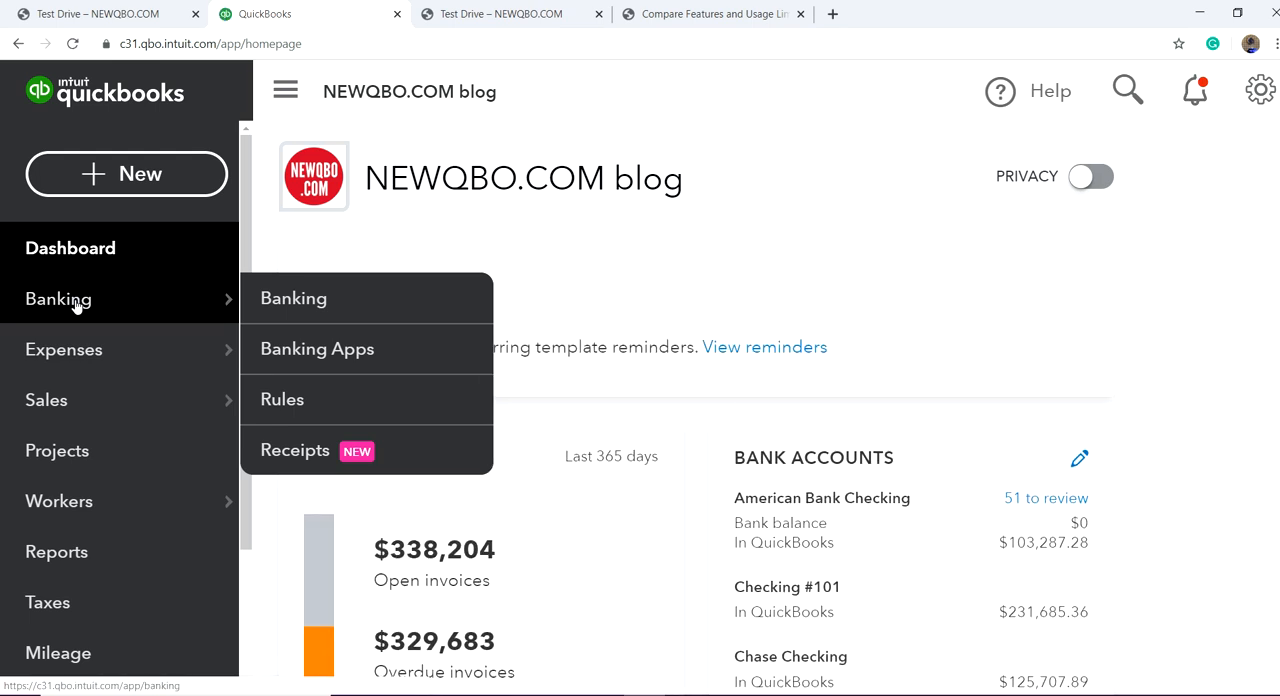
{"action": "left_click", "coordinate": [294, 300]}
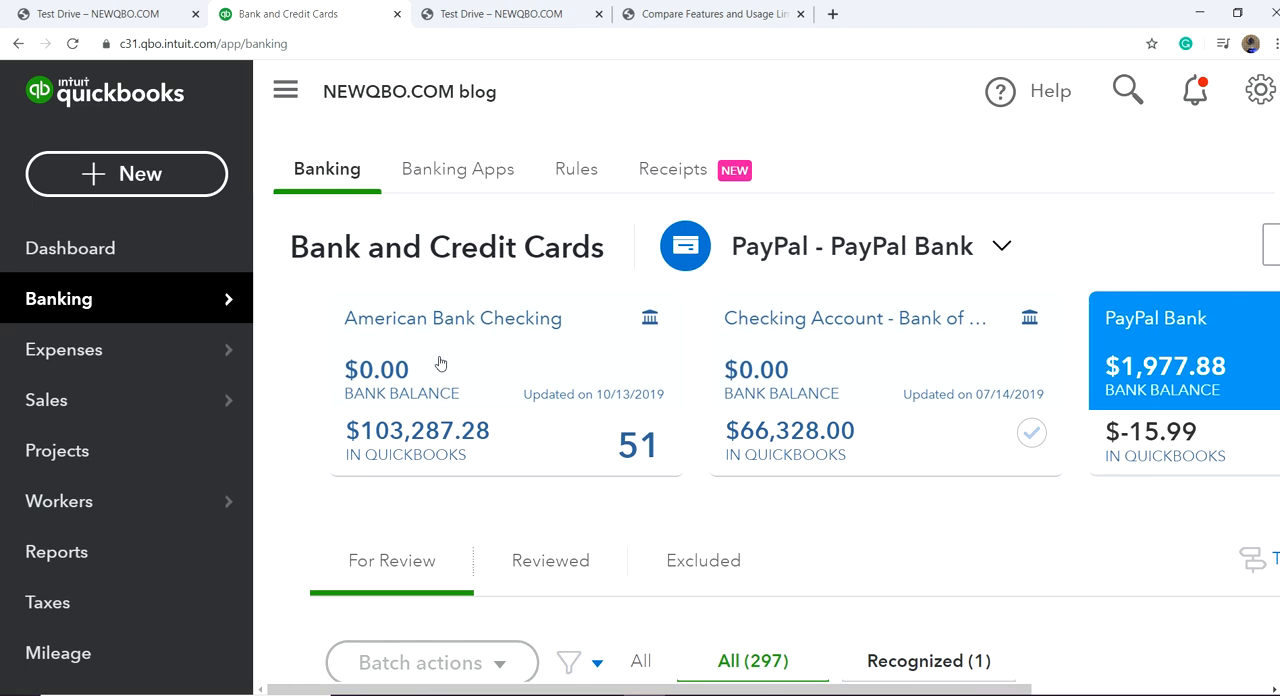
Step: Show the American Bank Checking transactions awaiting review and collapse the main navigation to widen the transaction list
{"action": "left_click", "coordinate": [440, 363]}
{"action": "scroll", "coordinate": [909, 492], "scroll_direction": "down", "scroll_amount": 5}
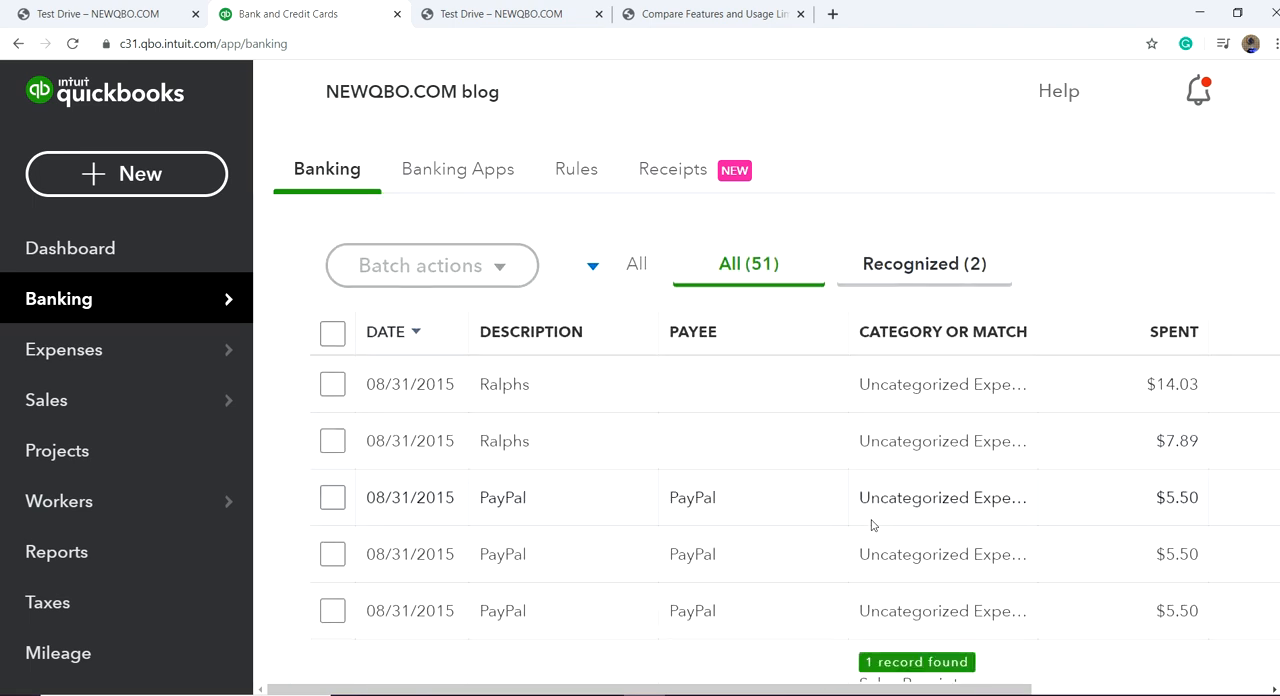
{"action": "scroll", "coordinate": [790, 526], "scroll_direction": "up", "scroll_amount": 3}
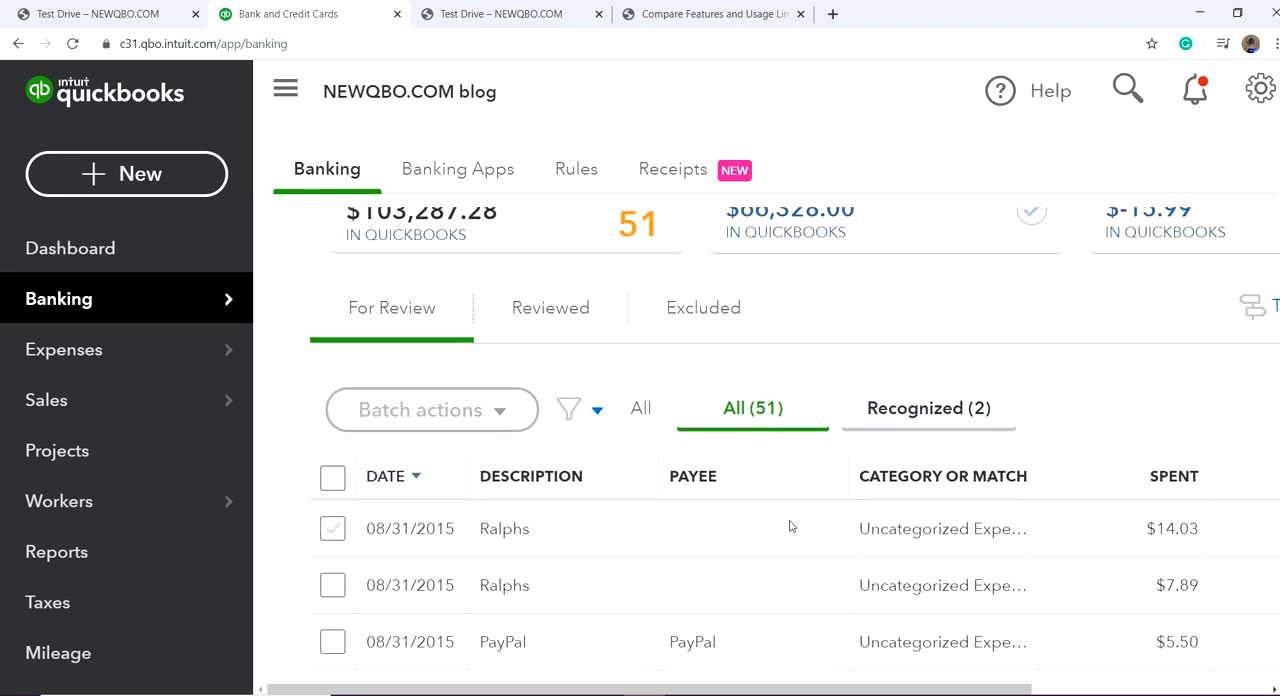
{"action": "scroll", "coordinate": [790, 526], "scroll_direction": "up", "scroll_amount": 3}
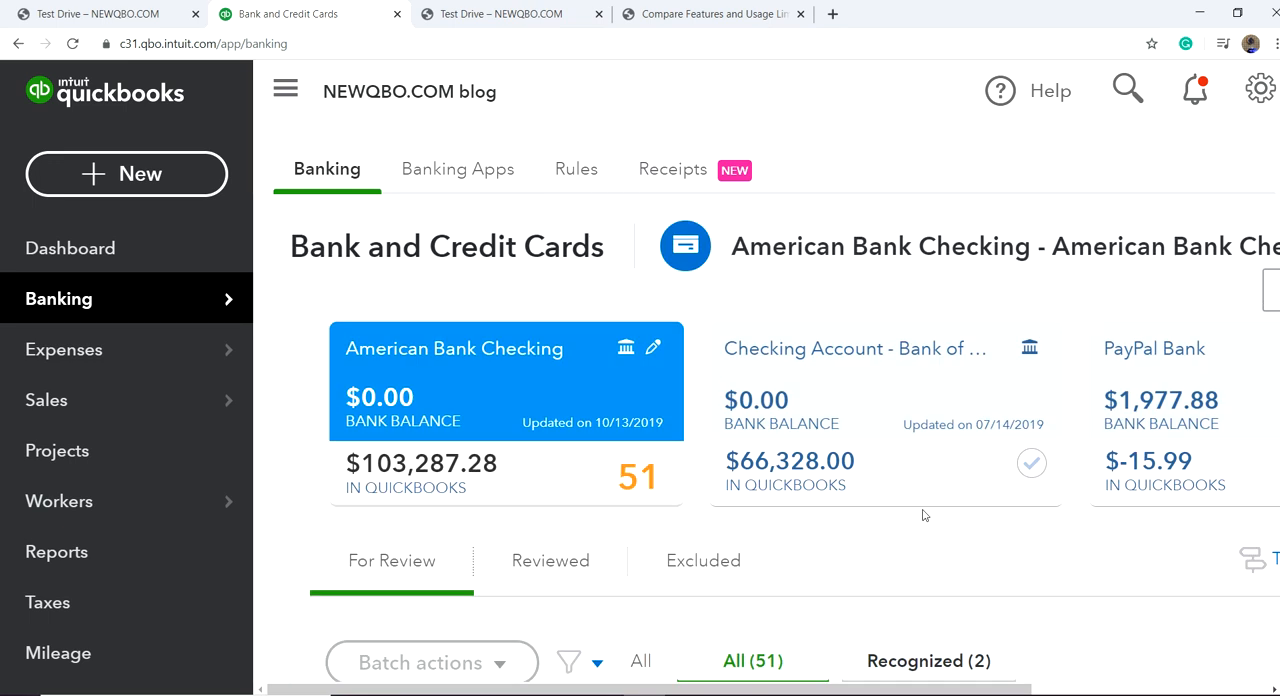
{"action": "left_click", "coordinate": [287, 91]}
{"action": "scroll", "coordinate": [770, 470], "scroll_direction": "down", "scroll_amount": 3}
{"action": "scroll", "coordinate": [780, 470], "scroll_direction": "up", "scroll_amount": 3}
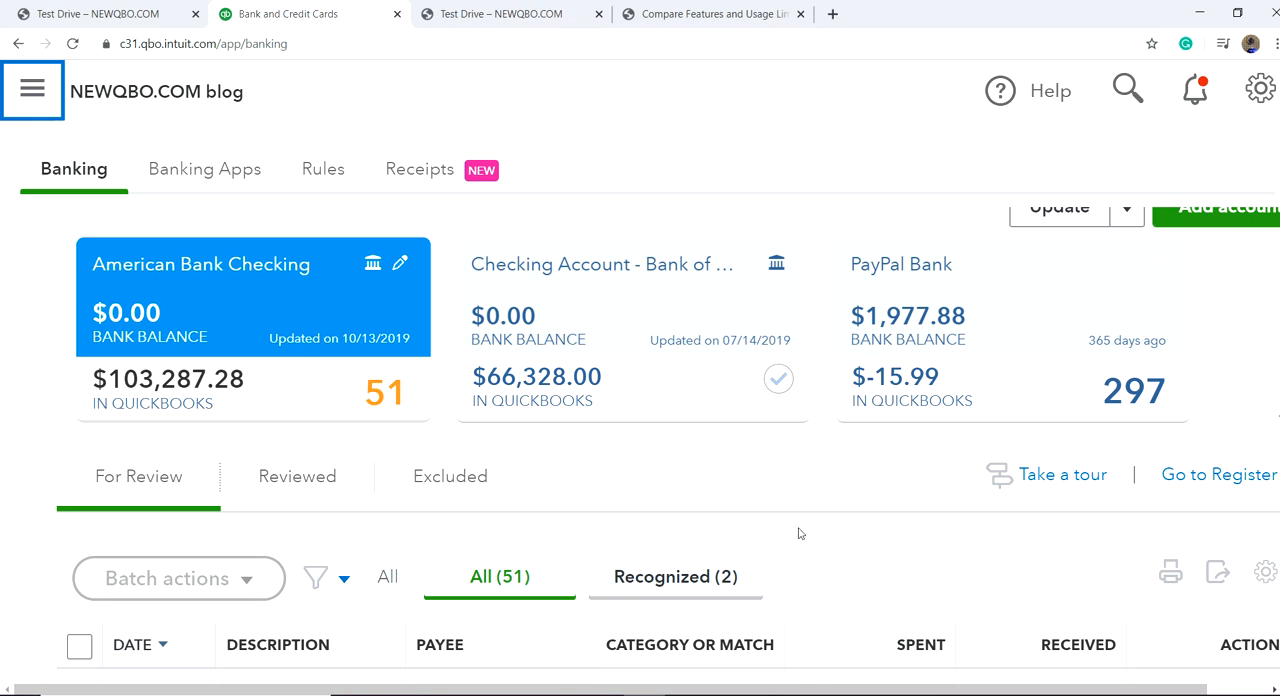
{"action": "scroll", "coordinate": [790, 467], "scroll_direction": "down", "scroll_amount": 3}
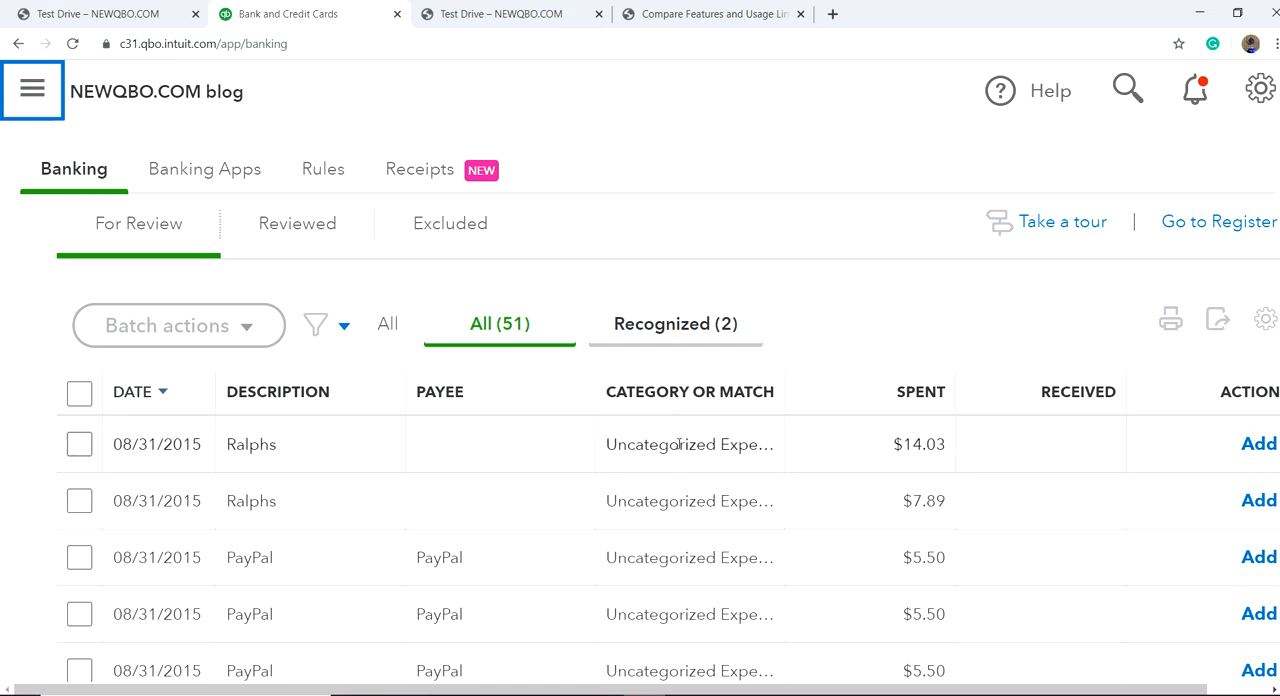
Step: Expand the $14.03 Ralphs transaction dated 08/31/2015 and view its entry fields
{"action": "left_click", "coordinate": [566, 446]}
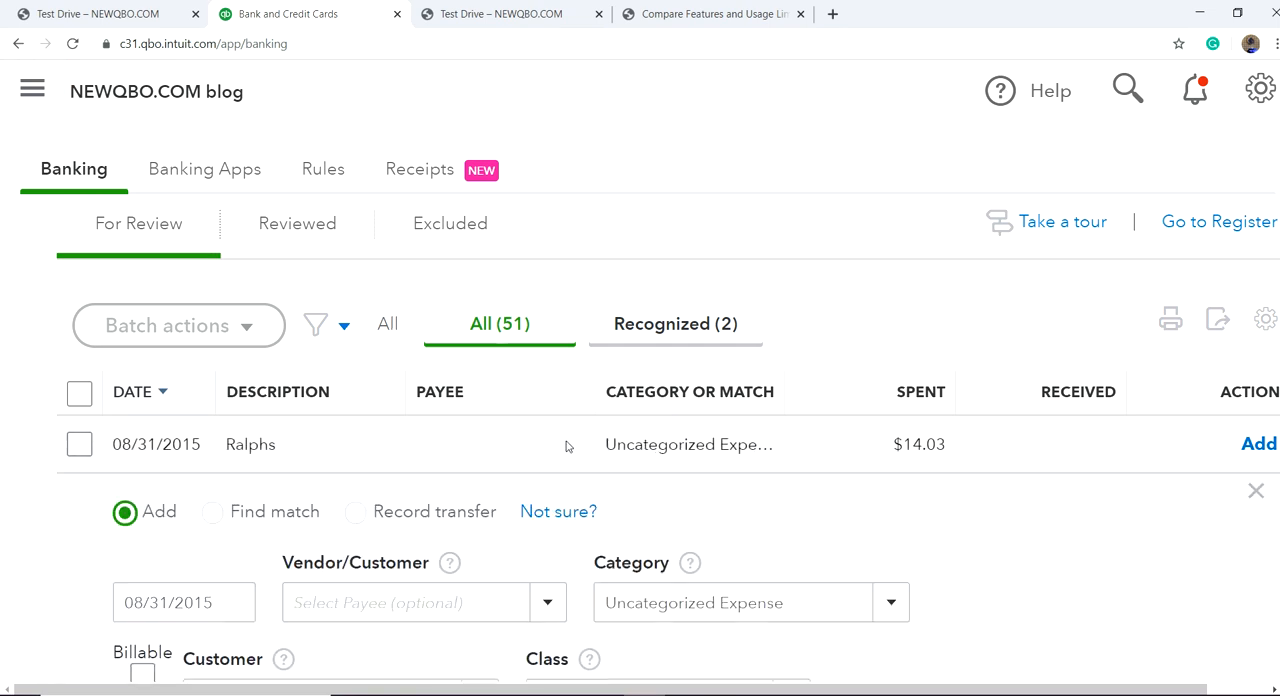
{"action": "scroll", "coordinate": [556, 462], "scroll_direction": "down", "scroll_amount": 3}
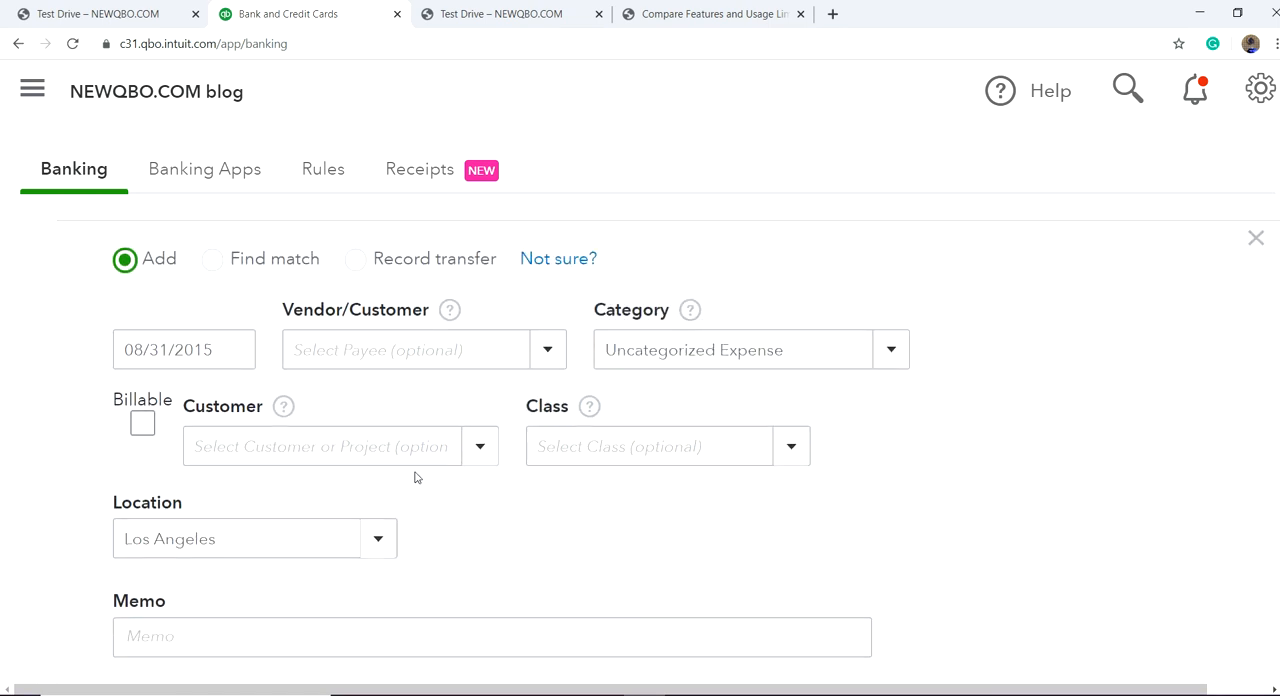
{"action": "scroll", "coordinate": [420, 479], "scroll_direction": "up", "scroll_amount": 2}
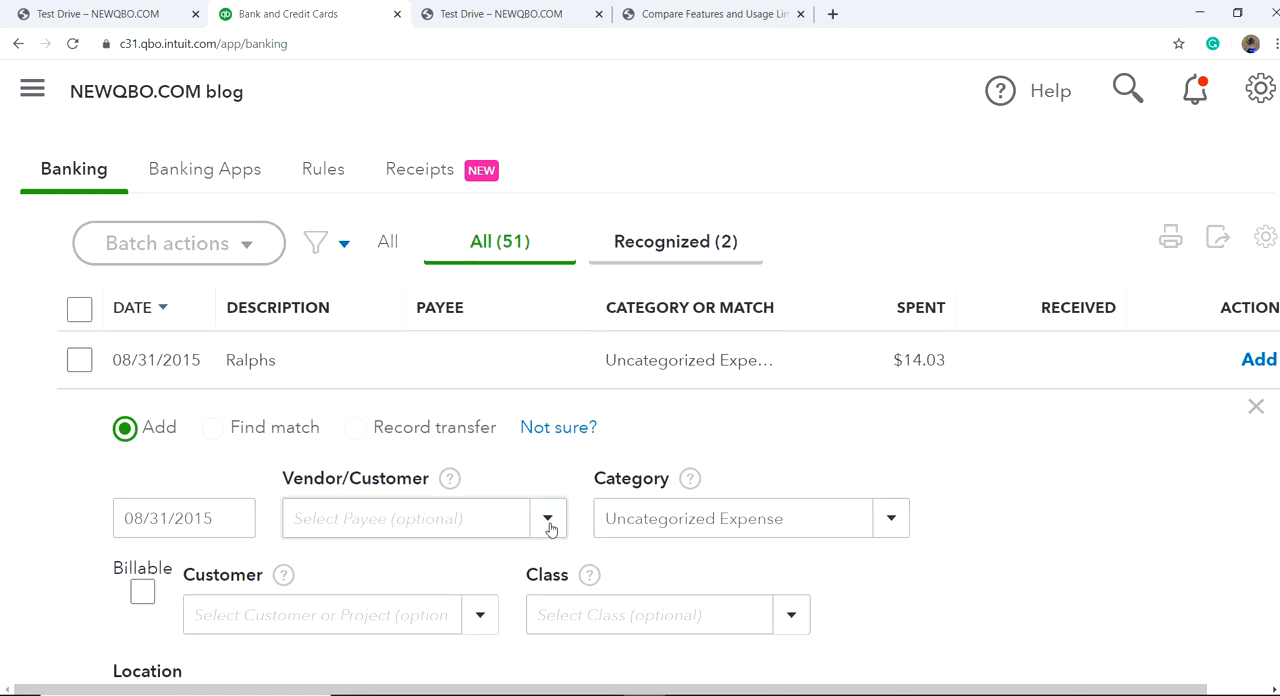
Step: Look through the vendors, customers and projects available as payee for the Ralphs transaction
{"action": "left_click", "coordinate": [468, 521]}
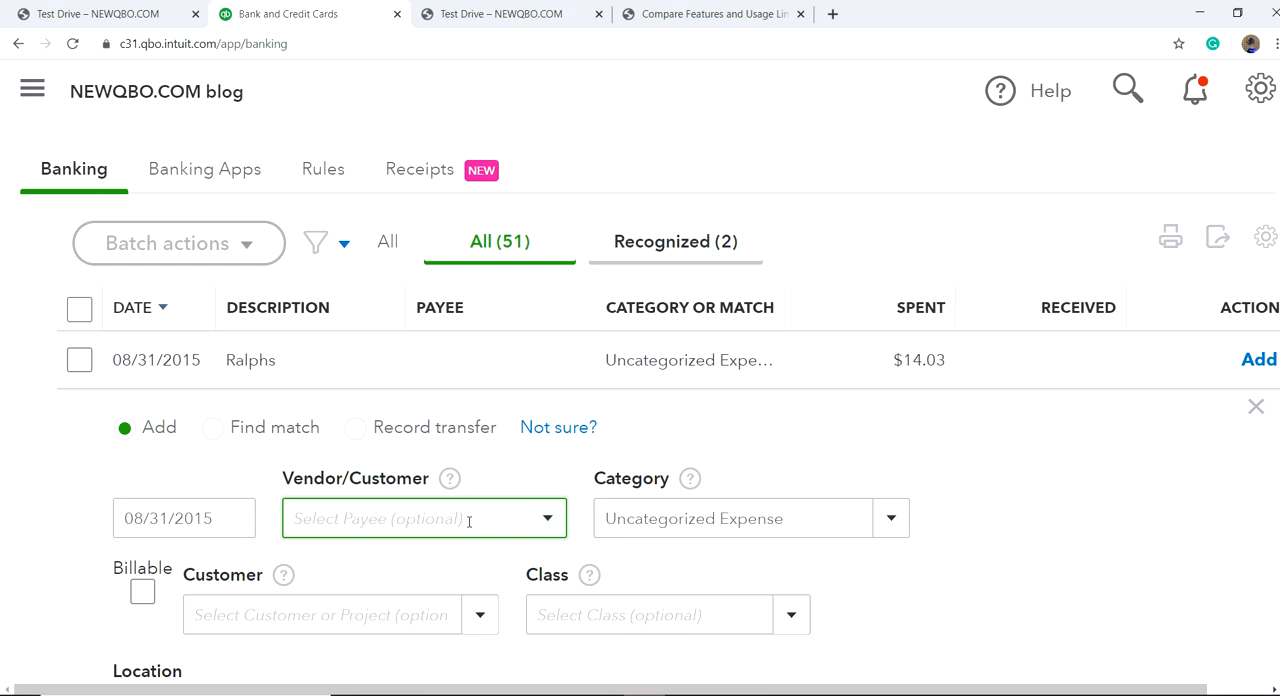
{"action": "left_click", "coordinate": [548, 519]}
{"action": "scroll", "coordinate": [530, 440], "scroll_direction": "down", "scroll_amount": 6}
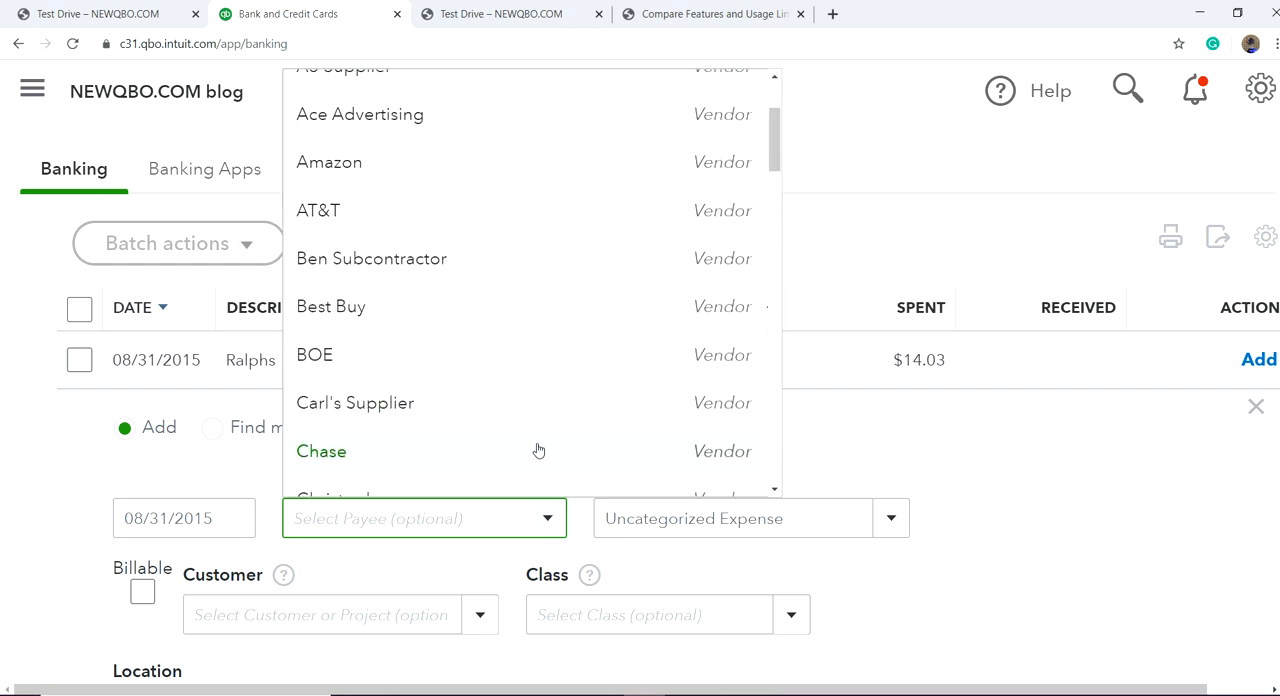
{"action": "scroll", "coordinate": [521, 433], "scroll_direction": "down", "scroll_amount": 1}
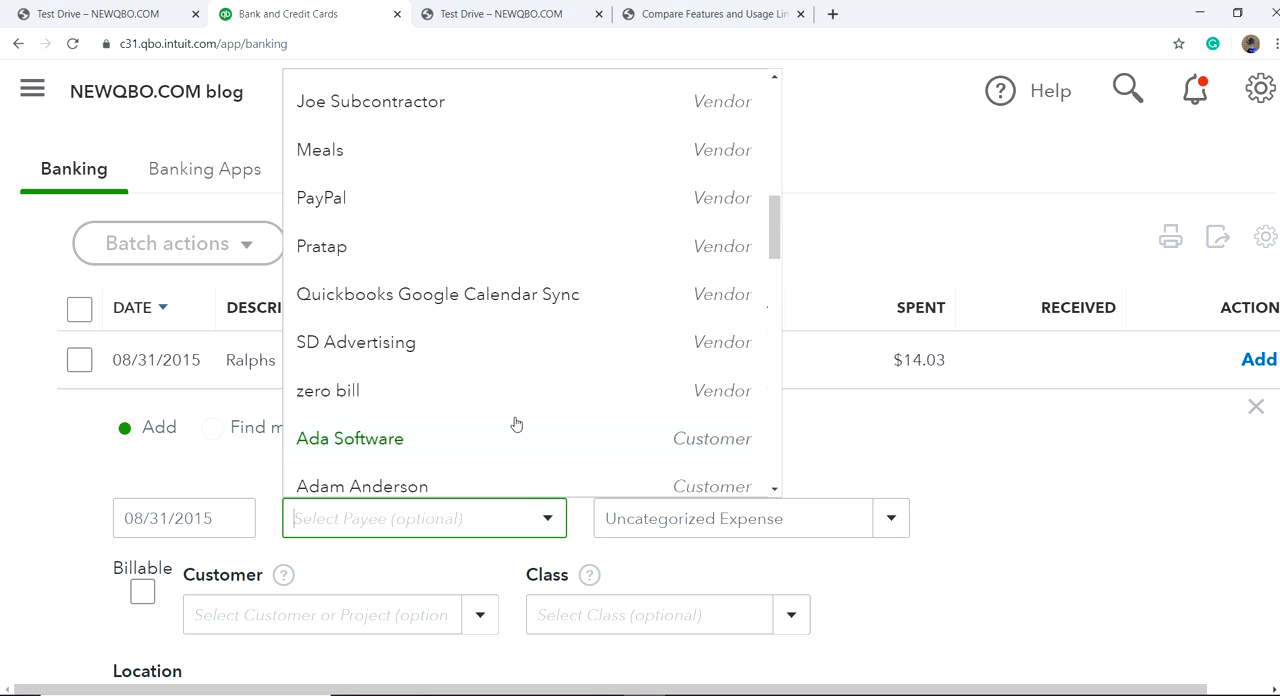
{"action": "scroll", "coordinate": [400, 280], "scroll_direction": "down", "scroll_amount": 1}
{"action": "scroll", "coordinate": [400, 280], "scroll_direction": "down", "scroll_amount": 2}
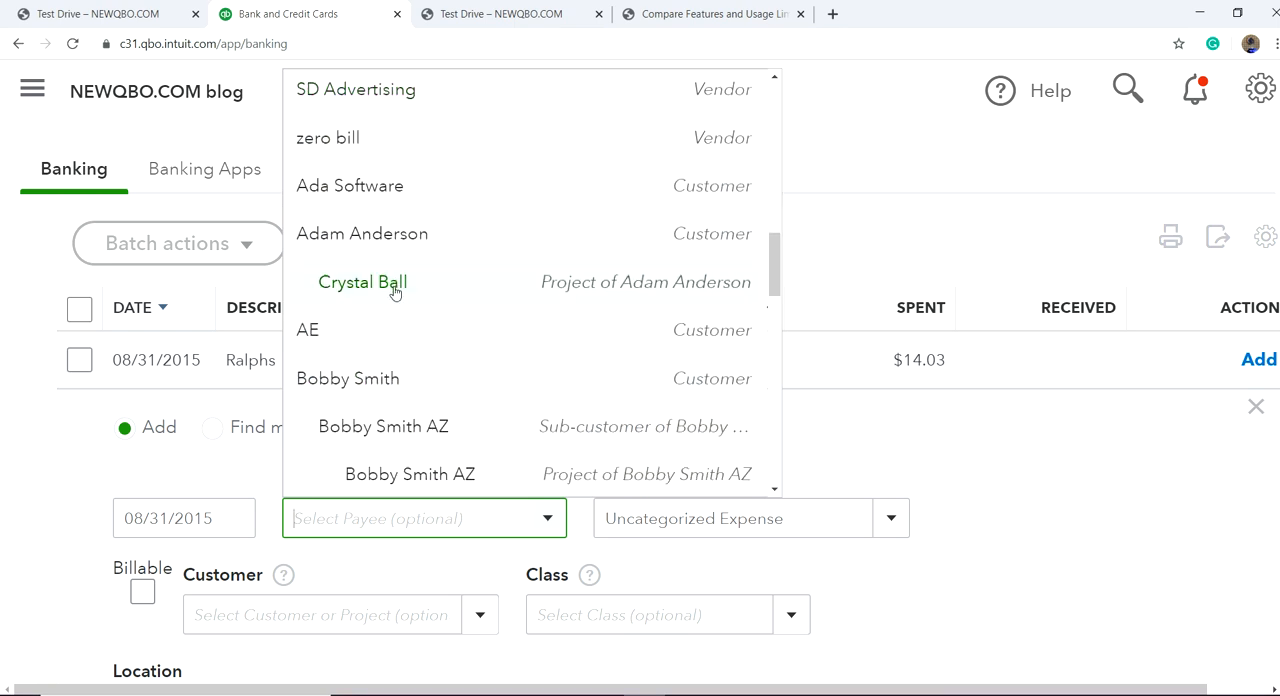
{"action": "scroll", "coordinate": [530, 405], "scroll_direction": "down", "scroll_amount": 4}
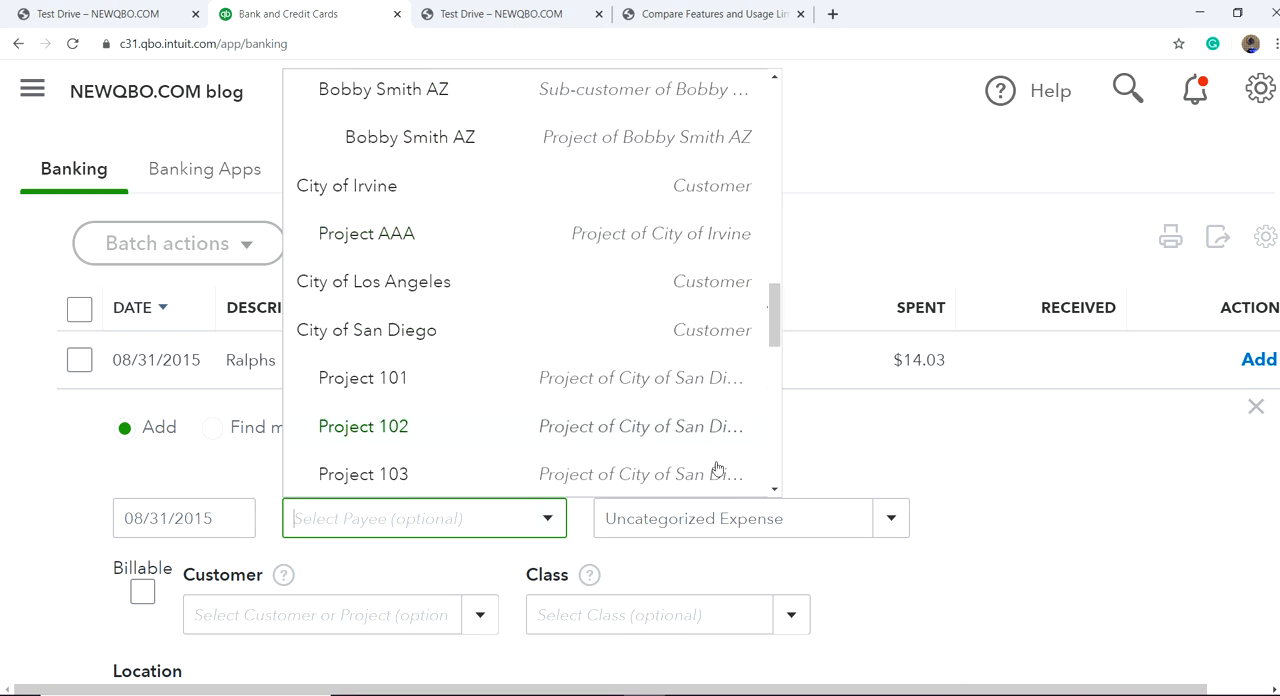
{"action": "left_click", "coordinate": [980, 519]}
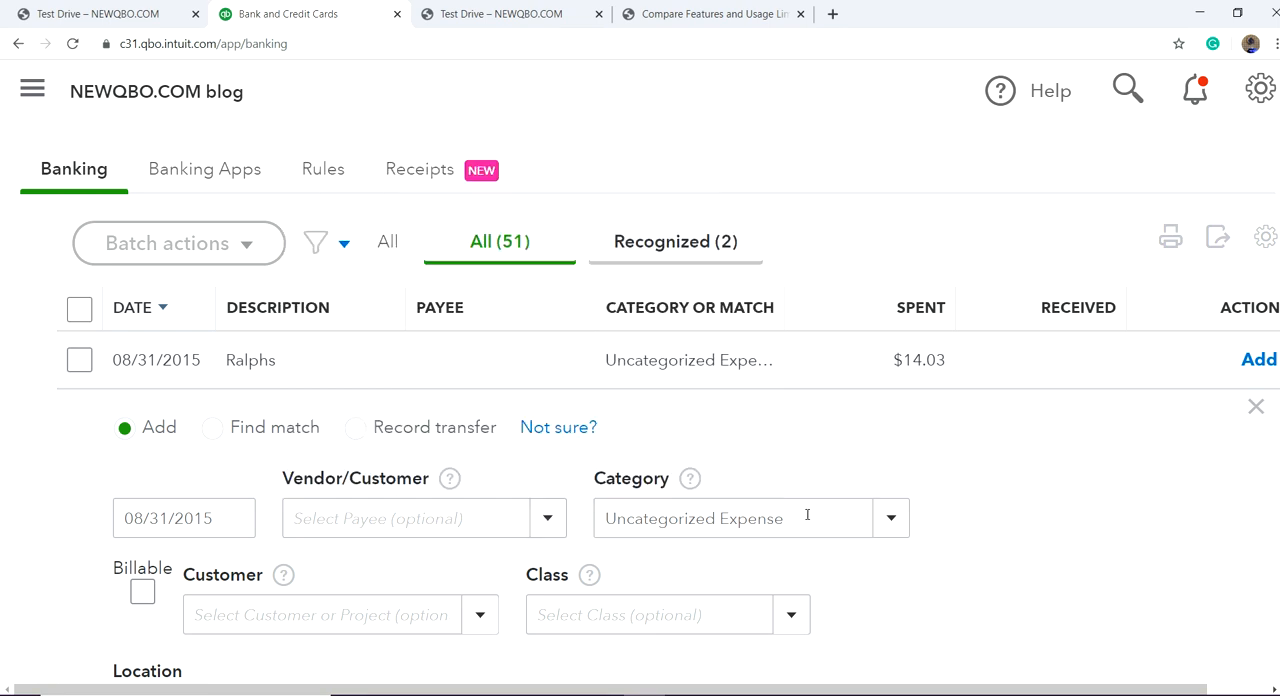
Step: Create Ralphs as a new vendor for the transaction, allow location access, and save the vendor with Ralphs as its company
{"action": "left_click", "coordinate": [444, 520]}
{"action": "type", "text": "Ra"}
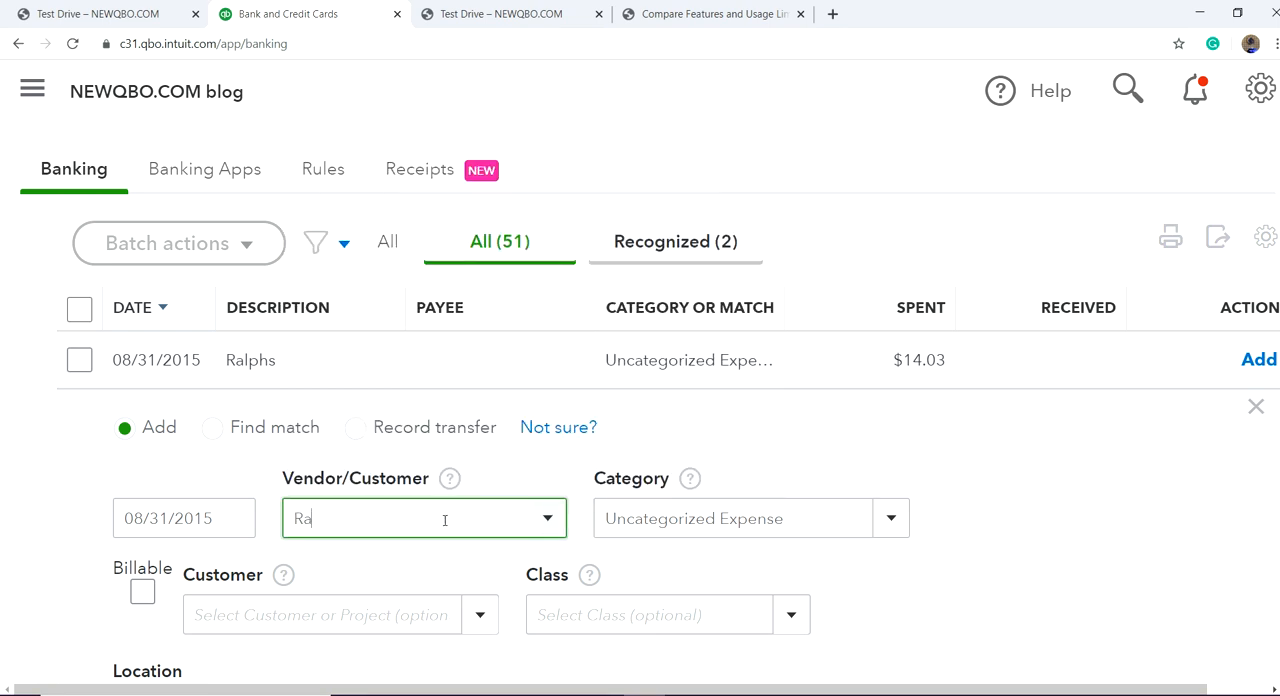
{"action": "type", "text": "lphs"}
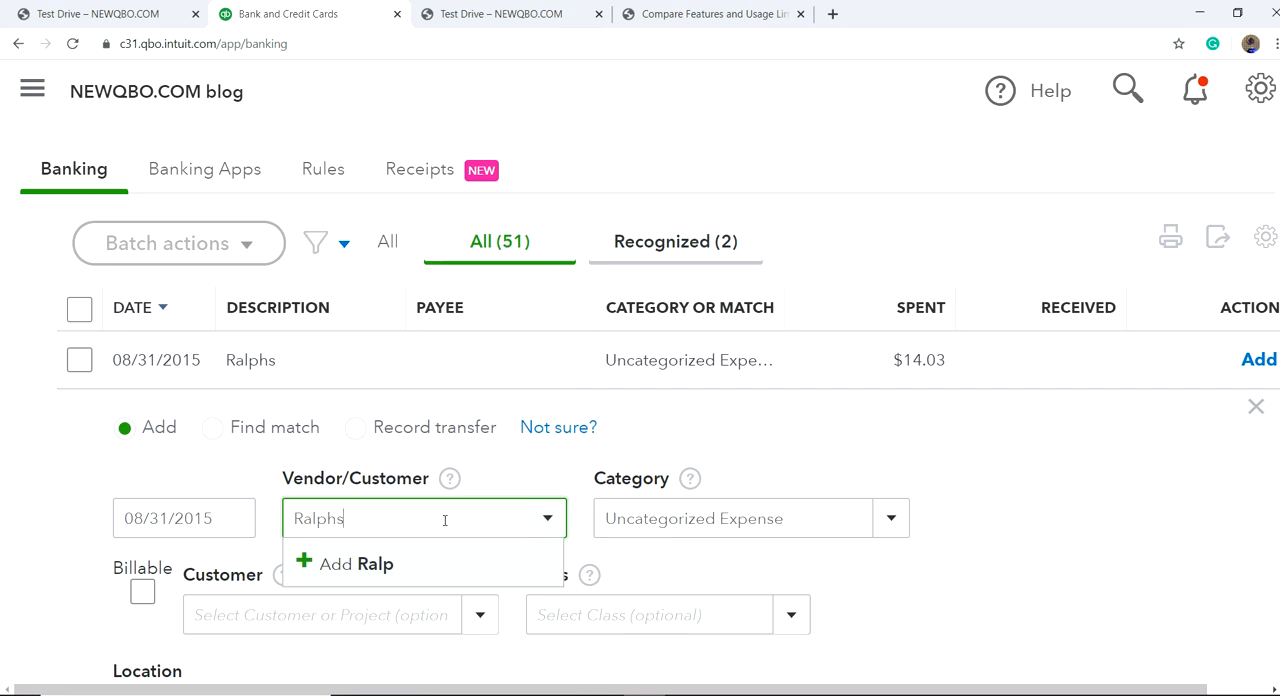
{"action": "left_click", "coordinate": [448, 524]}
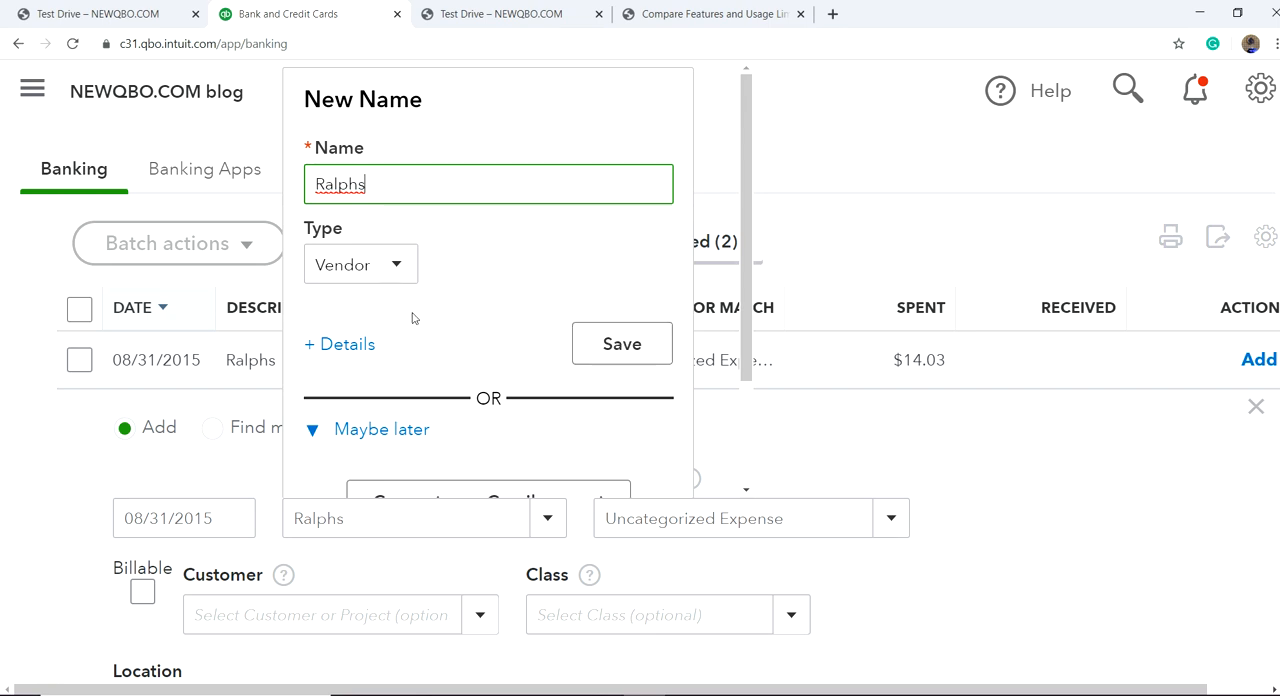
{"action": "left_click", "coordinate": [335, 353]}
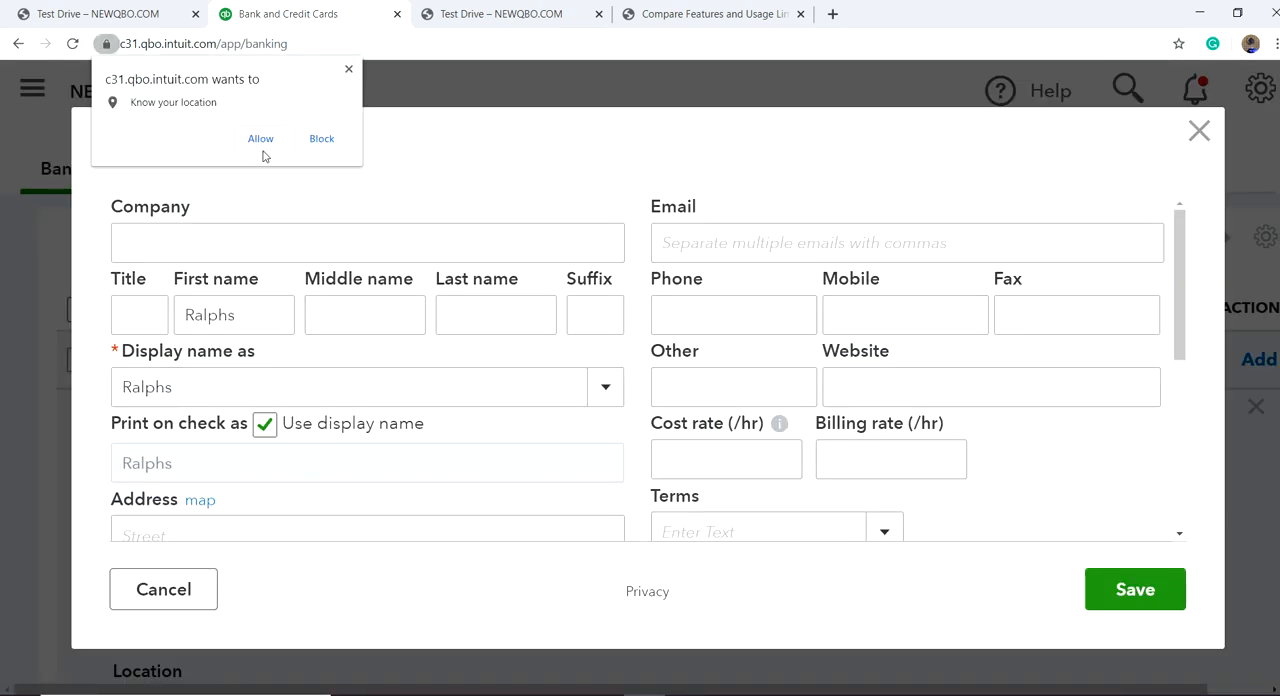
{"action": "left_click", "coordinate": [263, 146]}
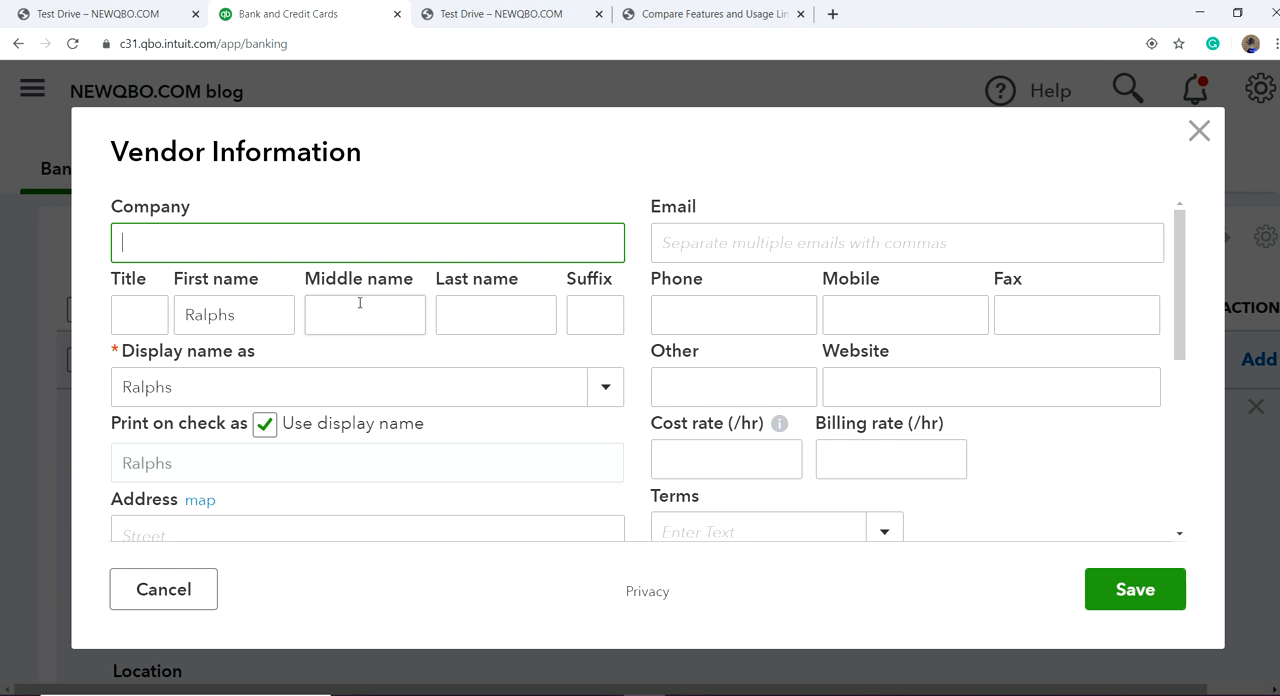
{"action": "type", "text": "Ralphs"}
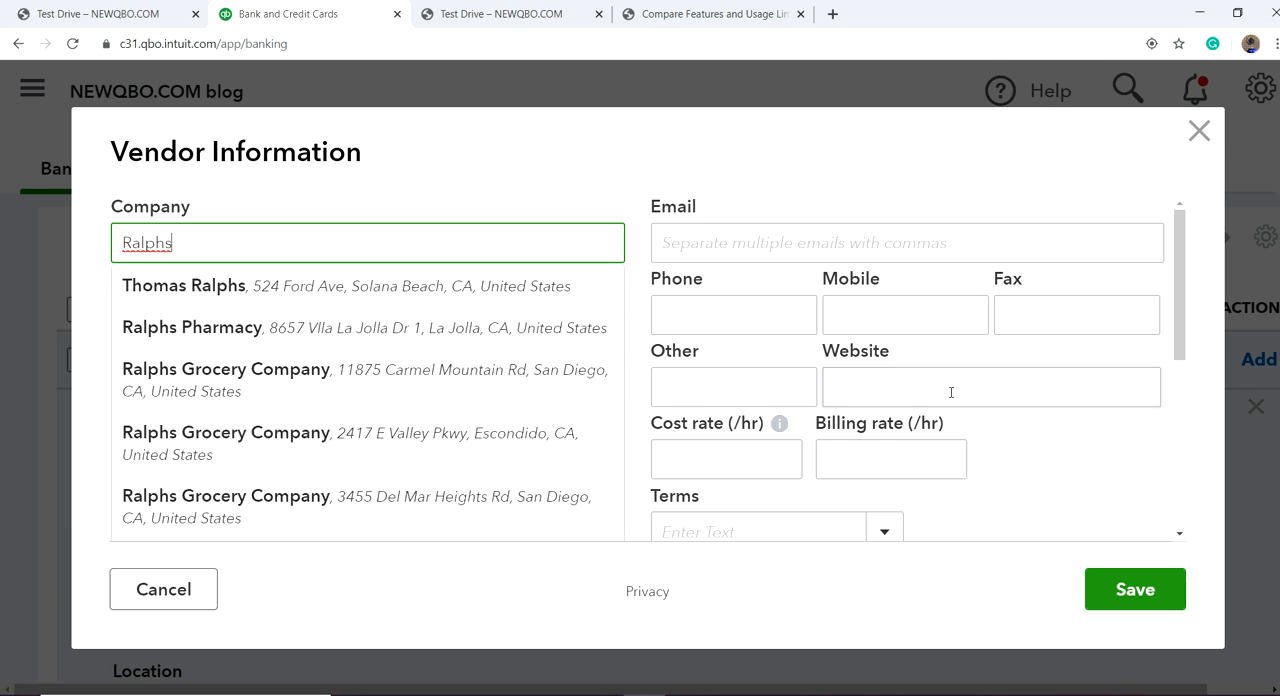
{"action": "left_click", "coordinate": [1145, 598]}
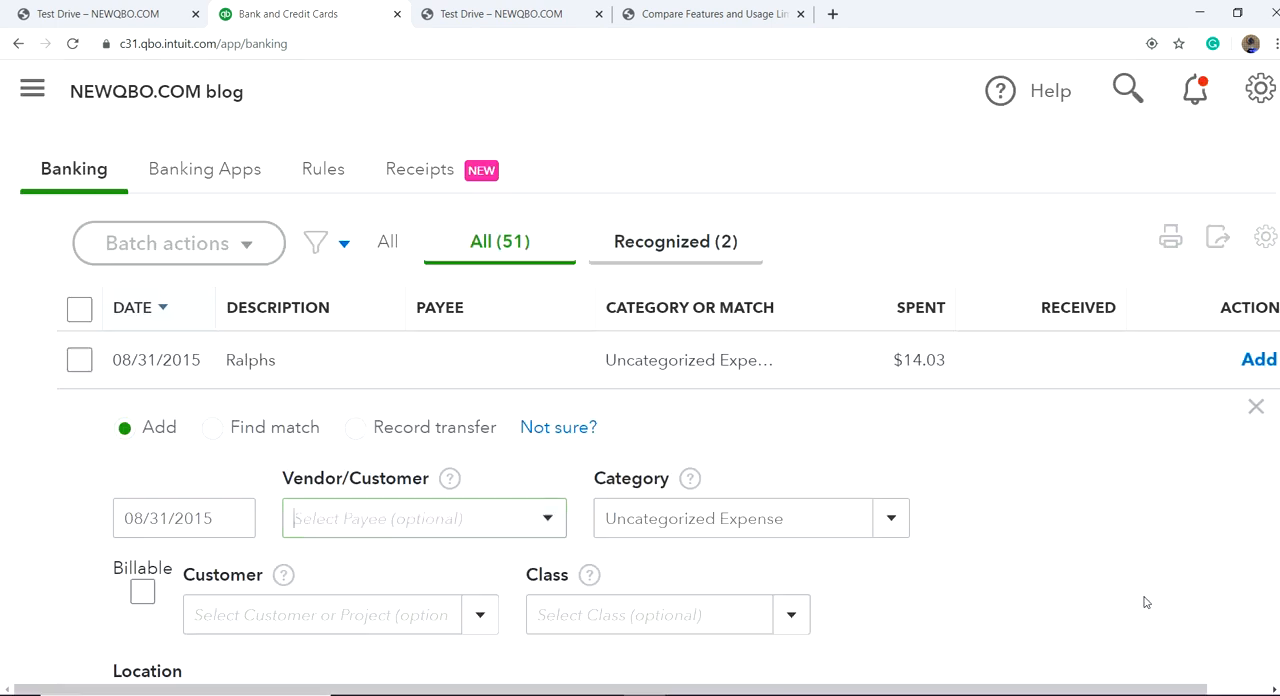
Step: Set the category of the Ralphs transaction to Meals, the sub-account of Travel
{"action": "left_click", "coordinate": [803, 514]}
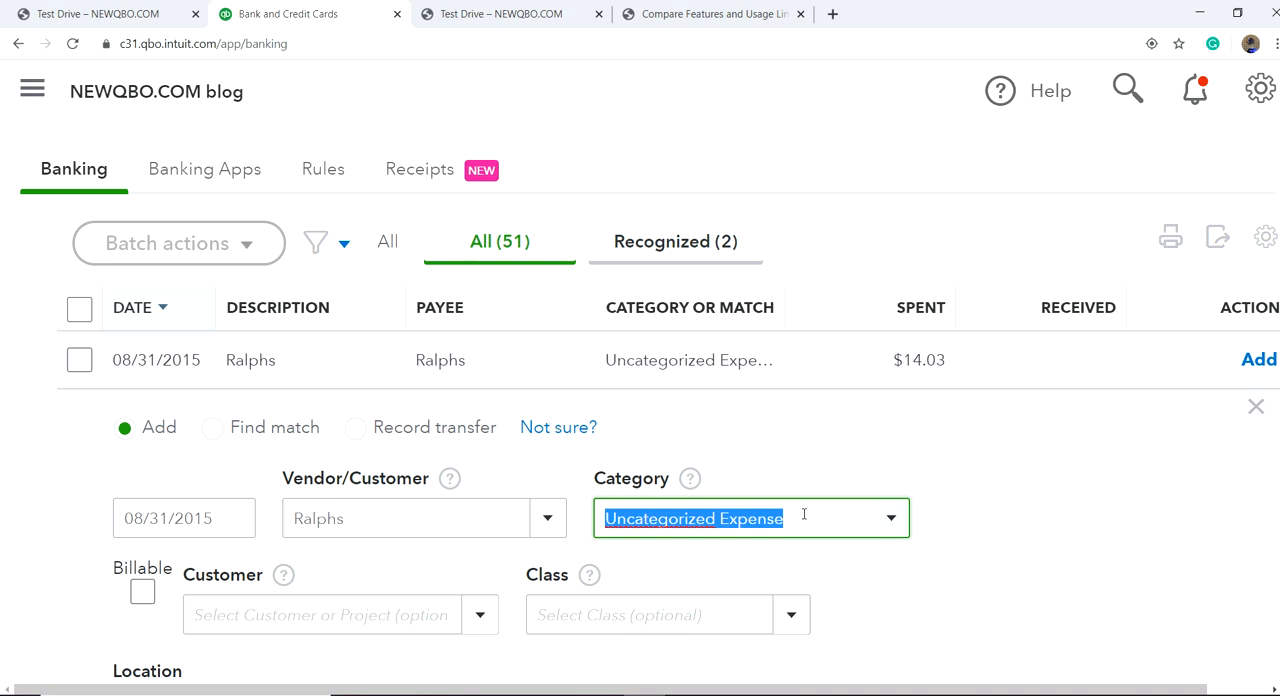
{"action": "type", "text": "mea"}
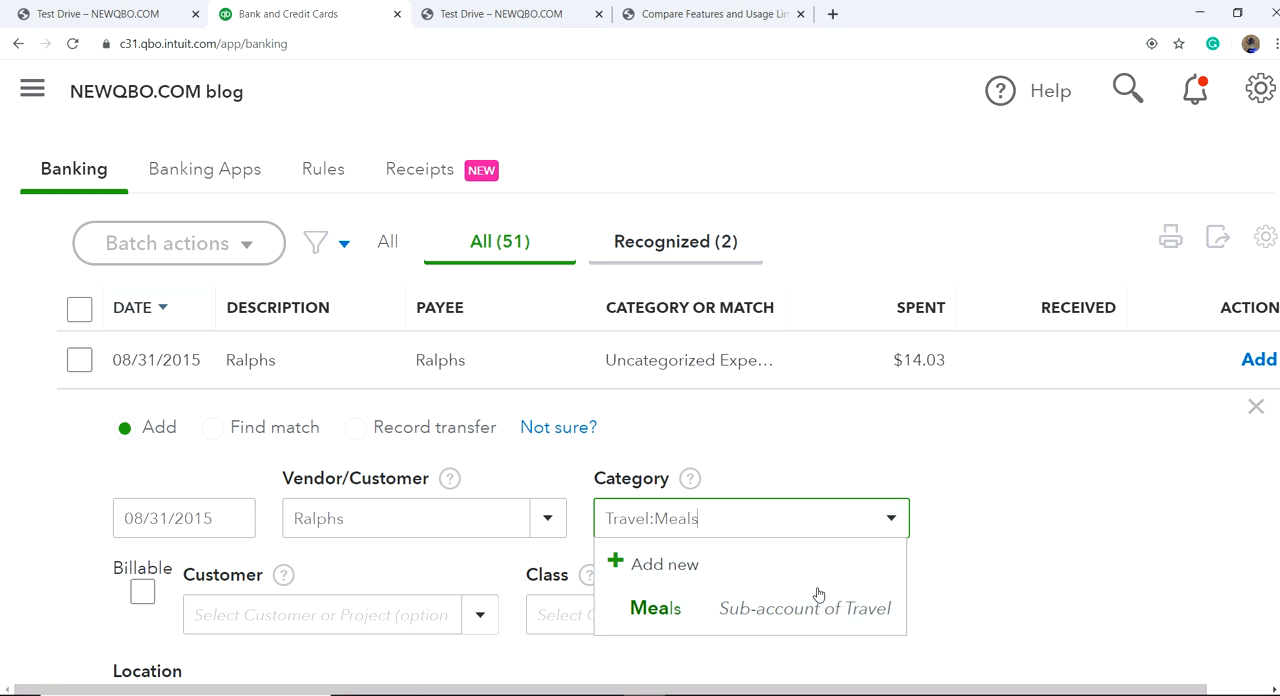
Step: Look through the full list of accounts available as category for the Ralphs transaction, from expenses to cost of goods sold
{"action": "left_click", "coordinate": [901, 521]}
{"action": "left_click", "coordinate": [899, 521]}
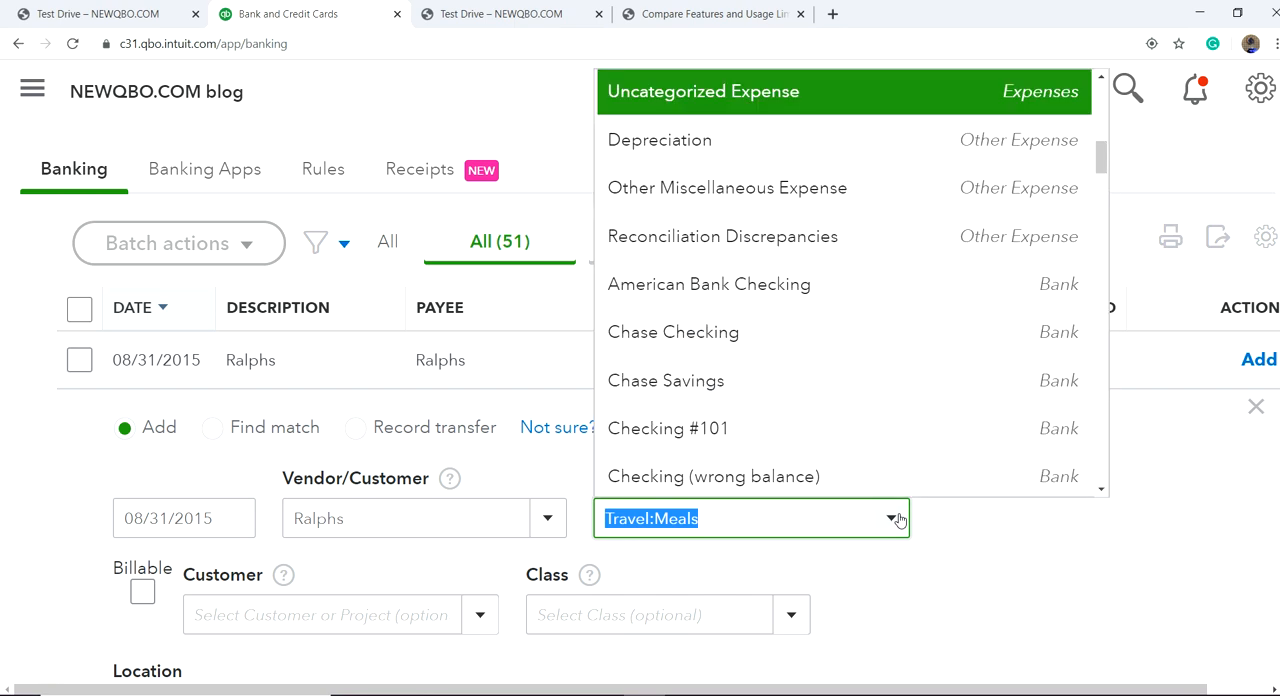
{"action": "scroll", "coordinate": [911, 354], "scroll_direction": "down", "scroll_amount": 3}
{"action": "scroll", "coordinate": [911, 354], "scroll_direction": "down", "scroll_amount": 10}
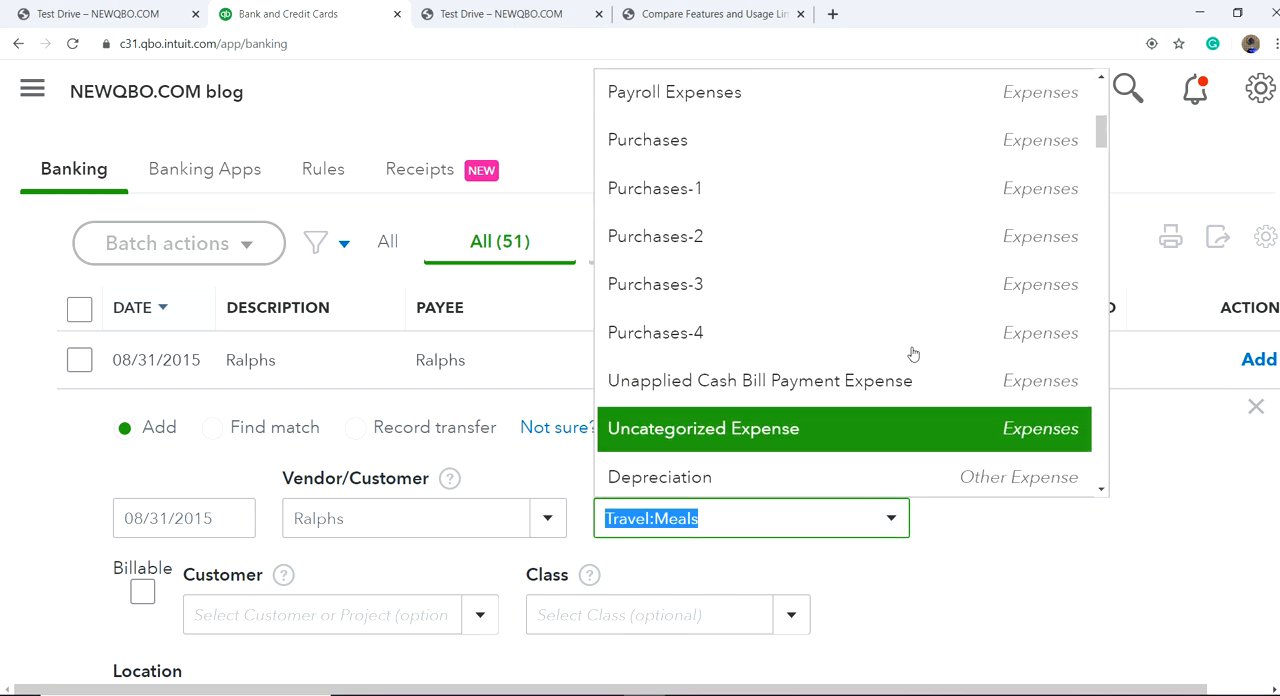
{"action": "scroll", "coordinate": [871, 229], "scroll_direction": "up", "scroll_amount": 4}
{"action": "scroll", "coordinate": [851, 282], "scroll_direction": "up", "scroll_amount": 1}
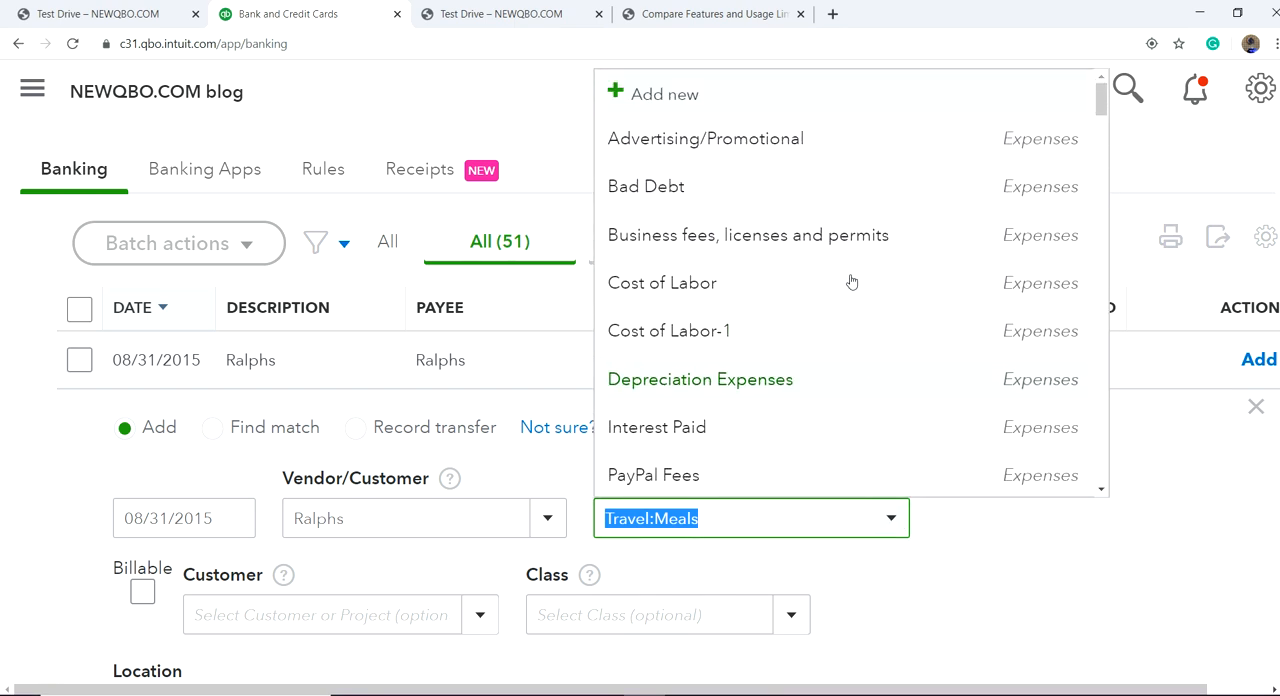
{"action": "scroll", "coordinate": [851, 282], "scroll_direction": "down", "scroll_amount": 15}
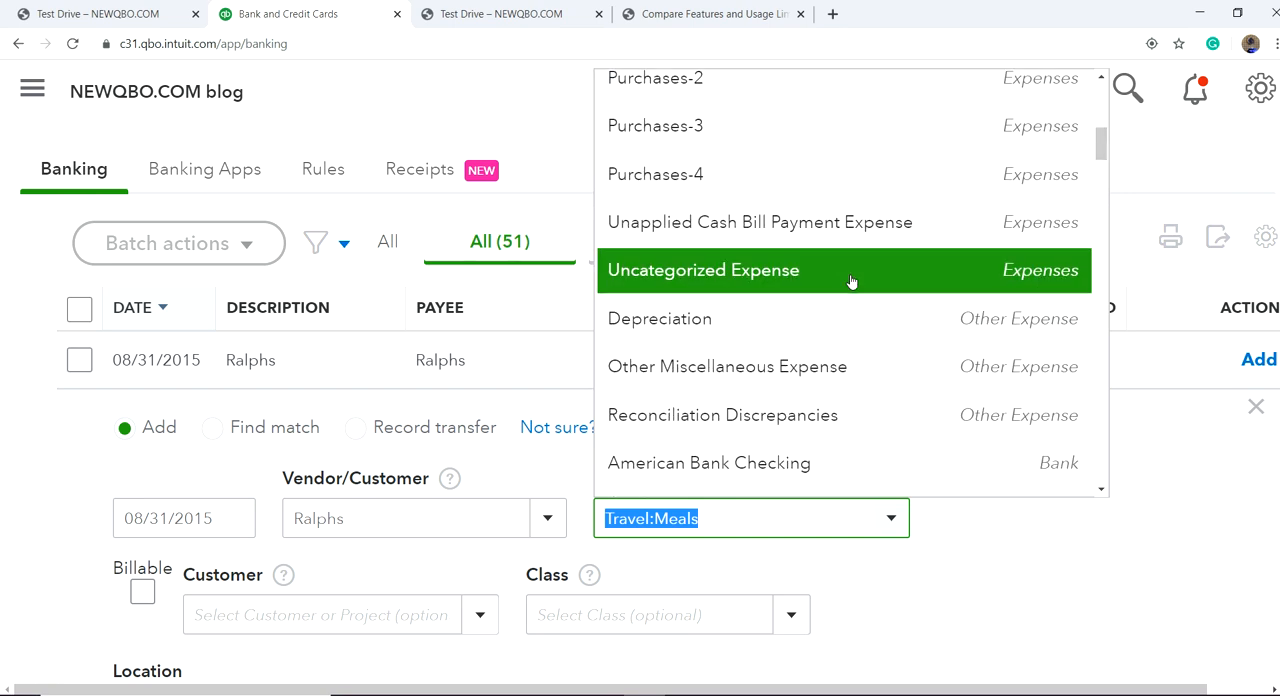
{"action": "scroll", "coordinate": [851, 282], "scroll_direction": "down", "scroll_amount": 15}
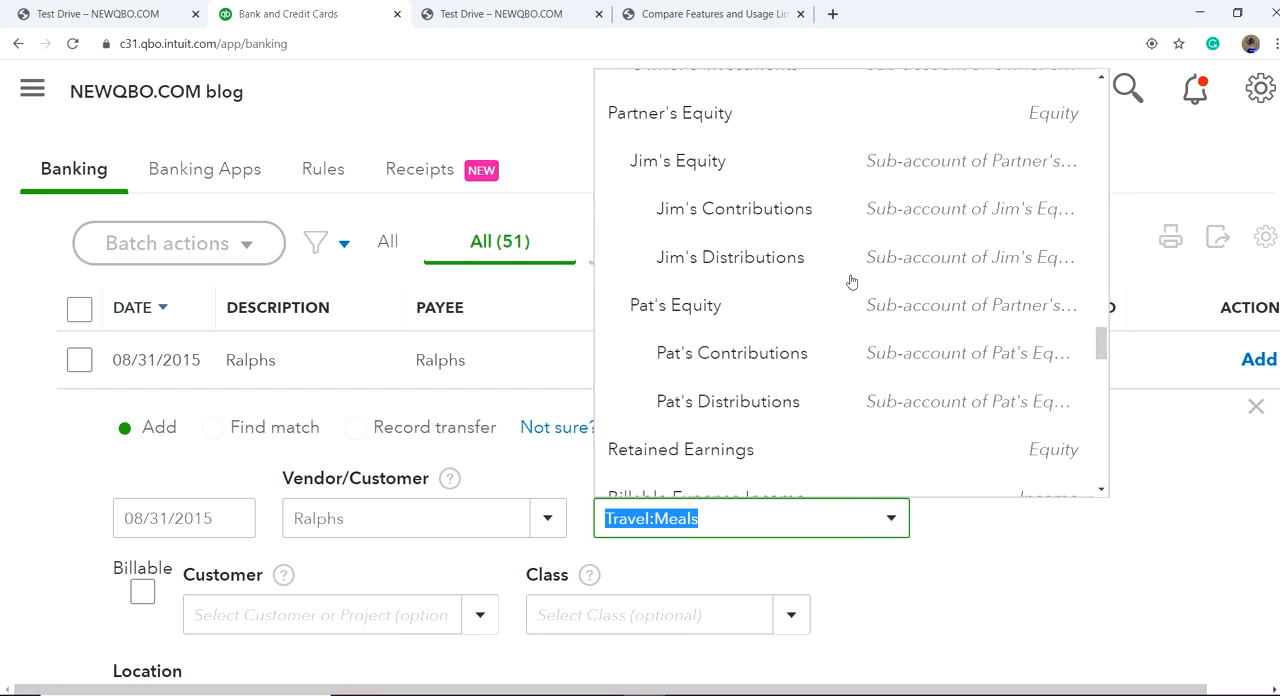
{"action": "scroll", "coordinate": [851, 282], "scroll_direction": "down", "scroll_amount": 10}
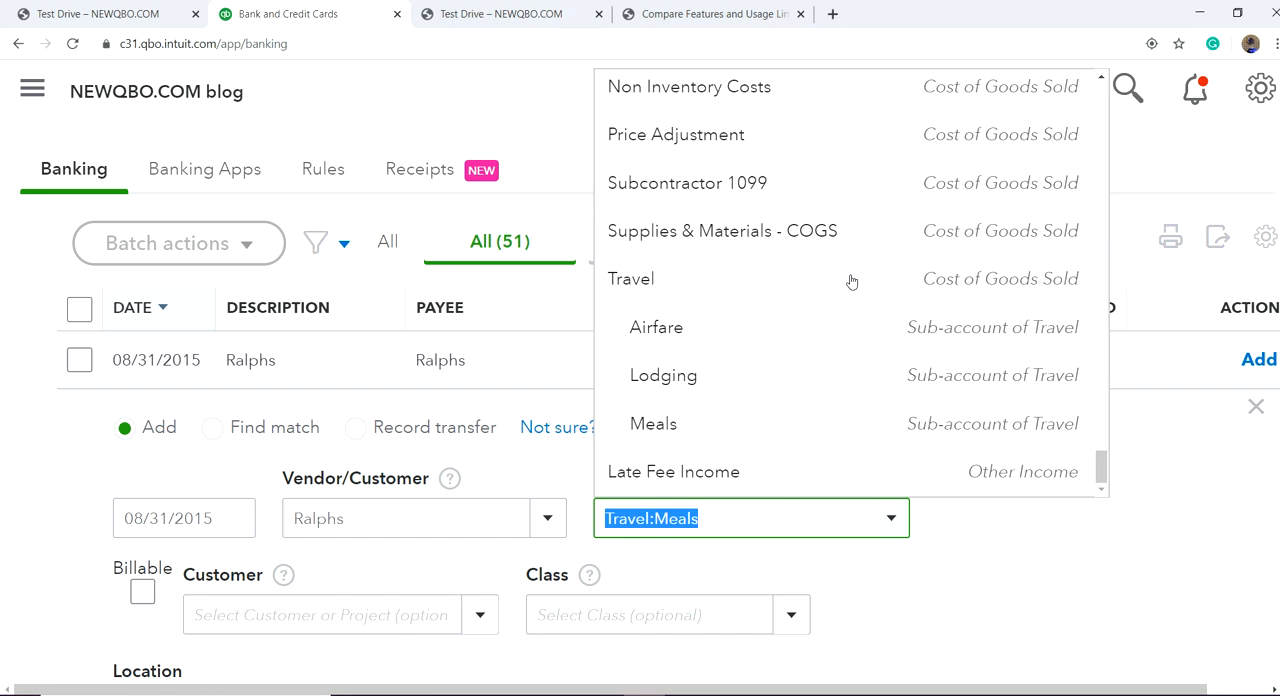
{"action": "scroll", "coordinate": [860, 349], "scroll_direction": "up", "scroll_amount": 7}
{"action": "scroll", "coordinate": [860, 349], "scroll_direction": "up", "scroll_amount": 15}
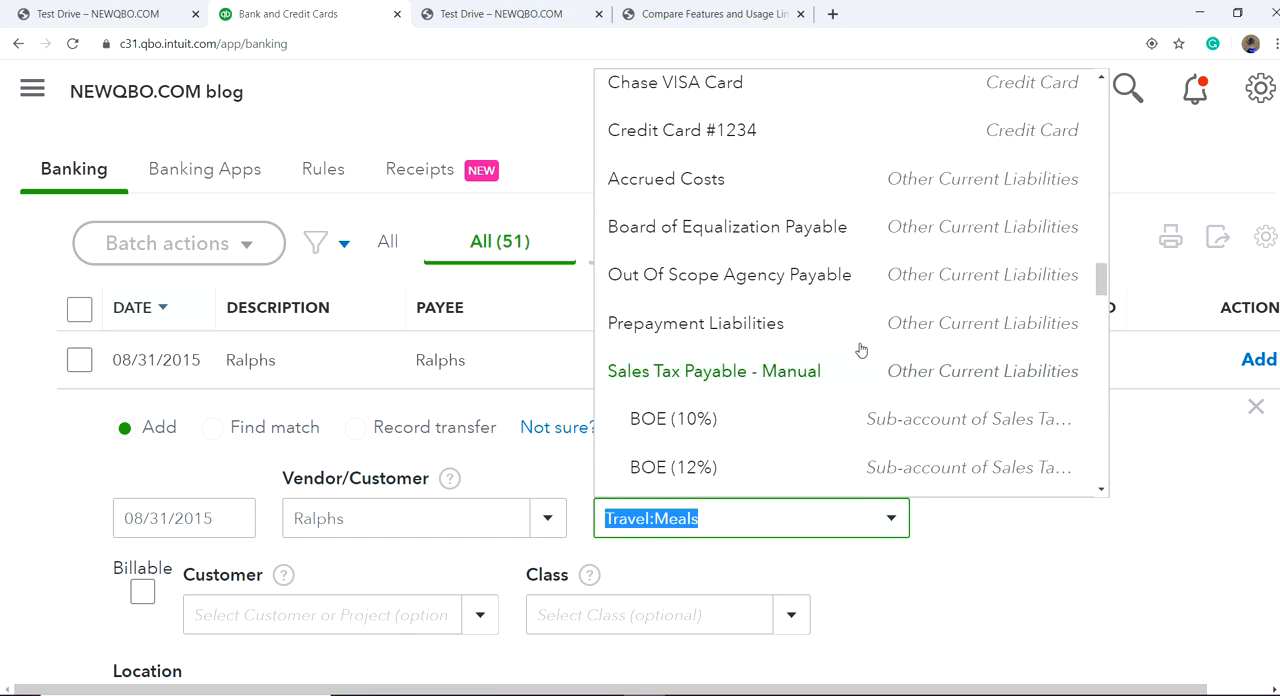
{"action": "scroll", "coordinate": [851, 308], "scroll_direction": "up", "scroll_amount": 15}
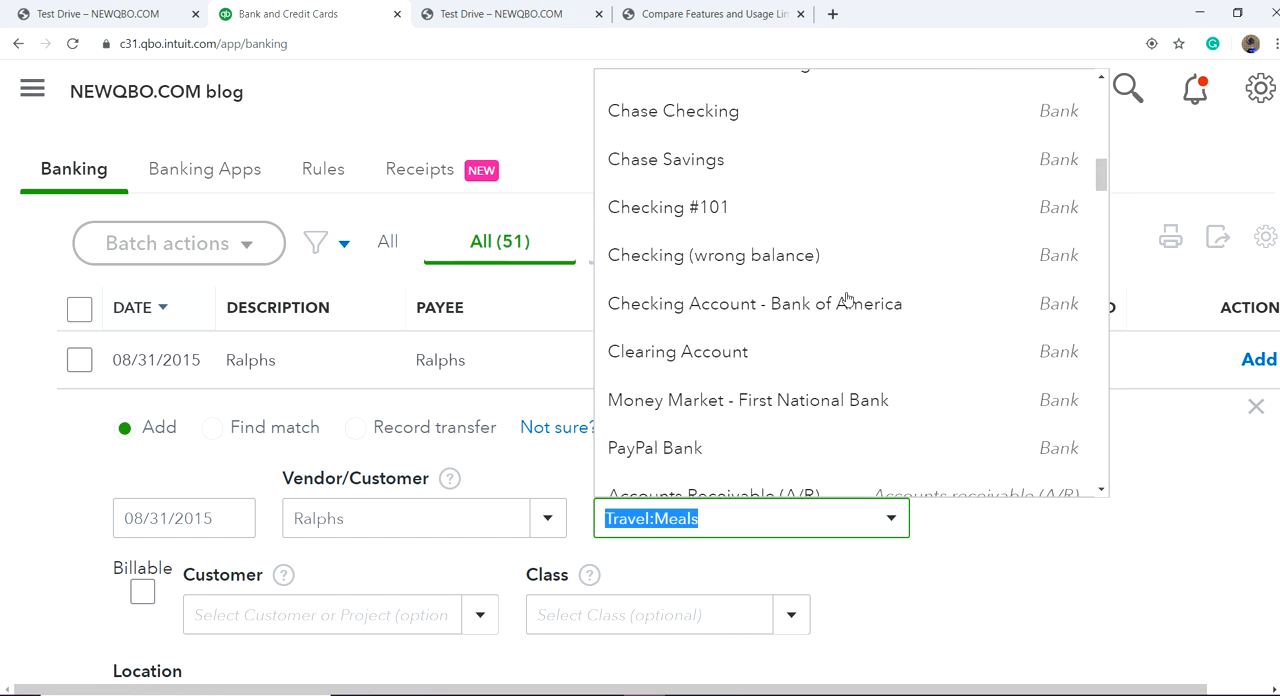
{"action": "scroll", "coordinate": [847, 300], "scroll_direction": "up", "scroll_amount": 3}
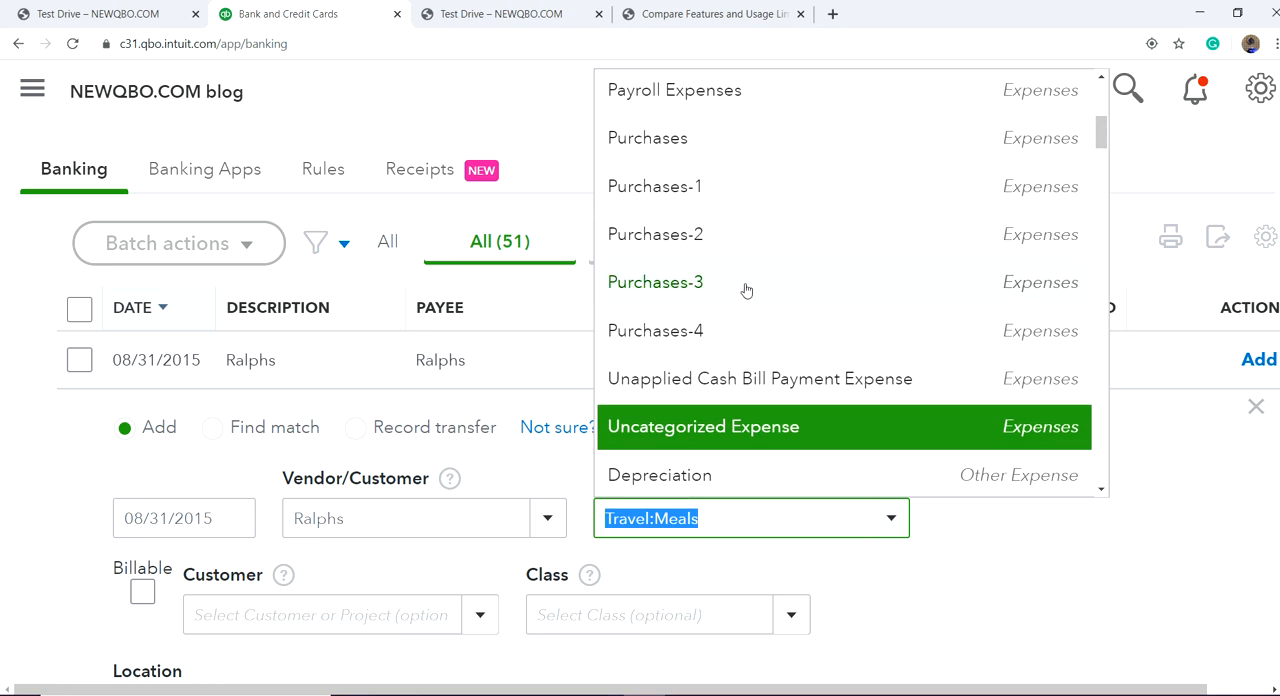
{"action": "scroll", "coordinate": [746, 289], "scroll_direction": "up", "scroll_amount": 4}
{"action": "scroll", "coordinate": [824, 260], "scroll_direction": "up", "scroll_amount": 5}
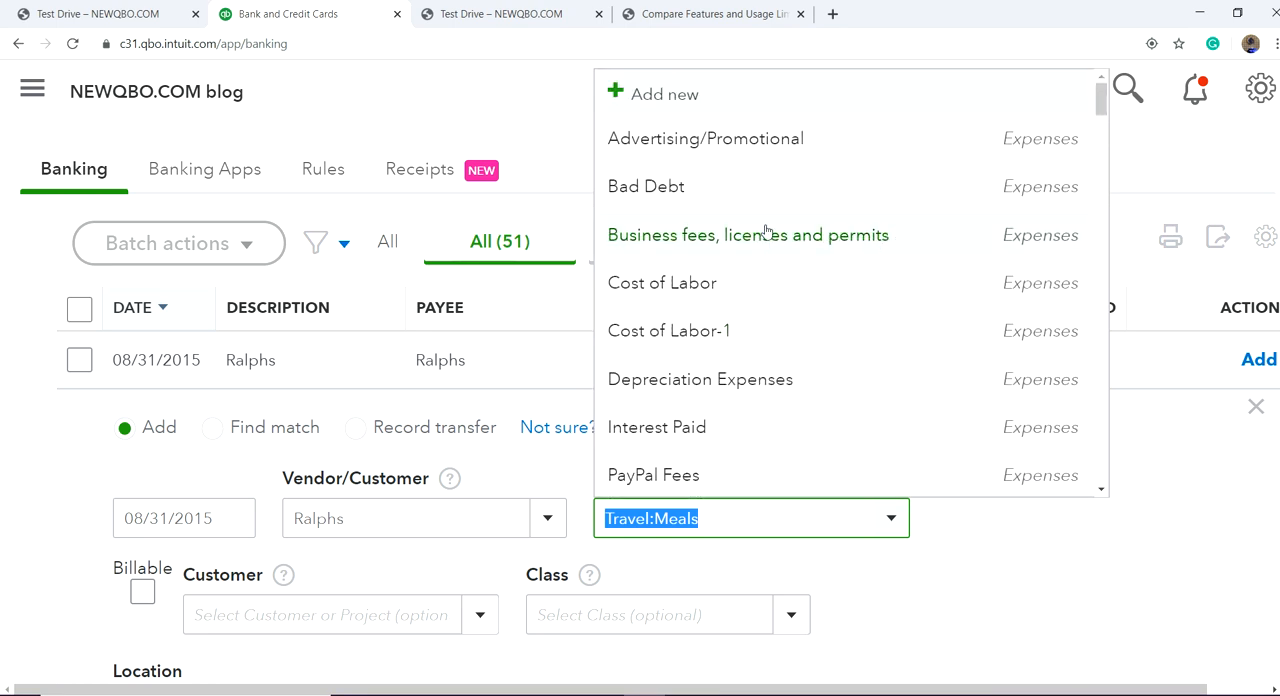
{"action": "scroll", "coordinate": [760, 310], "scroll_direction": "down", "scroll_amount": 1}
{"action": "scroll", "coordinate": [760, 310], "scroll_direction": "down", "scroll_amount": 1}
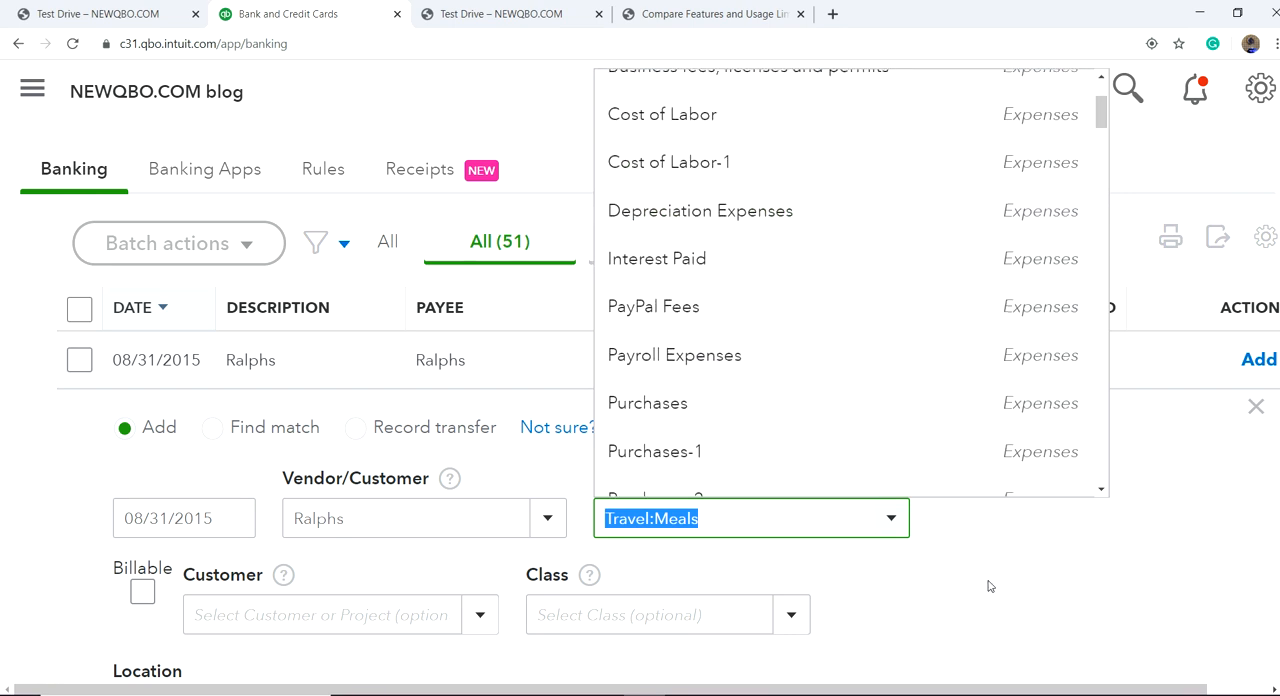
{"action": "left_click", "coordinate": [989, 586]}
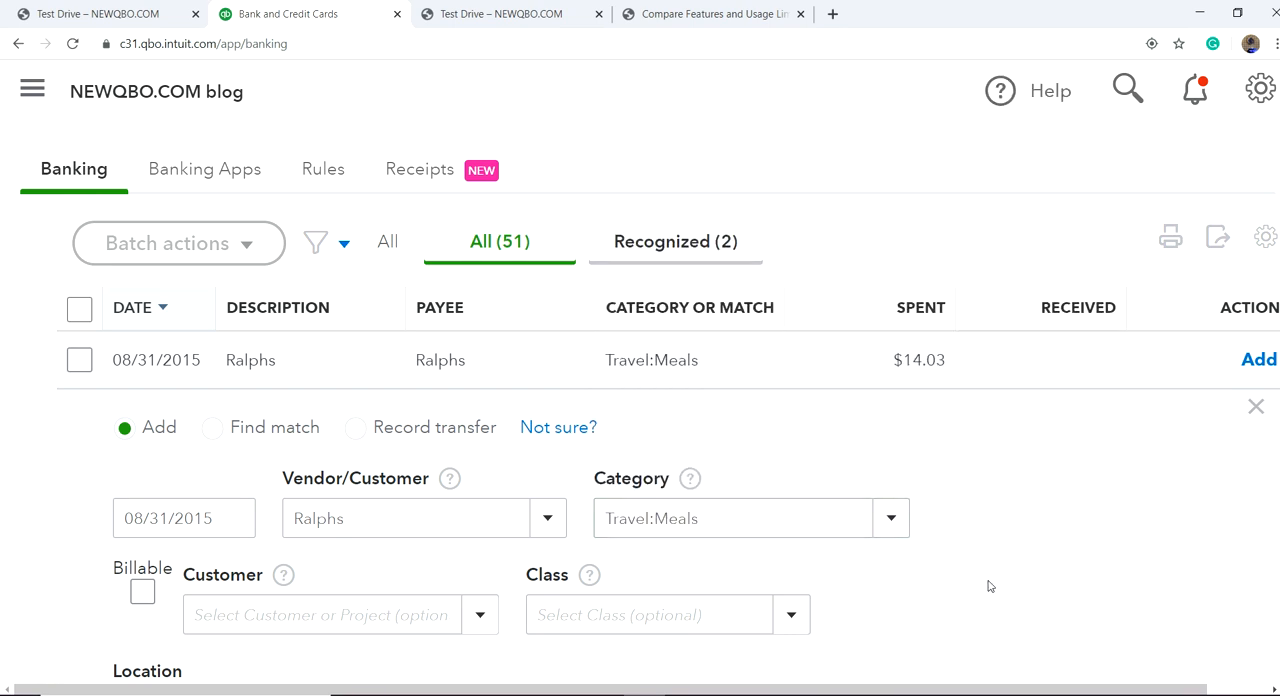
{"action": "left_click", "coordinate": [890, 526]}
{"action": "scroll", "coordinate": [757, 320], "scroll_direction": "down", "scroll_amount": 10}
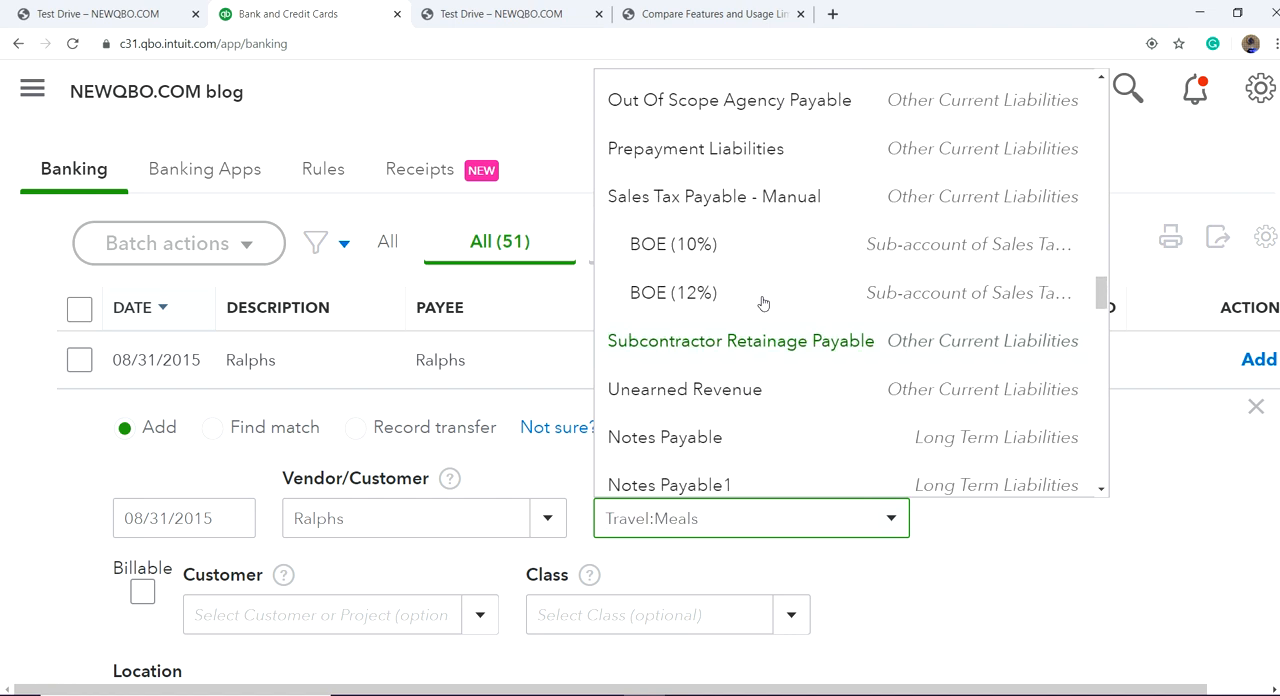
{"action": "left_click", "coordinate": [762, 302]}
{"action": "scroll", "coordinate": [687, 519], "scroll_direction": "down", "scroll_amount": 3}
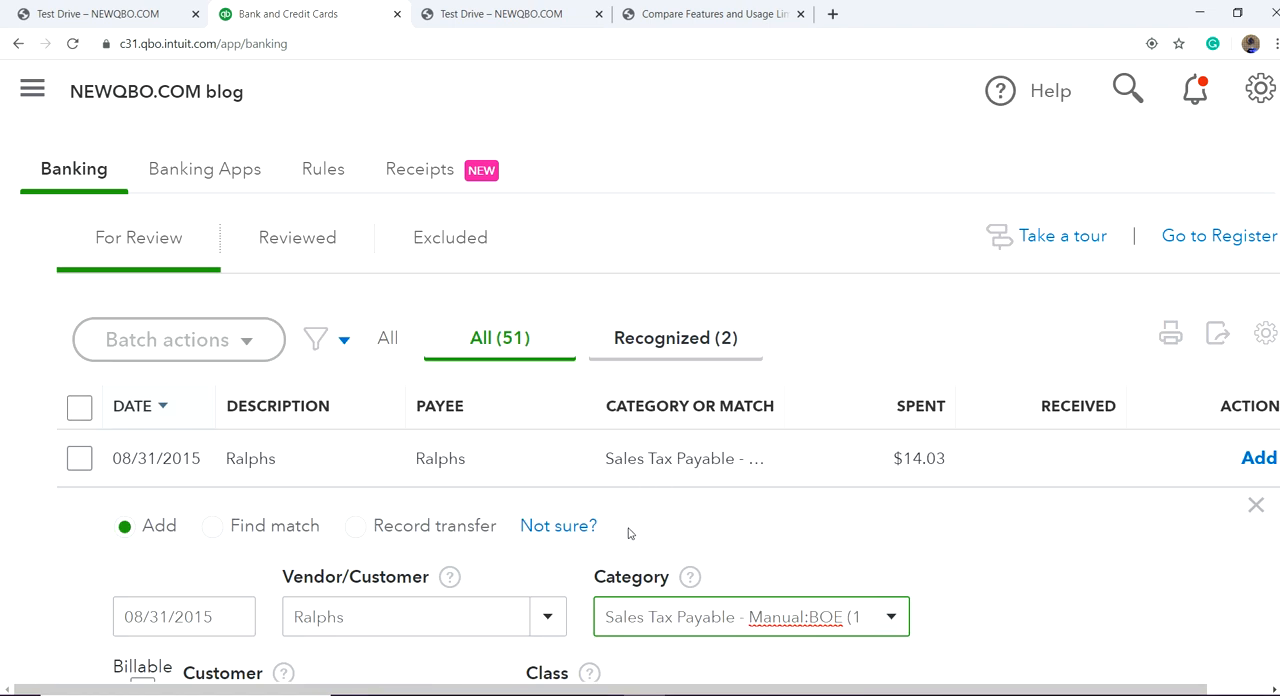
Step: Start a new Expenses account from the Ralphs transaction's category list and set its detail type to Travel Meals
{"action": "left_click", "coordinate": [891, 616]}
{"action": "scroll", "coordinate": [706, 337], "scroll_direction": "up", "scroll_amount": 15}
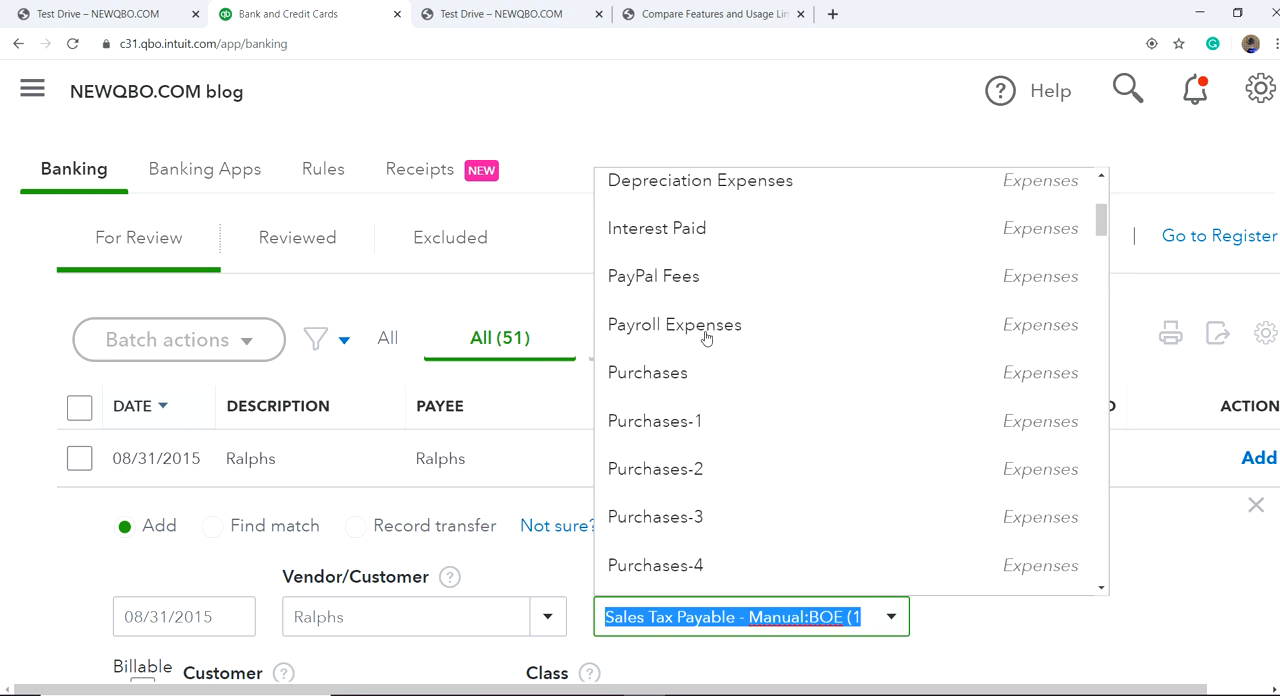
{"action": "scroll", "coordinate": [706, 337], "scroll_direction": "up", "scroll_amount": 3}
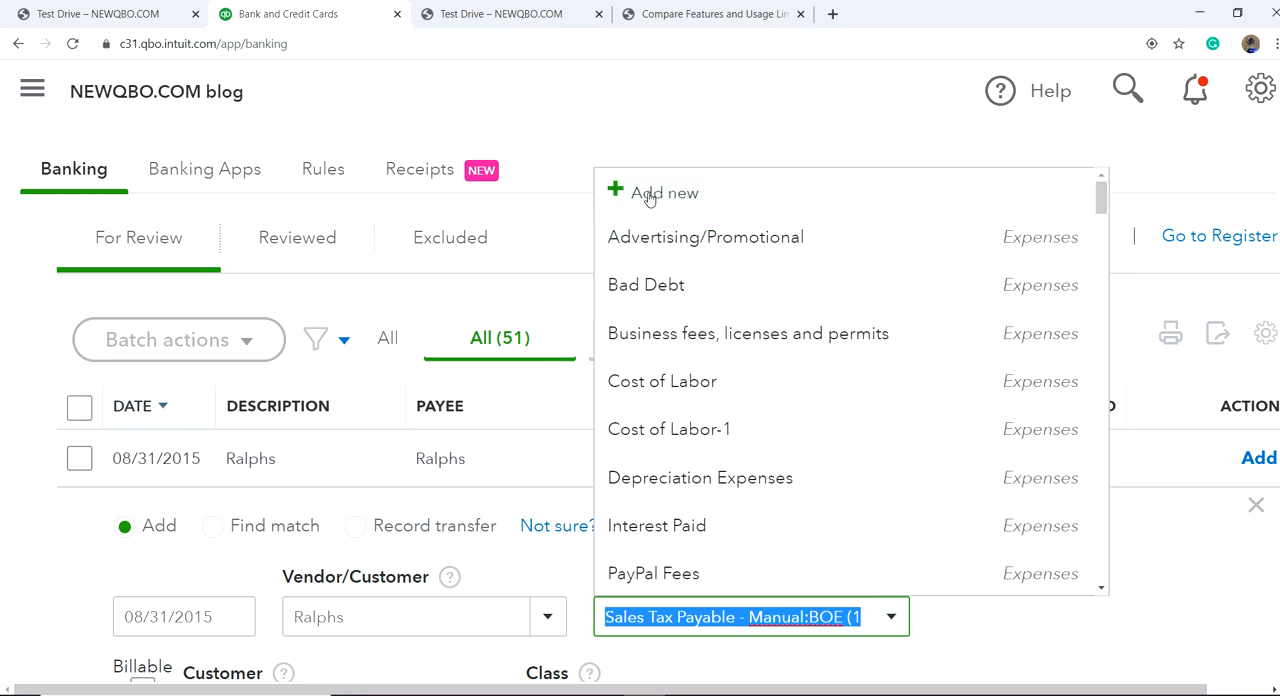
{"action": "key", "text": "BackSpace"}
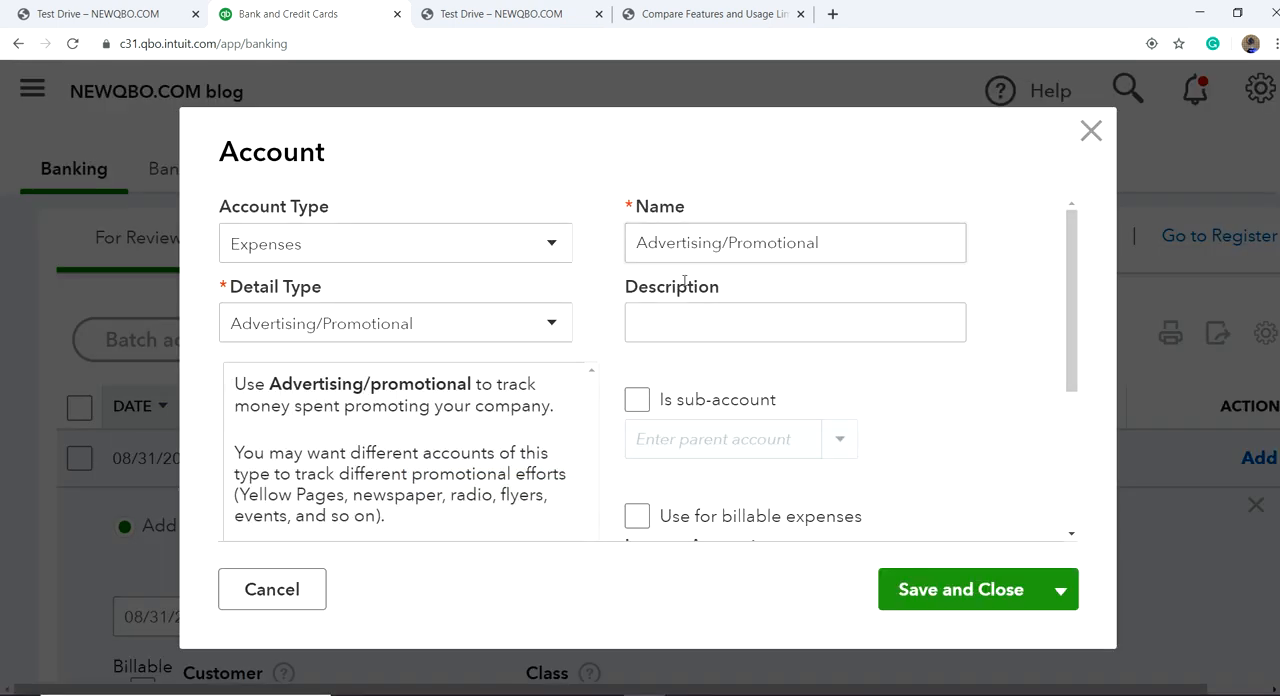
{"action": "left_click", "coordinate": [548, 321]}
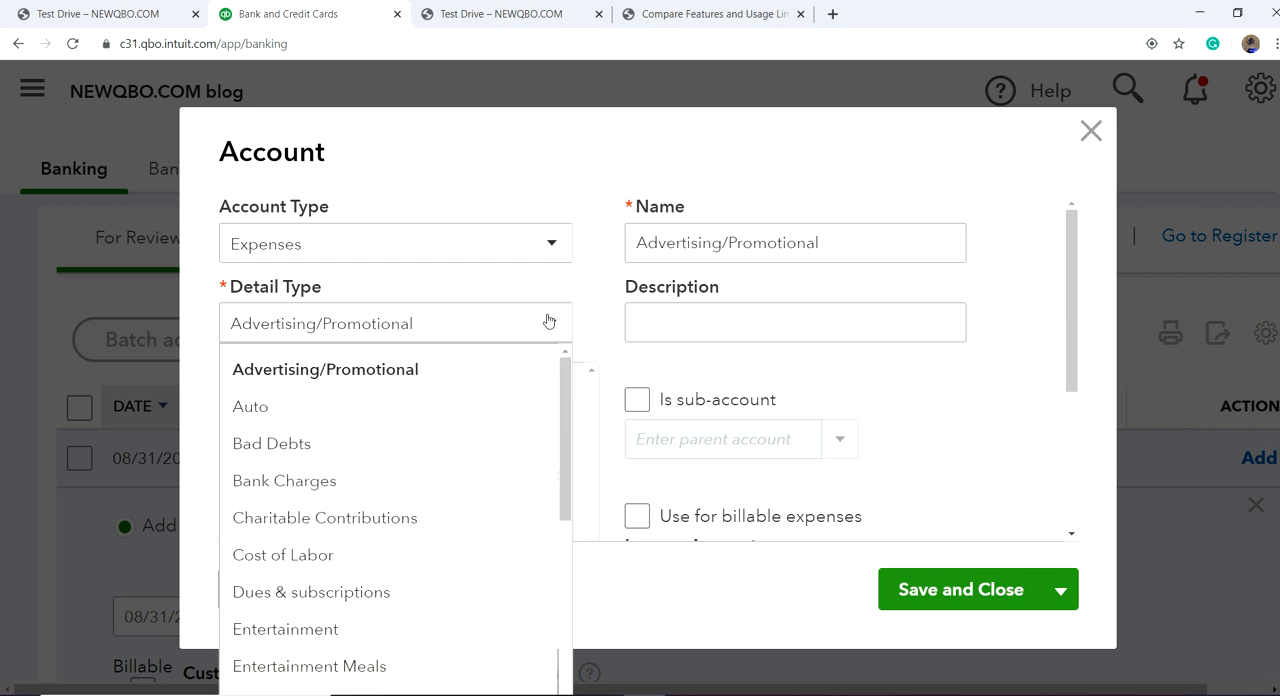
{"action": "scroll", "coordinate": [428, 512], "scroll_direction": "down", "scroll_amount": 1}
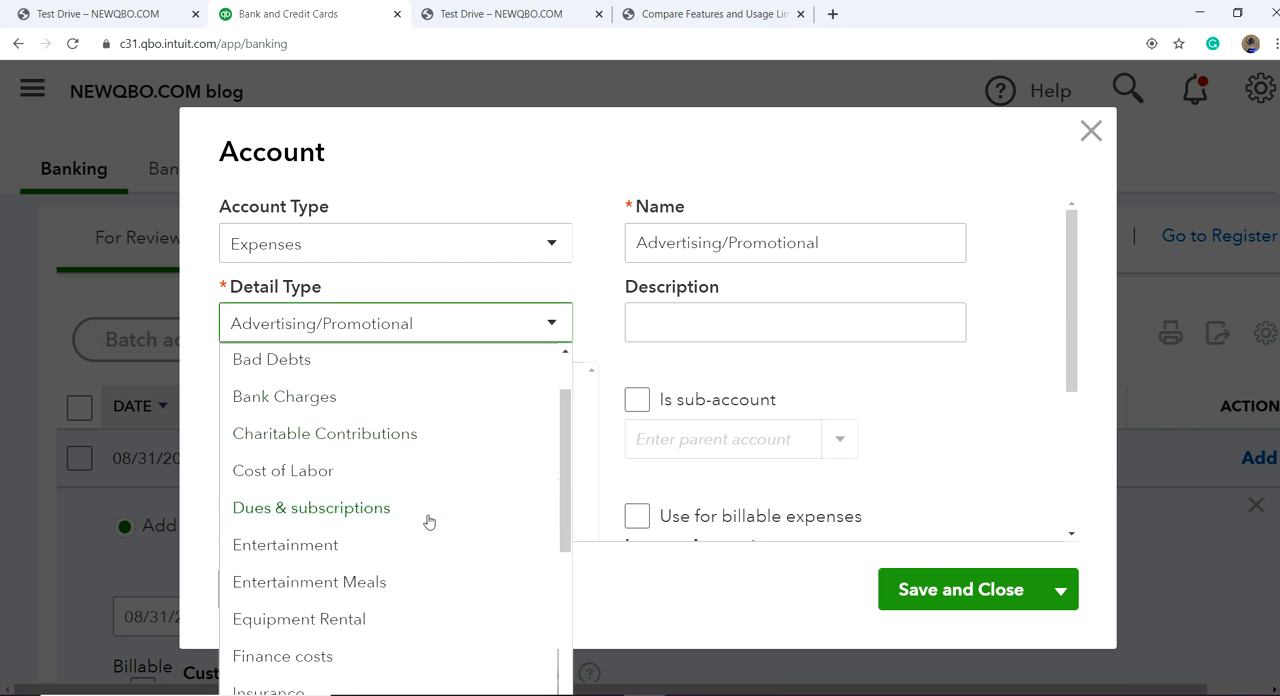
{"action": "scroll", "coordinate": [428, 521], "scroll_direction": "down", "scroll_amount": 3}
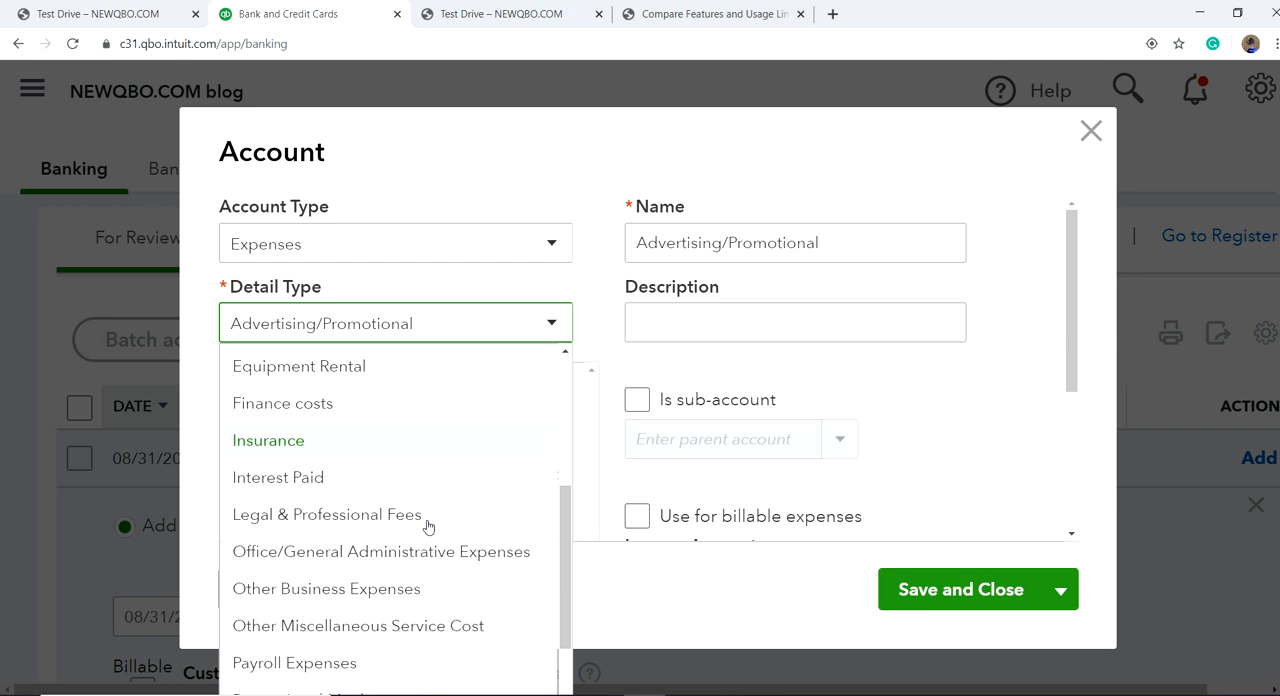
{"action": "scroll", "coordinate": [428, 526], "scroll_direction": "down", "scroll_amount": 1}
{"action": "scroll", "coordinate": [428, 526], "scroll_direction": "down", "scroll_amount": 2}
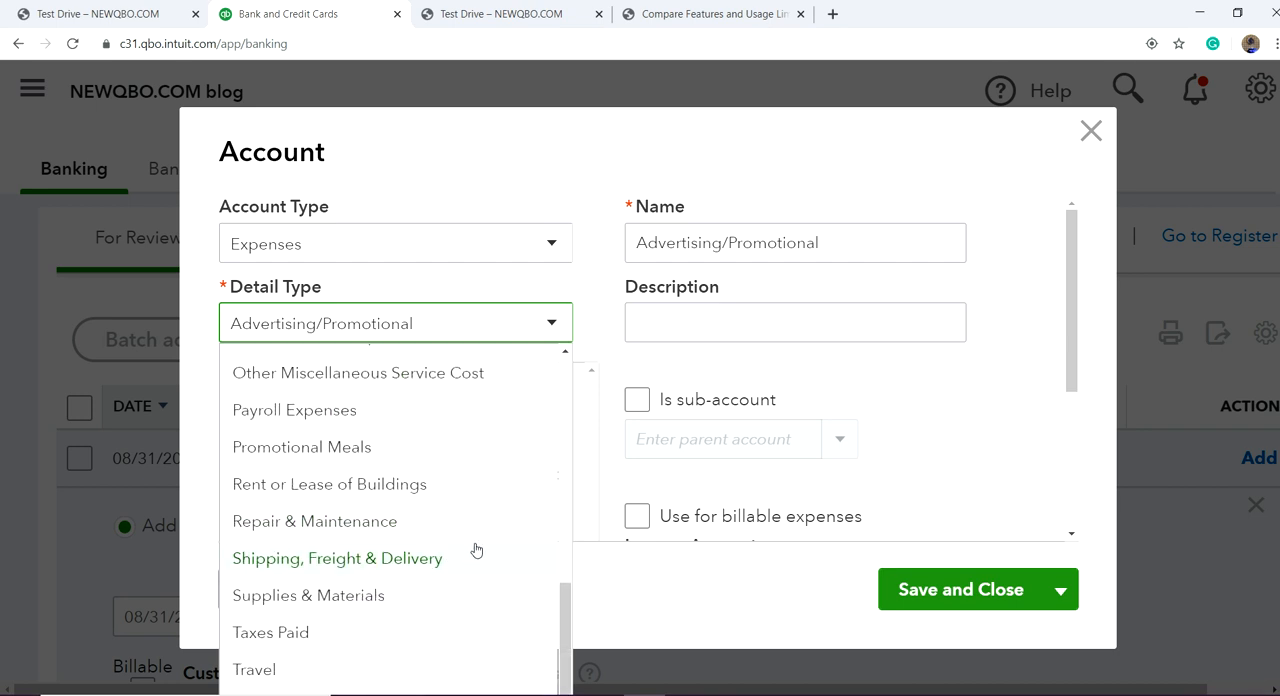
{"action": "scroll", "coordinate": [445, 457], "scroll_direction": "up", "scroll_amount": 2}
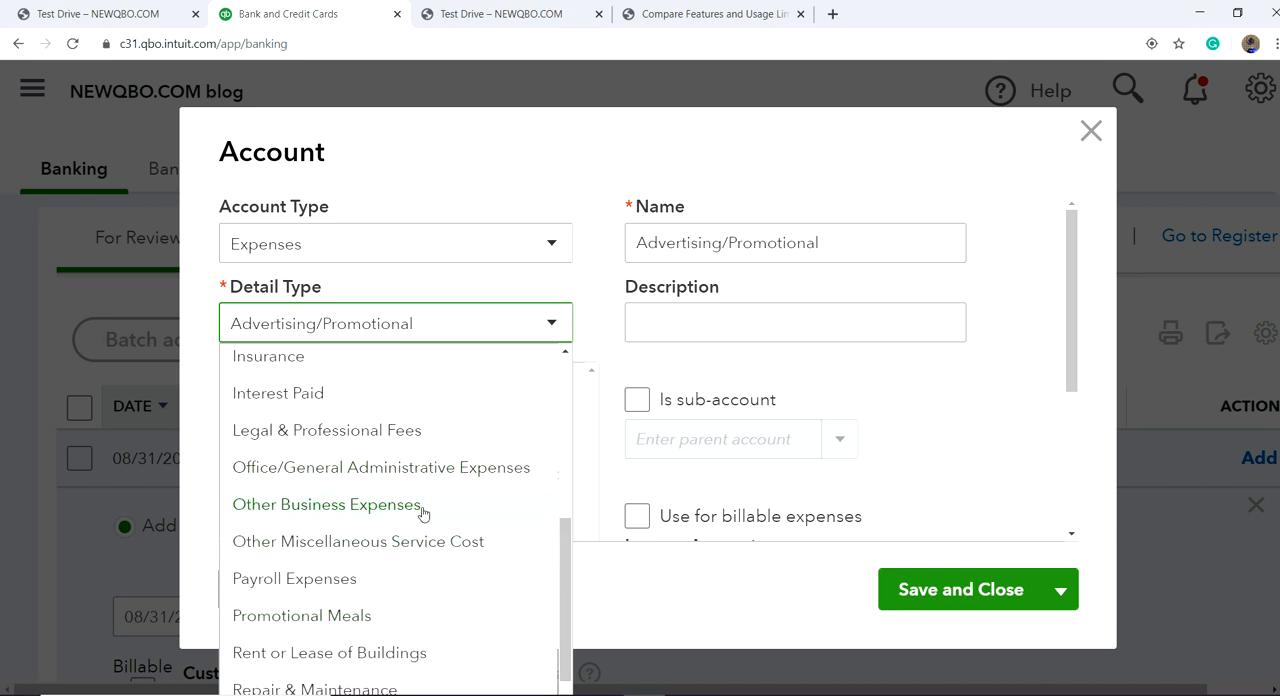
{"action": "scroll", "coordinate": [437, 517], "scroll_direction": "down", "scroll_amount": 1}
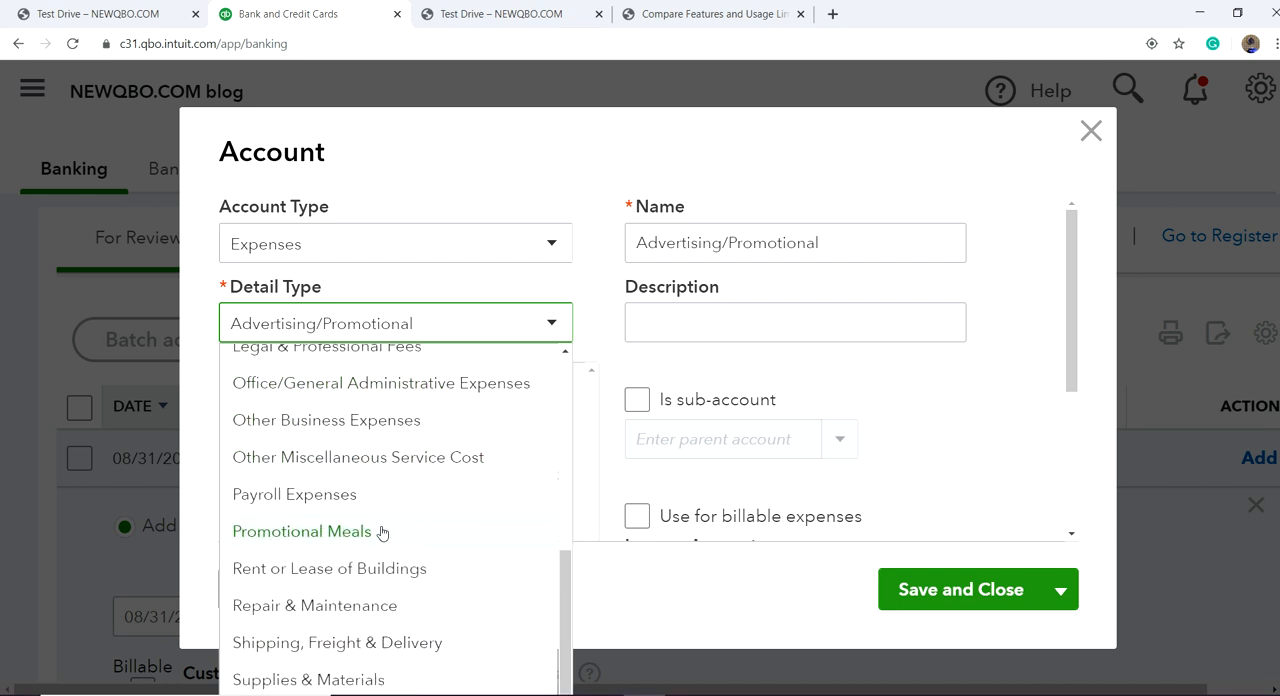
{"action": "scroll", "coordinate": [350, 533], "scroll_direction": "down", "scroll_amount": 1}
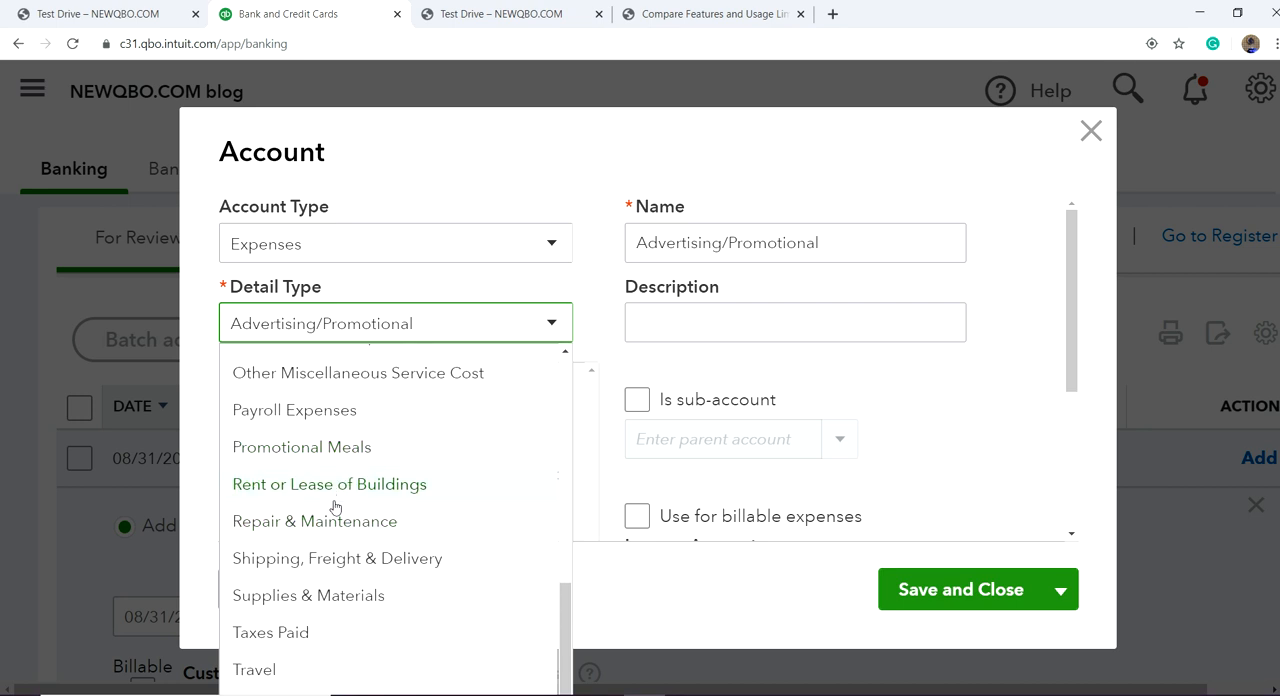
{"action": "scroll", "coordinate": [336, 505], "scroll_direction": "down", "scroll_amount": 1}
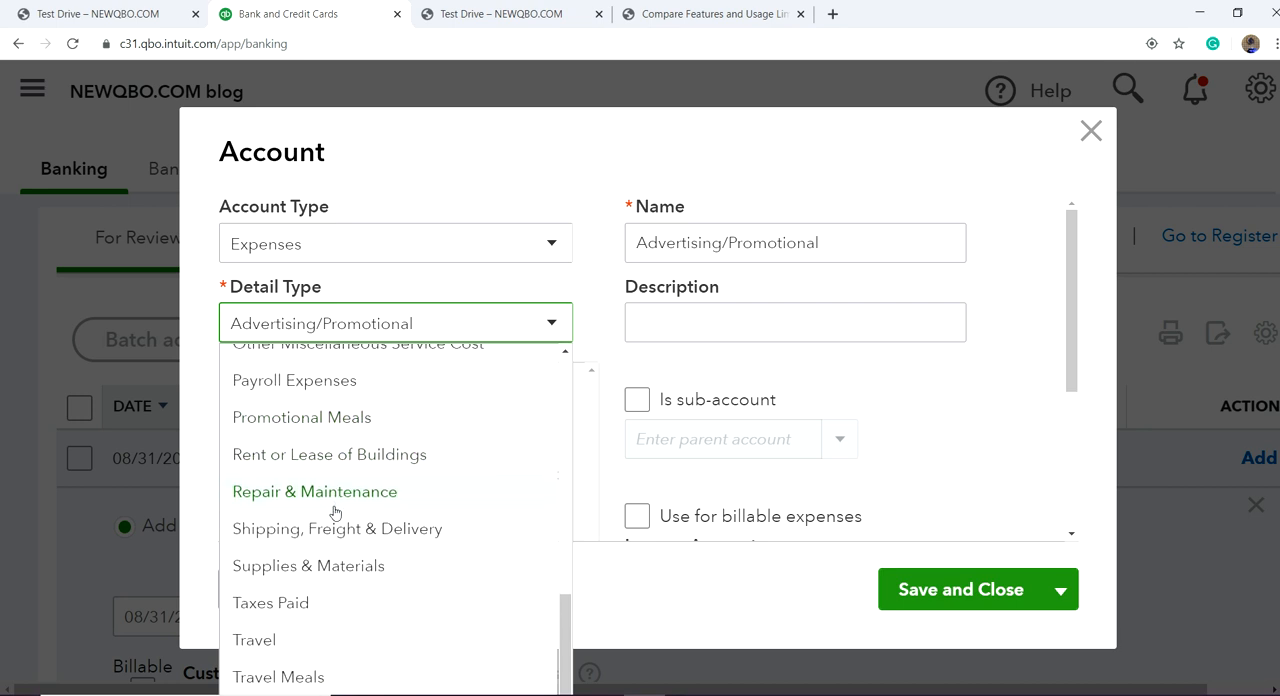
{"action": "left_click", "coordinate": [257, 680]}
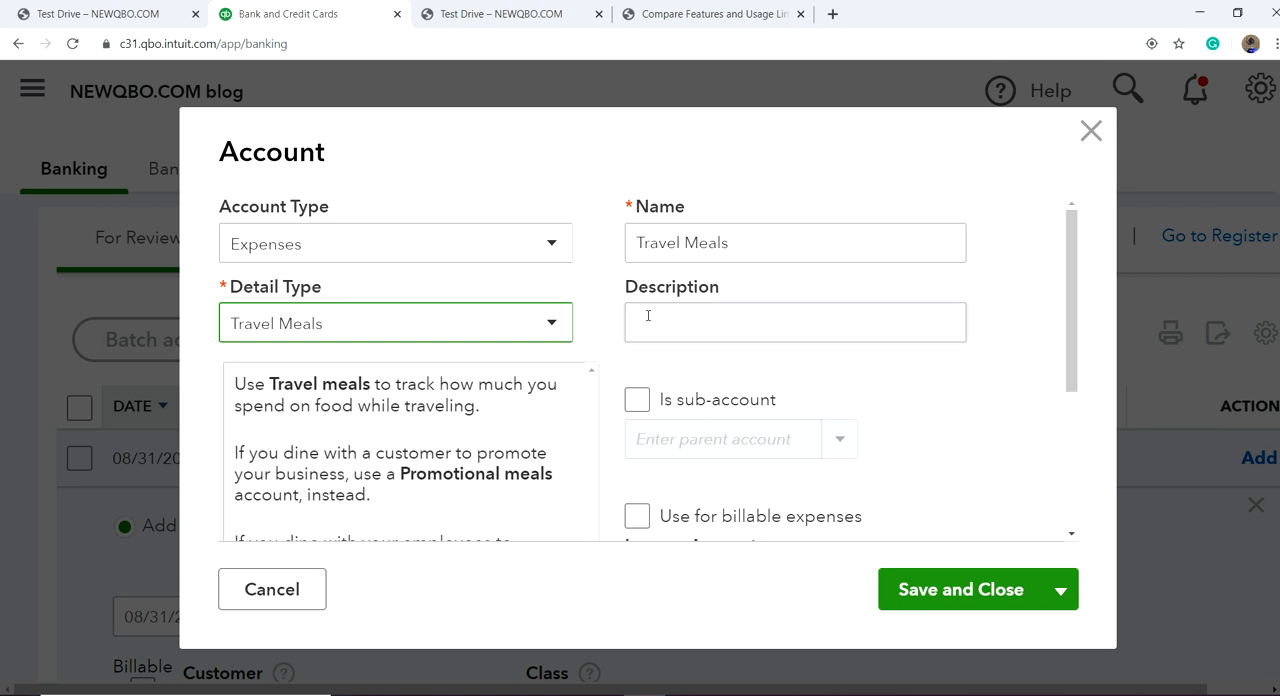
Step: Name the new account Meals and Entertainment, use the same text as its description, and save it
{"action": "left_click", "coordinate": [683, 242]}
{"action": "key", "text": "BackSpace"}
{"action": "type", "text": "Meals and"}
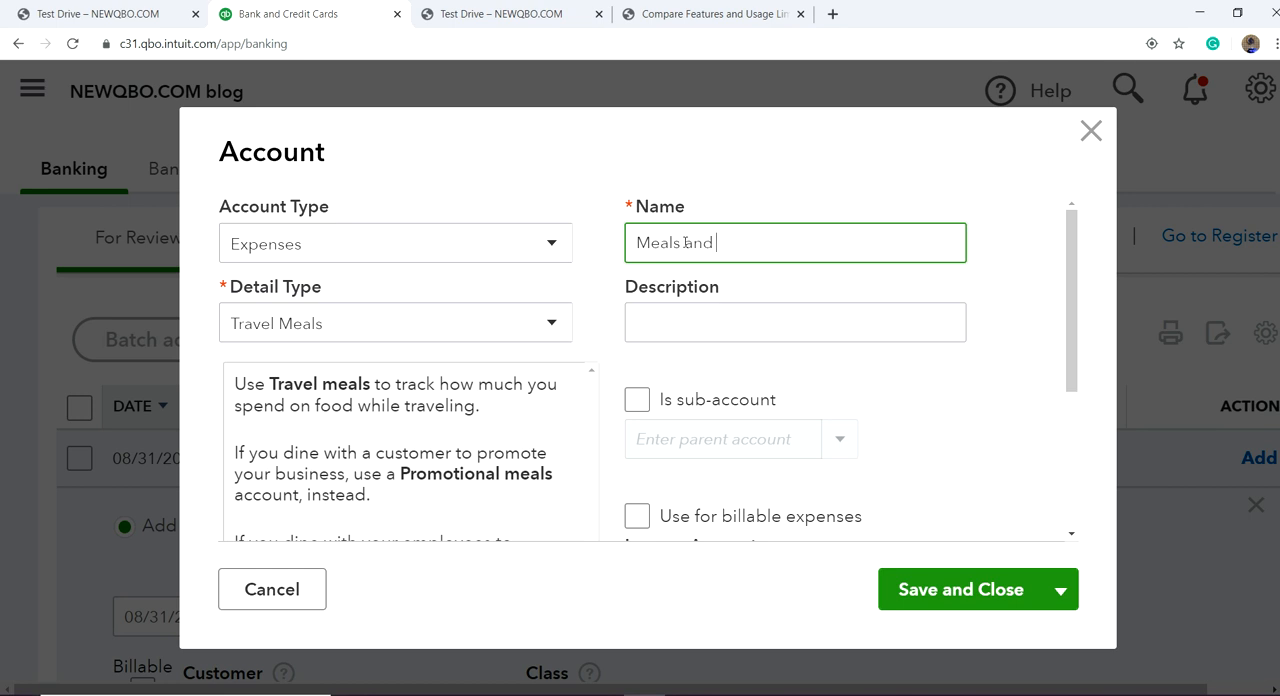
{"action": "type", "text": " Entertainment"}
{"action": "left_click_drag", "start_coordinate": [828, 248], "coordinate": [626, 260]}
{"action": "key", "text": "ctrl+c"}
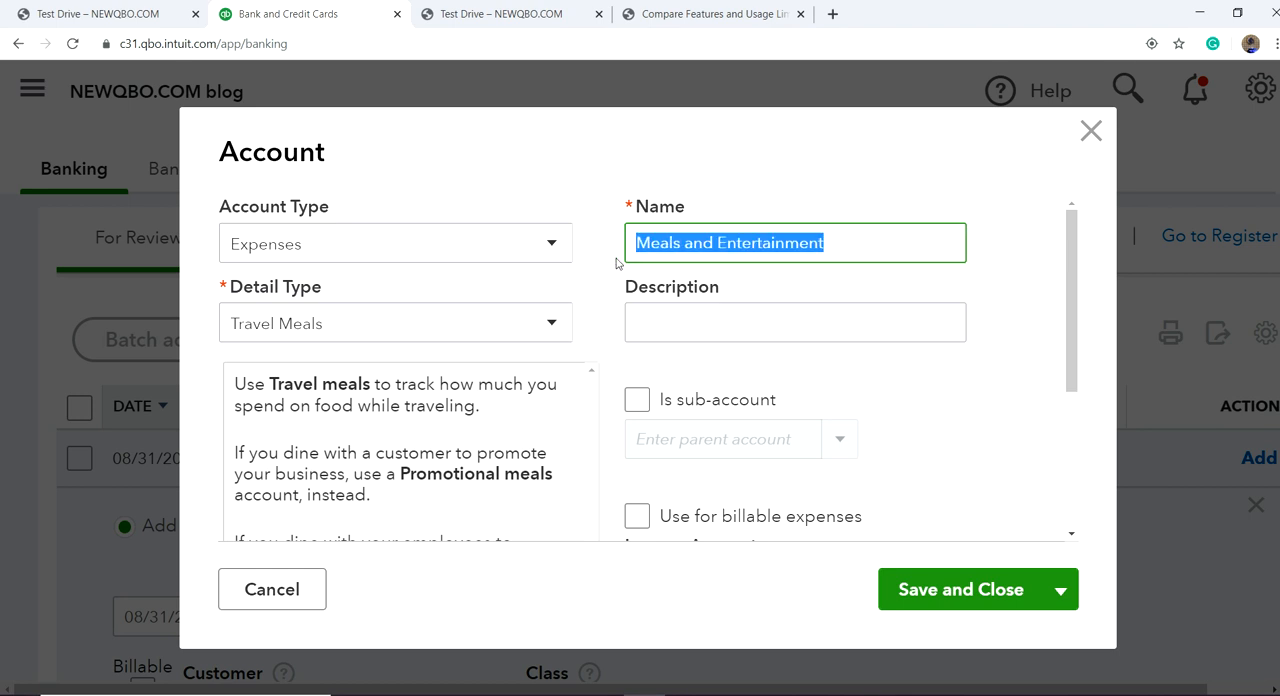
{"action": "left_click", "coordinate": [650, 323]}
{"action": "key", "text": "ctrl+v"}
{"action": "left_click", "coordinate": [970, 590]}
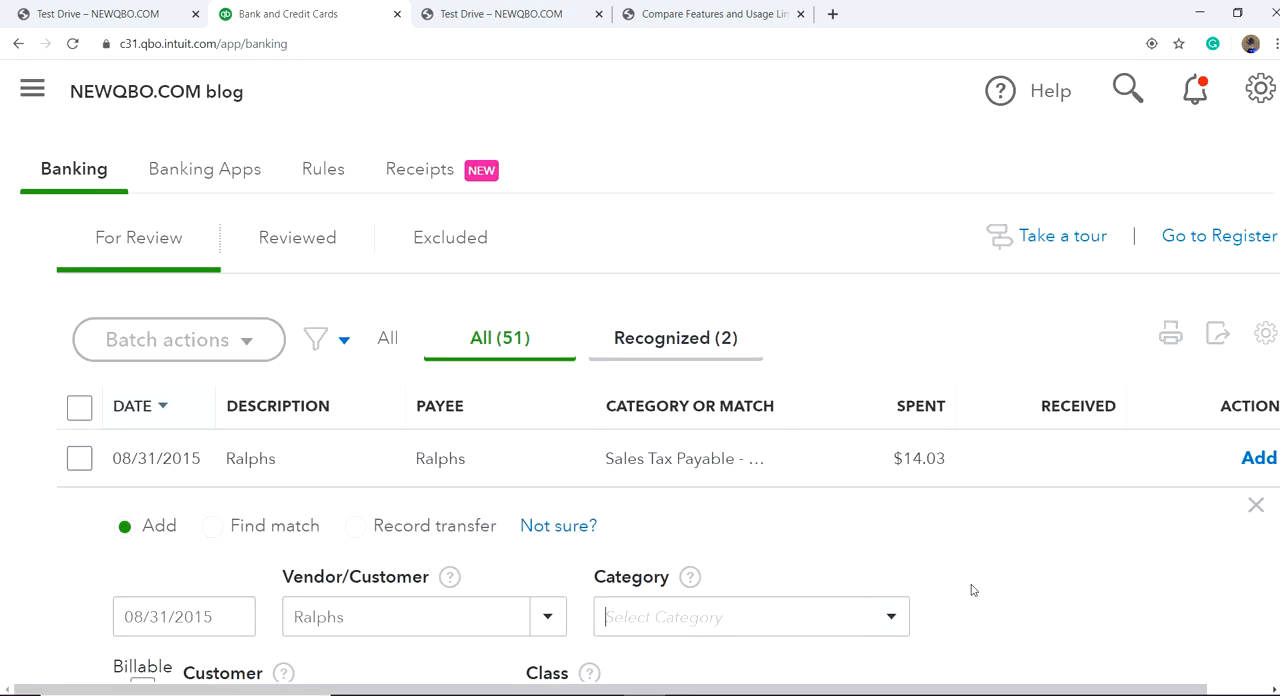
Step: Assign the Ralphs transaction to the project under the AZ sub-customer
{"action": "scroll", "coordinate": [993, 610], "scroll_direction": "down", "scroll_amount": 3}
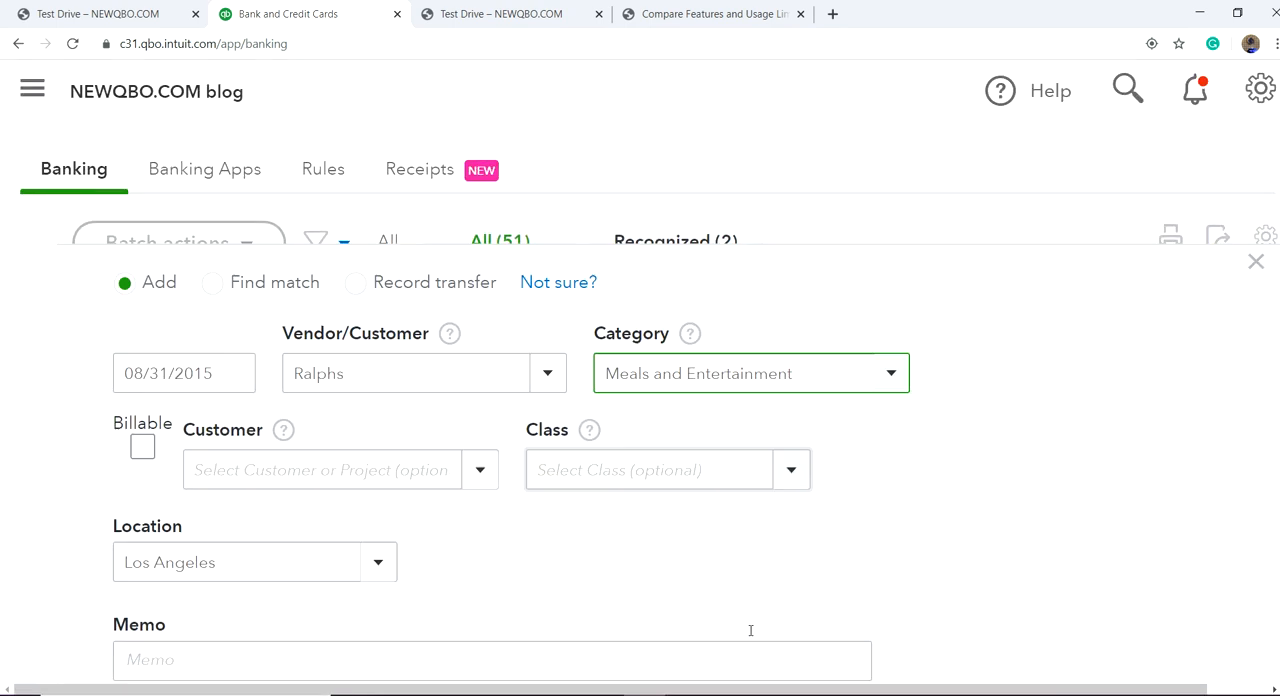
{"action": "left_click", "coordinate": [477, 472]}
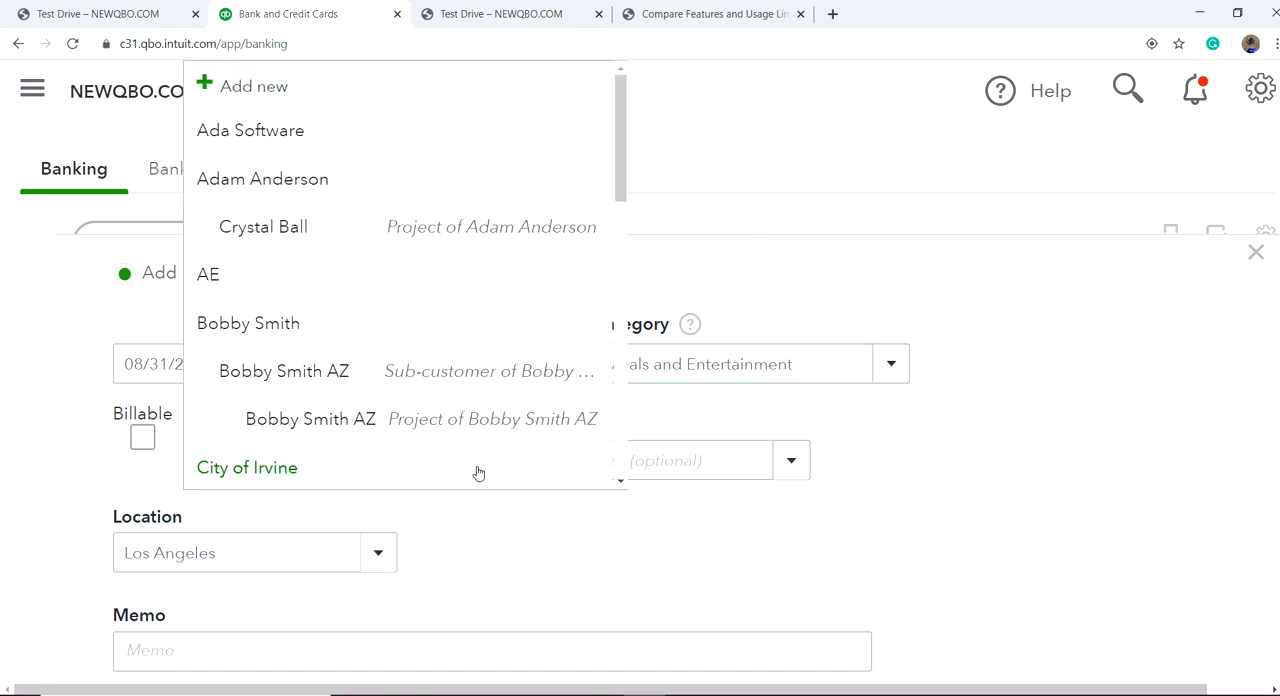
{"action": "left_click", "coordinate": [478, 437]}
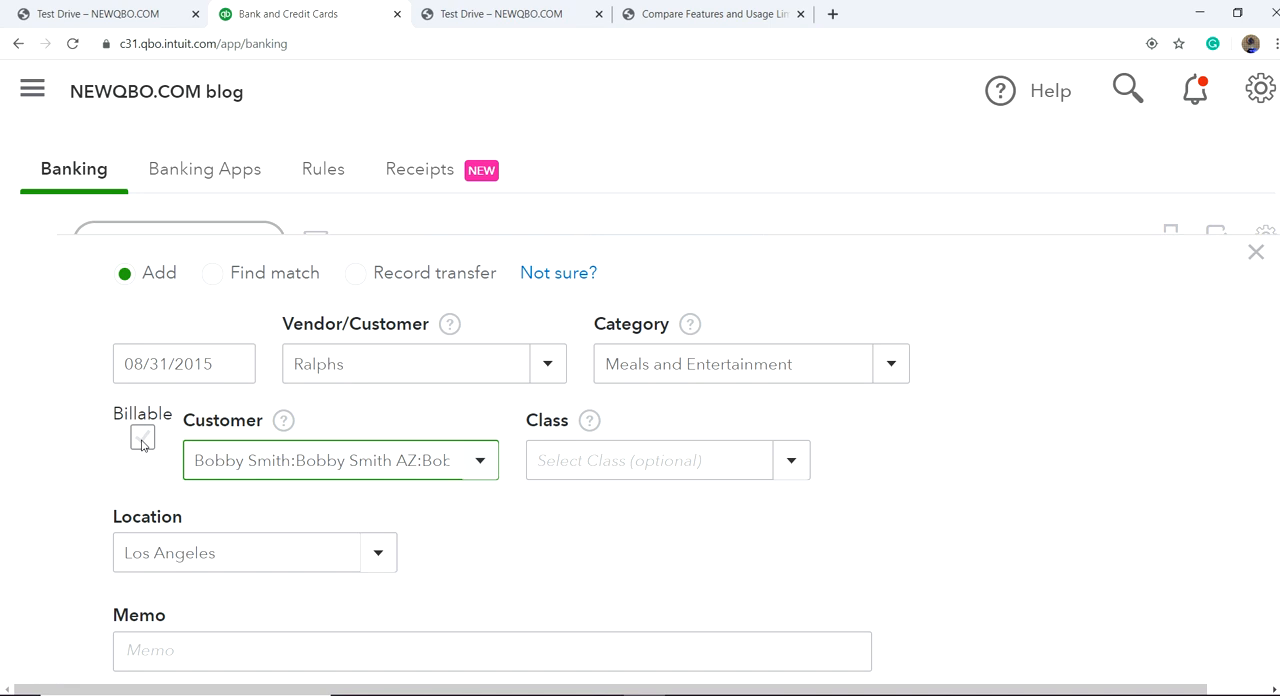
{"action": "scroll", "coordinate": [142, 444], "scroll_direction": "up", "scroll_amount": 2}
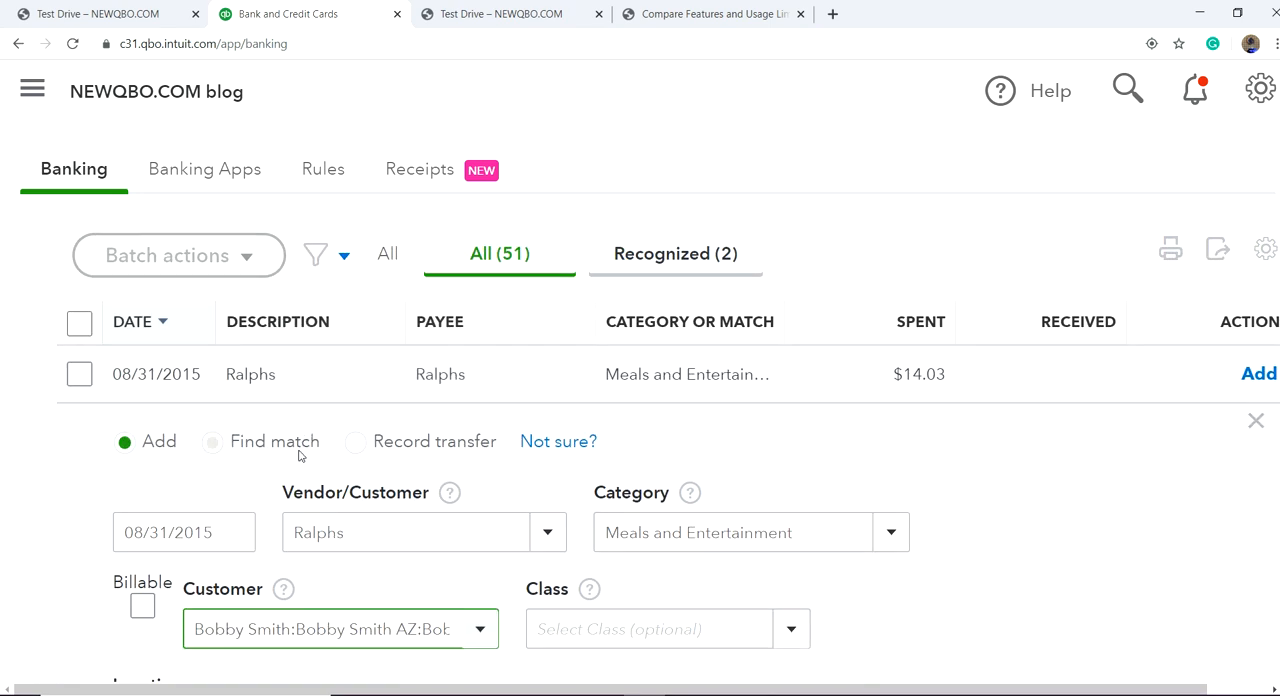
Step: Set the Ralphs transaction's class to Services and add it to the books, accepting the date before the closing date
{"action": "scroll", "coordinate": [80, 537], "scroll_direction": "down", "scroll_amount": 3}
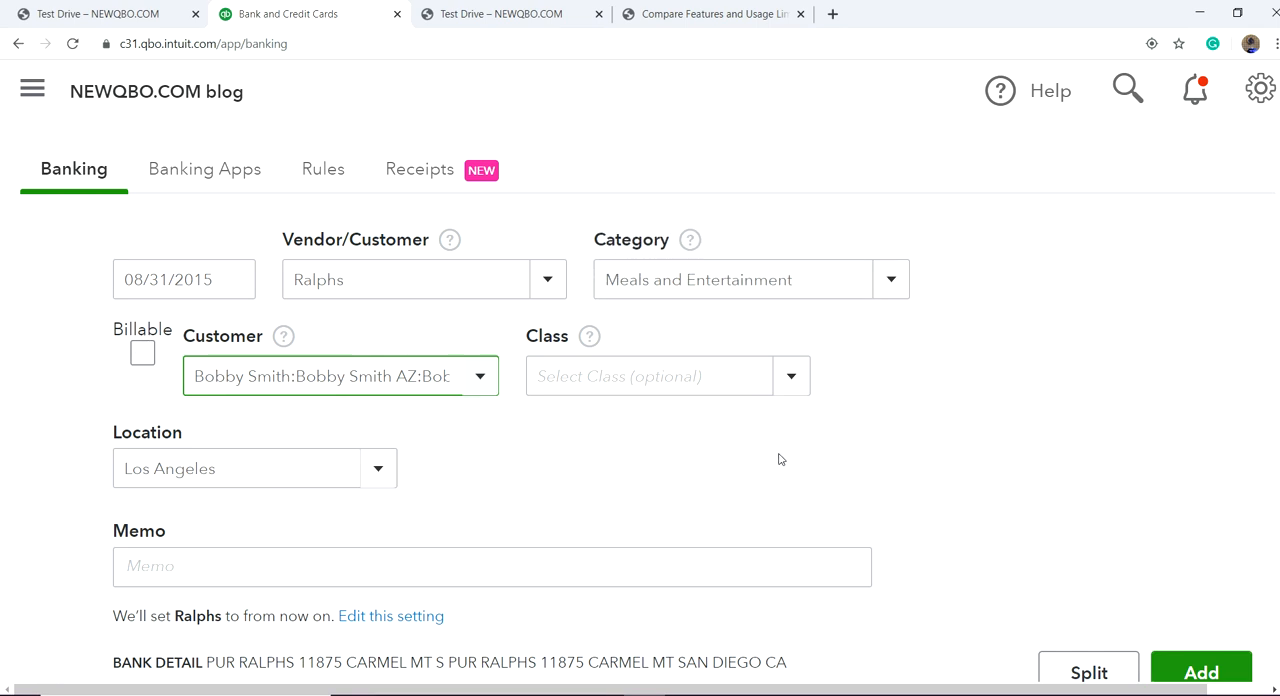
{"action": "scroll", "coordinate": [983, 487], "scroll_direction": "up", "scroll_amount": 1}
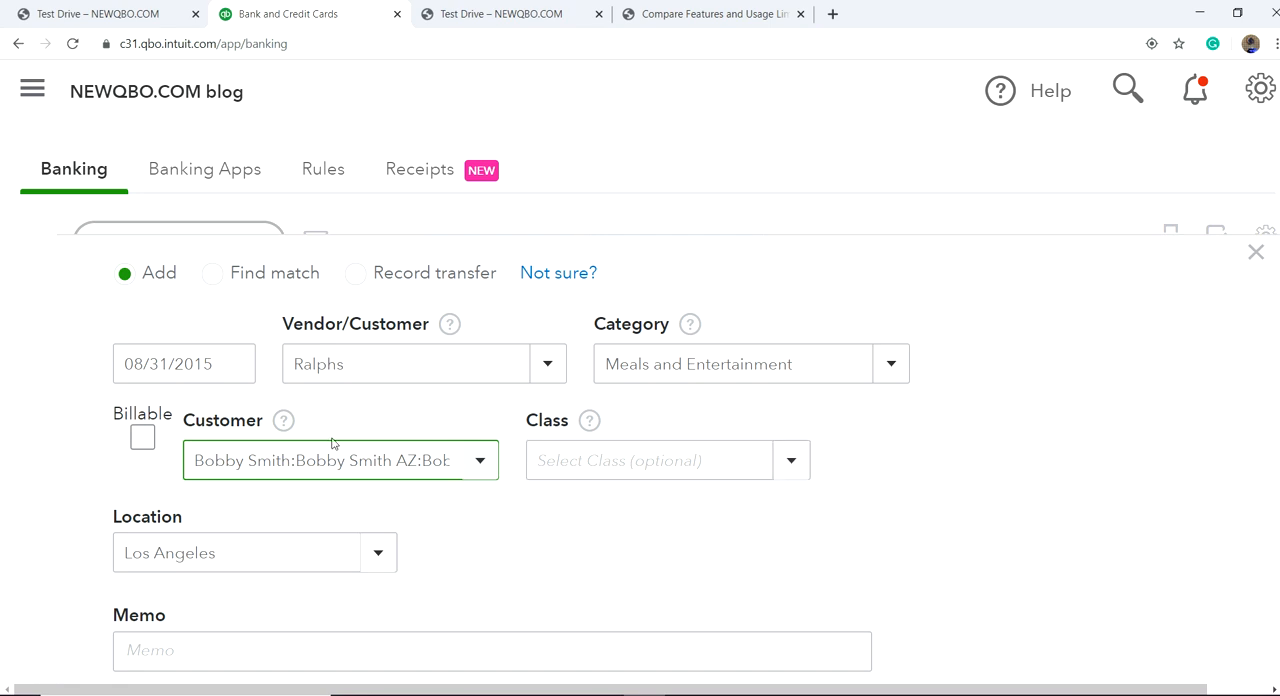
{"action": "left_click", "coordinate": [797, 464]}
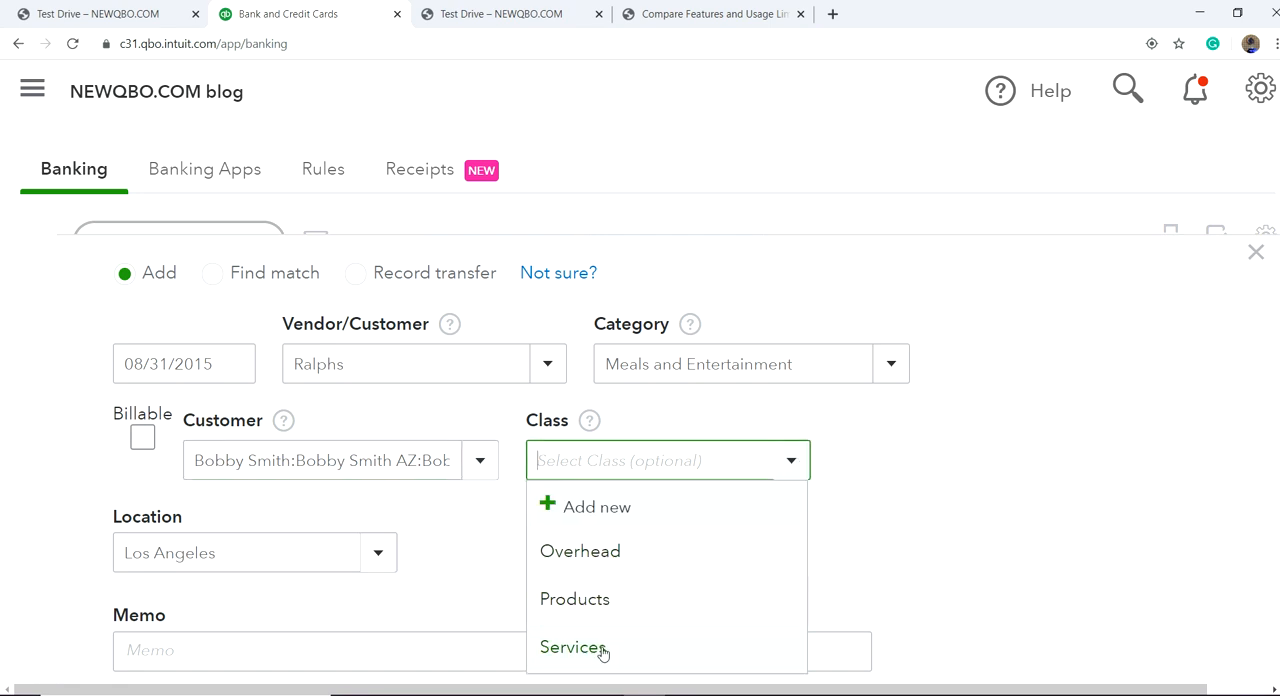
{"action": "left_click", "coordinate": [598, 651]}
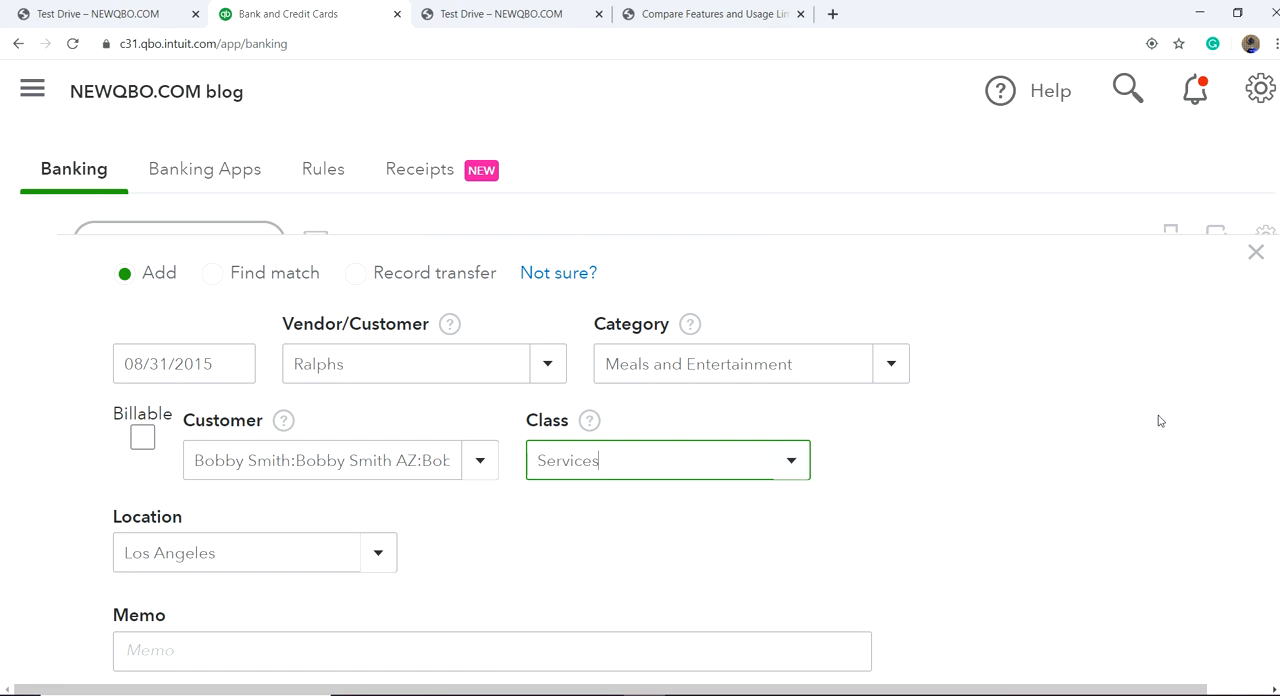
{"action": "scroll", "coordinate": [1160, 437], "scroll_direction": "down", "scroll_amount": 2}
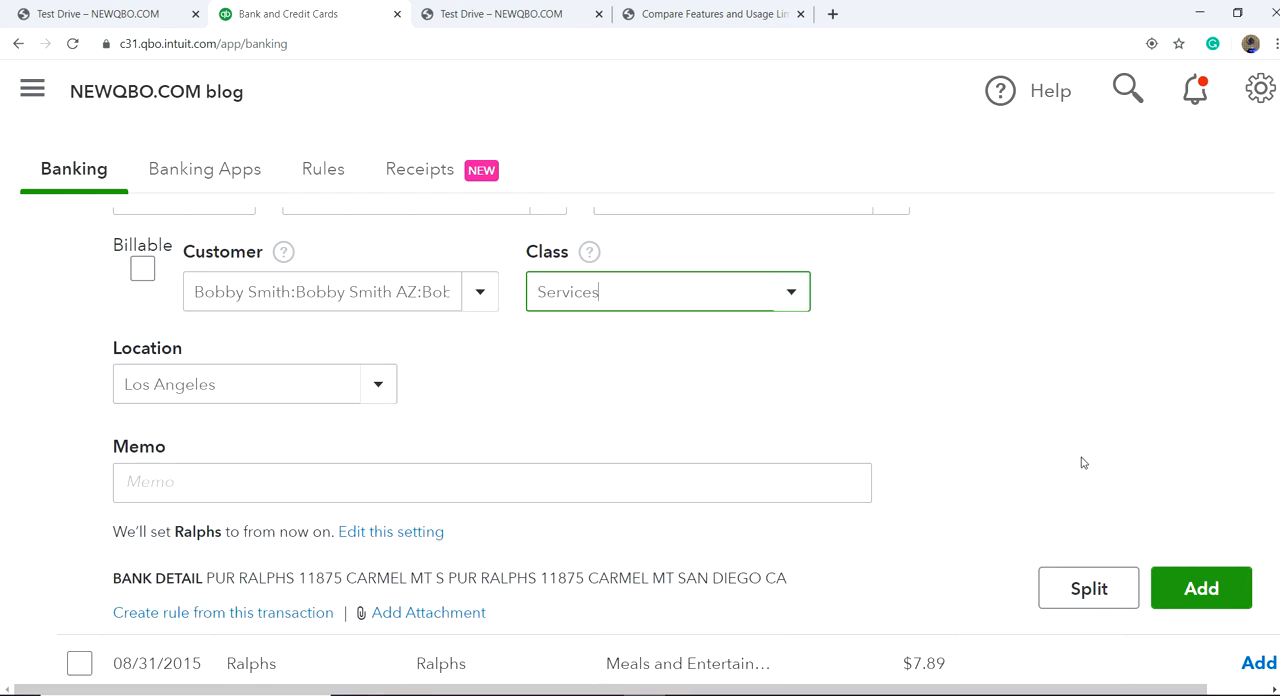
{"action": "left_click", "coordinate": [1190, 592]}
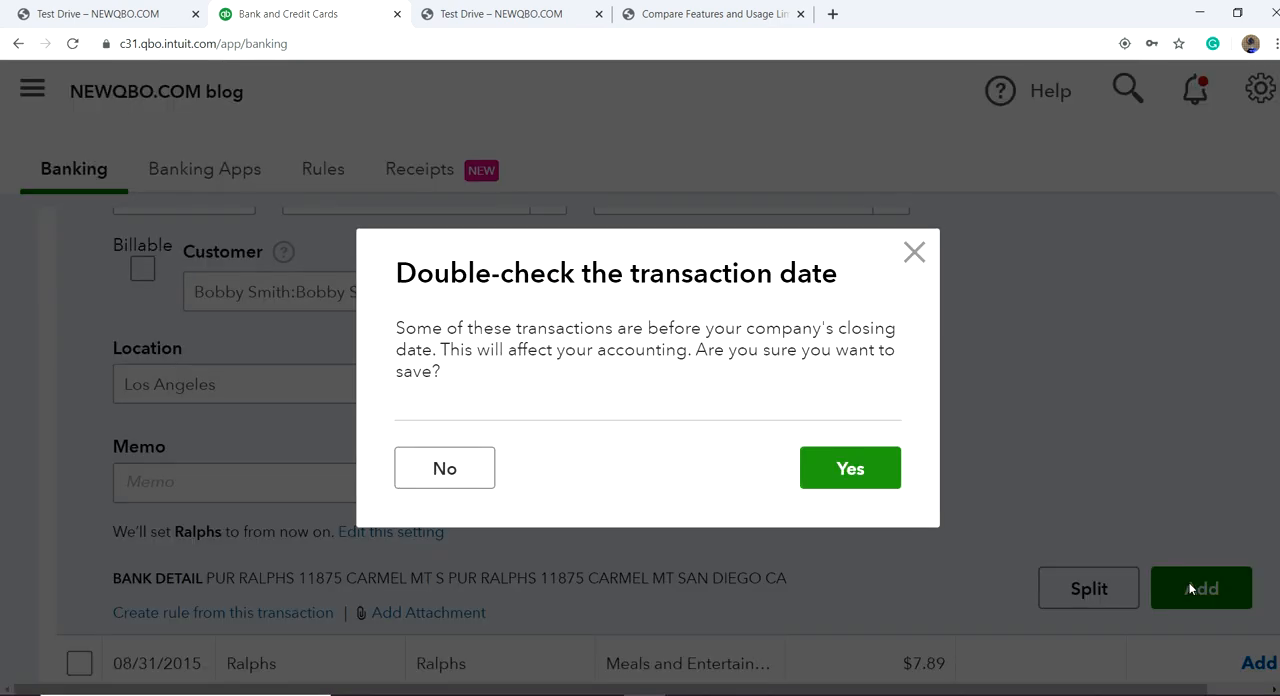
{"action": "left_click", "coordinate": [848, 470]}
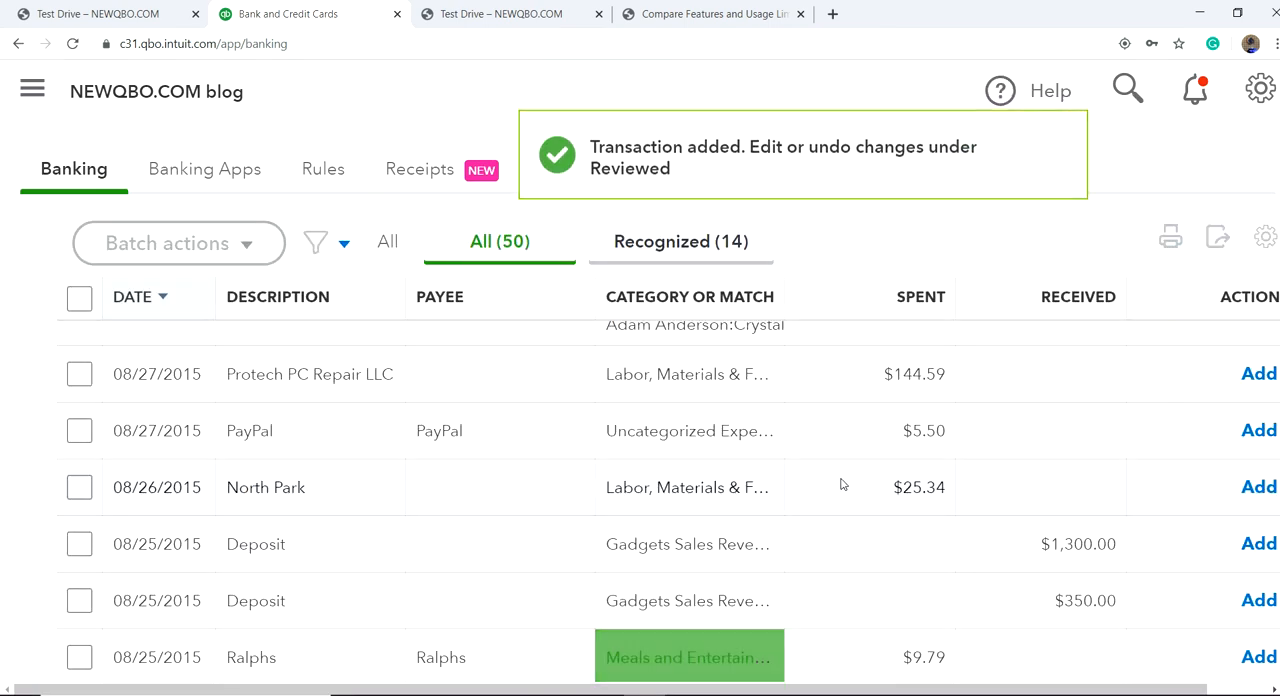
Step: Open the expense recorded for the reviewed $14.03 Ralphs transaction and check its category details
{"action": "scroll", "coordinate": [466, 470], "scroll_direction": "up", "scroll_amount": 2}
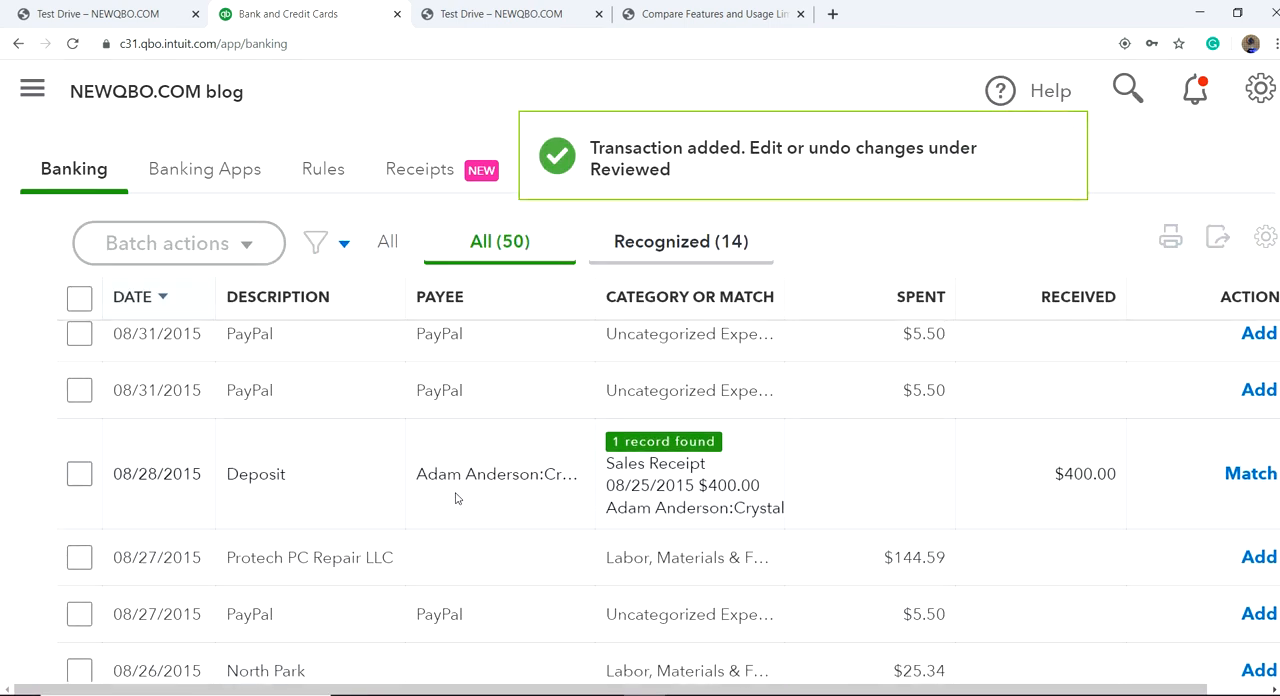
{"action": "scroll", "coordinate": [454, 491], "scroll_direction": "up", "scroll_amount": 6}
{"action": "scroll", "coordinate": [454, 497], "scroll_direction": "down", "scroll_amount": 3}
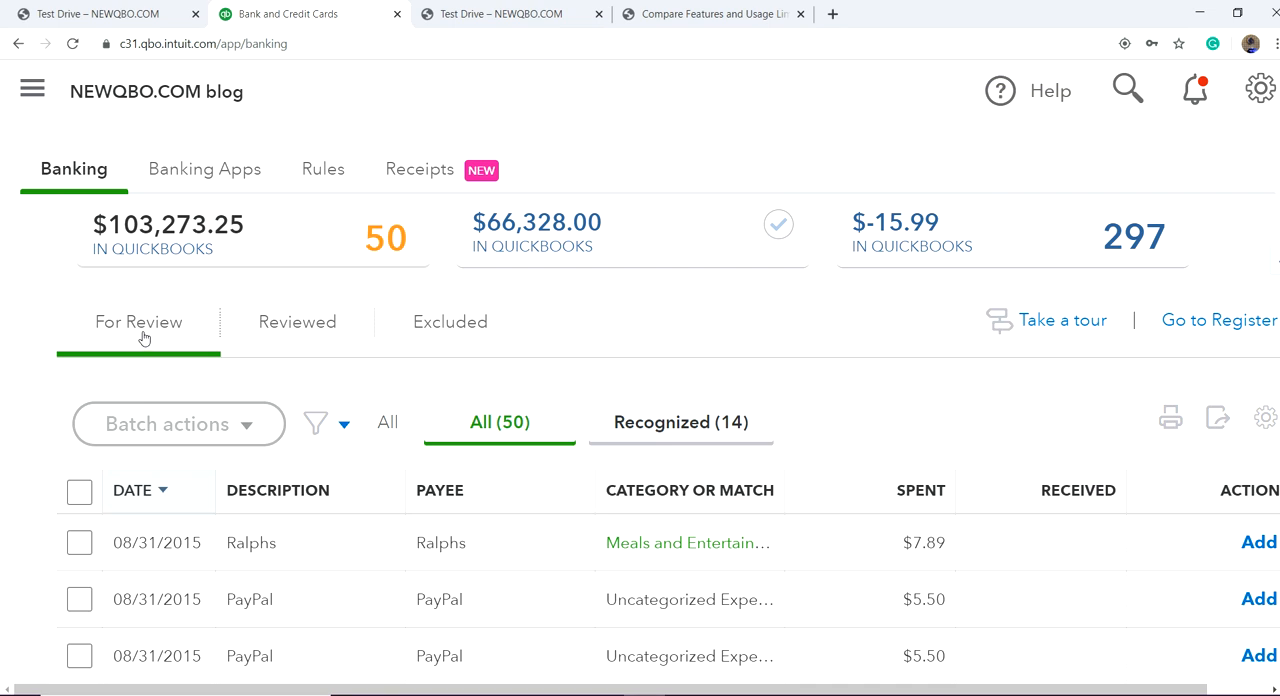
{"action": "left_click", "coordinate": [300, 326]}
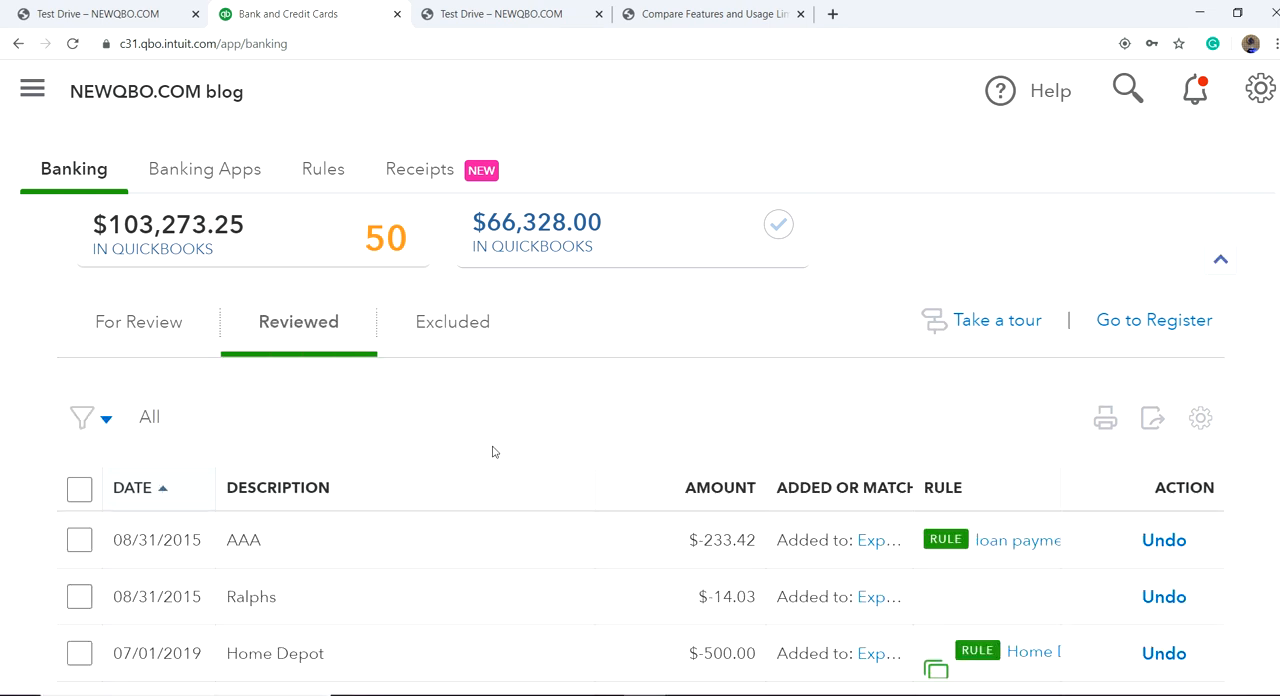
{"action": "scroll", "coordinate": [535, 469], "scroll_direction": "down", "scroll_amount": 2}
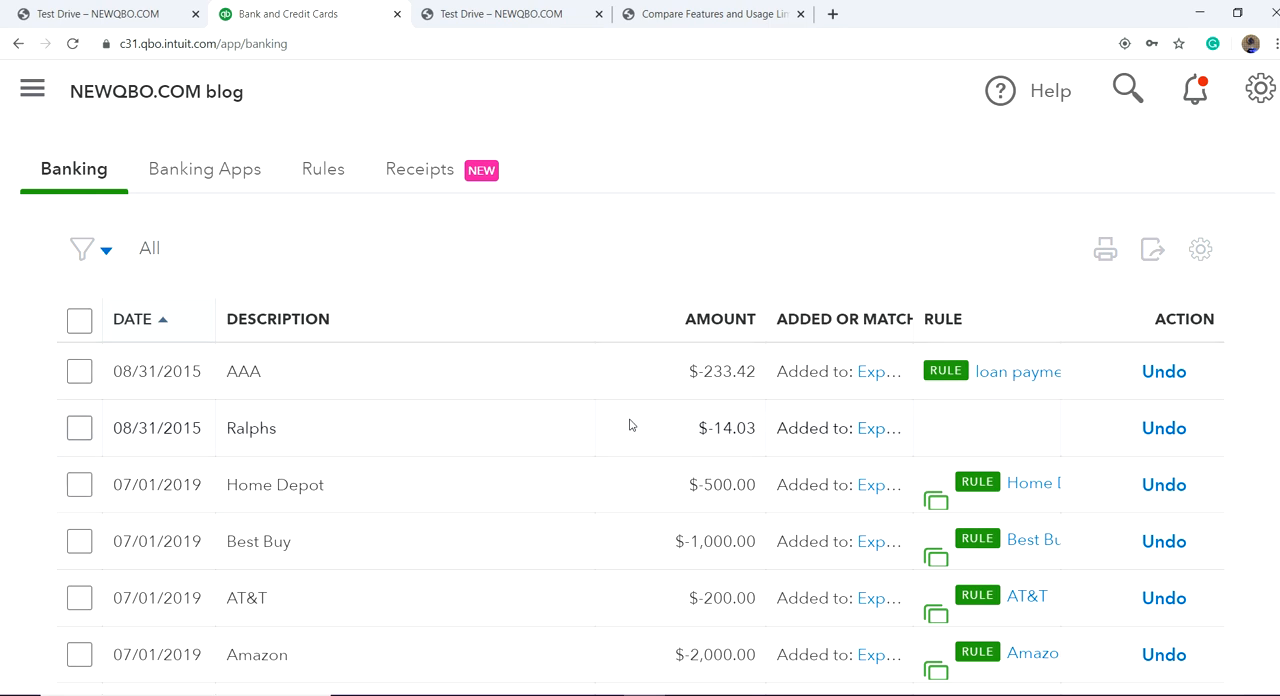
{"action": "left_click", "coordinate": [878, 437]}
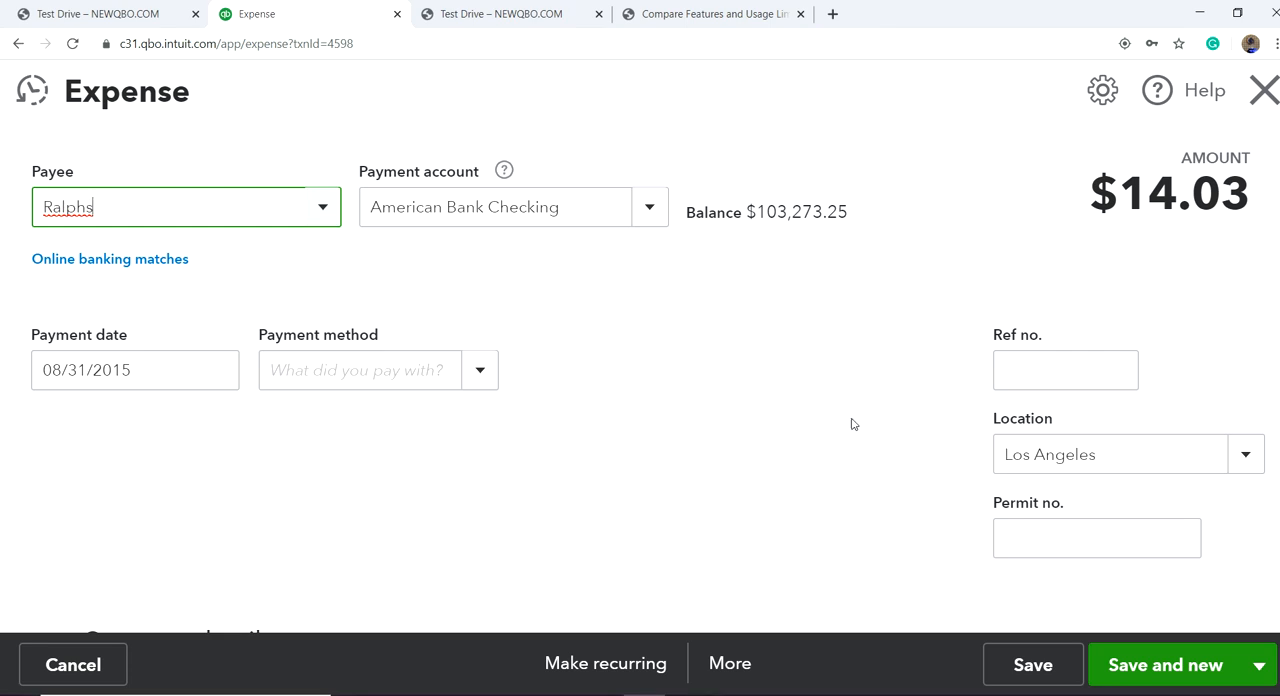
{"action": "scroll", "coordinate": [885, 455], "scroll_direction": "down", "scroll_amount": 4}
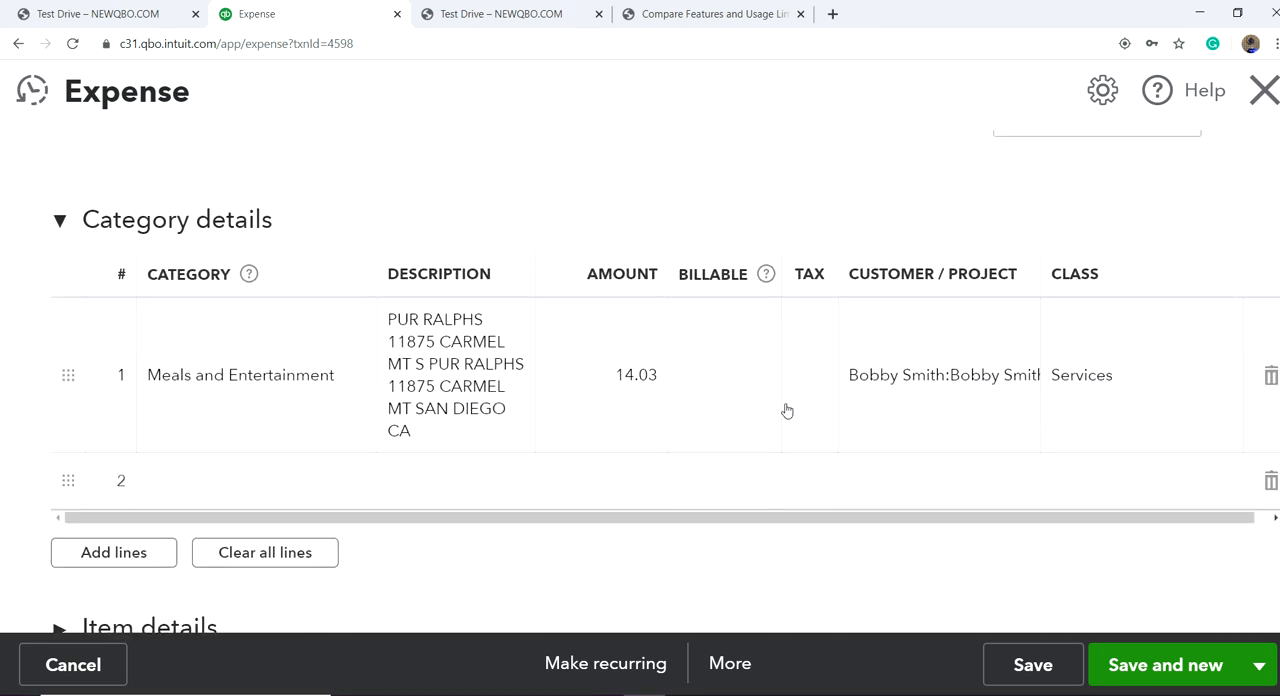
Step: Enter reference number 8569 and permit number 753159 on the Ralphs expense, and set its payment method to Bank Card
{"action": "scroll", "coordinate": [775, 410], "scroll_direction": "up", "scroll_amount": 3}
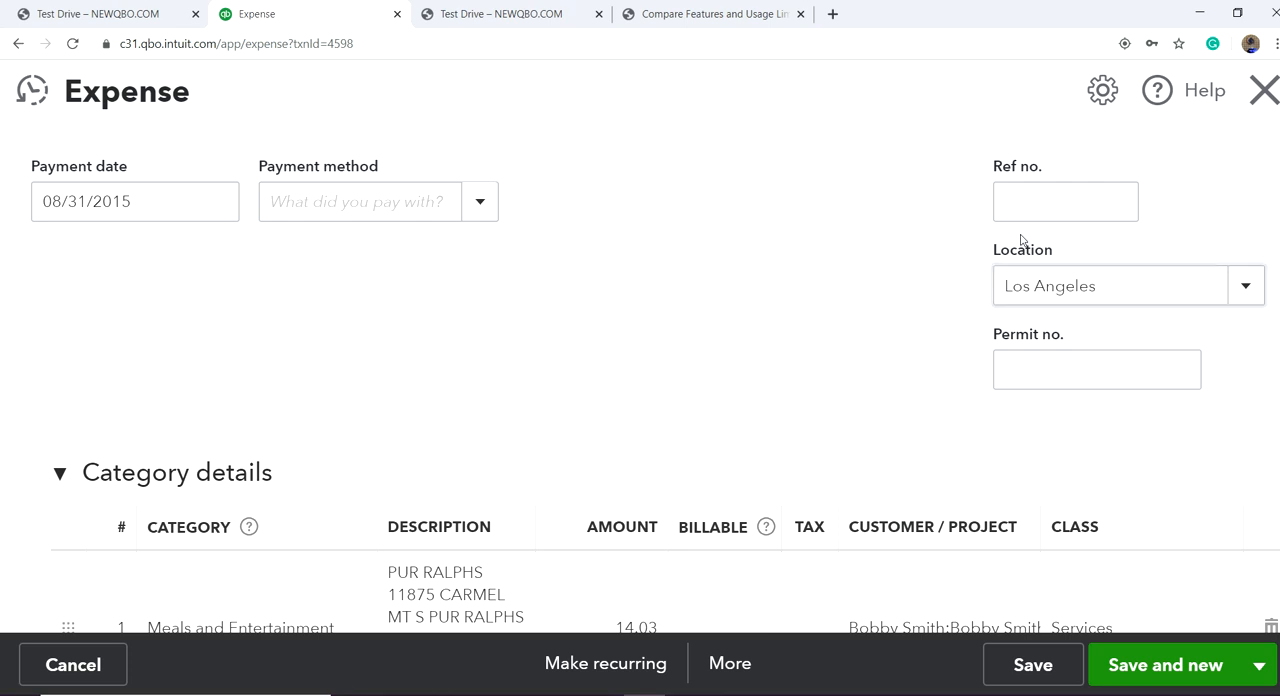
{"action": "left_click", "coordinate": [1018, 194]}
{"action": "type", "text": "8569"}
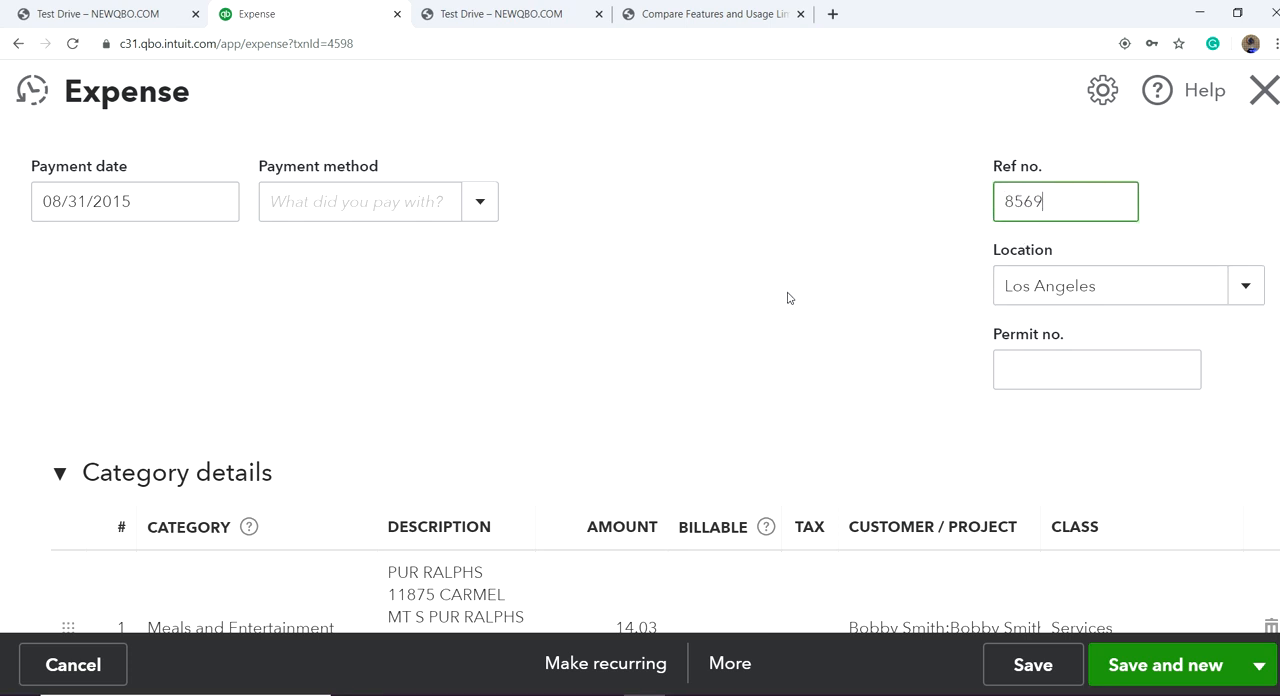
{"action": "left_click", "coordinate": [1025, 378]}
{"action": "type", "text": "753159"}
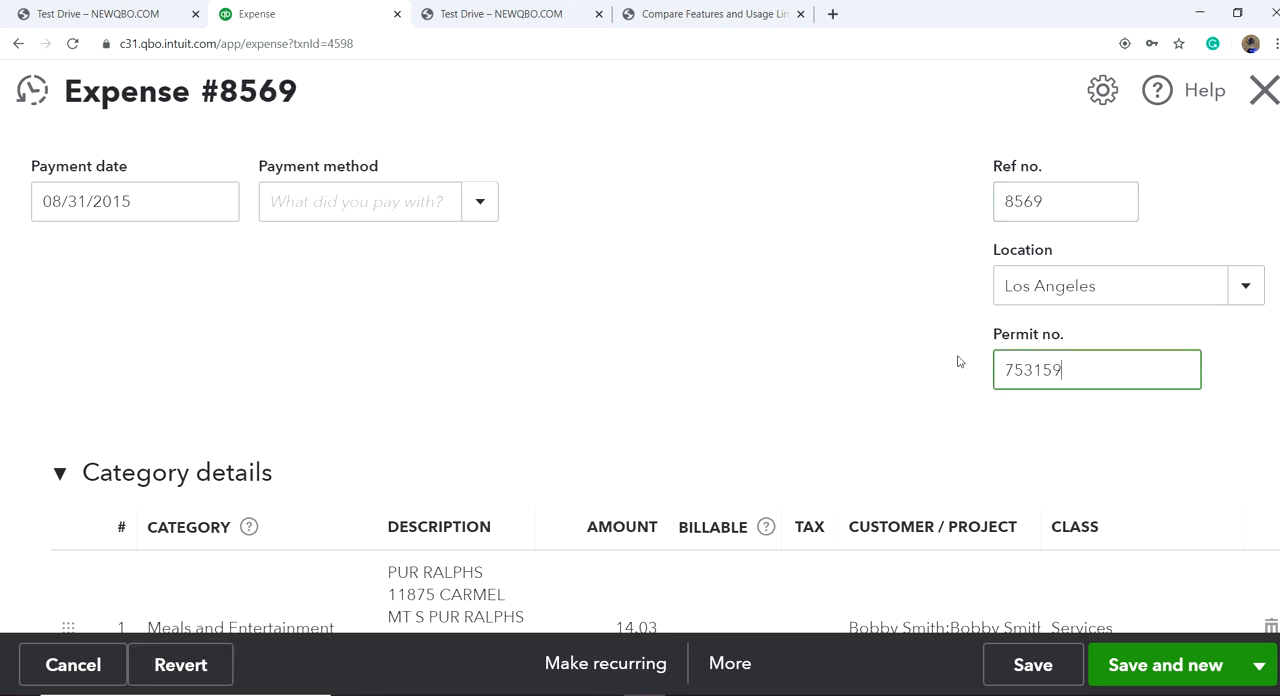
{"action": "left_click", "coordinate": [480, 204]}
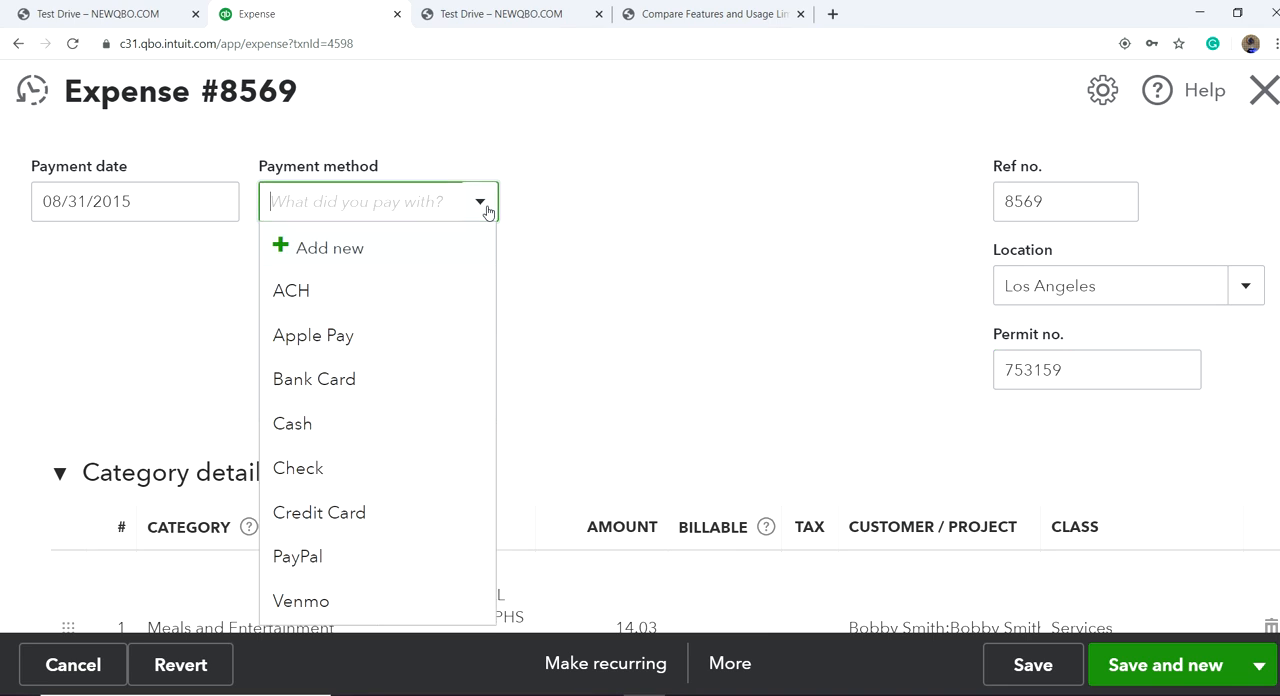
{"action": "left_click", "coordinate": [382, 388]}
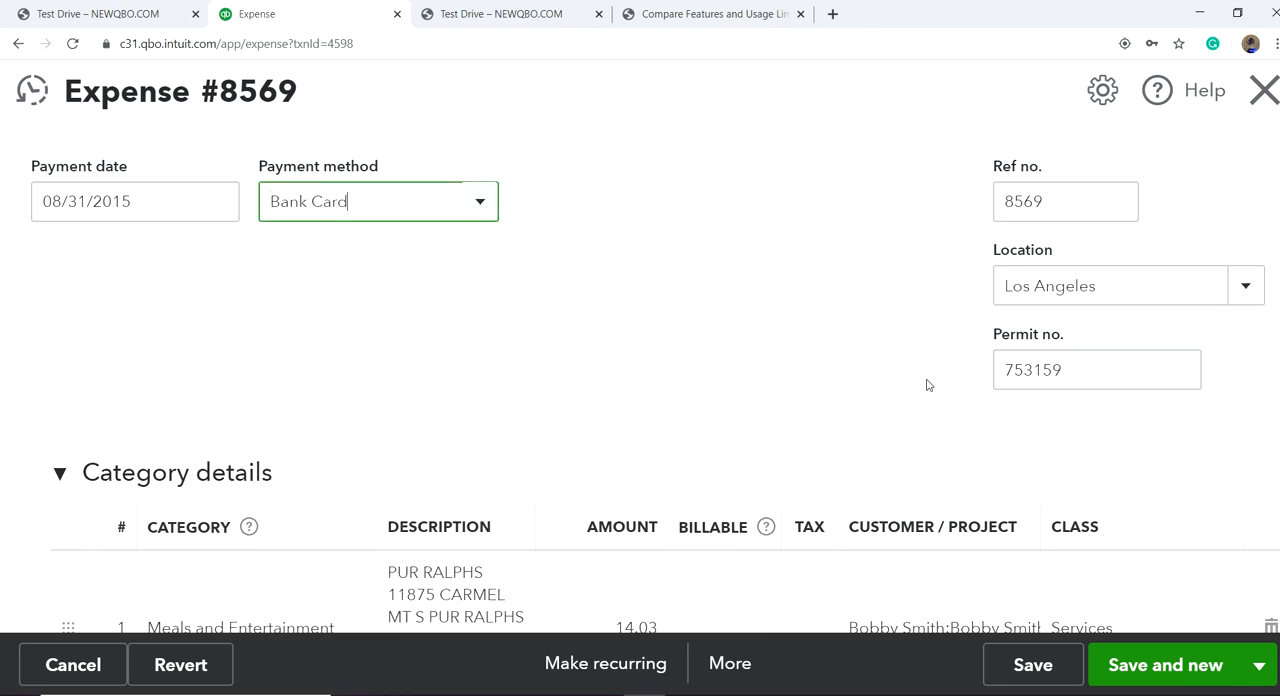
Step: Save and close the Ralphs expense, accepting the edit before the company's closing date
{"action": "scroll", "coordinate": [865, 362], "scroll_direction": "down", "scroll_amount": 3}
{"action": "scroll", "coordinate": [1049, 534], "scroll_direction": "down", "scroll_amount": 2}
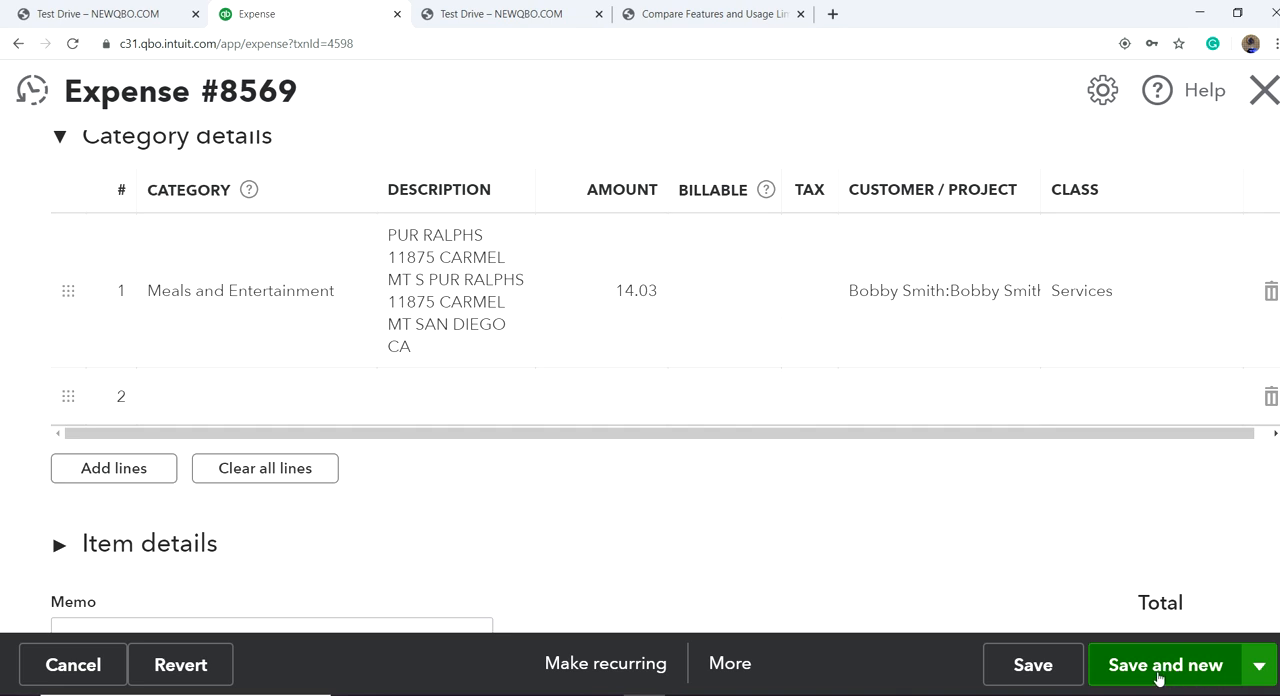
{"action": "left_click", "coordinate": [1259, 670]}
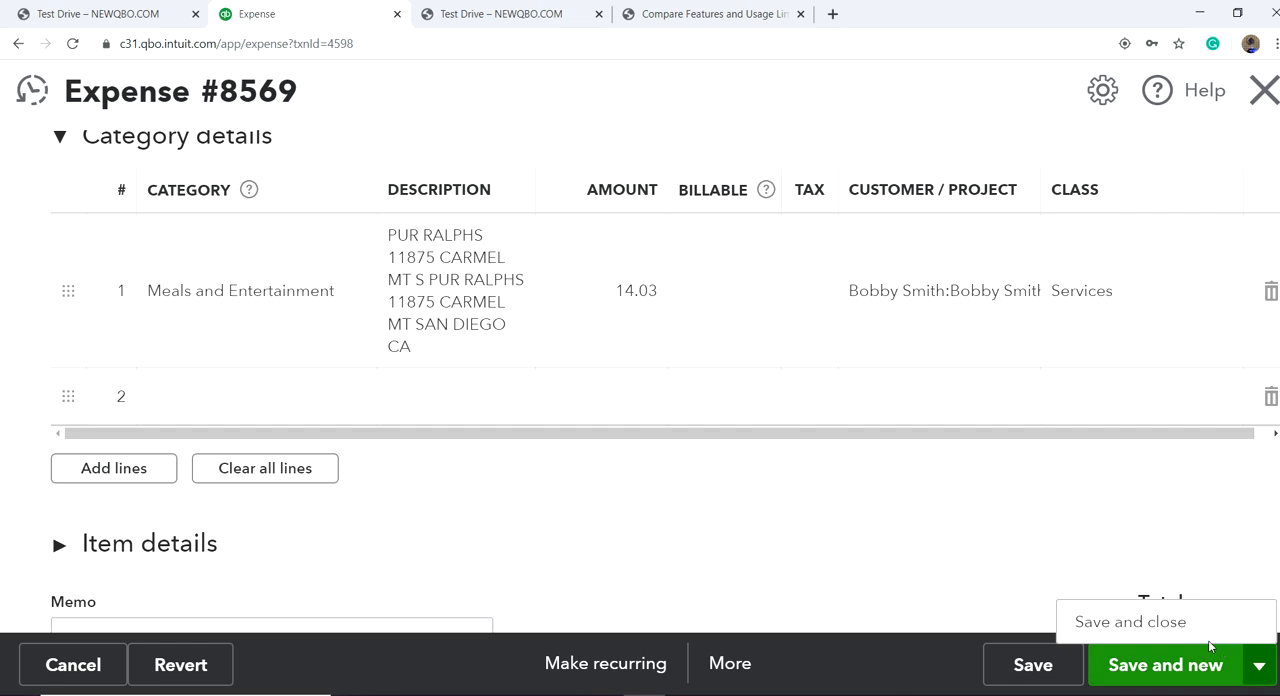
{"action": "left_click", "coordinate": [1130, 622]}
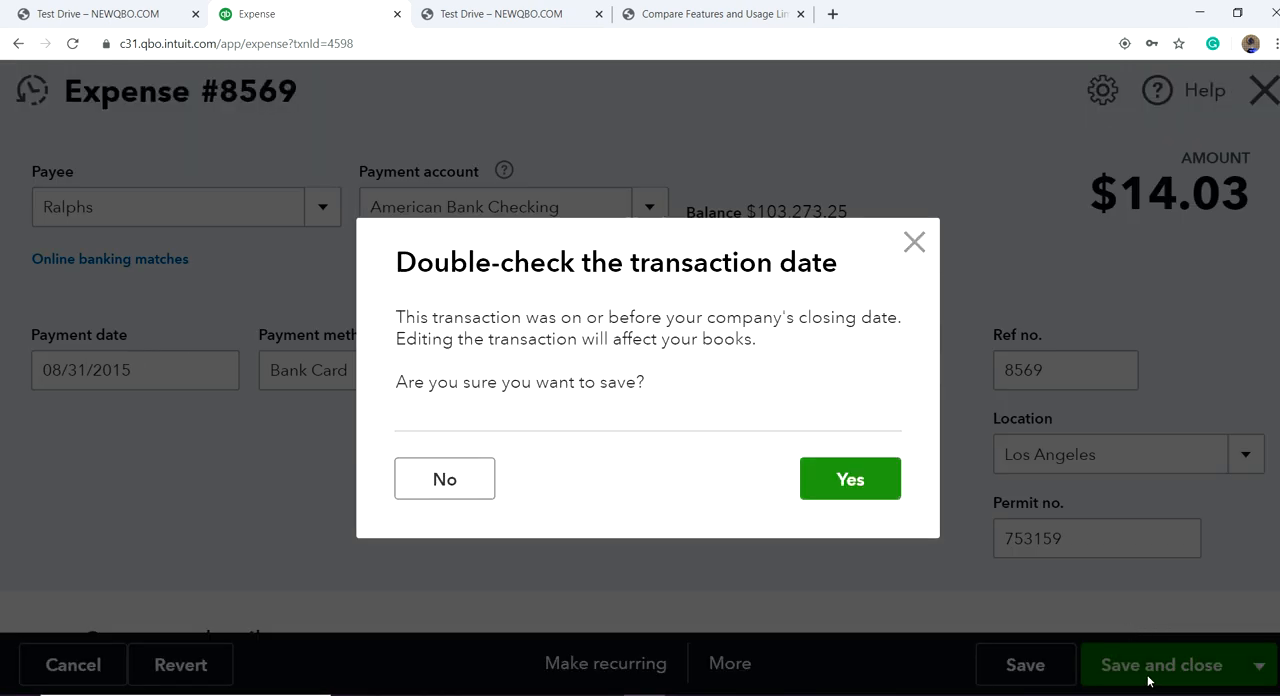
{"action": "left_click", "coordinate": [853, 482]}
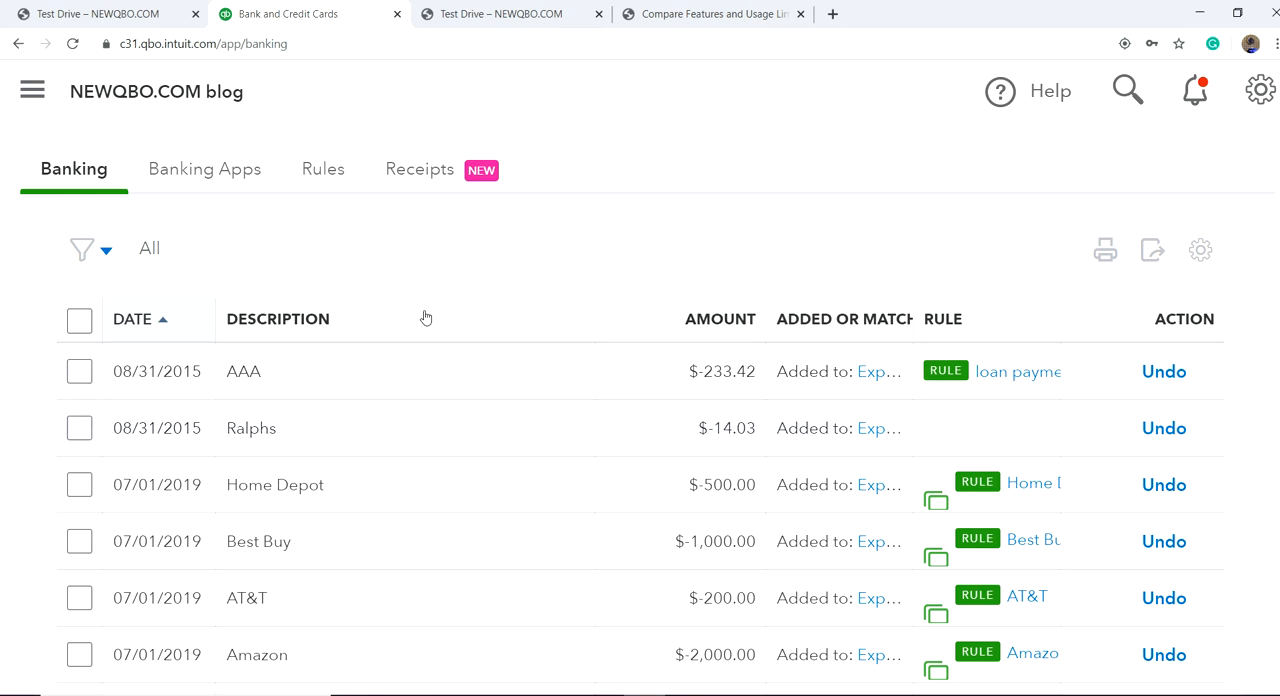
Step: Undo the reviewed $14.03 Ralphs transaction and accept the closing date confirmation
{"action": "scroll", "coordinate": [435, 268], "scroll_direction": "up", "scroll_amount": 3}
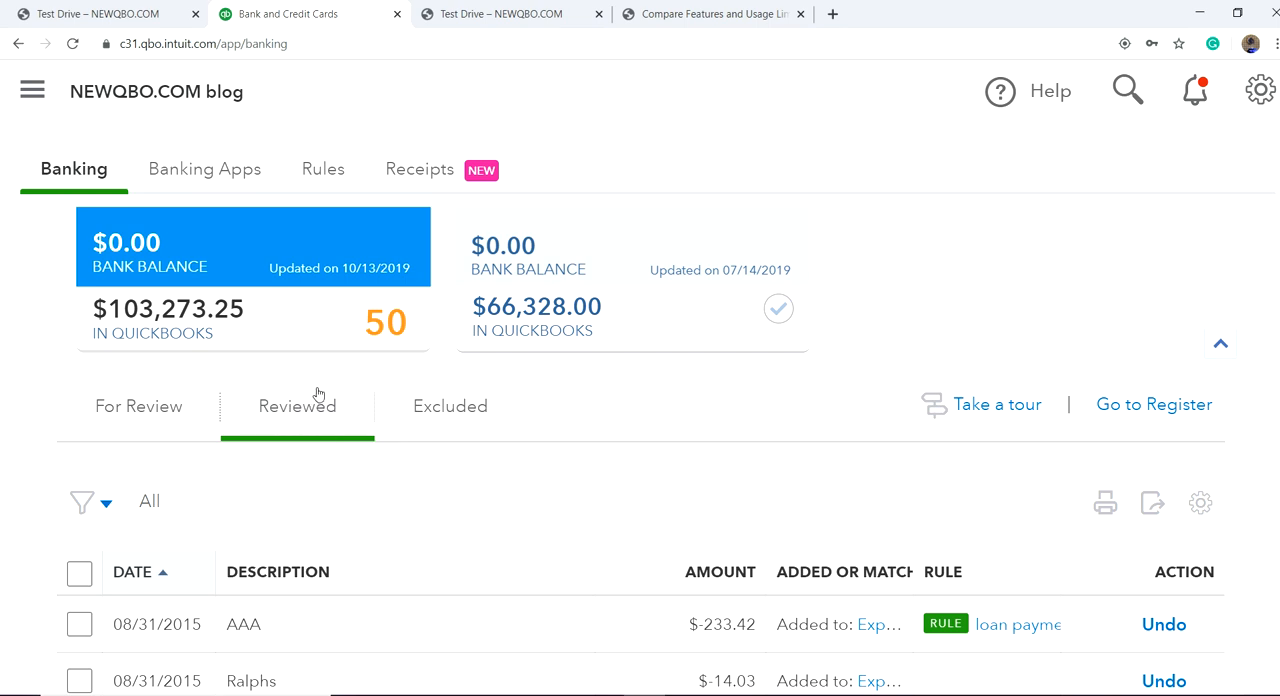
{"action": "scroll", "coordinate": [716, 552], "scroll_direction": "down", "scroll_amount": 2}
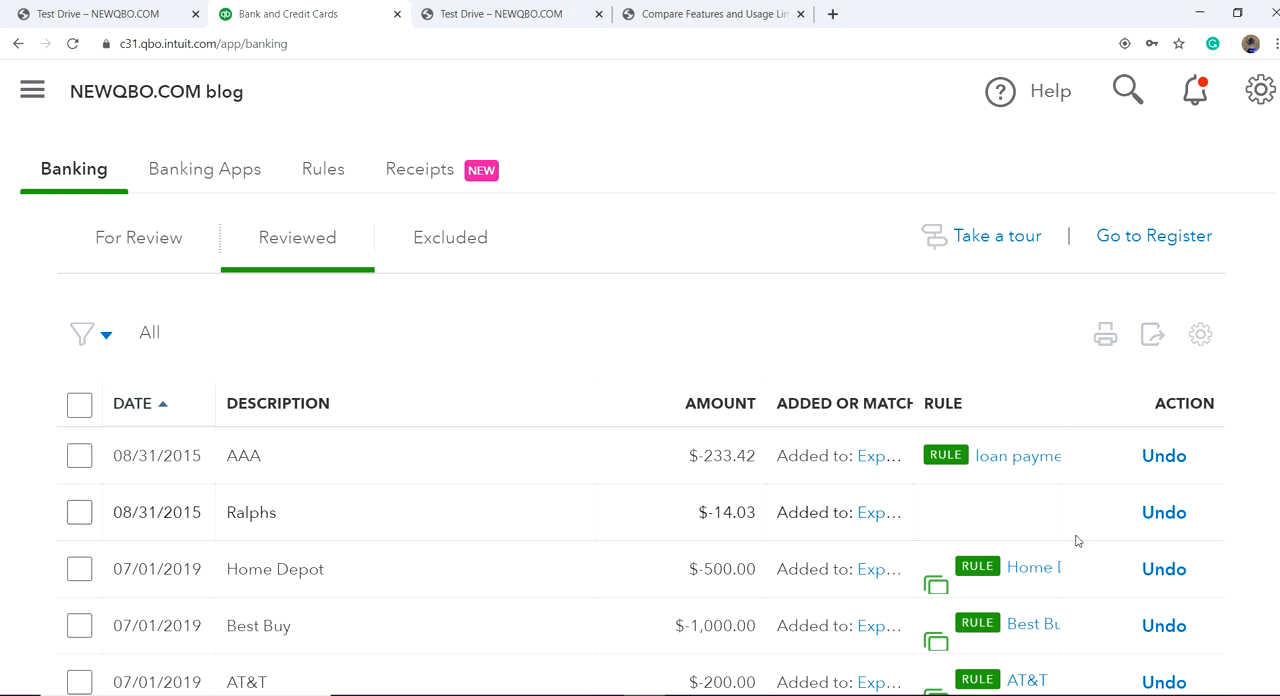
{"action": "left_click", "coordinate": [1162, 514]}
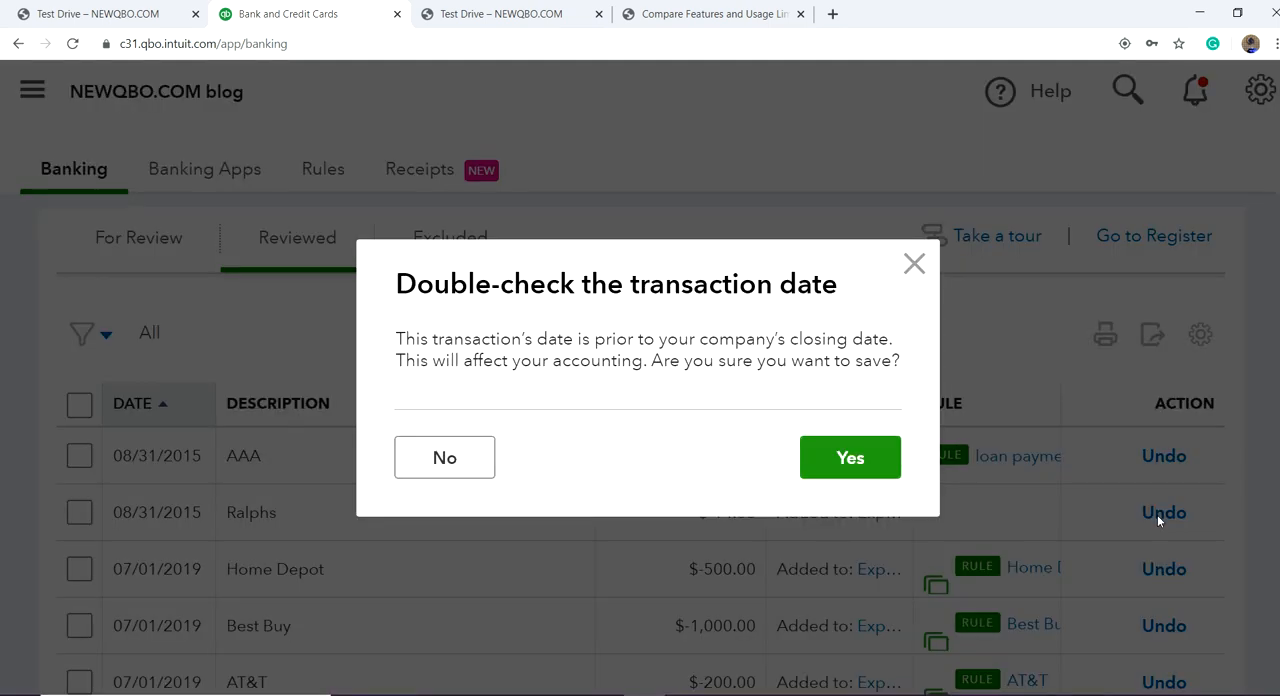
{"action": "left_click", "coordinate": [866, 470]}
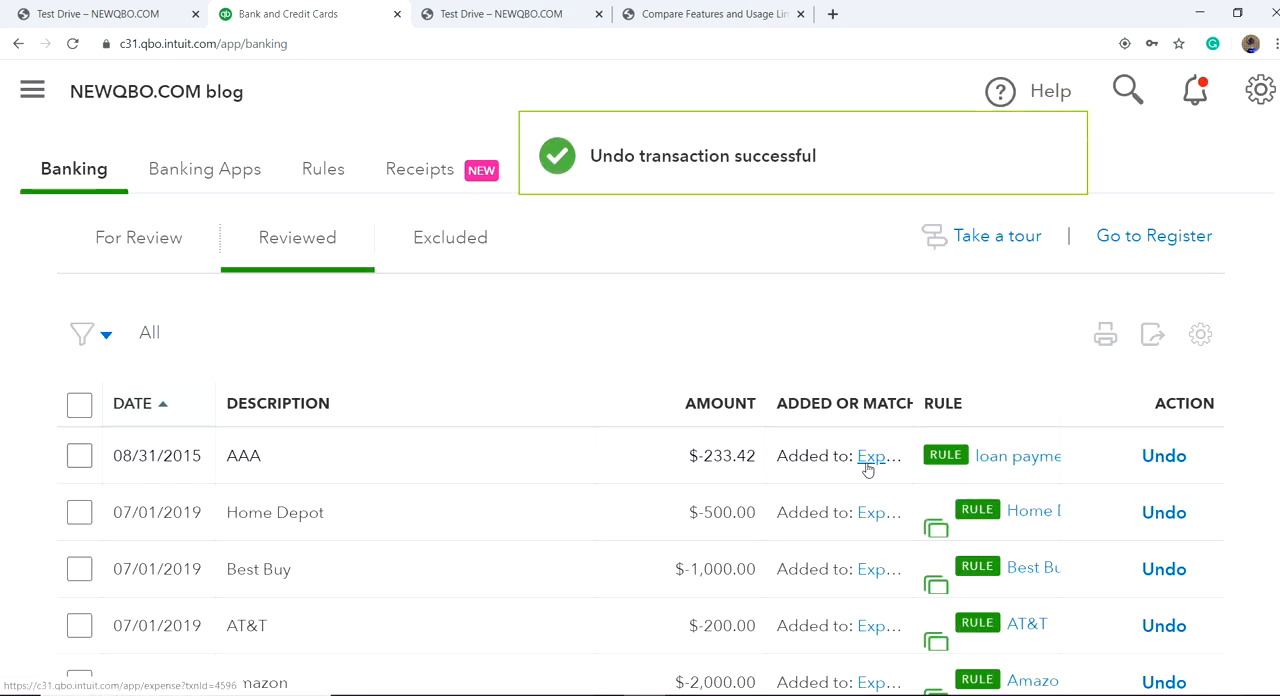
Step: Return to the transactions for review, expand the $14.03 Ralphs transaction and check its fields
{"action": "scroll", "coordinate": [677, 451], "scroll_direction": "up", "scroll_amount": 3}
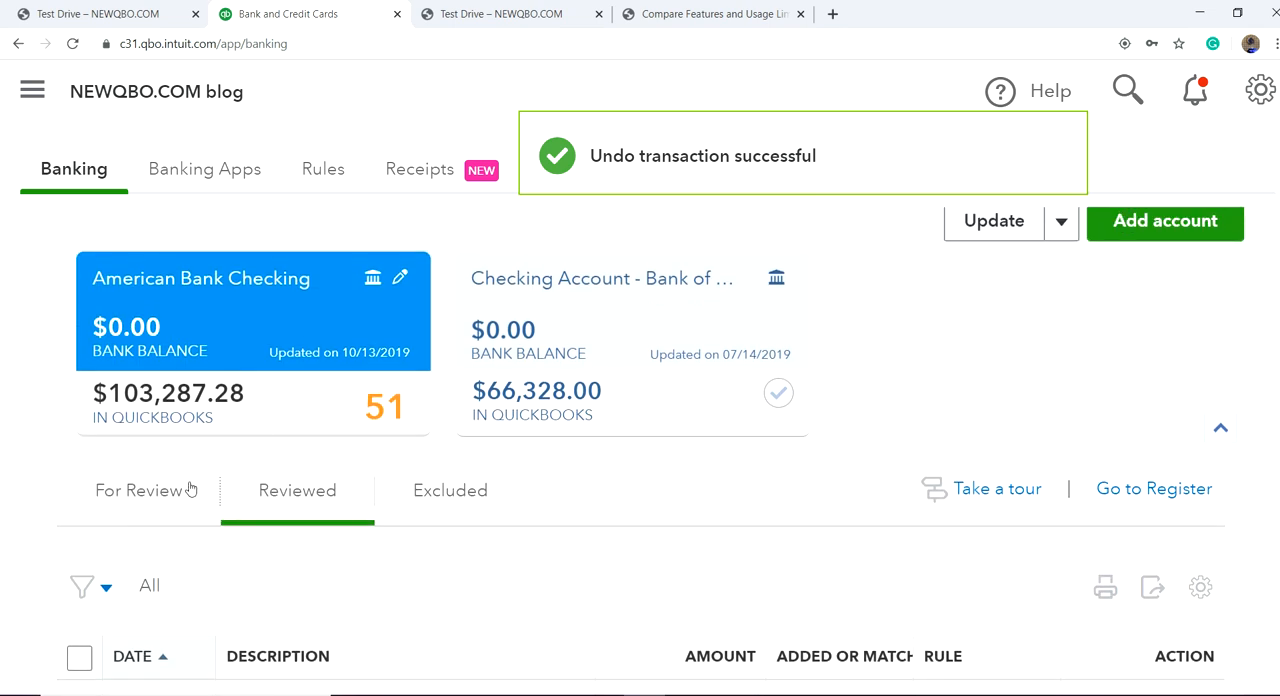
{"action": "left_click", "coordinate": [162, 492]}
{"action": "scroll", "coordinate": [843, 474], "scroll_direction": "down", "scroll_amount": 3}
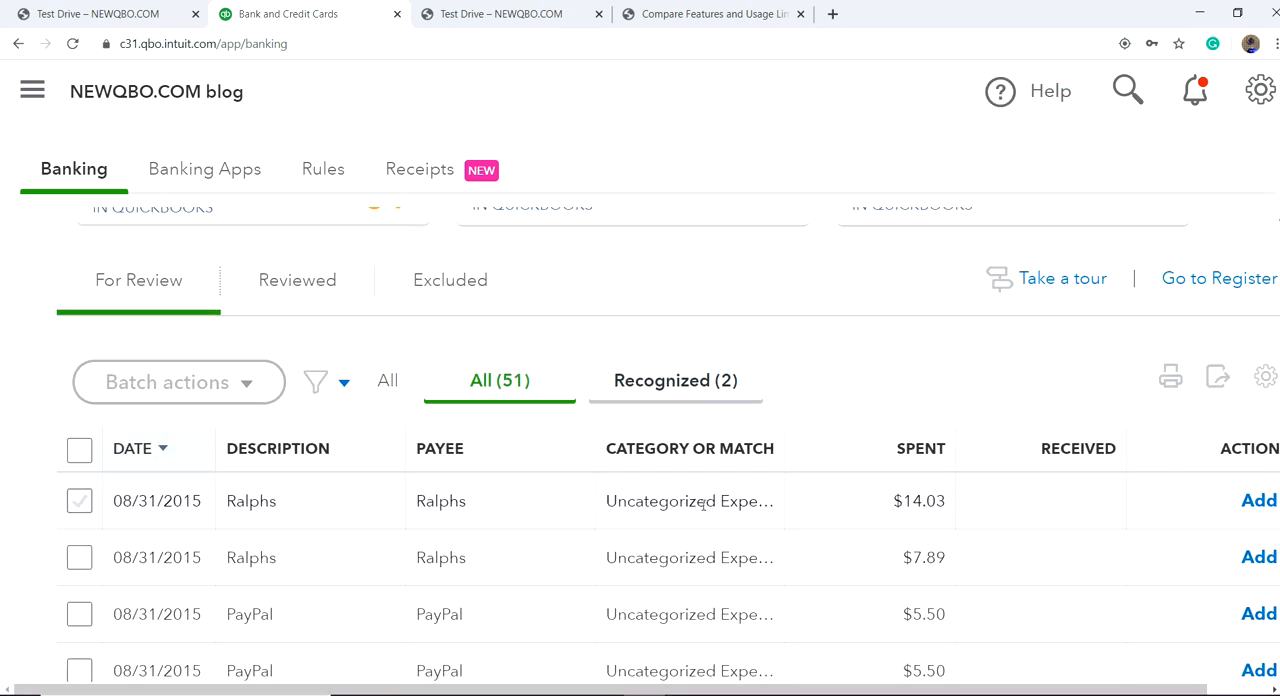
{"action": "left_click", "coordinate": [568, 512]}
{"action": "scroll", "coordinate": [406, 614], "scroll_direction": "down", "scroll_amount": 3}
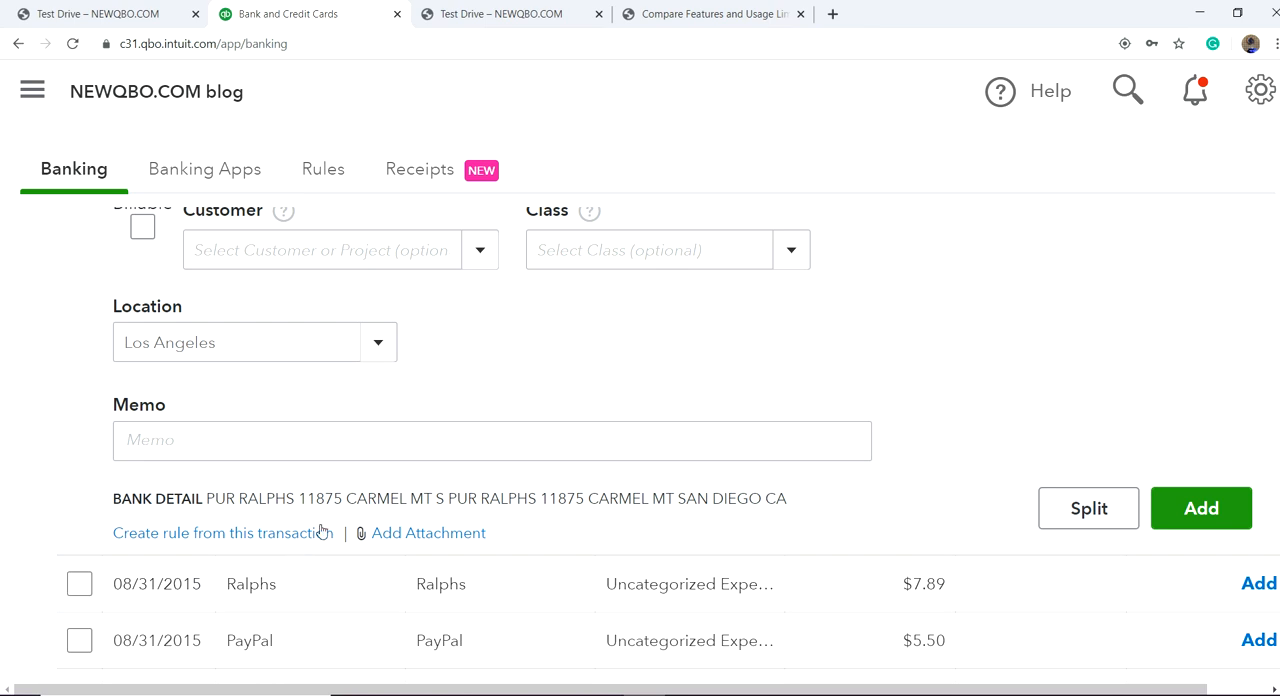
{"action": "scroll", "coordinate": [686, 385], "scroll_direction": "up", "scroll_amount": 2}
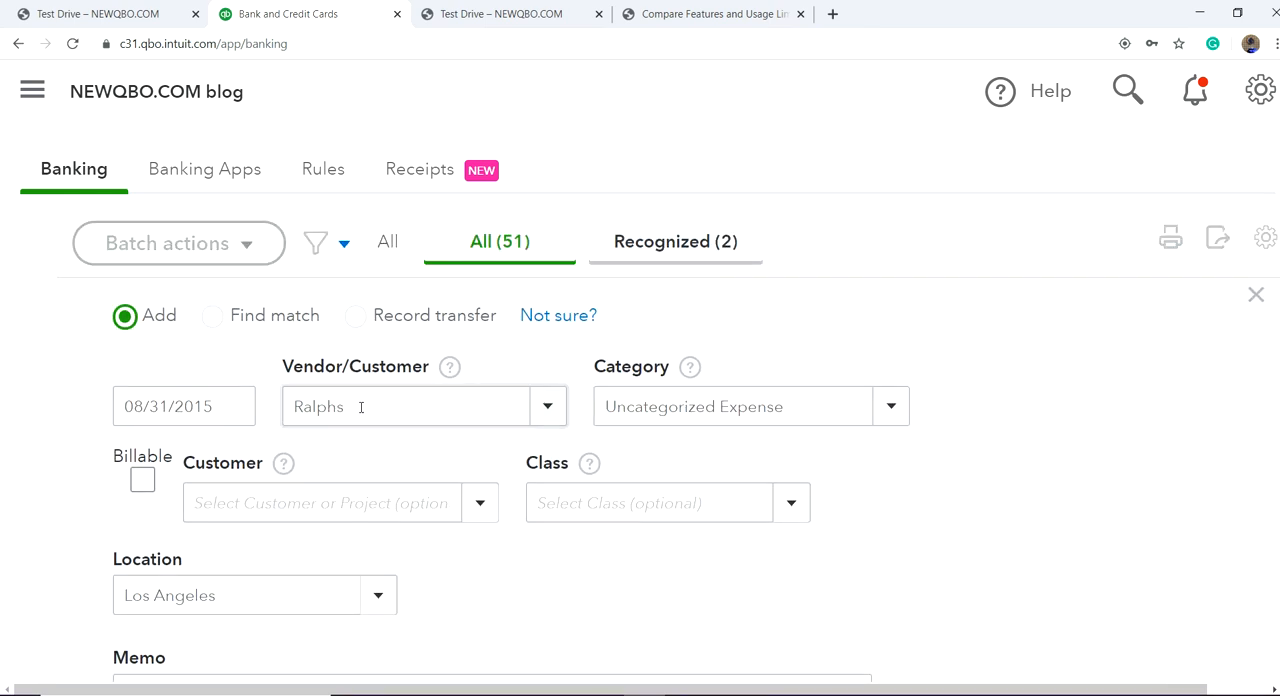
{"action": "scroll", "coordinate": [495, 575], "scroll_direction": "down", "scroll_amount": 1}
{"action": "scroll", "coordinate": [543, 543], "scroll_direction": "up", "scroll_amount": 2}
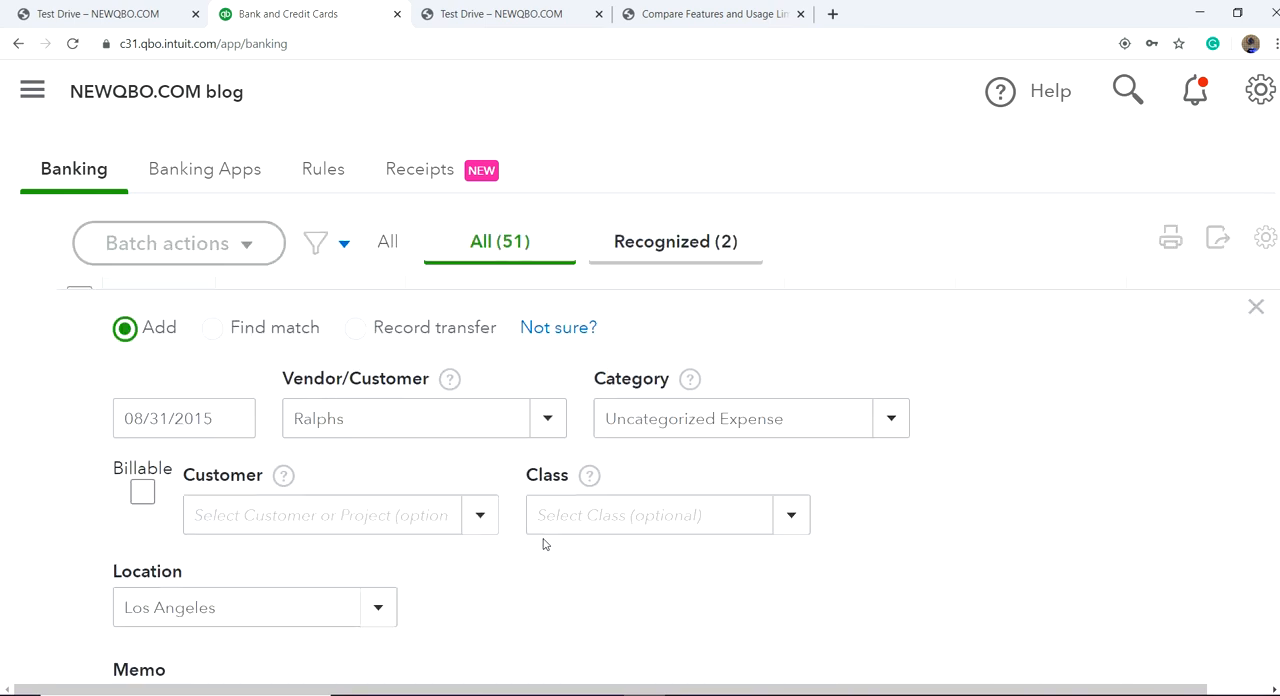
Step: Set the category of the $14.03 Ralphs transaction to Meals and Entertainment
{"action": "left_click", "coordinate": [750, 490]}
{"action": "key", "text": "ctrl+a"}
{"action": "type", "text": "mea"}
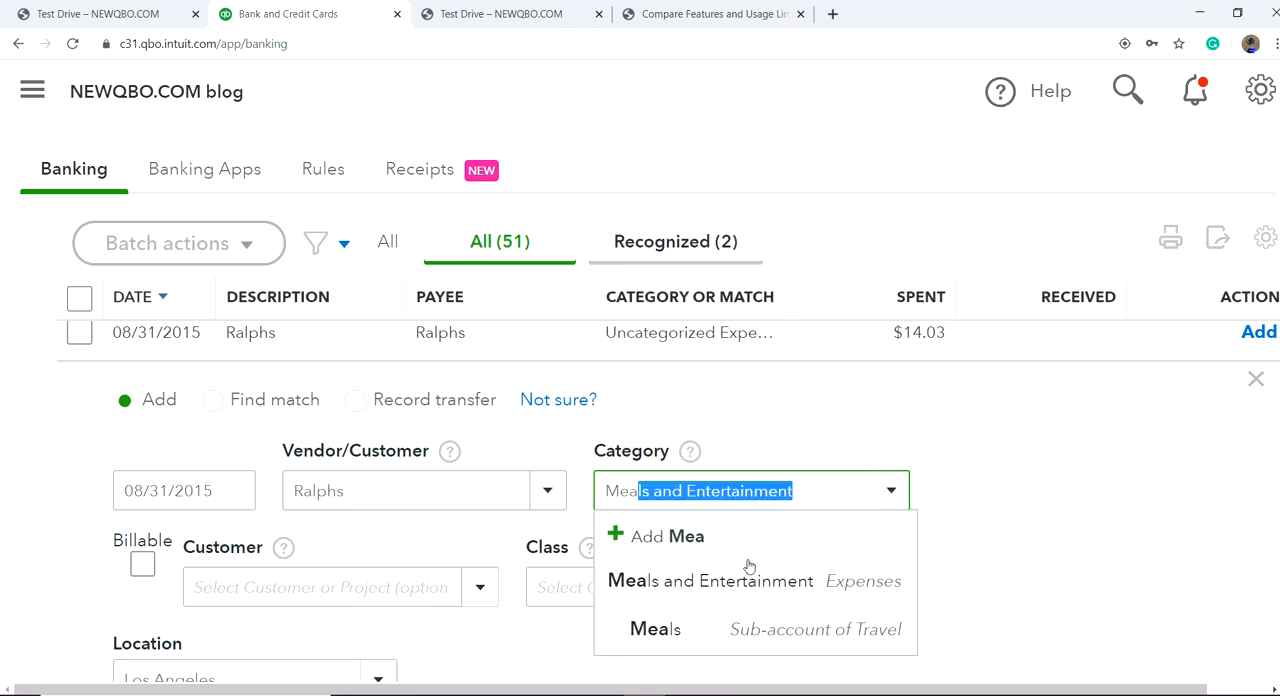
{"action": "left_click", "coordinate": [749, 595]}
Step: Assign the $14.03 Ralphs transaction to the project under the AZ sub-customer again
{"action": "scroll", "coordinate": [431, 588], "scroll_direction": "down", "scroll_amount": 2}
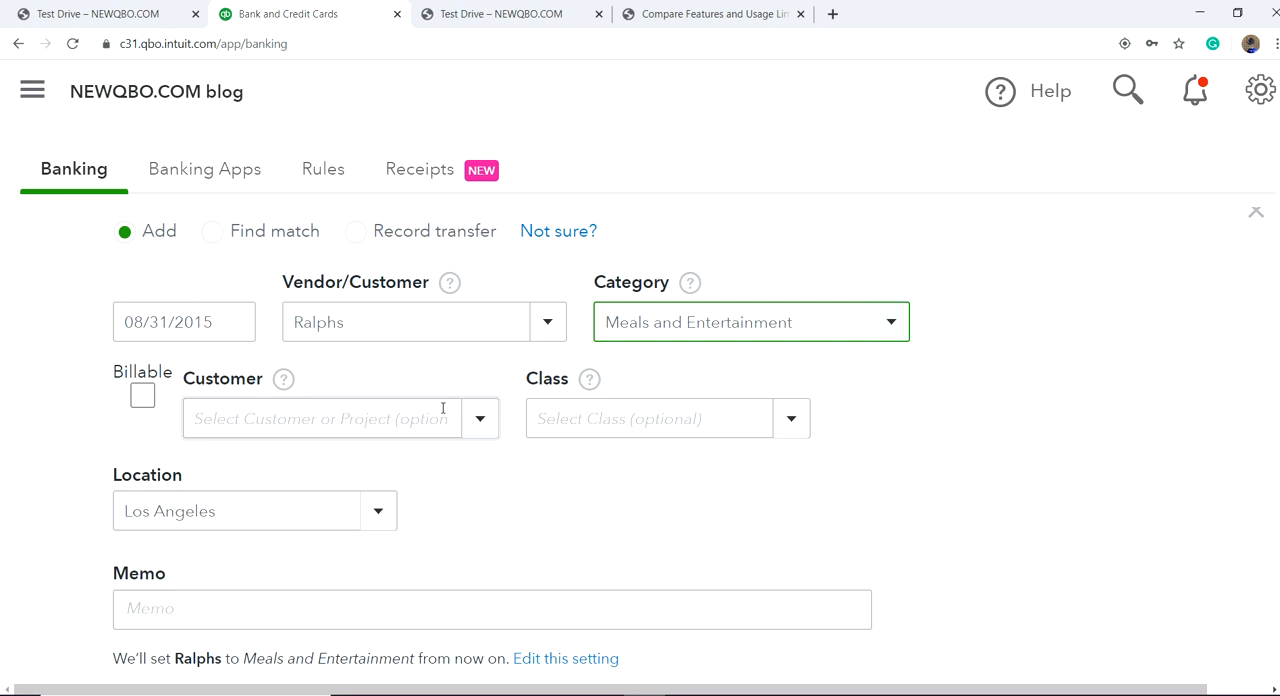
{"action": "left_click", "coordinate": [478, 419]}
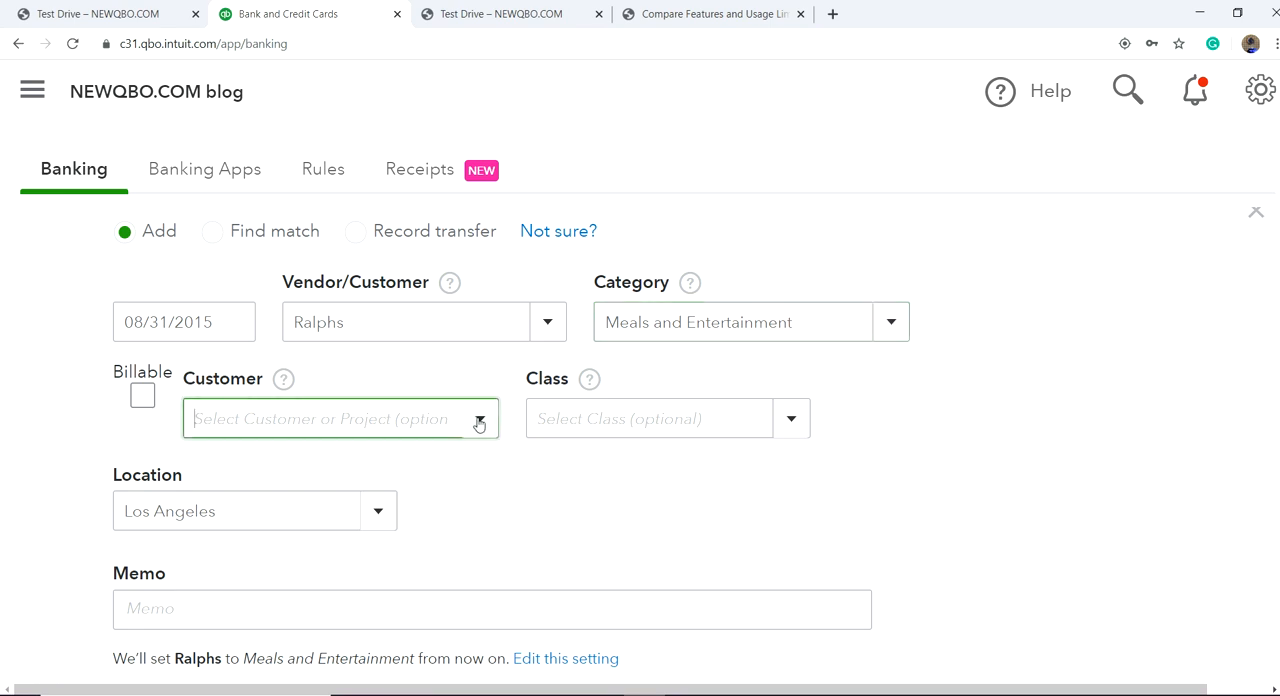
{"action": "left_click", "coordinate": [474, 420]}
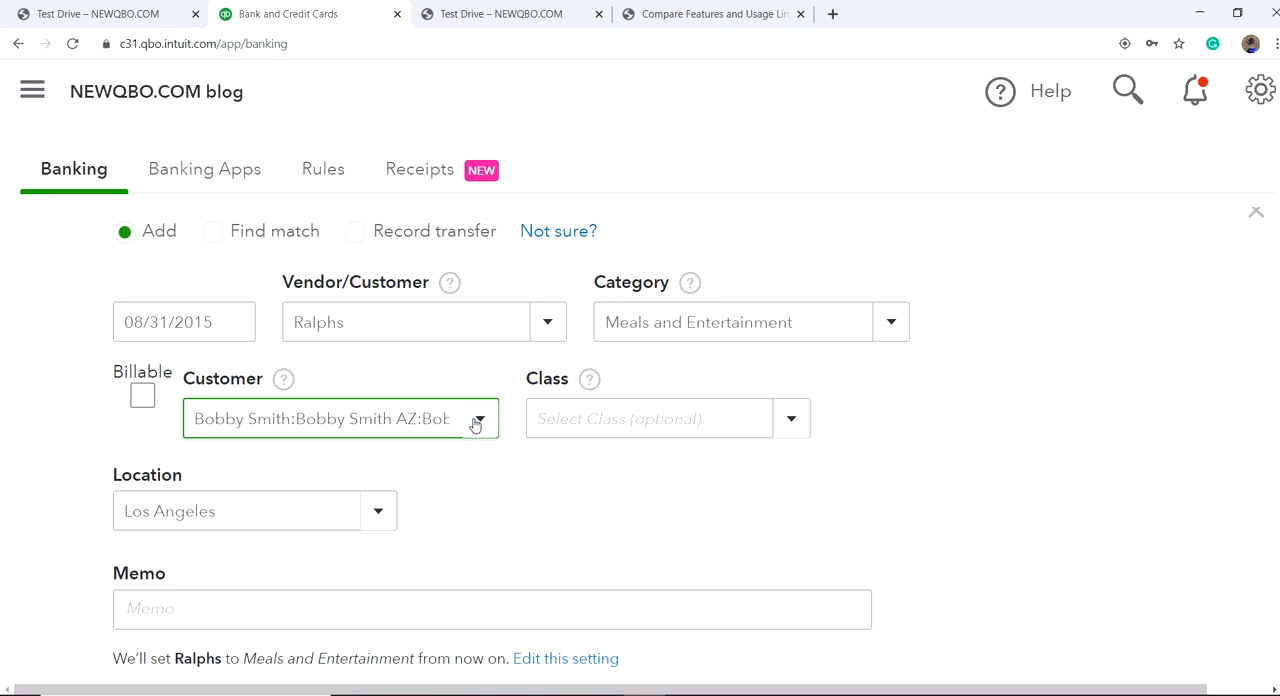
Step: Set the class of the $14.03 Ralphs transaction to Services
{"action": "left_click", "coordinate": [794, 424]}
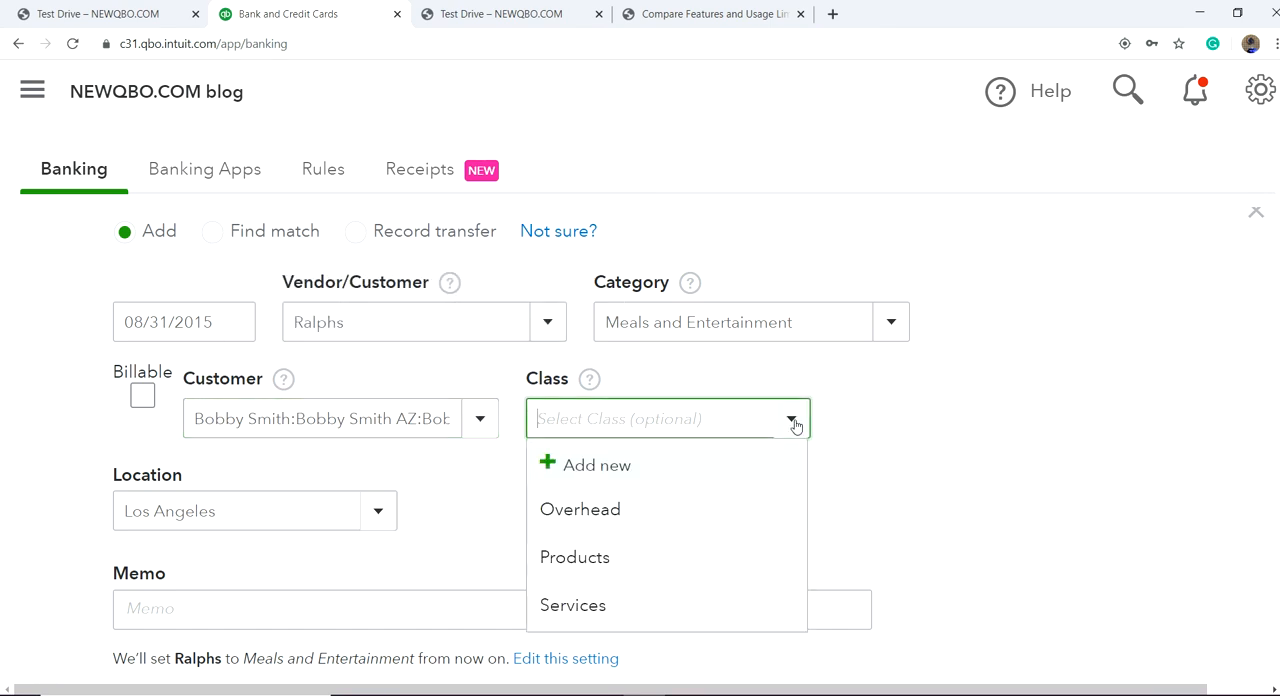
{"action": "left_click", "coordinate": [620, 605]}
{"action": "scroll", "coordinate": [560, 571], "scroll_direction": "down", "scroll_amount": 1}
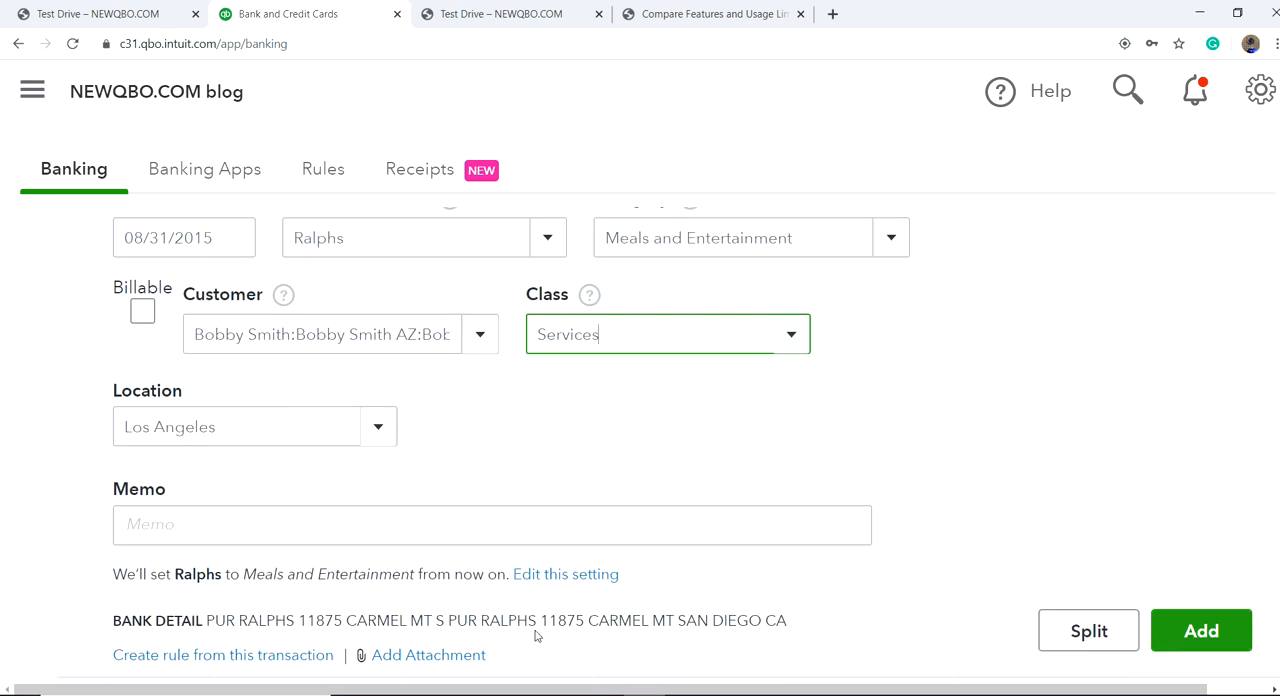
Step: Create a bank rule from the $14.03 Ralphs transaction and name it Ralphs
{"action": "scroll", "coordinate": [202, 566], "scroll_direction": "down", "scroll_amount": 2}
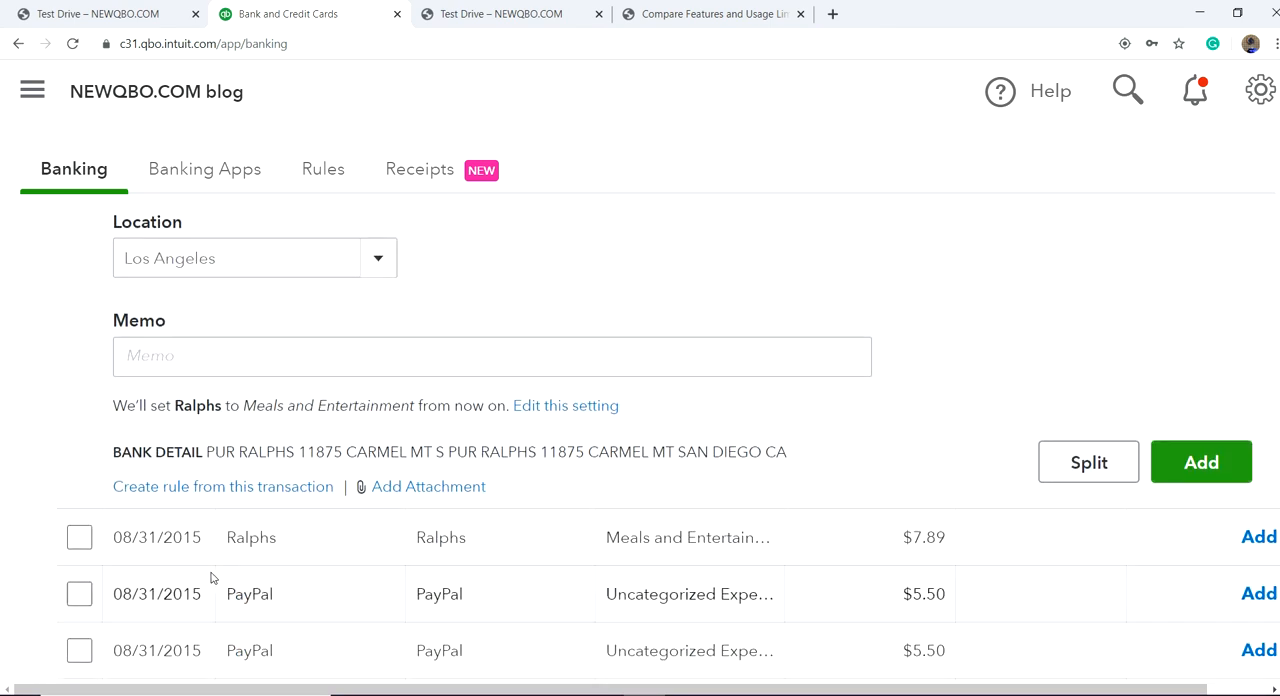
{"action": "left_click", "coordinate": [224, 488]}
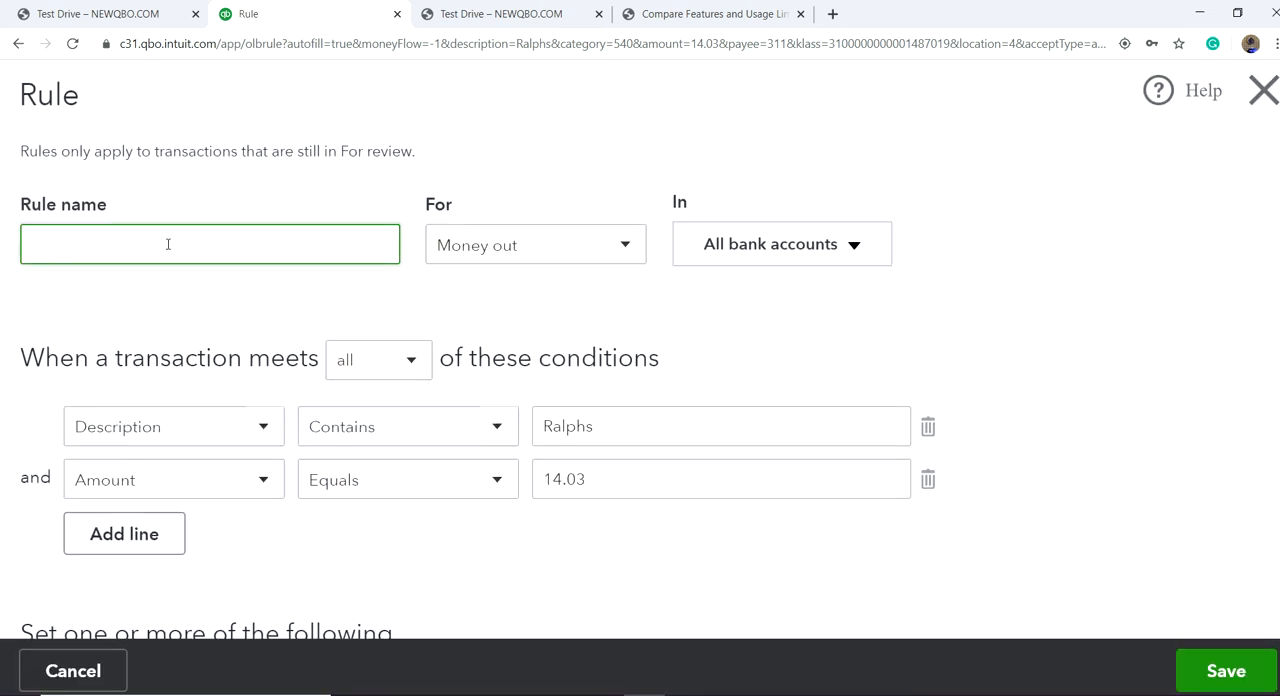
{"action": "type", "text": "Ralpsh"}
{"action": "key", "text": "BackSpace"}
{"action": "key", "text": "BackSpace"}
{"action": "type", "text": "phs"}
Step: Review the new rule's conditions and assignments and remove its amount condition, keeping only the description condition
{"action": "scroll", "coordinate": [450, 370], "scroll_direction": "down", "scroll_amount": 1}
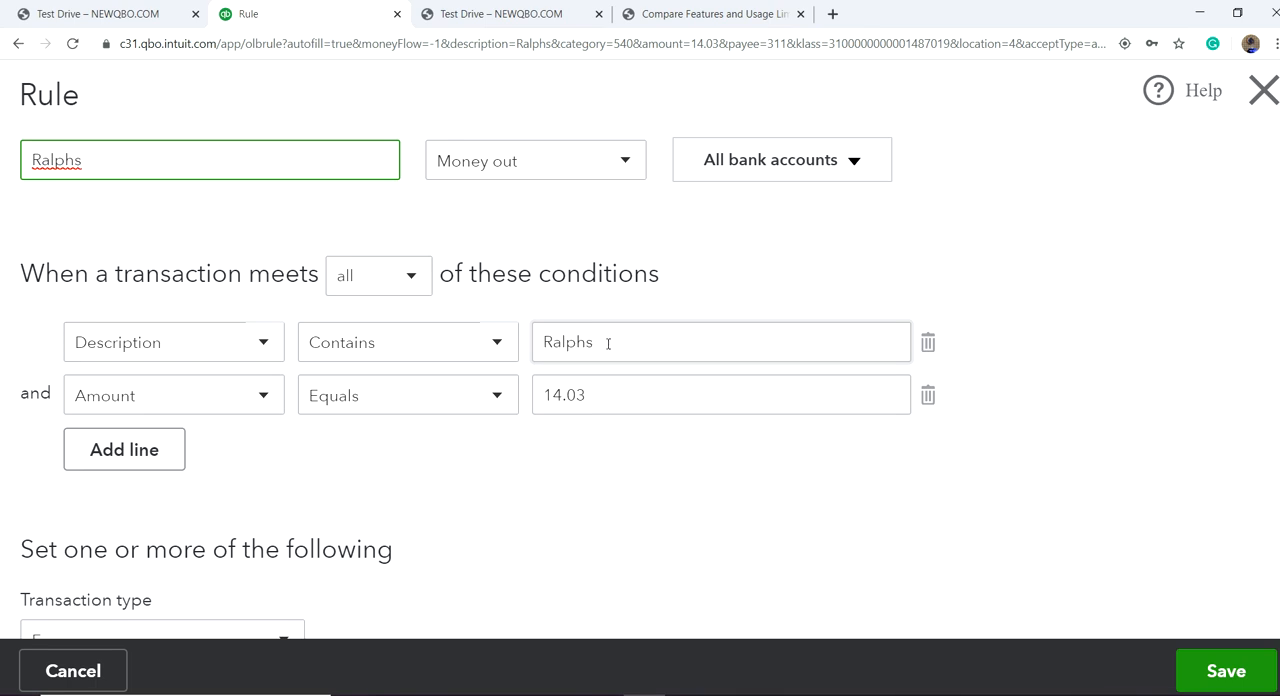
{"action": "scroll", "coordinate": [586, 474], "scroll_direction": "down", "scroll_amount": 4}
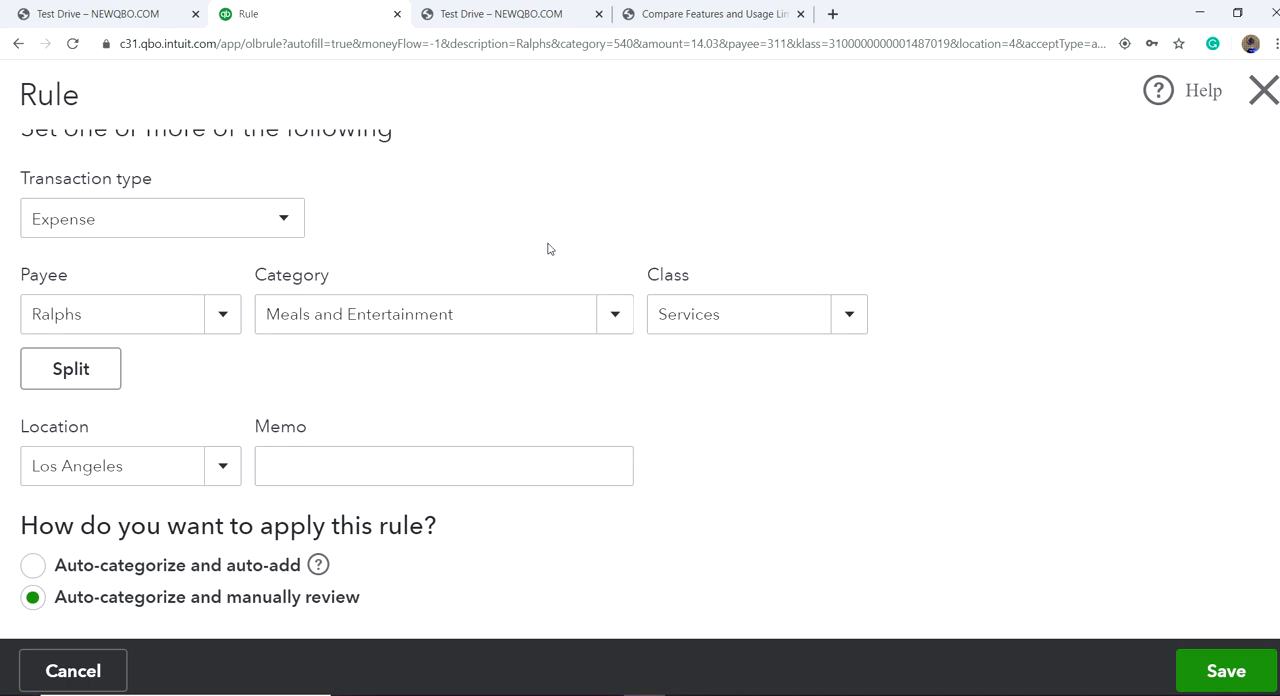
{"action": "scroll", "coordinate": [523, 283], "scroll_direction": "up", "scroll_amount": 3}
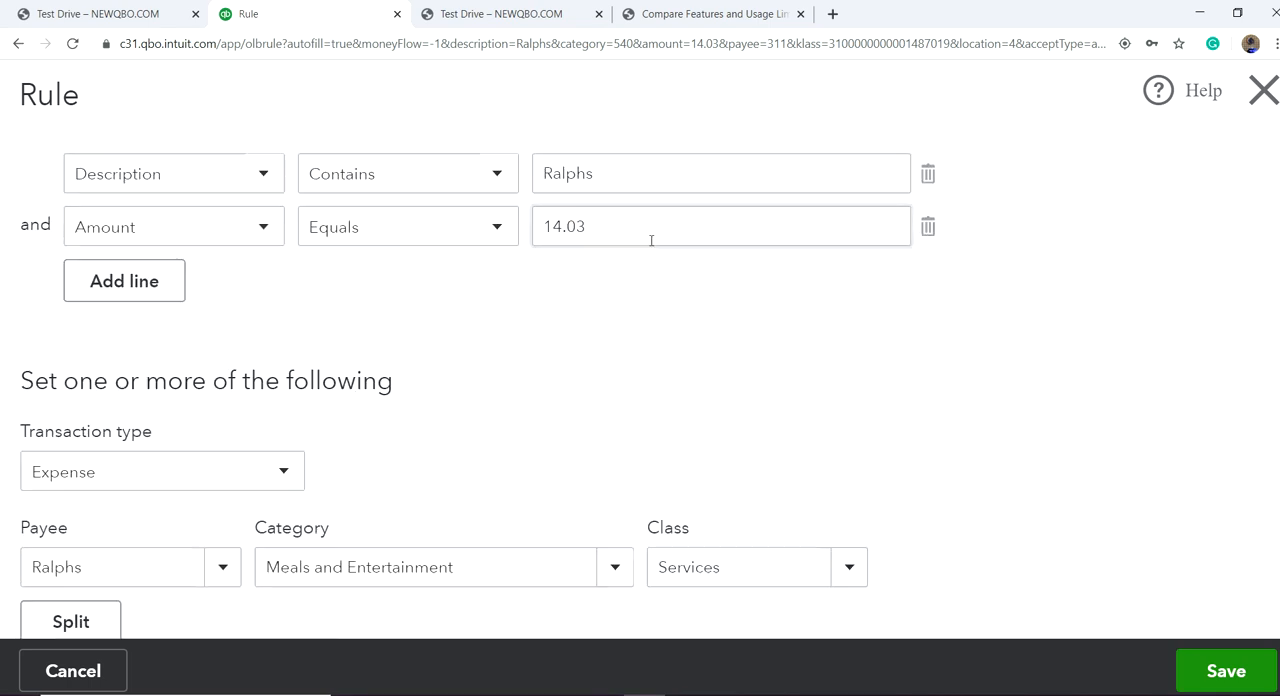
{"action": "left_click", "coordinate": [928, 230]}
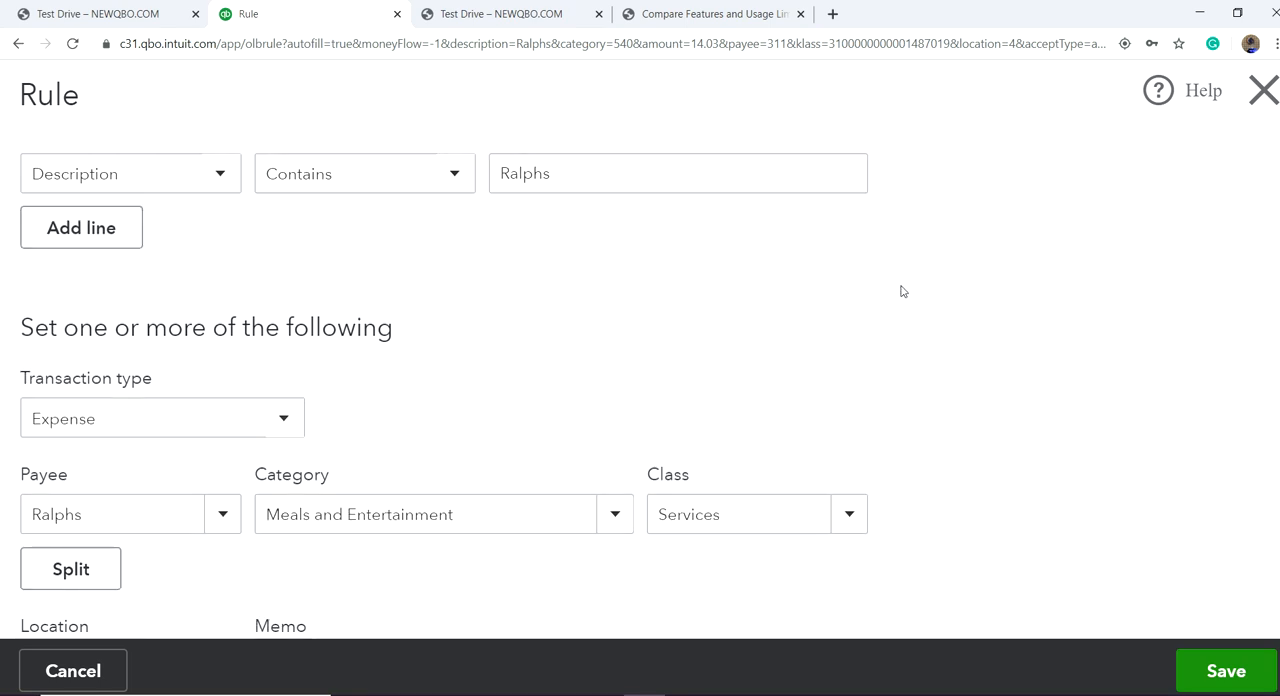
{"action": "scroll", "coordinate": [936, 302], "scroll_direction": "down", "scroll_amount": 3}
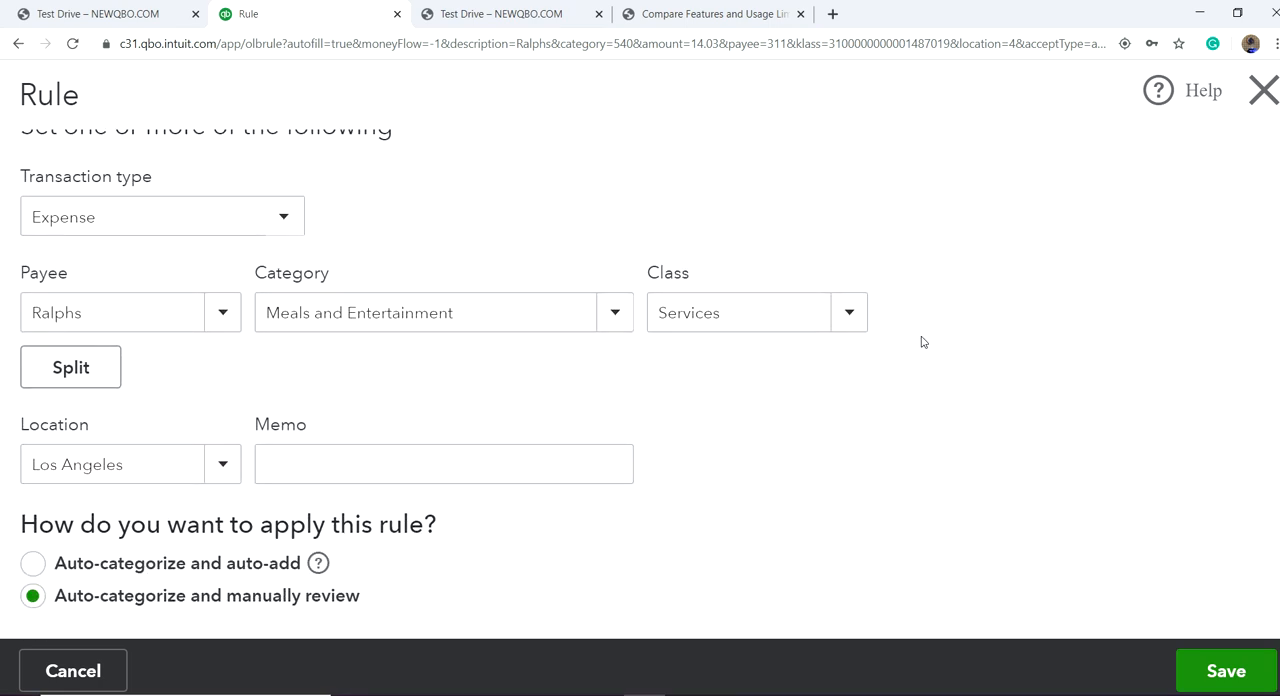
{"action": "scroll", "coordinate": [920, 343], "scroll_direction": "up", "scroll_amount": 4}
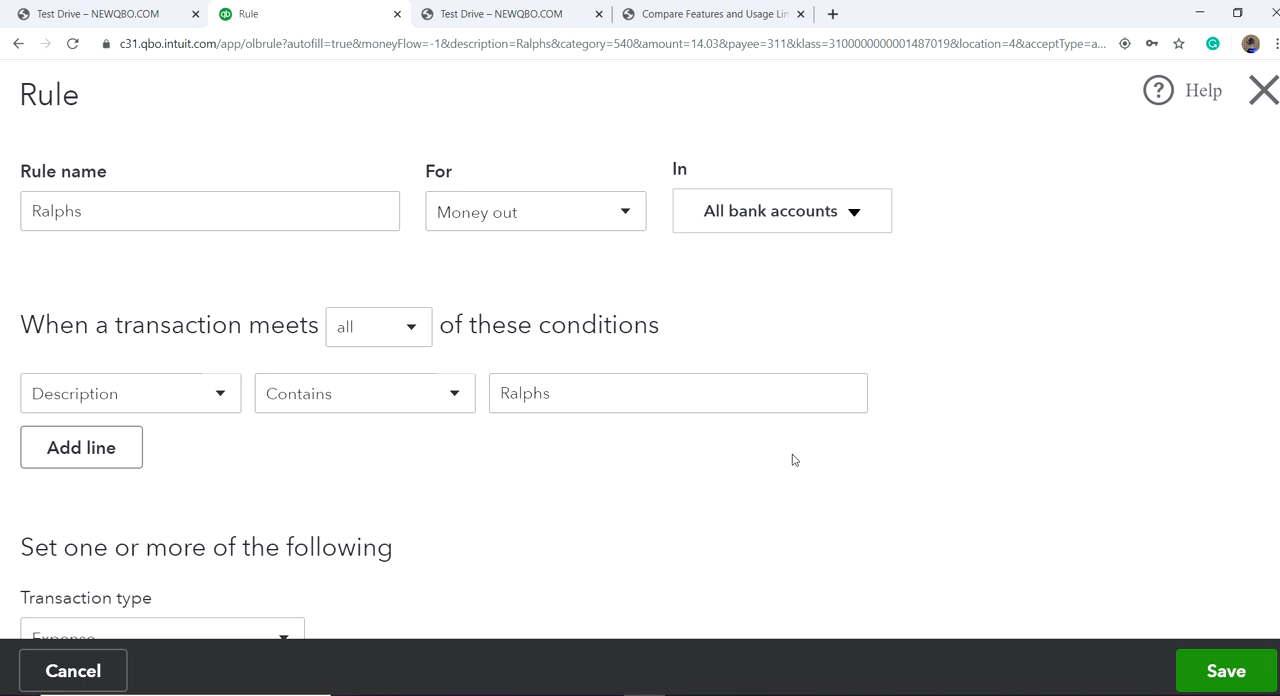
Step: Set the Ralphs rule to auto-categorize and auto-add transactions, and save it
{"action": "scroll", "coordinate": [838, 428], "scroll_direction": "down", "scroll_amount": 1}
{"action": "scroll", "coordinate": [838, 428], "scroll_direction": "down", "scroll_amount": 4}
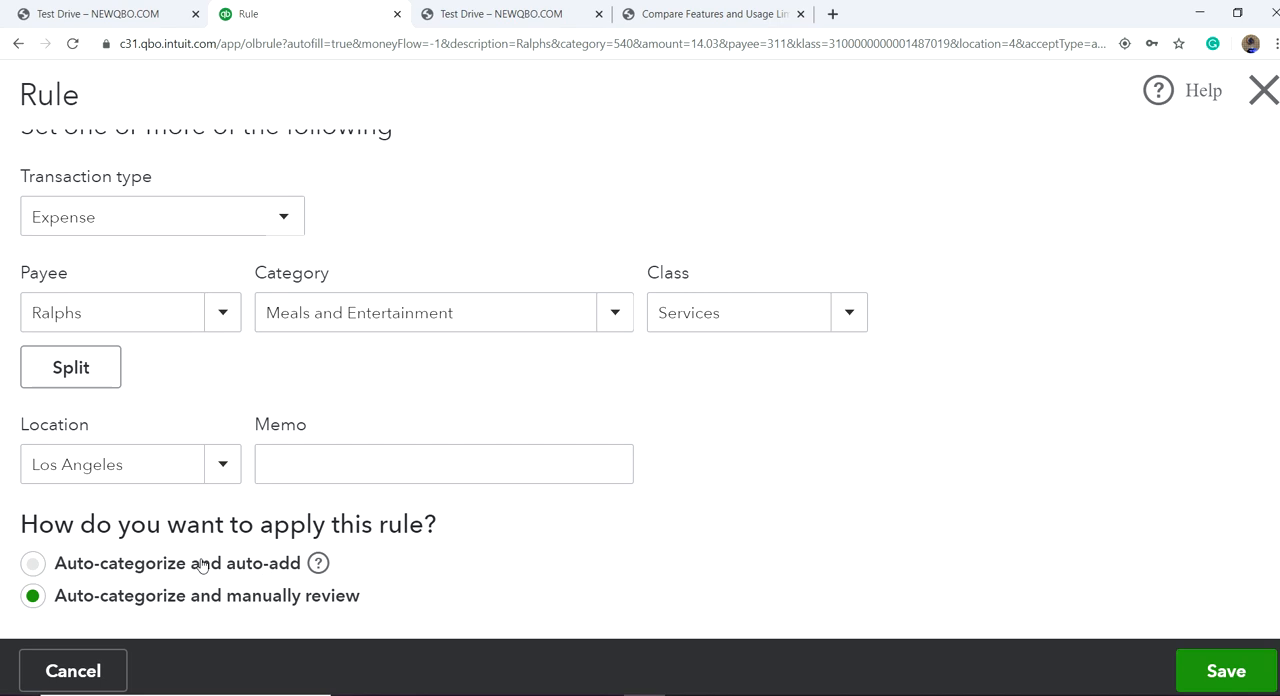
{"action": "left_click", "coordinate": [33, 566]}
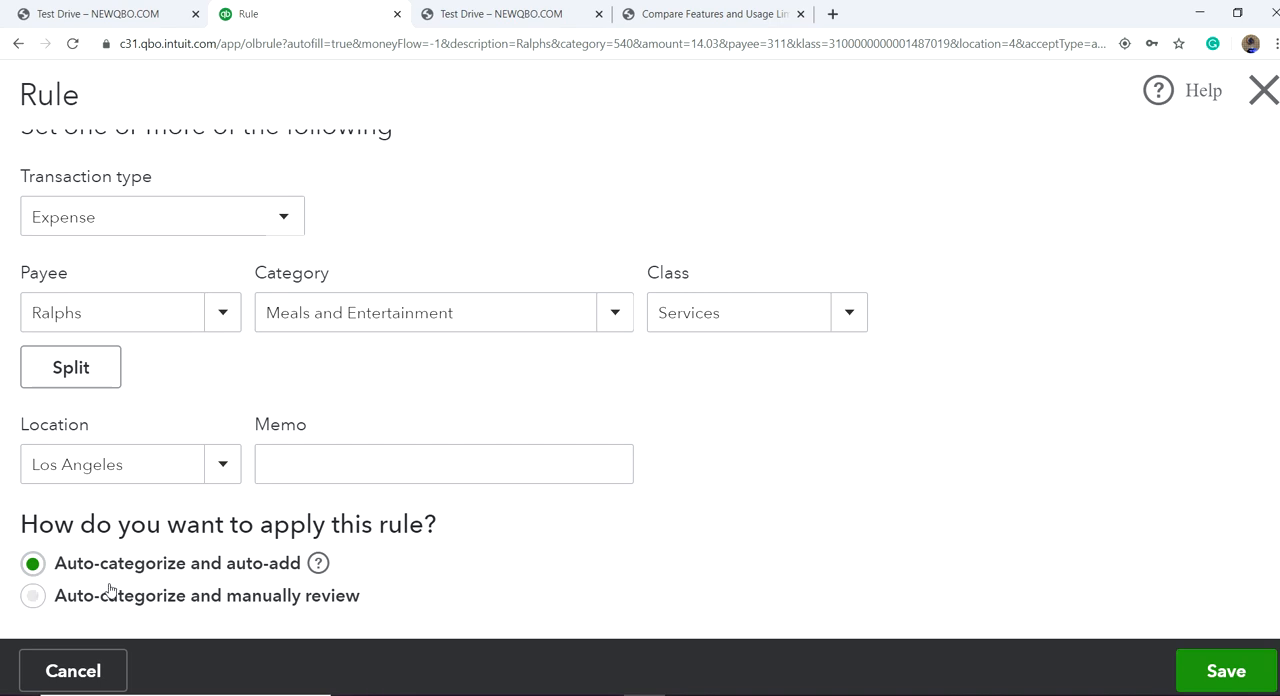
{"action": "left_click", "coordinate": [1236, 686]}
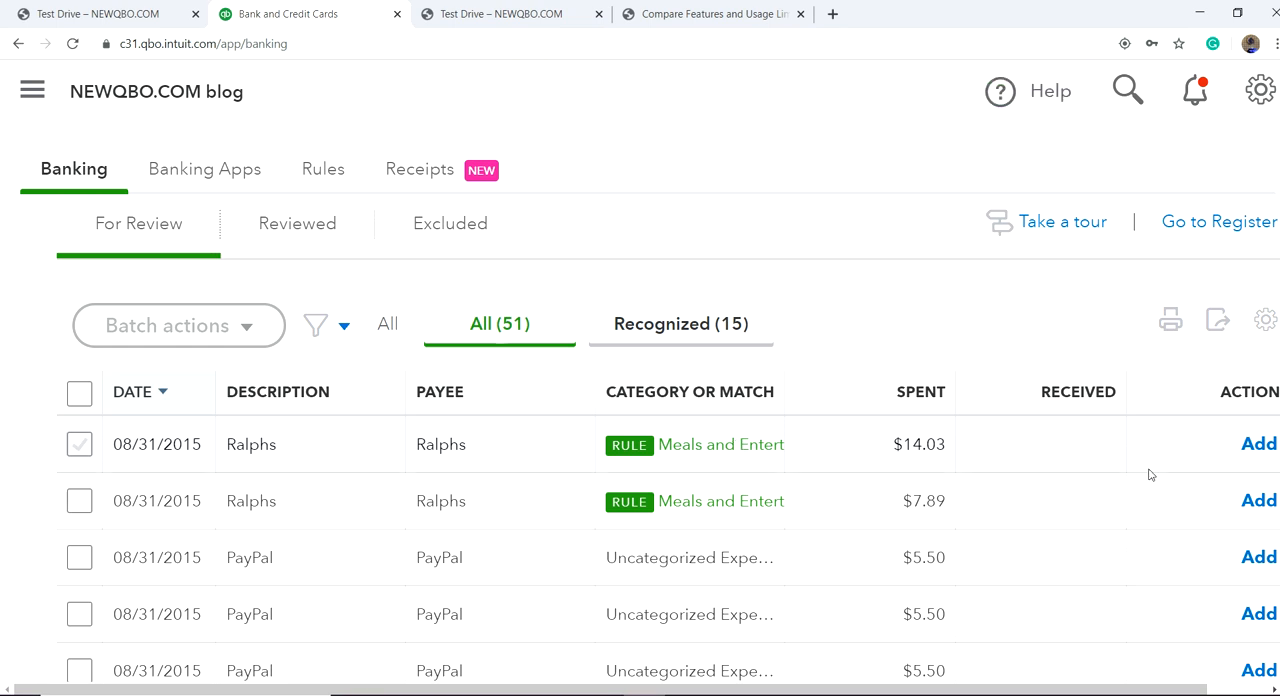
Step: Add the $14.03 and $7.89 Ralphs transactions to the books, accepting the closing date confirmation for each
{"action": "left_click", "coordinate": [1259, 446]}
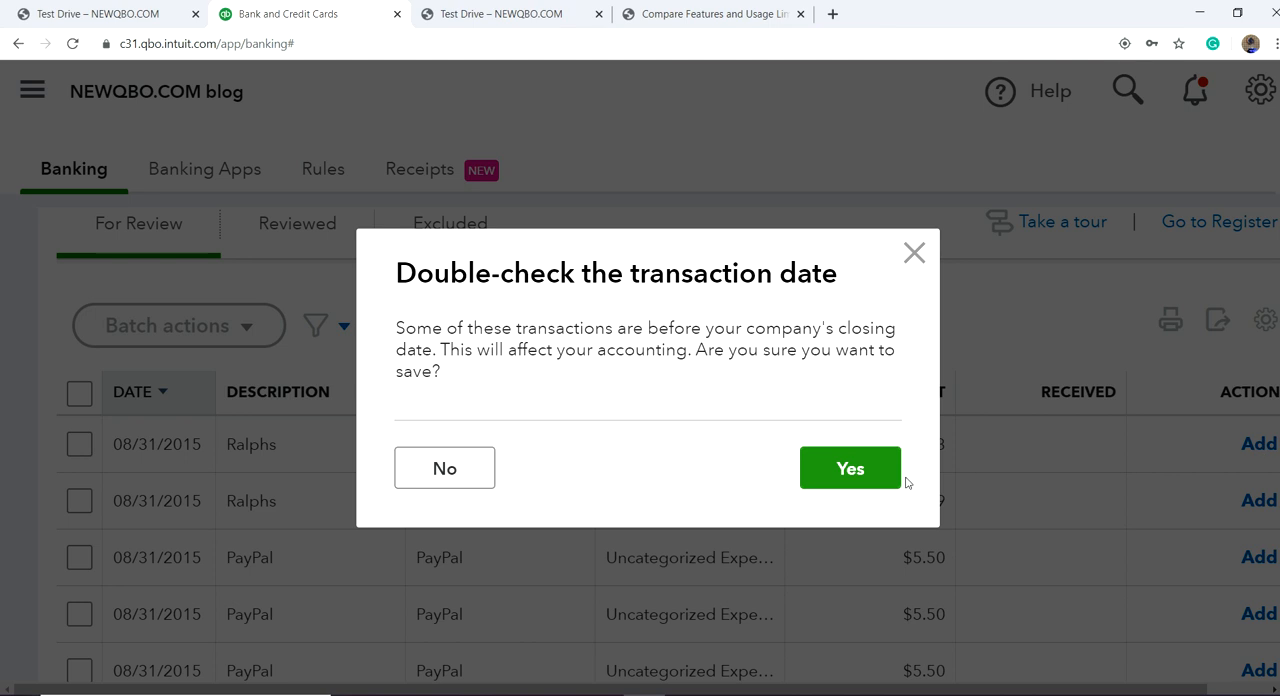
{"action": "left_click", "coordinate": [846, 485]}
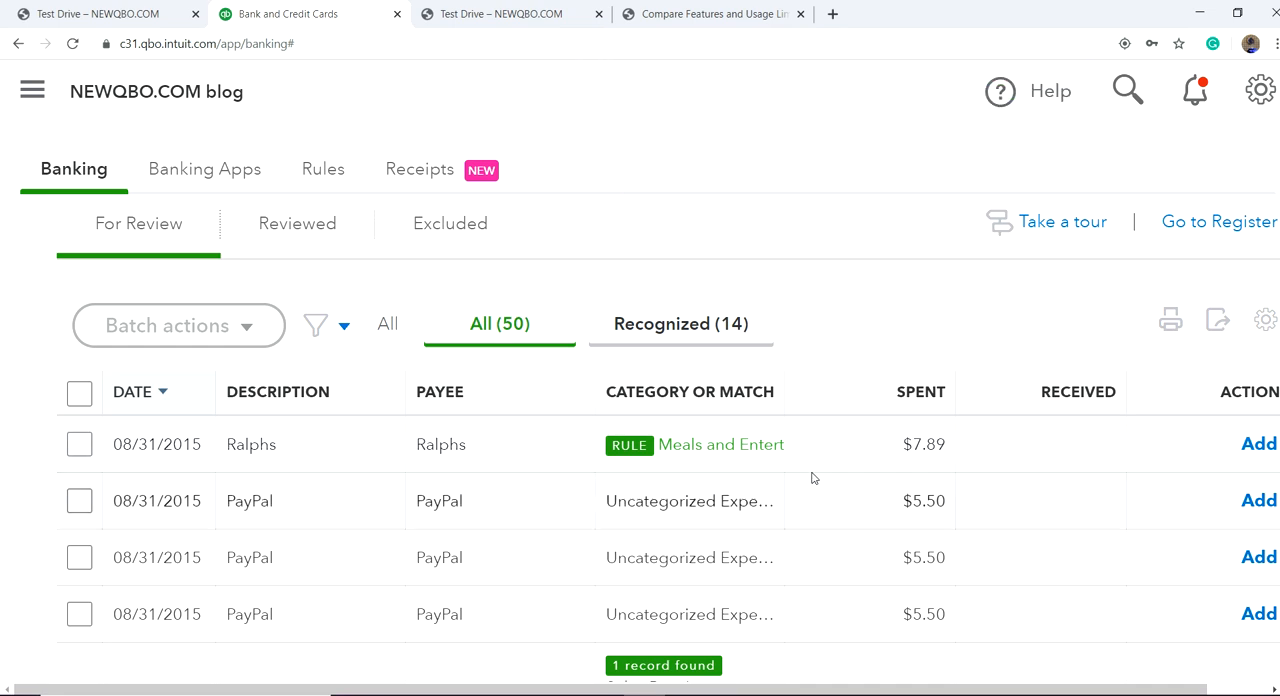
{"action": "left_click", "coordinate": [1260, 447]}
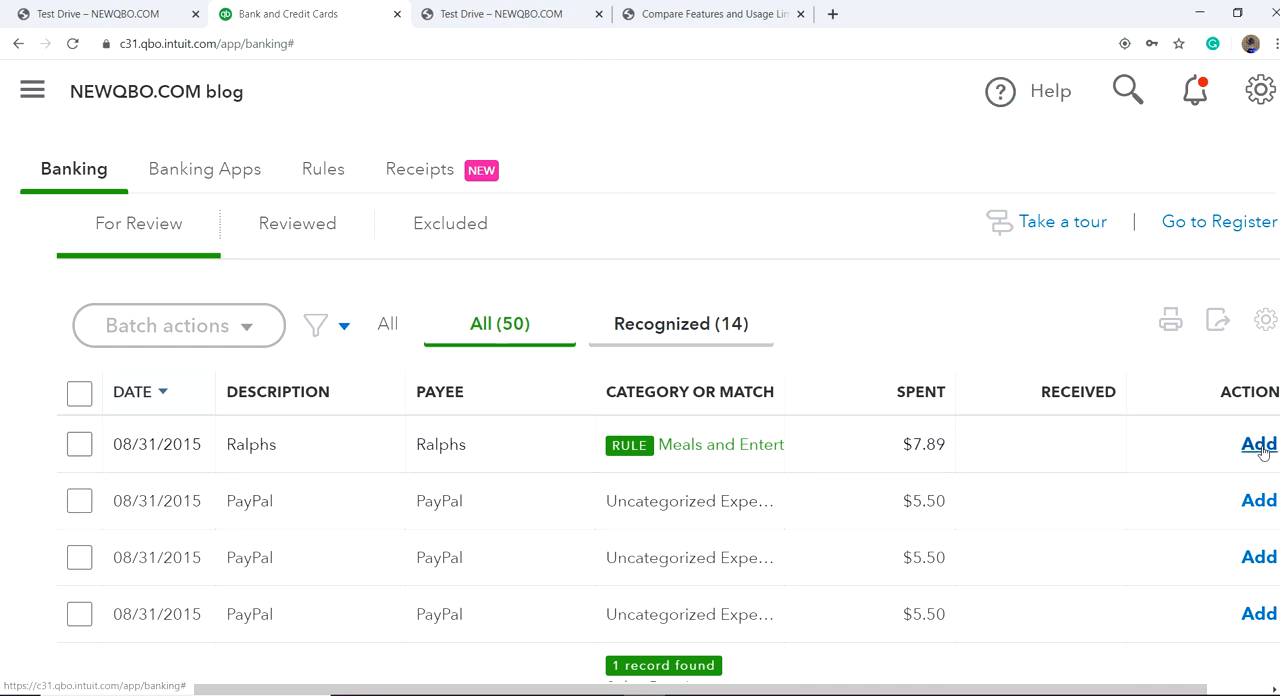
{"action": "left_click", "coordinate": [851, 469]}
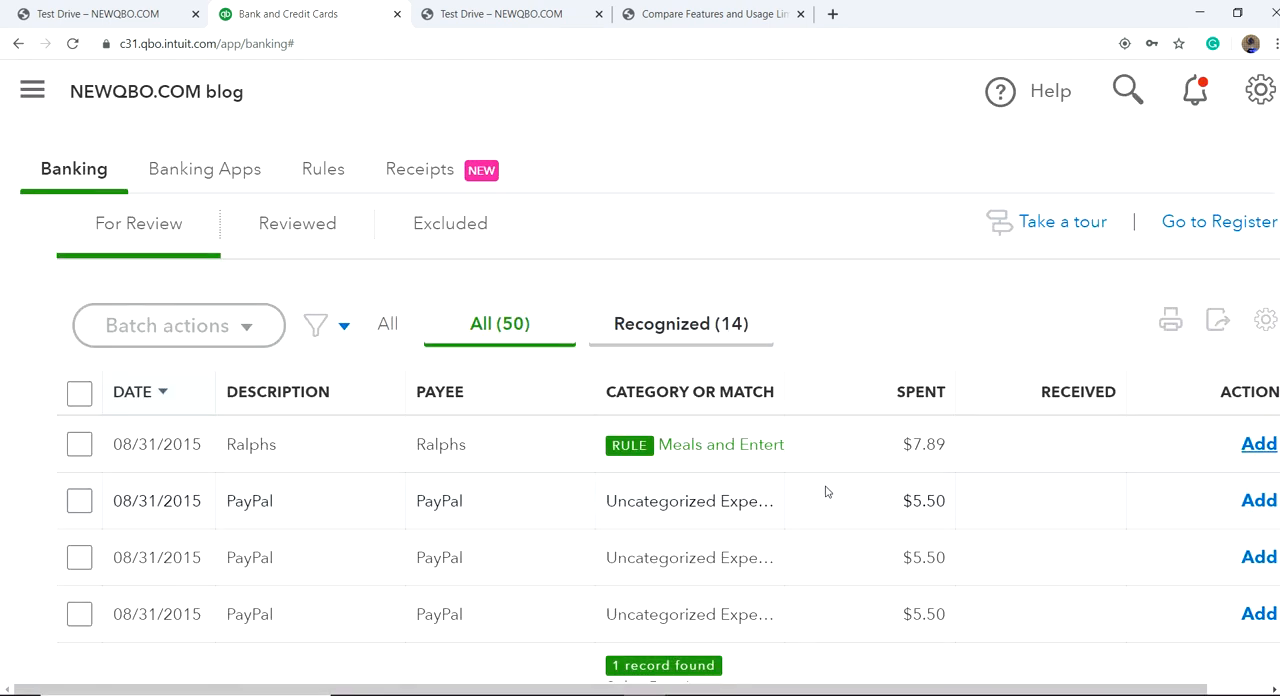
Step: Open the list of bank rules and look through it down to the Ralphs rule
{"action": "scroll", "coordinate": [545, 497], "scroll_direction": "up", "scroll_amount": 3}
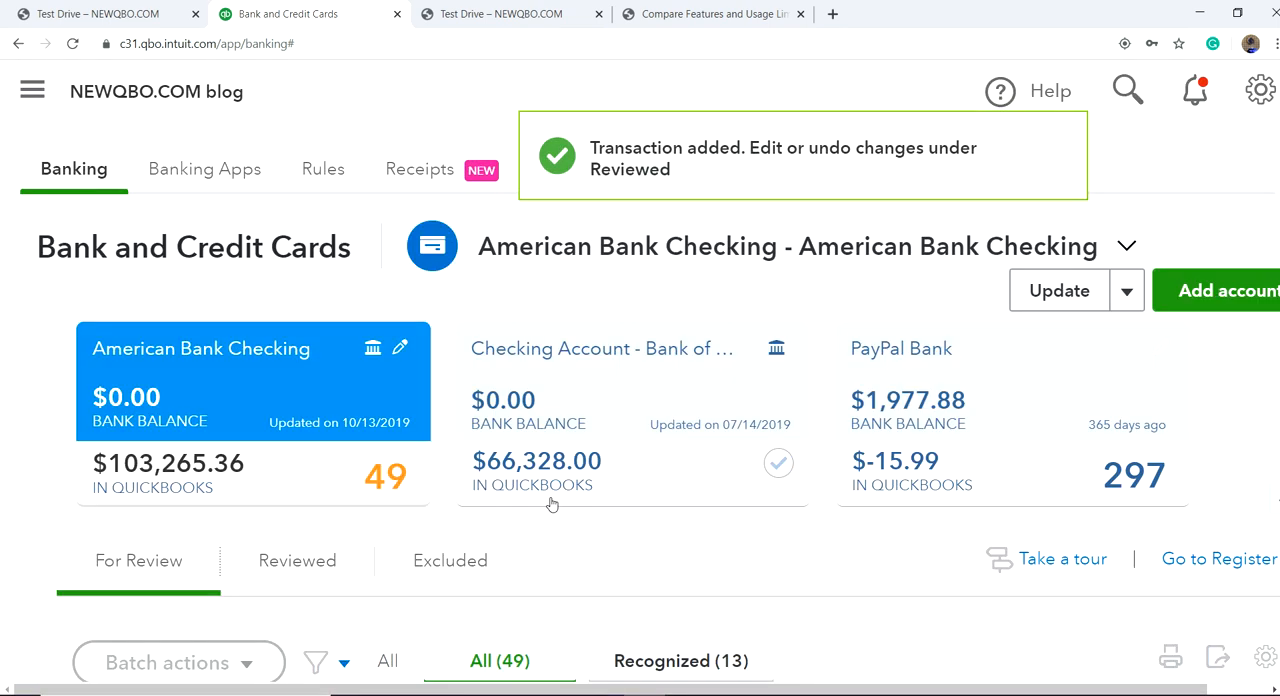
{"action": "scroll", "coordinate": [548, 505], "scroll_direction": "up", "scroll_amount": 1}
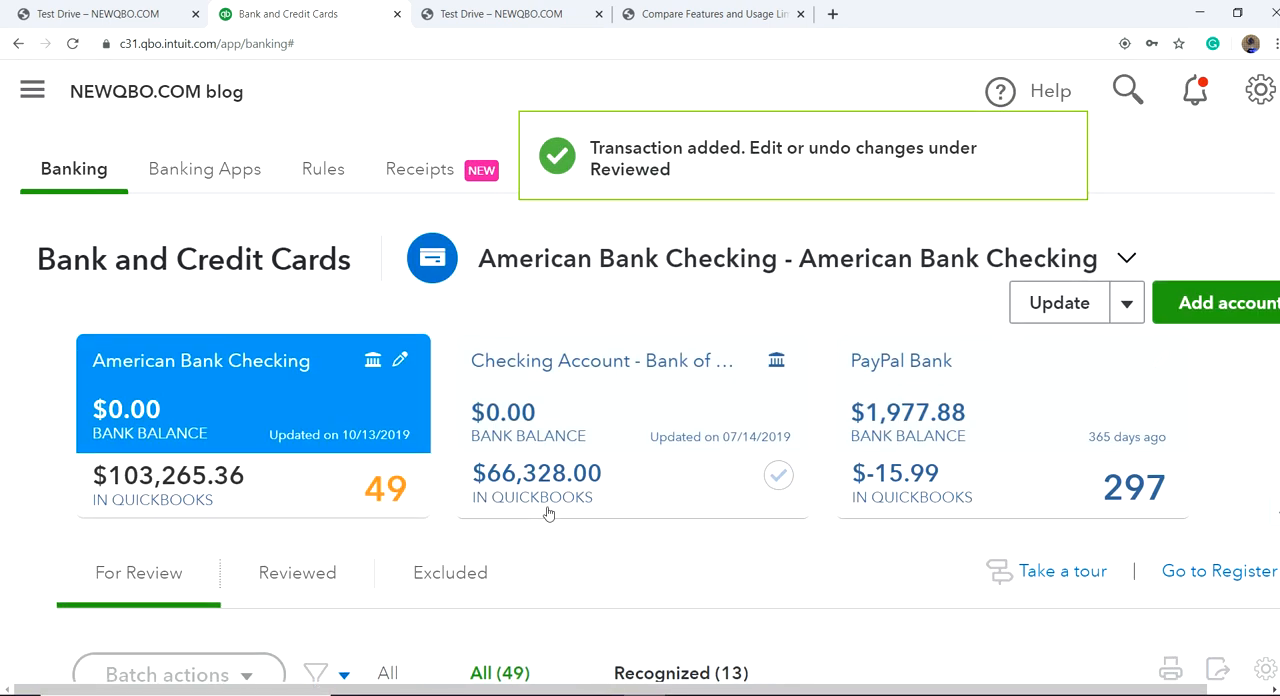
{"action": "left_click", "coordinate": [319, 166]}
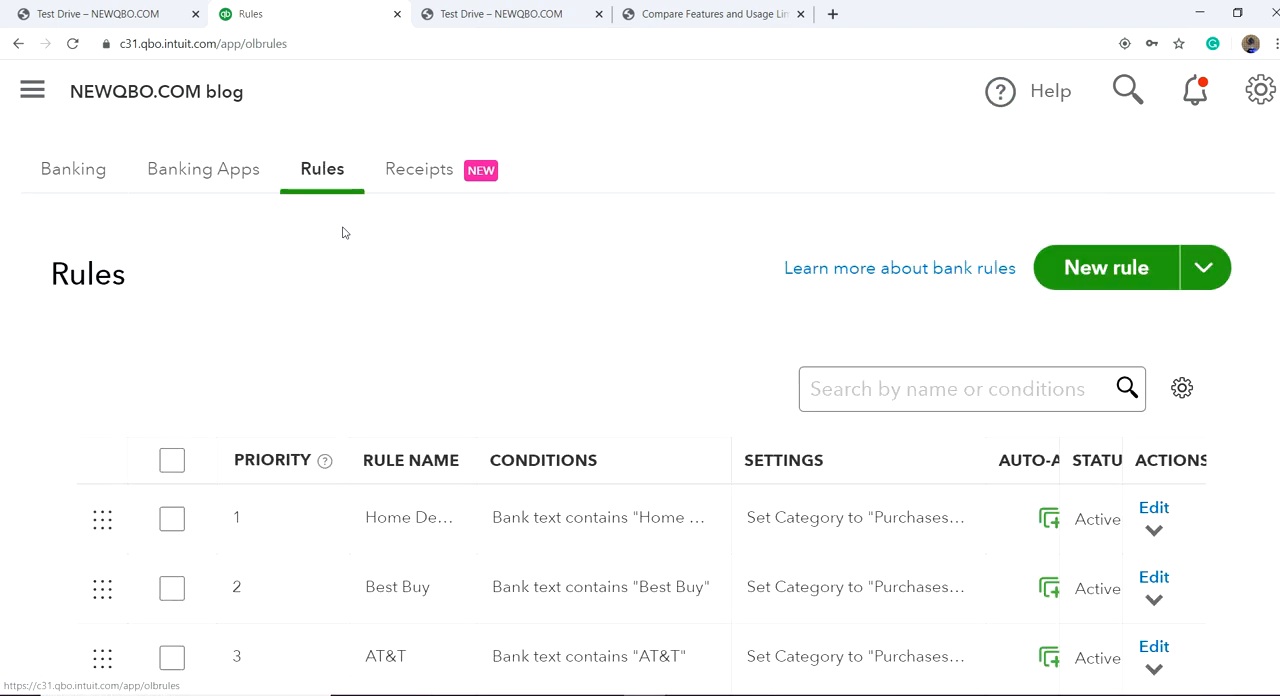
{"action": "scroll", "coordinate": [629, 400], "scroll_direction": "down", "scroll_amount": 3}
{"action": "scroll", "coordinate": [720, 412], "scroll_direction": "up", "scroll_amount": 3}
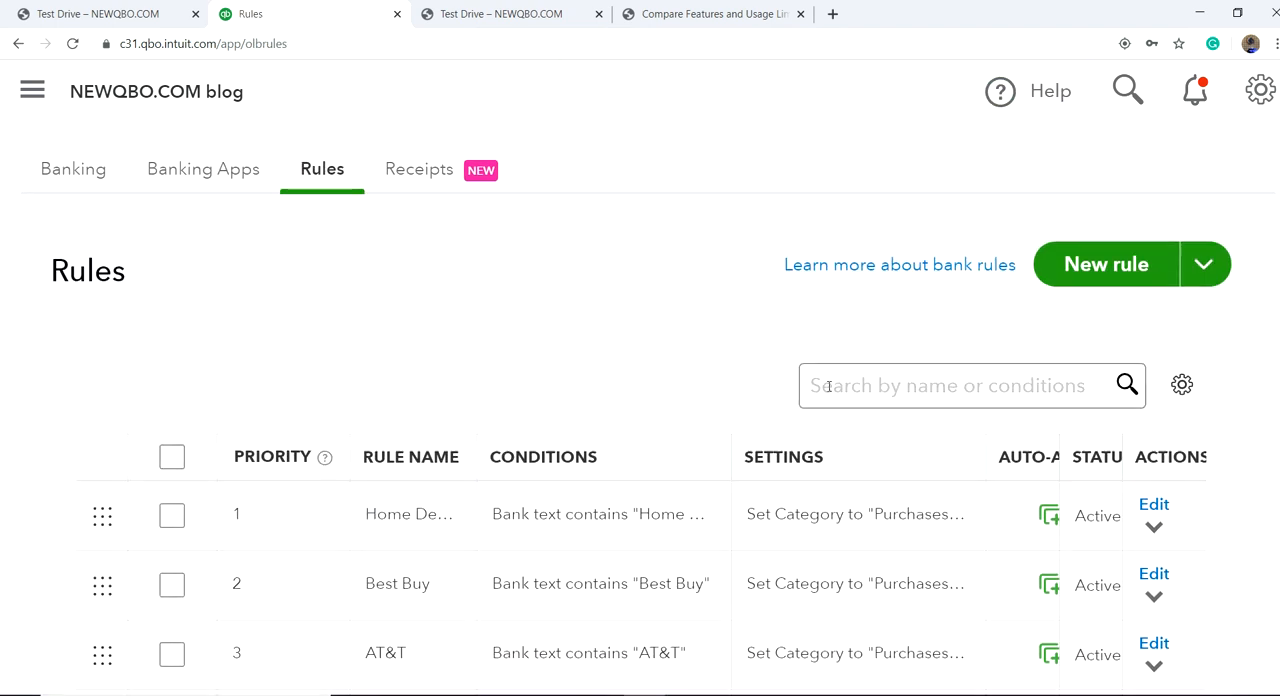
{"action": "scroll", "coordinate": [588, 400], "scroll_direction": "down", "scroll_amount": 3}
{"action": "scroll", "coordinate": [583, 414], "scroll_direction": "down", "scroll_amount": 2}
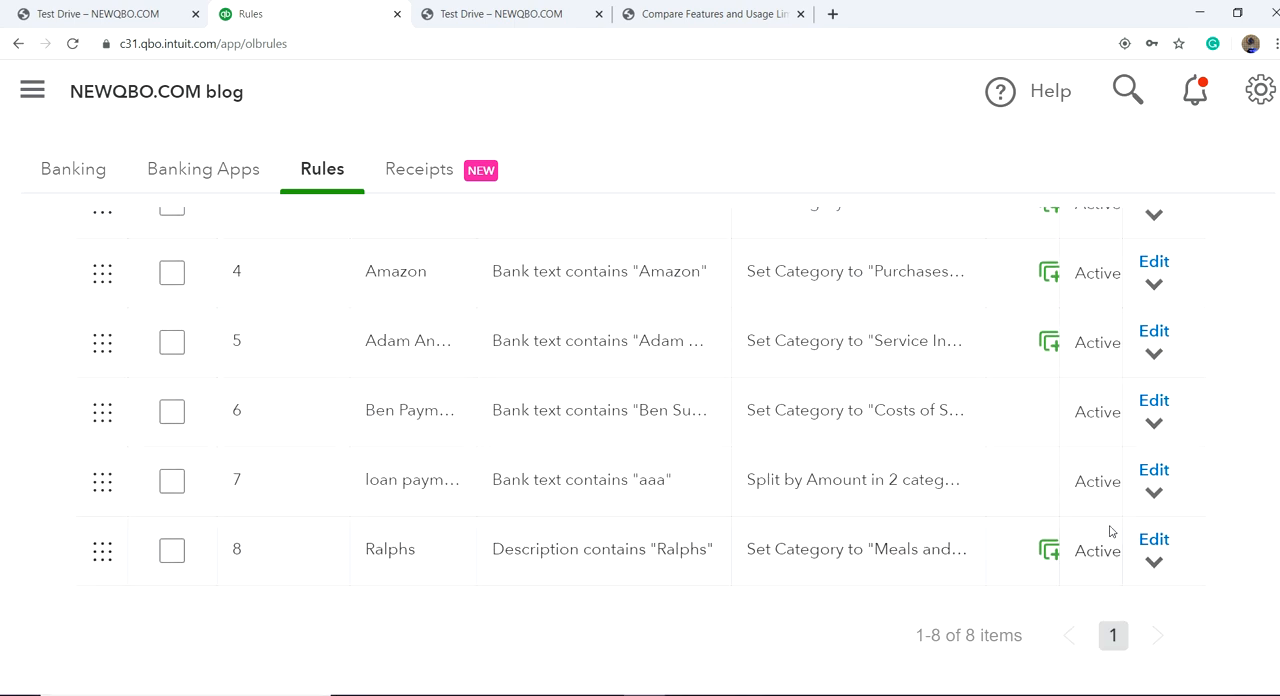
Step: Open the Ralphs rule for editing and examine its condition, transaction type, category, payee, class and location
{"action": "left_click", "coordinate": [1153, 541]}
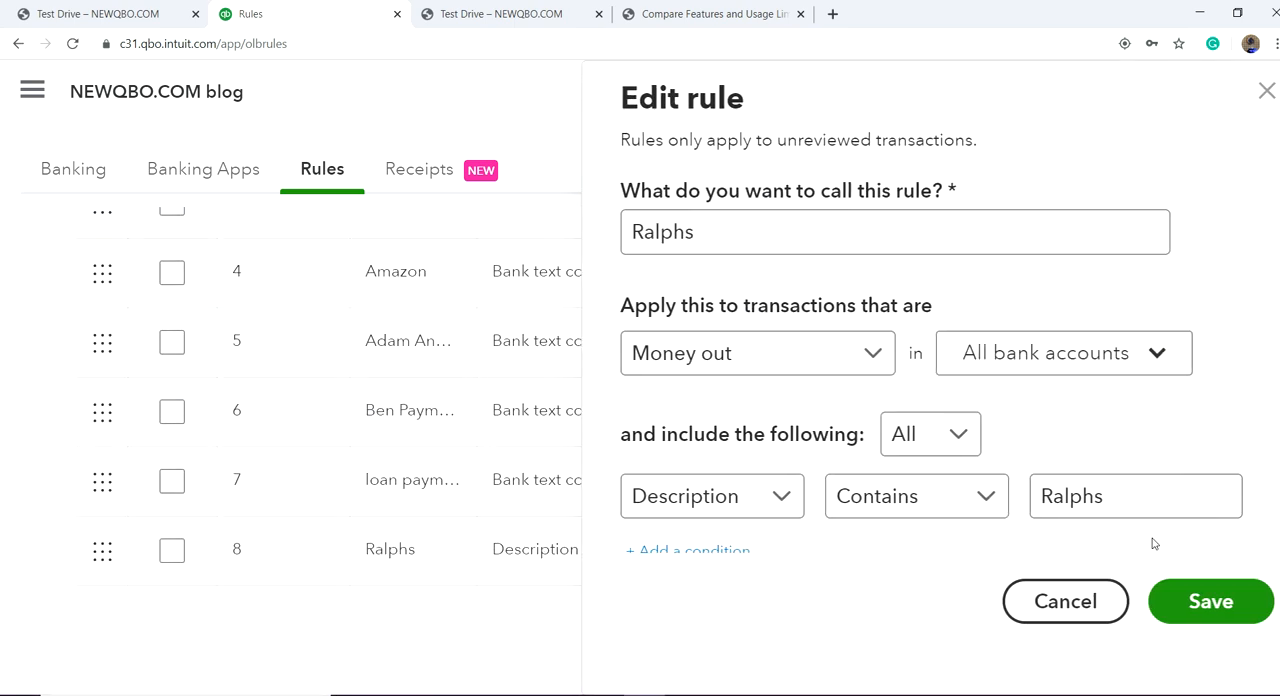
{"action": "scroll", "coordinate": [903, 540], "scroll_direction": "down", "scroll_amount": 1}
{"action": "scroll", "coordinate": [903, 540], "scroll_direction": "down", "scroll_amount": 5}
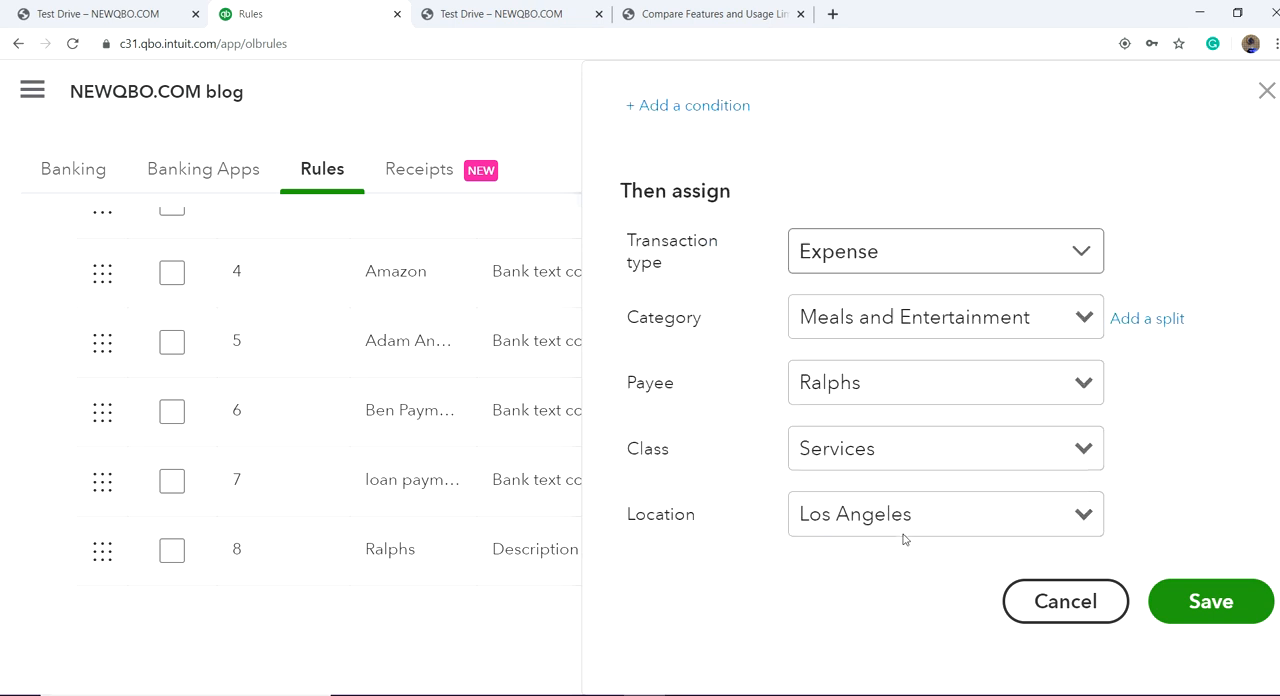
{"action": "scroll", "coordinate": [1246, 476], "scroll_direction": "up", "scroll_amount": 4}
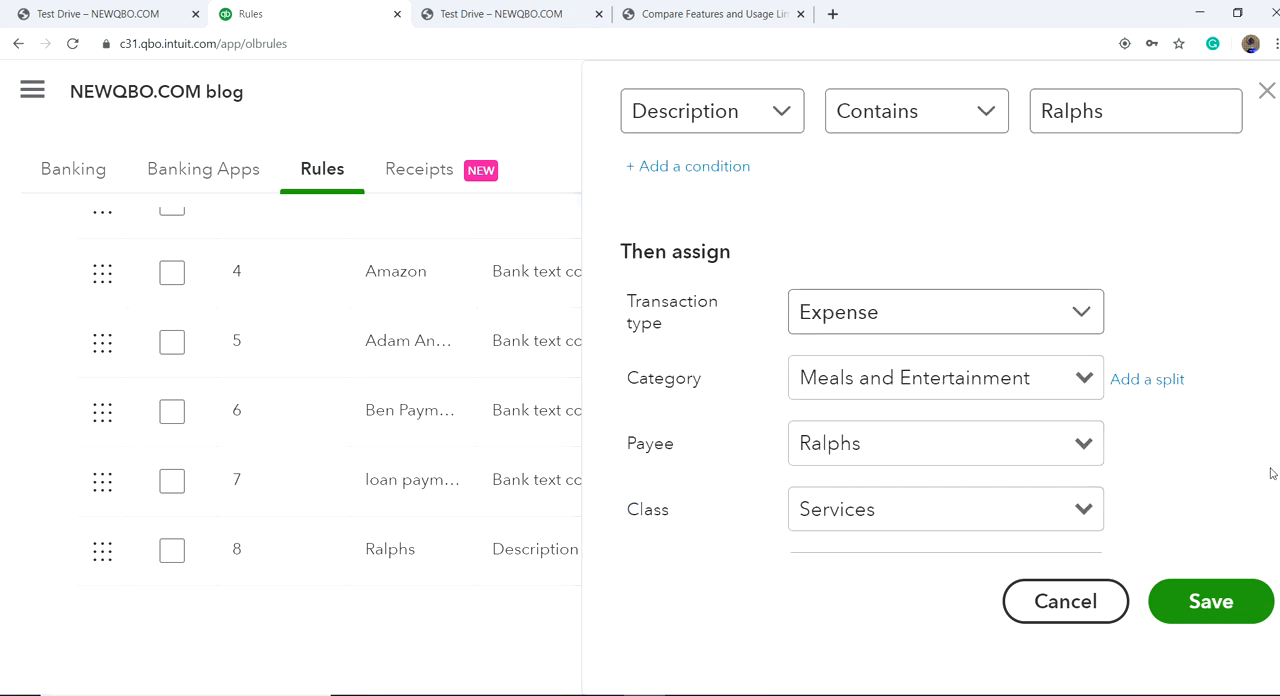
{"action": "scroll", "coordinate": [1231, 434], "scroll_direction": "down", "scroll_amount": 3}
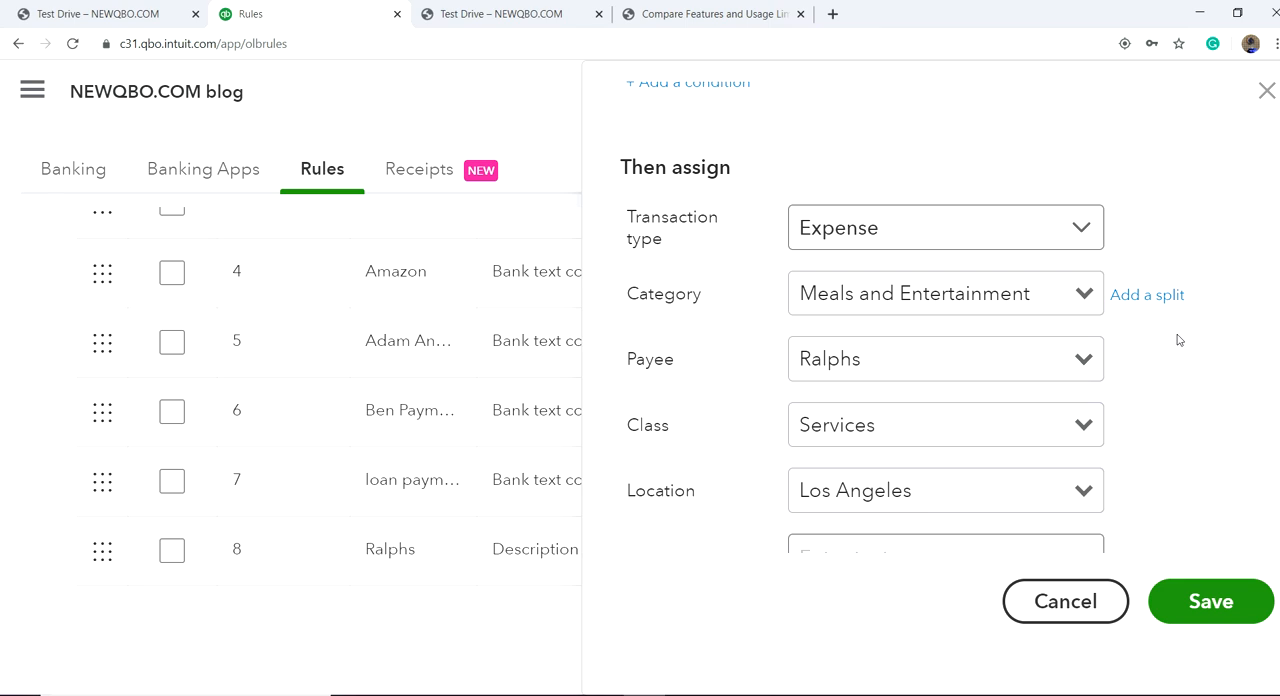
Step: Try a category split in the Ralphs rule, switching between splitting by amount and by percentage, and cancel the edit
{"action": "left_click", "coordinate": [1149, 297]}
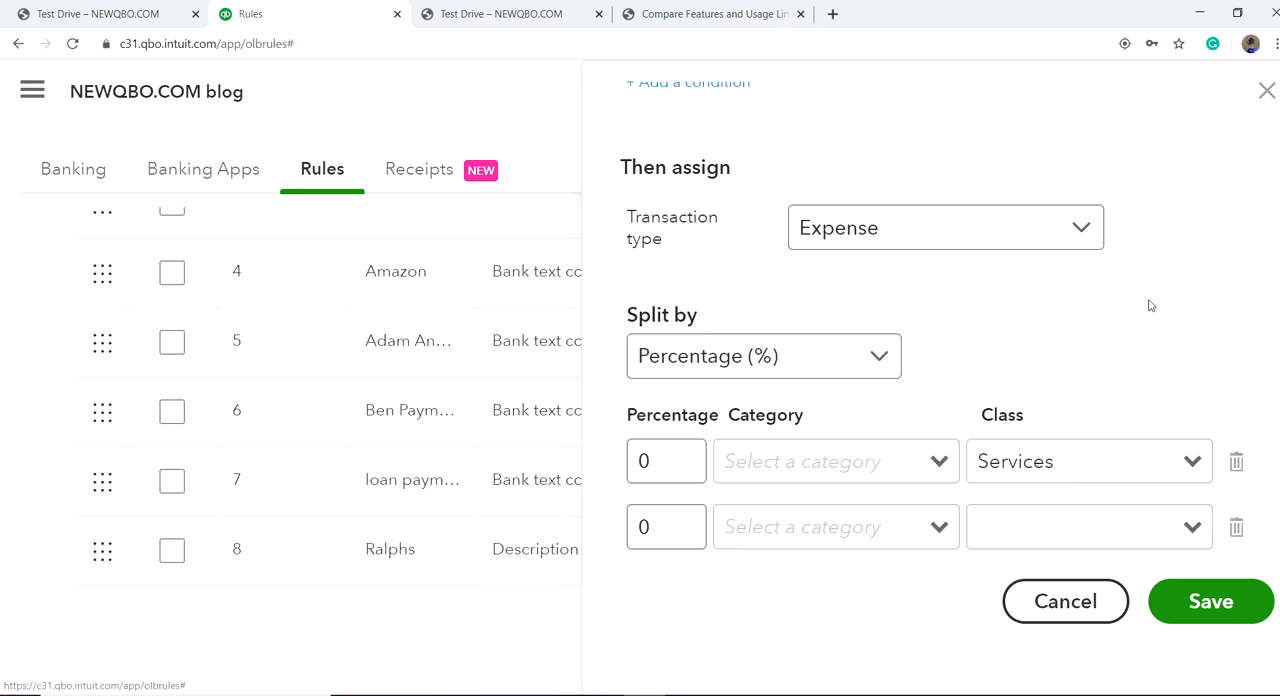
{"action": "left_click", "coordinate": [870, 358]}
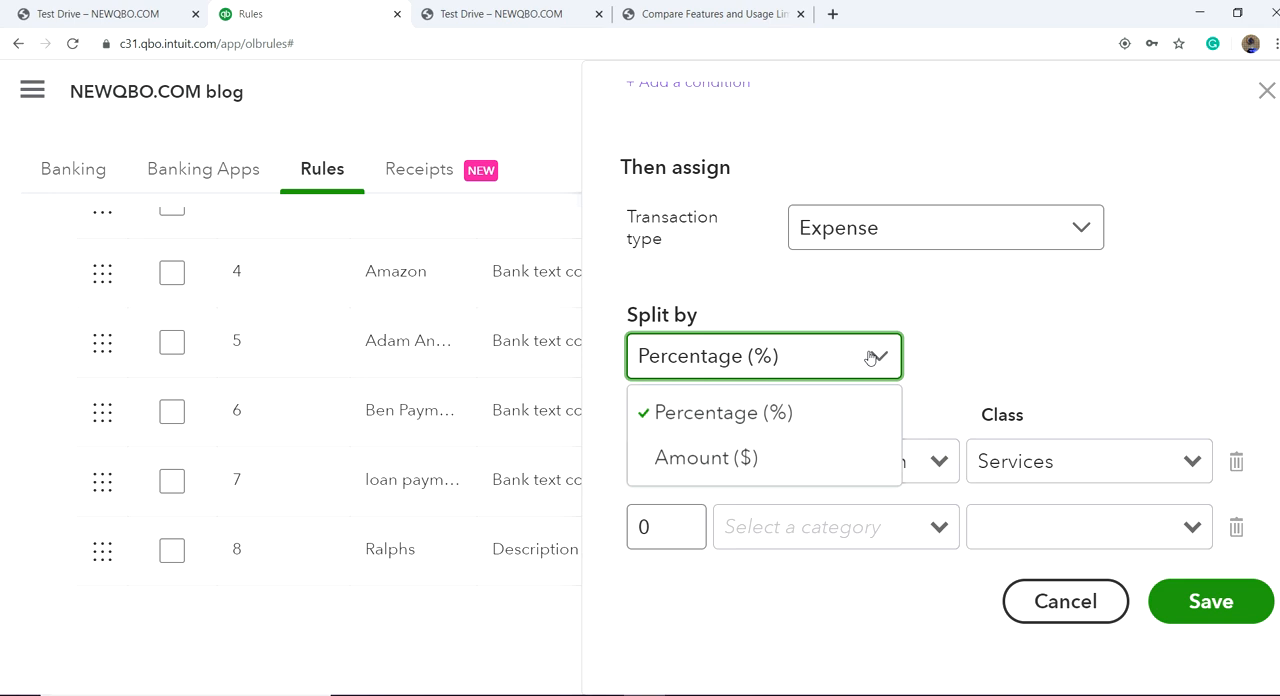
{"action": "left_click", "coordinate": [694, 456]}
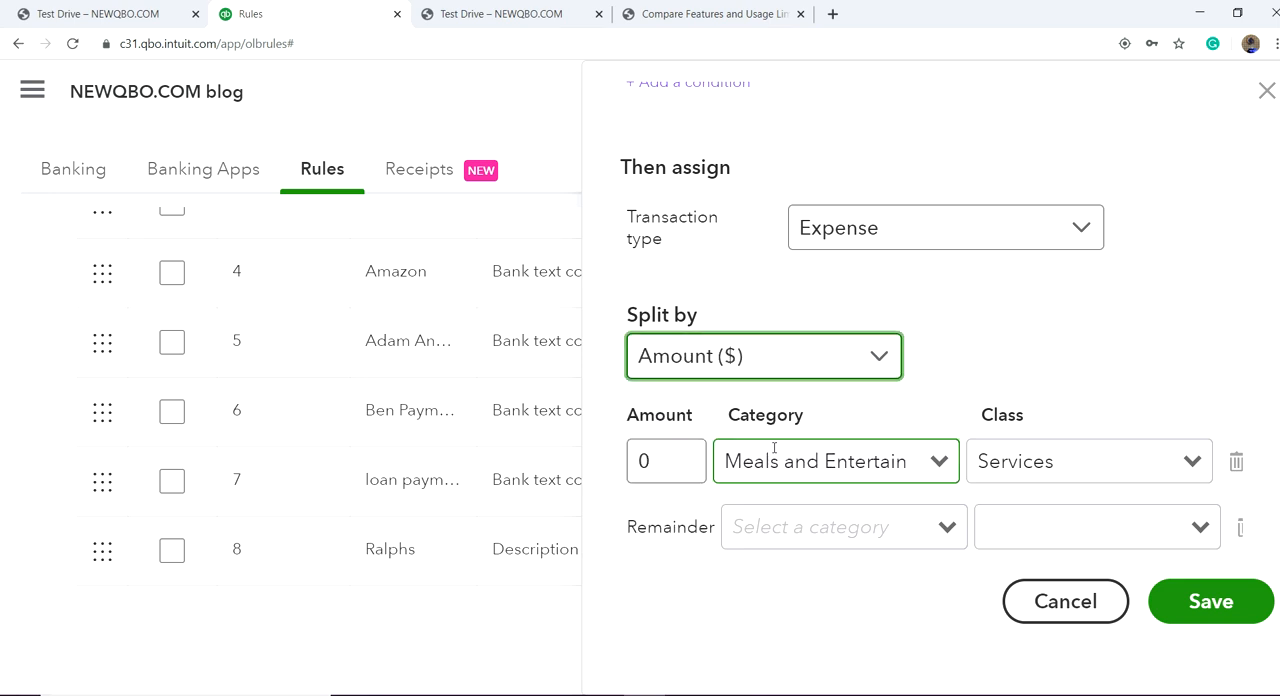
{"action": "left_click", "coordinate": [876, 360]}
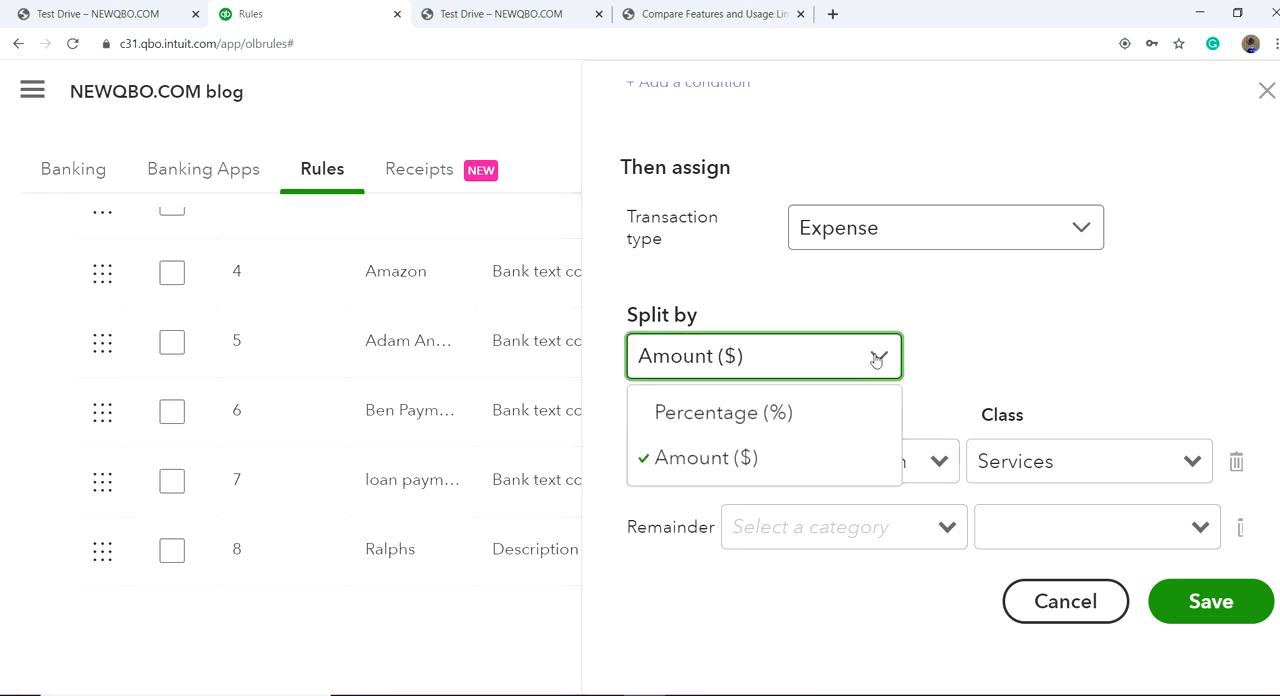
{"action": "left_click", "coordinate": [810, 424]}
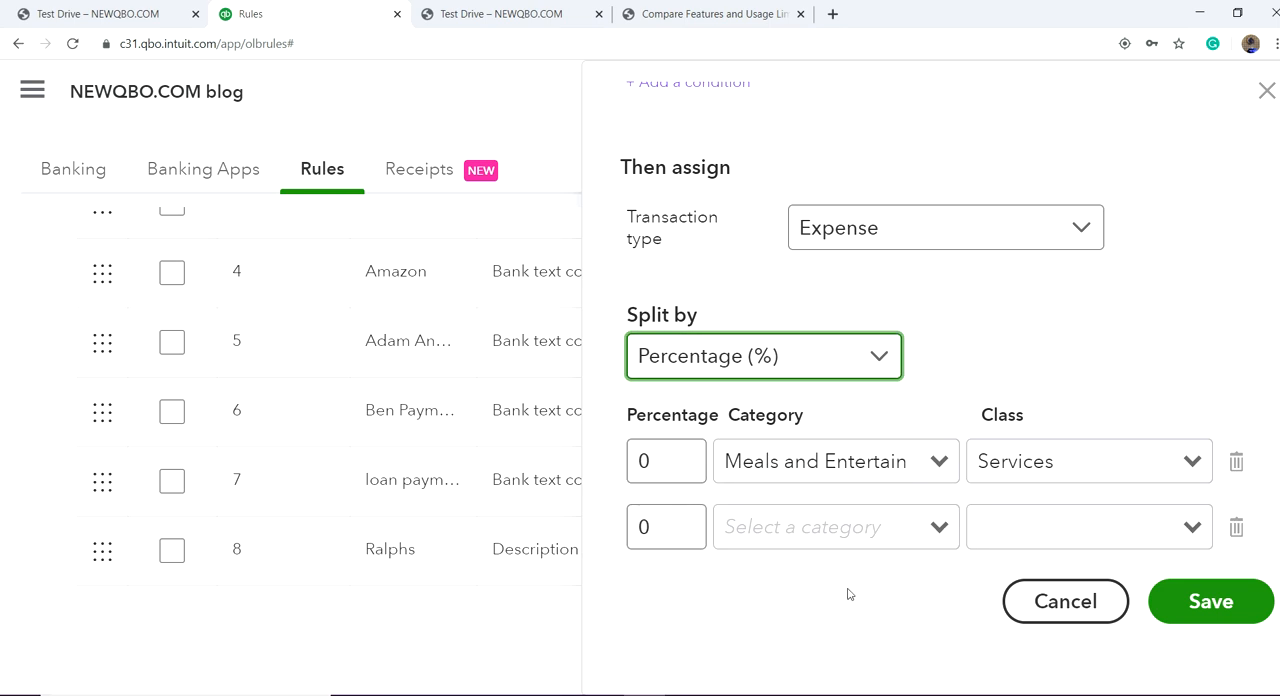
{"action": "left_click", "coordinate": [879, 360]}
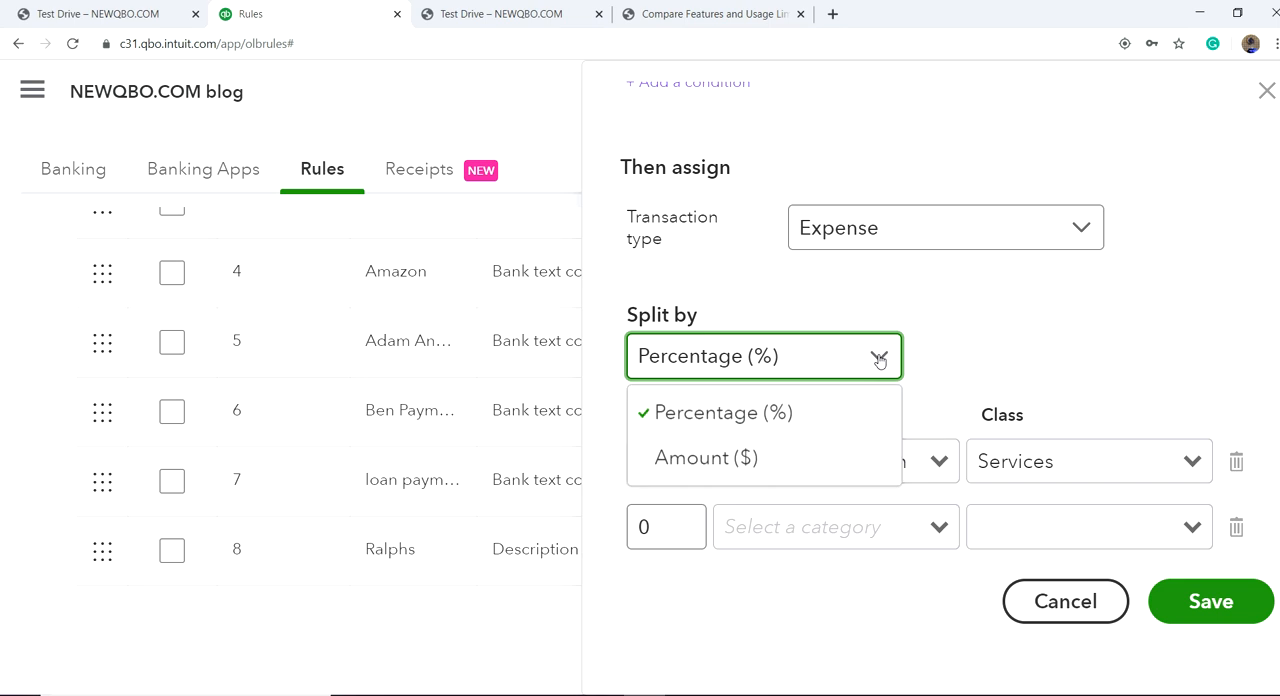
{"action": "left_click", "coordinate": [771, 459]}
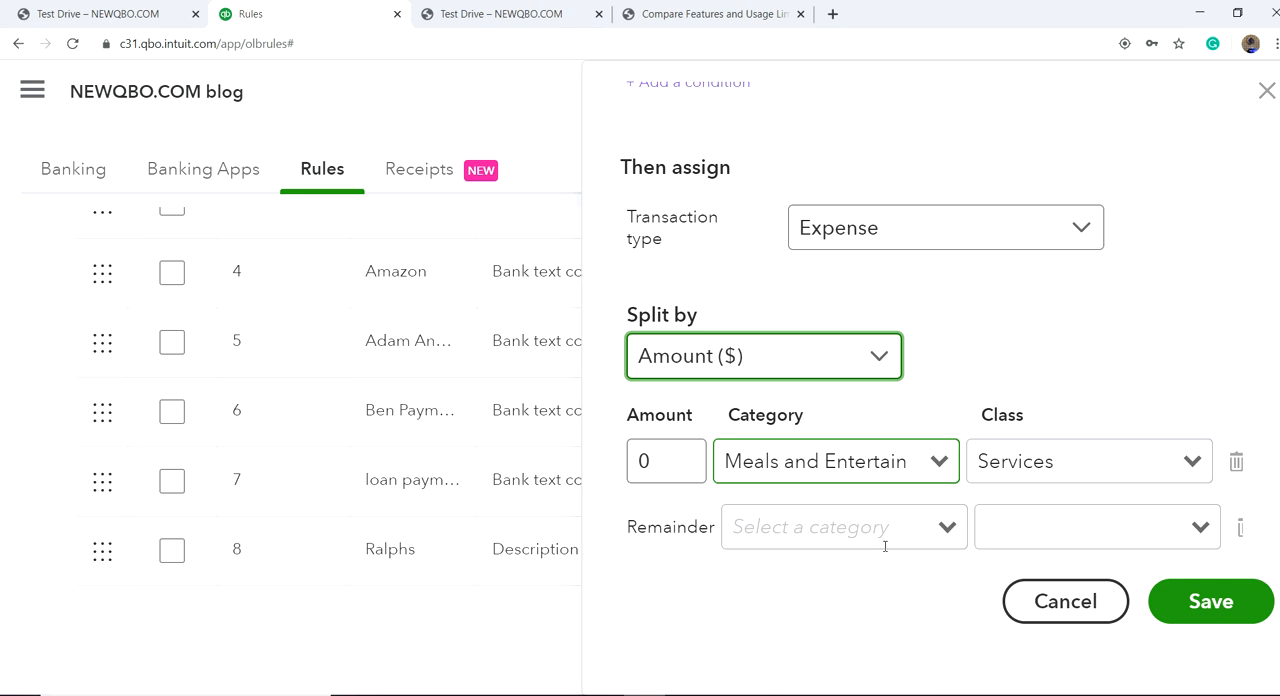
{"action": "left_click", "coordinate": [1036, 605]}
Step: Return from the bank rules to the downloaded bank transactions
{"action": "scroll", "coordinate": [1035, 605], "scroll_direction": "up", "scroll_amount": 5}
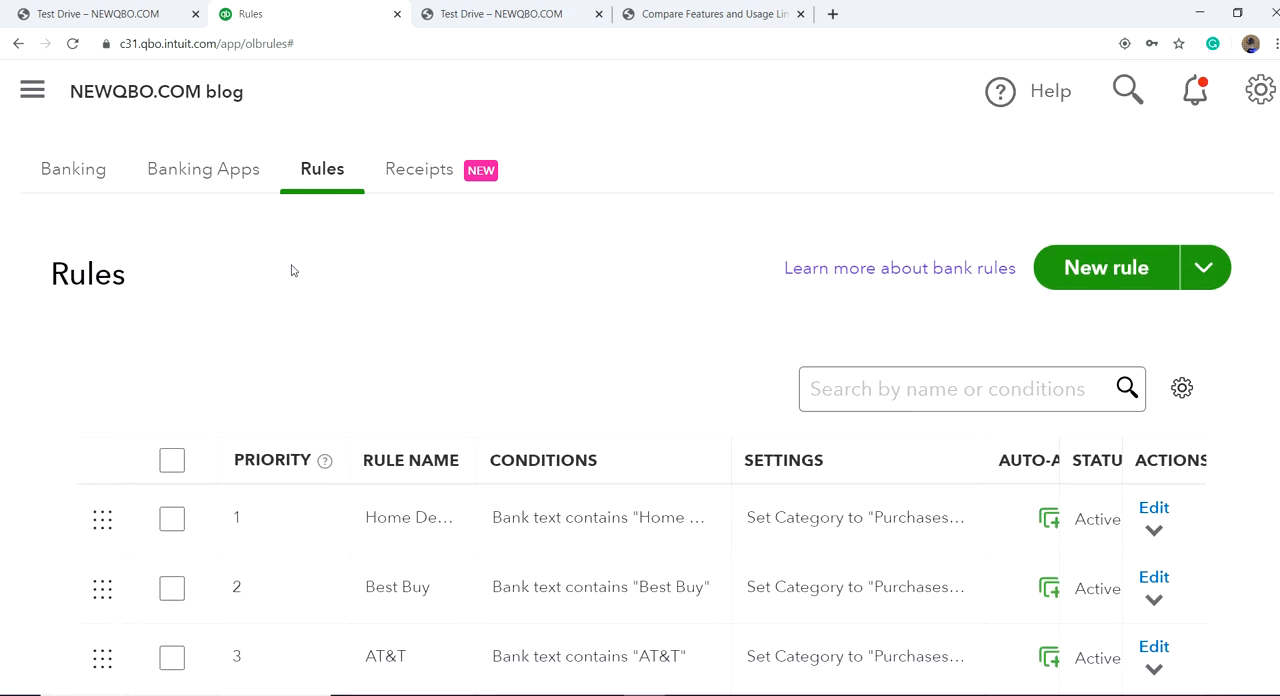
{"action": "left_click", "coordinate": [84, 170]}
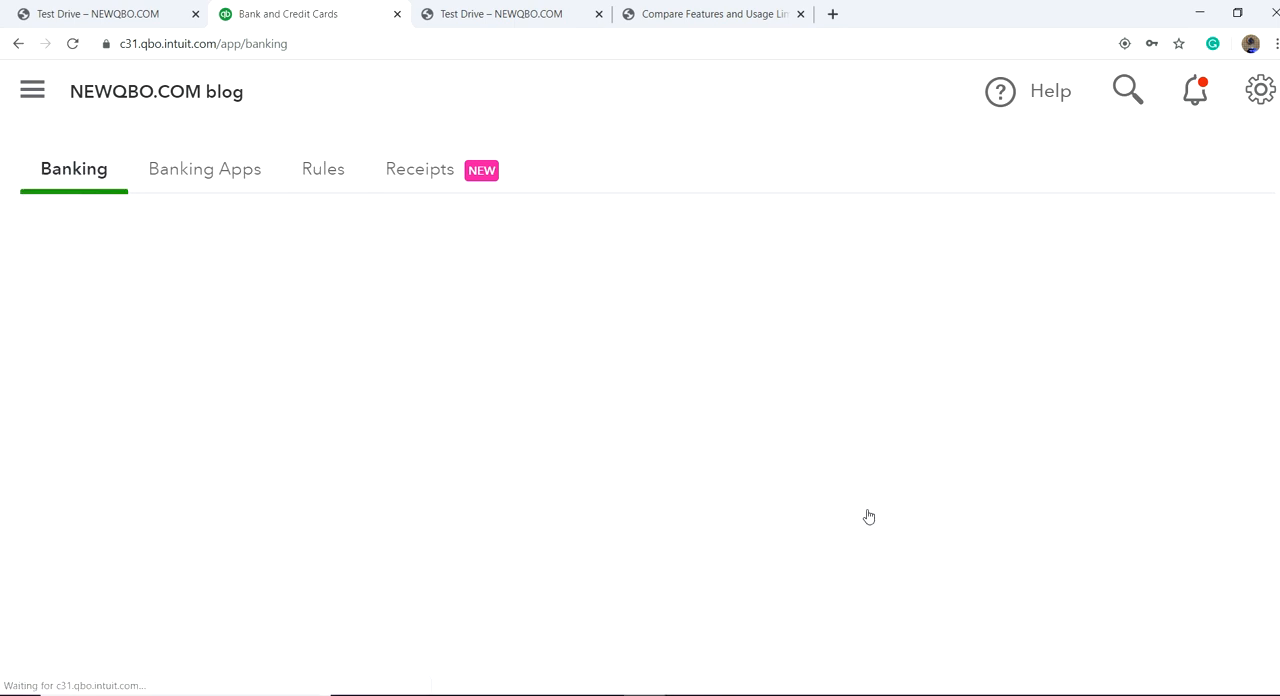
Step: Look through the American Bank Checking transactions for review and expand the match details of the 08/28/2015 deposit of $400.00
{"action": "scroll", "coordinate": [800, 514], "scroll_direction": "down", "scroll_amount": 2}
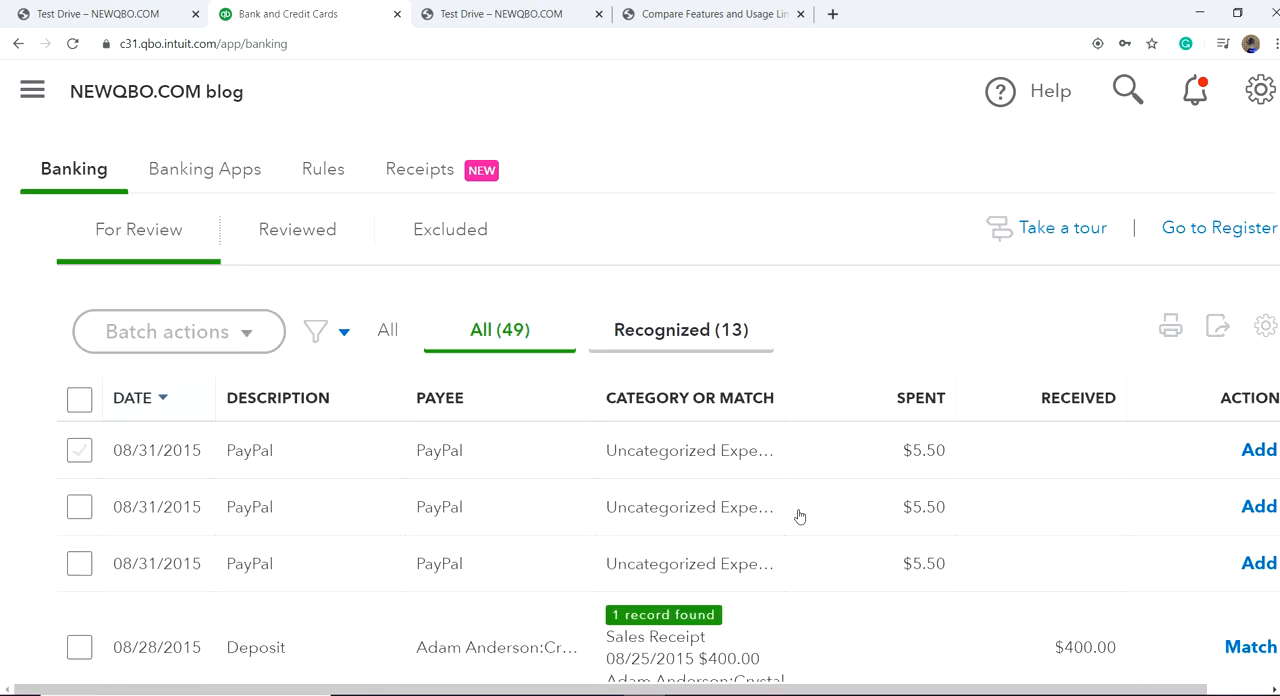
{"action": "scroll", "coordinate": [799, 516], "scroll_direction": "down", "scroll_amount": 1}
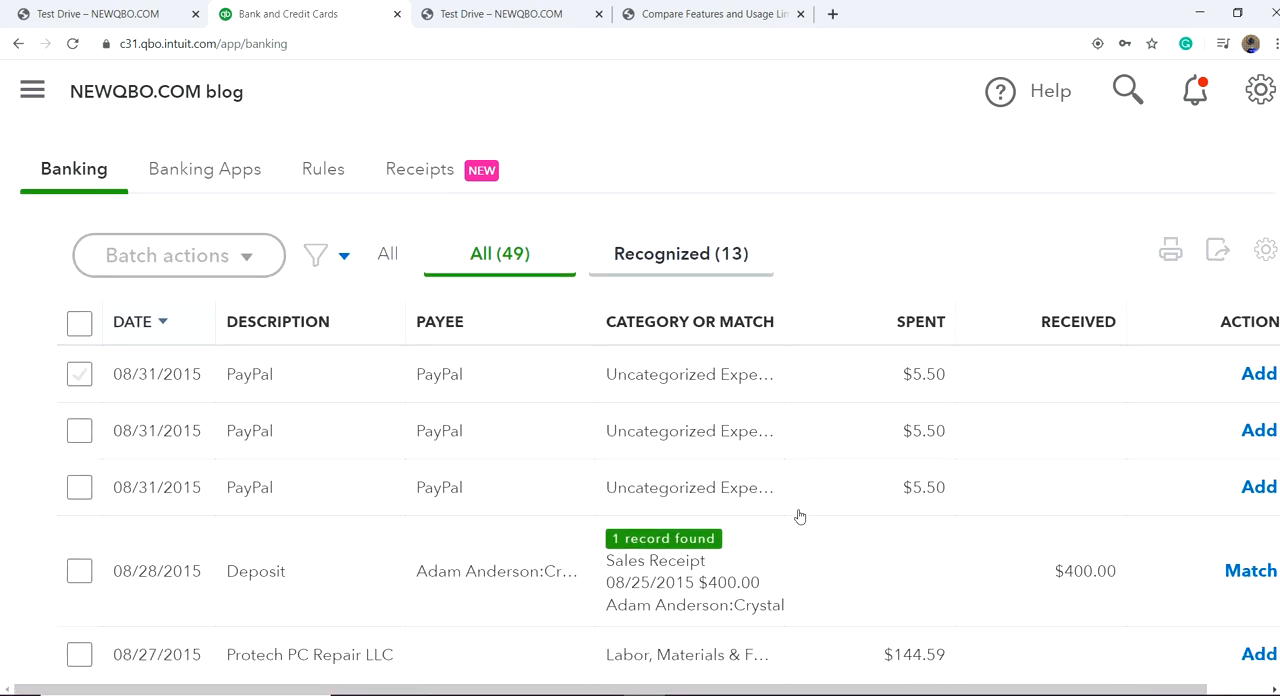
{"action": "scroll", "coordinate": [157, 326], "scroll_direction": "up", "scroll_amount": 3}
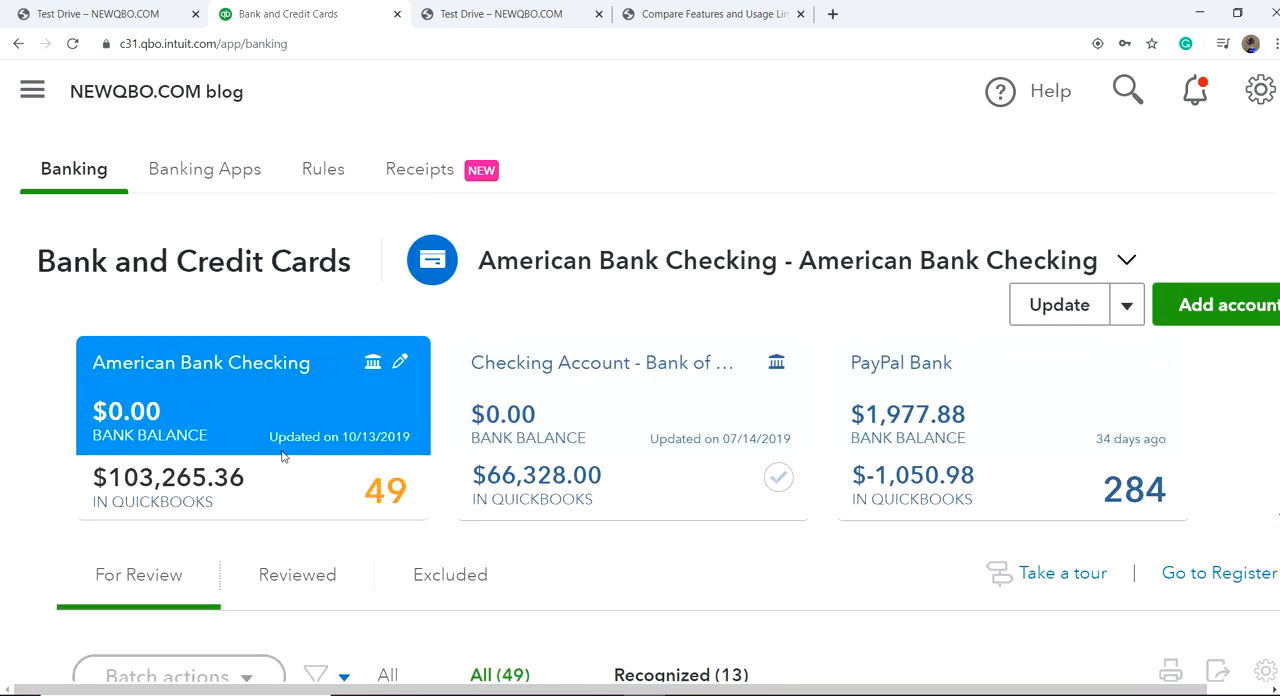
{"action": "scroll", "coordinate": [594, 522], "scroll_direction": "down", "scroll_amount": 2}
{"action": "left_click", "coordinate": [129, 321]}
{"action": "scroll", "coordinate": [845, 535], "scroll_direction": "down", "scroll_amount": 2}
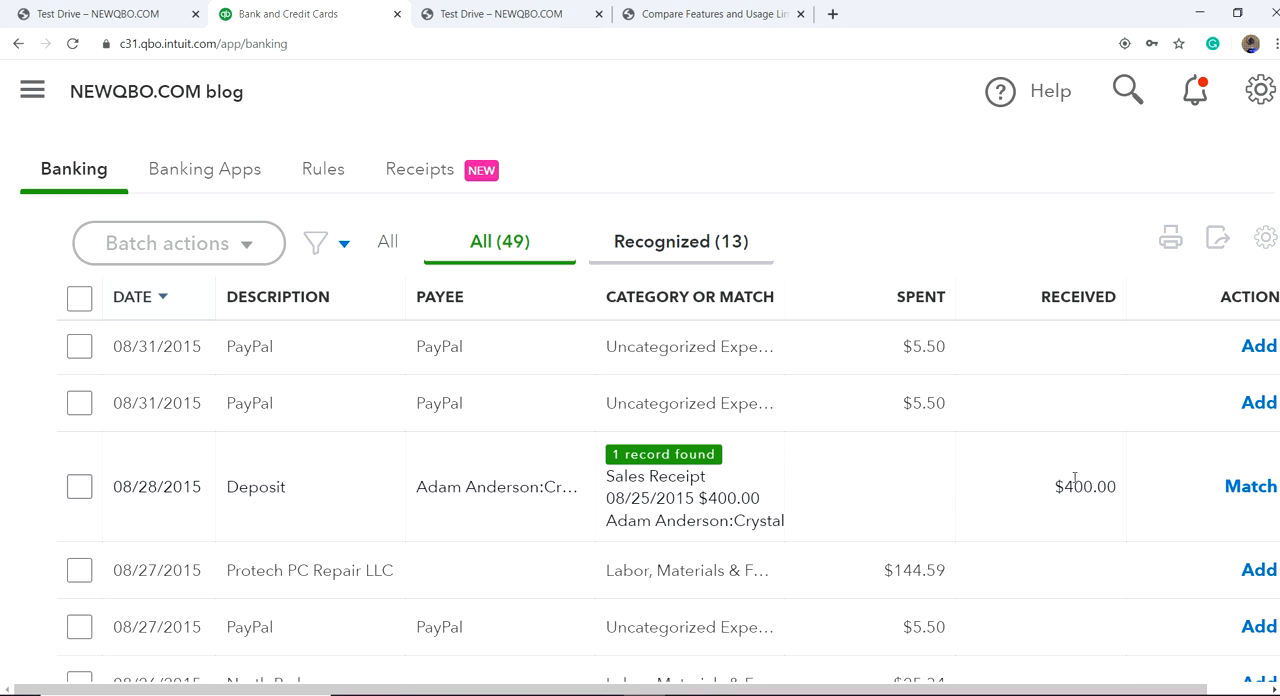
{"action": "left_click", "coordinate": [797, 497]}
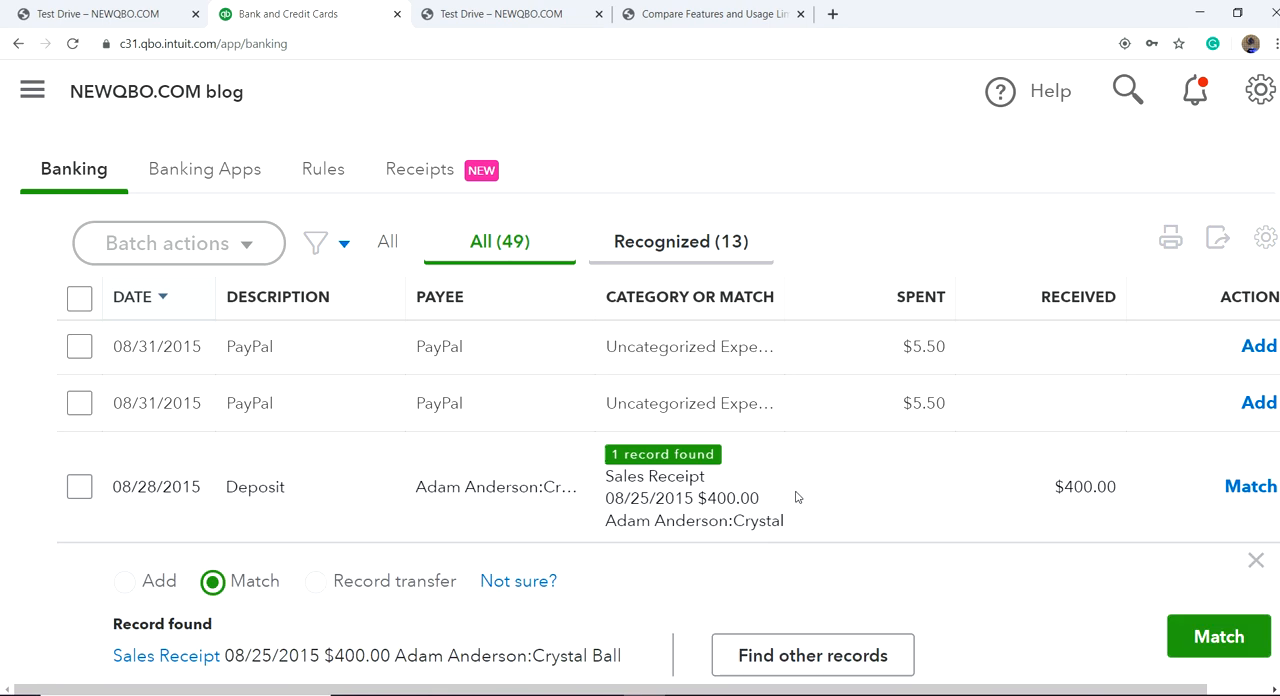
{"action": "scroll", "coordinate": [482, 556], "scroll_direction": "down", "scroll_amount": 3}
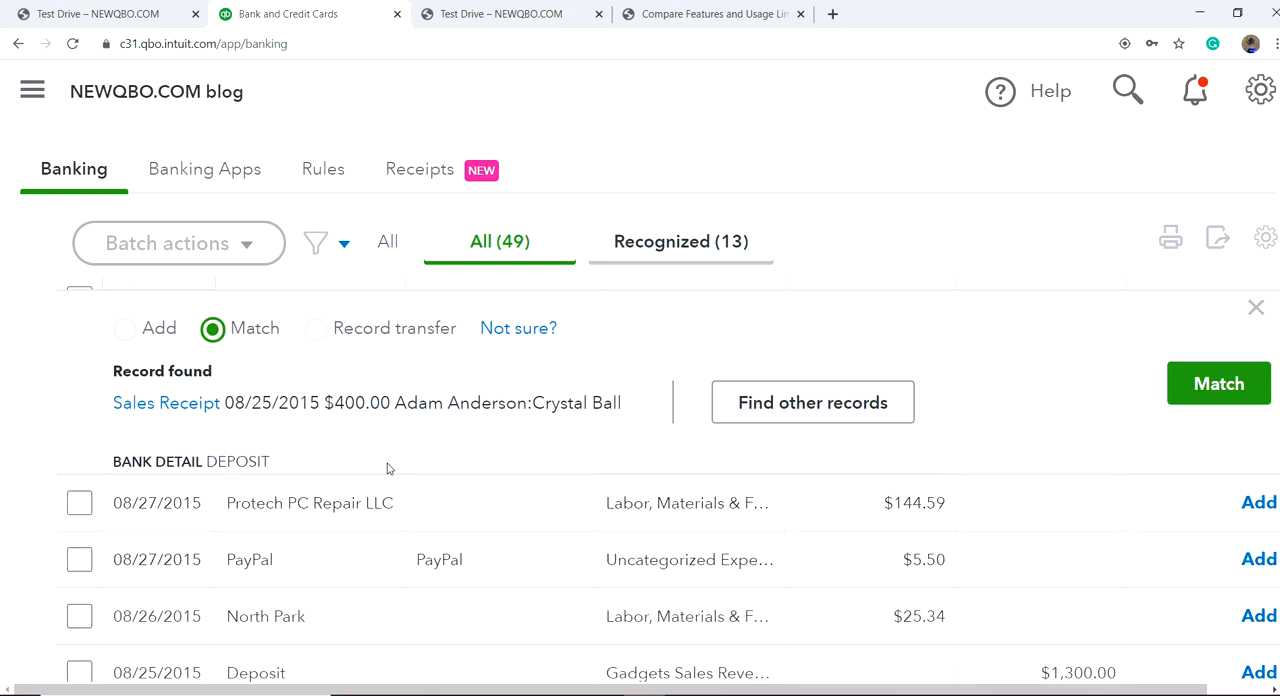
Step: Open the sales receipt suggested as the match, examine its details down to the deposit account, and close it
{"action": "left_click", "coordinate": [157, 411]}
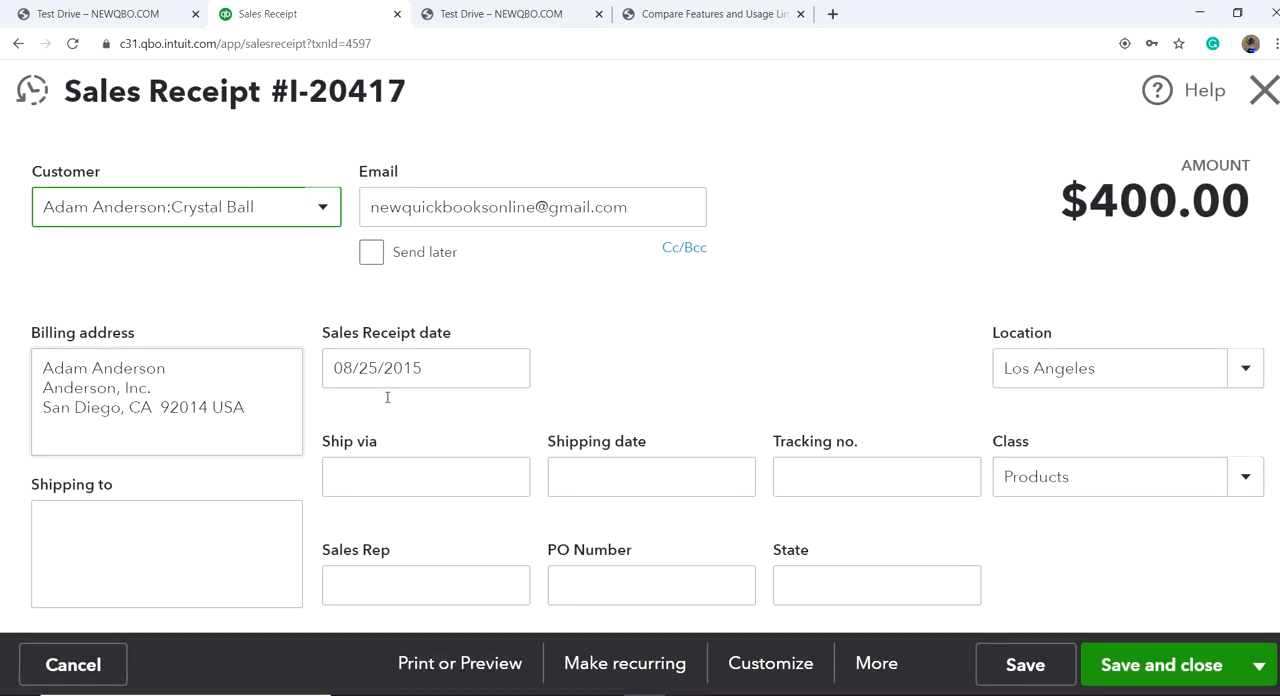
{"action": "scroll", "coordinate": [1016, 565], "scroll_direction": "down", "scroll_amount": 3}
{"action": "scroll", "coordinate": [1016, 565], "scroll_direction": "down", "scroll_amount": 2}
{"action": "scroll", "coordinate": [774, 420], "scroll_direction": "up", "scroll_amount": 4}
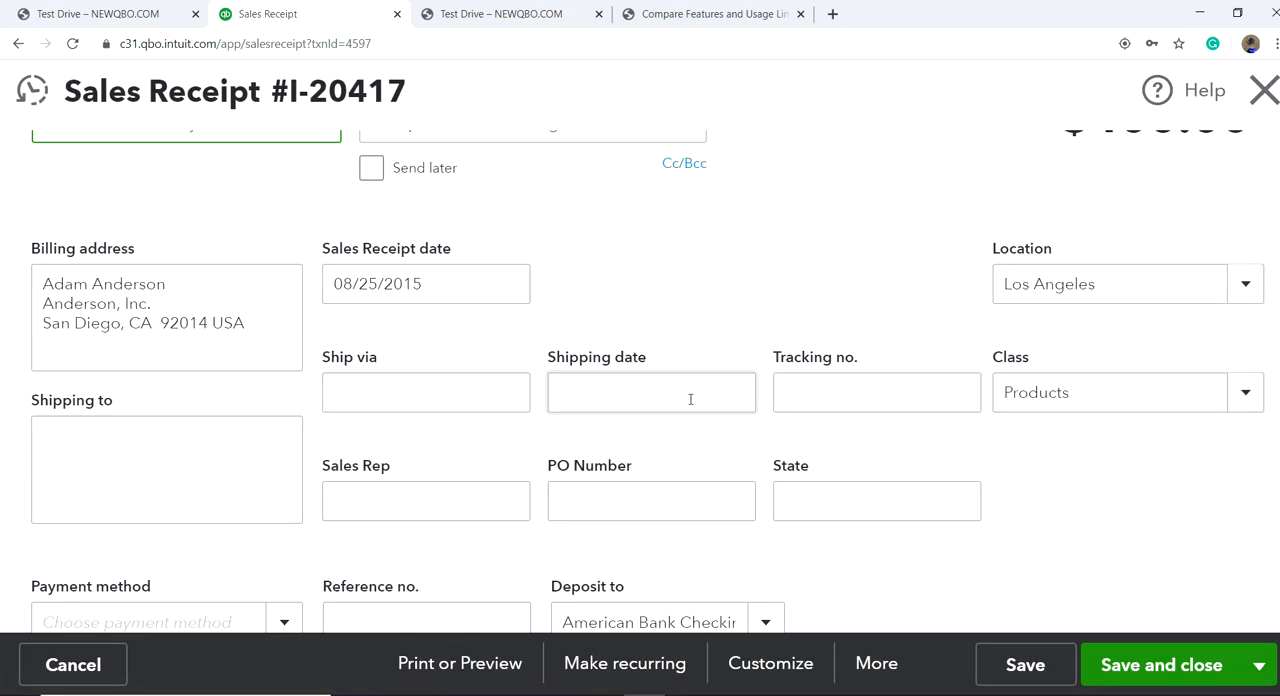
{"action": "scroll", "coordinate": [689, 540], "scroll_direction": "down", "scroll_amount": 1}
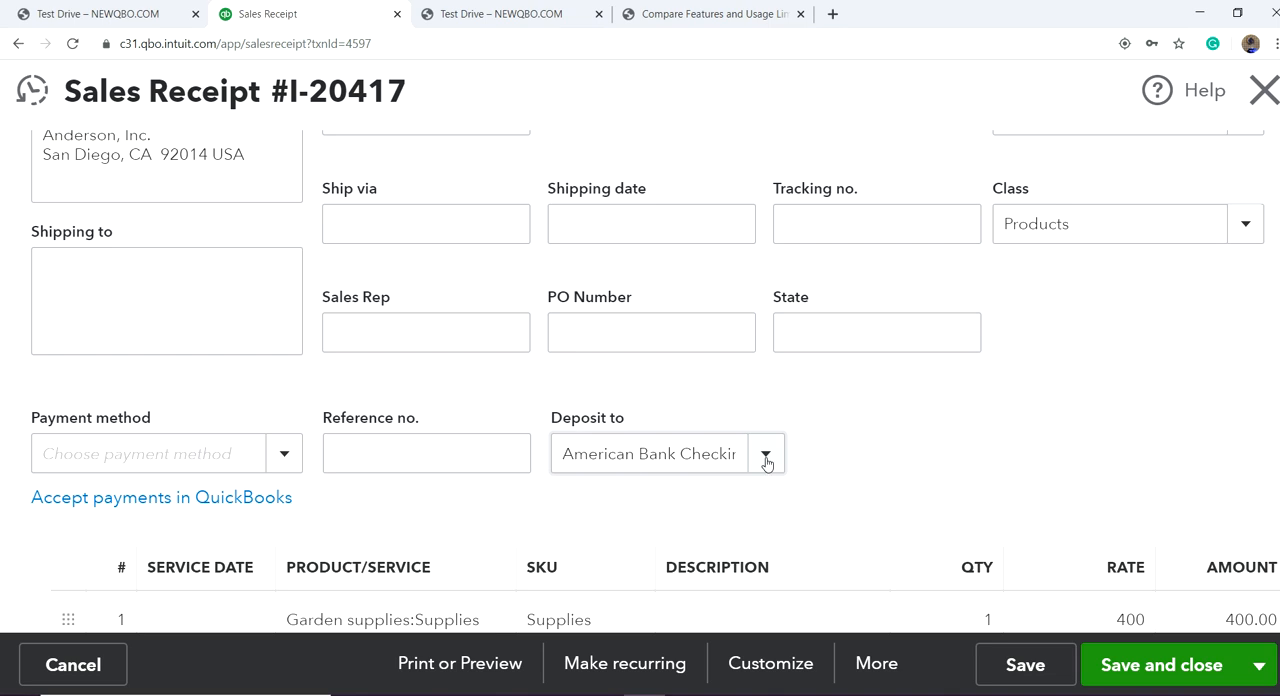
{"action": "left_click", "coordinate": [1260, 90]}
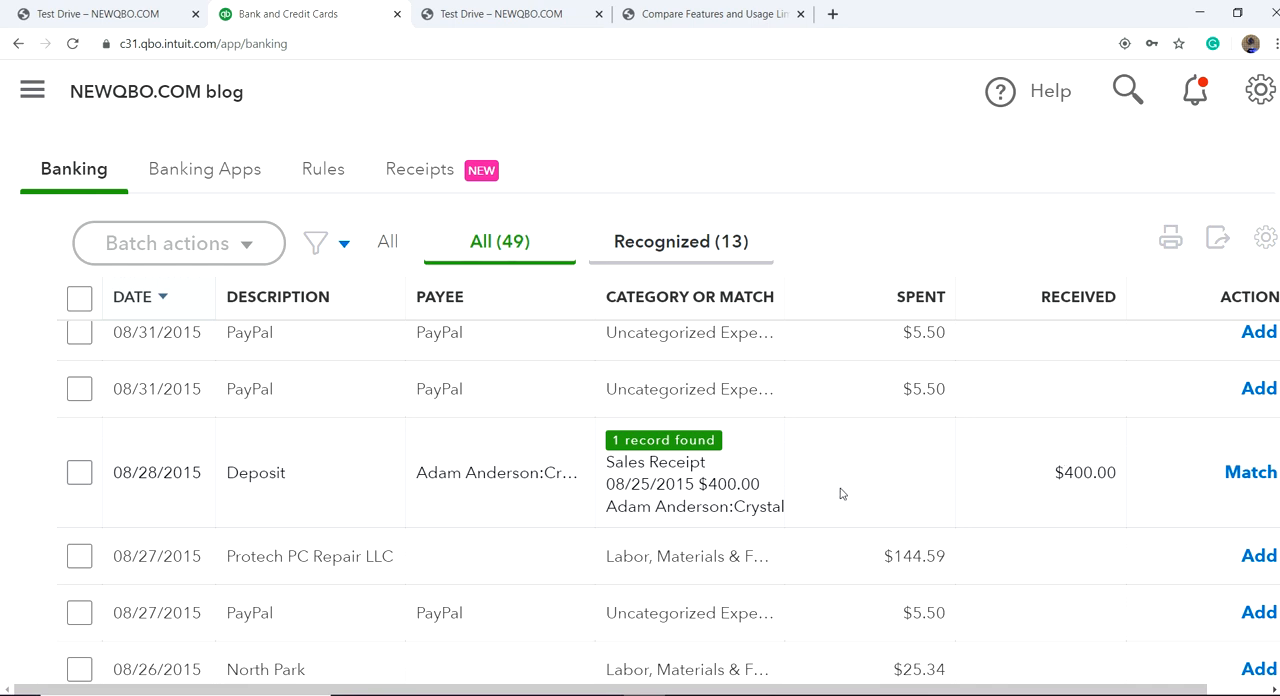
Step: Expand the 08/28/2015 deposit again, examine its suggested match, and open the search for other records to match
{"action": "left_click", "coordinate": [395, 482]}
{"action": "scroll", "coordinate": [391, 479], "scroll_direction": "down", "scroll_amount": 3}
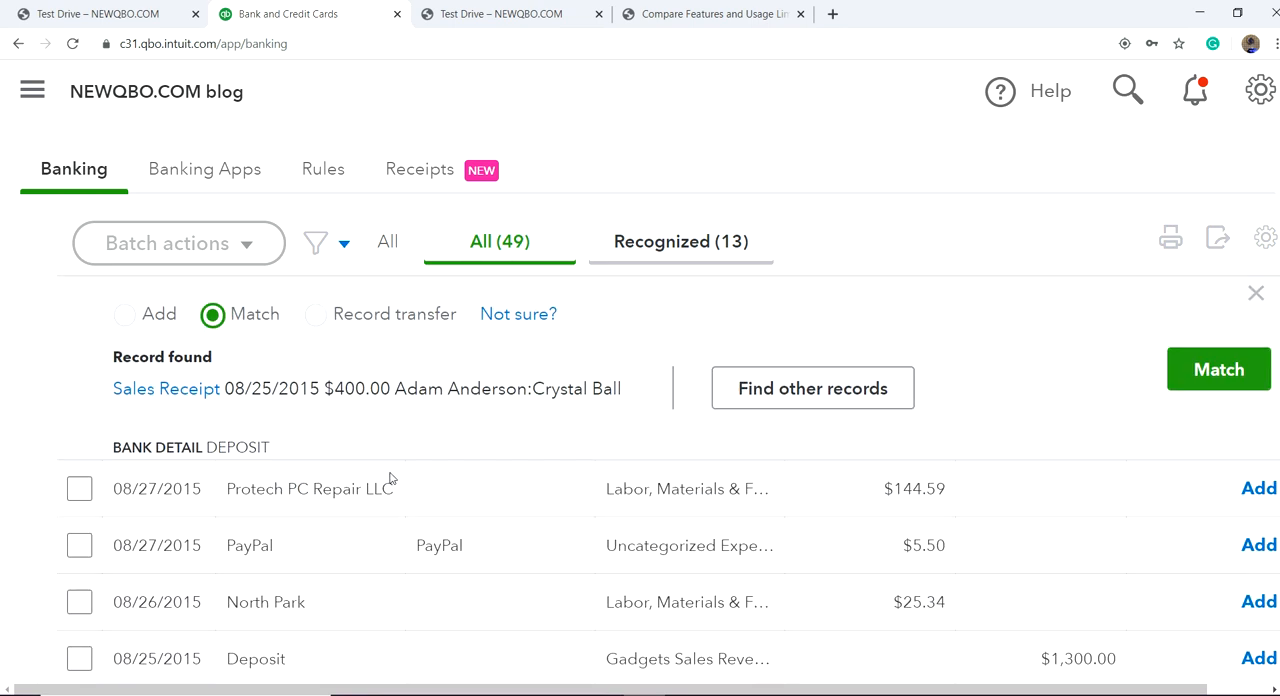
{"action": "scroll", "coordinate": [377, 459], "scroll_direction": "up", "scroll_amount": 2}
{"action": "scroll", "coordinate": [292, 473], "scroll_direction": "down", "scroll_amount": 1}
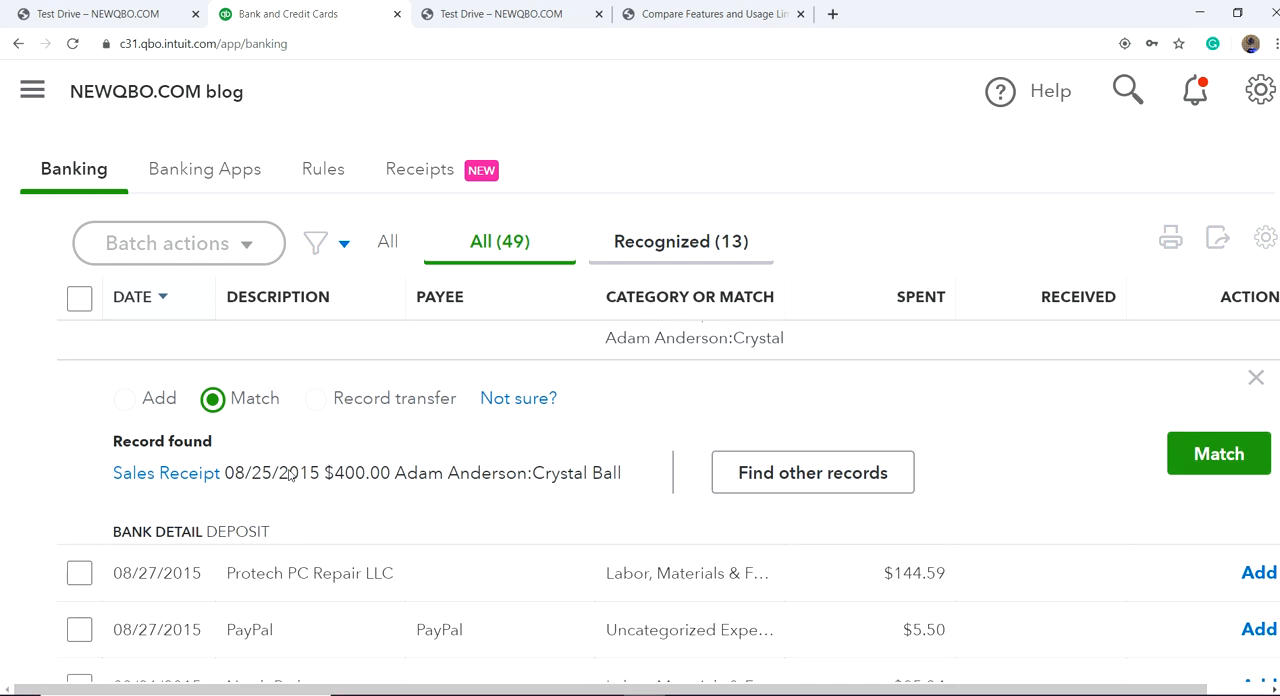
{"action": "left_click", "coordinate": [815, 478]}
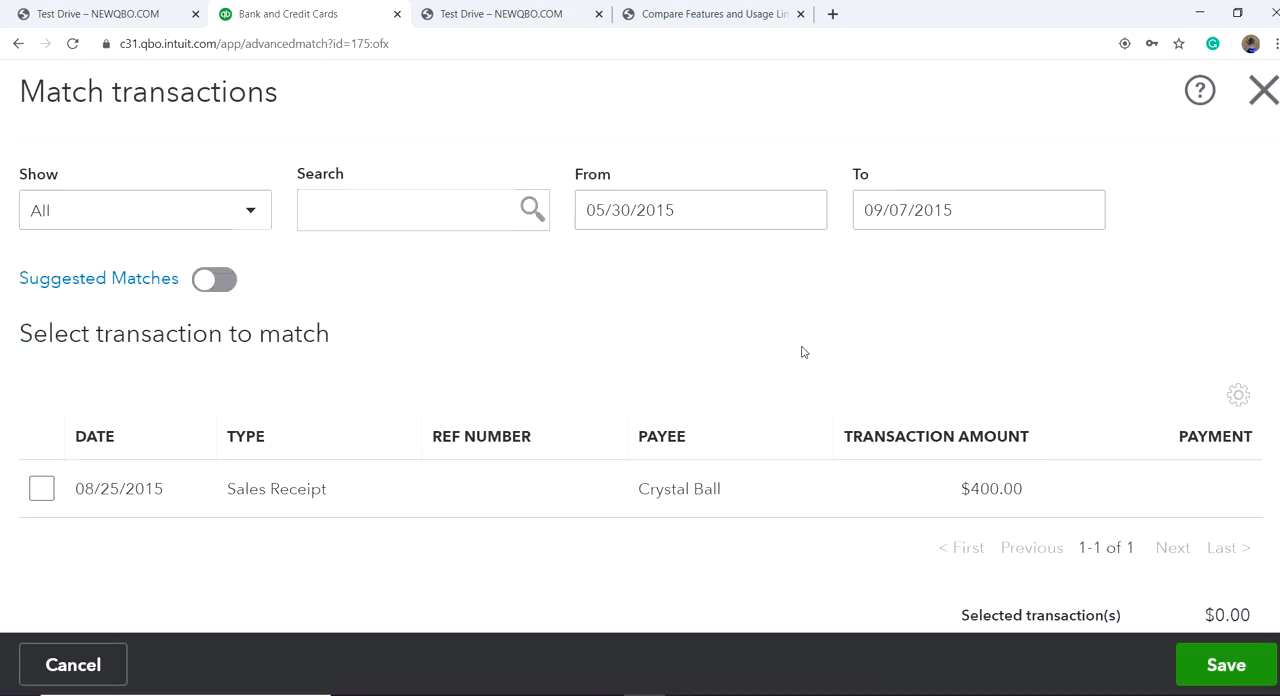
Step: Try selecting the 08/25/2015 sales receipt as the match for the downloaded deposit, and clear the selection
{"action": "scroll", "coordinate": [801, 343], "scroll_direction": "down", "scroll_amount": 3}
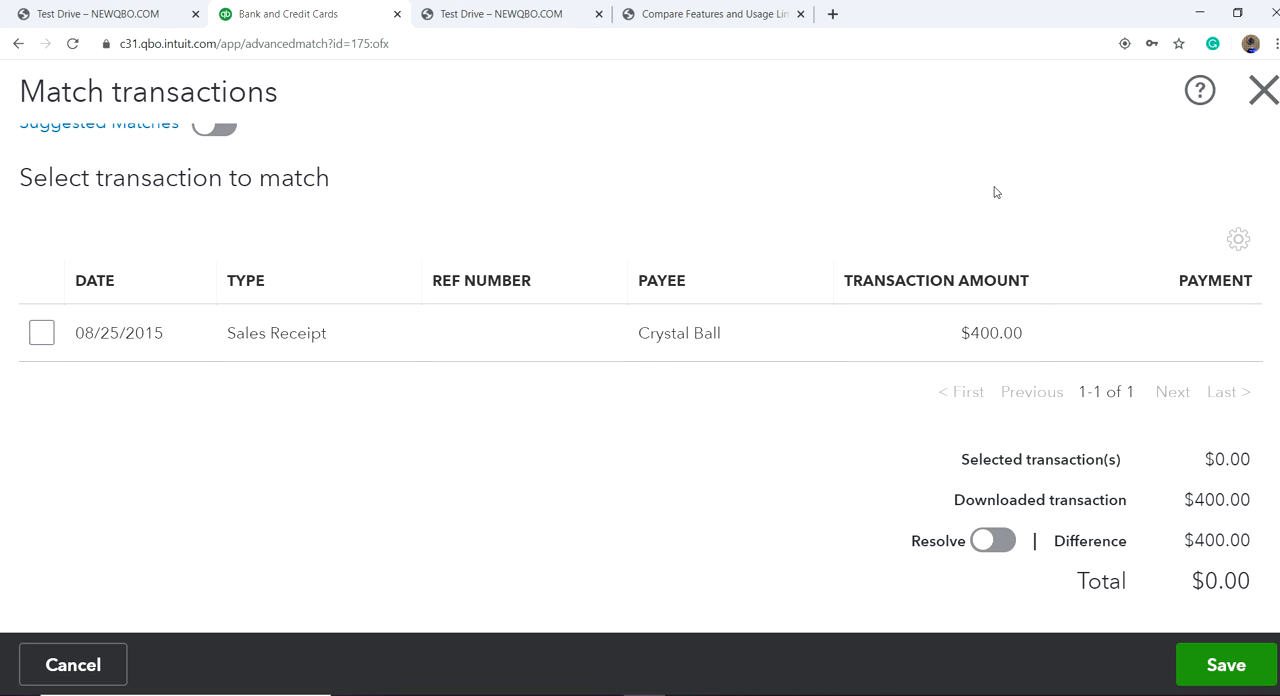
{"action": "left_click", "coordinate": [43, 340]}
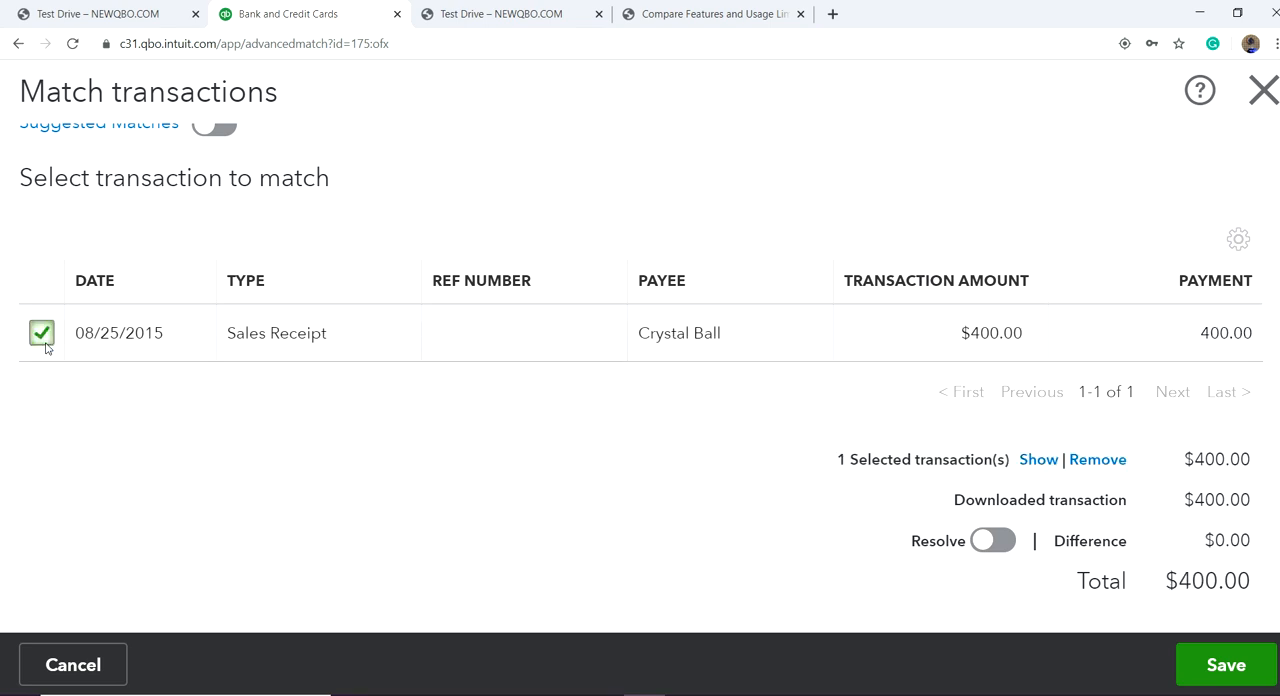
{"action": "left_click", "coordinate": [42, 335]}
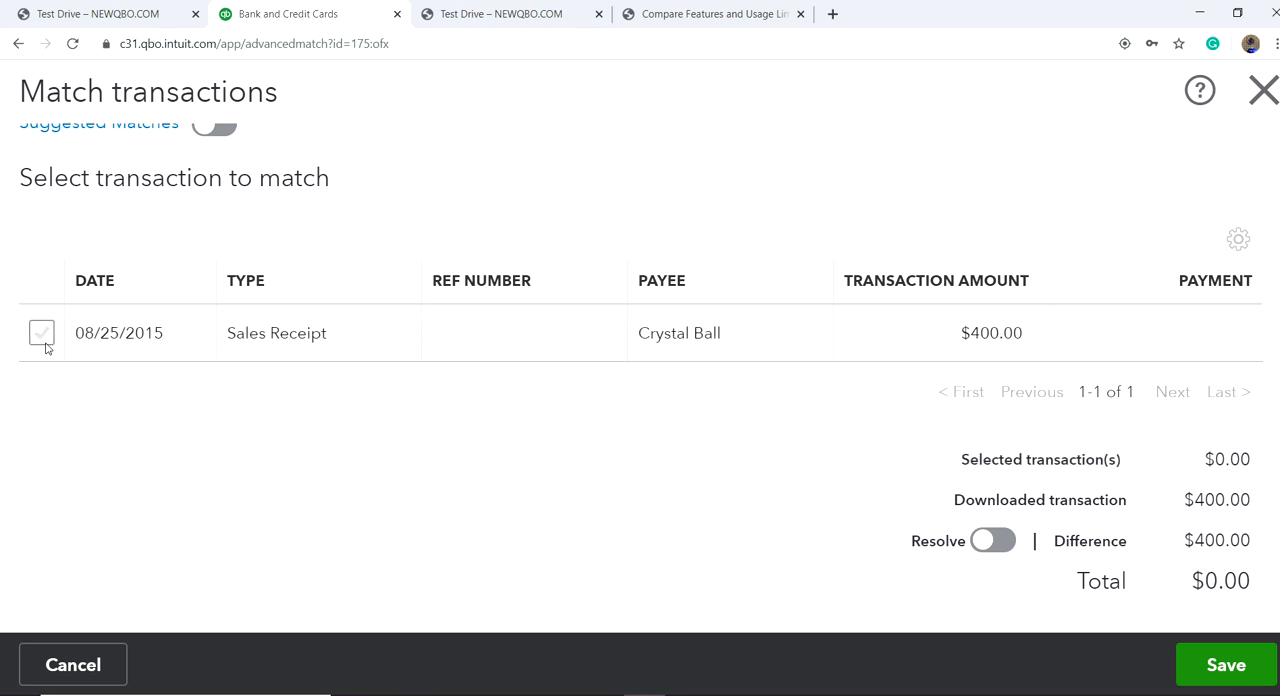
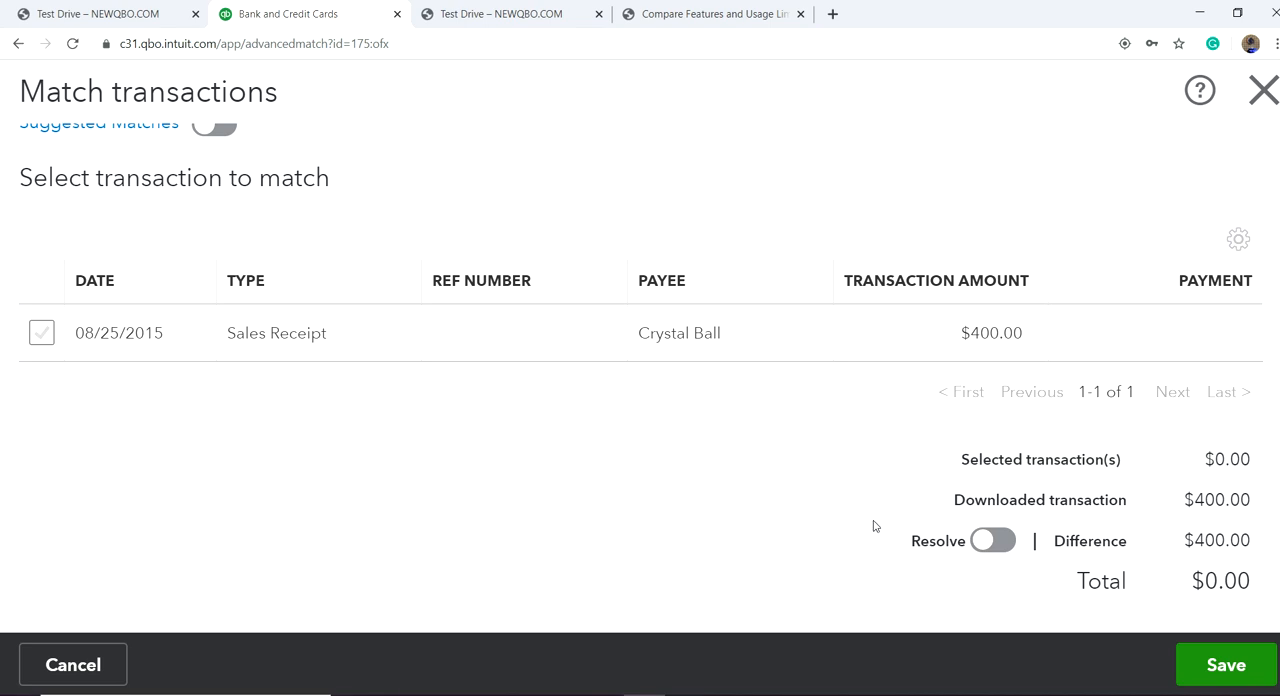
Step: Try resolving the $400.00 difference with a new transaction, examine the resolving entry, and leave the match search without saving
{"action": "left_click", "coordinate": [992, 541]}
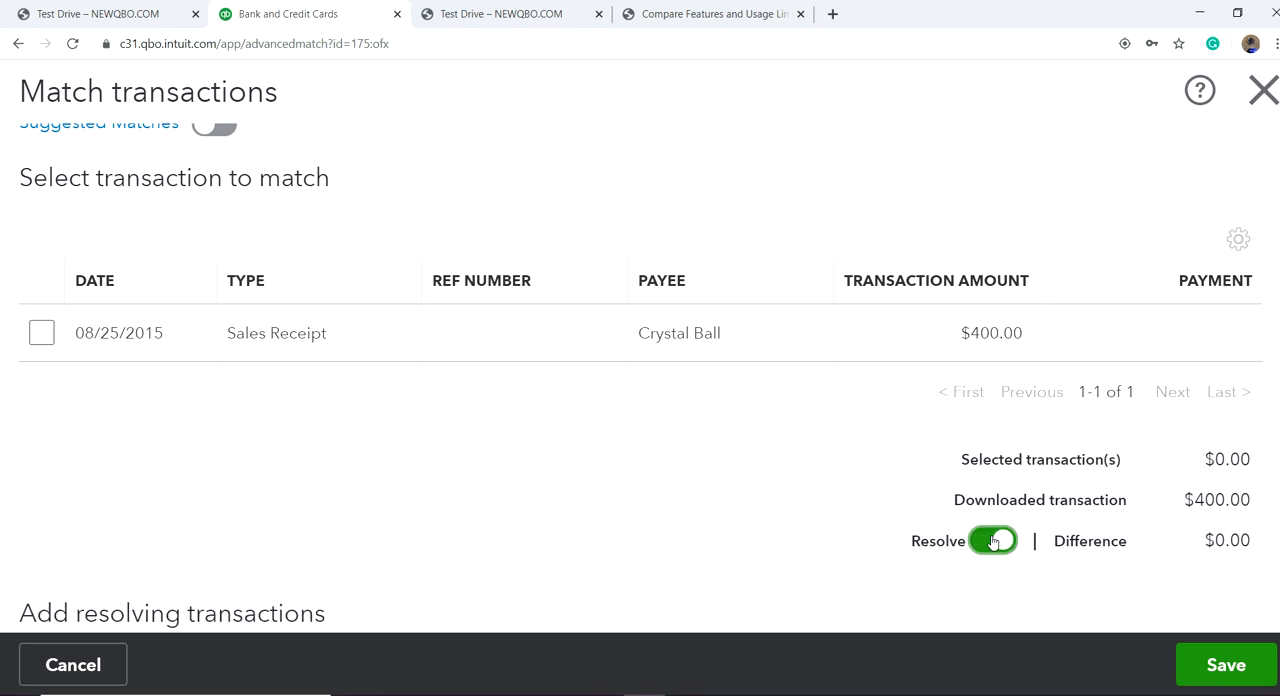
{"action": "scroll", "coordinate": [866, 343], "scroll_direction": "down", "scroll_amount": 3}
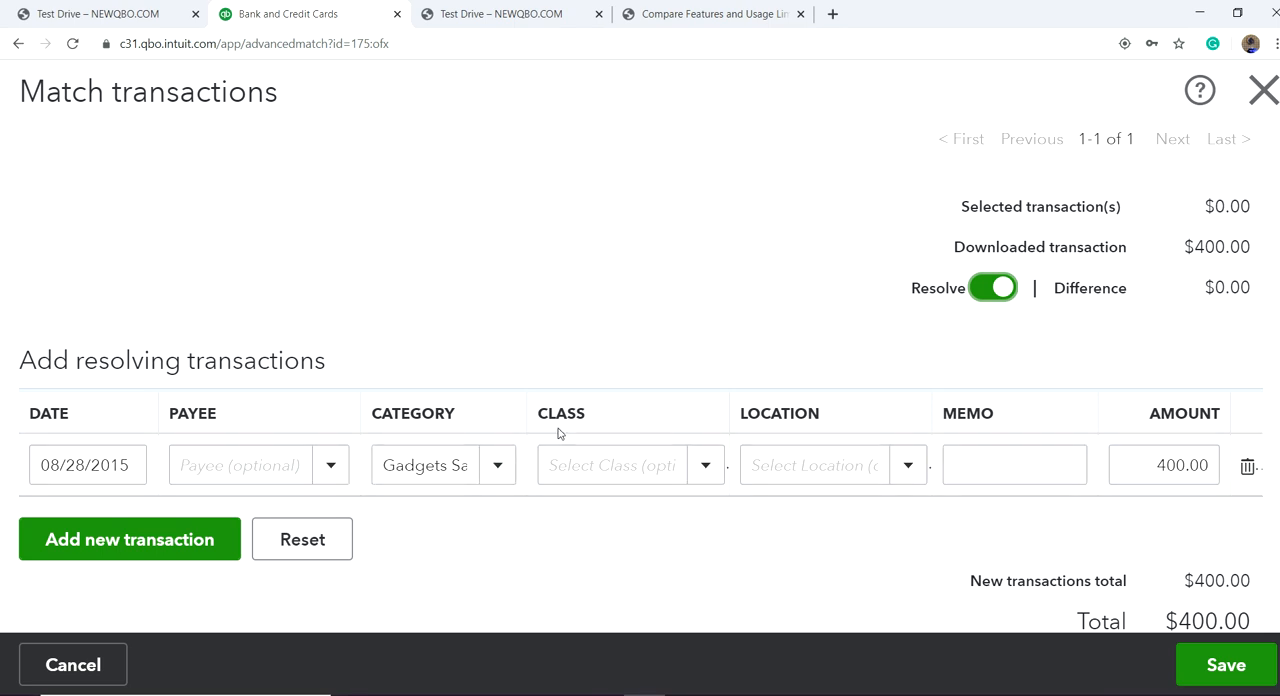
{"action": "scroll", "coordinate": [560, 433], "scroll_direction": "up", "scroll_amount": 2}
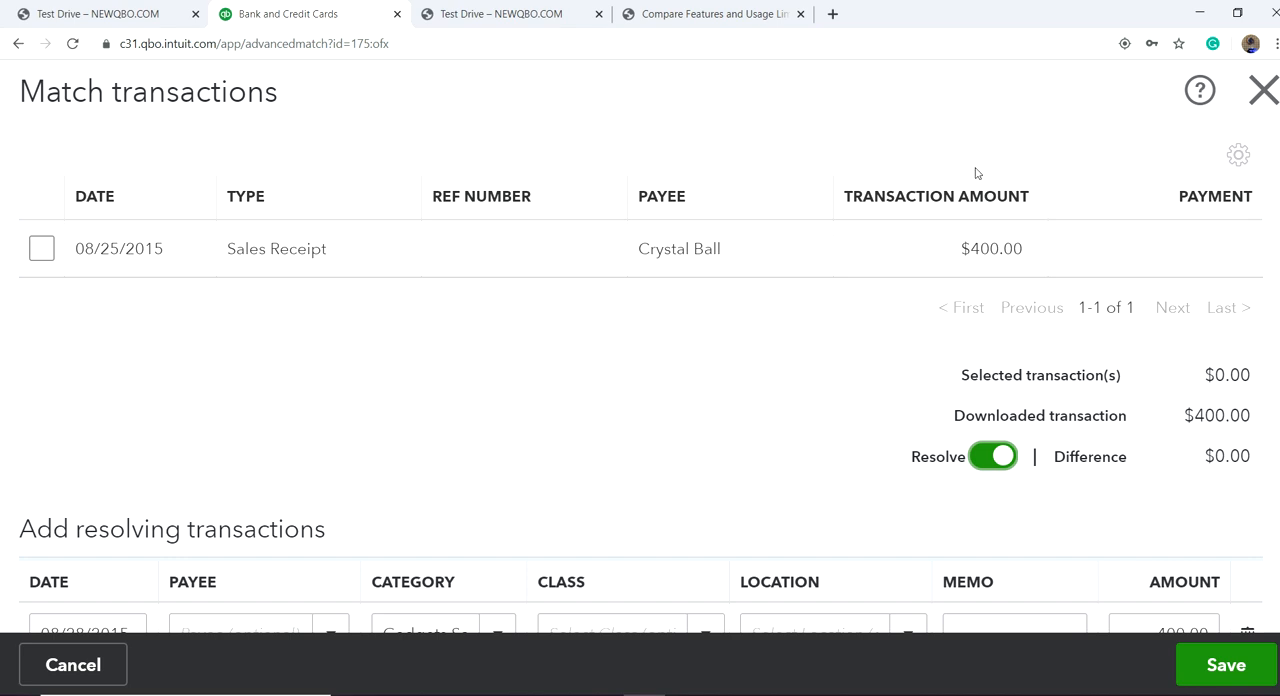
{"action": "left_click", "coordinate": [1262, 91]}
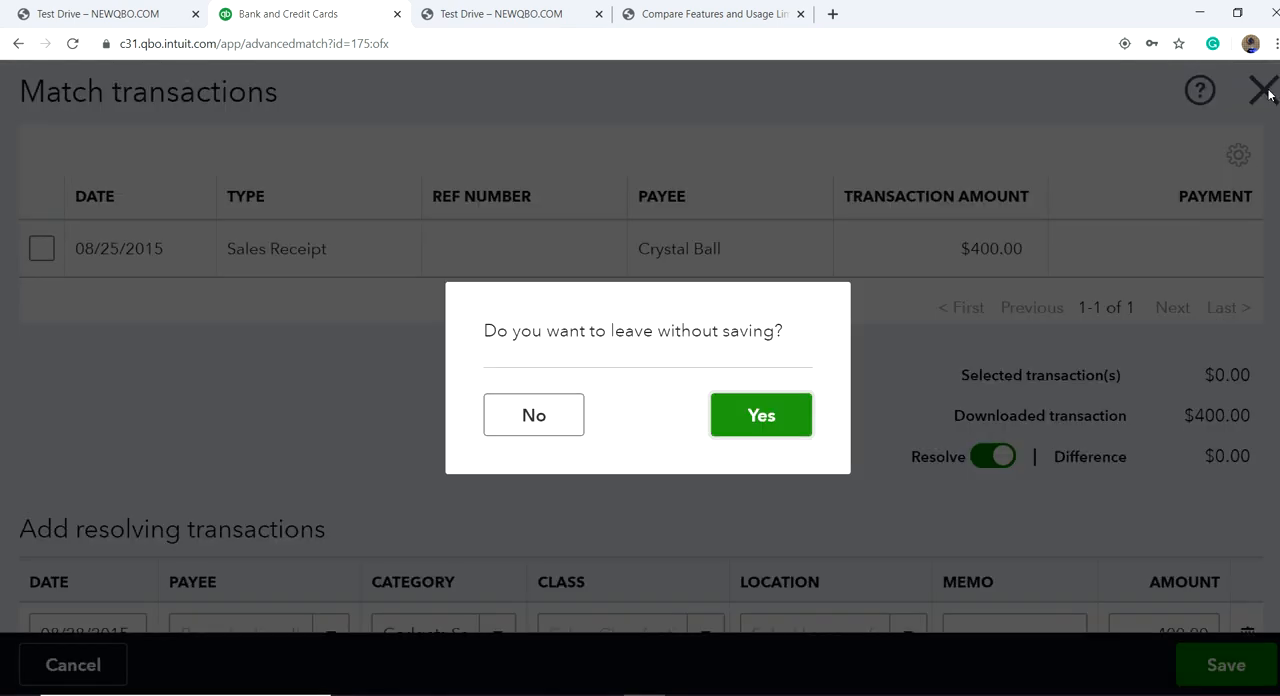
{"action": "left_click", "coordinate": [752, 416]}
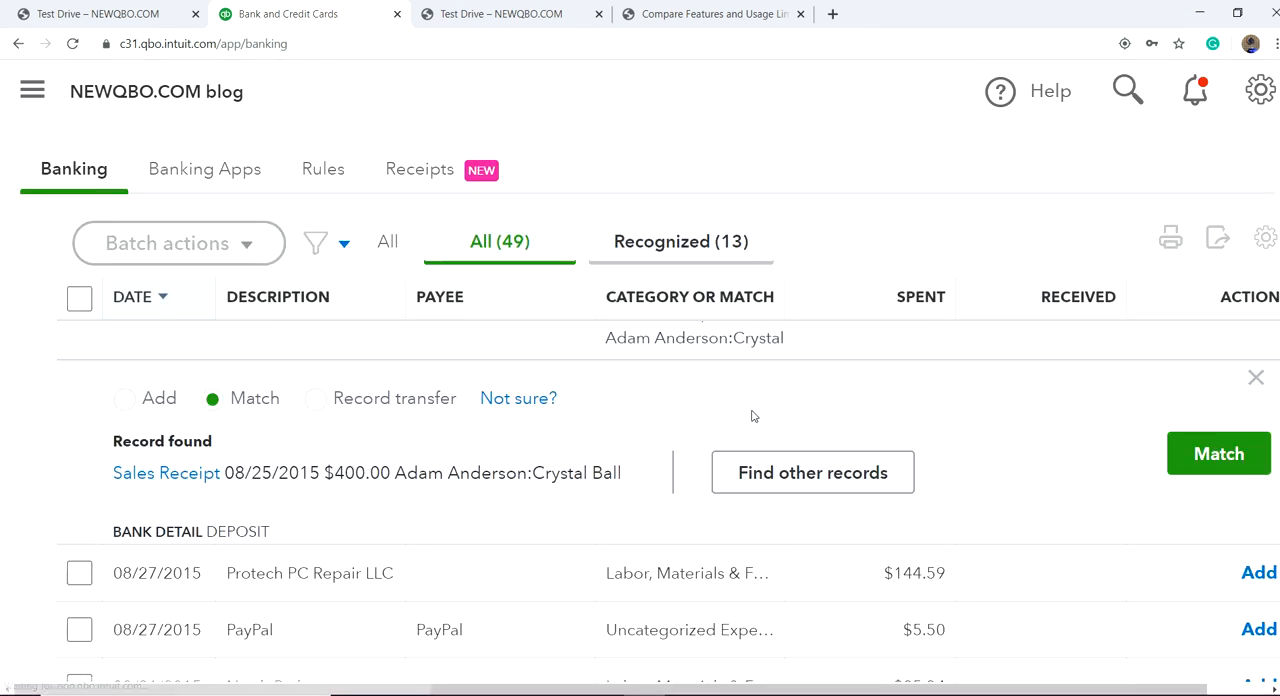
Step: Look through the American Bank Checking transactions for review down to the 08/19/2015 Inst Xfer entry
{"action": "scroll", "coordinate": [900, 405], "scroll_direction": "up", "scroll_amount": 8}
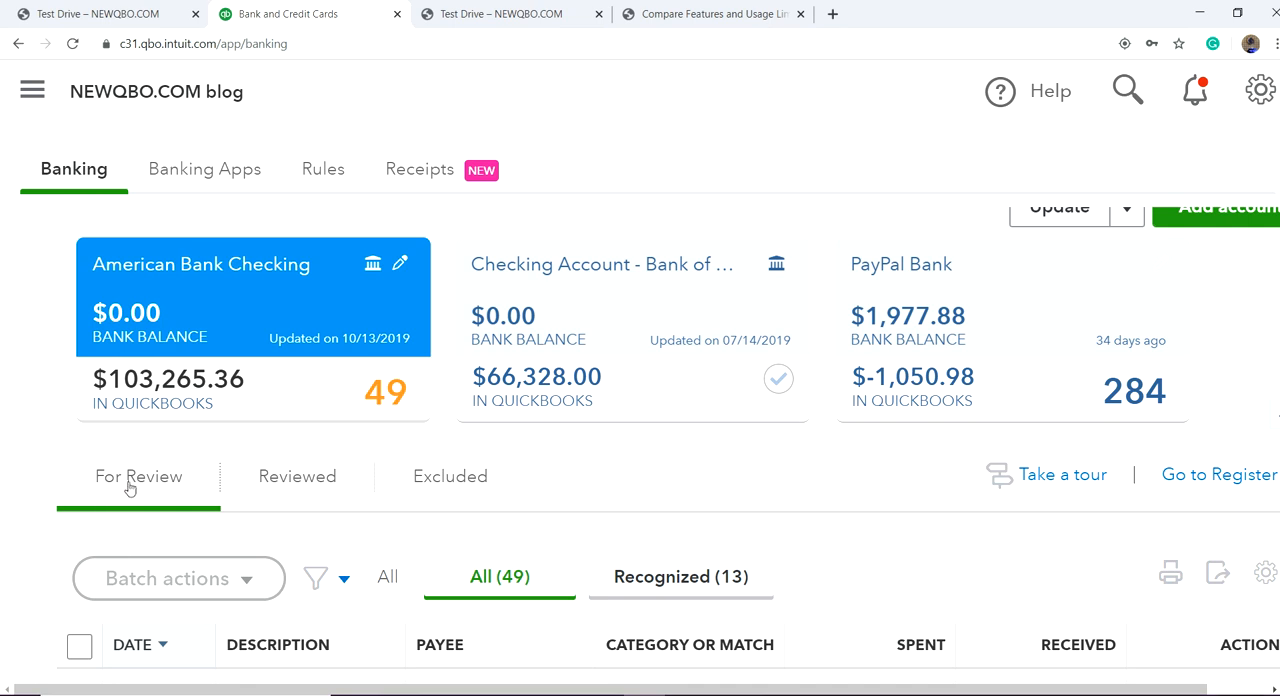
{"action": "scroll", "coordinate": [130, 485], "scroll_direction": "down", "scroll_amount": 3}
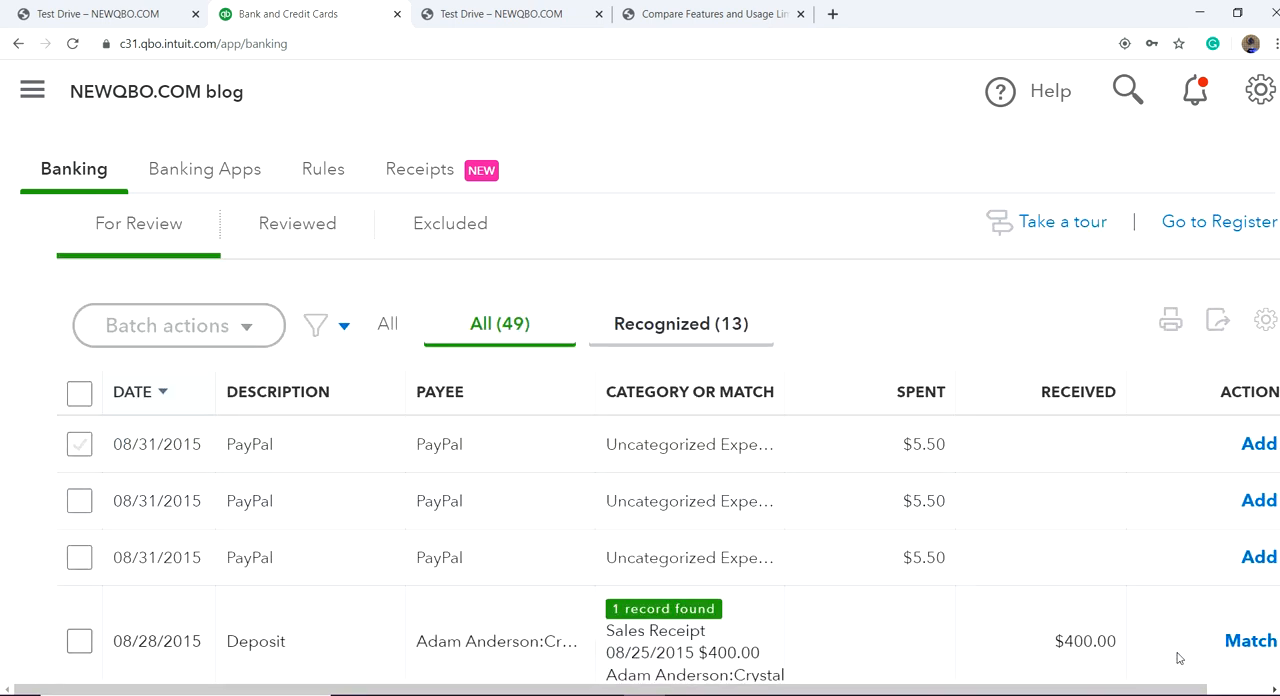
{"action": "scroll", "coordinate": [1100, 640], "scroll_direction": "down", "scroll_amount": 1}
{"action": "scroll", "coordinate": [810, 567], "scroll_direction": "up", "scroll_amount": 2}
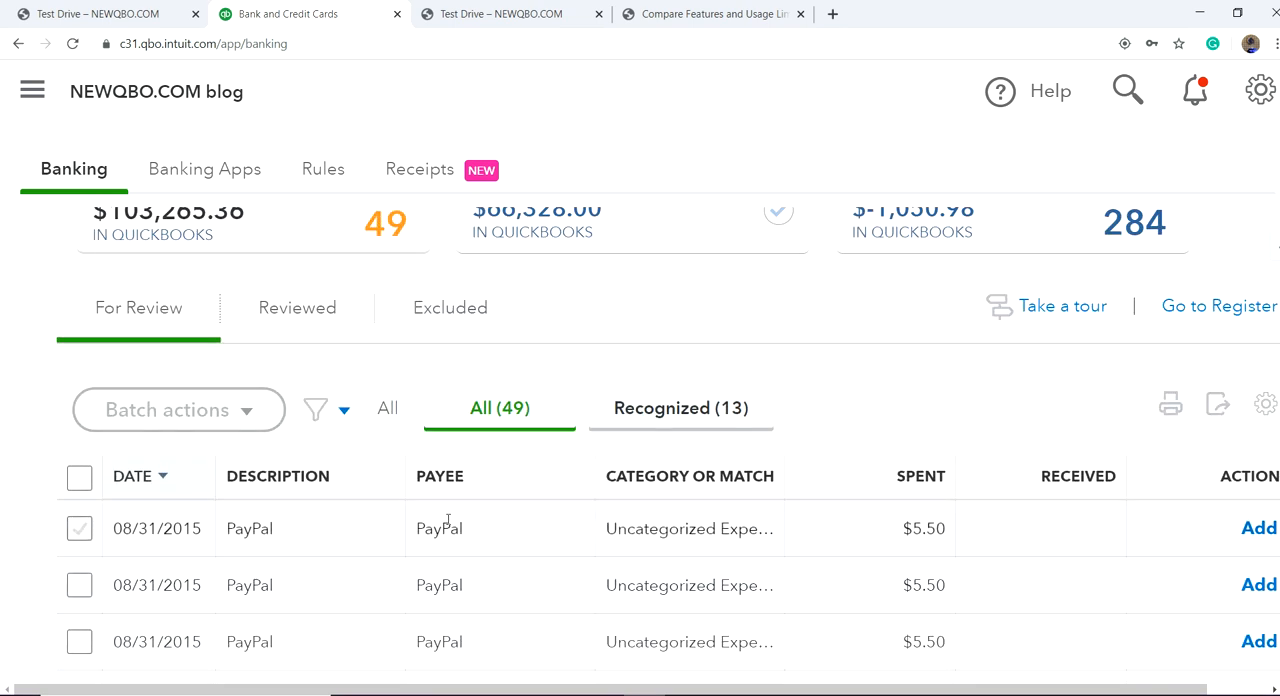
{"action": "scroll", "coordinate": [449, 523], "scroll_direction": "down", "scroll_amount": 2}
{"action": "scroll", "coordinate": [823, 548], "scroll_direction": "down", "scroll_amount": 3}
{"action": "scroll", "coordinate": [1023, 535], "scroll_direction": "down", "scroll_amount": 5}
{"action": "scroll", "coordinate": [1023, 537], "scroll_direction": "down", "scroll_amount": 5}
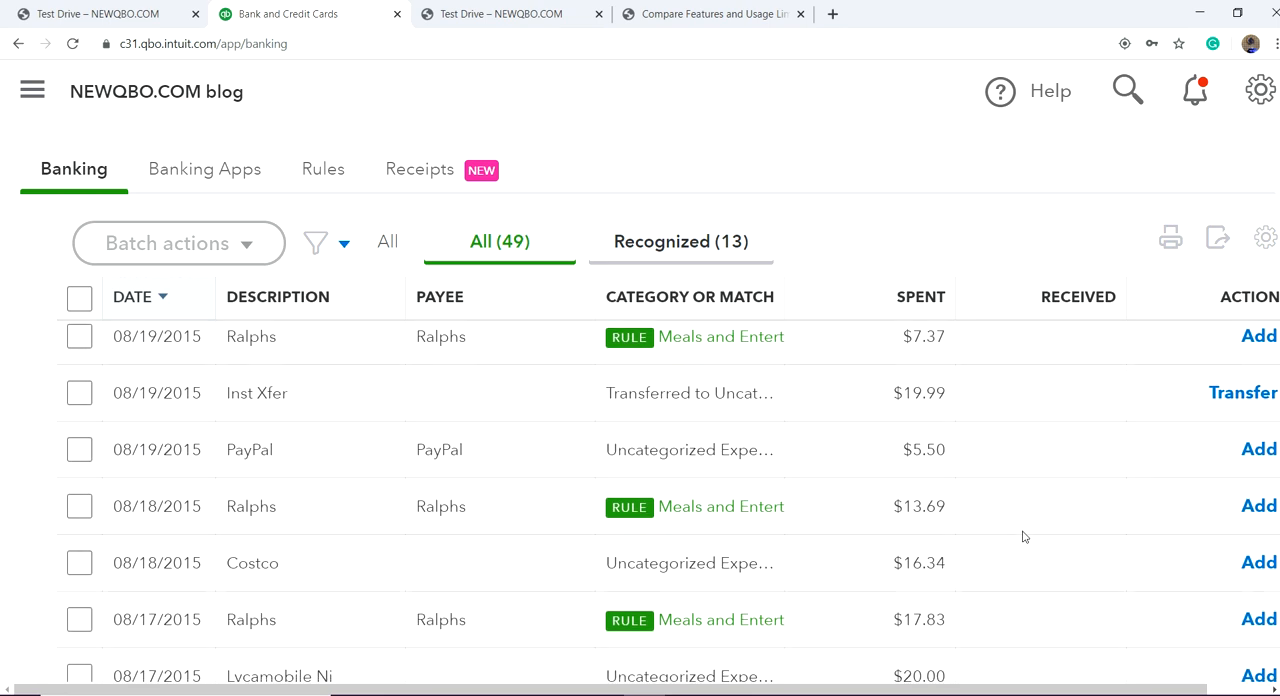
Step: Expand the 08/19/2015 Inst Xfer transaction of $19.99 and set its transfer account to Chase VISA Card
{"action": "left_click", "coordinate": [535, 406]}
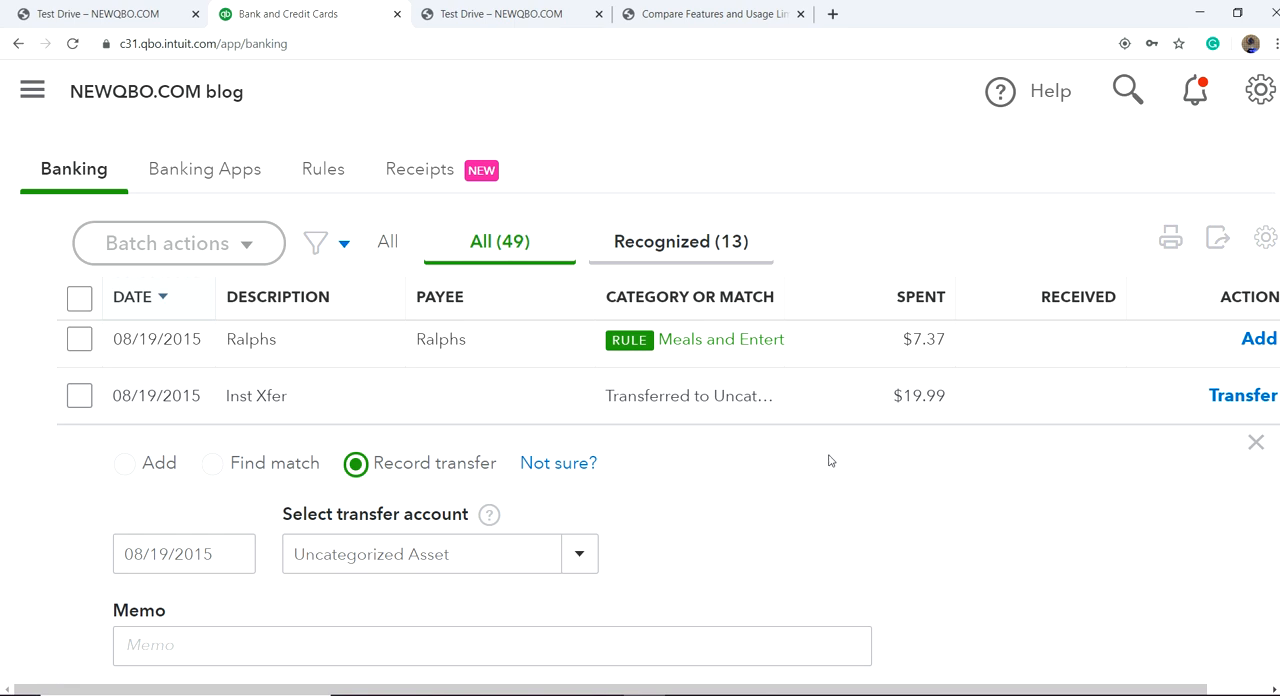
{"action": "mouse_move", "coordinate": [577, 459]}
{"action": "left_click", "coordinate": [580, 556]}
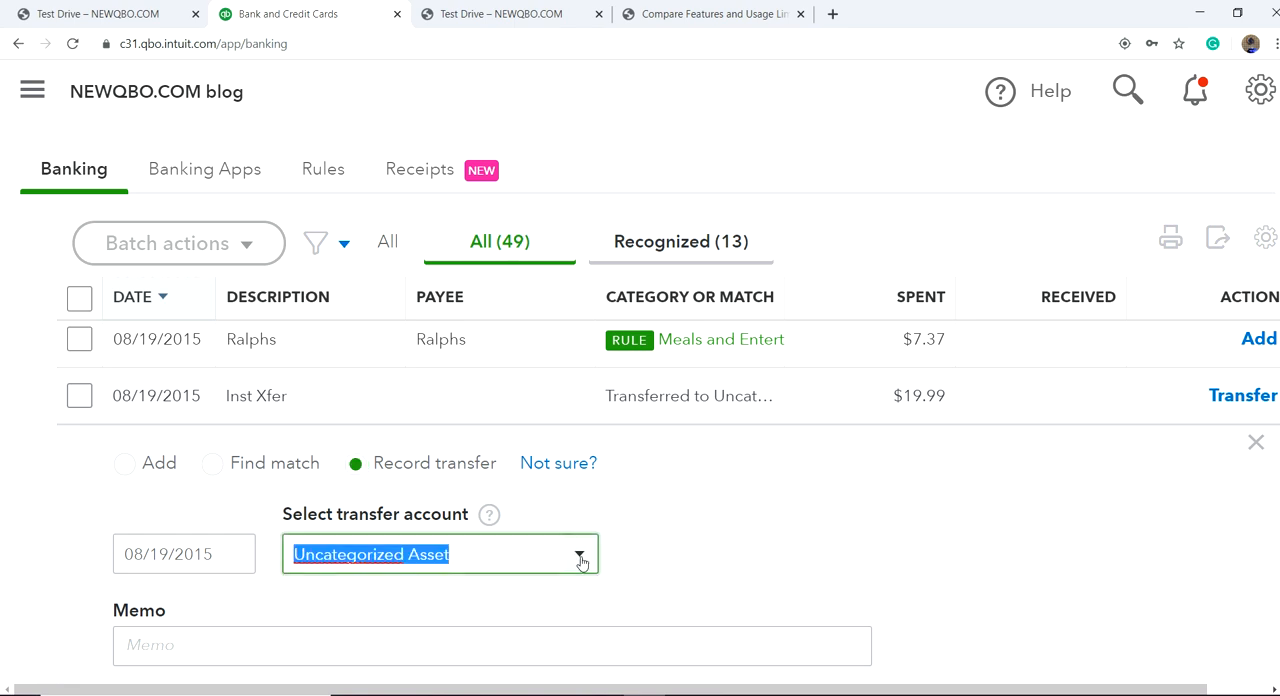
{"action": "scroll", "coordinate": [668, 255], "scroll_direction": "up", "scroll_amount": 7}
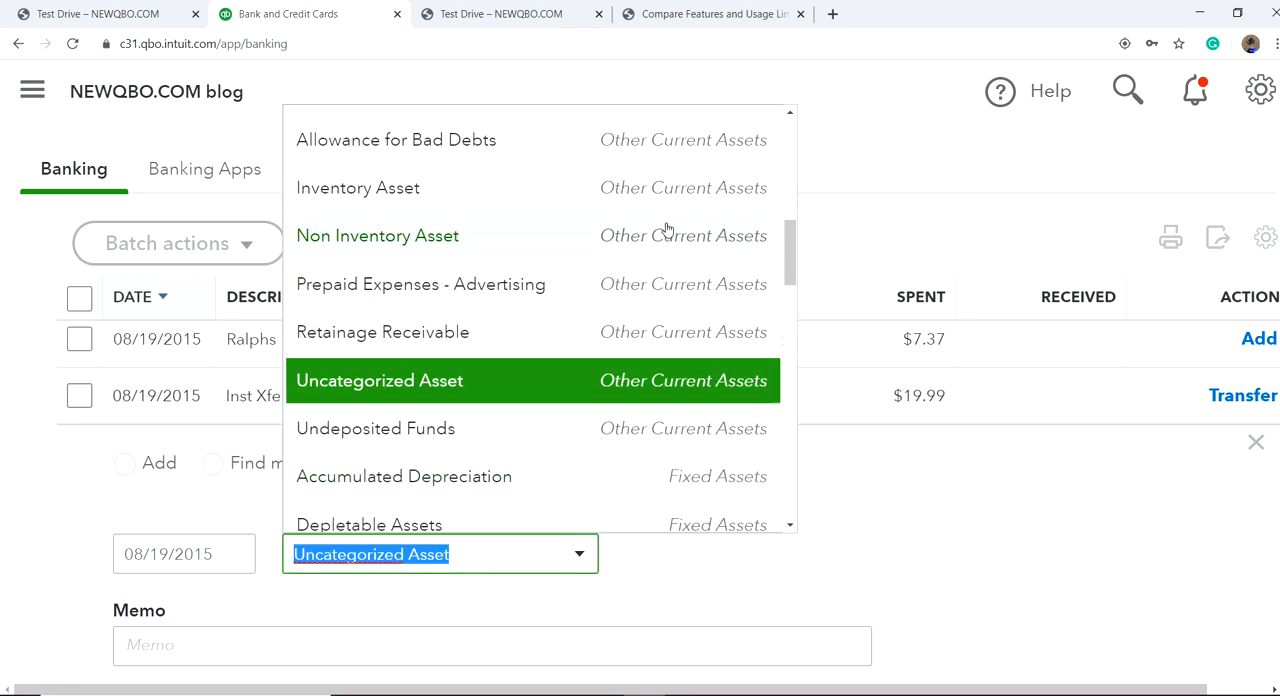
{"action": "scroll", "coordinate": [659, 264], "scroll_direction": "up", "scroll_amount": 3}
{"action": "scroll", "coordinate": [660, 205], "scroll_direction": "down", "scroll_amount": 20}
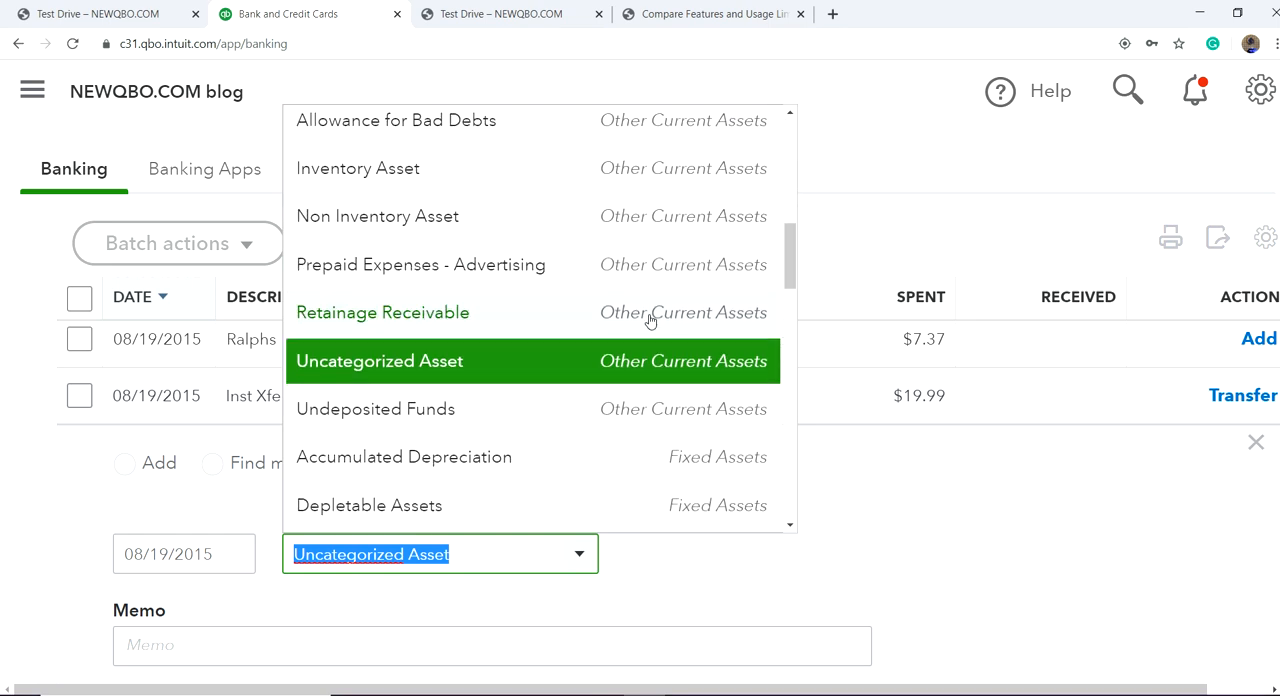
{"action": "scroll", "coordinate": [647, 362], "scroll_direction": "up", "scroll_amount": 20}
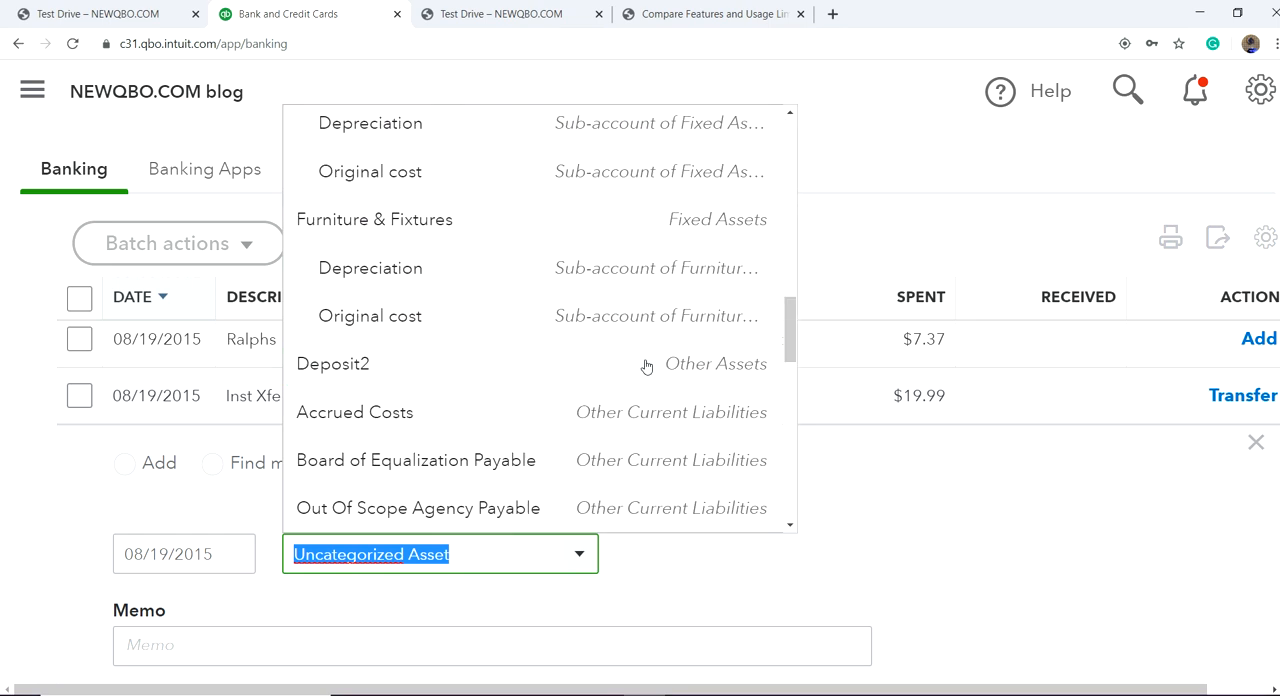
{"action": "scroll", "coordinate": [645, 366], "scroll_direction": "down", "scroll_amount": 10}
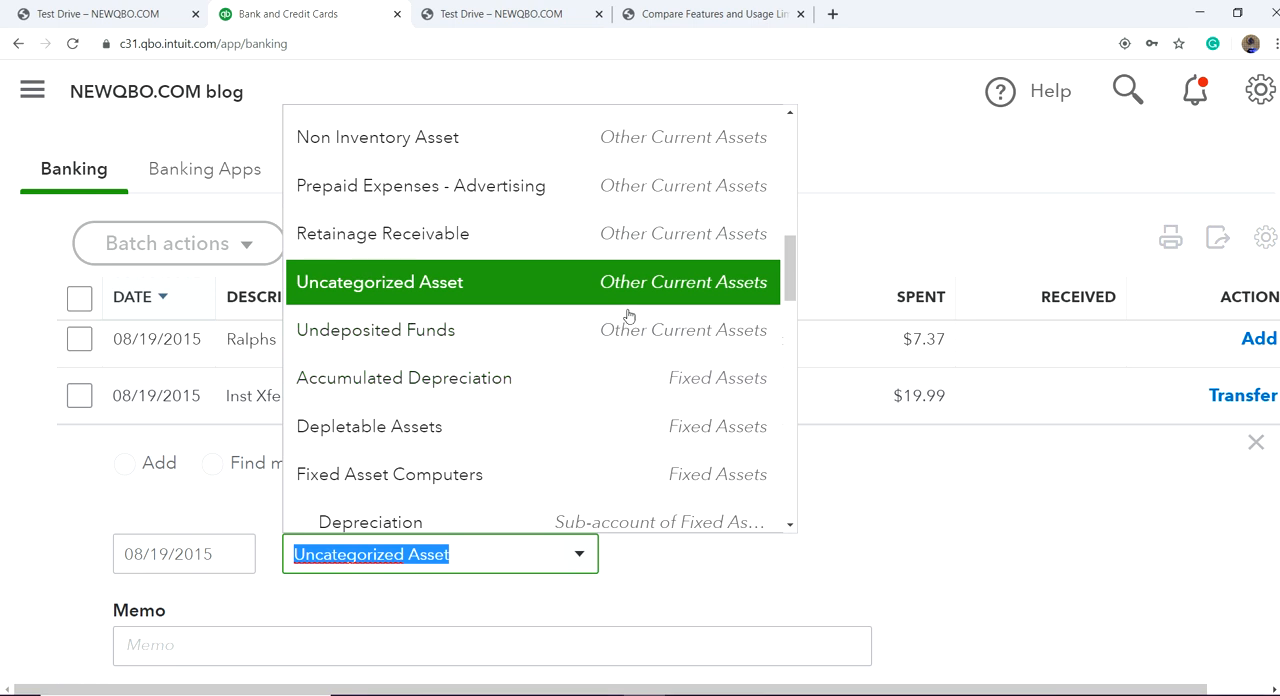
{"action": "scroll", "coordinate": [628, 311], "scroll_direction": "down", "scroll_amount": 3}
{"action": "scroll", "coordinate": [626, 333], "scroll_direction": "down", "scroll_amount": 2}
{"action": "scroll", "coordinate": [603, 412], "scroll_direction": "down", "scroll_amount": 9}
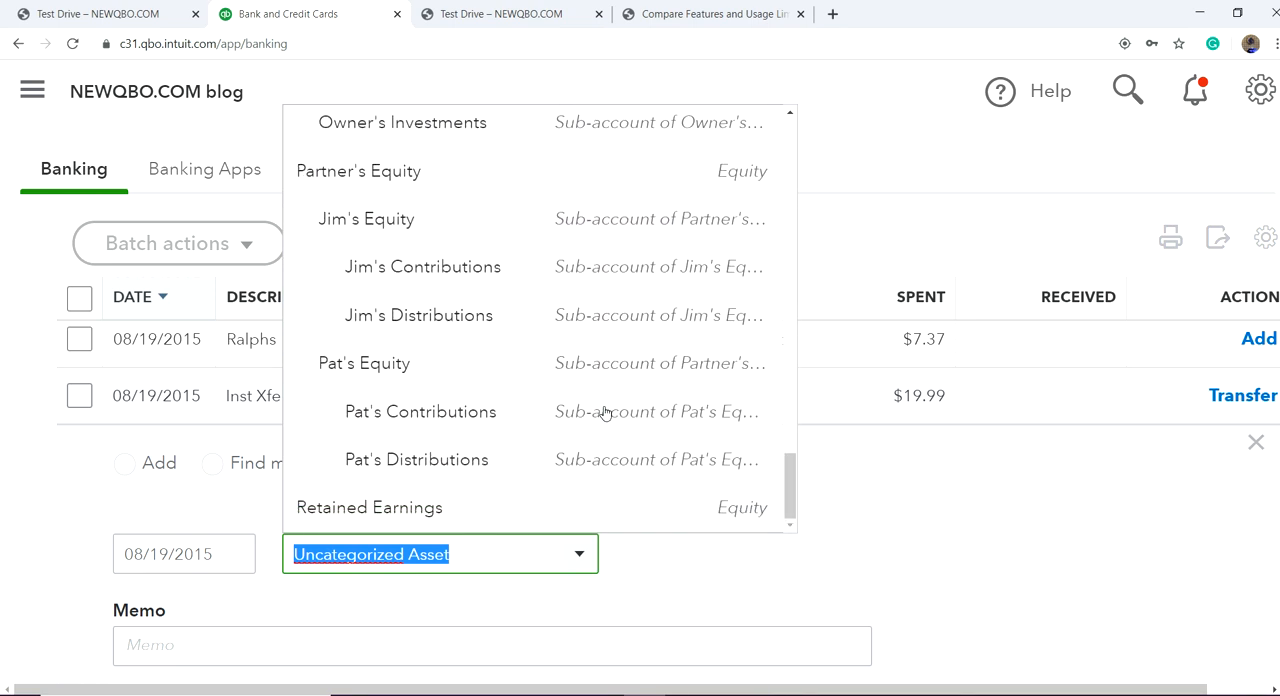
{"action": "scroll", "coordinate": [612, 412], "scroll_direction": "up", "scroll_amount": 10}
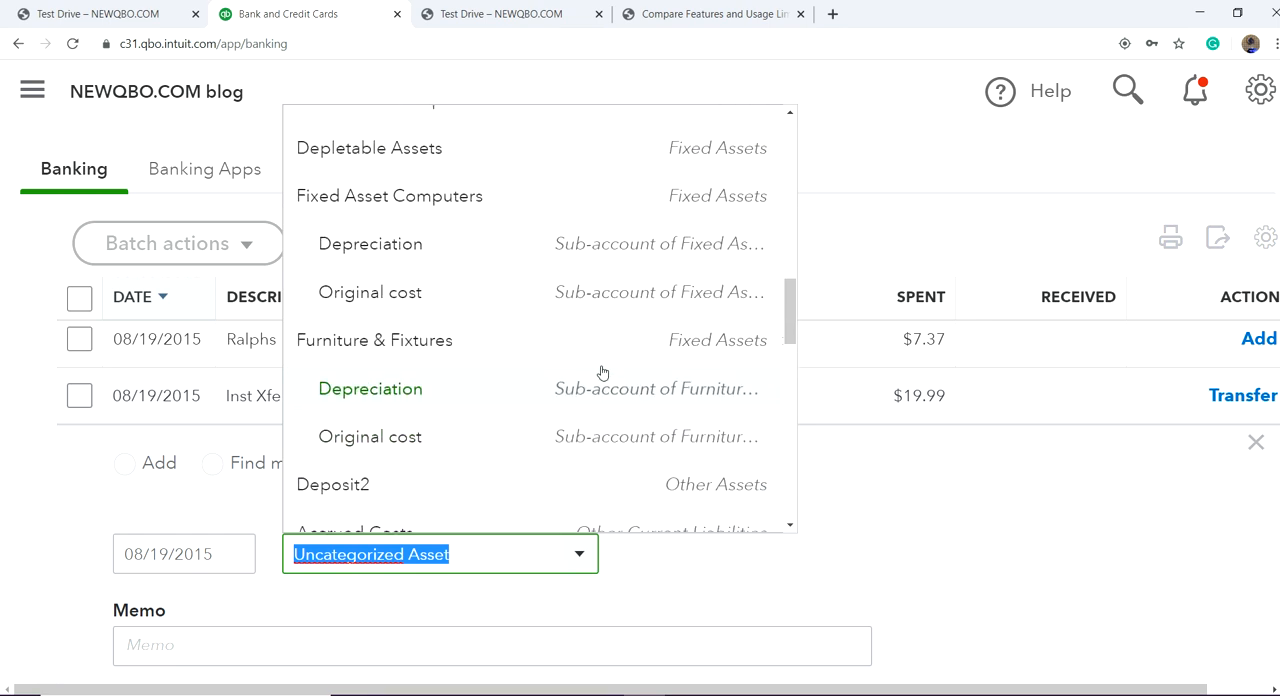
{"action": "scroll", "coordinate": [604, 375], "scroll_direction": "up", "scroll_amount": 6}
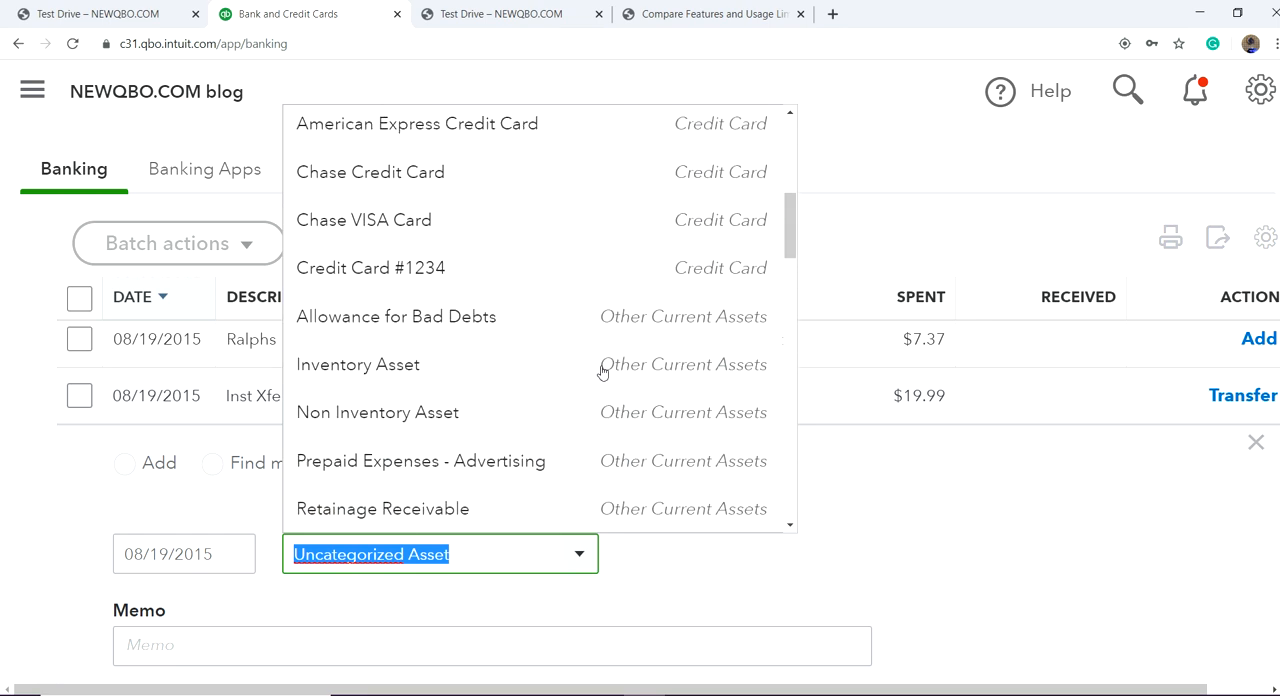
{"action": "left_click", "coordinate": [517, 225]}
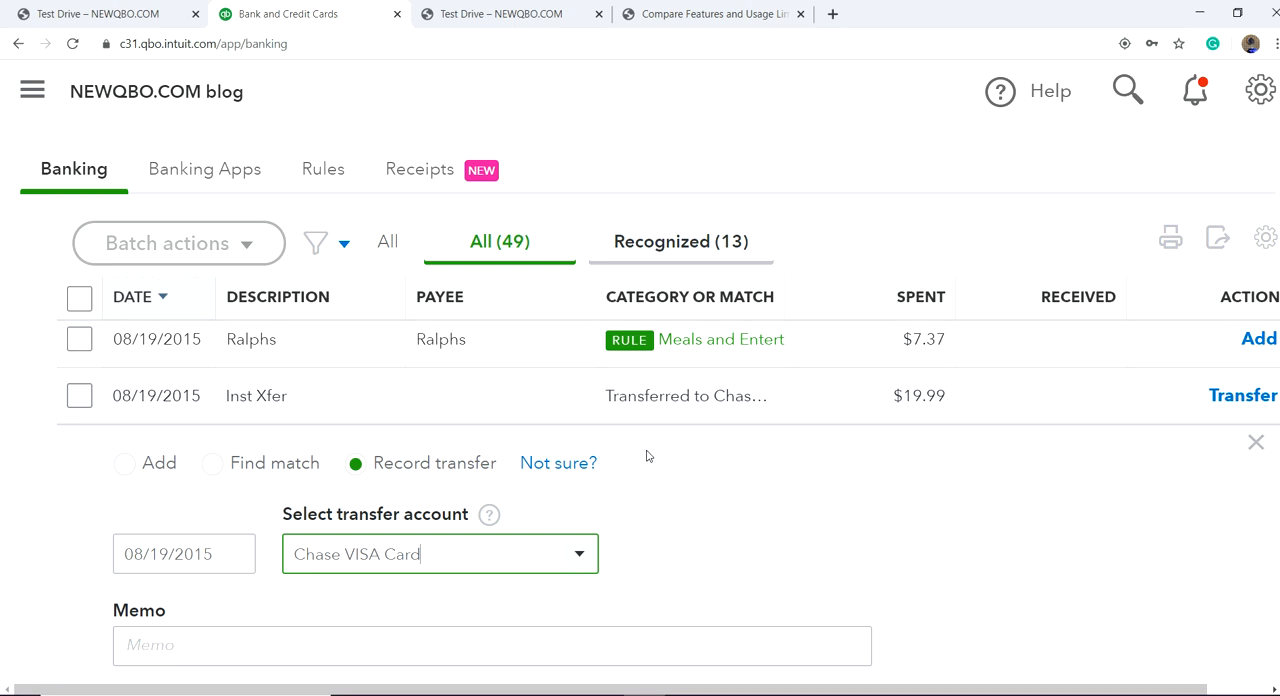
Step: Set the Inst Xfer's transfer account to Chase Savings, check the remaining transfer details, and collapse the transaction
{"action": "left_click", "coordinate": [580, 554]}
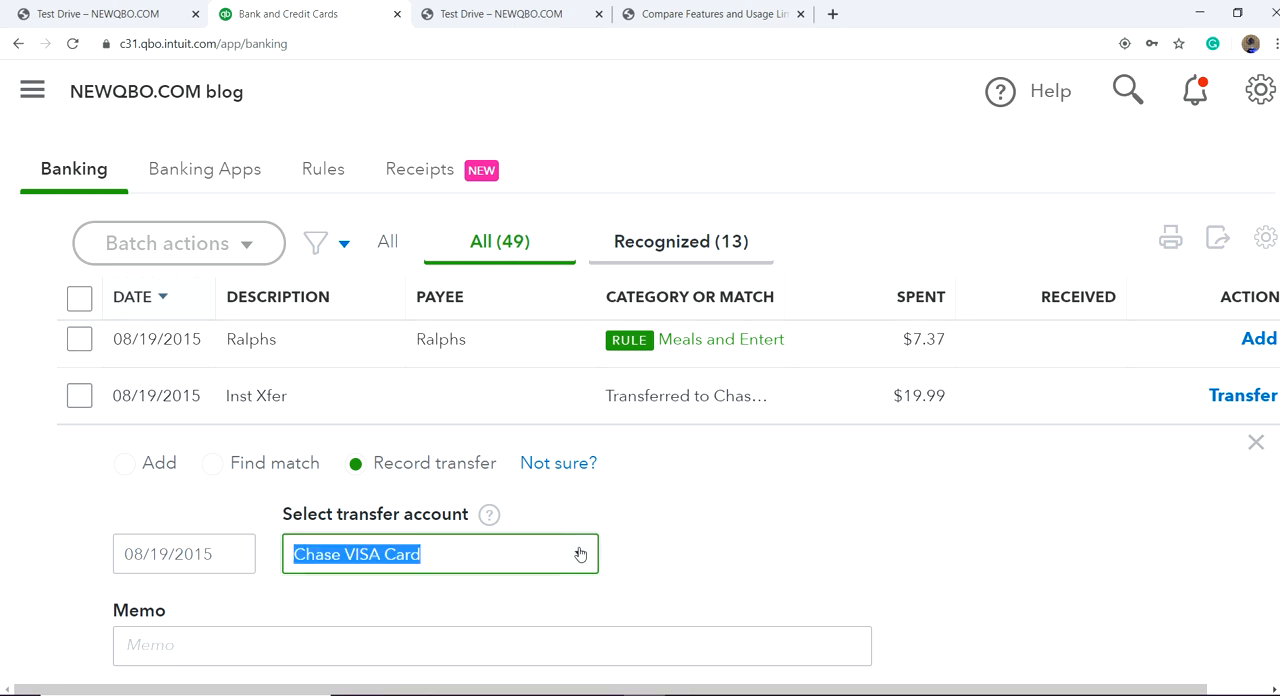
{"action": "scroll", "coordinate": [700, 300], "scroll_direction": "up", "scroll_amount": 6}
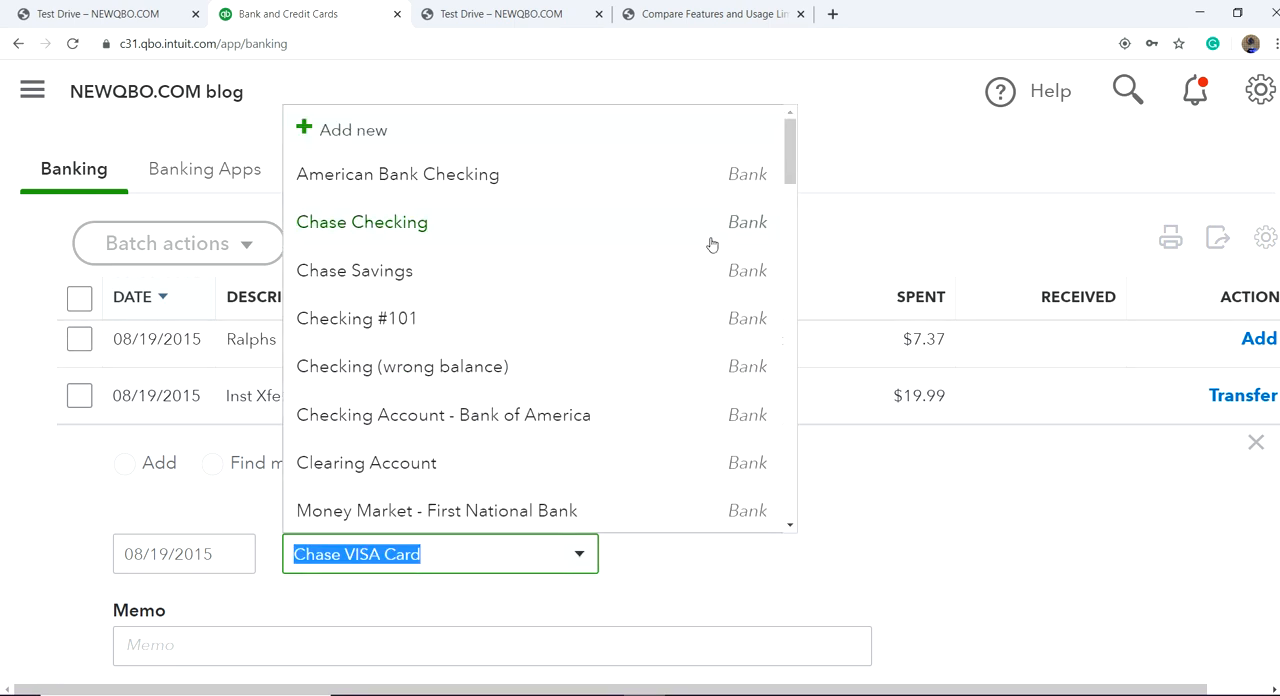
{"action": "left_click", "coordinate": [473, 289]}
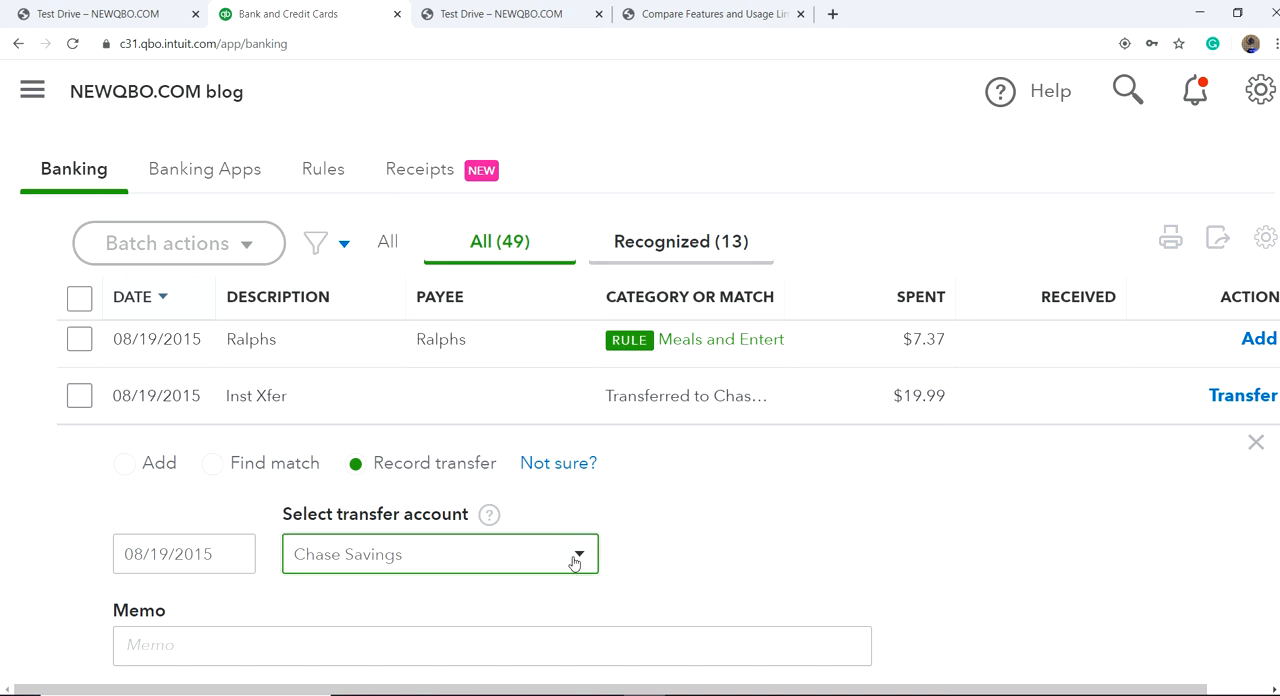
{"action": "scroll", "coordinate": [851, 514], "scroll_direction": "down", "scroll_amount": 3}
{"action": "scroll", "coordinate": [866, 506], "scroll_direction": "up", "scroll_amount": 2}
{"action": "scroll", "coordinate": [1014, 514], "scroll_direction": "down", "scroll_amount": 2}
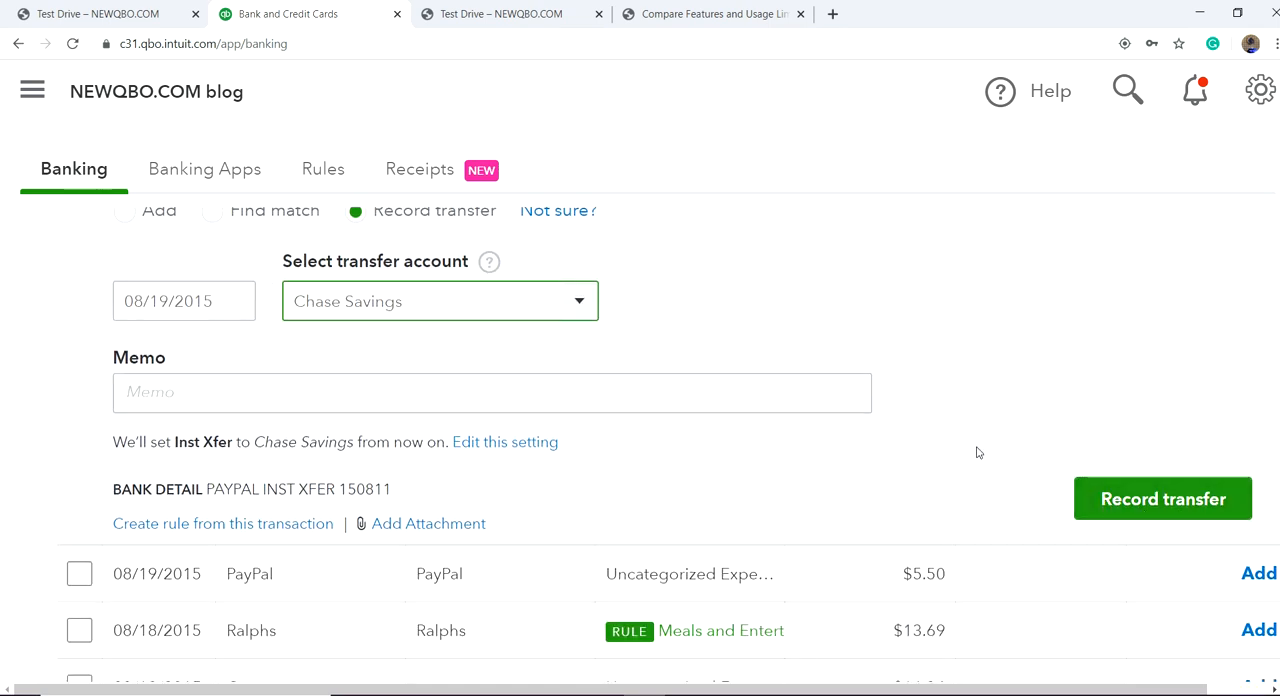
{"action": "scroll", "coordinate": [670, 380], "scroll_direction": "up", "scroll_amount": 3}
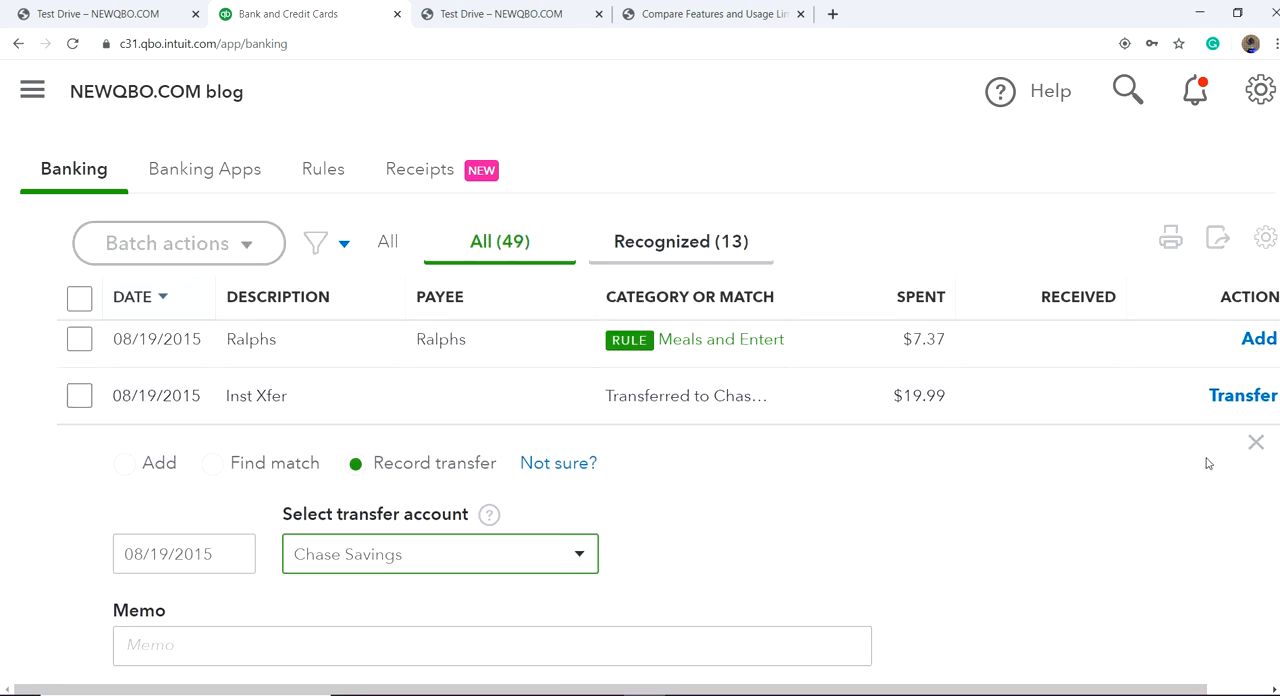
{"action": "left_click", "coordinate": [1256, 446]}
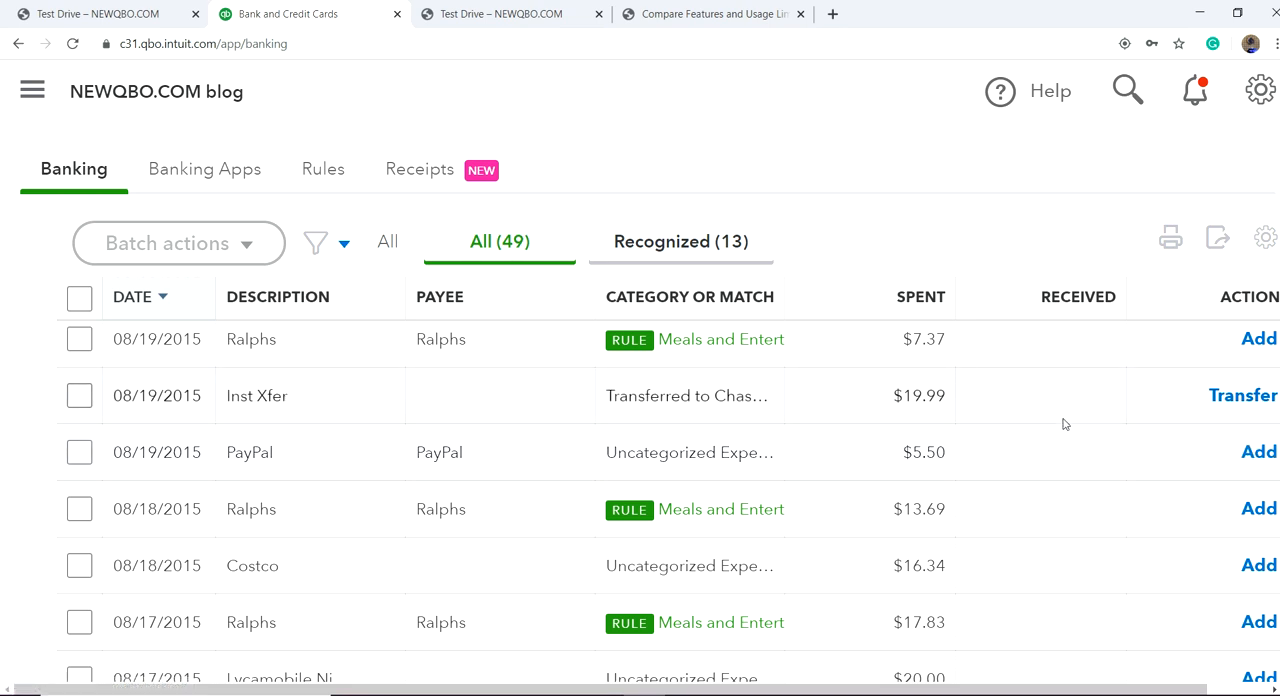
Step: Reopen the 08/19/2015 Inst Xfer transaction, switch it from a transfer to Add, and set Best Buy as the vendor
{"action": "left_click", "coordinate": [518, 397]}
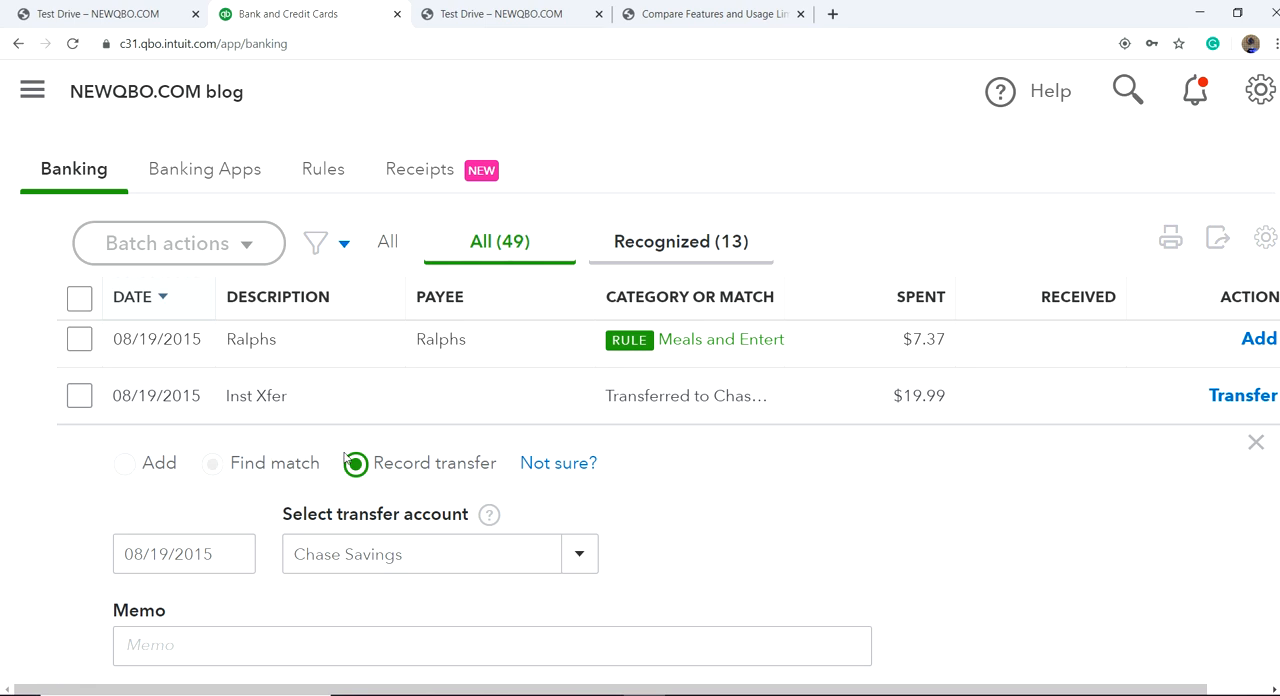
{"action": "left_click", "coordinate": [124, 464]}
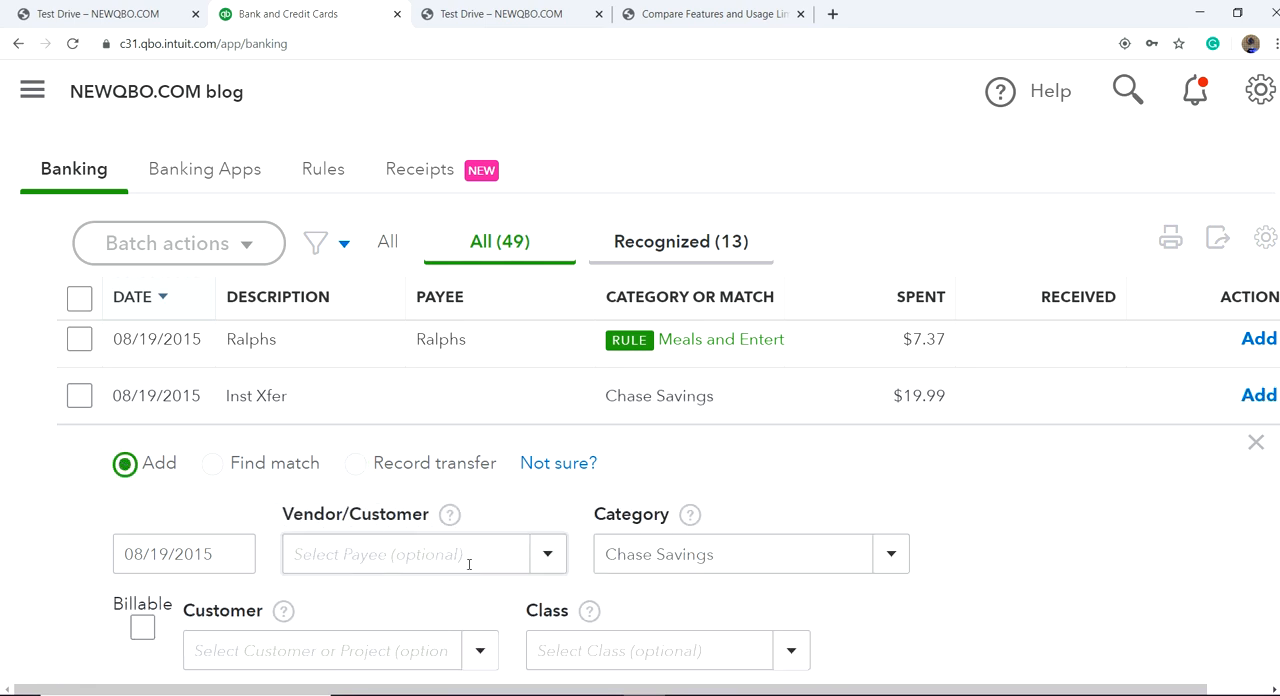
{"action": "scroll", "coordinate": [471, 589], "scroll_direction": "down", "scroll_amount": 3}
{"action": "scroll", "coordinate": [510, 455], "scroll_direction": "up", "scroll_amount": 2}
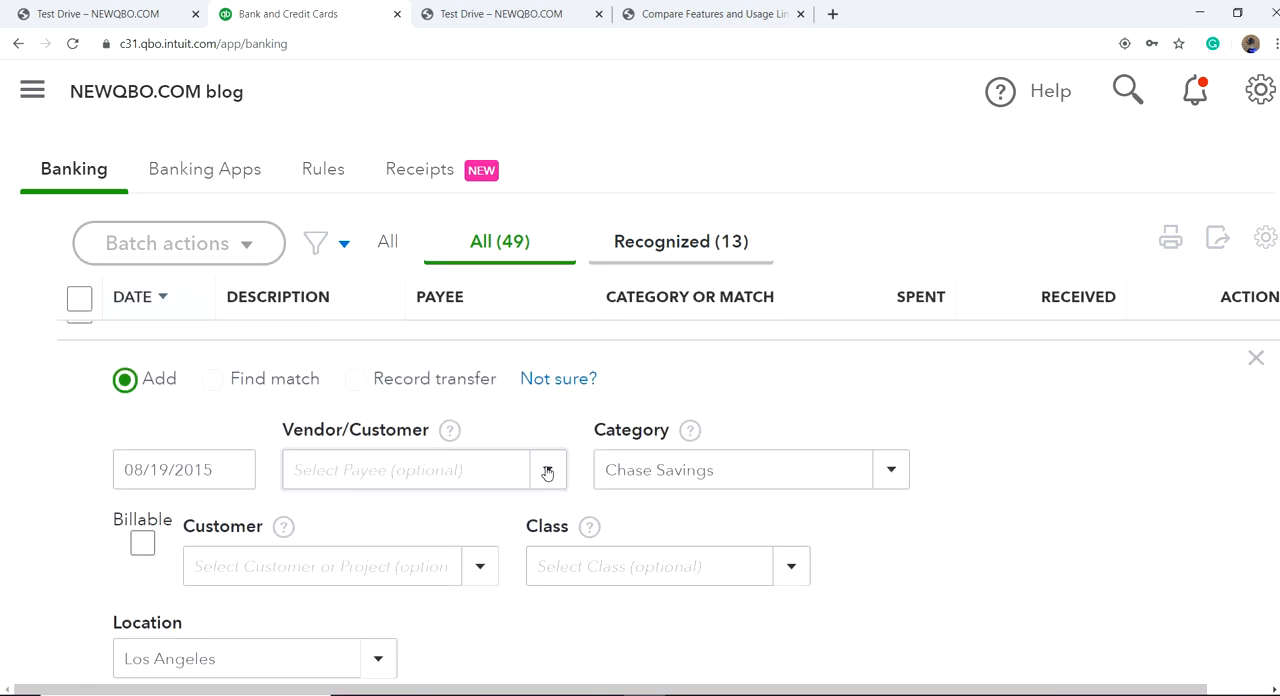
{"action": "left_click", "coordinate": [547, 472]}
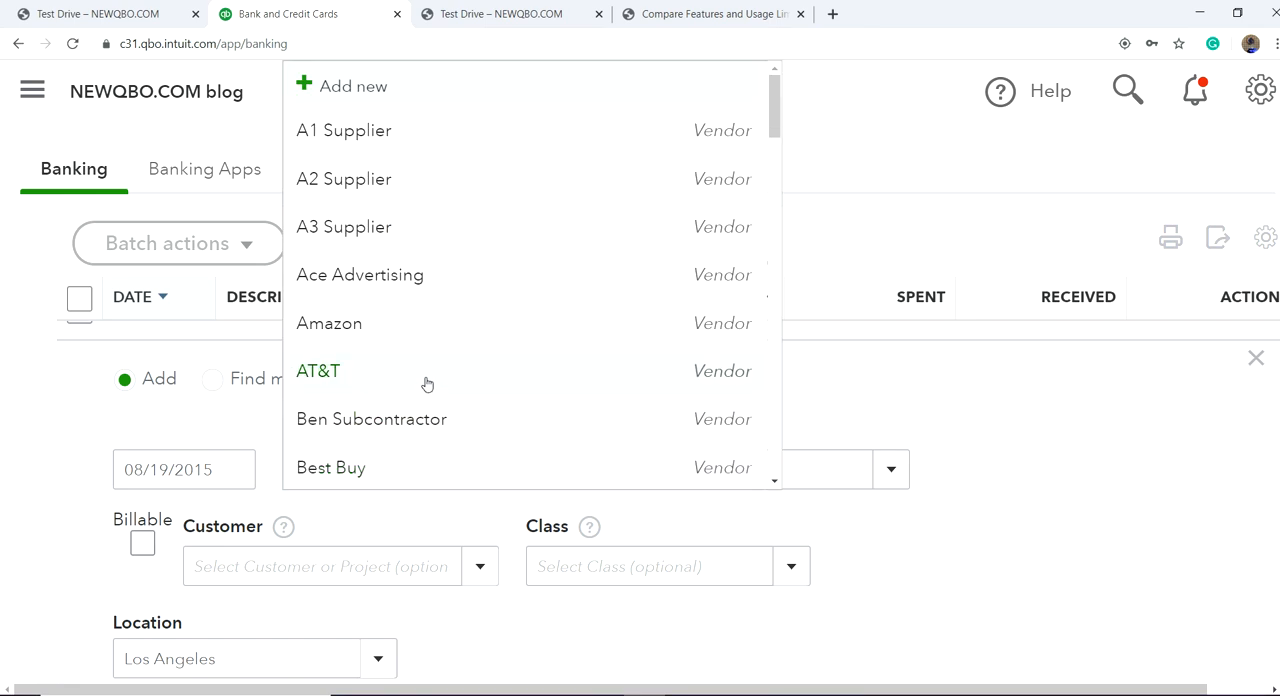
{"action": "scroll", "coordinate": [425, 400], "scroll_direction": "down", "scroll_amount": 1}
{"action": "scroll", "coordinate": [425, 404], "scroll_direction": "down", "scroll_amount": 1}
{"action": "scroll", "coordinate": [414, 335], "scroll_direction": "up", "scroll_amount": 2}
{"action": "scroll", "coordinate": [418, 432], "scroll_direction": "down", "scroll_amount": 1}
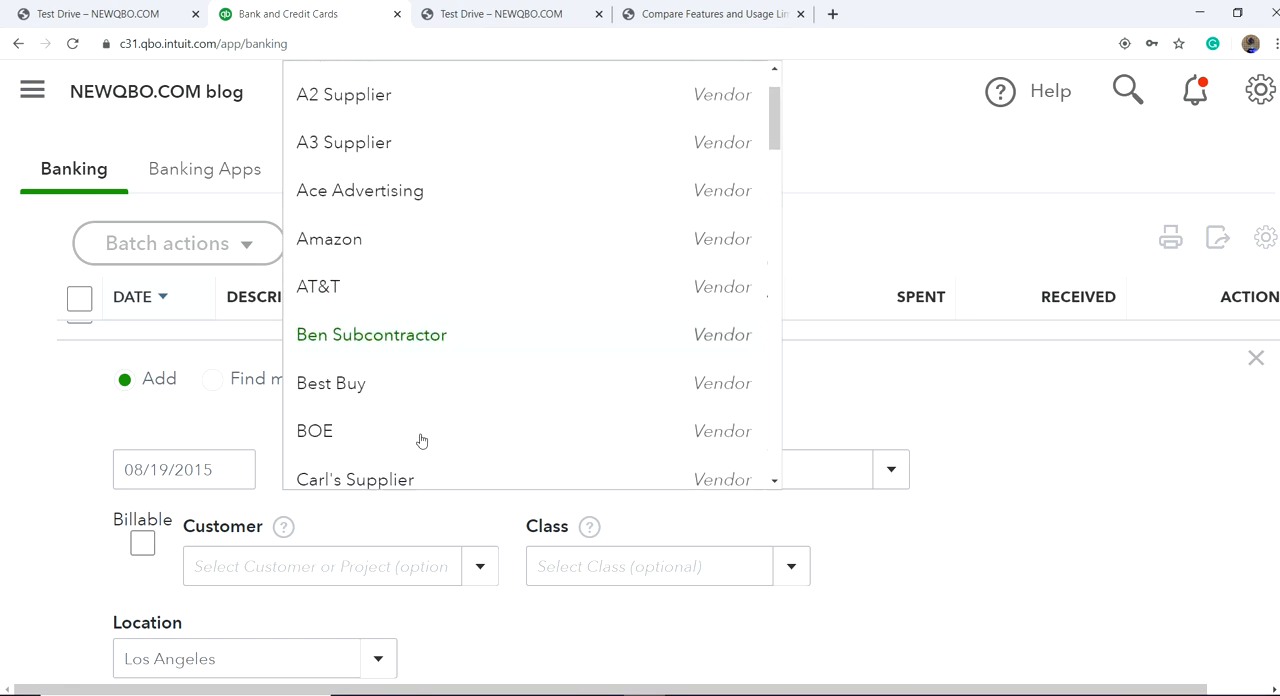
{"action": "left_click", "coordinate": [421, 397]}
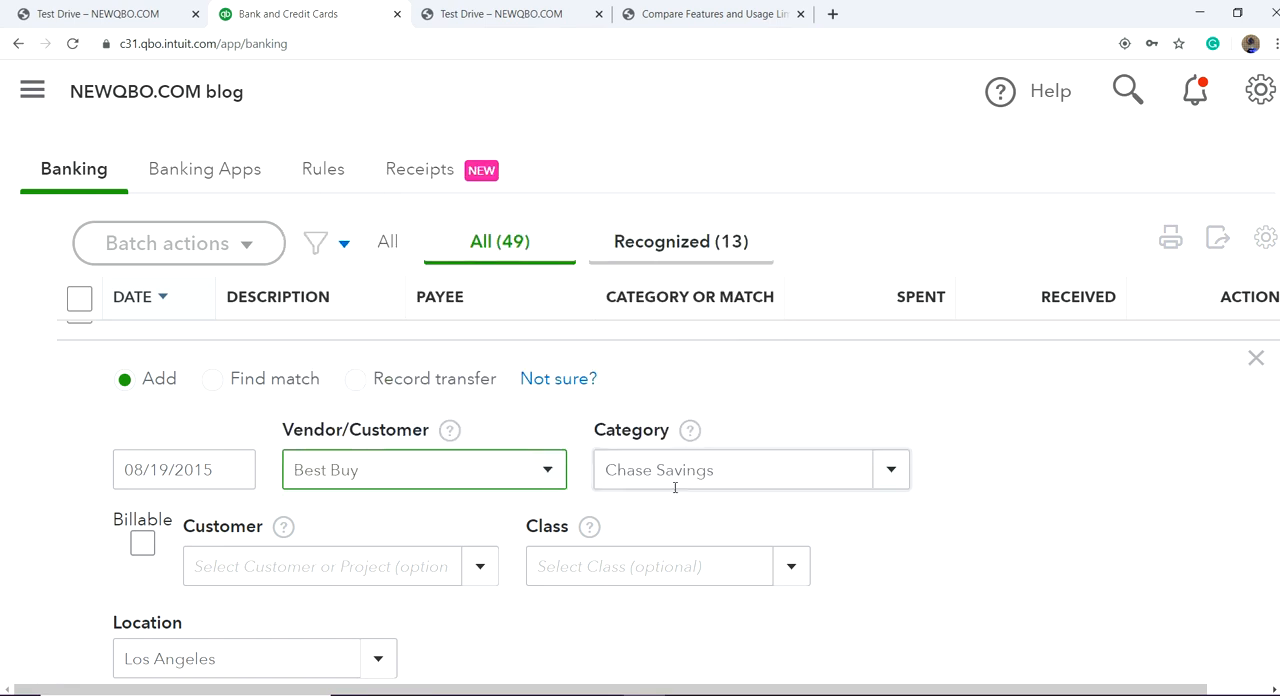
Step: Set the category of the 08/19/2015 Inst Xfer transaction to Purchases
{"action": "left_click", "coordinate": [874, 474]}
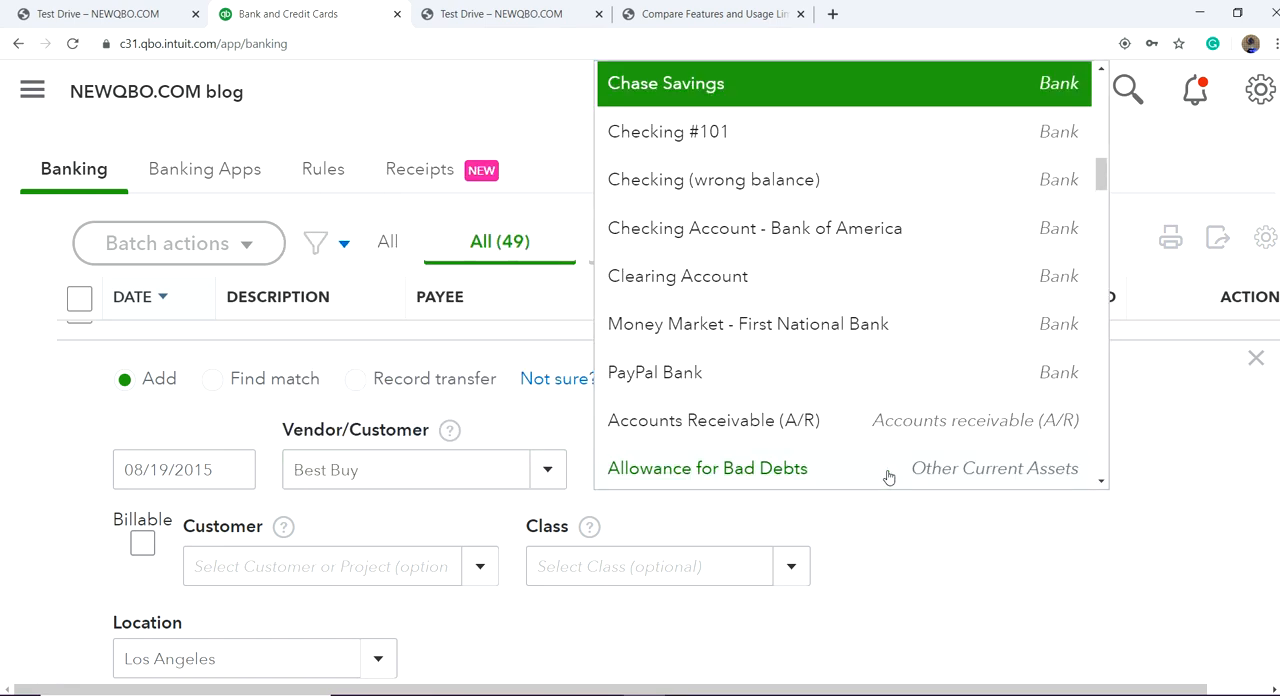
{"action": "scroll", "coordinate": [853, 270], "scroll_direction": "up", "scroll_amount": 2}
{"action": "scroll", "coordinate": [850, 285], "scroll_direction": "down", "scroll_amount": 6}
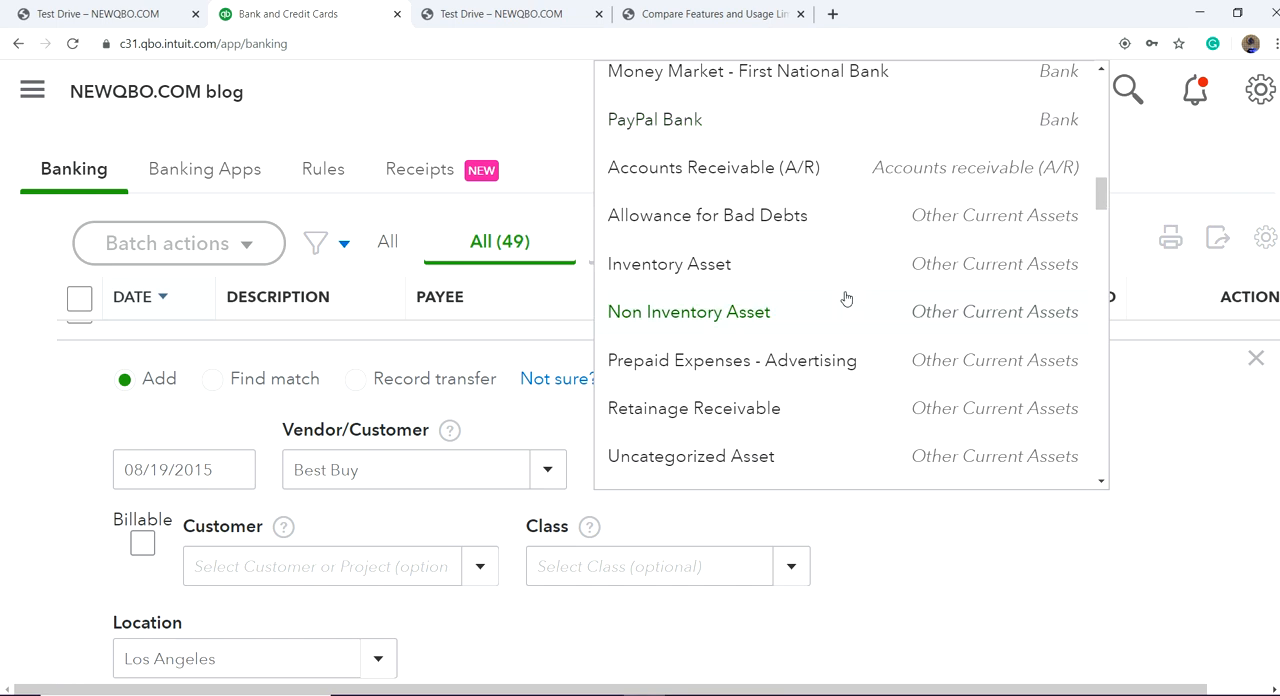
{"action": "scroll", "coordinate": [821, 327], "scroll_direction": "up", "scroll_amount": 10}
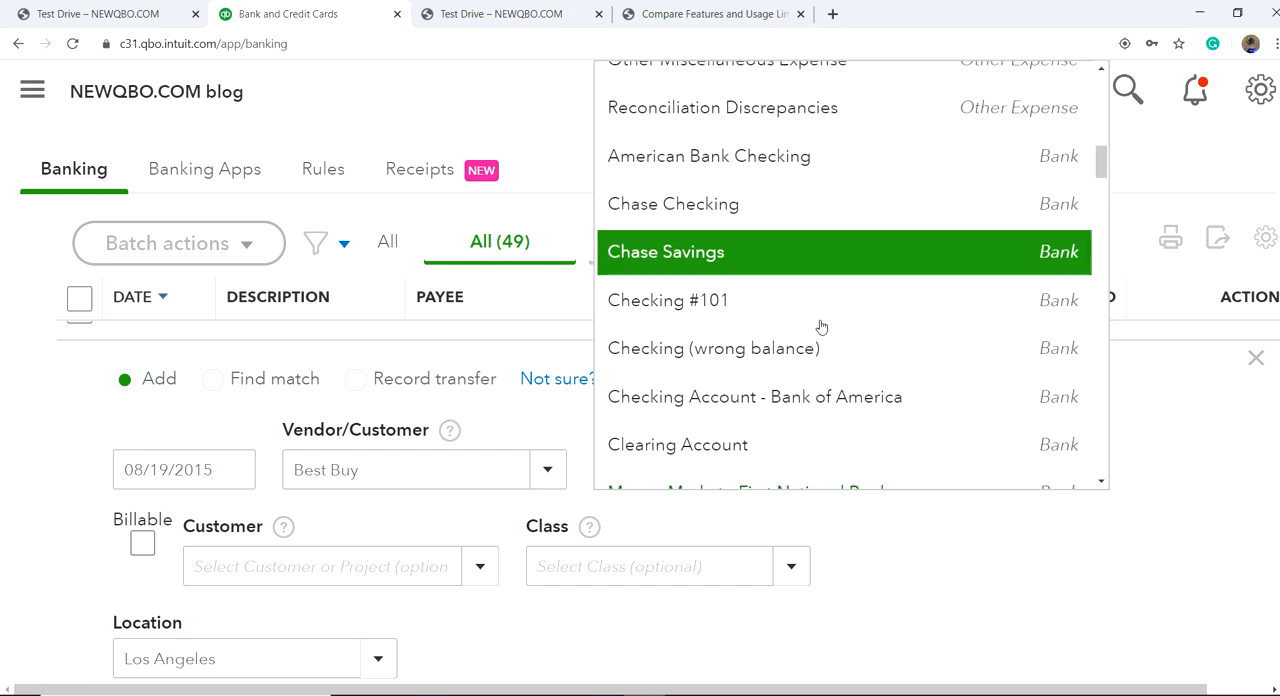
{"action": "scroll", "coordinate": [821, 326], "scroll_direction": "up", "scroll_amount": 3}
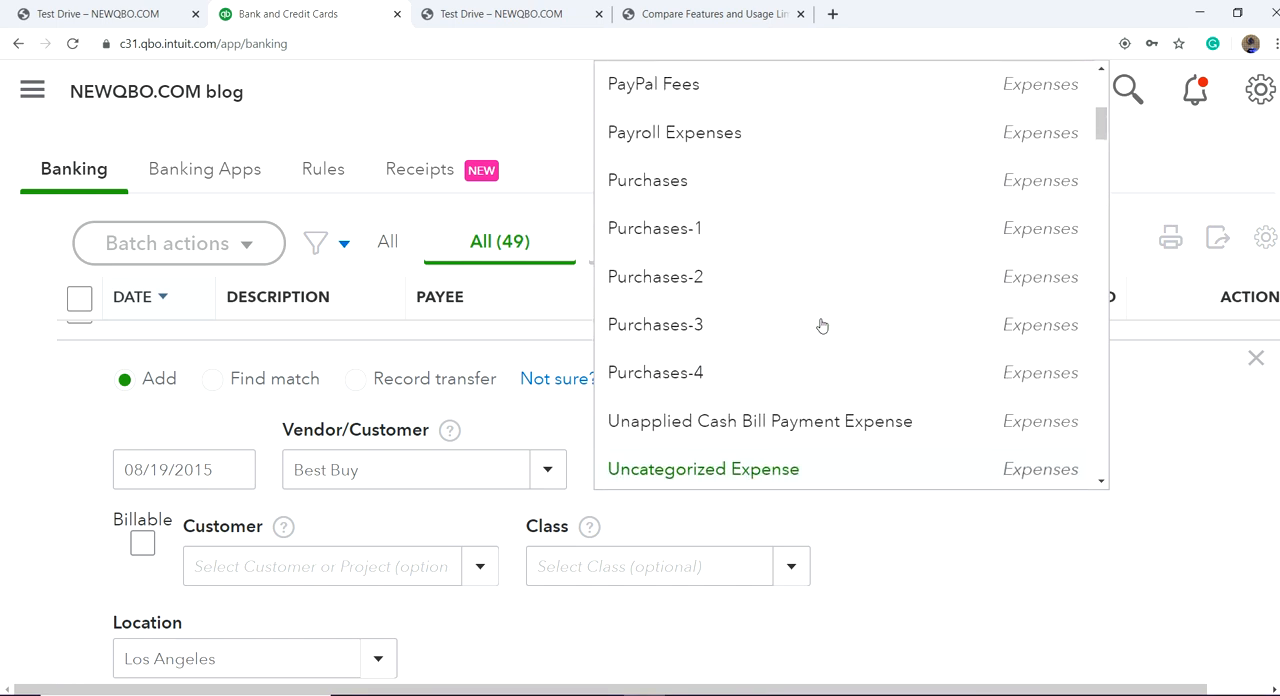
{"action": "left_click", "coordinate": [760, 177]}
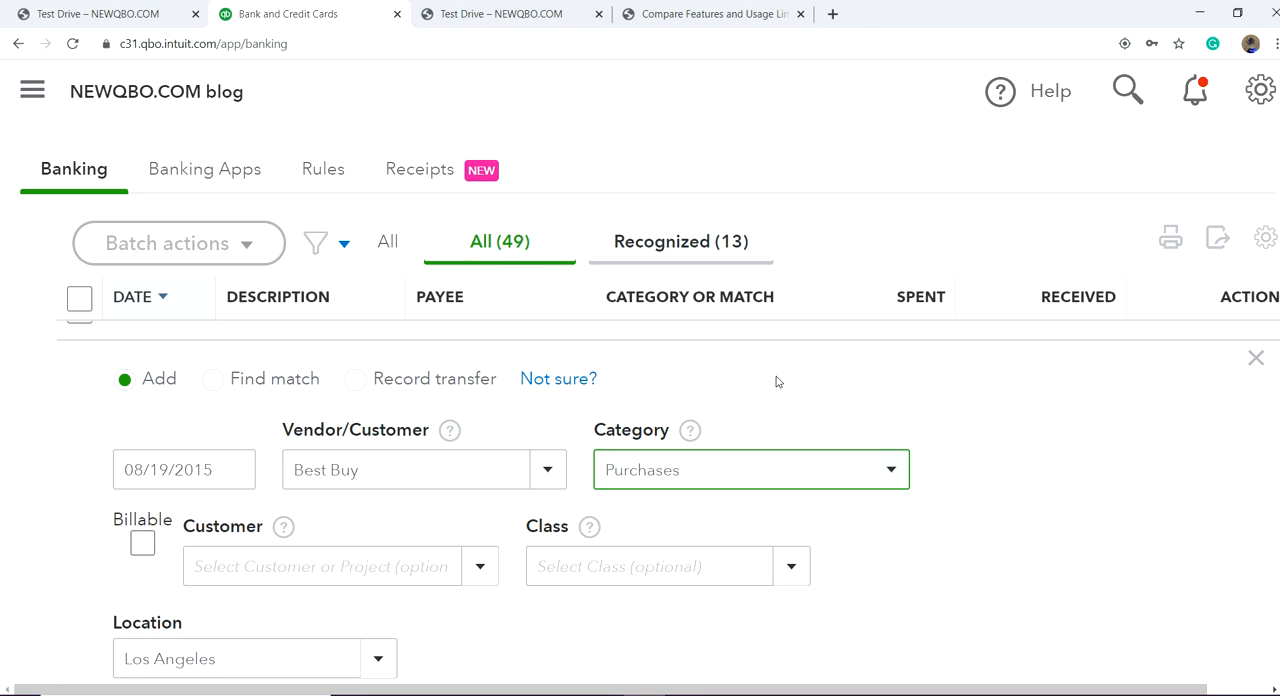
Step: Switch the Inst Xfer transaction to Record transfer and back to Add, and collapse it without adding it
{"action": "left_click", "coordinate": [362, 390]}
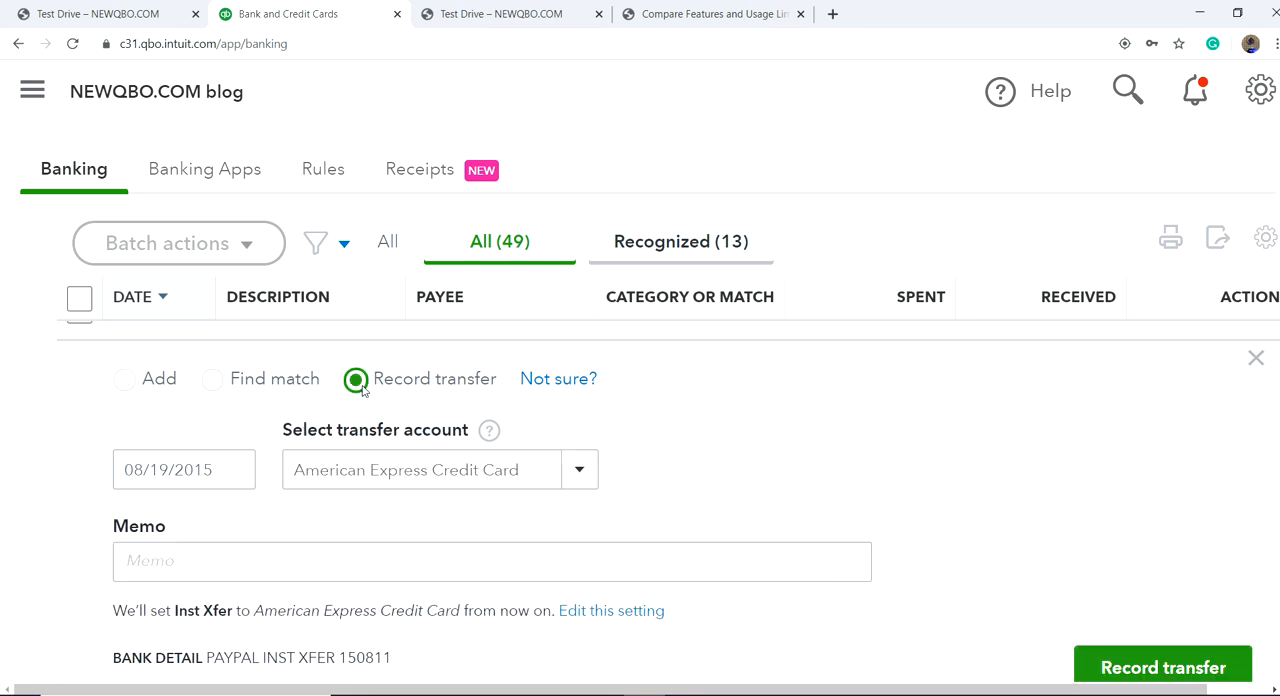
{"action": "left_click", "coordinate": [127, 389]}
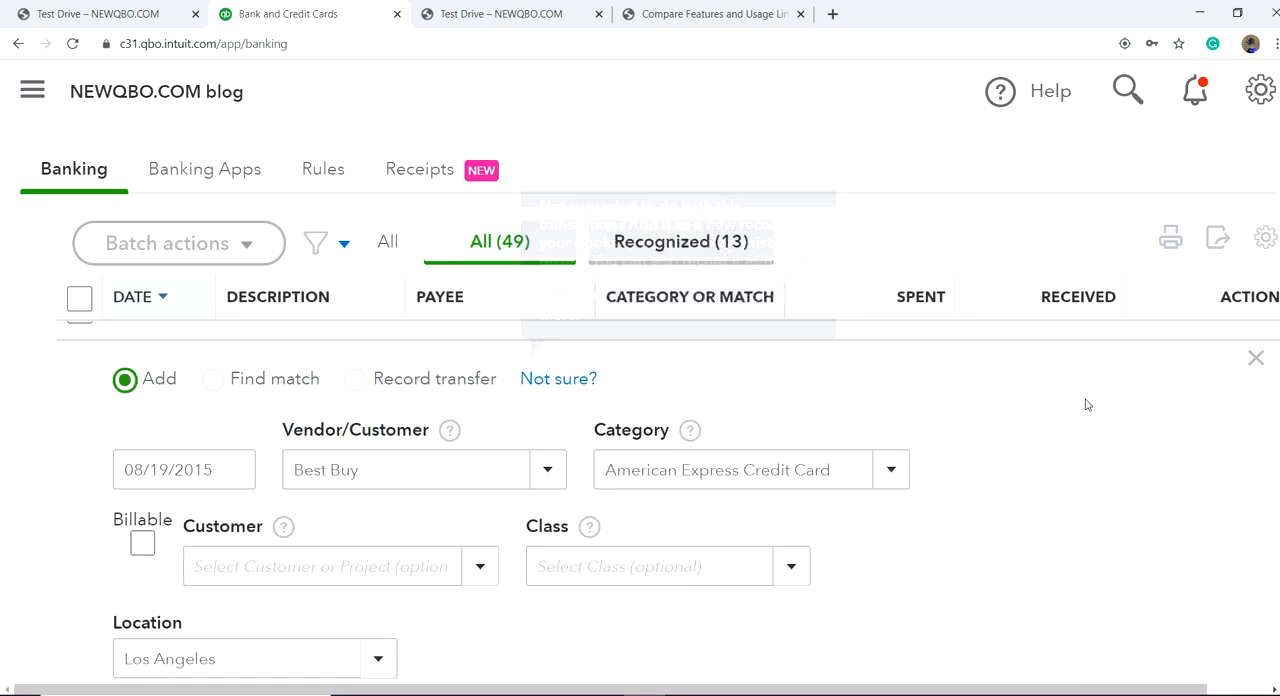
{"action": "left_click", "coordinate": [1256, 358]}
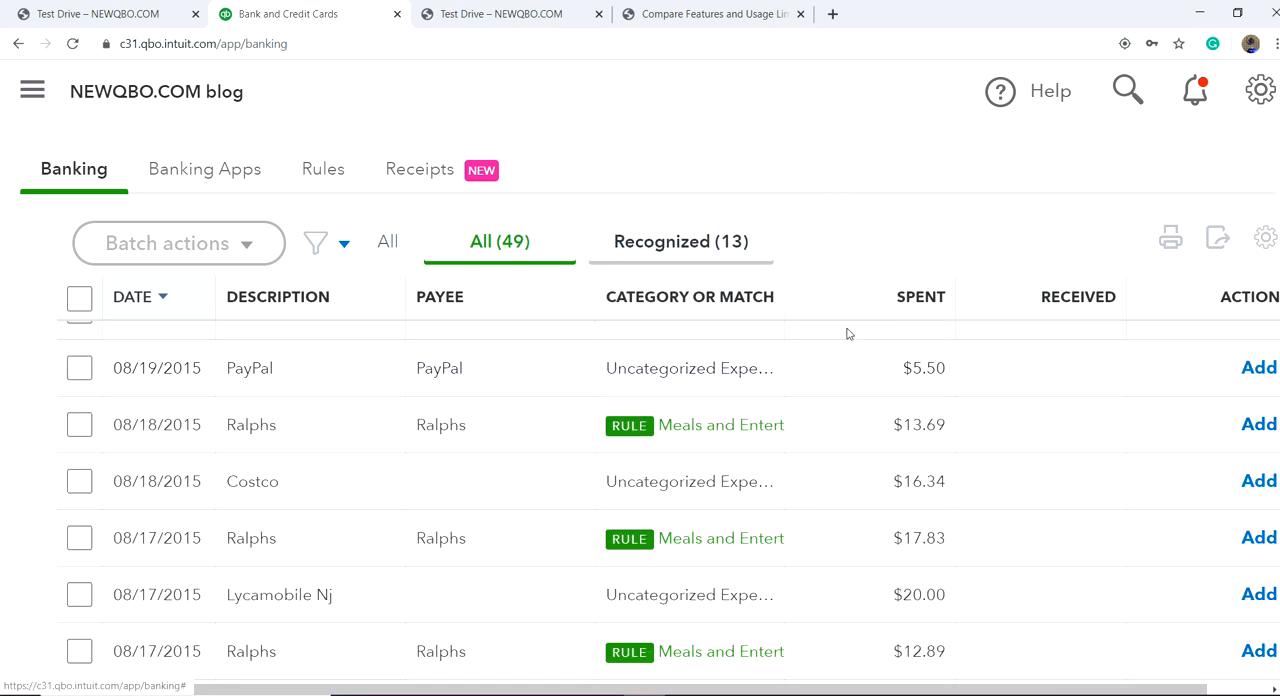
{"action": "scroll", "coordinate": [657, 323], "scroll_direction": "up", "scroll_amount": 12}
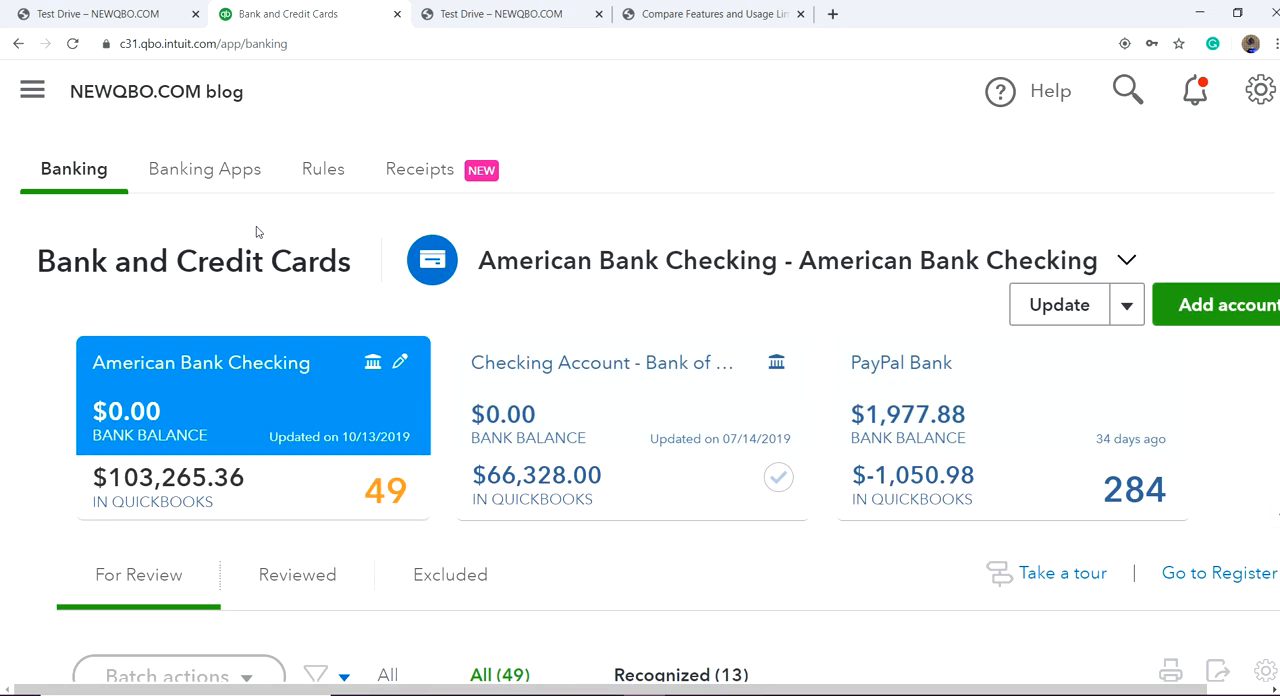
{"action": "left_click", "coordinate": [33, 91]}
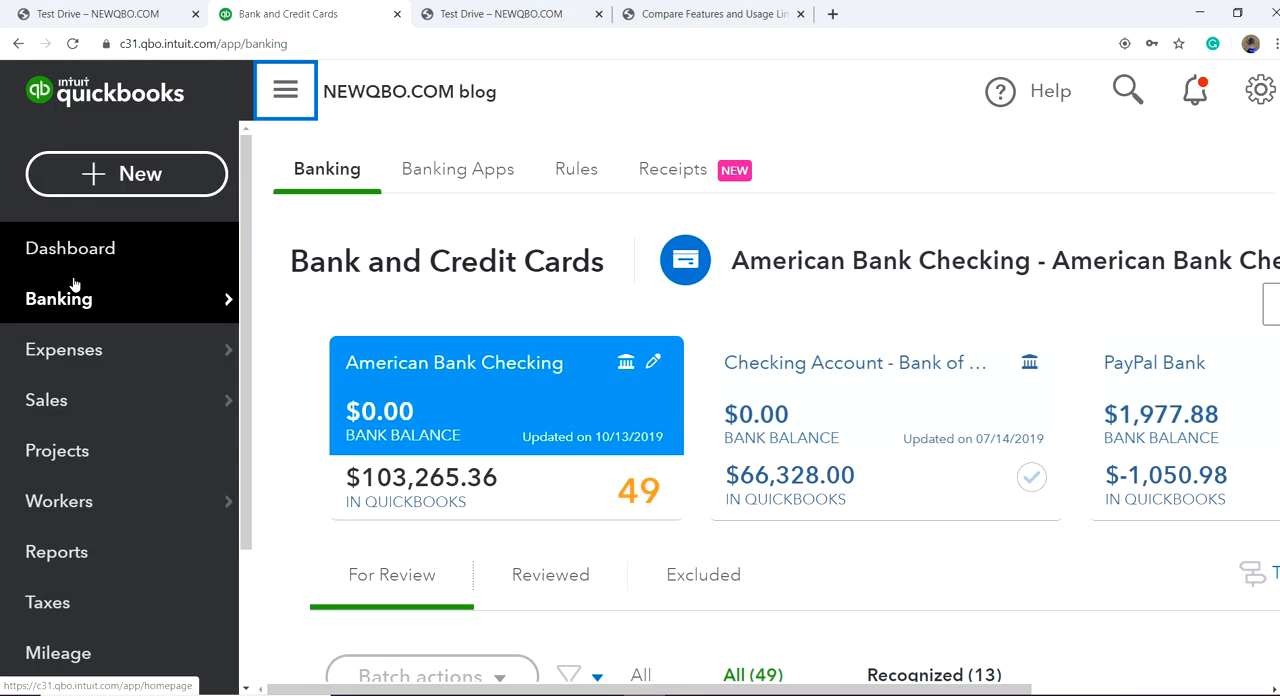
{"action": "mouse_move", "coordinate": [80, 318]}
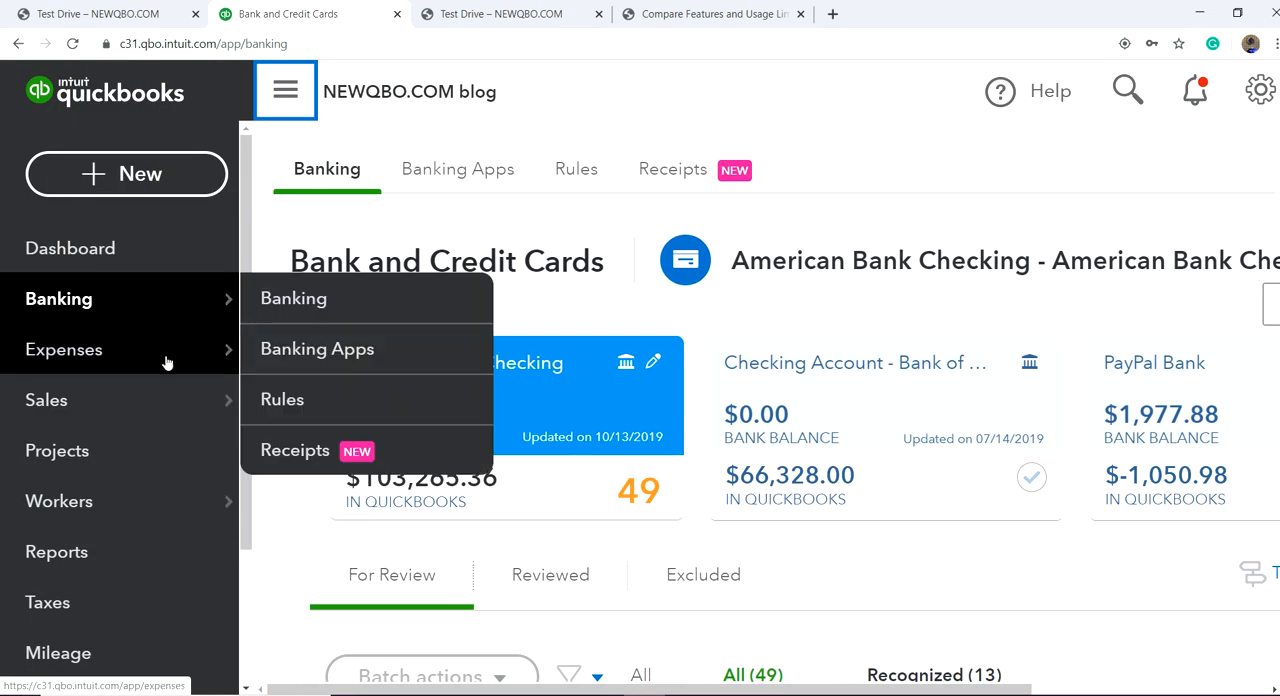
{"action": "mouse_move", "coordinate": [87, 368]}
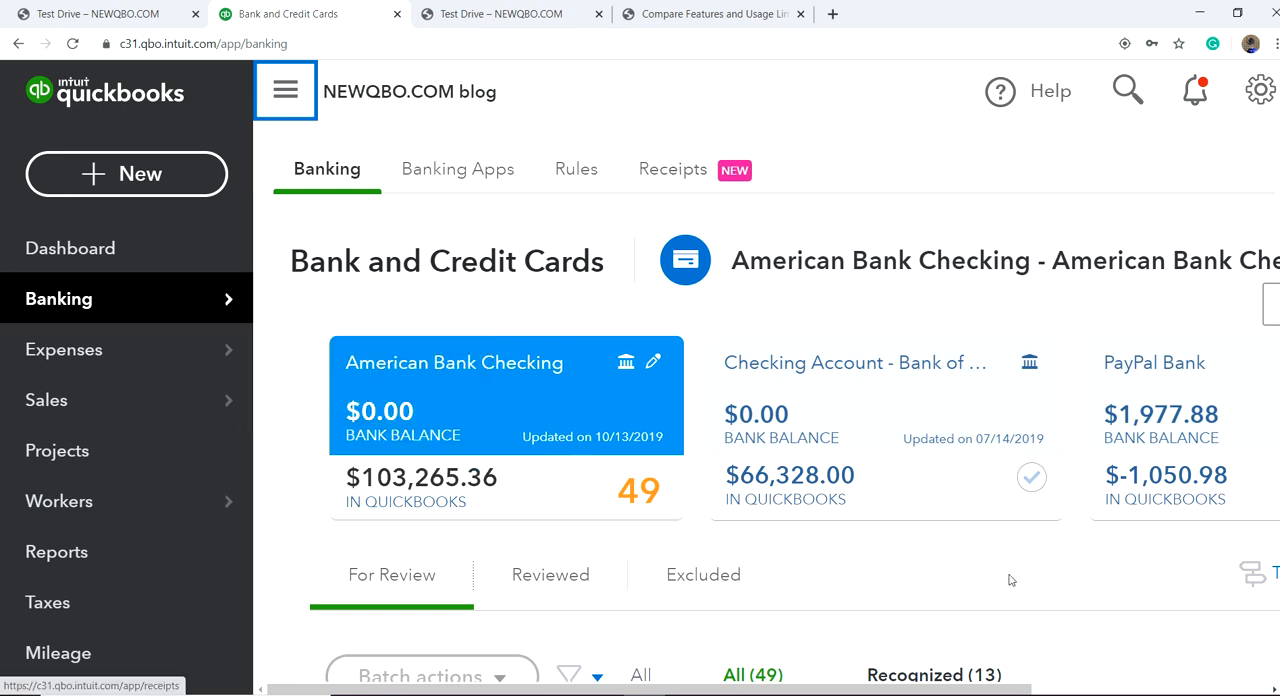
{"action": "scroll", "coordinate": [997, 554], "scroll_direction": "down", "scroll_amount": 3}
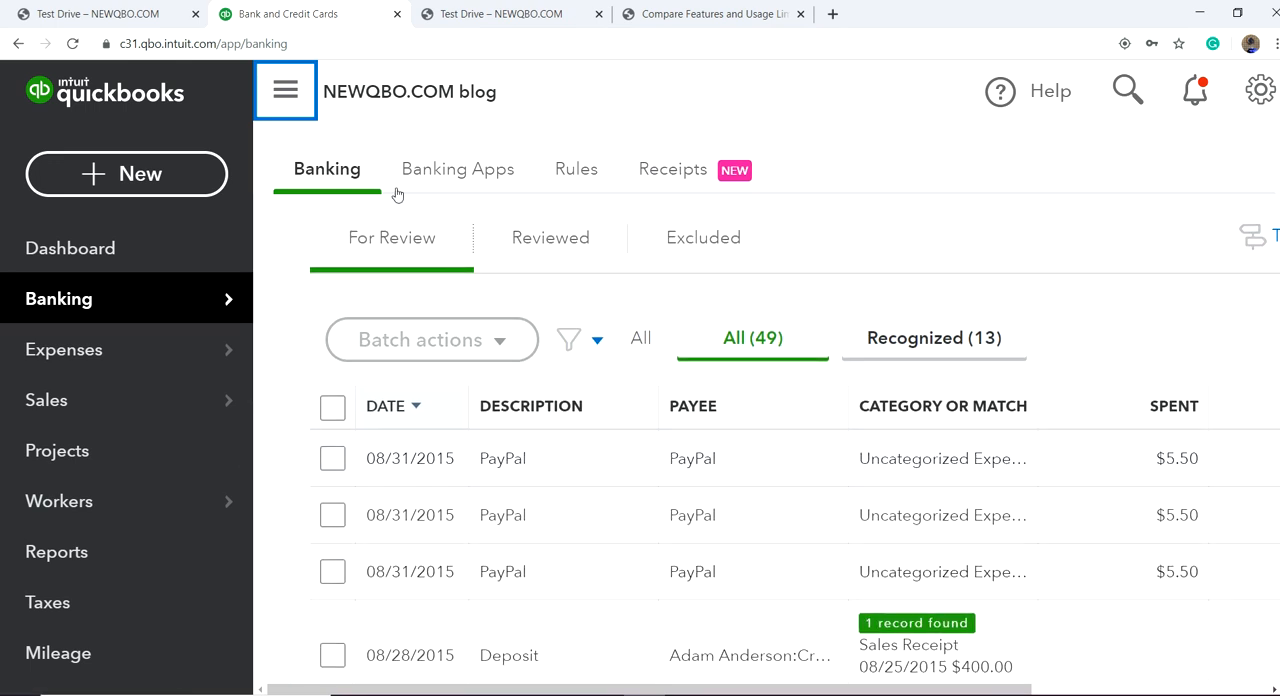
{"action": "left_click", "coordinate": [287, 94]}
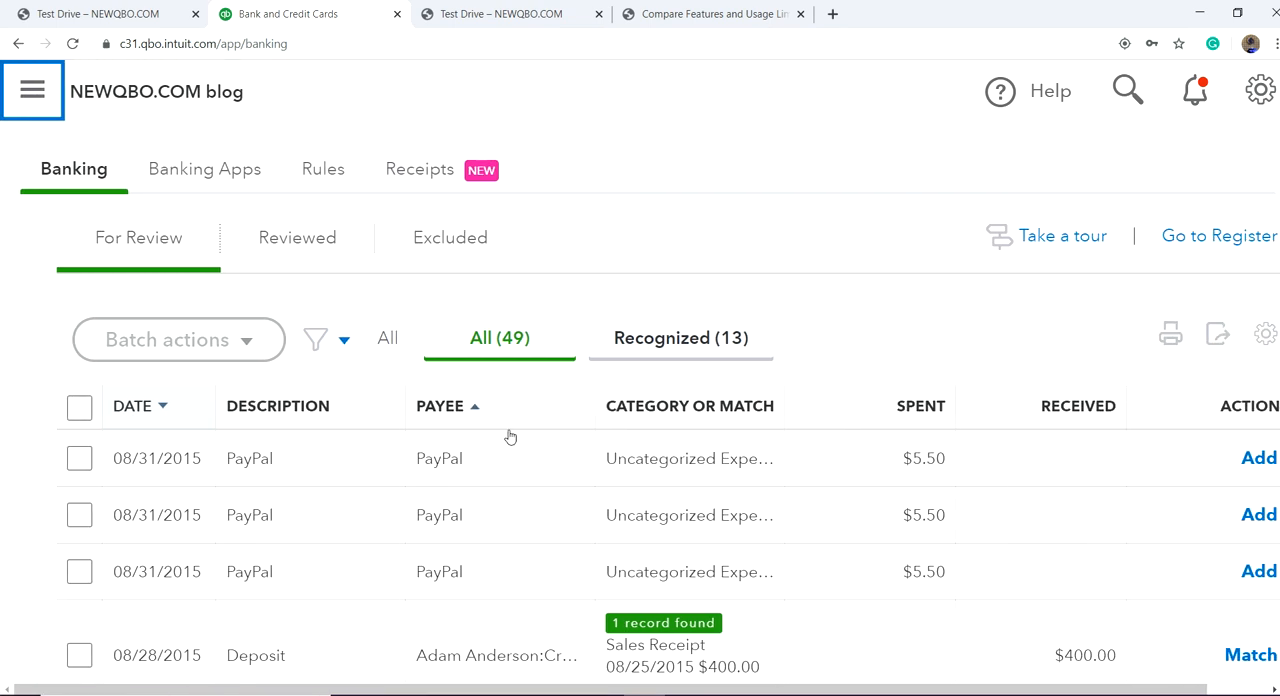
{"action": "scroll", "coordinate": [766, 548], "scroll_direction": "down", "scroll_amount": 2}
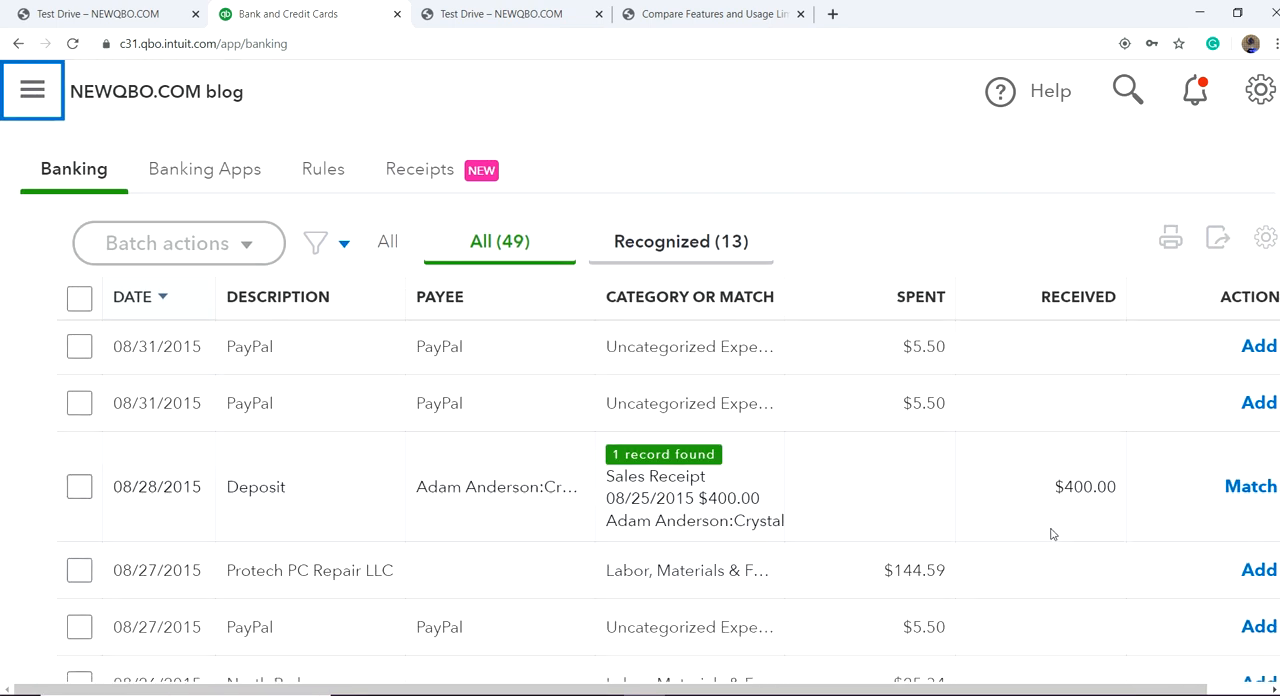
{"action": "scroll", "coordinate": [1035, 535], "scroll_direction": "up", "scroll_amount": 2}
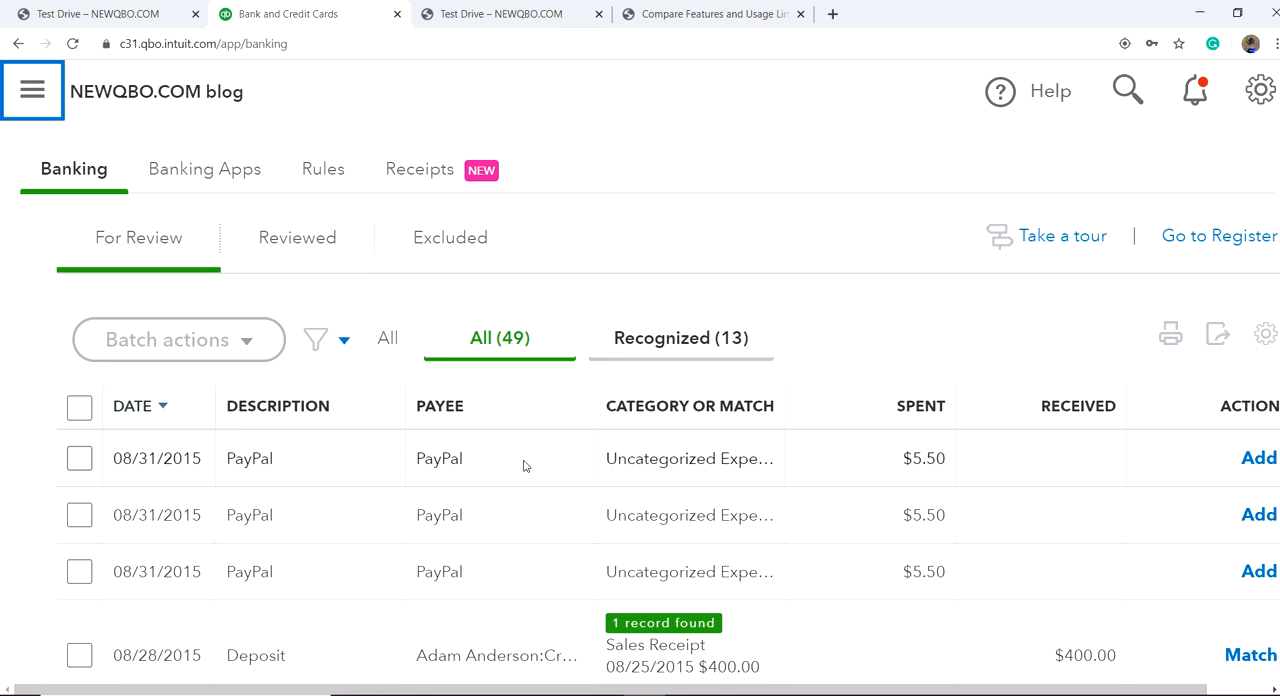
Step: Duplicate the Bank and Credit Cards browser page, go to Expense Transactions in the copy, and start a new expense
{"action": "right_click", "coordinate": [336, 7]}
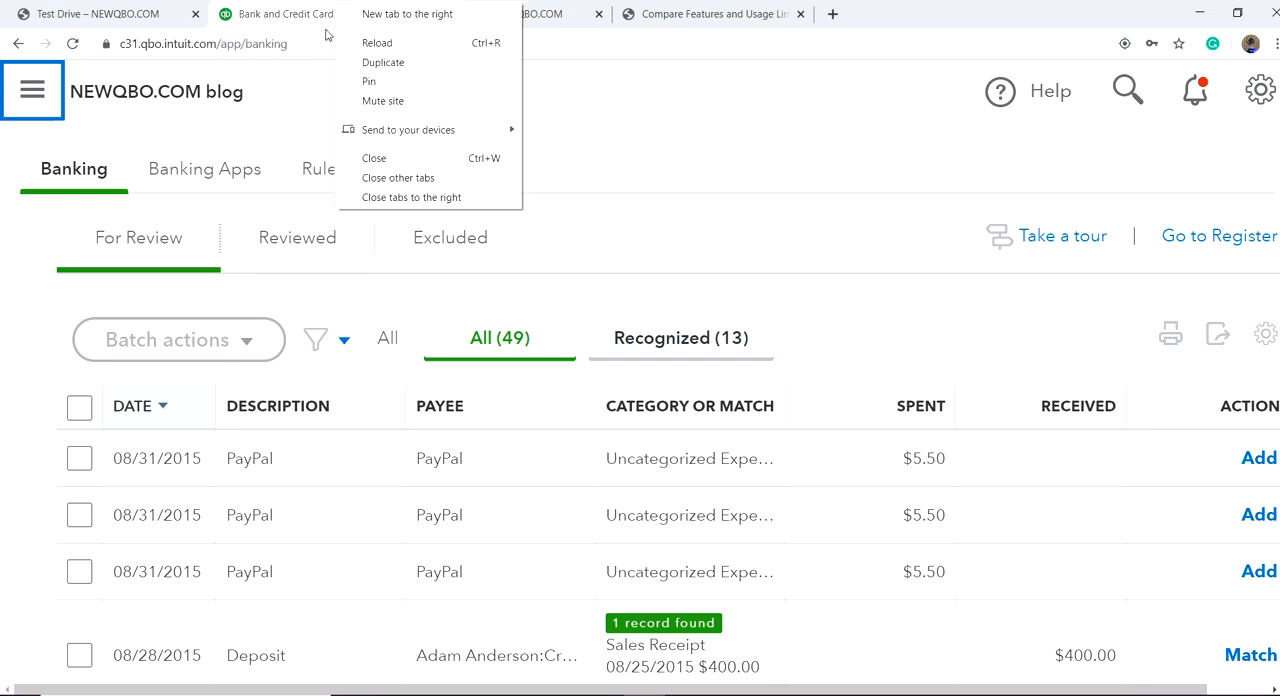
{"action": "left_click", "coordinate": [381, 62]}
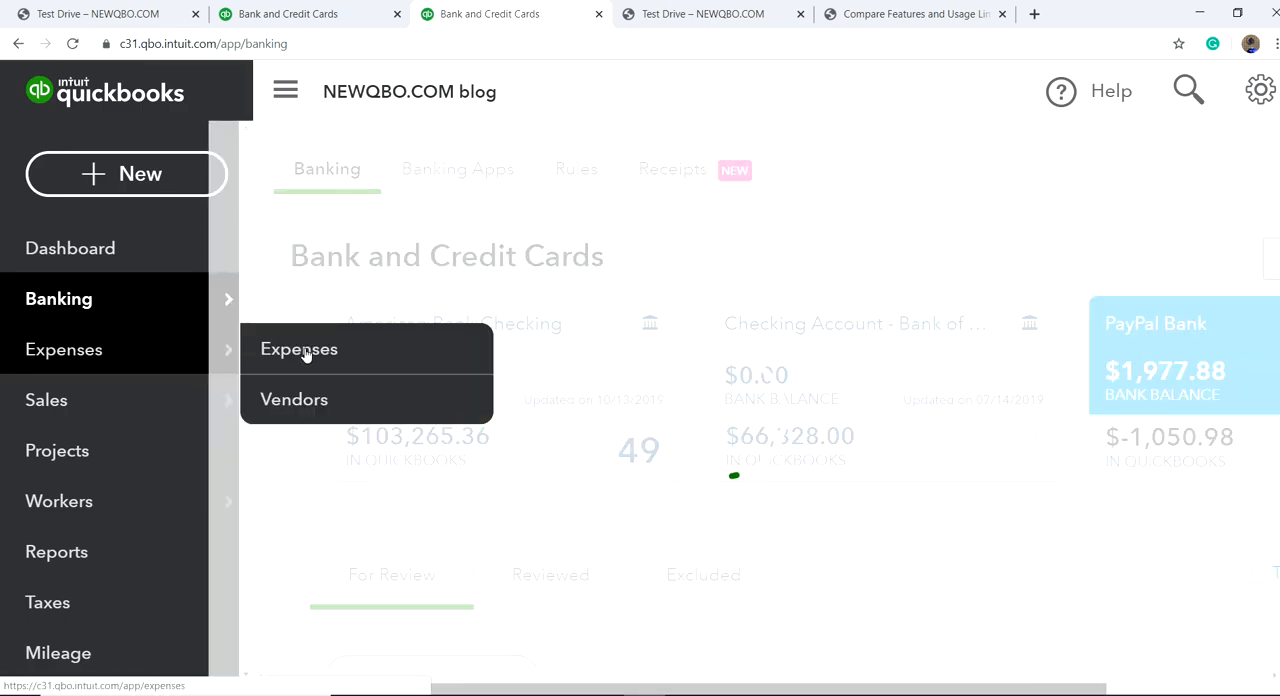
{"action": "left_click", "coordinate": [306, 352]}
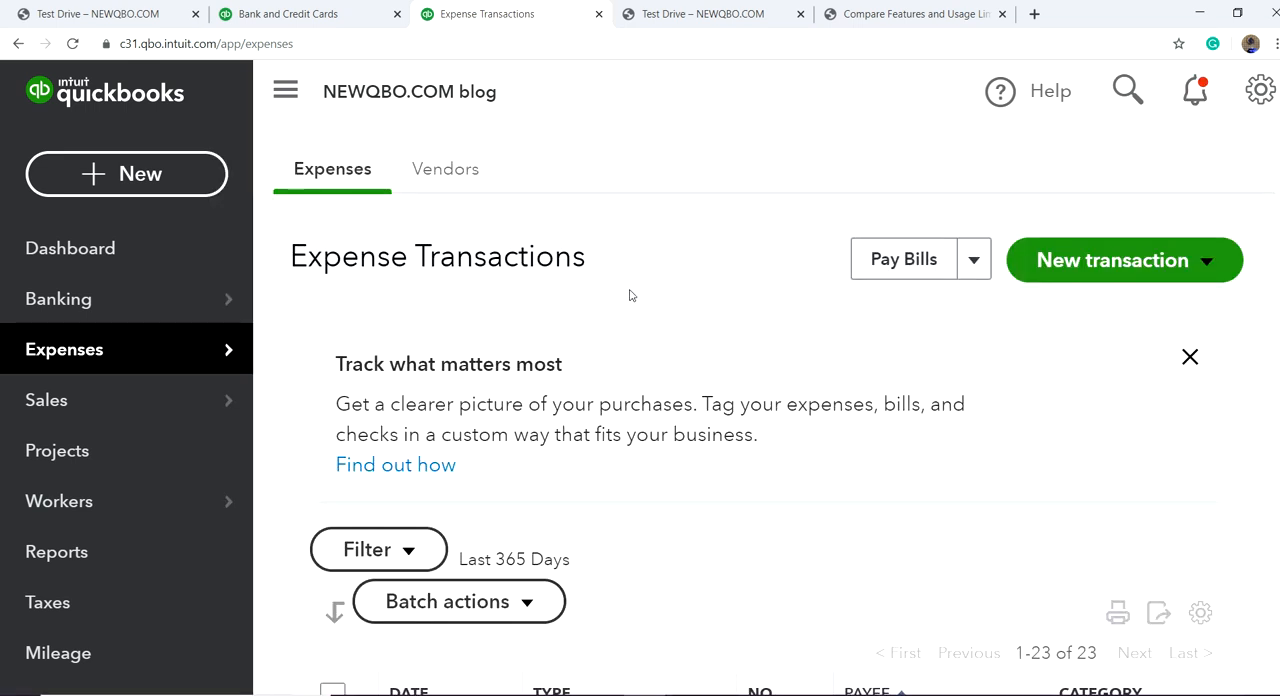
{"action": "left_click", "coordinate": [1206, 262]}
{"action": "left_click", "coordinate": [1097, 351]}
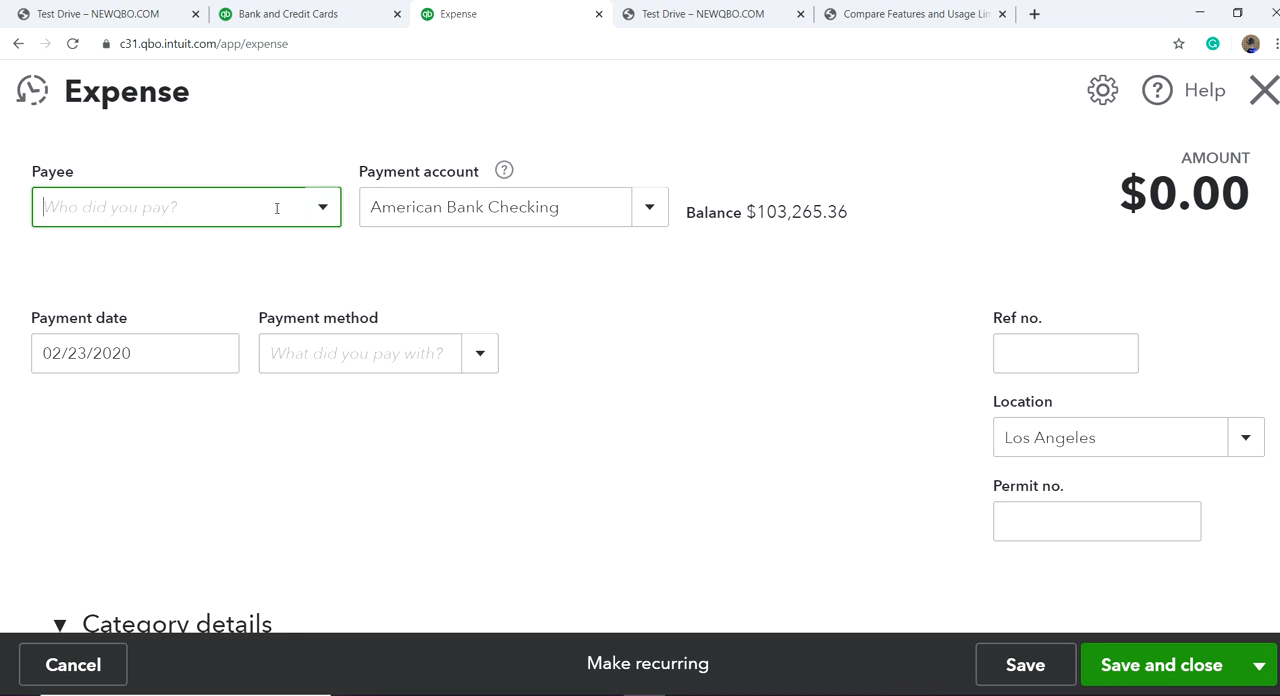
Step: Set PayPal as the expense's payee and enter reference number 8569 and permit number 7514
{"action": "type", "text": "PayPal"}
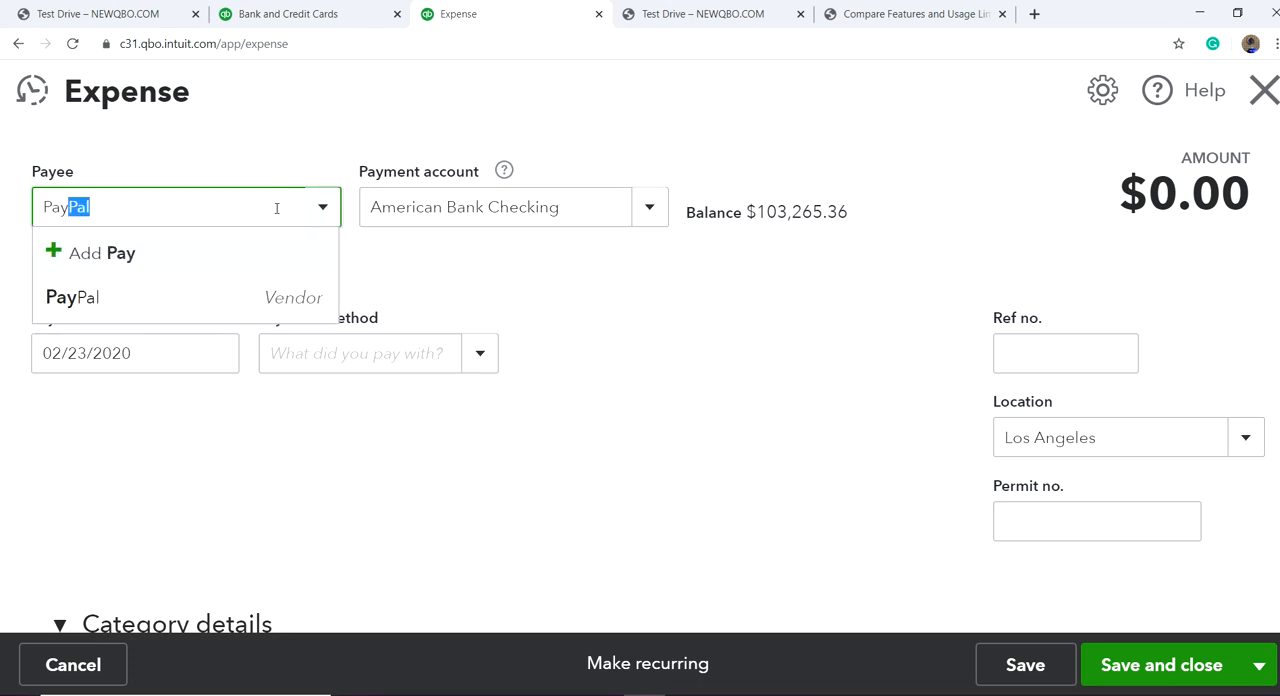
{"action": "left_click", "coordinate": [253, 300]}
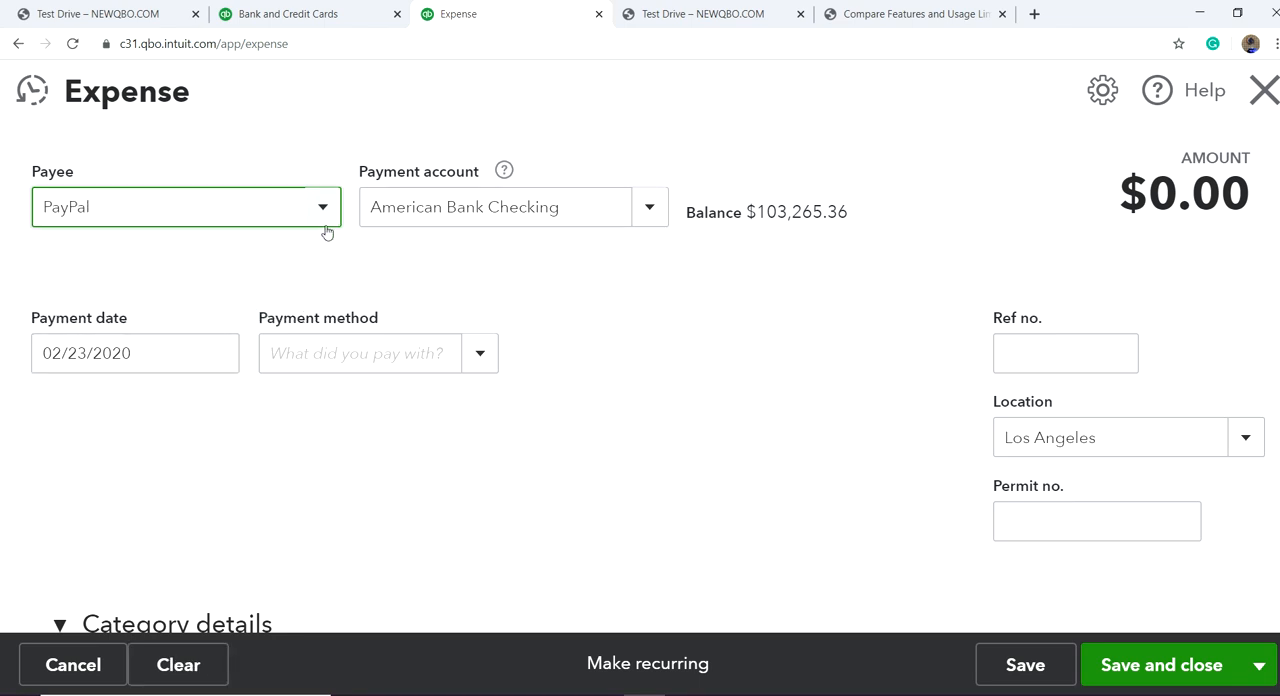
{"action": "scroll", "coordinate": [690, 316], "scroll_direction": "down", "scroll_amount": 1}
{"action": "left_click", "coordinate": [1020, 269]}
{"action": "type", "text": "8569"}
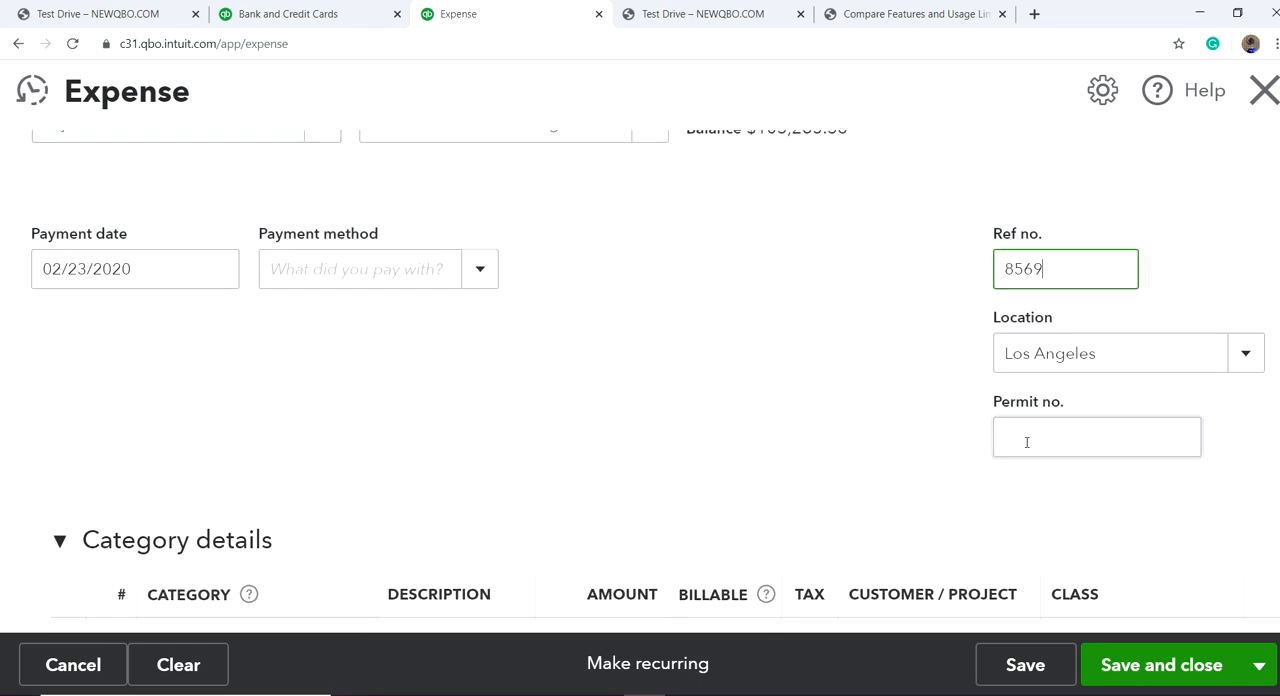
{"action": "left_click", "coordinate": [1026, 442]}
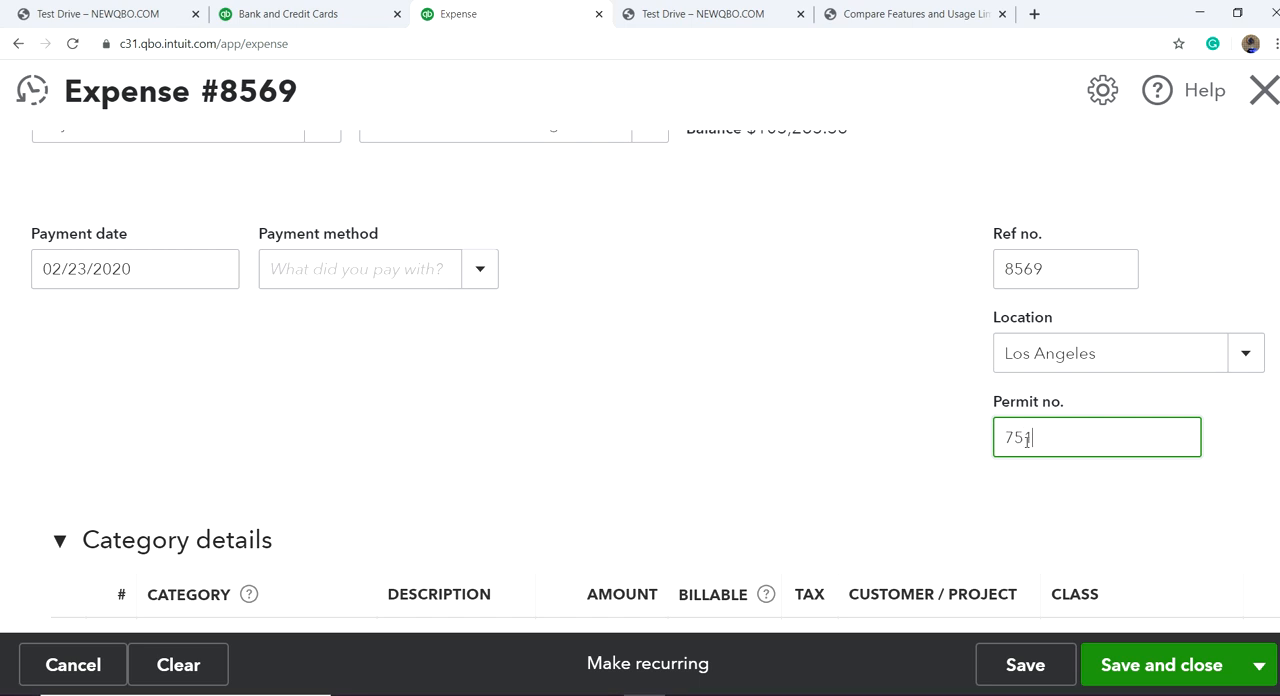
Step: Give the first category line the Purchases category and, after checking the bank feed's PayPal entries, an amount of 5.50
{"action": "scroll", "coordinate": [650, 395], "scroll_direction": "down", "scroll_amount": 3}
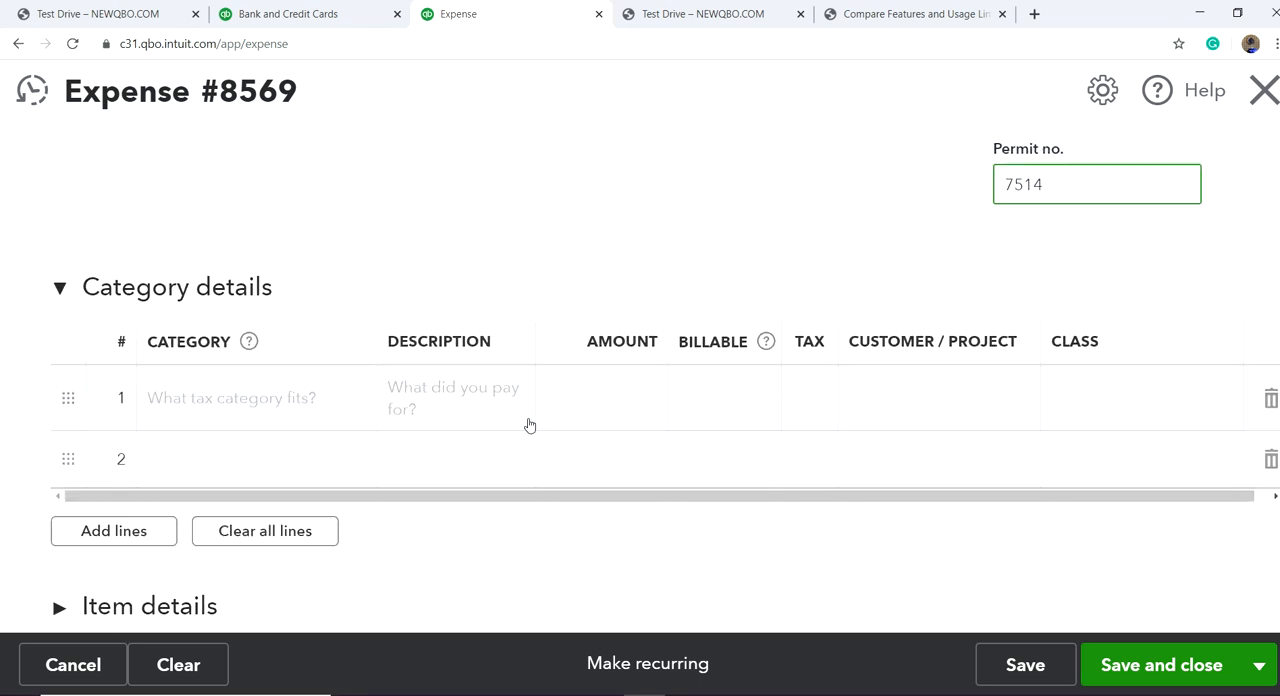
{"action": "left_click", "coordinate": [306, 397]}
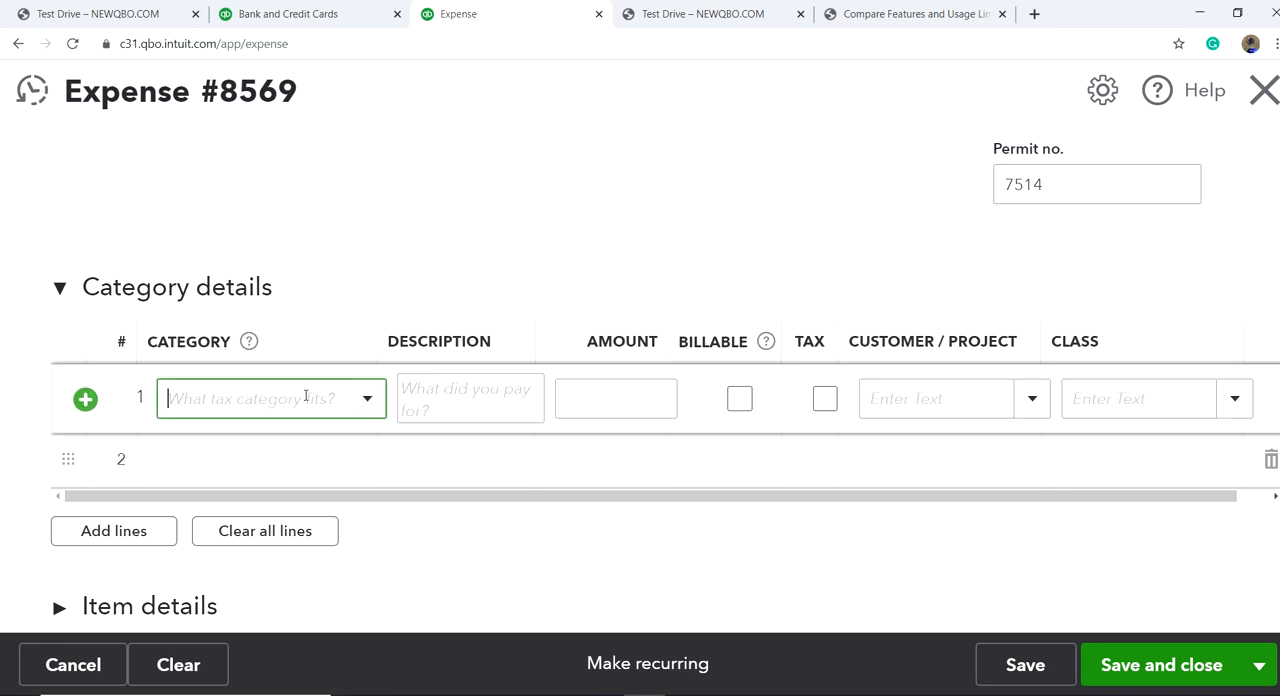
{"action": "type", "text": "pur"}
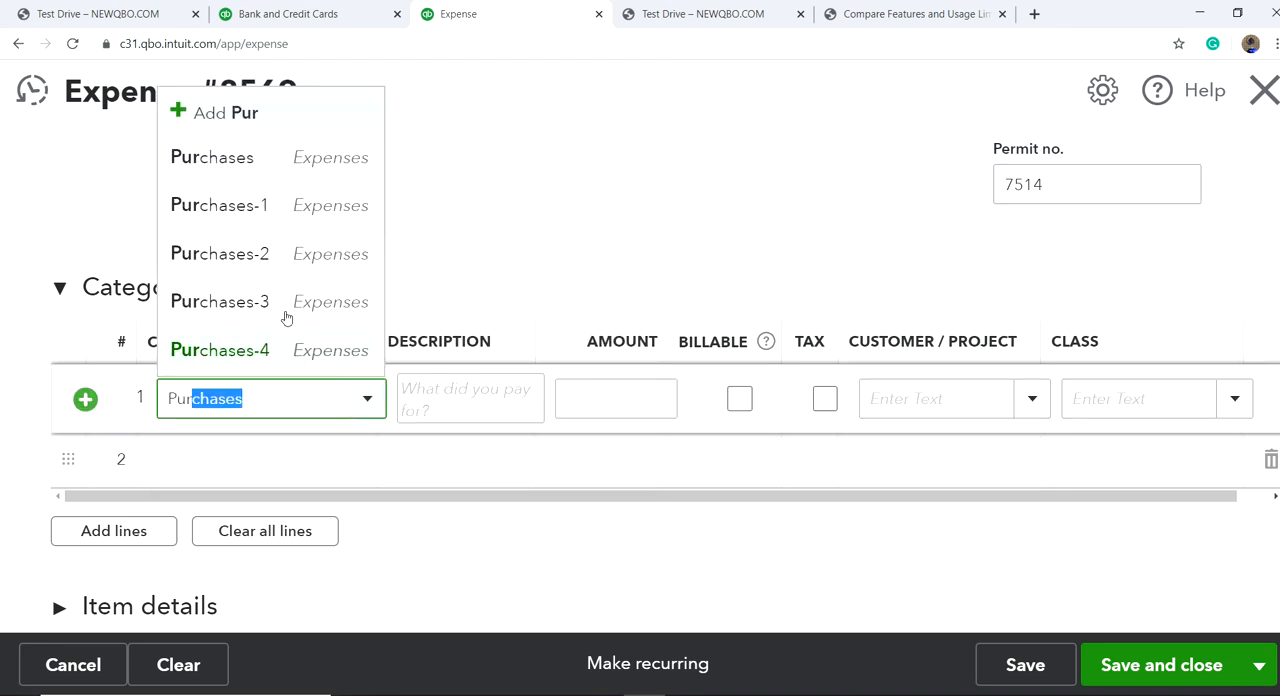
{"action": "left_click", "coordinate": [274, 170]}
{"action": "left_click", "coordinate": [635, 399]}
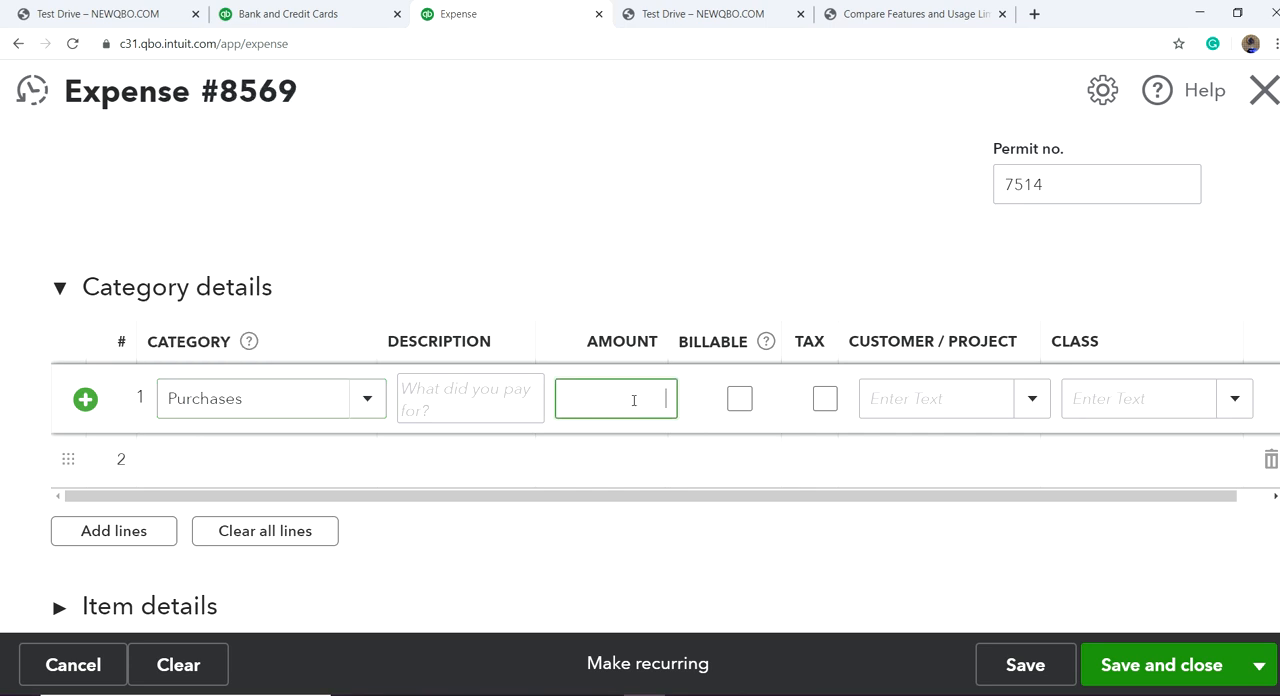
{"action": "left_click", "coordinate": [300, 22]}
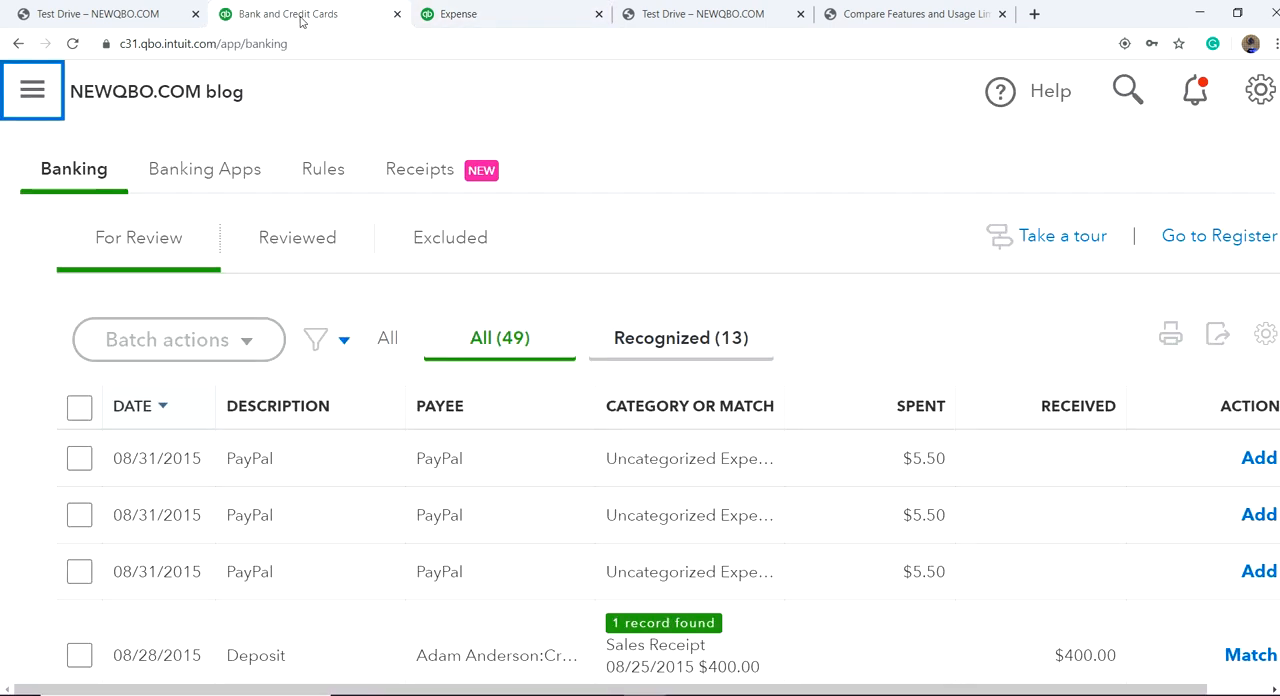
{"action": "left_click", "coordinate": [506, 10]}
{"action": "type", "text": "5.50"}
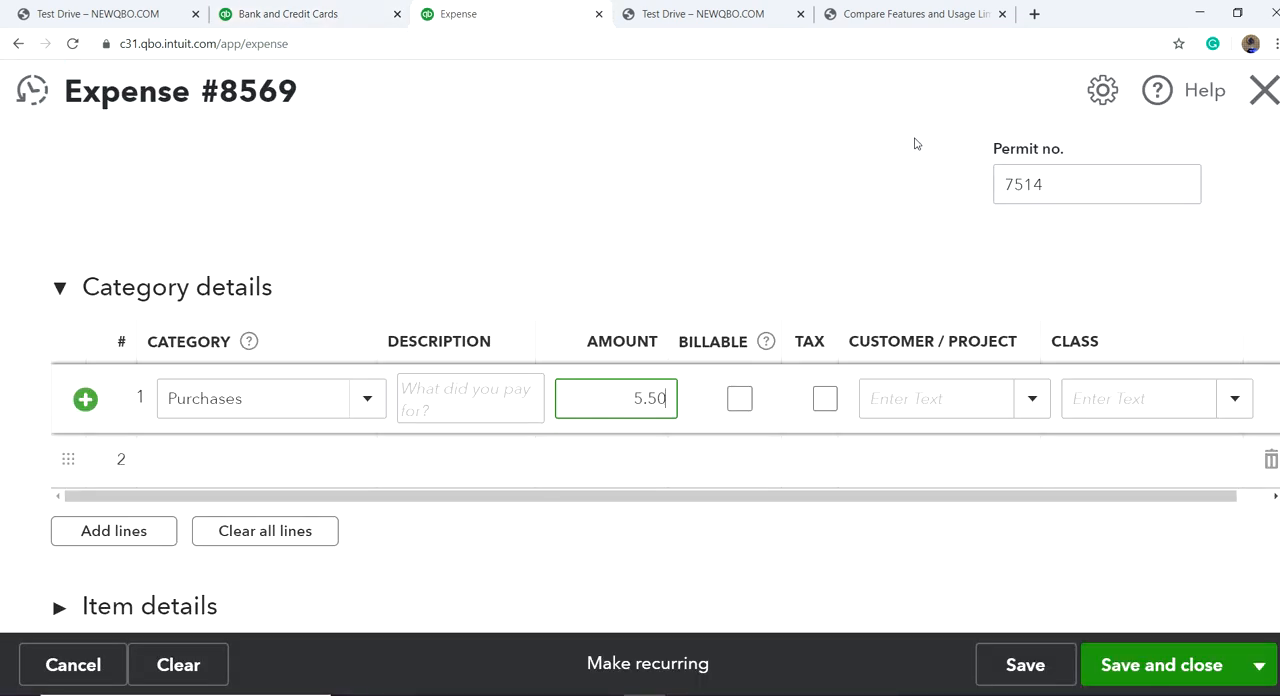
Step: Assign the expense line to the Crystal Ball project and set its class to Services
{"action": "left_click", "coordinate": [1031, 399]}
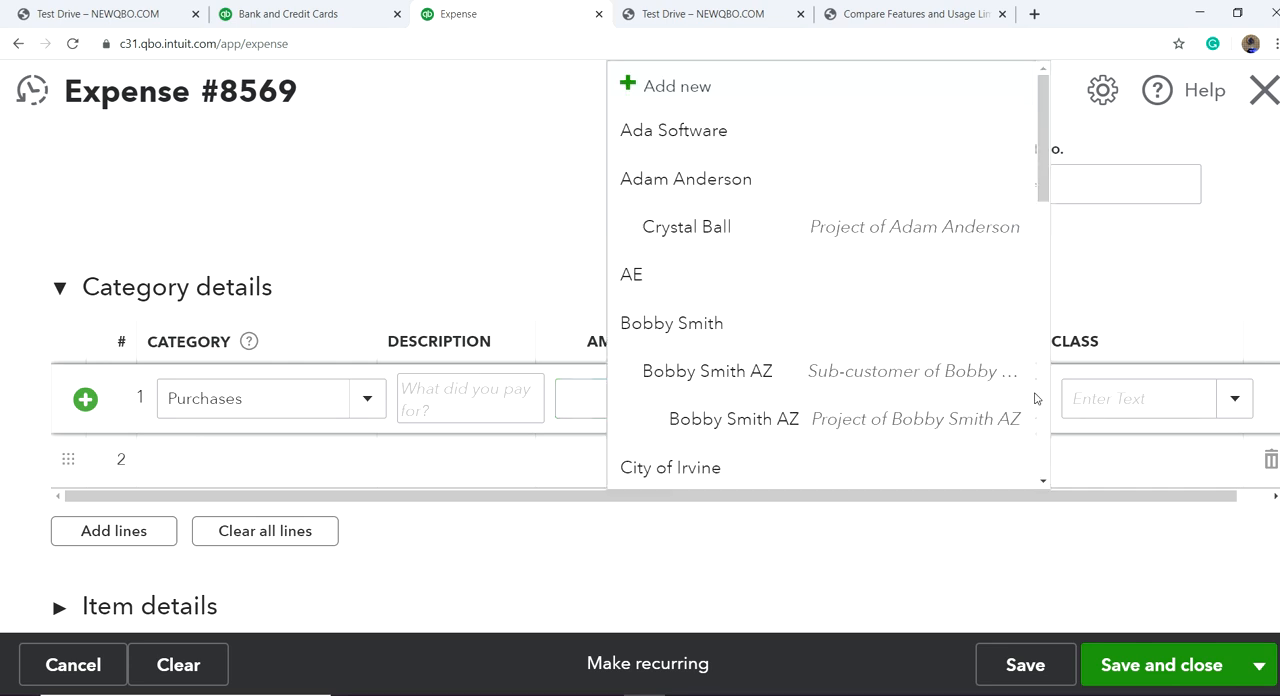
{"action": "left_click", "coordinate": [953, 219]}
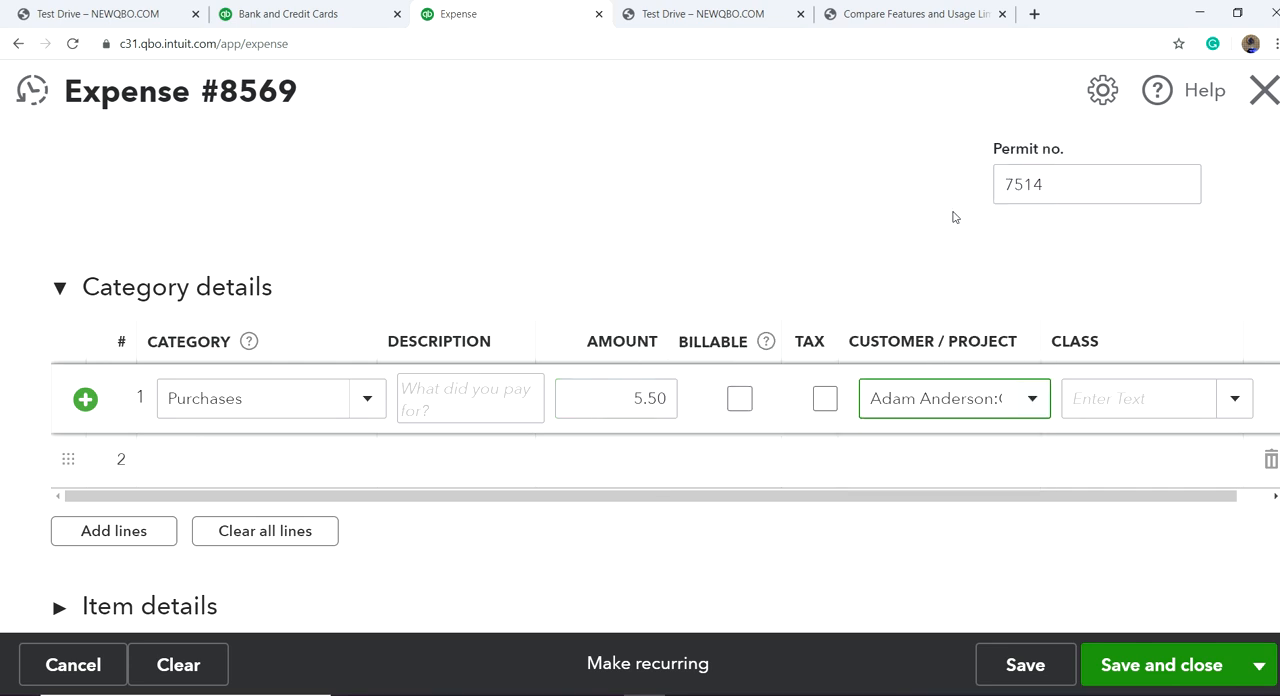
{"action": "left_click", "coordinate": [1236, 399]}
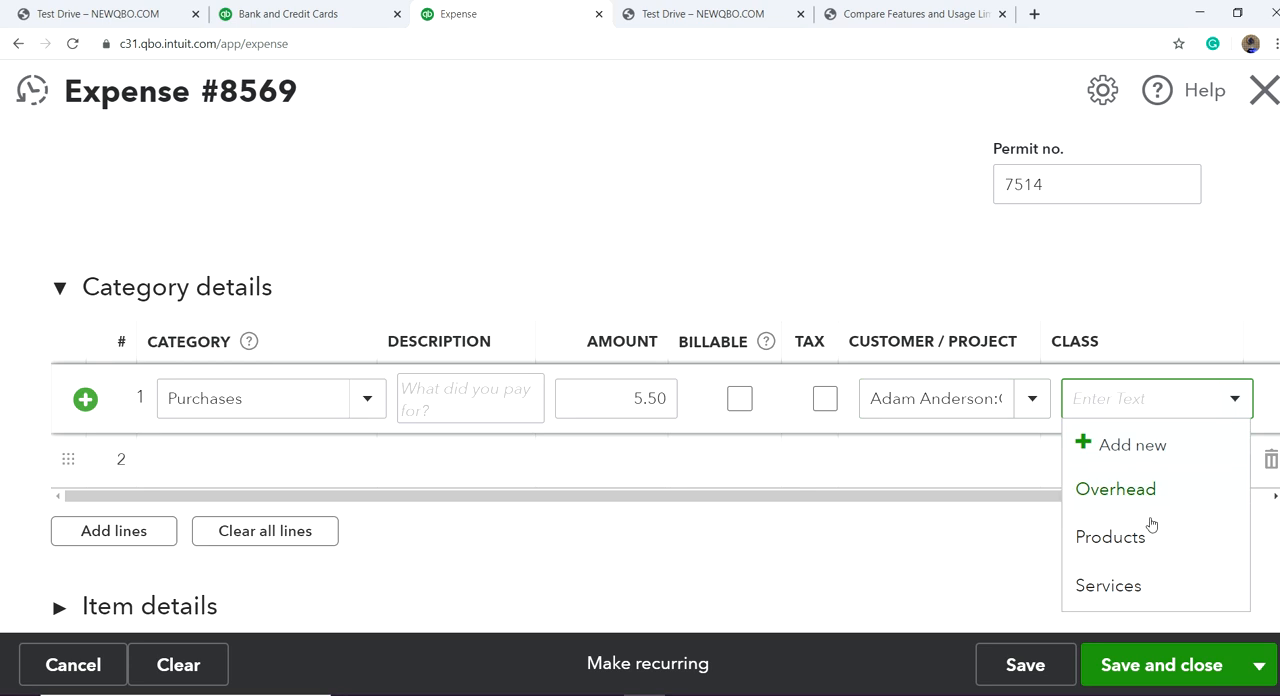
{"action": "left_click", "coordinate": [1117, 585]}
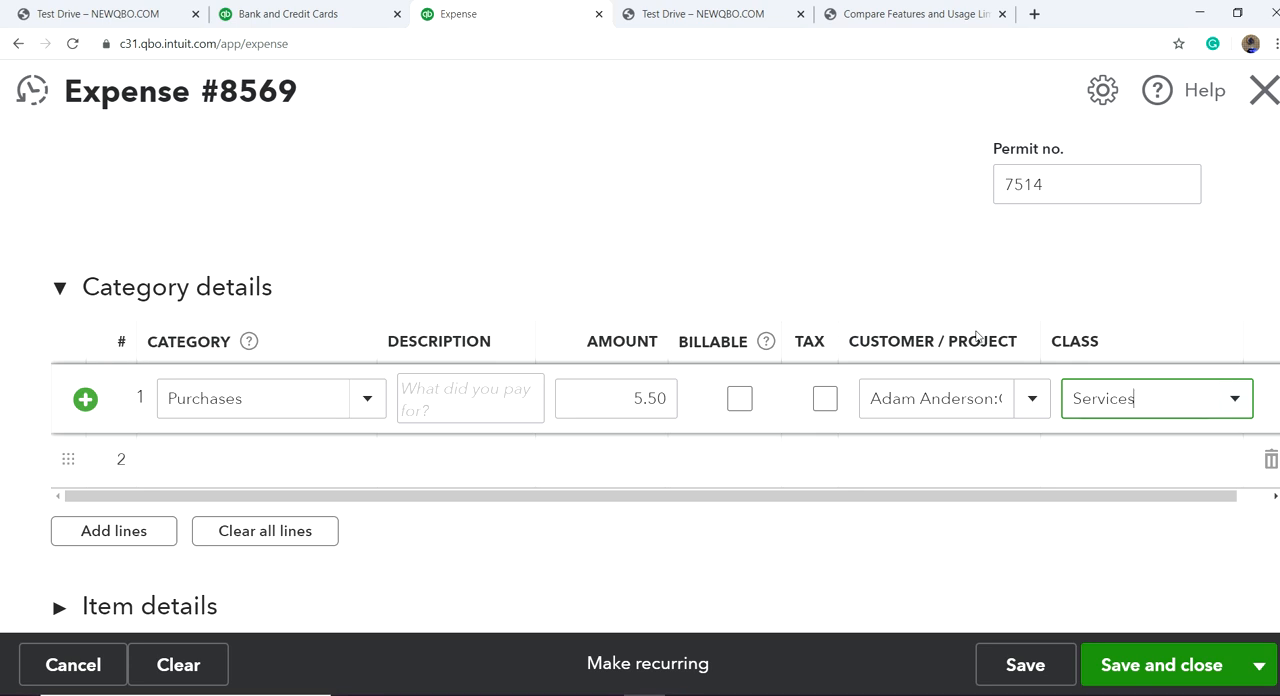
{"action": "scroll", "coordinate": [686, 261], "scroll_direction": "up", "scroll_amount": 3}
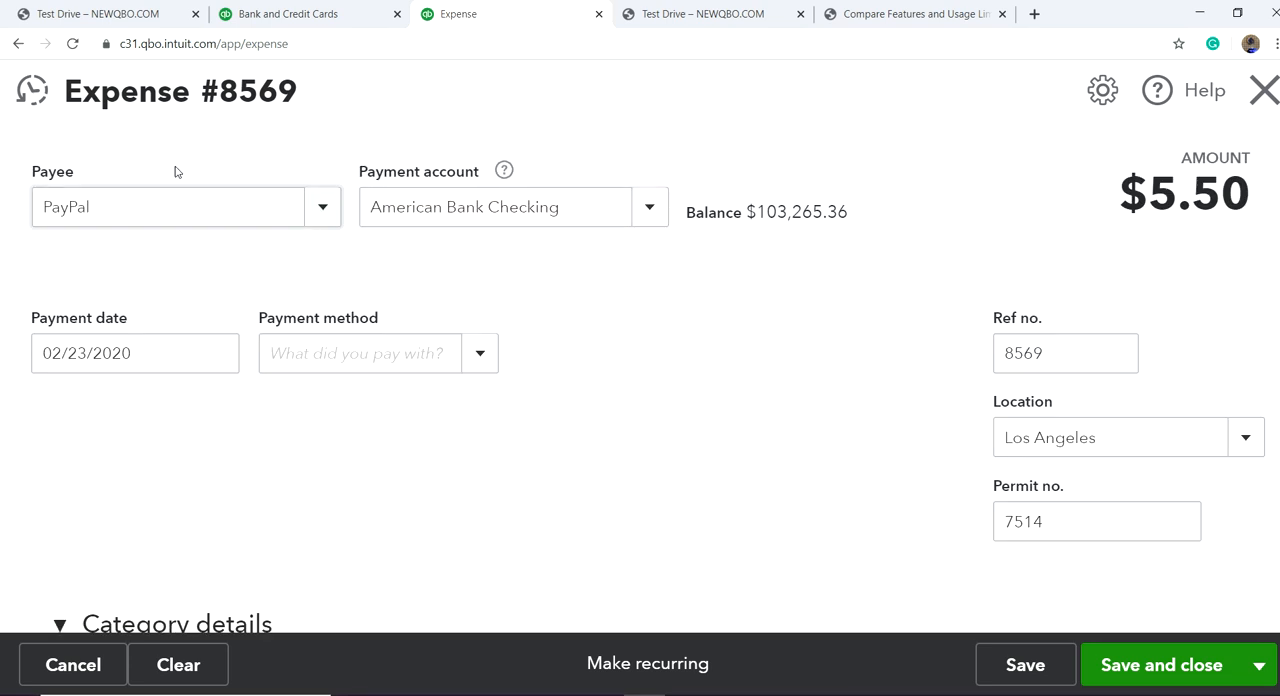
Step: Check the date of the PayPal entries in the bank feed and set the expense's payment date to 08/29/2015
{"action": "left_click", "coordinate": [268, 13]}
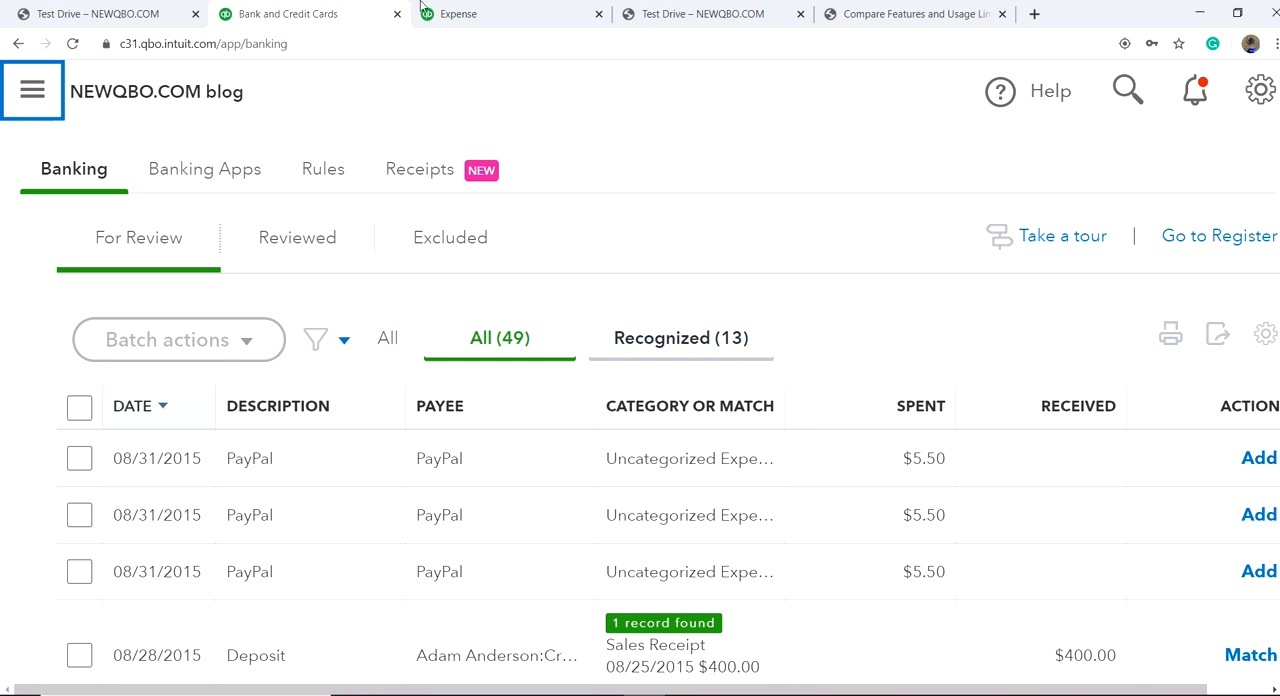
{"action": "left_click", "coordinate": [459, 16]}
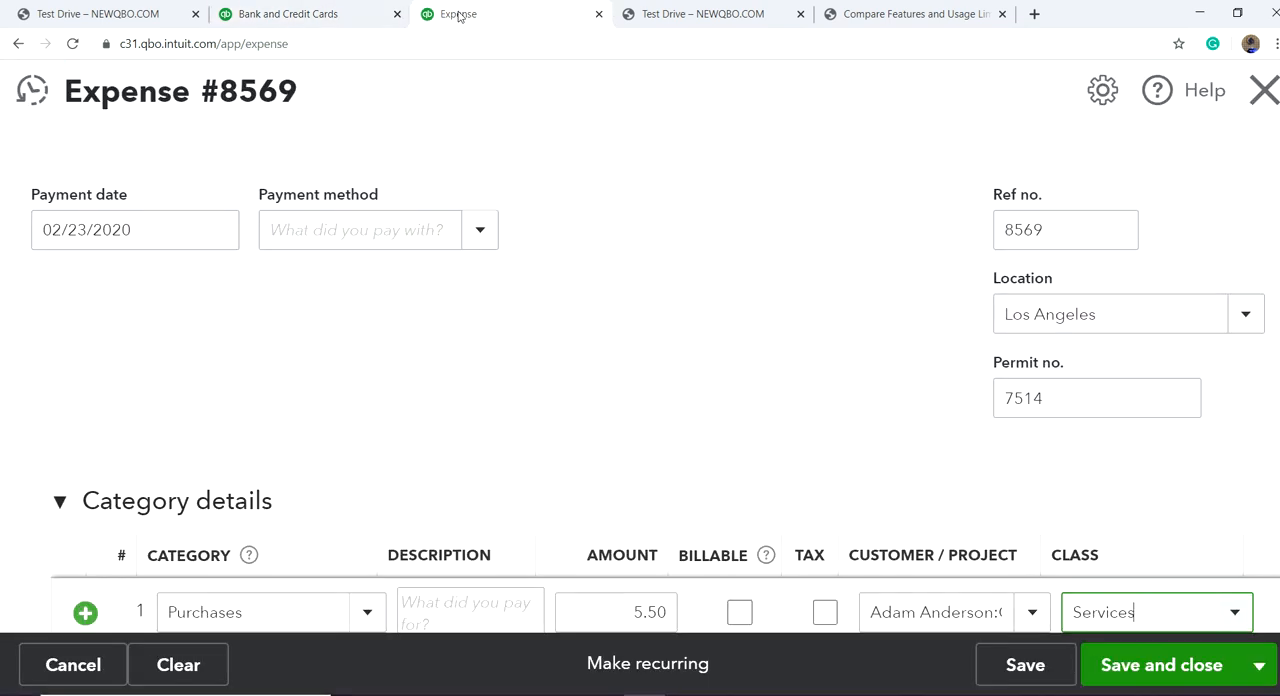
{"action": "left_click", "coordinate": [177, 220]}
{"action": "type", "text": "8/"}
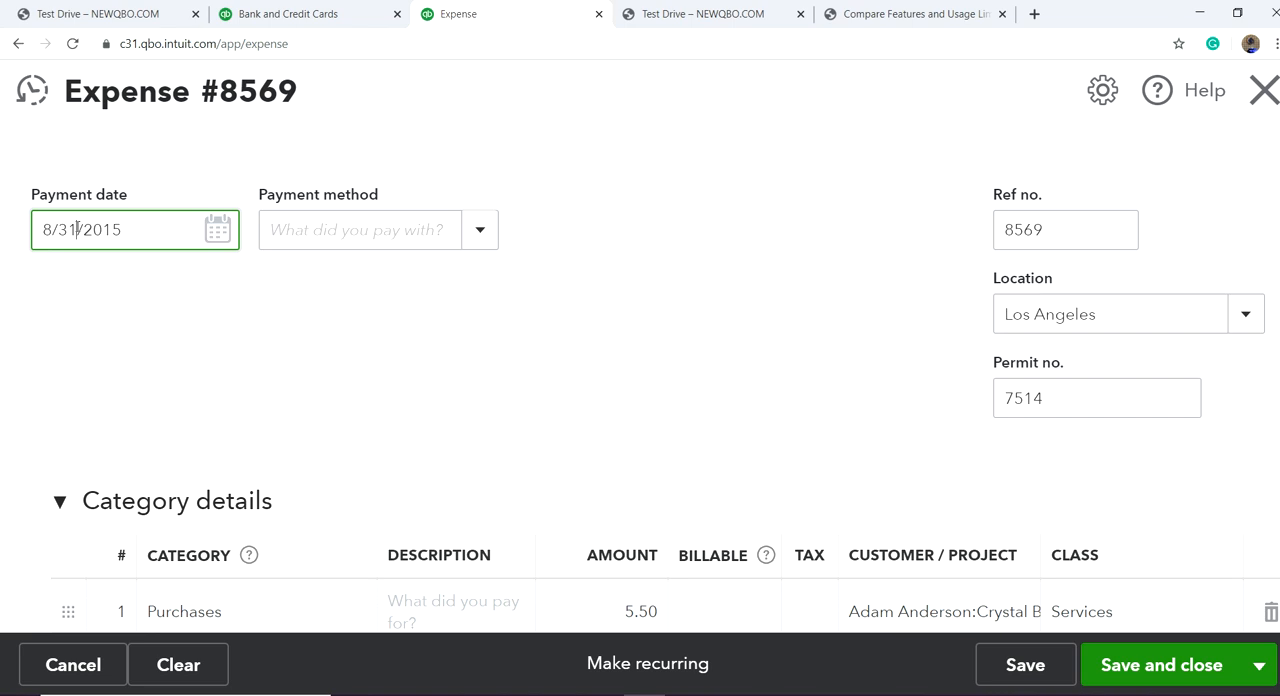
{"action": "key", "text": "BackSpace"}
{"action": "key", "text": "BackSpace"}
{"action": "key", "text": "BackSpace"}
{"action": "type", "text": "29/"}
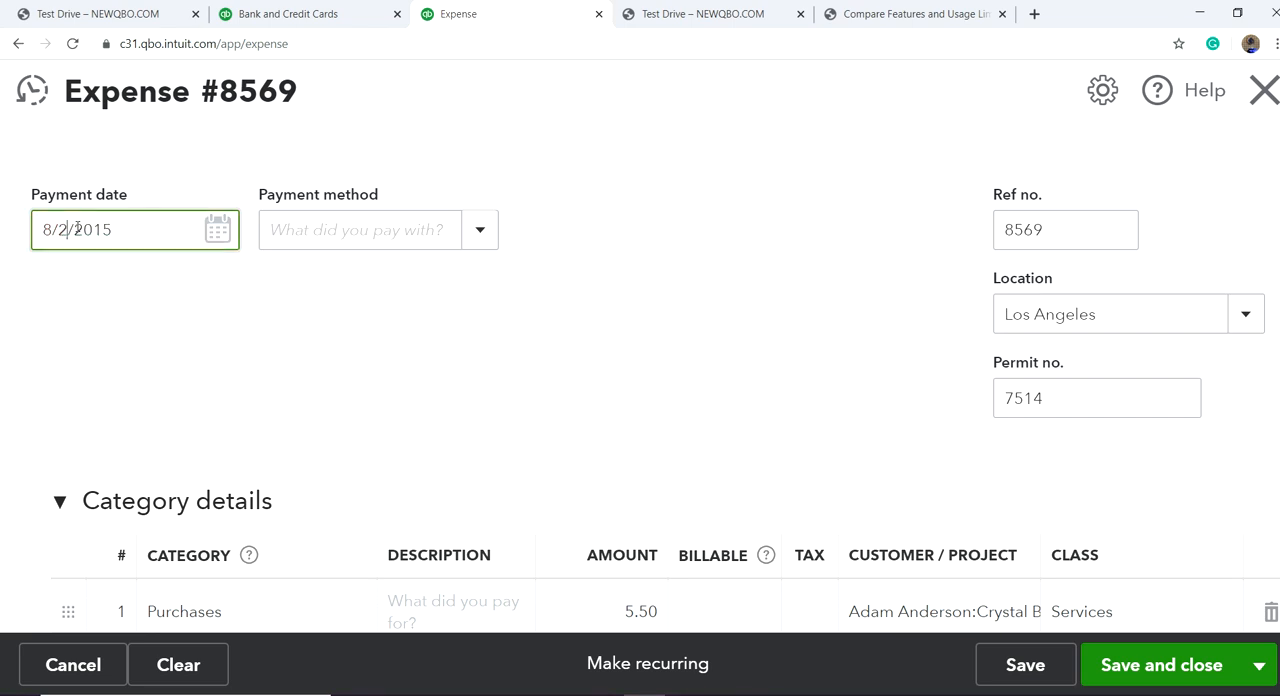
{"action": "key", "text": "Tab"}
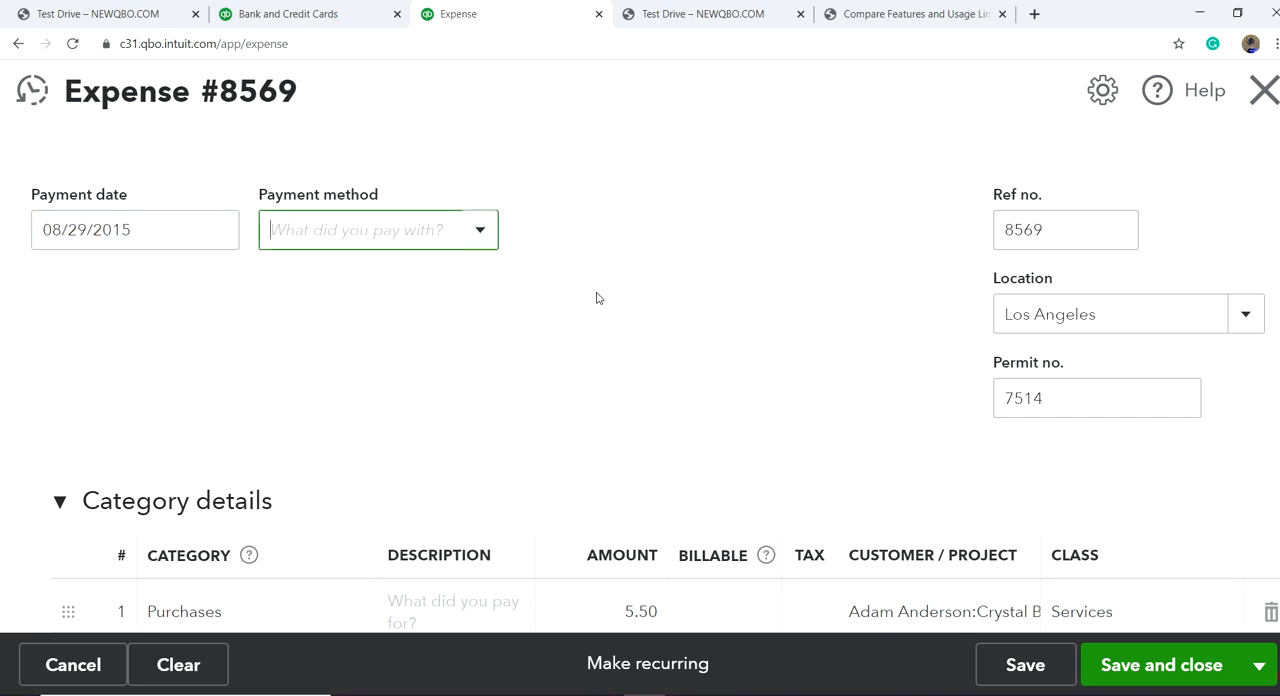
Step: Save and close the PayPal expense, accepting a date on or before the company's closing date
{"action": "scroll", "coordinate": [684, 323], "scroll_direction": "down", "scroll_amount": 3}
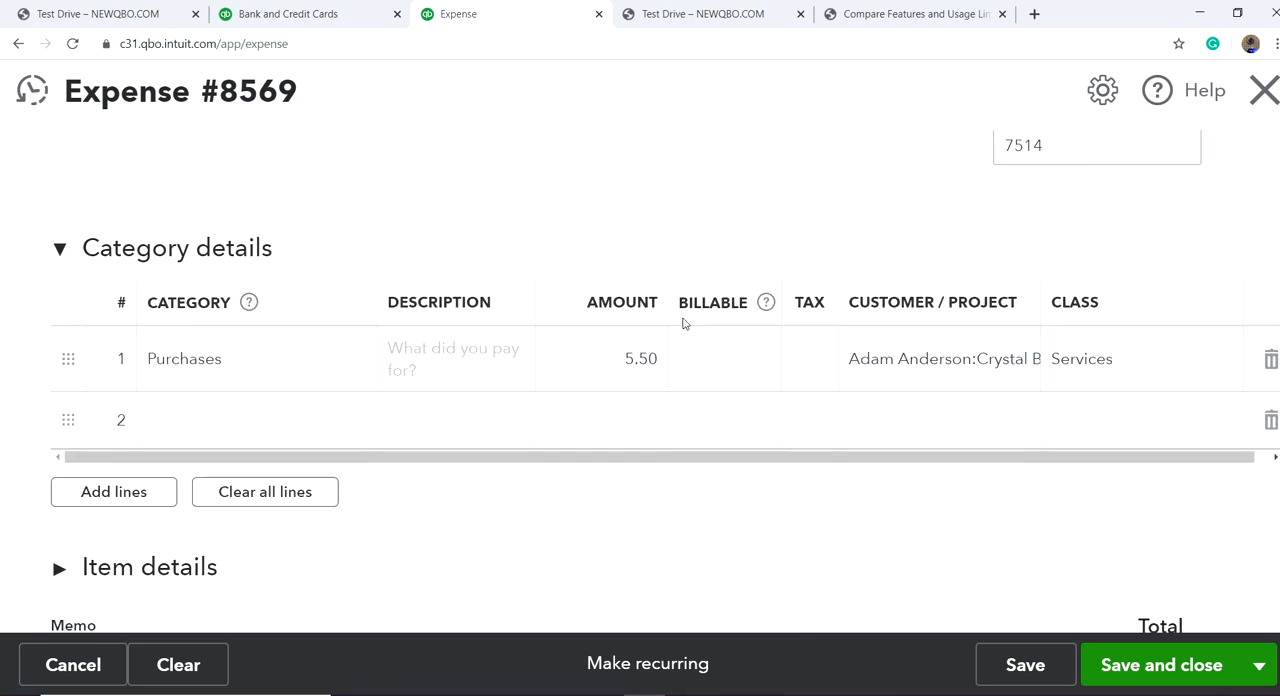
{"action": "left_click", "coordinate": [1126, 668]}
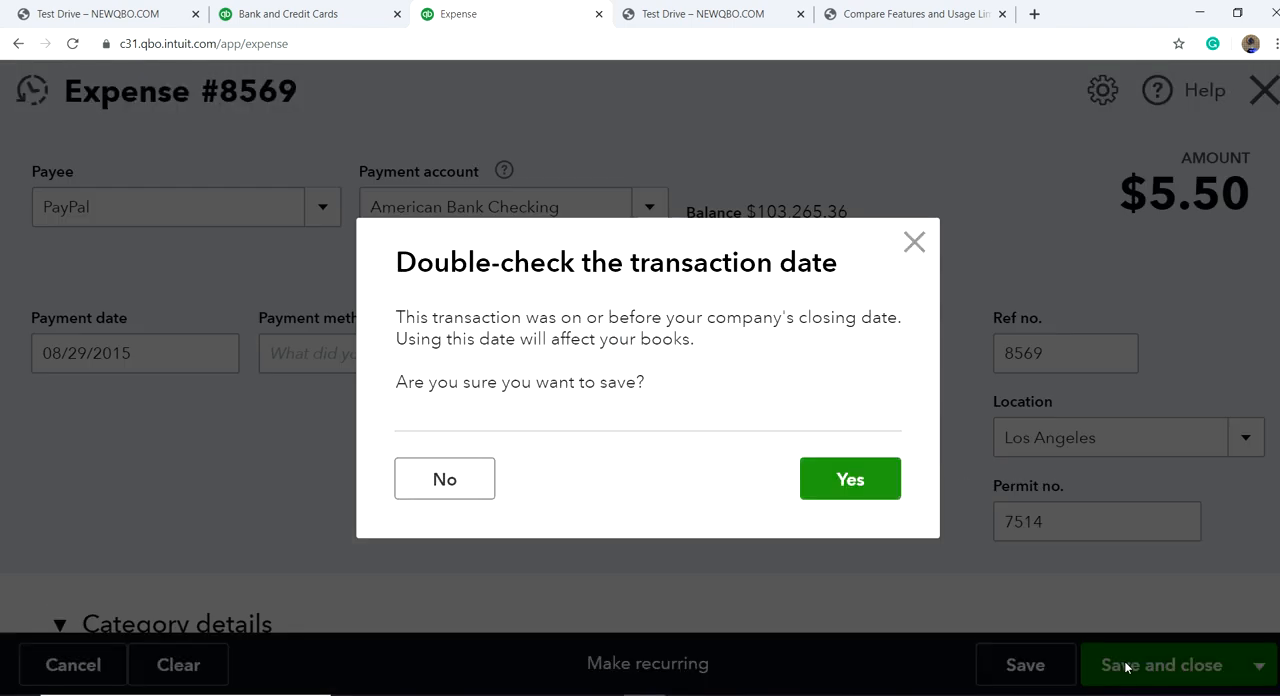
{"action": "left_click", "coordinate": [848, 478]}
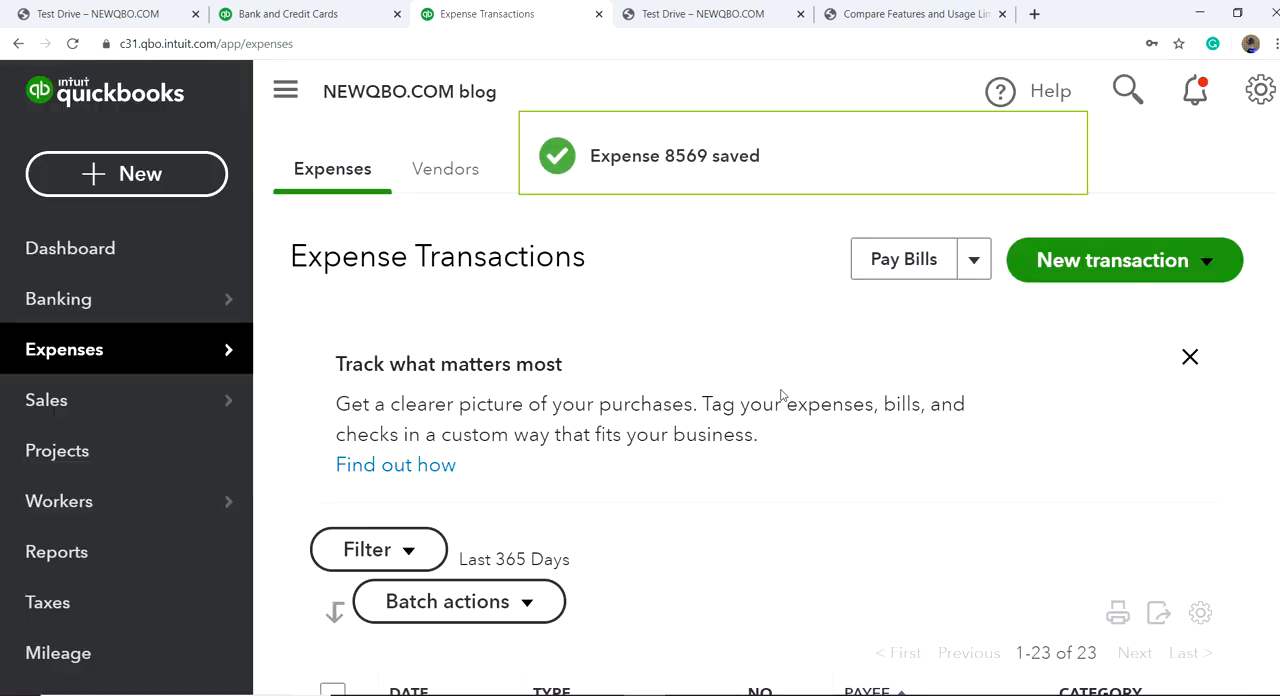
Step: Reload the Bank and Credit Cards page and show American Bank Checking's For Review transactions with the navigation pane collapsed
{"action": "left_click", "coordinate": [305, 13]}
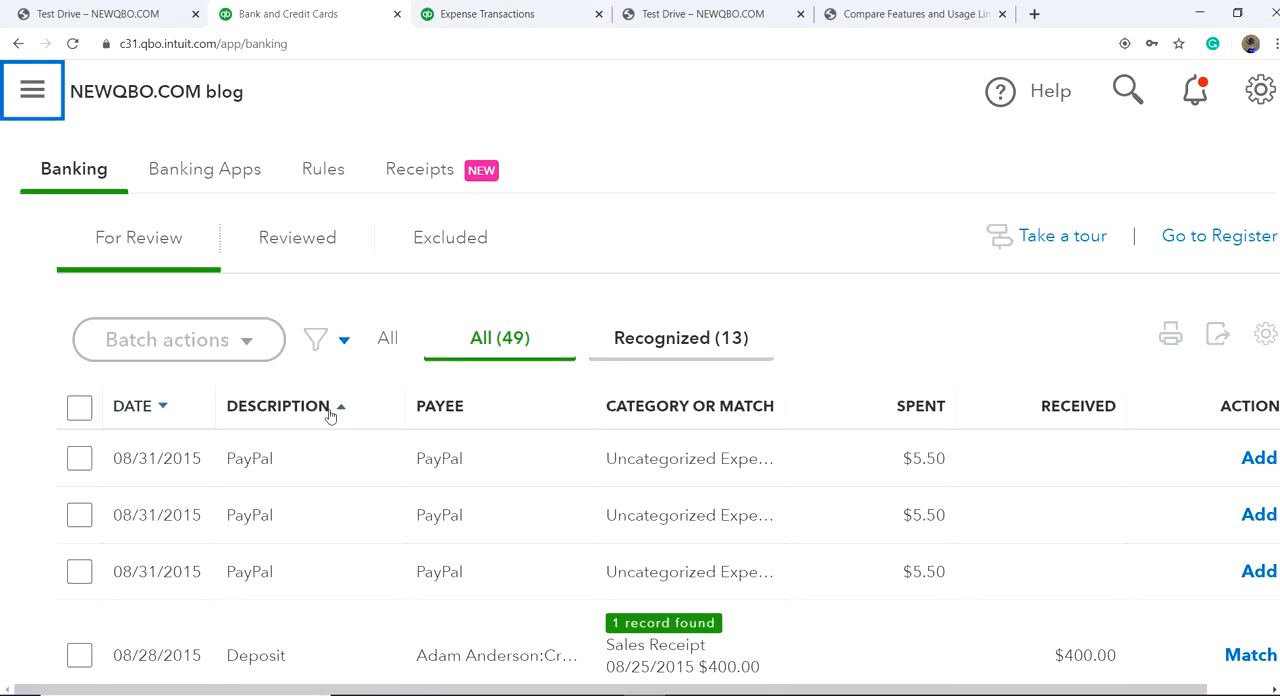
{"action": "left_click", "coordinate": [72, 45]}
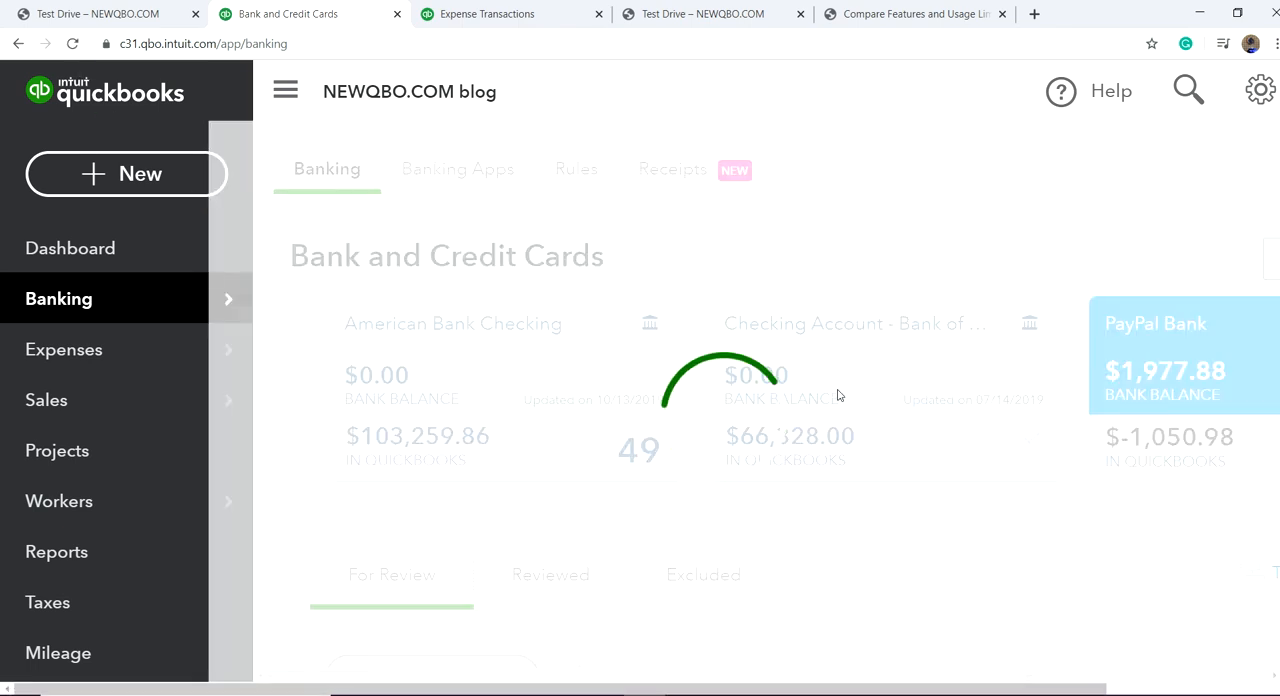
{"action": "scroll", "coordinate": [837, 400], "scroll_direction": "down", "scroll_amount": 3}
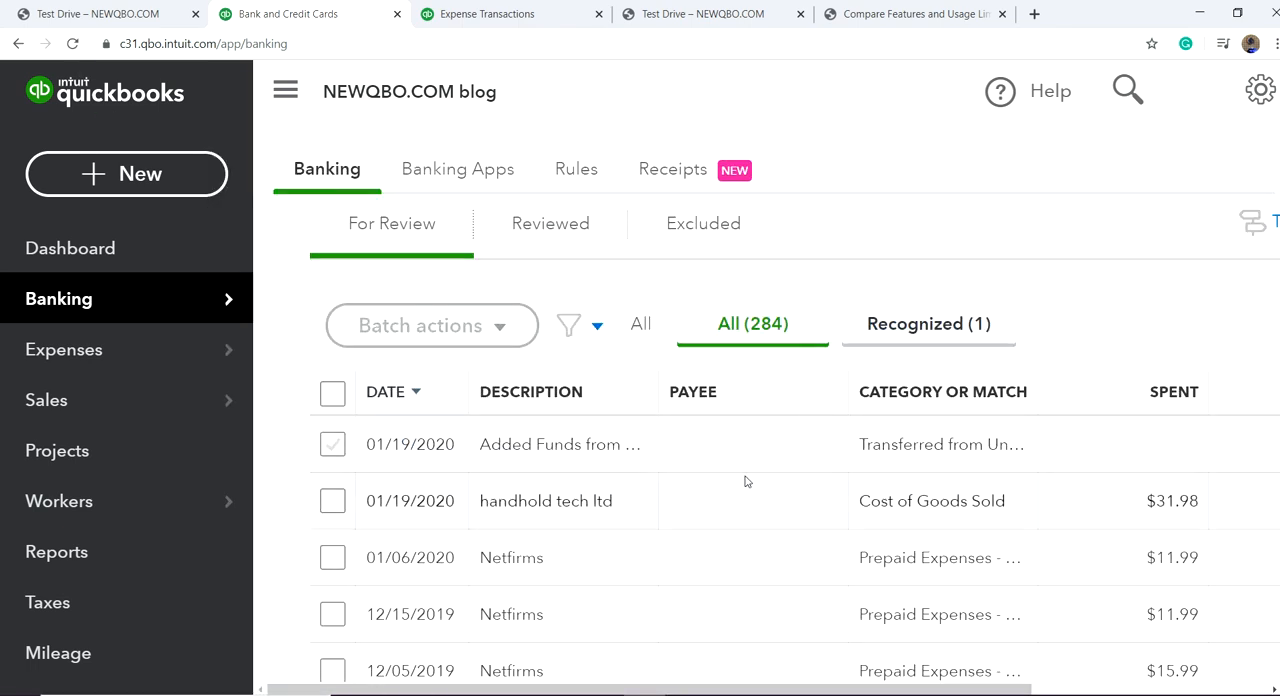
{"action": "double_click", "coordinate": [390, 241]}
{"action": "left_click", "coordinate": [448, 365]}
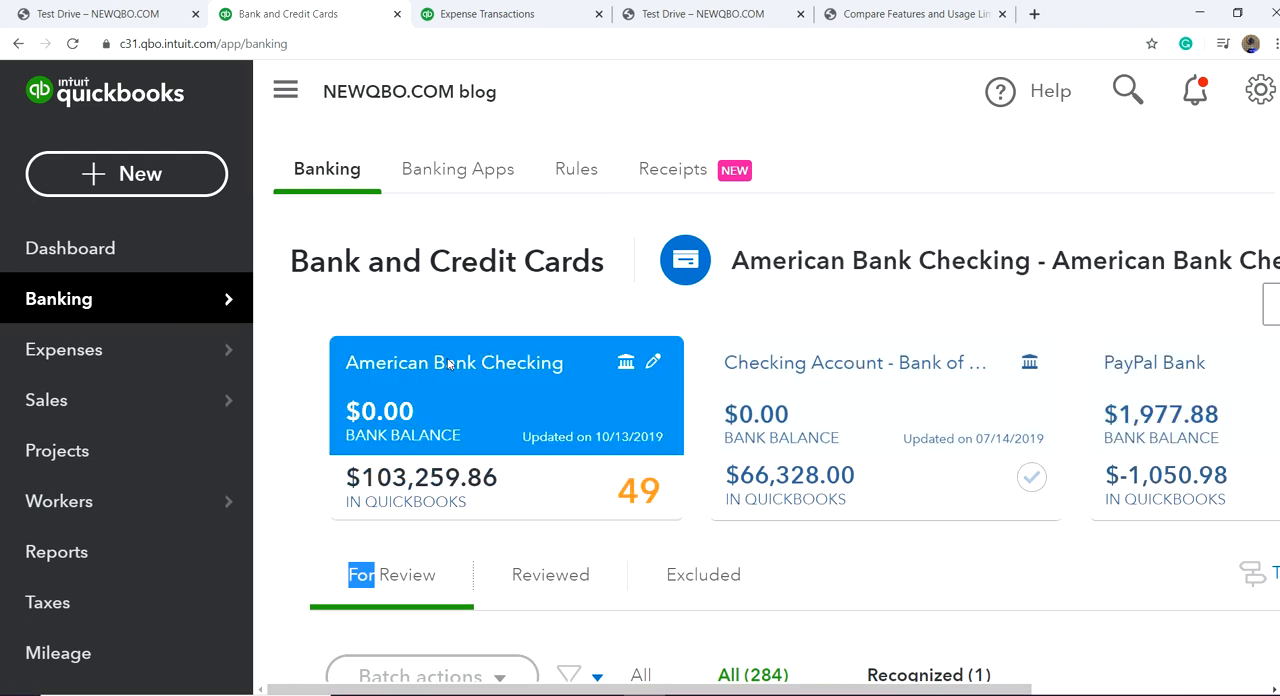
{"action": "scroll", "coordinate": [1006, 503], "scroll_direction": "down", "scroll_amount": 3}
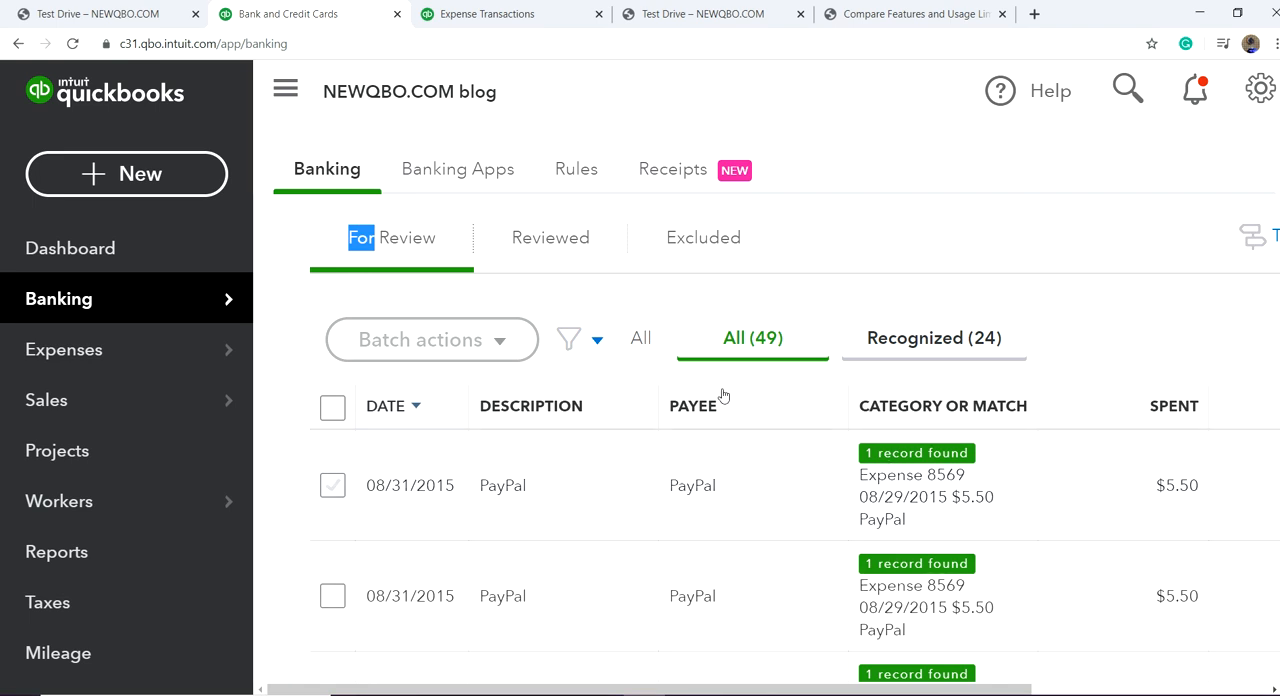
{"action": "left_click", "coordinate": [286, 92]}
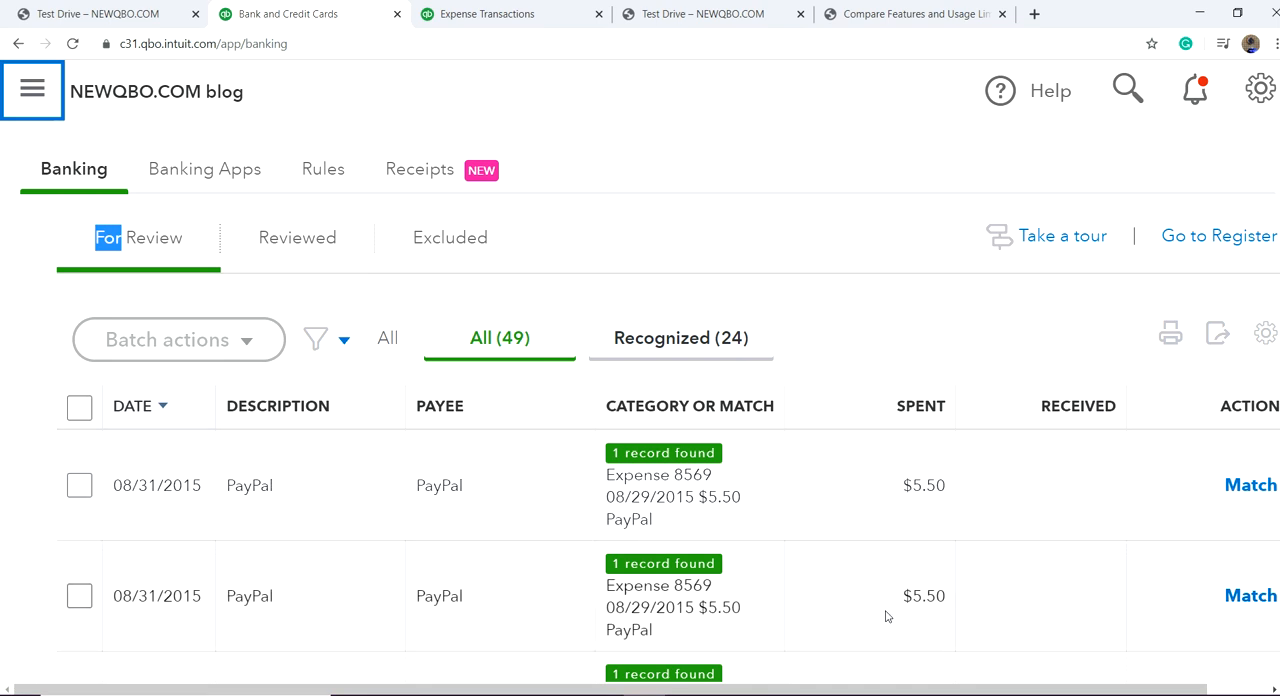
Step: Match the first 08/31/2015 PayPal transaction to Expense 8569 and the 08/28/2015 deposit of $400.00 to its sales receipt
{"action": "scroll", "coordinate": [790, 503], "scroll_direction": "down", "scroll_amount": 1}
{"action": "scroll", "coordinate": [778, 470], "scroll_direction": "down", "scroll_amount": 1}
{"action": "scroll", "coordinate": [812, 471], "scroll_direction": "up", "scroll_amount": 2}
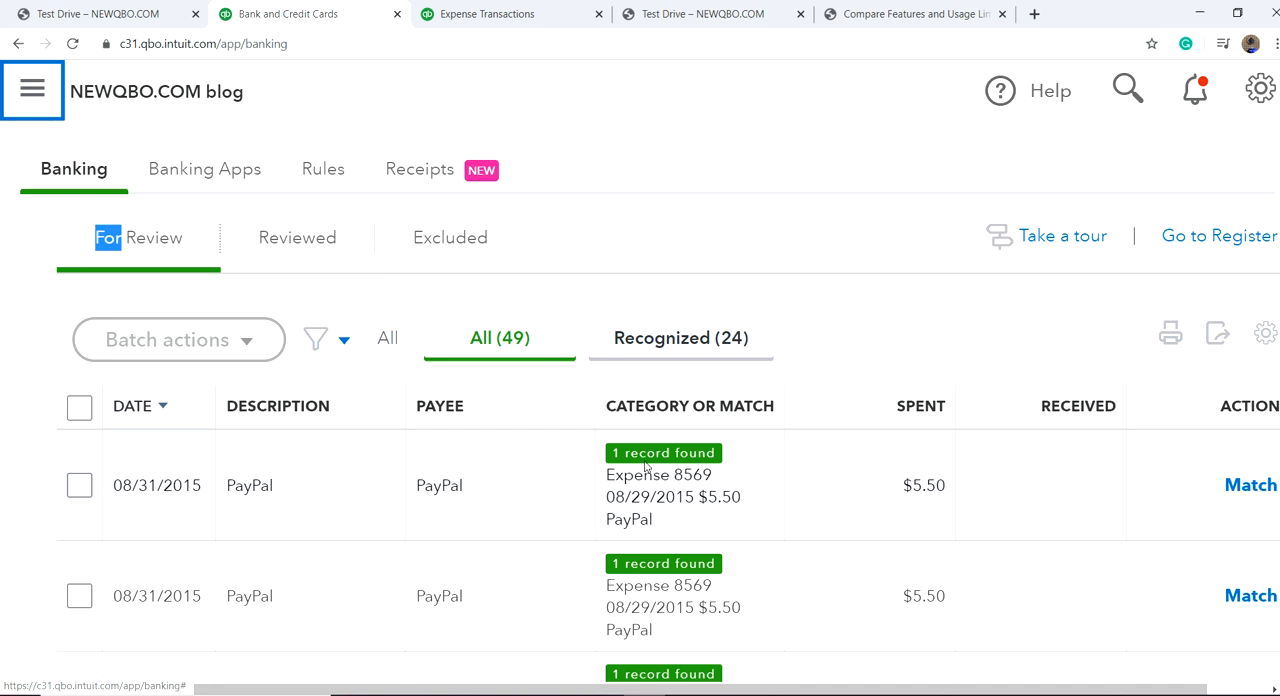
{"action": "left_click", "coordinate": [517, 477]}
{"action": "scroll", "coordinate": [445, 524], "scroll_direction": "down", "scroll_amount": 3}
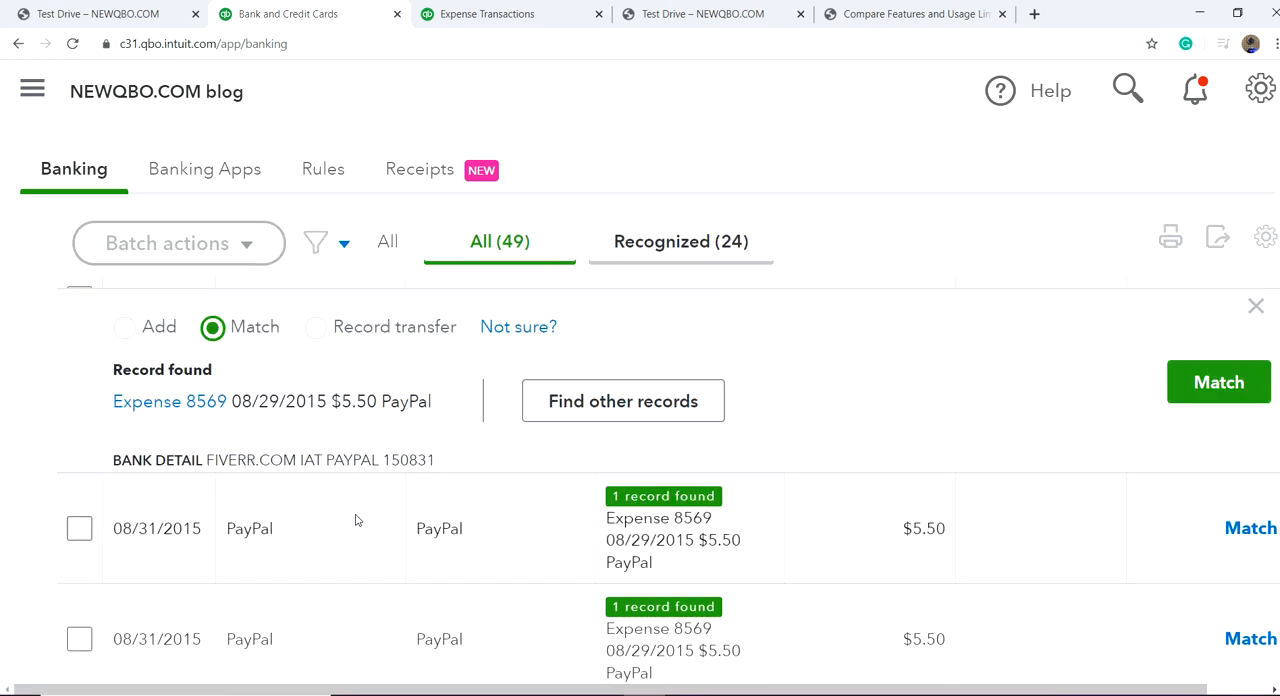
{"action": "scroll", "coordinate": [871, 451], "scroll_direction": "up", "scroll_amount": 4}
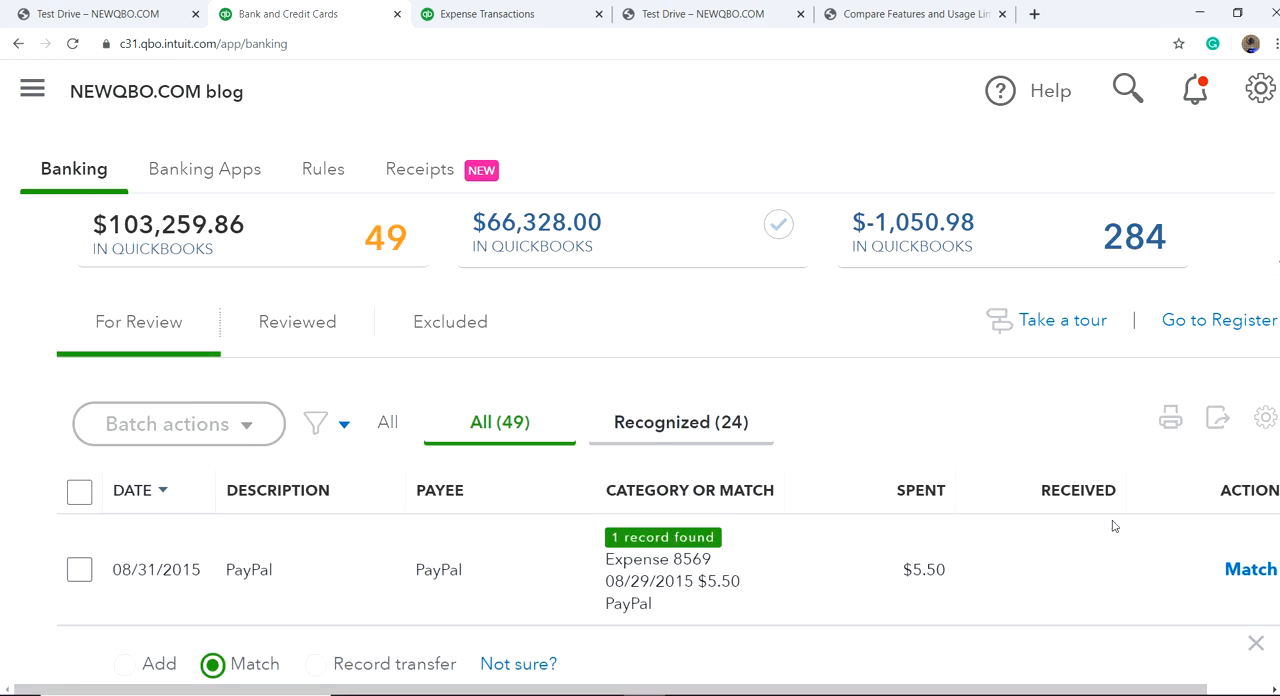
{"action": "left_click", "coordinate": [1240, 572]}
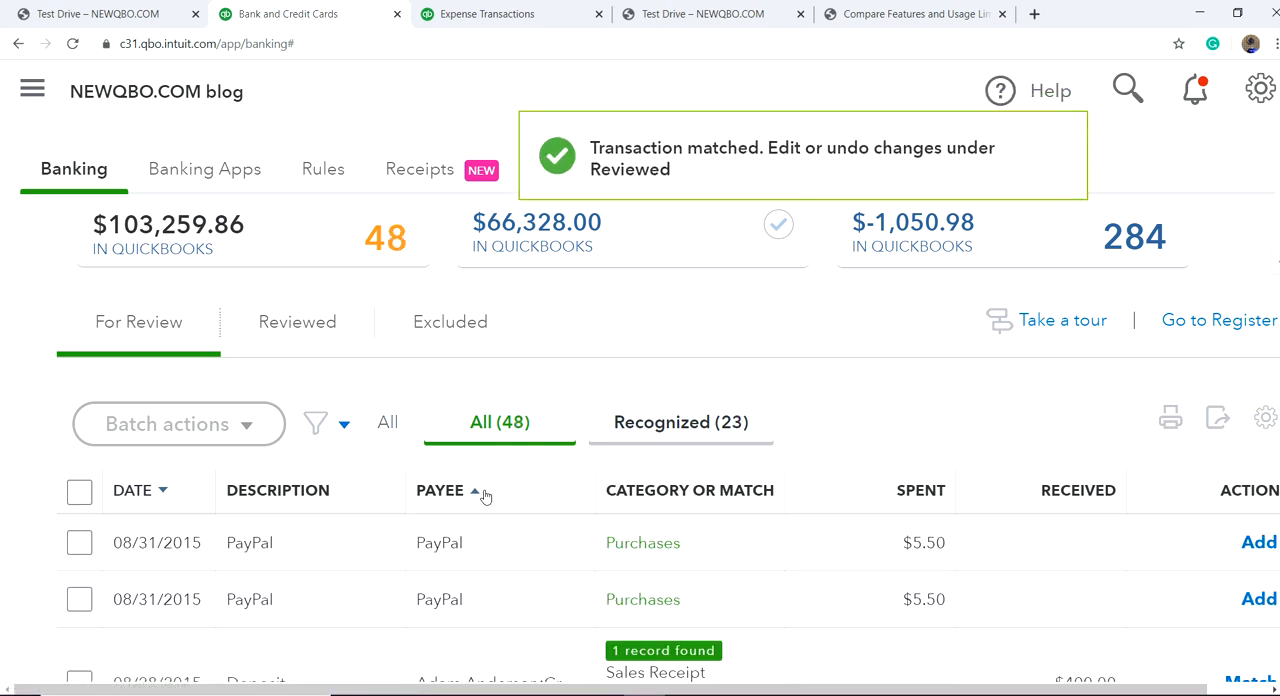
{"action": "scroll", "coordinate": [485, 494], "scroll_direction": "down", "scroll_amount": 2}
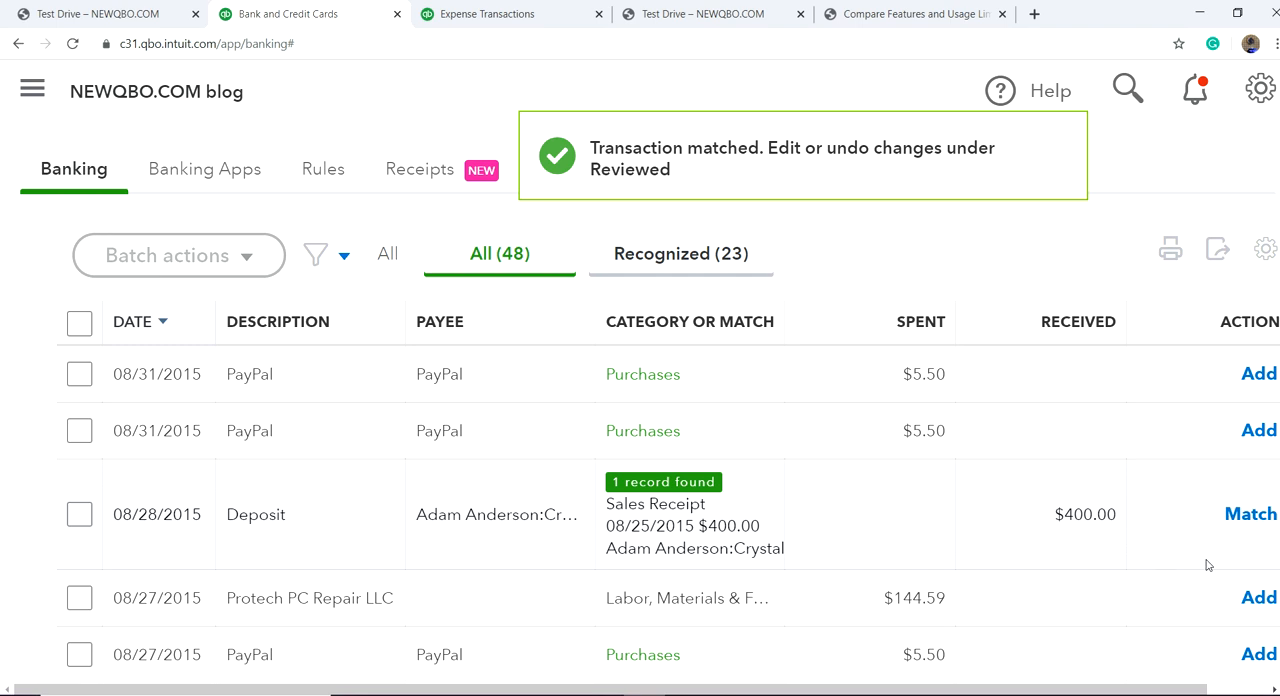
{"action": "left_click", "coordinate": [1250, 514]}
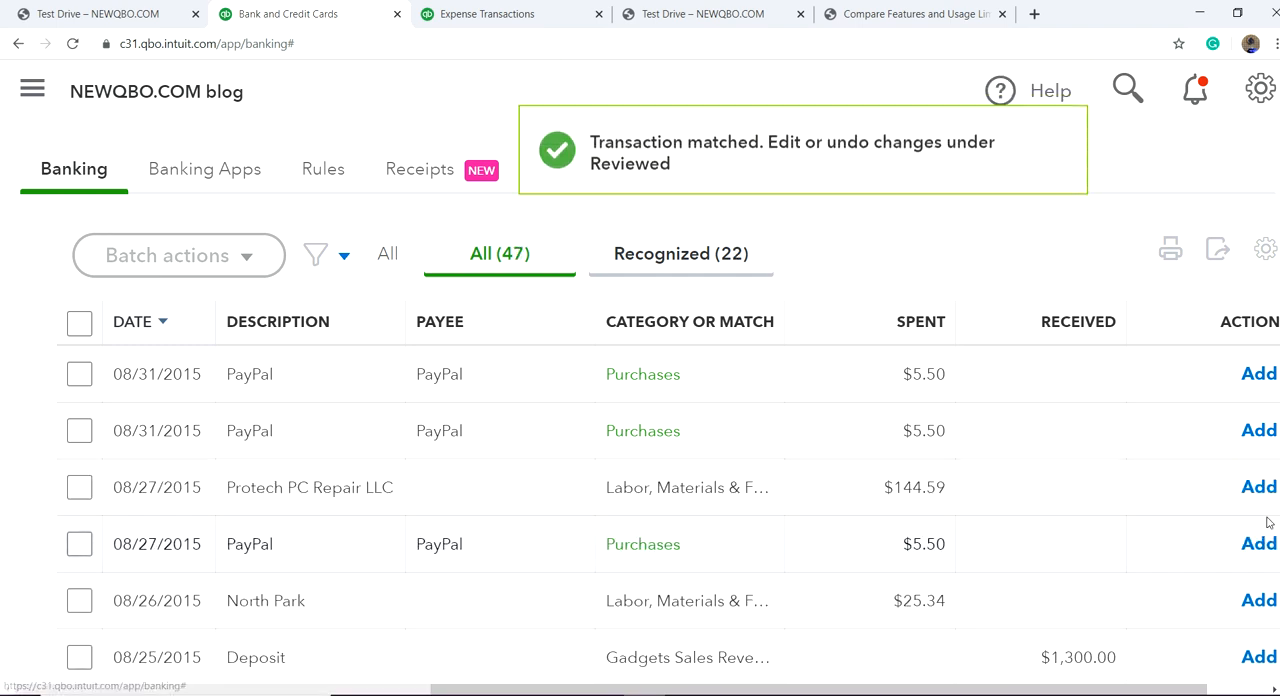
Step: Exclude the two 08/31/2015 PayPal transactions of $5.50 together as a batch
{"action": "scroll", "coordinate": [540, 460], "scroll_direction": "up", "scroll_amount": 3}
{"action": "scroll", "coordinate": [430, 503], "scroll_direction": "down", "scroll_amount": 2}
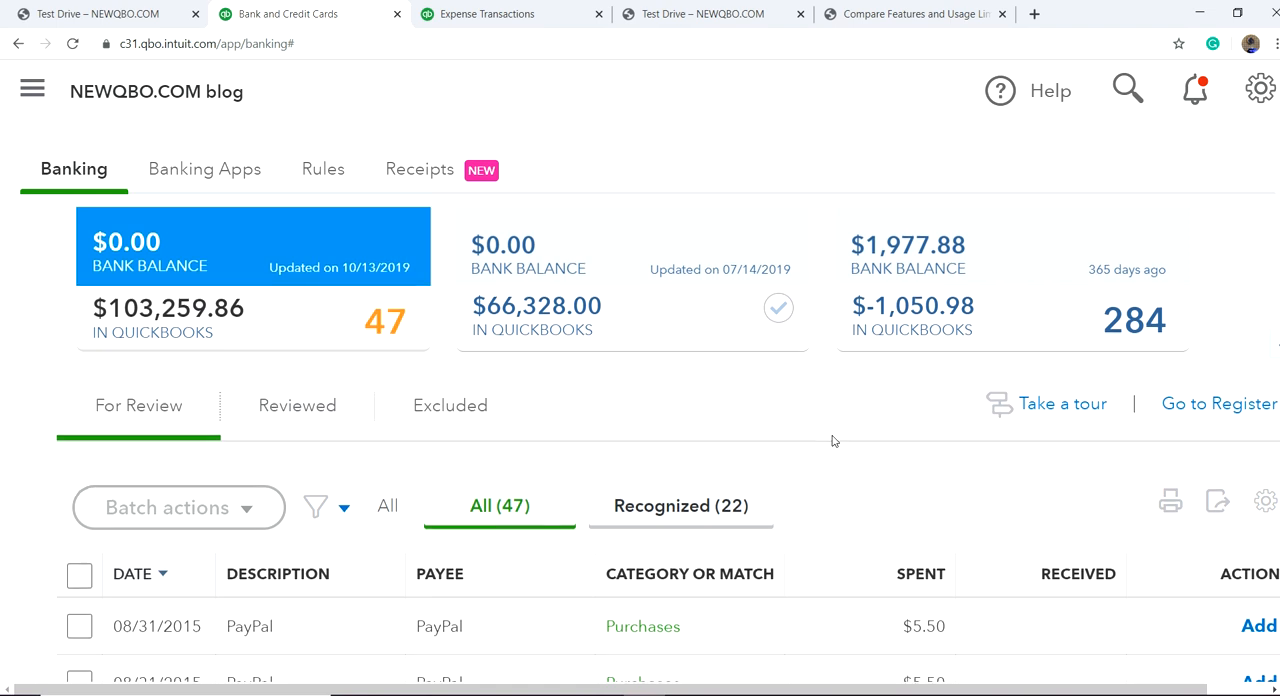
{"action": "scroll", "coordinate": [833, 441], "scroll_direction": "down", "scroll_amount": 1}
{"action": "scroll", "coordinate": [833, 441], "scroll_direction": "up", "scroll_amount": 1}
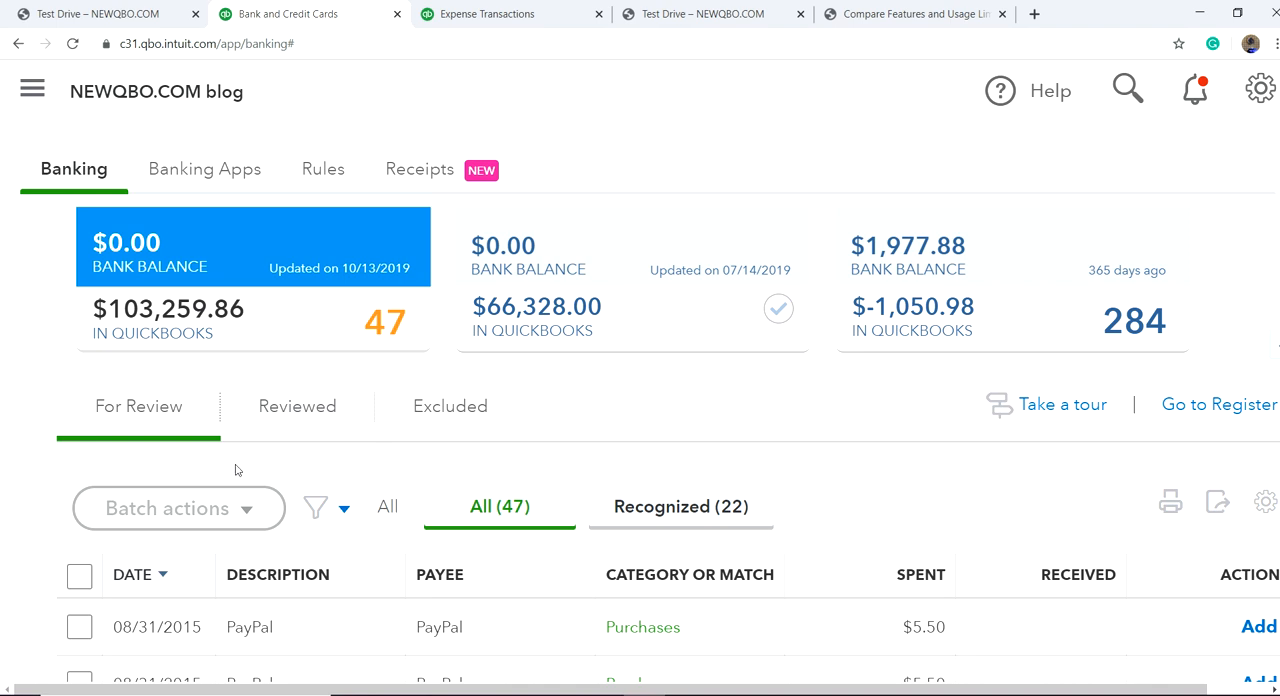
{"action": "scroll", "coordinate": [370, 467], "scroll_direction": "down", "scroll_amount": 3}
{"action": "scroll", "coordinate": [261, 481], "scroll_direction": "up", "scroll_amount": 2}
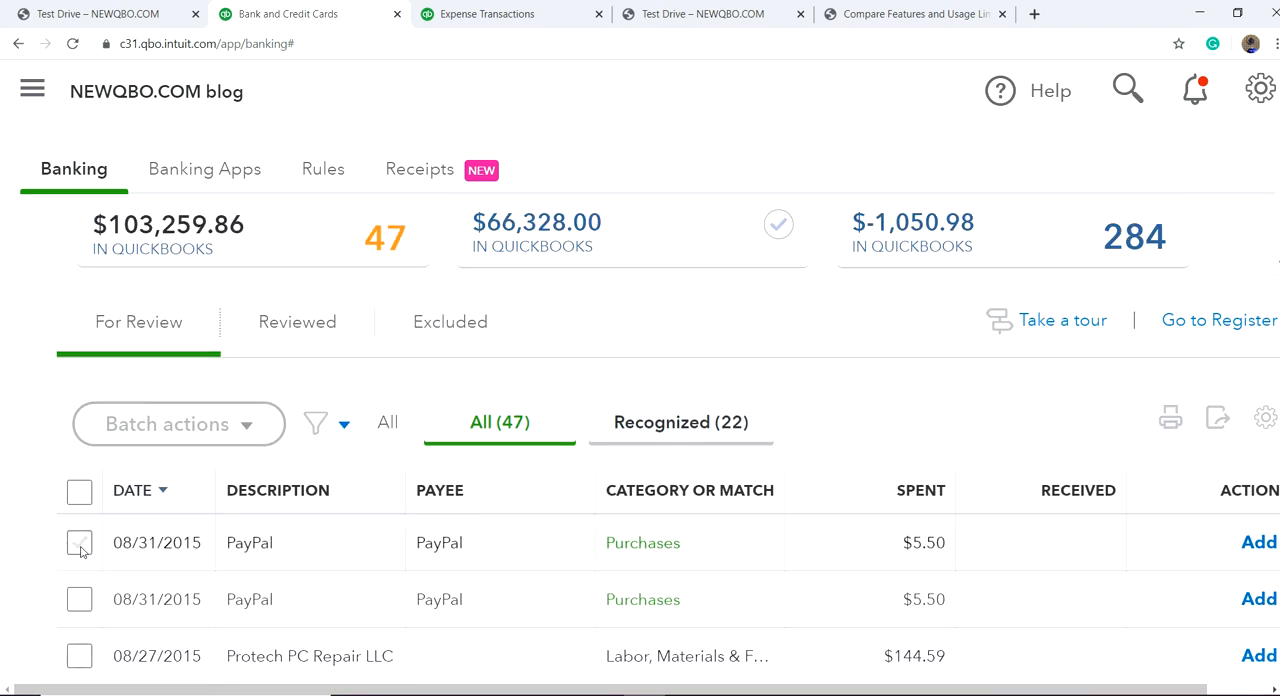
{"action": "left_click", "coordinate": [80, 546]}
{"action": "left_click", "coordinate": [84, 600]}
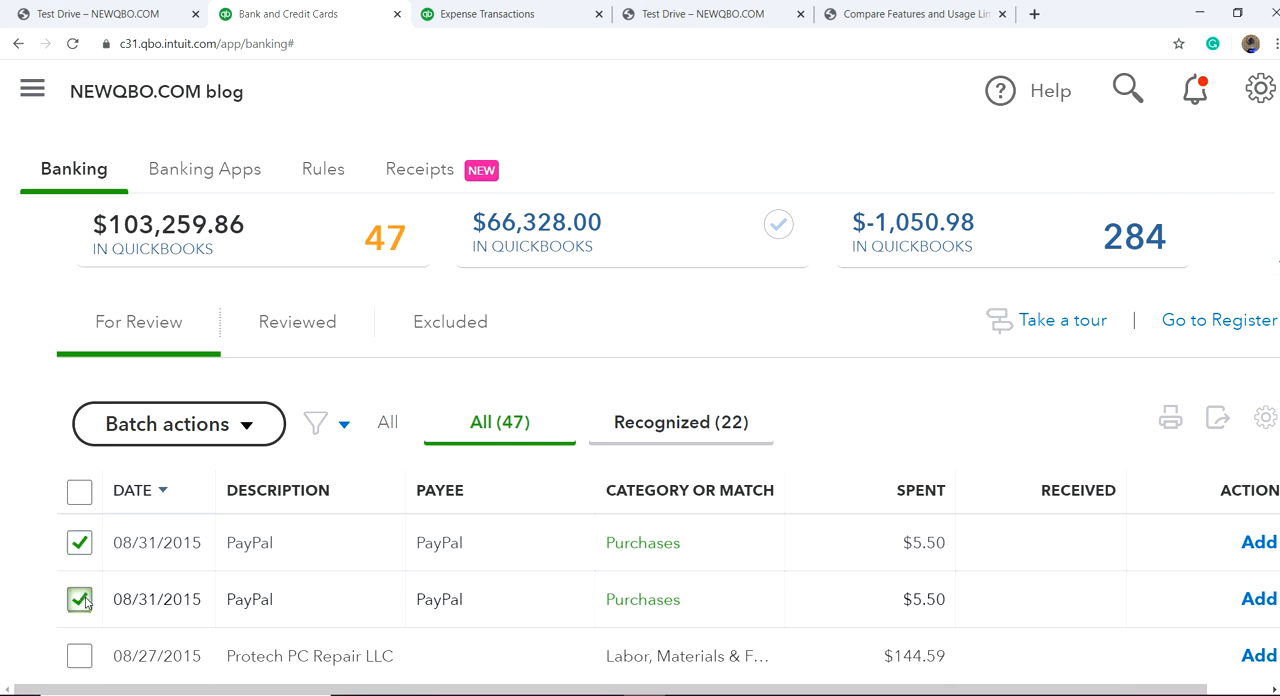
{"action": "left_click", "coordinate": [246, 427]}
{"action": "left_click", "coordinate": [186, 514]}
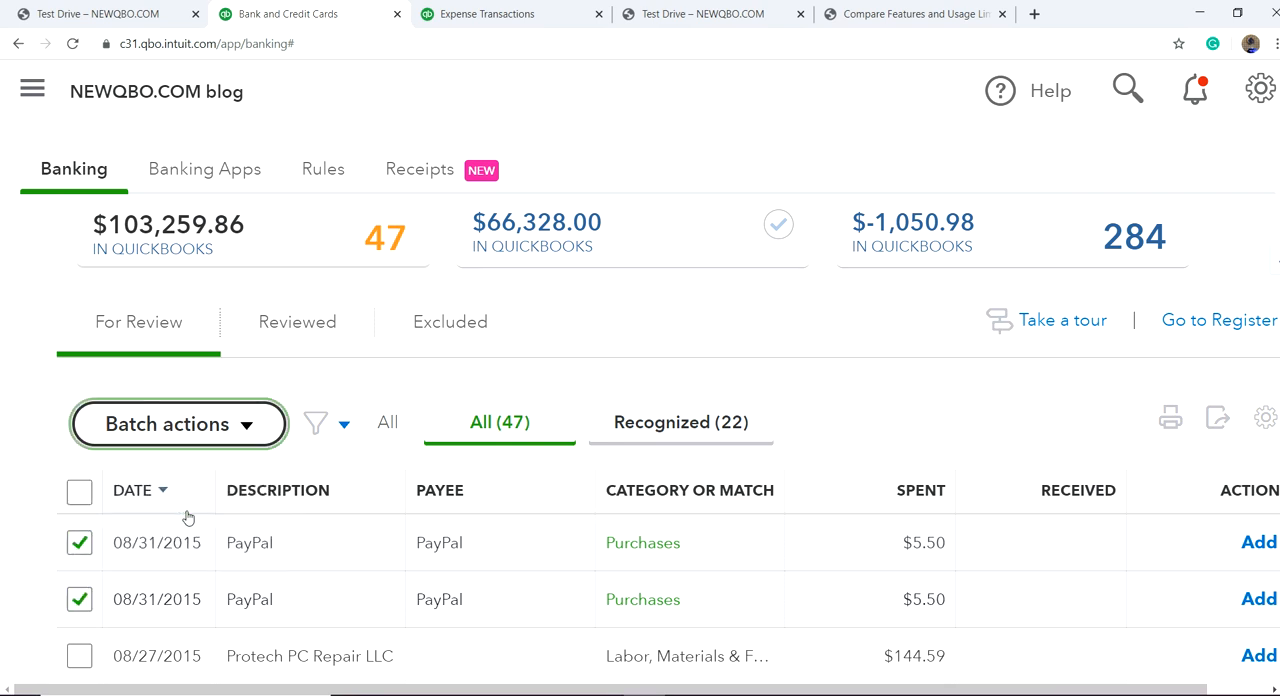
Step: Undo the exclusion of both PayPal transactions as a batch and return to the For Review list
{"action": "left_click", "coordinate": [458, 331]}
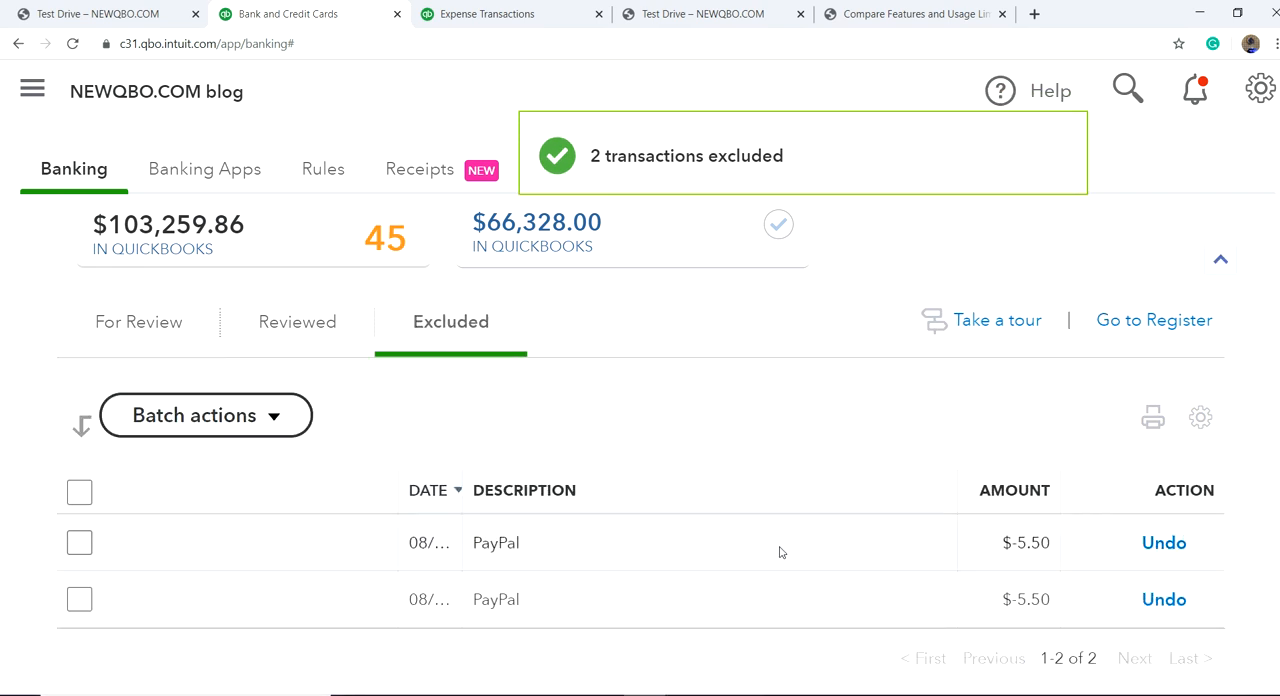
{"action": "left_click", "coordinate": [74, 493]}
{"action": "left_click", "coordinate": [276, 424]}
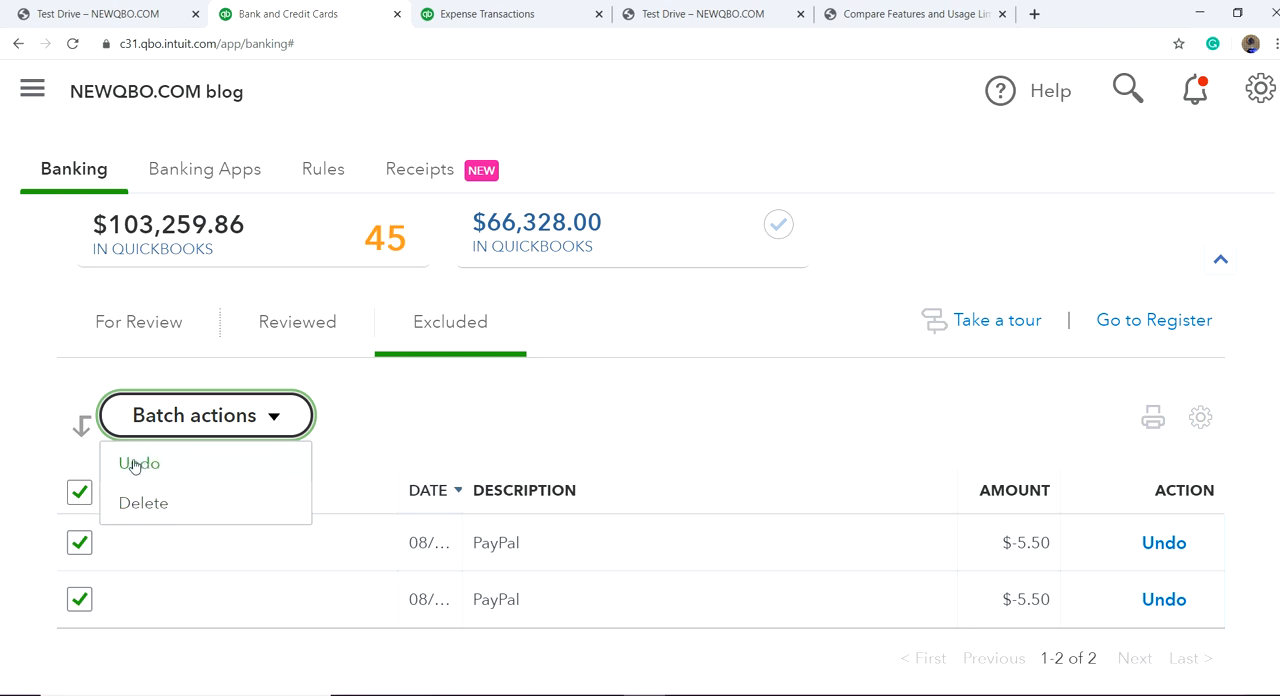
{"action": "left_click", "coordinate": [475, 409]}
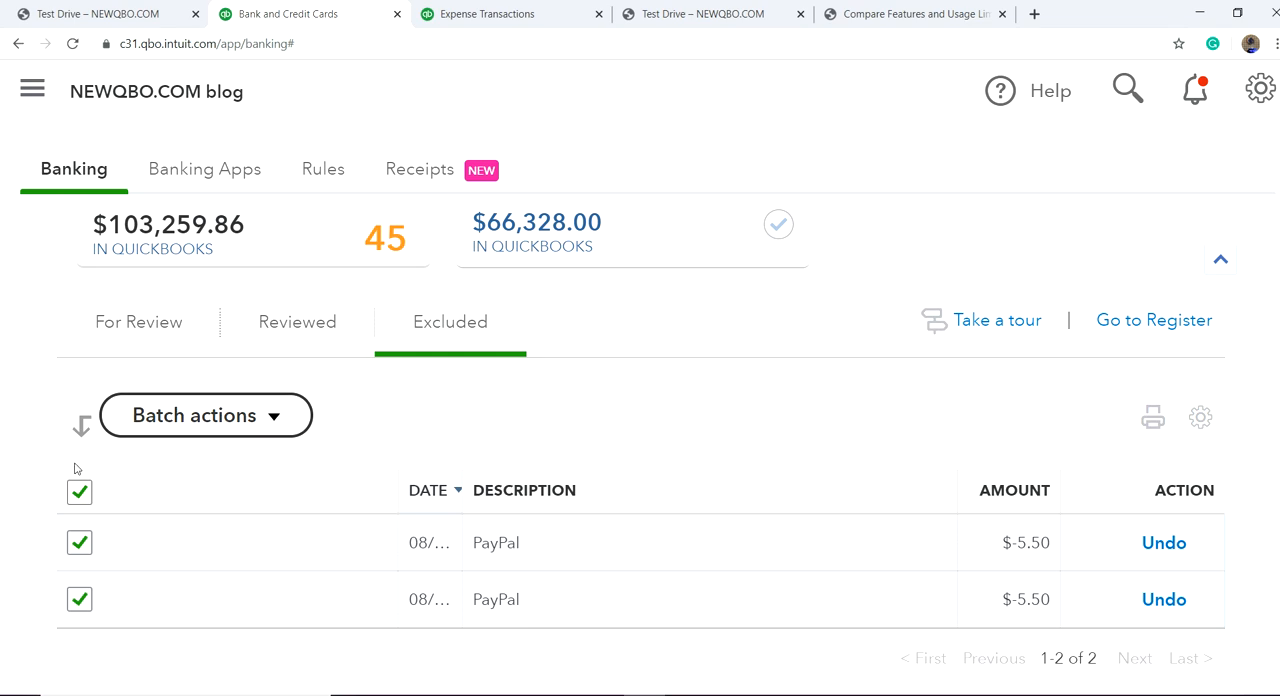
{"action": "left_click", "coordinate": [271, 421]}
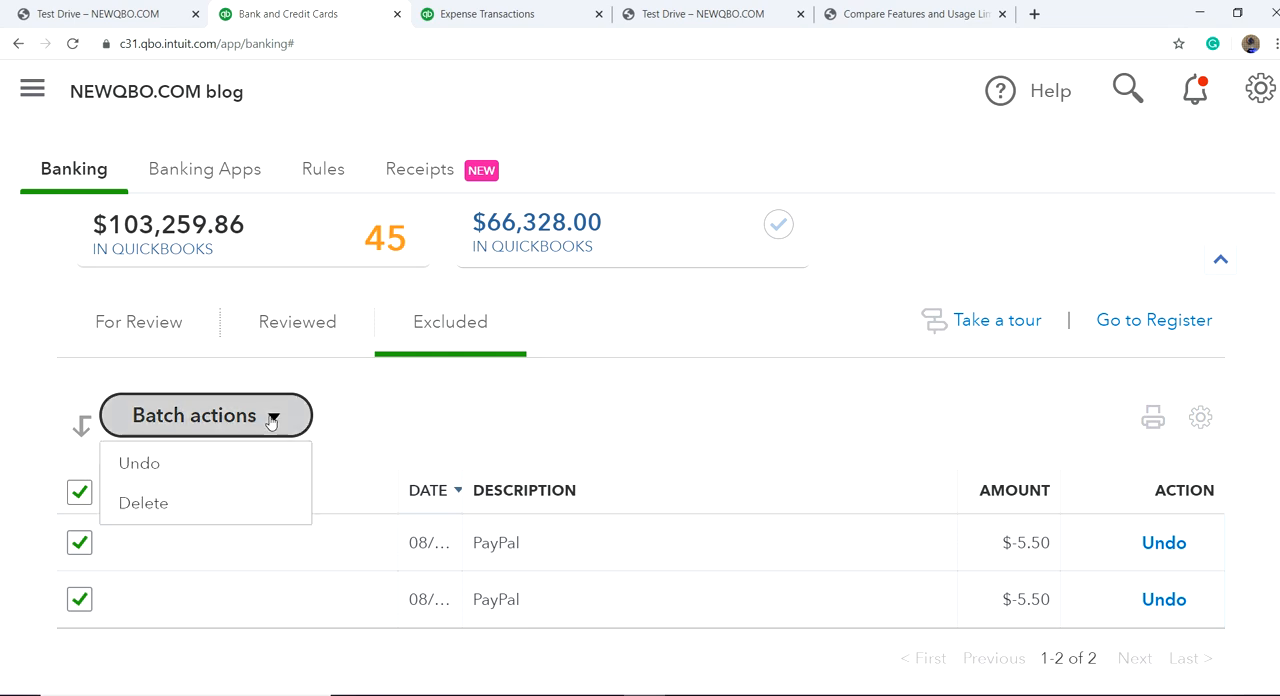
{"action": "left_click", "coordinate": [193, 476]}
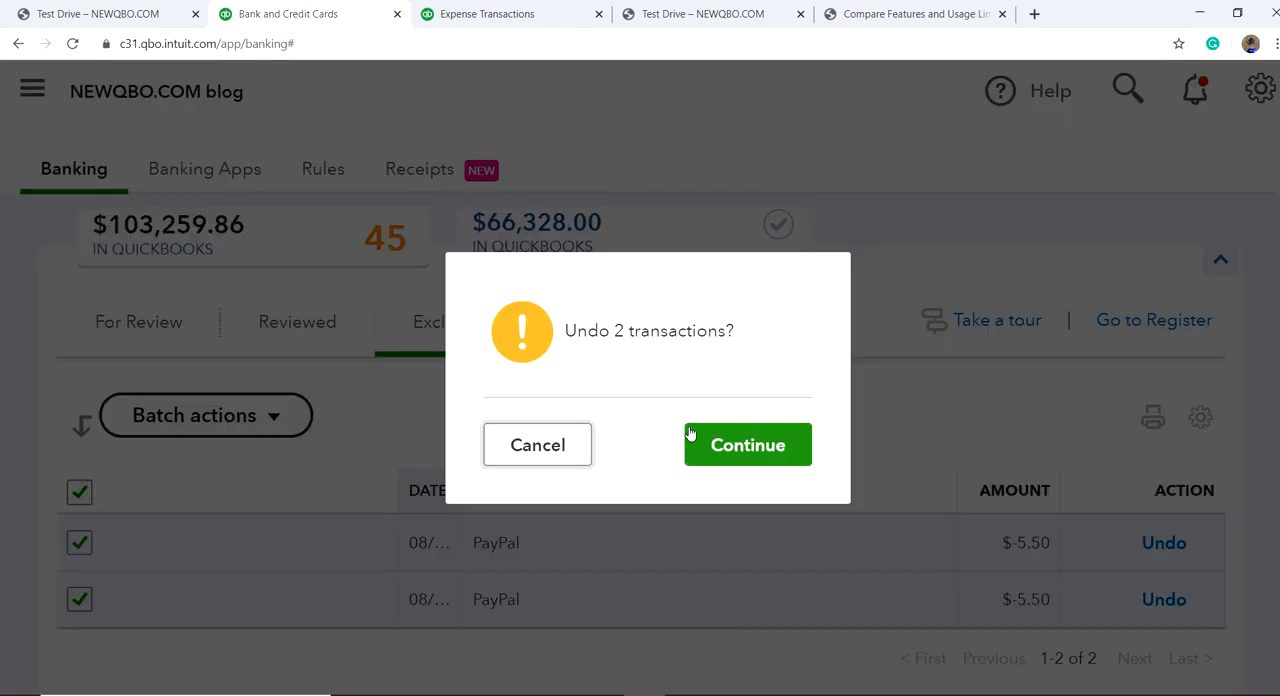
{"action": "left_click", "coordinate": [737, 452]}
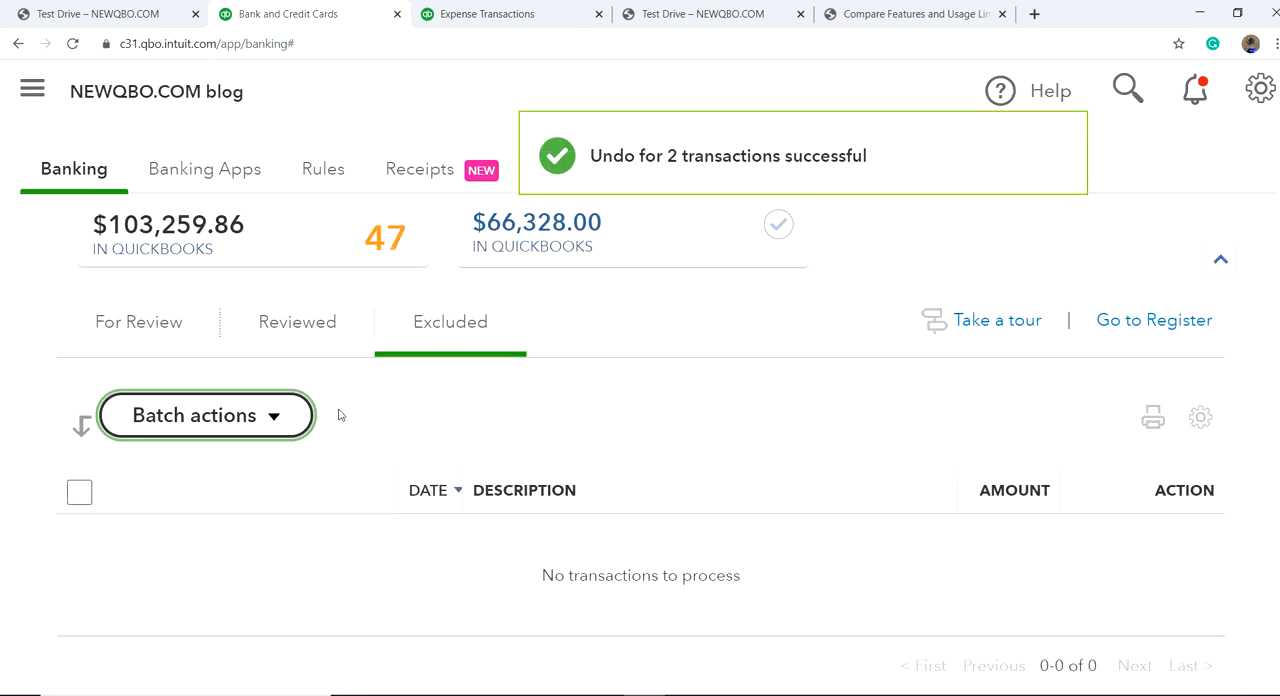
{"action": "left_click", "coordinate": [139, 322]}
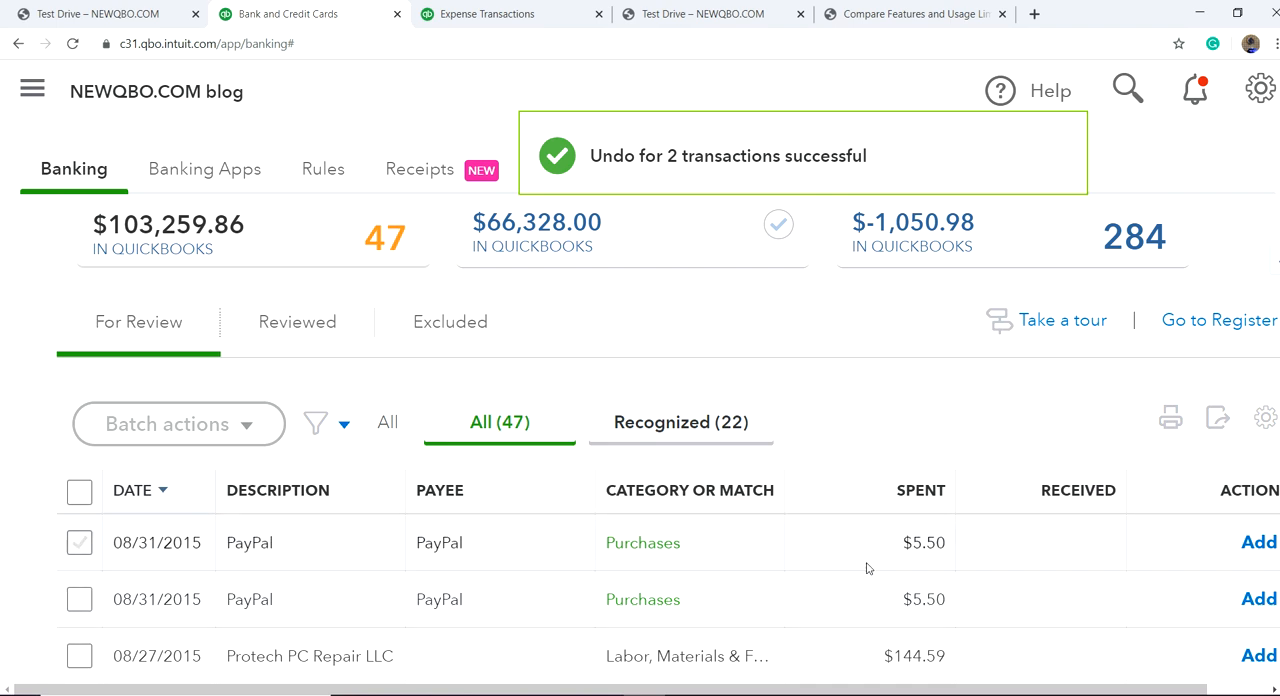
Step: Open the All Sales list with the navigation pane expanded and check the sources available for importing sales transactions
{"action": "scroll", "coordinate": [394, 306], "scroll_direction": "up", "scroll_amount": 2}
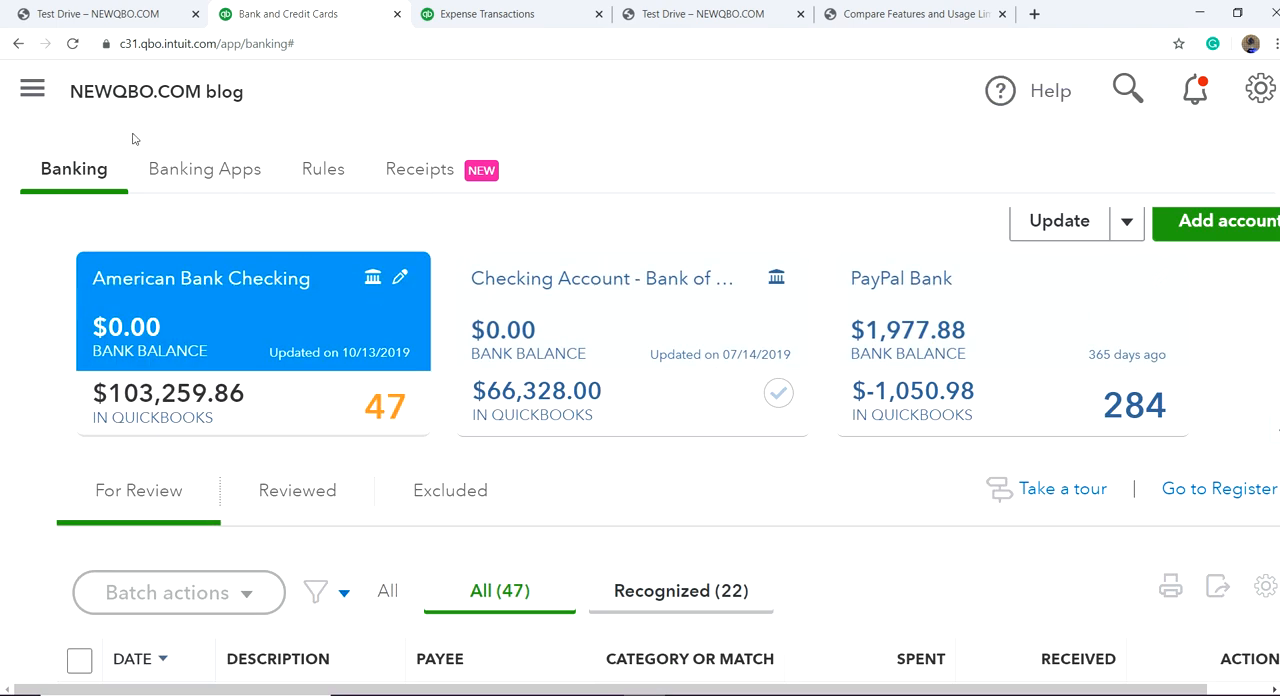
{"action": "left_click", "coordinate": [33, 91]}
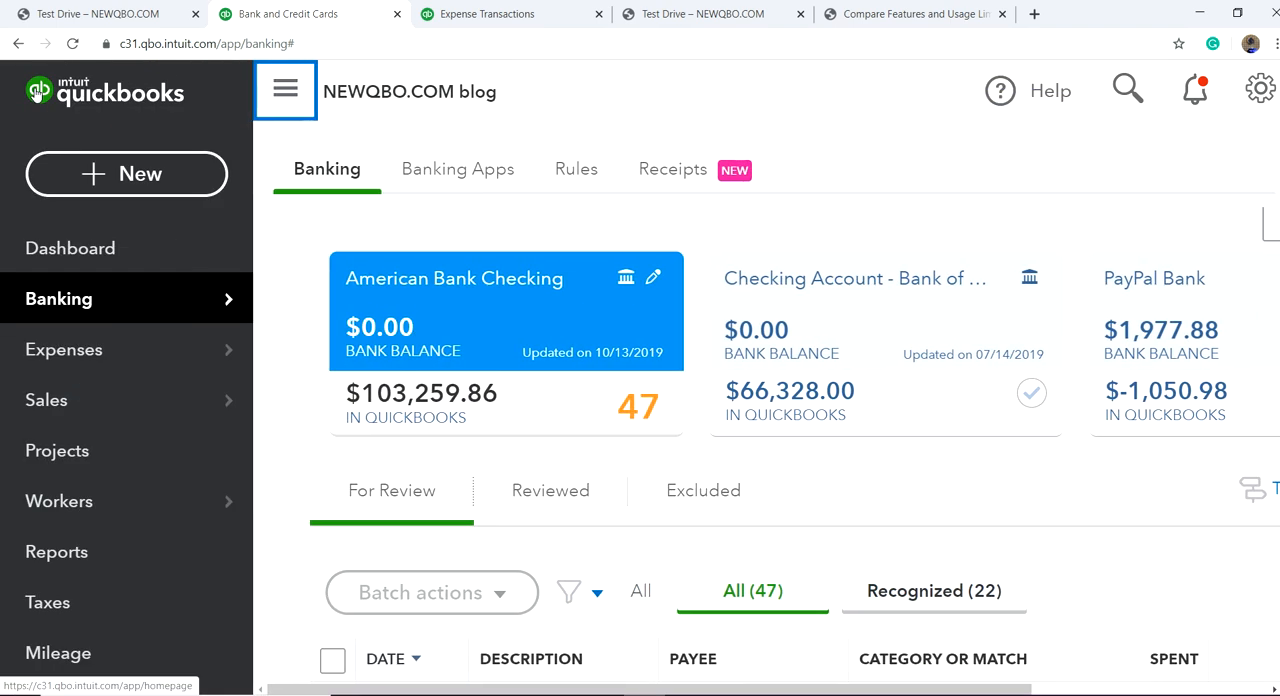
{"action": "mouse_move", "coordinate": [87, 299]}
{"action": "mouse_move", "coordinate": [117, 414]}
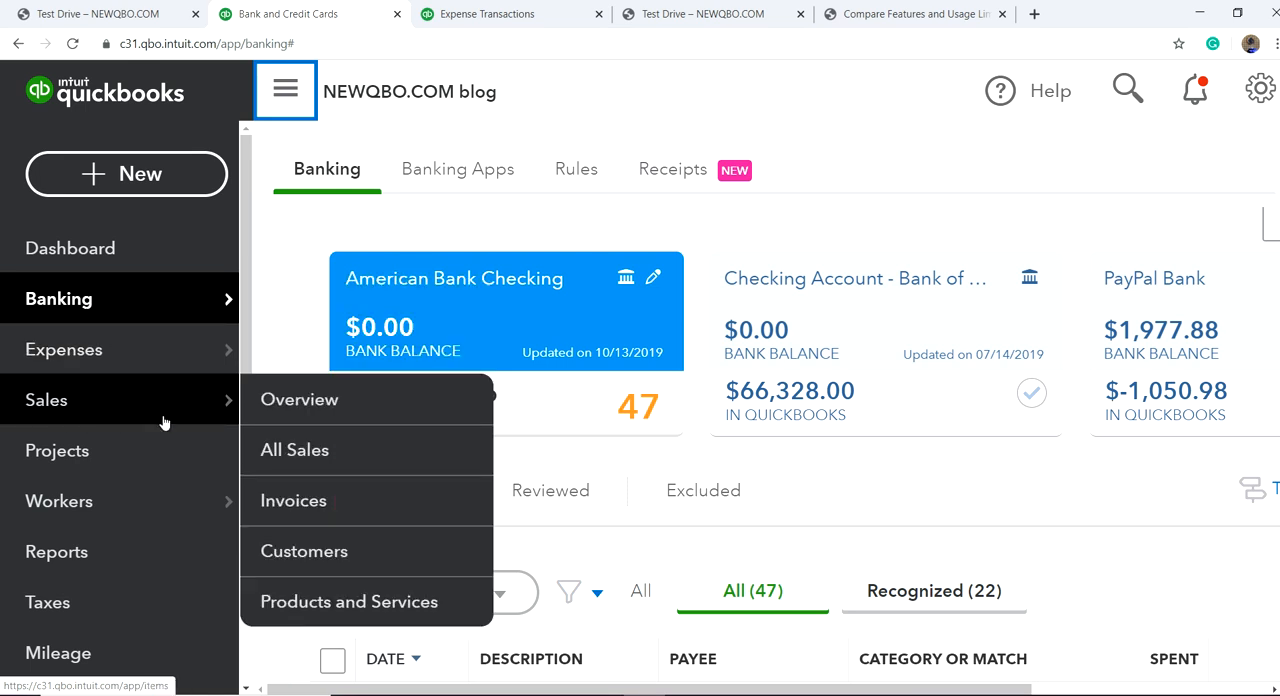
{"action": "left_click", "coordinate": [288, 452]}
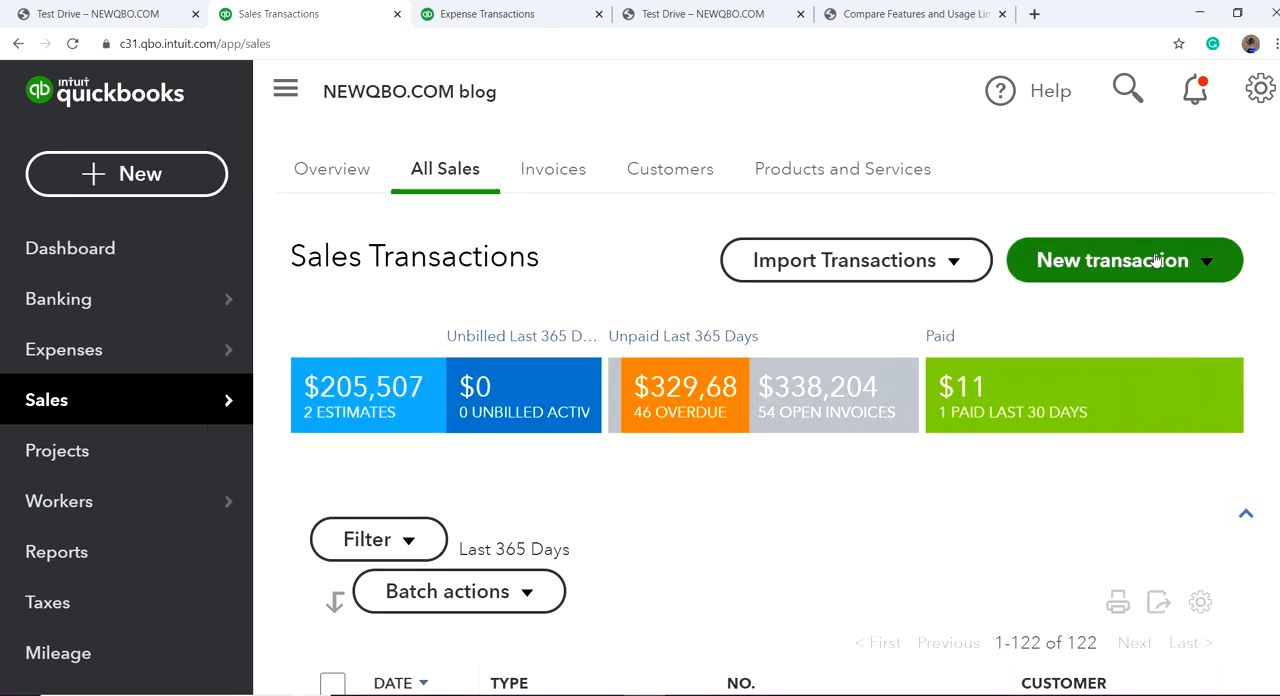
{"action": "left_click", "coordinate": [954, 262]}
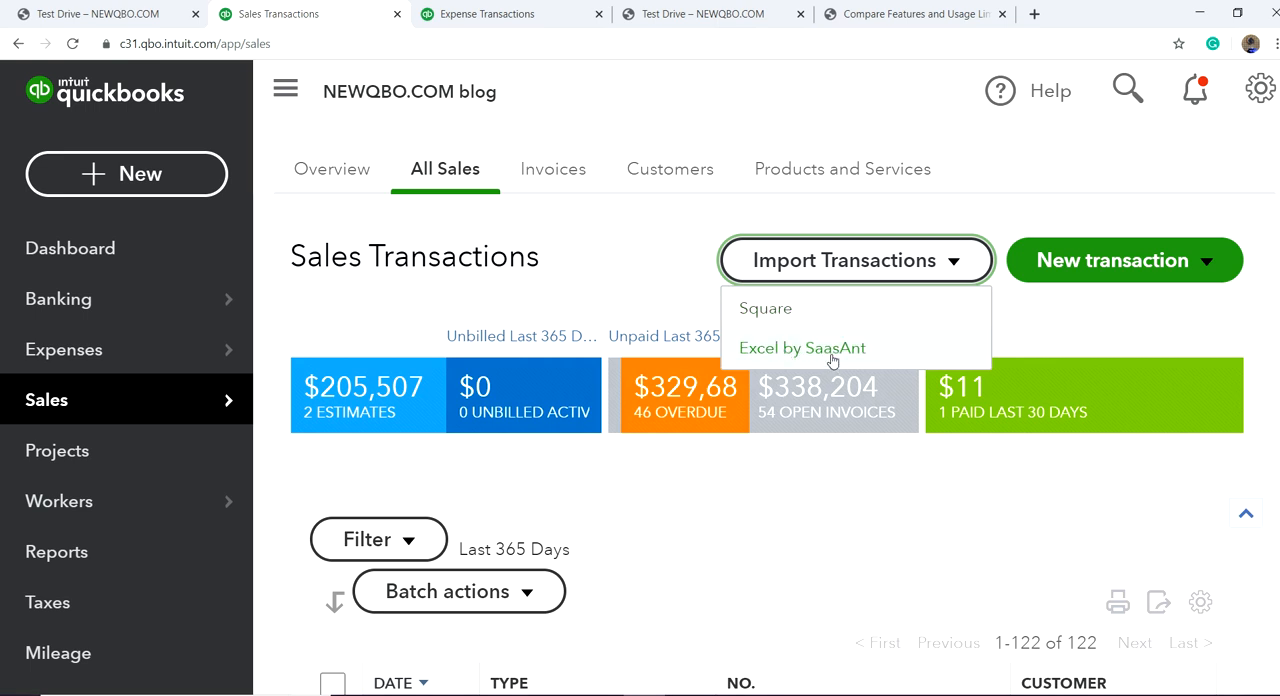
{"action": "left_click", "coordinate": [1009, 186]}
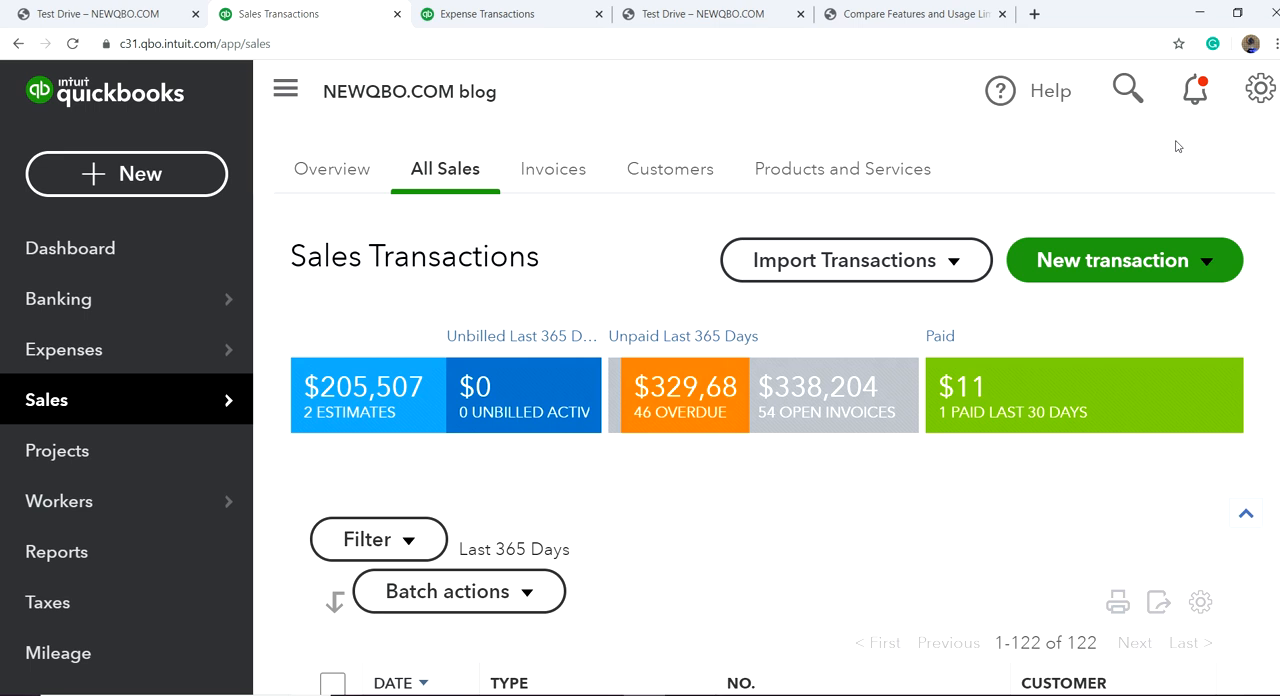
Step: Open the Import Data page, examine the CSV upload requirements for importing invoices, and close the invoice import
{"action": "left_click", "coordinate": [1262, 92]}
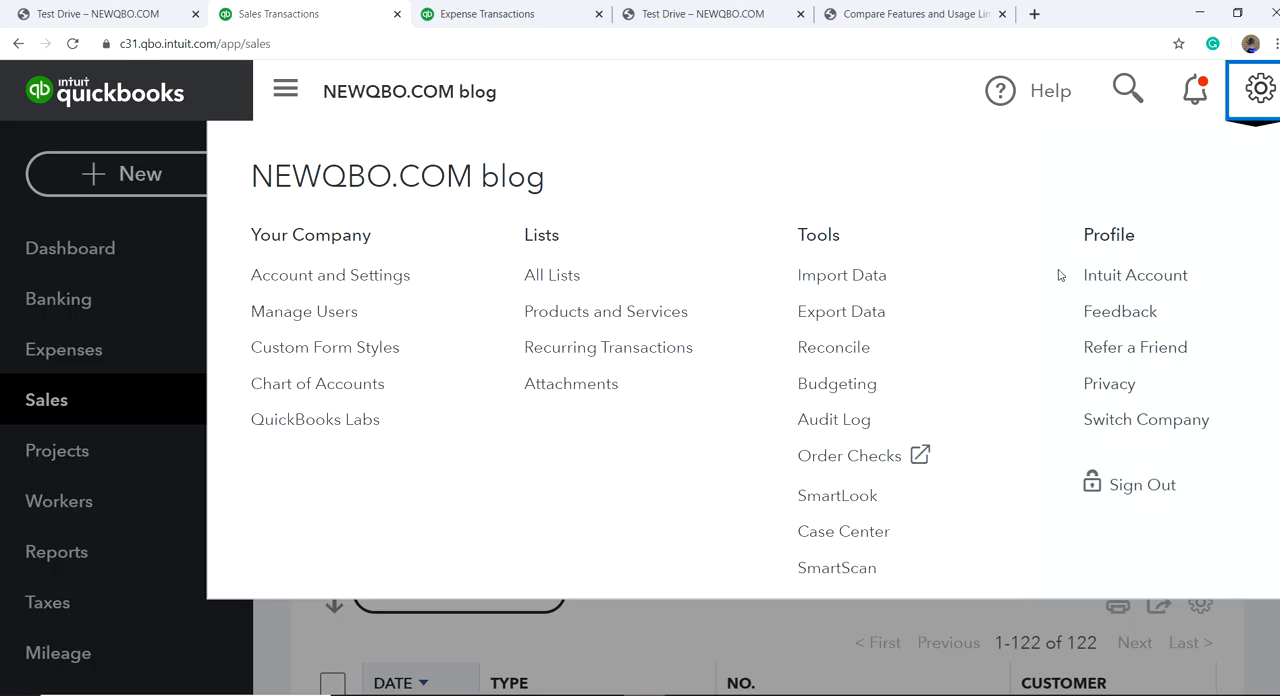
{"action": "left_click", "coordinate": [825, 279]}
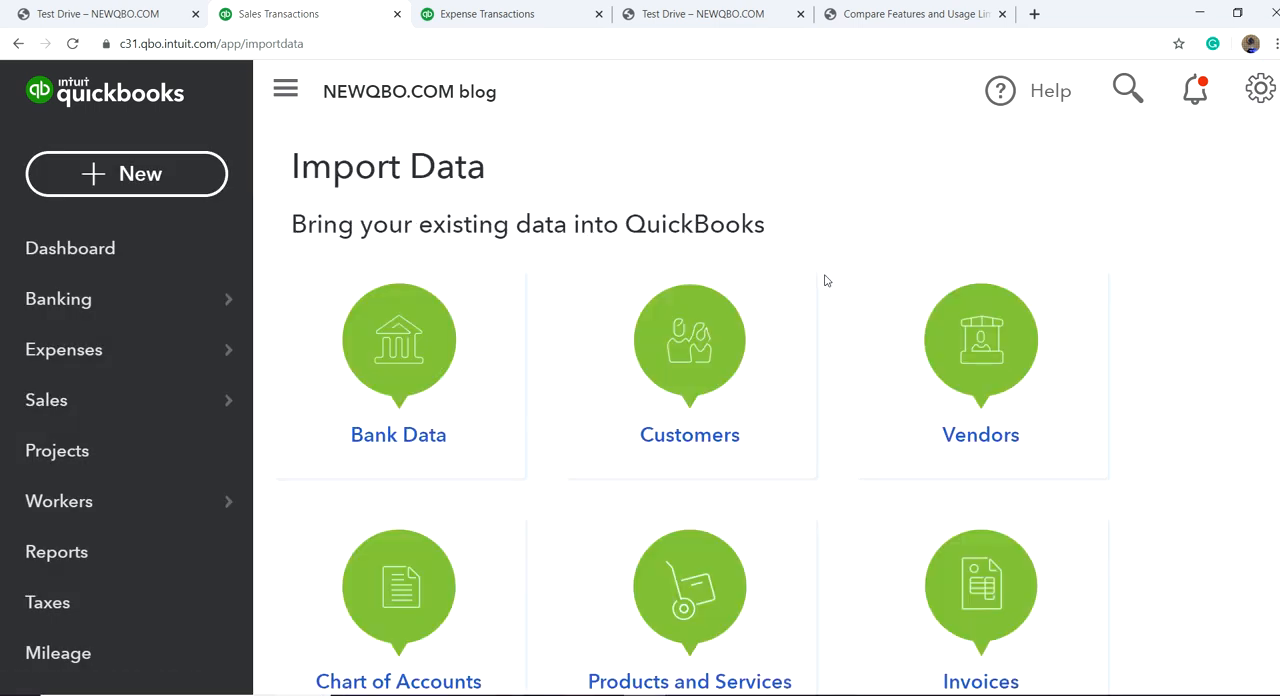
{"action": "scroll", "coordinate": [837, 513], "scroll_direction": "down", "scroll_amount": 3}
{"action": "left_click", "coordinate": [971, 325]}
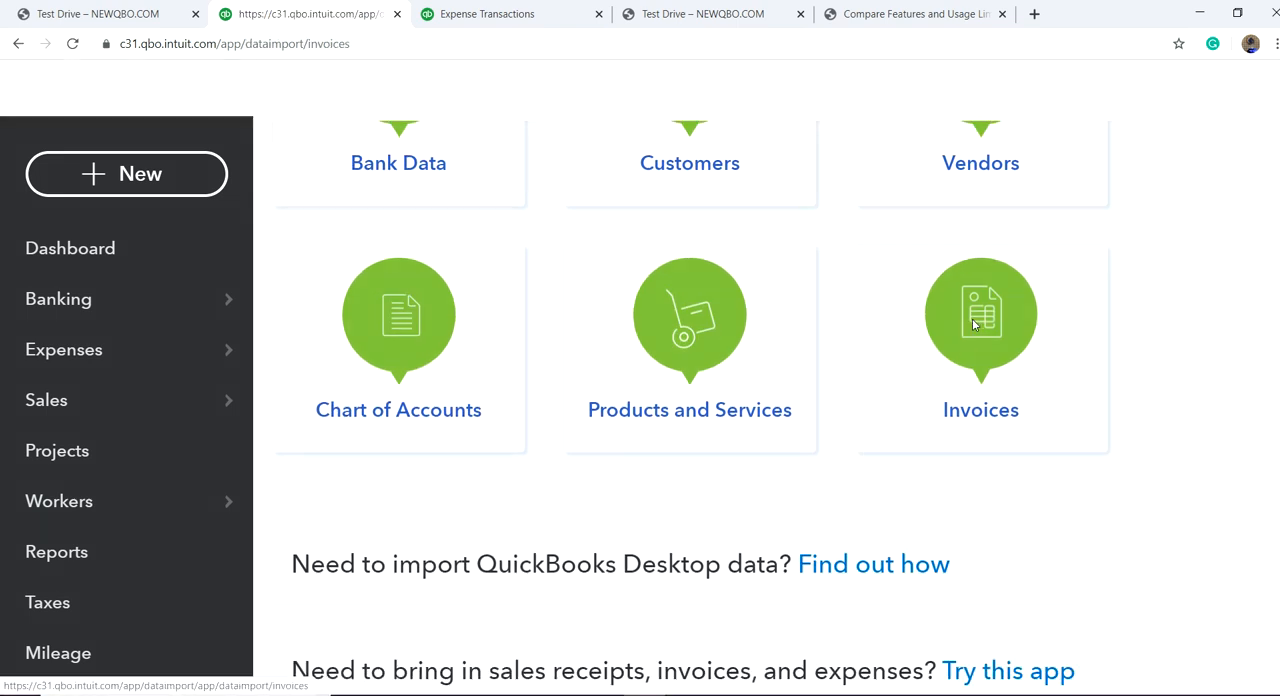
{"action": "scroll", "coordinate": [806, 531], "scroll_direction": "down", "scroll_amount": 1}
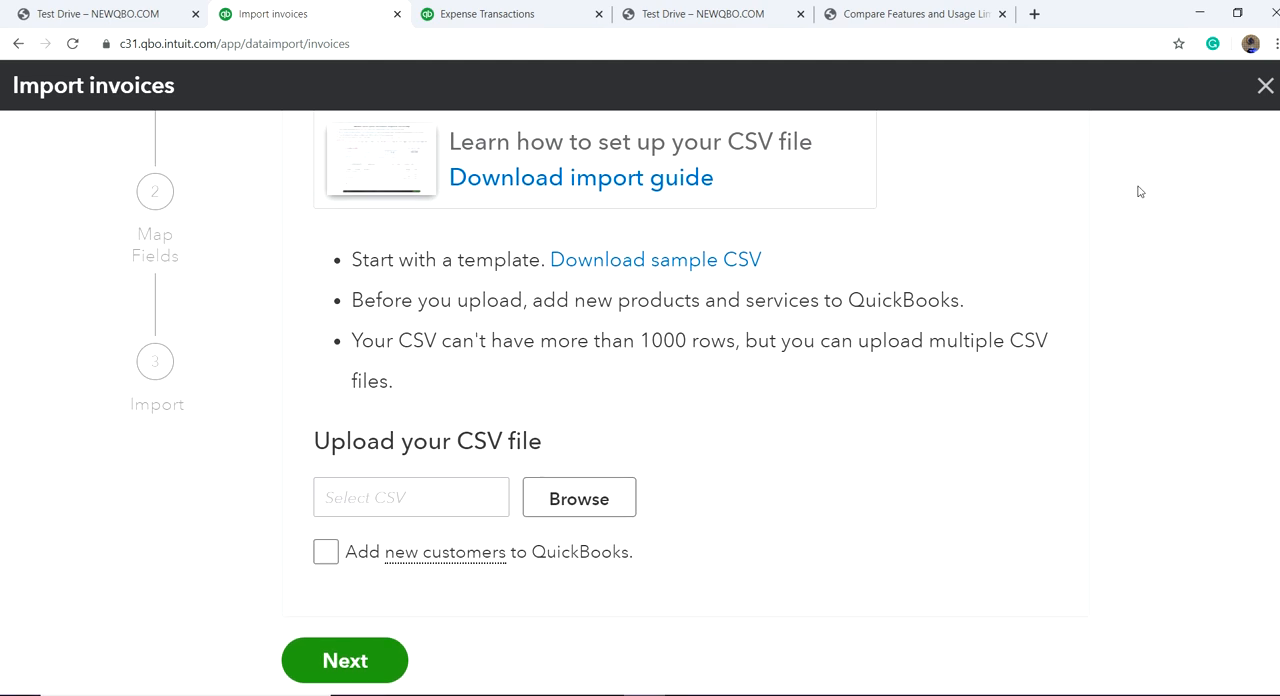
{"action": "left_click", "coordinate": [1262, 87]}
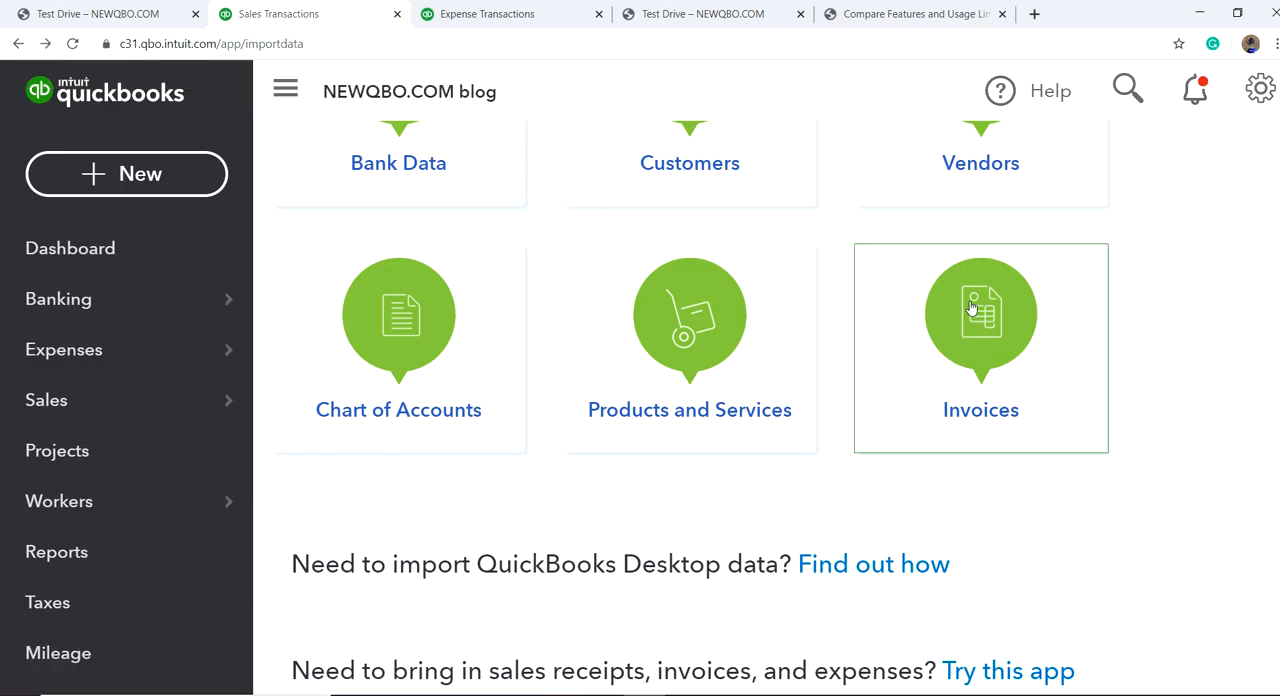
{"action": "scroll", "coordinate": [1058, 363], "scroll_direction": "up", "scroll_amount": 1}
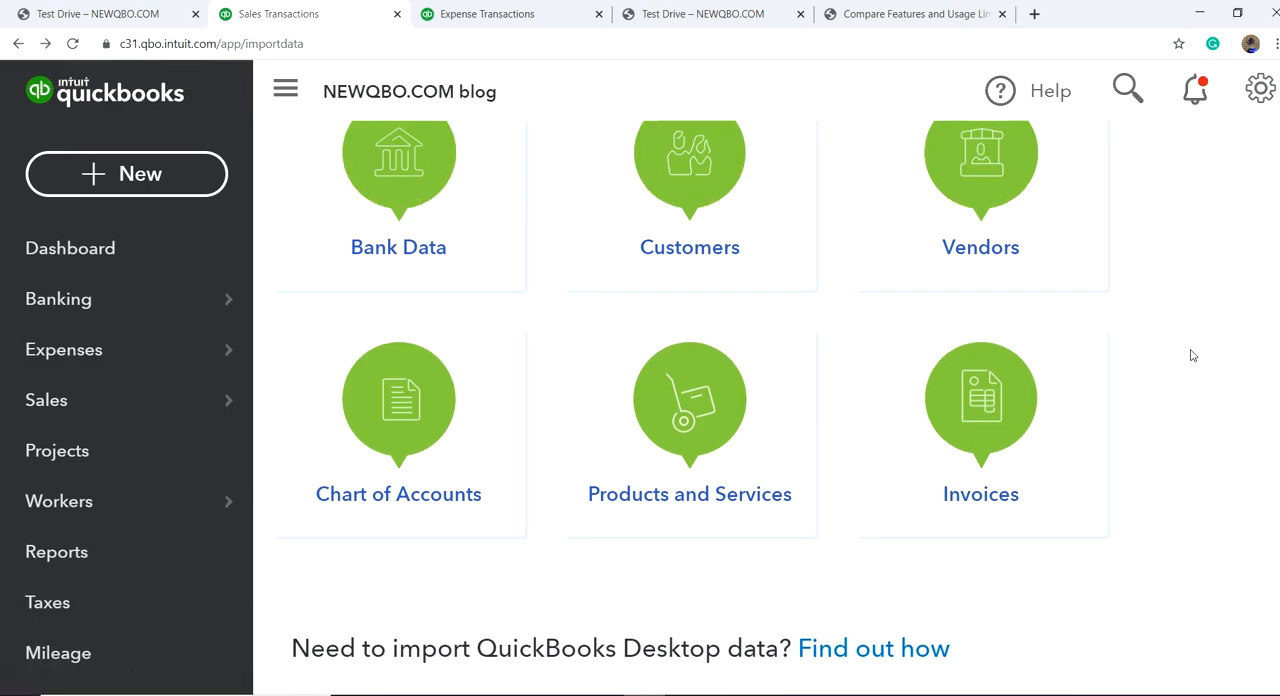
{"action": "scroll", "coordinate": [1191, 355], "scroll_direction": "up", "scroll_amount": 1}
{"action": "scroll", "coordinate": [1191, 355], "scroll_direction": "down", "scroll_amount": 2}
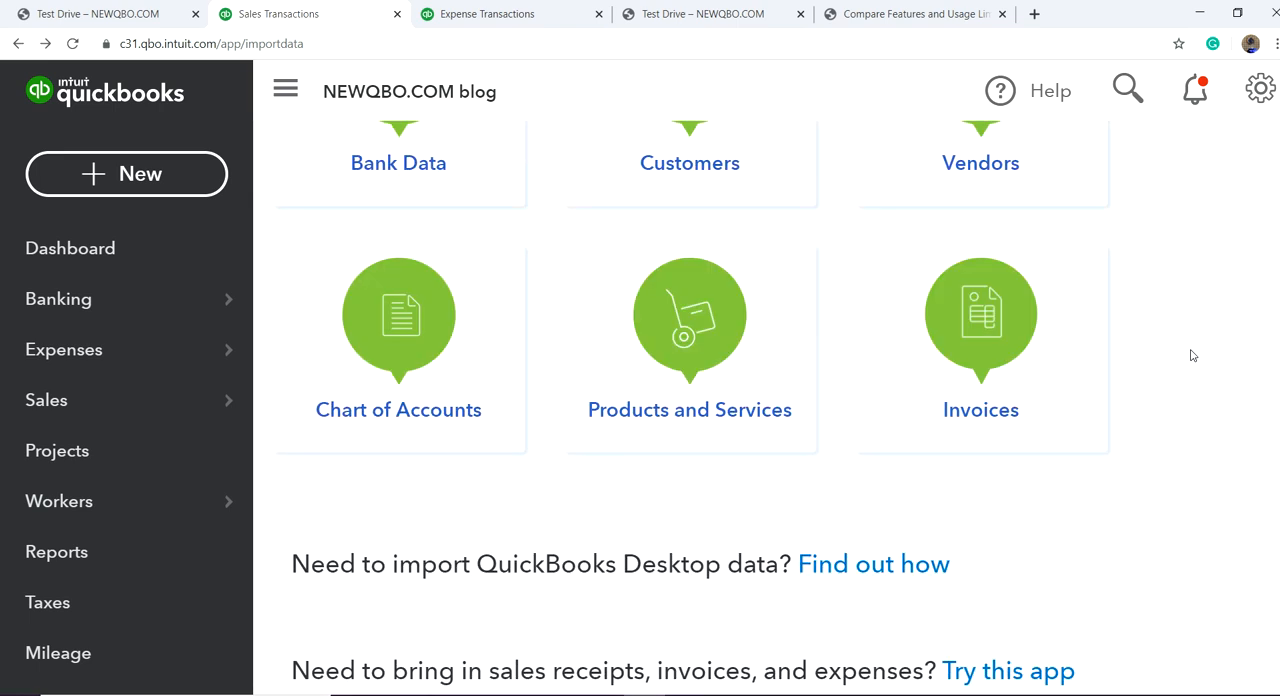
{"action": "left_click", "coordinate": [1006, 327]}
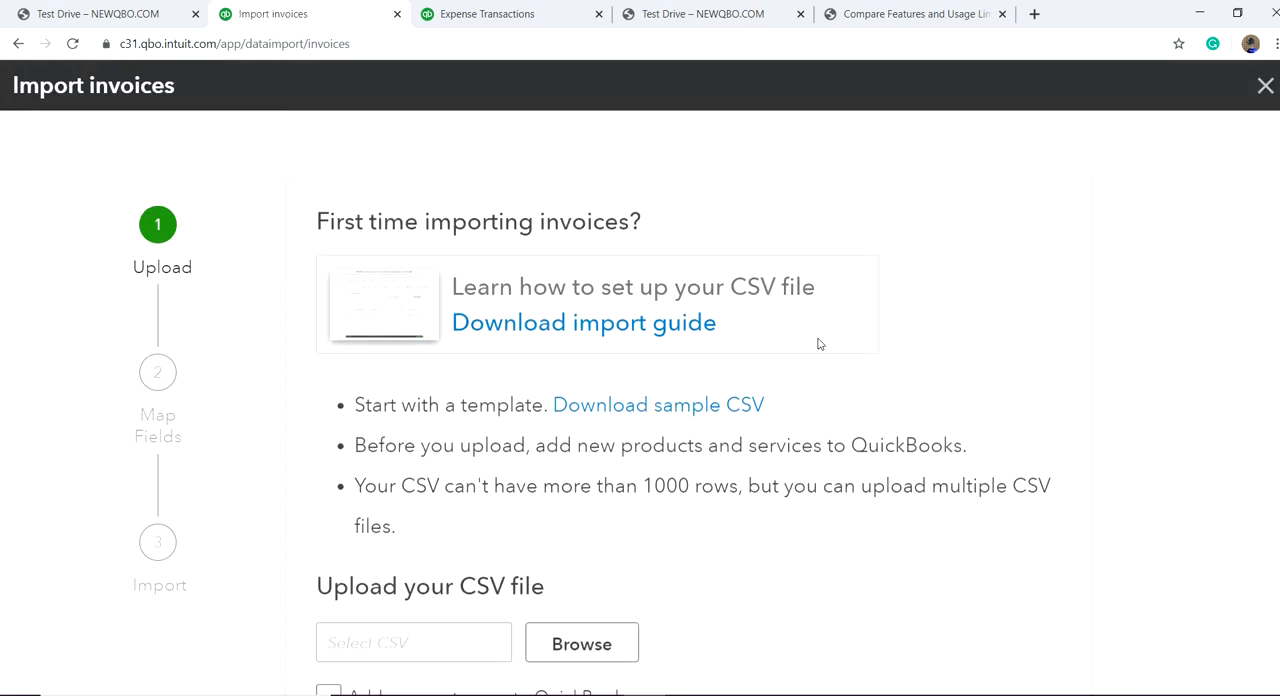
{"action": "scroll", "coordinate": [470, 420], "scroll_direction": "down", "scroll_amount": 2}
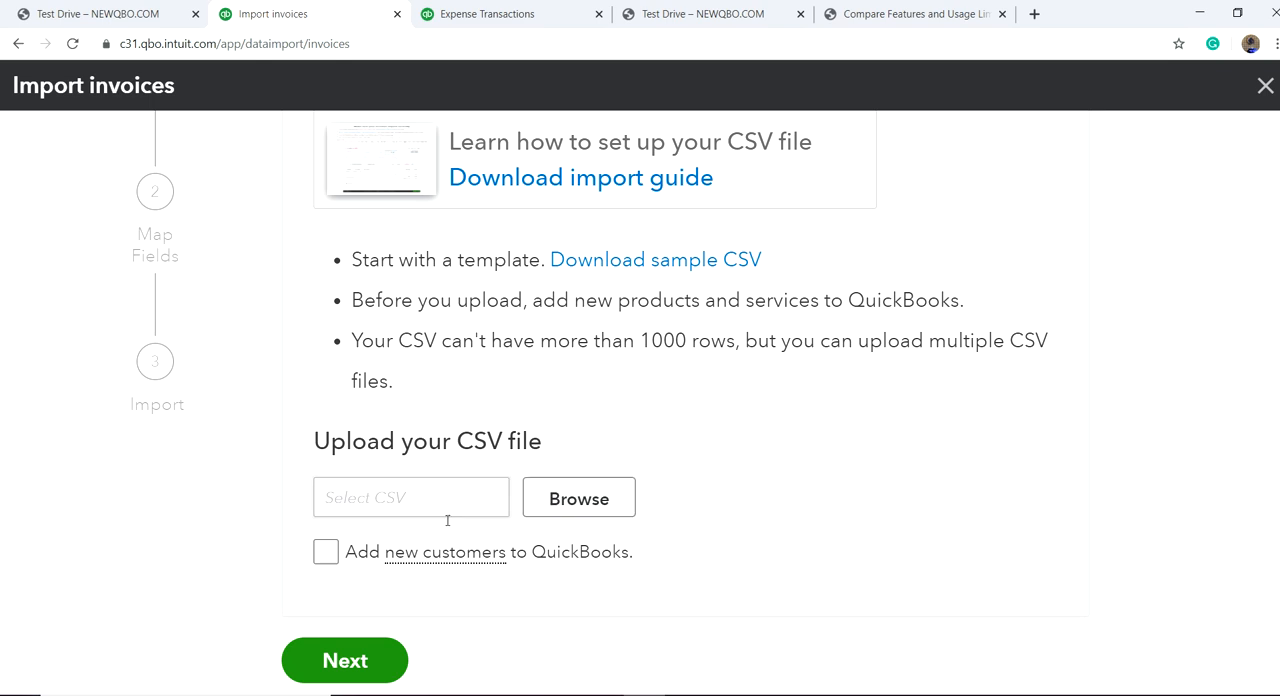
{"action": "left_click", "coordinate": [1265, 87]}
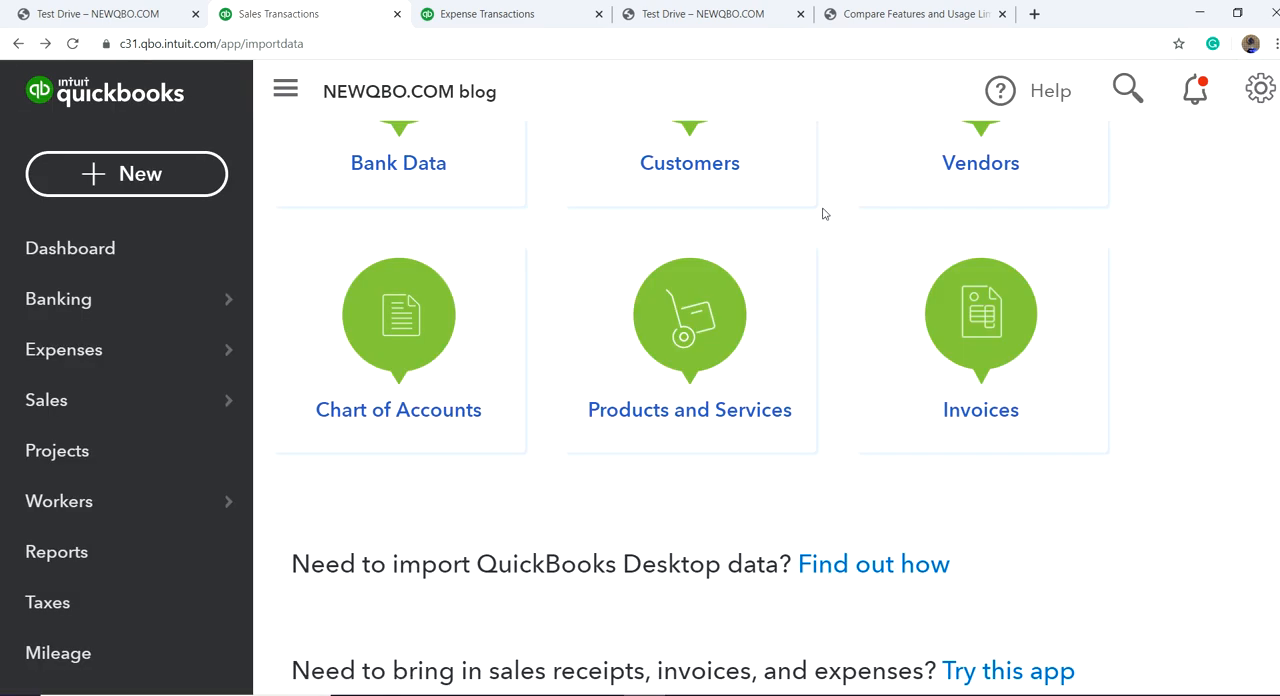
Step: Return to the All Sales list and create a new invoice
{"action": "mouse_move", "coordinate": [106, 387]}
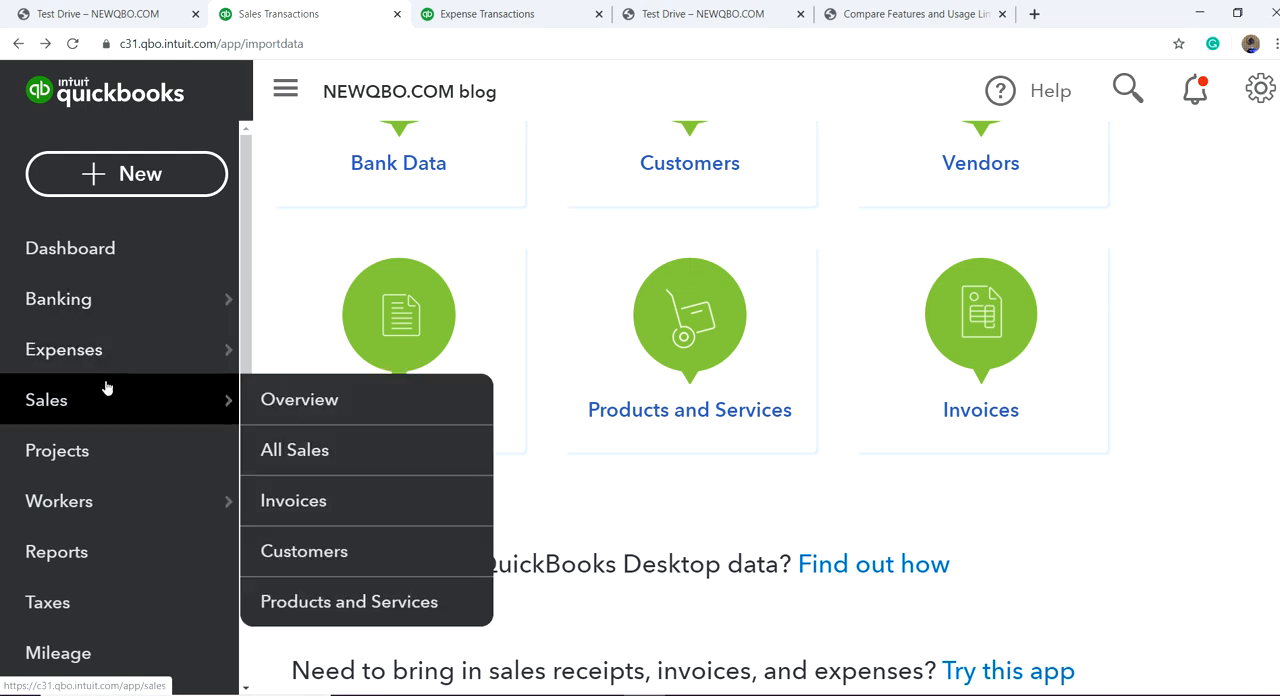
{"action": "left_click", "coordinate": [292, 450]}
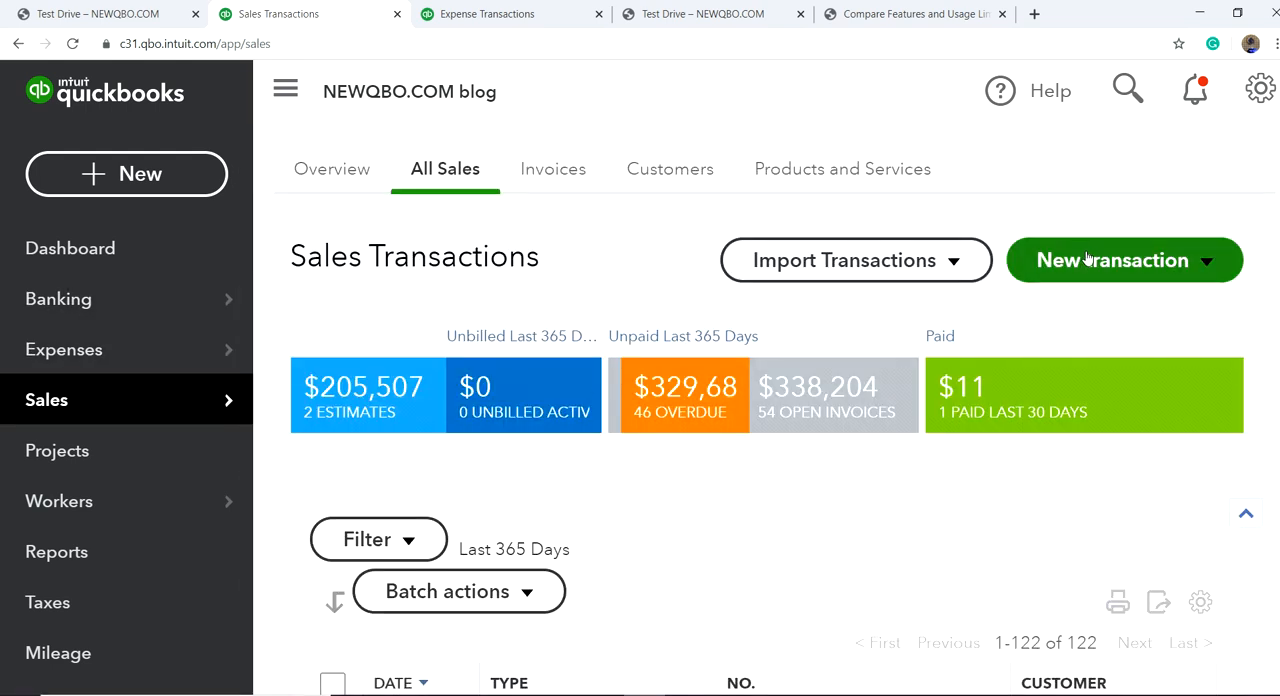
{"action": "left_click", "coordinate": [1207, 263]}
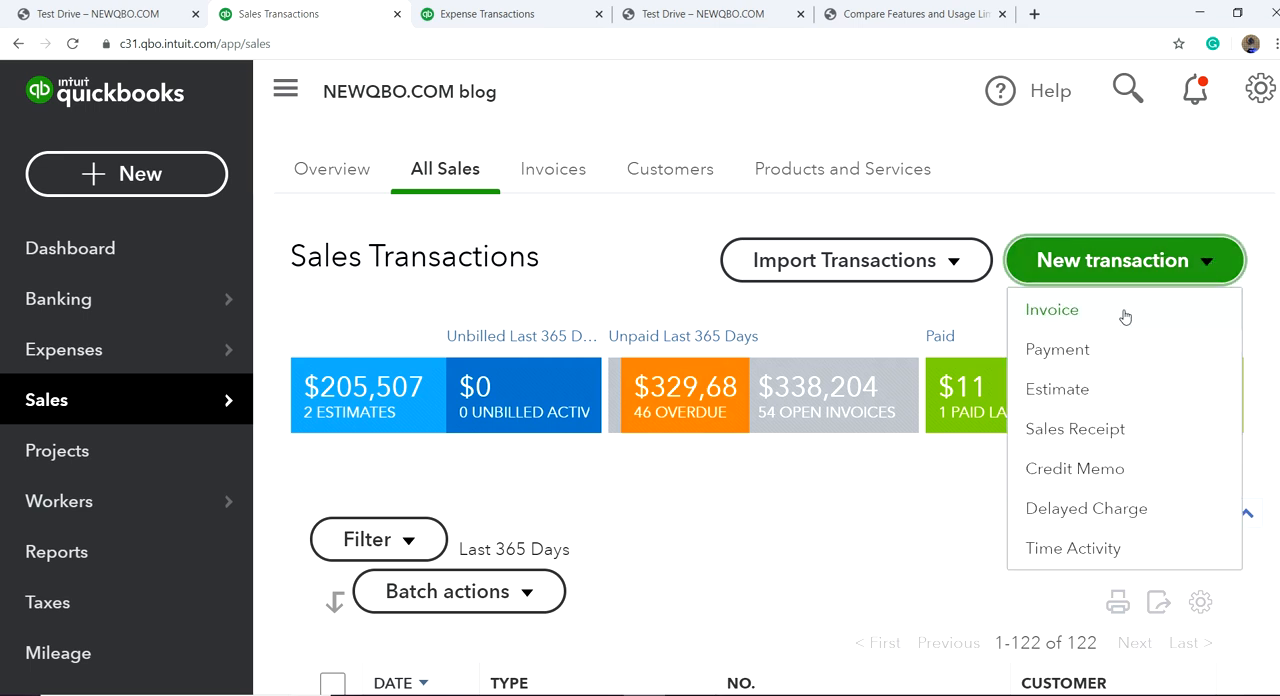
{"action": "left_click", "coordinate": [1080, 322]}
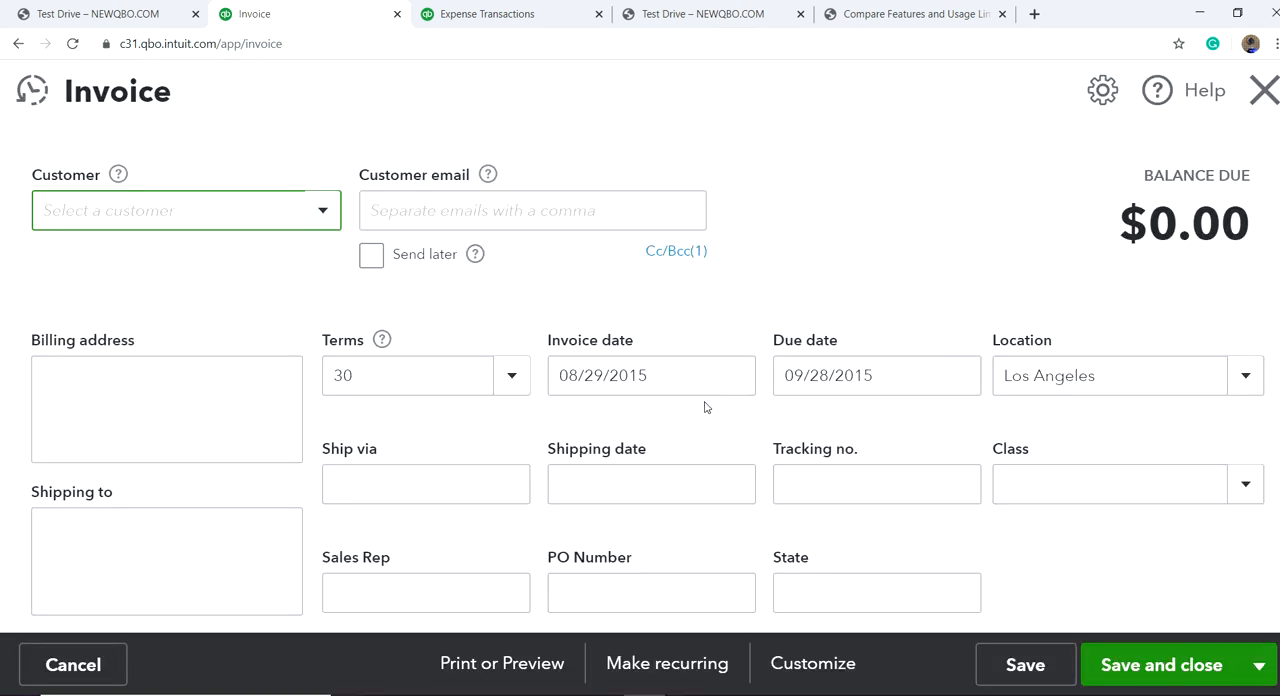
Step: Select the Crystal Ball project as the invoice's customer
{"action": "left_click", "coordinate": [328, 215]}
{"action": "left_click", "coordinate": [202, 428]}
{"action": "scroll", "coordinate": [247, 364], "scroll_direction": "down", "scroll_amount": 1}
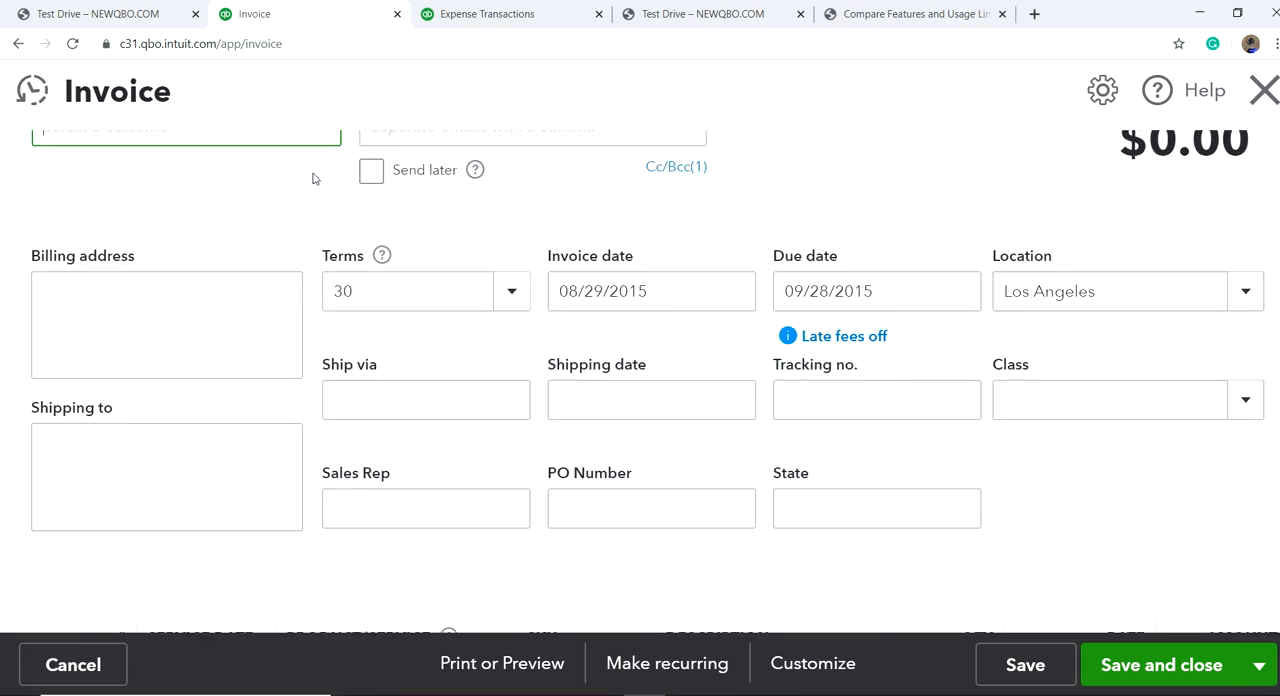
{"action": "scroll", "coordinate": [380, 205], "scroll_direction": "up", "scroll_amount": 1}
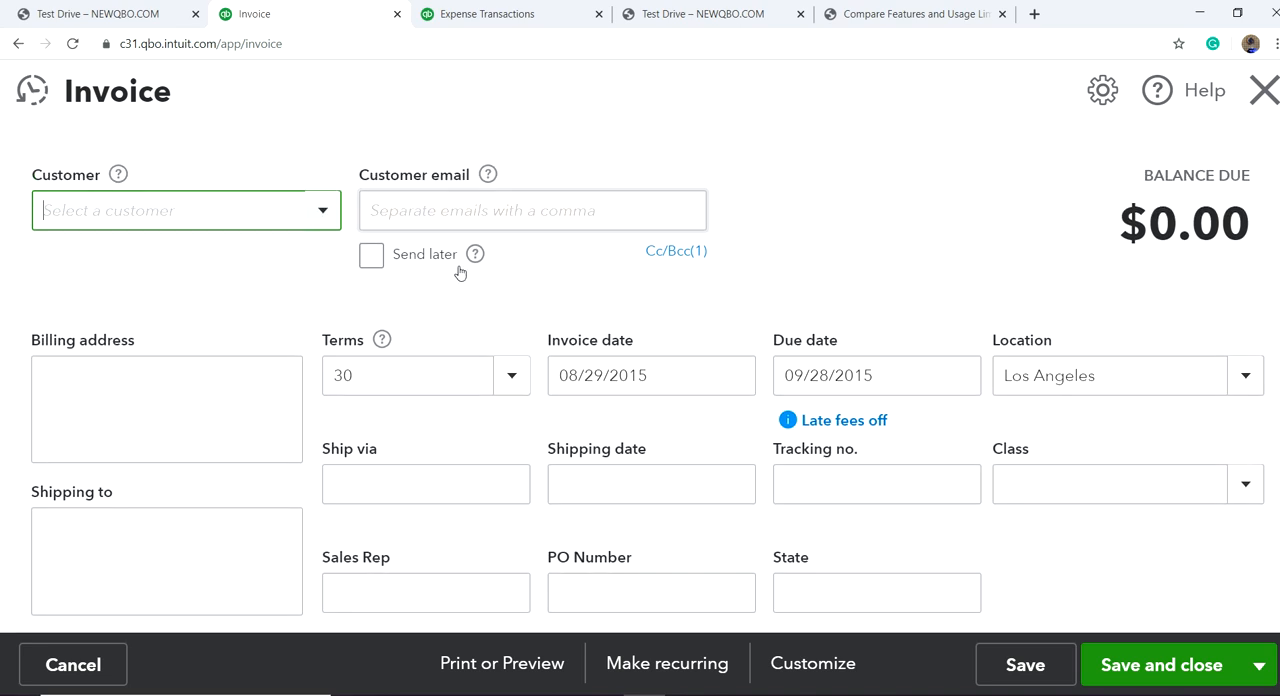
{"action": "left_click", "coordinate": [322, 218]}
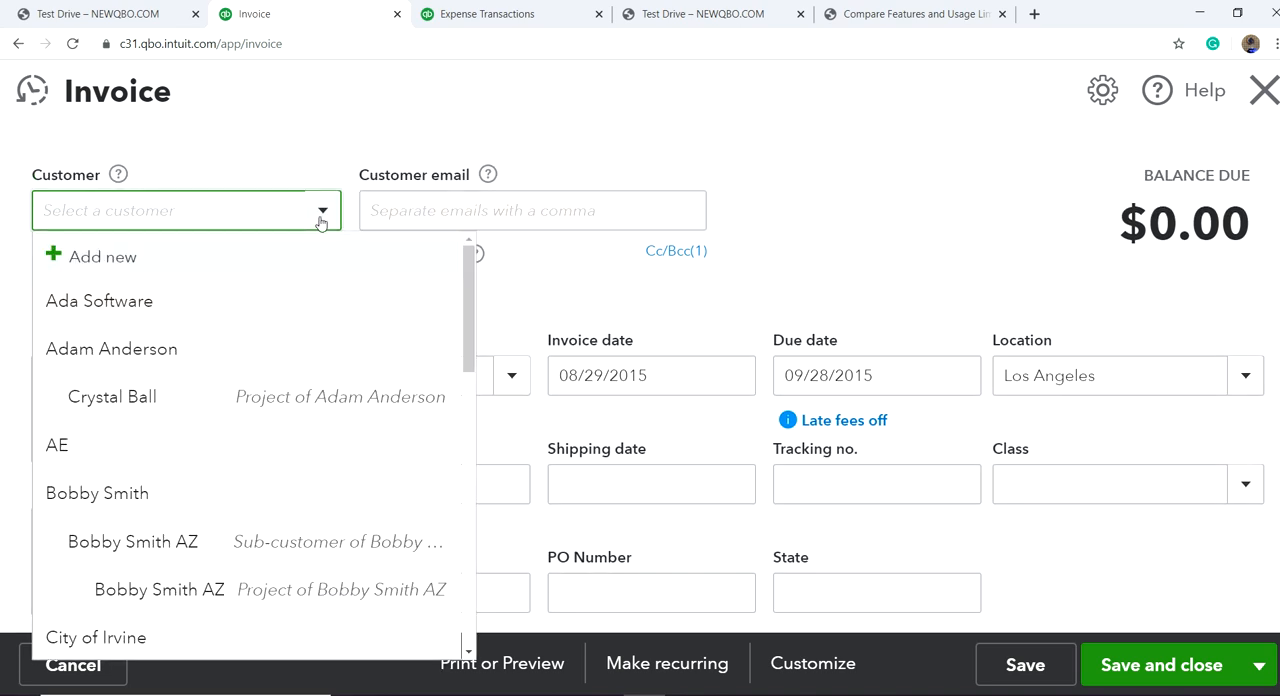
{"action": "left_click", "coordinate": [270, 400]}
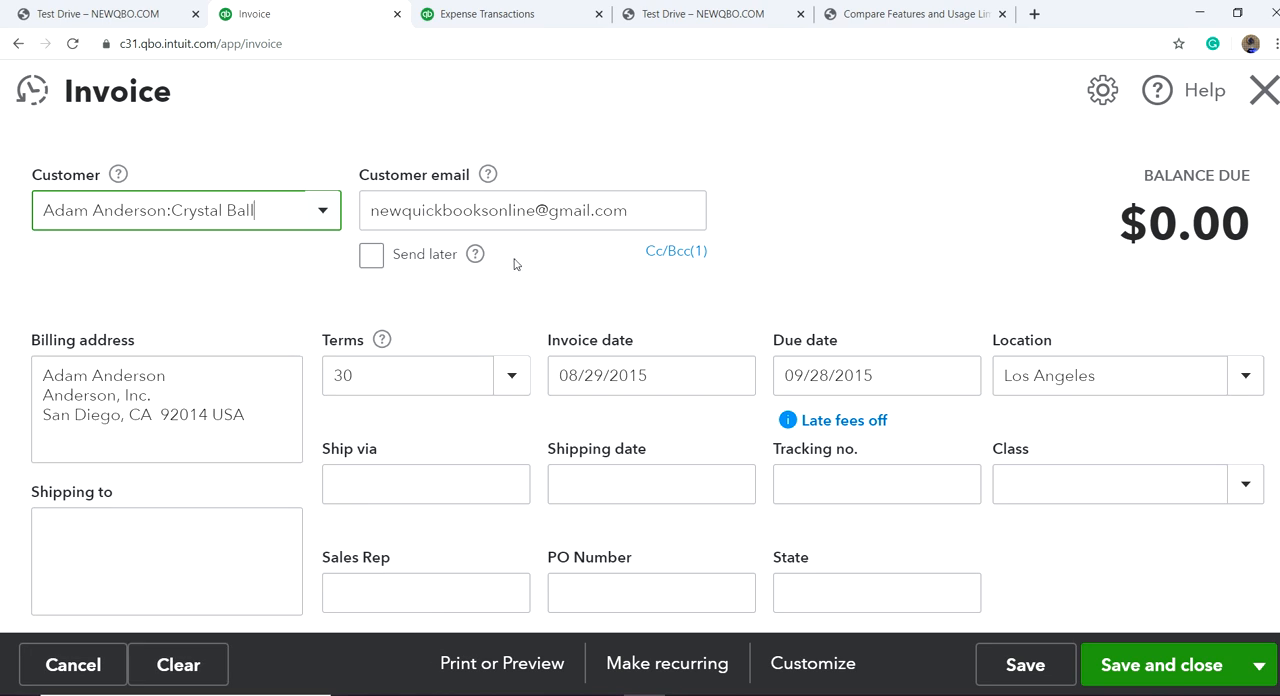
Step: Set the invoice's class to Services
{"action": "scroll", "coordinate": [572, 419], "scroll_direction": "down", "scroll_amount": 3}
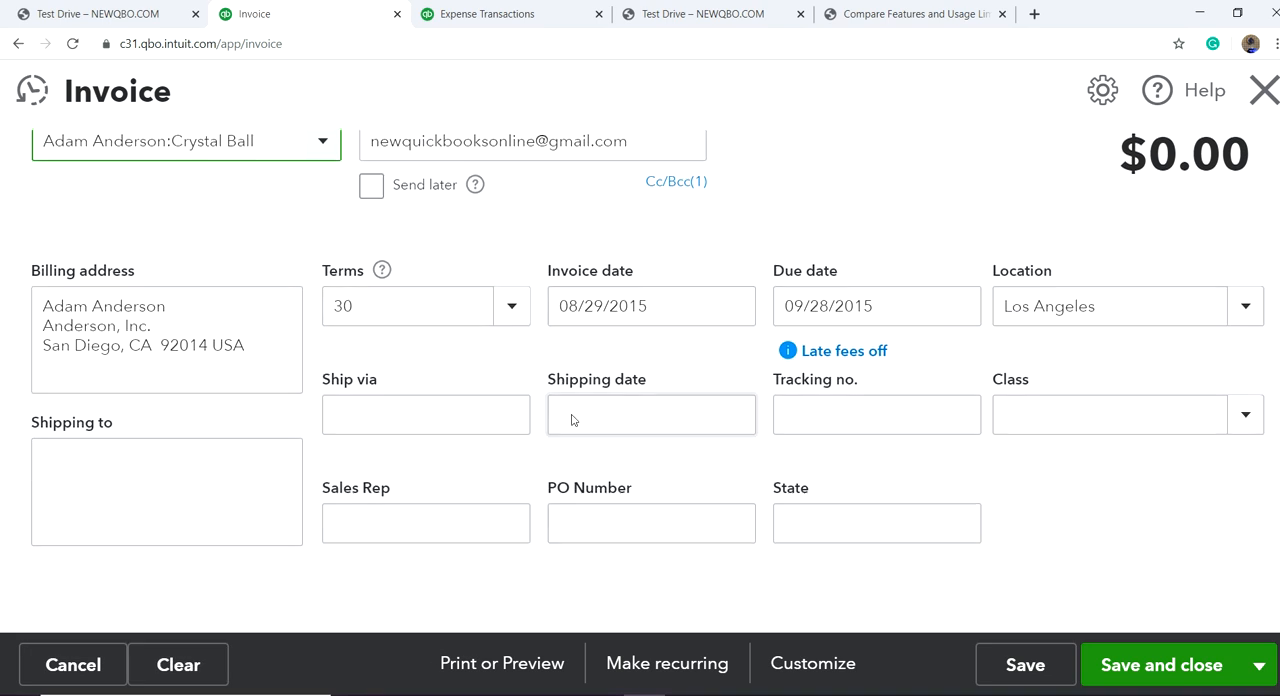
{"action": "scroll", "coordinate": [651, 408], "scroll_direction": "down", "scroll_amount": 2}
{"action": "scroll", "coordinate": [656, 406], "scroll_direction": "up", "scroll_amount": 2}
{"action": "scroll", "coordinate": [656, 406], "scroll_direction": "up", "scroll_amount": 2}
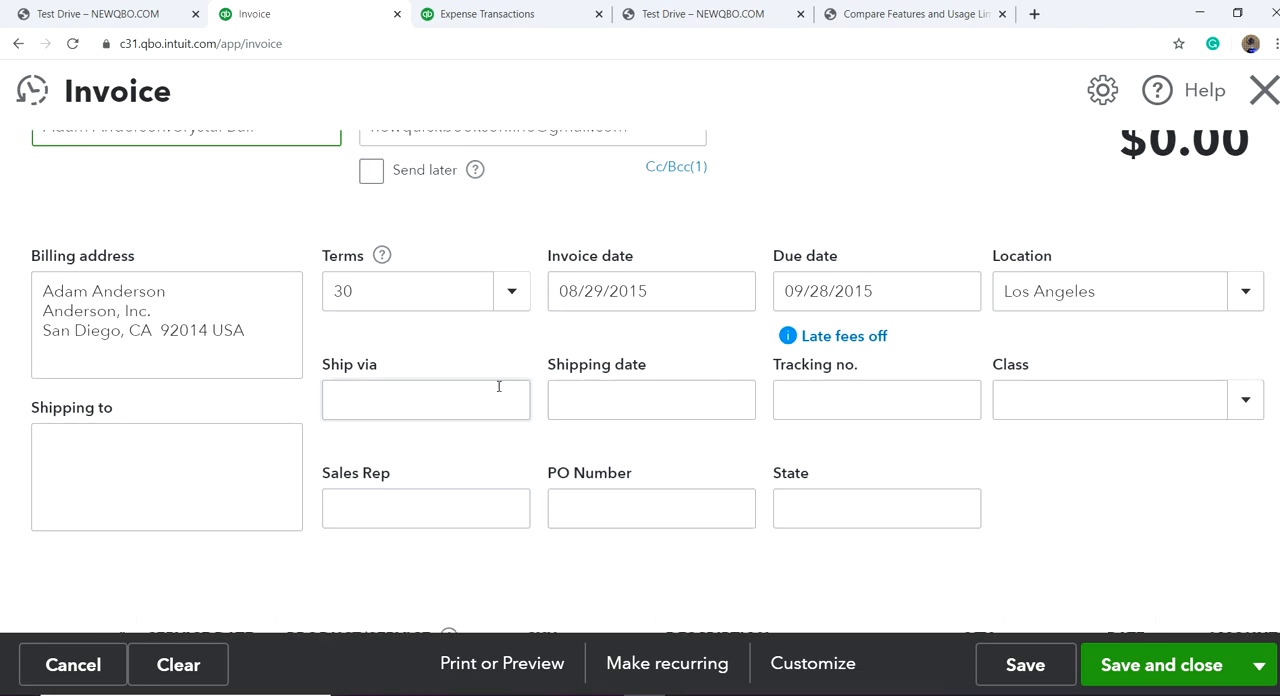
{"action": "left_click", "coordinate": [1243, 402]}
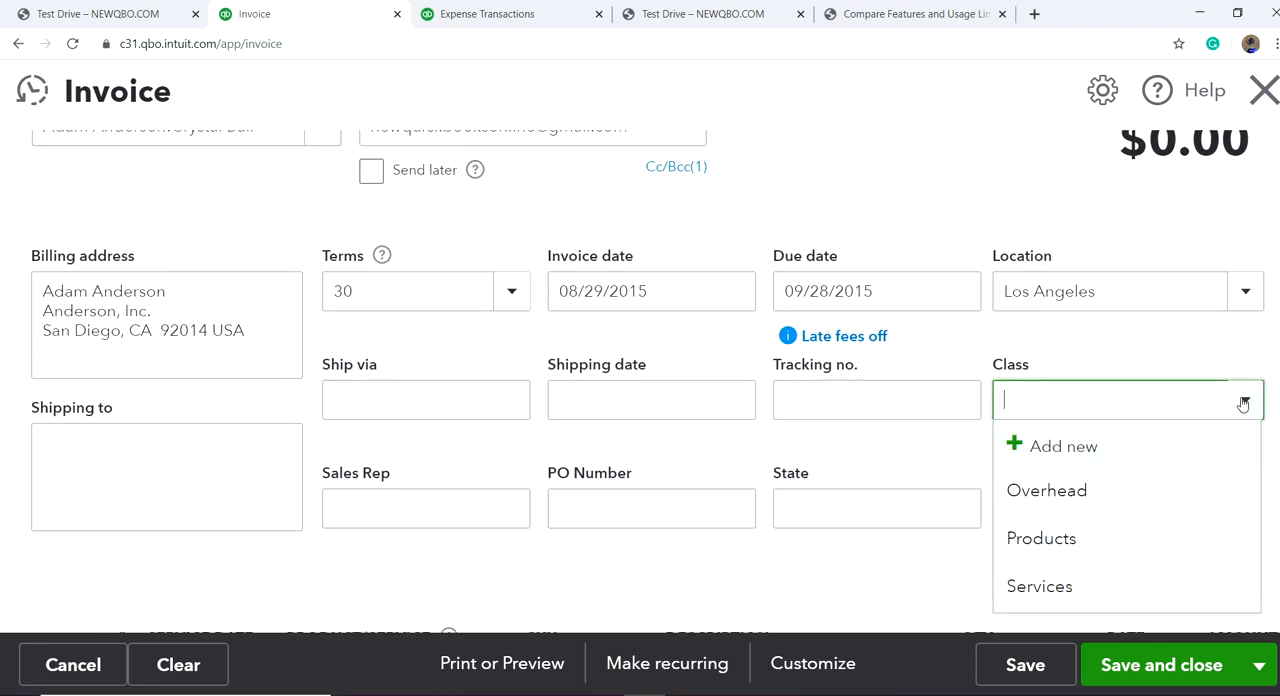
{"action": "left_click", "coordinate": [1079, 585]}
{"action": "scroll", "coordinate": [1060, 505], "scroll_direction": "down", "scroll_amount": 5}
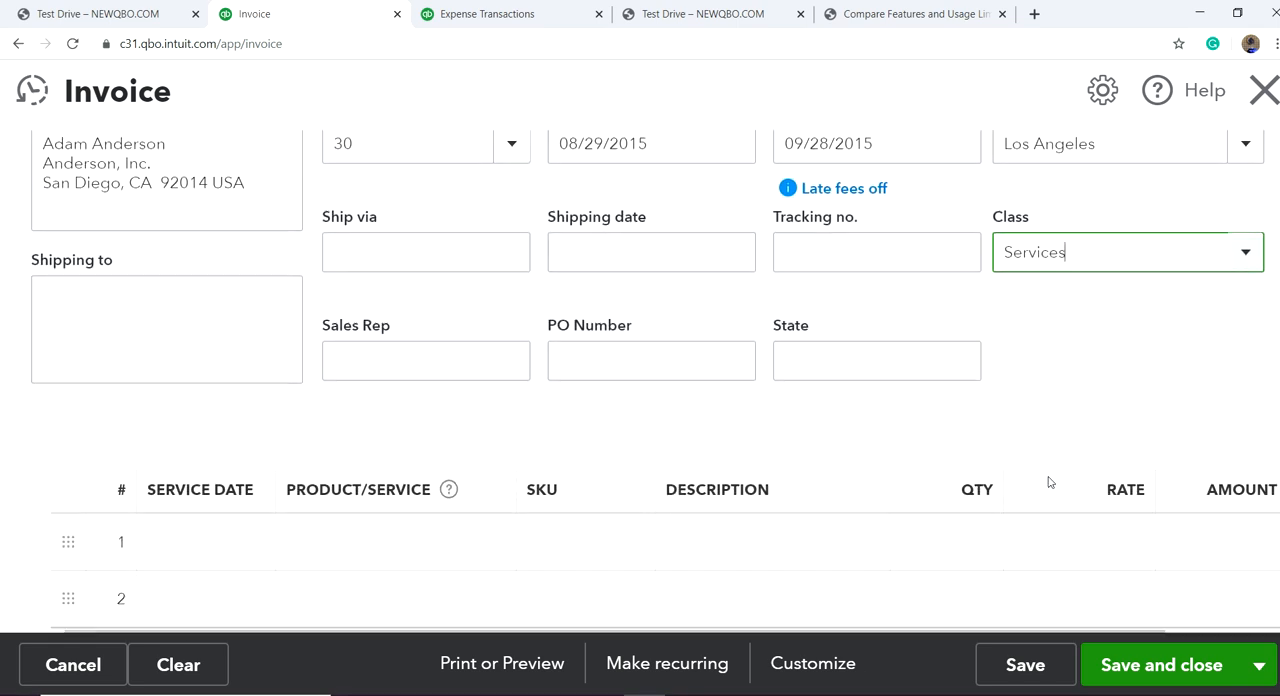
Step: Enter the sales representative's full name and the purchase order number on the invoice
{"action": "scroll", "coordinate": [892, 483], "scroll_direction": "up", "scroll_amount": 2}
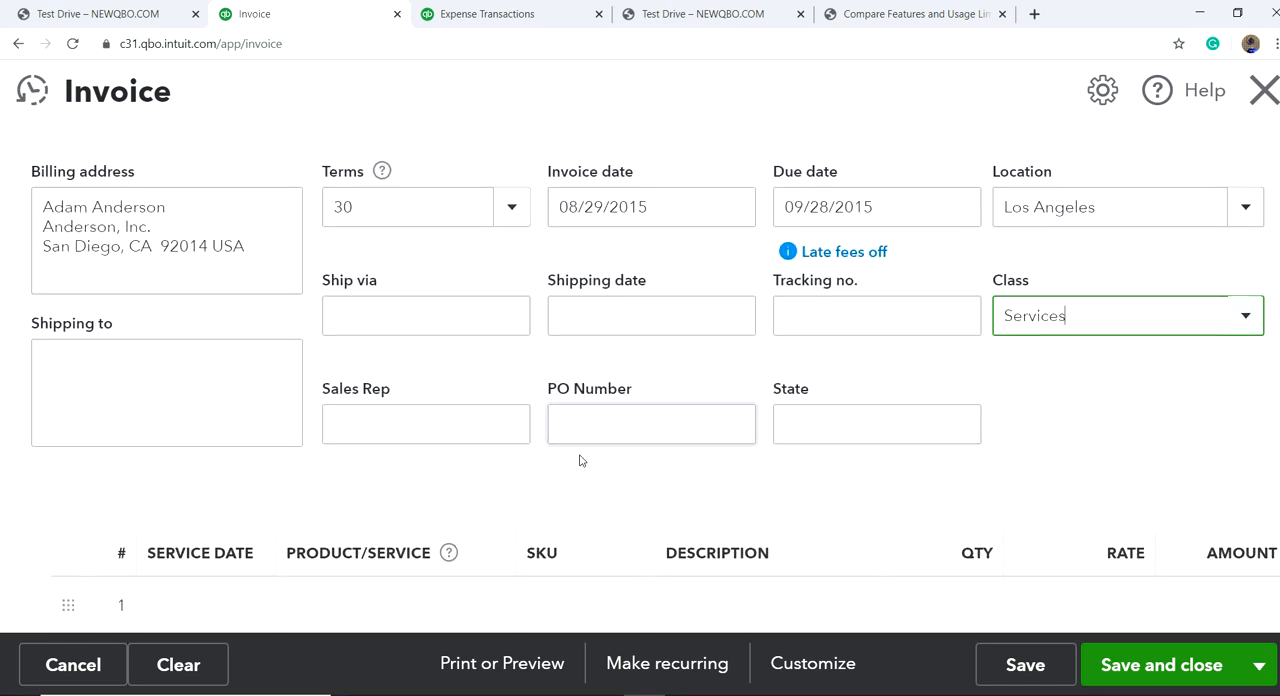
{"action": "left_click", "coordinate": [453, 421]}
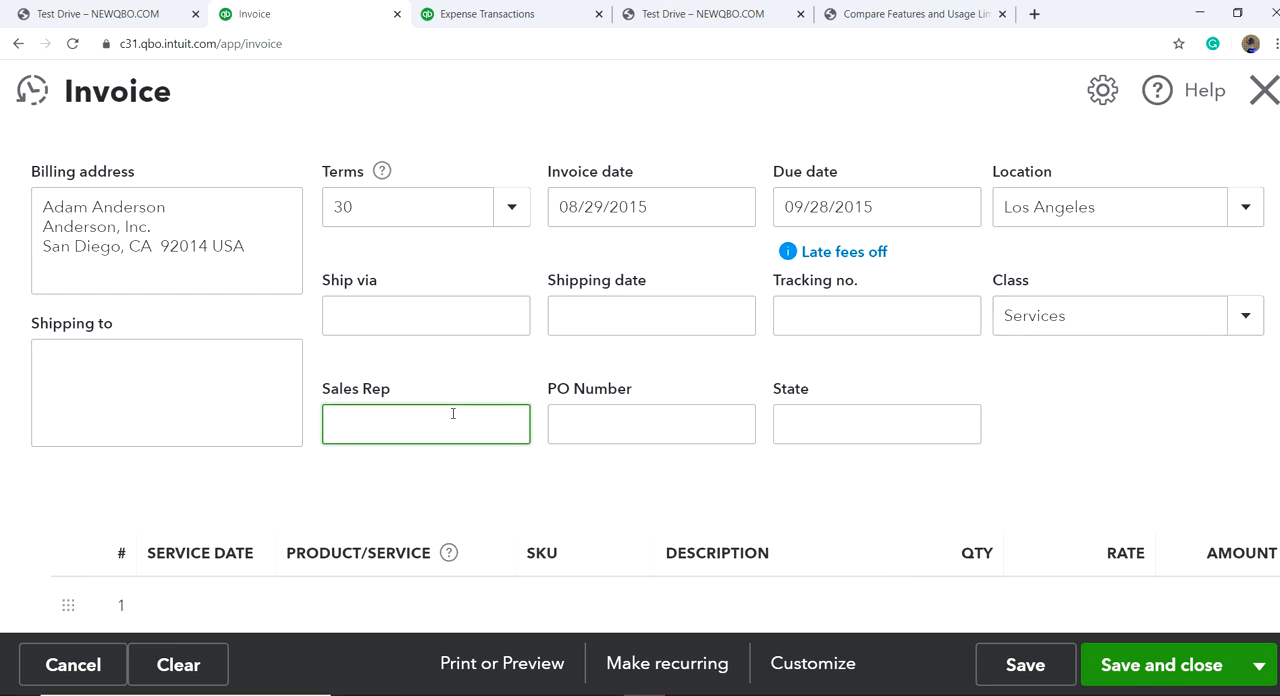
{"action": "key", "text": "Tab"}
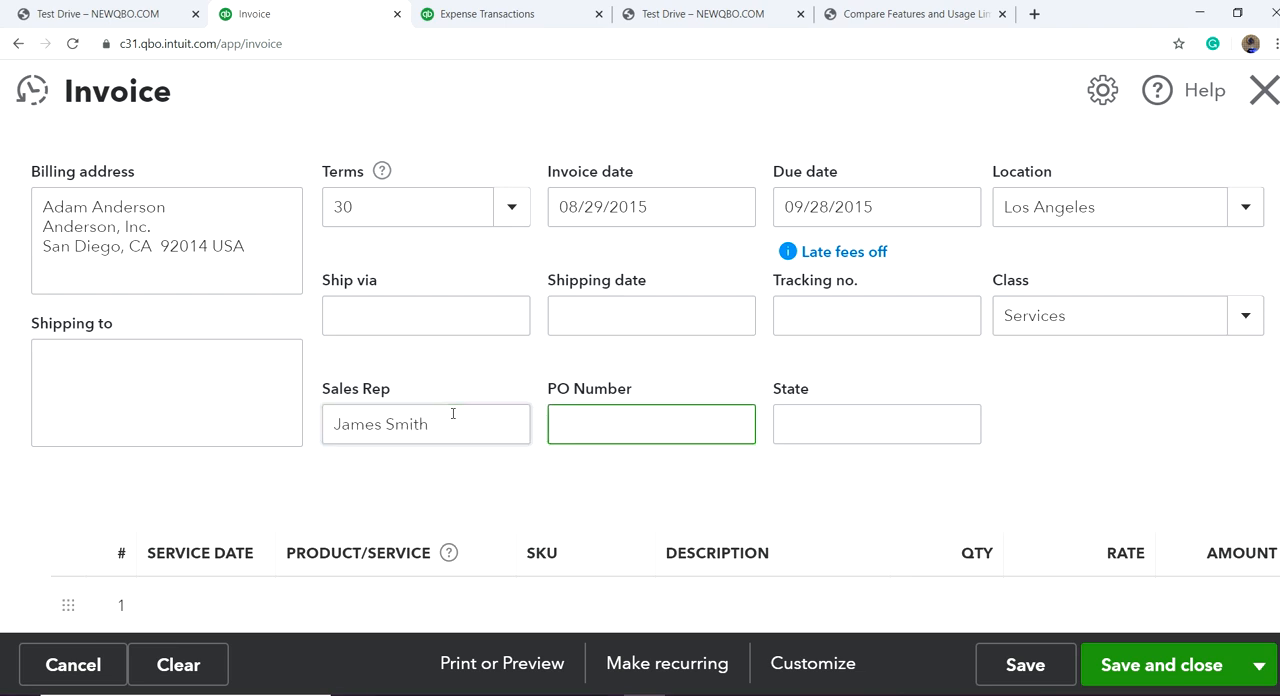
{"action": "type", "text": "8569756"}
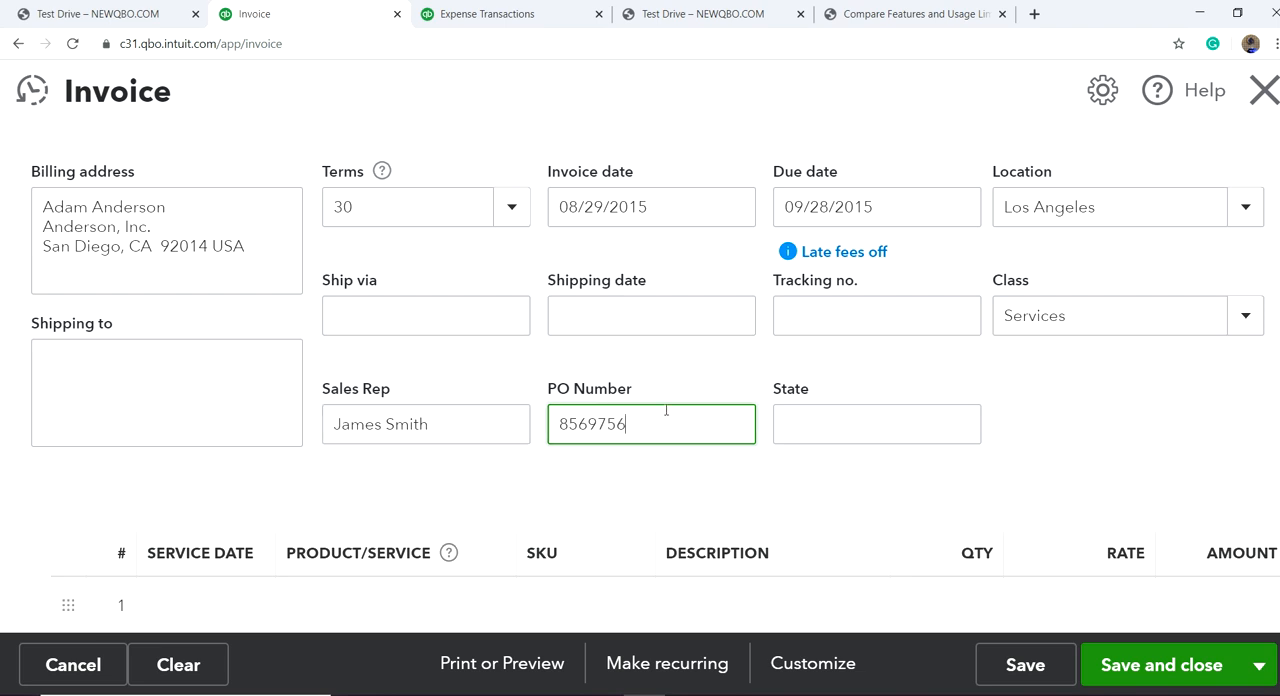
Step: Fill in the invoice's State field with California and San Diego, using a slash
{"action": "left_click", "coordinate": [833, 430]}
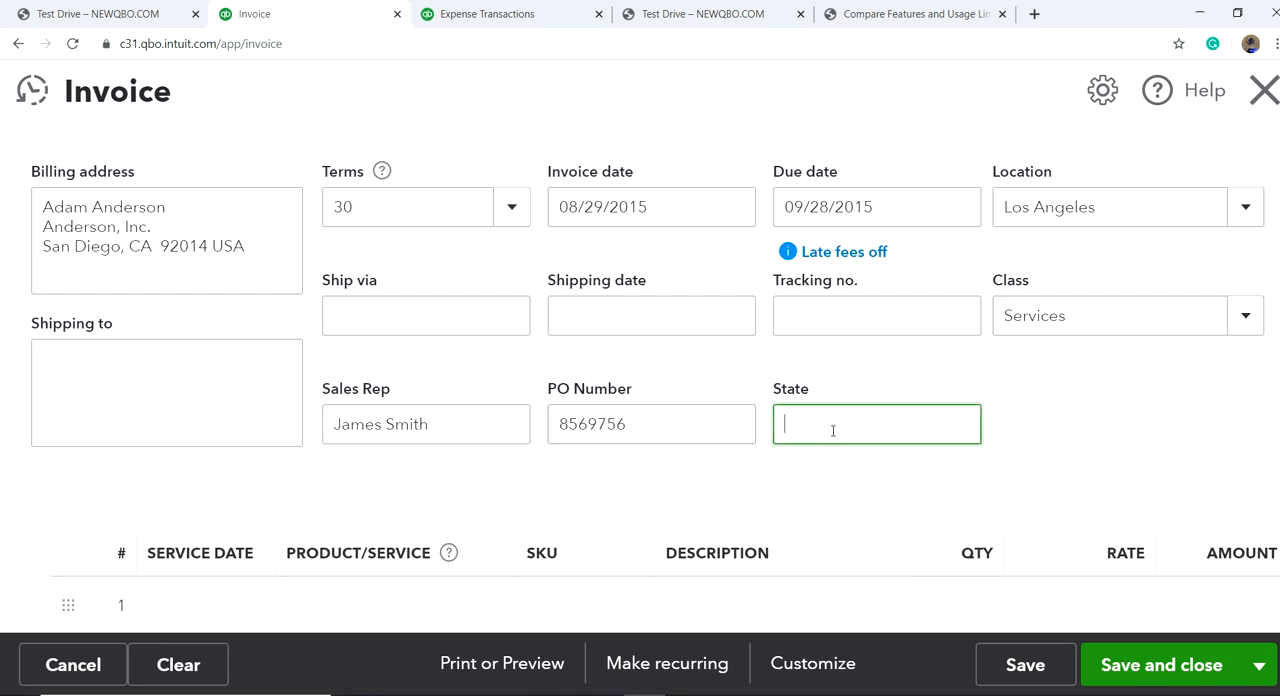
{"action": "type", "text": "CaliforniaSan Diego/"}
{"action": "key", "text": "BackSpace"}
{"action": "type", "text": "/"}
Step: Add product 10002, Garden soil - 5 lb. bag, as the invoice's first line item
{"action": "scroll", "coordinate": [786, 424], "scroll_direction": "down", "scroll_amount": 5}
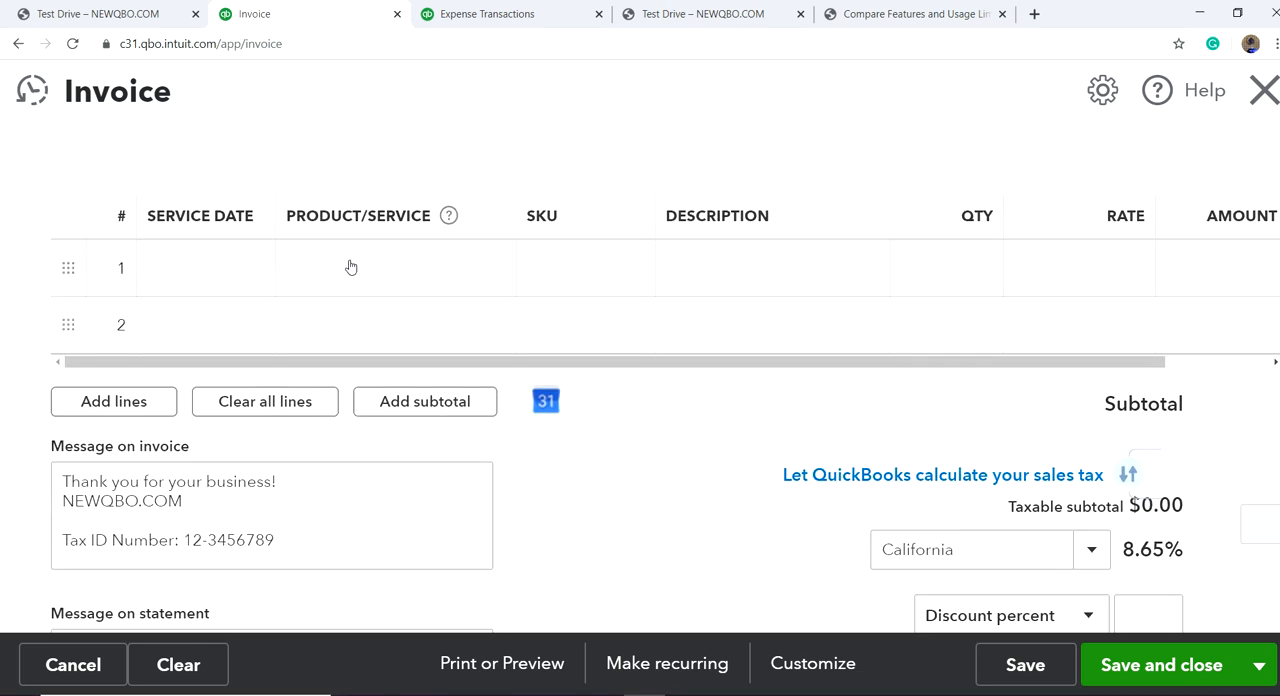
{"action": "left_click", "coordinate": [351, 267]}
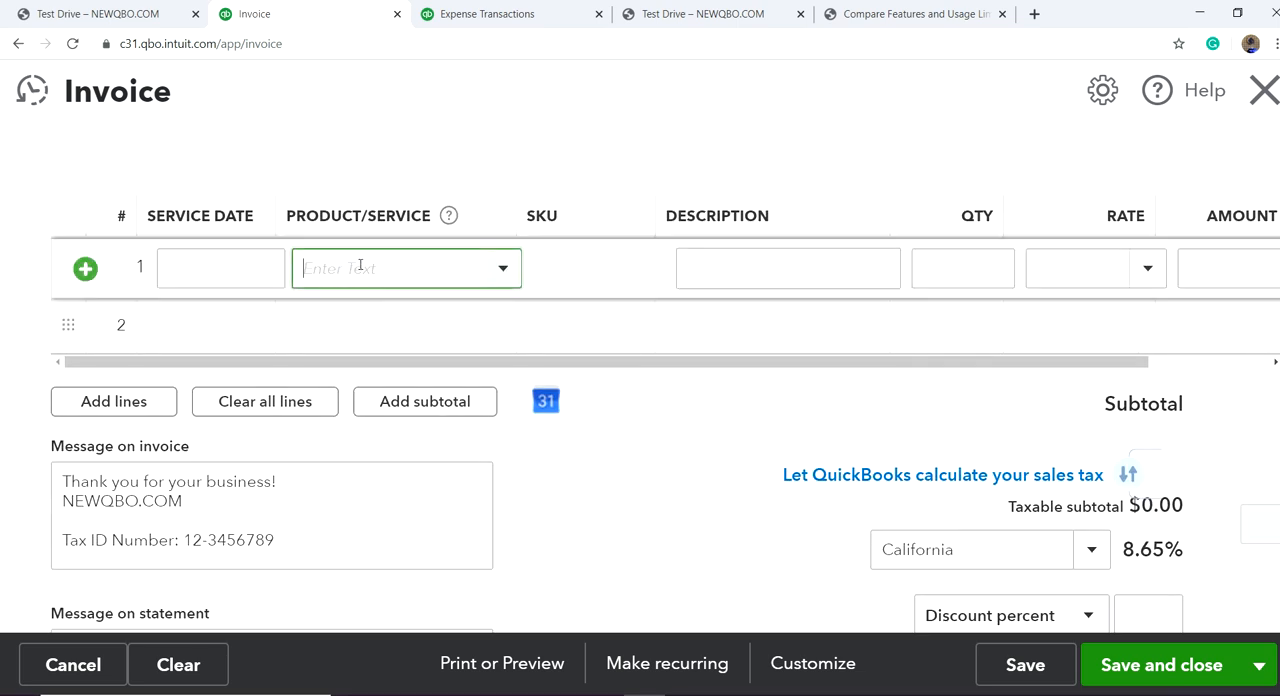
{"action": "left_click", "coordinate": [507, 270]}
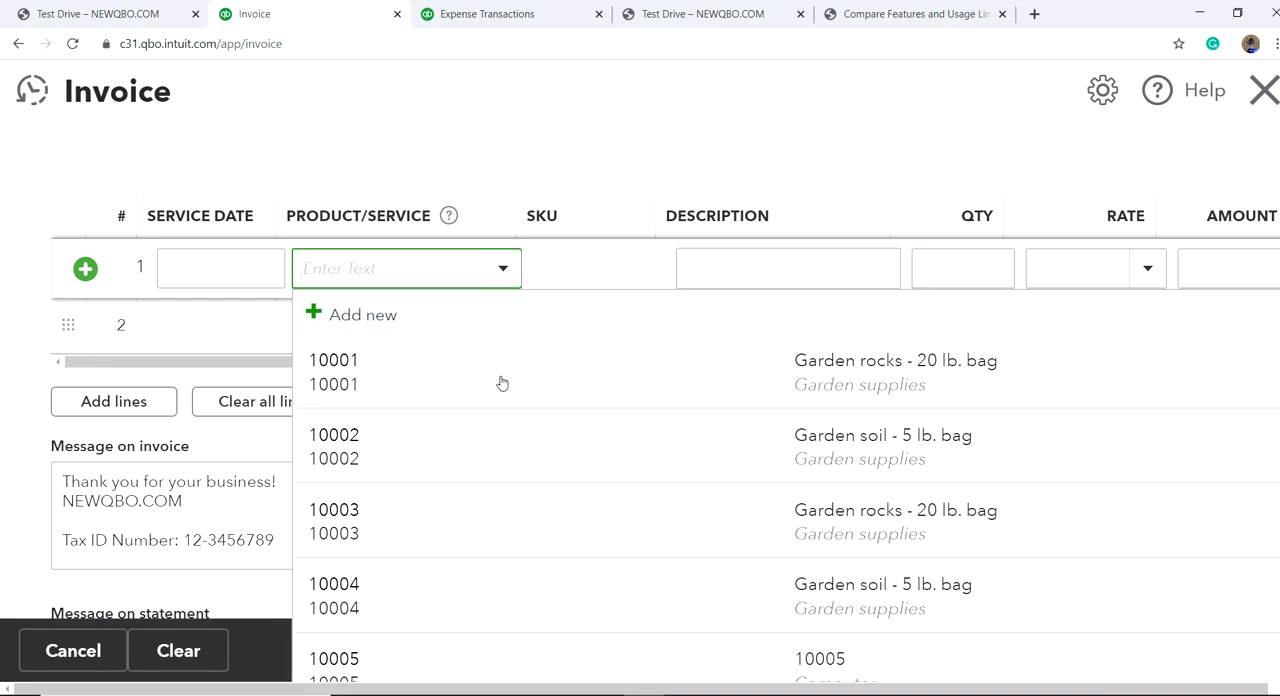
{"action": "left_click", "coordinate": [537, 440]}
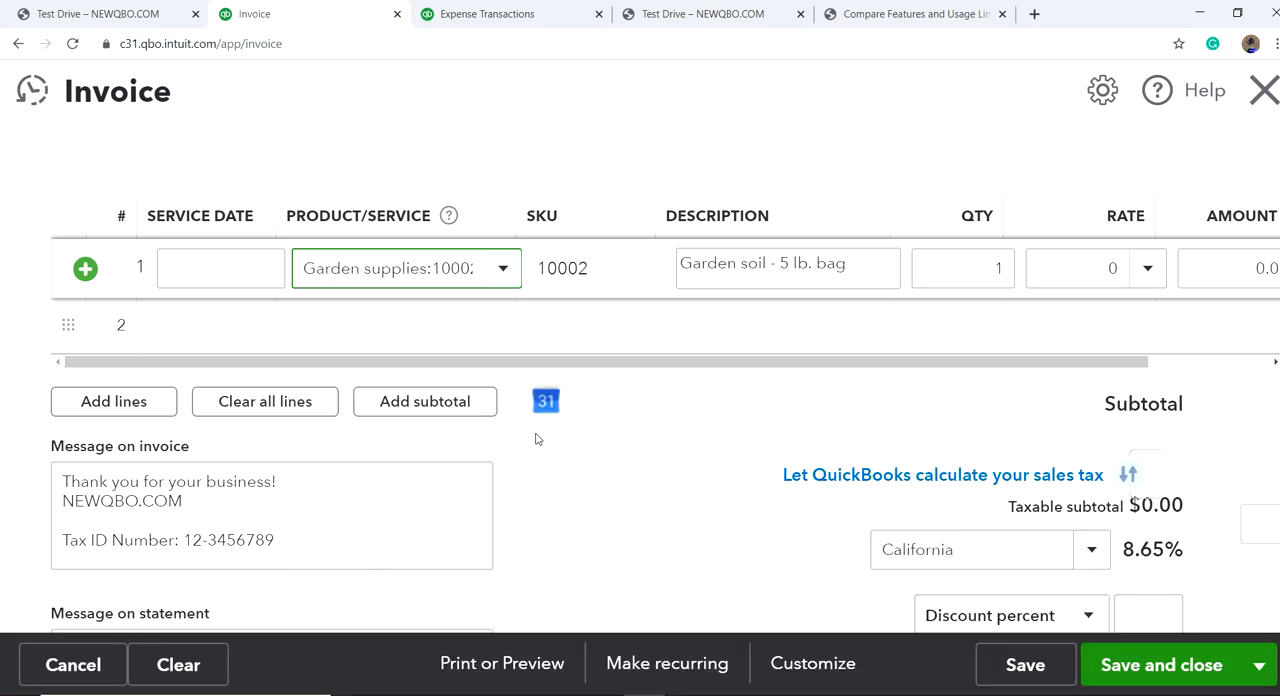
Step: Set the garden soil line's rate to 100 and its quantity to 10
{"action": "left_click", "coordinate": [1132, 266]}
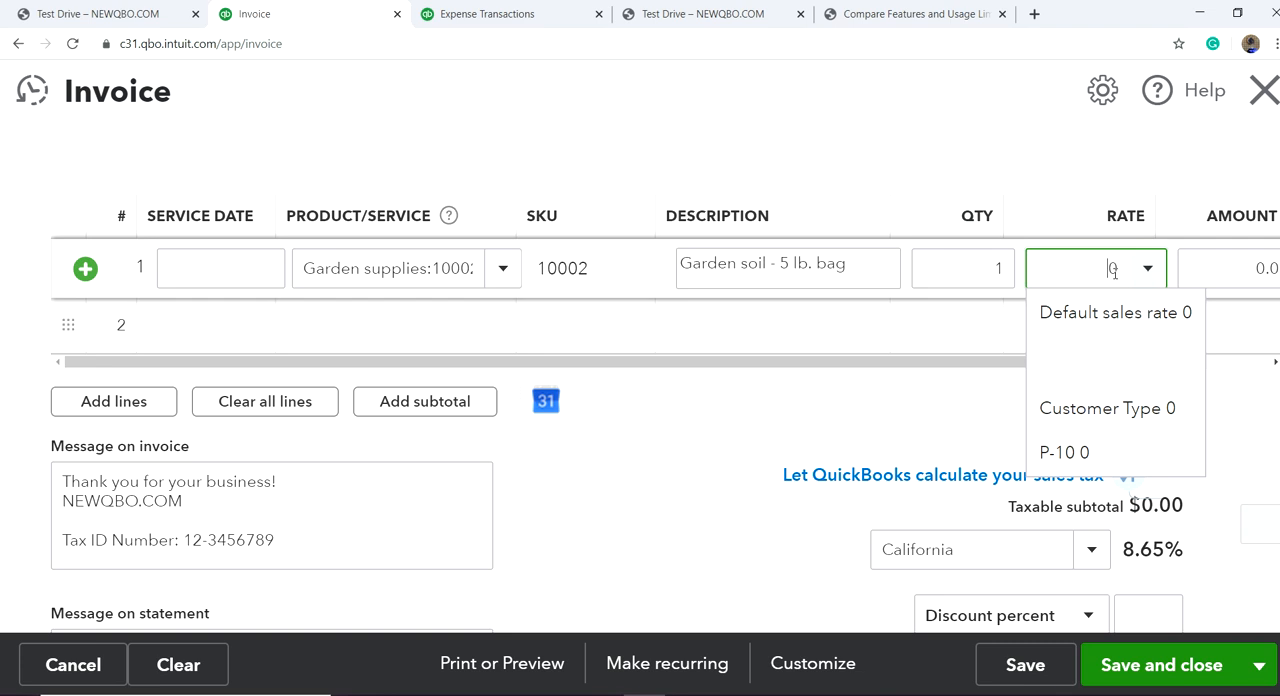
{"action": "type", "text": "100"}
{"action": "key", "text": "BackSpace"}
{"action": "key", "text": "BackSpace"}
{"action": "key", "text": "BackSpace"}
{"action": "key", "text": "BackSpace"}
{"action": "type", "text": "100"}
{"action": "key", "text": "Tab"}
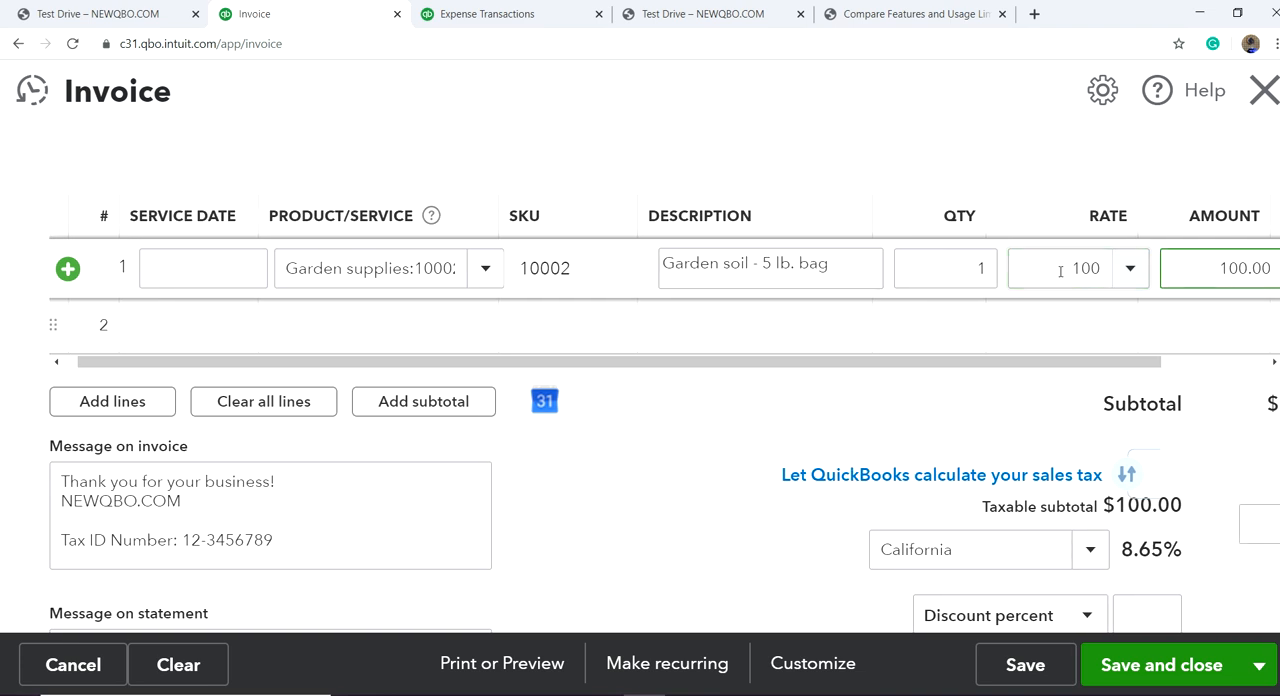
{"action": "left_click", "coordinate": [977, 268]}
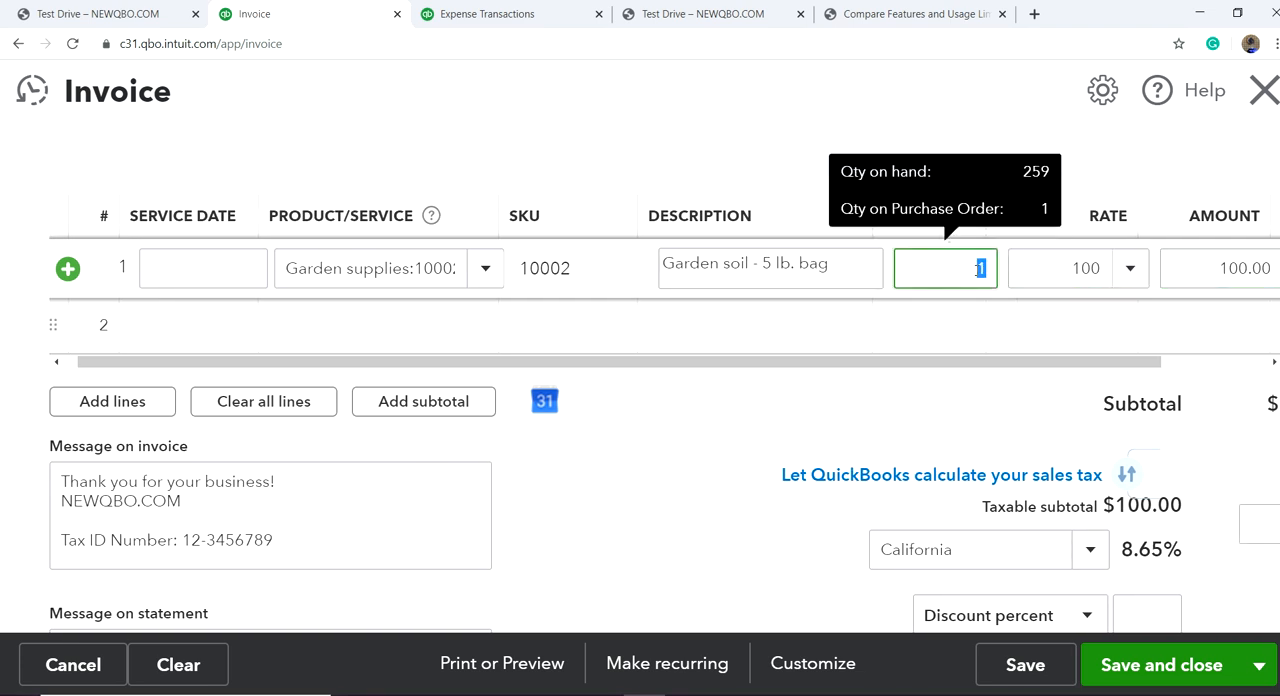
{"action": "type", "text": "10"}
Step: Add the Computer Motherboard product (SKU CM1111) as the invoice's second line item
{"action": "left_click", "coordinate": [371, 324]}
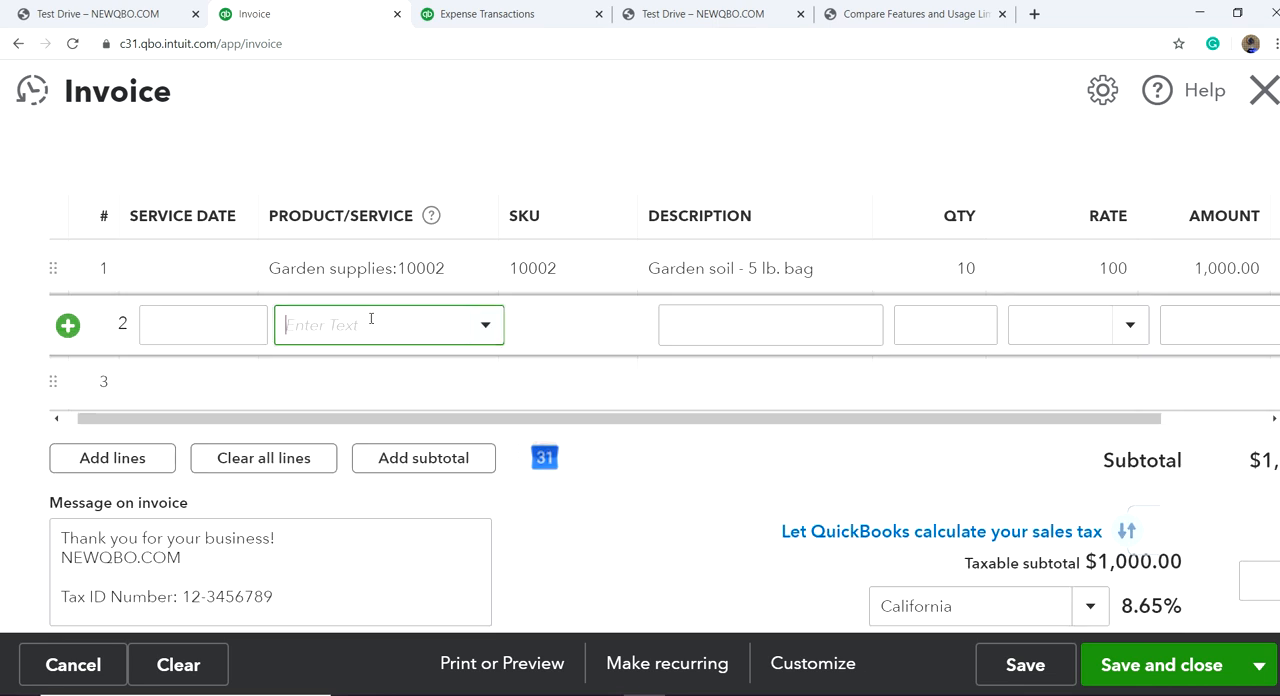
{"action": "left_click", "coordinate": [482, 325]}
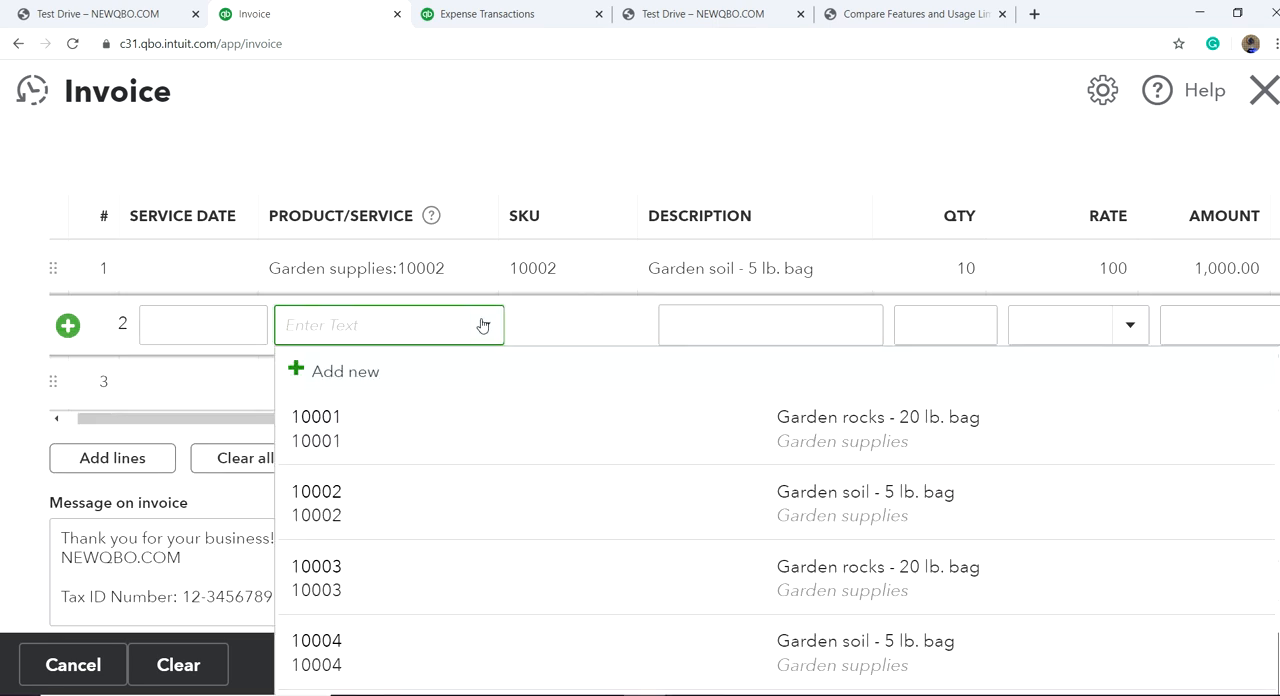
{"action": "scroll", "coordinate": [491, 406], "scroll_direction": "down", "scroll_amount": 5}
{"action": "scroll", "coordinate": [505, 395], "scroll_direction": "up", "scroll_amount": 2}
{"action": "scroll", "coordinate": [508, 370], "scroll_direction": "down", "scroll_amount": 2}
{"action": "scroll", "coordinate": [480, 420], "scroll_direction": "up", "scroll_amount": 1}
{"action": "left_click", "coordinate": [459, 500]}
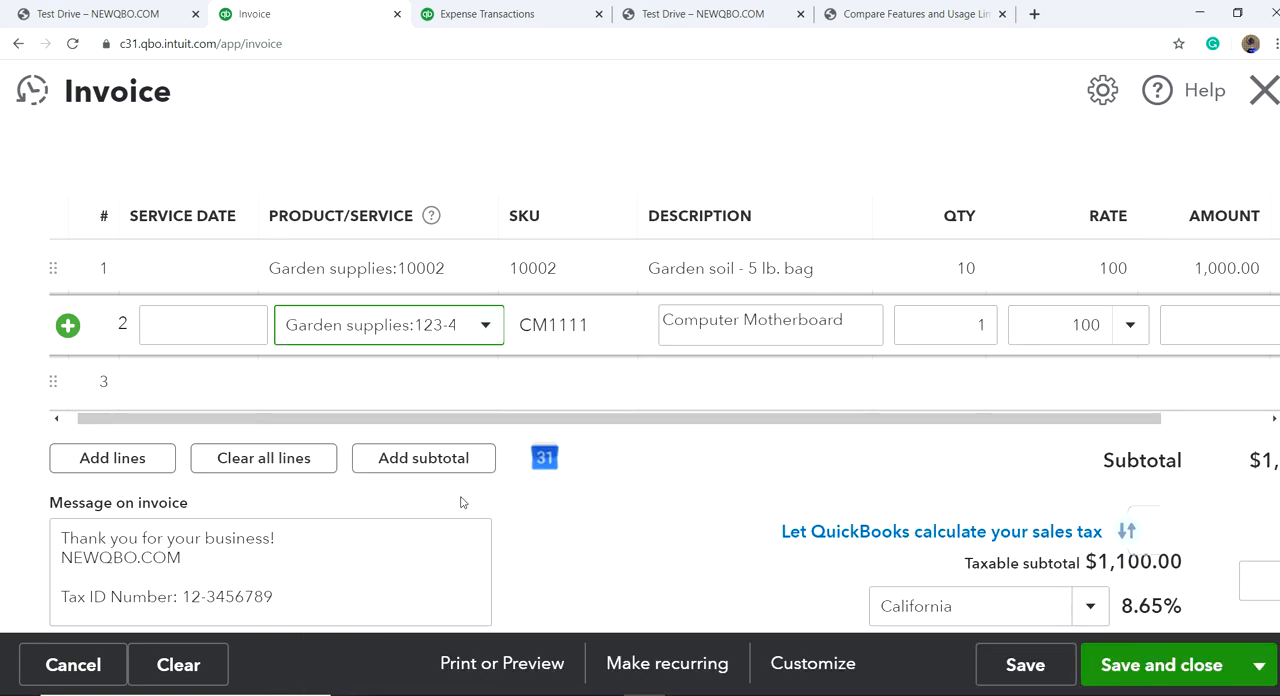
{"action": "left_click", "coordinate": [980, 323]}
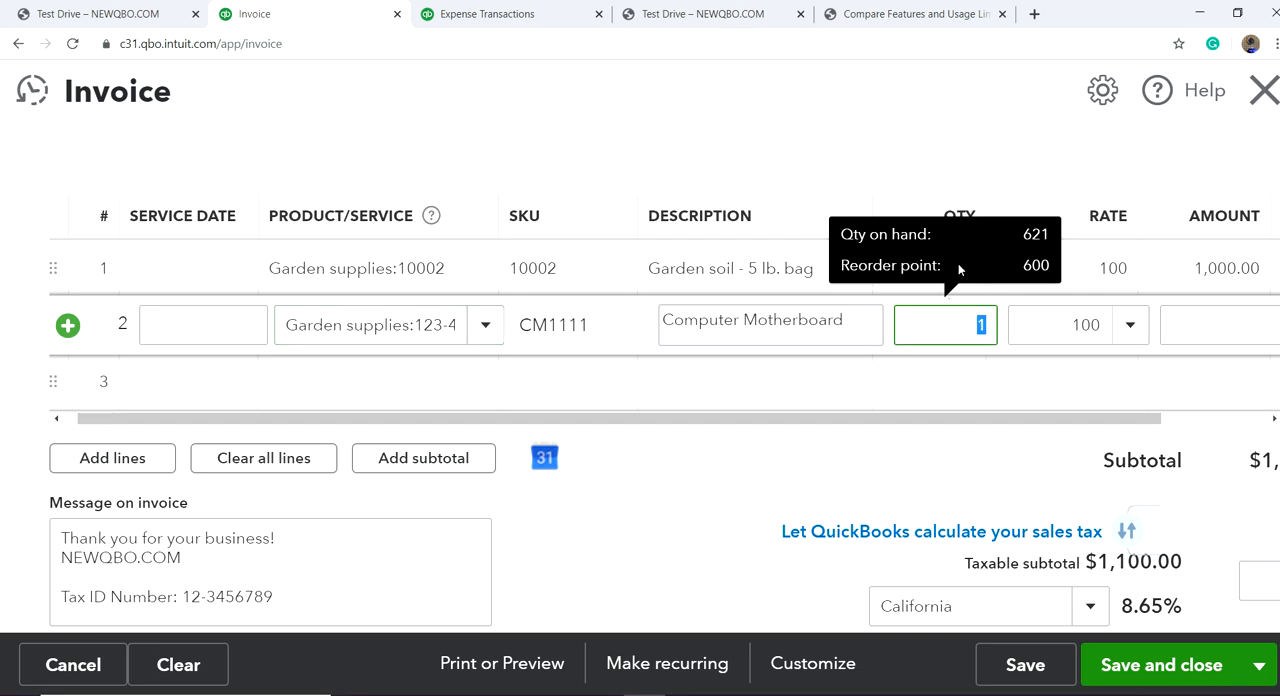
{"action": "left_click", "coordinate": [1188, 327]}
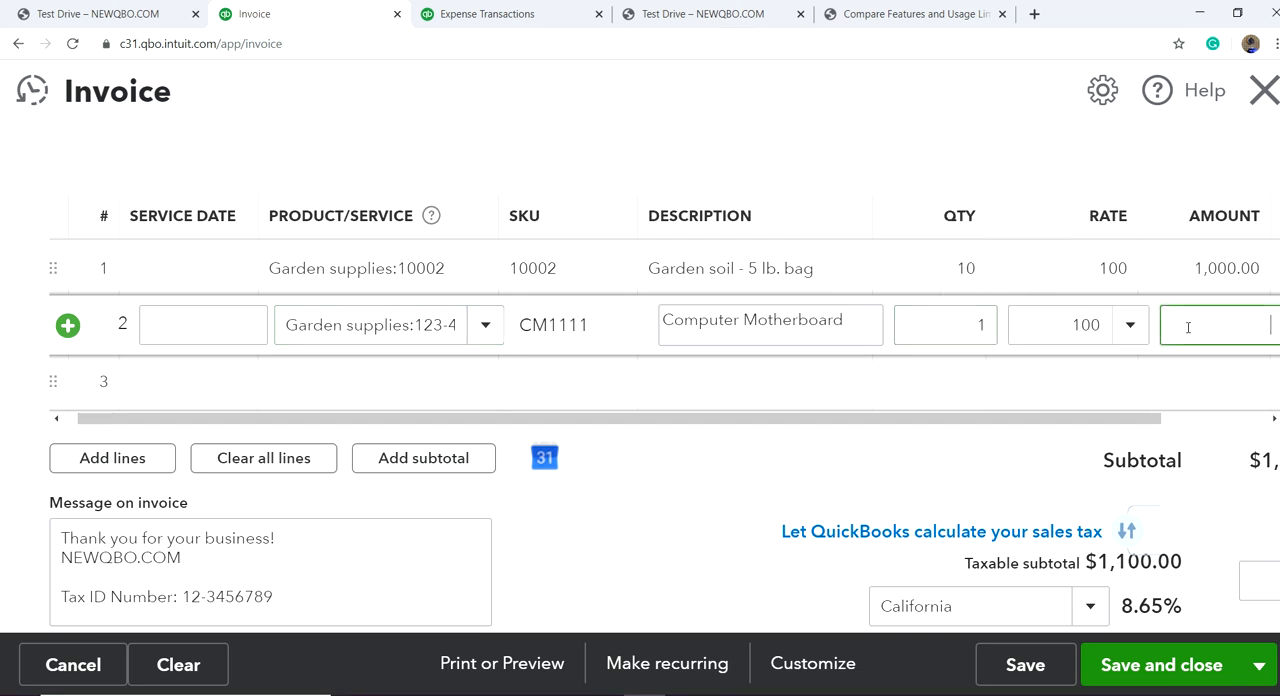
{"action": "key", "text": "Tab"}
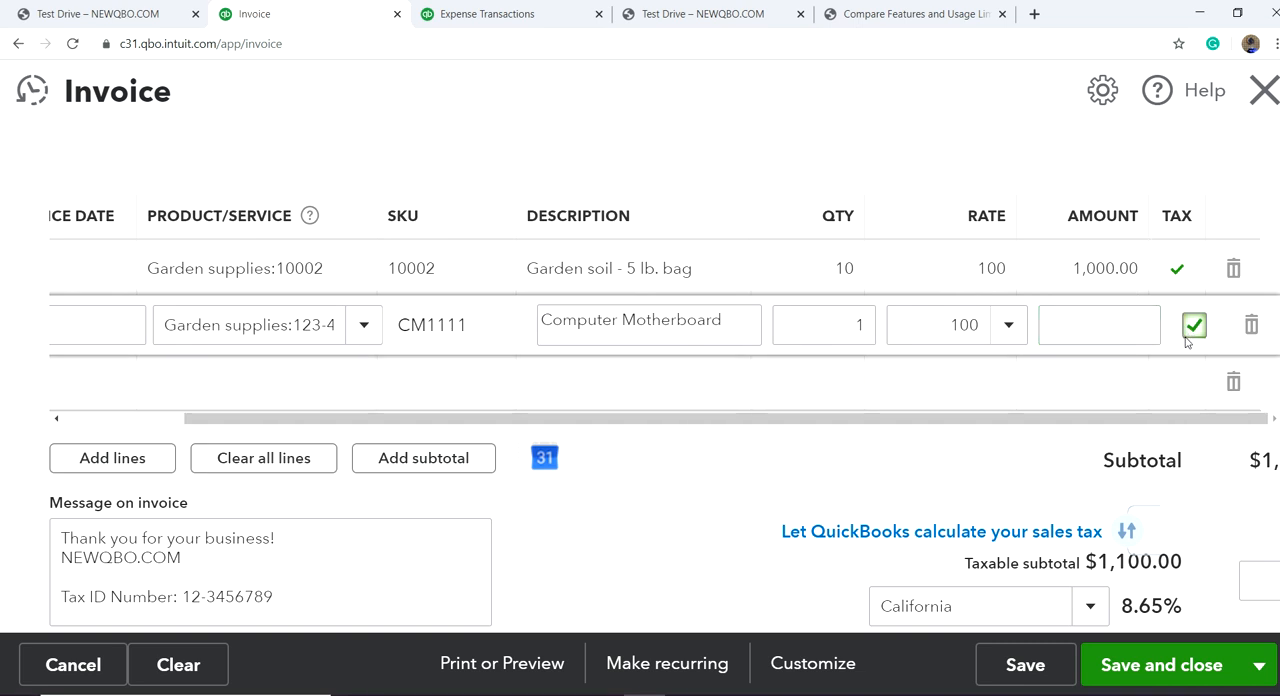
{"action": "left_click", "coordinate": [679, 462]}
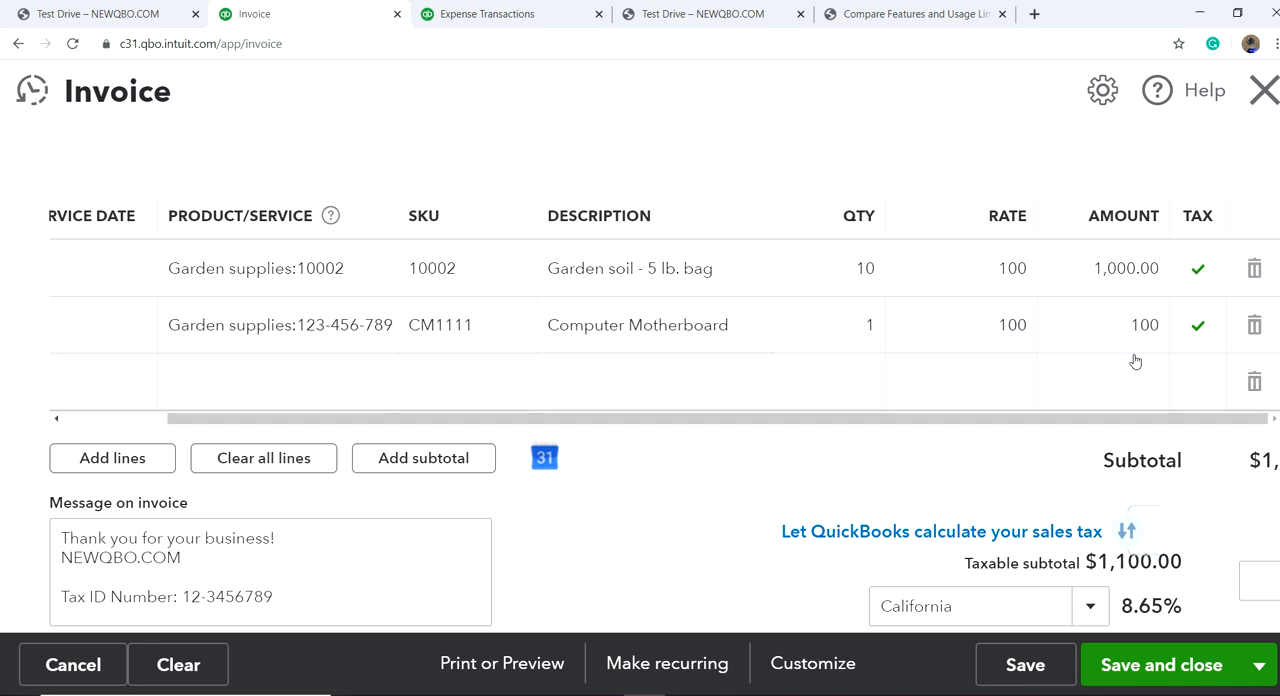
Step: Find the Services item with the search text "se" and add it as the invoice's third line item
{"action": "left_click", "coordinate": [236, 382]}
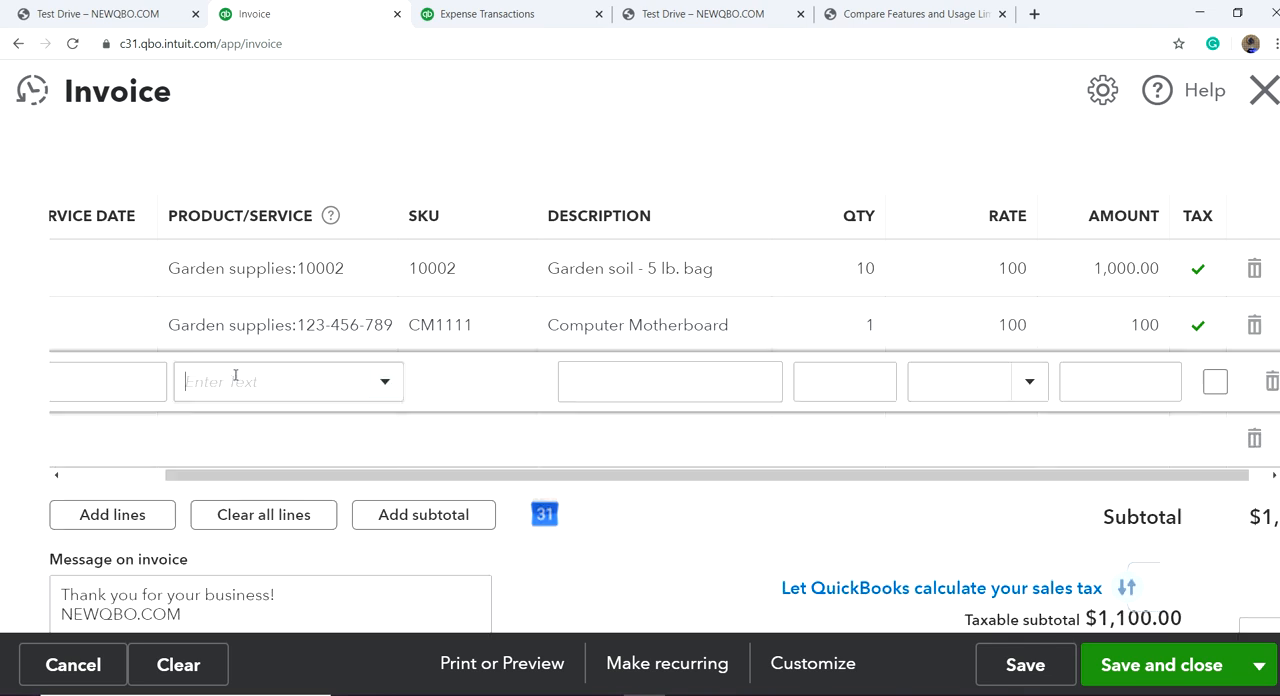
{"action": "left_click", "coordinate": [388, 381]}
{"action": "scroll", "coordinate": [529, 326], "scroll_direction": "down", "scroll_amount": 10}
{"action": "scroll", "coordinate": [531, 327], "scroll_direction": "down", "scroll_amount": 8}
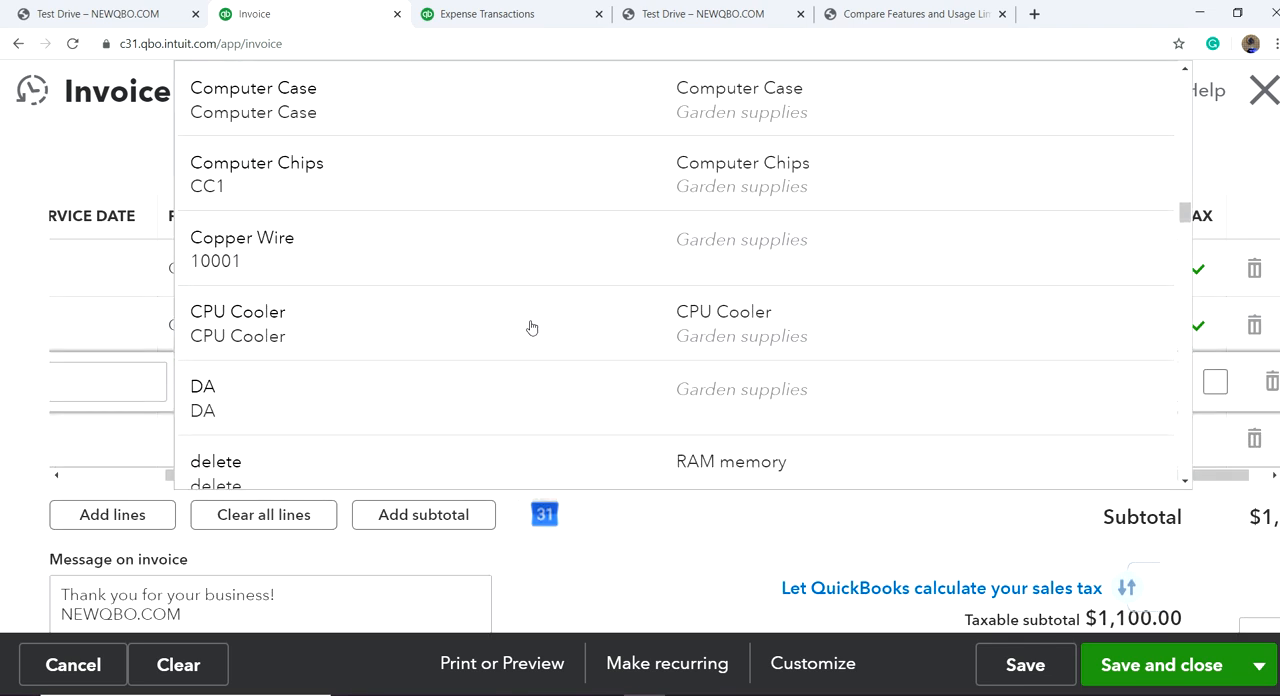
{"action": "scroll", "coordinate": [531, 327], "scroll_direction": "down", "scroll_amount": 3}
{"action": "scroll", "coordinate": [531, 327], "scroll_direction": "down", "scroll_amount": 10}
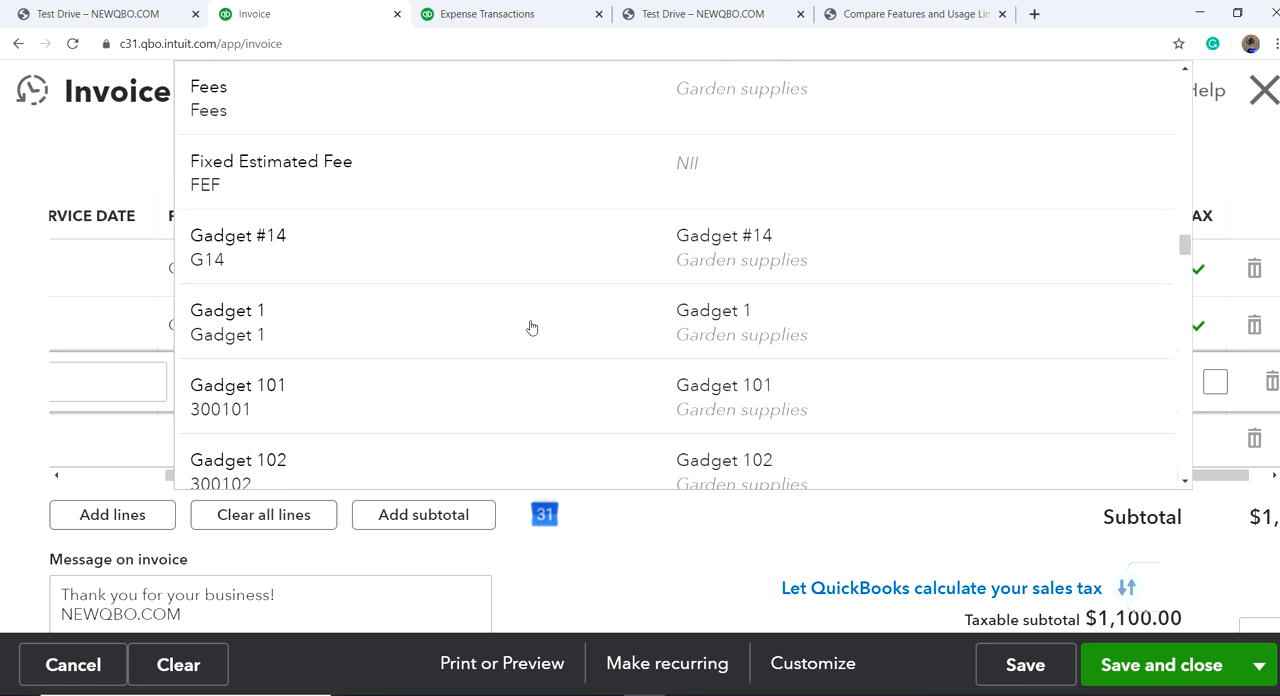
{"action": "scroll", "coordinate": [531, 327], "scroll_direction": "down", "scroll_amount": 10}
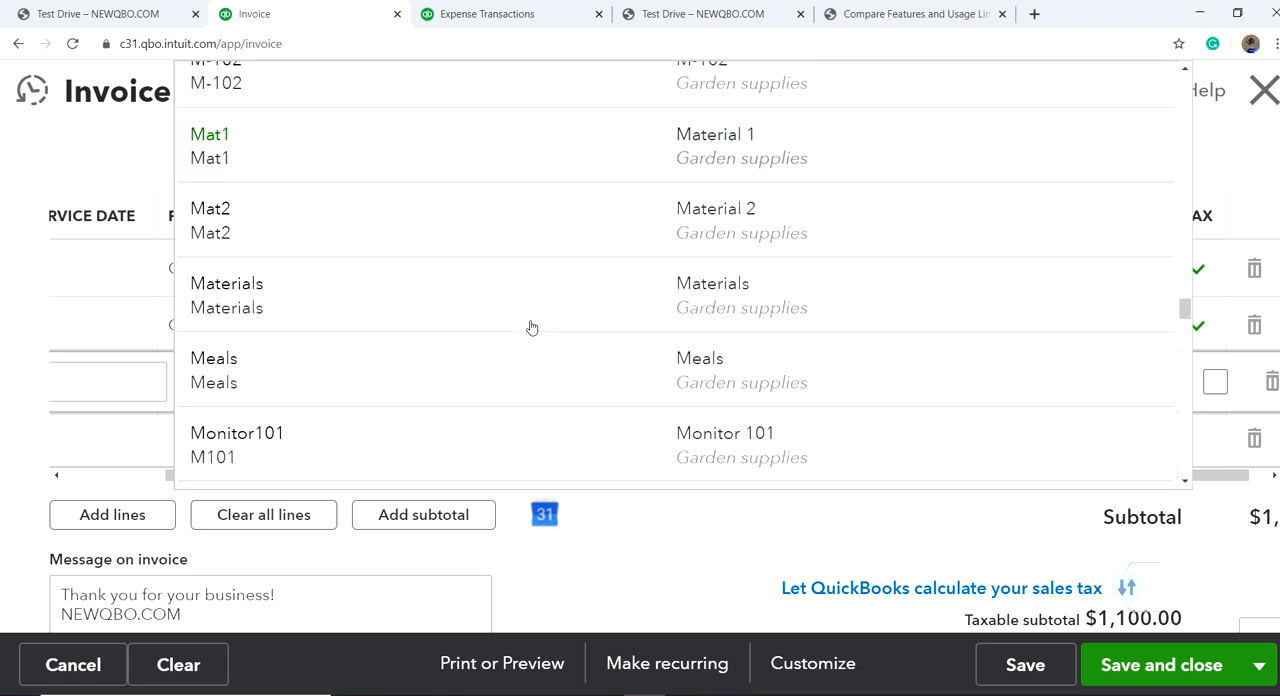
{"action": "scroll", "coordinate": [531, 327], "scroll_direction": "down", "scroll_amount": 8}
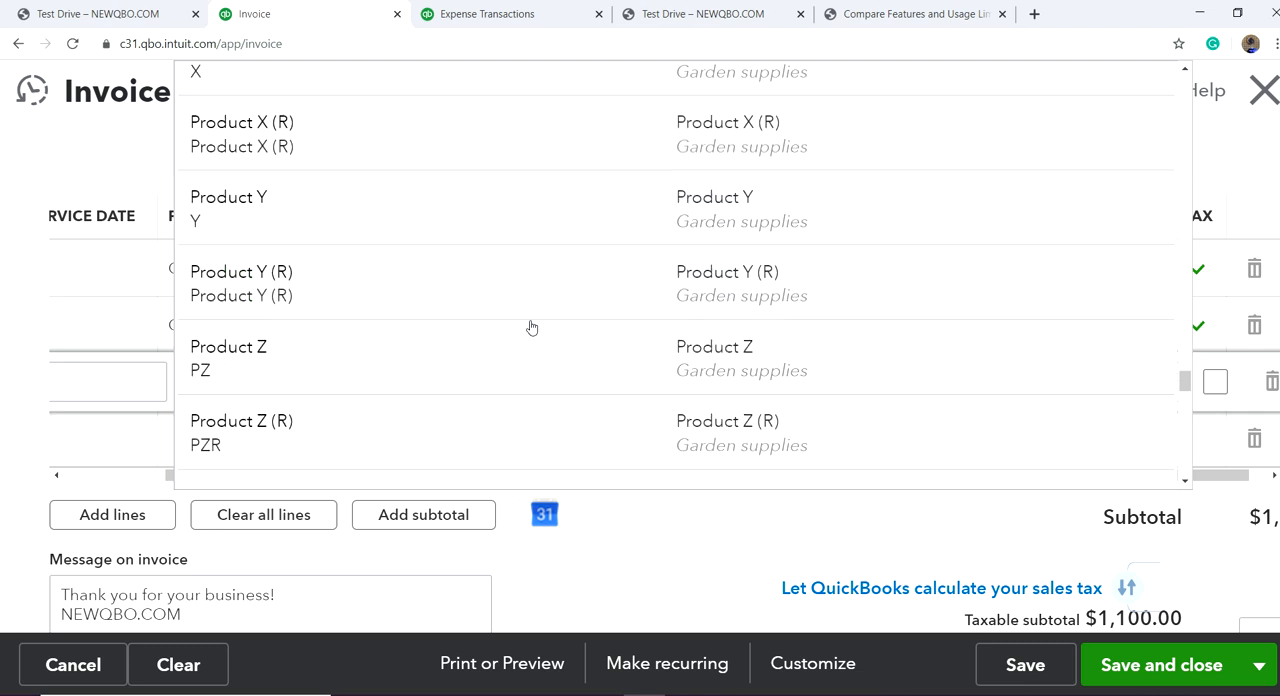
{"action": "type", "text": "se"}
{"action": "scroll", "coordinate": [560, 366], "scroll_direction": "up", "scroll_amount": 3}
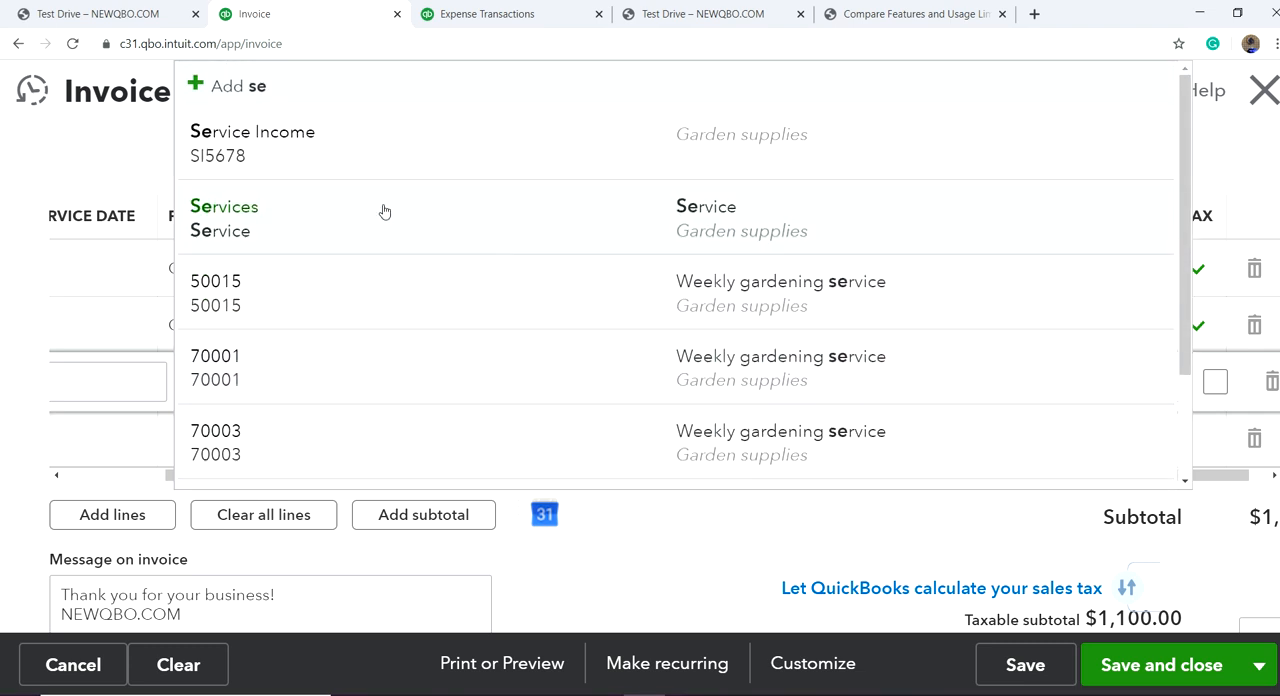
{"action": "left_click", "coordinate": [384, 212]}
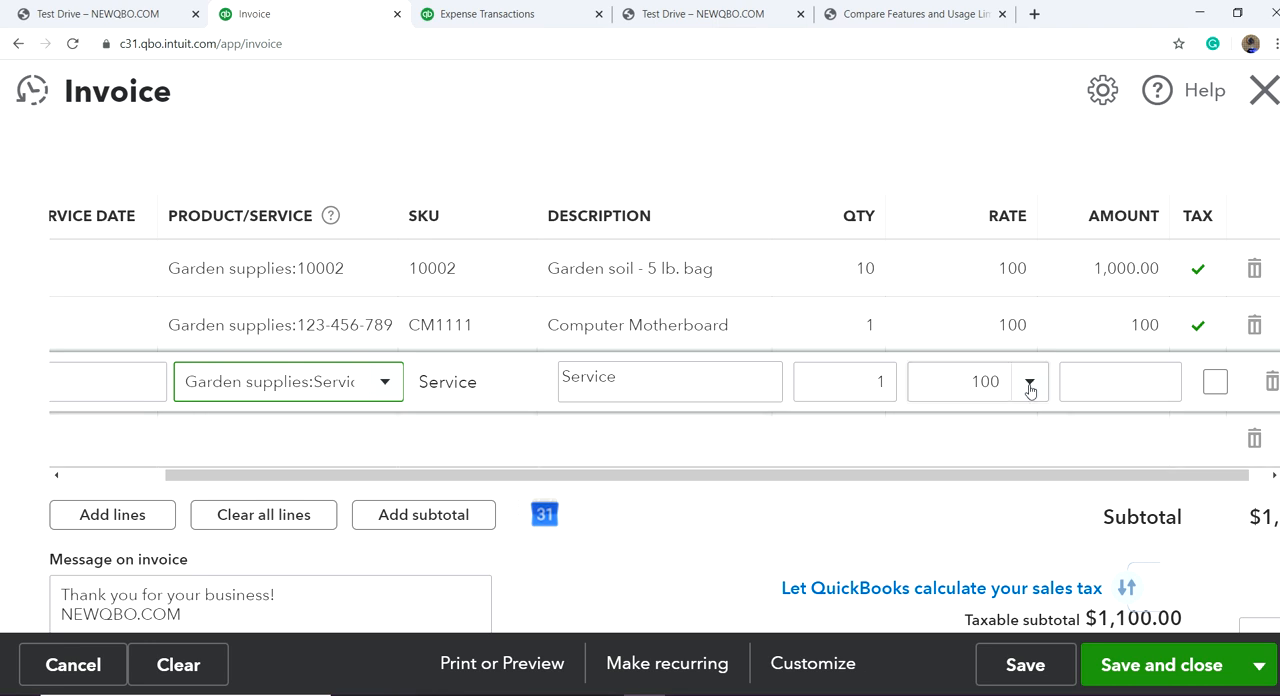
Step: Change the third line's description to Services and set its rate to 500
{"action": "key", "text": "Tab"}
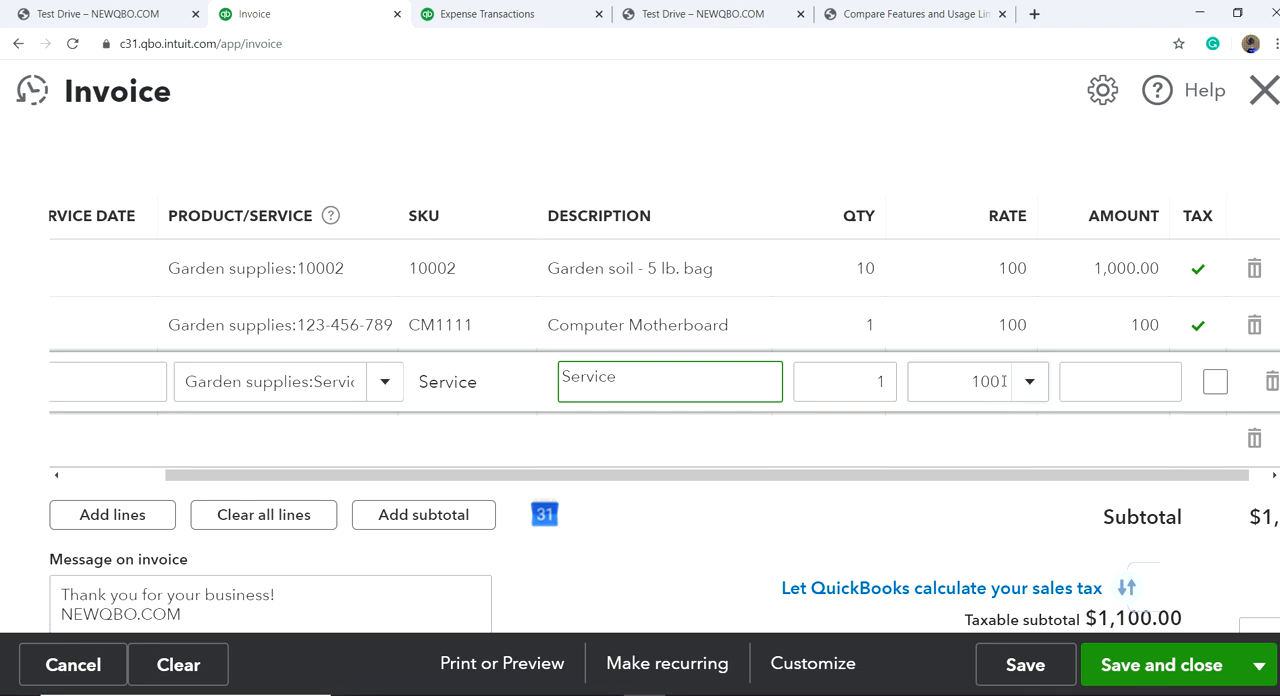
{"action": "type", "text": "Services"}
{"action": "key", "text": "Tab"}
{"action": "key", "text": "Tab"}
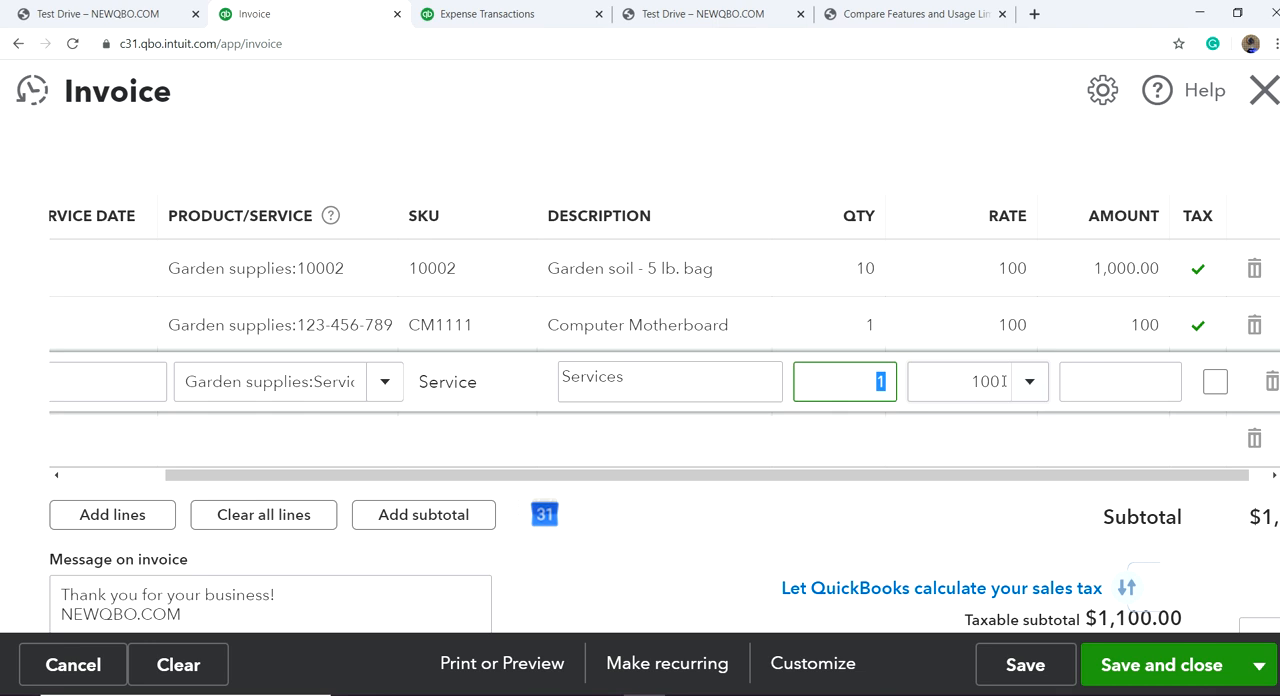
{"action": "type", "text": "500"}
{"action": "key", "text": "Tab"}
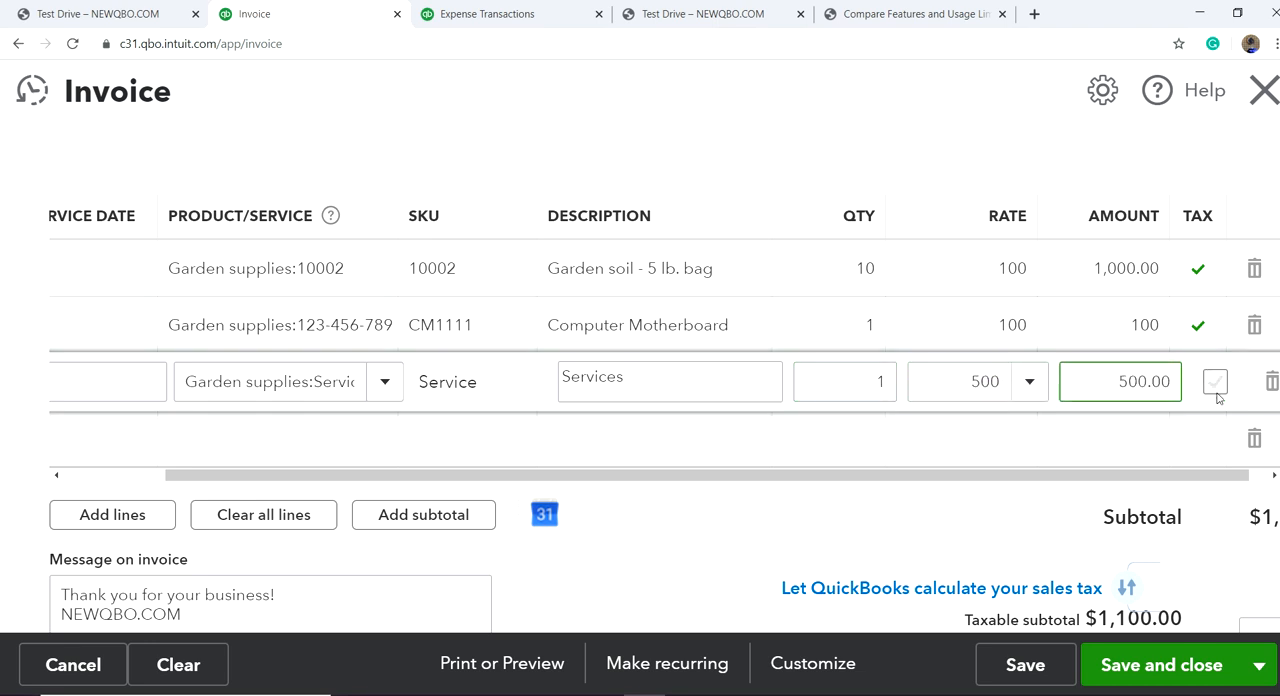
Step: Try to save the invoice and review the header fields and any message on the form
{"action": "scroll", "coordinate": [758, 502], "scroll_direction": "down", "scroll_amount": 3}
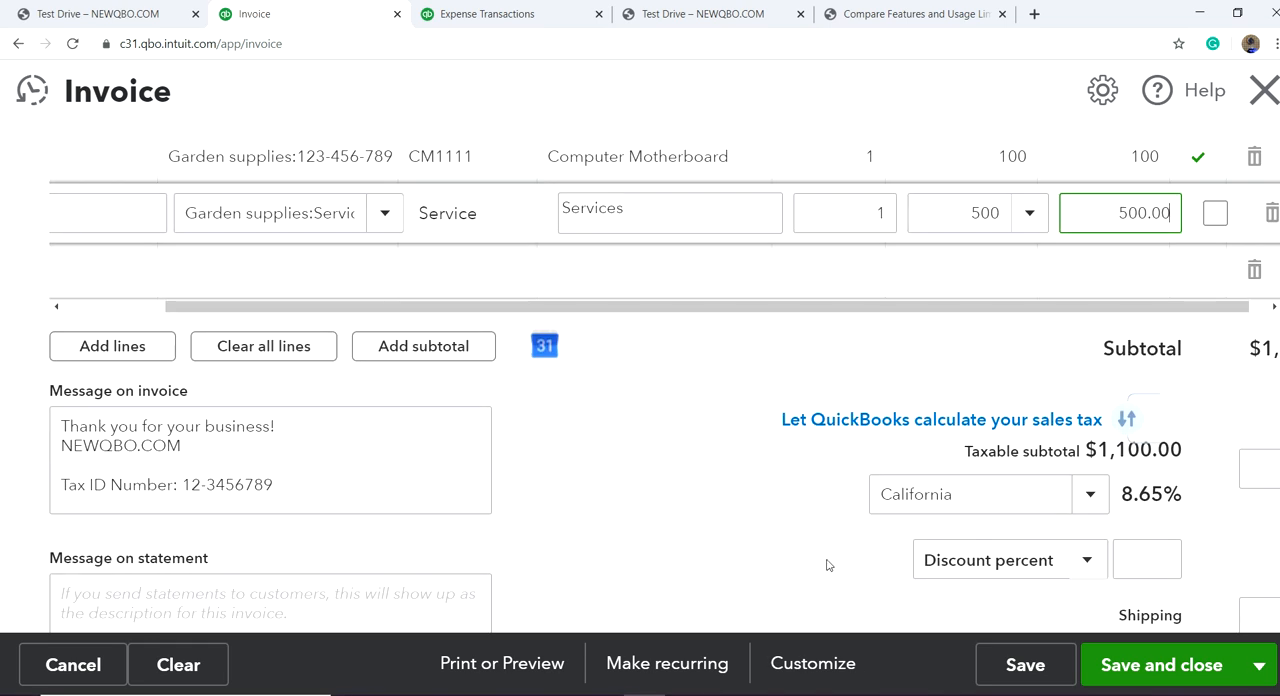
{"action": "left_click", "coordinate": [1025, 667]}
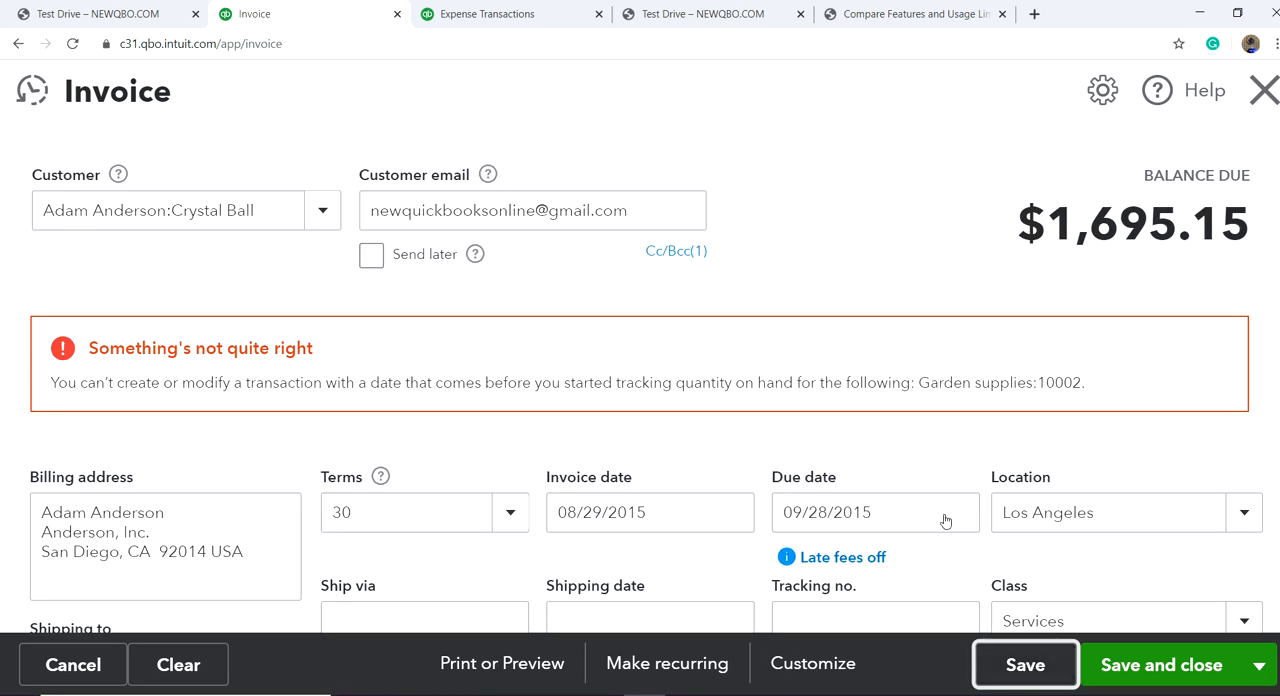
{"action": "scroll", "coordinate": [885, 451], "scroll_direction": "down", "scroll_amount": 1}
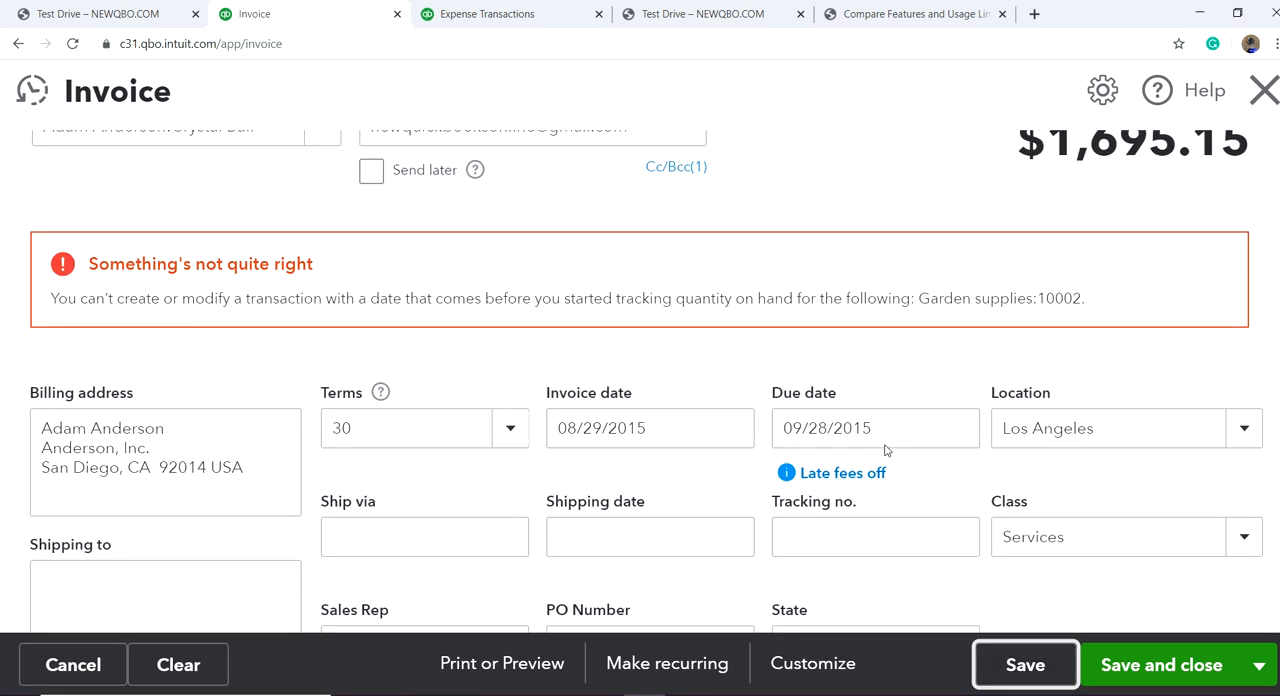
{"action": "scroll", "coordinate": [739, 296], "scroll_direction": "down", "scroll_amount": 2}
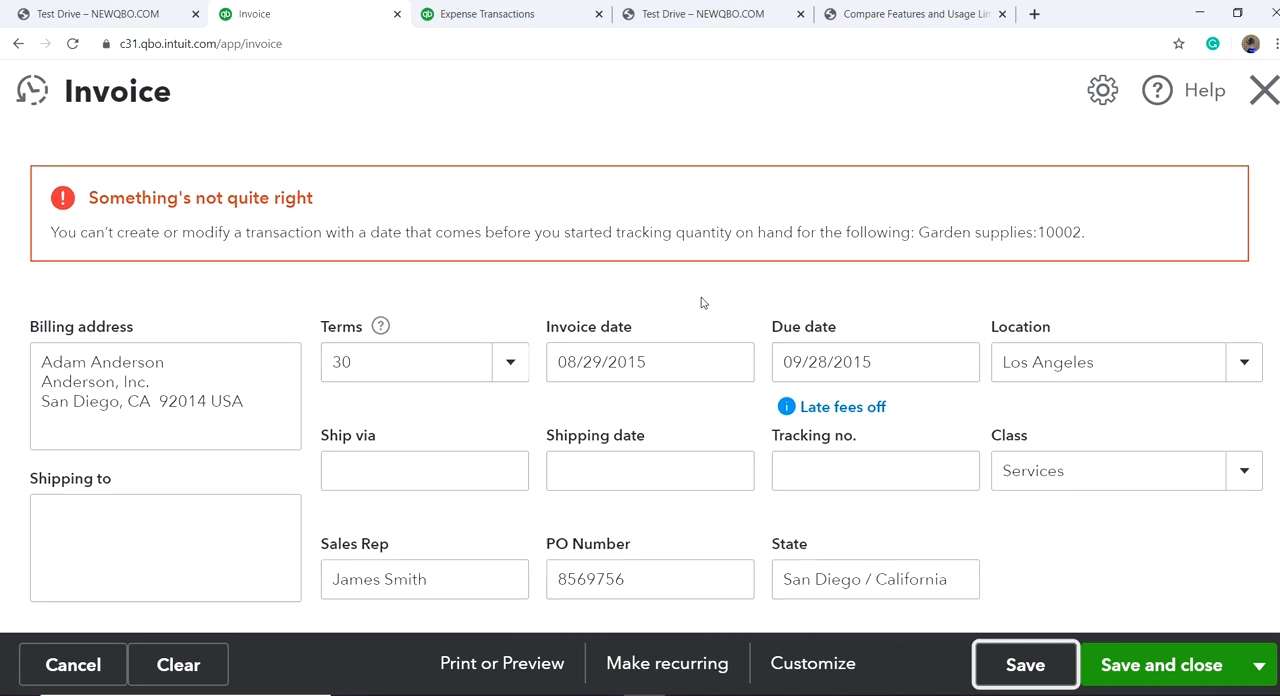
{"action": "scroll", "coordinate": [620, 335], "scroll_direction": "down", "scroll_amount": 2}
{"action": "scroll", "coordinate": [640, 325], "scroll_direction": "up", "scroll_amount": 6}
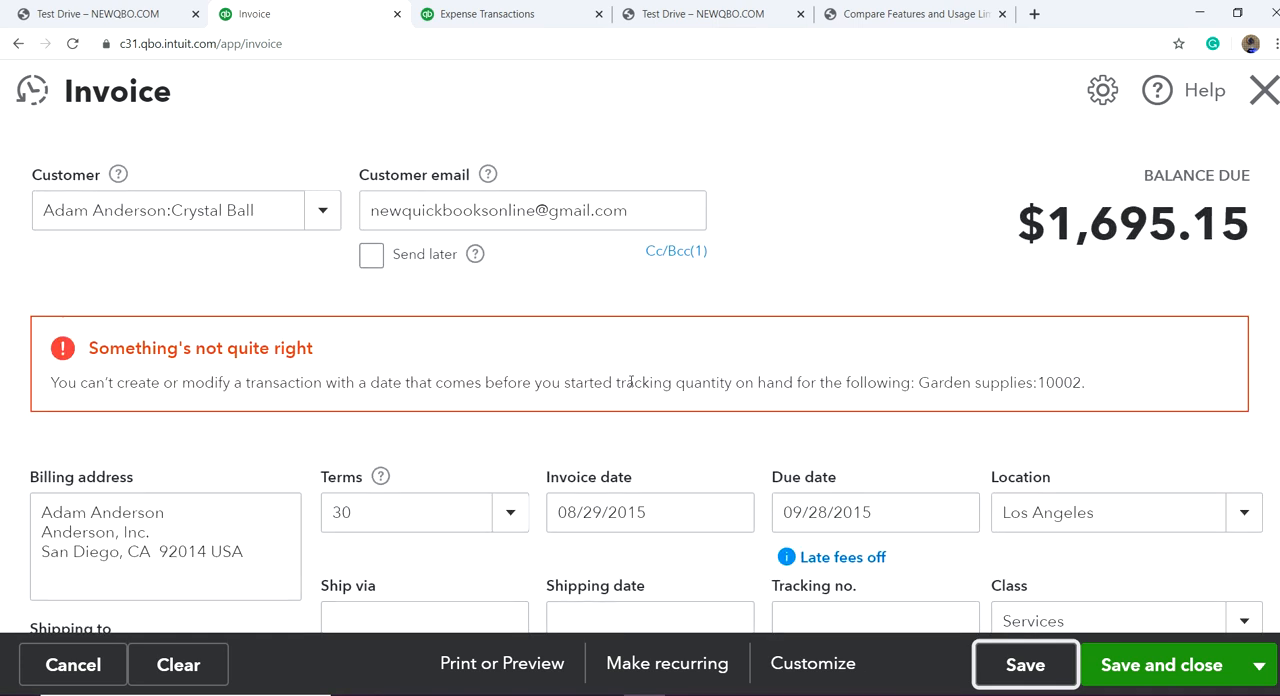
Step: Set the invoice date to 08/01/2015 from the calendar
{"action": "scroll", "coordinate": [676, 312], "scroll_direction": "down", "scroll_amount": 4}
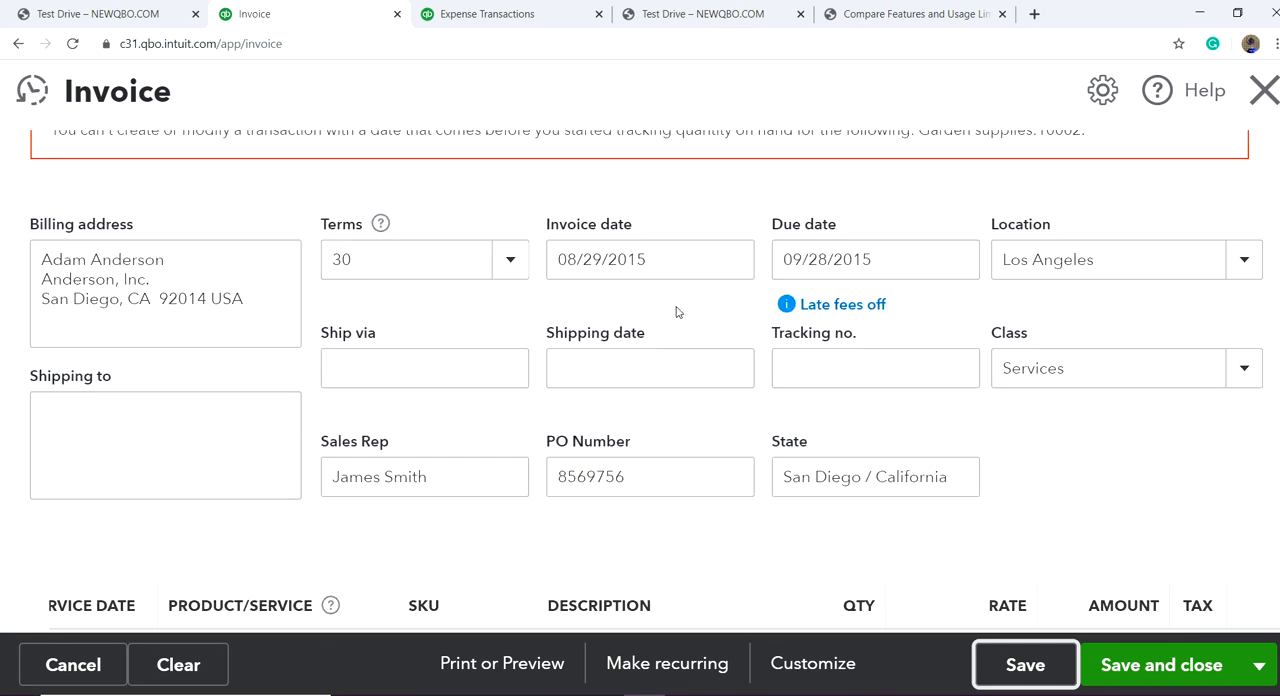
{"action": "left_click", "coordinate": [731, 265]}
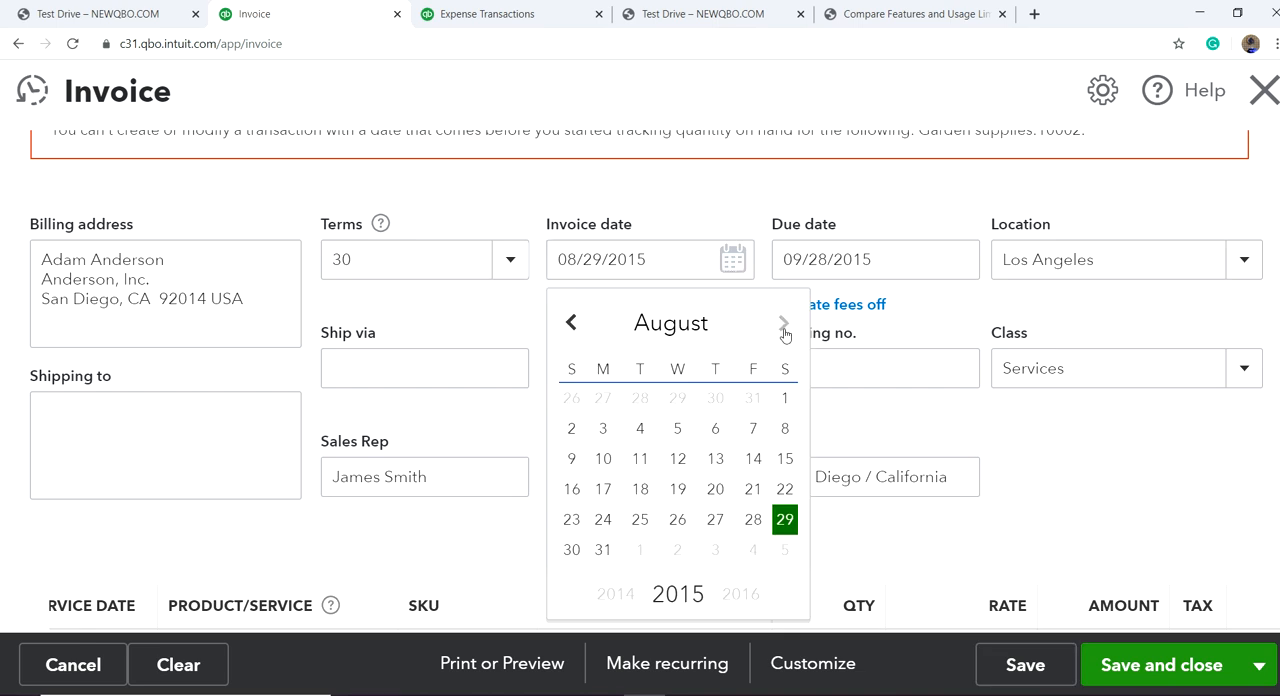
{"action": "left_click", "coordinate": [784, 400]}
{"action": "scroll", "coordinate": [752, 350], "scroll_direction": "up", "scroll_amount": 2}
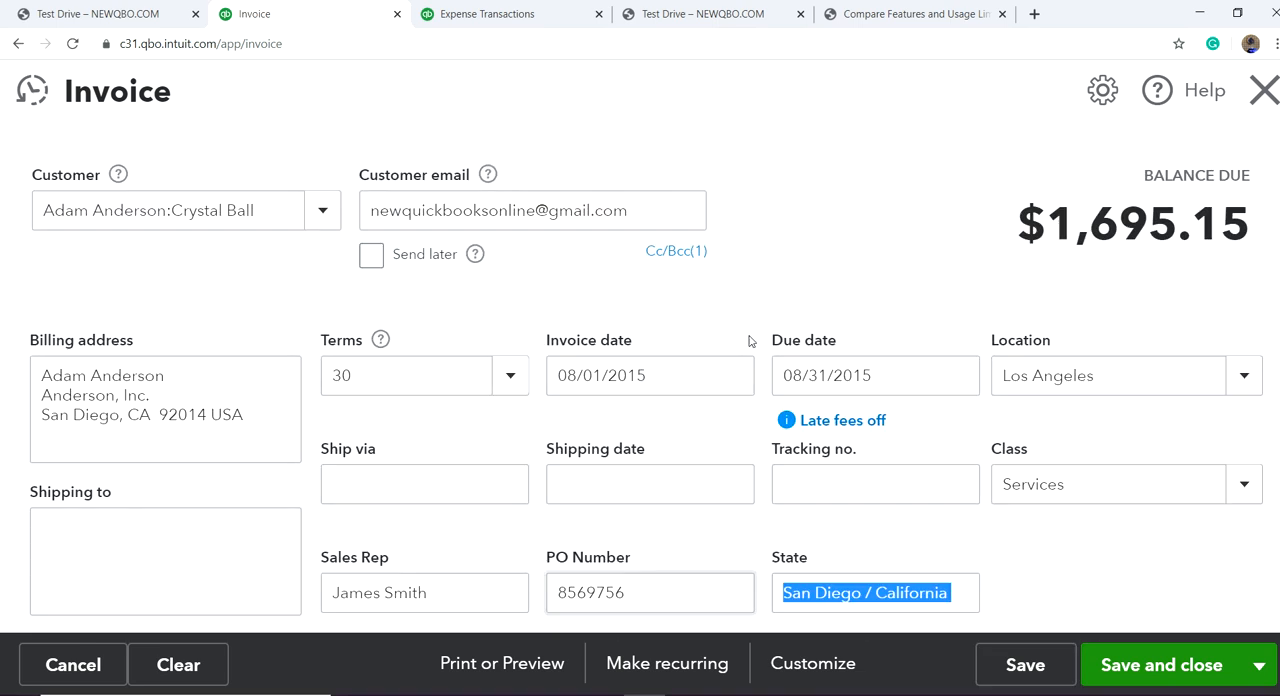
Step: Set the invoice date to 01/06/2020
{"action": "left_click", "coordinate": [707, 373]}
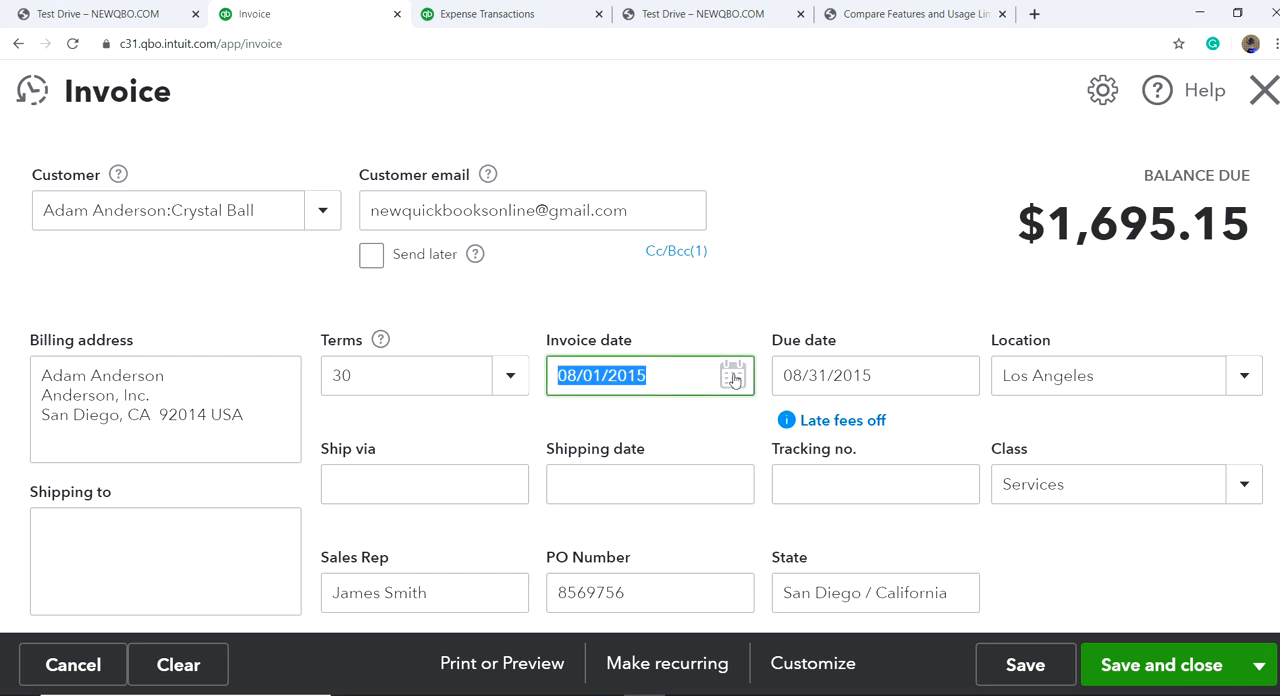
{"action": "left_click", "coordinate": [735, 381]}
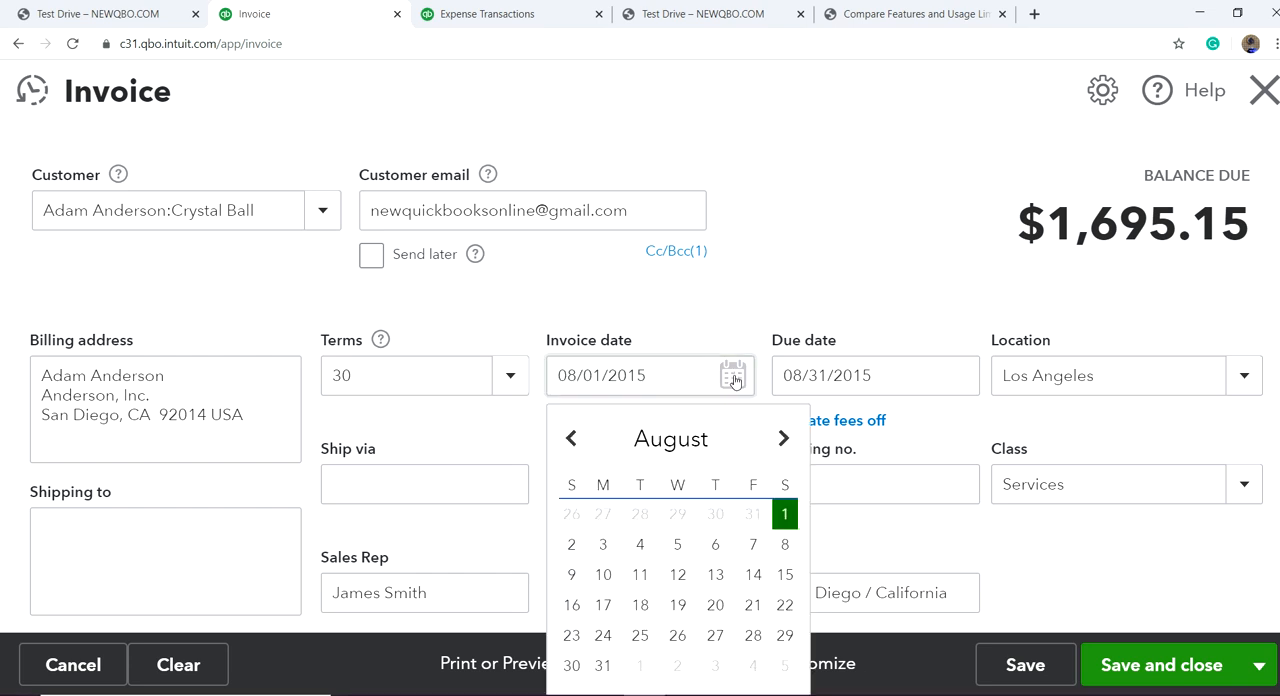
{"action": "left_click", "coordinate": [785, 443]}
{"action": "left_click", "coordinate": [785, 443]}
{"action": "left_click", "coordinate": [785, 443]}
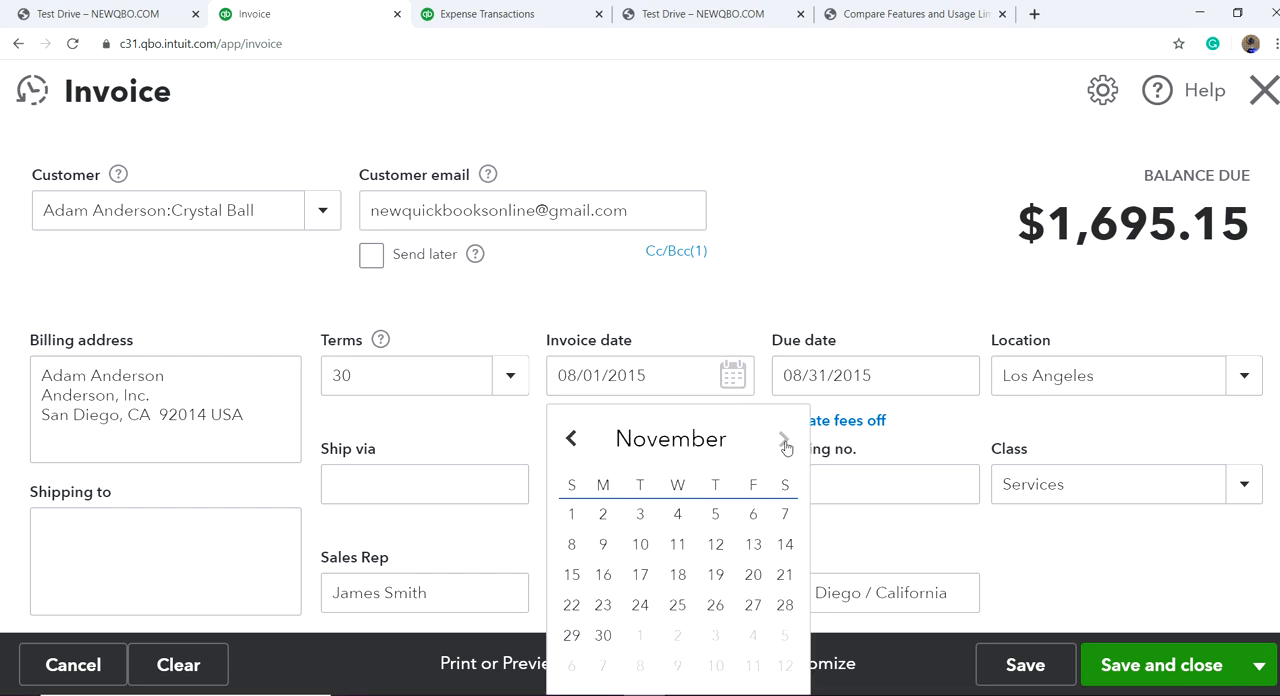
{"action": "left_click", "coordinate": [785, 443]}
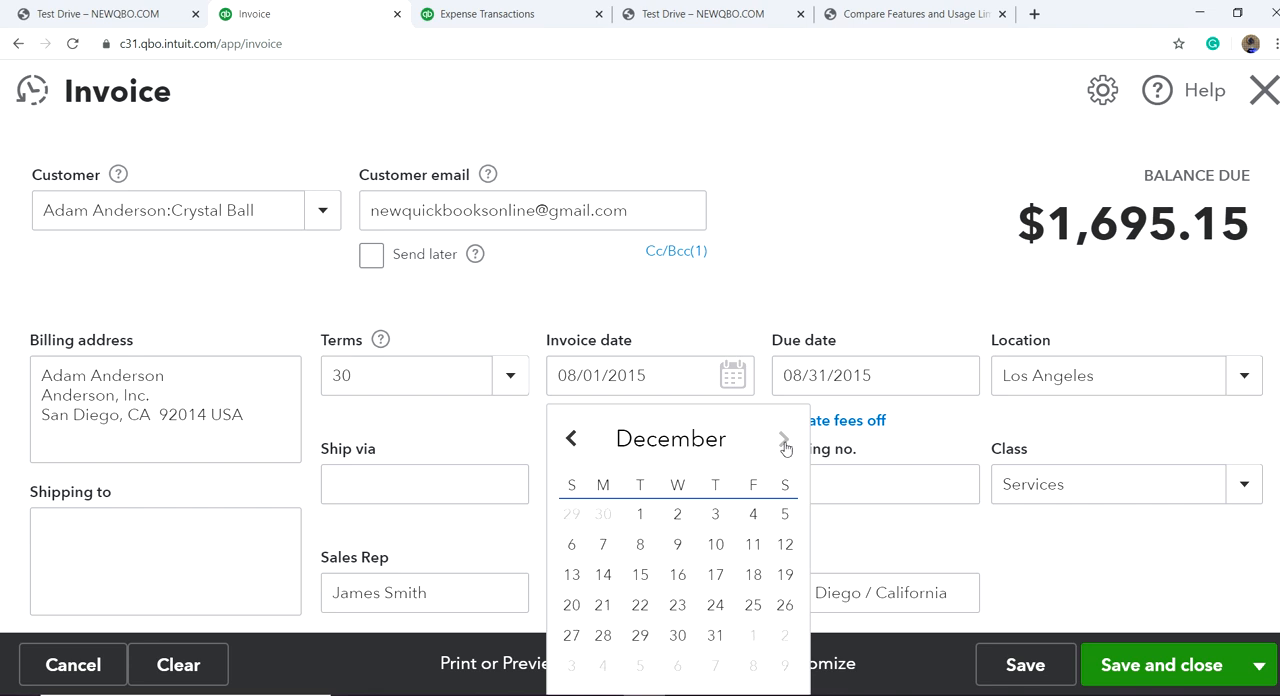
{"action": "left_click", "coordinate": [785, 444]}
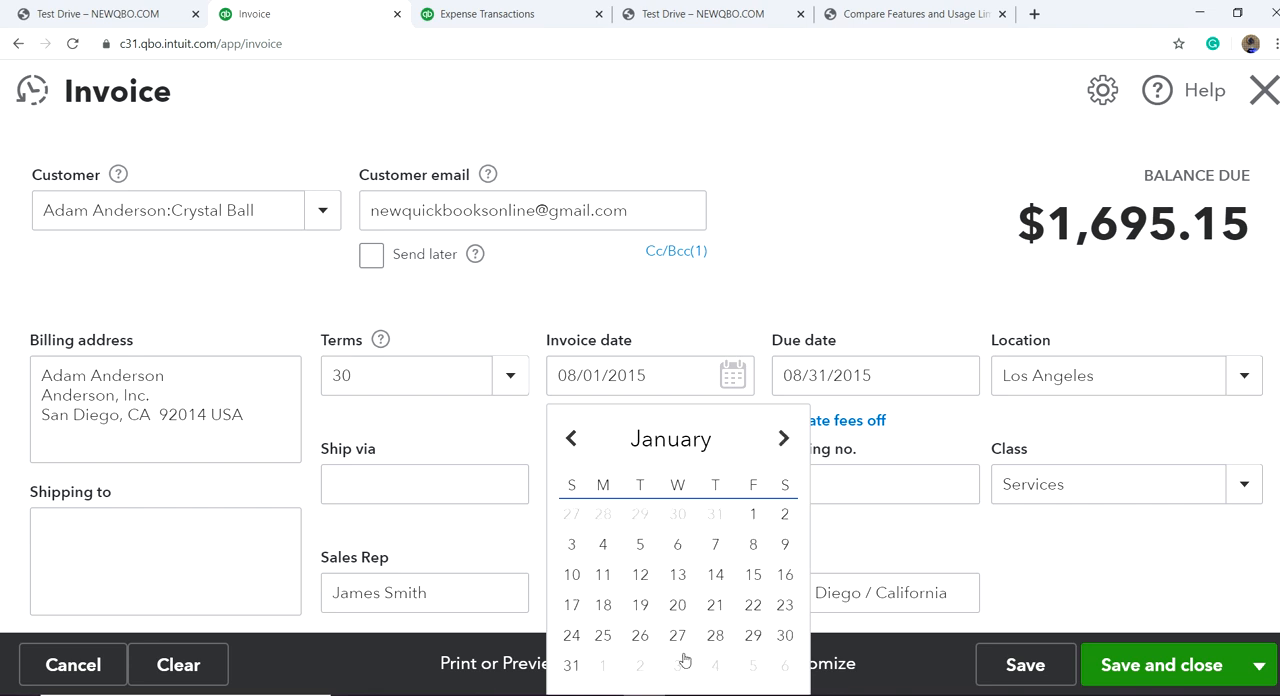
{"action": "left_click", "coordinate": [678, 555]}
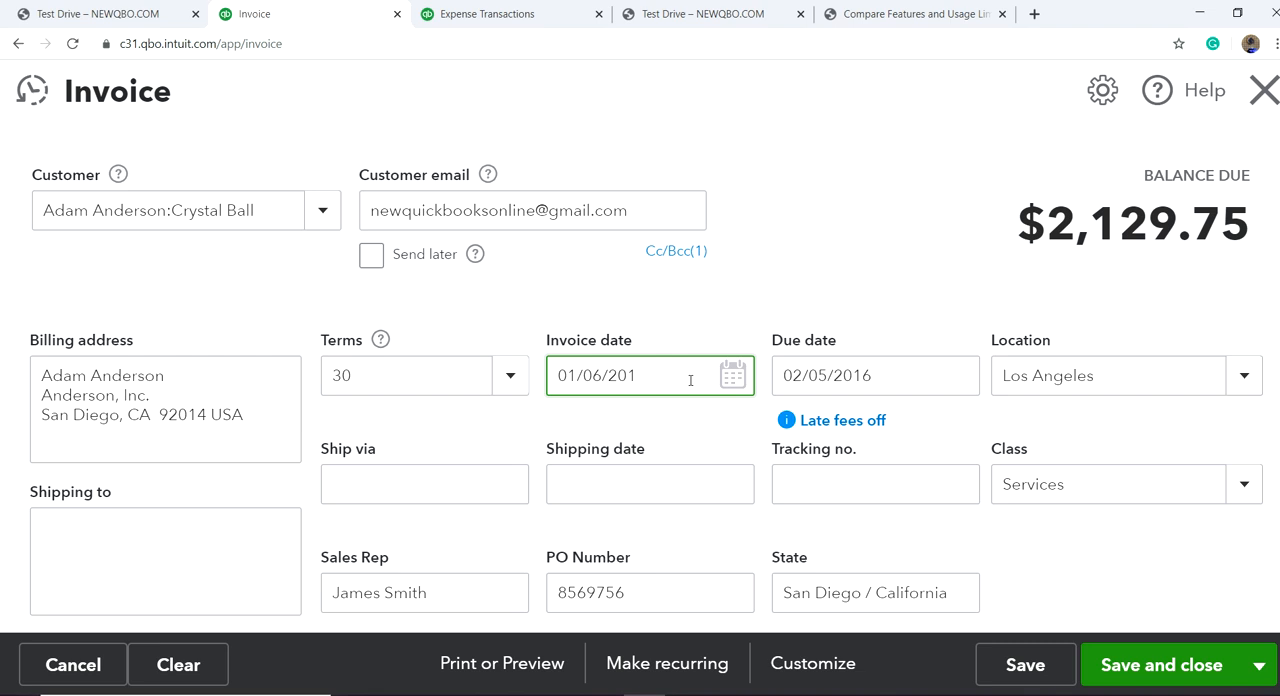
{"action": "left_click", "coordinate": [812, 240]}
Step: Check the invoice's line items and save the invoice, keeping it open
{"action": "scroll", "coordinate": [1049, 557], "scroll_direction": "down", "scroll_amount": 3}
{"action": "scroll", "coordinate": [1045, 560], "scroll_direction": "down", "scroll_amount": 3}
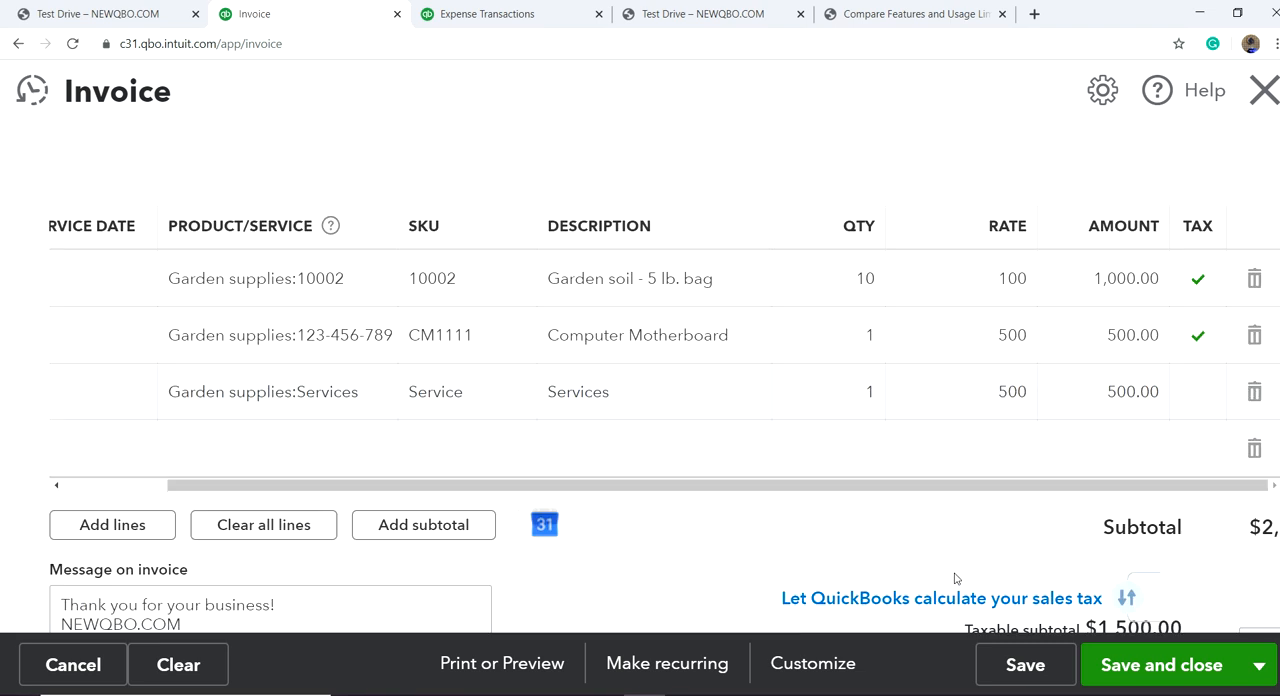
{"action": "left_click", "coordinate": [1022, 674]}
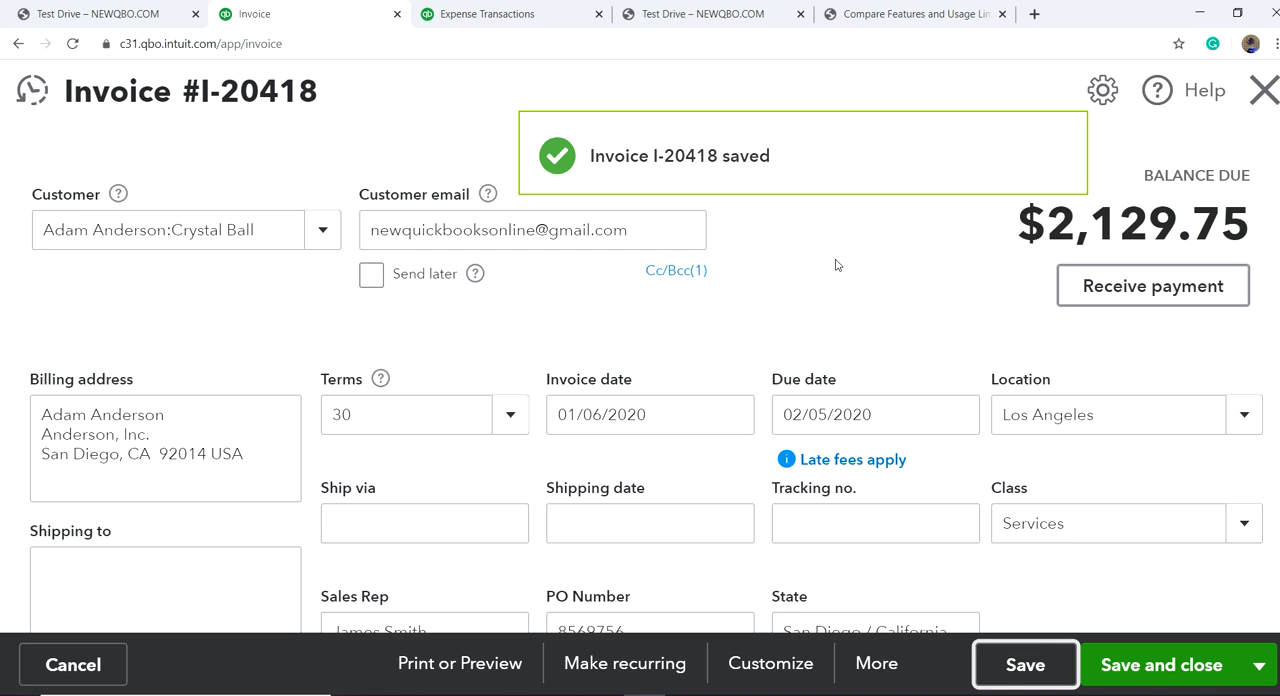
{"action": "scroll", "coordinate": [837, 265], "scroll_direction": "down", "scroll_amount": 1}
{"action": "scroll", "coordinate": [781, 290], "scroll_direction": "up", "scroll_amount": 1}
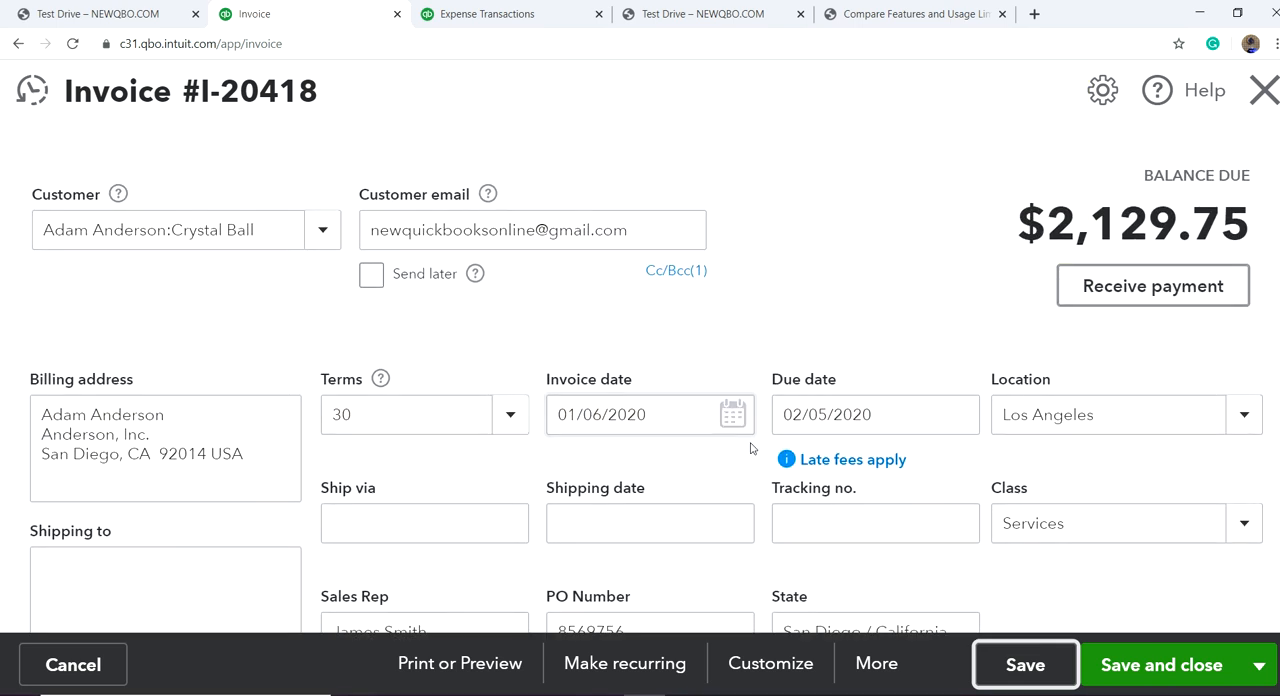
Step: Open the saved invoice's transaction journal and examine its accounts, debits and credits
{"action": "left_click", "coordinate": [877, 666]}
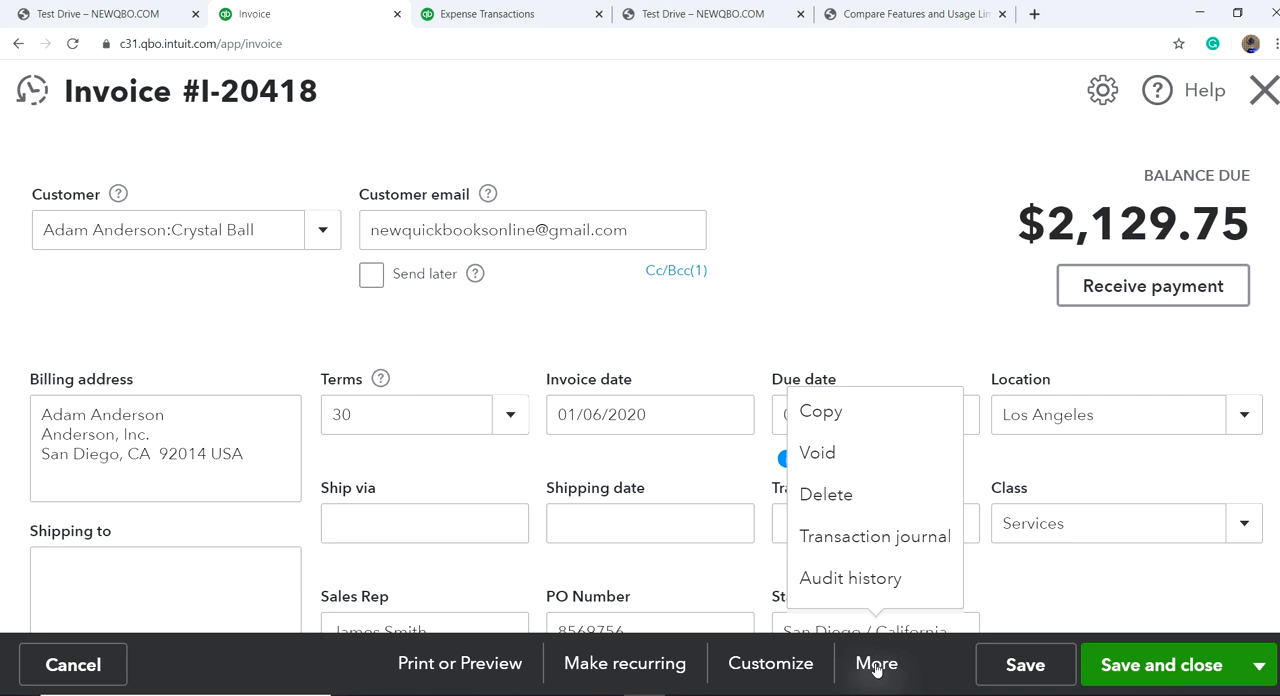
{"action": "left_click", "coordinate": [853, 556]}
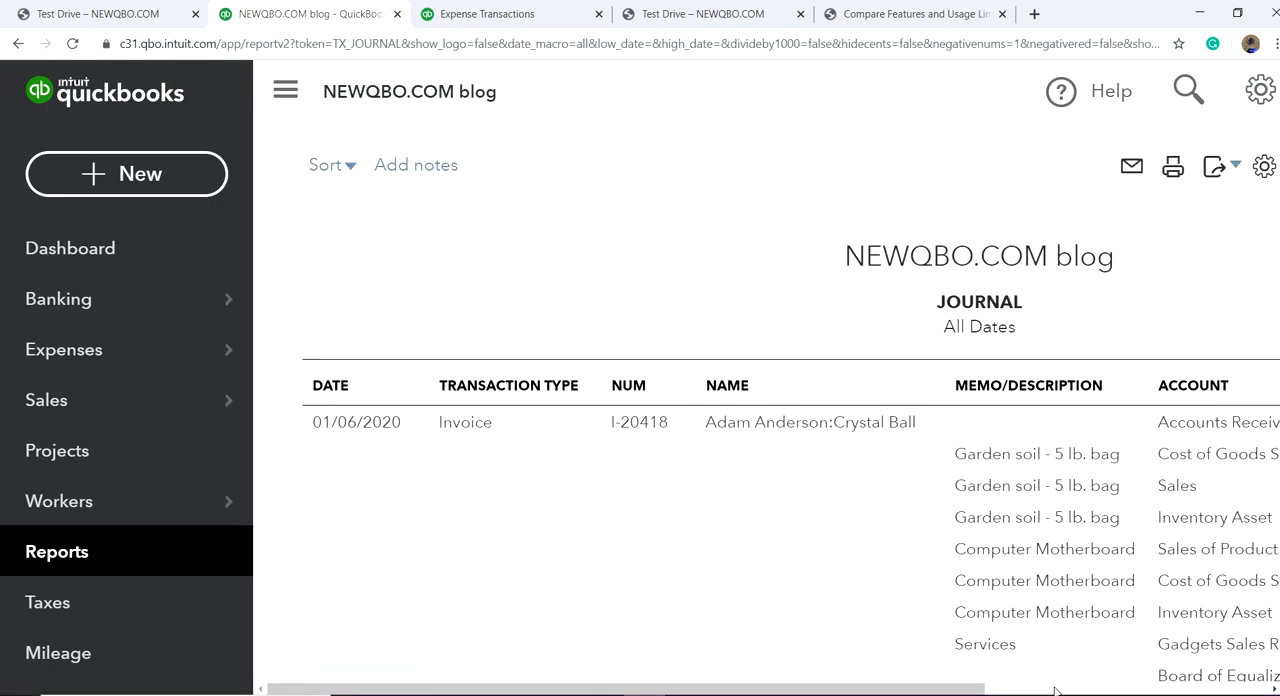
{"action": "left_click", "coordinate": [1059, 690]}
{"action": "scroll", "coordinate": [1081, 598], "scroll_direction": "down", "scroll_amount": 2}
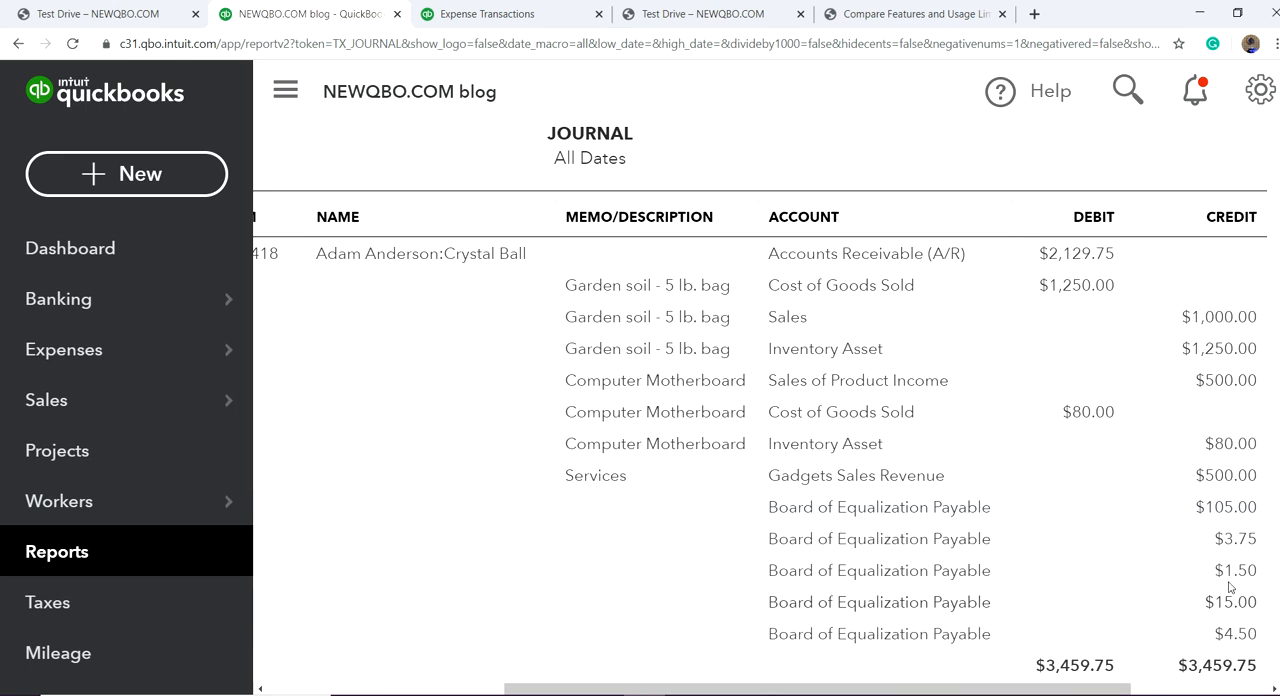
{"action": "scroll", "coordinate": [647, 571], "scroll_direction": "down", "scroll_amount": 2}
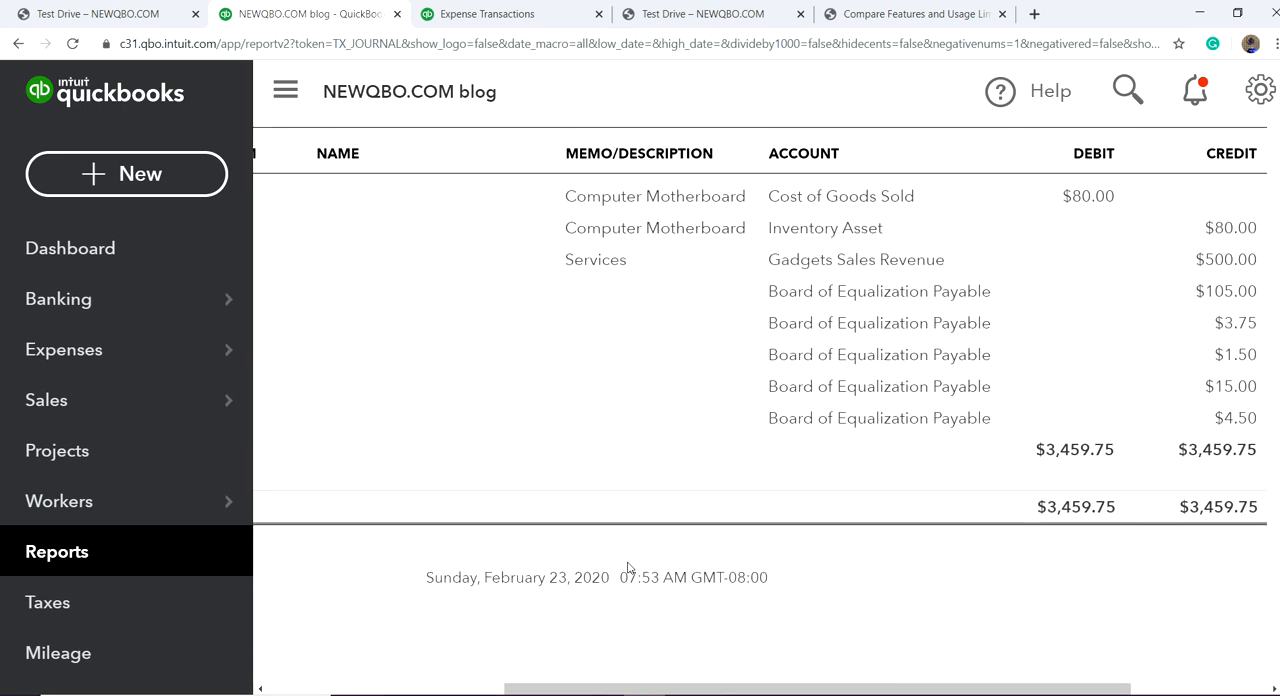
{"action": "scroll", "coordinate": [628, 568], "scroll_direction": "up", "scroll_amount": 5}
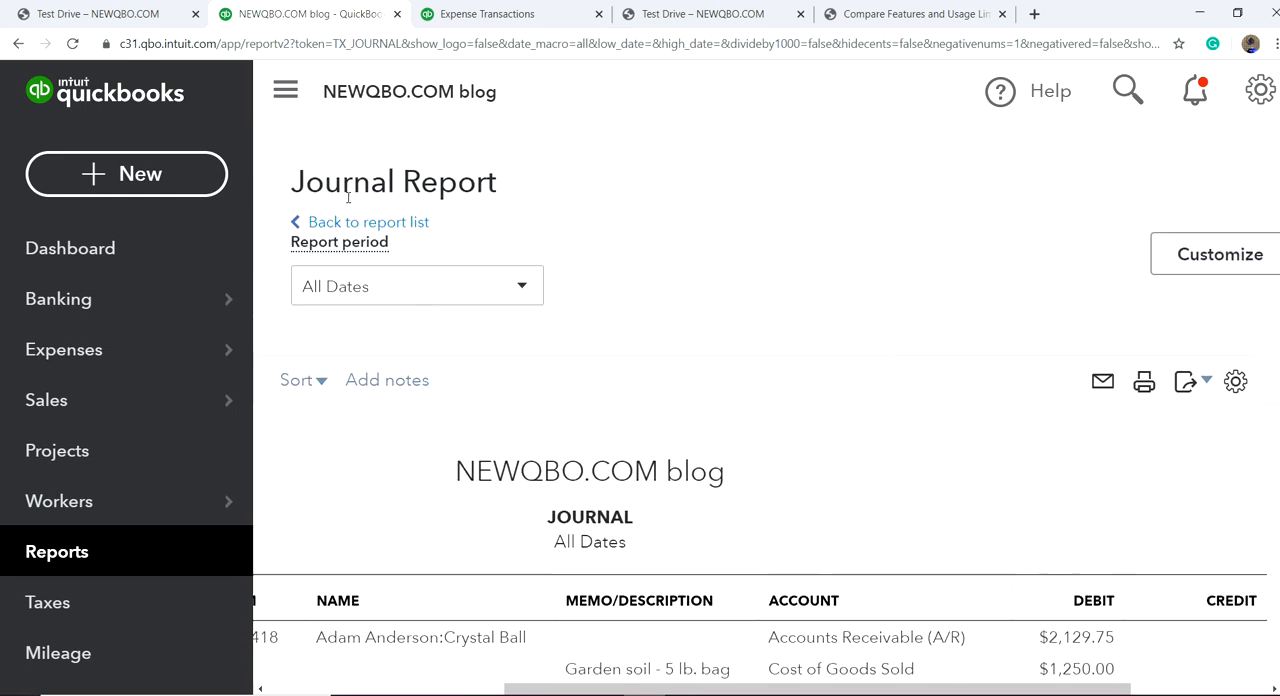
Step: Open the list of all sales transactions and collapse the navigation sidebar to show more columns
{"action": "scroll", "coordinate": [110, 362], "scroll_direction": "down", "scroll_amount": 1}
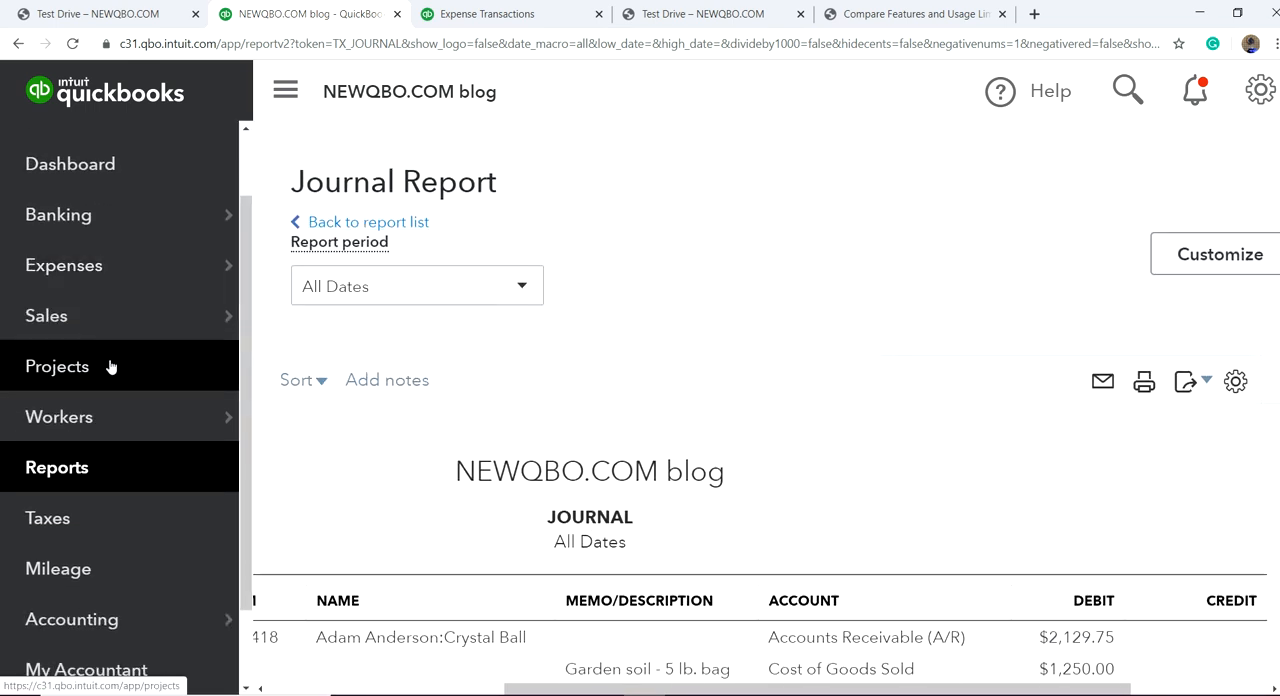
{"action": "mouse_move", "coordinate": [83, 332]}
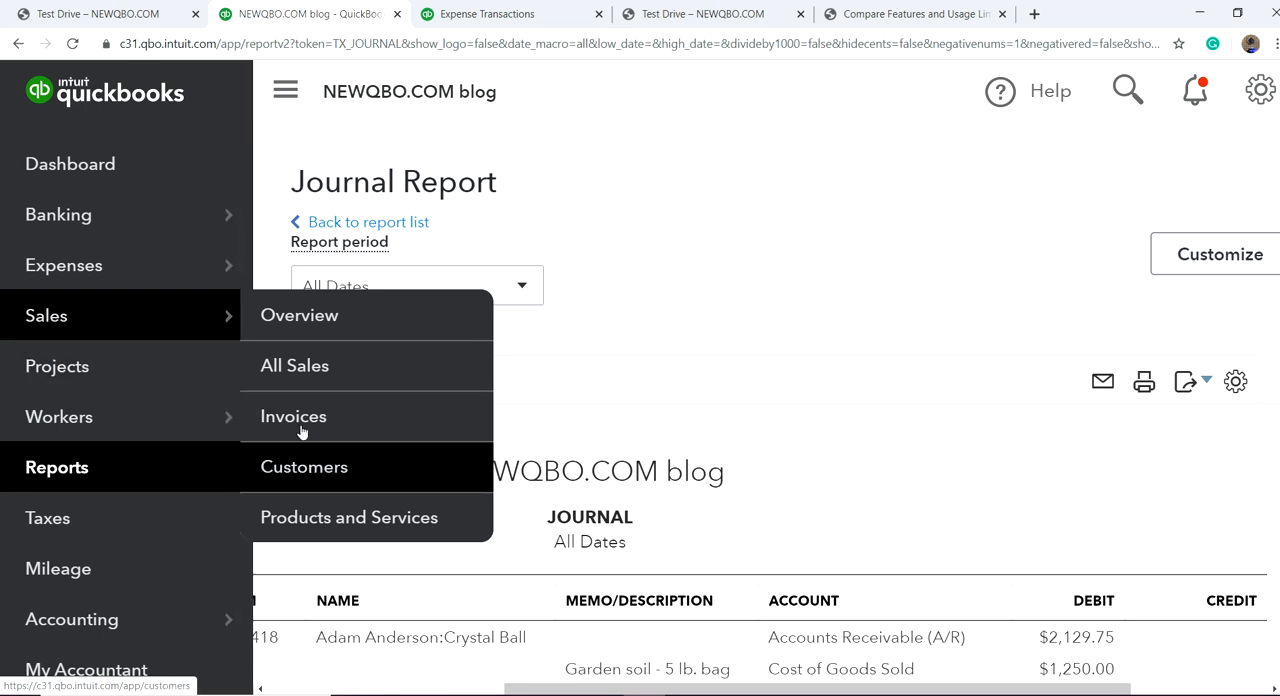
{"action": "left_click", "coordinate": [303, 372]}
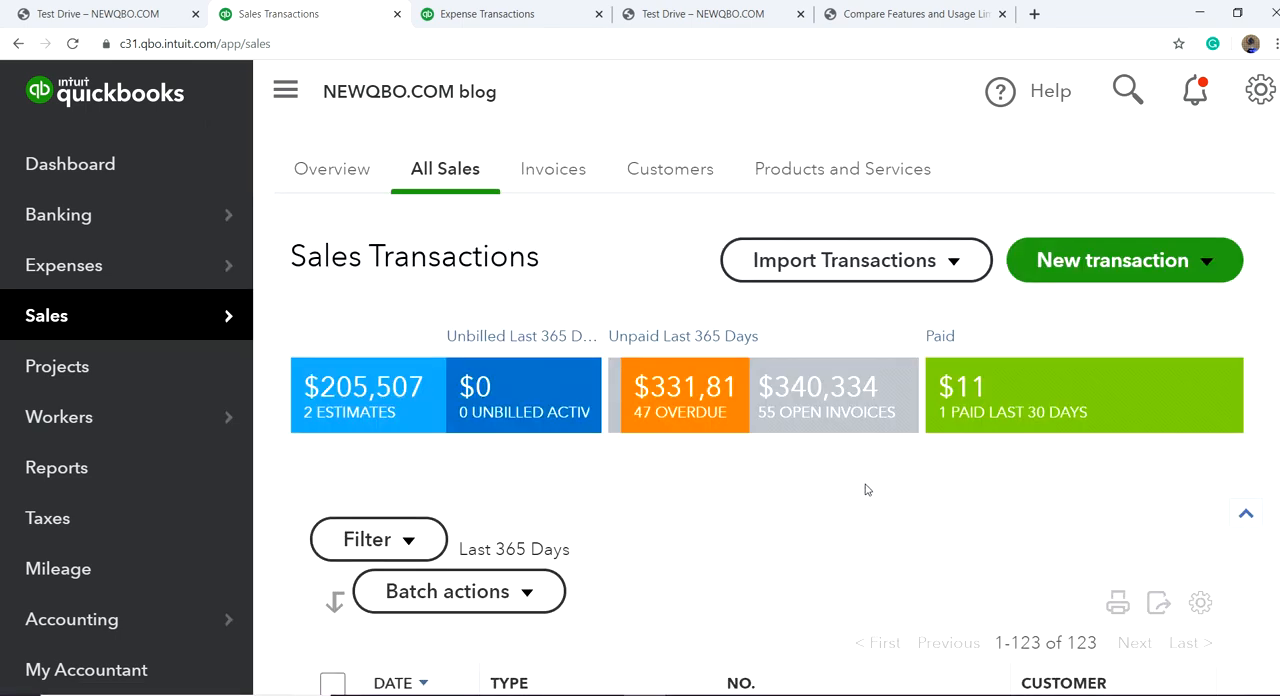
{"action": "scroll", "coordinate": [880, 495], "scroll_direction": "down", "scroll_amount": 3}
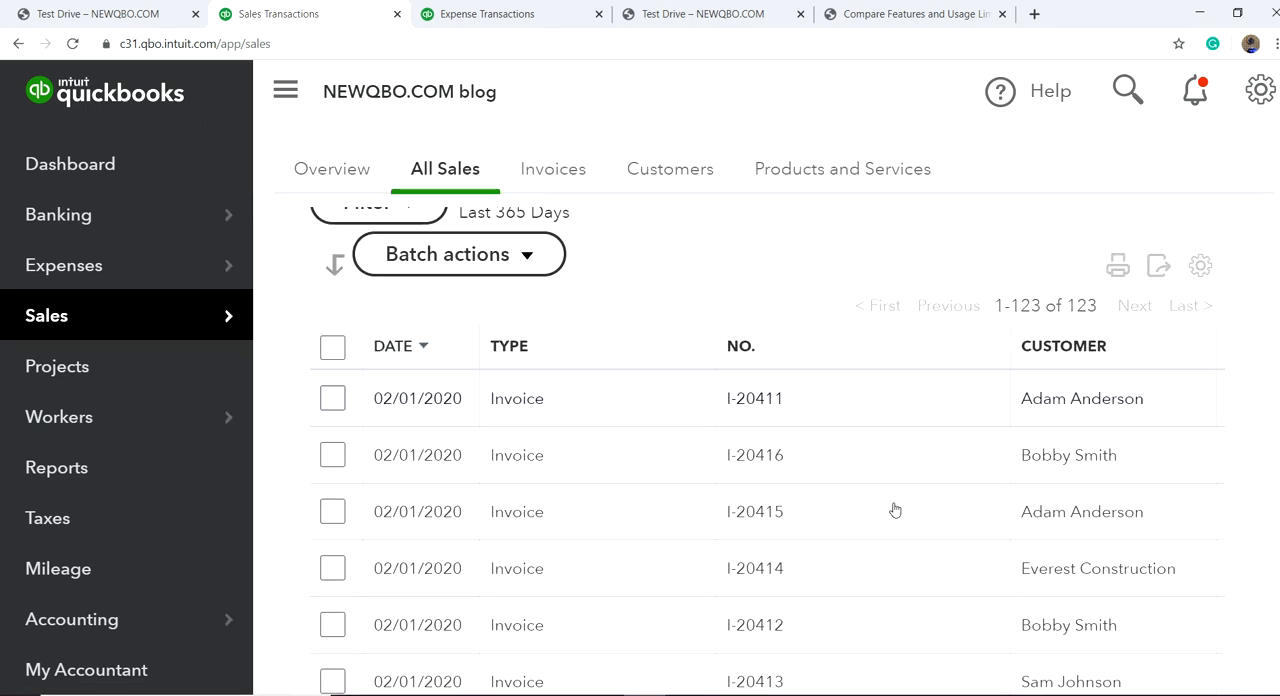
{"action": "left_click", "coordinate": [285, 92]}
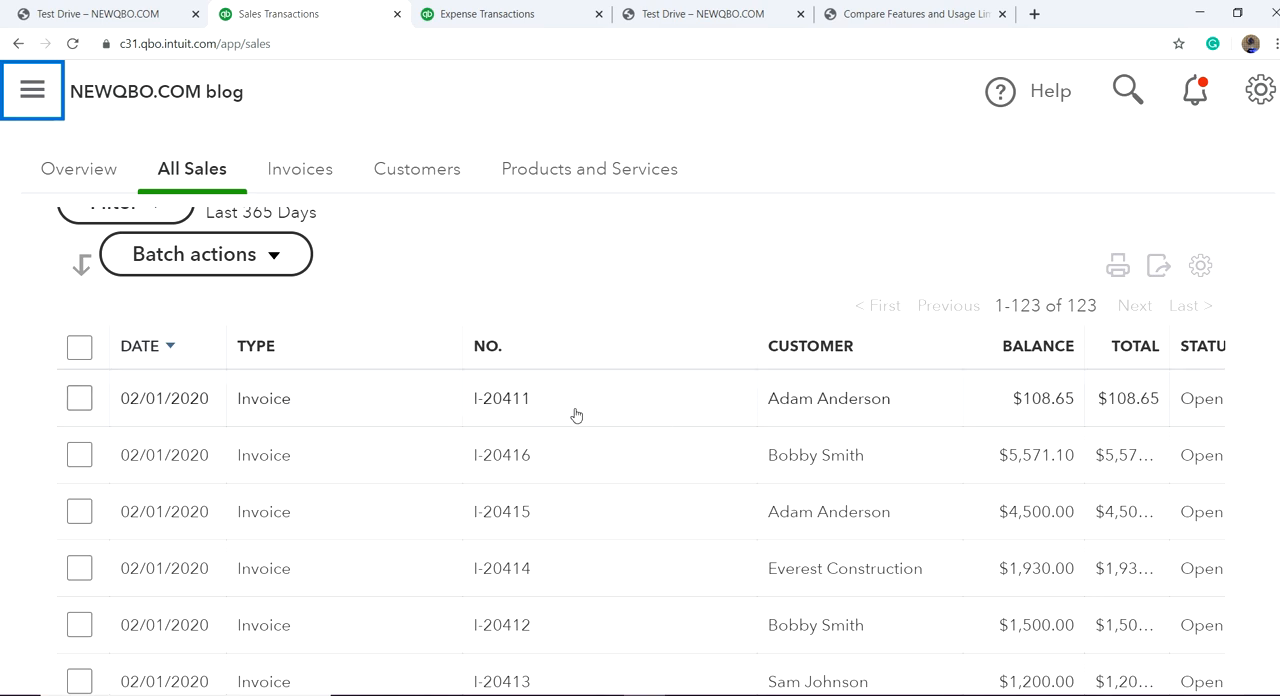
Step: Start receiving payment for the first invoice in the sales list and review the customer's outstanding transactions
{"action": "left_click", "coordinate": [508, 398]}
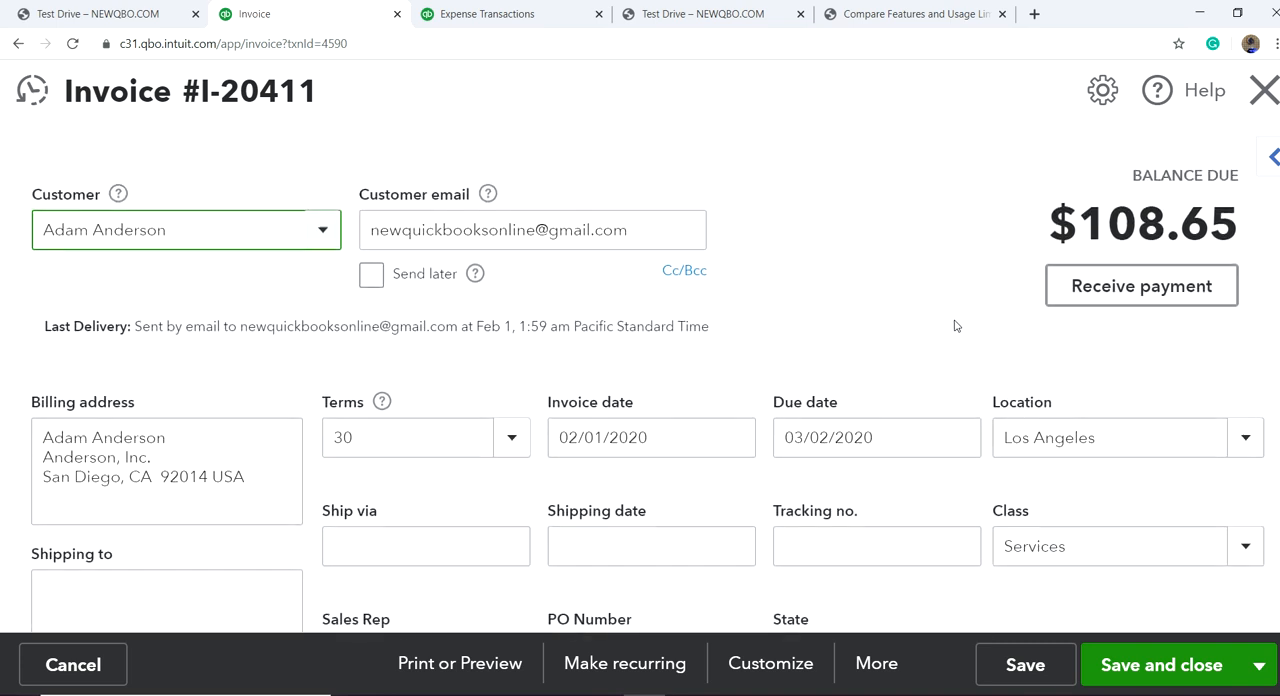
{"action": "left_click", "coordinate": [1139, 291]}
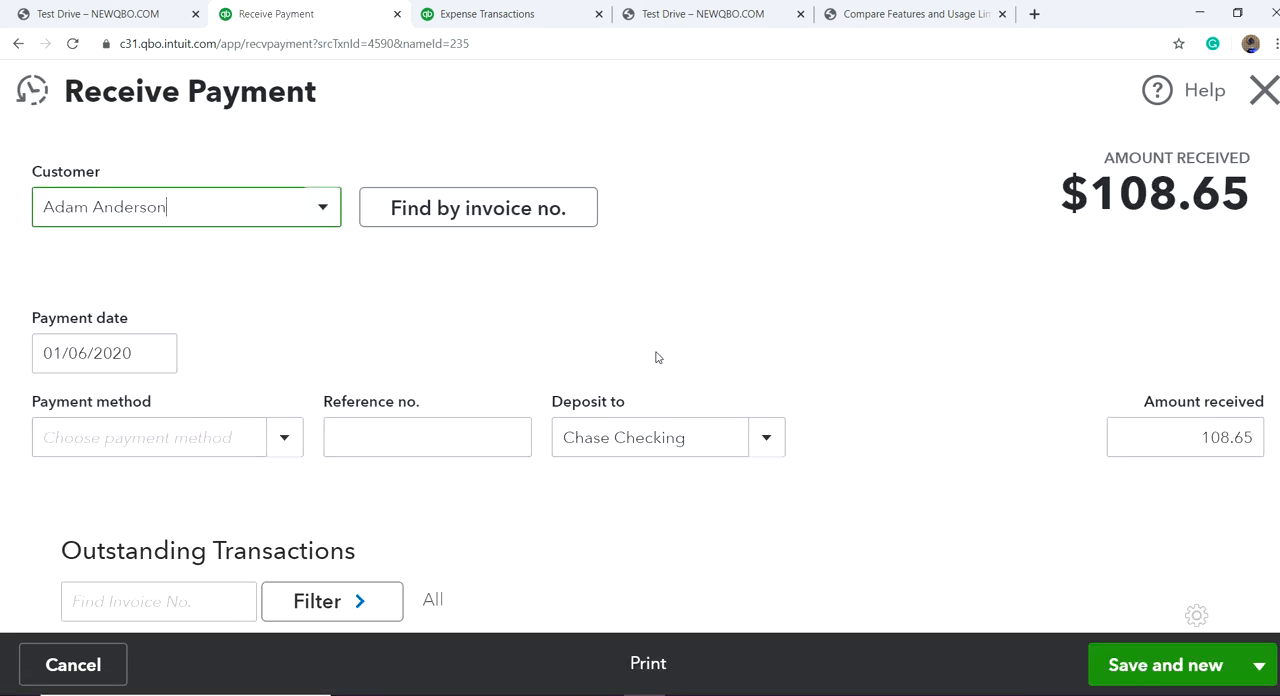
{"action": "scroll", "coordinate": [797, 391], "scroll_direction": "down", "scroll_amount": 4}
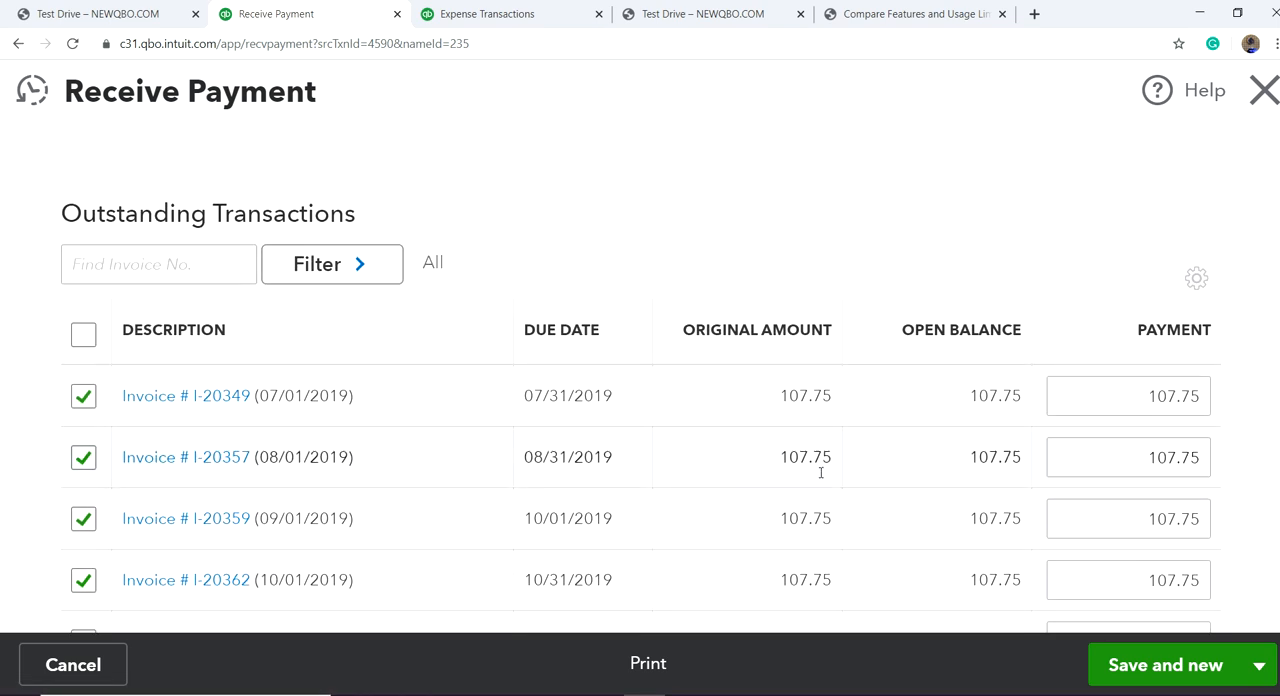
{"action": "scroll", "coordinate": [812, 510], "scroll_direction": "down", "scroll_amount": 5}
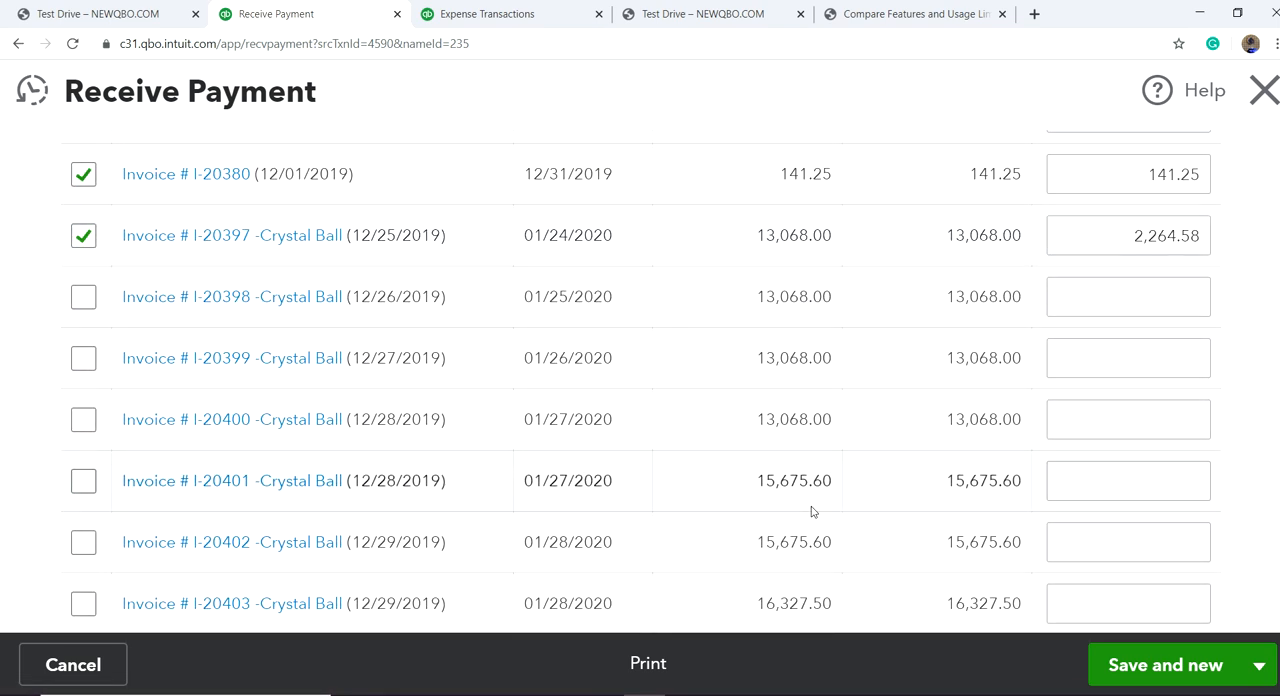
{"action": "scroll", "coordinate": [812, 510], "scroll_direction": "up", "scroll_amount": 9}
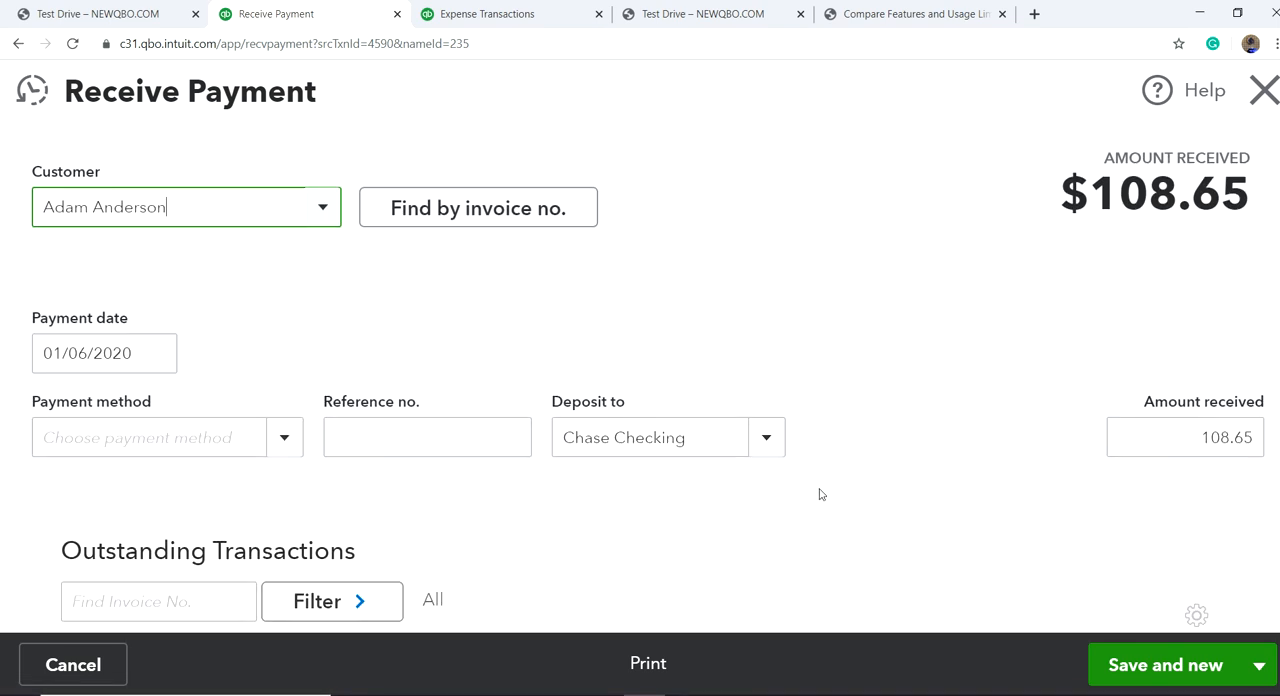
{"action": "scroll", "coordinate": [909, 371], "scroll_direction": "down", "scroll_amount": 7}
{"action": "scroll", "coordinate": [677, 429], "scroll_direction": "up", "scroll_amount": 4}
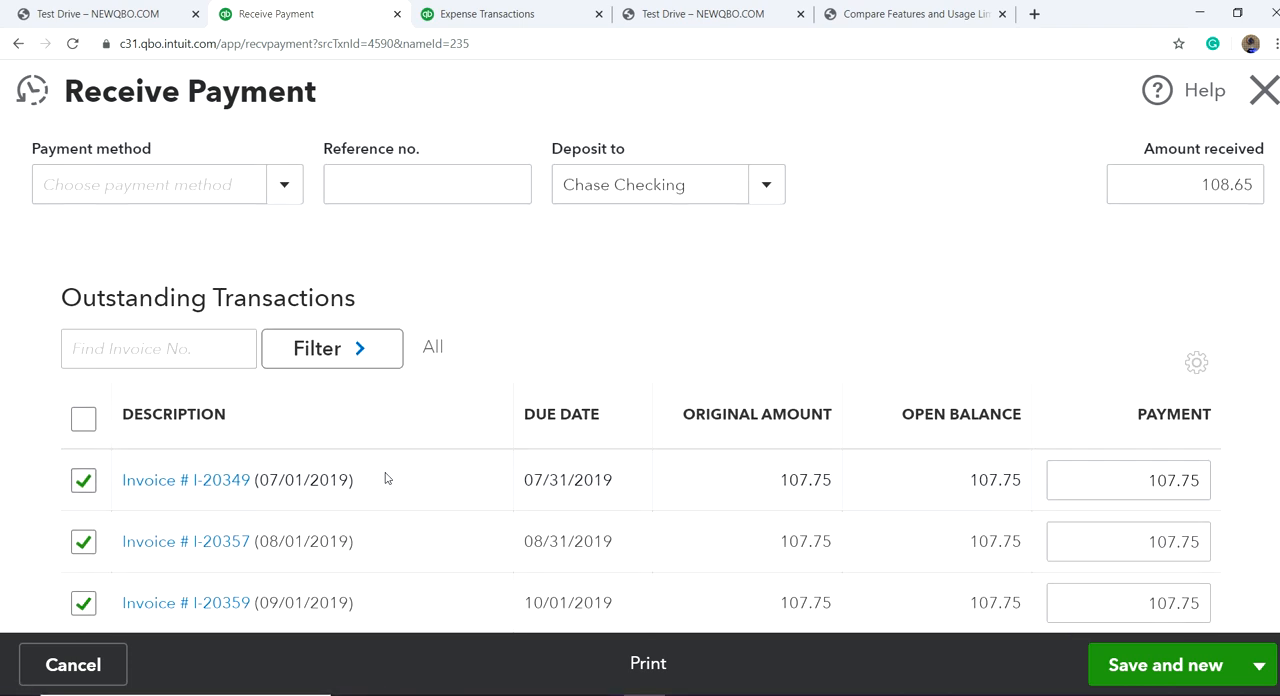
Step: Select all of the customer's outstanding transactions for the payment and check the amount received
{"action": "left_click", "coordinate": [84, 420]}
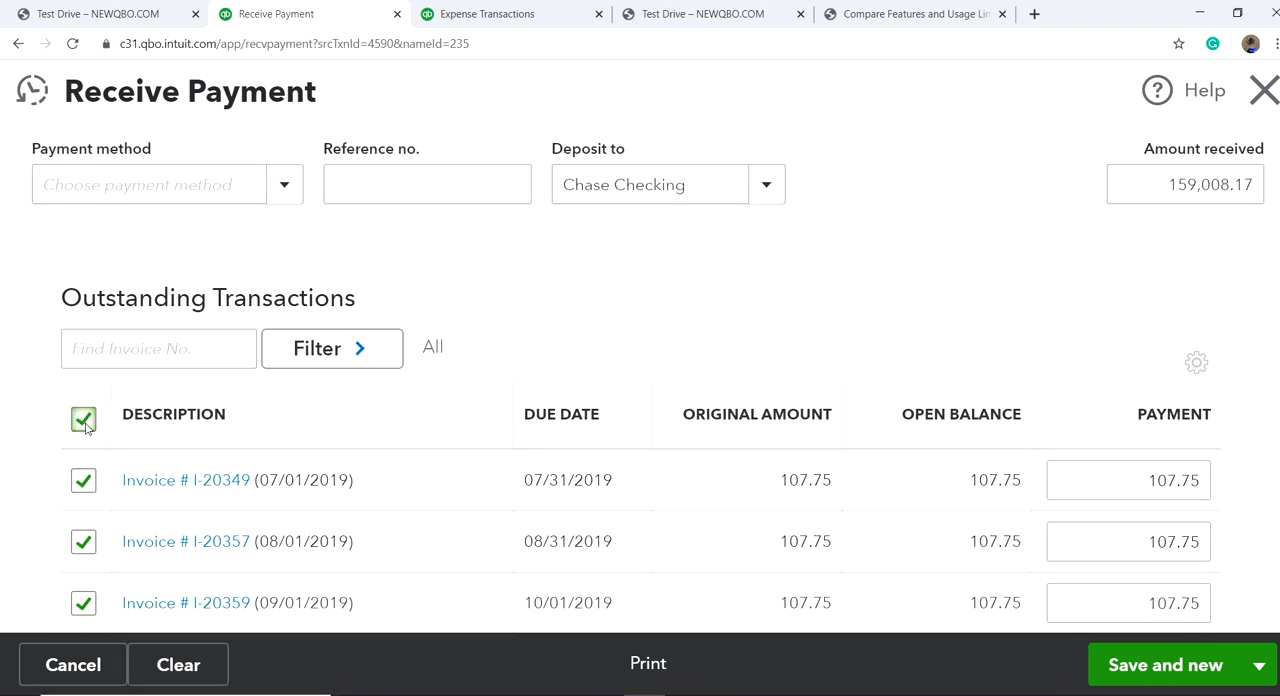
{"action": "scroll", "coordinate": [1076, 295], "scroll_direction": "down", "scroll_amount": 3}
{"action": "scroll", "coordinate": [1109, 314], "scroll_direction": "up", "scroll_amount": 6}
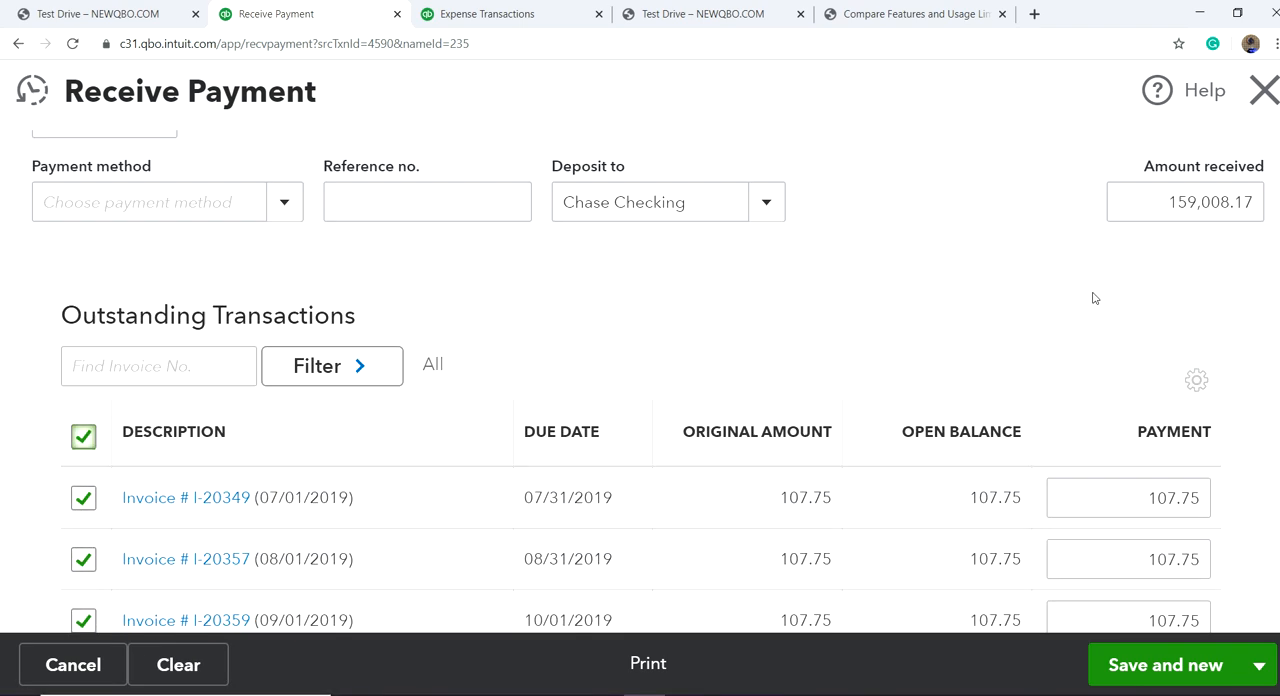
{"action": "scroll", "coordinate": [985, 306], "scroll_direction": "down", "scroll_amount": 3}
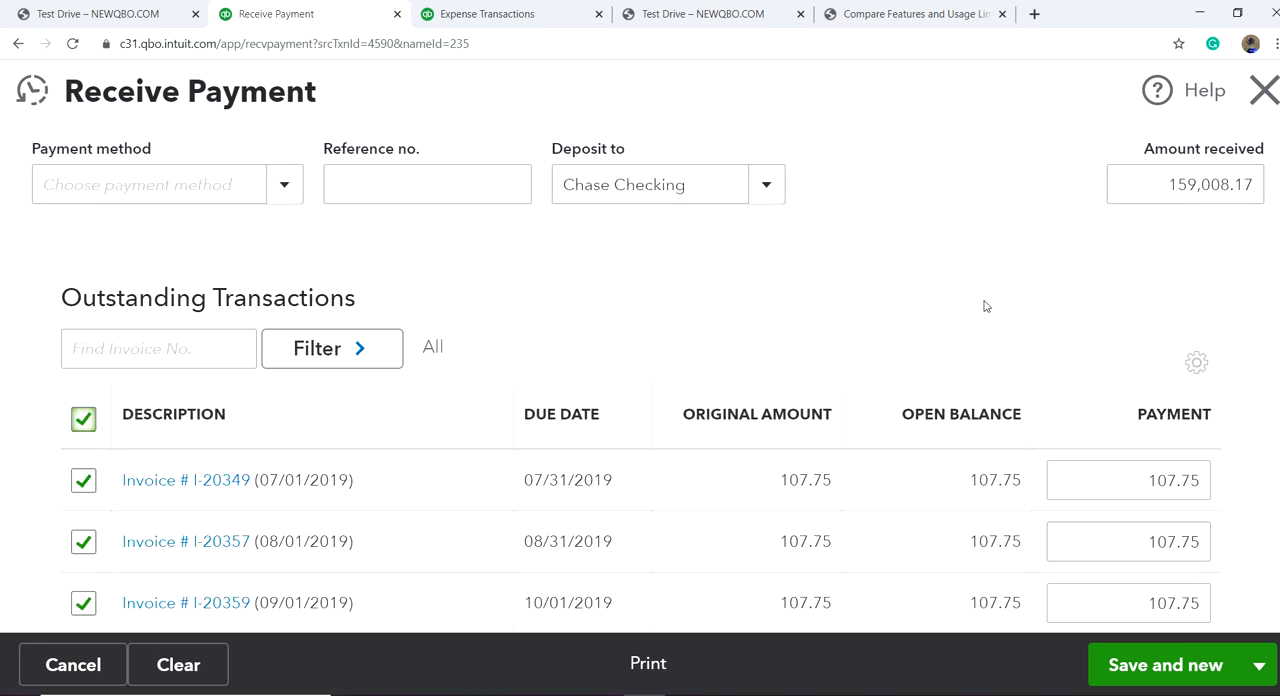
{"action": "scroll", "coordinate": [963, 303], "scroll_direction": "up", "scroll_amount": 3}
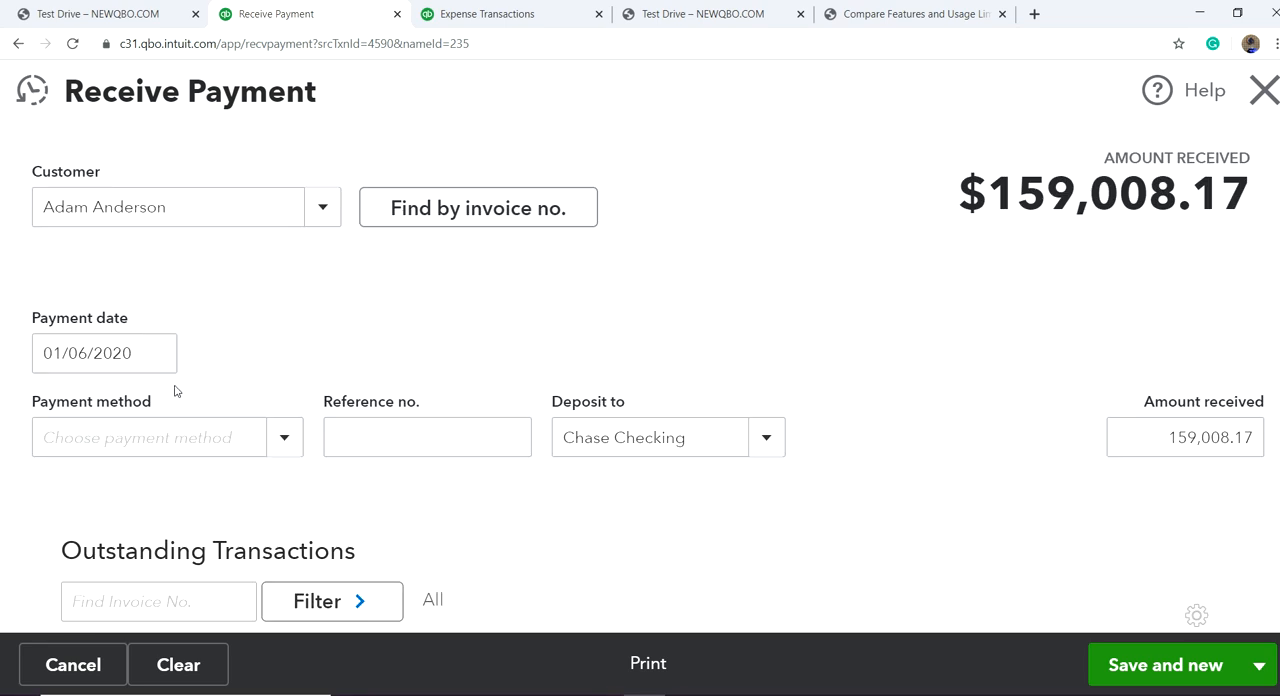
Step: Set the payment date to 02/12/2020
{"action": "left_click", "coordinate": [152, 350]}
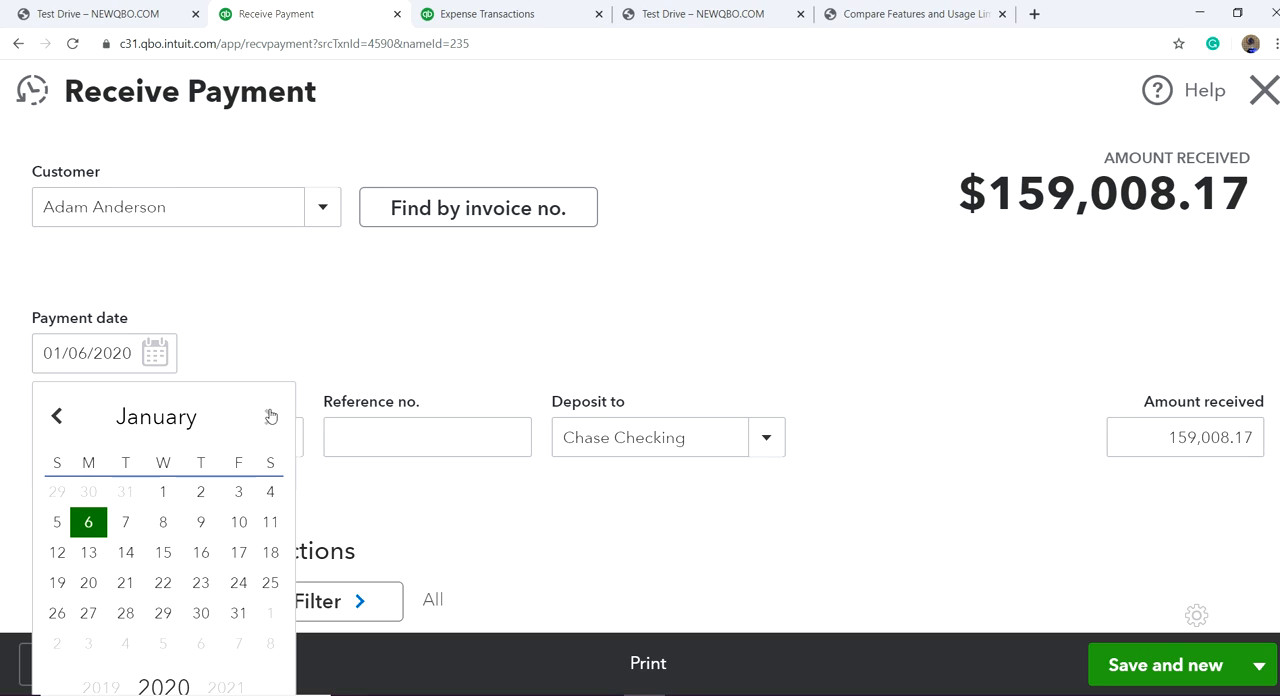
{"action": "left_click", "coordinate": [270, 417]}
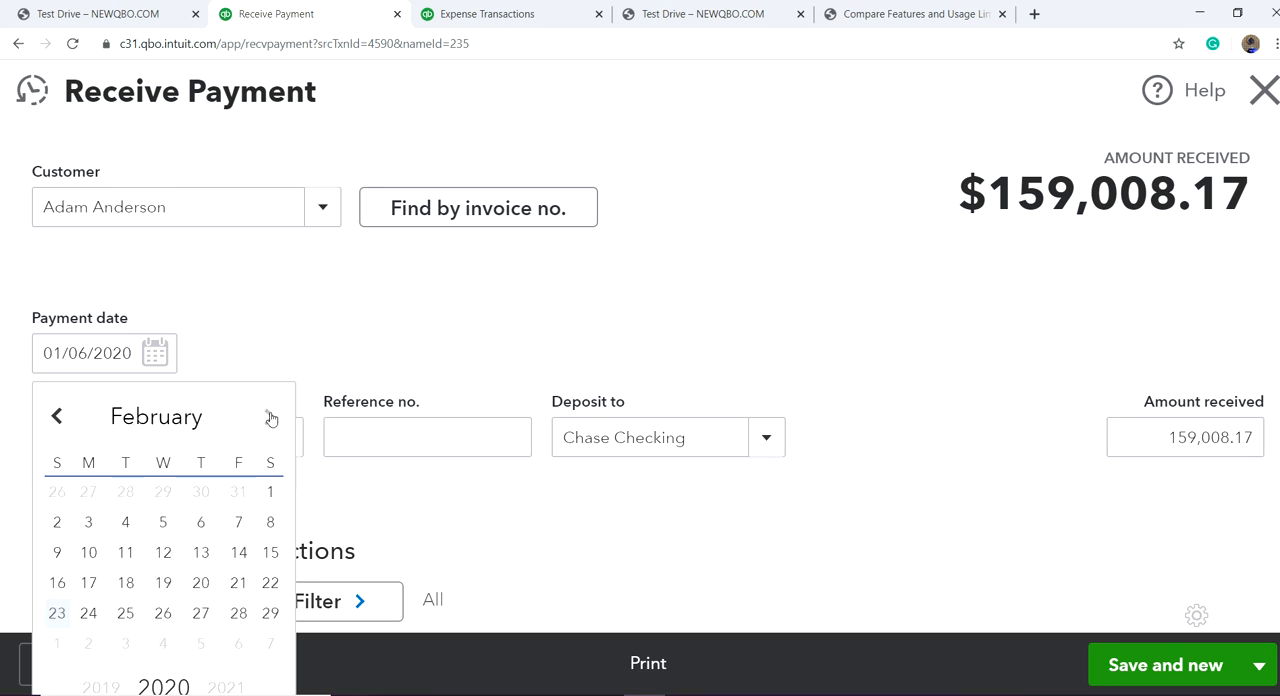
{"action": "left_click", "coordinate": [163, 556]}
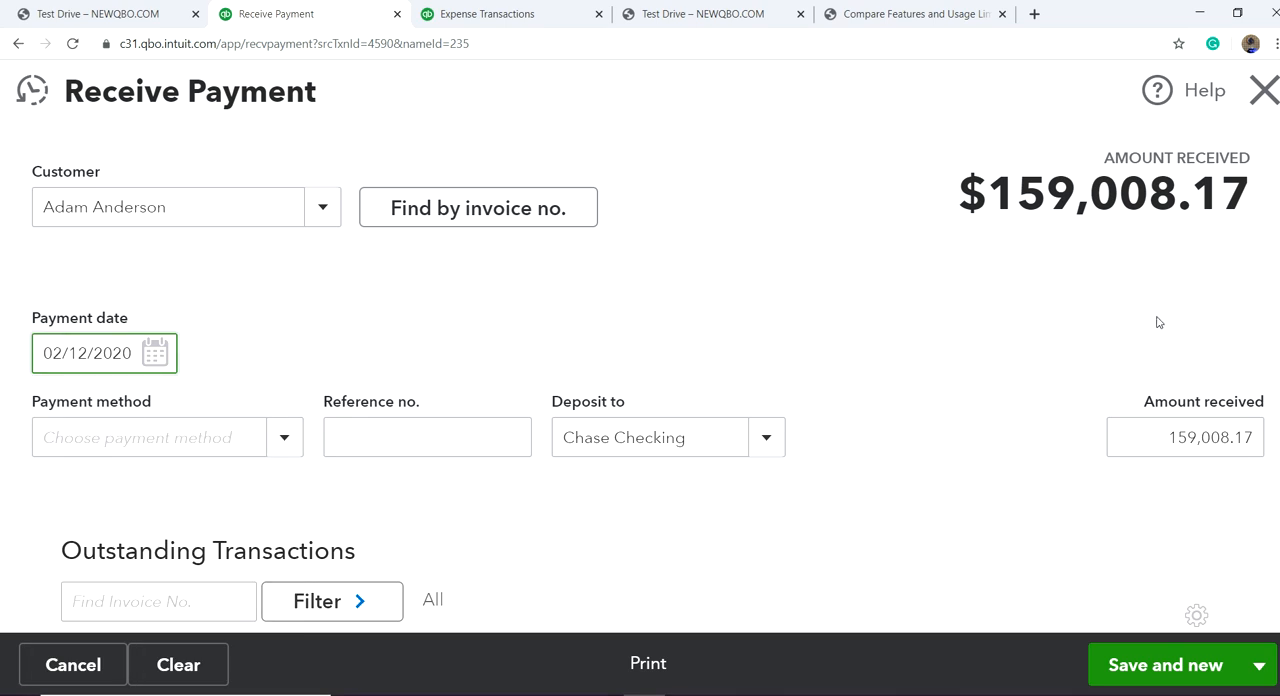
Step: Set the payment method to Check and enter 78965 as the reference number
{"action": "scroll", "coordinate": [471, 359], "scroll_direction": "down", "scroll_amount": 1}
{"action": "left_click", "coordinate": [286, 354]}
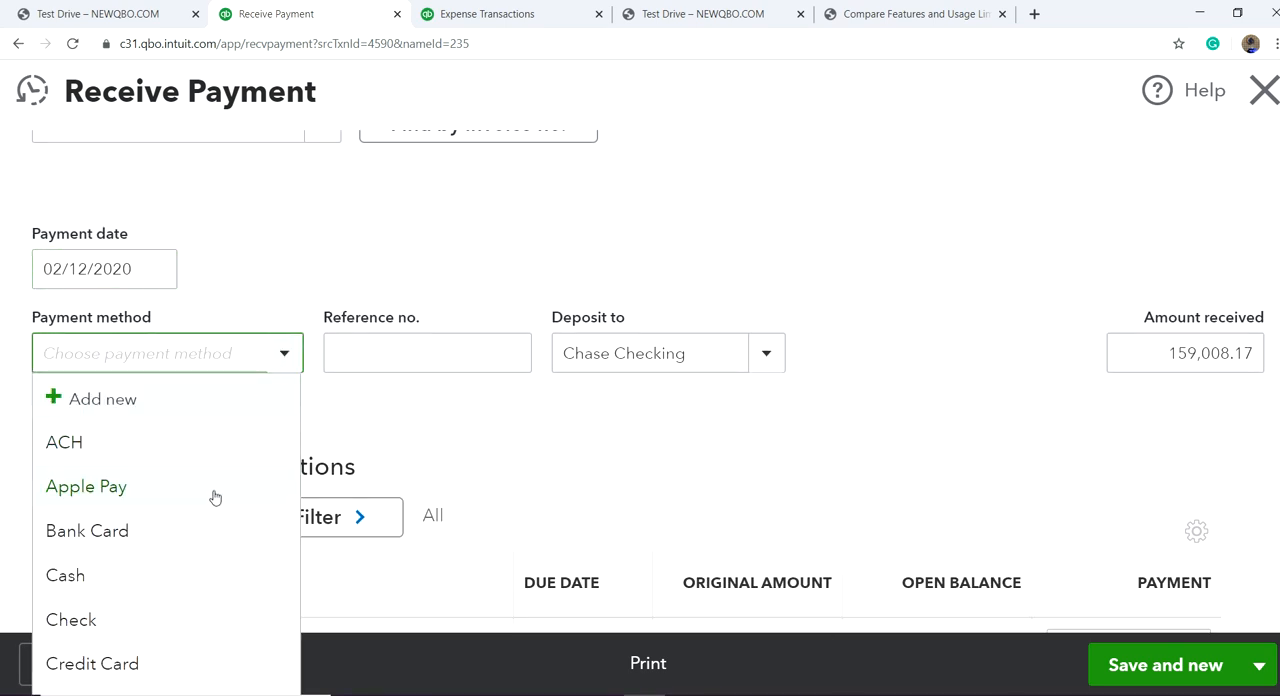
{"action": "left_click", "coordinate": [182, 619]}
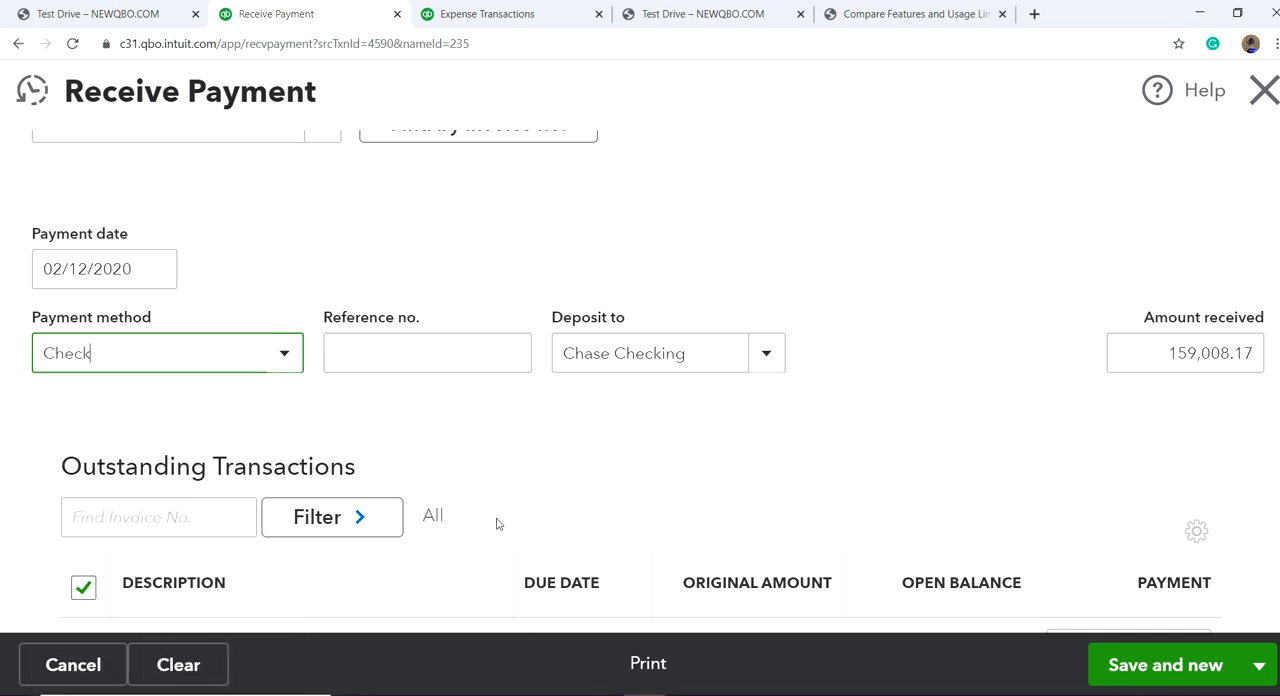
{"action": "left_click", "coordinate": [481, 350]}
{"action": "type", "text": "78965"}
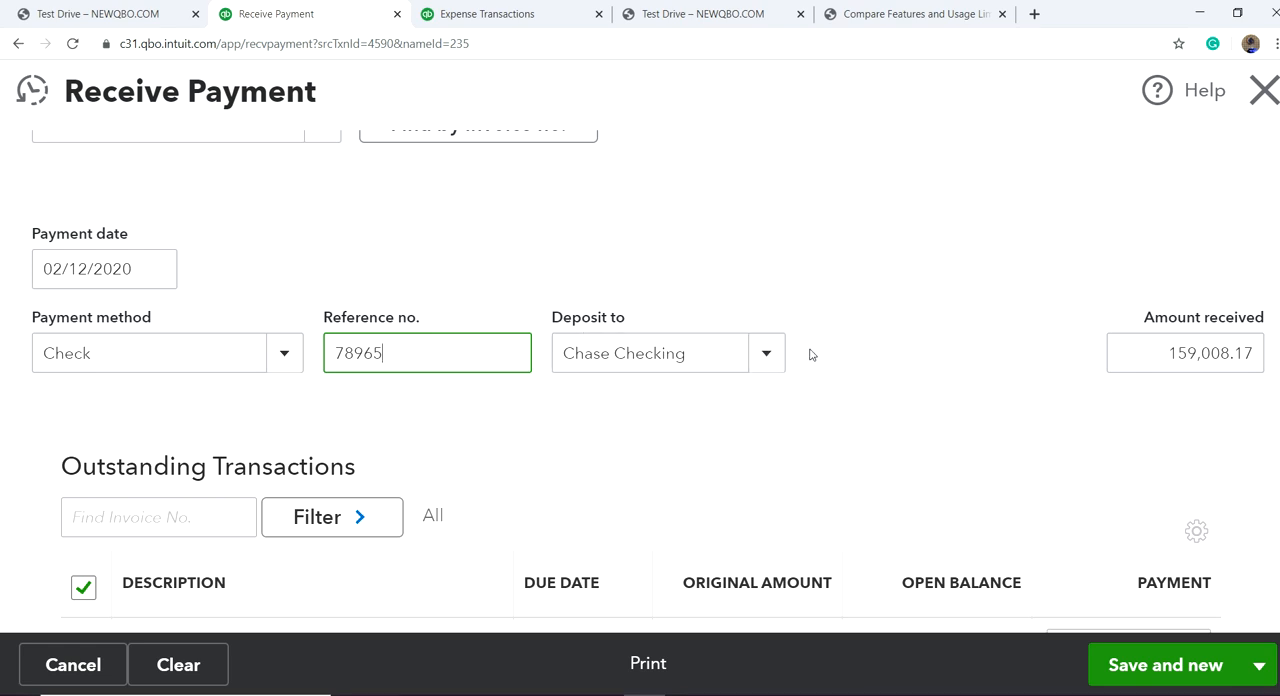
Step: Check the selected outstanding invoices and applied credits, and save and close the received payment
{"action": "scroll", "coordinate": [880, 349], "scroll_direction": "down", "scroll_amount": 12}
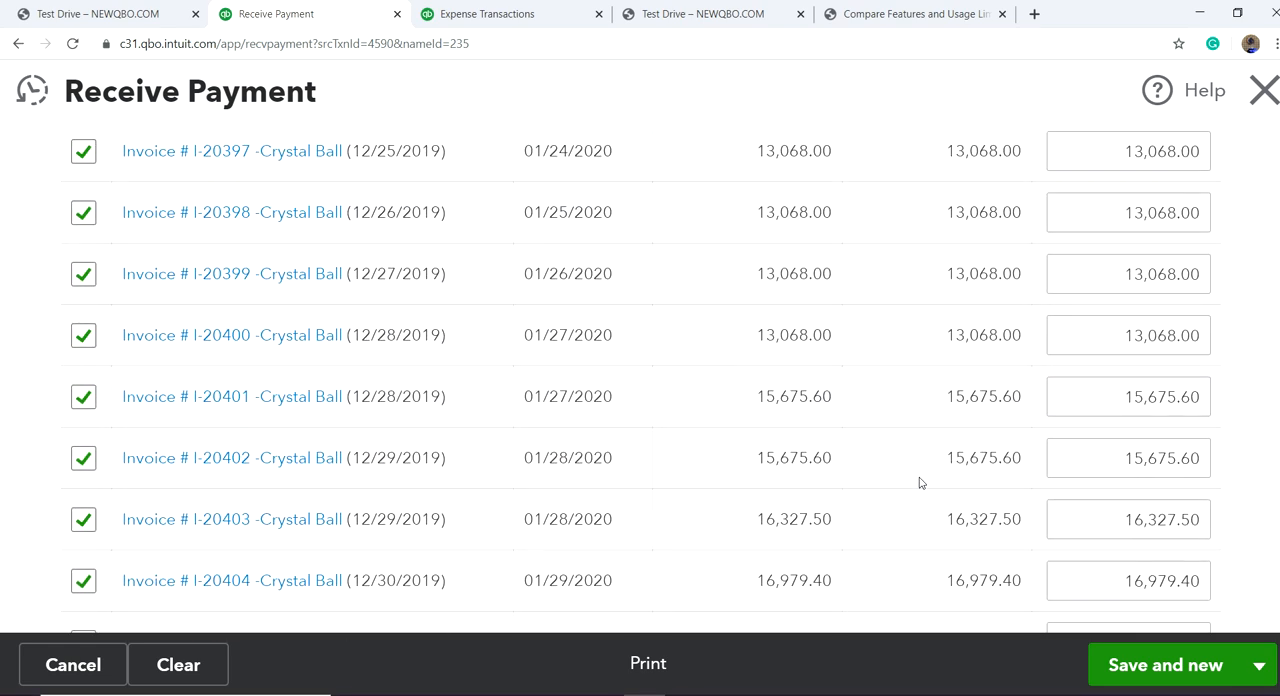
{"action": "scroll", "coordinate": [920, 484], "scroll_direction": "down", "scroll_amount": 5}
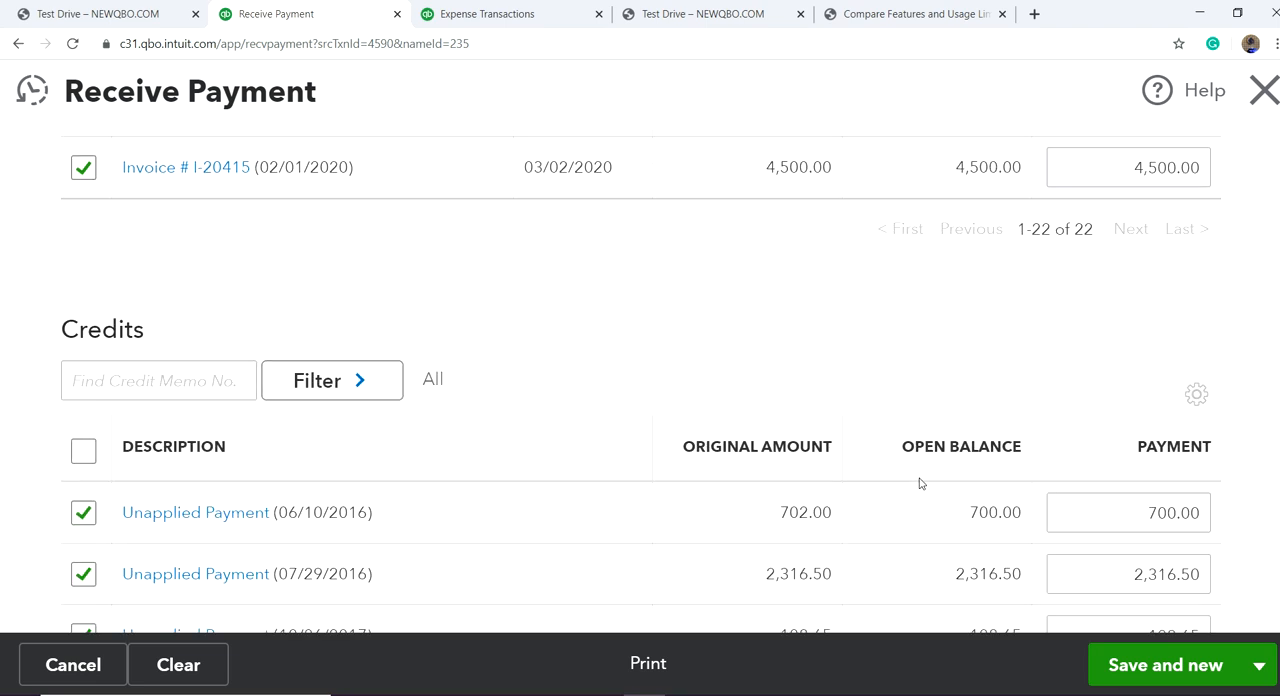
{"action": "scroll", "coordinate": [920, 484], "scroll_direction": "up", "scroll_amount": 3}
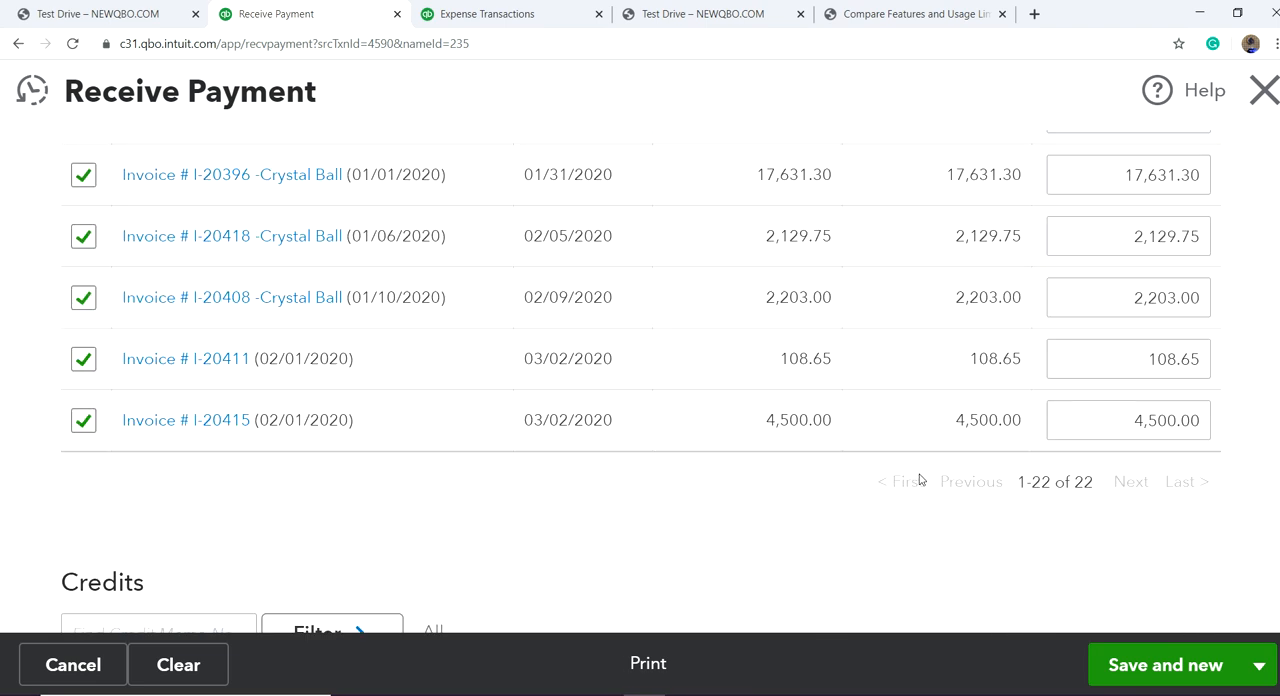
{"action": "left_click", "coordinate": [1258, 666]}
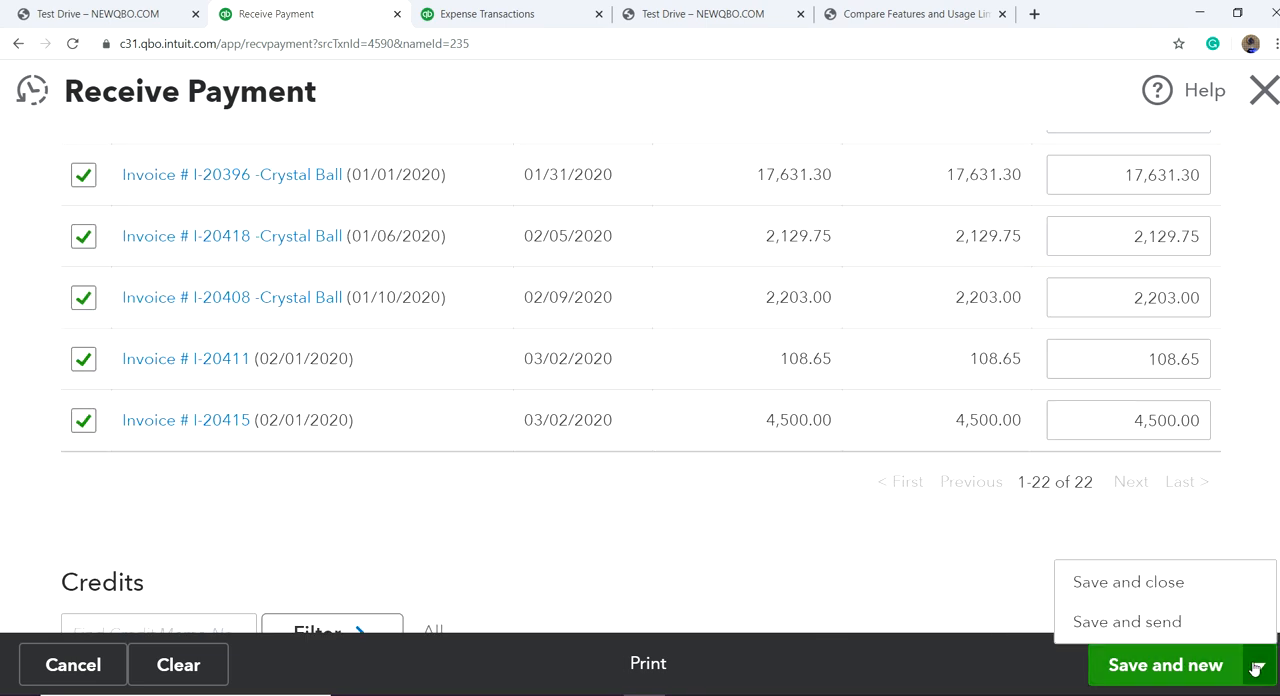
{"action": "left_click", "coordinate": [1159, 596]}
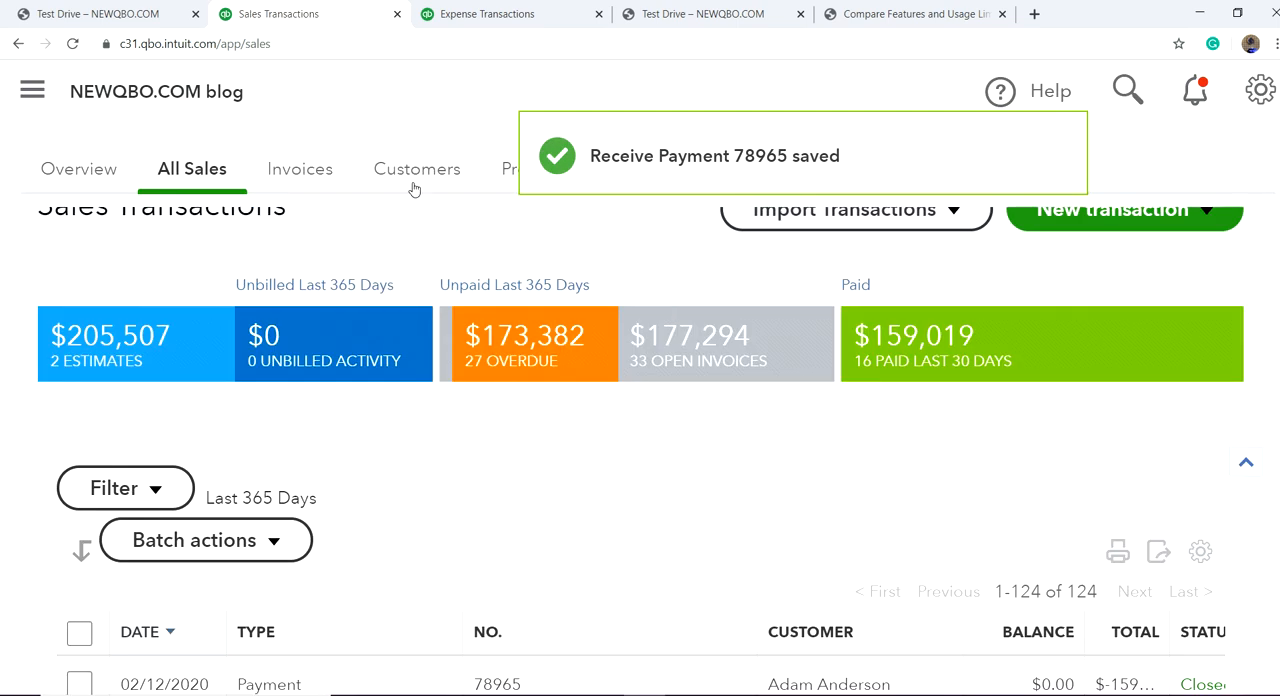
Step: Review the income over time and invoice summary in the sales overview, and return to the list of all sales
{"action": "left_click", "coordinate": [30, 89]}
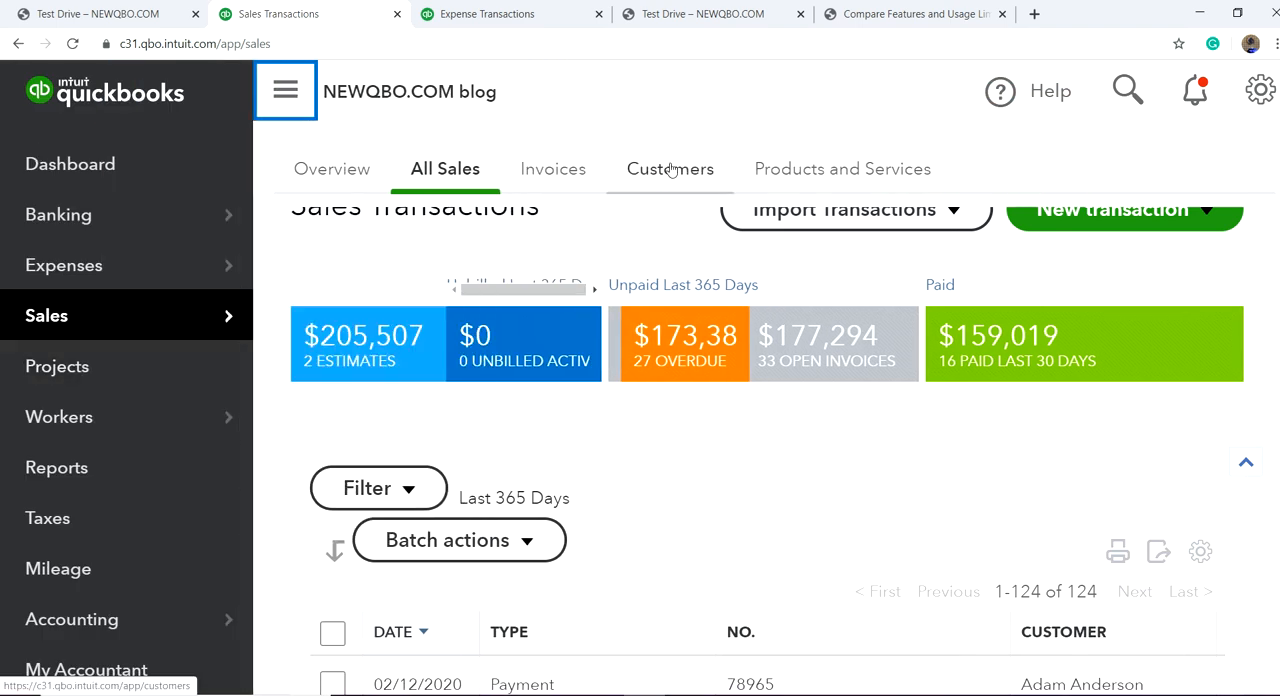
{"action": "left_click", "coordinate": [333, 171]}
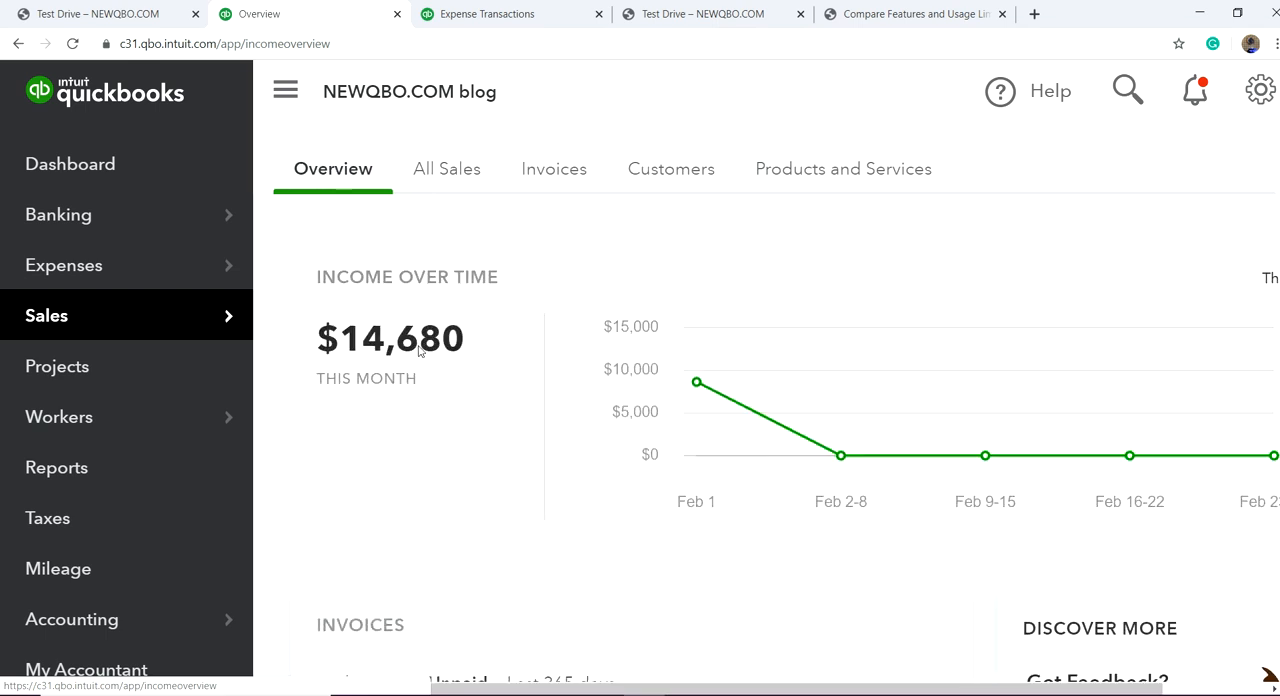
{"action": "scroll", "coordinate": [900, 480], "scroll_direction": "down", "scroll_amount": 3}
{"action": "scroll", "coordinate": [829, 466], "scroll_direction": "up", "scroll_amount": 3}
{"action": "left_click", "coordinate": [451, 178]}
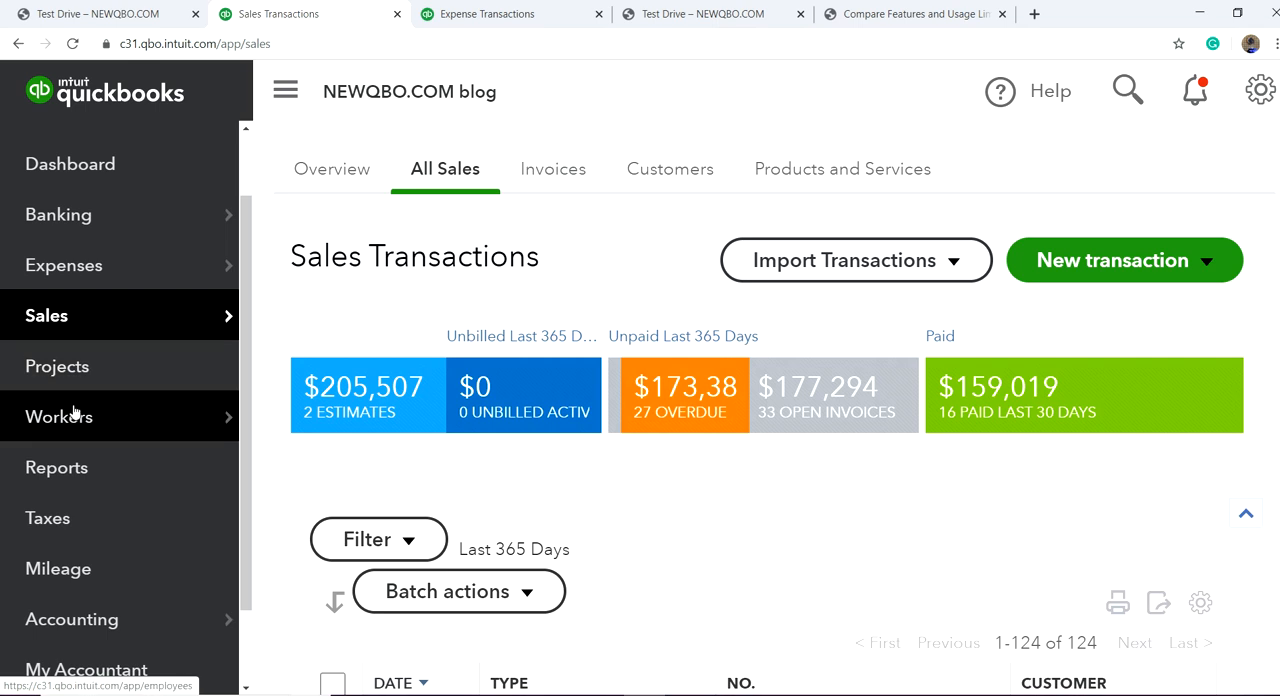
Step: Open the expense transactions list and start a new expense
{"action": "scroll", "coordinate": [114, 366], "scroll_direction": "up", "scroll_amount": 1}
{"action": "mouse_move", "coordinate": [76, 362]}
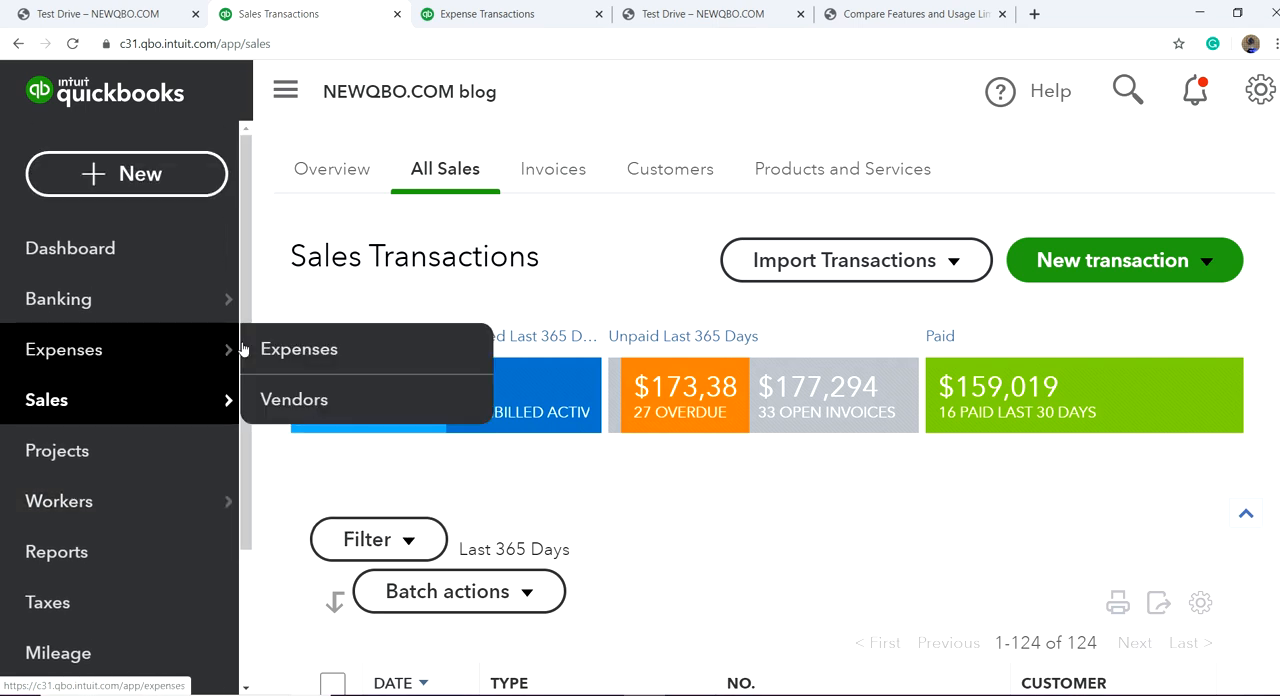
{"action": "left_click", "coordinate": [291, 349]}
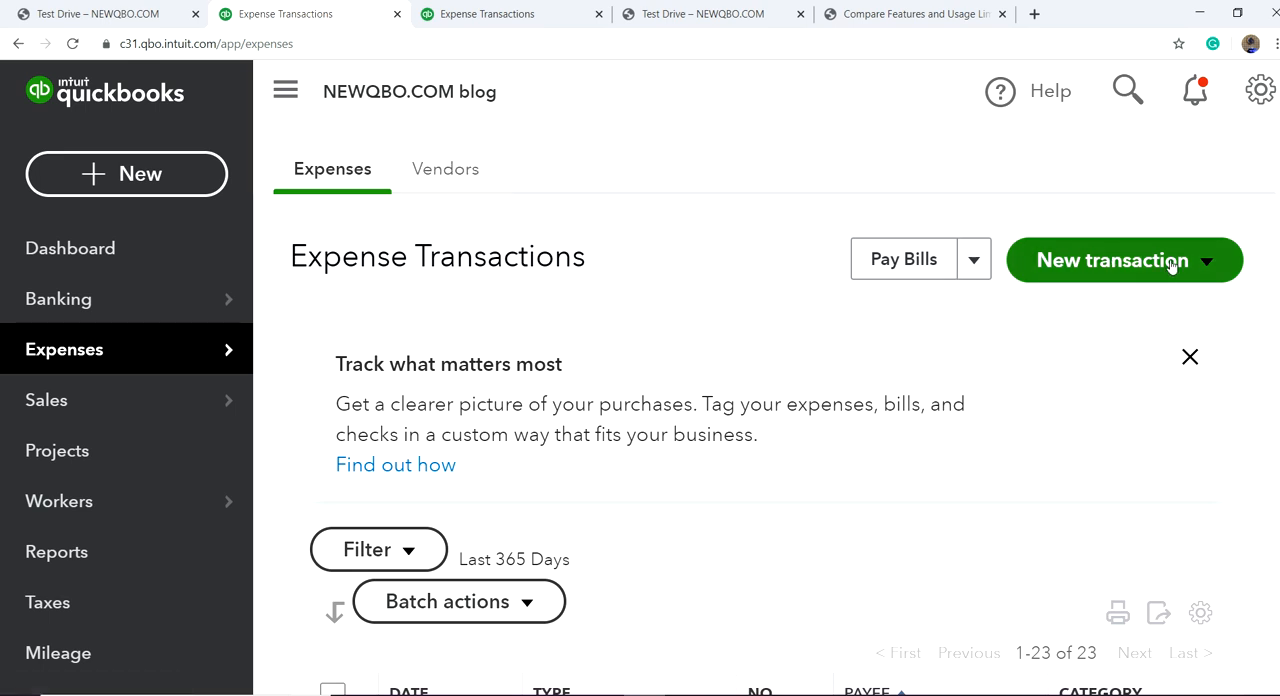
{"action": "left_click", "coordinate": [1209, 265]}
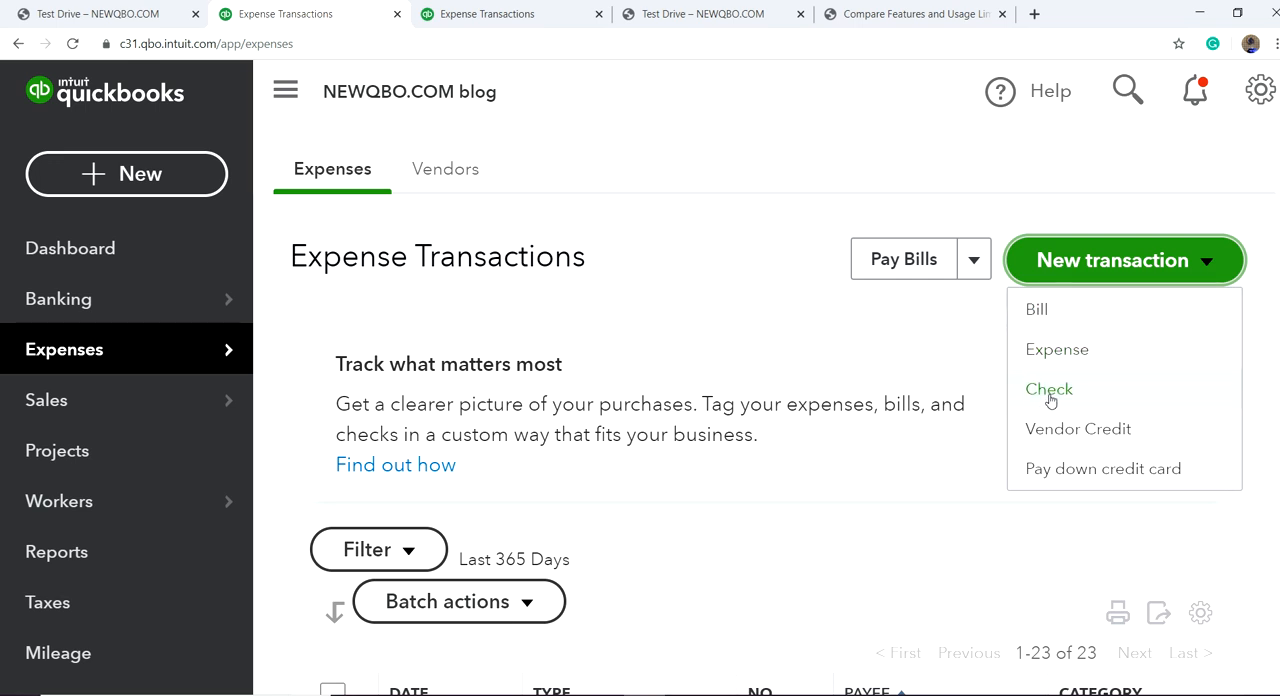
{"action": "left_click", "coordinate": [1055, 358]}
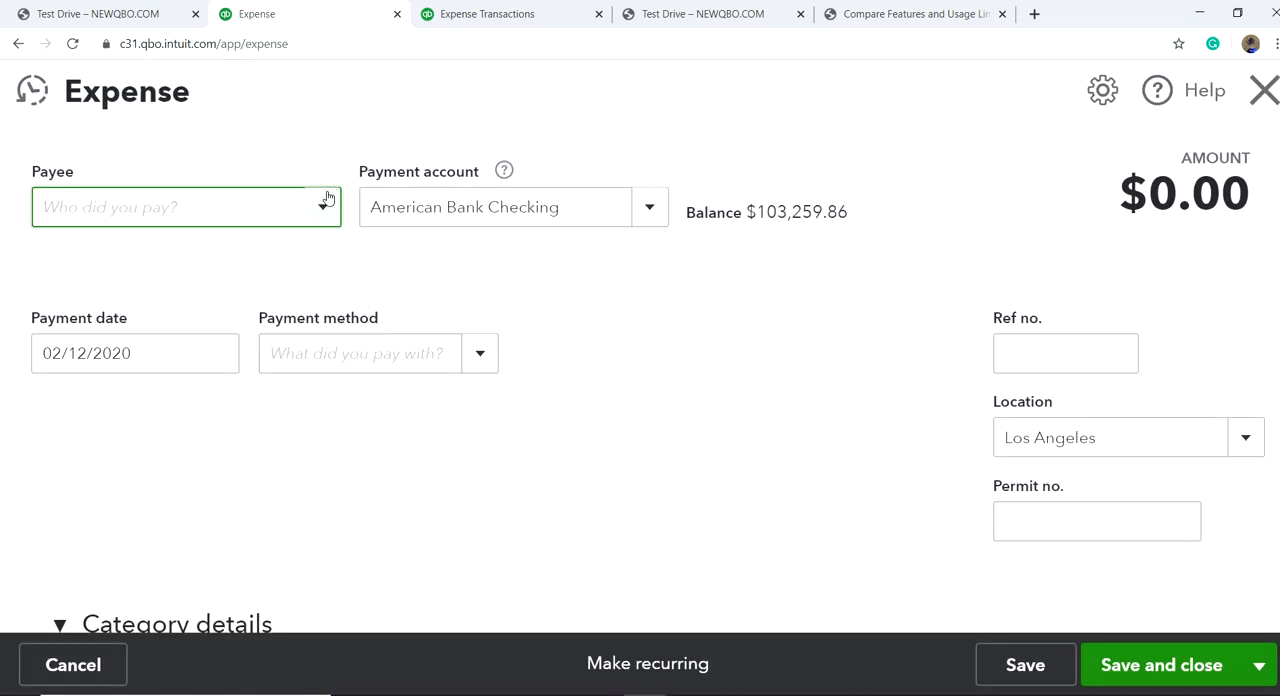
Step: Choose Ace Advertising as the expense's payee and check the available payment accounts
{"action": "left_click", "coordinate": [325, 207]}
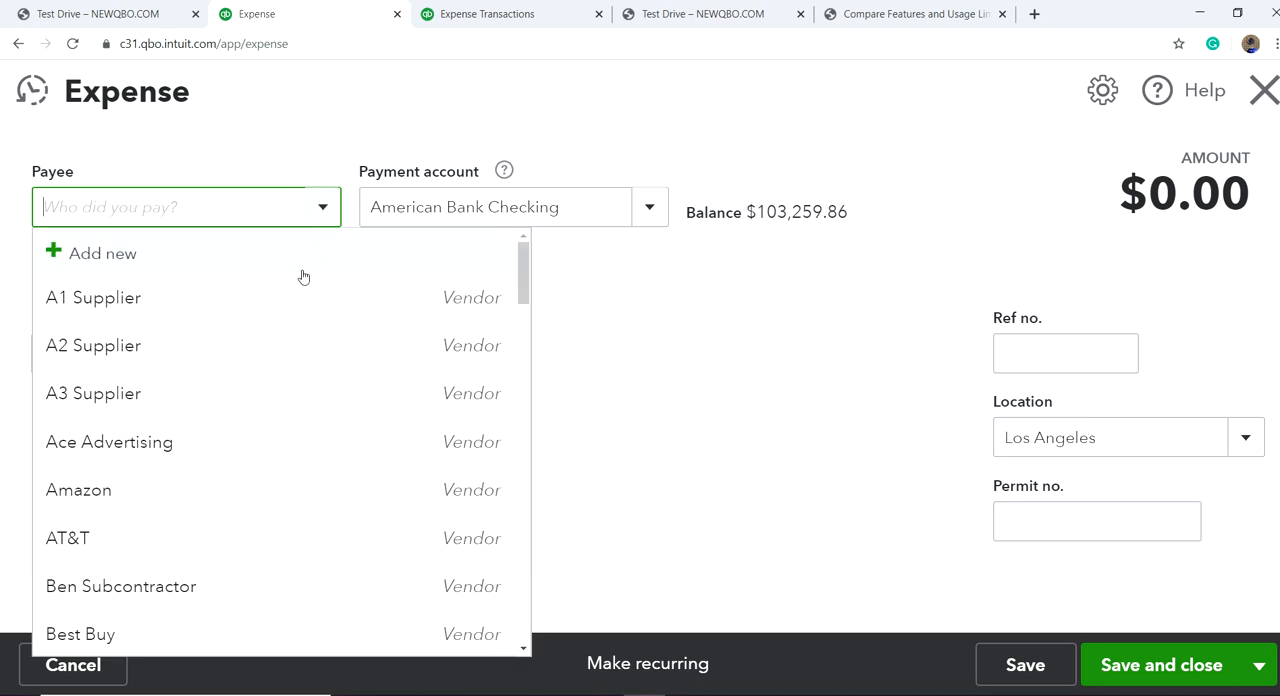
{"action": "left_click", "coordinate": [297, 455]}
{"action": "scroll", "coordinate": [584, 400], "scroll_direction": "down", "scroll_amount": 2}
{"action": "scroll", "coordinate": [557, 308], "scroll_direction": "up", "scroll_amount": 2}
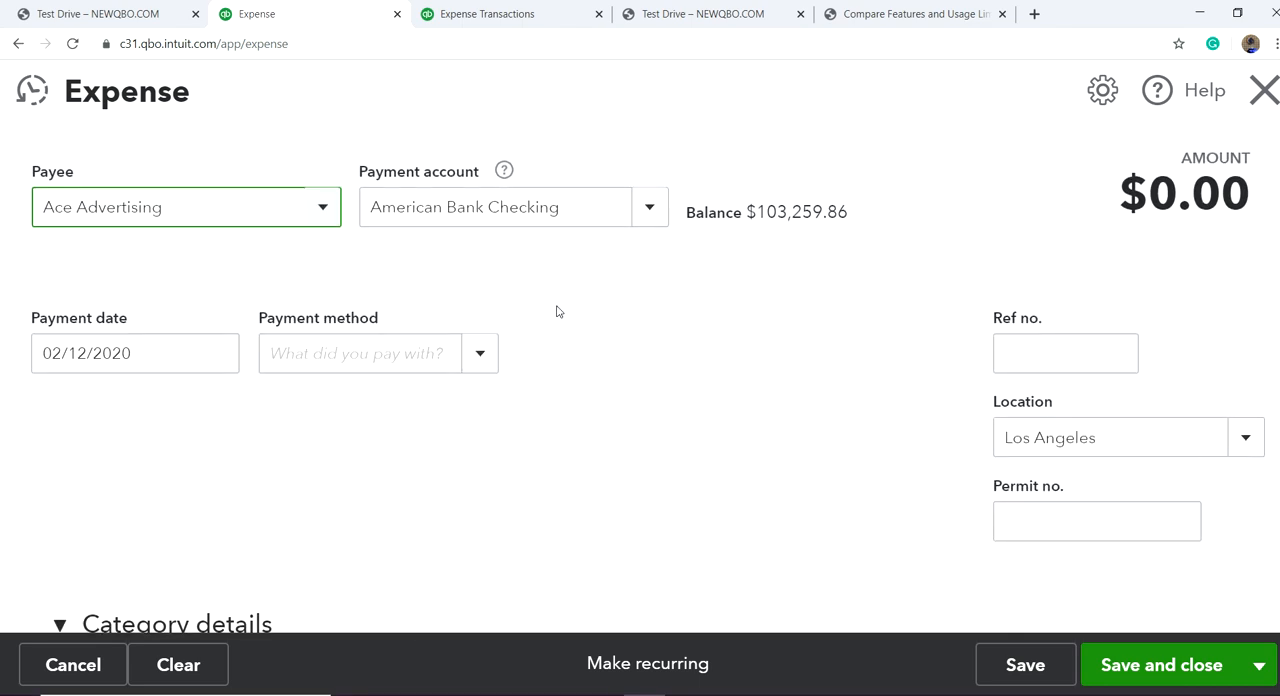
{"action": "left_click", "coordinate": [652, 208]}
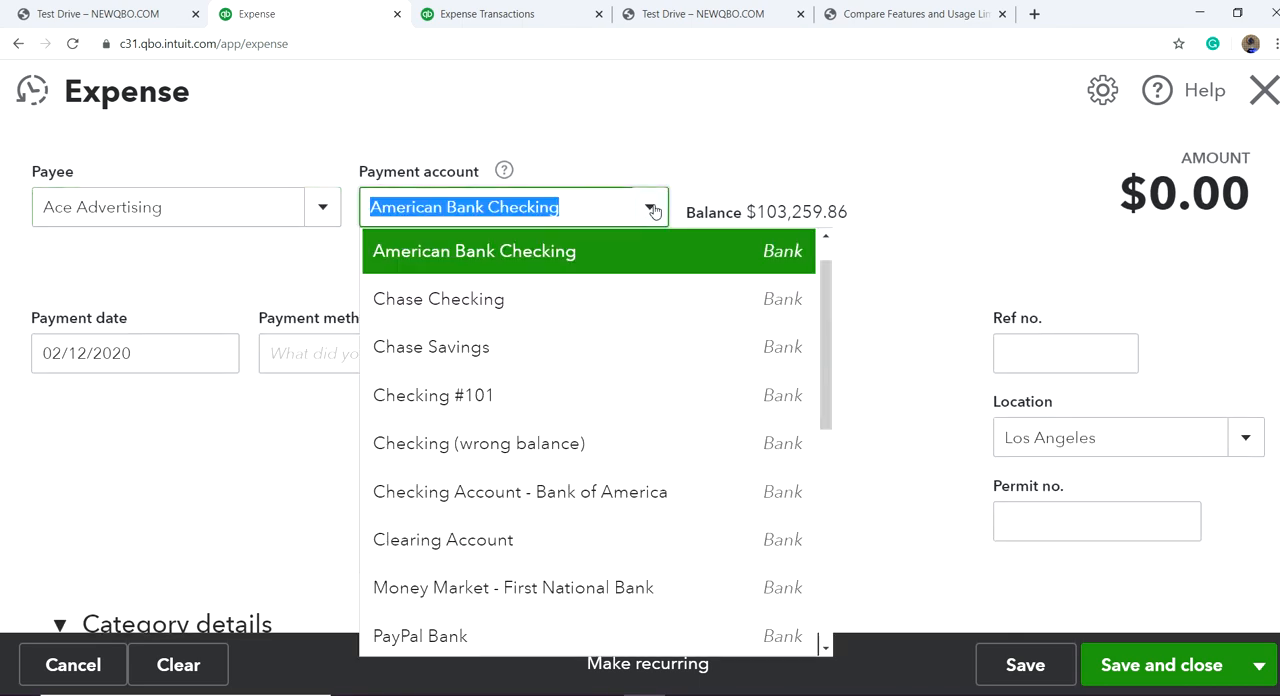
{"action": "left_click", "coordinate": [789, 105]}
{"action": "left_click_drag", "start_coordinate": [789, 105], "coordinate": [278, 481]}
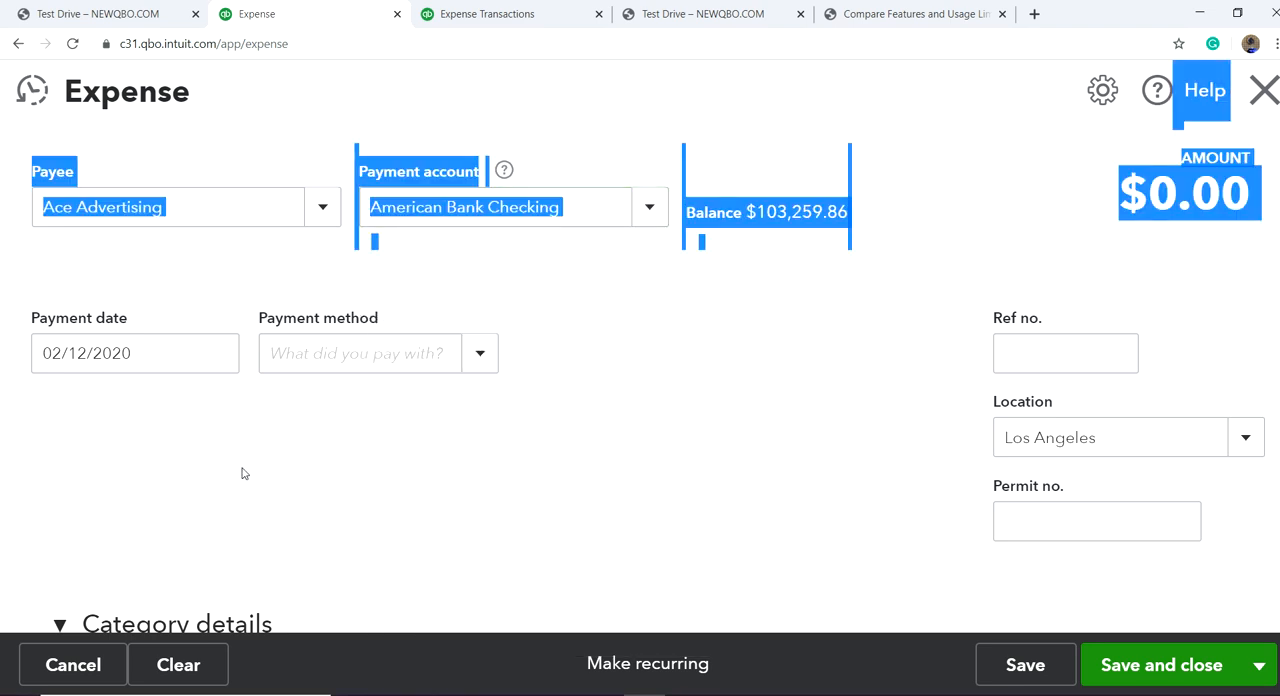
Step: Set the expense's payment method to Bank Card
{"action": "left_click", "coordinate": [484, 357]}
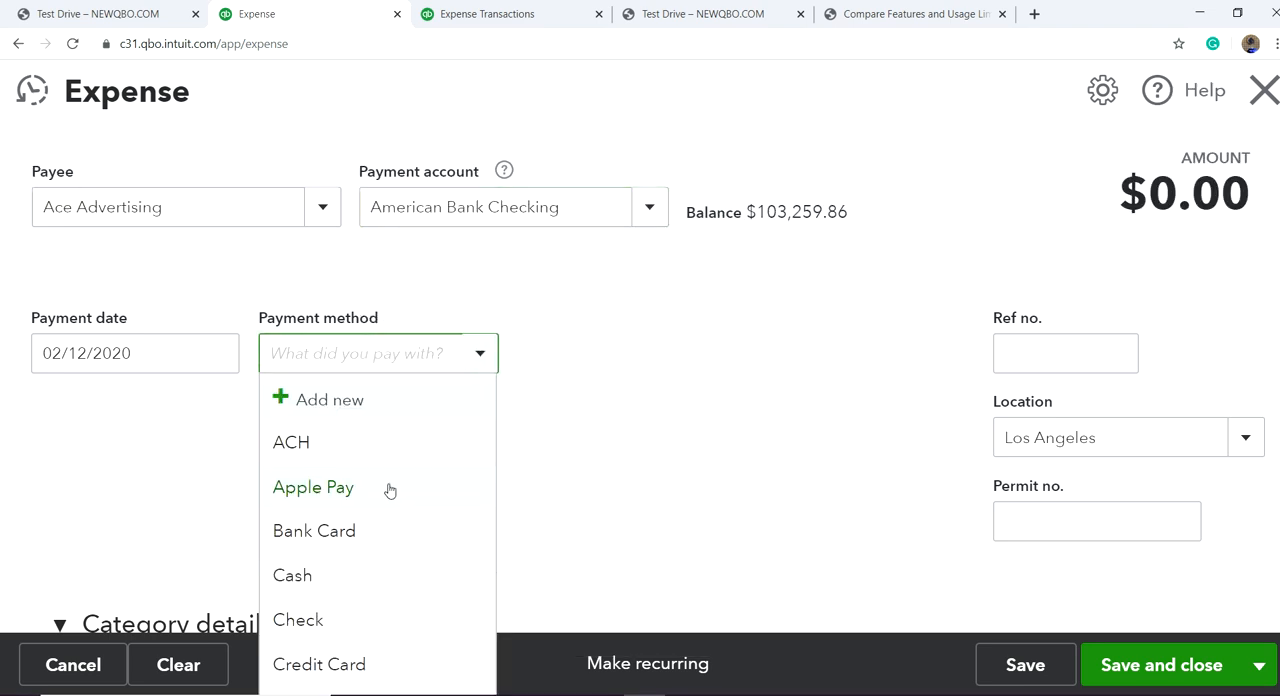
{"action": "left_click", "coordinate": [353, 531]}
{"action": "scroll", "coordinate": [643, 418], "scroll_direction": "down", "scroll_amount": 4}
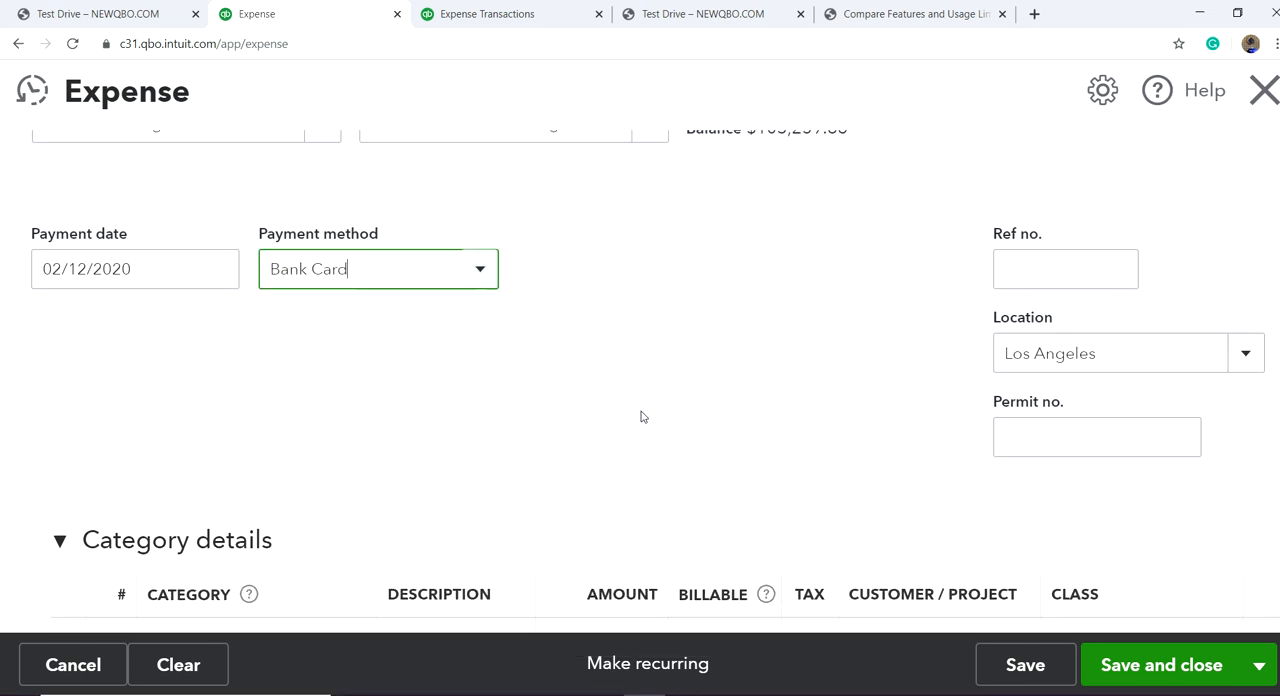
Step: Enter 8569 as the expense's reference number and 4567 as its permit number
{"action": "scroll", "coordinate": [731, 395], "scroll_direction": "up", "scroll_amount": 4}
{"action": "left_click", "coordinate": [1032, 365]}
{"action": "type", "text": "8569"}
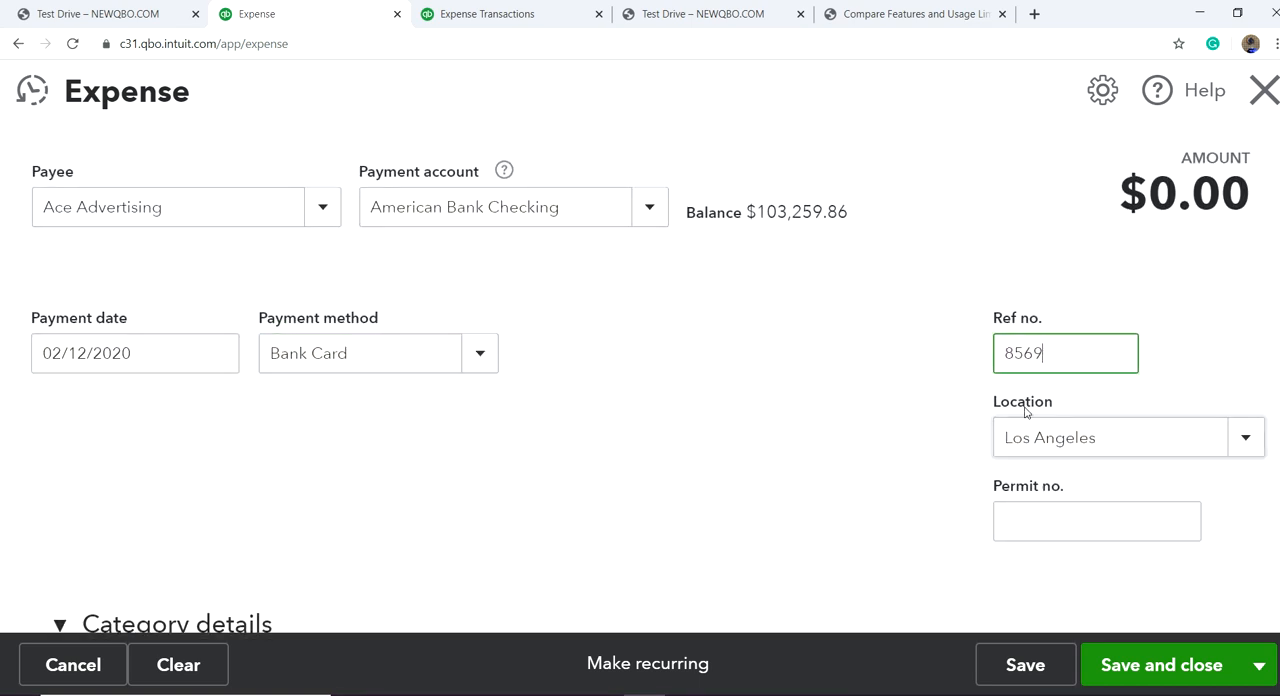
{"action": "left_click", "coordinate": [1030, 519]}
{"action": "type", "text": "4567"}
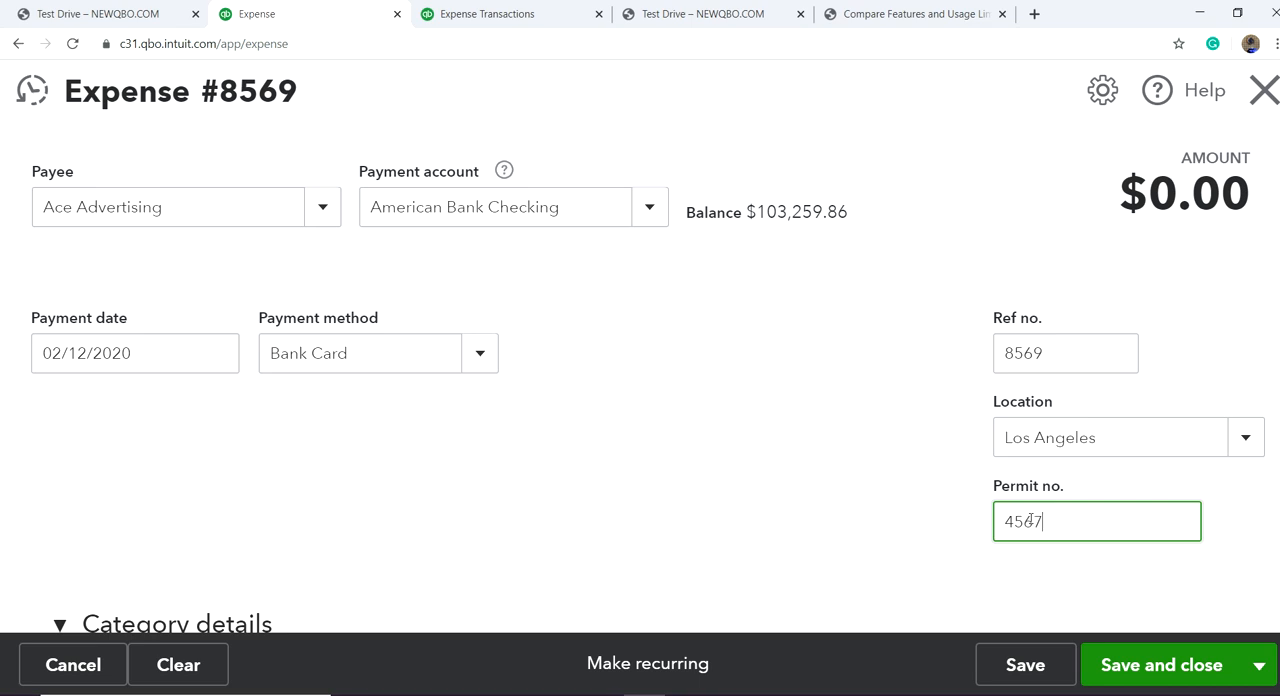
Step: Assign the first category line to Advertising/Promotional with an amount of 1000
{"action": "scroll", "coordinate": [349, 571], "scroll_direction": "down", "scroll_amount": 3}
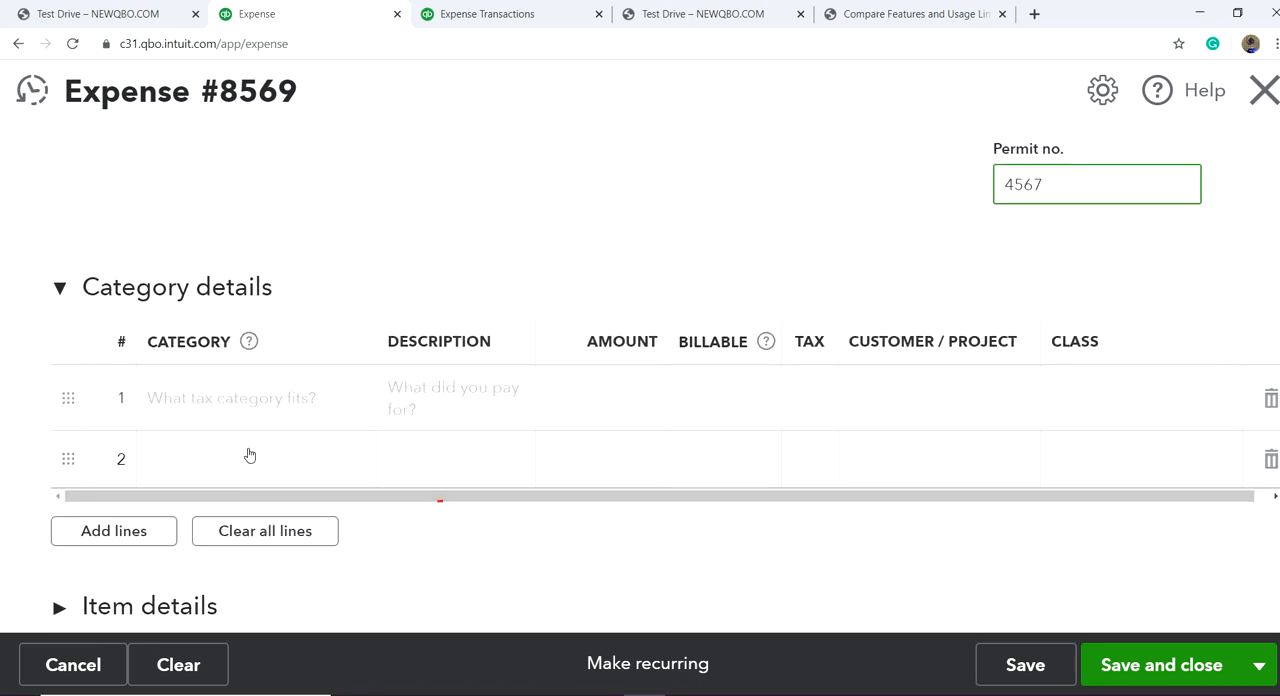
{"action": "left_click", "coordinate": [251, 405]}
{"action": "type", "text": "Advertising/Promotion"}
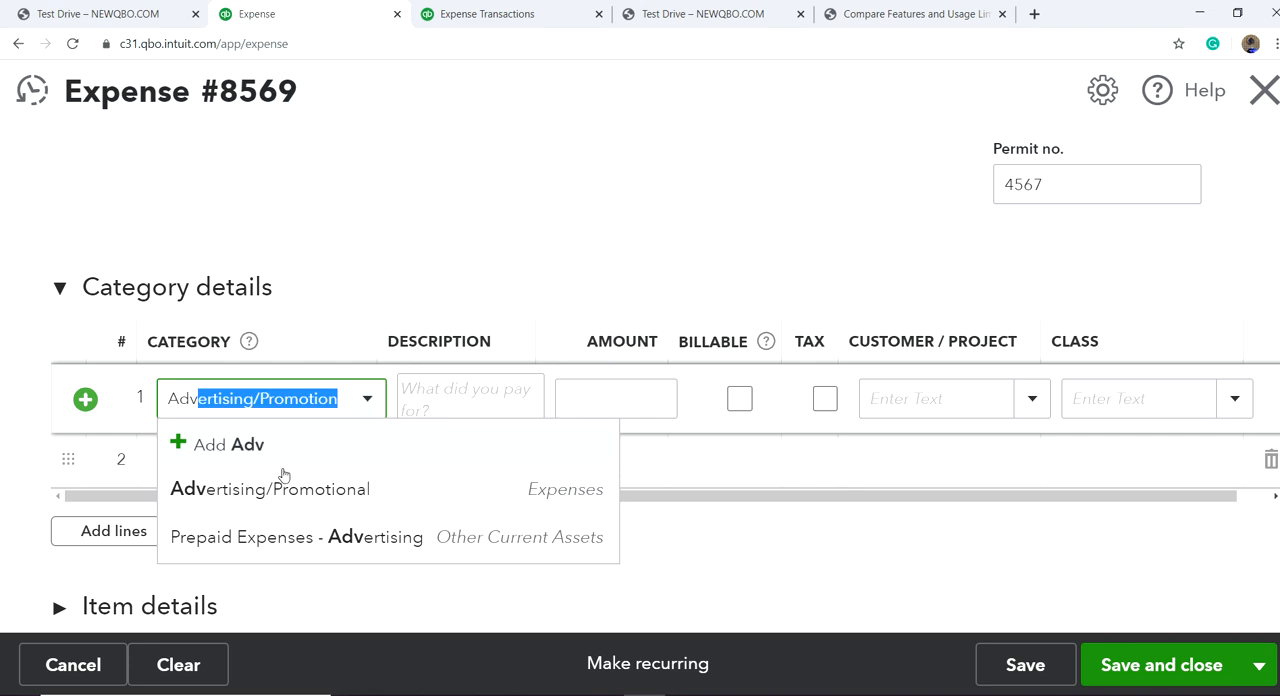
{"action": "left_click", "coordinate": [300, 495]}
{"action": "left_click", "coordinate": [620, 406]}
{"action": "type", "text": "1000"}
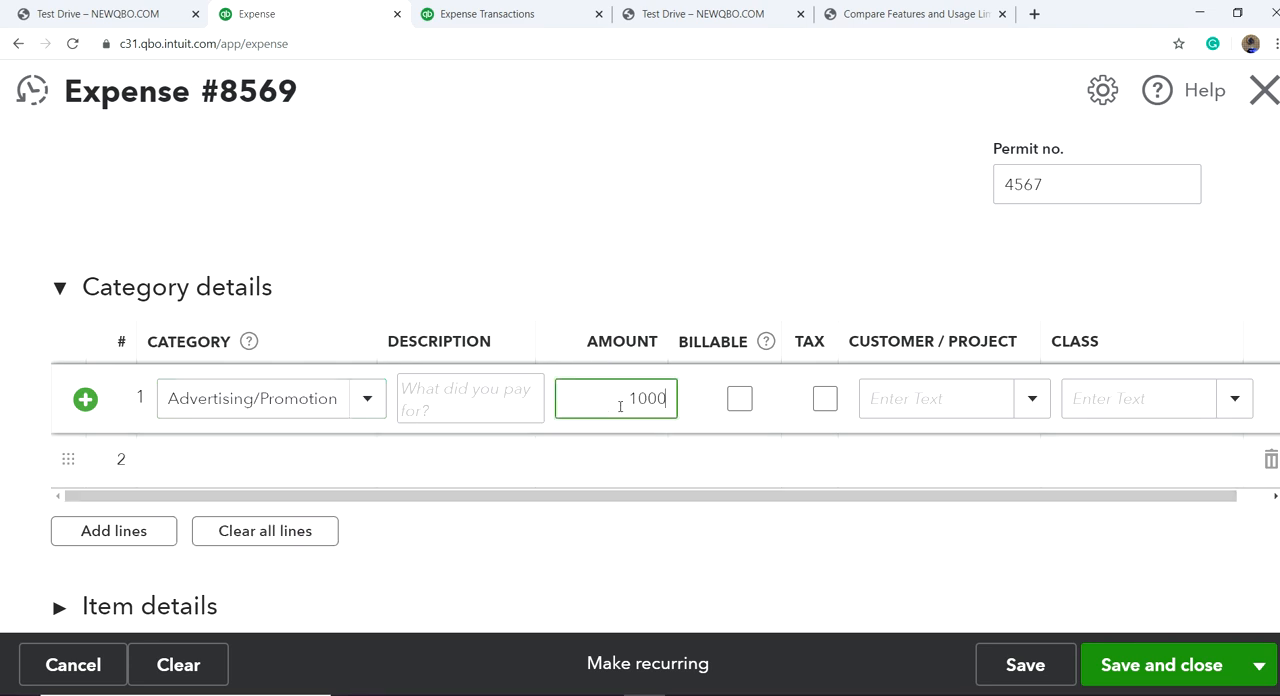
Step: Mark the advertising line as billable to the Crystal Ball project and set its class to Services
{"action": "left_click", "coordinate": [740, 399]}
{"action": "left_click", "coordinate": [1032, 400]}
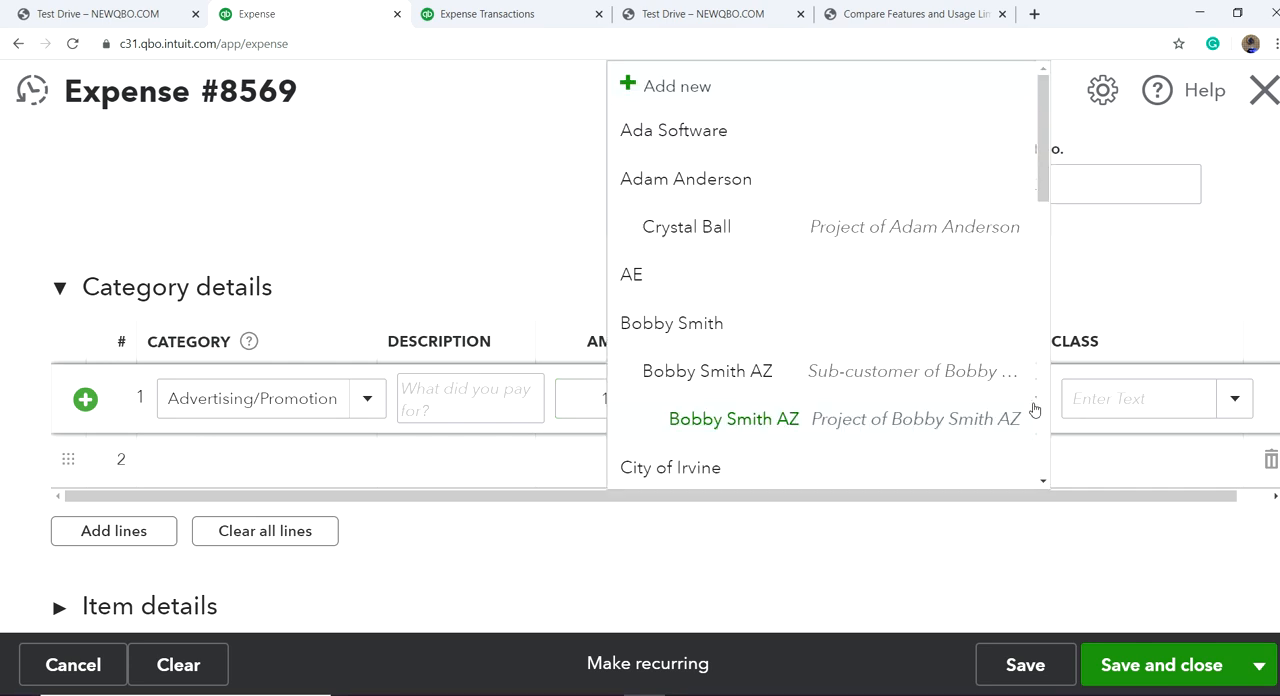
{"action": "left_click", "coordinate": [925, 237]}
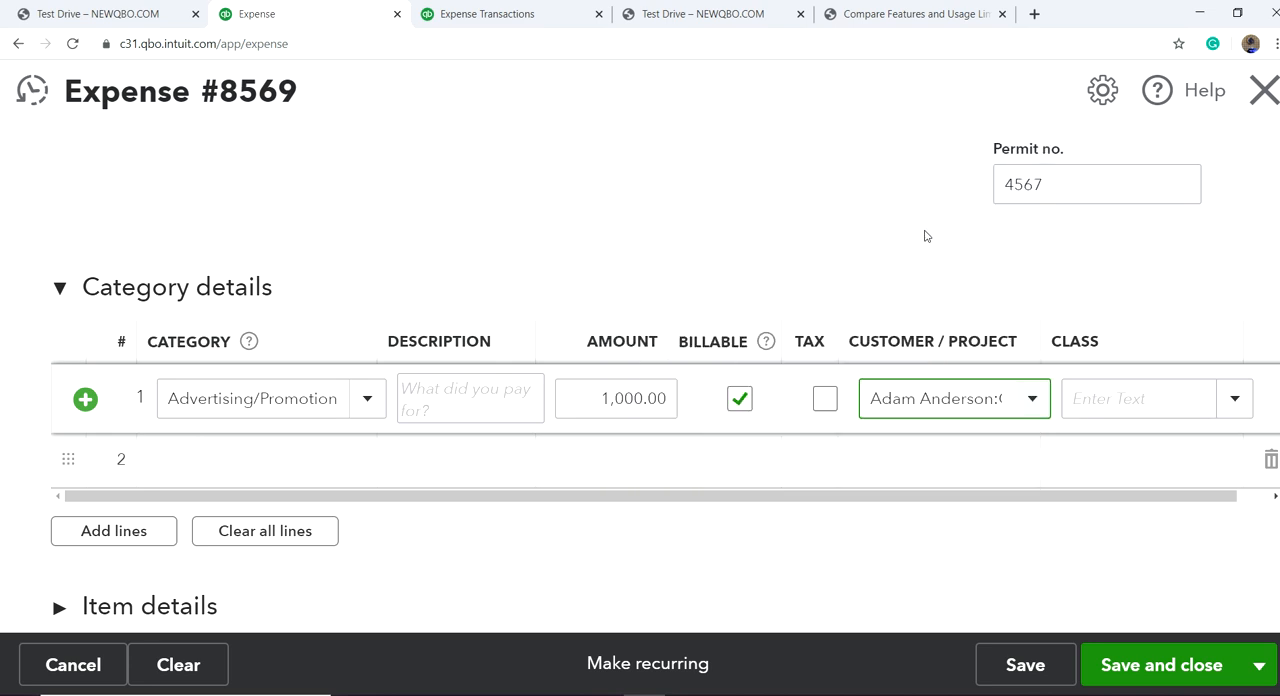
{"action": "left_click", "coordinate": [1240, 408]}
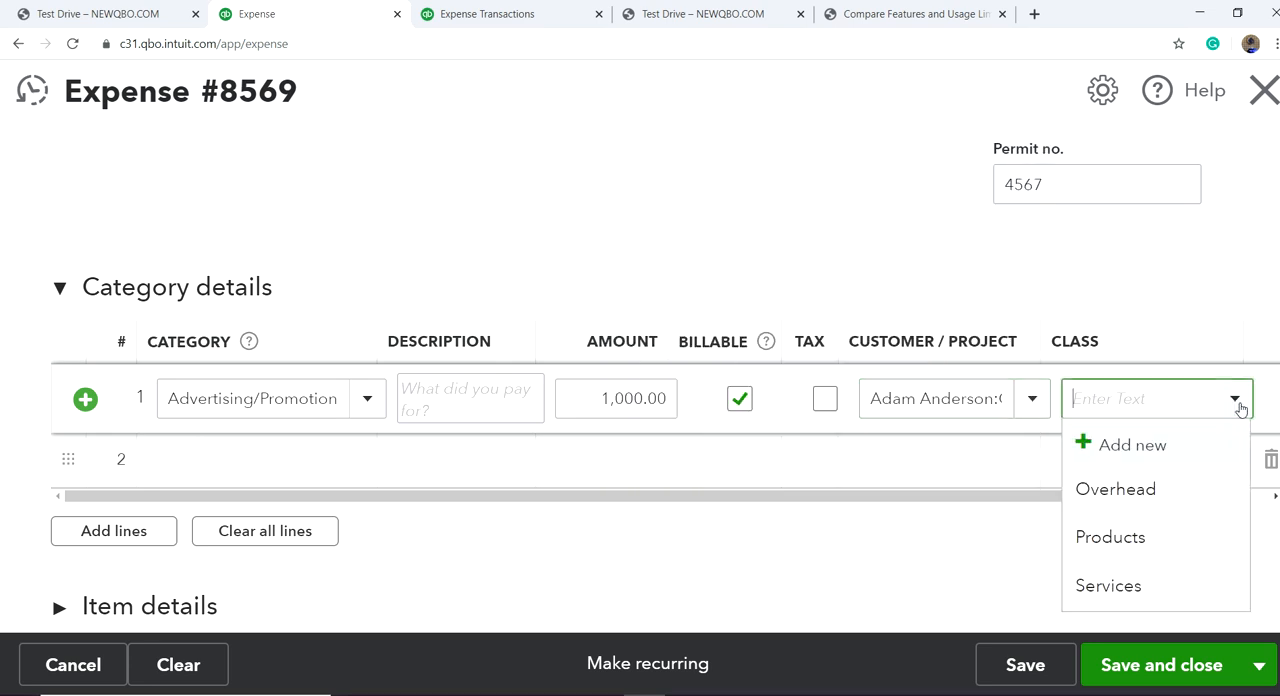
{"action": "left_click", "coordinate": [1110, 586]}
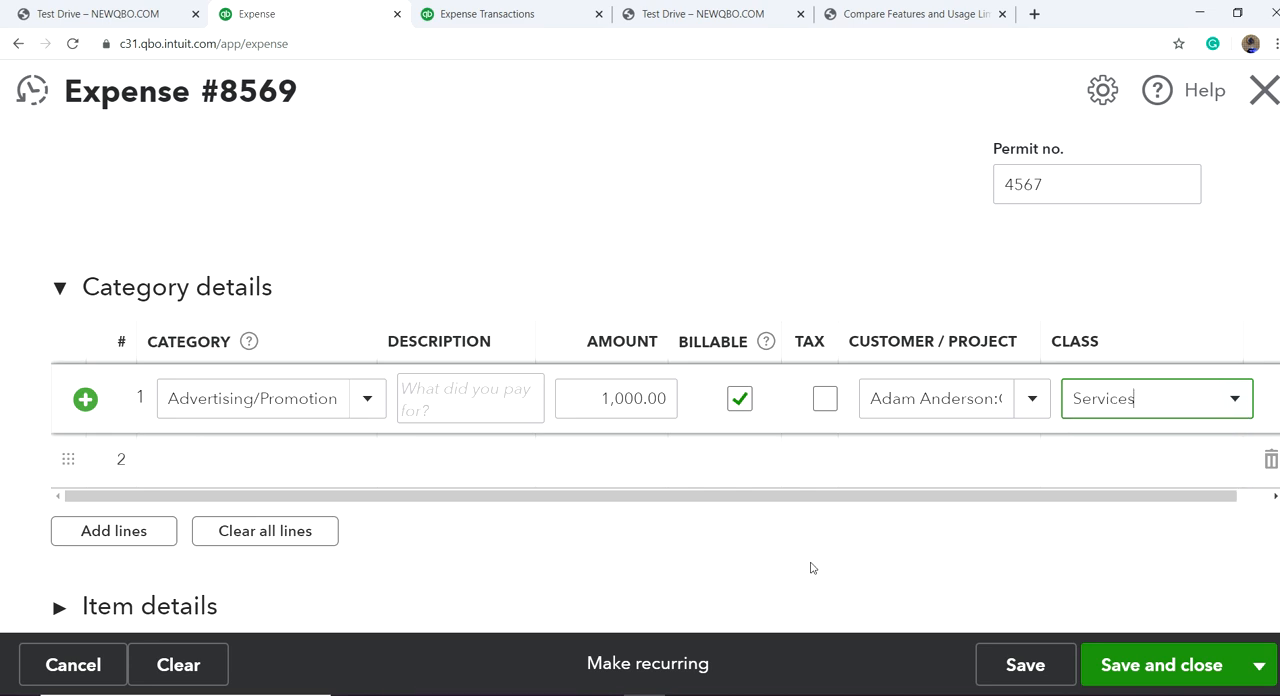
Step: Review the expense form's header fields, category line and total
{"action": "scroll", "coordinate": [810, 566], "scroll_direction": "down", "scroll_amount": 2}
{"action": "scroll", "coordinate": [812, 568], "scroll_direction": "up", "scroll_amount": 1}
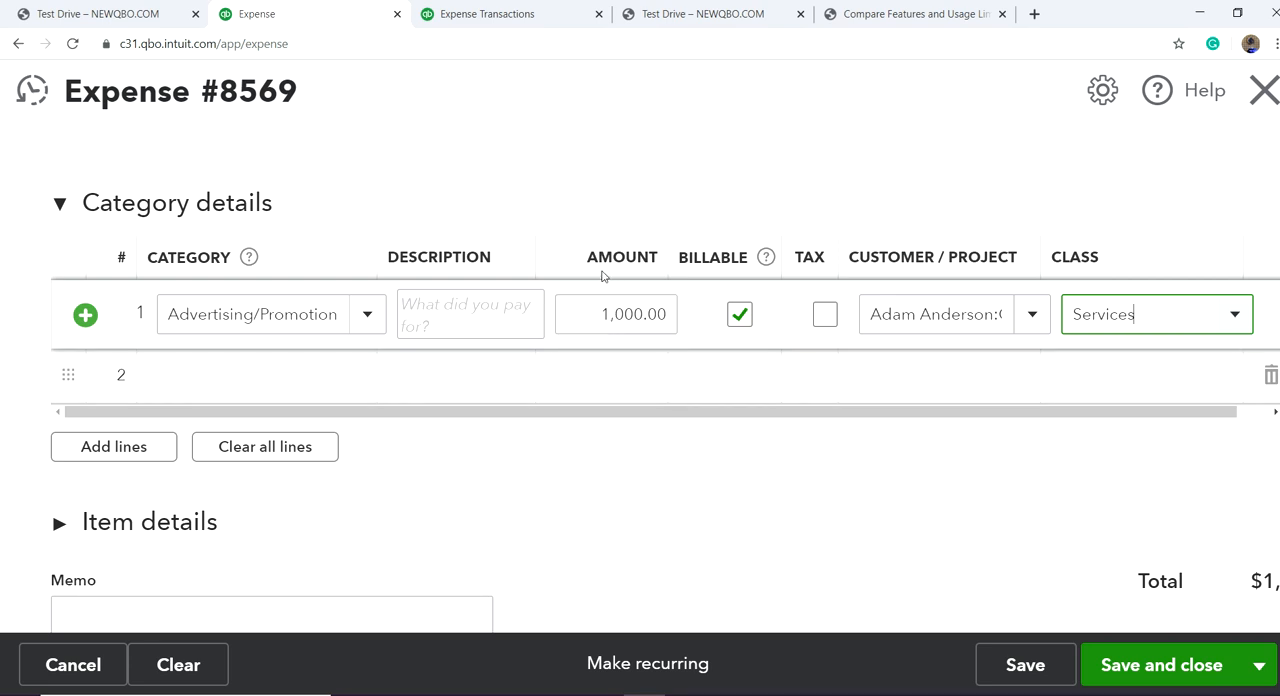
{"action": "scroll", "coordinate": [584, 245], "scroll_direction": "up", "scroll_amount": 2}
{"action": "scroll", "coordinate": [594, 298], "scroll_direction": "up", "scroll_amount": 3}
{"action": "scroll", "coordinate": [729, 369], "scroll_direction": "down", "scroll_amount": 4}
{"action": "scroll", "coordinate": [729, 369], "scroll_direction": "down", "scroll_amount": 1}
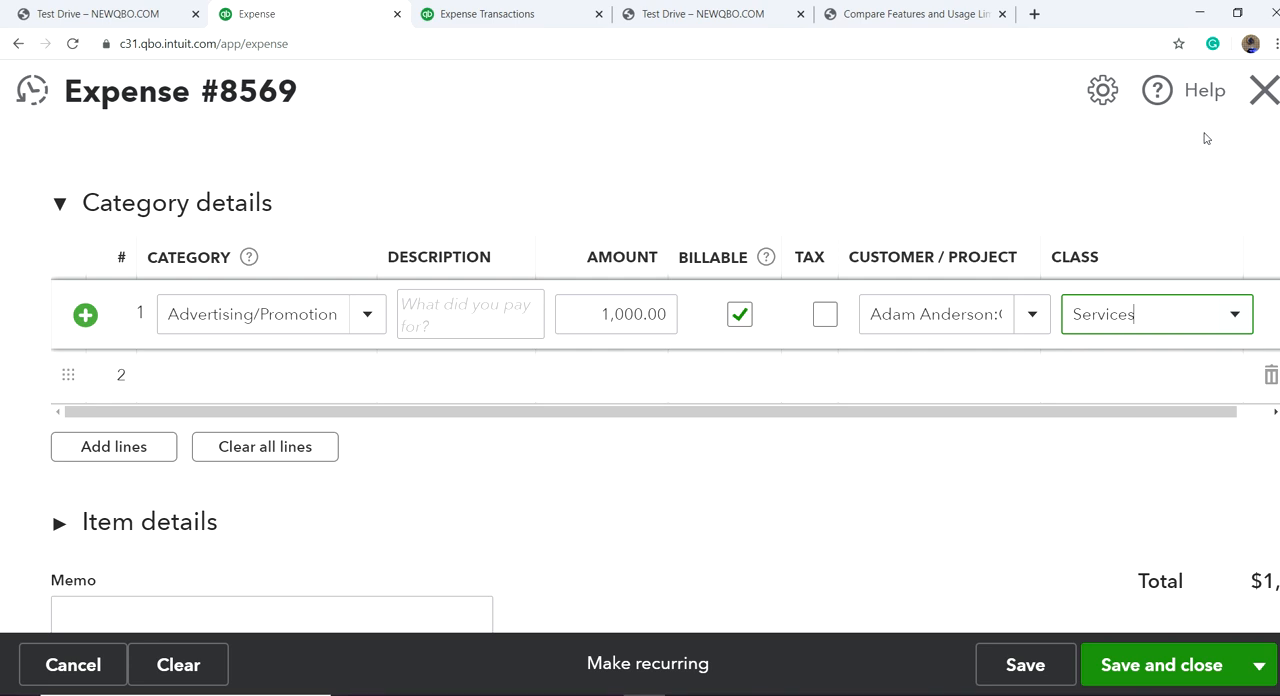
Step: Turn on the default markup rate setting for expense forms and check the blank form's category columns
{"action": "left_click", "coordinate": [1103, 92]}
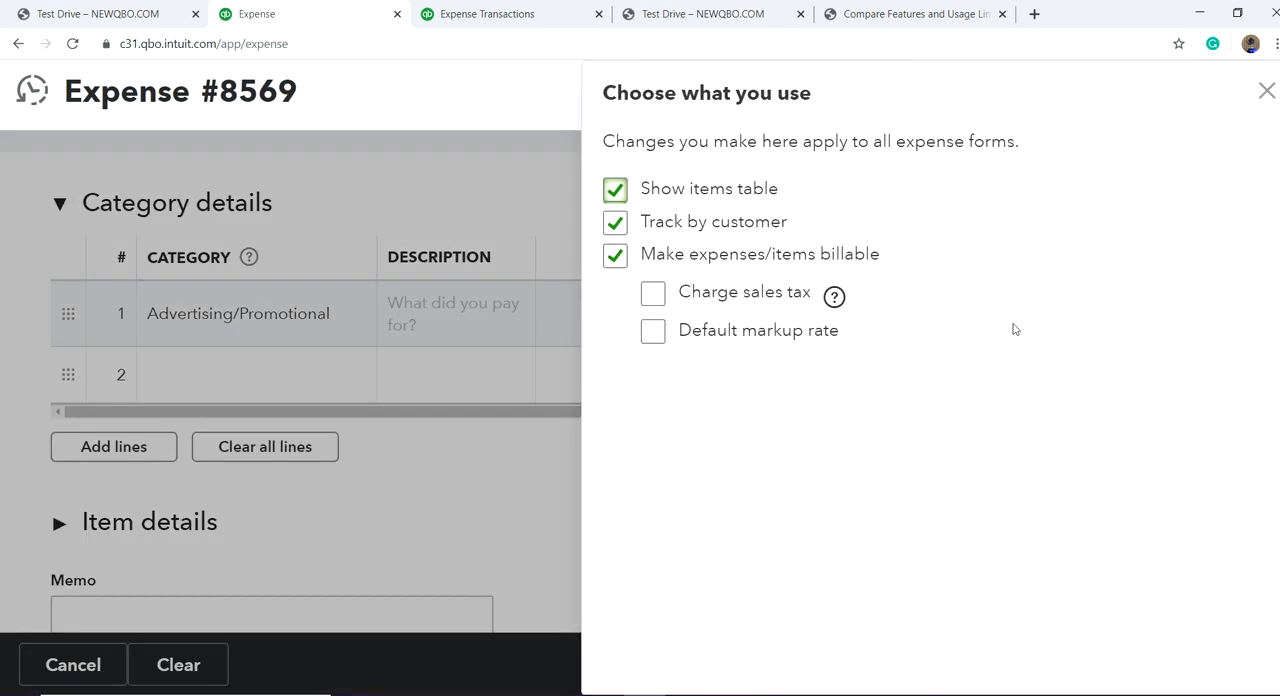
{"action": "left_click", "coordinate": [652, 333]}
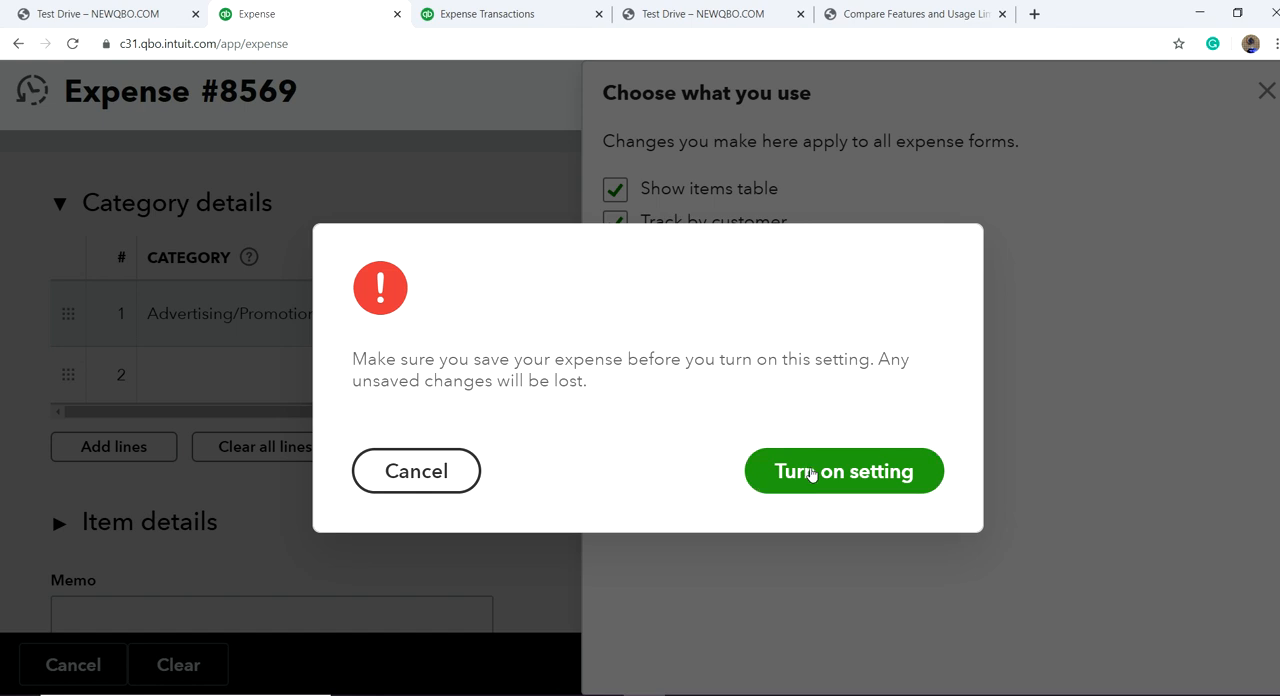
{"action": "left_click", "coordinate": [811, 473]}
{"action": "left_click", "coordinate": [790, 424]}
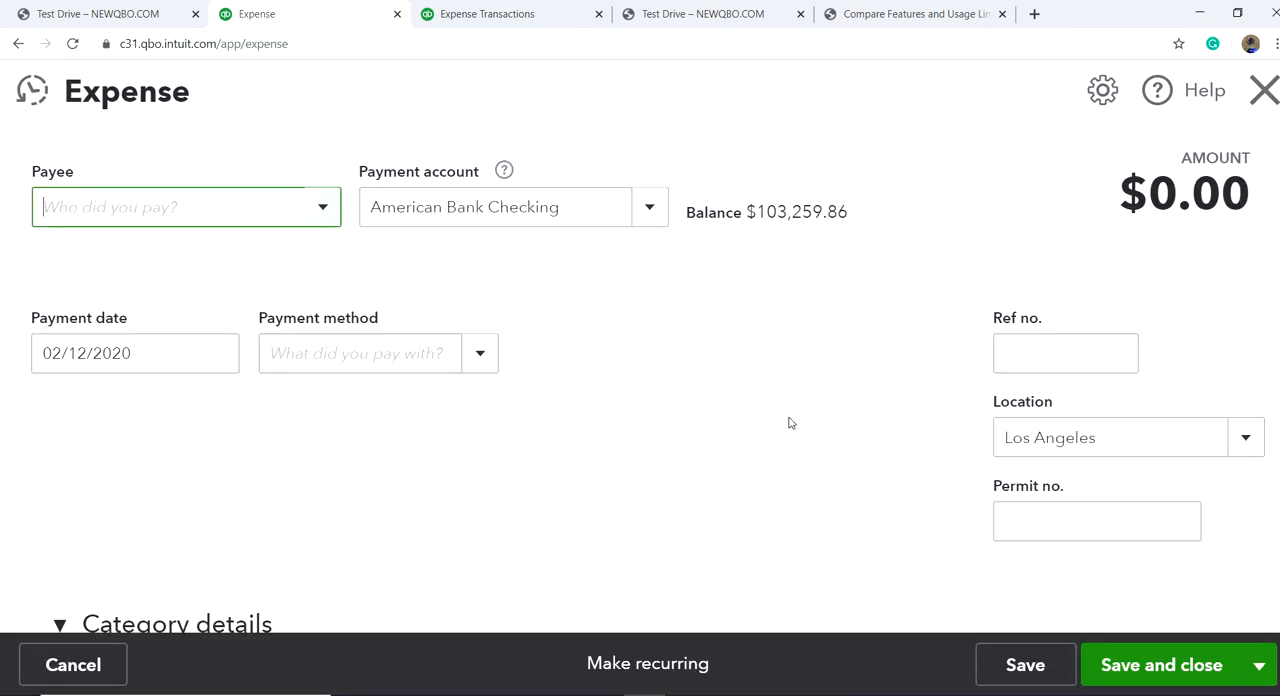
{"action": "scroll", "coordinate": [853, 421], "scroll_direction": "down", "scroll_amount": 4}
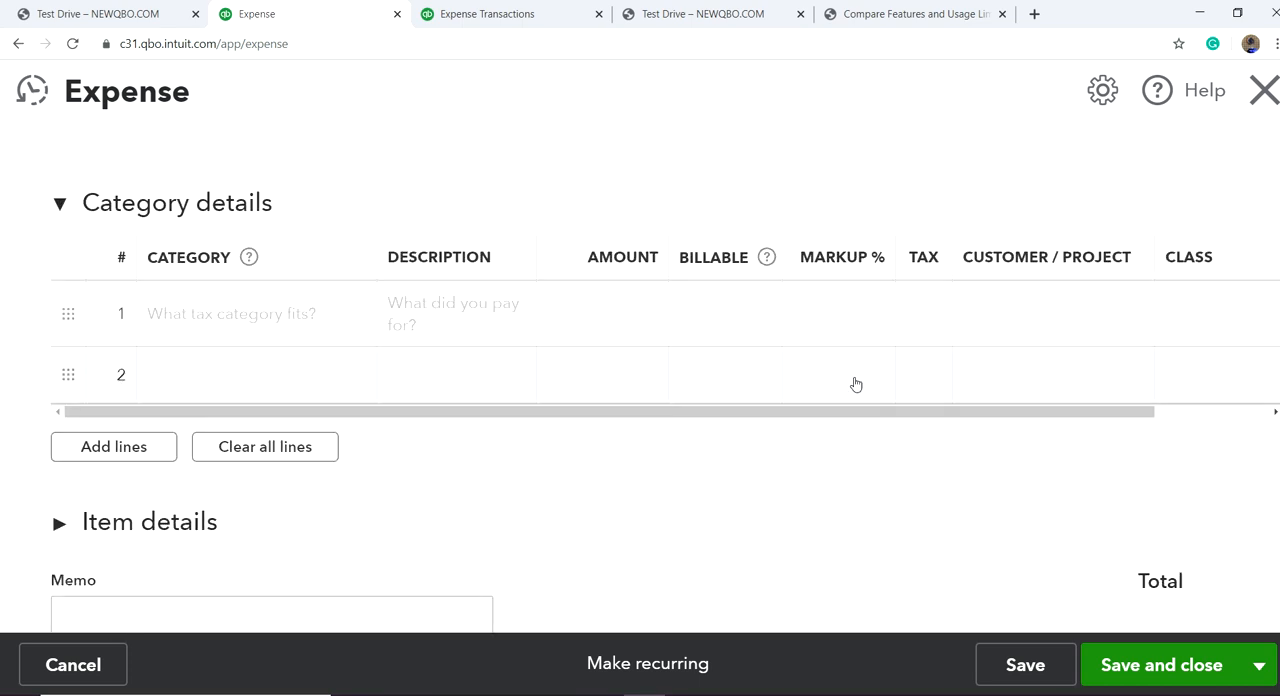
{"action": "scroll", "coordinate": [466, 345], "scroll_direction": "up", "scroll_amount": 5}
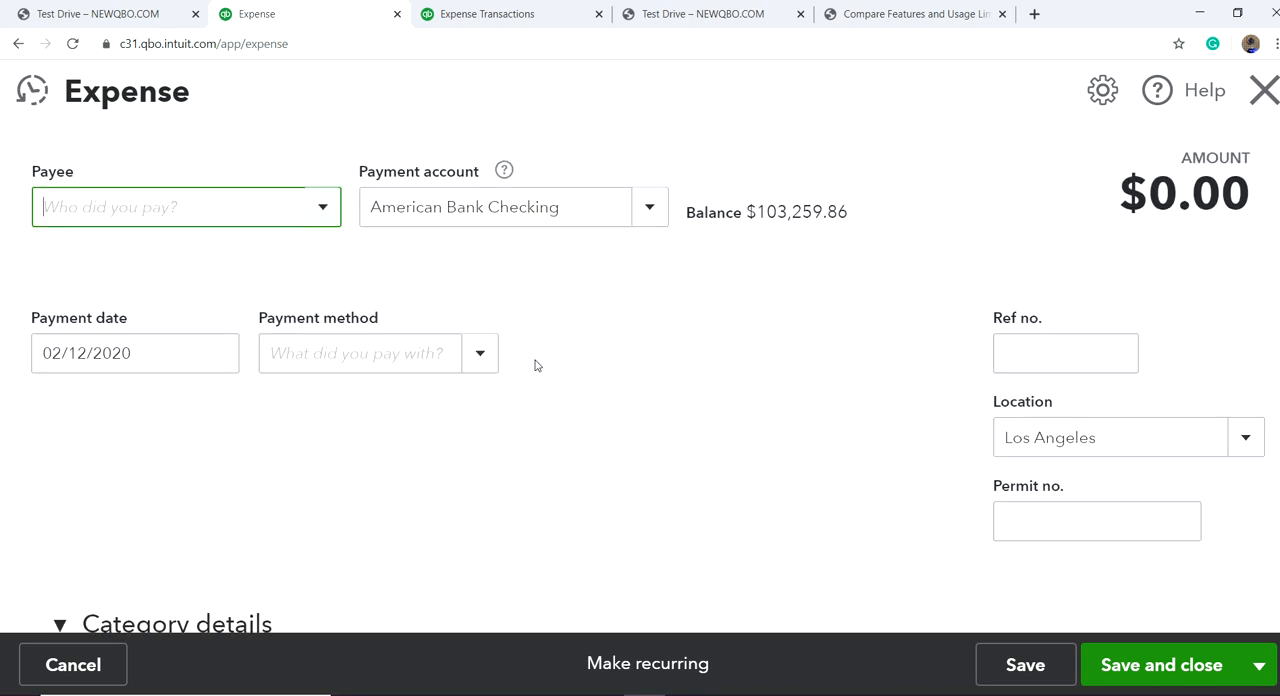
Step: Set the expense's payee to Ace Advertising and its payment method to Bank Card
{"action": "left_click", "coordinate": [321, 207]}
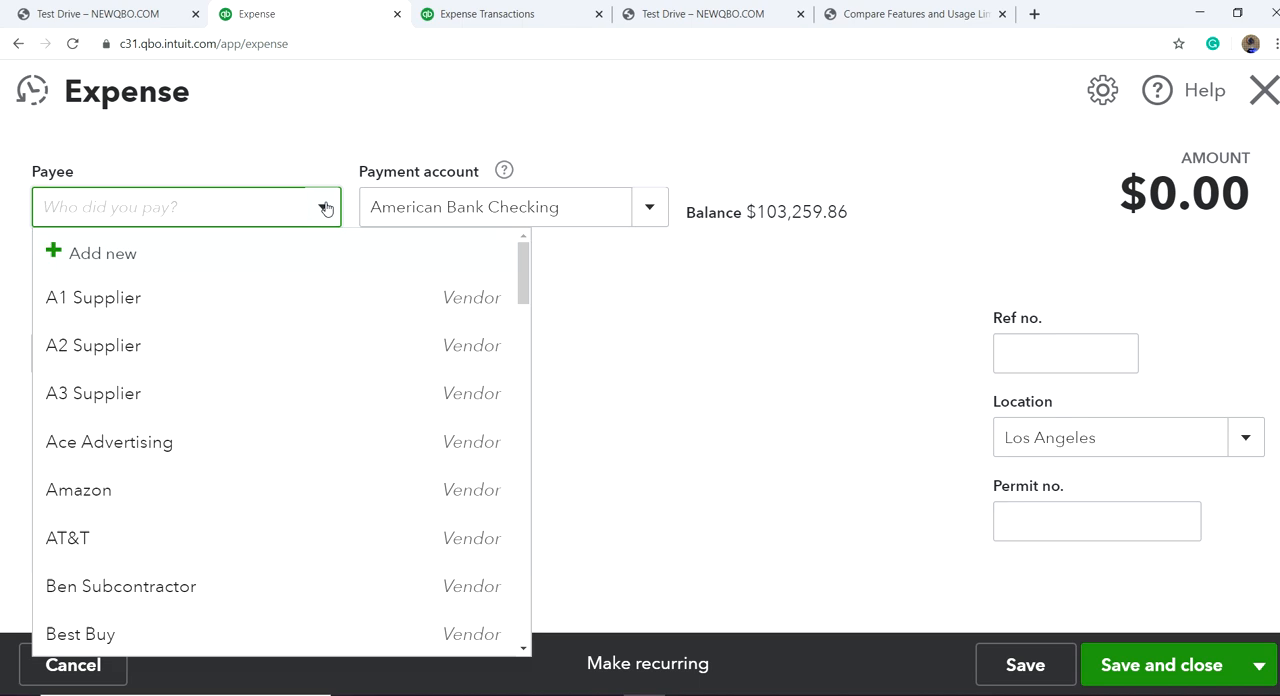
{"action": "left_click", "coordinate": [247, 443]}
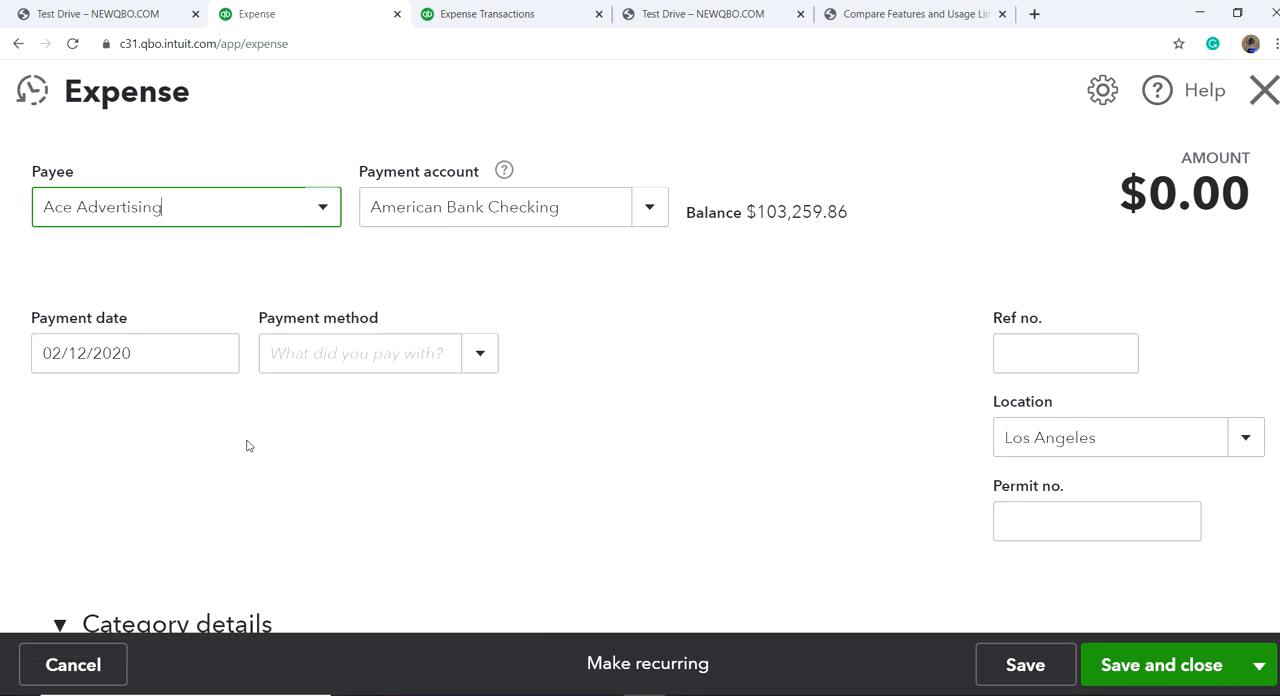
{"action": "left_click", "coordinate": [477, 357]}
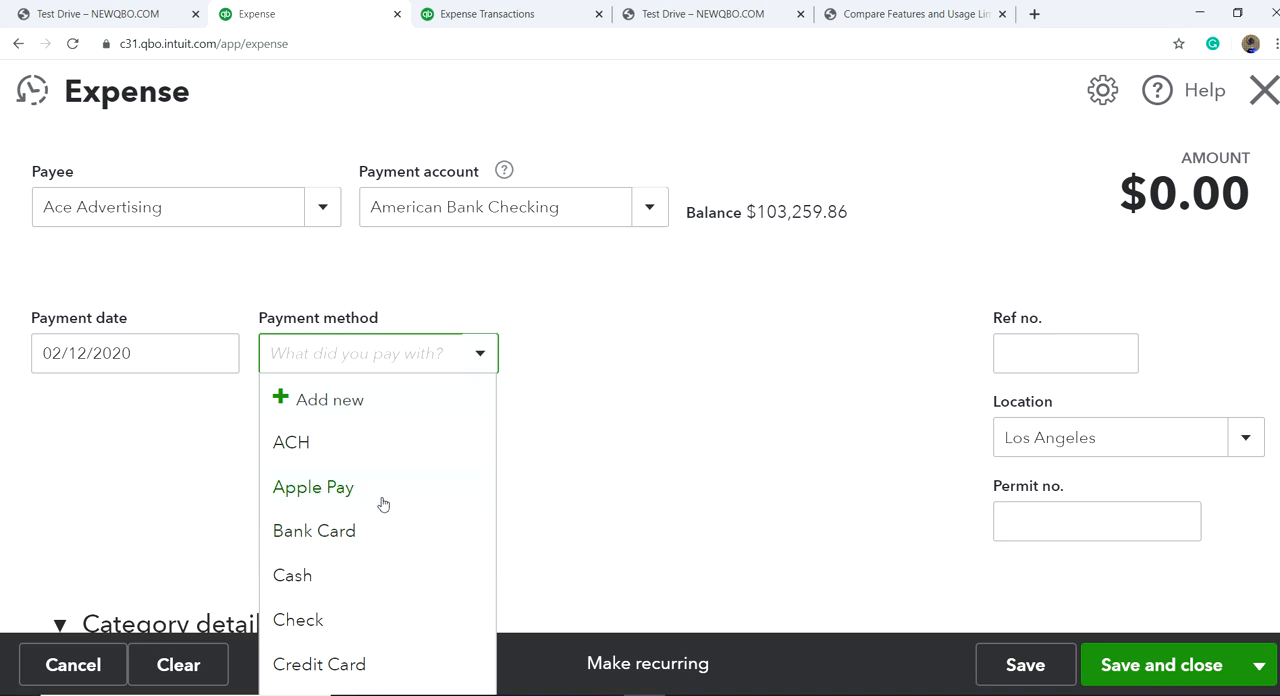
{"action": "left_click", "coordinate": [355, 543]}
Step: Enter 8569 as the reference number and 4563 as the permit number on the new expense
{"action": "left_click", "coordinate": [1073, 350]}
{"action": "type", "text": "8569"}
{"action": "left_click", "coordinate": [1068, 520]}
{"action": "type", "text": "4563"}
Step: Set the first category line to Advertising/Promotional with an amount of 1000
{"action": "scroll", "coordinate": [917, 520], "scroll_direction": "down", "scroll_amount": 3}
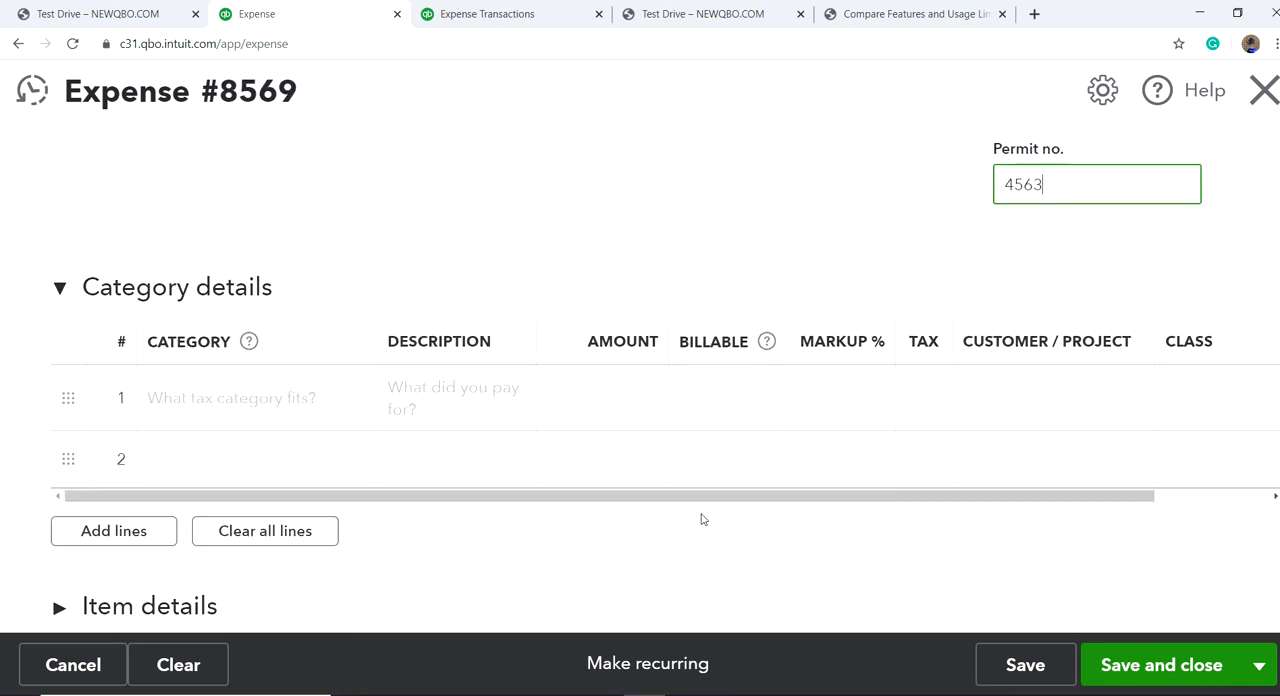
{"action": "left_click", "coordinate": [278, 408]}
{"action": "type", "text": "Advertising/Promotion"}
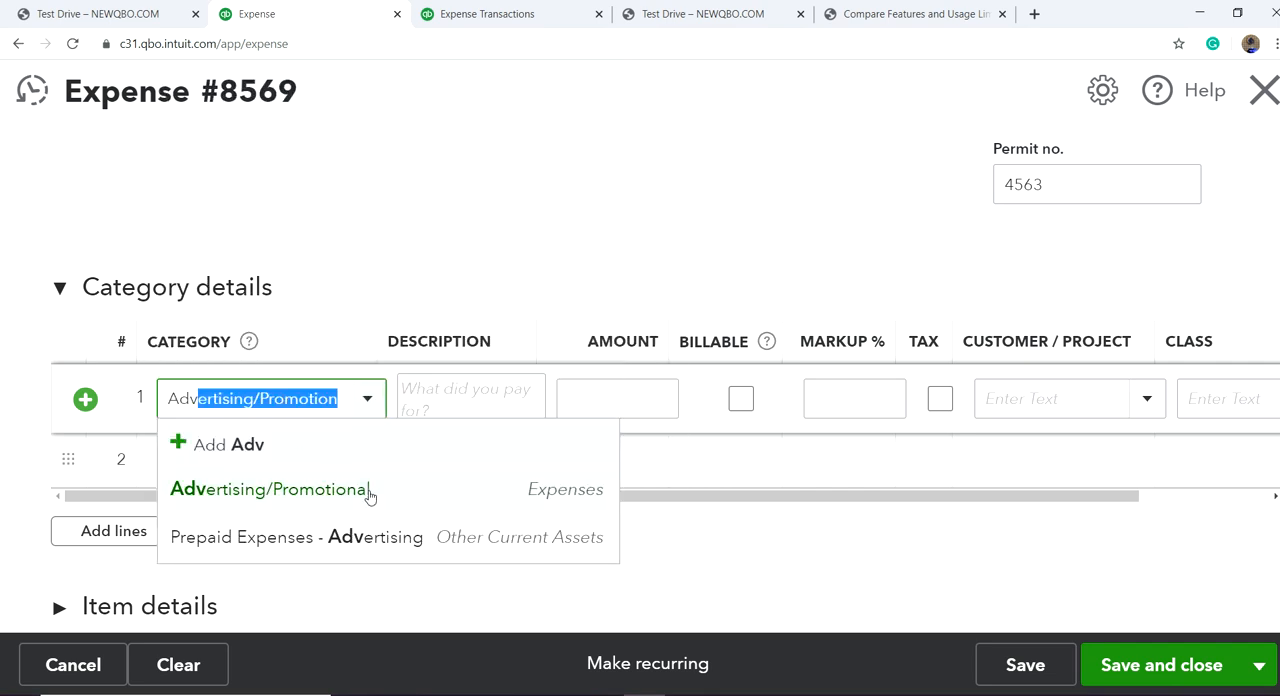
{"action": "left_click", "coordinate": [366, 494]}
{"action": "left_click", "coordinate": [599, 396]}
{"action": "type", "text": "1000"}
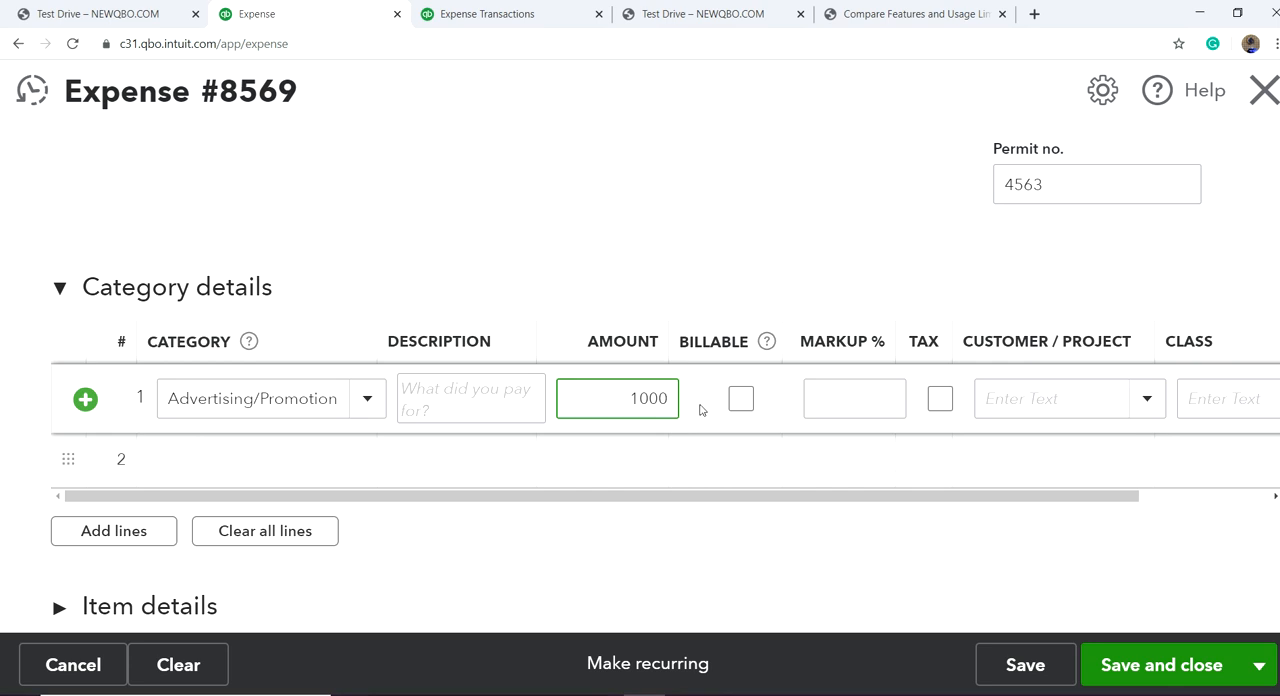
Step: Make the advertising line billable to the Crystal Ball project with class Services, and save and close the expense
{"action": "left_click", "coordinate": [741, 399]}
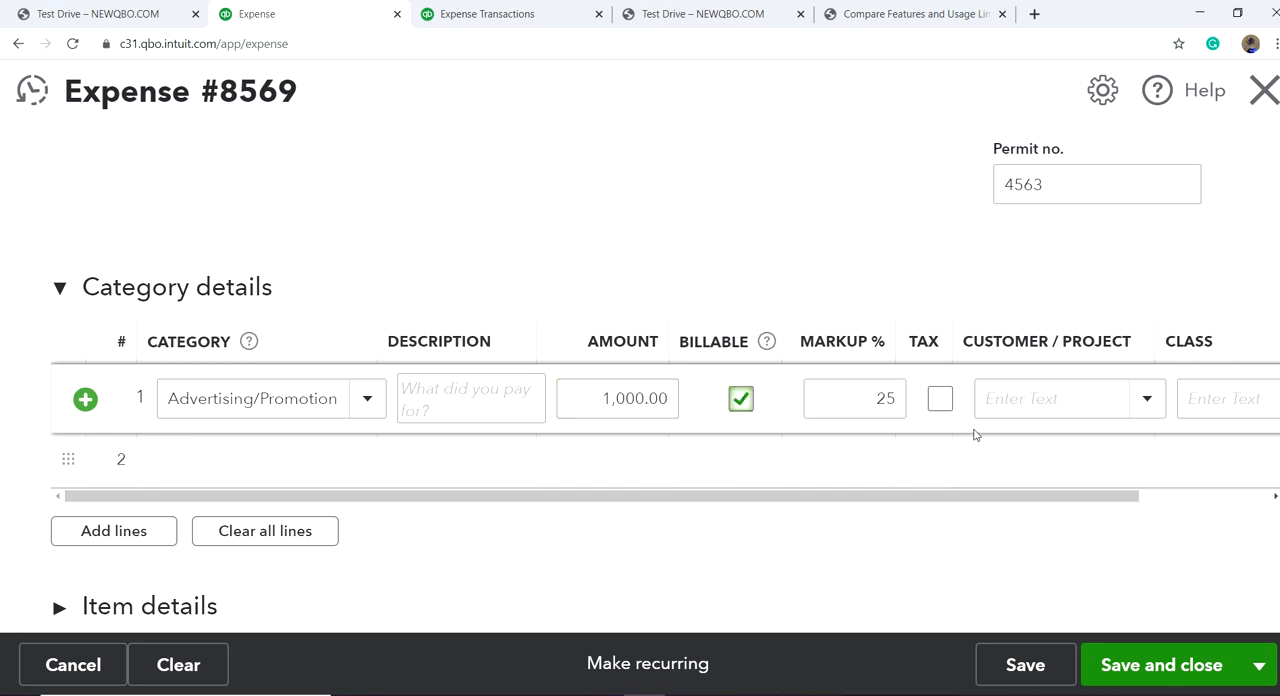
{"action": "left_click", "coordinate": [1137, 411]}
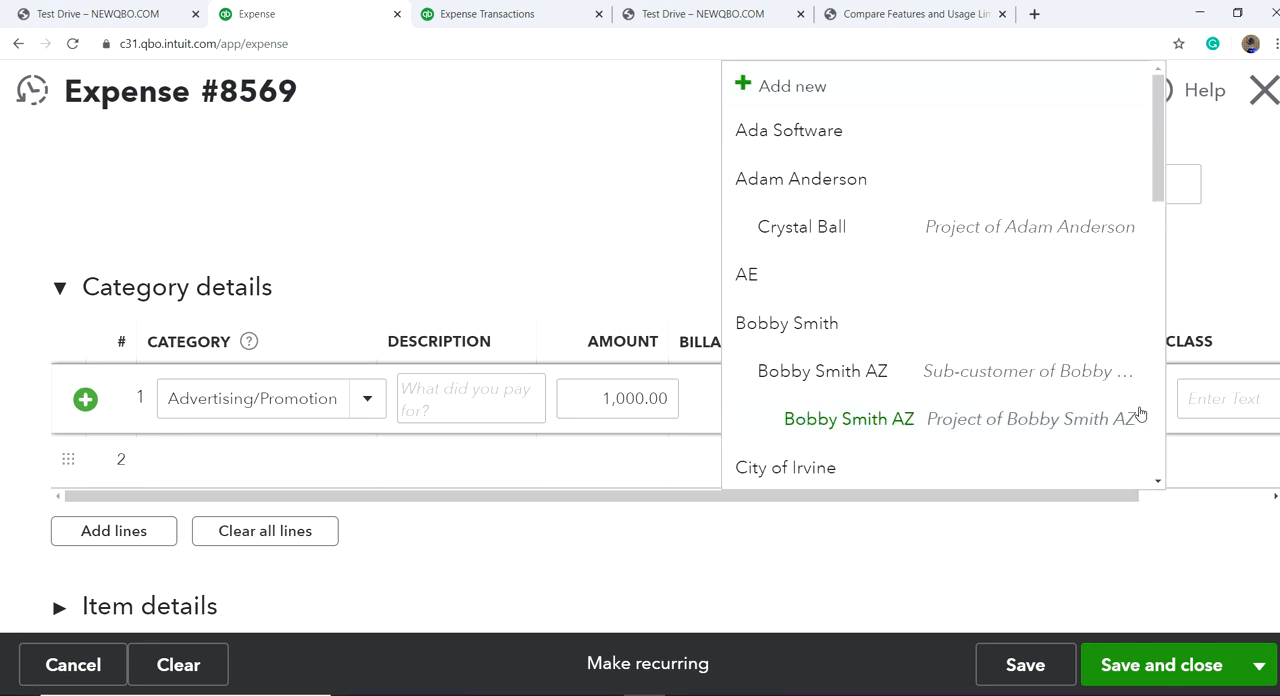
{"action": "left_click", "coordinate": [973, 225]}
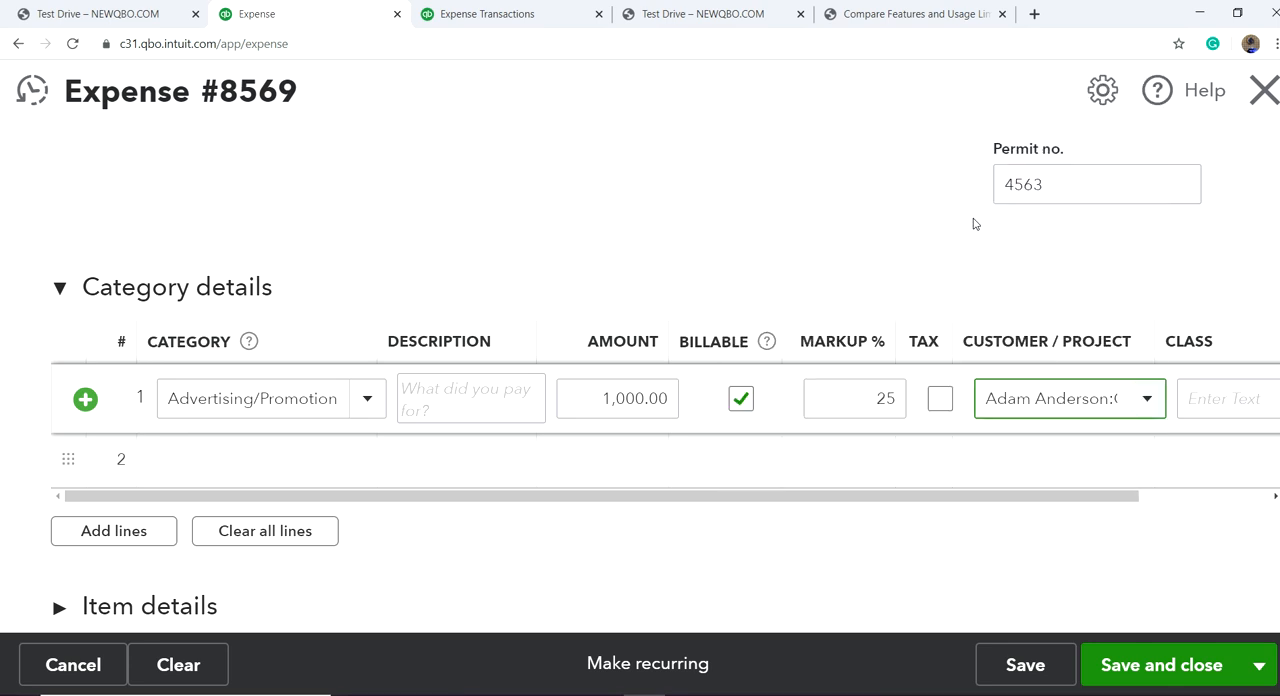
{"action": "left_click", "coordinate": [1195, 503]}
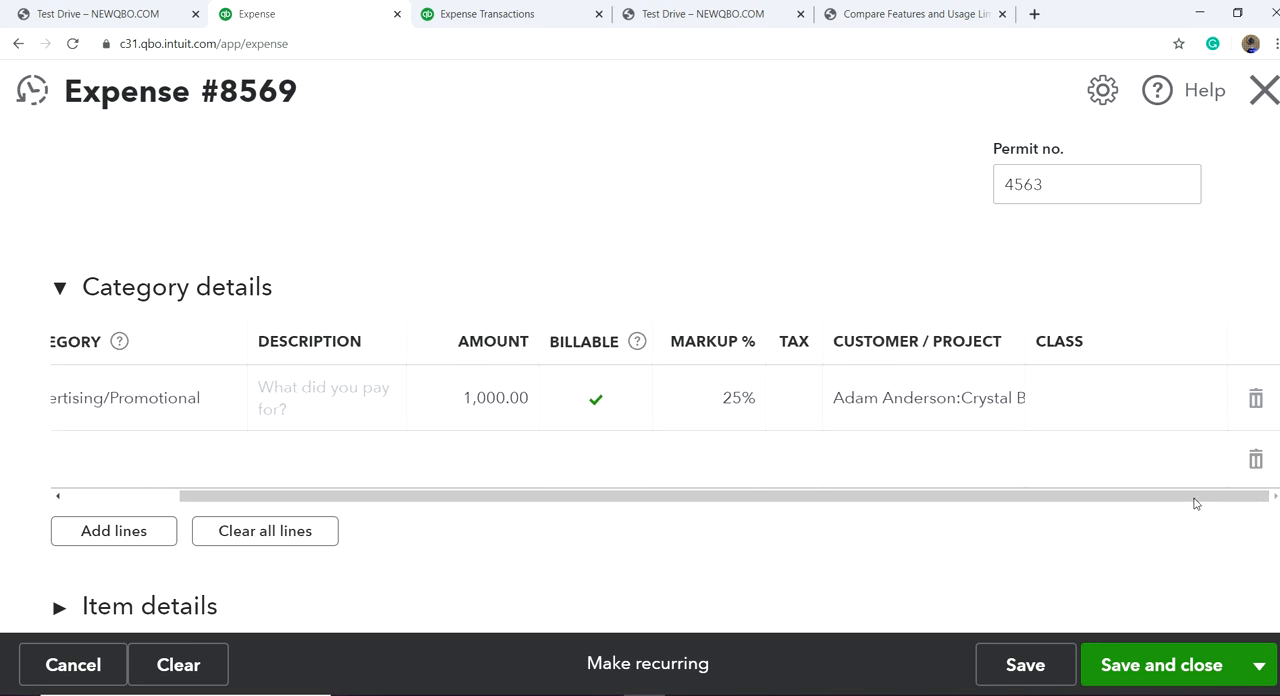
{"action": "left_click", "coordinate": [1132, 403]}
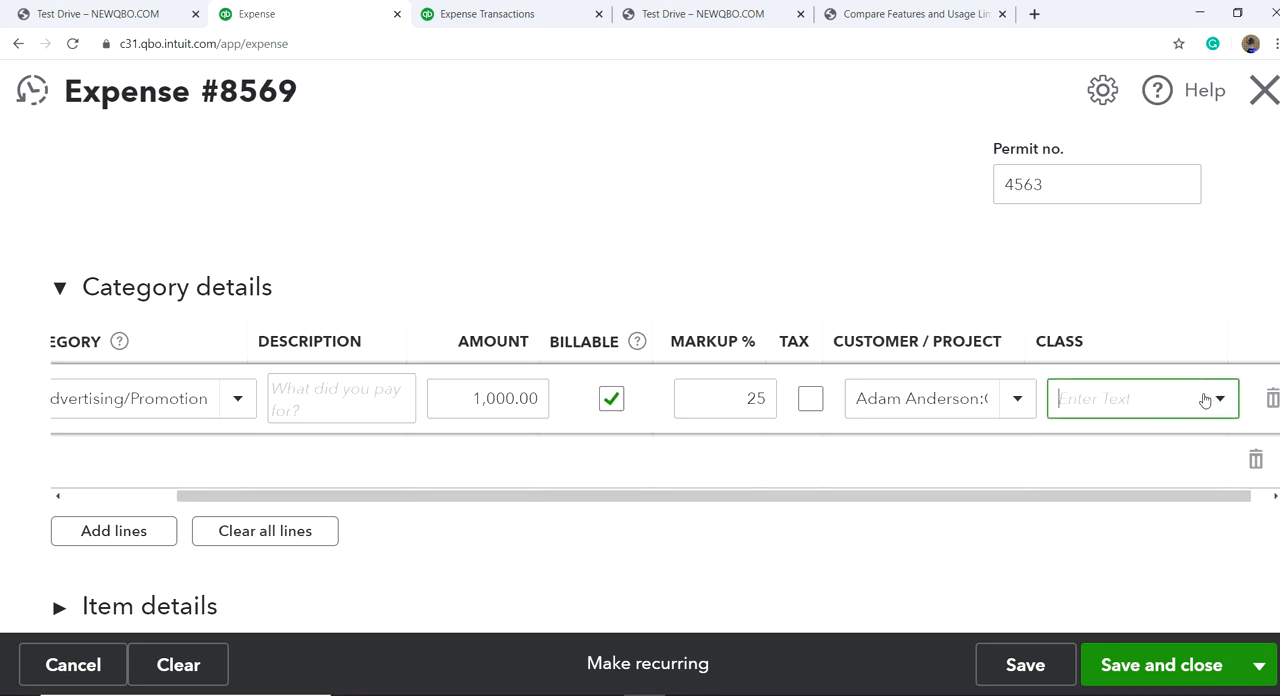
{"action": "left_click", "coordinate": [1220, 398]}
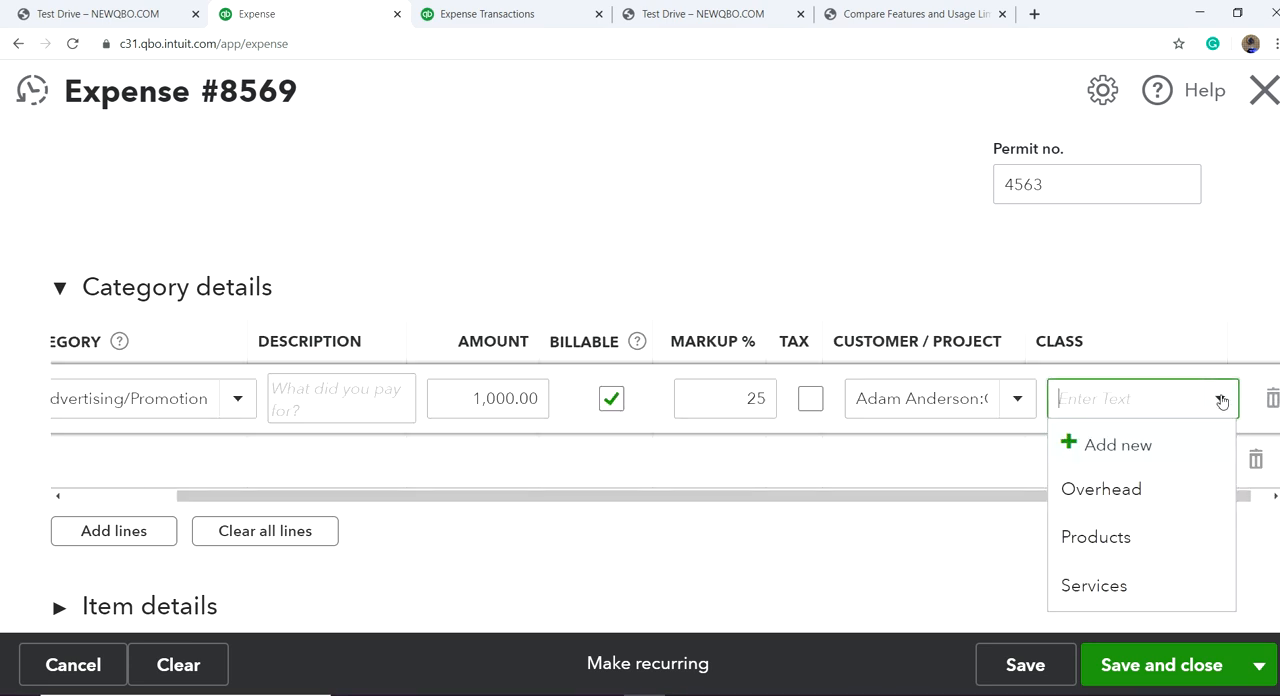
{"action": "left_click", "coordinate": [1094, 590]}
{"action": "scroll", "coordinate": [510, 585], "scroll_direction": "down", "scroll_amount": 1}
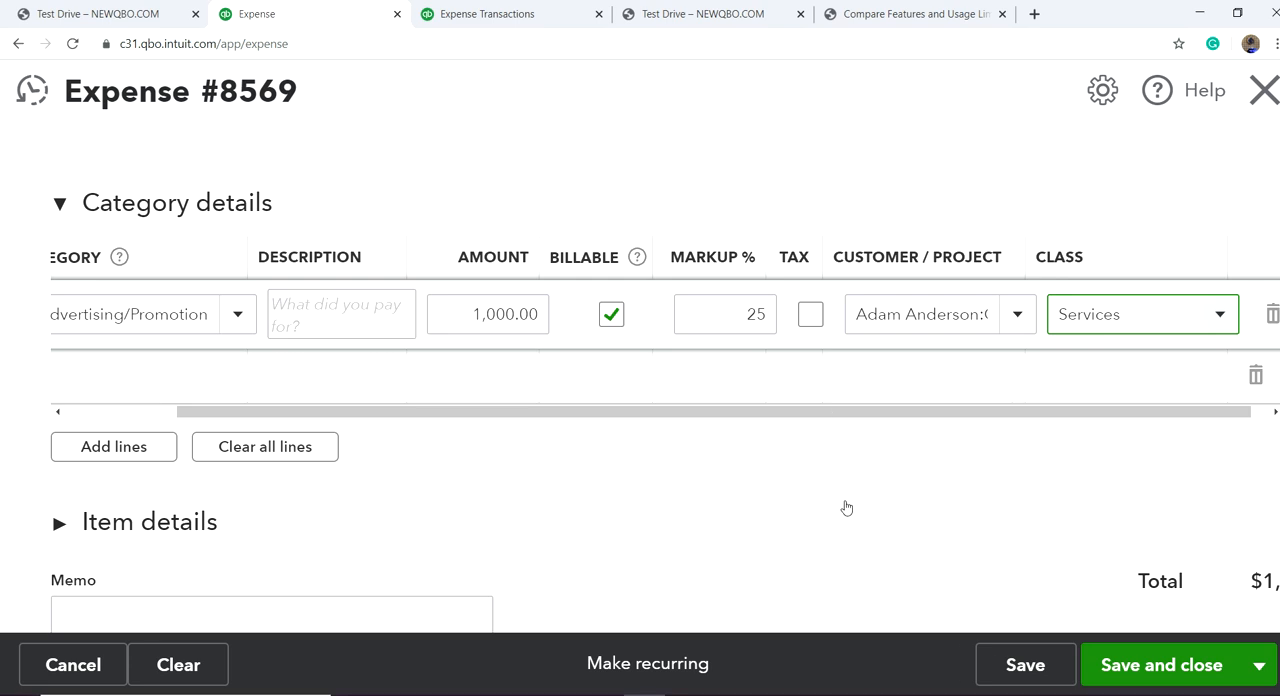
{"action": "left_click", "coordinate": [1137, 665]}
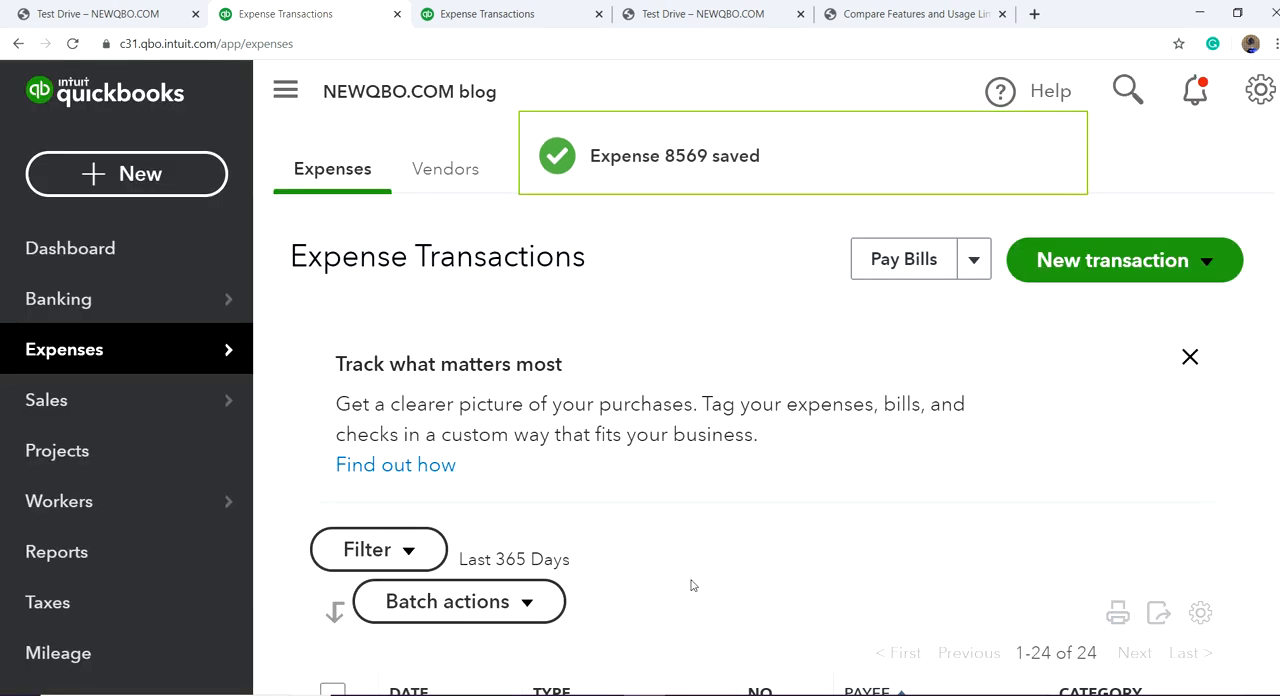
Step: Open the All Sales transactions list and collapse the navigation menu
{"action": "left_click", "coordinate": [70, 413]}
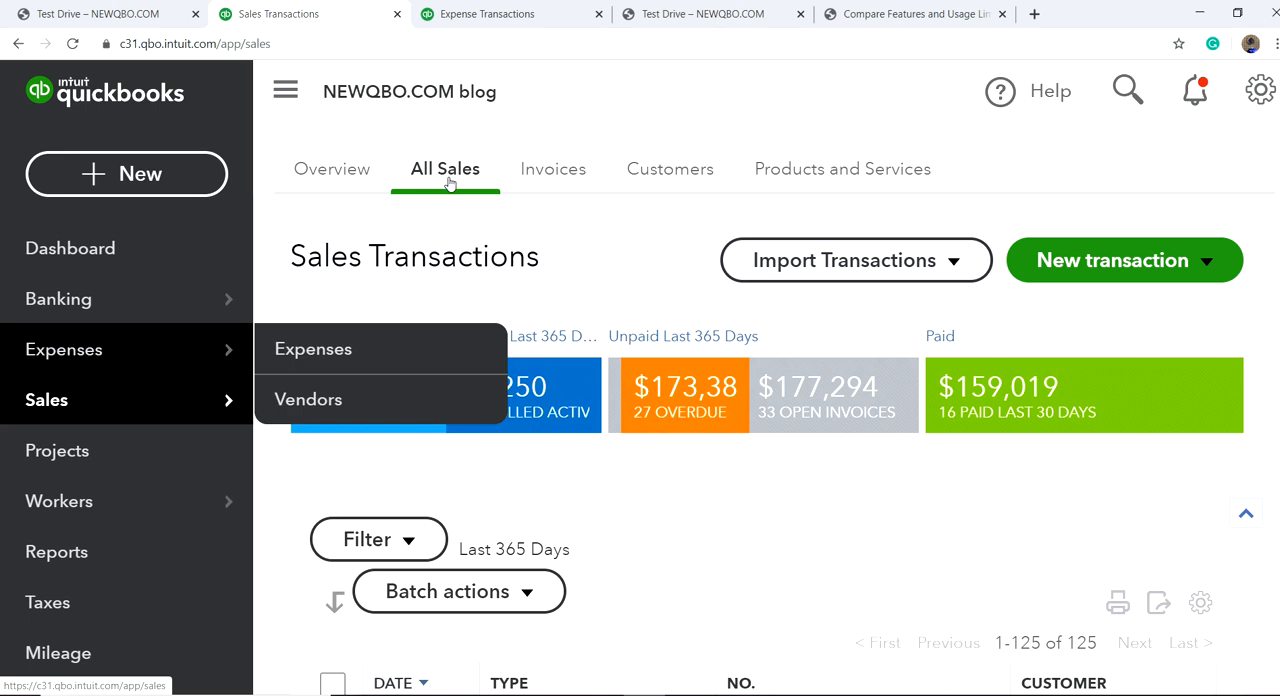
{"action": "scroll", "coordinate": [771, 528], "scroll_direction": "down", "scroll_amount": 3}
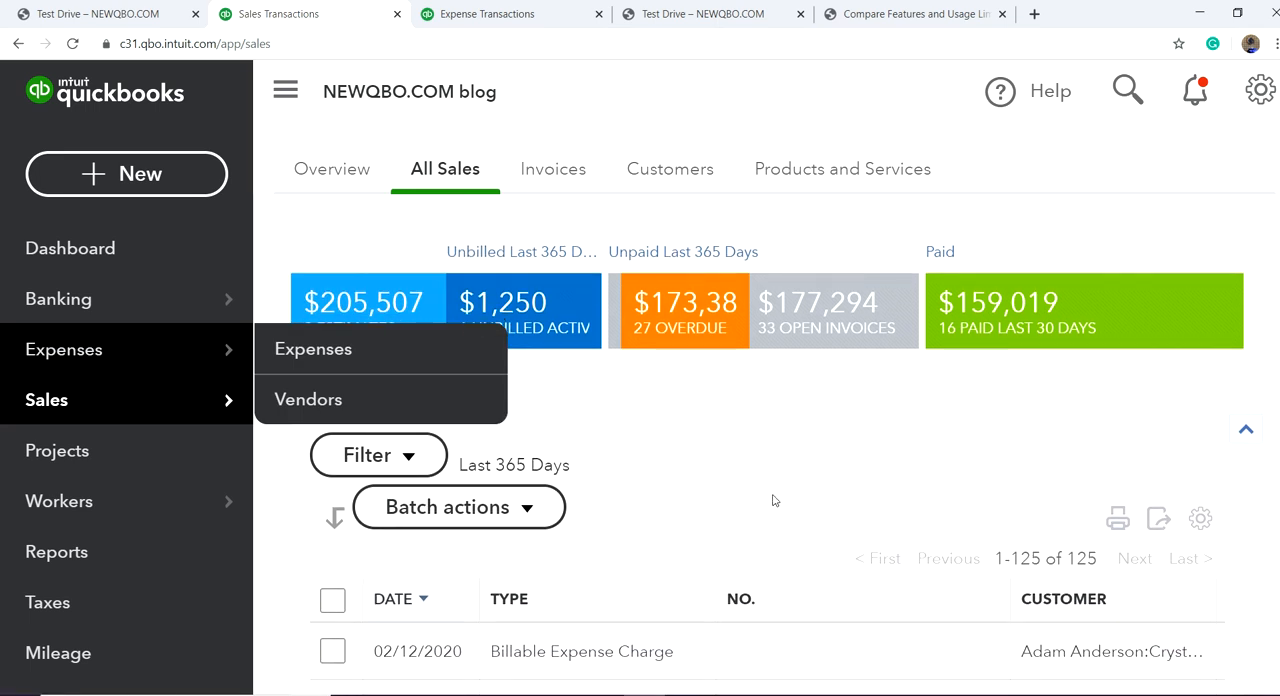
{"action": "scroll", "coordinate": [630, 362], "scroll_direction": "up", "scroll_amount": 3}
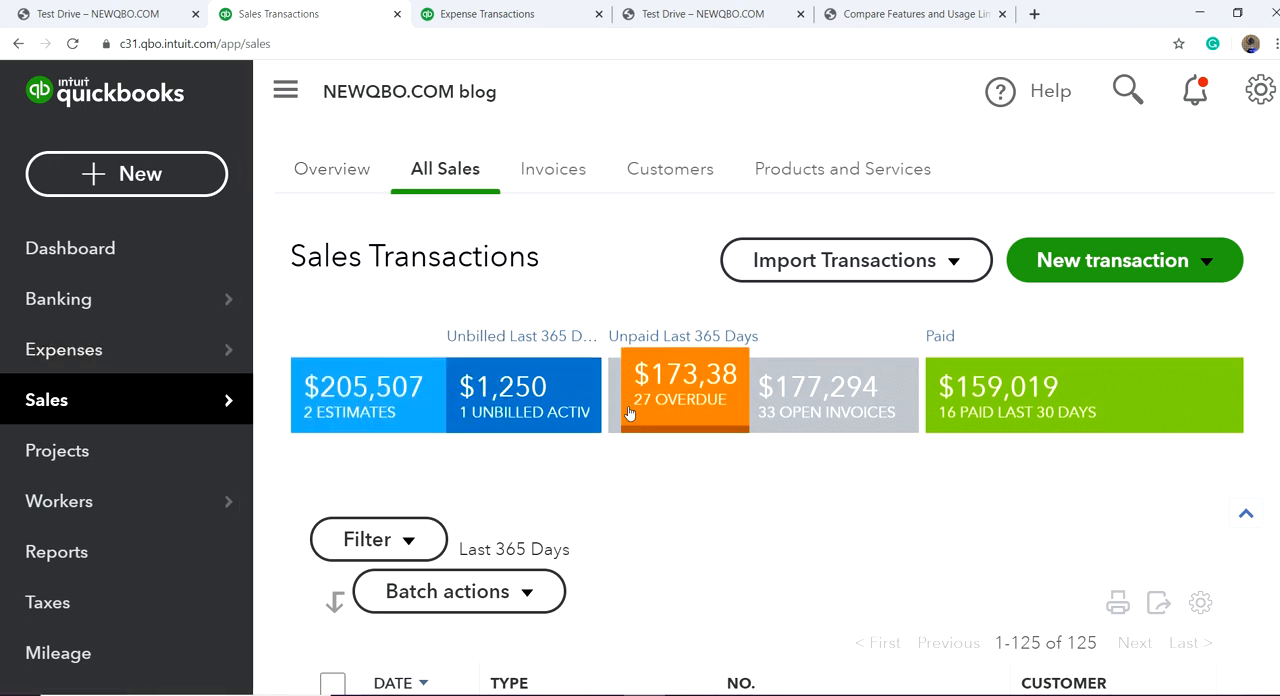
{"action": "left_click", "coordinate": [285, 91]}
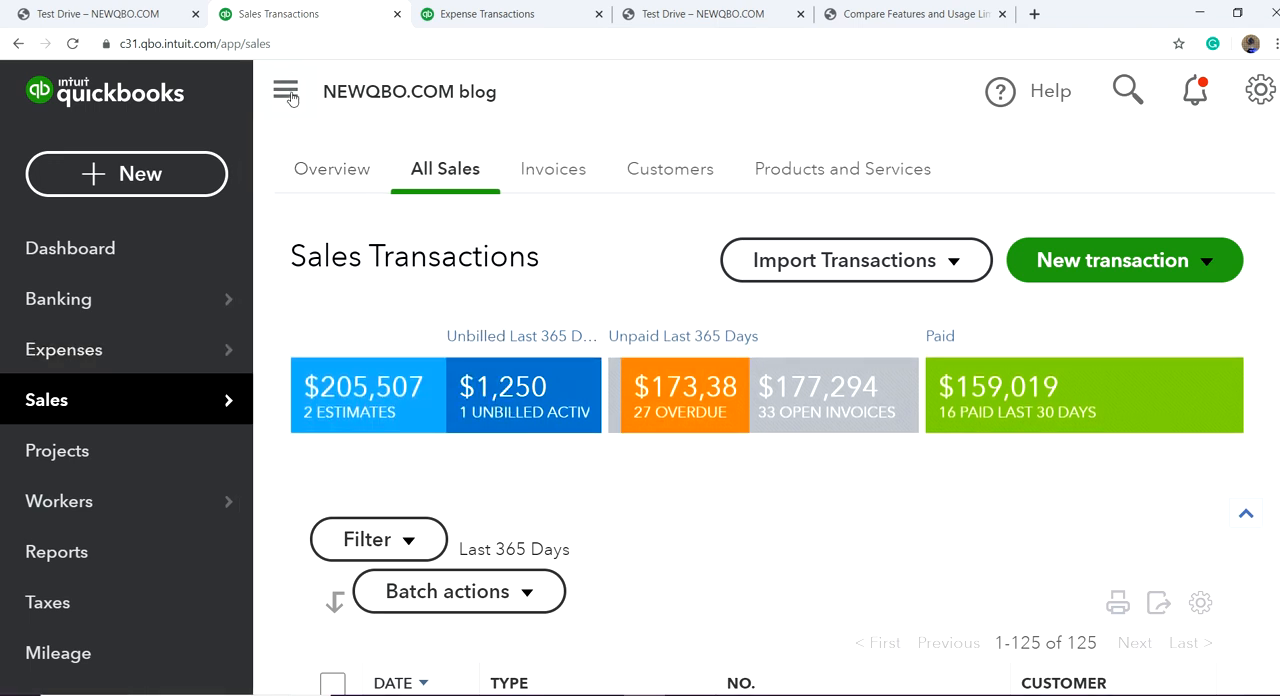
Step: Filter the sales list to unbilled income, clear the filter, and look over the most recent transactions
{"action": "left_click", "coordinate": [350, 410]}
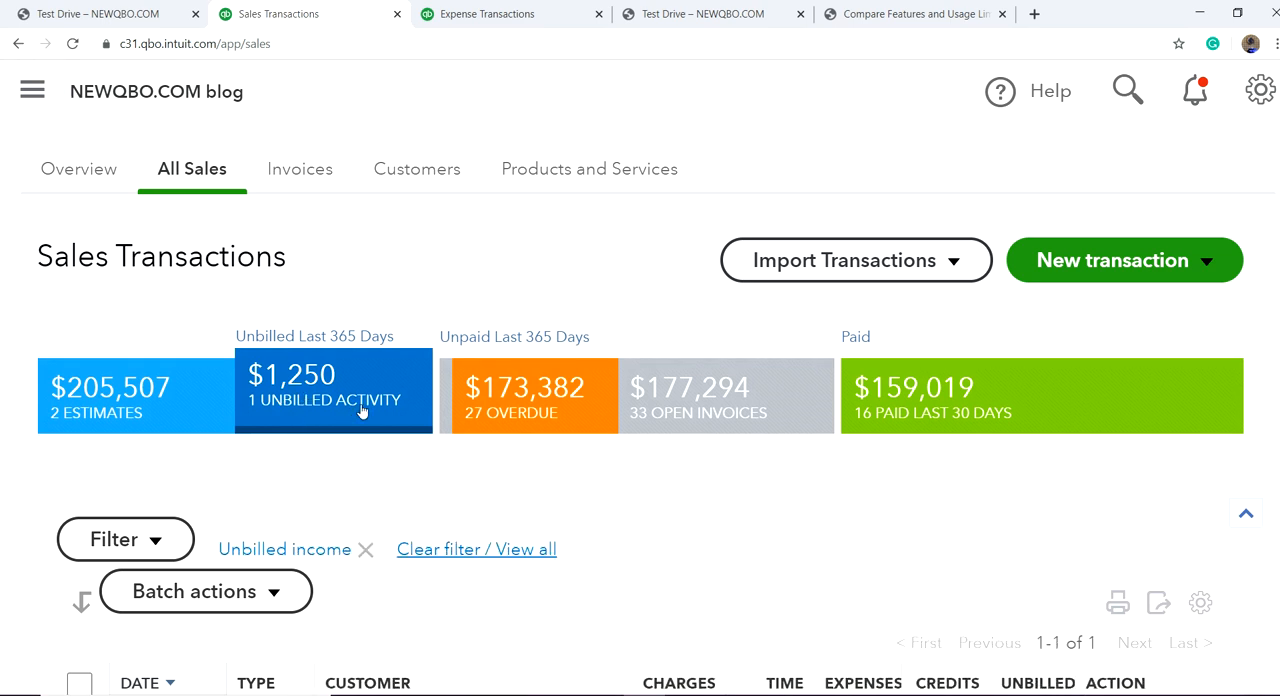
{"action": "left_click", "coordinate": [362, 411]}
{"action": "scroll", "coordinate": [636, 511], "scroll_direction": "down", "scroll_amount": 3}
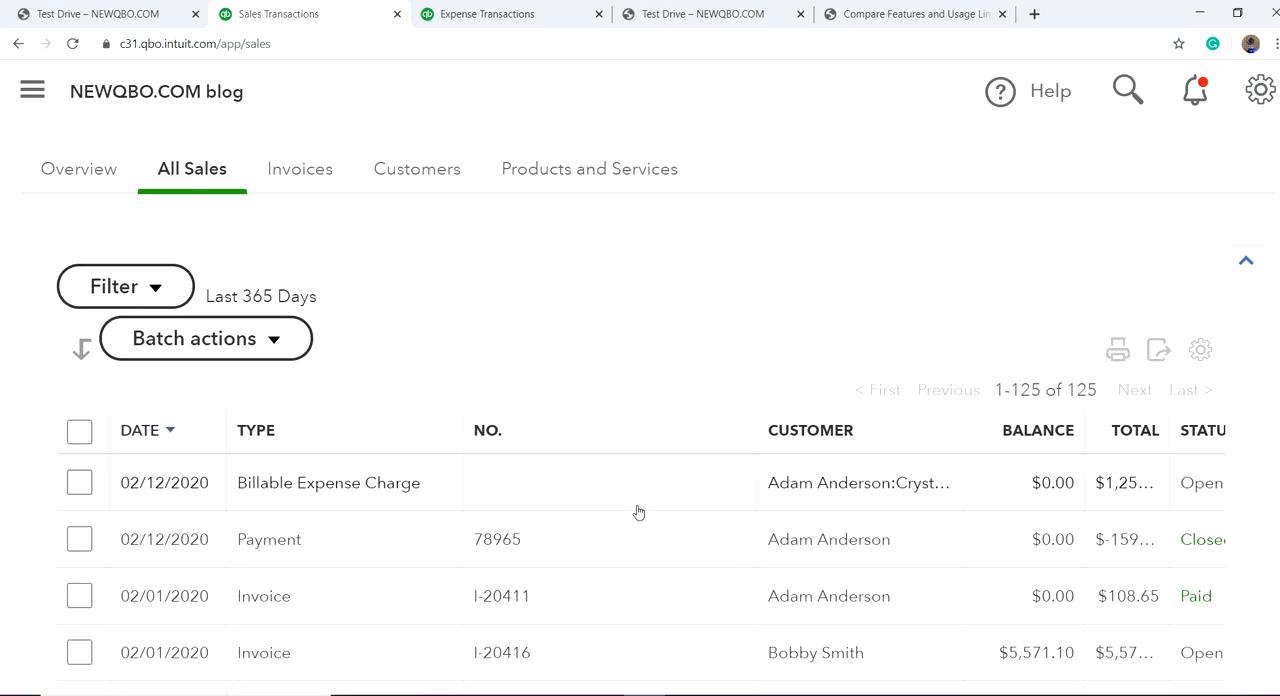
{"action": "scroll", "coordinate": [636, 511], "scroll_direction": "up", "scroll_amount": 3}
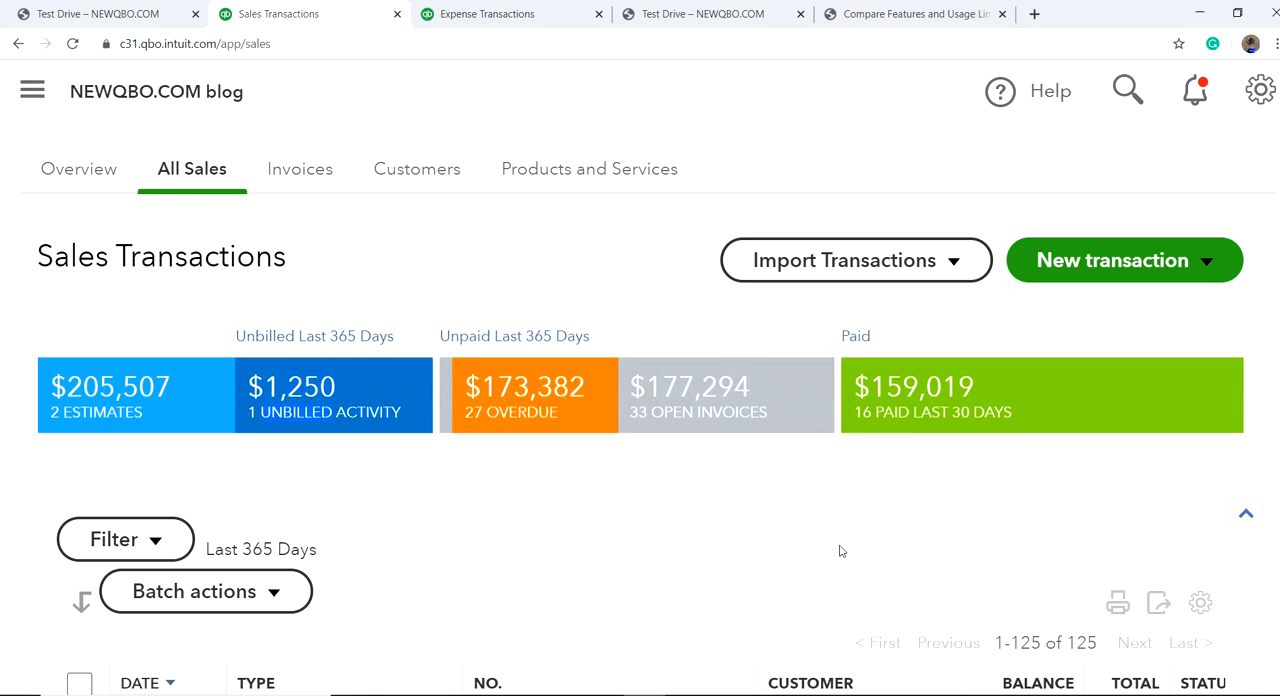
Step: Open the Crystal Ball billable expense charge to examine its amount, markup and accounts, and close it without changes
{"action": "scroll", "coordinate": [837, 548], "scroll_direction": "down", "scroll_amount": 4}
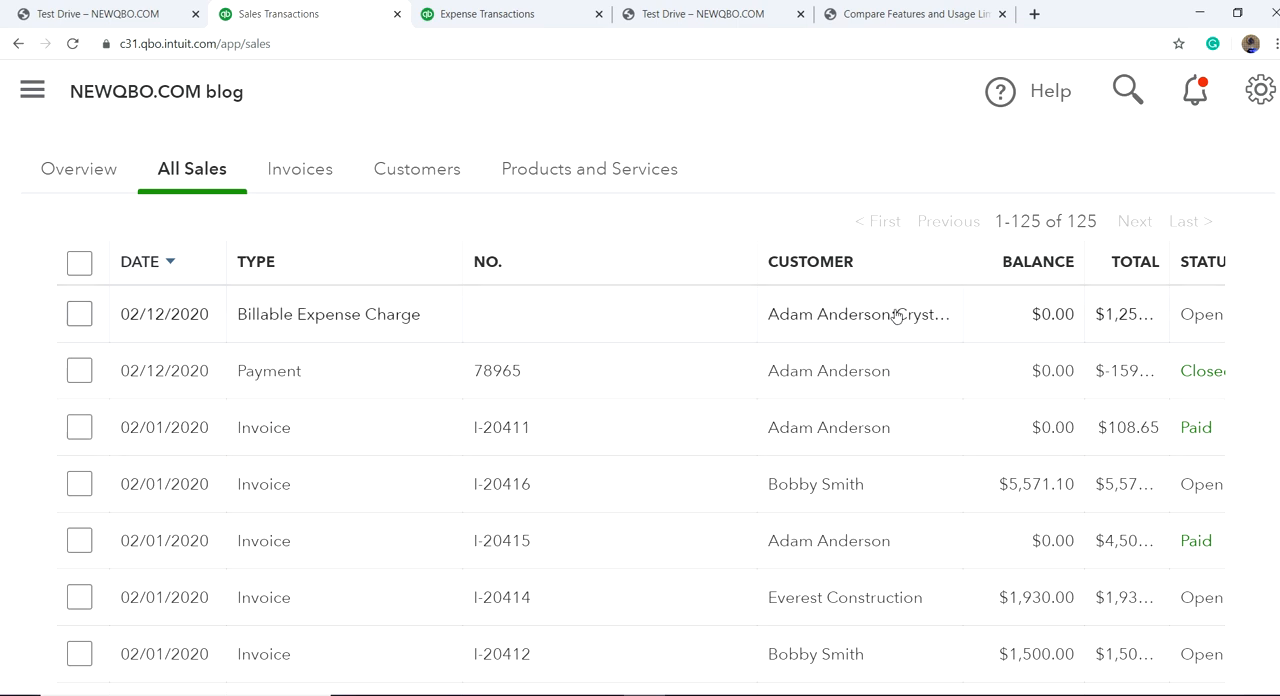
{"action": "left_click", "coordinate": [1203, 327]}
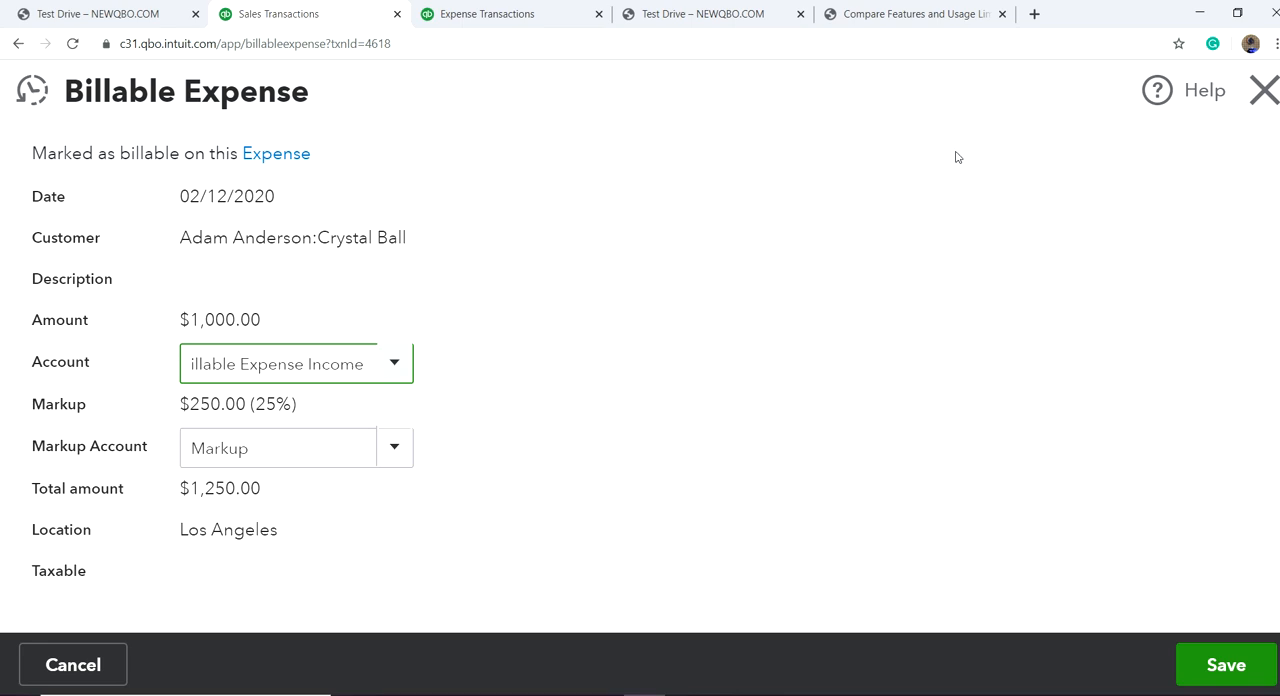
{"action": "left_click", "coordinate": [1264, 90]}
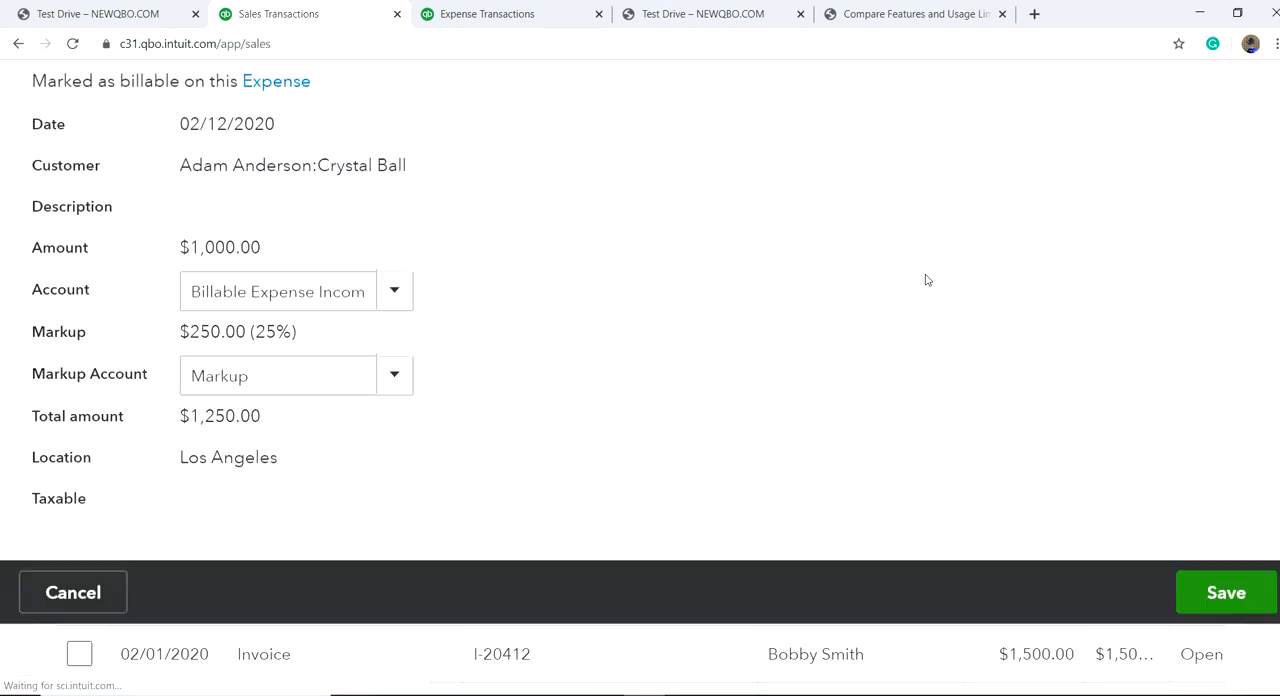
Step: Select the billable expense charge in the sales list and check which batch actions are available for it
{"action": "left_click", "coordinate": [81, 318]}
{"action": "scroll", "coordinate": [1075, 326], "scroll_direction": "up", "scroll_amount": 4}
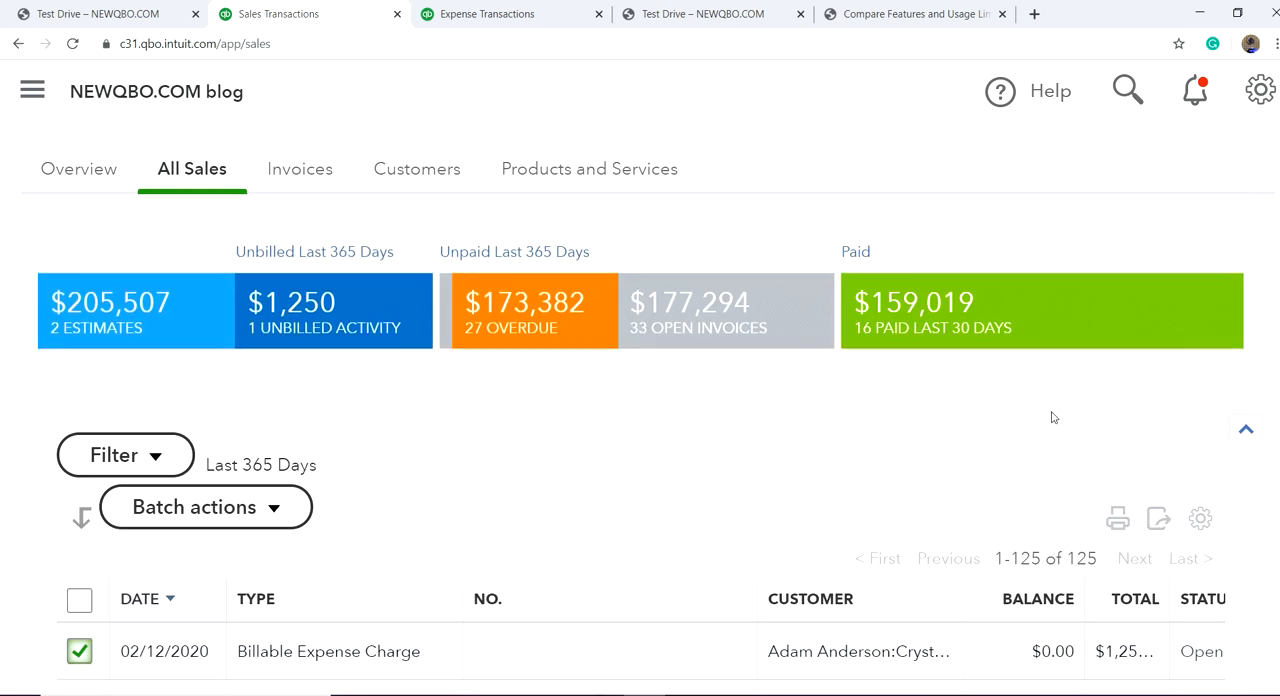
{"action": "scroll", "coordinate": [209, 527], "scroll_direction": "down", "scroll_amount": 3}
{"action": "scroll", "coordinate": [246, 400], "scroll_direction": "up", "scroll_amount": 3}
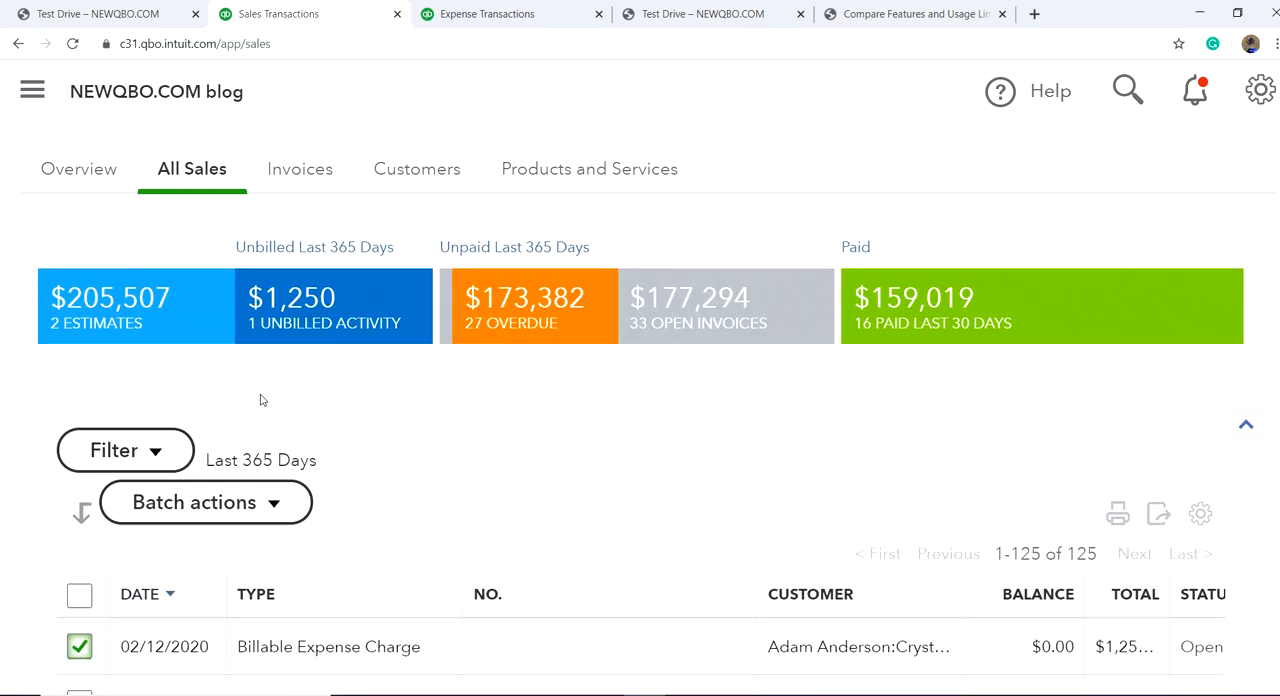
{"action": "left_click", "coordinate": [270, 511]}
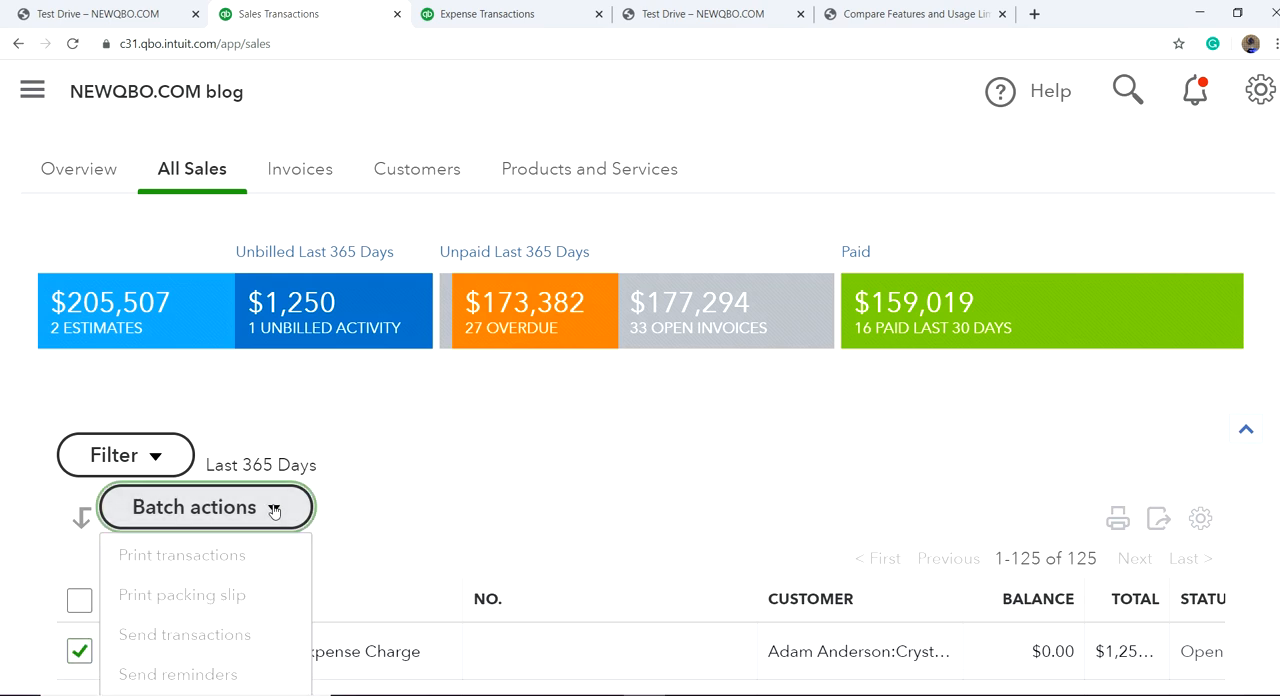
{"action": "left_click", "coordinate": [515, 454]}
Step: Filter the sales list to show only the unbilled activity from the last 365 days
{"action": "scroll", "coordinate": [526, 446], "scroll_direction": "down", "scroll_amount": 2}
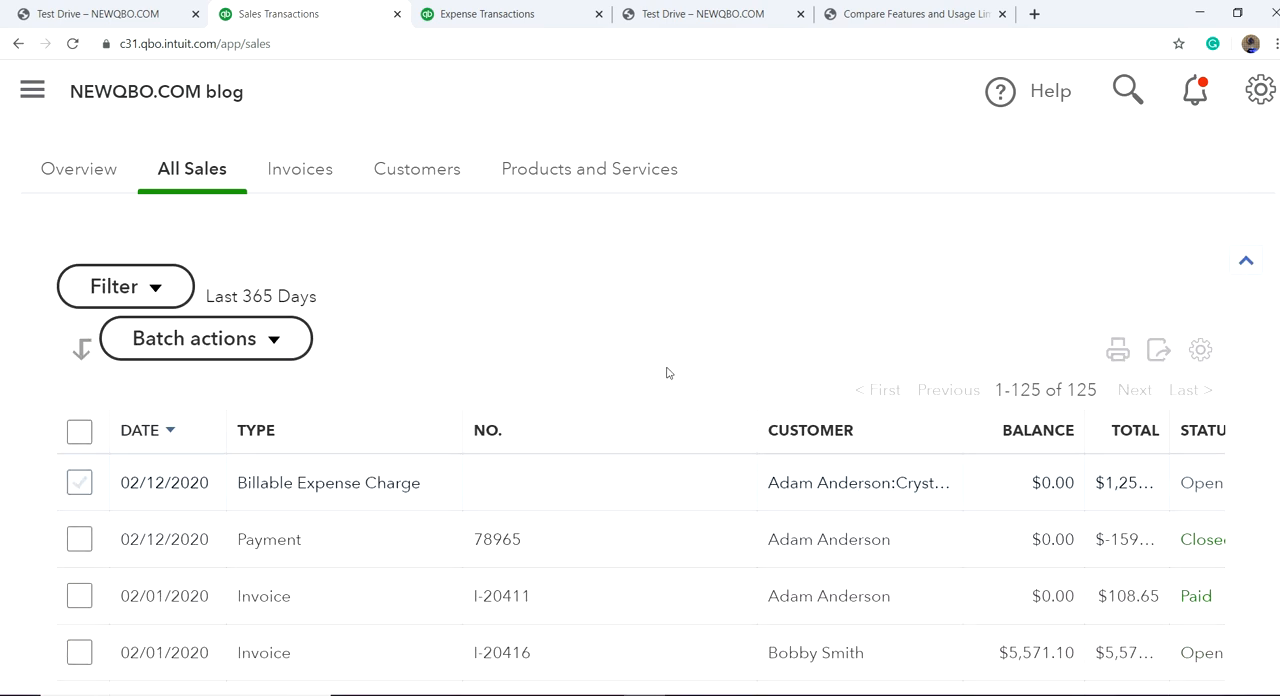
{"action": "scroll", "coordinate": [650, 390], "scroll_direction": "up", "scroll_amount": 2}
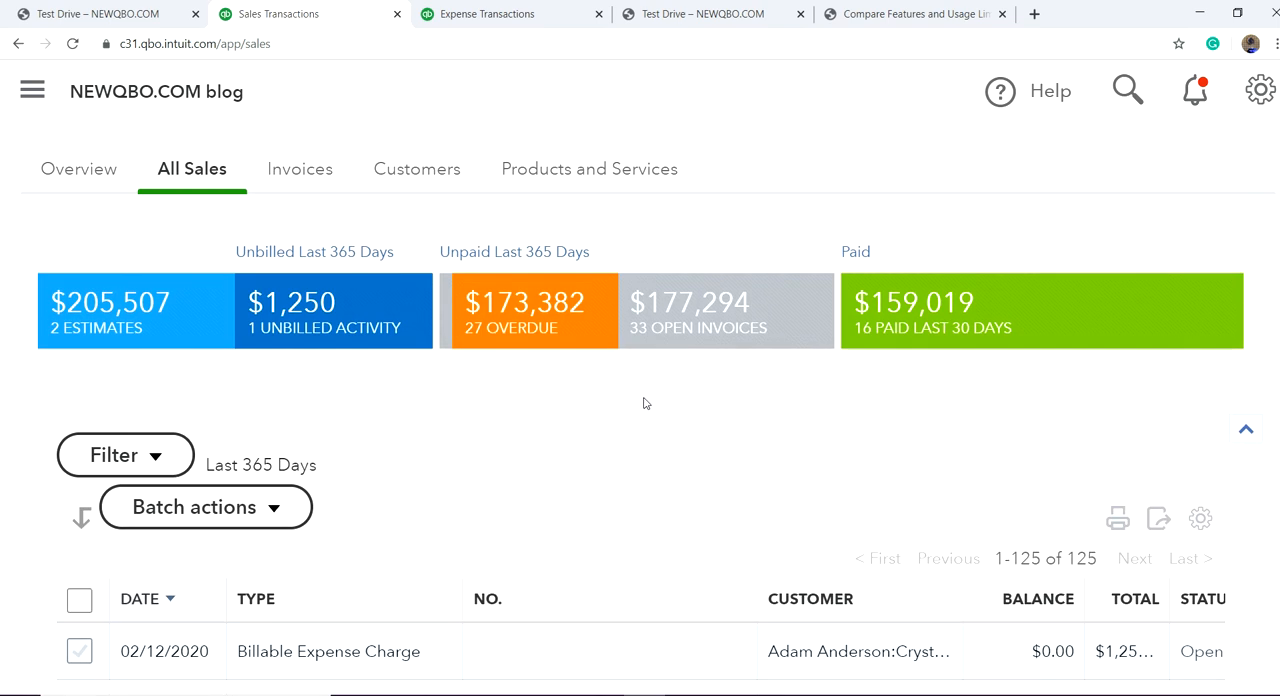
{"action": "left_click", "coordinate": [323, 310]}
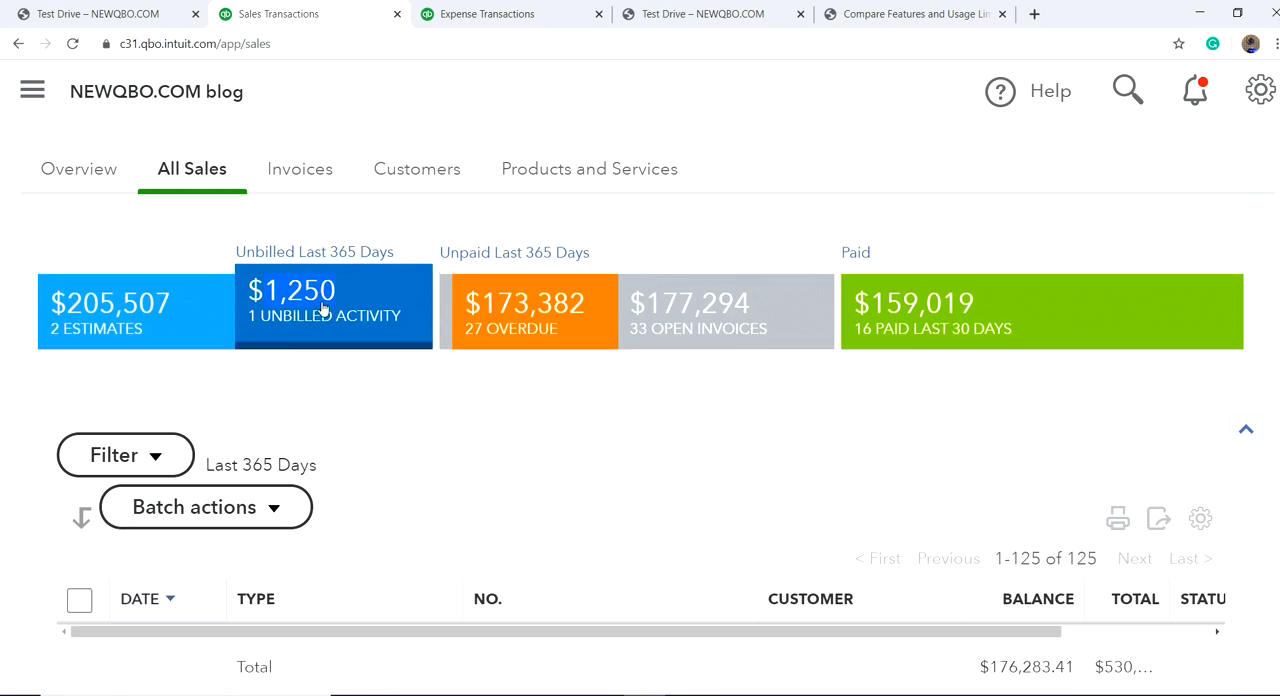
Step: Return to the full sales list, reopen the Crystal Ball billable expense charge to recheck its markup and total, and close it without changes
{"action": "left_click", "coordinate": [332, 321]}
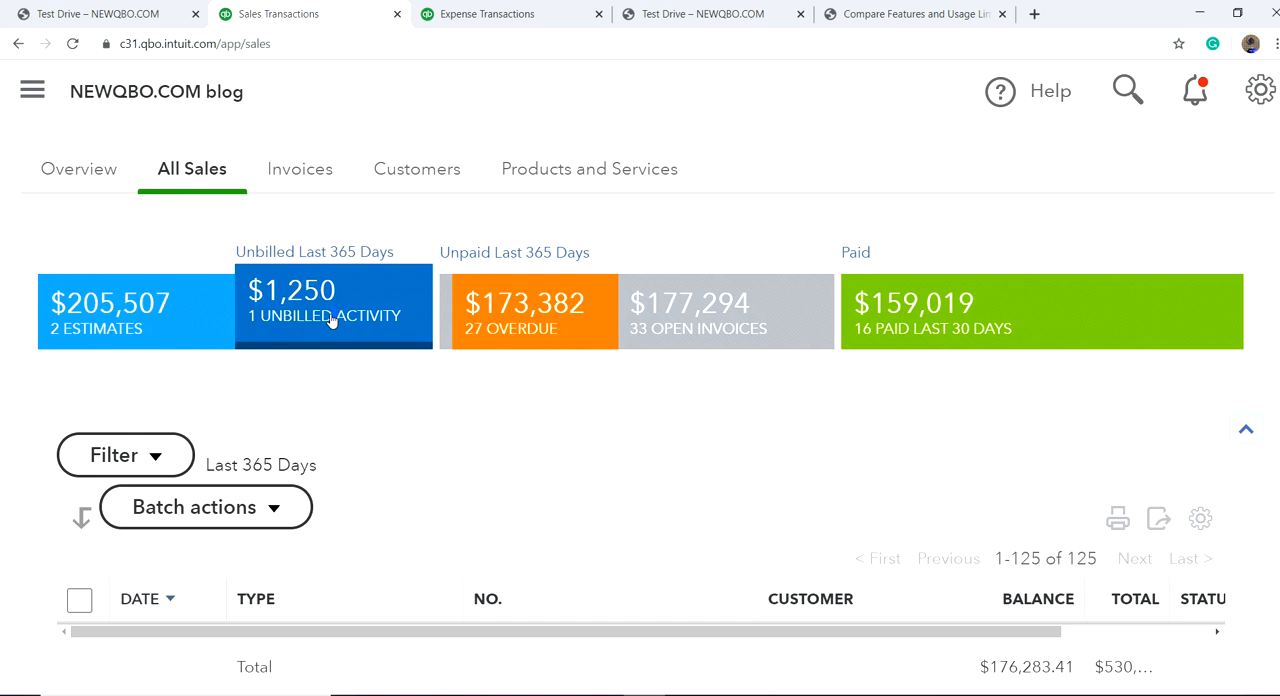
{"action": "scroll", "coordinate": [560, 455], "scroll_direction": "down", "scroll_amount": 2}
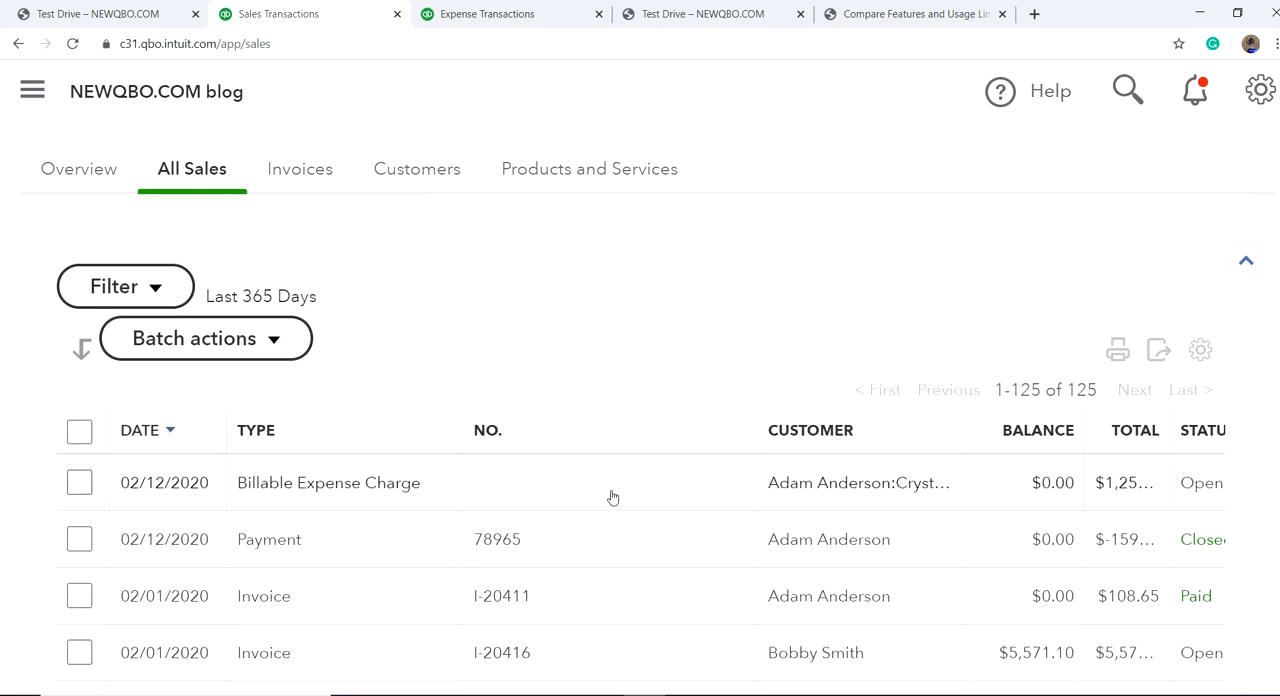
{"action": "left_click", "coordinate": [364, 490]}
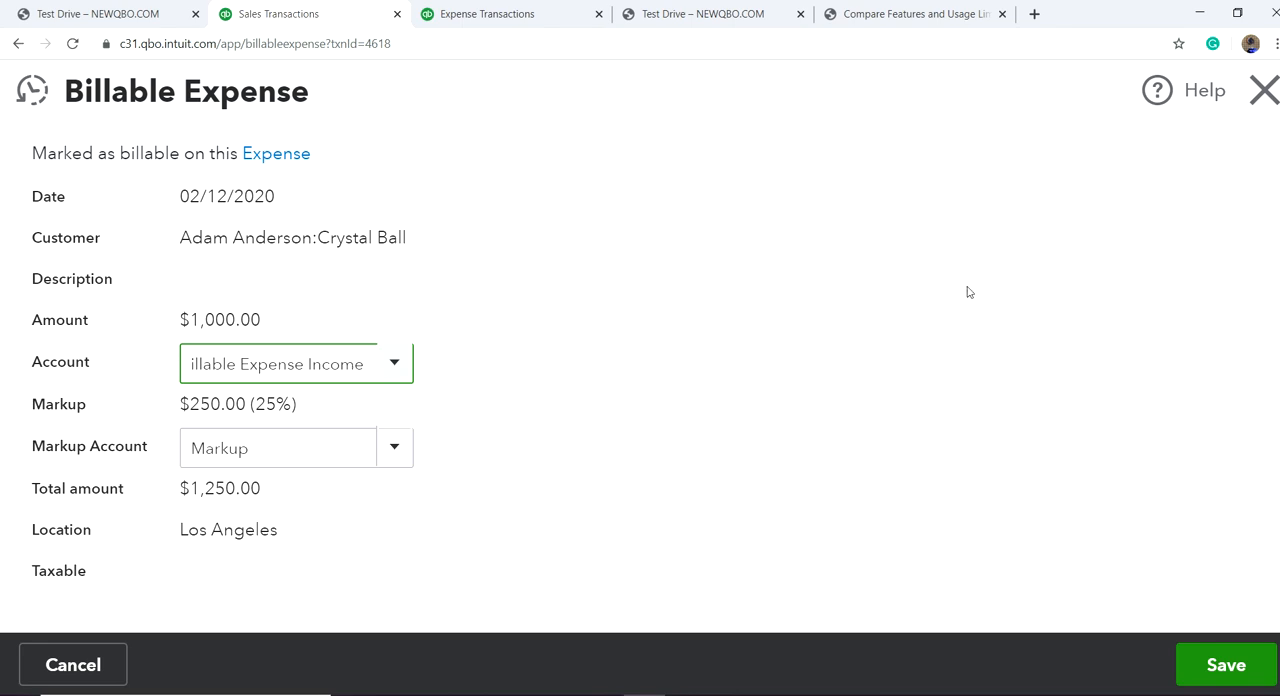
{"action": "left_click", "coordinate": [1263, 90]}
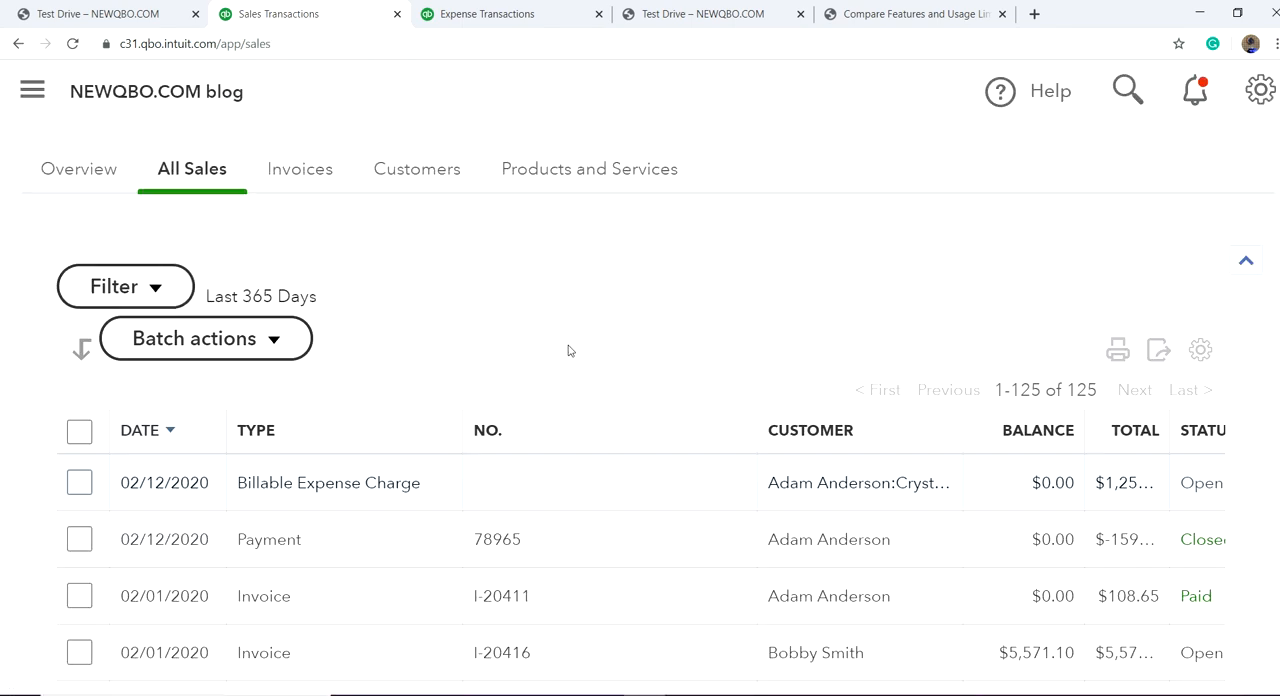
{"action": "scroll", "coordinate": [550, 307], "scroll_direction": "down", "scroll_amount": 1}
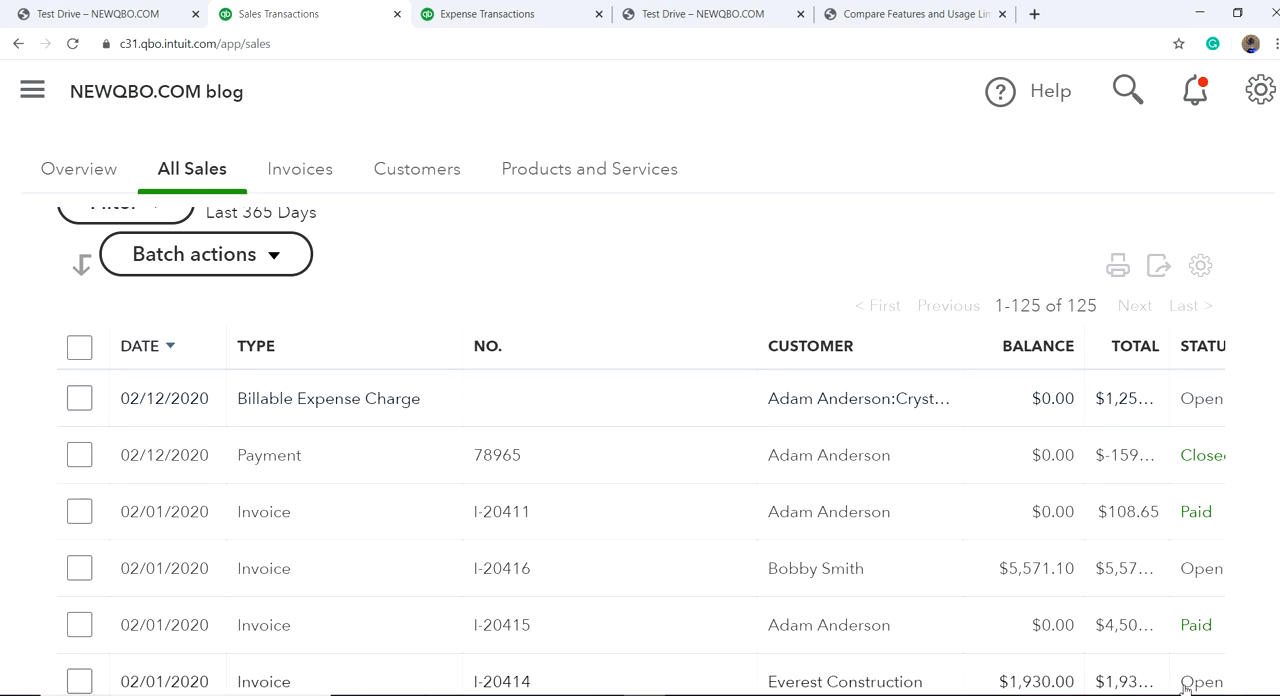
{"action": "left_click", "coordinate": [1203, 401]}
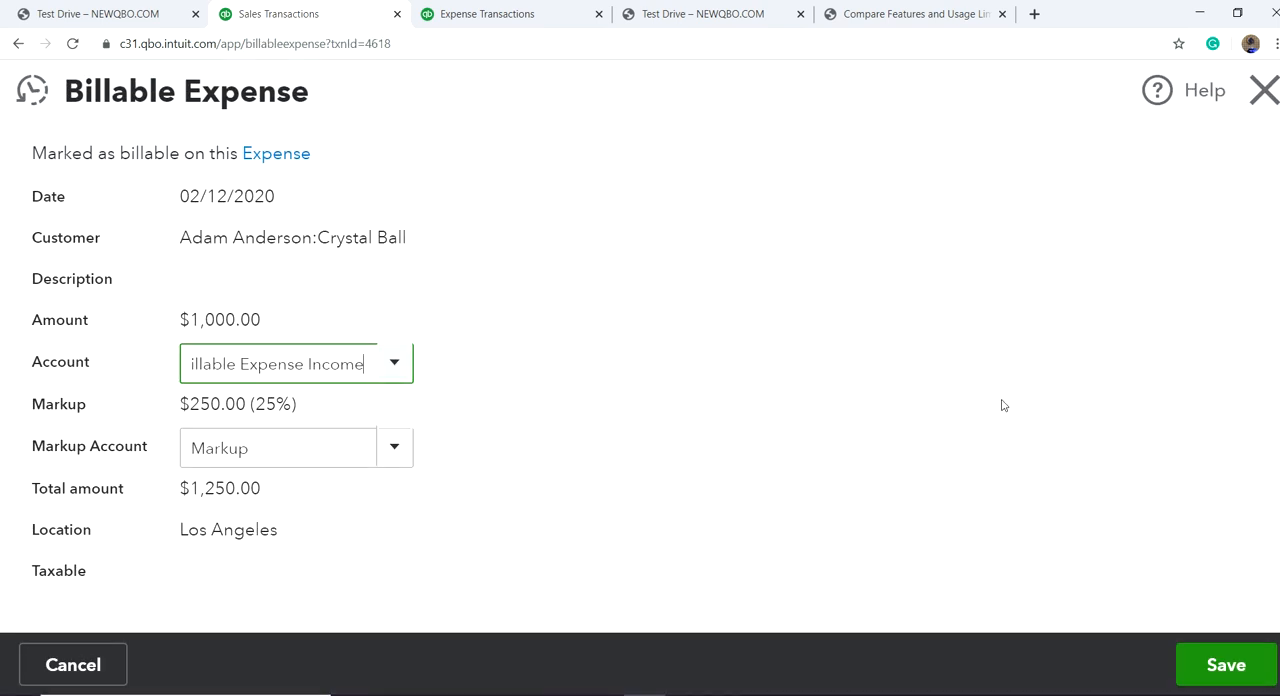
{"action": "left_click", "coordinate": [1263, 91]}
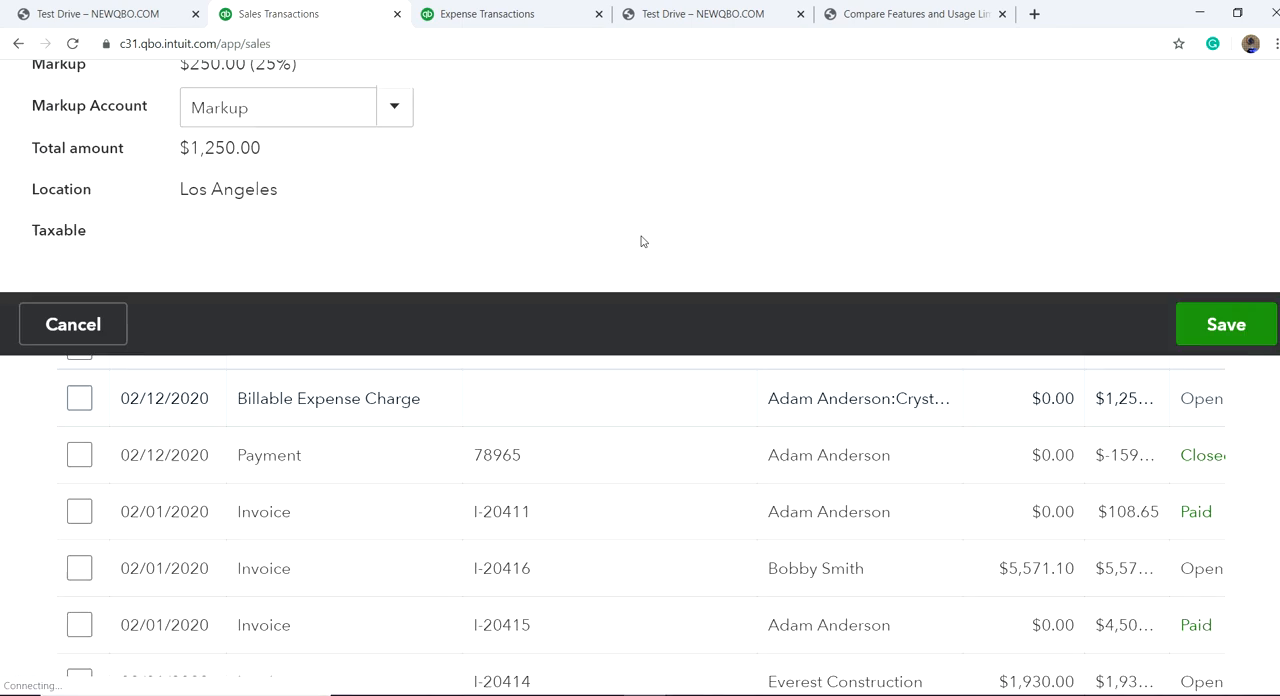
Step: Create a new invoice for the Crystal Ball project and add its $1,250.00 billable expense with 25% markup
{"action": "left_click", "coordinate": [290, 170]}
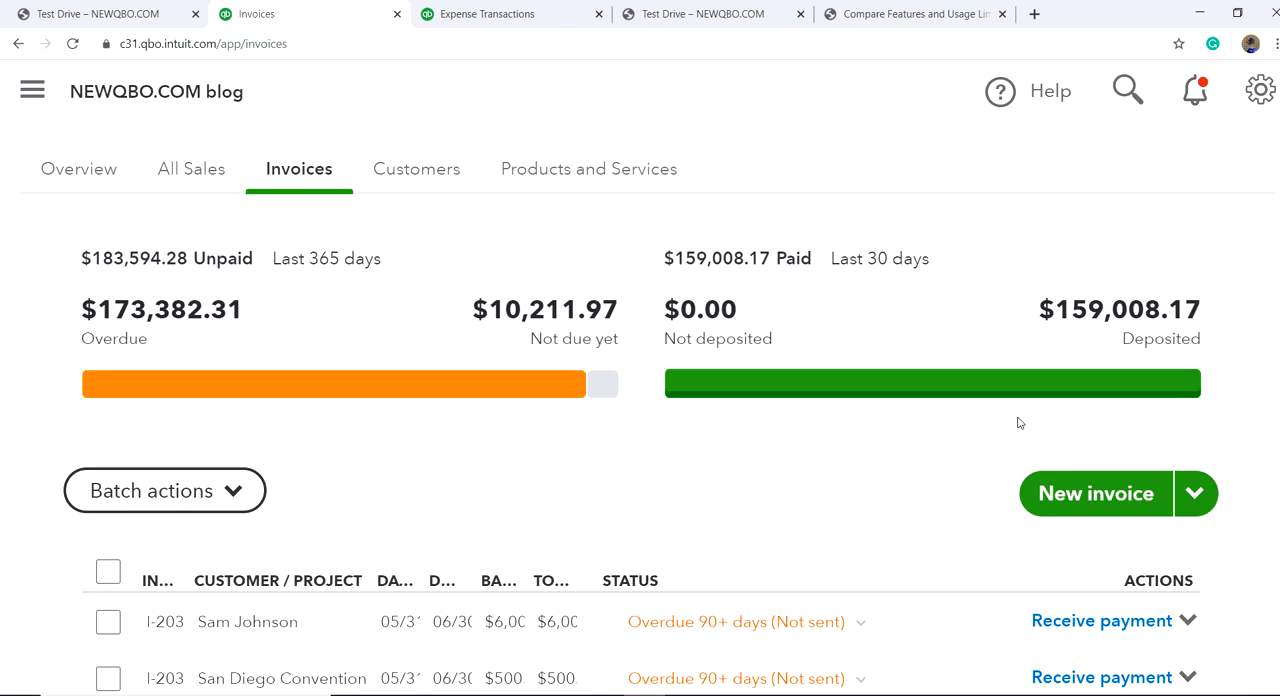
{"action": "left_click", "coordinate": [1080, 496]}
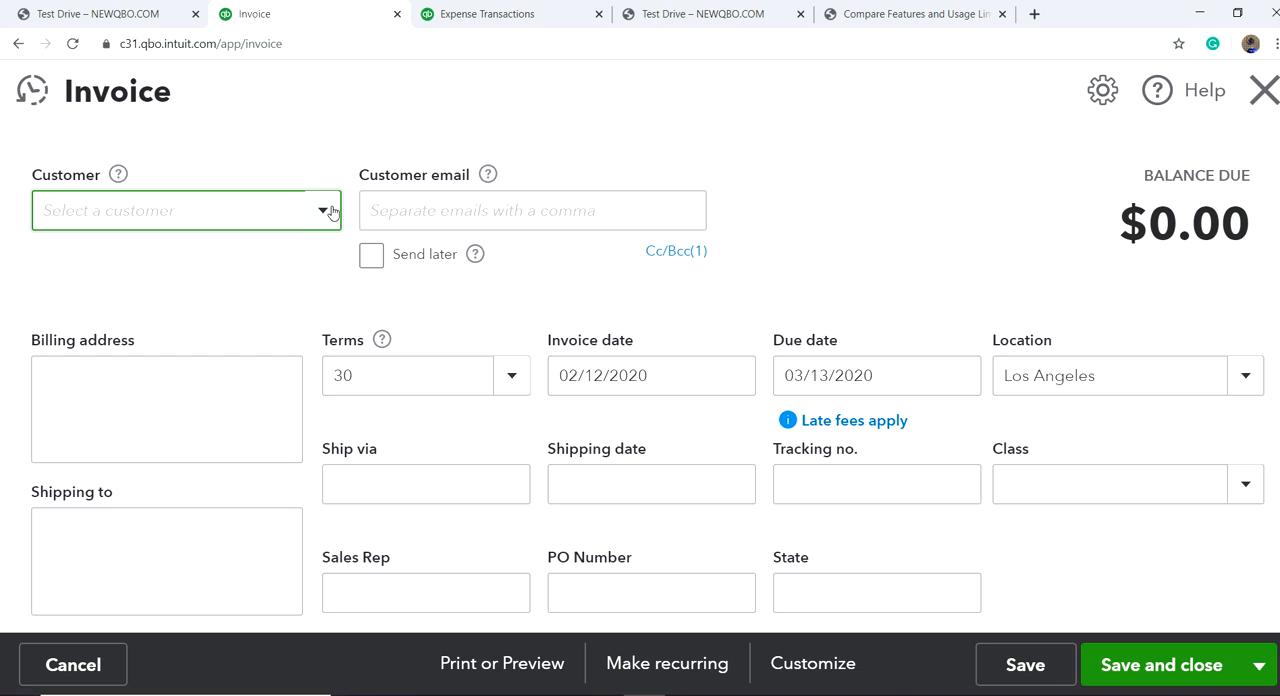
{"action": "left_click", "coordinate": [331, 211]}
{"action": "left_click", "coordinate": [288, 401]}
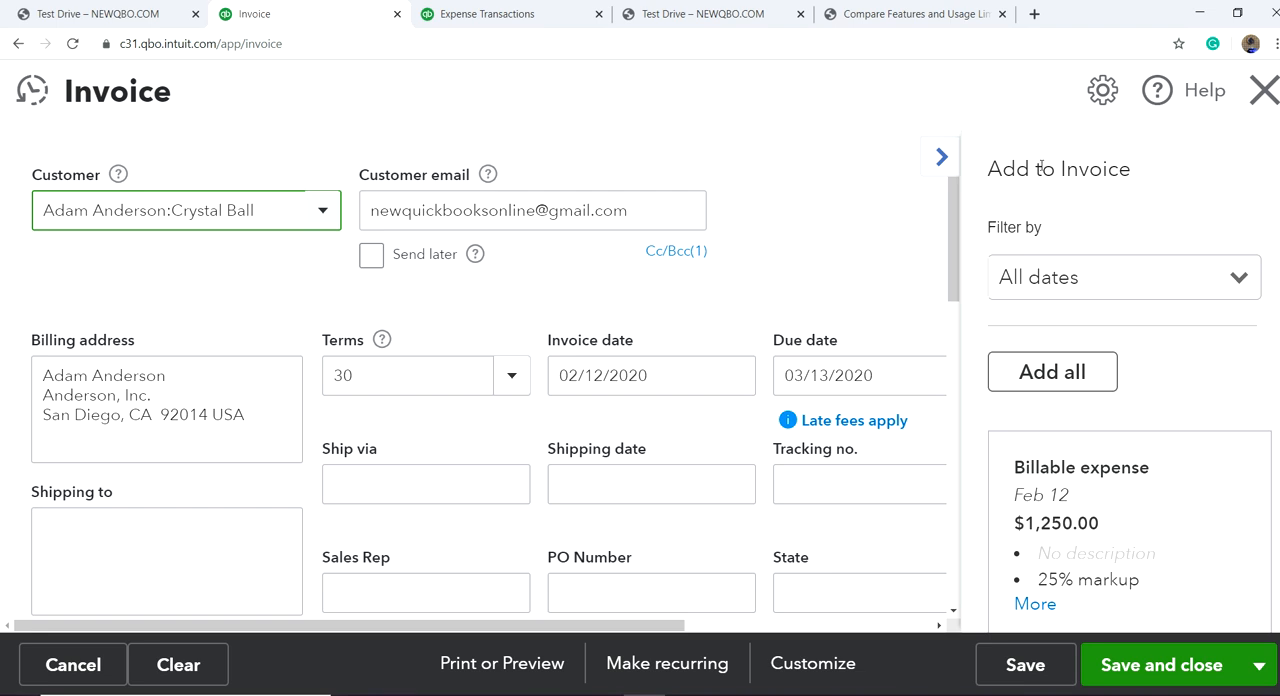
{"action": "scroll", "coordinate": [1063, 440], "scroll_direction": "down", "scroll_amount": 1}
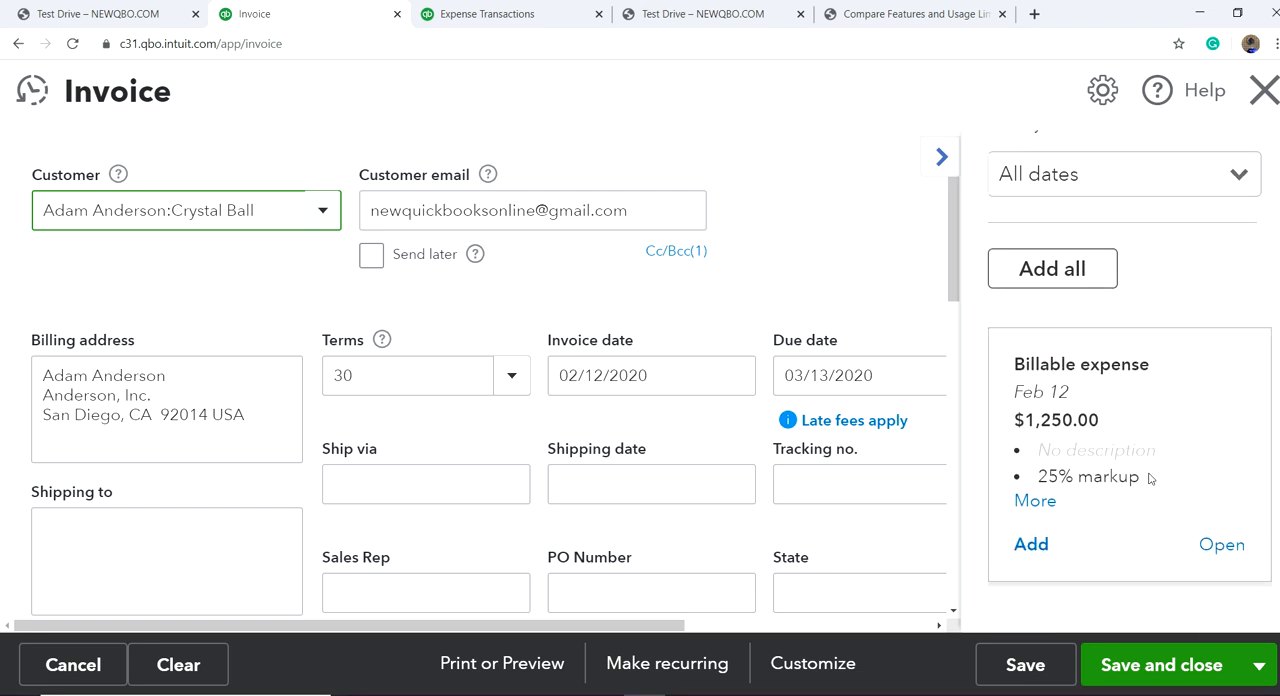
{"action": "left_click", "coordinate": [1031, 548]}
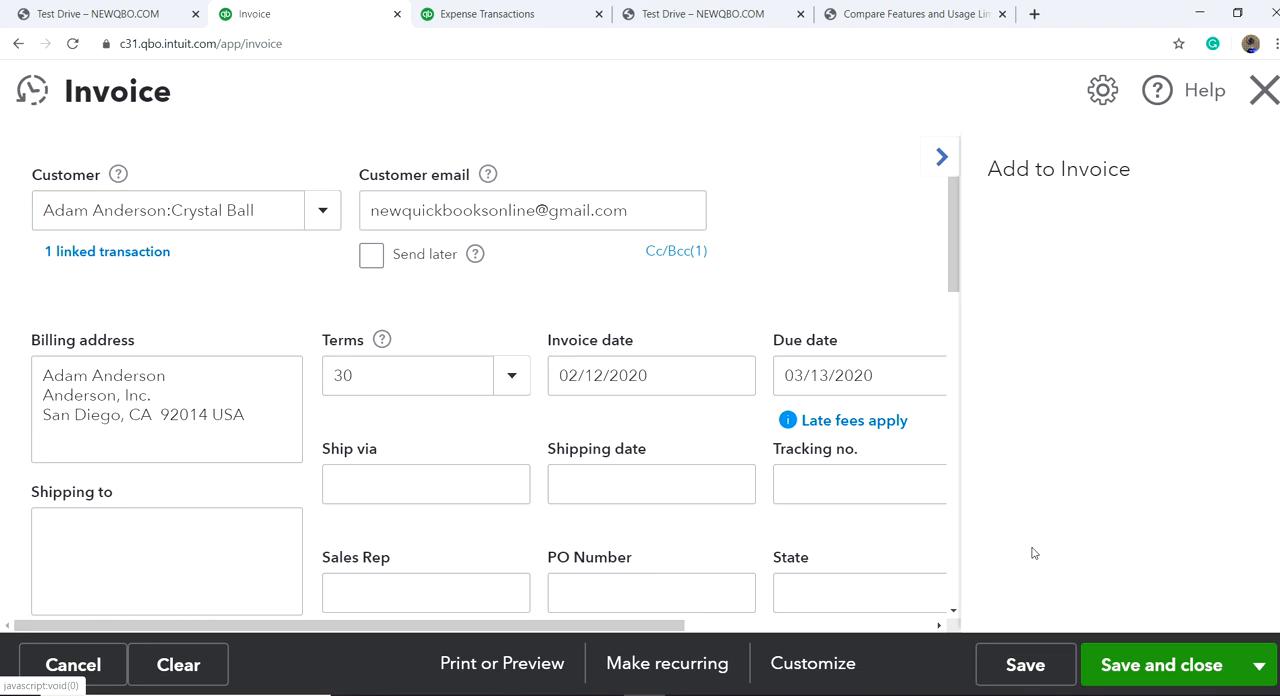
Step: Hide the list of billable items and examine the invoice's expense and markup lines
{"action": "left_click", "coordinate": [941, 157]}
{"action": "scroll", "coordinate": [954, 365], "scroll_direction": "down", "scroll_amount": 1}
{"action": "scroll", "coordinate": [954, 365], "scroll_direction": "down", "scroll_amount": 4}
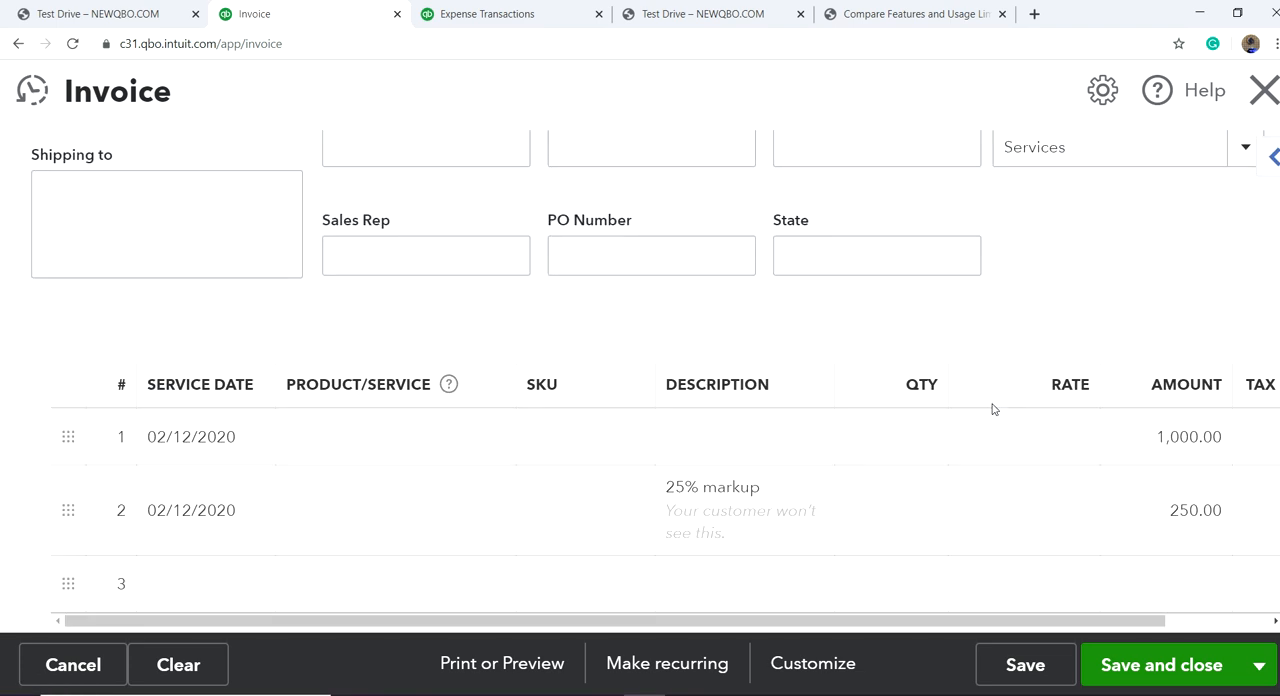
{"action": "scroll", "coordinate": [966, 400], "scroll_direction": "up", "scroll_amount": 1}
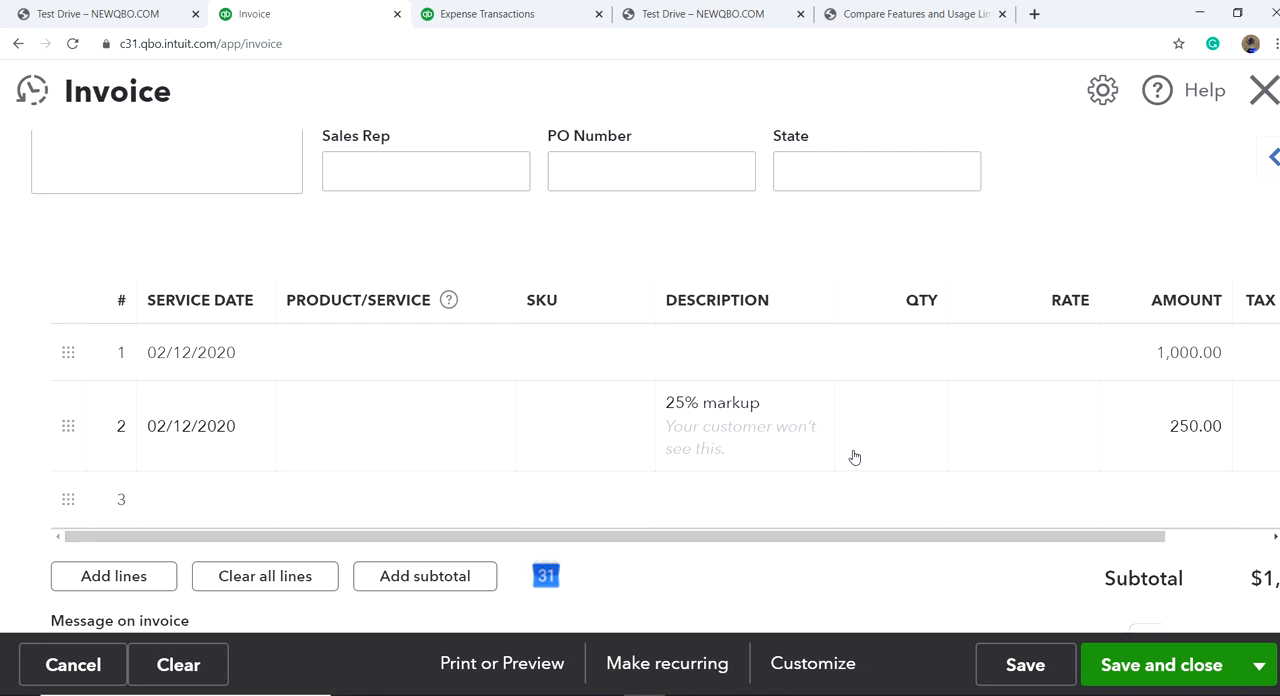
{"action": "scroll", "coordinate": [872, 452], "scroll_direction": "down", "scroll_amount": 2}
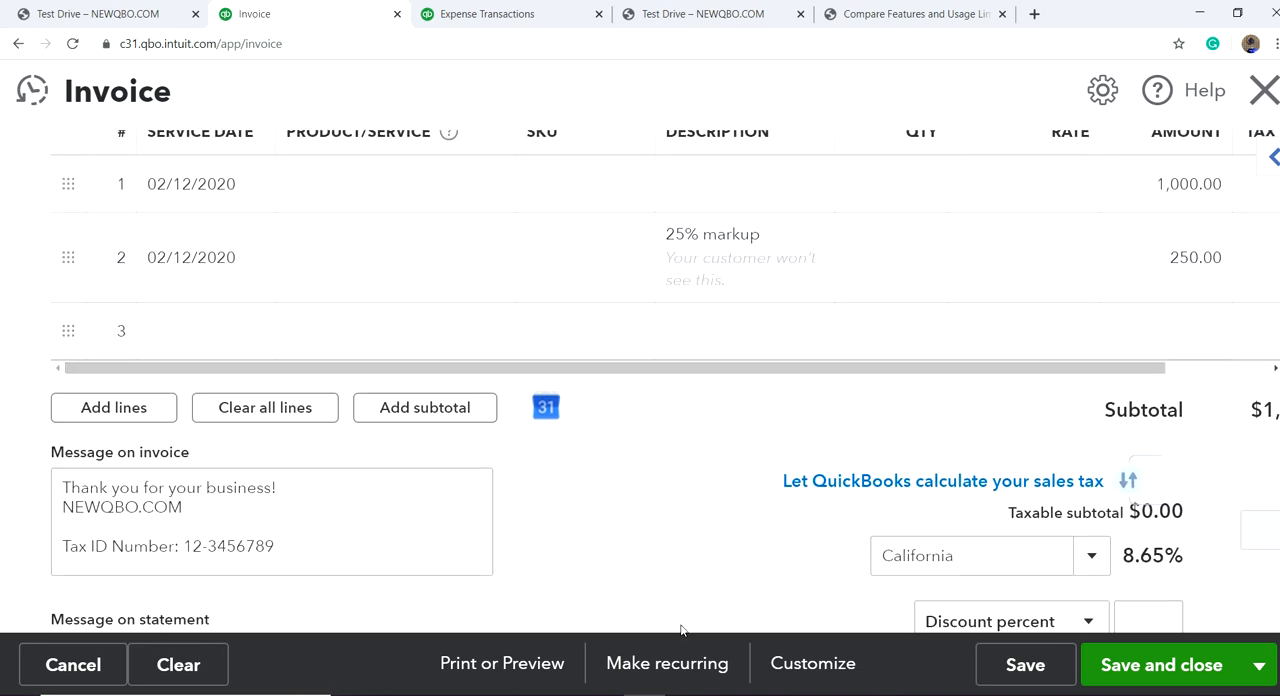
Step: Preview the printed invoice, check how the account summary and billed charge appear to the customer, and close the preview
{"action": "left_click", "coordinate": [506, 663]}
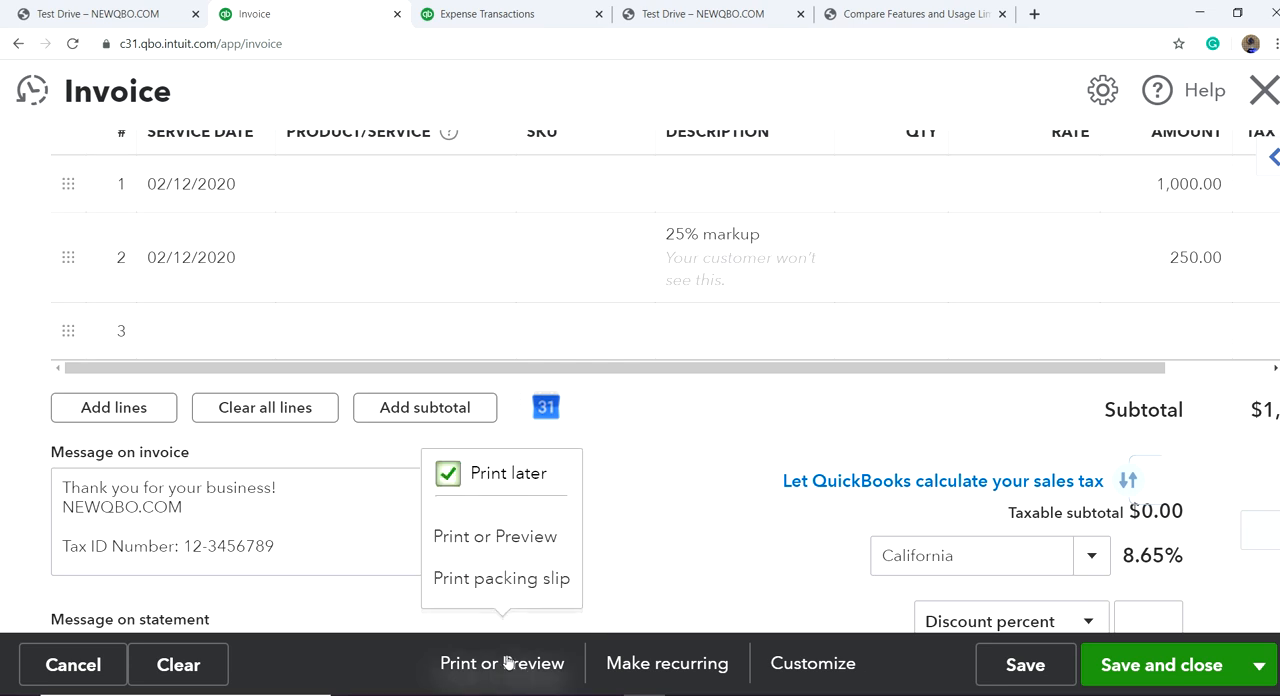
{"action": "left_click", "coordinate": [497, 540]}
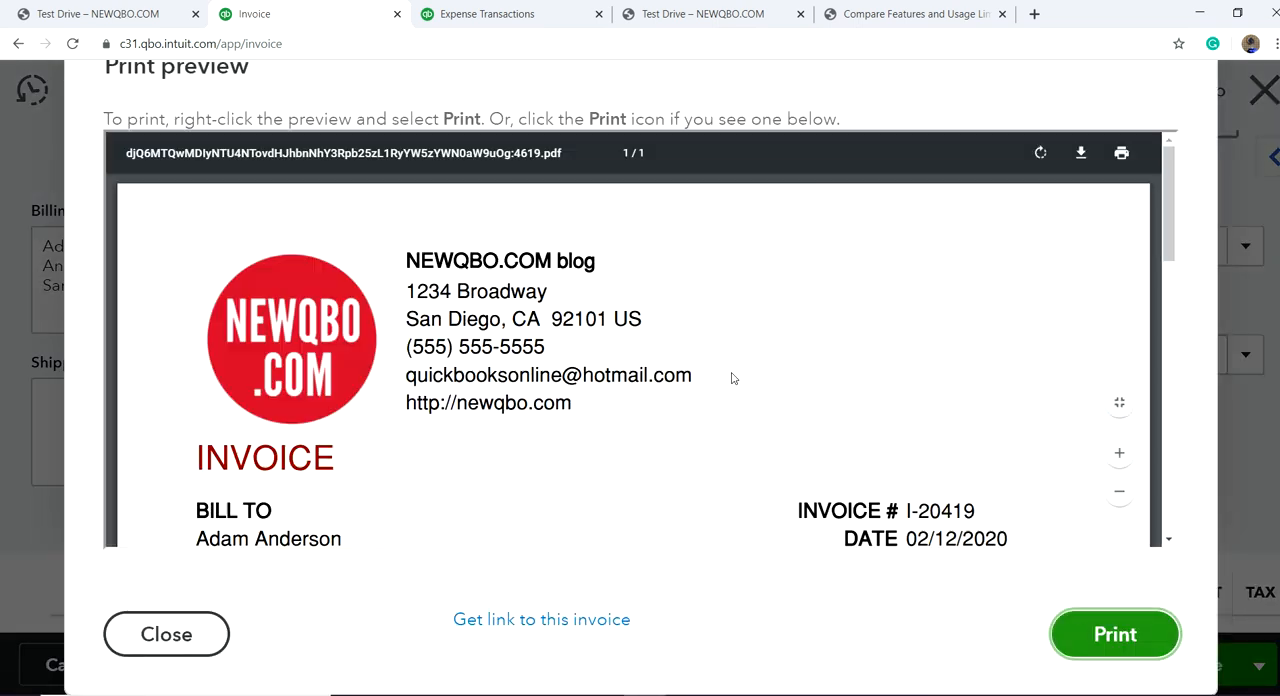
{"action": "scroll", "coordinate": [731, 378], "scroll_direction": "down", "scroll_amount": 5}
{"action": "scroll", "coordinate": [731, 381], "scroll_direction": "down", "scroll_amount": 2}
{"action": "scroll", "coordinate": [660, 402], "scroll_direction": "down", "scroll_amount": 5}
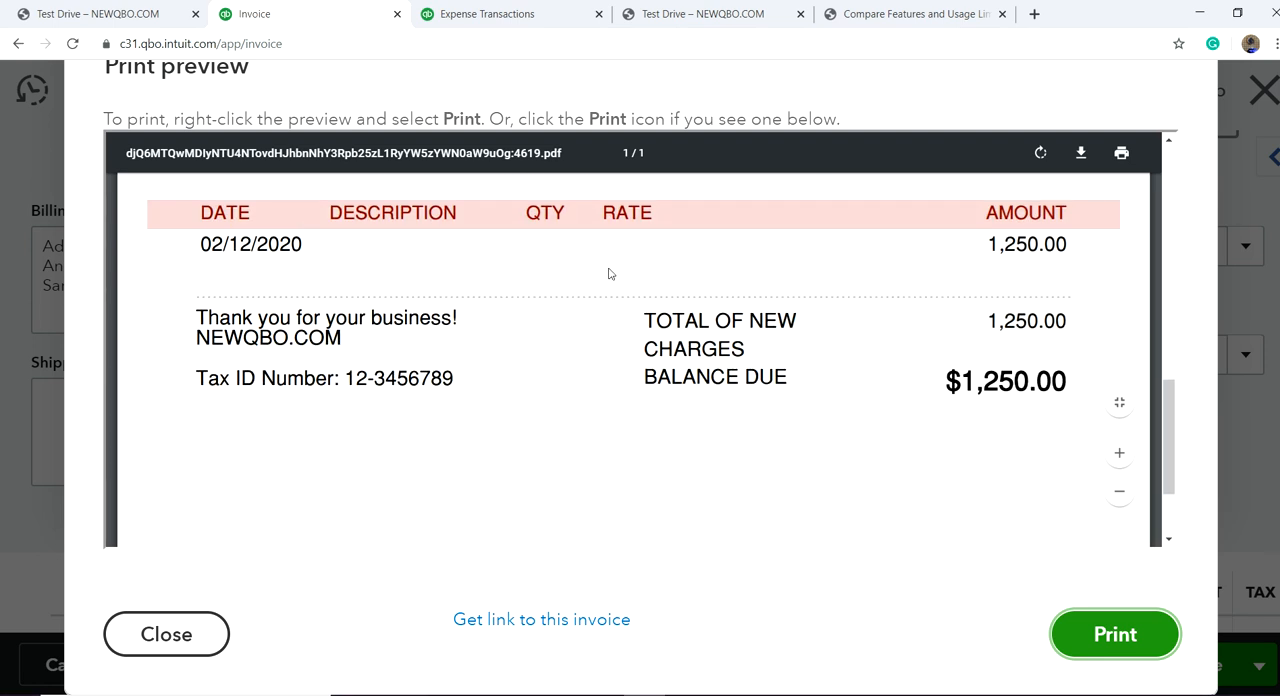
{"action": "scroll", "coordinate": [851, 314], "scroll_direction": "up", "scroll_amount": 10}
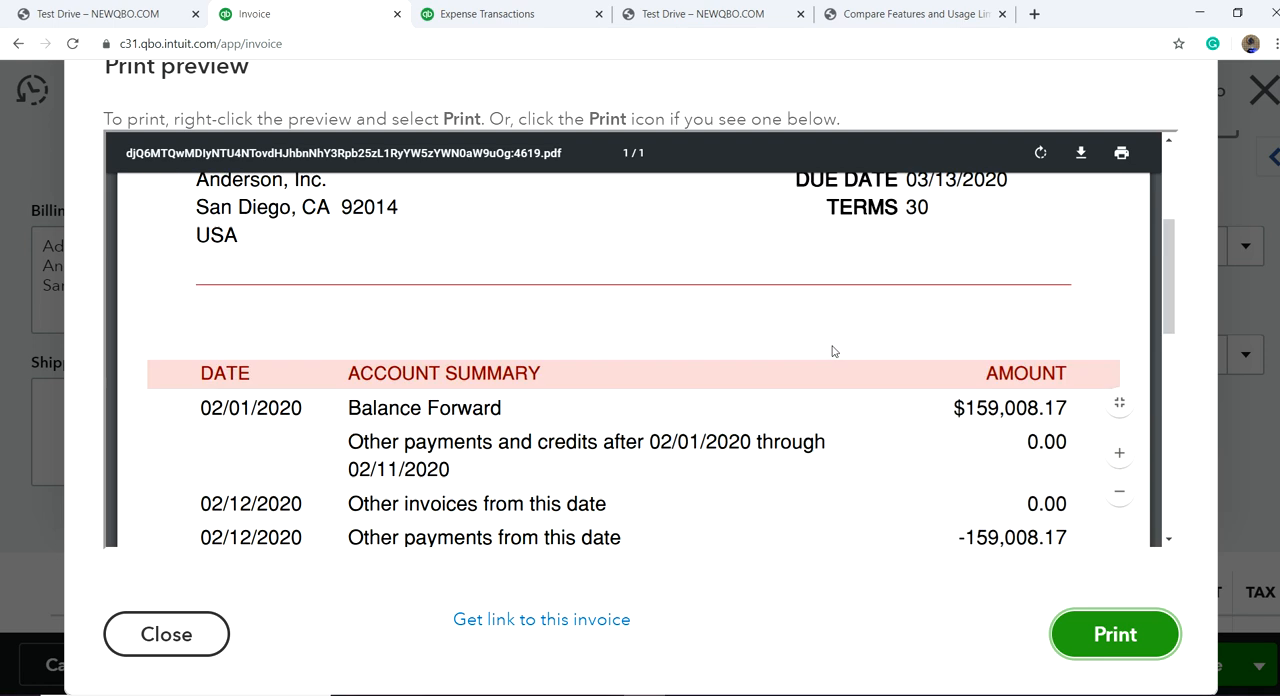
{"action": "scroll", "coordinate": [919, 301], "scroll_direction": "up", "scroll_amount": 2}
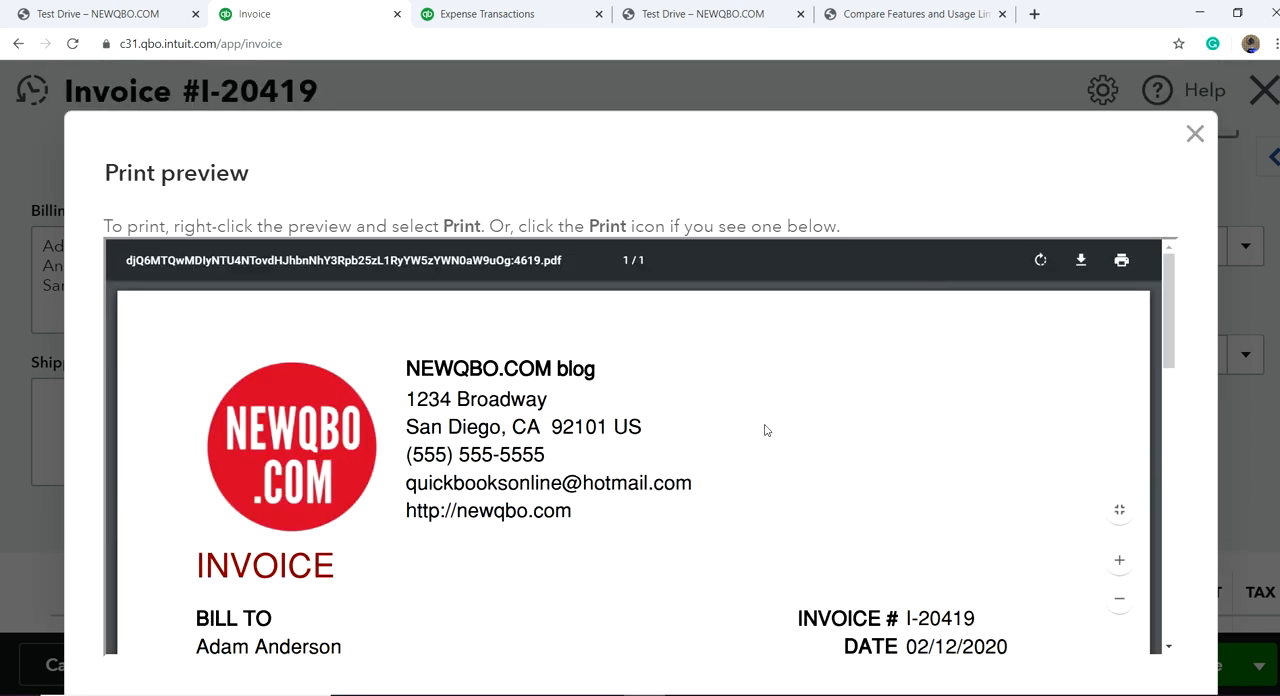
{"action": "left_click", "coordinate": [1194, 134]}
Step: Set the first invoice line's description to "ACE Advertising", and save and close the invoice
{"action": "scroll", "coordinate": [637, 456], "scroll_direction": "down", "scroll_amount": 5}
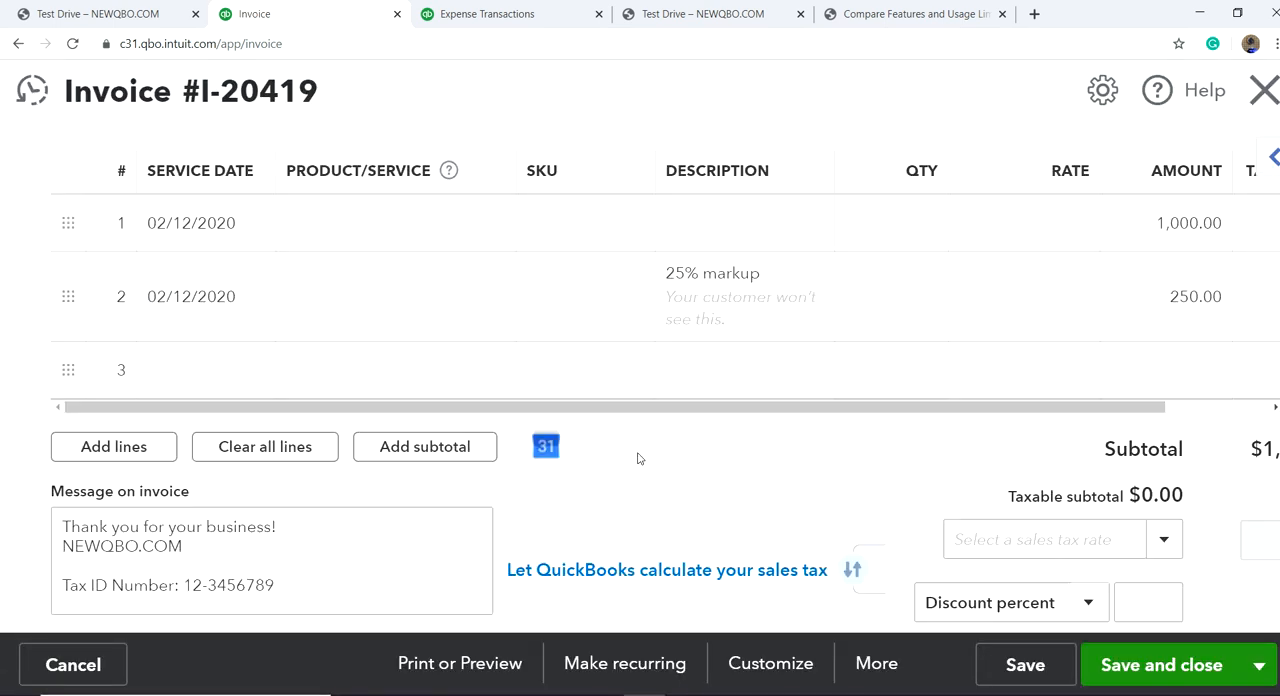
{"action": "scroll", "coordinate": [580, 440], "scroll_direction": "up", "scroll_amount": 2}
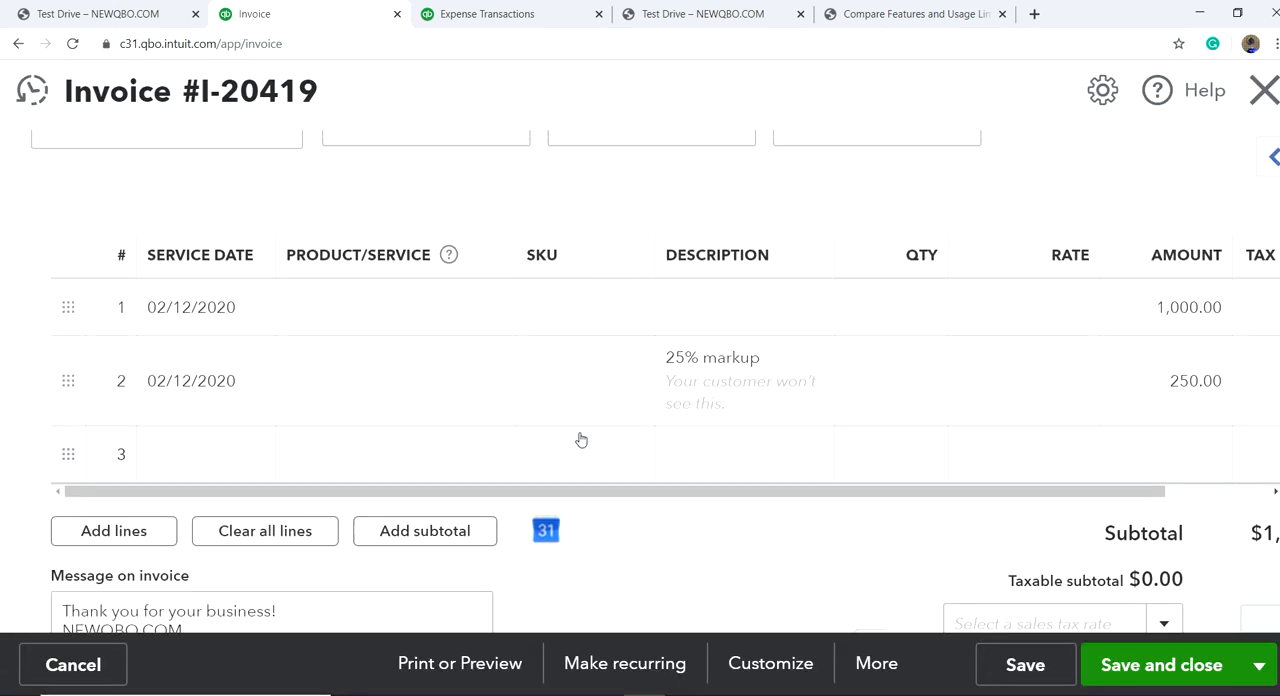
{"action": "left_click", "coordinate": [412, 308]}
{"action": "left_click", "coordinate": [810, 310]}
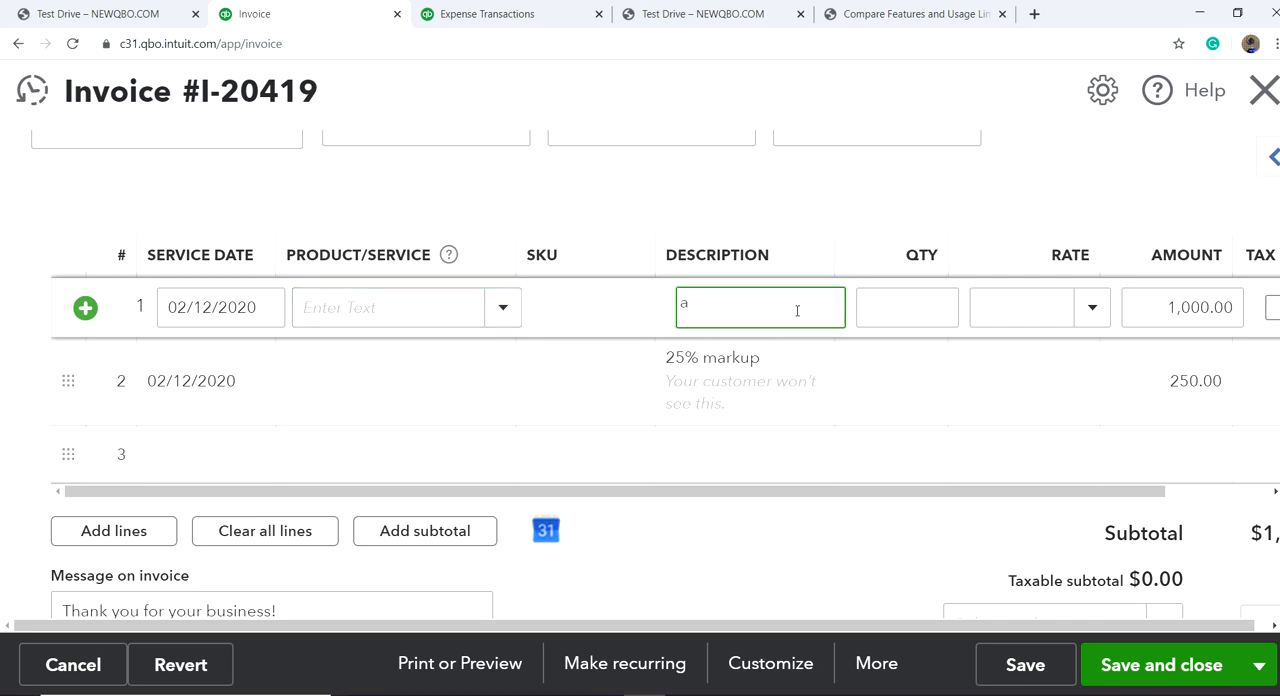
{"action": "type", "text": "ACE Advertising"}
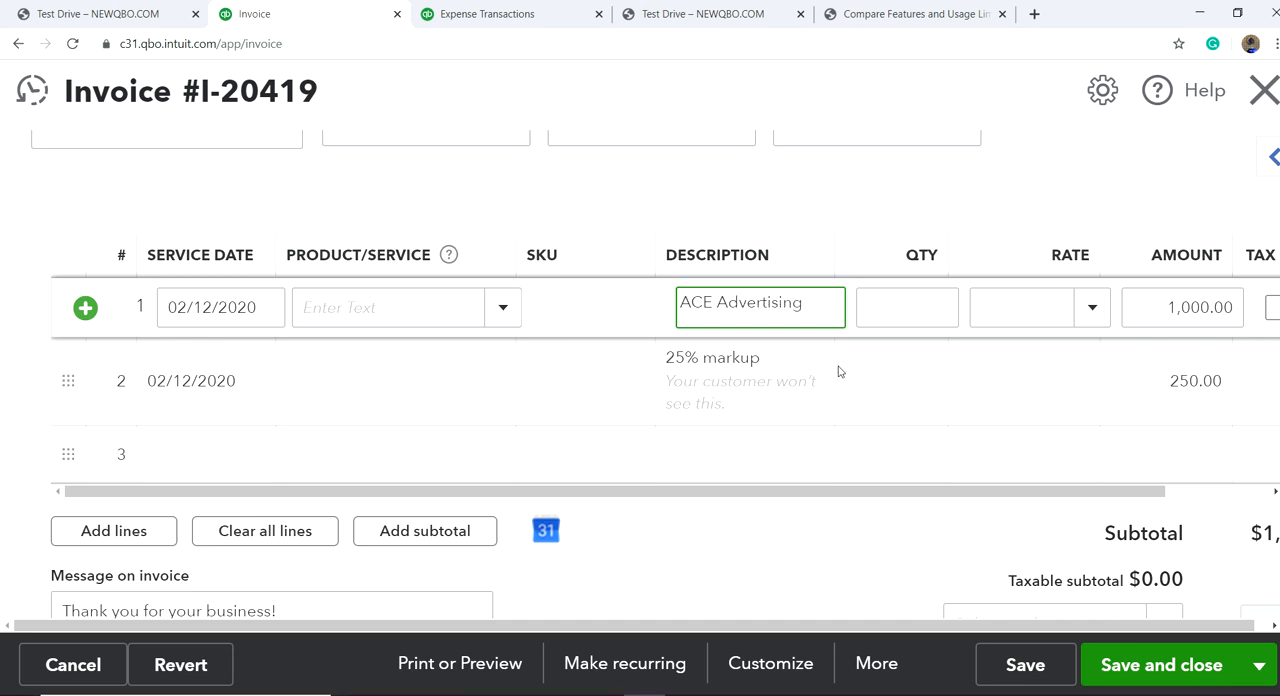
{"action": "left_click", "coordinate": [1157, 676]}
{"action": "left_click", "coordinate": [891, 428]}
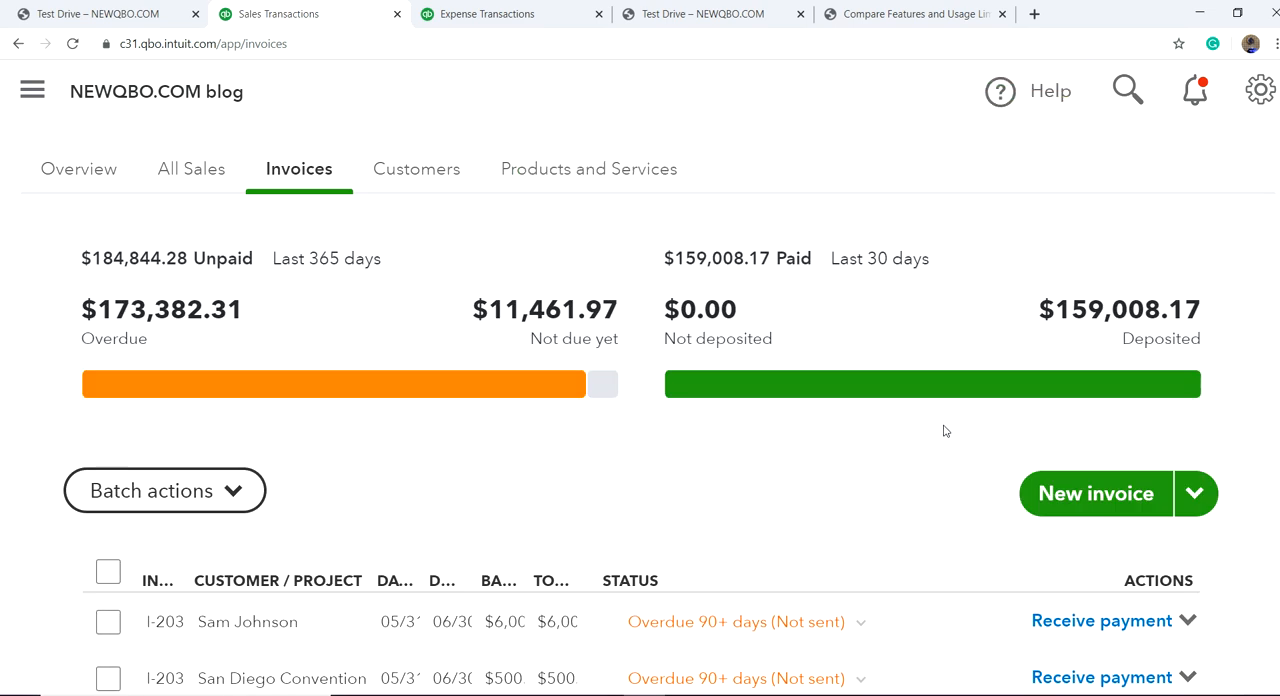
Step: Reopen the latest $1,250.00 invoice dated 02/12/2020 from the recent invoices and check its lines
{"action": "left_click", "coordinate": [1062, 493]}
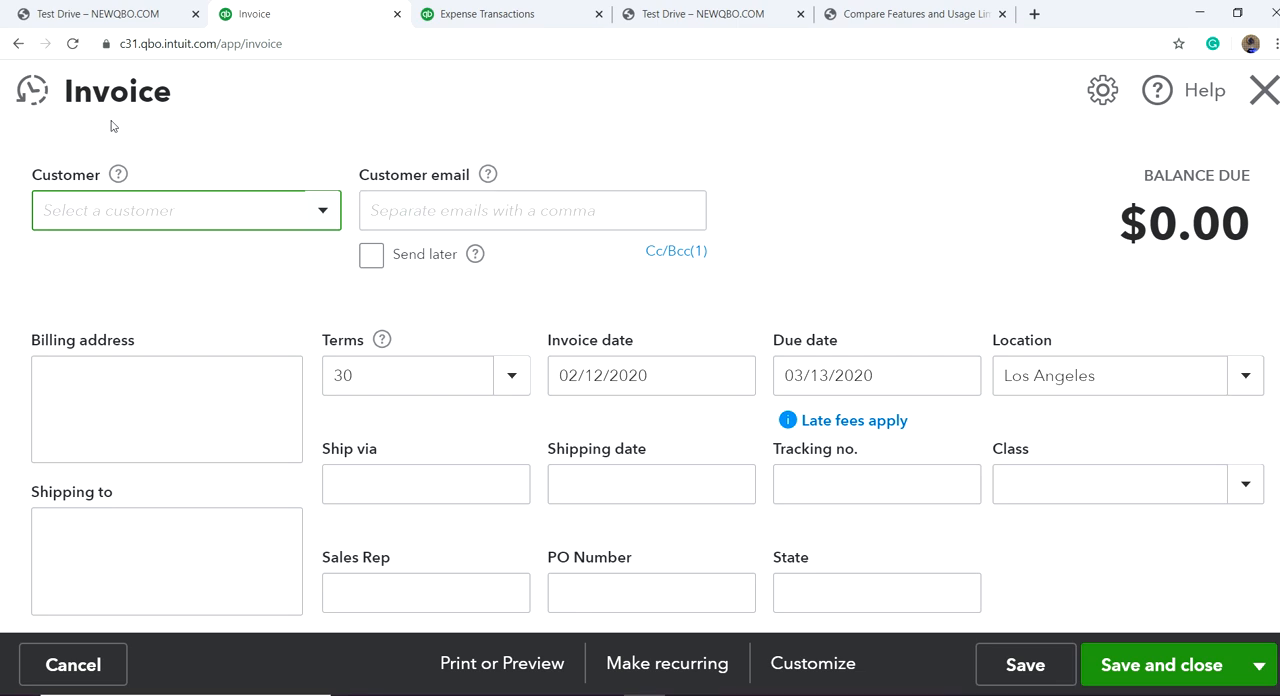
{"action": "left_click", "coordinate": [33, 93]}
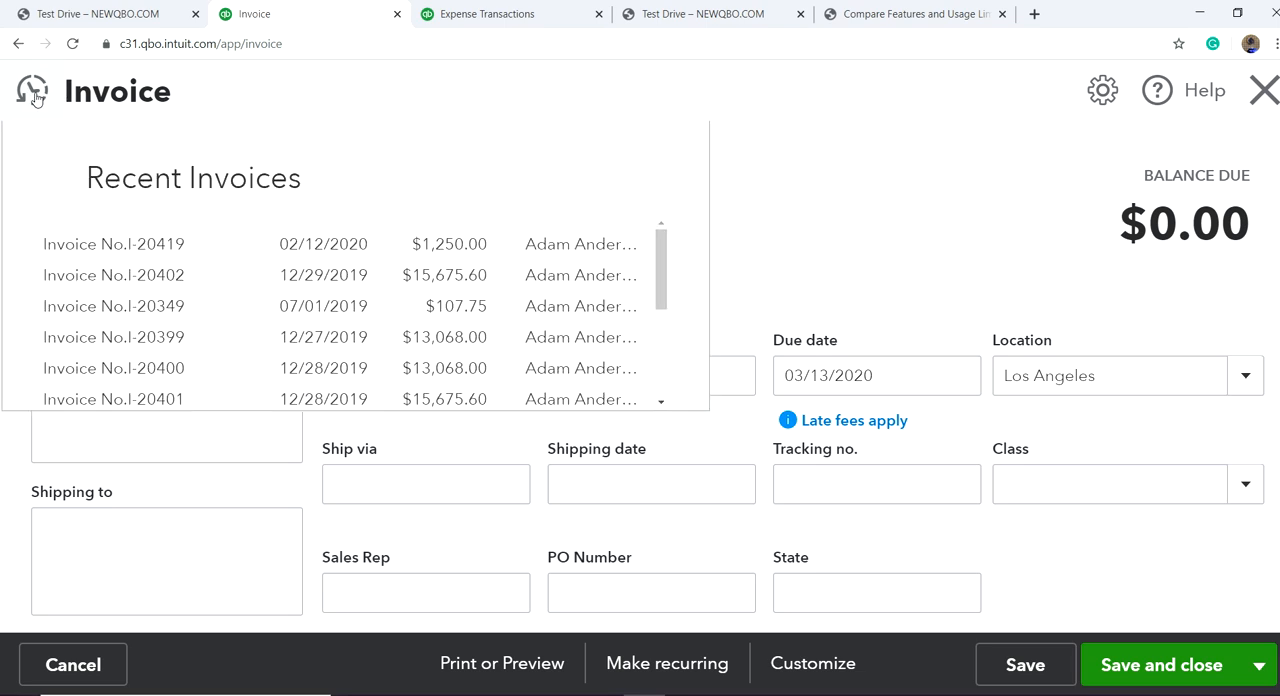
{"action": "left_click", "coordinate": [152, 249]}
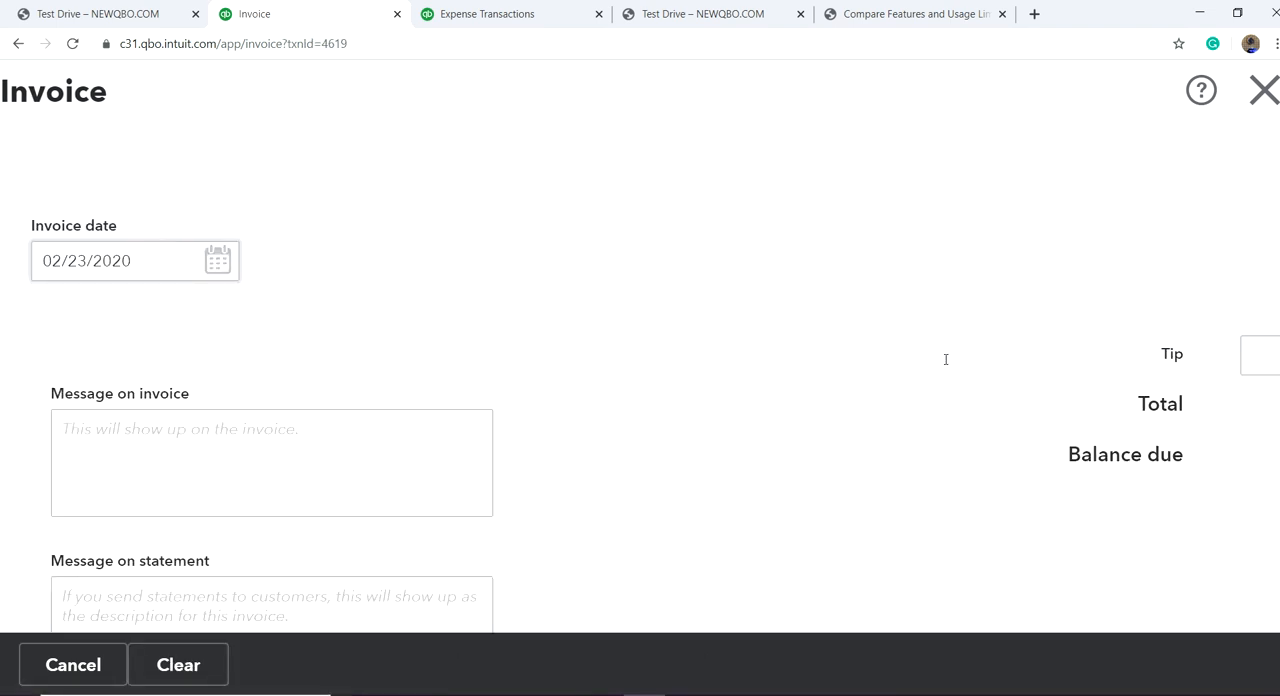
{"action": "scroll", "coordinate": [899, 371], "scroll_direction": "down", "scroll_amount": 6}
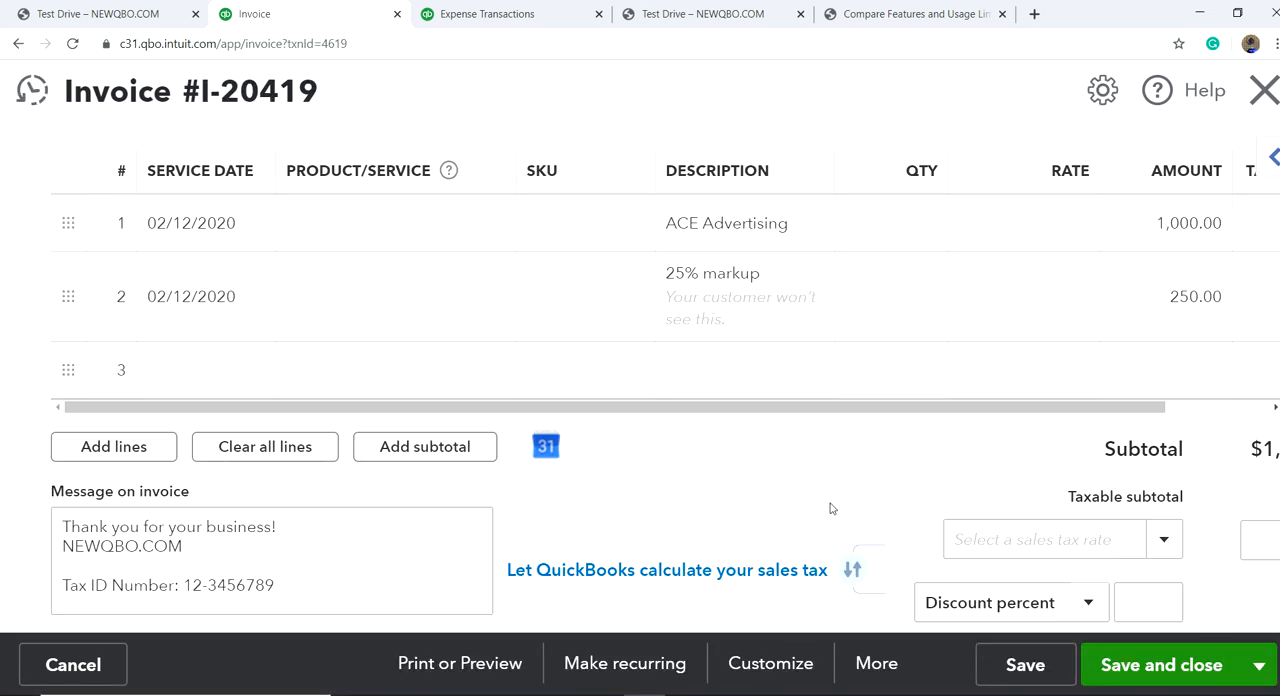
Step: Preview the printed invoice to examine the description and charges the customer sees, and close the preview and the invoice
{"action": "left_click", "coordinate": [469, 669]}
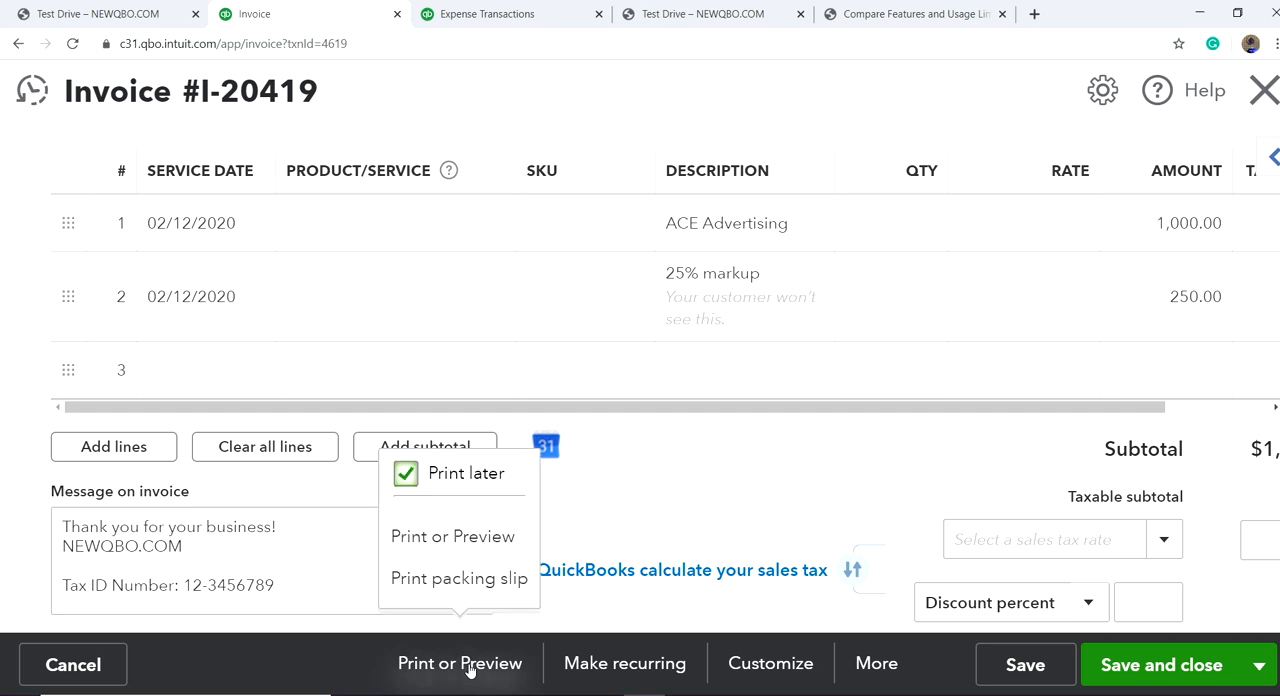
{"action": "left_click", "coordinate": [458, 537]}
{"action": "scroll", "coordinate": [748, 386], "scroll_direction": "down", "scroll_amount": 5}
{"action": "scroll", "coordinate": [764, 422], "scroll_direction": "down", "scroll_amount": 3}
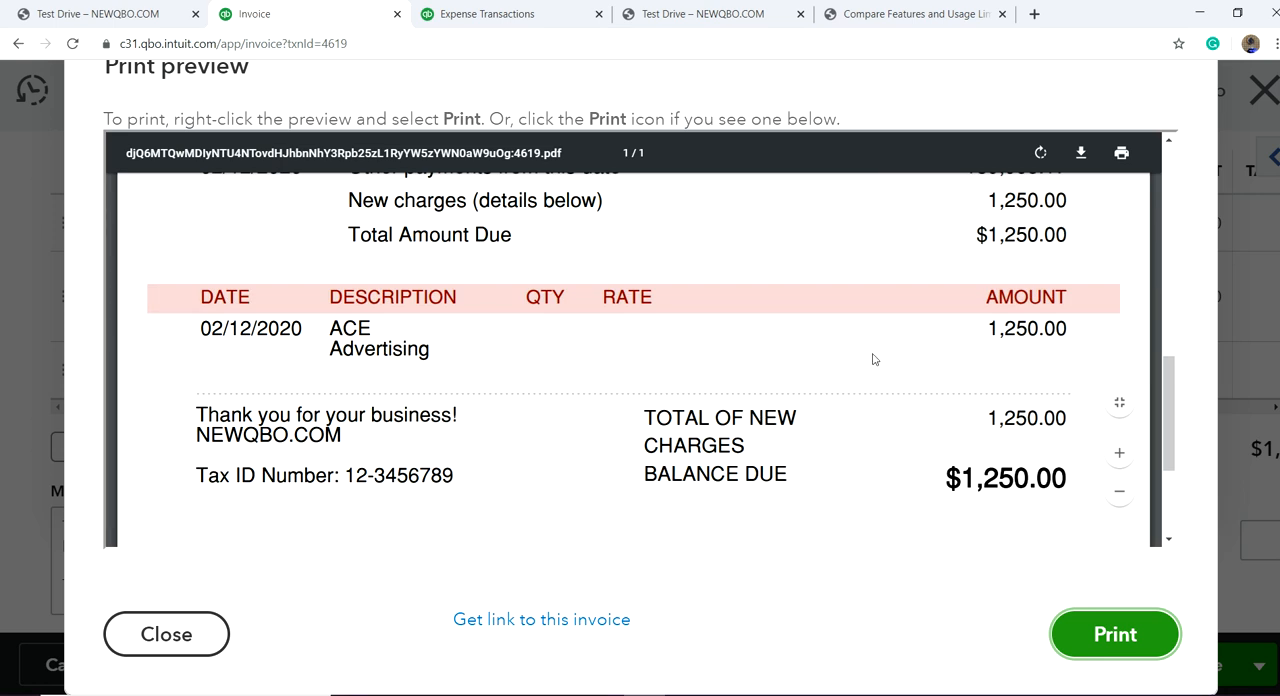
{"action": "scroll", "coordinate": [888, 384], "scroll_direction": "up", "scroll_amount": 2}
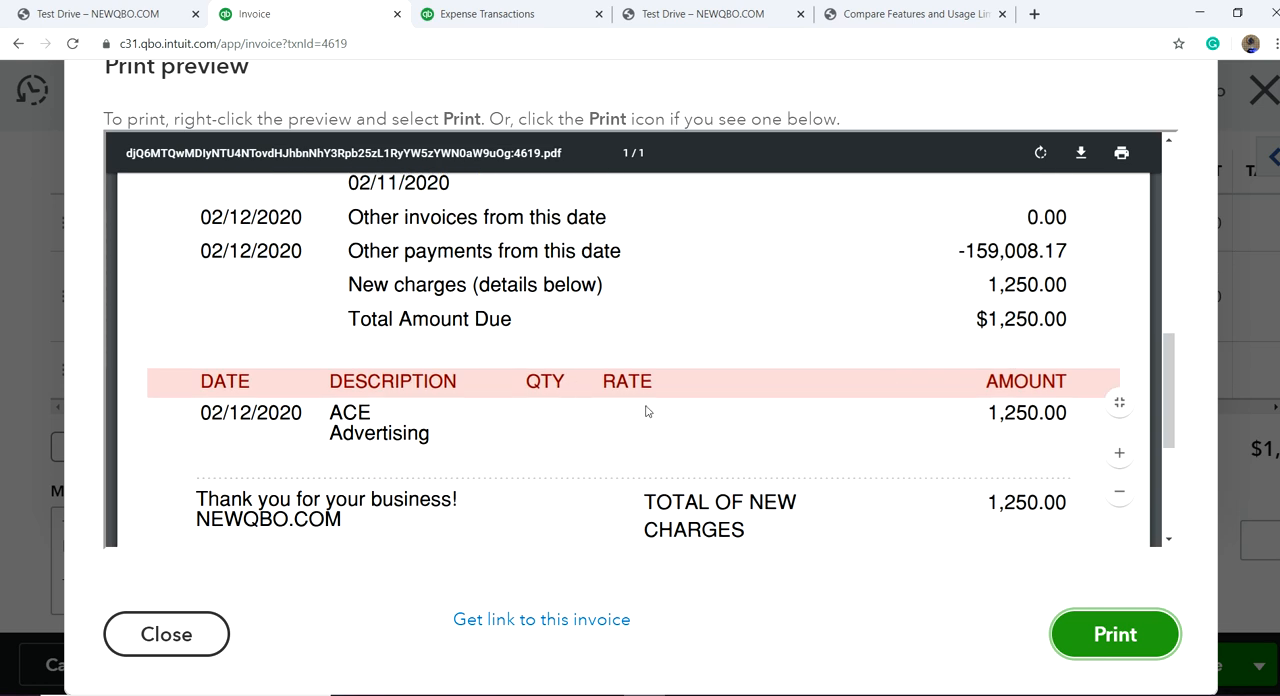
{"action": "scroll", "coordinate": [966, 270], "scroll_direction": "up", "scroll_amount": 6}
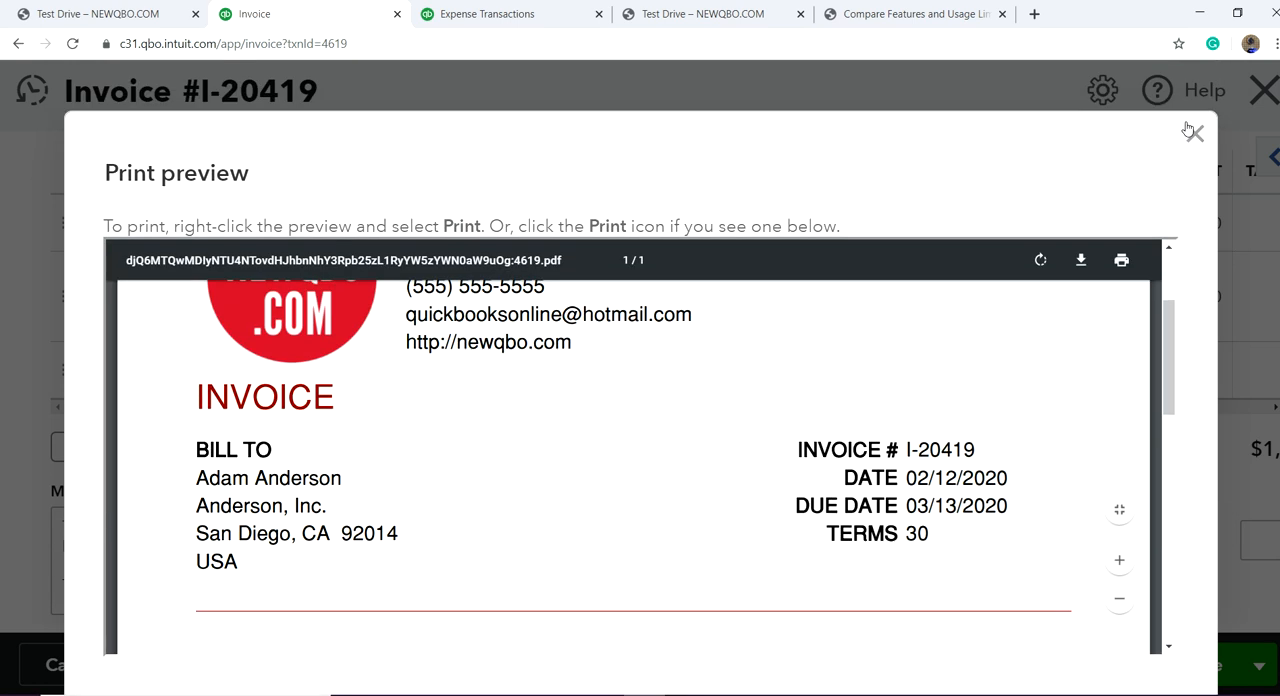
{"action": "left_click", "coordinate": [1195, 135]}
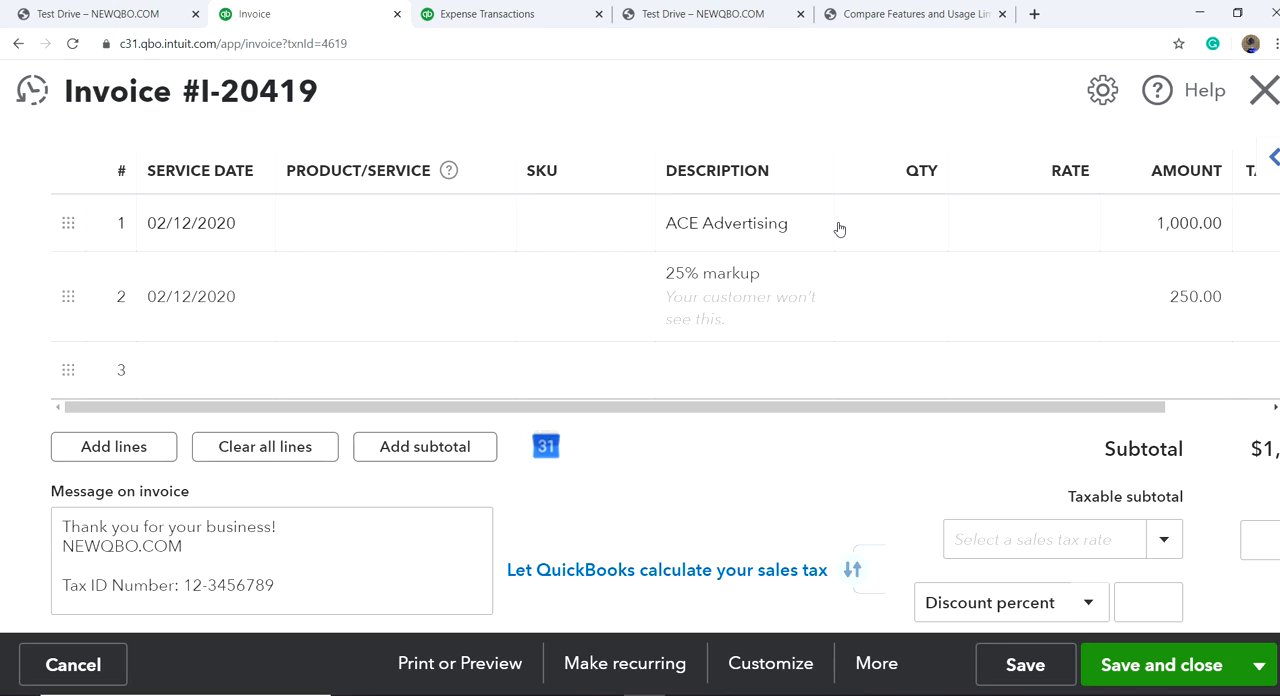
{"action": "left_click", "coordinate": [1268, 92]}
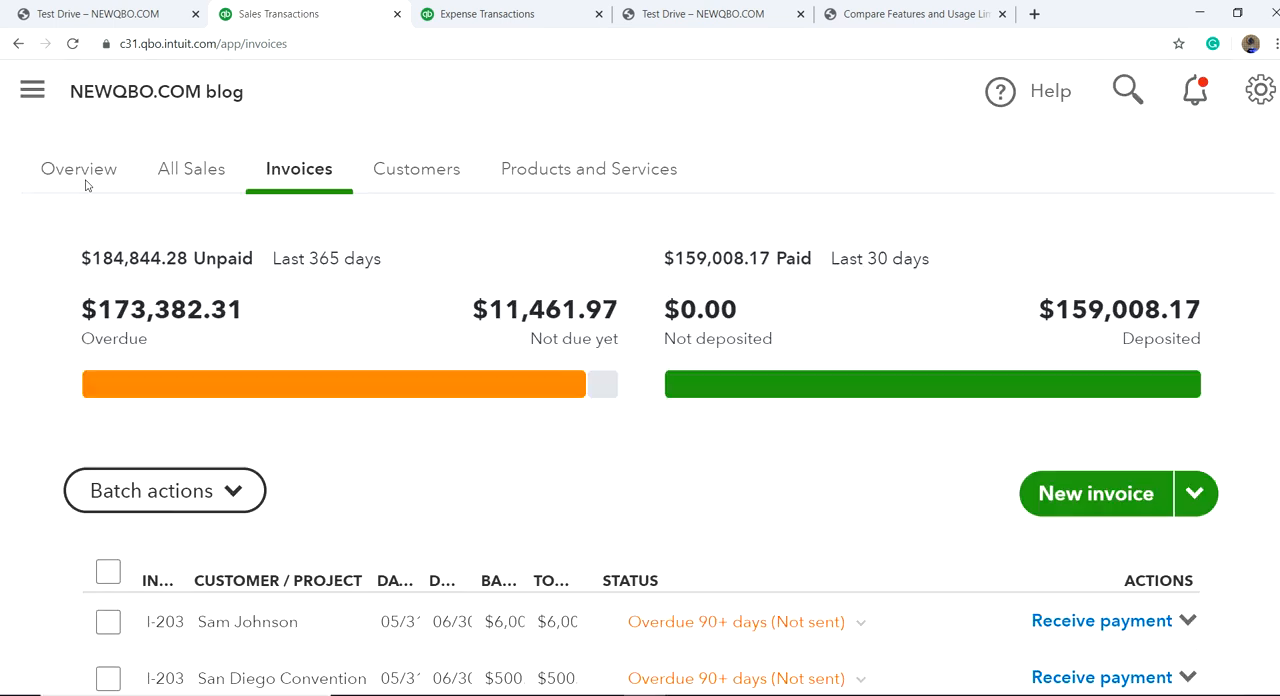
Step: Open the Crystal Ball project and check its transactions, widening the Total column to read the full amounts
{"action": "left_click", "coordinate": [34, 95]}
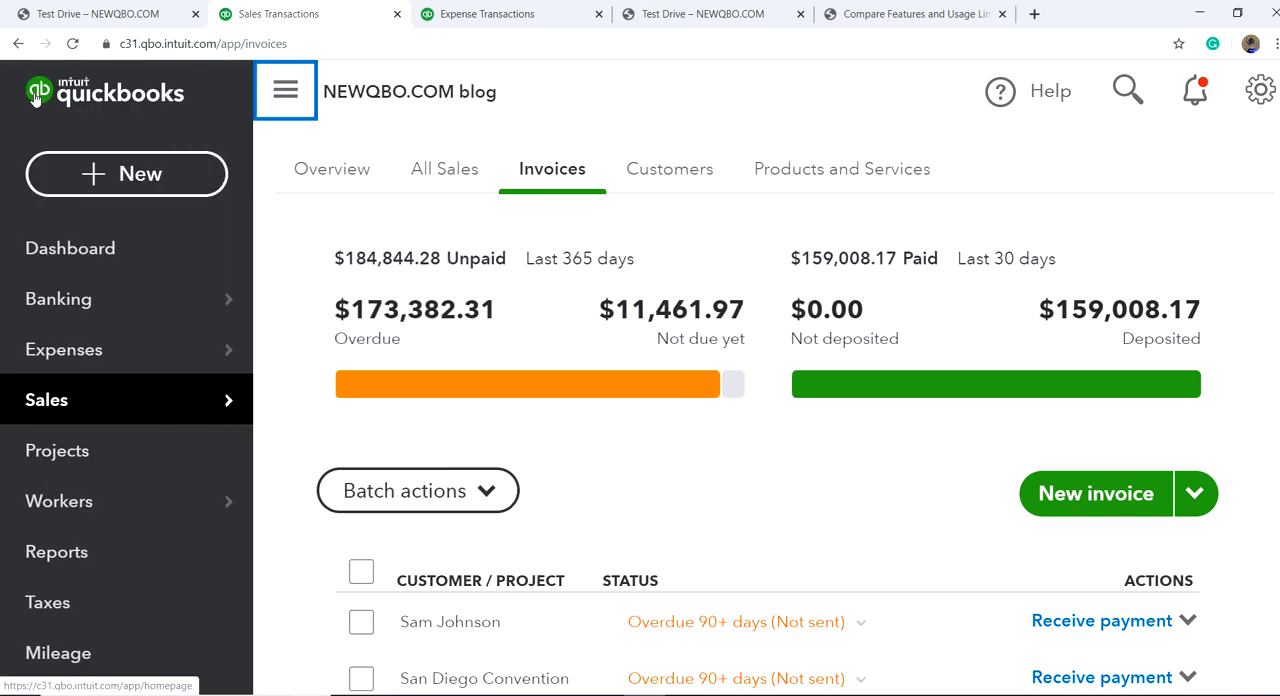
{"action": "left_click", "coordinate": [76, 454]}
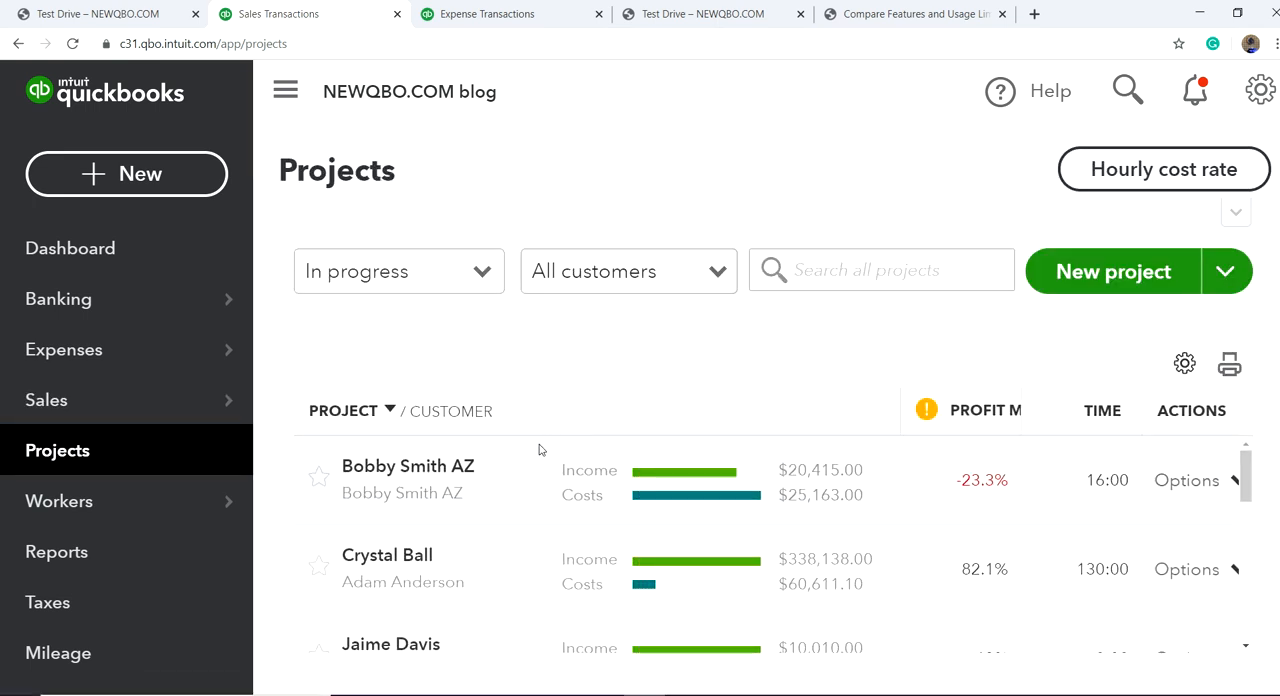
{"action": "left_click", "coordinate": [388, 556]}
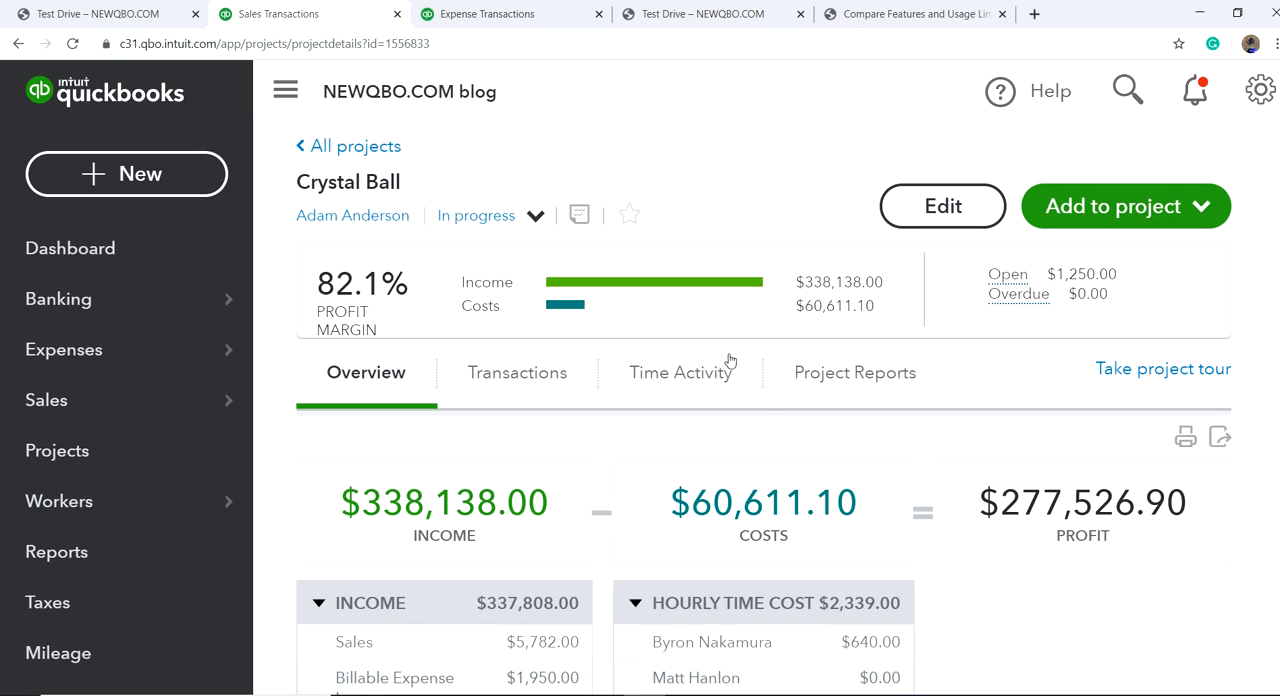
{"action": "left_click", "coordinate": [503, 375]}
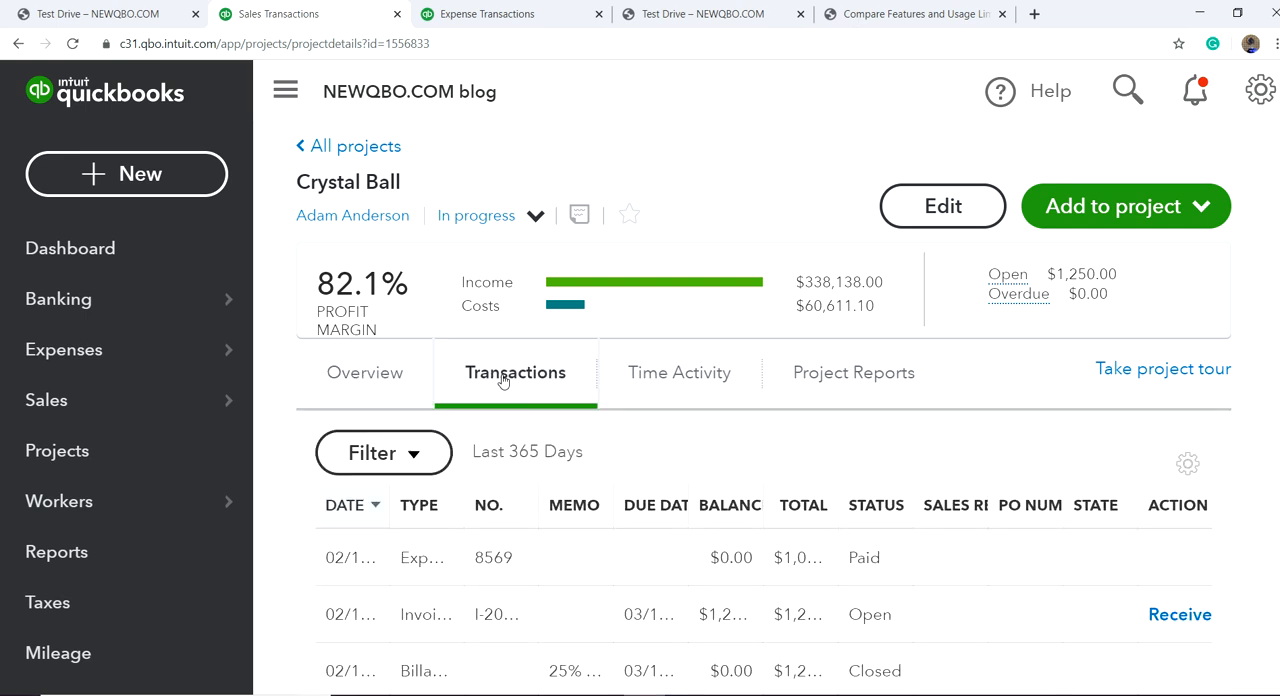
{"action": "scroll", "coordinate": [705, 416], "scroll_direction": "down", "scroll_amount": 1}
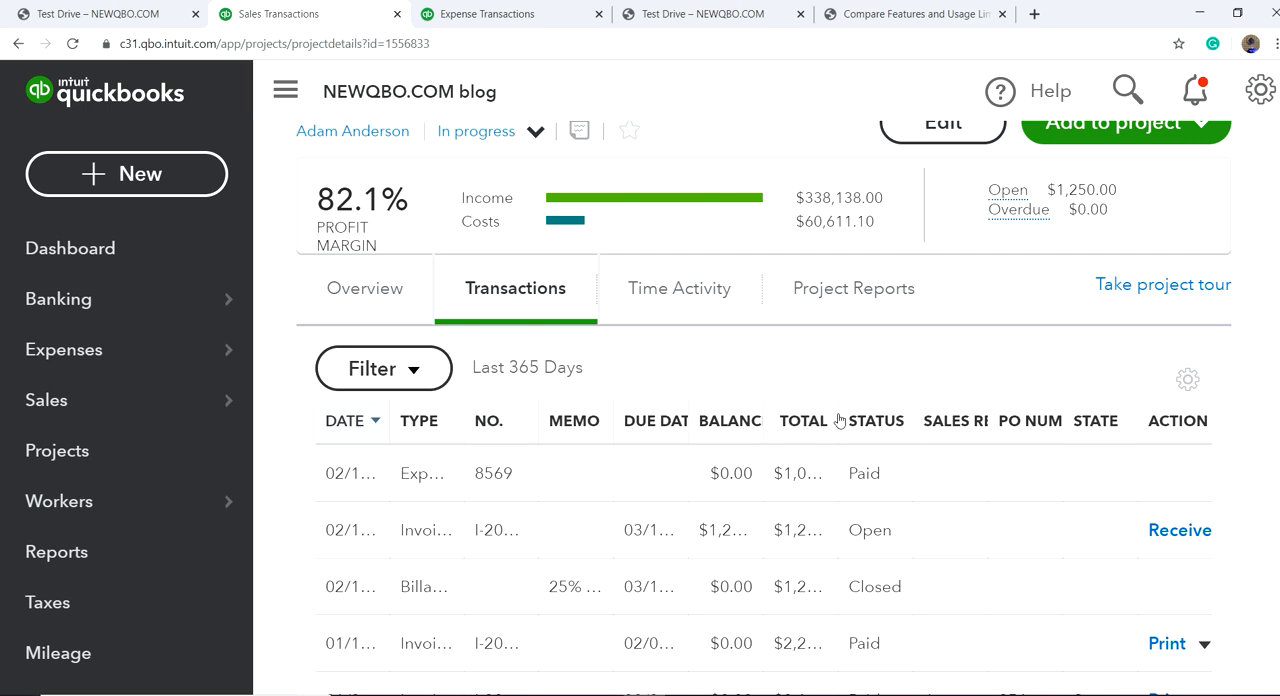
{"action": "left_click_drag", "start_coordinate": [836, 415], "coordinate": [875, 407]}
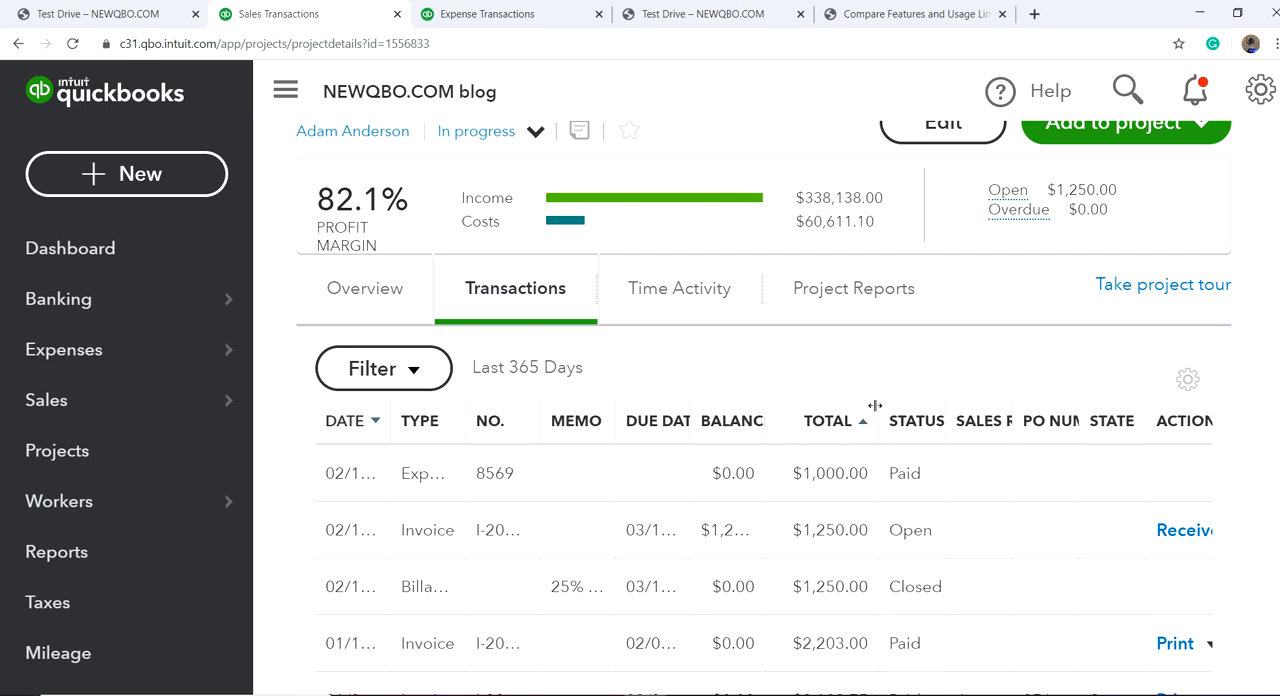
{"action": "scroll", "coordinate": [654, 403], "scroll_direction": "up", "scroll_amount": 2}
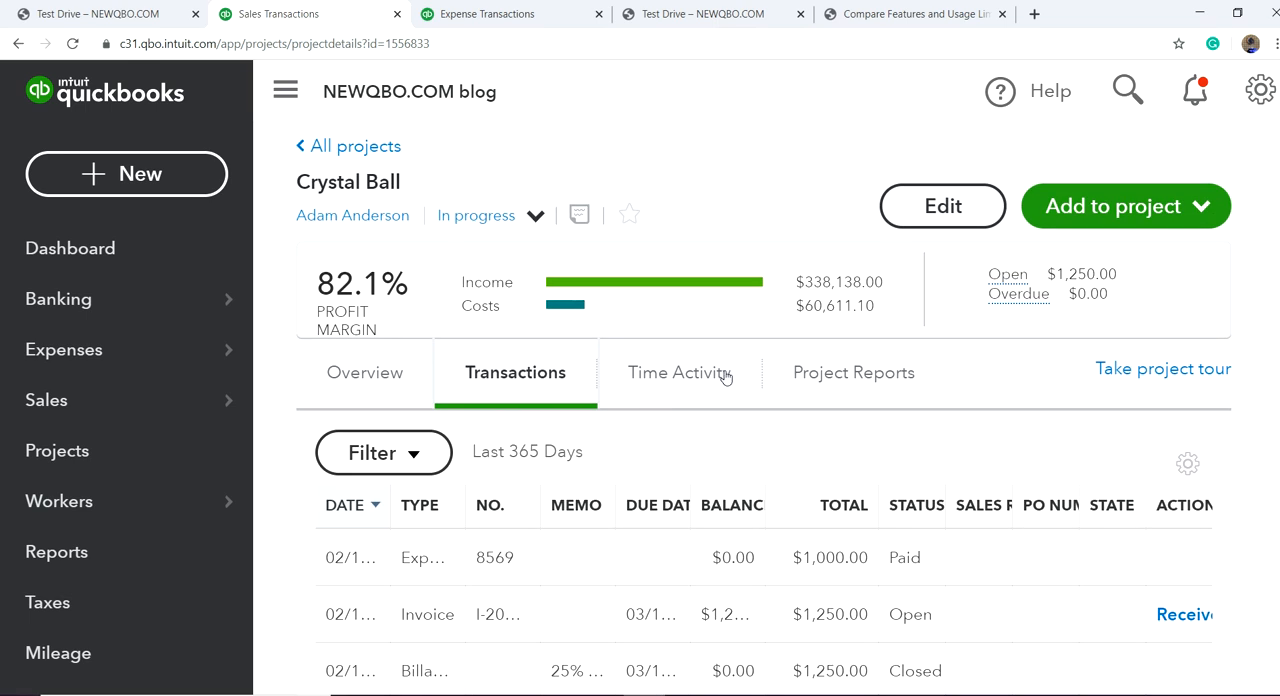
Step: Open the project's profitability report without time costs and examine its income and cost of goods sold
{"action": "left_click", "coordinate": [881, 377]}
{"action": "scroll", "coordinate": [954, 450], "scroll_direction": "down", "scroll_amount": 2}
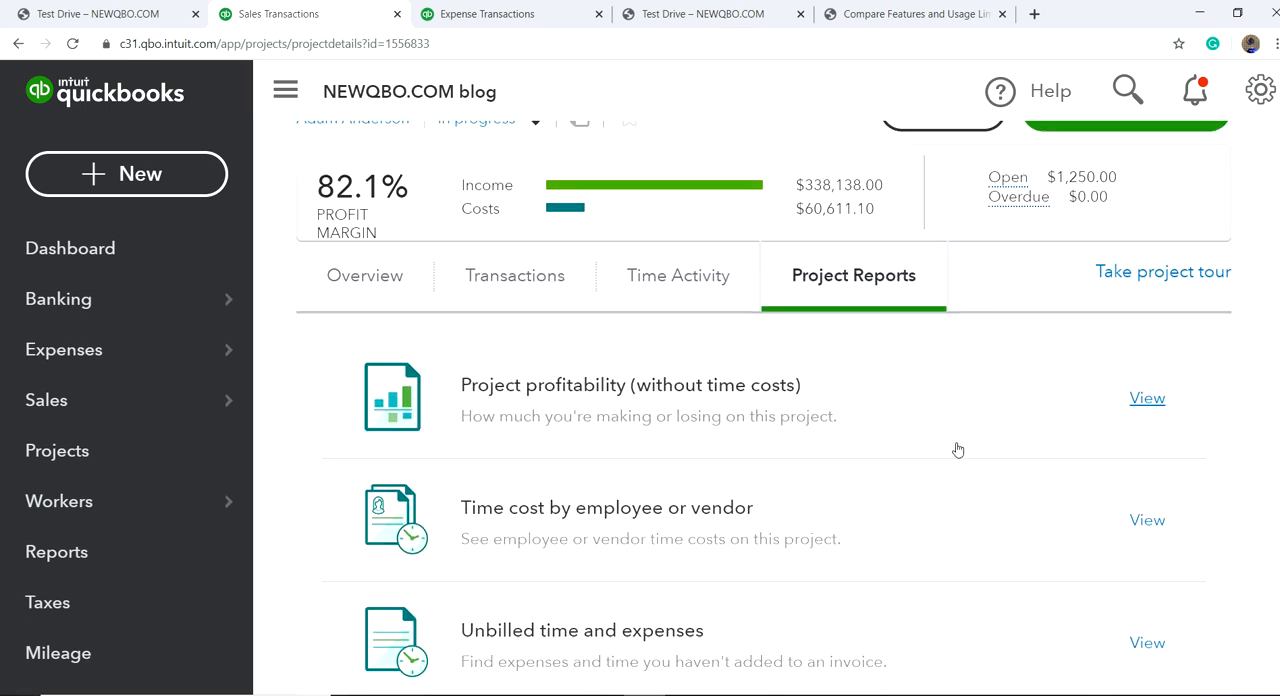
{"action": "left_click", "coordinate": [534, 373]}
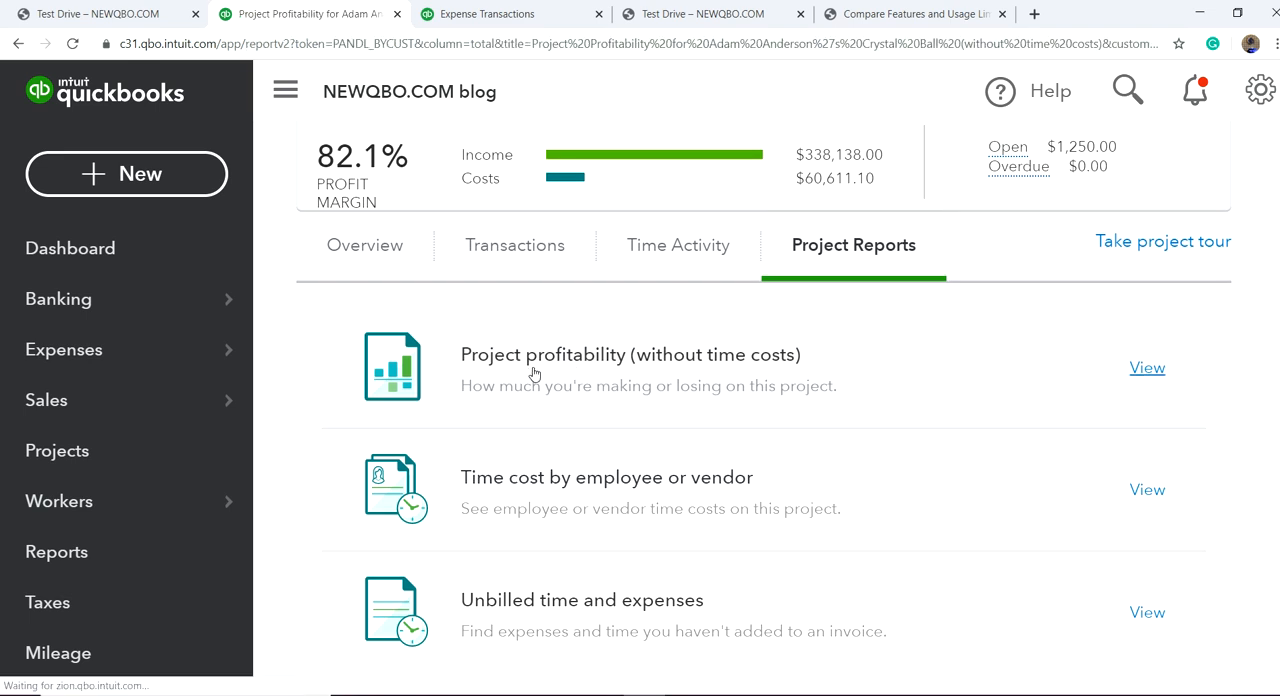
{"action": "scroll", "coordinate": [812, 445], "scroll_direction": "down", "scroll_amount": 2}
{"action": "scroll", "coordinate": [812, 445], "scroll_direction": "down", "scroll_amount": 10}
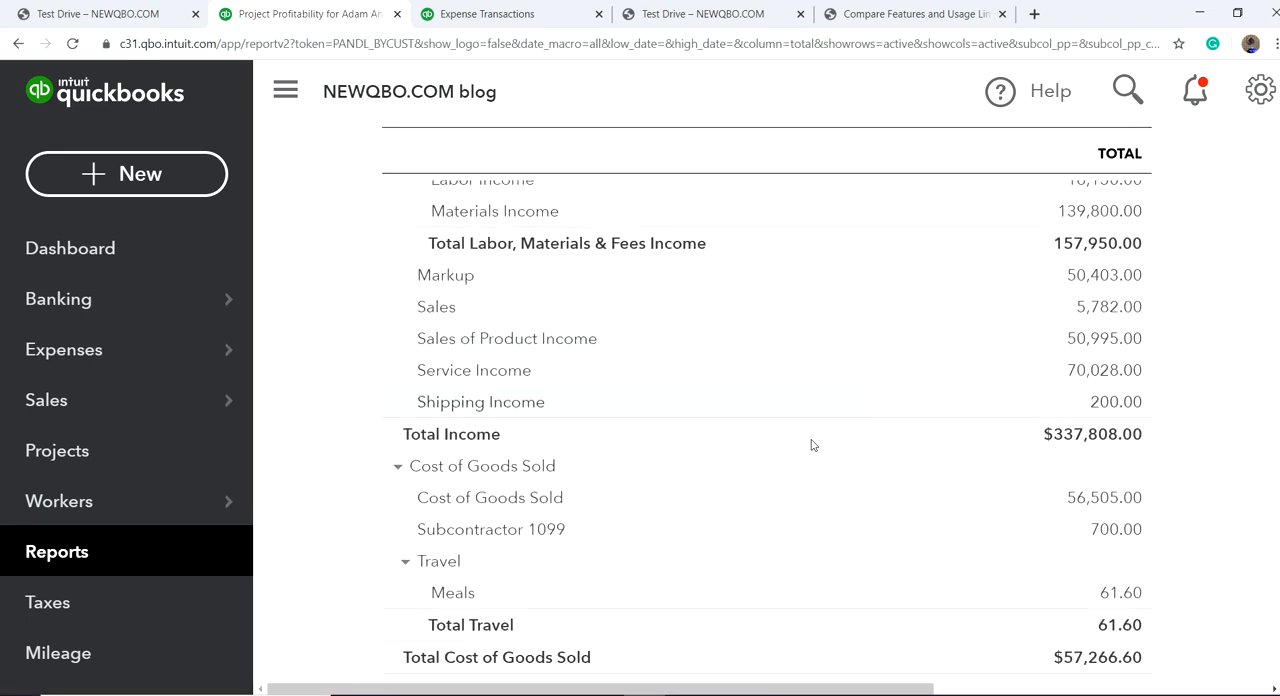
{"action": "scroll", "coordinate": [812, 443], "scroll_direction": "up", "scroll_amount": 9}
{"action": "scroll", "coordinate": [812, 443], "scroll_direction": "up", "scroll_amount": 8}
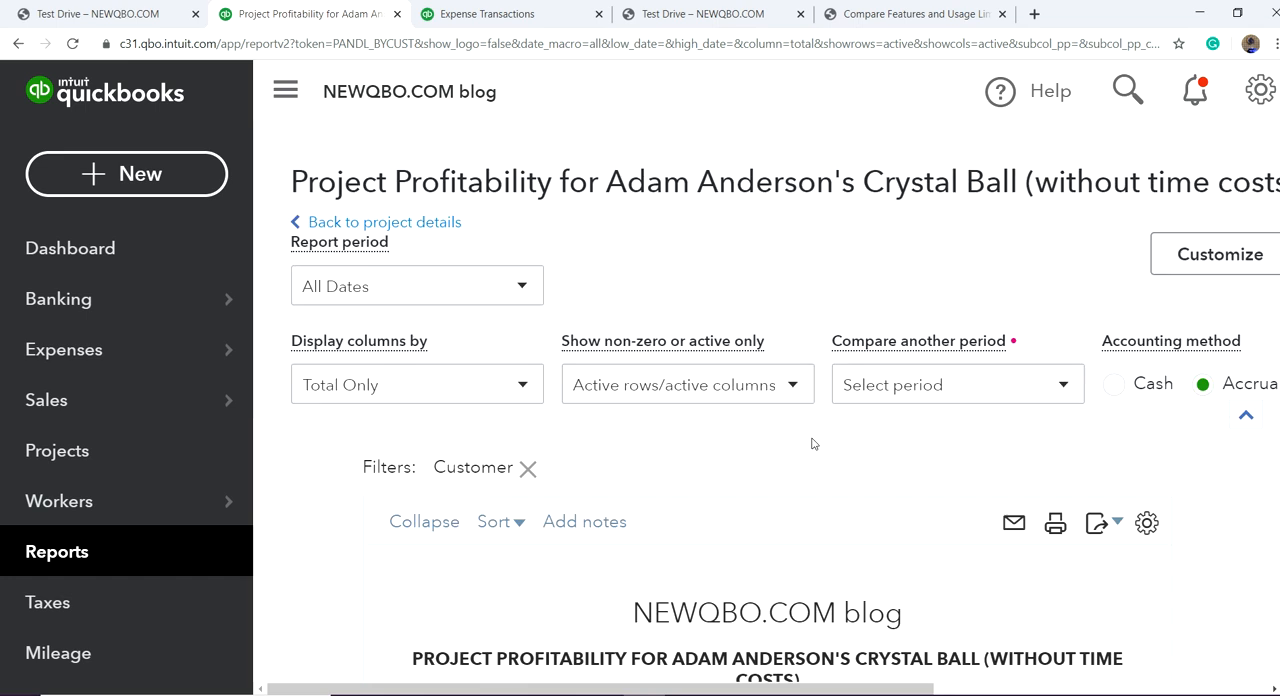
{"action": "scroll", "coordinate": [816, 487], "scroll_direction": "down", "scroll_amount": 4}
{"action": "scroll", "coordinate": [818, 485], "scroll_direction": "up", "scroll_amount": 3}
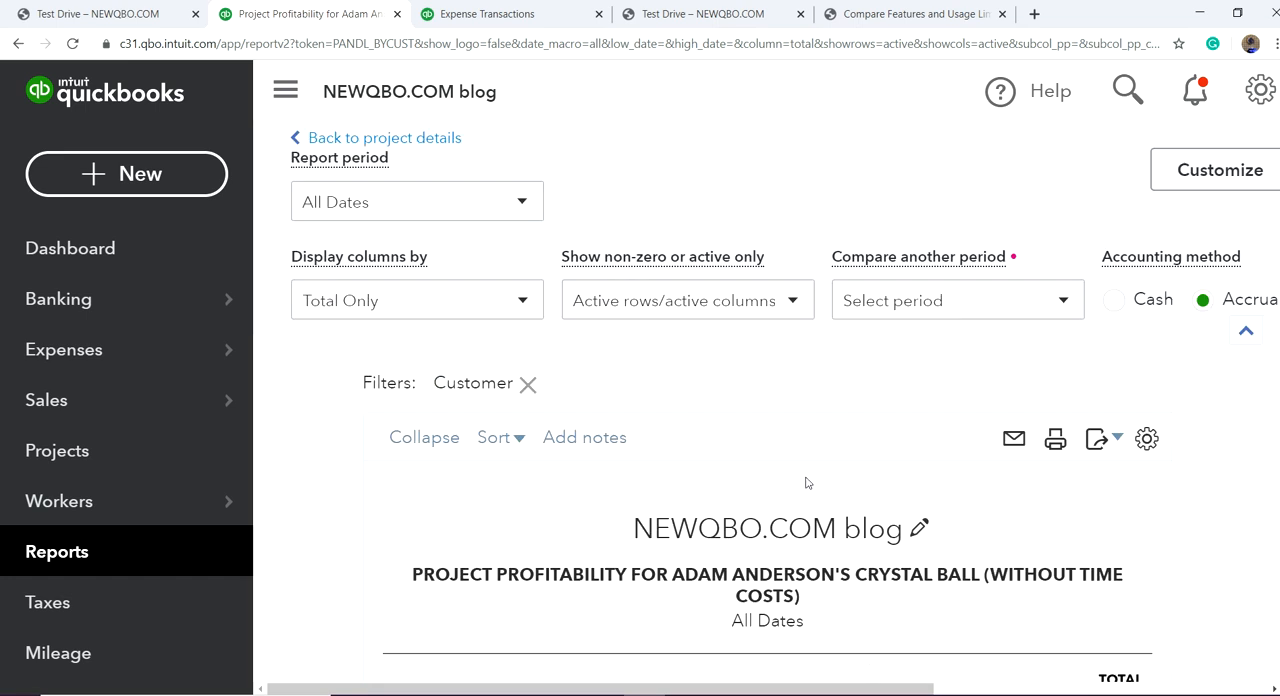
Step: Display the project profitability report's columns by Months and run the report
{"action": "left_click", "coordinate": [522, 300]}
{"action": "left_click", "coordinate": [371, 459]}
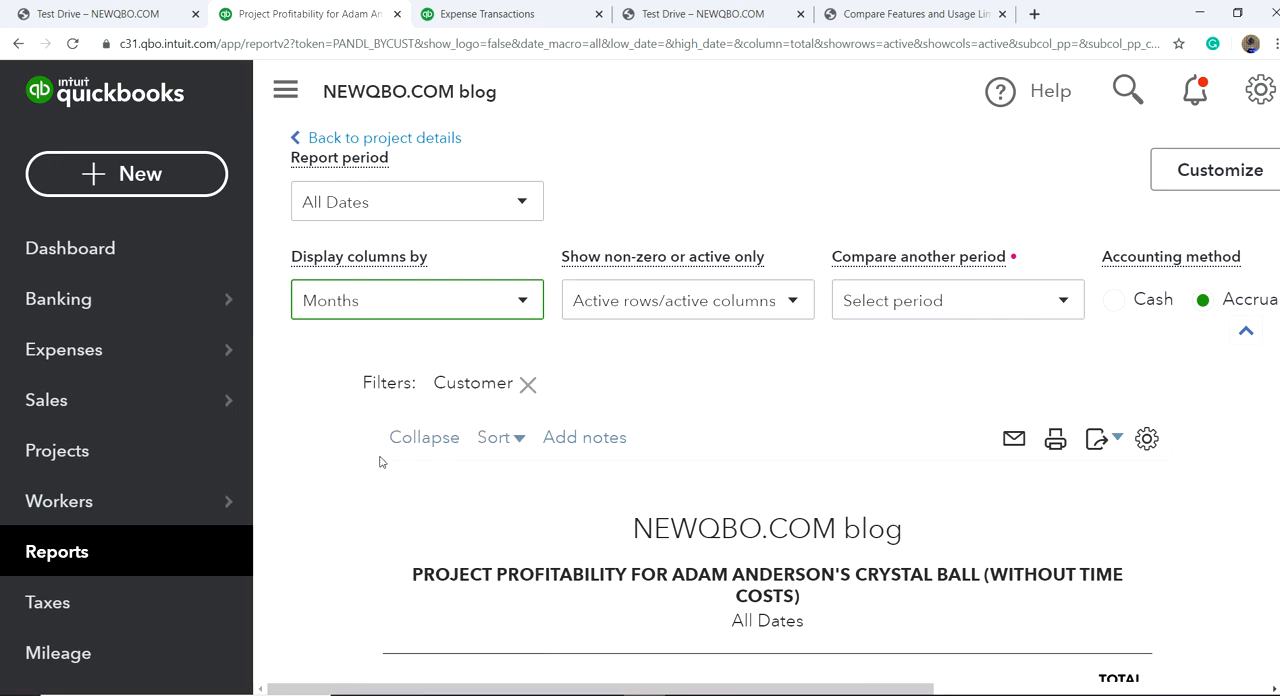
{"action": "left_click", "coordinate": [1190, 690]}
{"action": "left_click", "coordinate": [897, 284]}
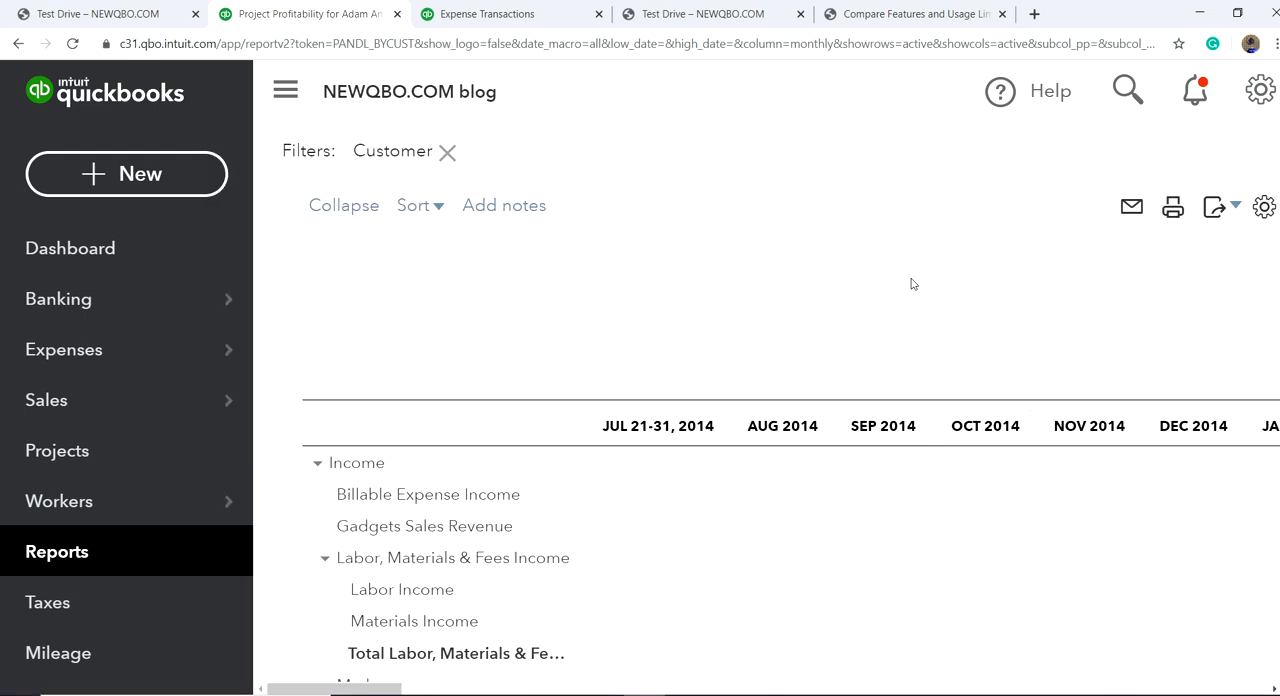
{"action": "scroll", "coordinate": [754, 374], "scroll_direction": "down", "scroll_amount": 5}
{"action": "scroll", "coordinate": [754, 372], "scroll_direction": "up", "scroll_amount": 6}
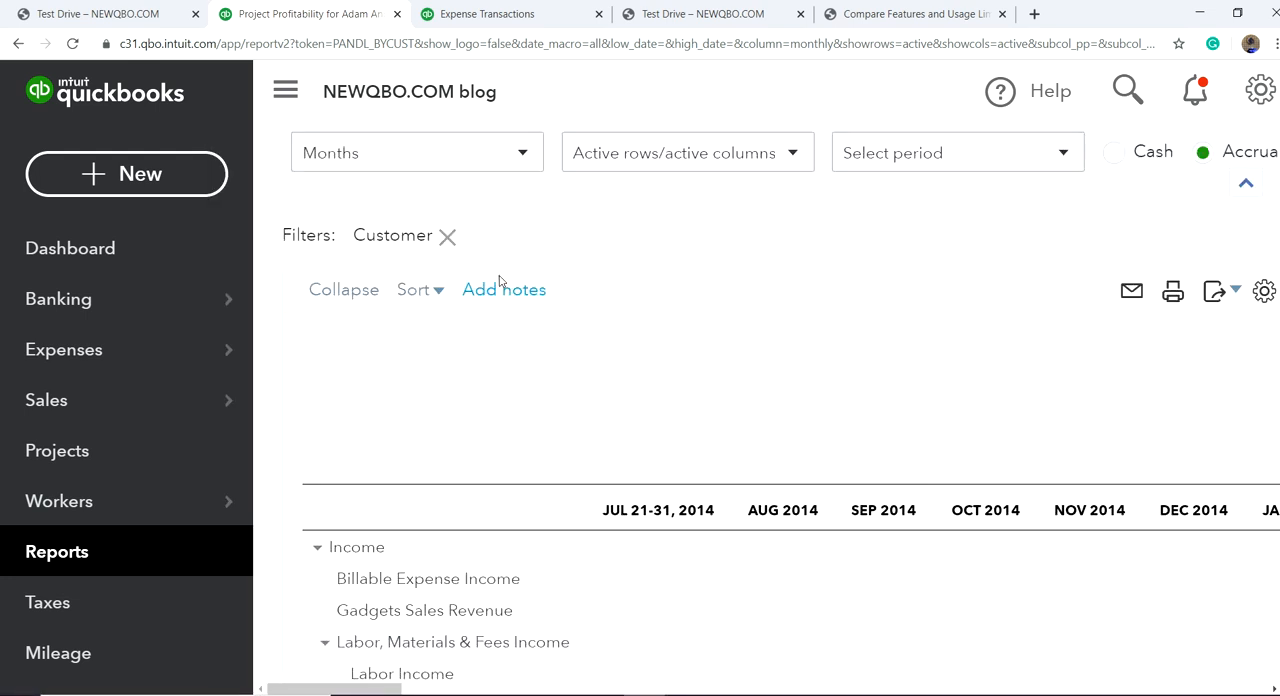
Step: Select Quarters for the column display and examine the report's monthly columns through February 2020 and the total
{"action": "scroll", "coordinate": [518, 304], "scroll_direction": "up", "scroll_amount": 2}
{"action": "left_click", "coordinate": [522, 244]}
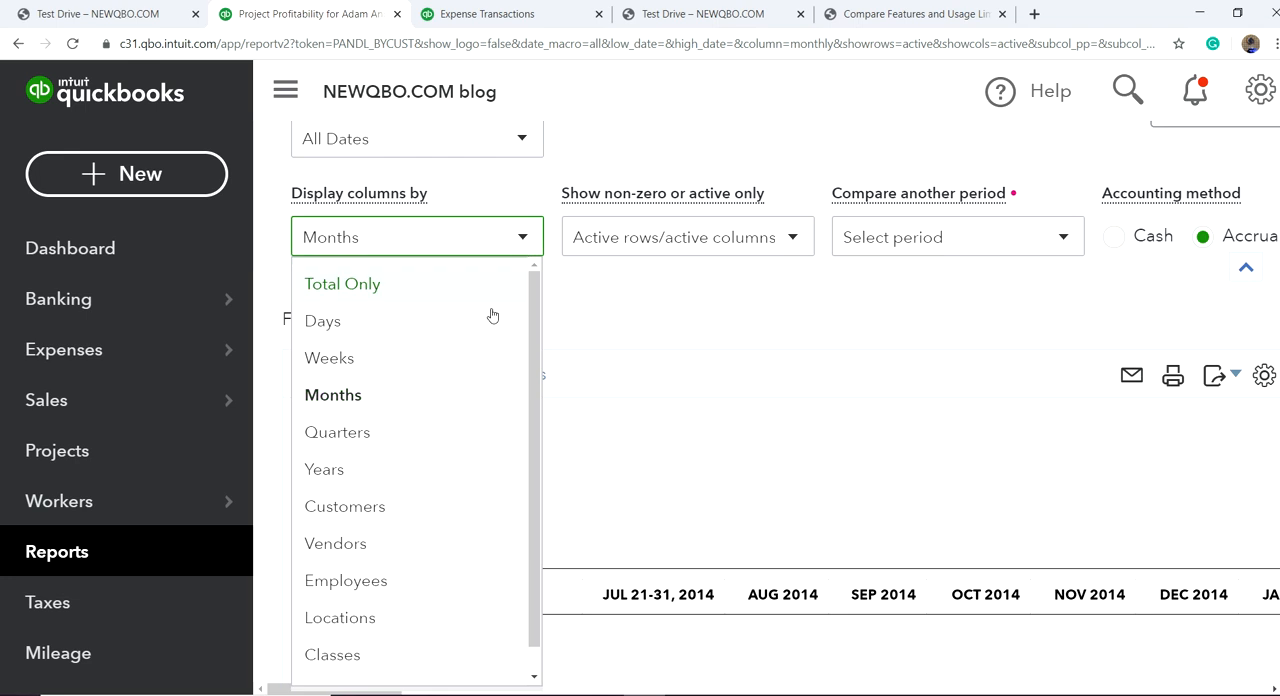
{"action": "left_click", "coordinate": [411, 445]}
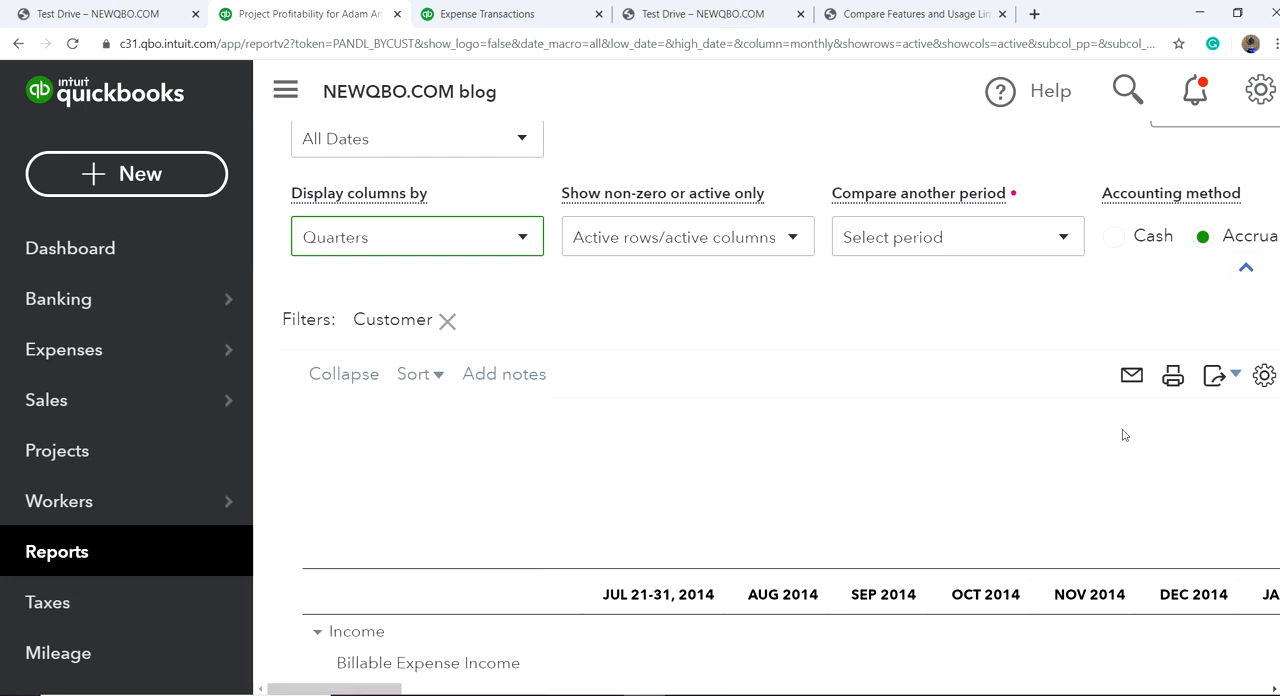
{"action": "left_click", "coordinate": [1199, 689]}
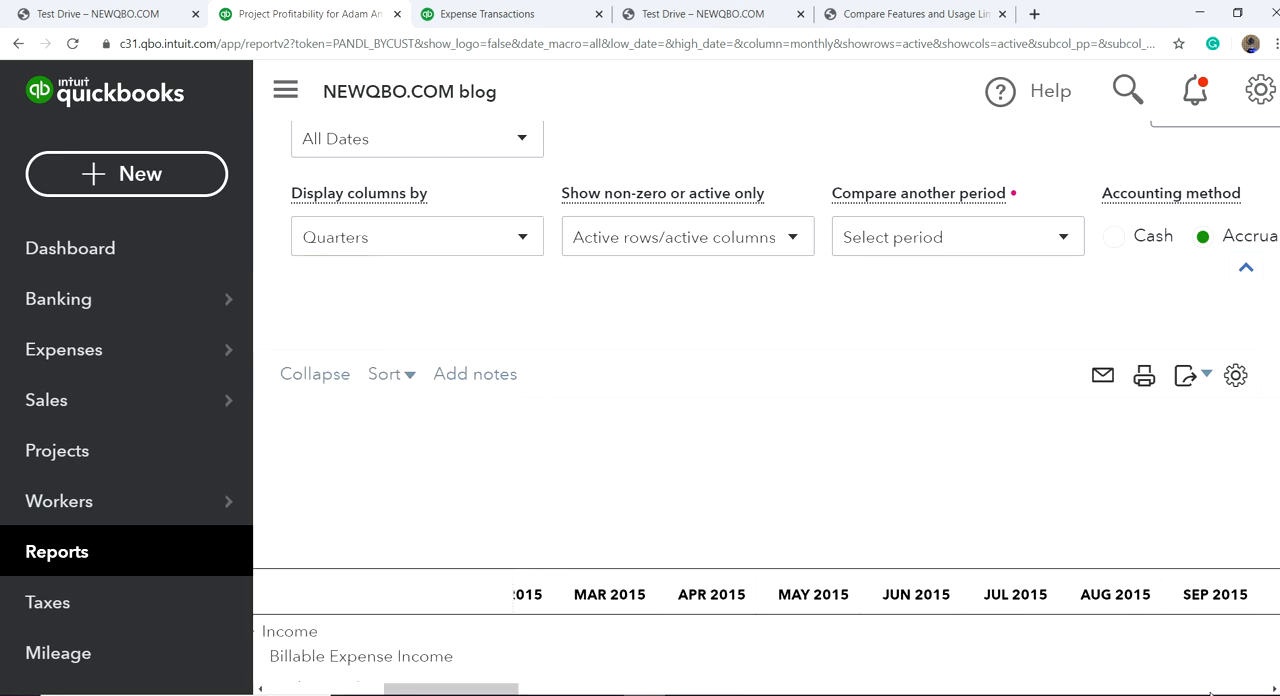
{"action": "left_click", "coordinate": [1221, 690]}
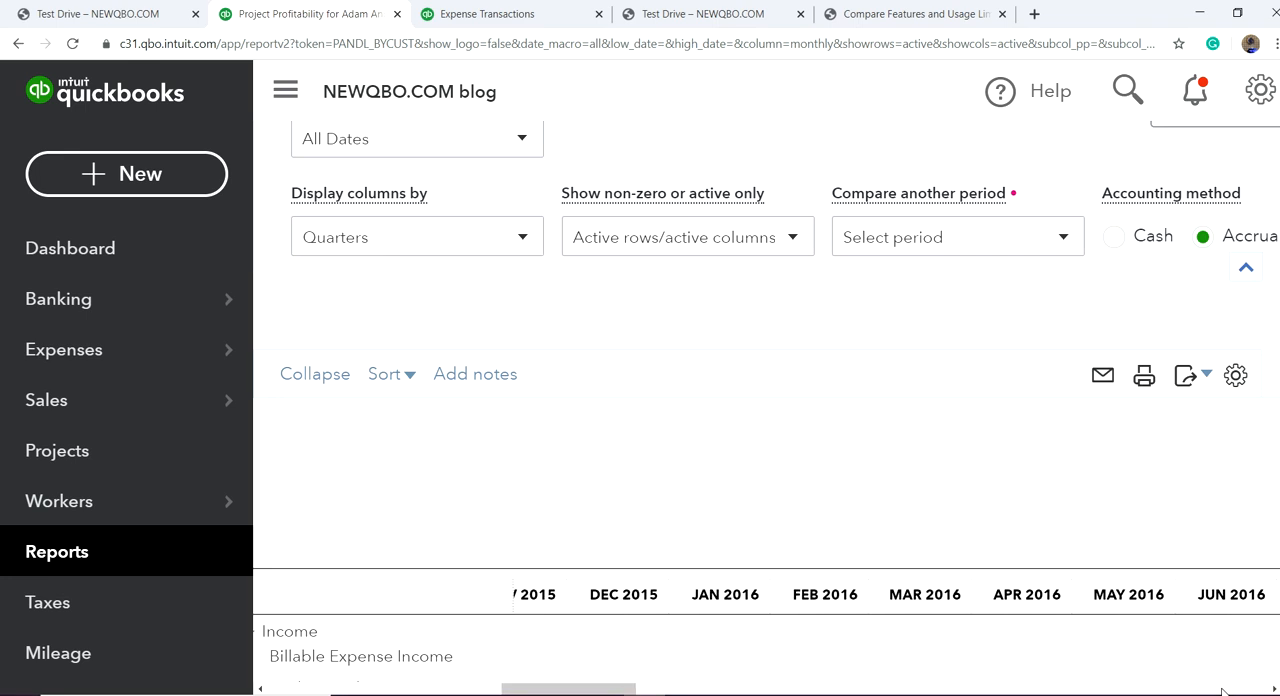
{"action": "left_click", "coordinate": [1221, 690]}
{"action": "left_click", "coordinate": [1221, 690]}
{"action": "left_click", "coordinate": [1221, 690]}
{"action": "left_click", "coordinate": [1222, 690]}
{"action": "left_click", "coordinate": [1236, 692]}
{"action": "left_click", "coordinate": [1236, 692]}
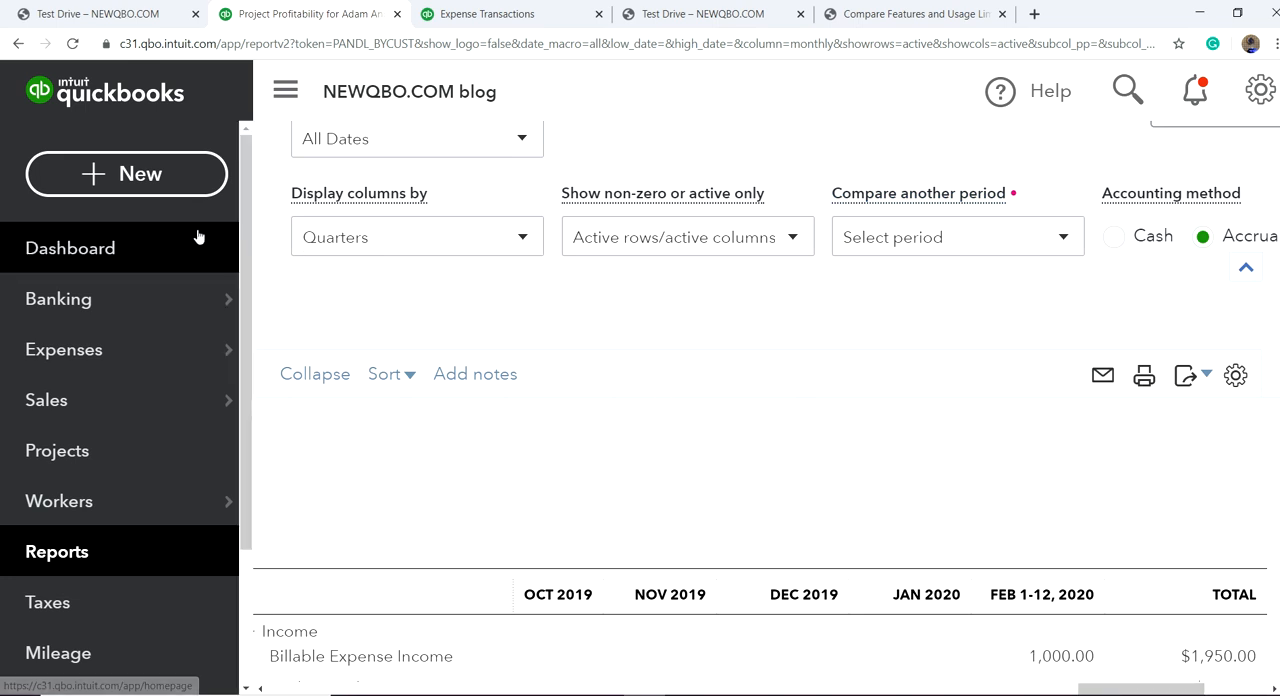
Step: Open the dashboard and look over its tasks, income and bank accounts
{"action": "left_click", "coordinate": [78, 255]}
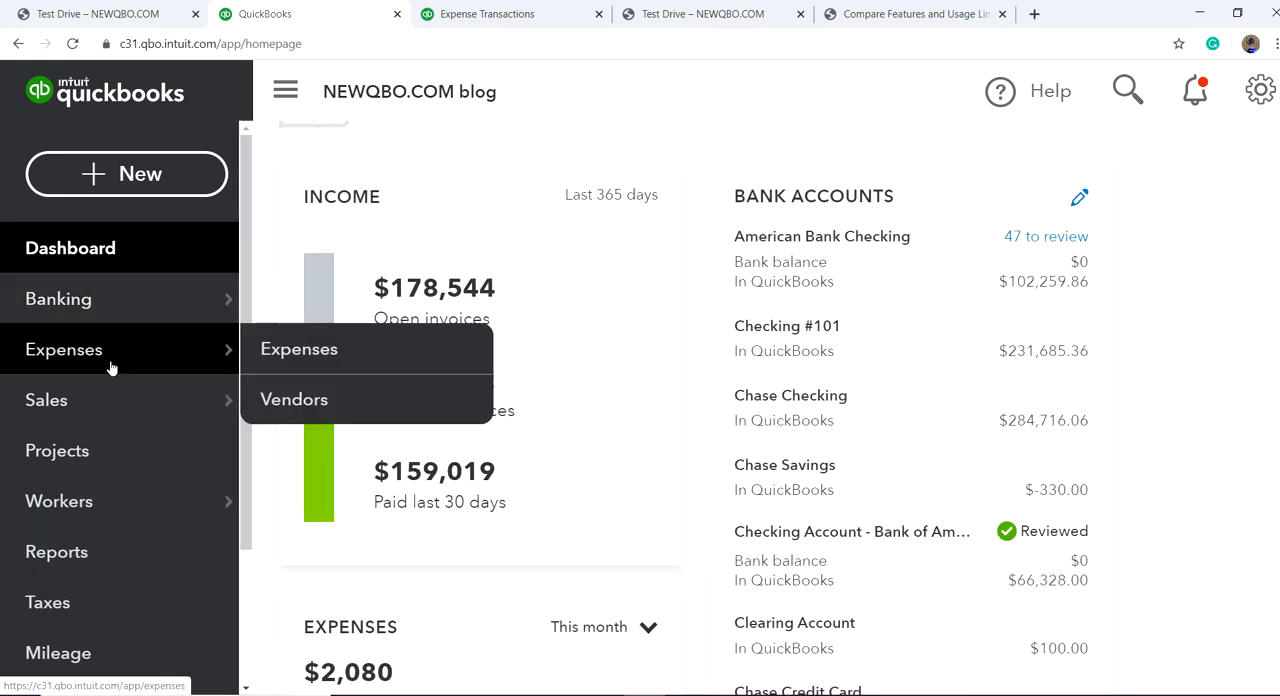
{"action": "mouse_move", "coordinate": [62, 397]}
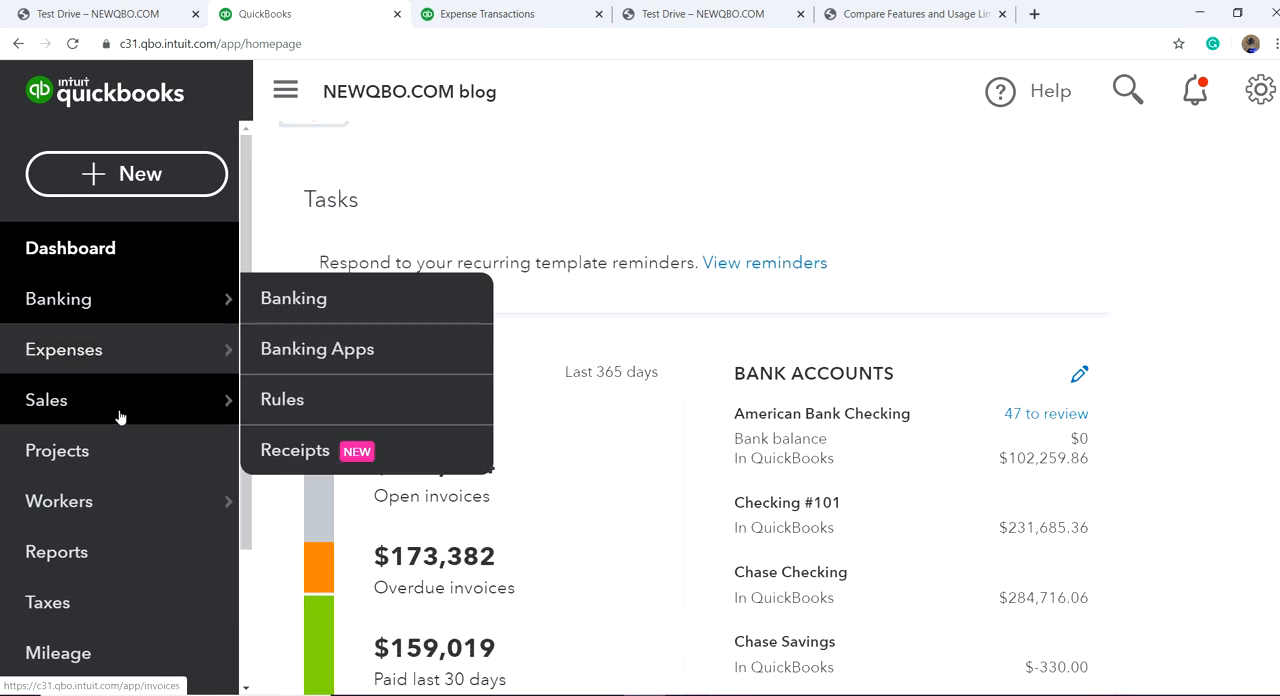
{"action": "scroll", "coordinate": [120, 410], "scroll_direction": "down", "scroll_amount": 2}
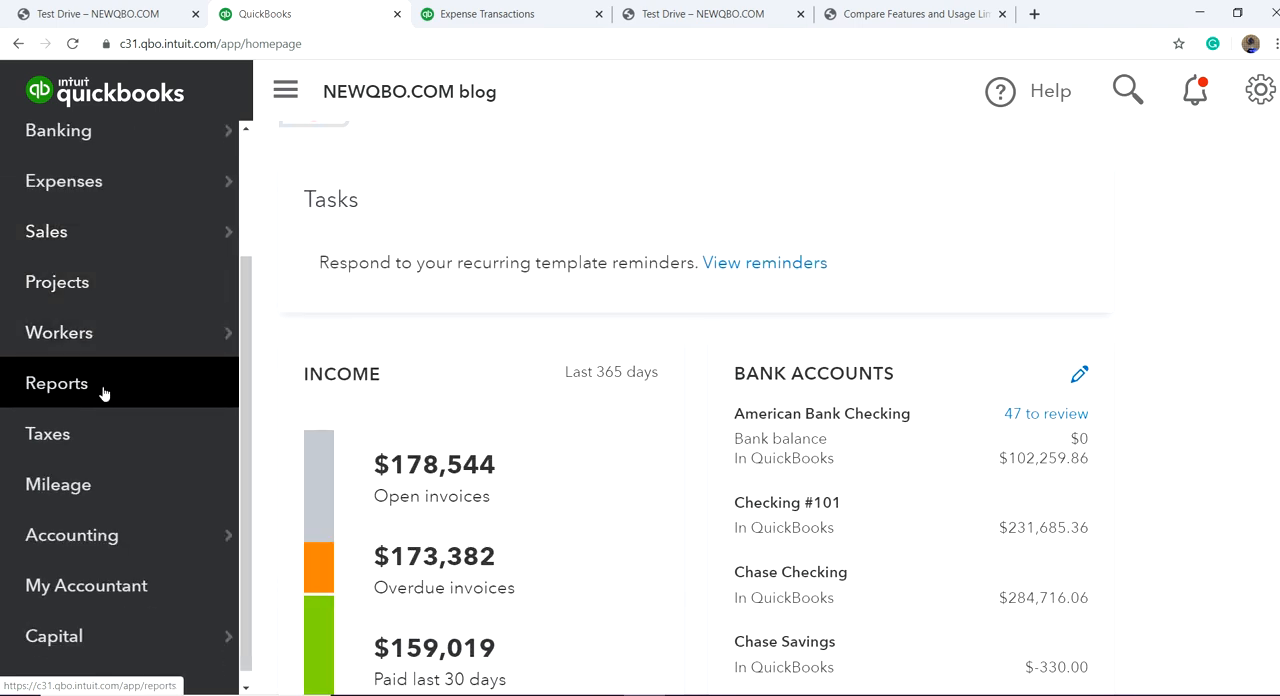
Step: Open the Contractors list, view the form for adding a contractor, and close it without entering anything
{"action": "mouse_move", "coordinate": [61, 340]}
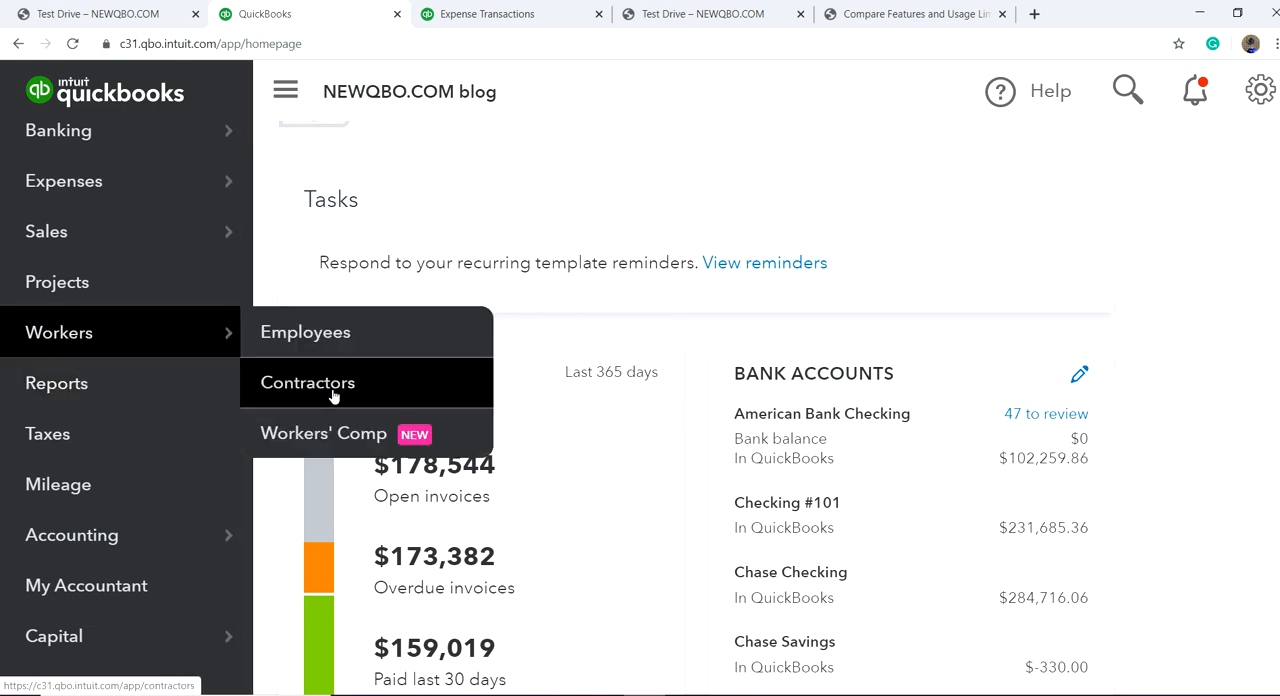
{"action": "left_click", "coordinate": [333, 390]}
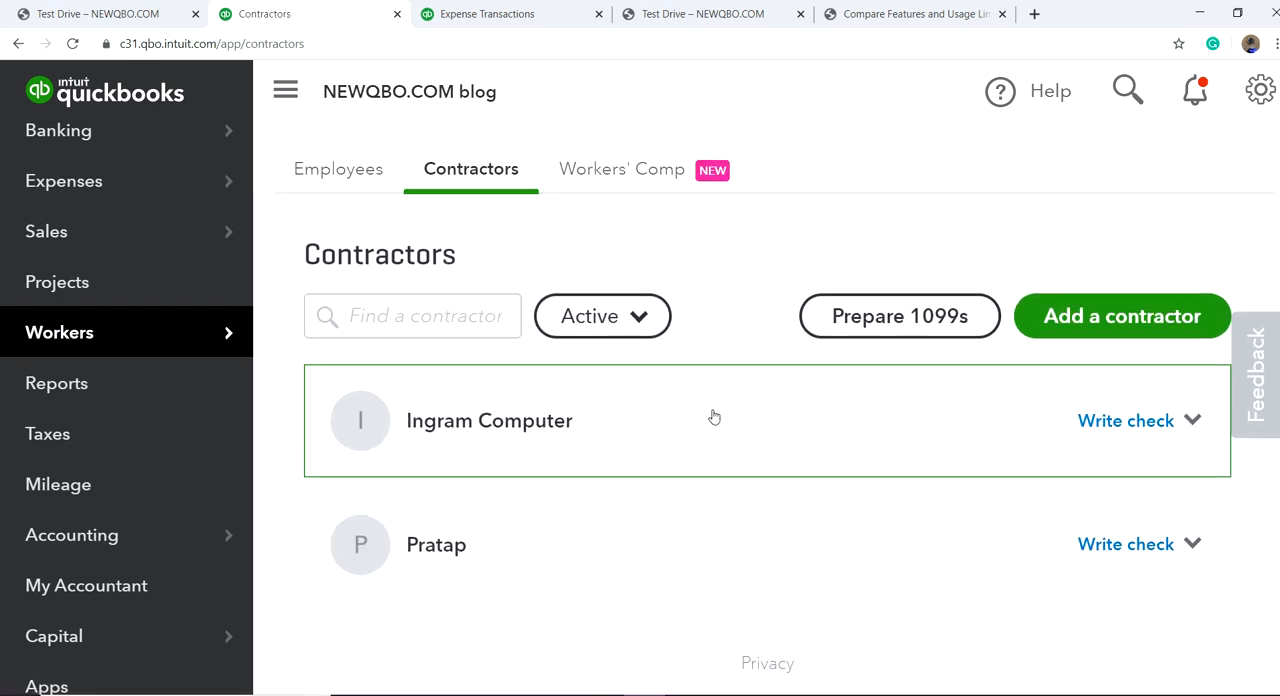
{"action": "left_click", "coordinate": [1073, 337]}
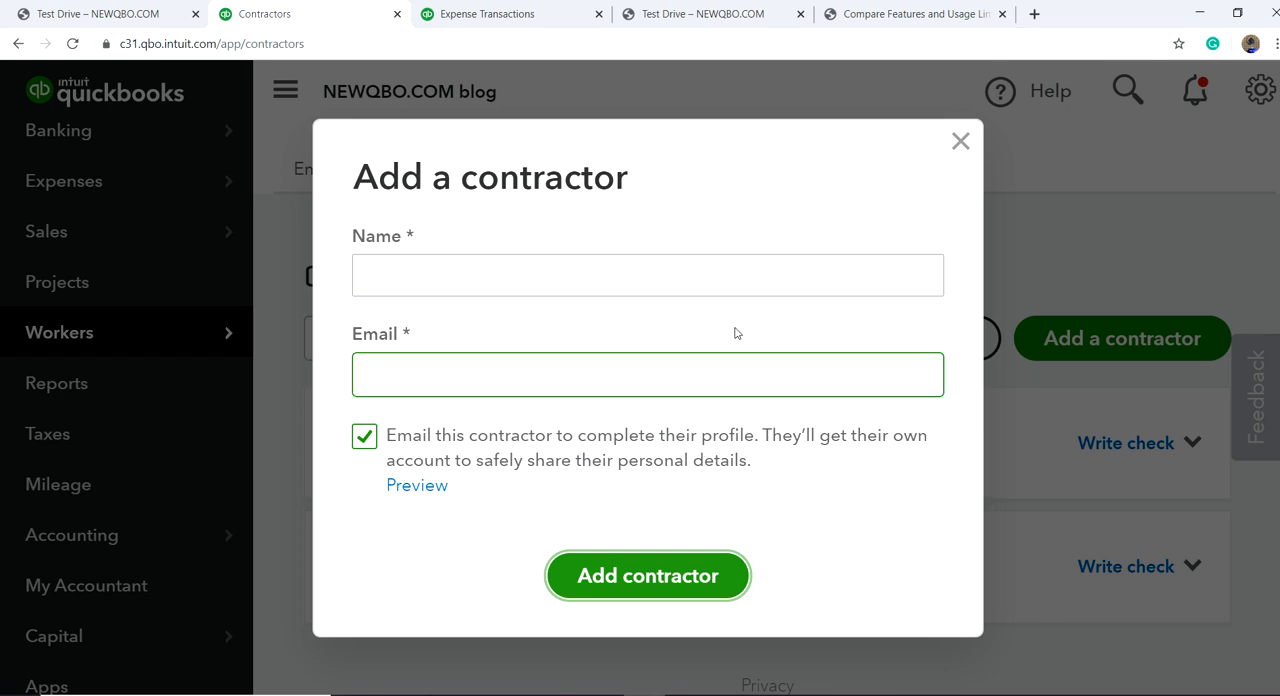
{"action": "left_click", "coordinate": [961, 144]}
Step: Open the My Accountant page and look through the accountant's requests
{"action": "scroll", "coordinate": [120, 458], "scroll_direction": "down", "scroll_amount": 1}
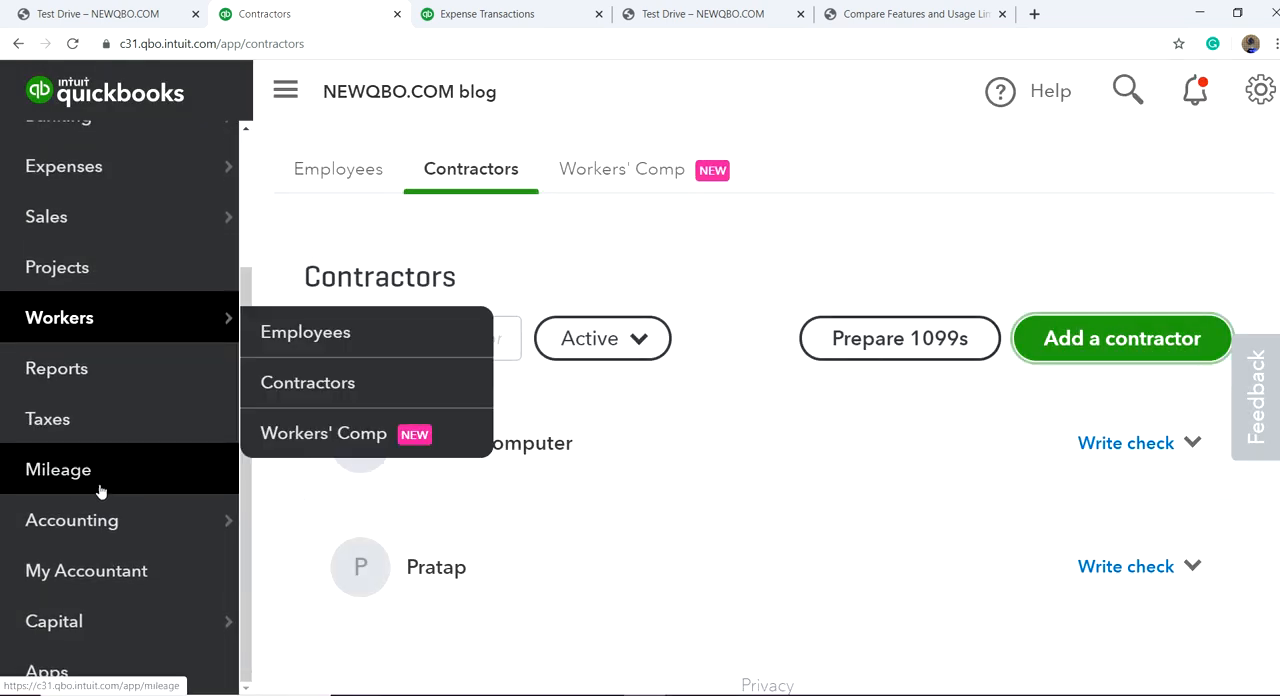
{"action": "mouse_move", "coordinate": [29, 533]}
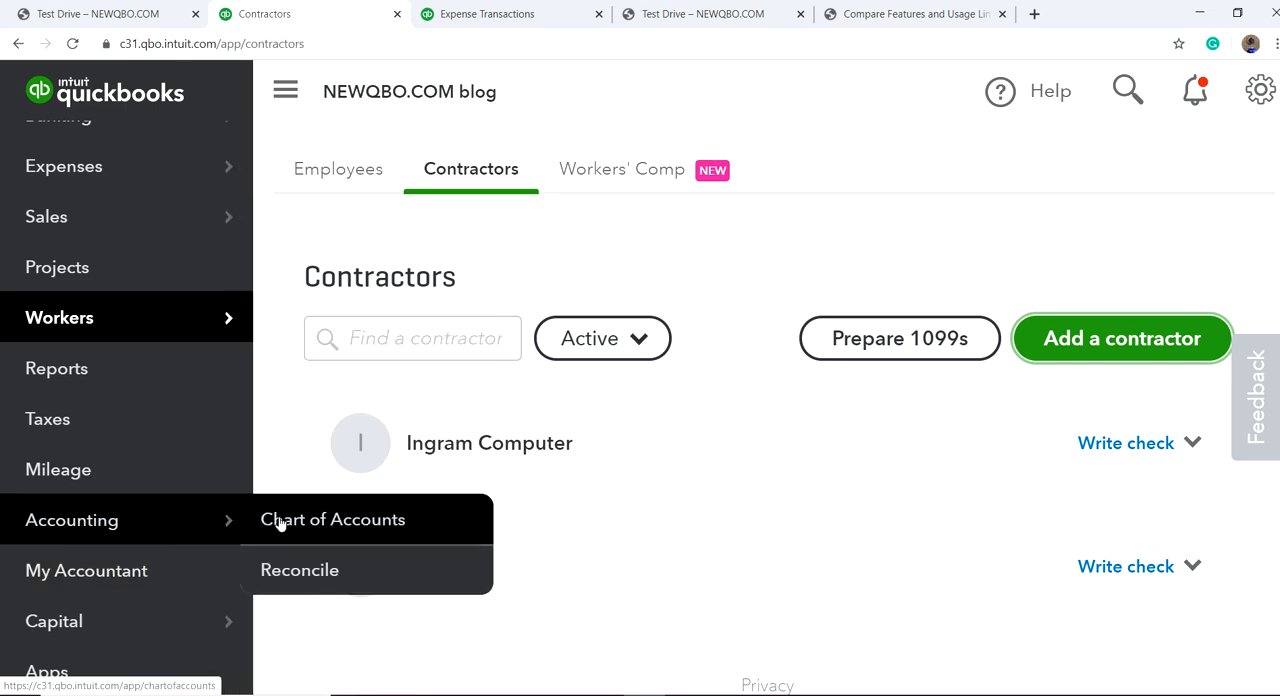
{"action": "left_click", "coordinate": [77, 585]}
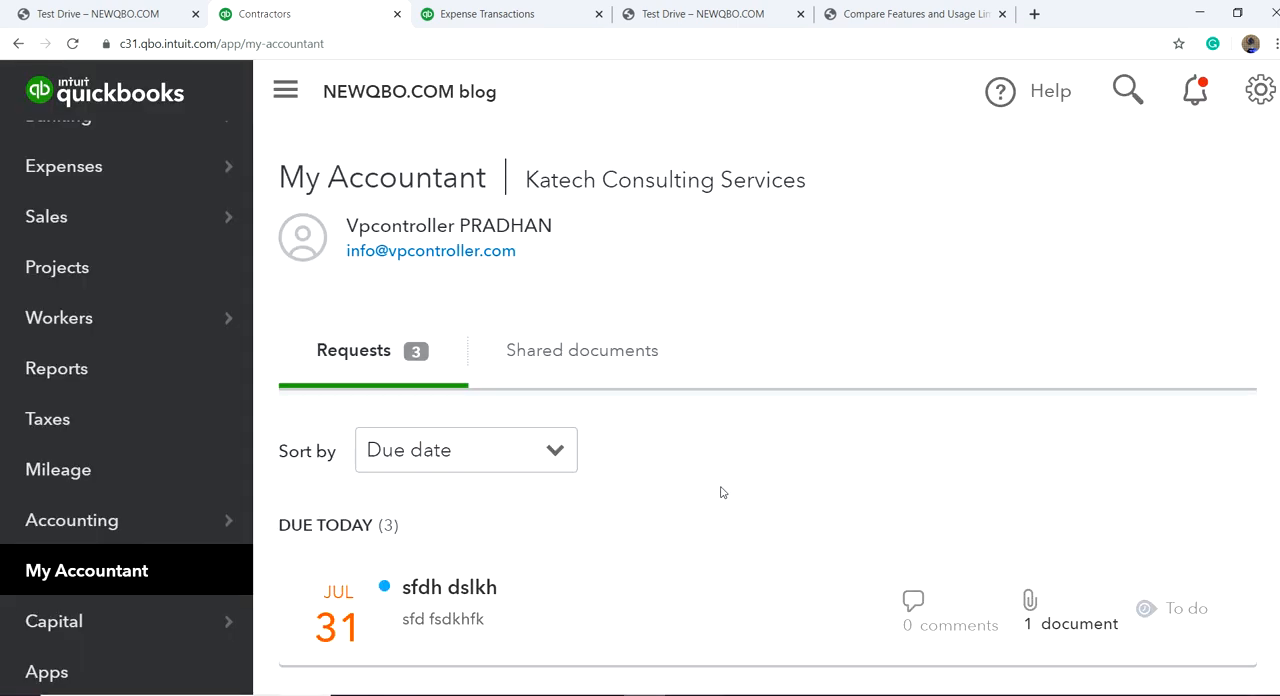
{"action": "scroll", "coordinate": [734, 487], "scroll_direction": "down", "scroll_amount": 3}
{"action": "scroll", "coordinate": [734, 487], "scroll_direction": "up", "scroll_amount": 3}
Step: Open the accounting firms under Manage Users and view the form for inviting a new accounting firm
{"action": "left_click", "coordinate": [1262, 95]}
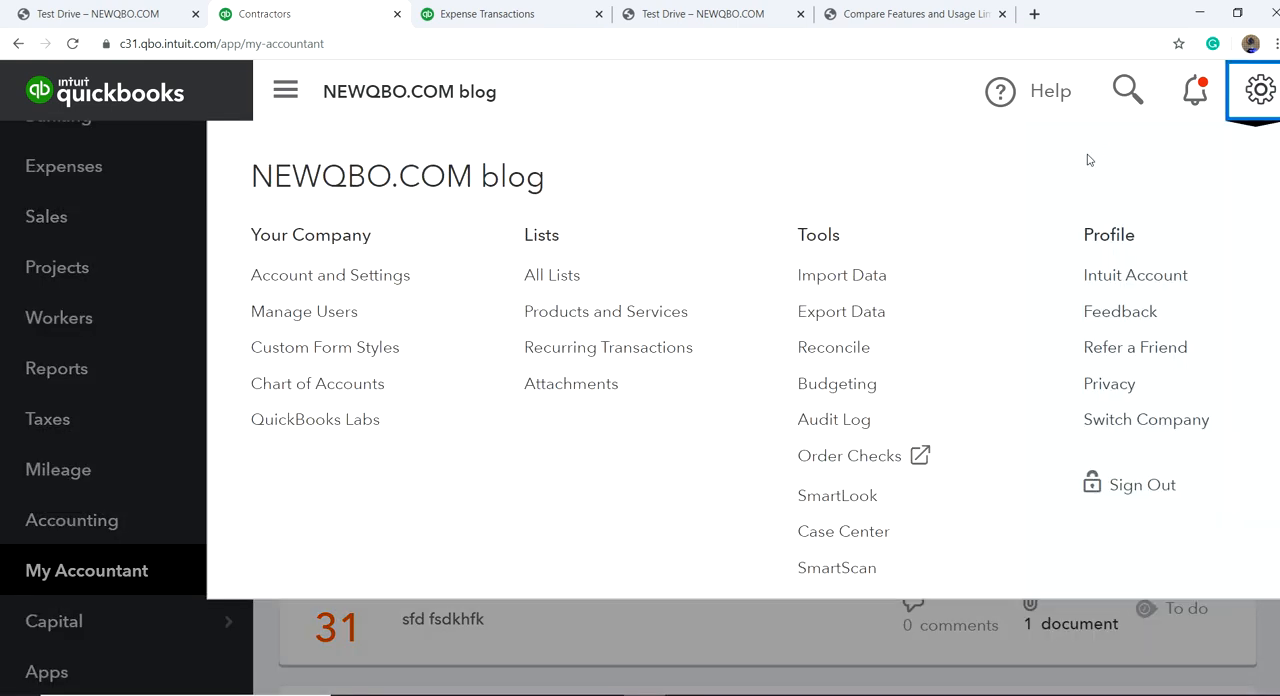
{"action": "left_click", "coordinate": [349, 311]}
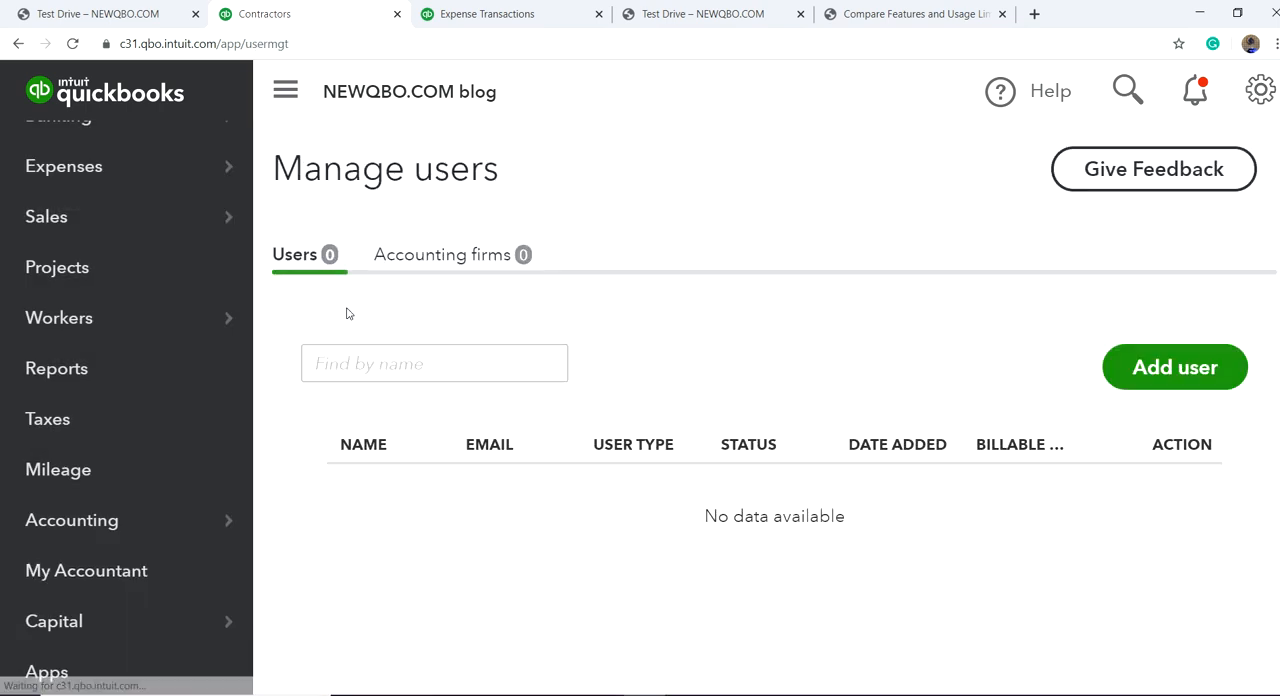
{"action": "left_click", "coordinate": [431, 262]}
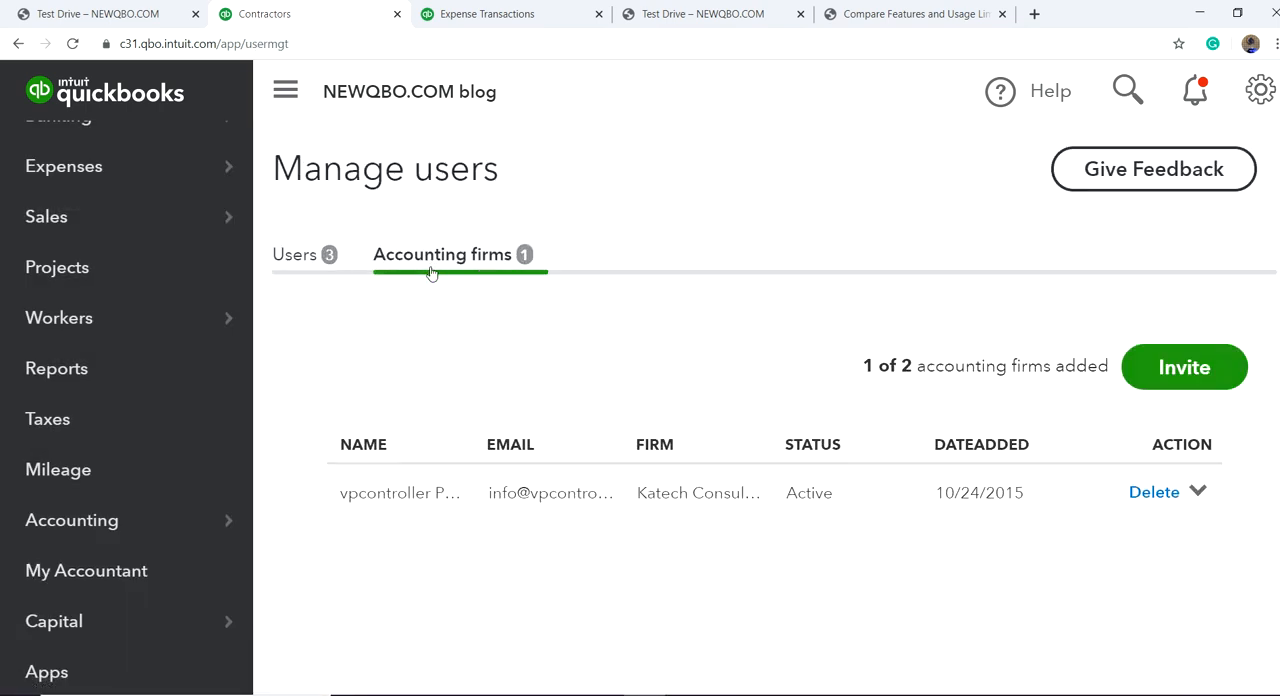
{"action": "left_click", "coordinate": [1177, 369]}
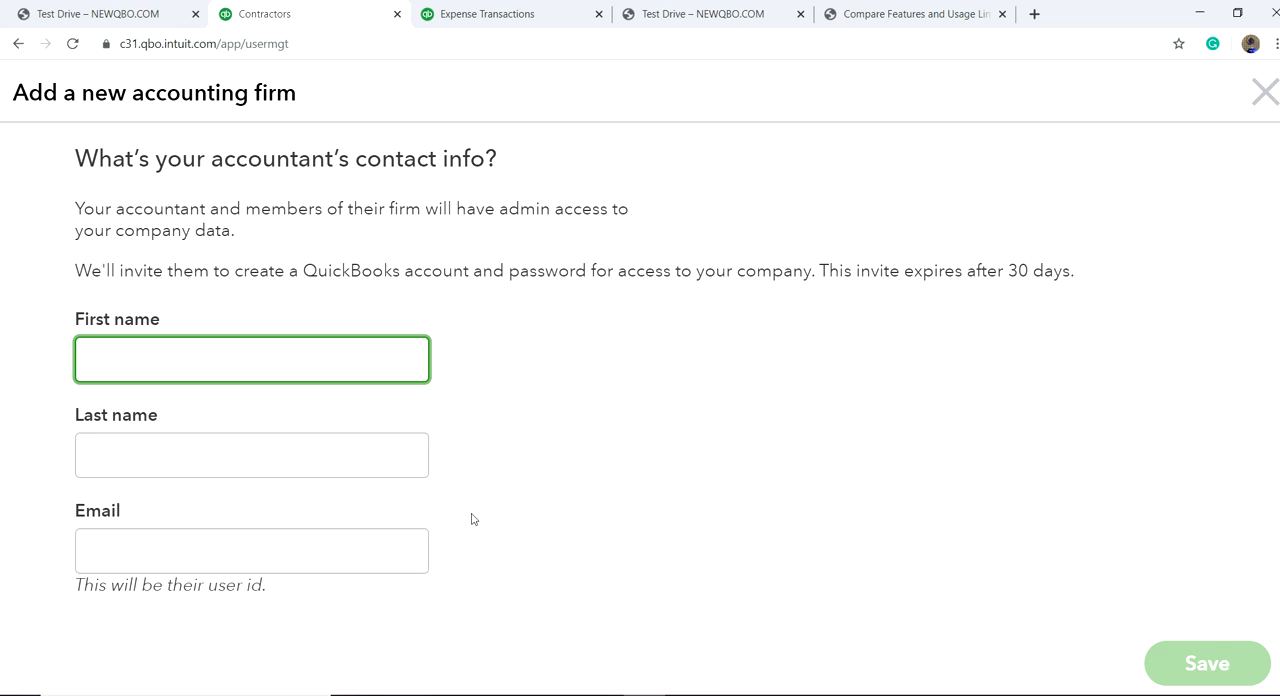
Step: Close the accounting firm invitation without saving and return to the dashboard
{"action": "left_click", "coordinate": [1264, 93]}
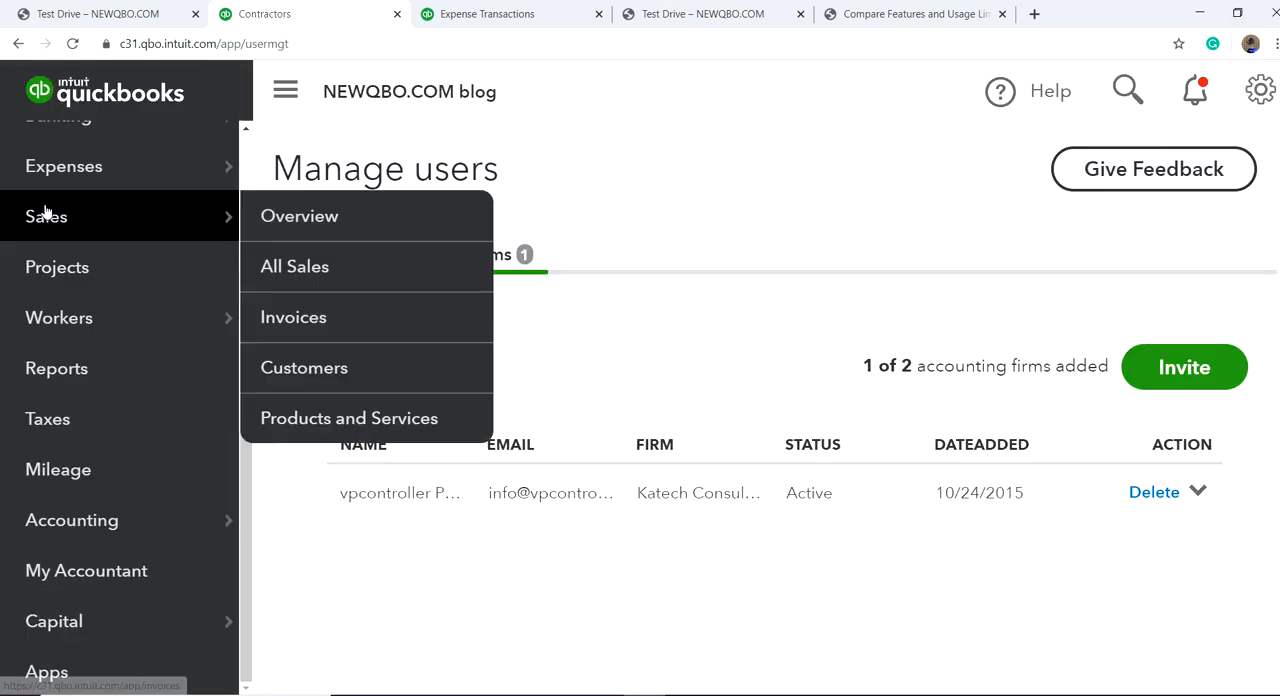
{"action": "scroll", "coordinate": [60, 208], "scroll_direction": "up", "scroll_amount": 2}
{"action": "left_click", "coordinate": [62, 257]}
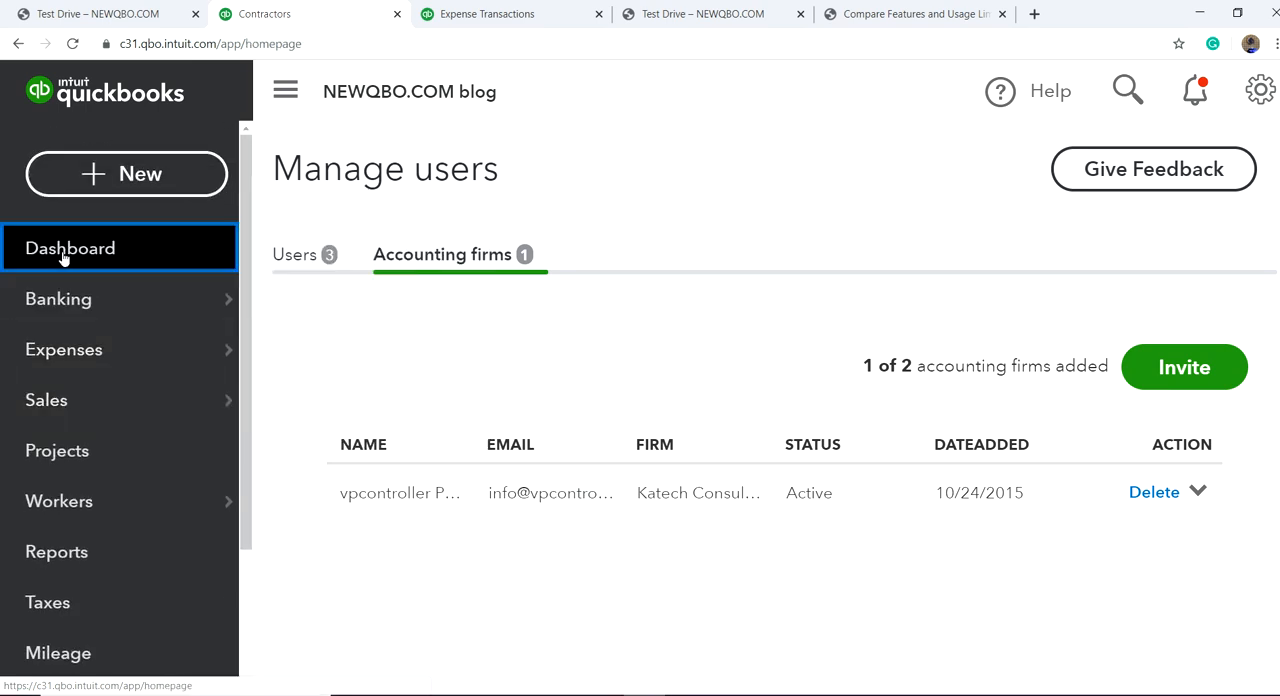
Step: Open the Apps page, look through the connected apps under My Apps, and return to Find Apps
{"action": "scroll", "coordinate": [120, 573], "scroll_direction": "down", "scroll_amount": 2}
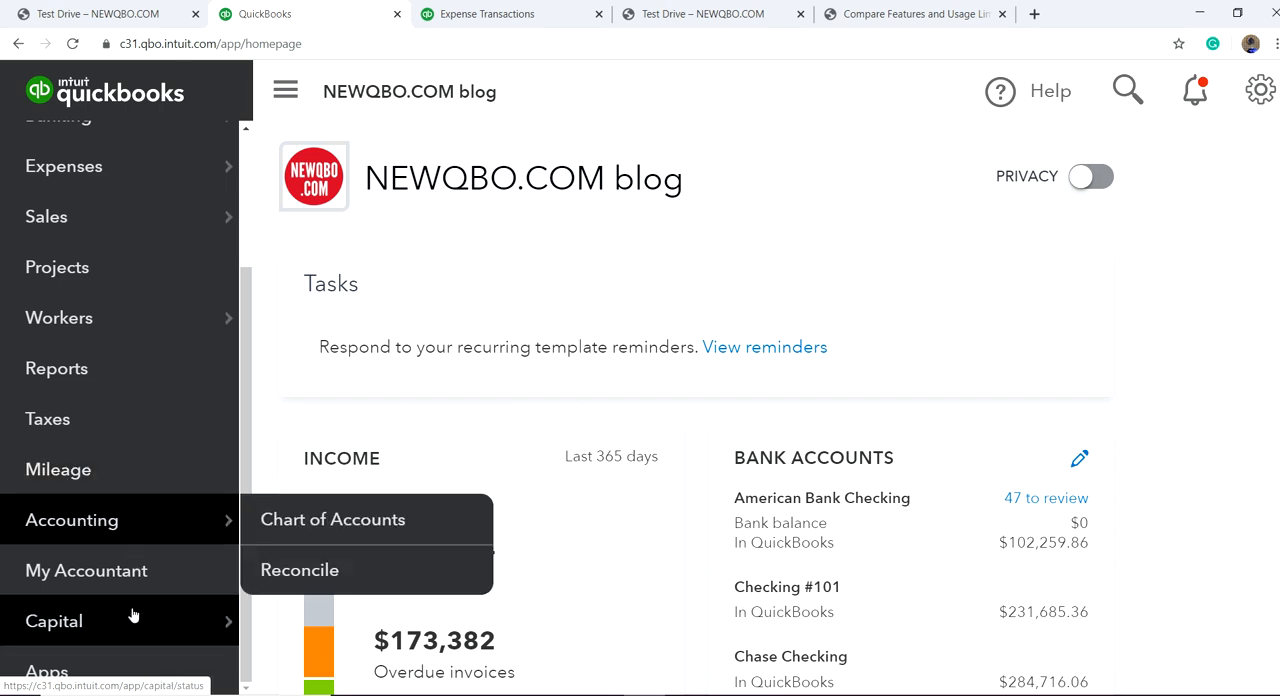
{"action": "left_click", "coordinate": [45, 680]}
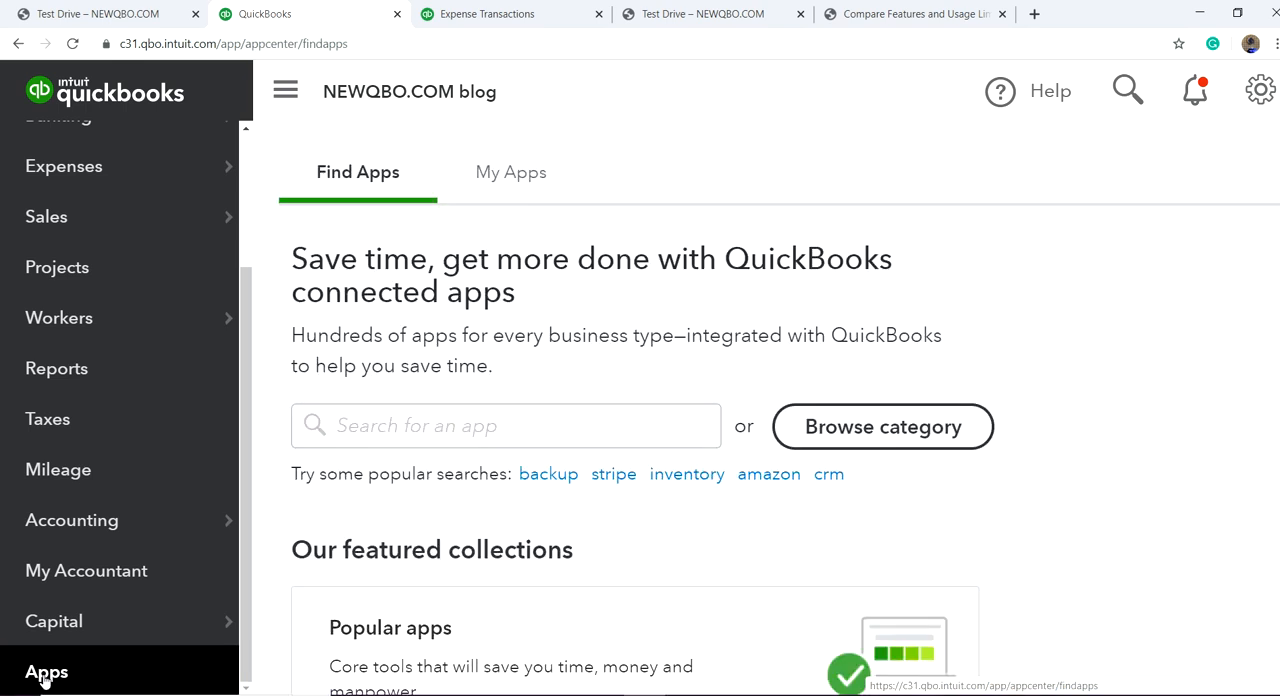
{"action": "scroll", "coordinate": [607, 418], "scroll_direction": "down", "scroll_amount": 6}
{"action": "scroll", "coordinate": [608, 421], "scroll_direction": "up", "scroll_amount": 6}
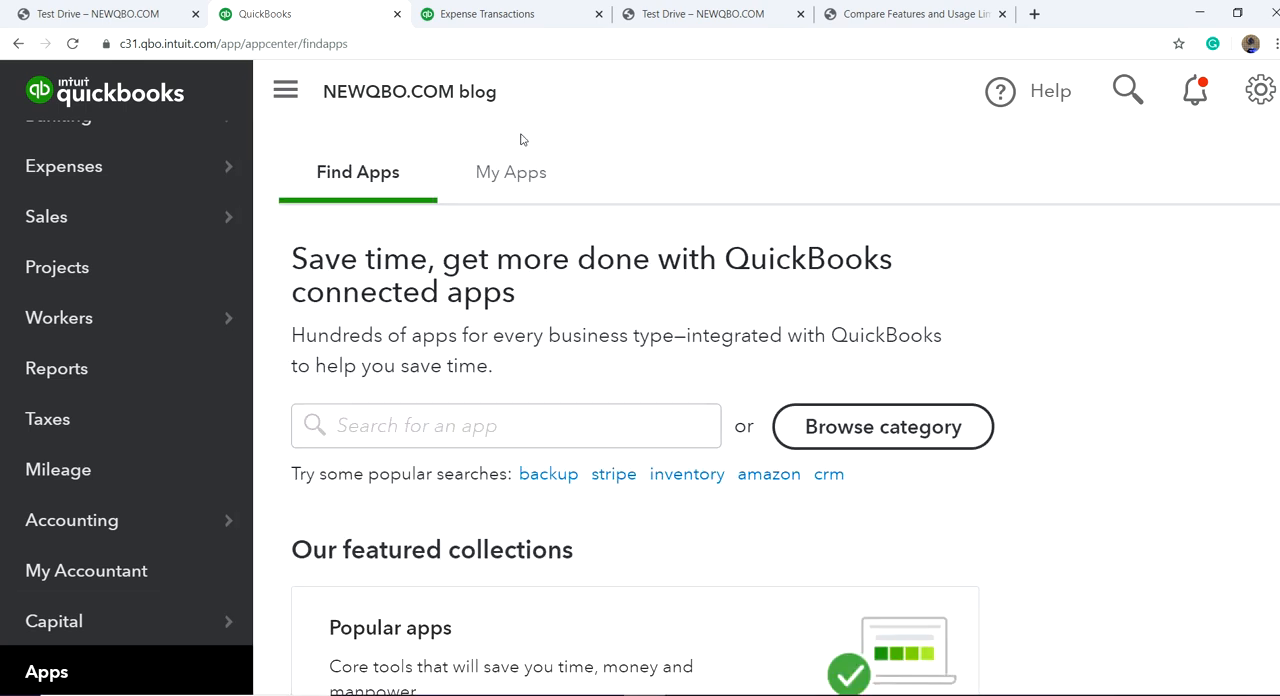
{"action": "left_click", "coordinate": [506, 182]}
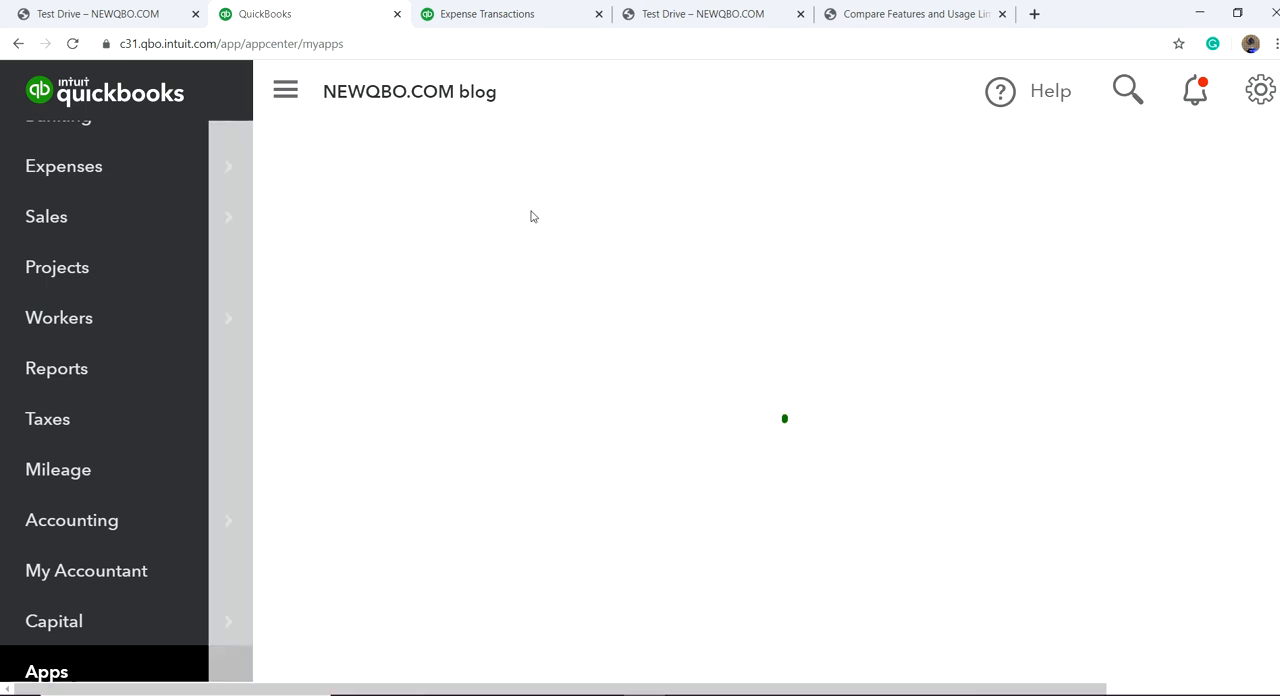
{"action": "scroll", "coordinate": [619, 290], "scroll_direction": "down", "scroll_amount": 5}
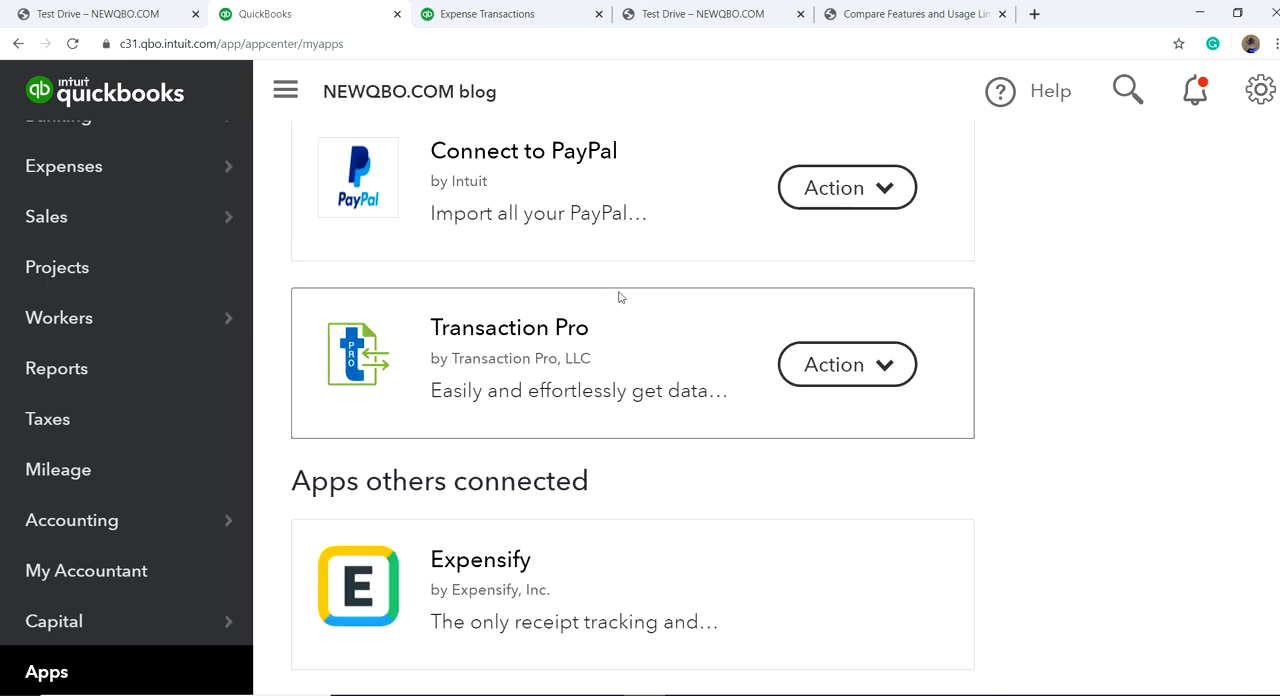
{"action": "scroll", "coordinate": [619, 297], "scroll_direction": "up", "scroll_amount": 6}
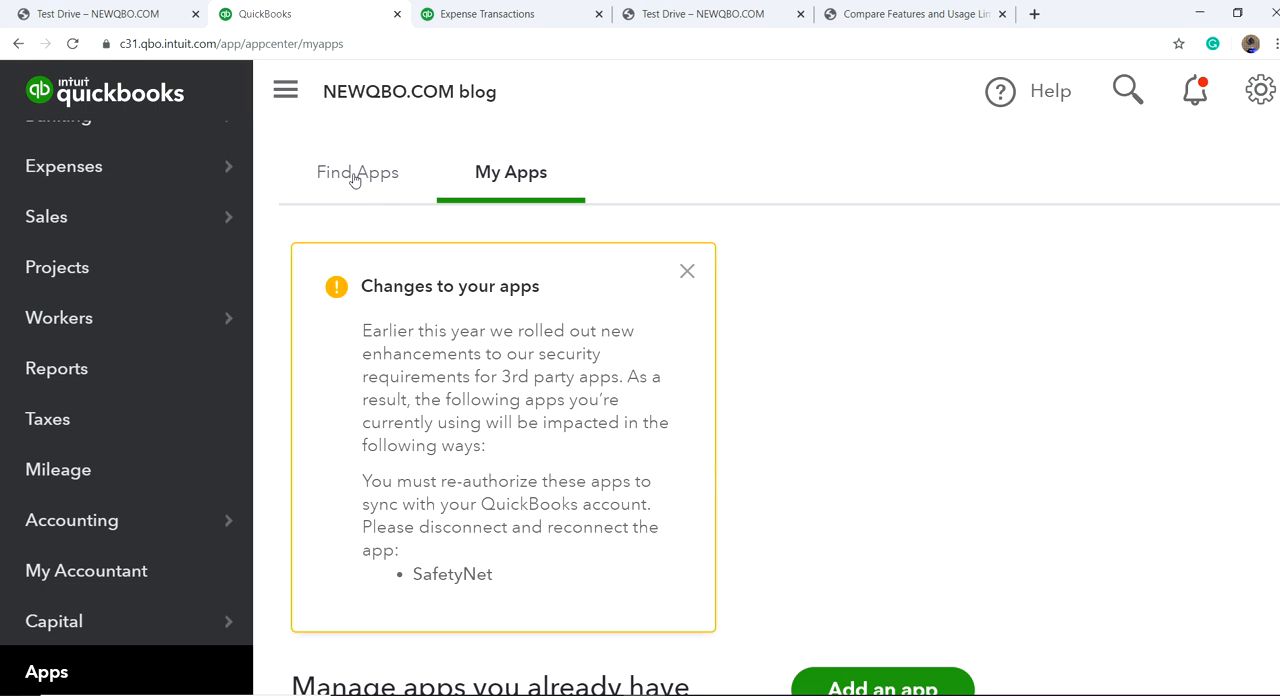
{"action": "left_click", "coordinate": [356, 178]}
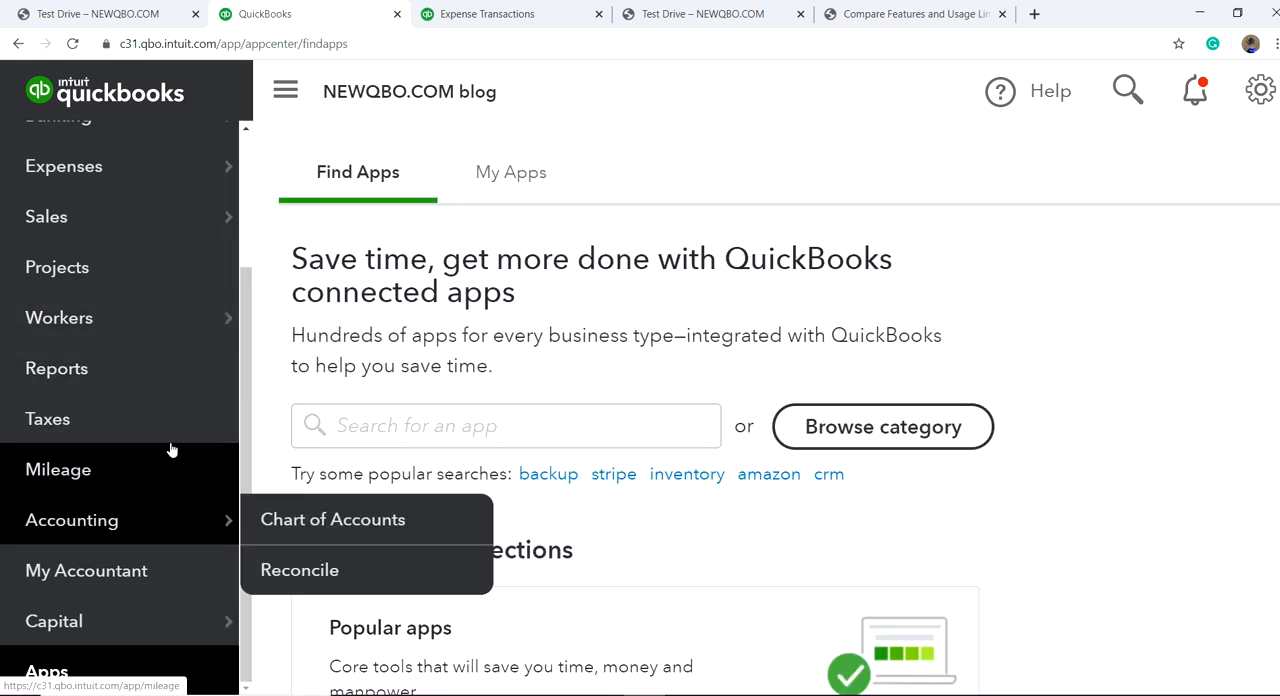
Step: Open the Reports page and look through the groups of standard reports
{"action": "scroll", "coordinate": [213, 462], "scroll_direction": "up", "scroll_amount": 1}
{"action": "scroll", "coordinate": [200, 462], "scroll_direction": "up", "scroll_amount": 2}
{"action": "scroll", "coordinate": [189, 463], "scroll_direction": "down", "scroll_amount": 3}
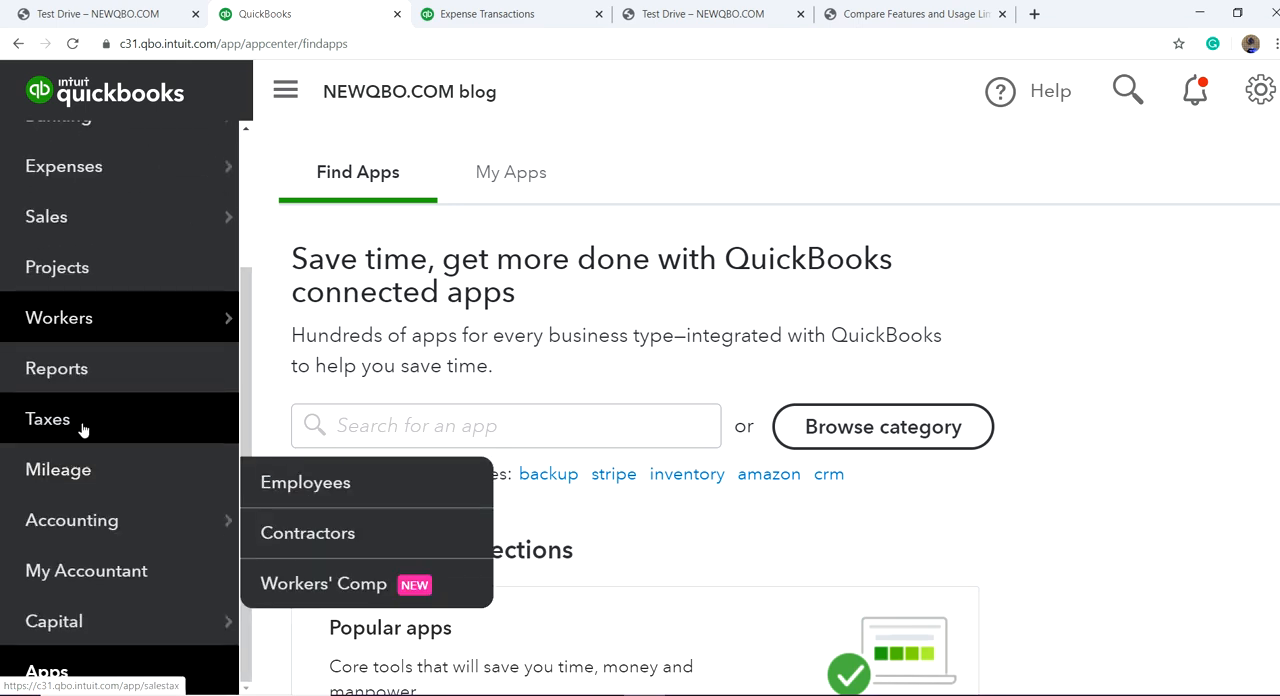
{"action": "left_click", "coordinate": [62, 371]}
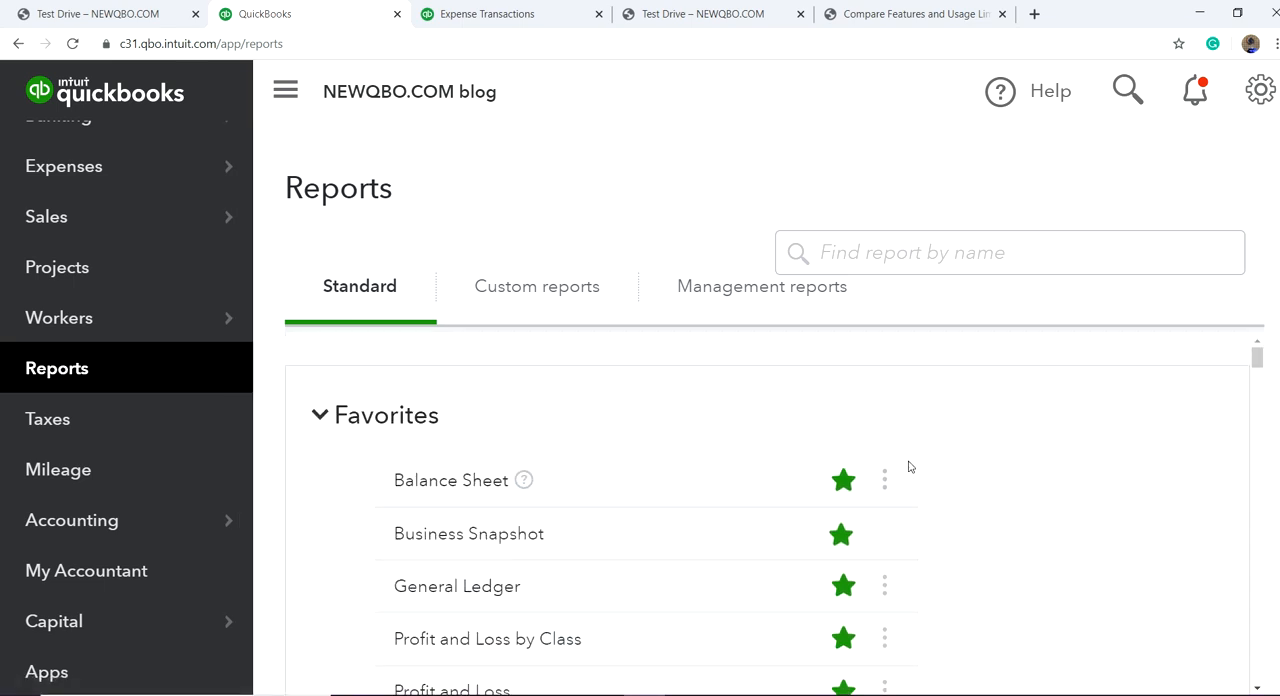
{"action": "scroll", "coordinate": [954, 506], "scroll_direction": "down", "scroll_amount": 2}
{"action": "scroll", "coordinate": [940, 506], "scroll_direction": "down", "scroll_amount": 3}
{"action": "scroll", "coordinate": [939, 507], "scroll_direction": "up", "scroll_amount": 2}
{"action": "scroll", "coordinate": [939, 506], "scroll_direction": "down", "scroll_amount": 10}
{"action": "scroll", "coordinate": [939, 505], "scroll_direction": "up", "scroll_amount": 5}
{"action": "scroll", "coordinate": [939, 504], "scroll_direction": "down", "scroll_amount": 2}
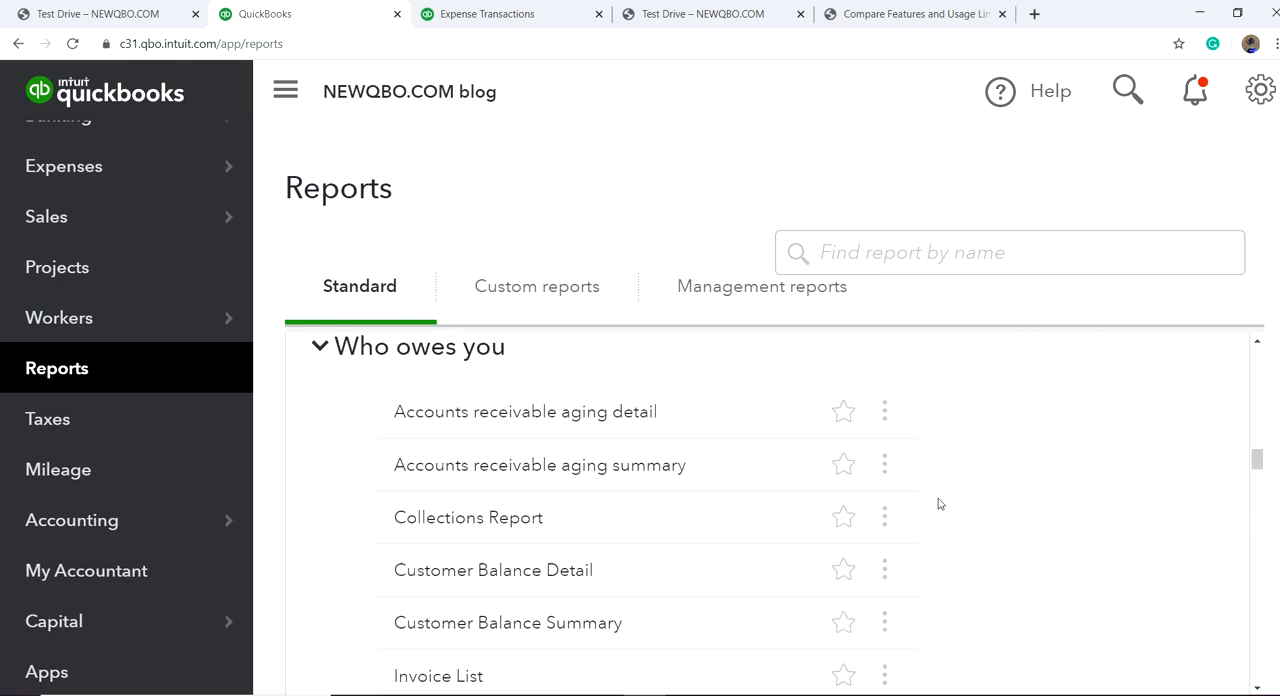
{"action": "scroll", "coordinate": [938, 504], "scroll_direction": "down", "scroll_amount": 3}
{"action": "scroll", "coordinate": [938, 504], "scroll_direction": "down", "scroll_amount": 20}
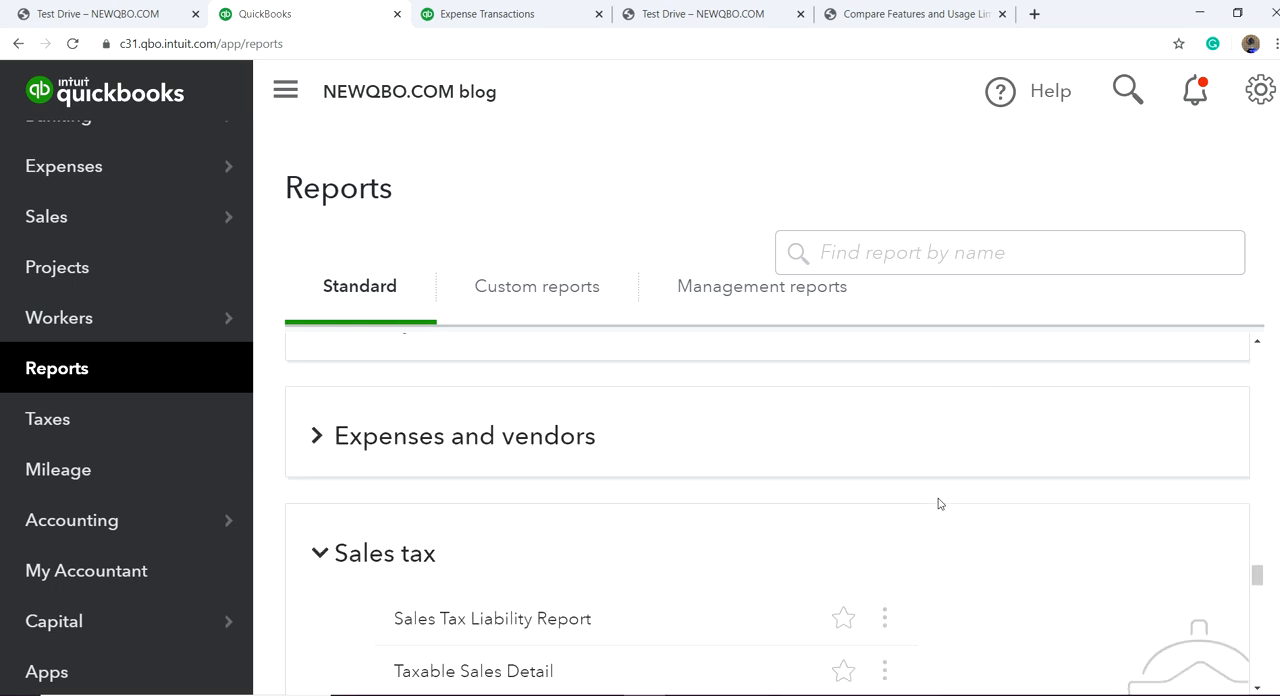
{"action": "scroll", "coordinate": [938, 503], "scroll_direction": "up", "scroll_amount": 10}
{"action": "scroll", "coordinate": [938, 503], "scroll_direction": "up", "scroll_amount": 10}
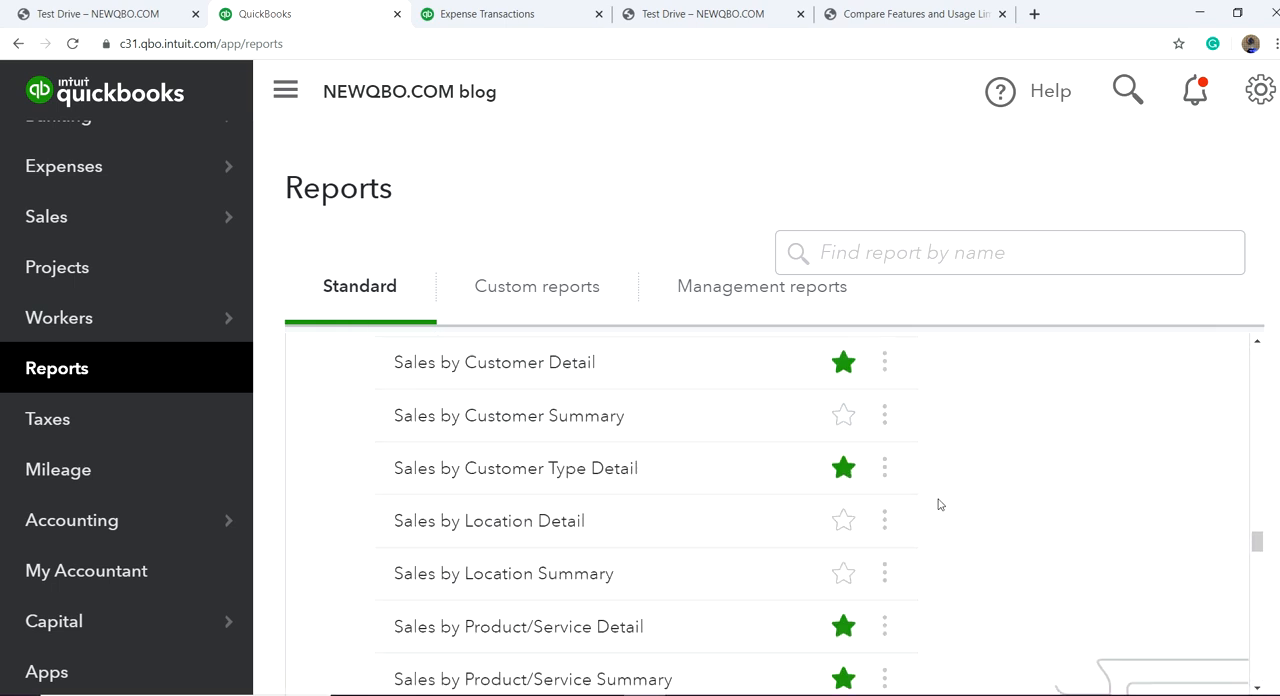
Step: Mark the Sales by Class Summary report as a favorite
{"action": "scroll", "coordinate": [939, 502], "scroll_direction": "down", "scroll_amount": 1}
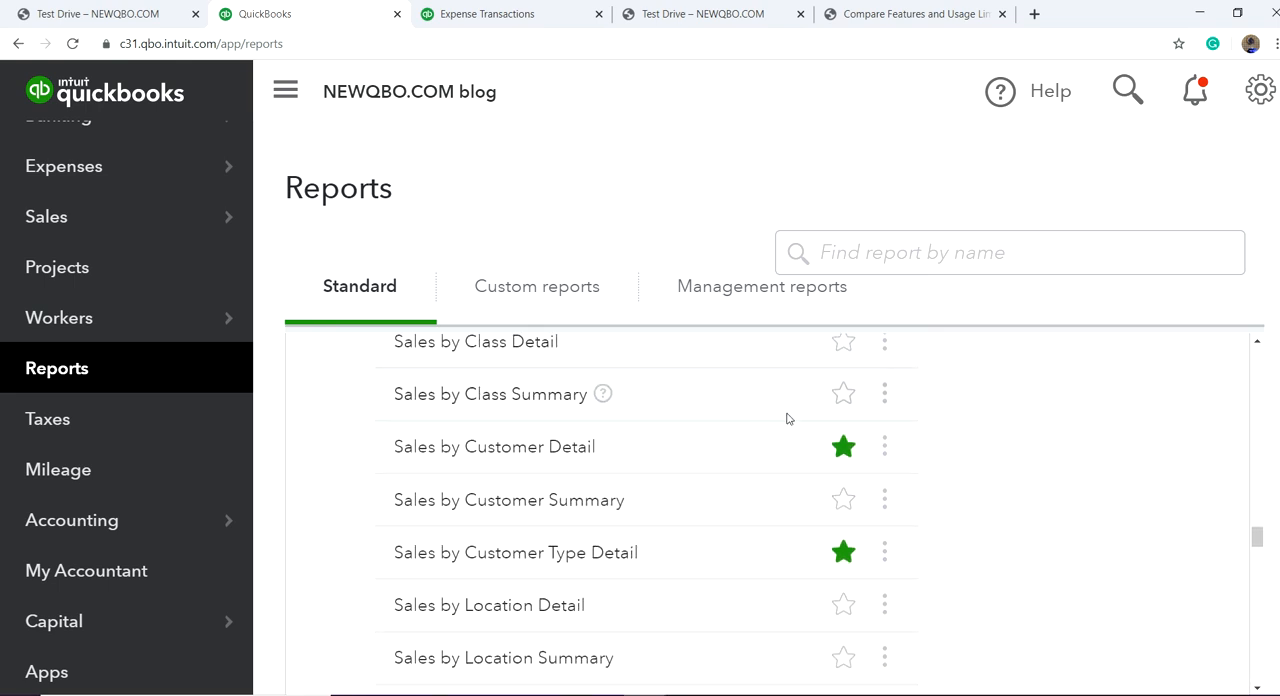
{"action": "left_click", "coordinate": [844, 396]}
{"action": "left_click", "coordinate": [845, 402]}
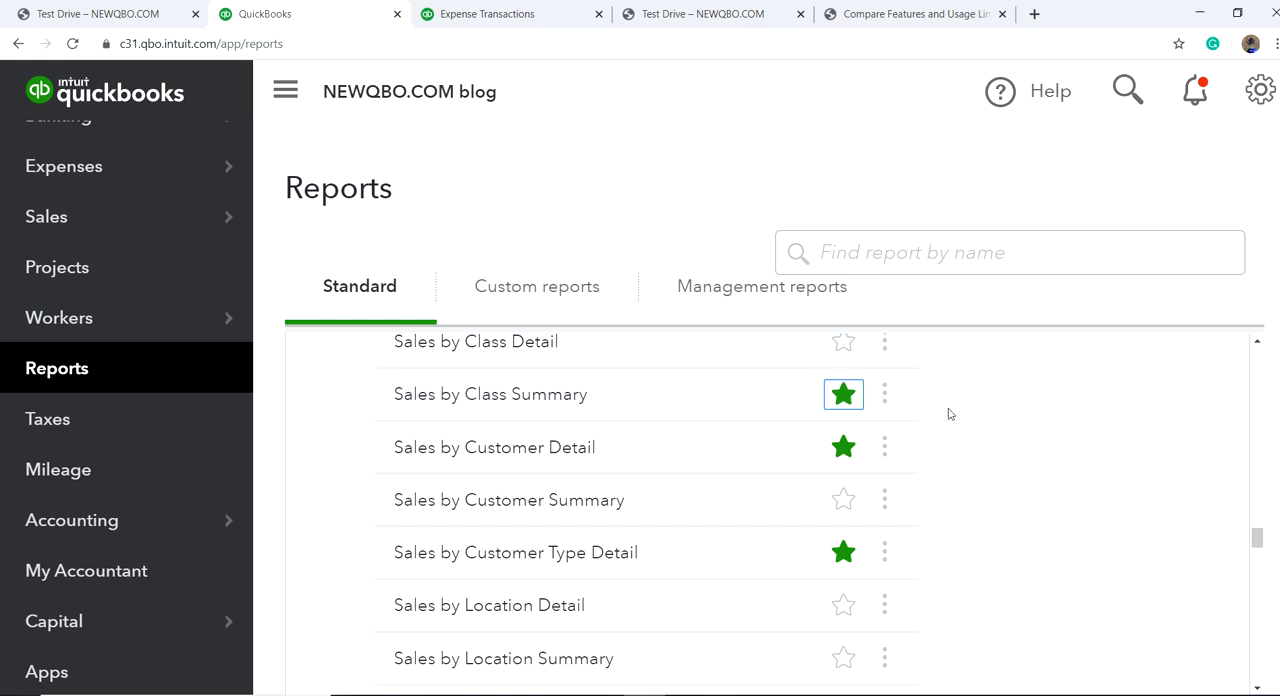
Step: Examine the Business overview reports and check which of them are marked as favorites
{"action": "scroll", "coordinate": [909, 418], "scroll_direction": "up", "scroll_amount": 20}
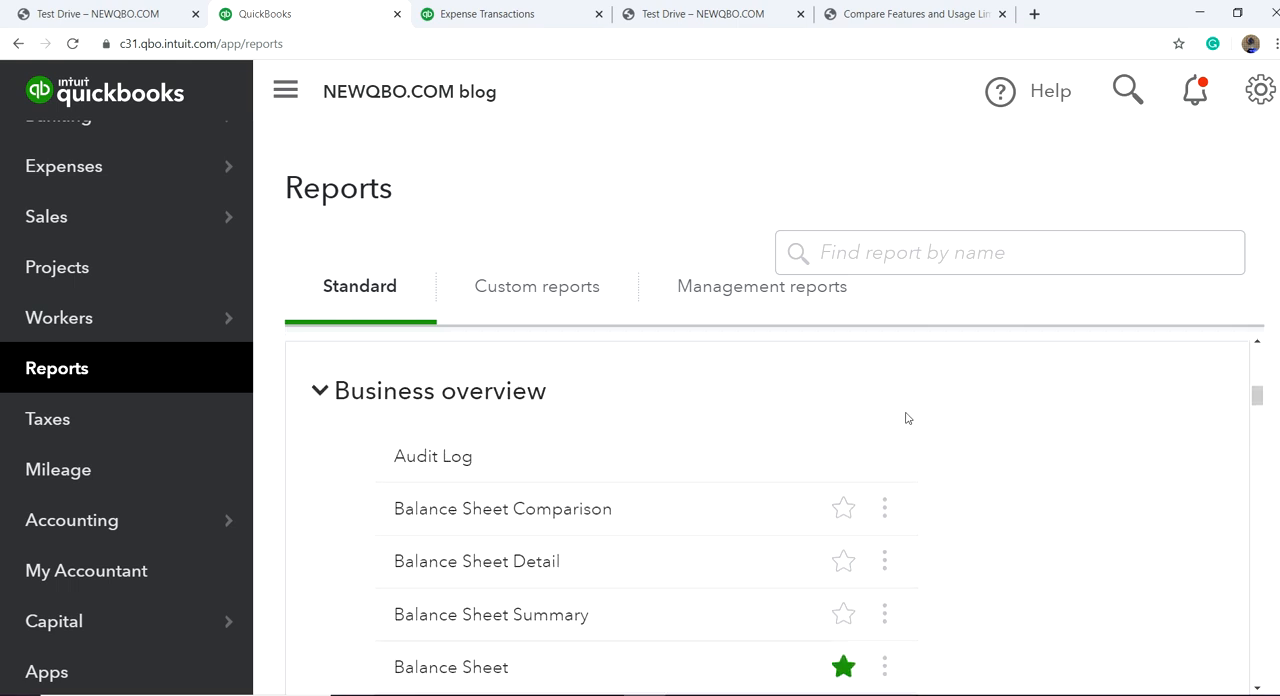
{"action": "scroll", "coordinate": [907, 418], "scroll_direction": "down", "scroll_amount": 2}
{"action": "scroll", "coordinate": [932, 418], "scroll_direction": "down", "scroll_amount": 6}
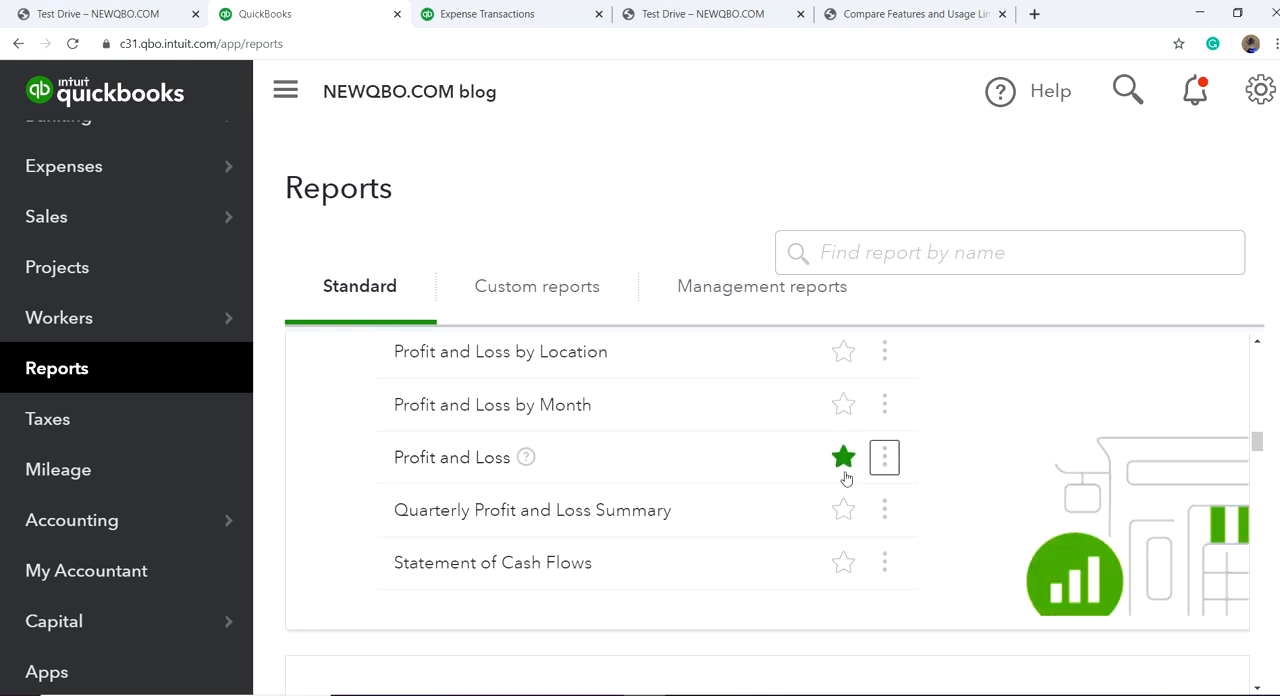
{"action": "scroll", "coordinate": [697, 498], "scroll_direction": "up", "scroll_amount": 5}
{"action": "scroll", "coordinate": [698, 496], "scroll_direction": "up", "scroll_amount": 3}
{"action": "scroll", "coordinate": [698, 496], "scroll_direction": "down", "scroll_amount": 2}
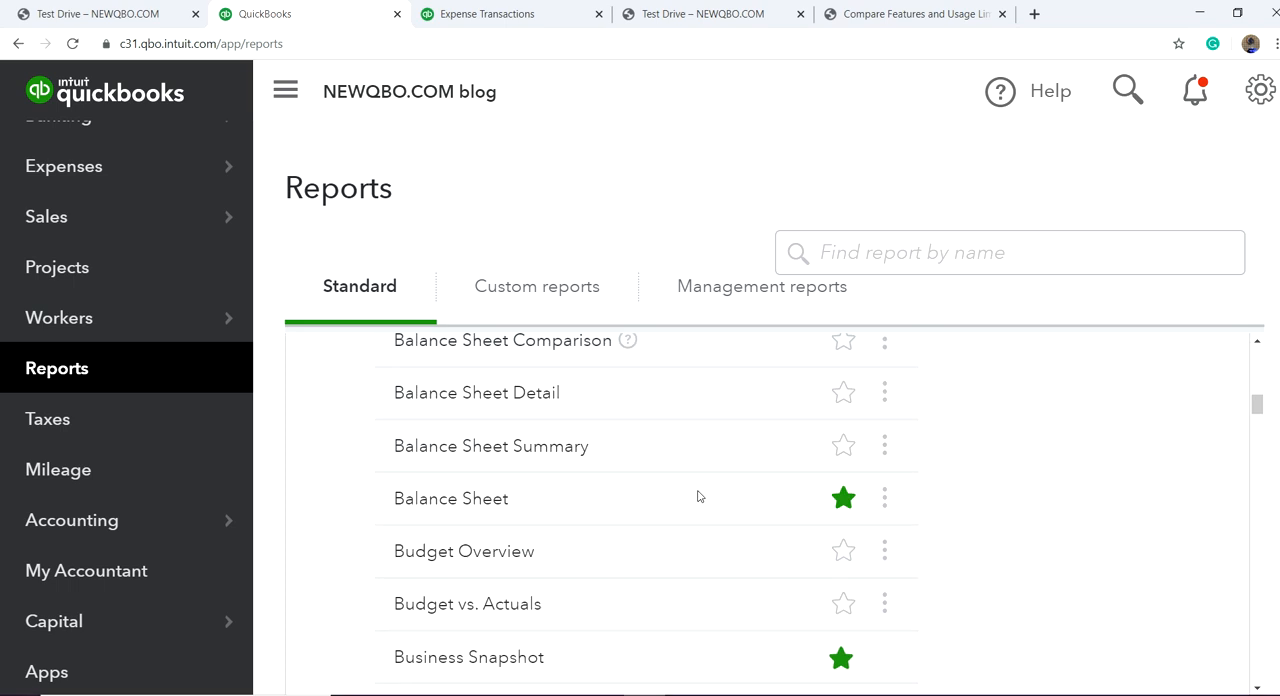
{"action": "scroll", "coordinate": [698, 496], "scroll_direction": "down", "scroll_amount": 2}
{"action": "scroll", "coordinate": [700, 494], "scroll_direction": "up", "scroll_amount": 4}
{"action": "scroll", "coordinate": [719, 492], "scroll_direction": "down", "scroll_amount": 2}
{"action": "scroll", "coordinate": [719, 490], "scroll_direction": "up", "scroll_amount": 4}
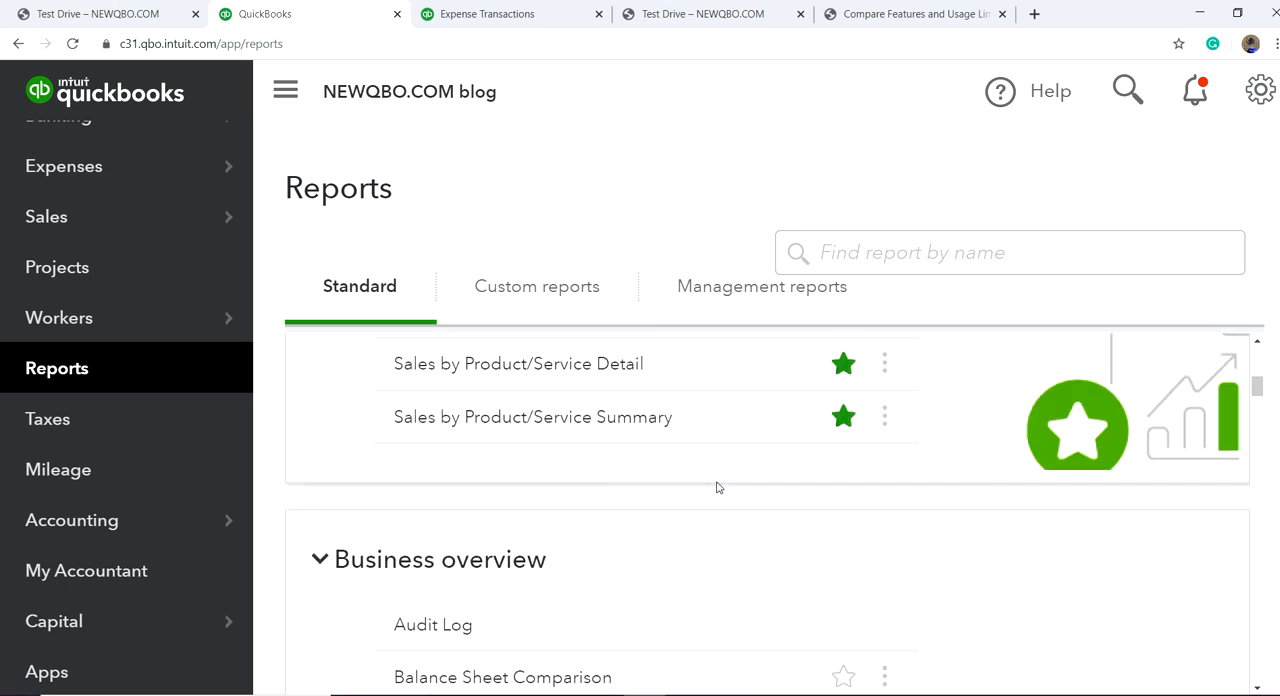
Step: Remove Sales by Product/Service Detail, Sales by Customer Type Detail and Sales by Customer Detail from the favorite reports
{"action": "scroll", "coordinate": [716, 487], "scroll_direction": "down", "scroll_amount": 5}
{"action": "scroll", "coordinate": [751, 480], "scroll_direction": "up", "scroll_amount": 7}
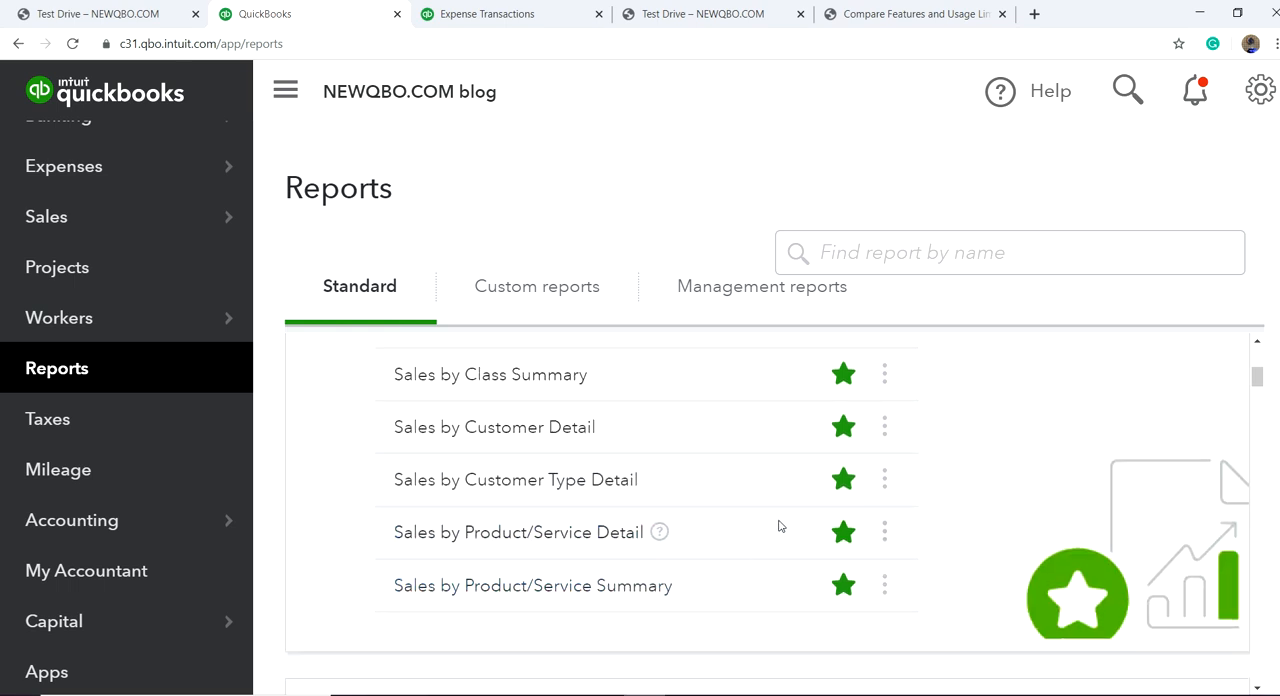
{"action": "left_click", "coordinate": [843, 532]}
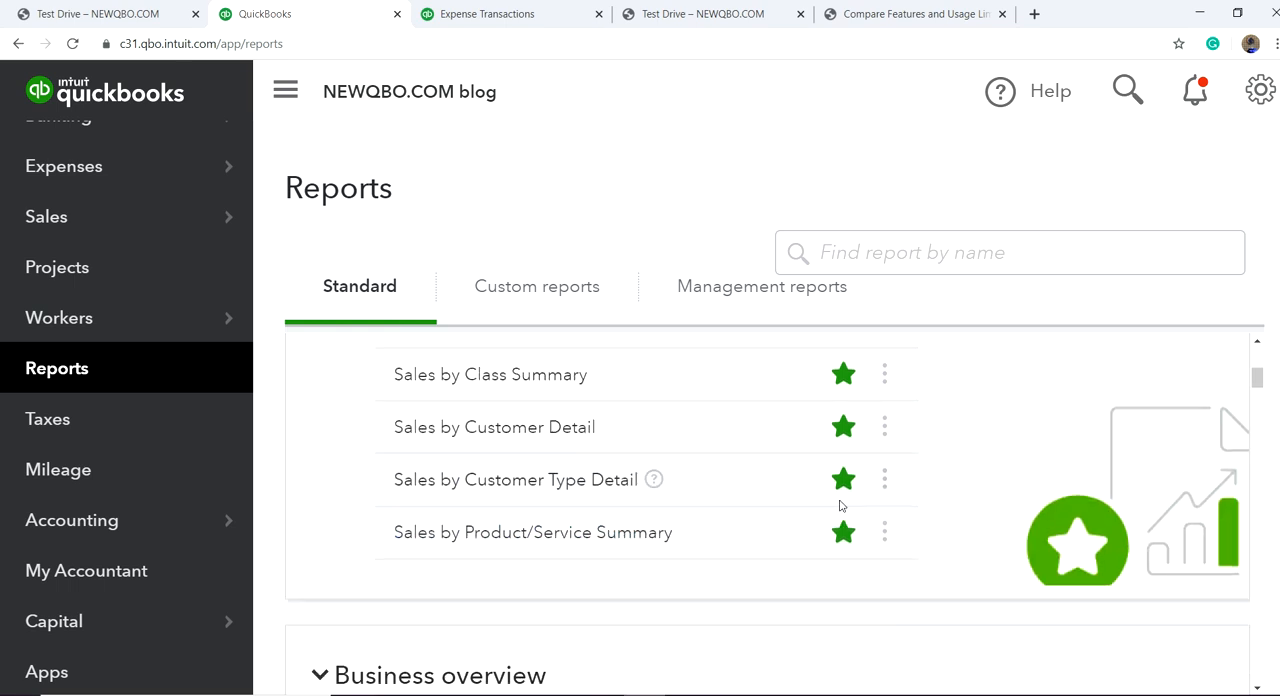
{"action": "left_click", "coordinate": [840, 485]}
{"action": "left_click", "coordinate": [841, 443]}
{"action": "left_click", "coordinate": [843, 377]}
{"action": "left_click", "coordinate": [843, 377]}
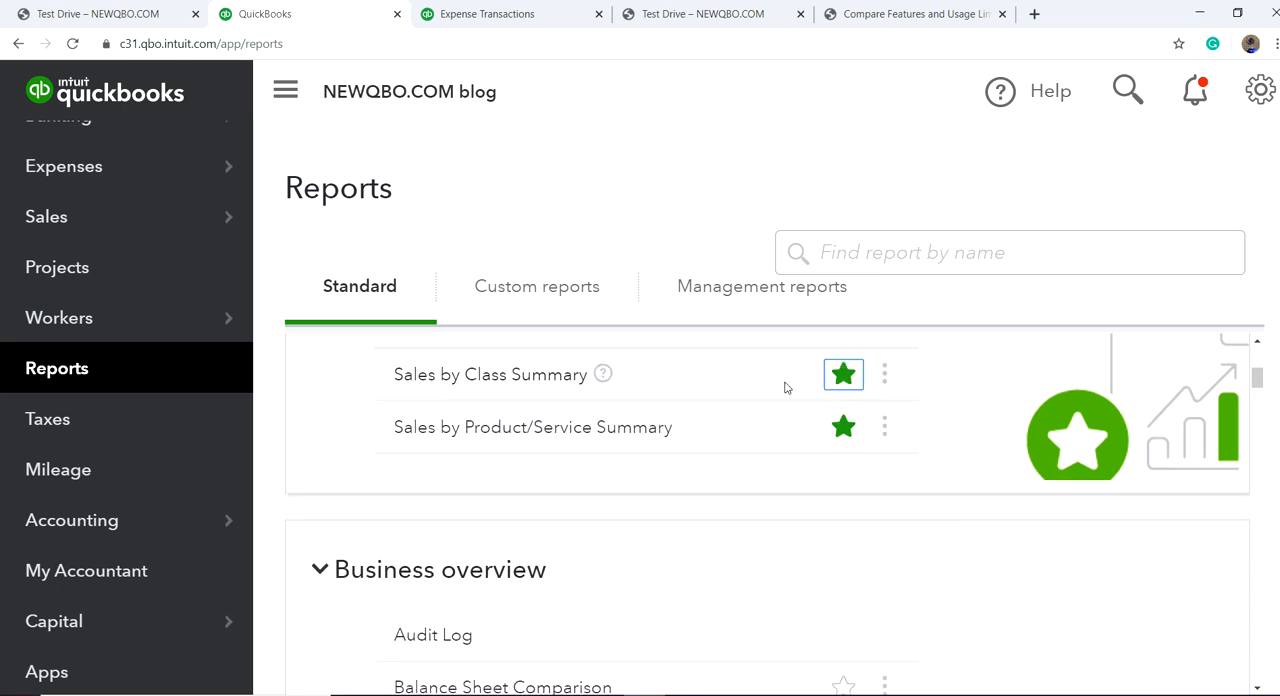
Step: Open the Profit and Loss report from the favorites and read it through to net income
{"action": "scroll", "coordinate": [785, 388], "scroll_direction": "up", "scroll_amount": 2}
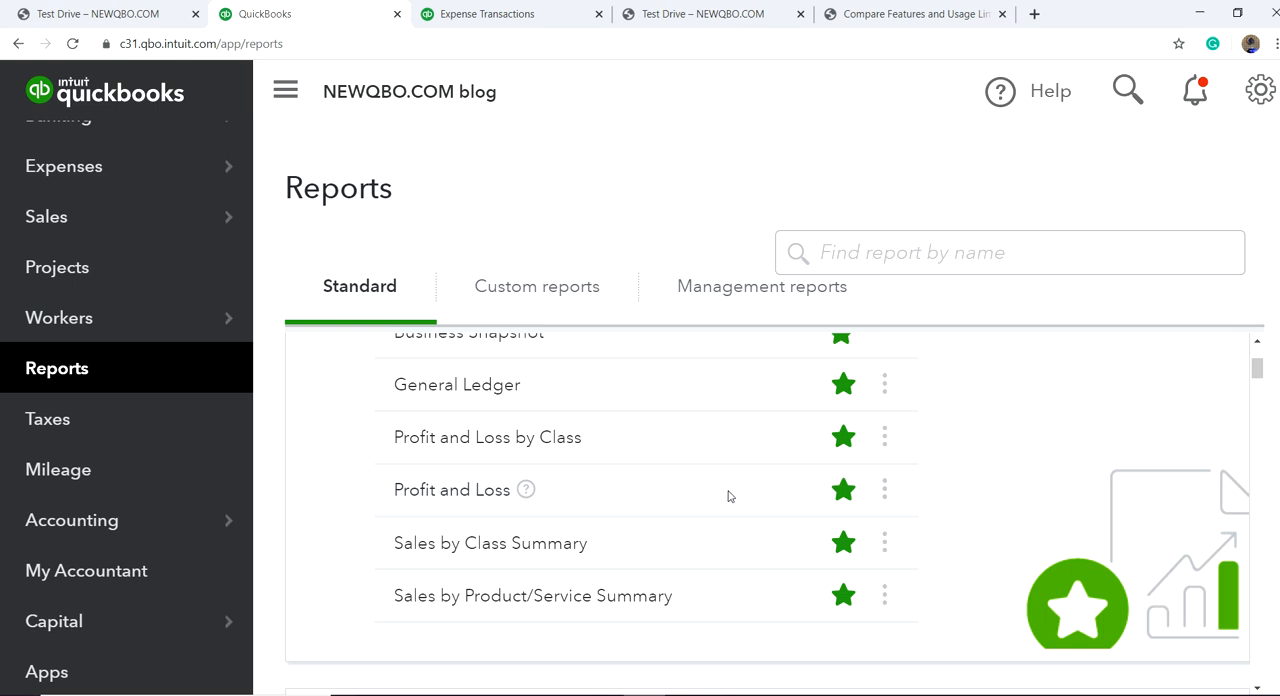
{"action": "left_click", "coordinate": [424, 490]}
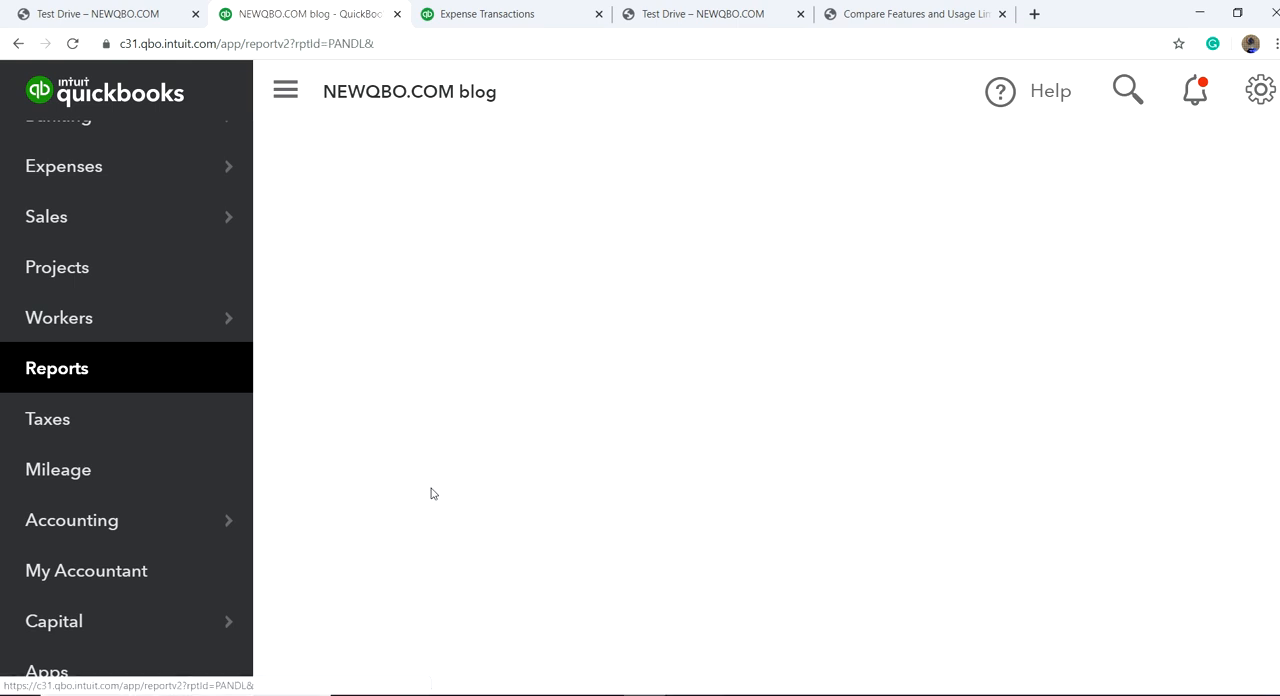
{"action": "scroll", "coordinate": [1064, 430], "scroll_direction": "down", "scroll_amount": 10}
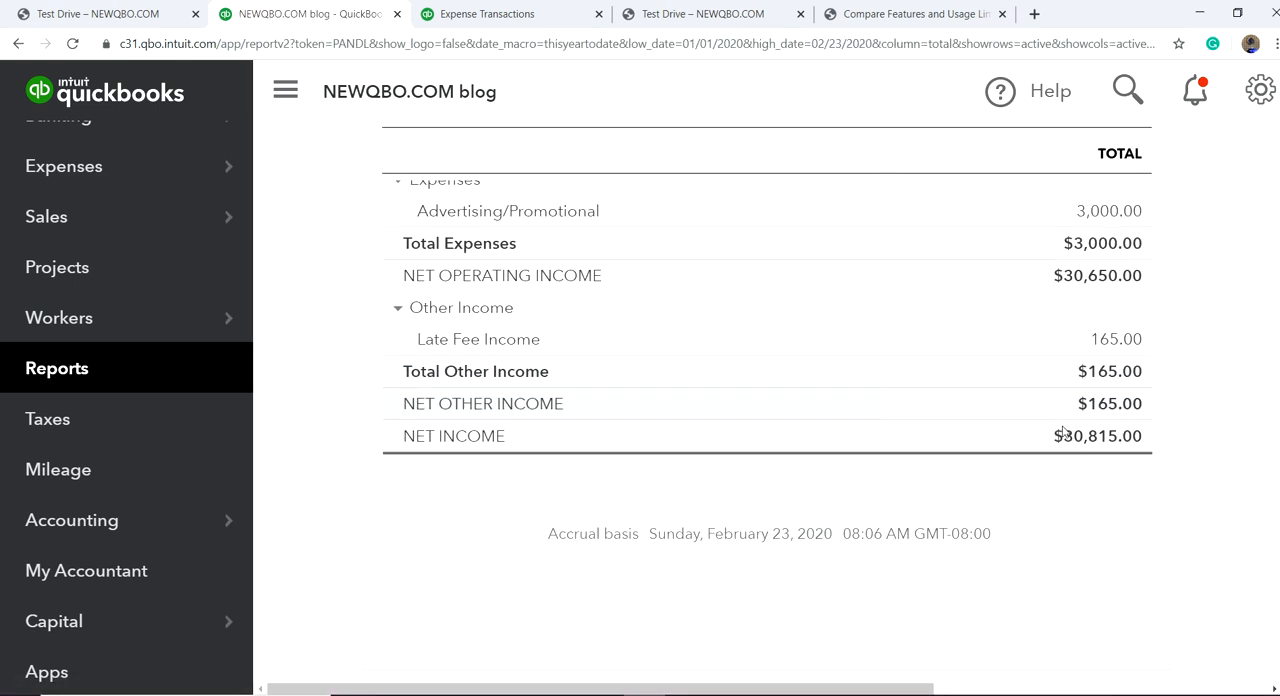
{"action": "scroll", "coordinate": [1064, 430], "scroll_direction": "up", "scroll_amount": 10}
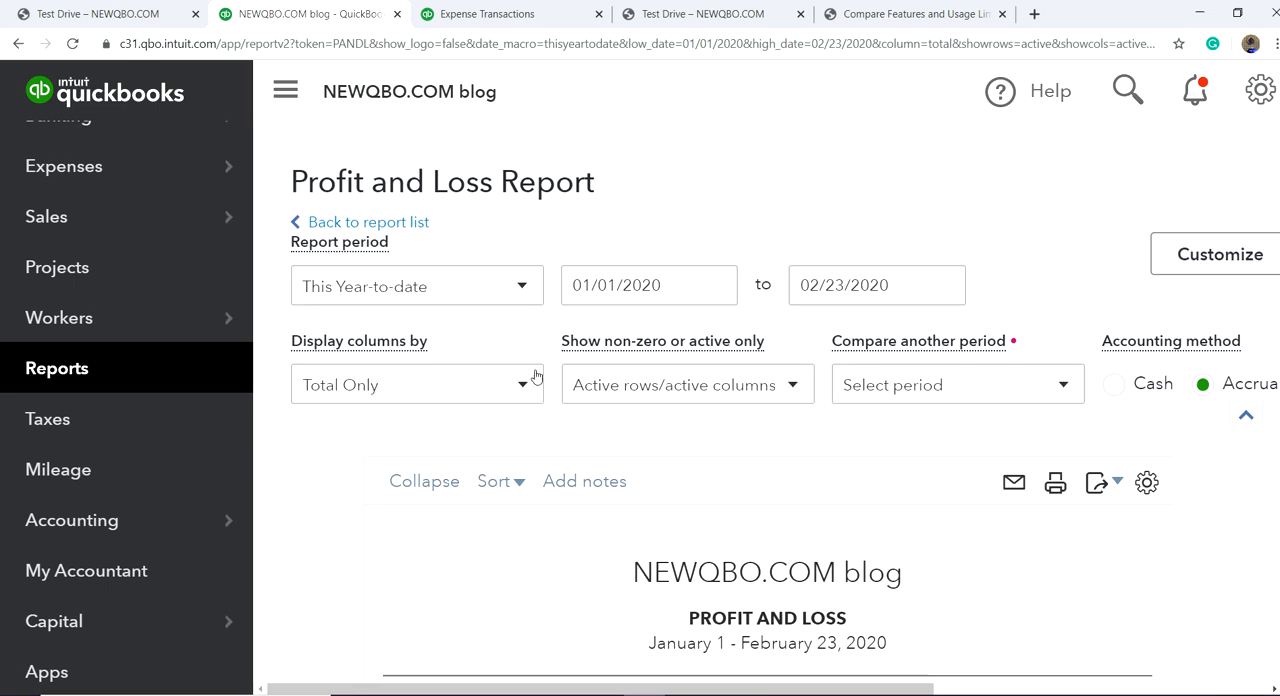
Step: Set the Profit and Loss report period to This Month and run the report
{"action": "left_click", "coordinate": [522, 287]}
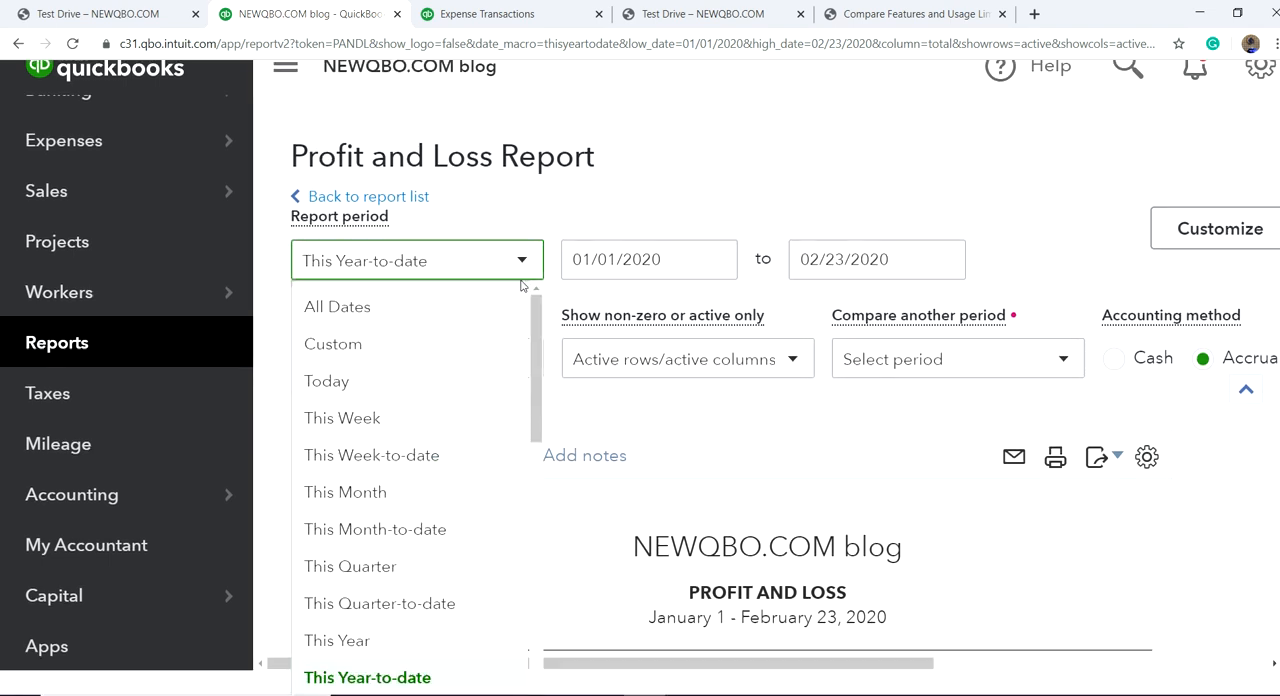
{"action": "left_click", "coordinate": [398, 496]}
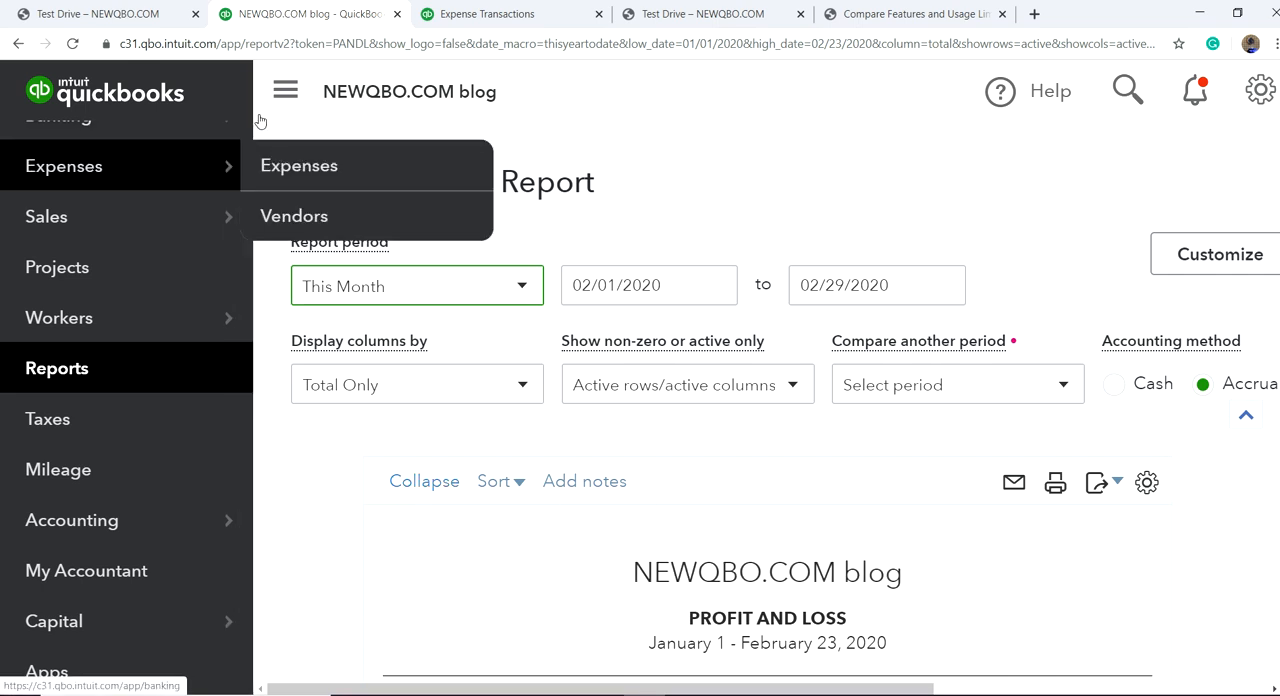
{"action": "left_click", "coordinate": [285, 91]}
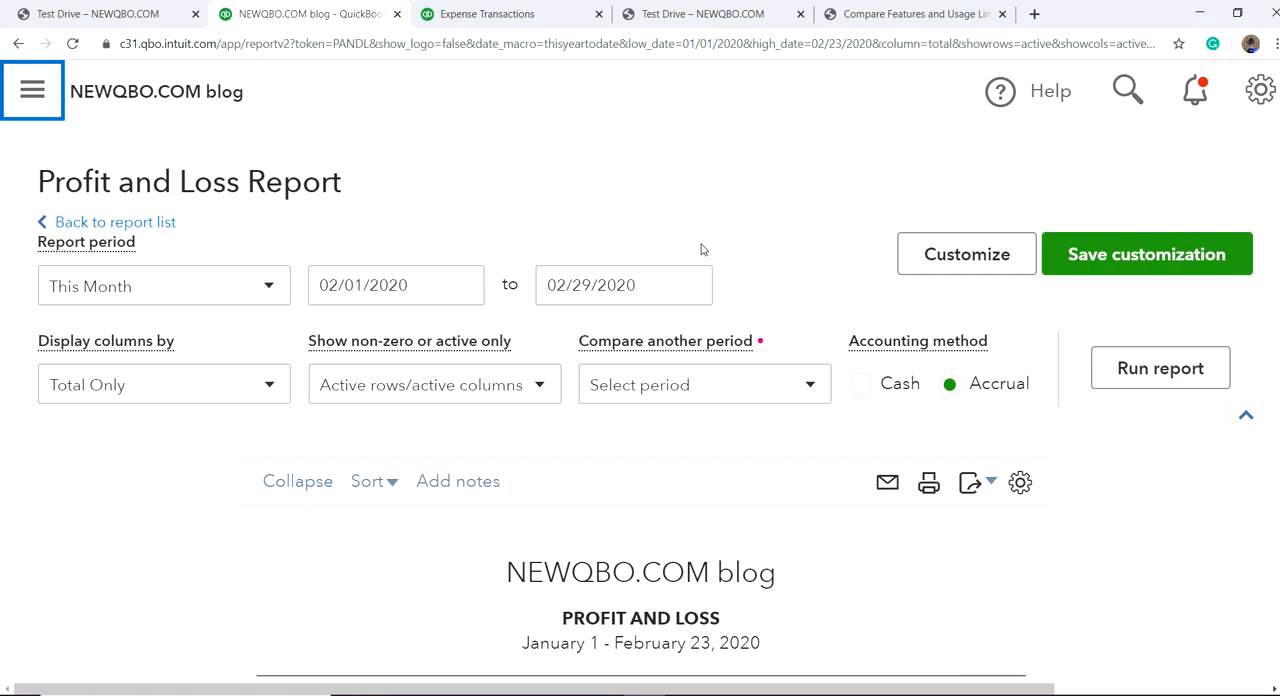
{"action": "left_click", "coordinate": [1108, 369]}
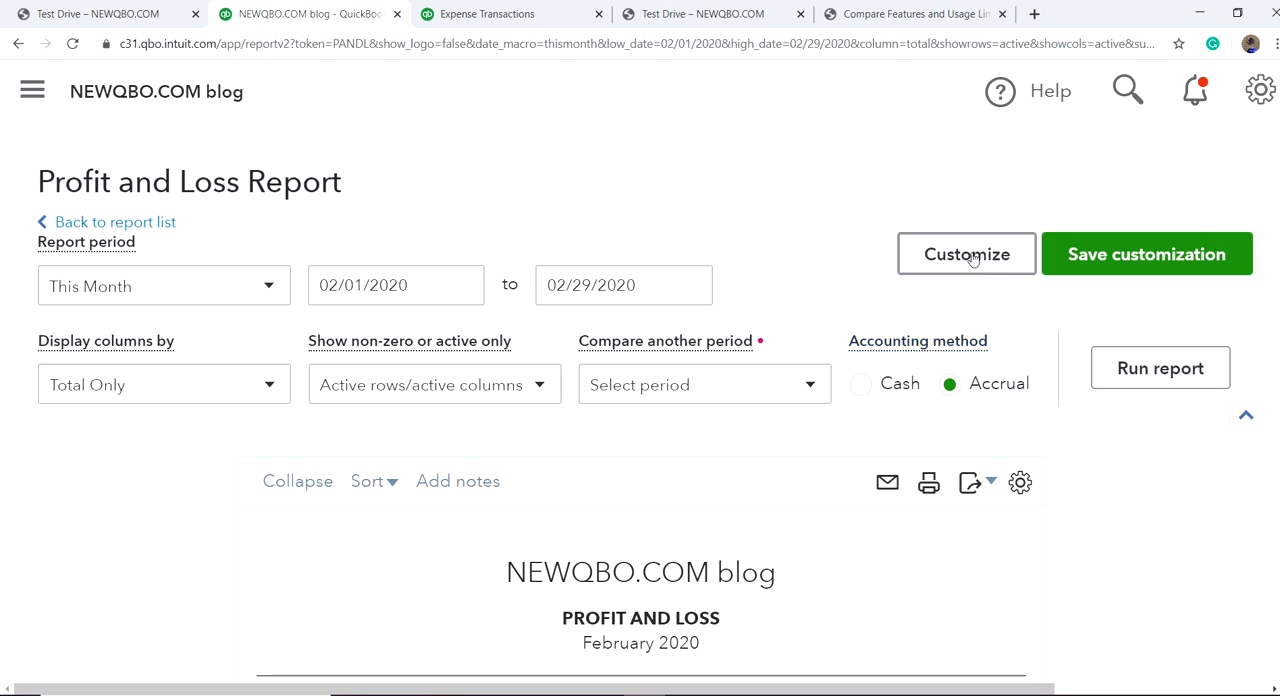
Step: View the report's general customization options, close them unchanged, and open the form for saving the customized report
{"action": "left_click", "coordinate": [968, 256]}
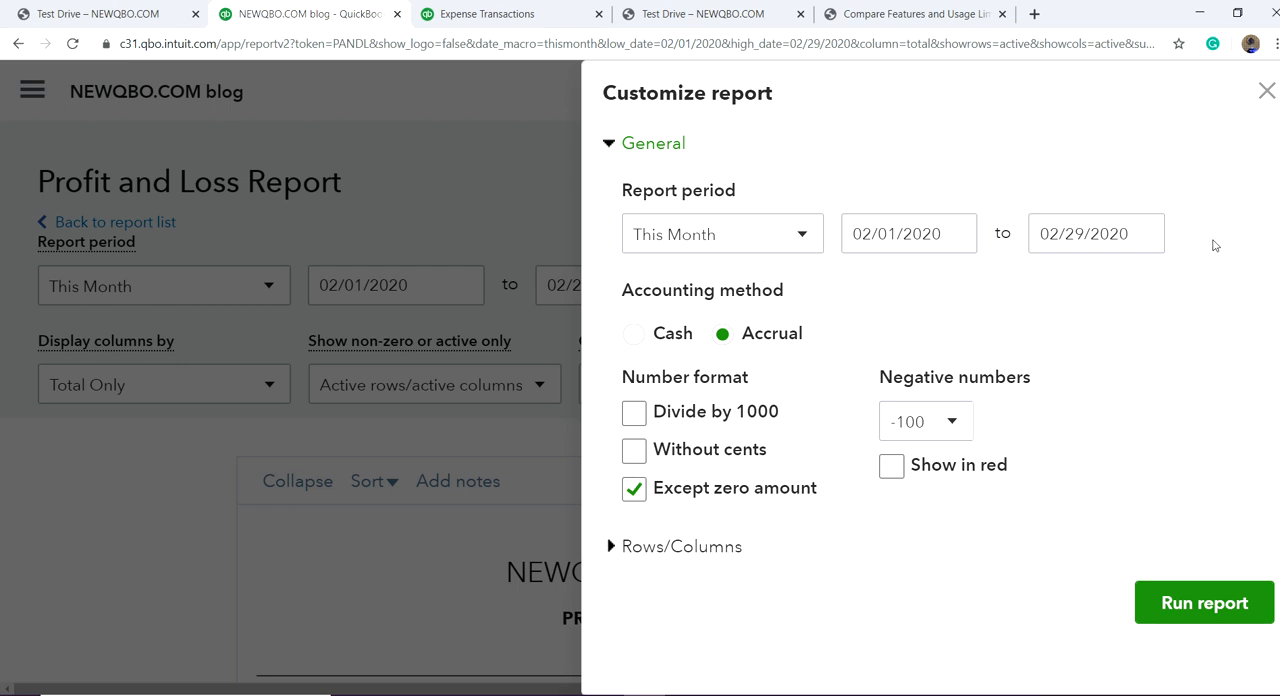
{"action": "left_click", "coordinate": [1265, 96]}
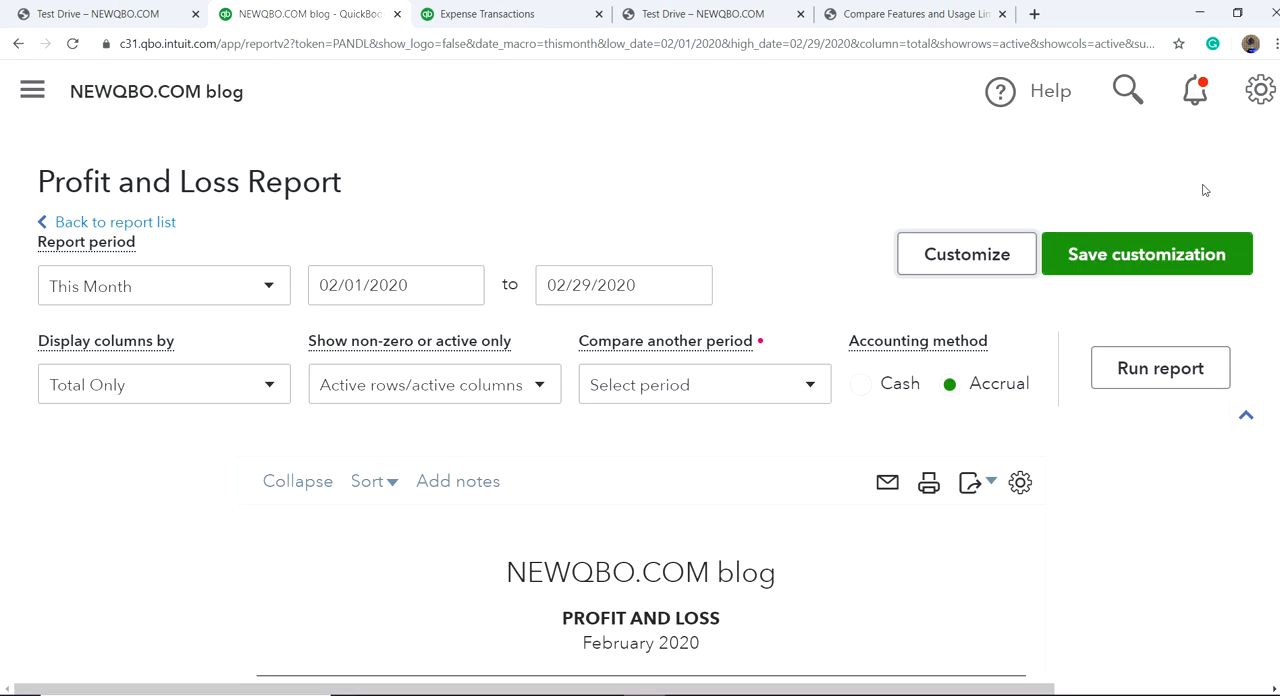
{"action": "left_click", "coordinate": [1099, 256]}
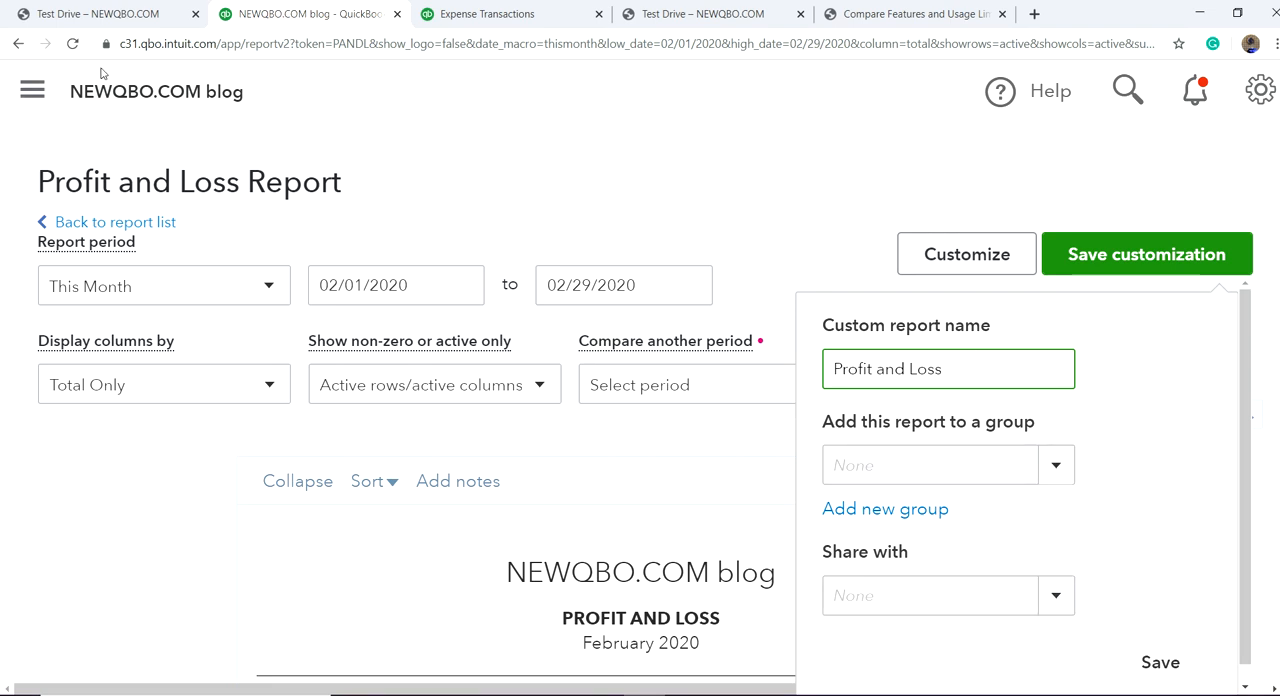
Step: Return to the report list without saving the customization and look through the custom reports
{"action": "left_click", "coordinate": [110, 223]}
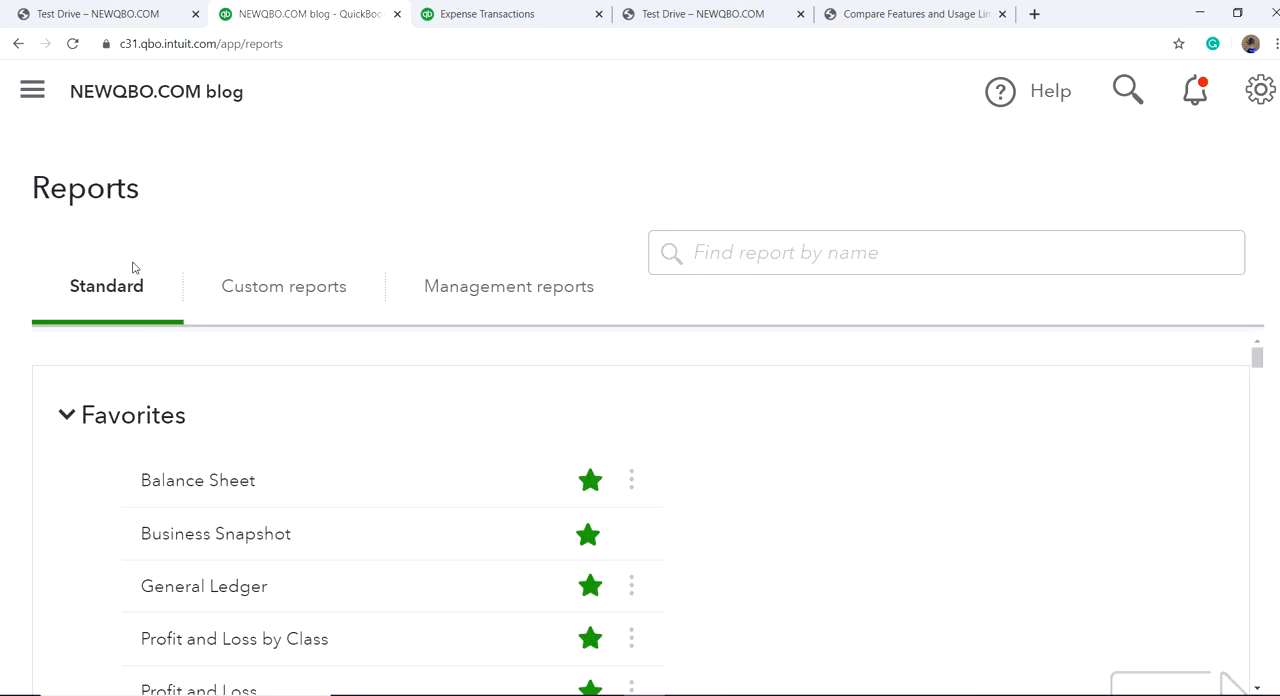
{"action": "left_click", "coordinate": [291, 291]}
{"action": "scroll", "coordinate": [760, 458], "scroll_direction": "down", "scroll_amount": 8}
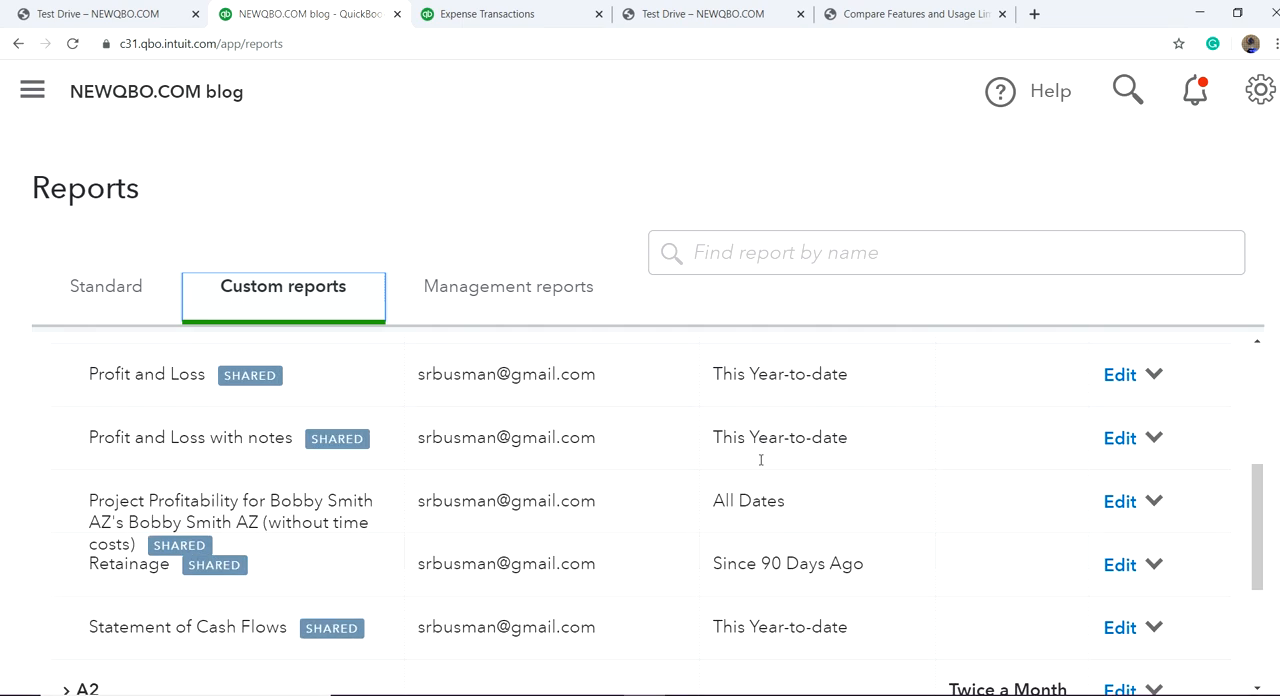
{"action": "scroll", "coordinate": [762, 464], "scroll_direction": "up", "scroll_amount": 8}
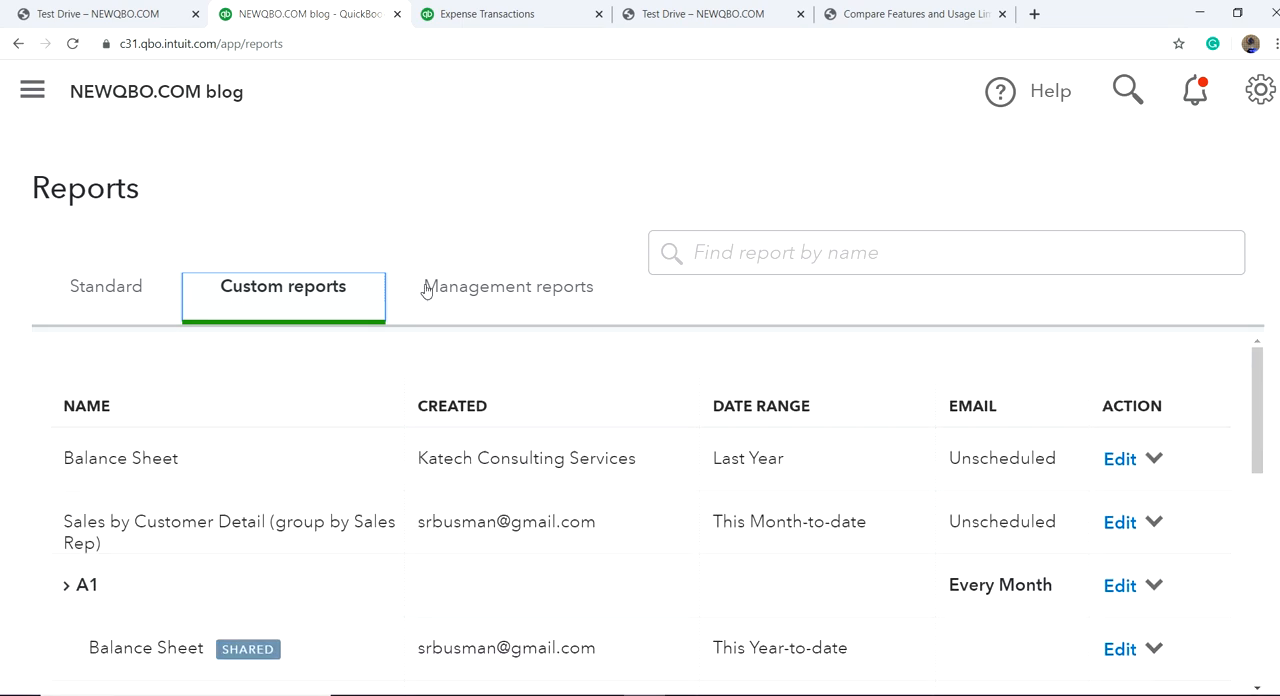
Step: Open the Employees page under Workers and look through the payroll overview and employee list
{"action": "left_click", "coordinate": [32, 90]}
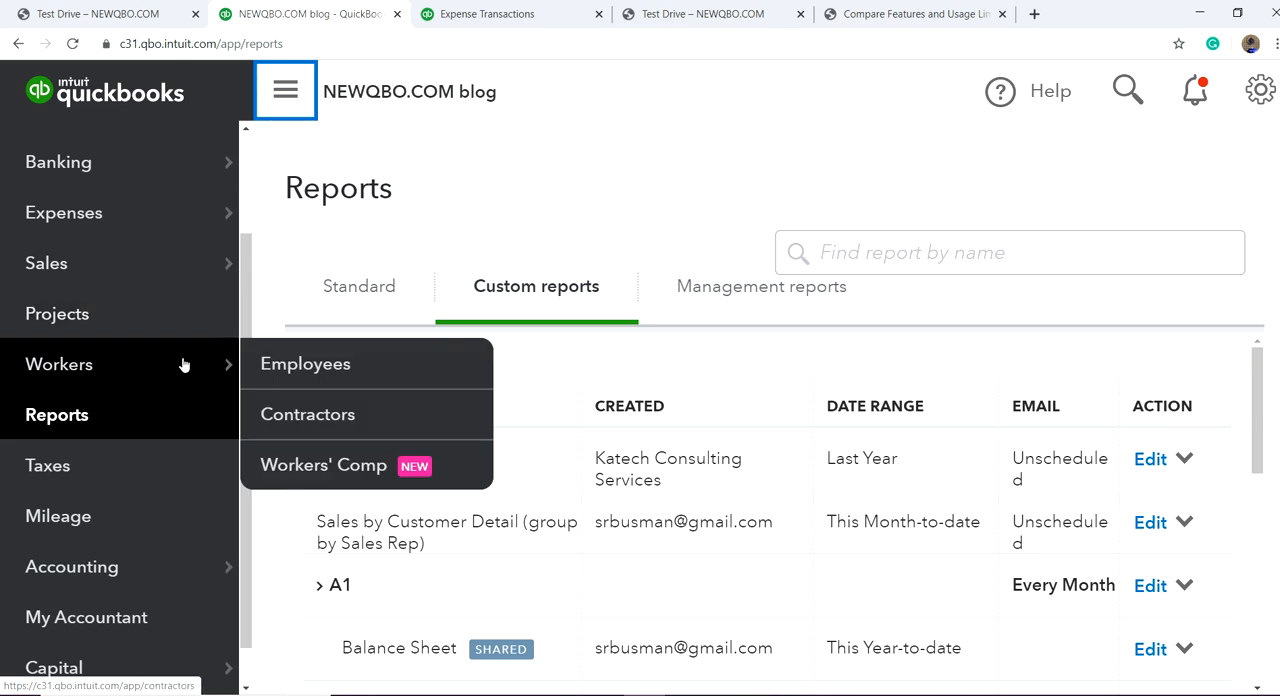
{"action": "left_click", "coordinate": [328, 368]}
{"action": "scroll", "coordinate": [895, 406], "scroll_direction": "down", "scroll_amount": 5}
{"action": "scroll", "coordinate": [898, 407], "scroll_direction": "up", "scroll_amount": 5}
{"action": "scroll", "coordinate": [897, 397], "scroll_direction": "down", "scroll_amount": 5}
{"action": "scroll", "coordinate": [897, 397], "scroll_direction": "up", "scroll_amount": 4}
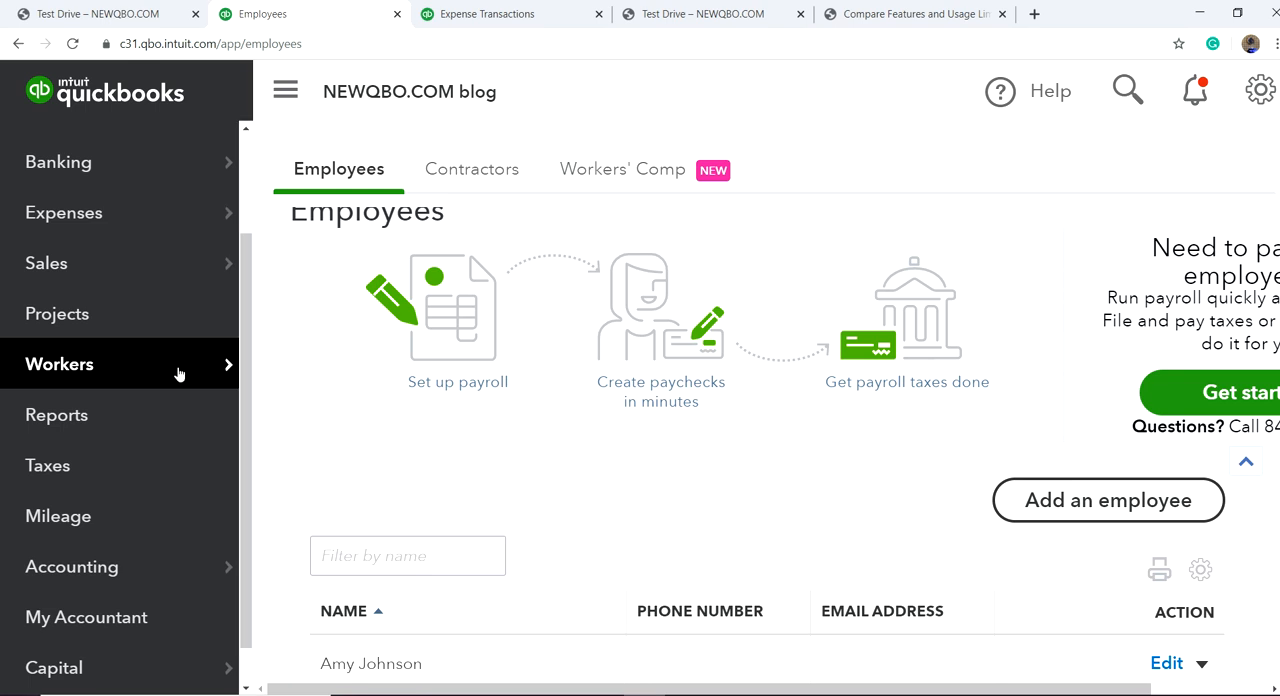
{"action": "mouse_move", "coordinate": [166, 351]}
{"action": "scroll", "coordinate": [168, 368], "scroll_direction": "down", "scroll_amount": 1}
{"action": "scroll", "coordinate": [177, 357], "scroll_direction": "up", "scroll_amount": 4}
{"action": "scroll", "coordinate": [286, 263], "scroll_direction": "up", "scroll_amount": 1}
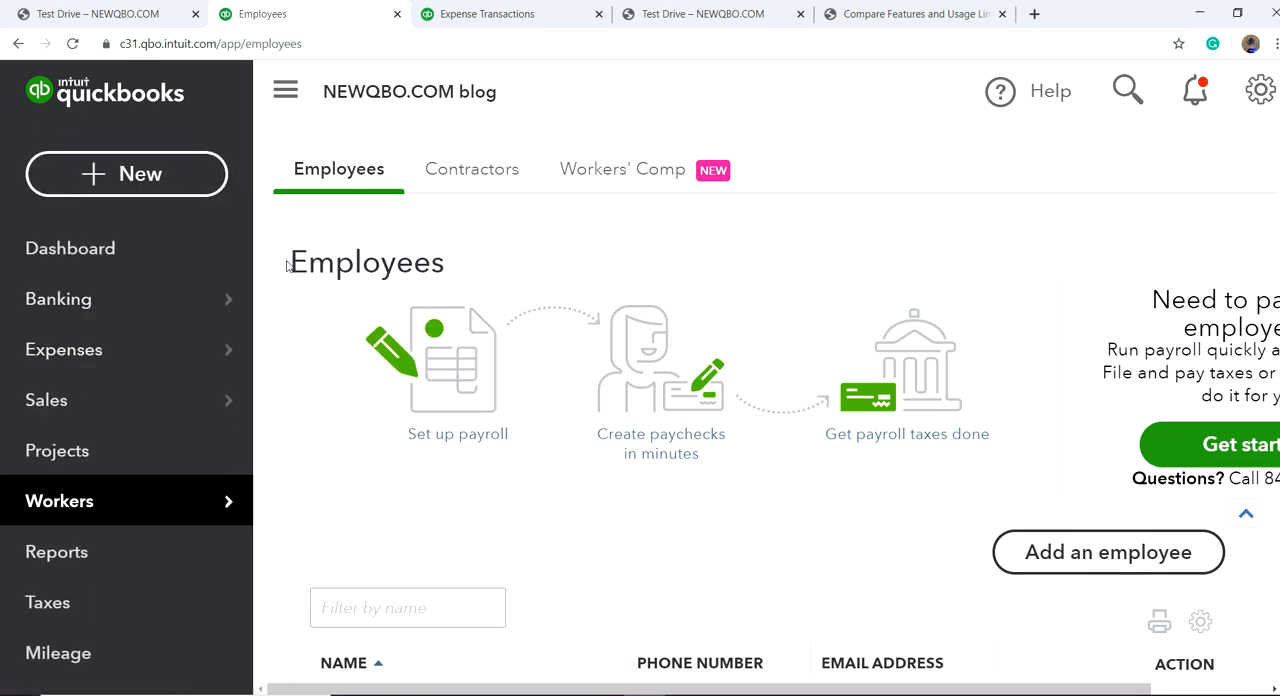
Step: Open the Products and Services list, start a new inventory item and look over its form fields
{"action": "left_click", "coordinate": [1262, 92]}
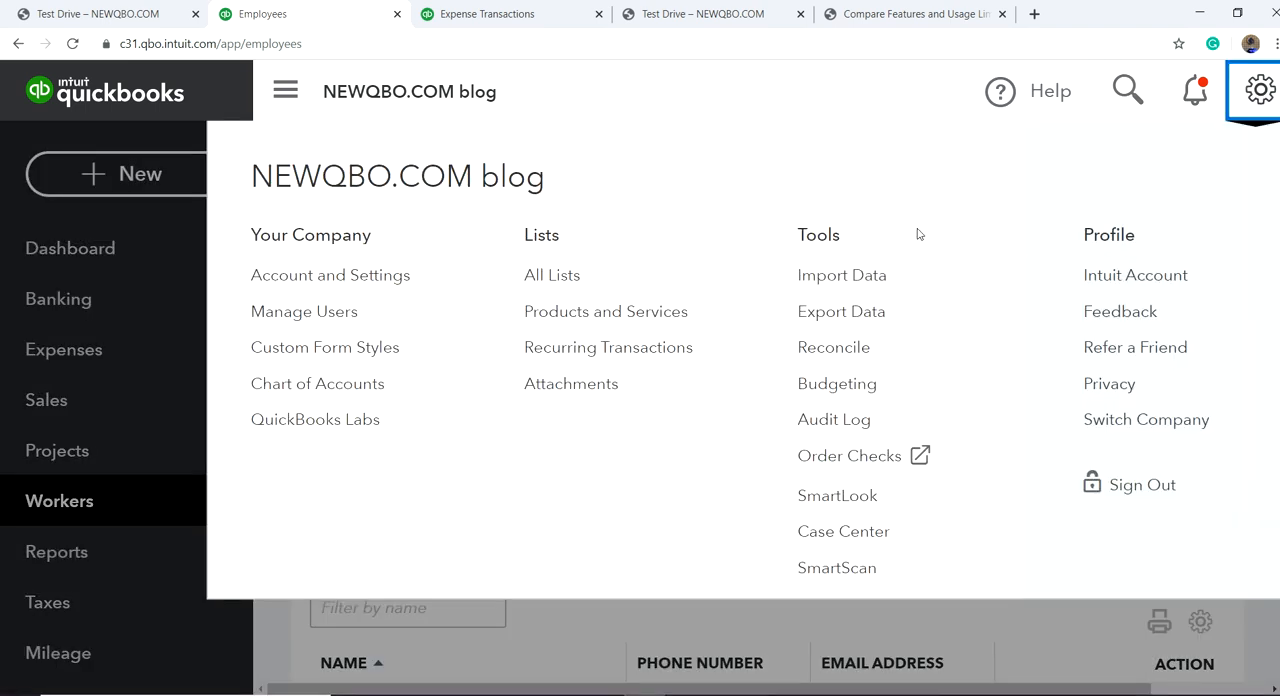
{"action": "left_click", "coordinate": [562, 316]}
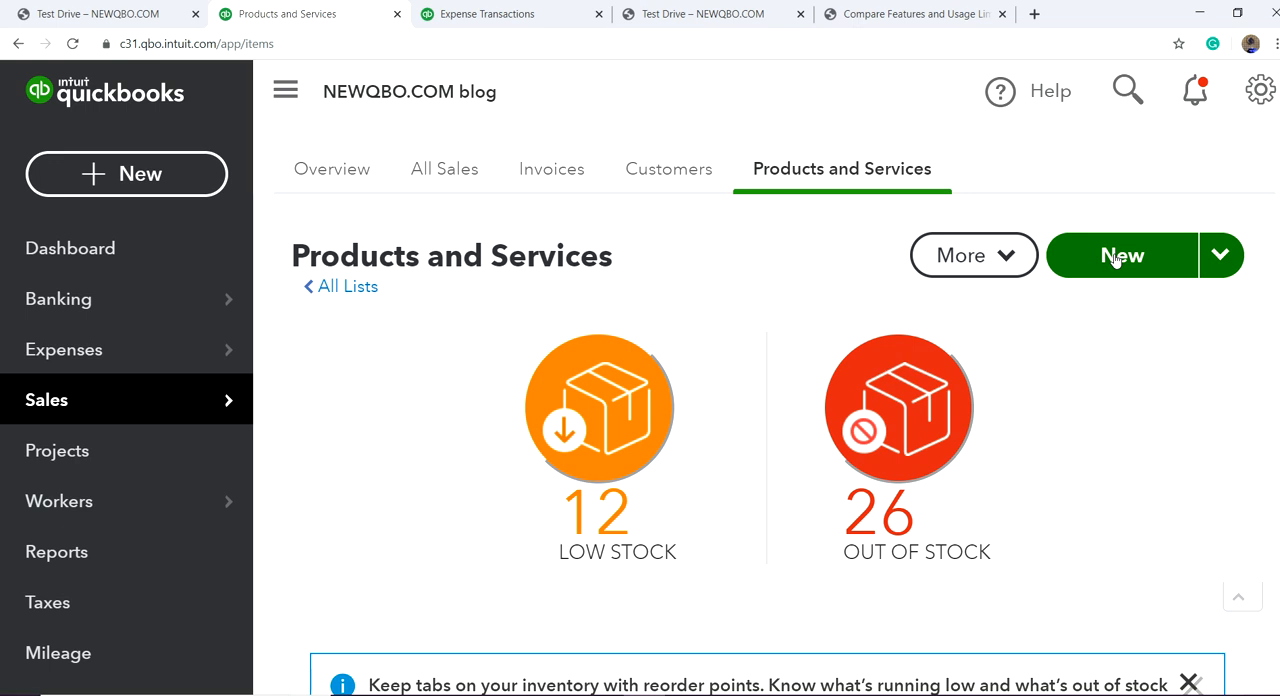
{"action": "left_click", "coordinate": [1116, 259]}
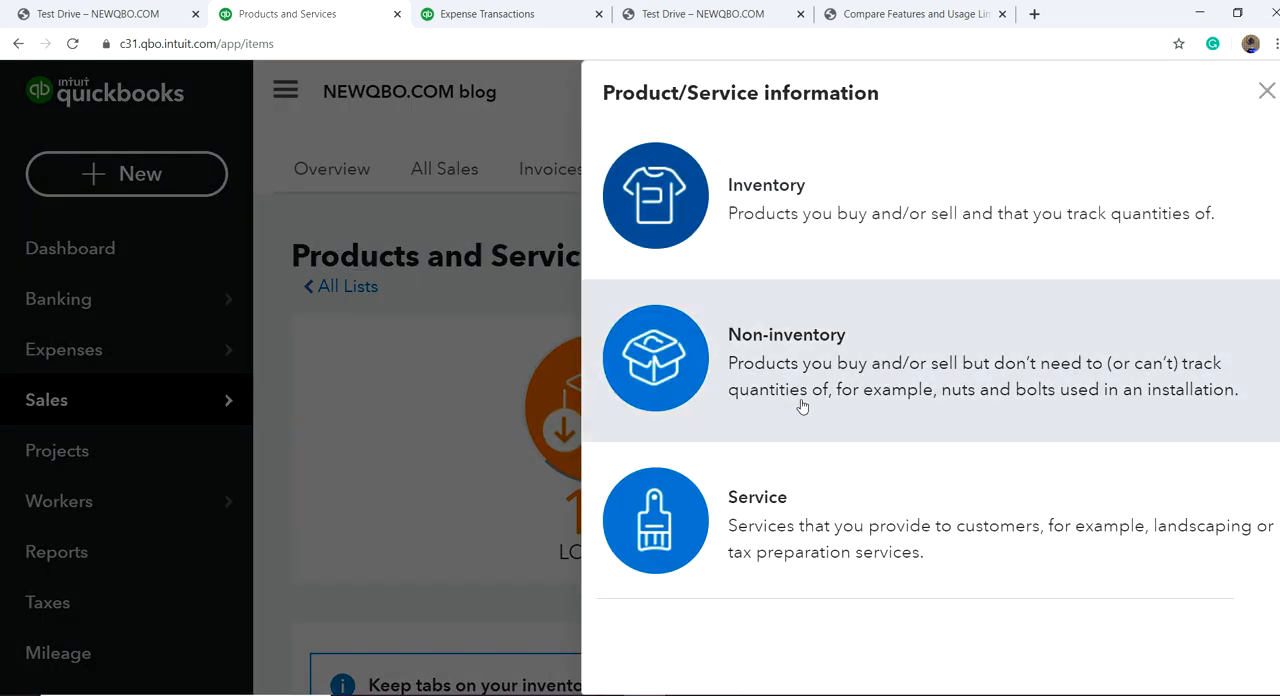
{"action": "left_click", "coordinate": [896, 205]}
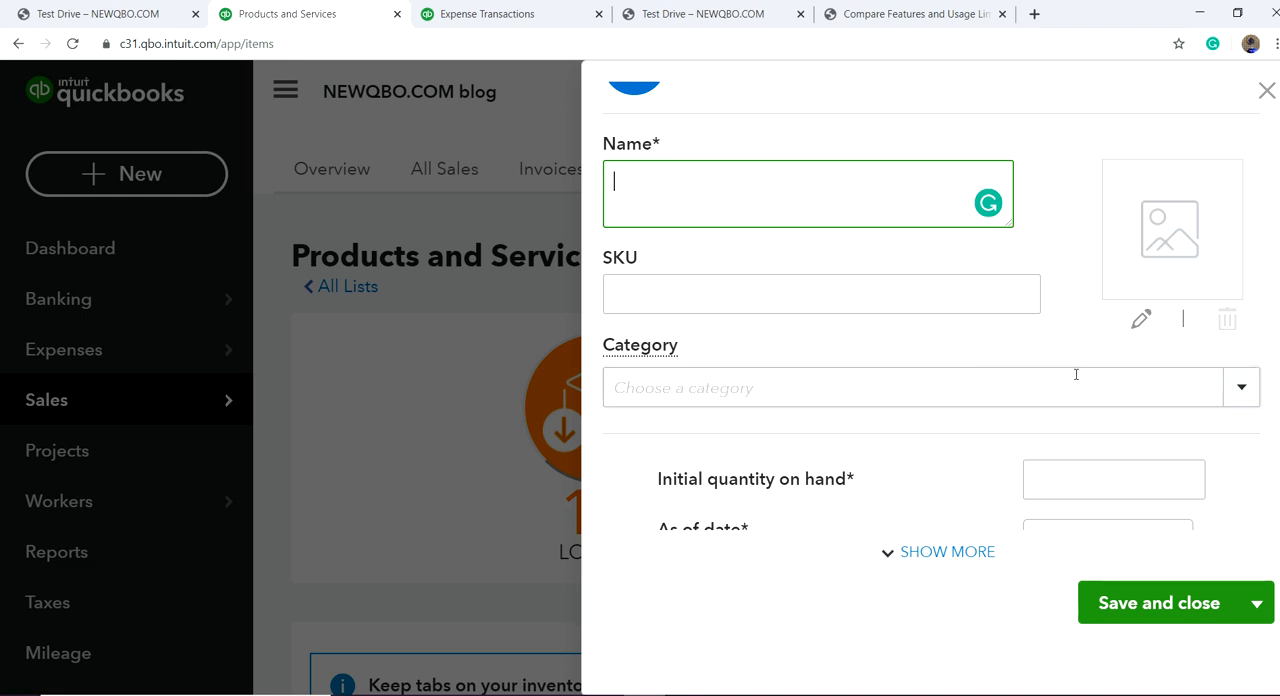
{"action": "scroll", "coordinate": [1075, 401], "scroll_direction": "down", "scroll_amount": 1}
{"action": "scroll", "coordinate": [1017, 363], "scroll_direction": "down", "scroll_amount": 2}
{"action": "scroll", "coordinate": [997, 351], "scroll_direction": "up", "scroll_amount": 1}
{"action": "scroll", "coordinate": [997, 349], "scroll_direction": "up", "scroll_amount": 1}
{"action": "scroll", "coordinate": [996, 352], "scroll_direction": "down", "scroll_amount": 1}
{"action": "scroll", "coordinate": [995, 352], "scroll_direction": "down", "scroll_amount": 2}
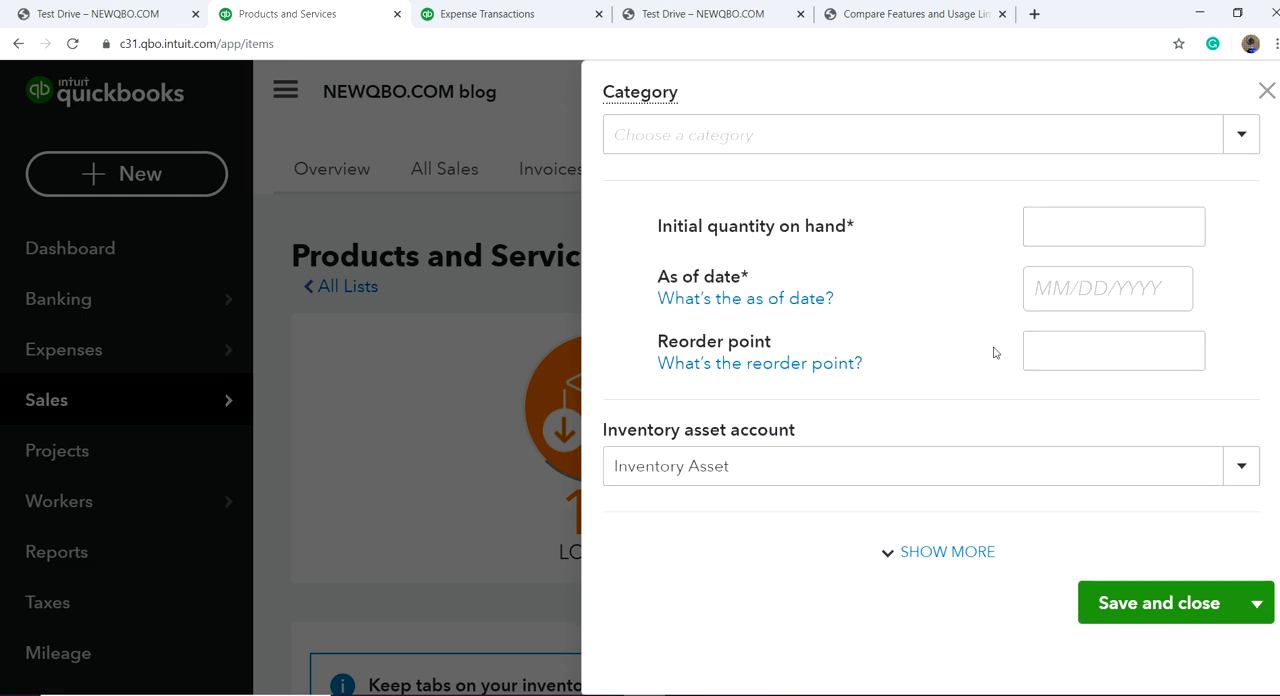
Step: Set the inventory item's initial quantity on hand to 0, as-of date to 02/01/2020 and reorder point to 100
{"action": "left_click", "coordinate": [1104, 233]}
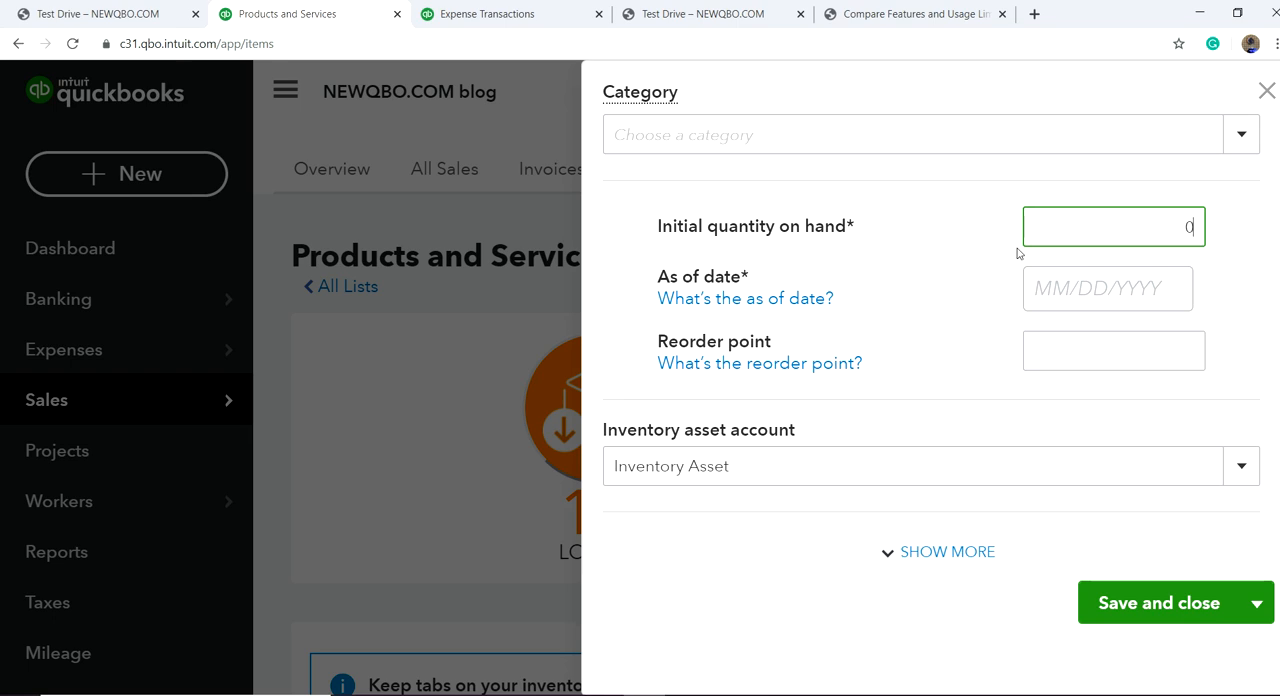
{"action": "left_click", "coordinate": [1066, 288]}
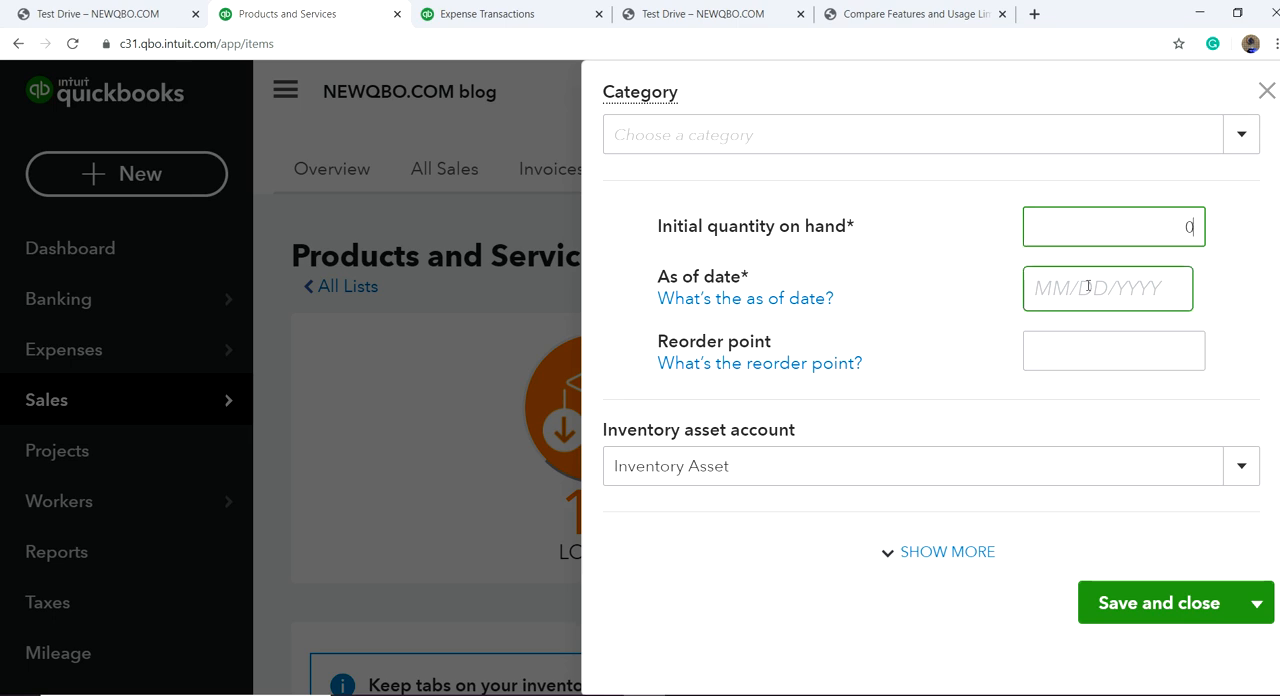
{"action": "left_click", "coordinate": [1138, 293]}
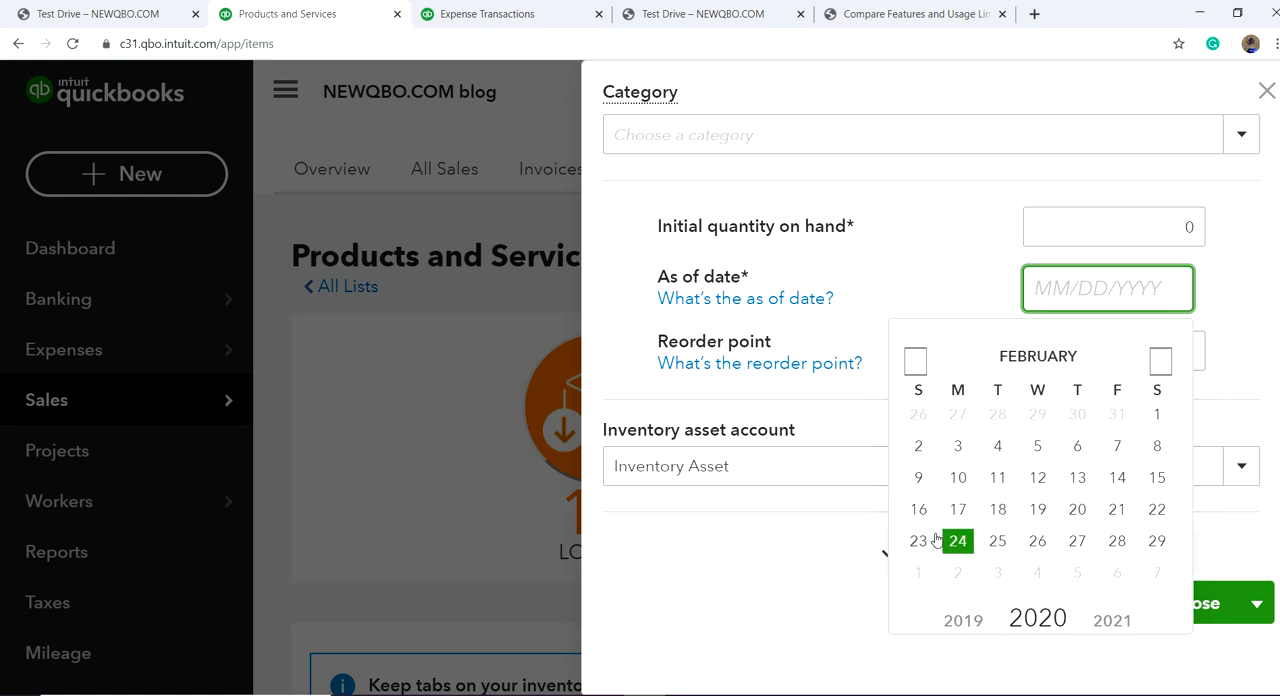
{"action": "left_click", "coordinate": [918, 545]}
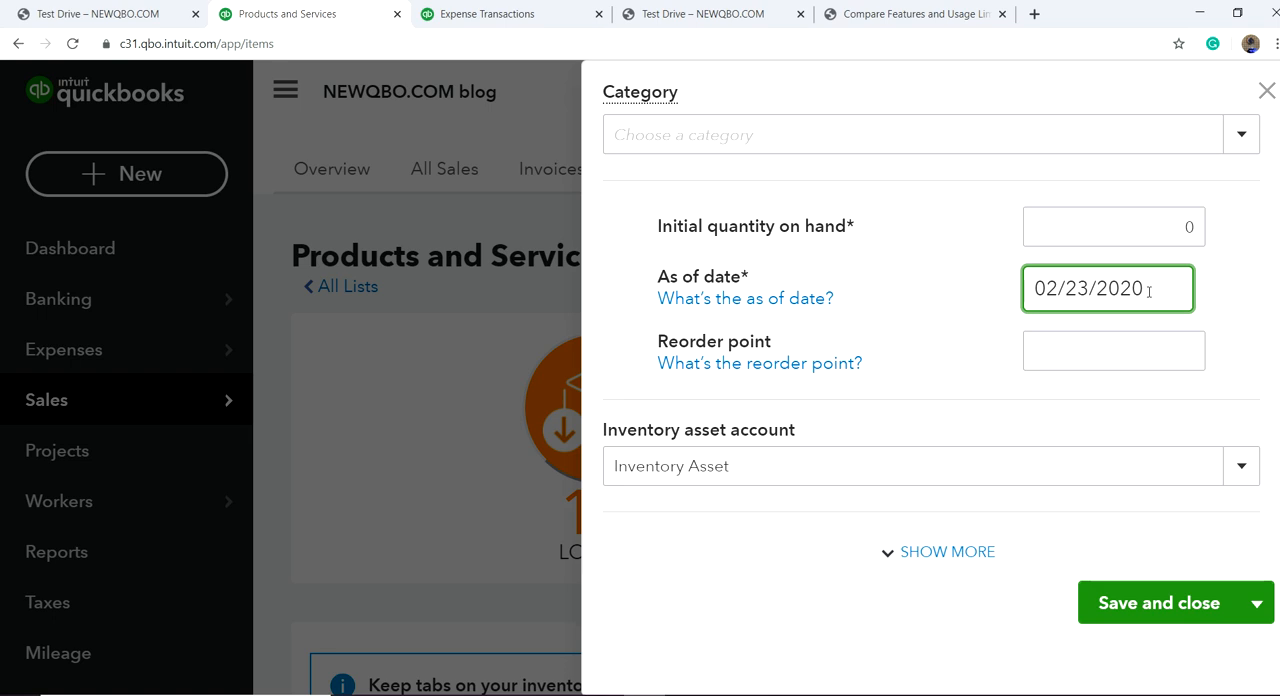
{"action": "left_click", "coordinate": [1086, 288]}
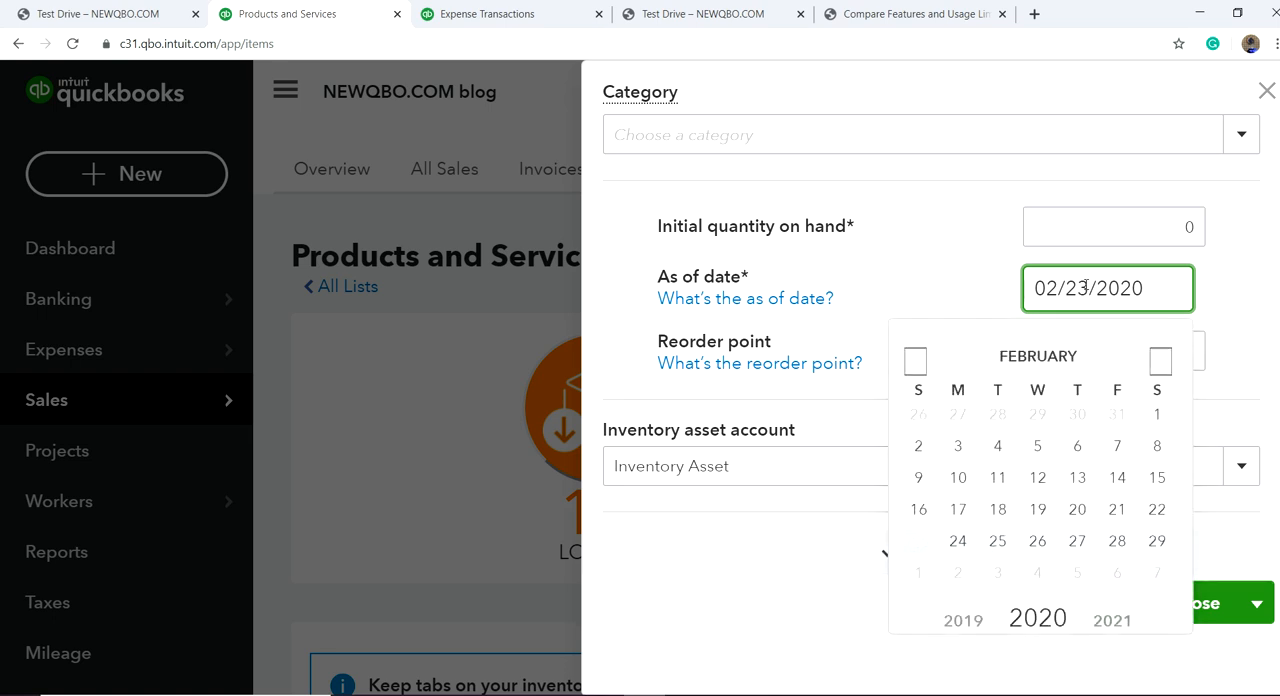
{"action": "key", "text": "BackSpace"}
{"action": "key", "text": "BackSpace"}
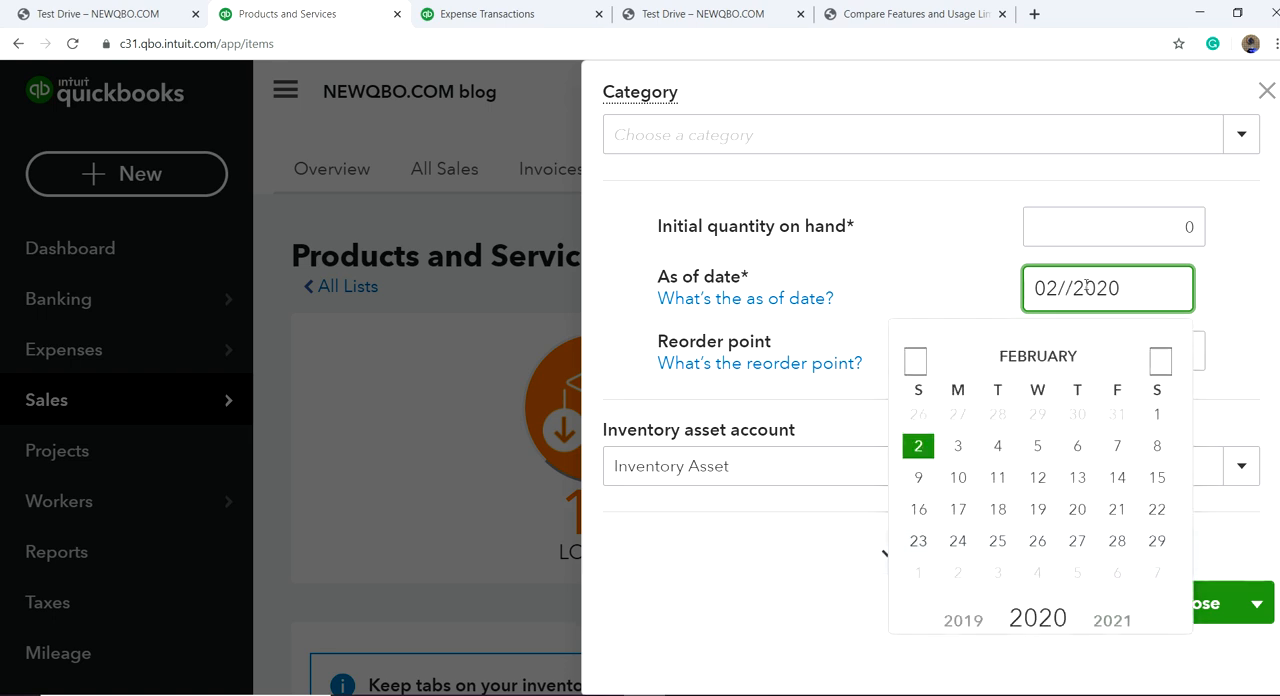
{"action": "type", "text": "01"}
{"action": "left_click", "coordinate": [946, 272]}
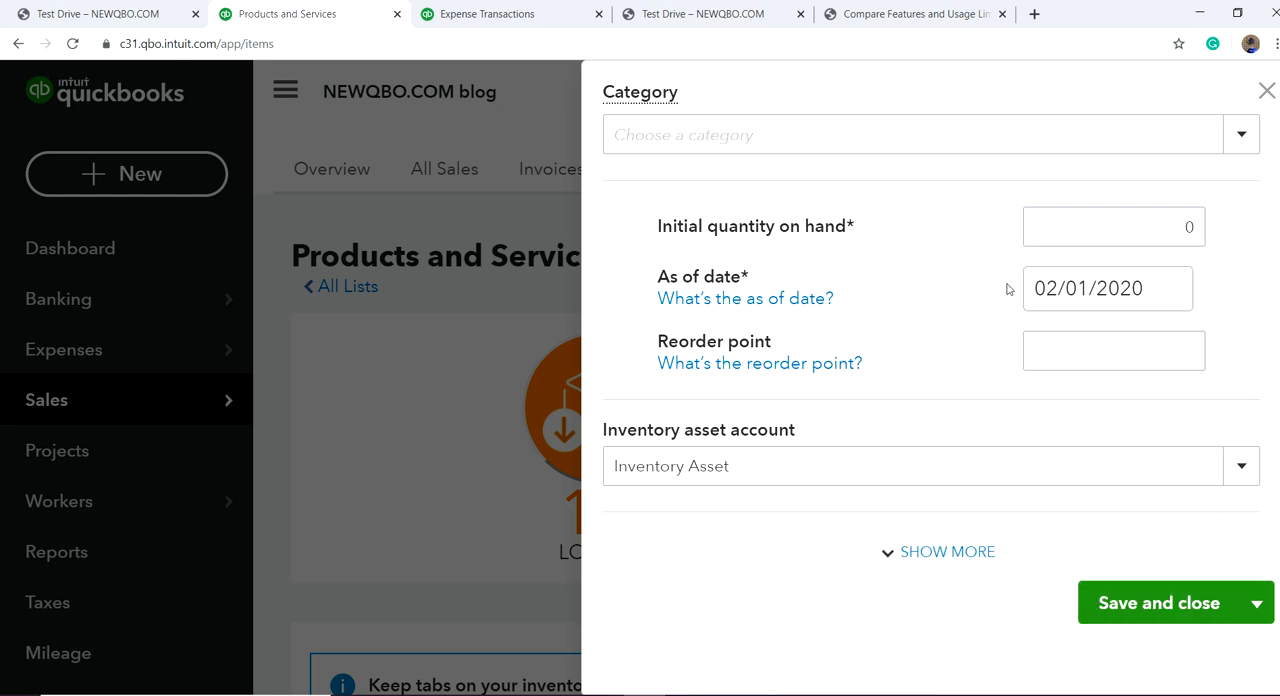
{"action": "left_click", "coordinate": [1114, 351]}
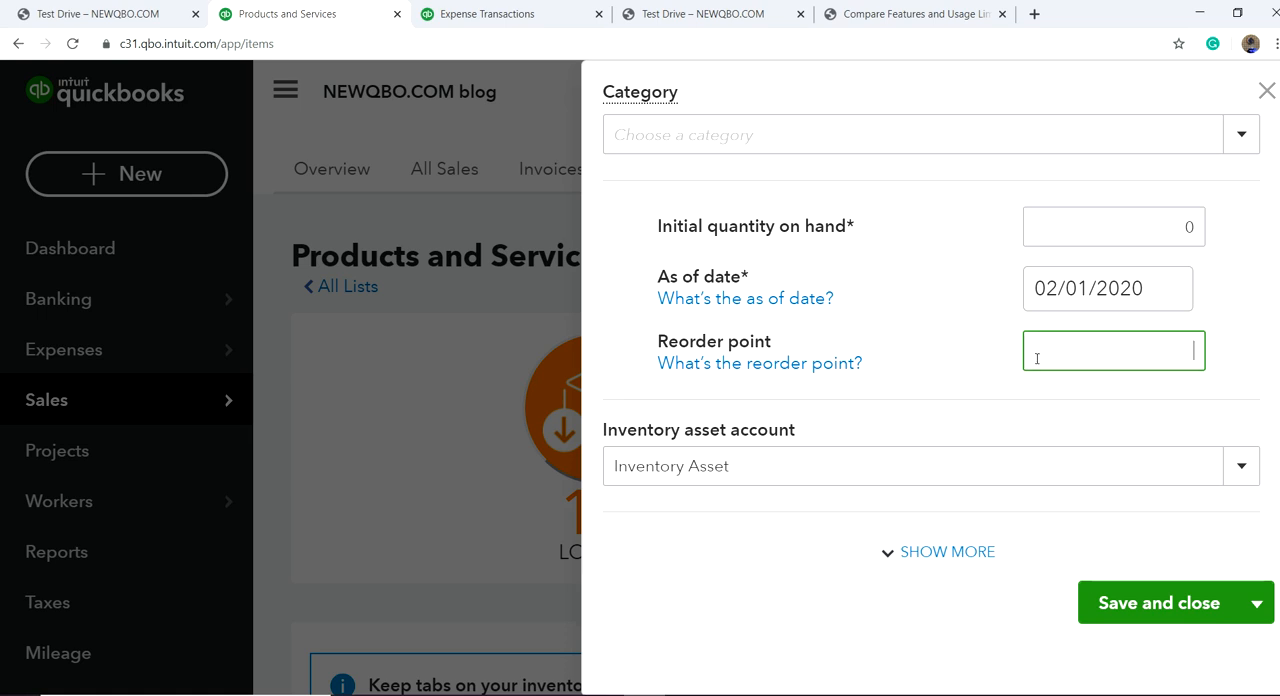
{"action": "type", "text": "100"}
Step: Review the inventory item's asset and income accounts, sales tax category options, purchasing information and preferred vendor field
{"action": "scroll", "coordinate": [946, 420], "scroll_direction": "down", "scroll_amount": 2}
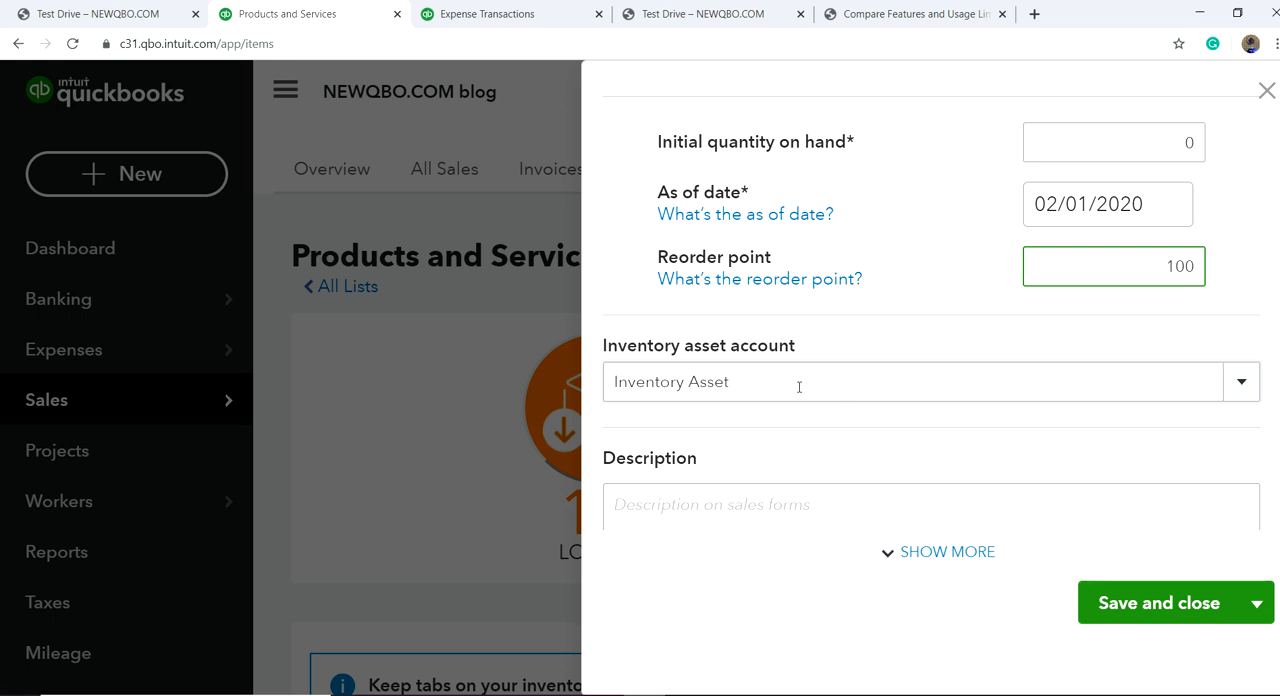
{"action": "scroll", "coordinate": [797, 387], "scroll_direction": "down", "scroll_amount": 2}
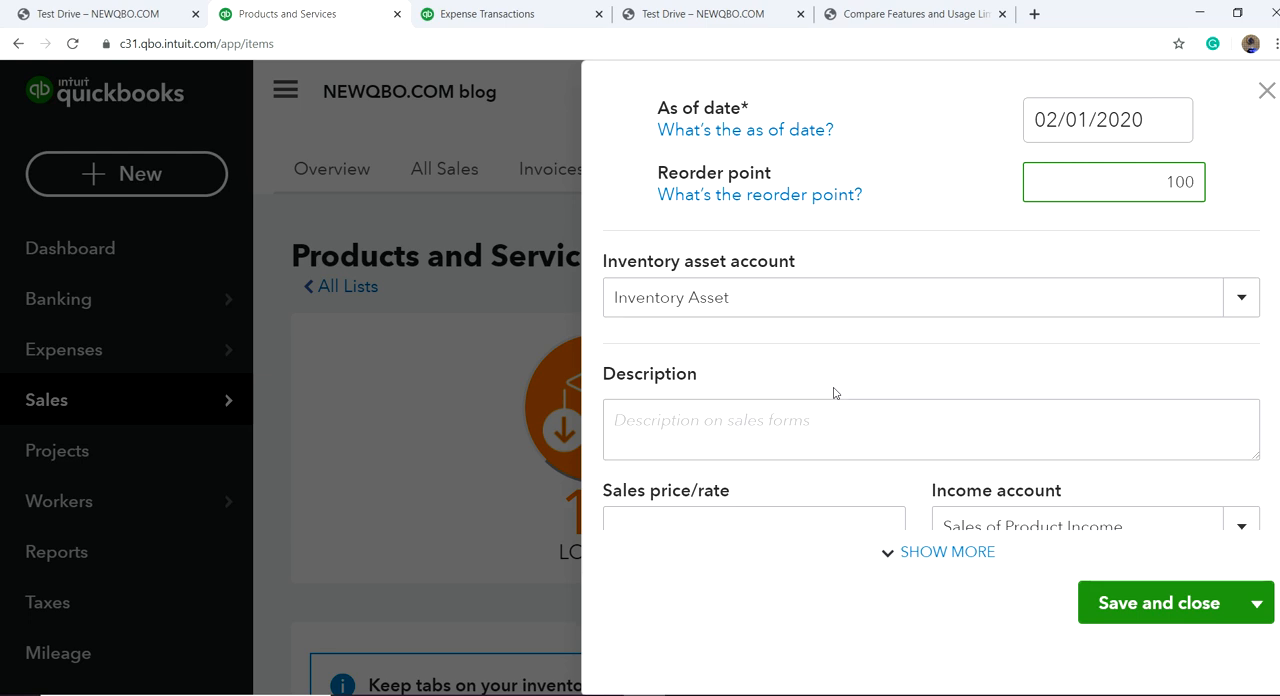
{"action": "scroll", "coordinate": [831, 390], "scroll_direction": "down", "scroll_amount": 3}
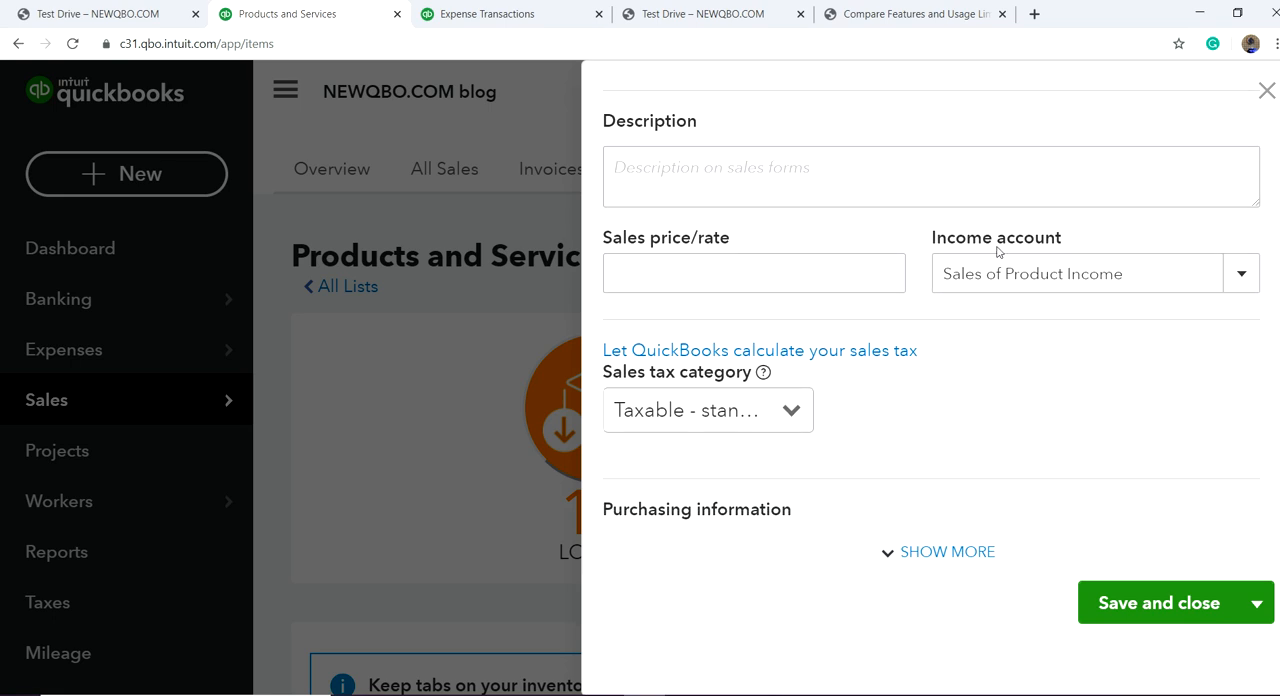
{"action": "scroll", "coordinate": [1000, 370], "scroll_direction": "down", "scroll_amount": 1}
{"action": "scroll", "coordinate": [942, 383], "scroll_direction": "down", "scroll_amount": 2}
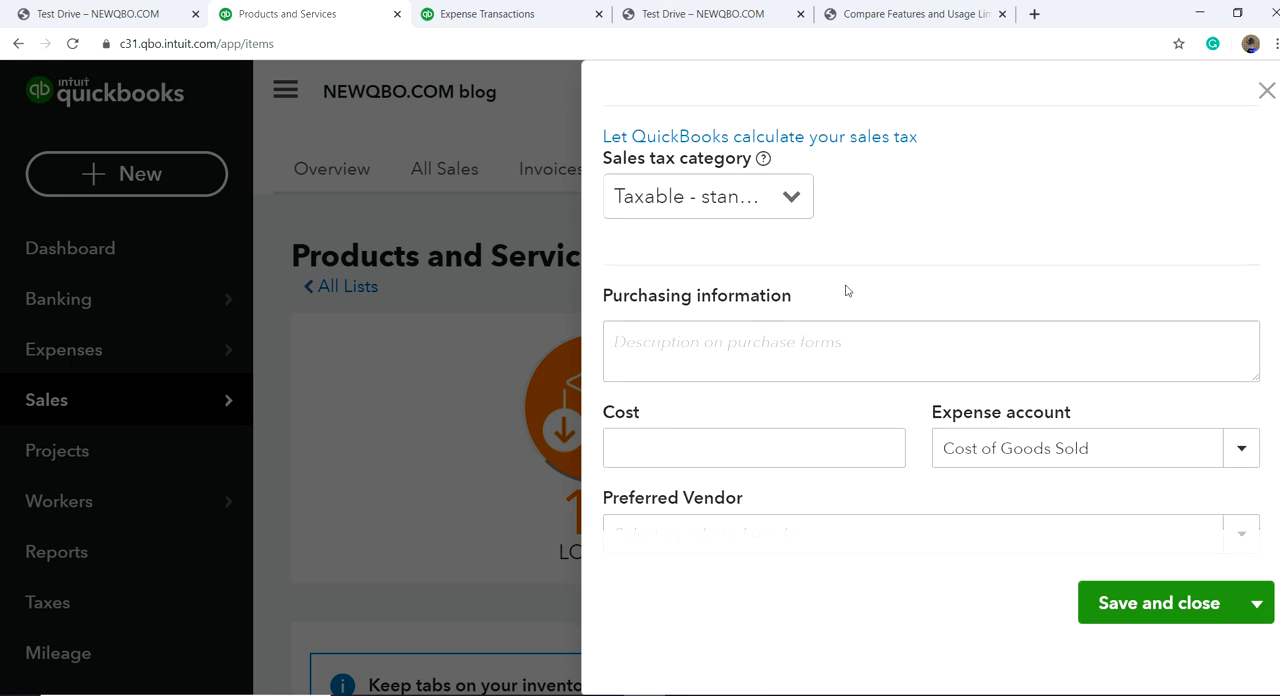
{"action": "left_click", "coordinate": [799, 212]}
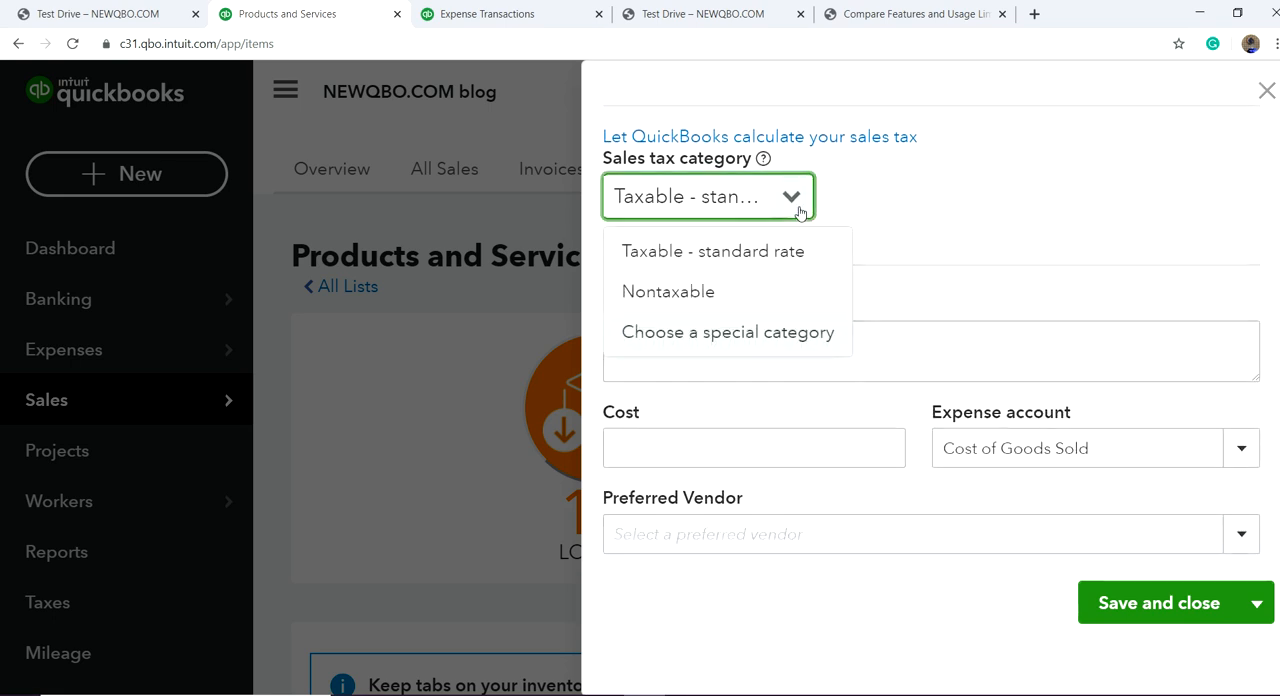
{"action": "left_click", "coordinate": [799, 212]}
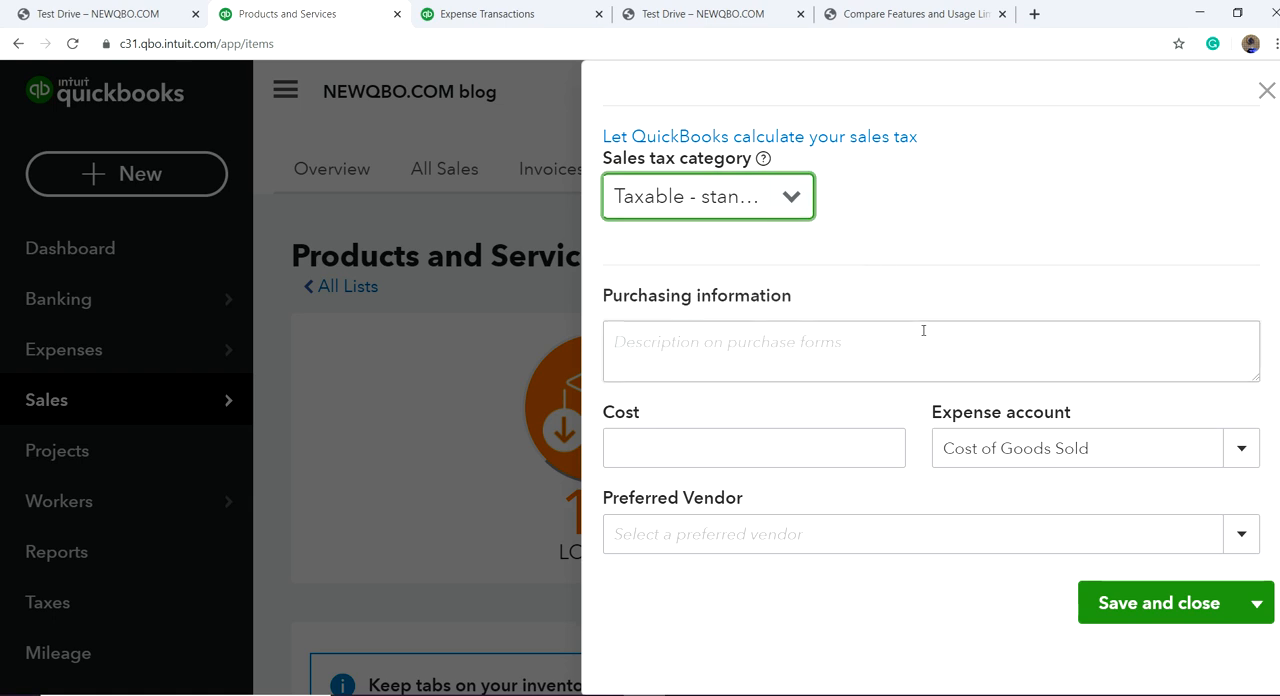
{"action": "left_click", "coordinate": [705, 350]}
{"action": "scroll", "coordinate": [1048, 299], "scroll_direction": "up", "scroll_amount": 2}
{"action": "scroll", "coordinate": [1046, 341], "scroll_direction": "down", "scroll_amount": 2}
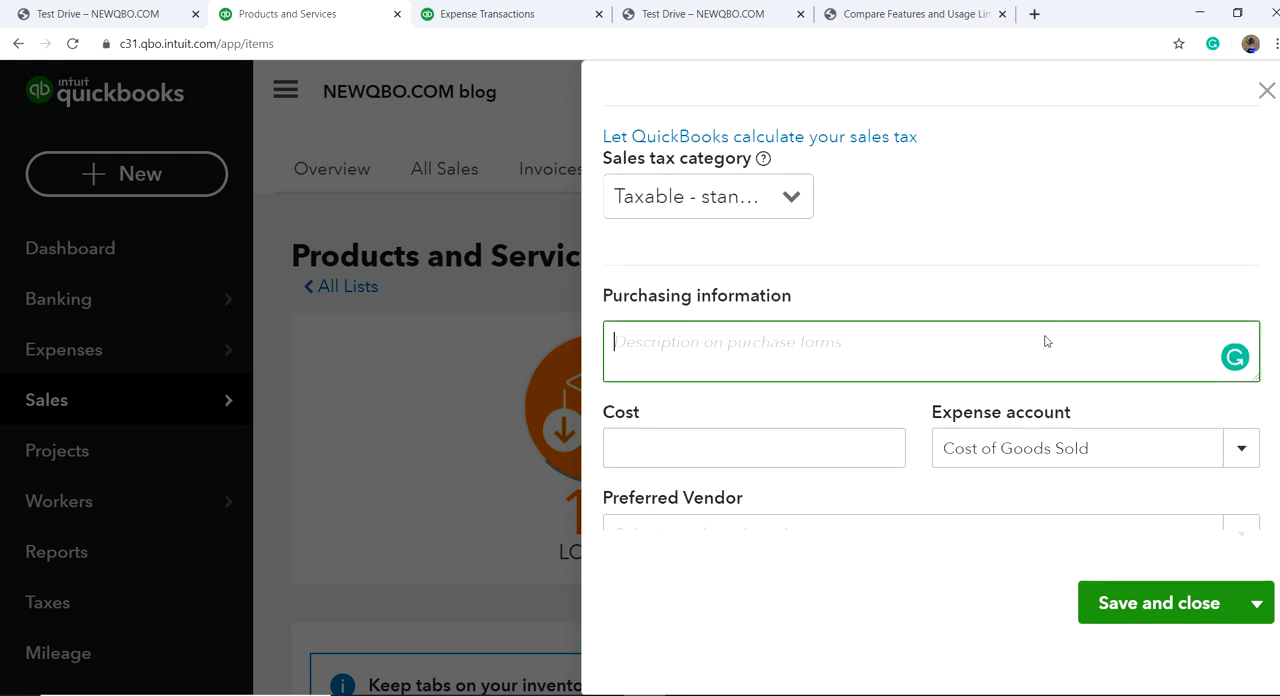
{"action": "left_click", "coordinate": [832, 543]}
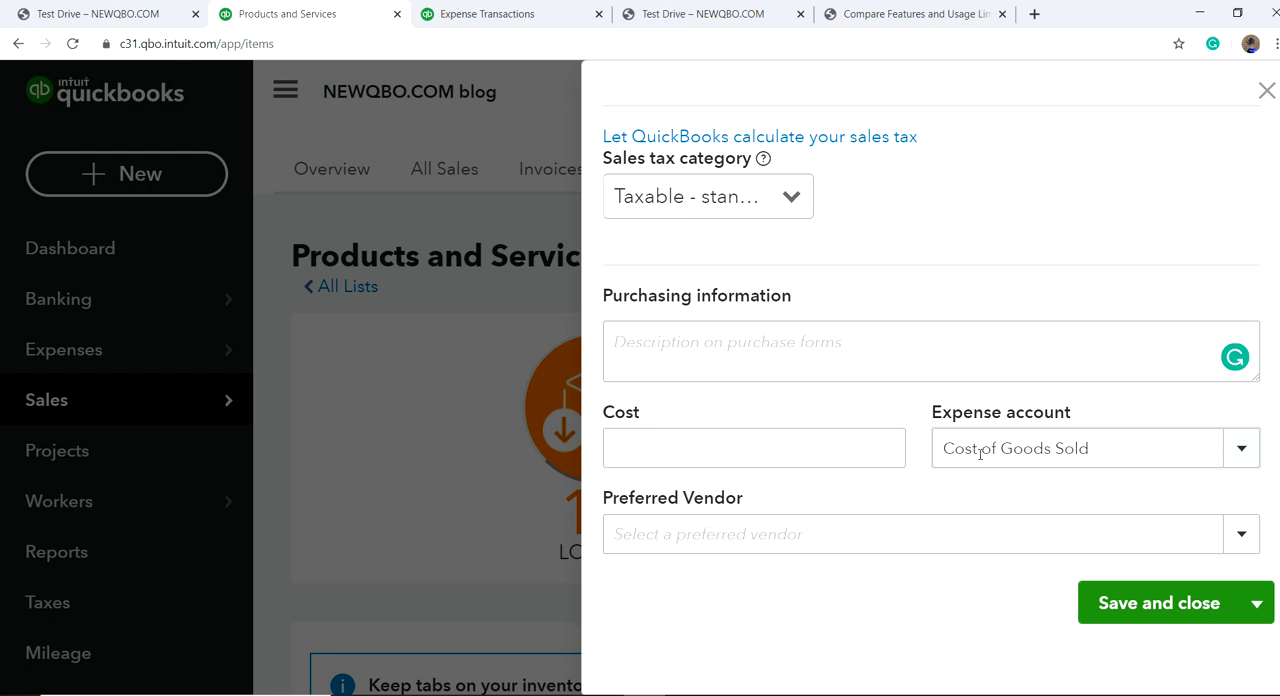
Step: Enter a sales price of 1500 and a cost of 1,200 for the inventory item, and close the form without saving
{"action": "left_click", "coordinate": [852, 449]}
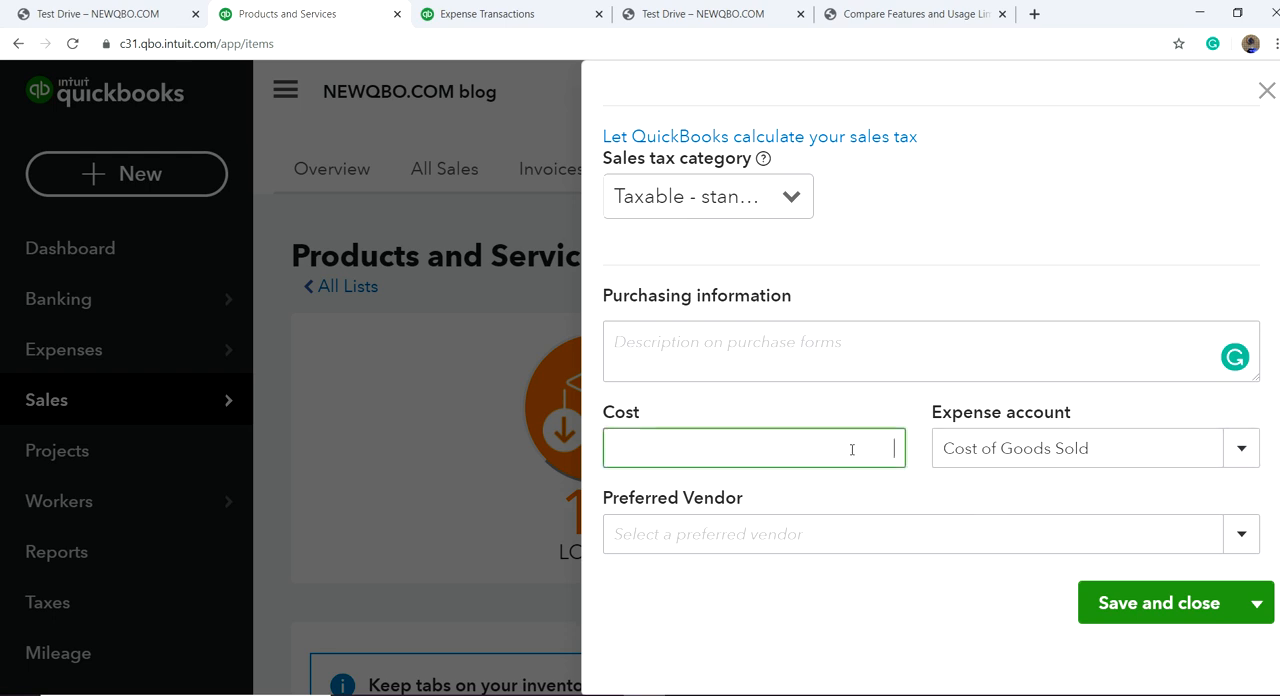
{"action": "scroll", "coordinate": [1090, 292], "scroll_direction": "up", "scroll_amount": 4}
{"action": "left_click", "coordinate": [849, 395]}
{"action": "type", "text": "1500"}
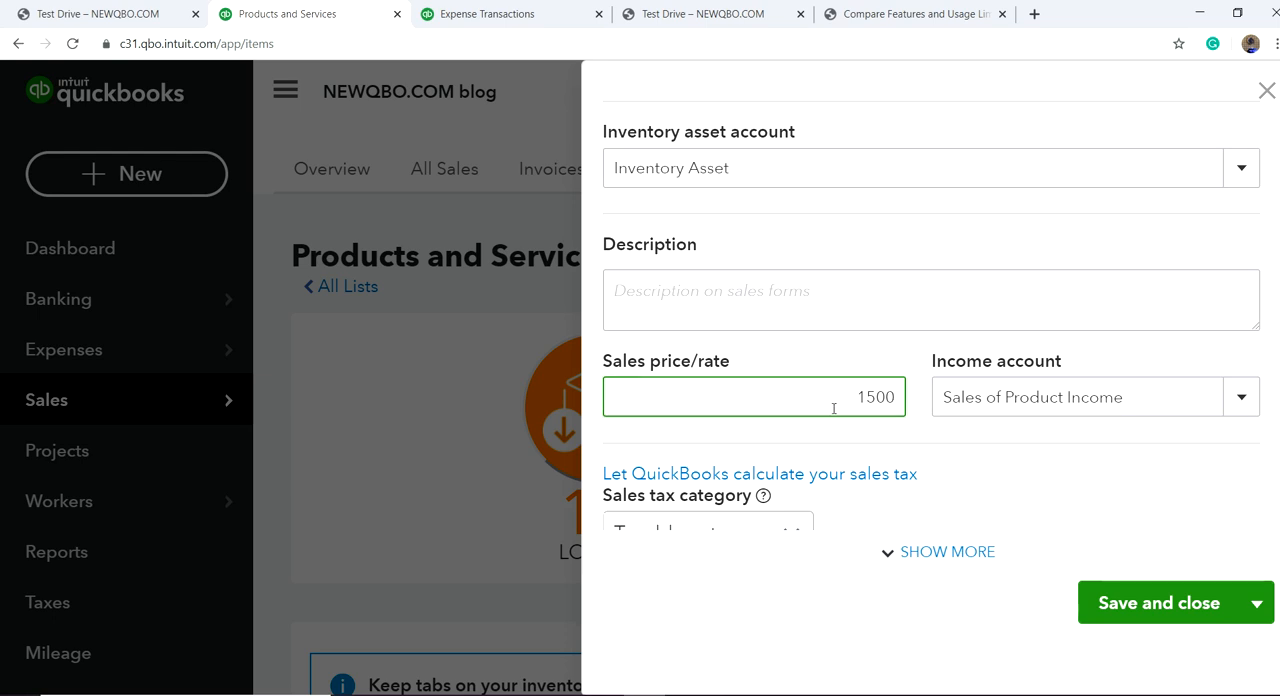
{"action": "scroll", "coordinate": [958, 490], "scroll_direction": "down", "scroll_amount": 3}
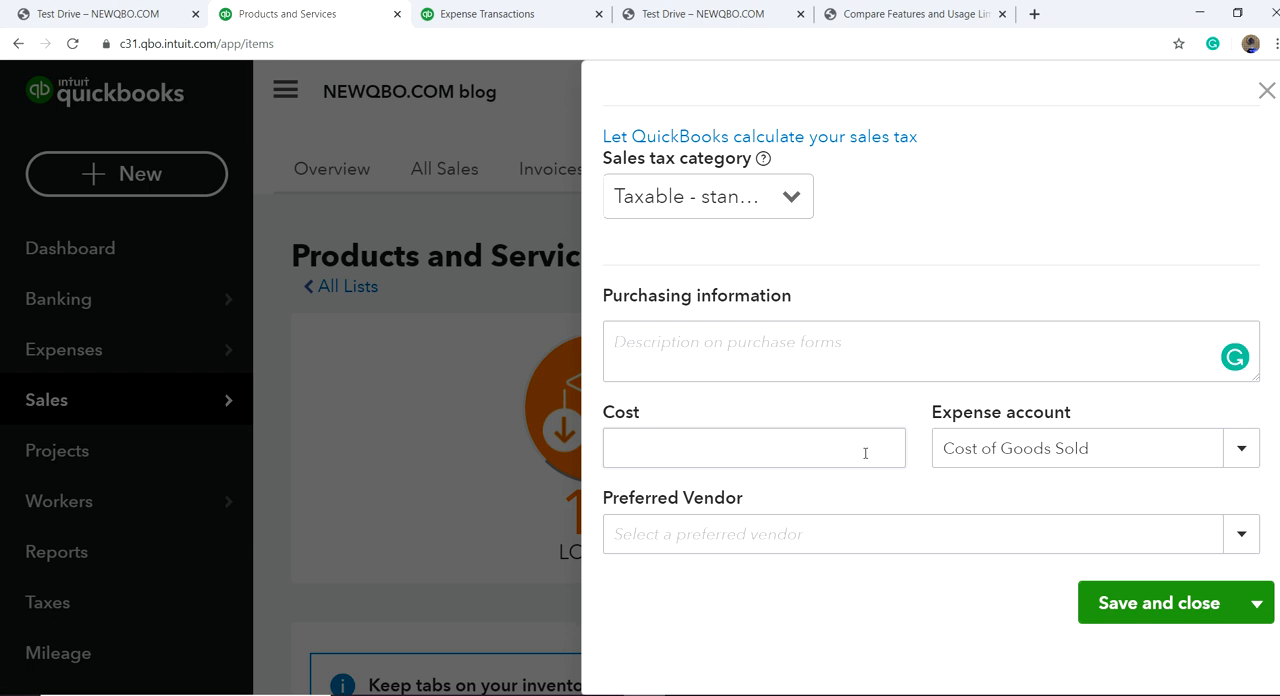
{"action": "left_click", "coordinate": [865, 453]}
{"action": "type", "text": "1,200"}
{"action": "left_click", "coordinate": [918, 588]}
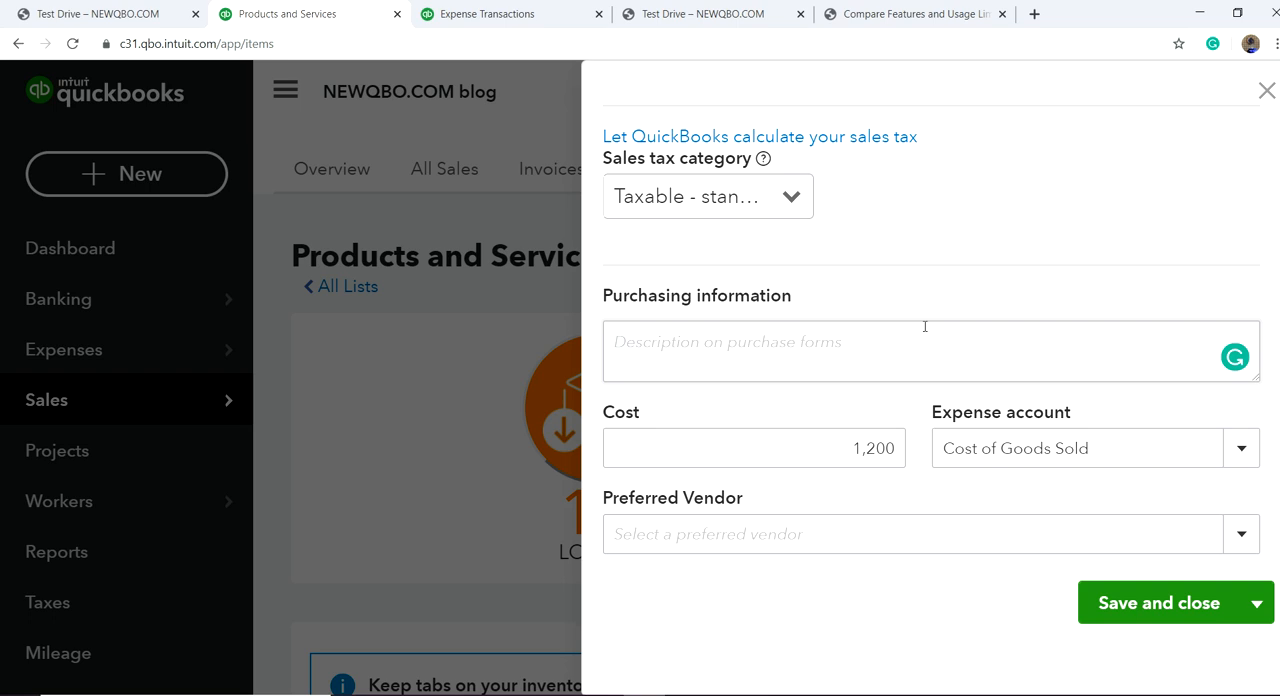
{"action": "left_click", "coordinate": [1266, 93]}
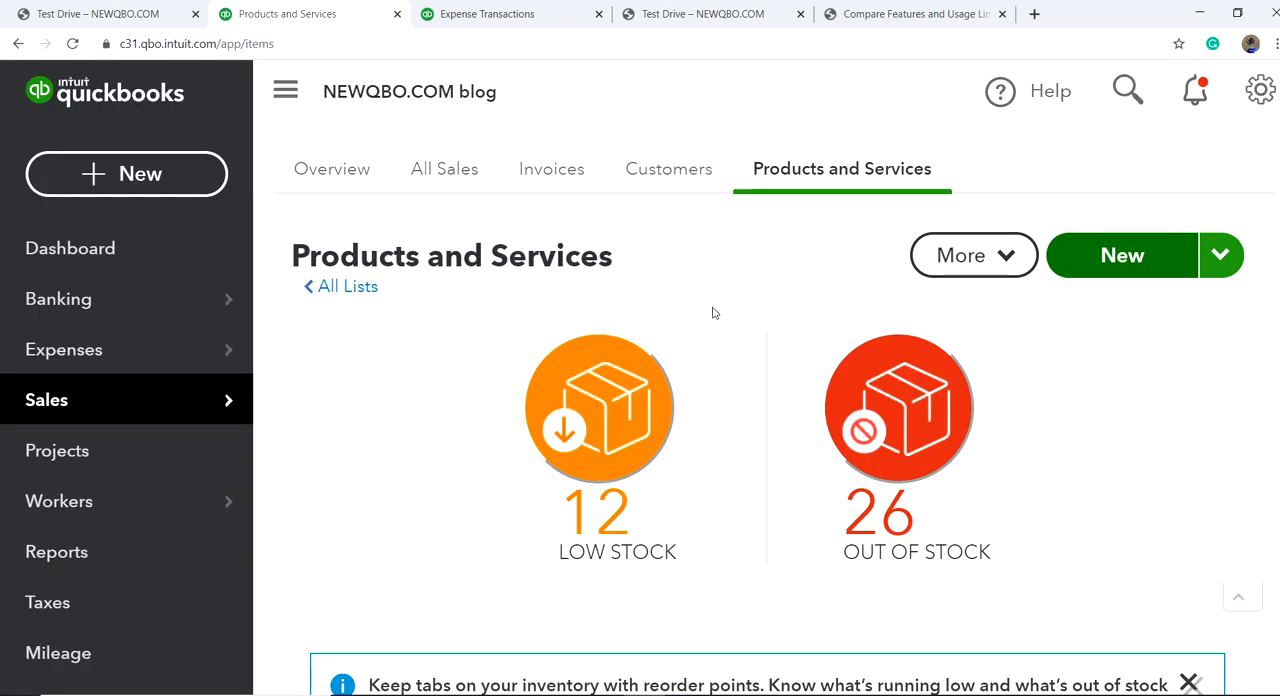
Step: Open the Recurring Transactions list and look through its templates
{"action": "scroll", "coordinate": [713, 313], "scroll_direction": "down", "scroll_amount": 4}
{"action": "scroll", "coordinate": [767, 318], "scroll_direction": "up", "scroll_amount": 4}
{"action": "left_click", "coordinate": [1261, 90]}
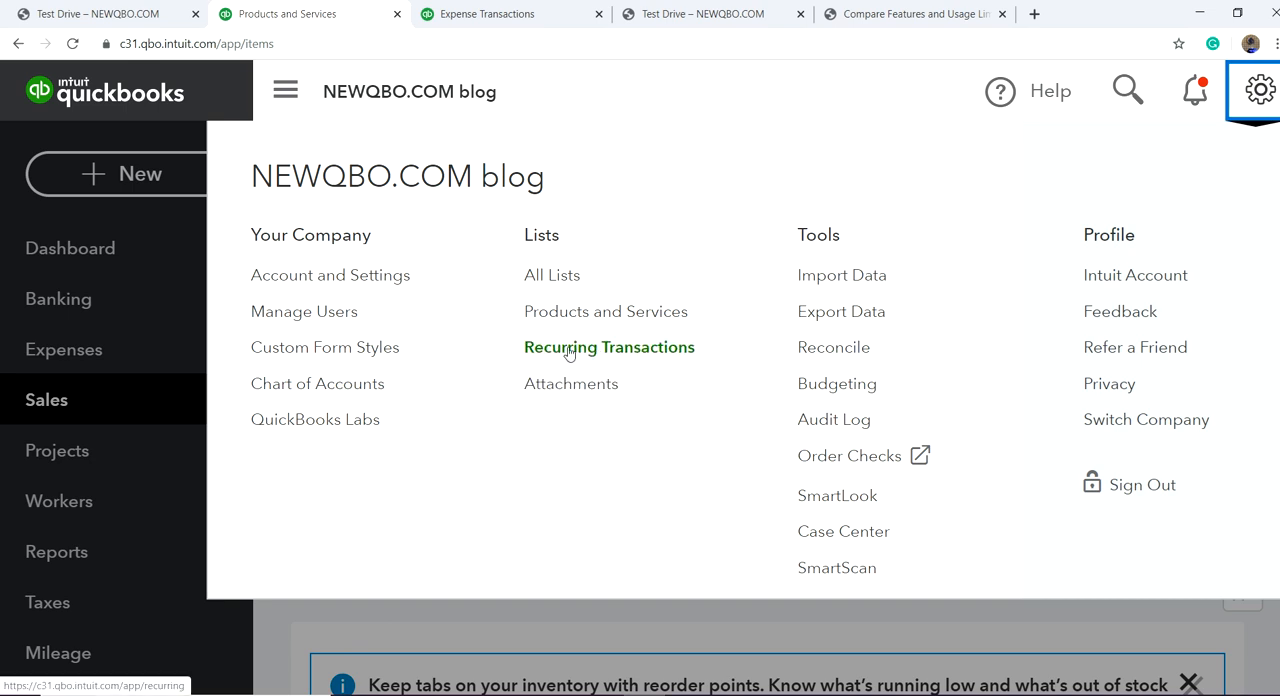
{"action": "left_click", "coordinate": [662, 350]}
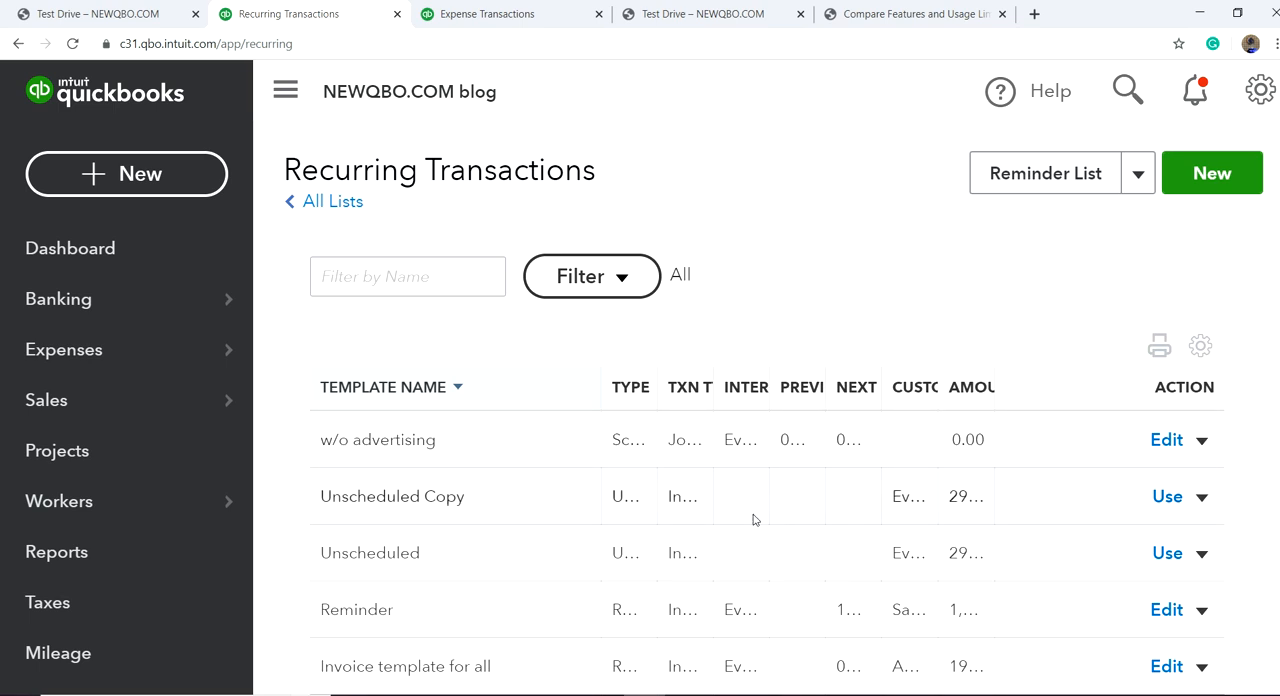
{"action": "scroll", "coordinate": [663, 536], "scroll_direction": "down", "scroll_amount": 2}
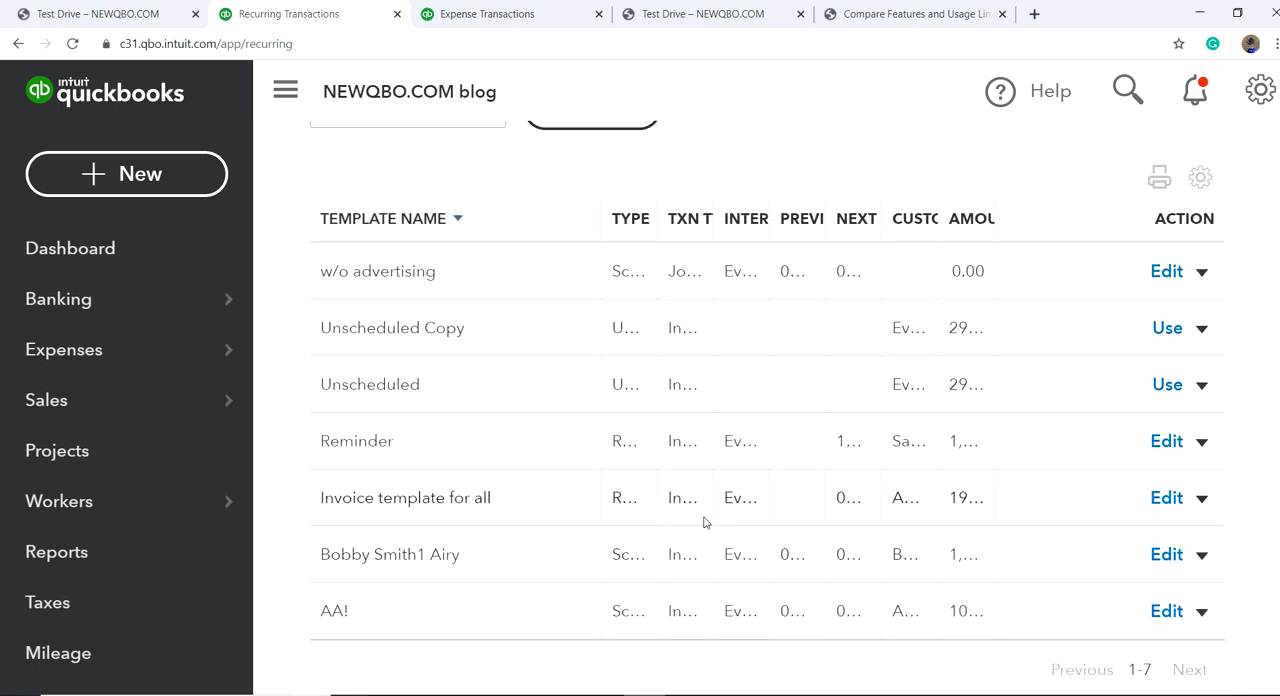
Step: Collapse the navigation menu and start a new recurring transaction template of the Invoice type
{"action": "left_click", "coordinate": [283, 95]}
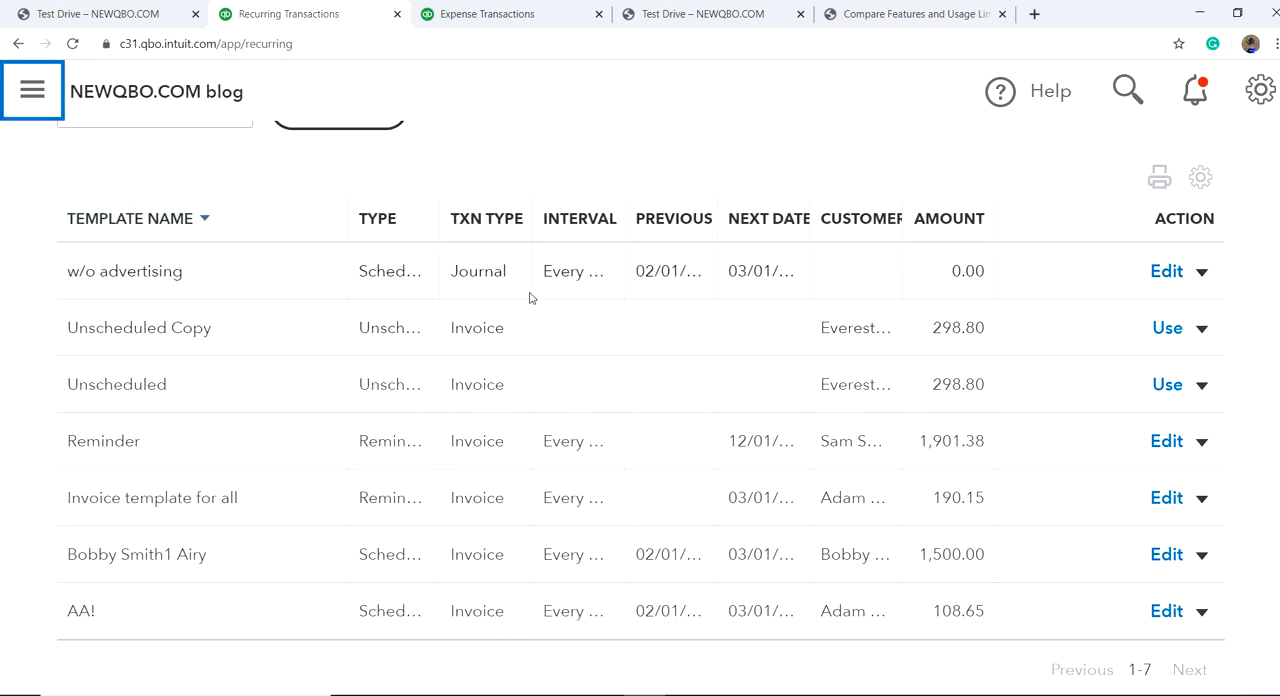
{"action": "scroll", "coordinate": [526, 299], "scroll_direction": "up", "scroll_amount": 2}
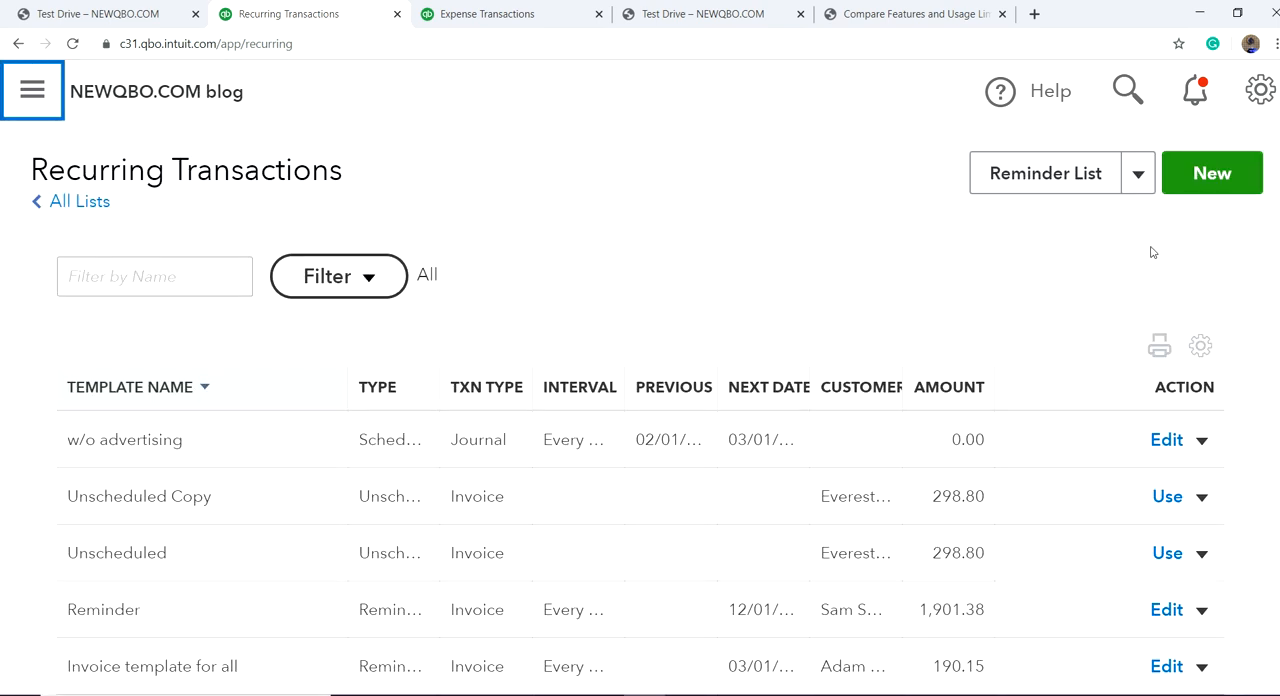
{"action": "left_click", "coordinate": [1180, 188]}
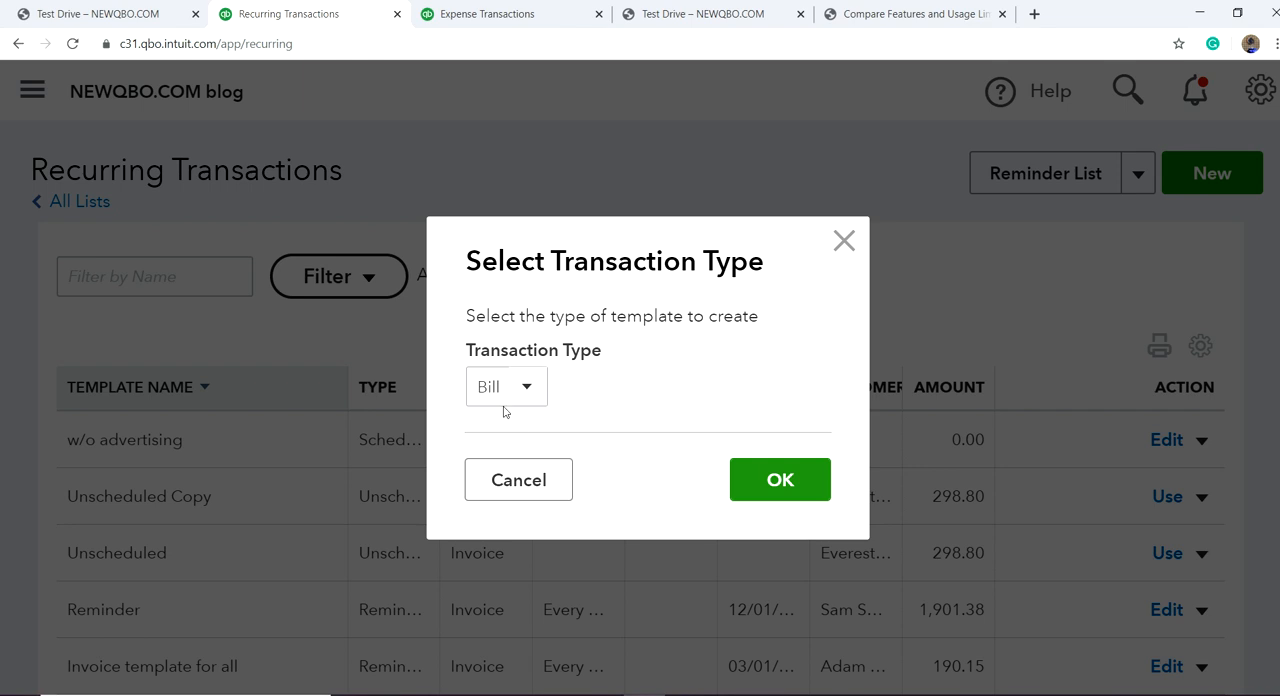
{"action": "left_click", "coordinate": [527, 387]}
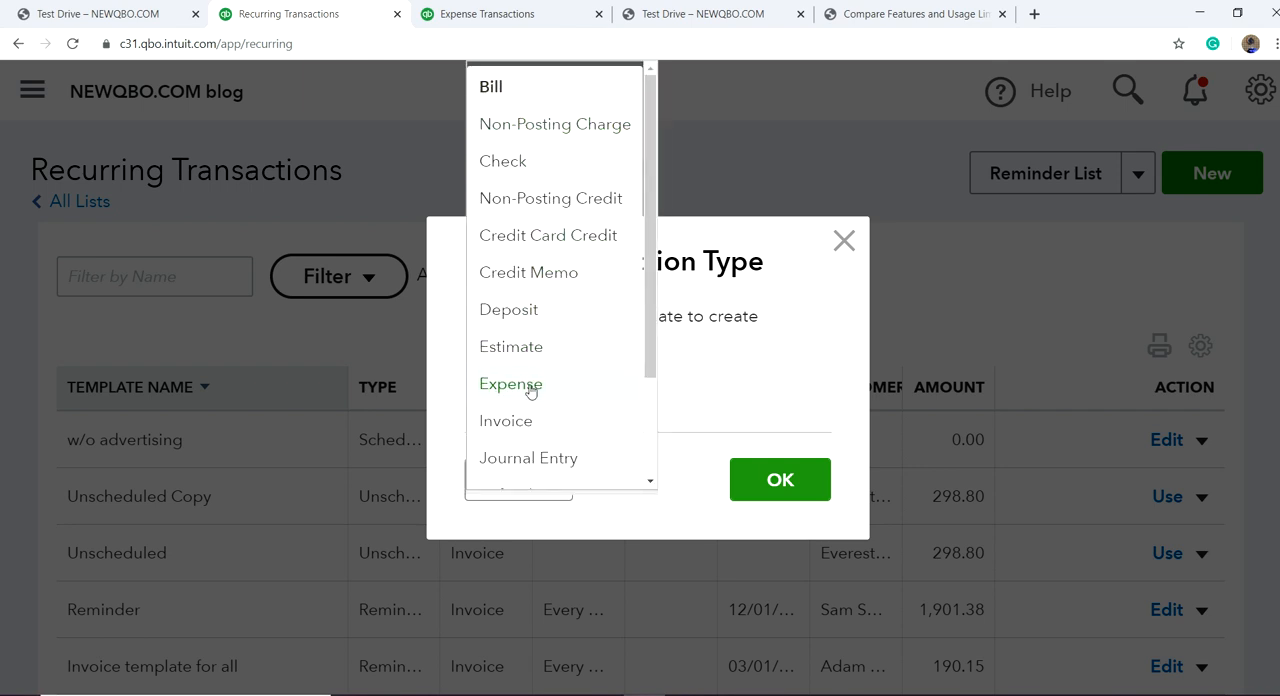
{"action": "left_click", "coordinate": [529, 423]}
{"action": "left_click", "coordinate": [757, 482]}
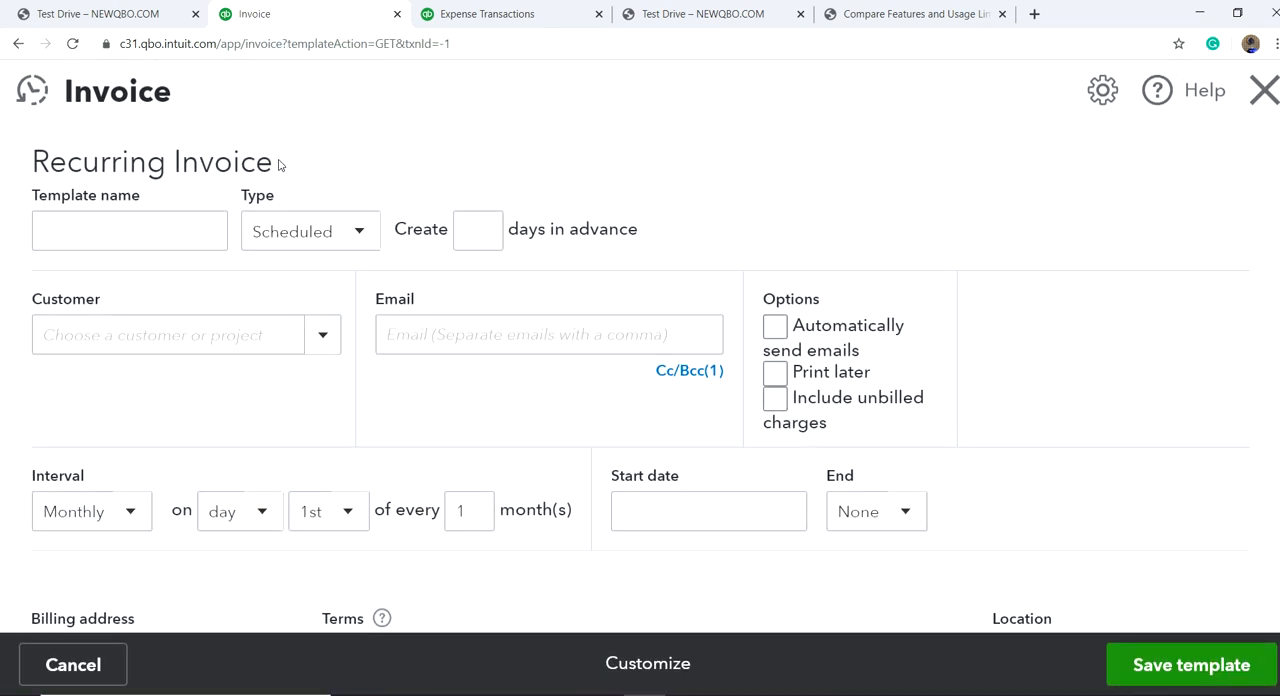
Step: Try the Reminder and Unscheduled types on the recurring invoice template, and leave the form without saving
{"action": "left_click", "coordinate": [362, 233]}
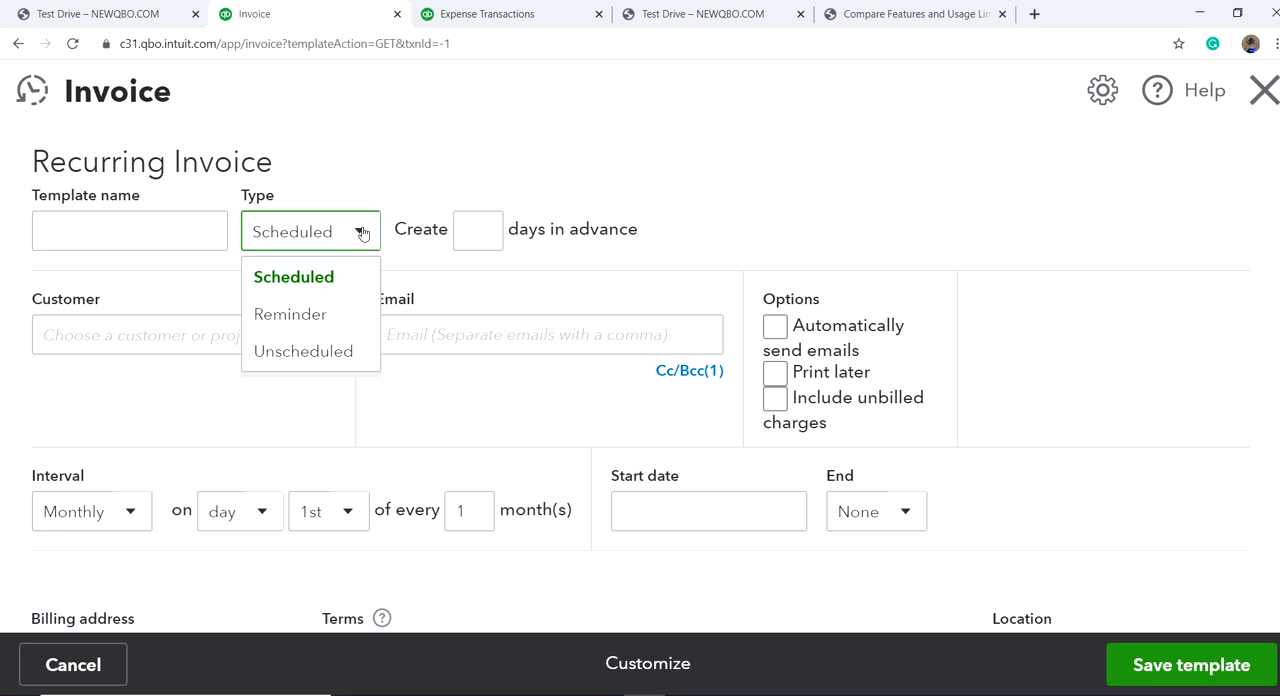
{"action": "left_click", "coordinate": [331, 315]}
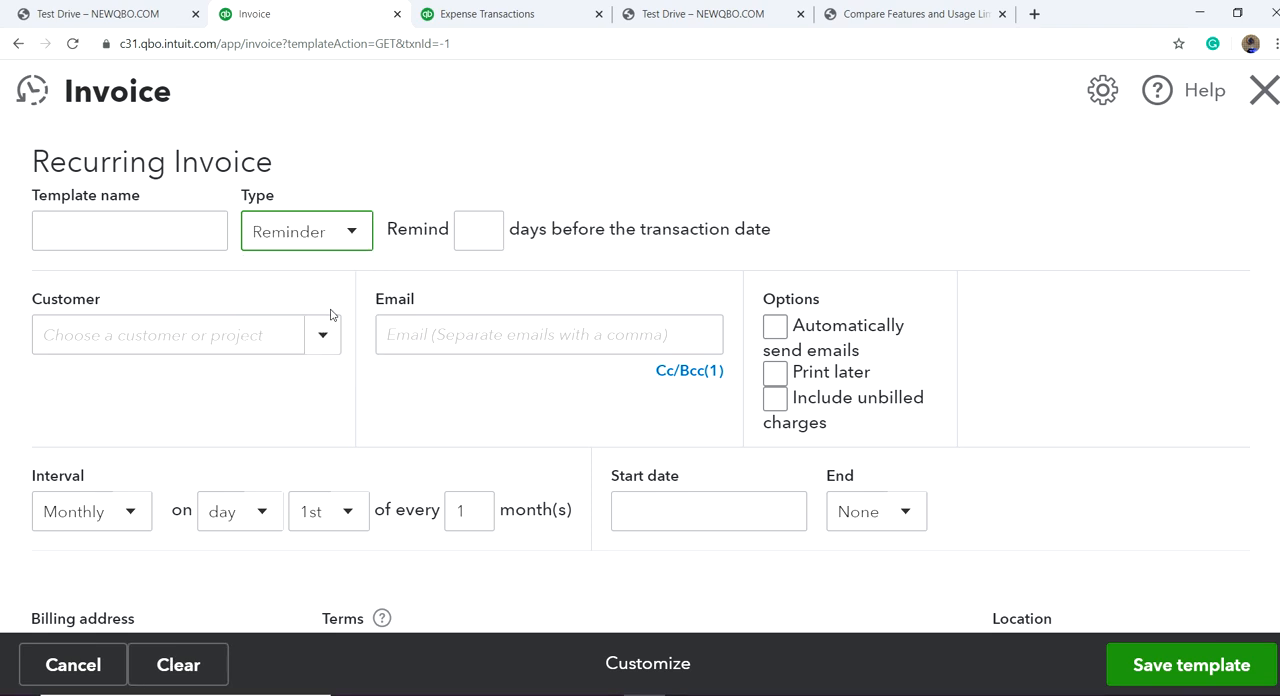
{"action": "left_click", "coordinate": [352, 233]}
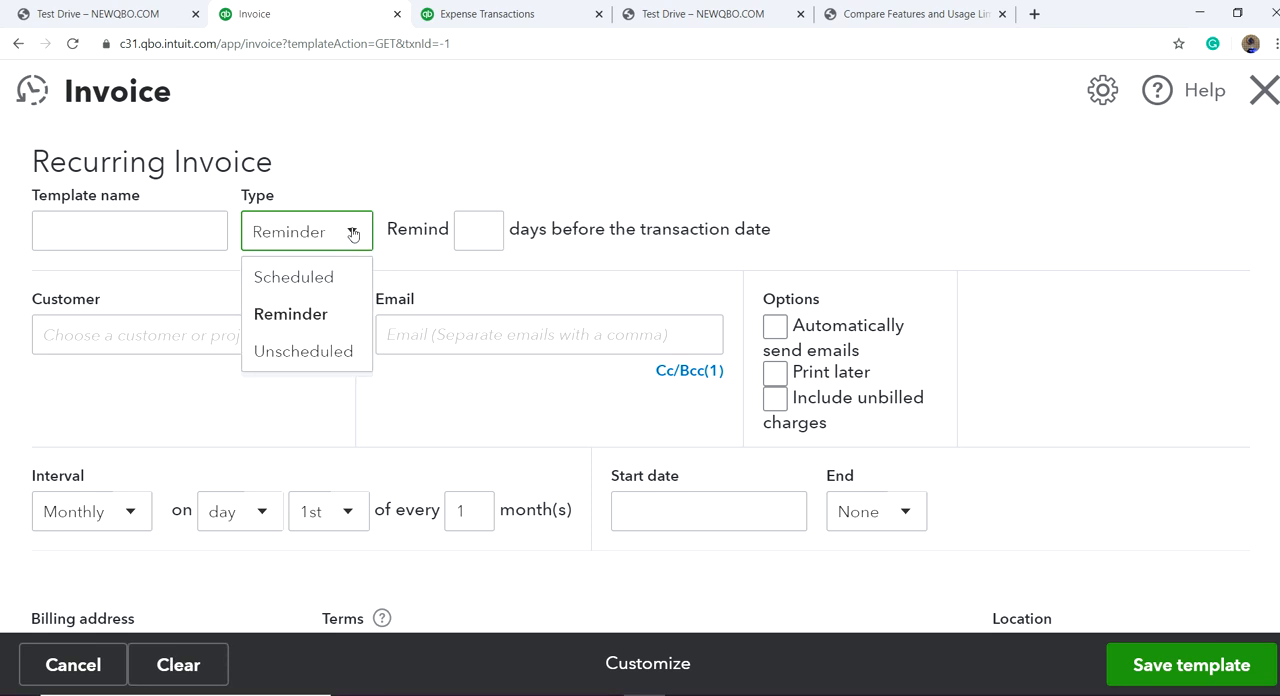
{"action": "left_click", "coordinate": [322, 350]}
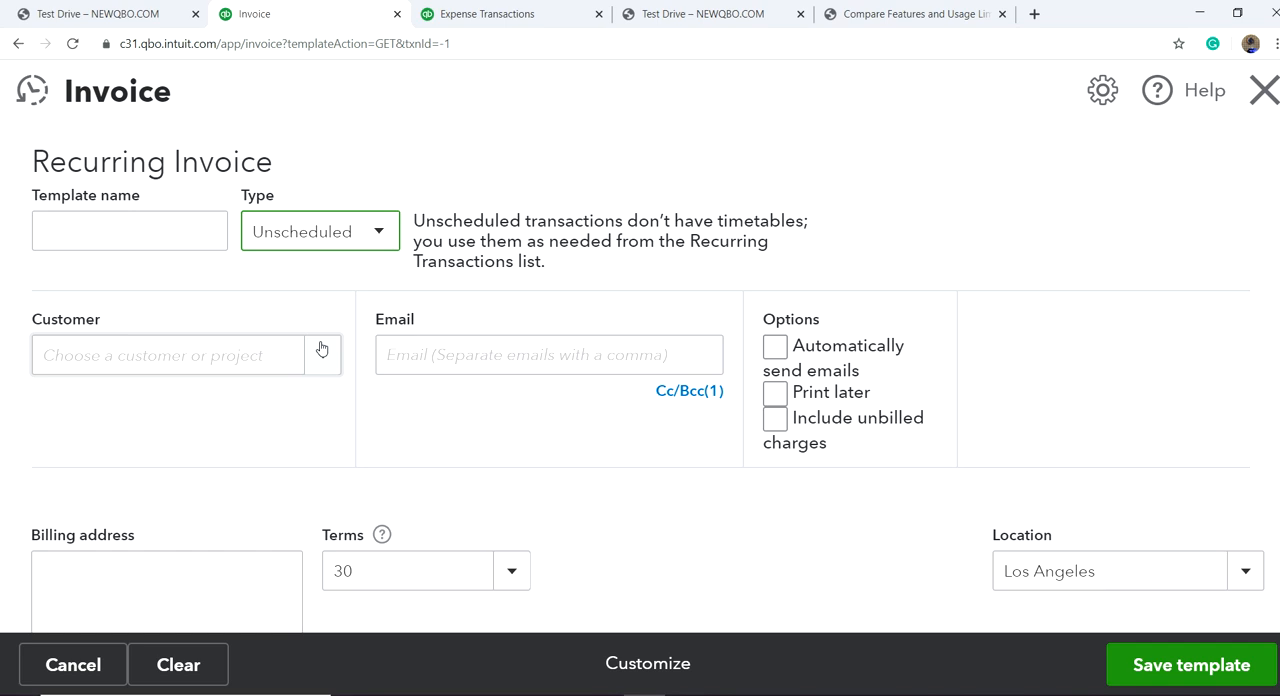
{"action": "left_click", "coordinate": [1266, 89]}
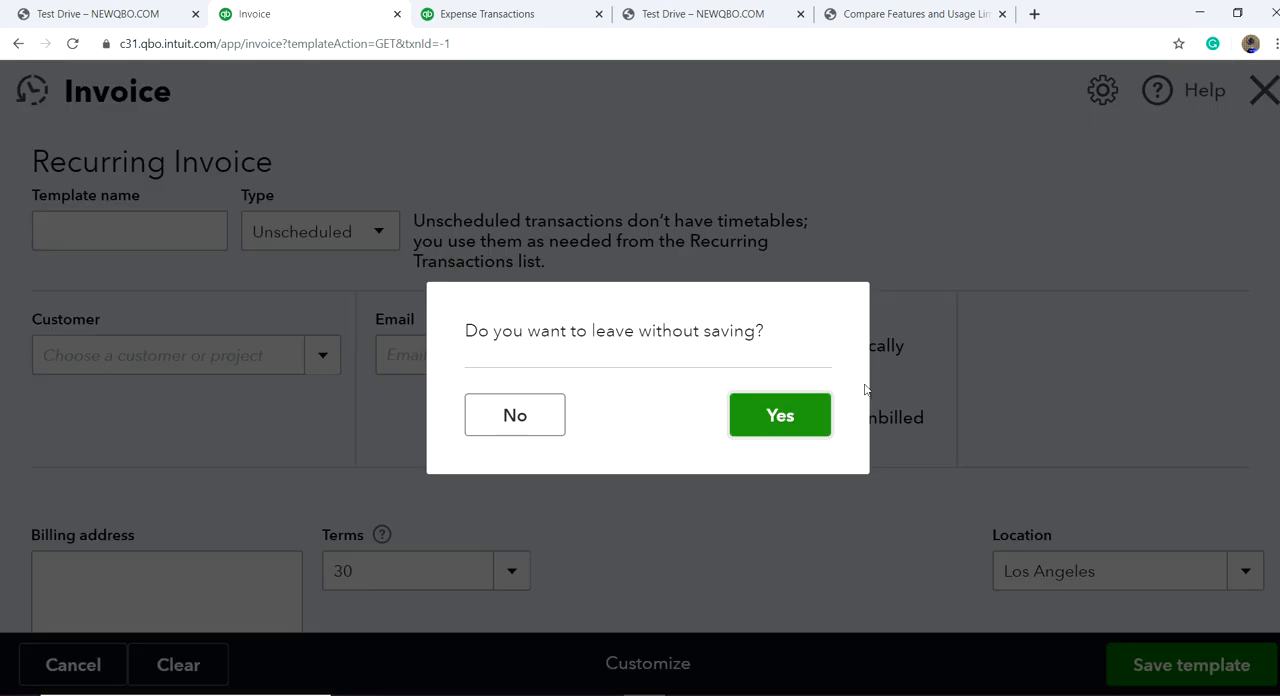
{"action": "left_click", "coordinate": [811, 434]}
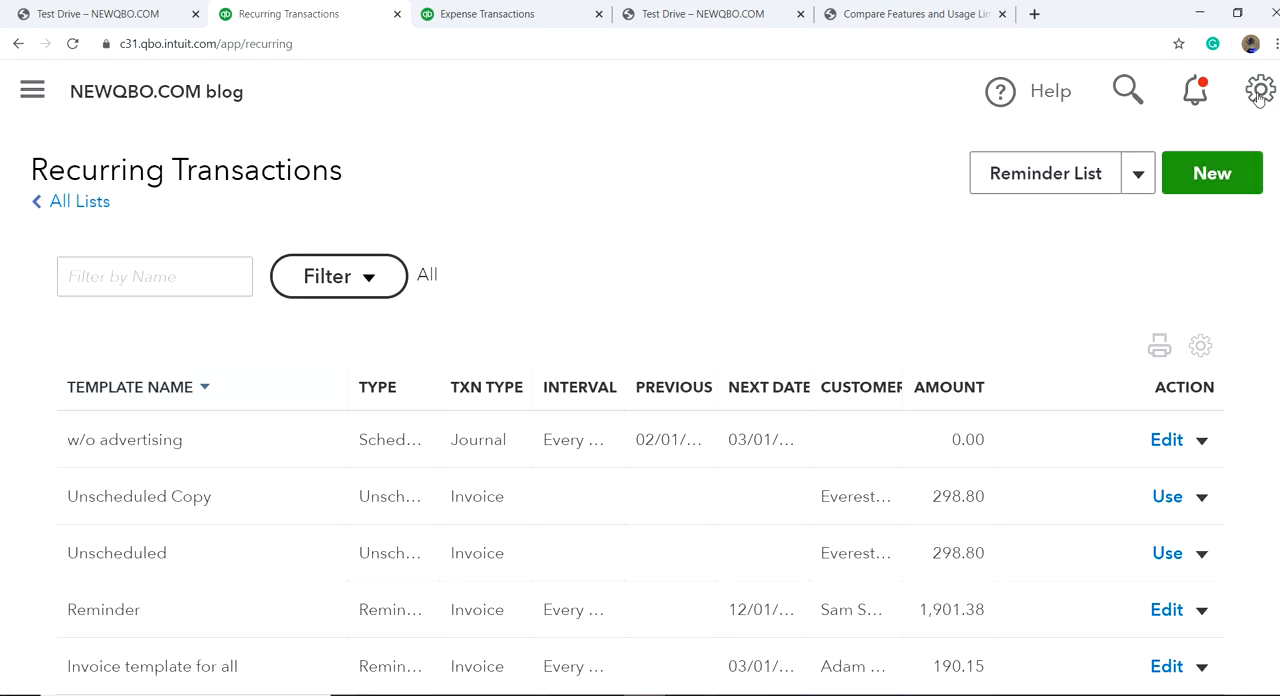
Step: Open the Attachments list and look through the uploaded files with their linked transactions
{"action": "left_click", "coordinate": [1258, 94]}
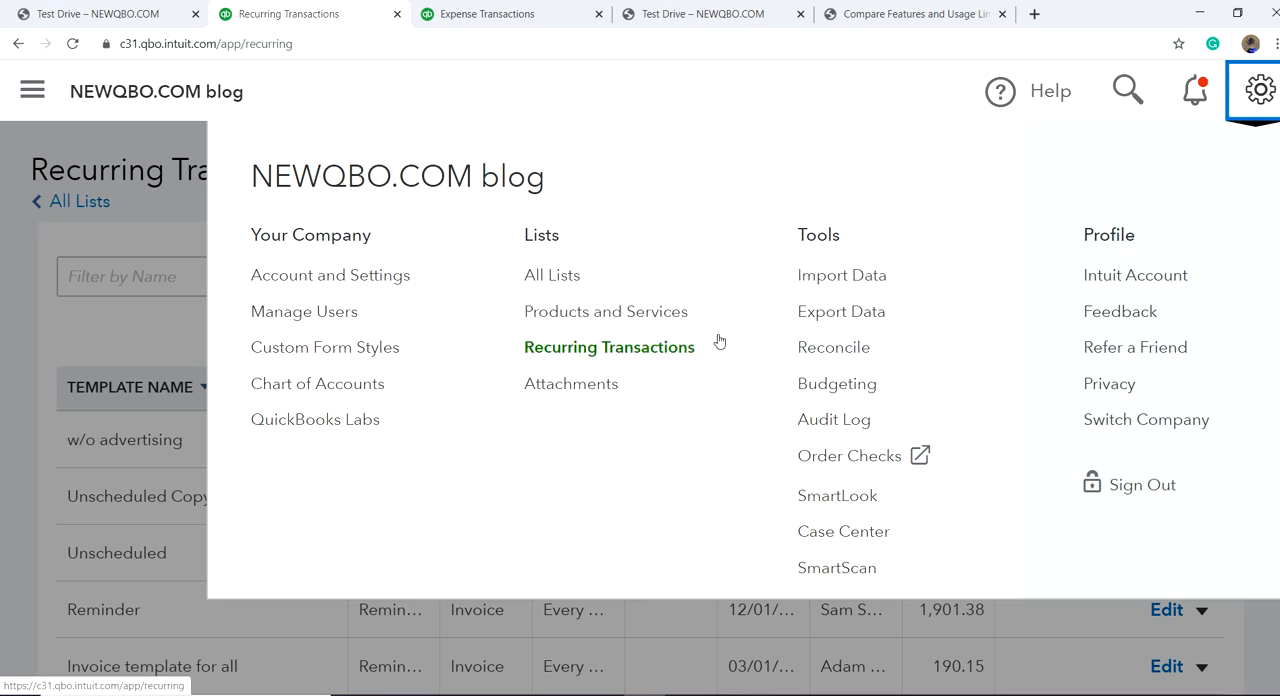
{"action": "left_click", "coordinate": [580, 388]}
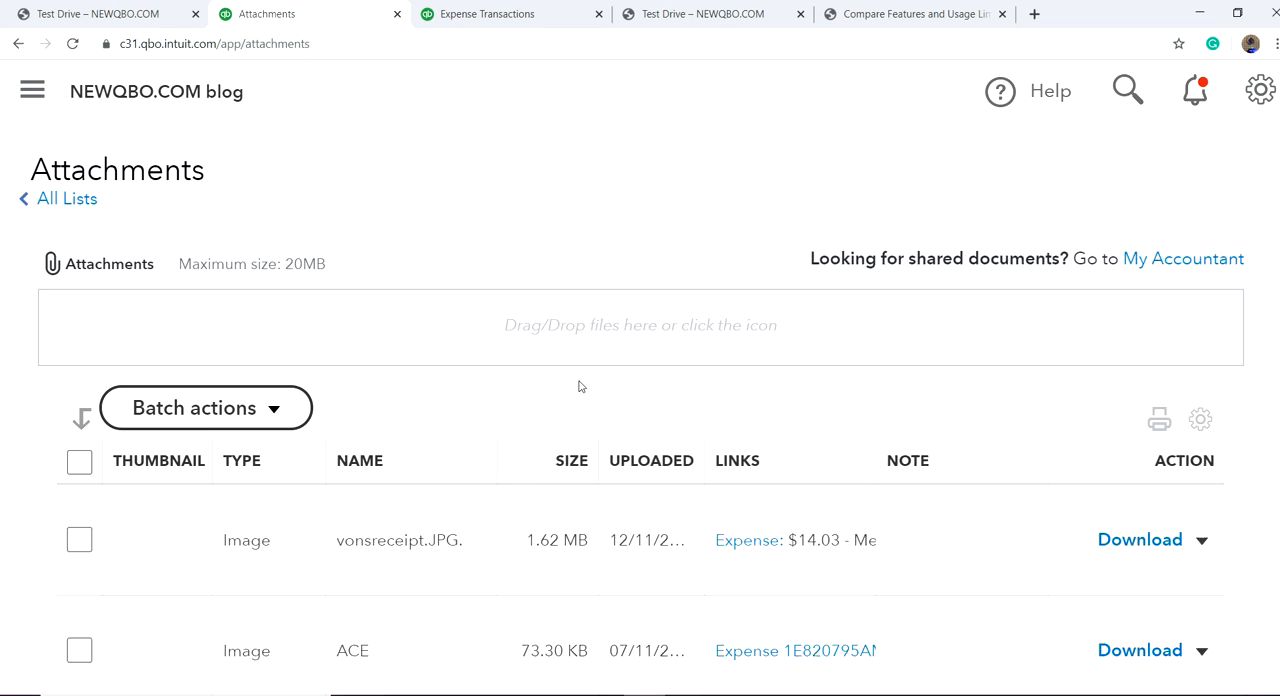
{"action": "scroll", "coordinate": [950, 540], "scroll_direction": "down", "scroll_amount": 3}
{"action": "scroll", "coordinate": [981, 555], "scroll_direction": "down", "scroll_amount": 1}
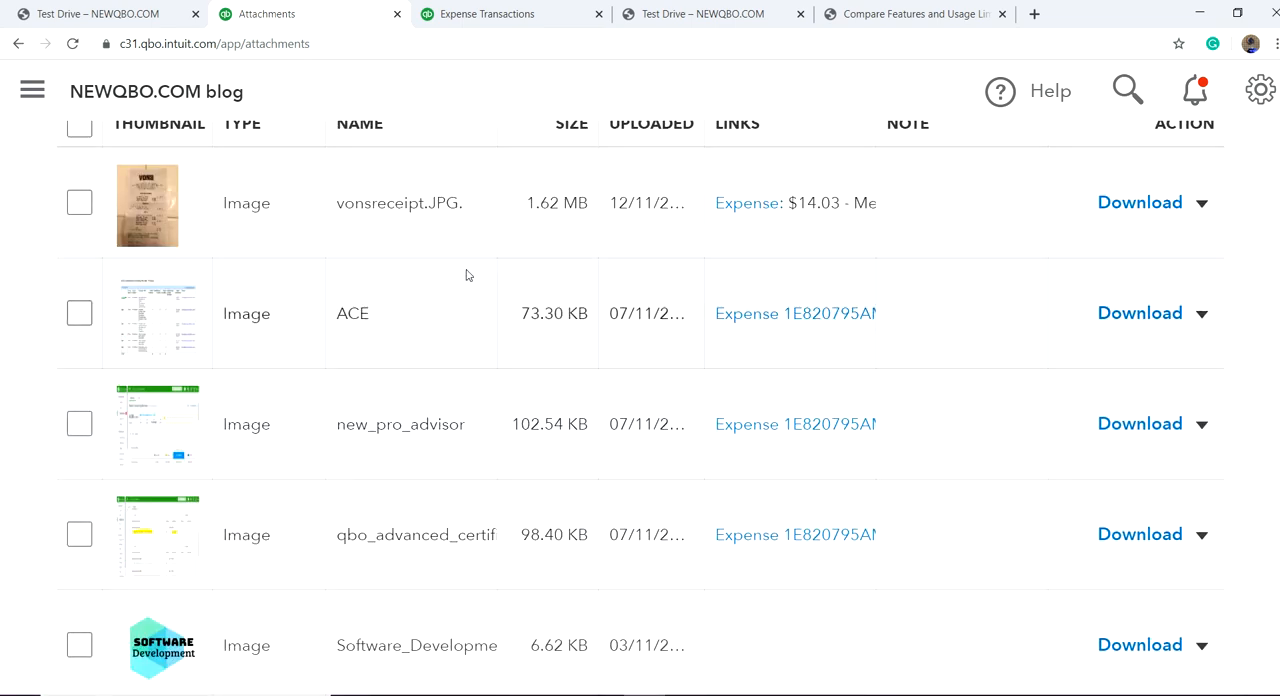
{"action": "scroll", "coordinate": [371, 254], "scroll_direction": "up", "scroll_amount": 3}
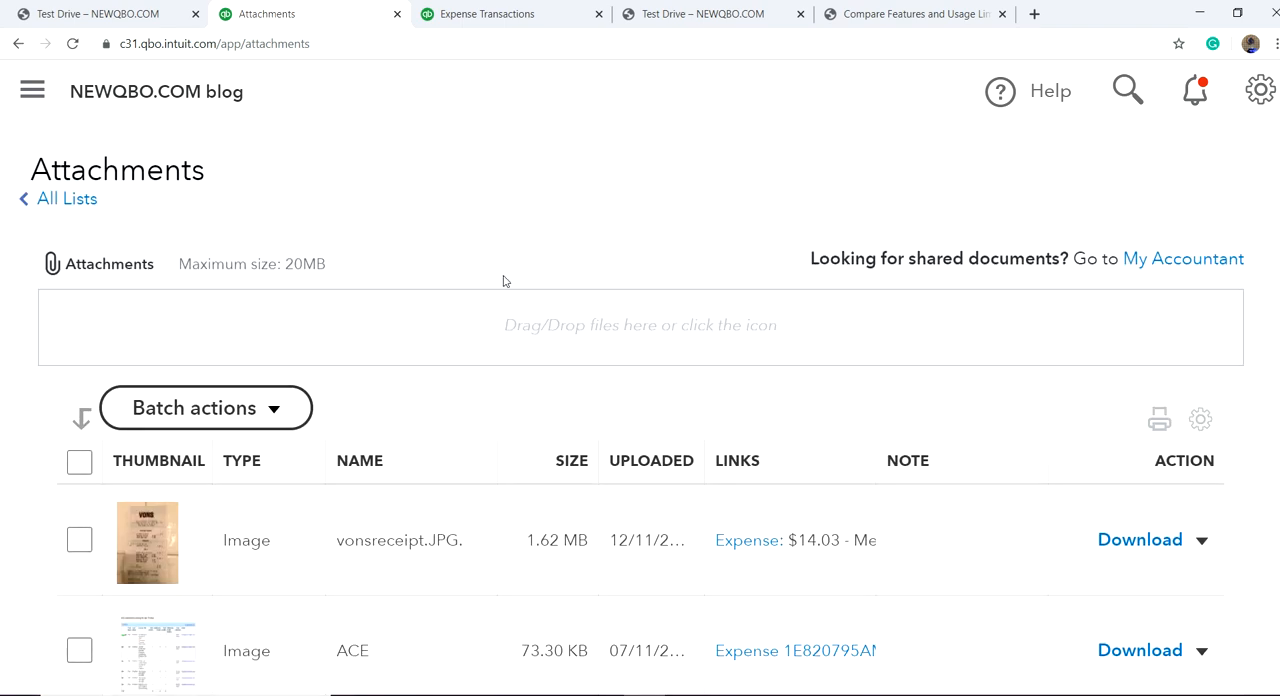
Step: Open QuickBooks Labs, review the available experimental plug-ins, and close it without changing any of them
{"action": "left_click", "coordinate": [1262, 95]}
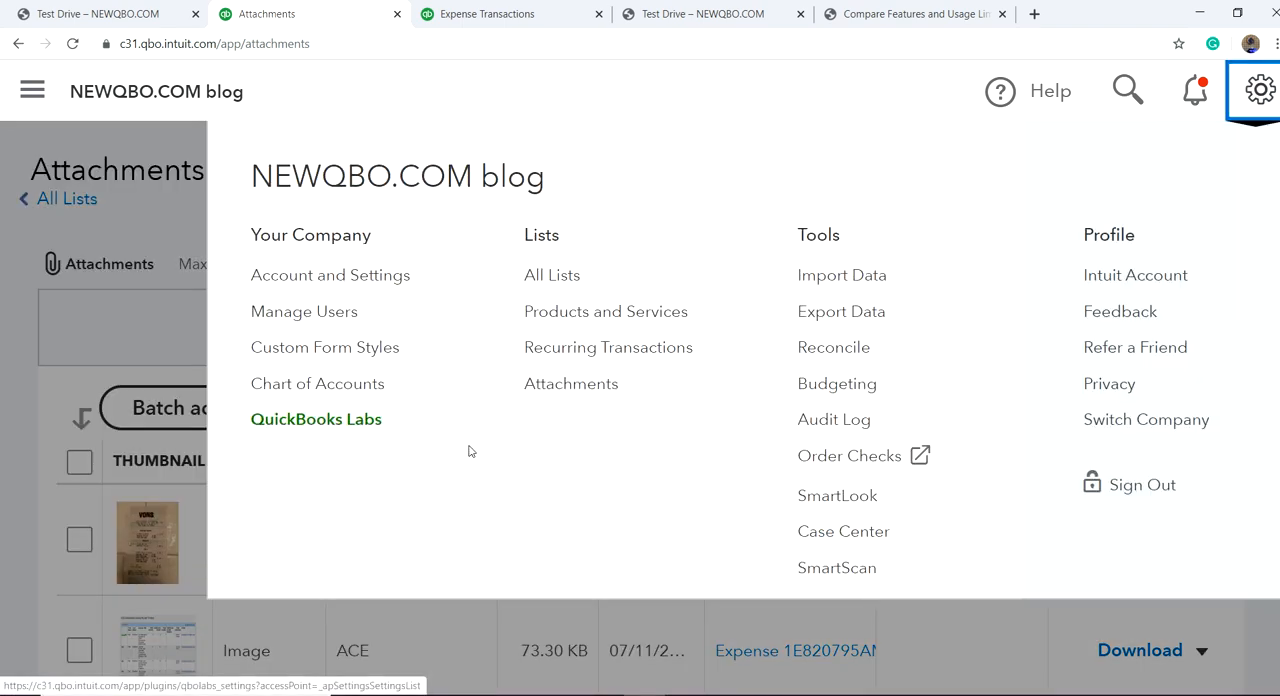
{"action": "left_click", "coordinate": [297, 421]}
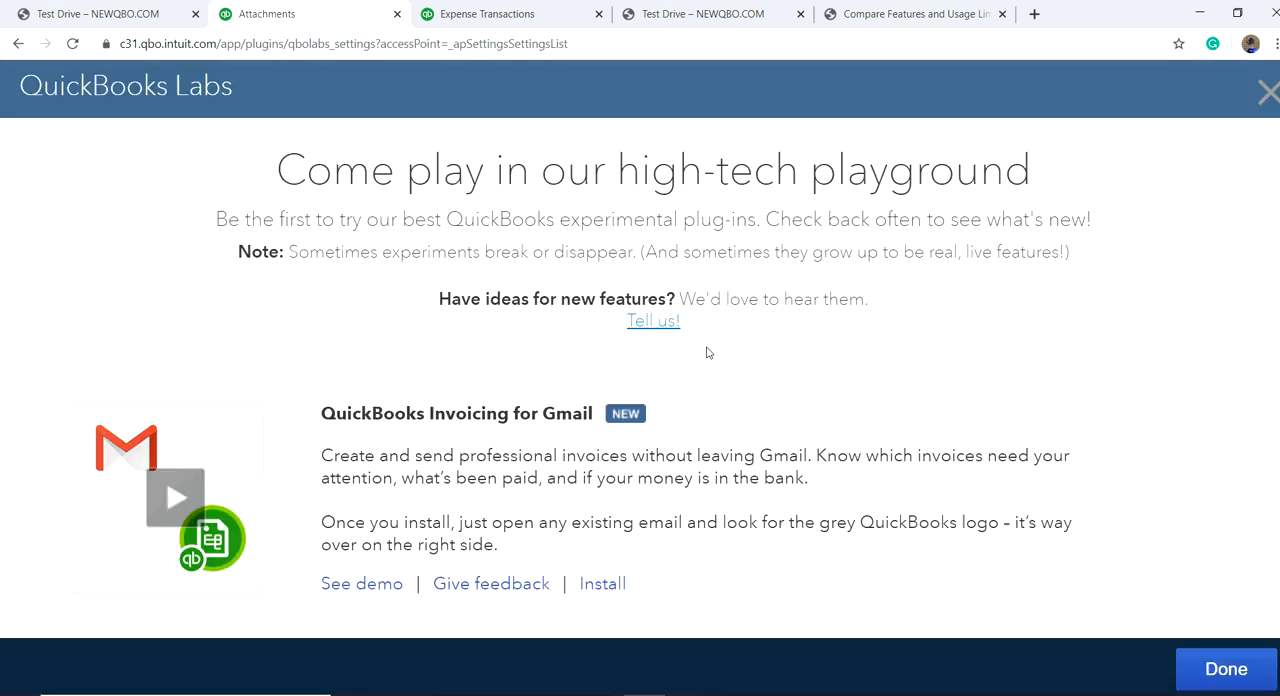
{"action": "scroll", "coordinate": [752, 378], "scroll_direction": "down", "scroll_amount": 2}
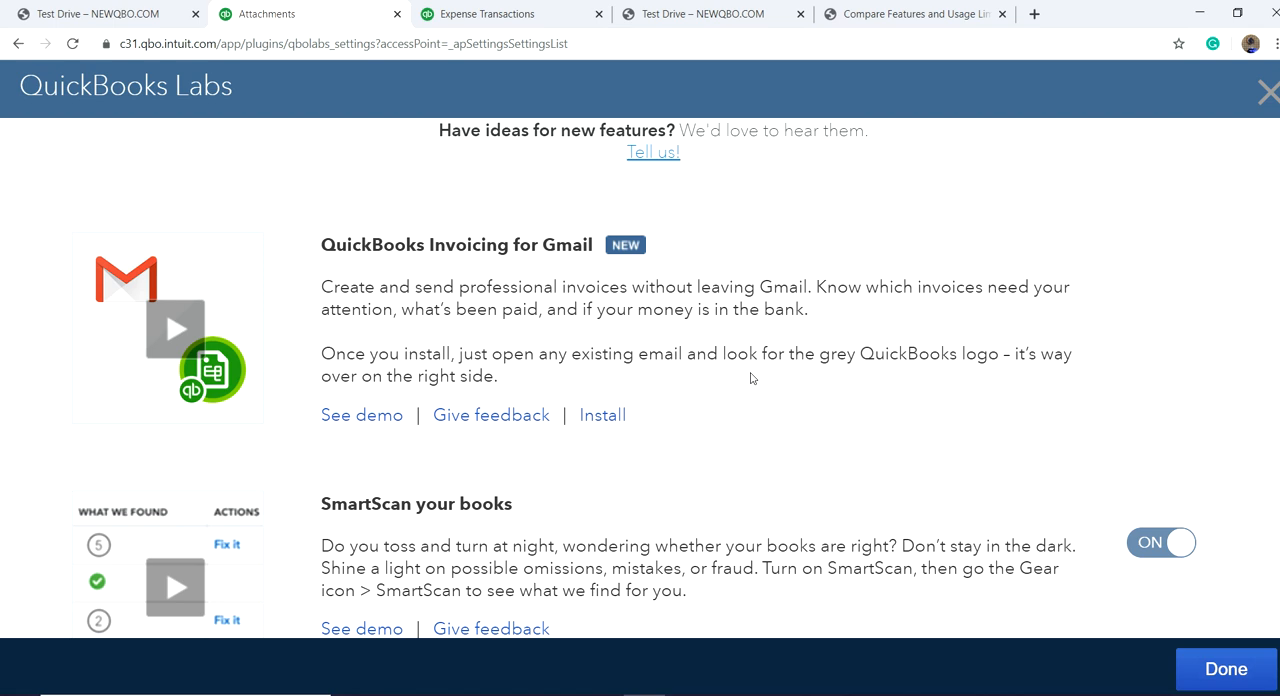
{"action": "scroll", "coordinate": [752, 378], "scroll_direction": "down", "scroll_amount": 4}
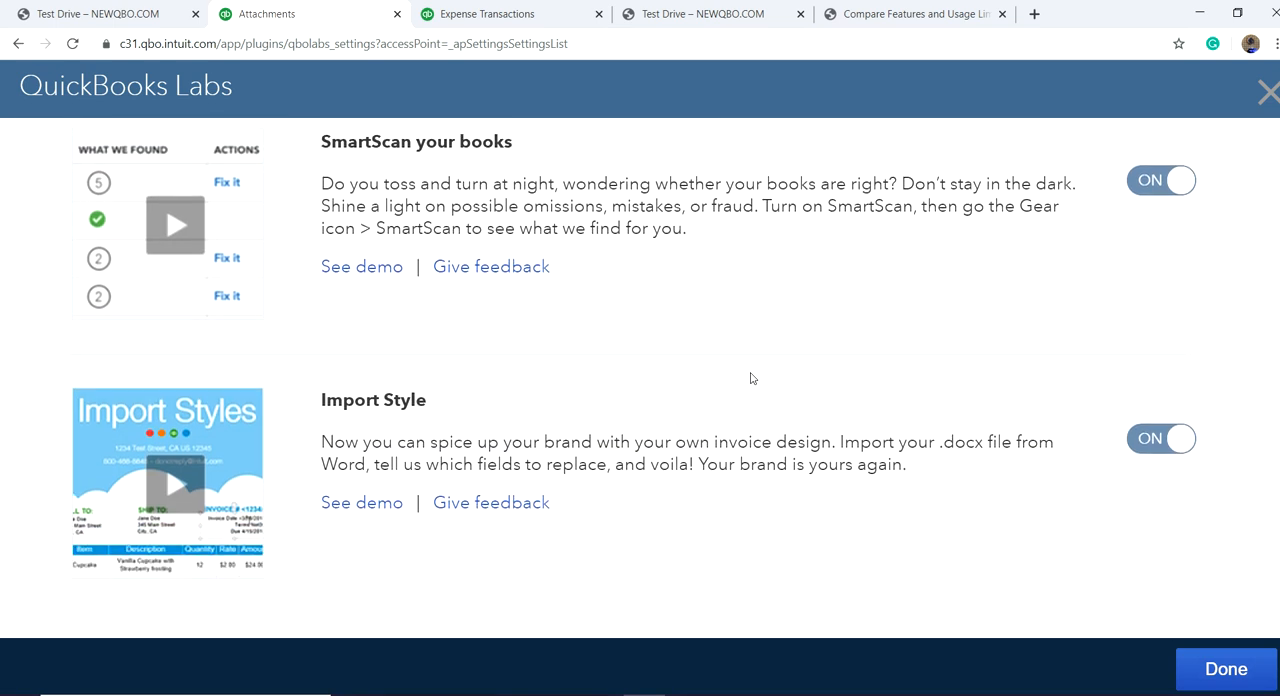
{"action": "scroll", "coordinate": [752, 378], "scroll_direction": "up", "scroll_amount": 6}
{"action": "scroll", "coordinate": [752, 378], "scroll_direction": "down", "scroll_amount": 6}
{"action": "scroll", "coordinate": [980, 339], "scroll_direction": "up", "scroll_amount": 4}
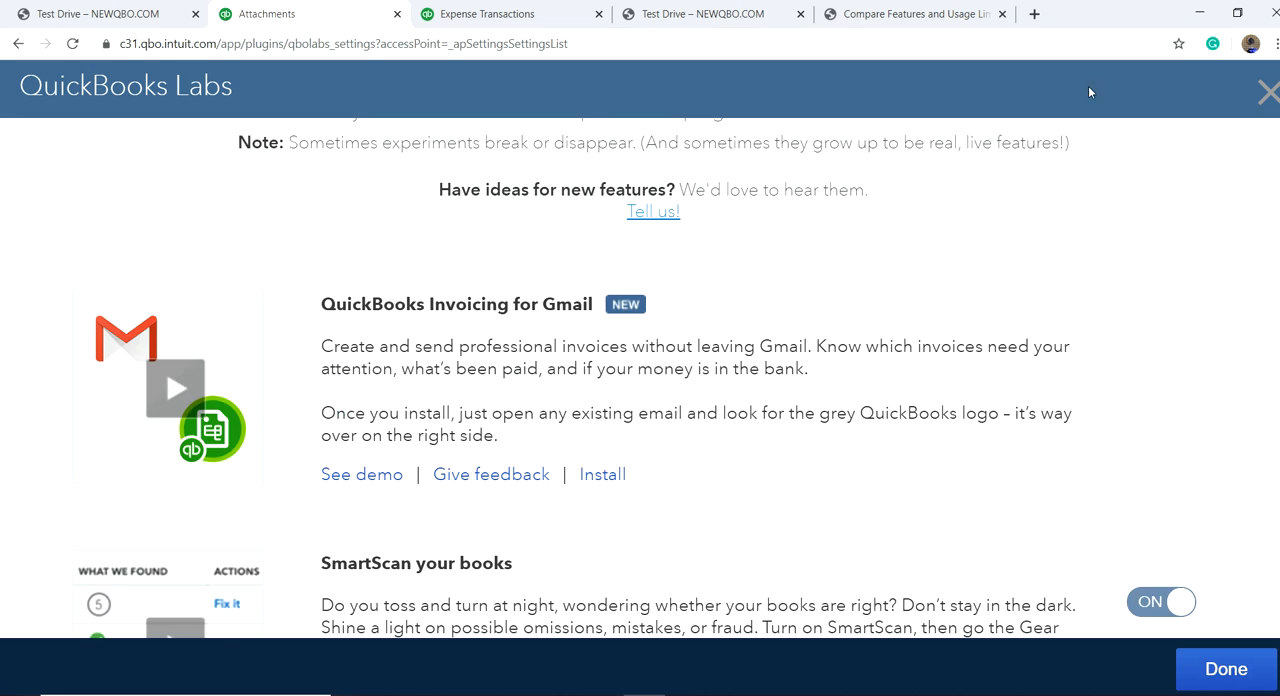
{"action": "left_click", "coordinate": [1266, 92]}
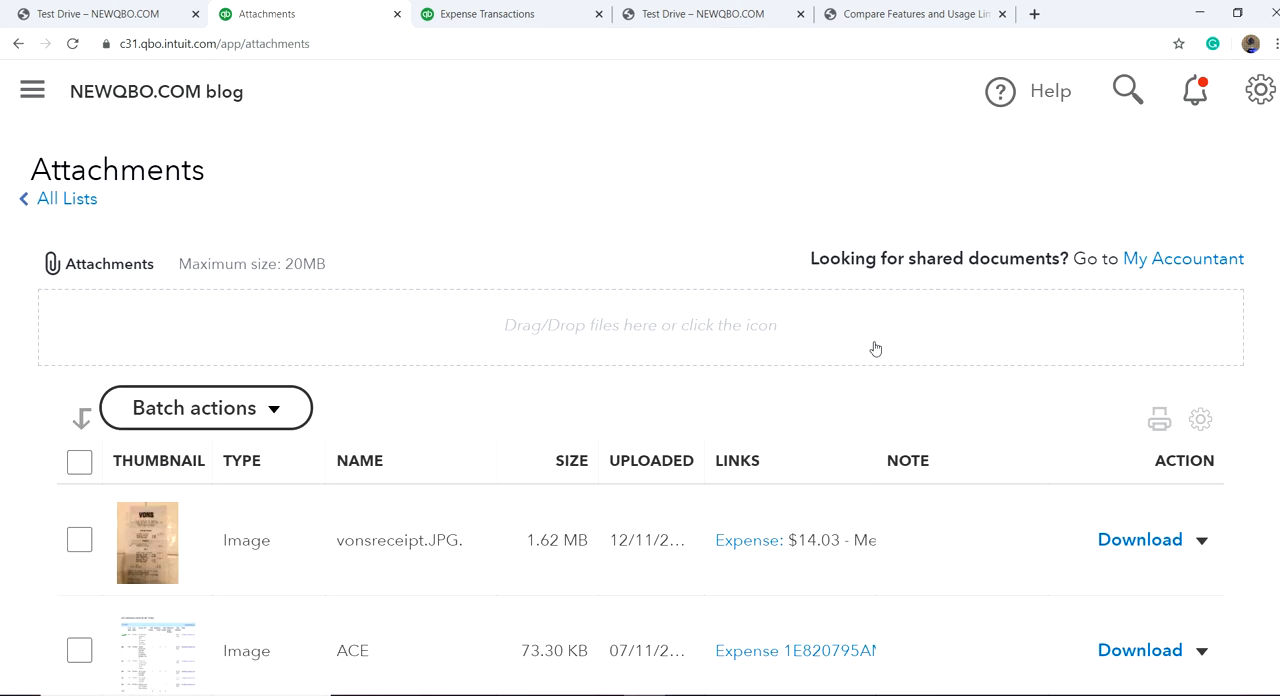
Step: Open the Import Data page and review the kinds of data that can be imported
{"action": "left_click", "coordinate": [1260, 90]}
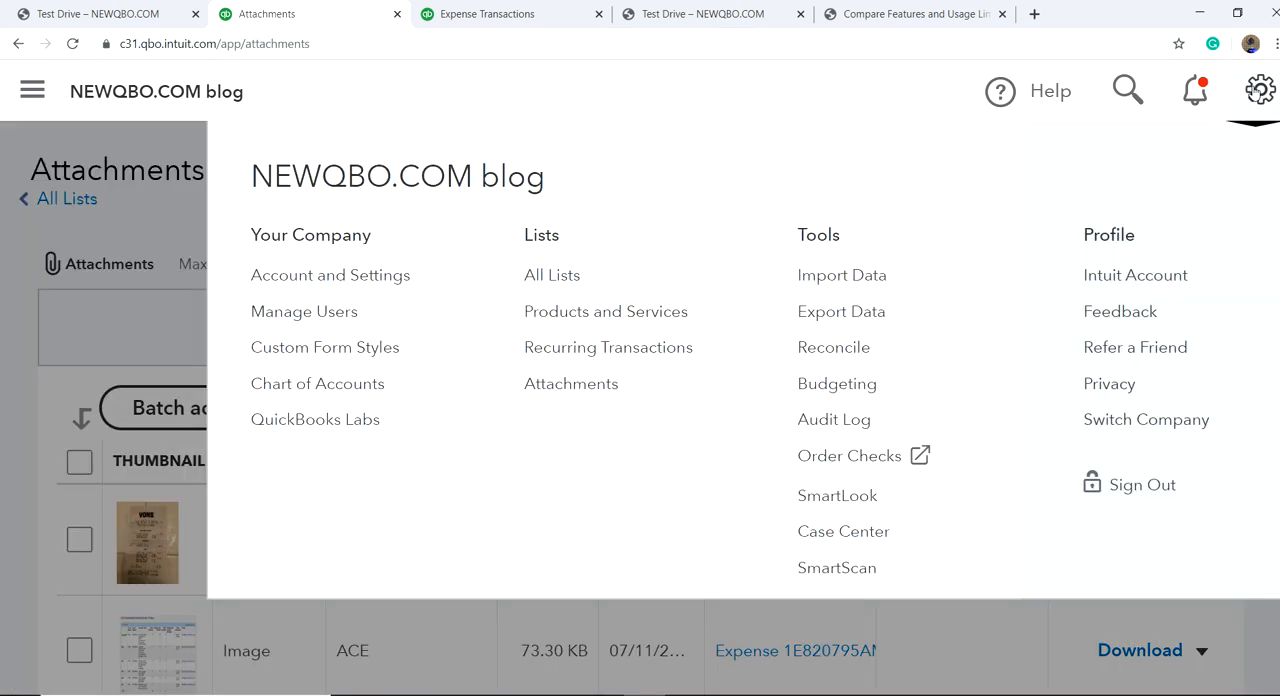
{"action": "left_click", "coordinate": [826, 279]}
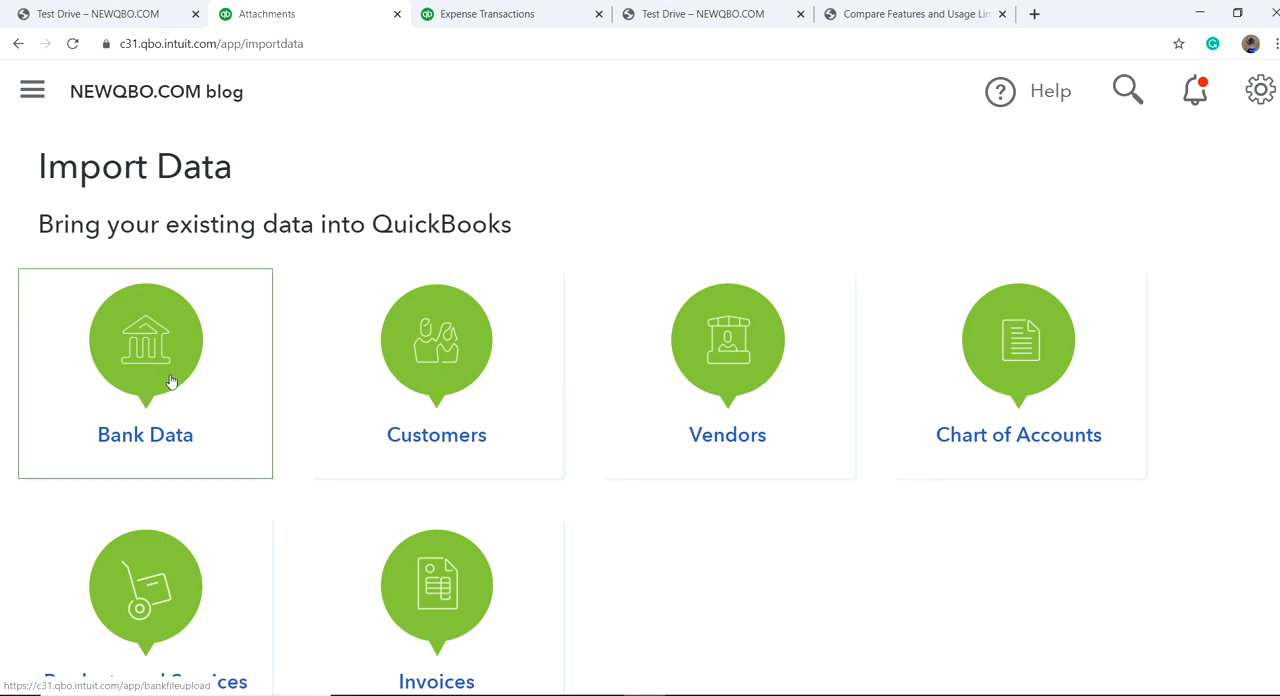
{"action": "scroll", "coordinate": [159, 383], "scroll_direction": "down", "scroll_amount": 1}
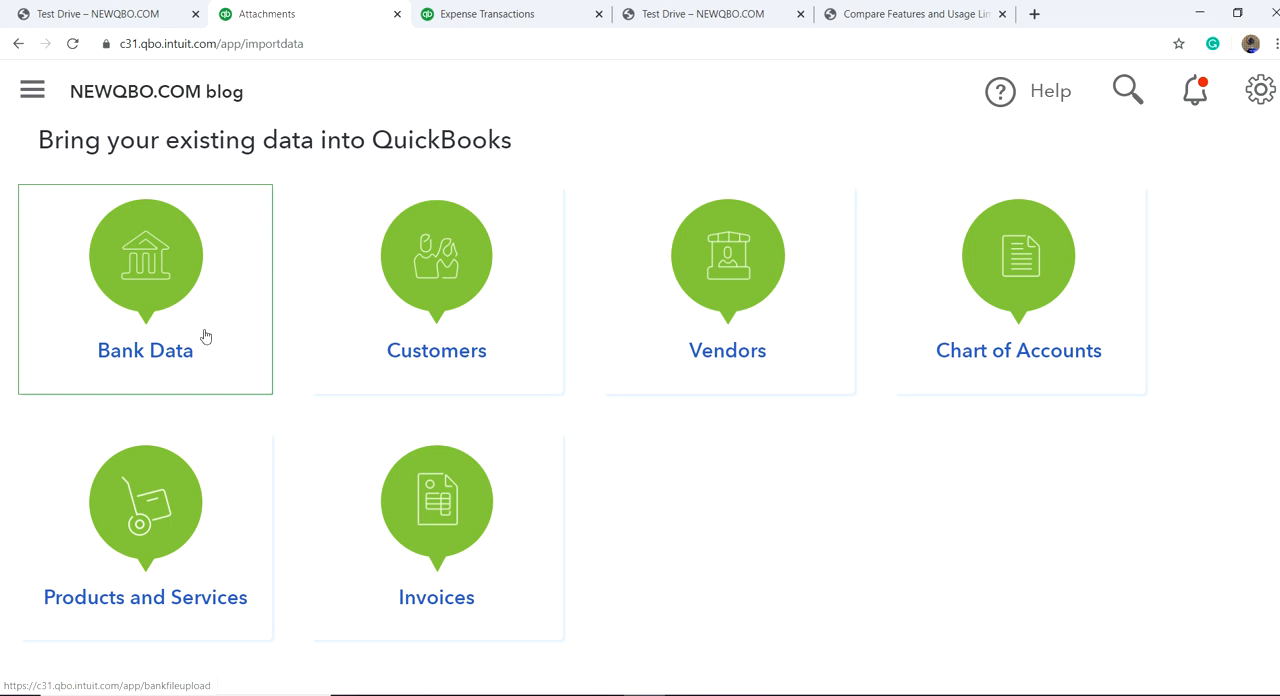
Step: Open the Bank Data import, check the accepted file formats for downloaded bank transactions, and close the upload page
{"action": "left_click", "coordinate": [134, 303]}
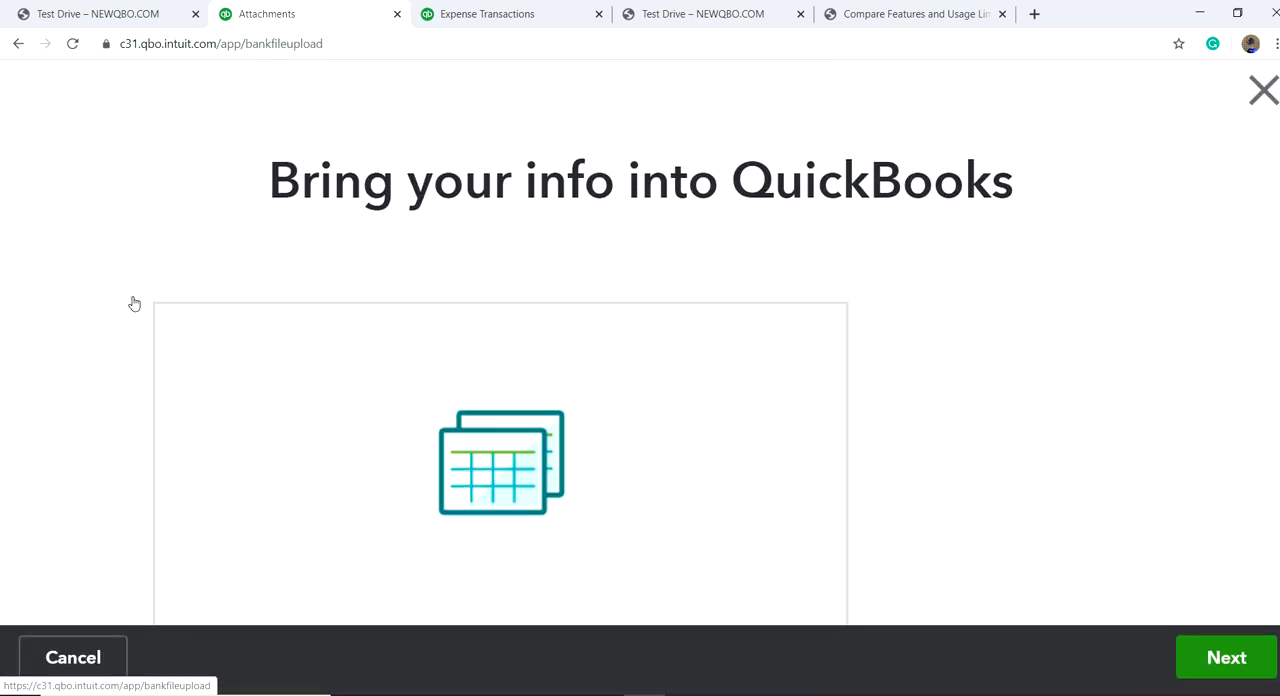
{"action": "scroll", "coordinate": [746, 396], "scroll_direction": "down", "scroll_amount": 2}
{"action": "scroll", "coordinate": [389, 166], "scroll_direction": "down", "scroll_amount": 3}
{"action": "scroll", "coordinate": [386, 180], "scroll_direction": "up", "scroll_amount": 2}
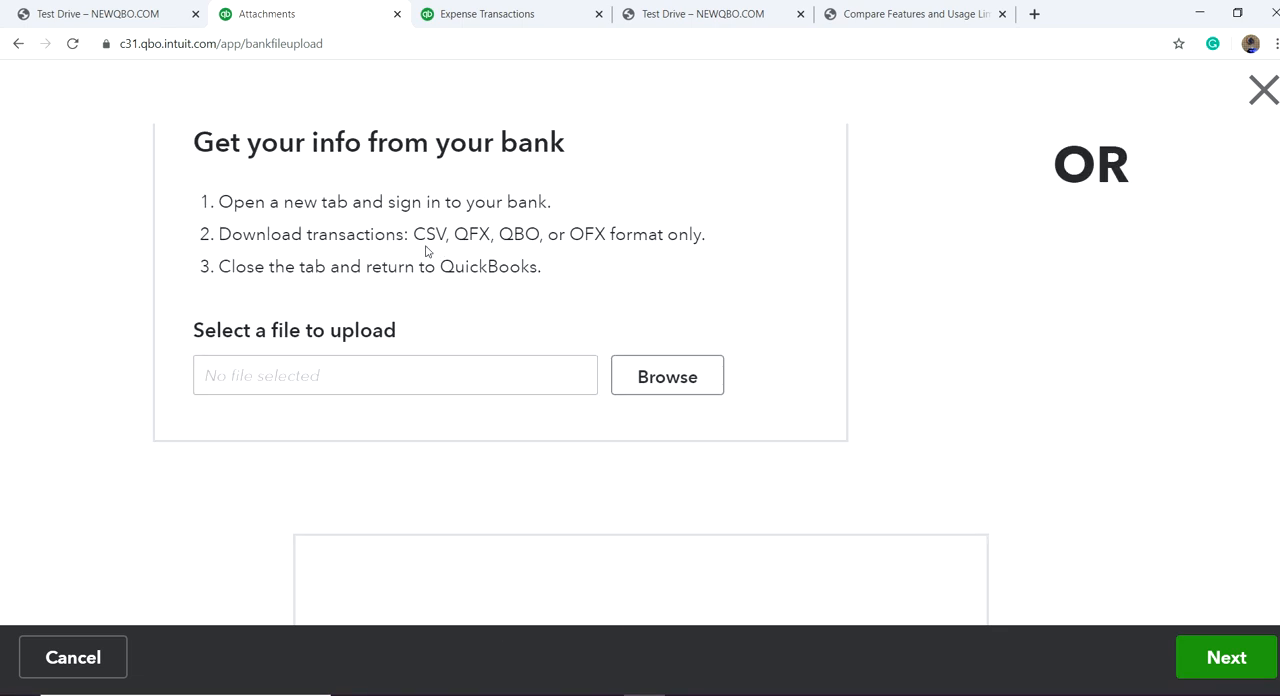
{"action": "left_click_drag", "start_coordinate": [416, 234], "coordinate": [491, 228]}
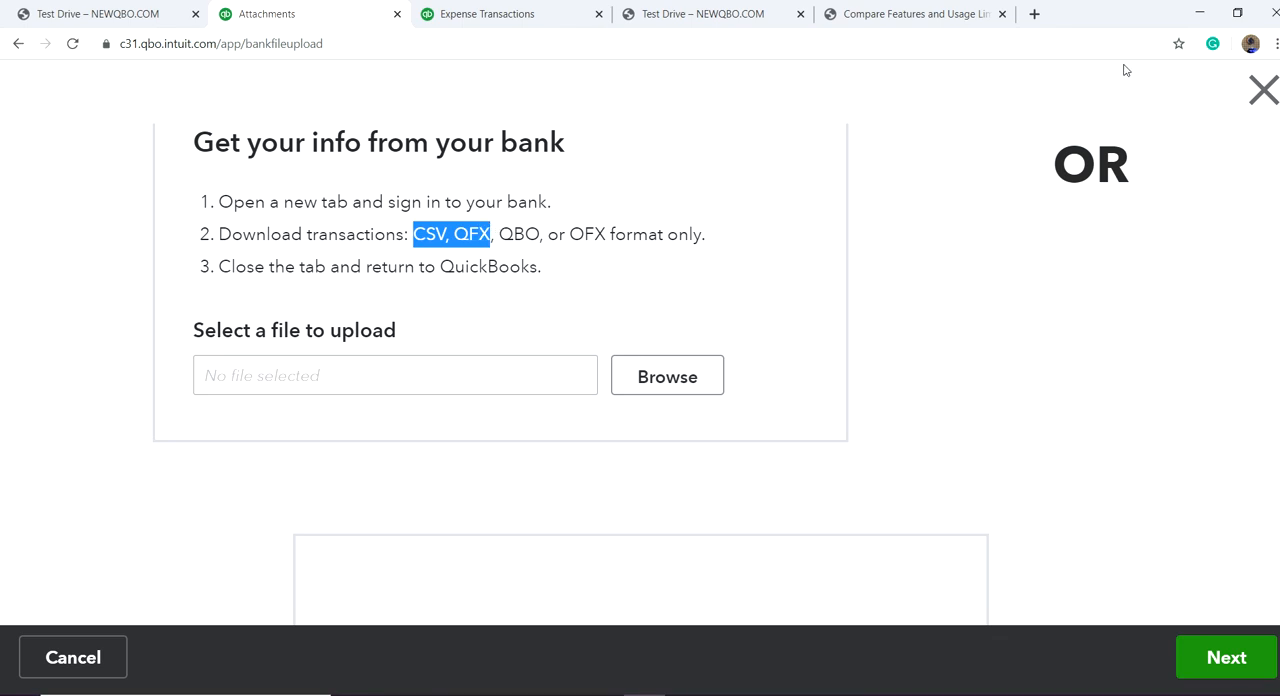
{"action": "left_click", "coordinate": [1264, 90]}
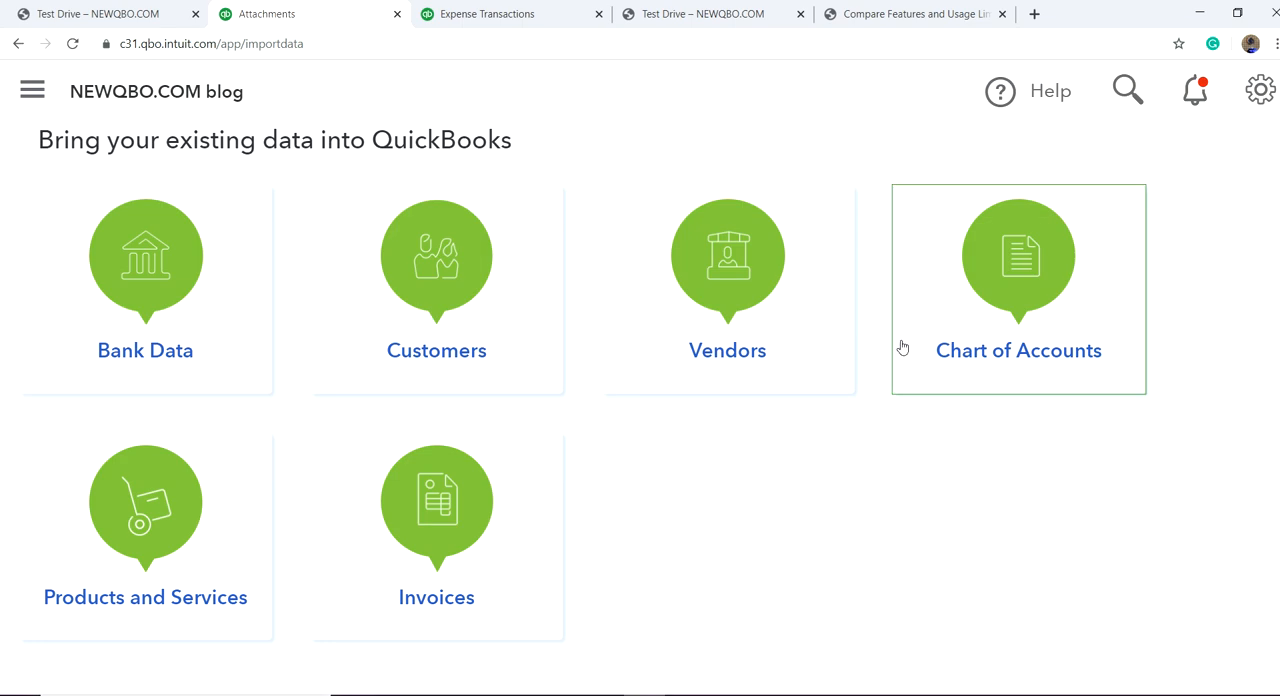
{"action": "left_click", "coordinate": [1257, 104]}
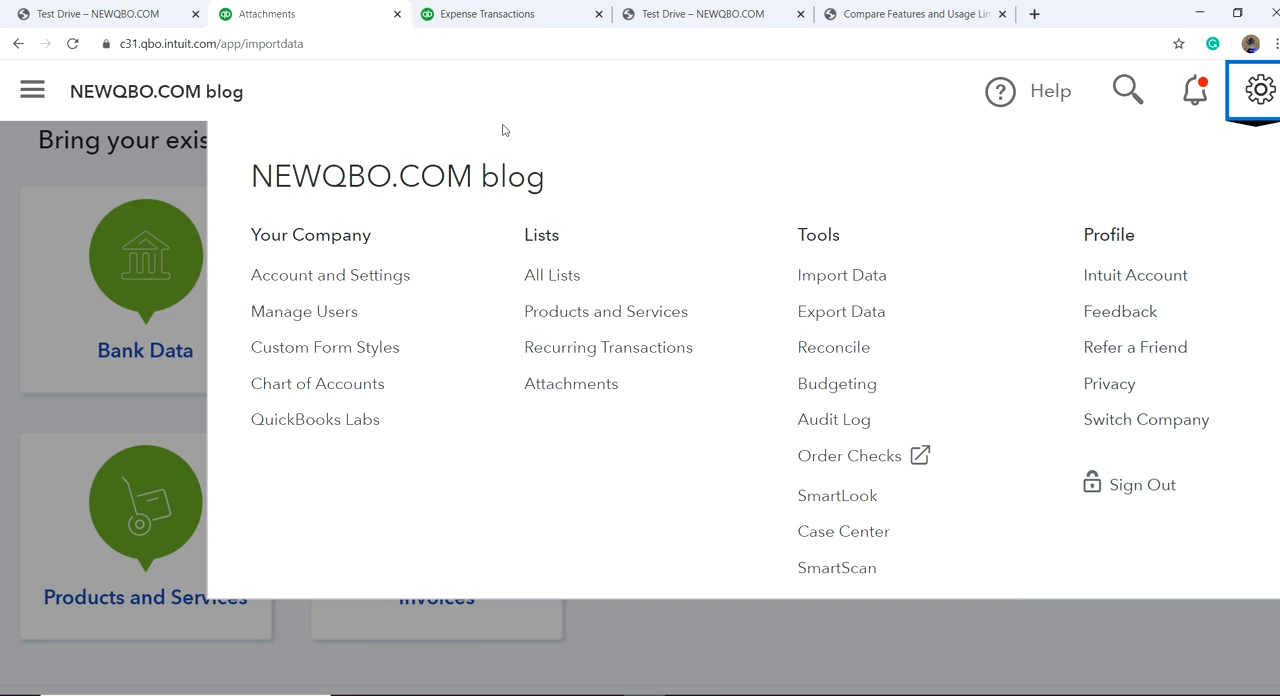
{"action": "mouse_move", "coordinate": [603, 694]}
{"action": "left_click", "coordinate": [603, 660]}
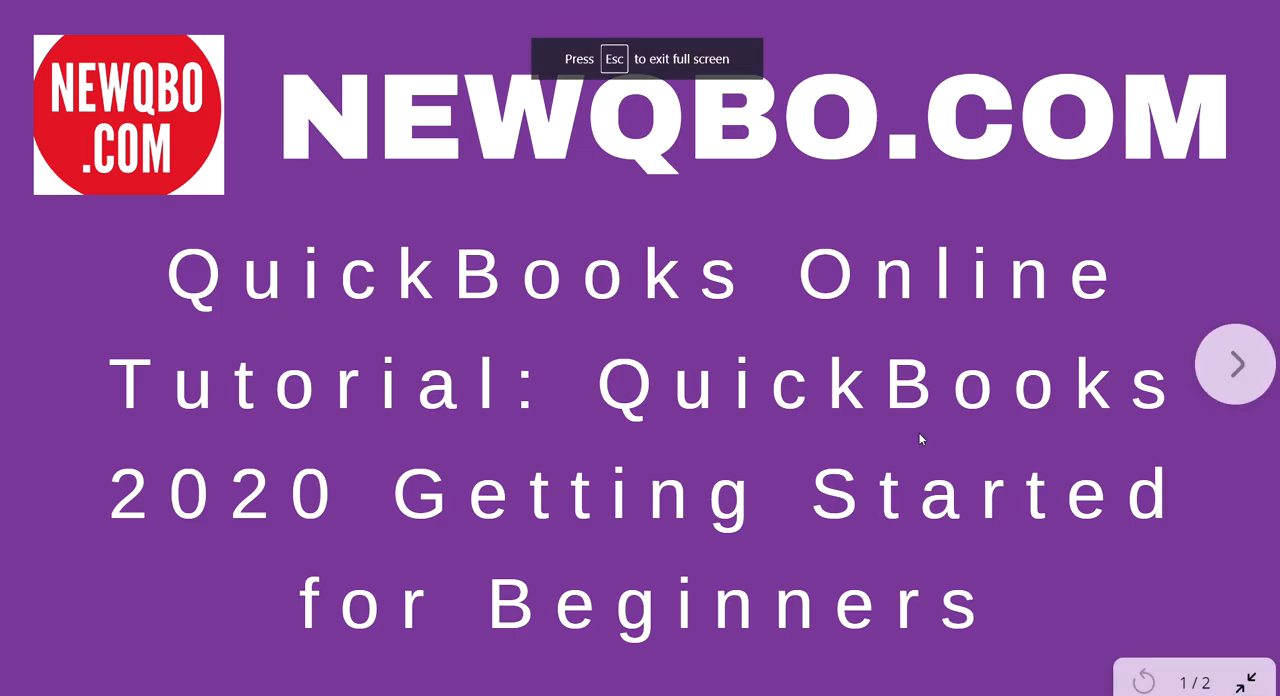
{"action": "left_click", "coordinate": [1232, 366]}
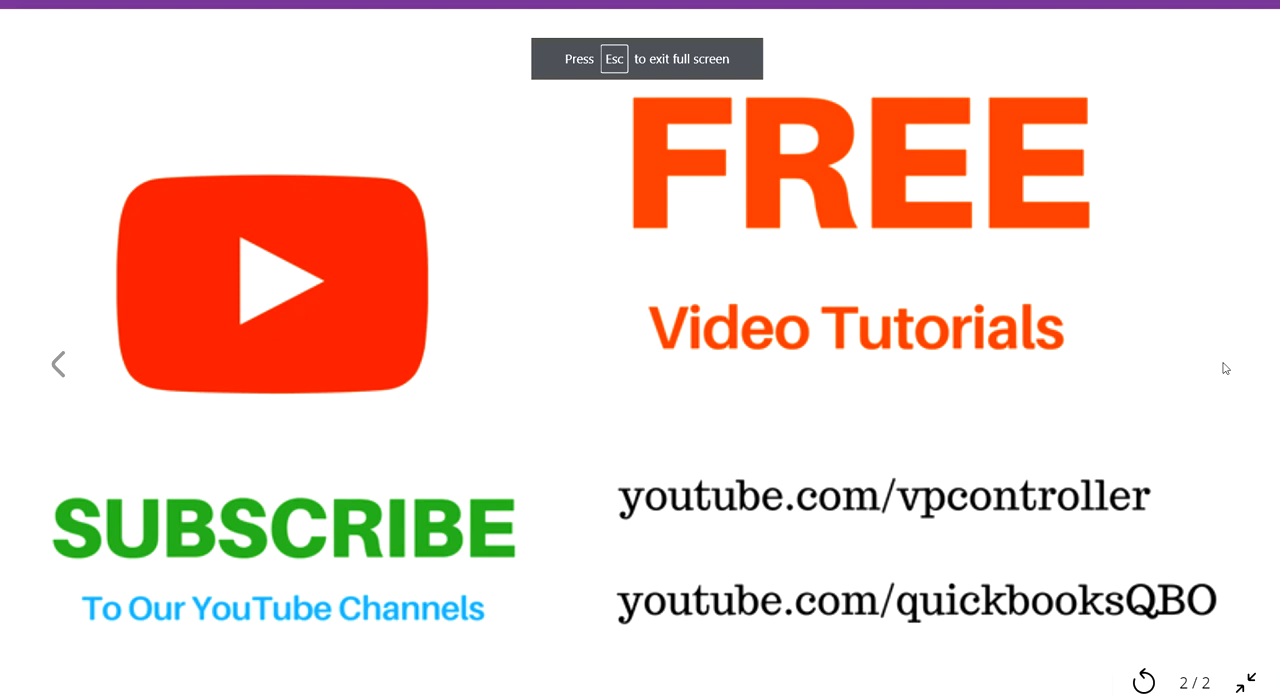